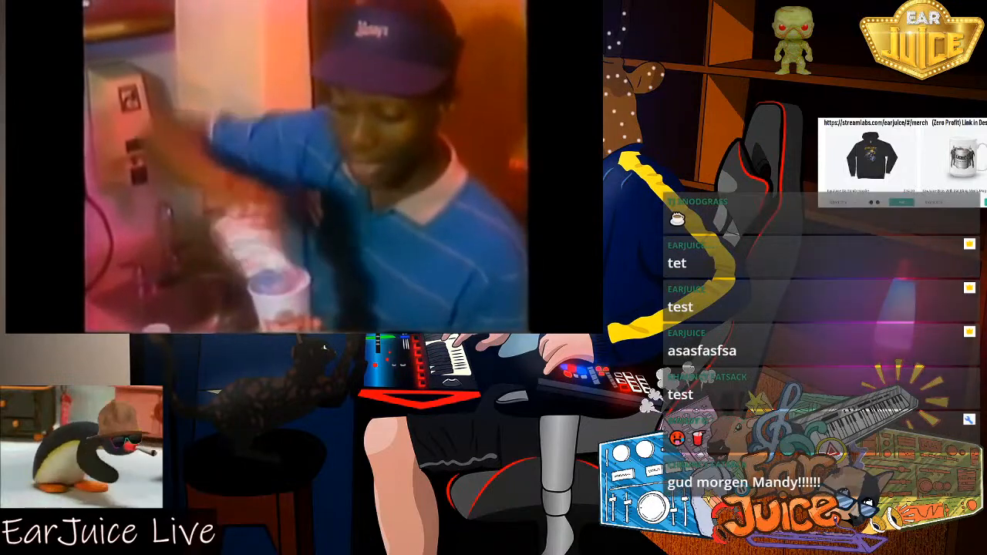
Pause the full-screen training video and minimize the browser to switch to the Reason song document
{"action": "mouse_move", "coordinate": [497, 205]}
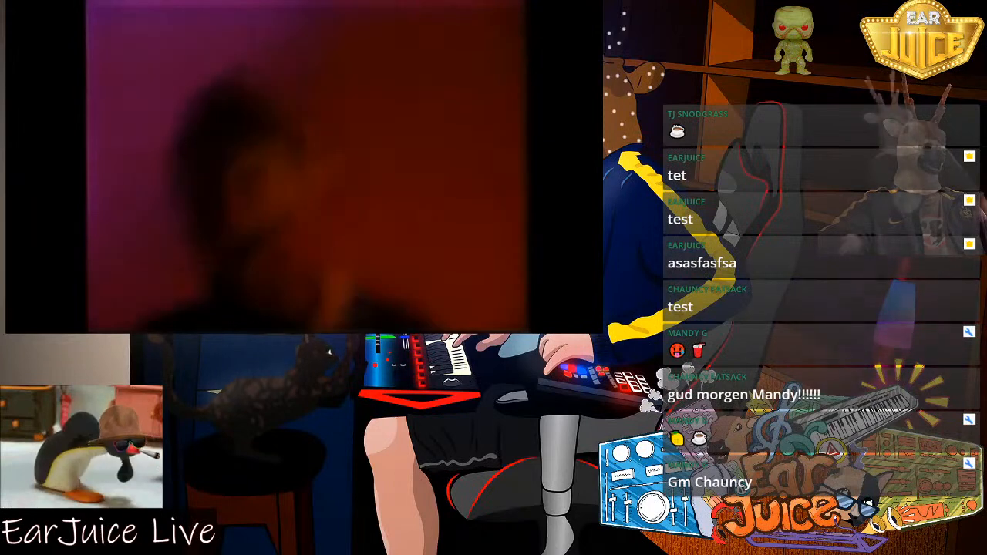
{"action": "mouse_move", "coordinate": [399, 161]}
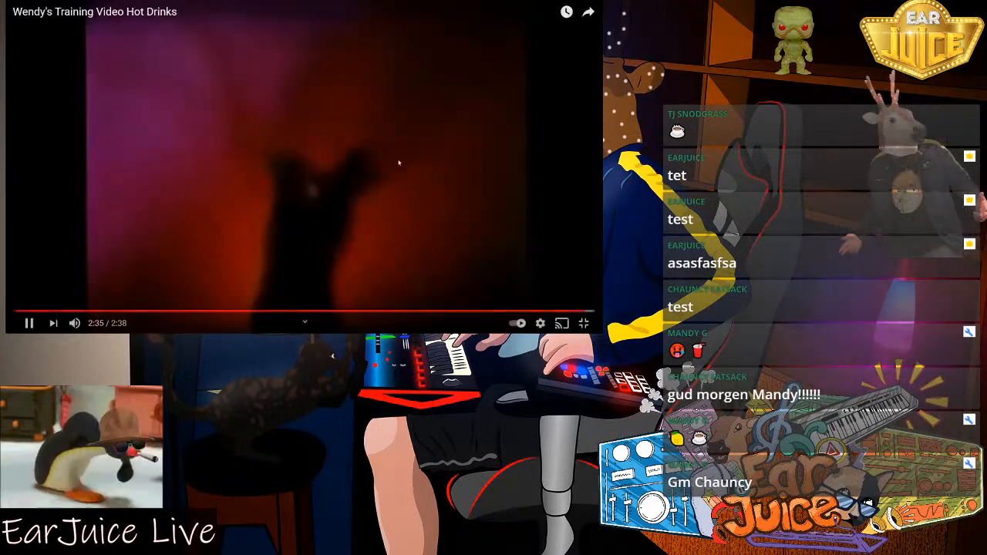
{"action": "left_click", "coordinate": [279, 223]}
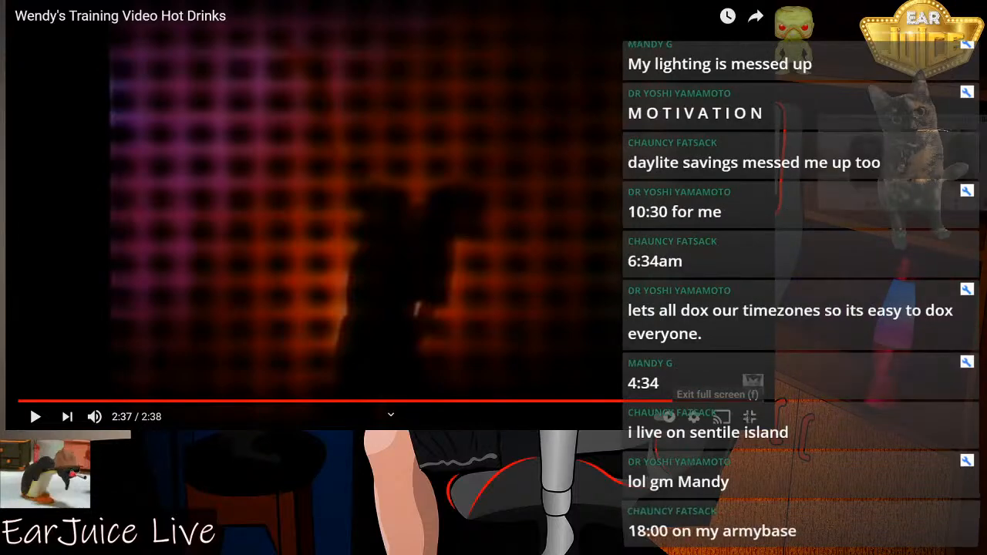
{"action": "left_click", "coordinate": [749, 416]}
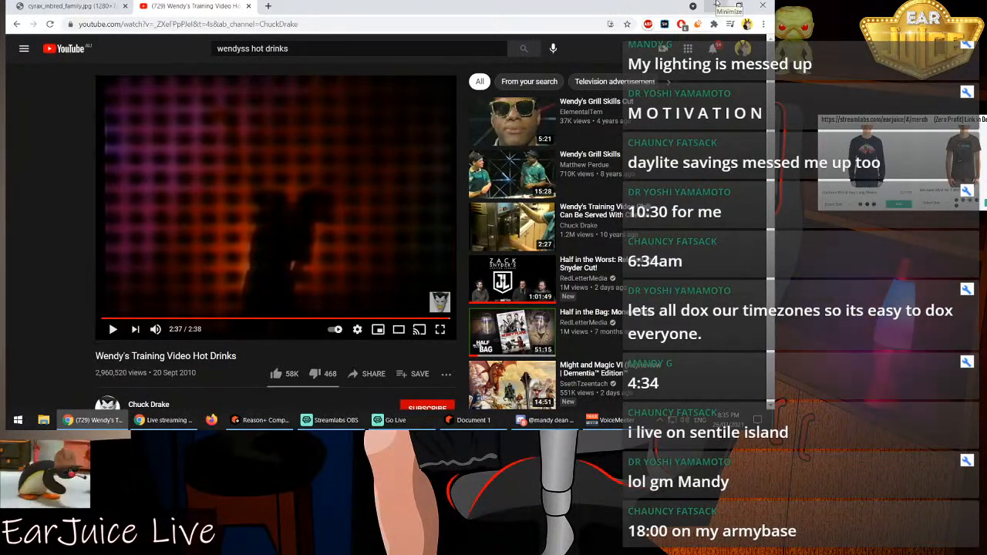
{"action": "left_click", "coordinate": [718, 5]}
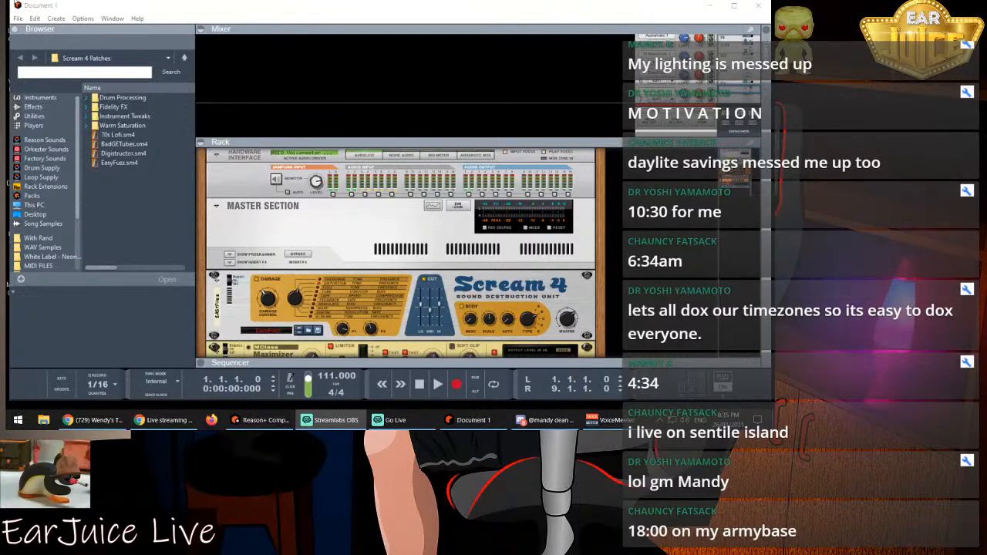
Create an Algoritm synth with the All For One patch from the Algoritm - FM Growl Basses pack
{"action": "left_click", "coordinate": [31, 196]}
{"action": "left_click", "coordinate": [112, 201]}
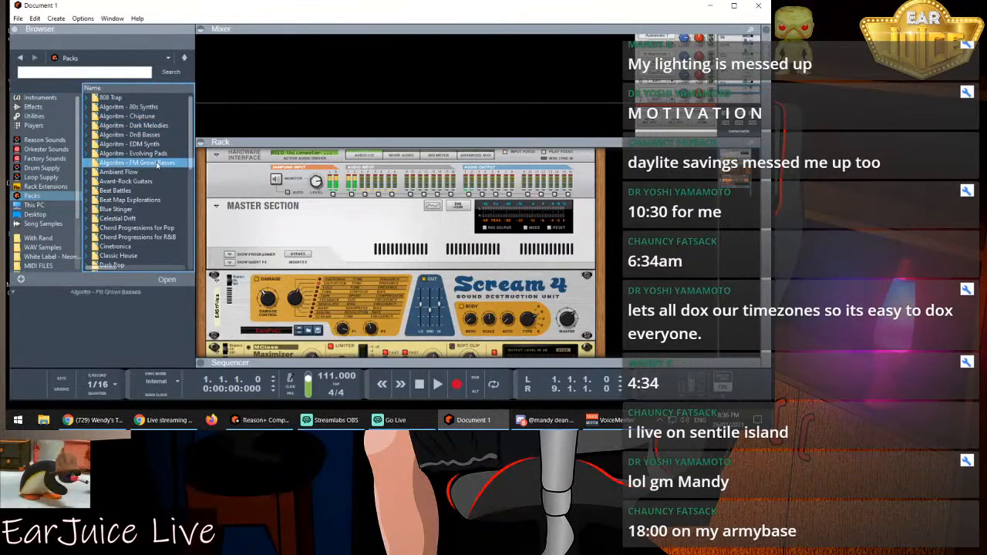
{"action": "double_click", "coordinate": [157, 164]}
{"action": "double_click", "coordinate": [125, 99]}
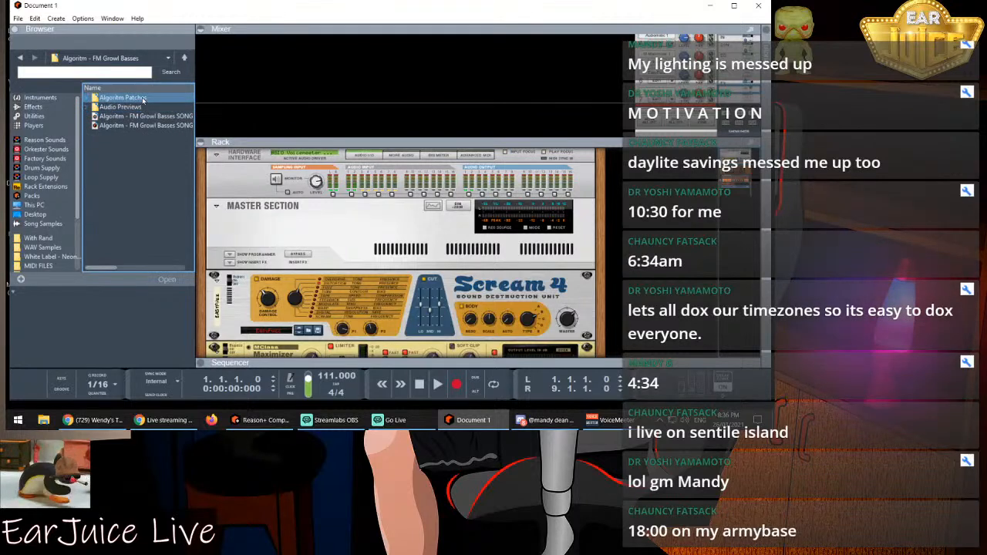
{"action": "double_click", "coordinate": [123, 98]}
{"action": "left_click", "coordinate": [124, 98]}
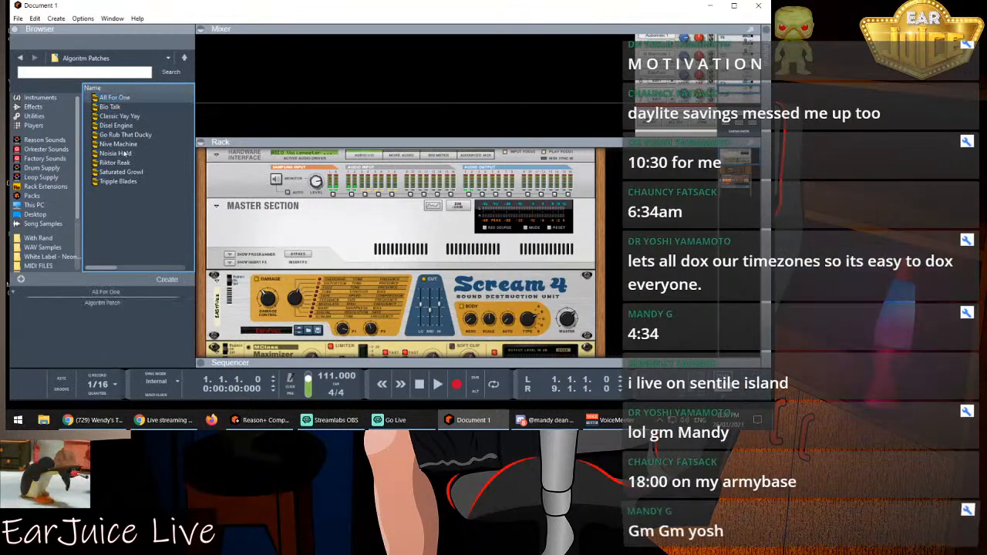
{"action": "left_click", "coordinate": [167, 280]}
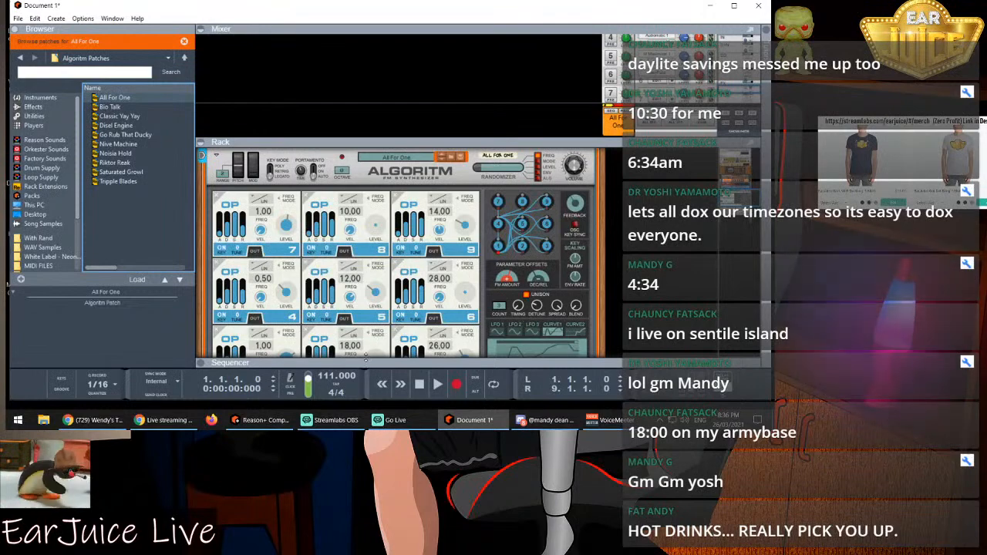
Record a long-note bass line on the All For One track from bar 1 and trim the clip to 10 bars
{"action": "left_click_drag", "start_coordinate": [366, 359], "coordinate": [424, 149]}
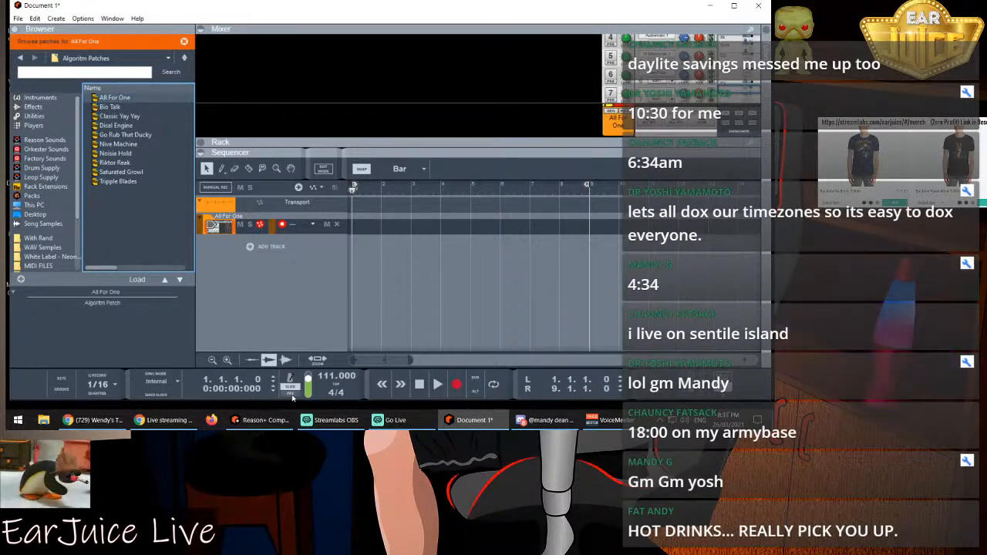
{"action": "left_click", "coordinate": [456, 385]}
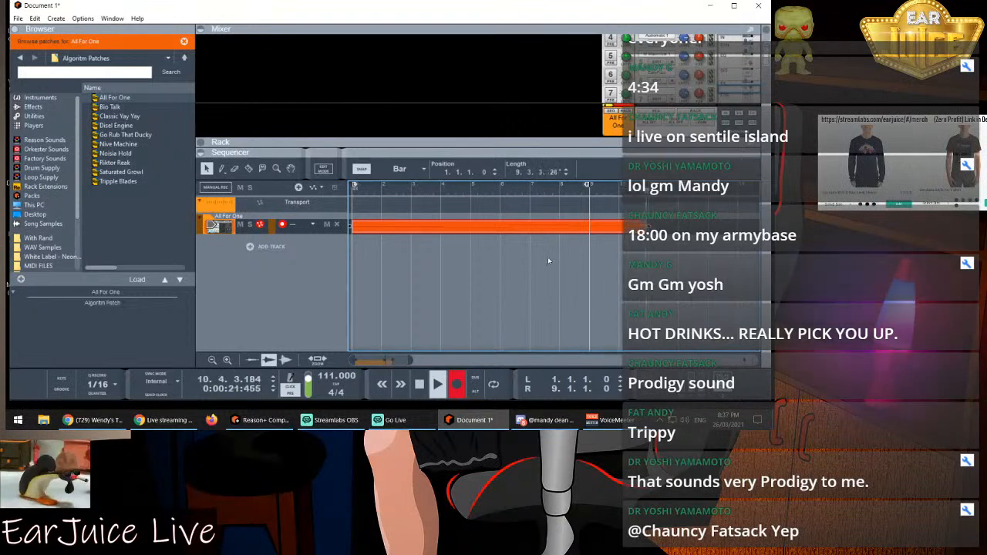
{"action": "key", "text": "space"}
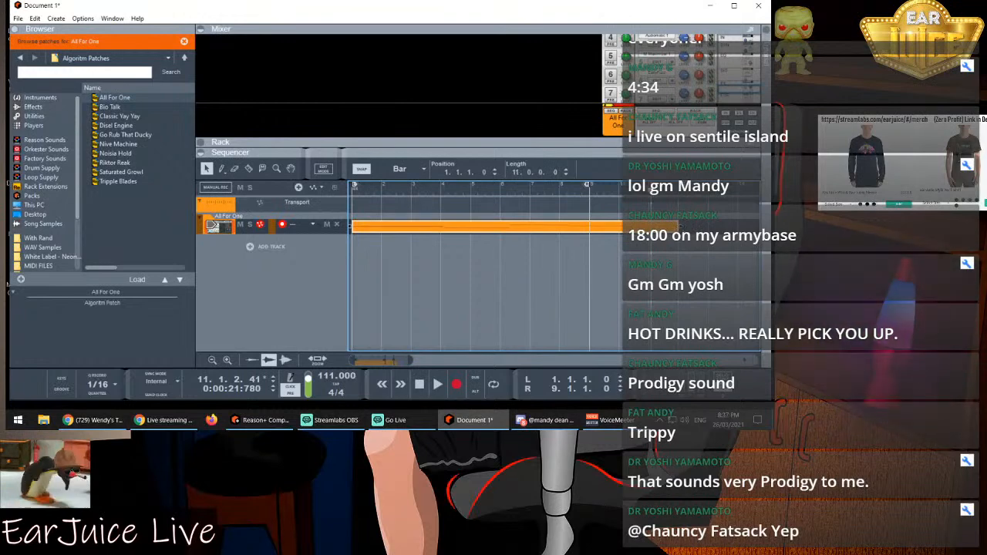
{"action": "left_click_drag", "start_coordinate": [678, 226], "coordinate": [650, 226]}
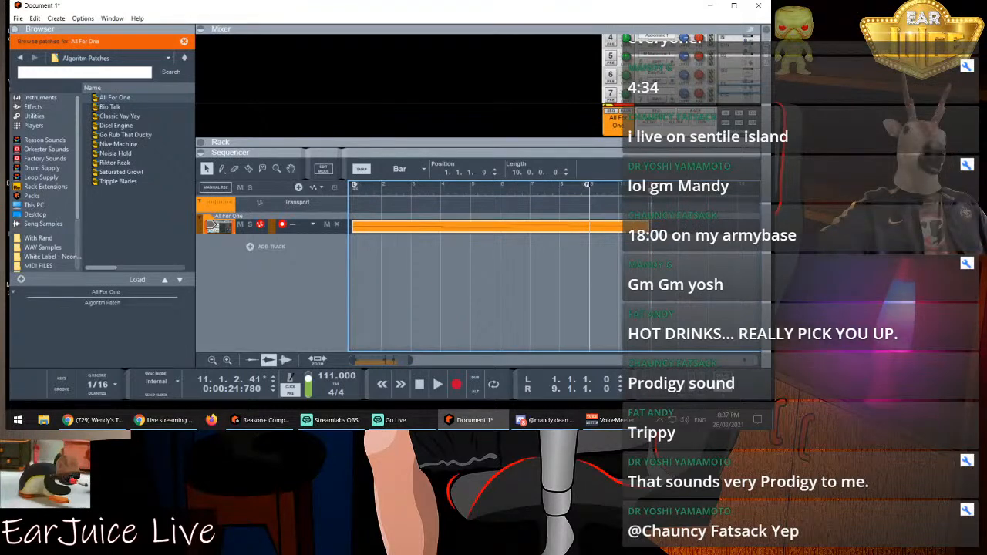
Open the recorded clip for note editing with all its notes in view and set the snap value to Bar
{"action": "double_click", "coordinate": [534, 228]}
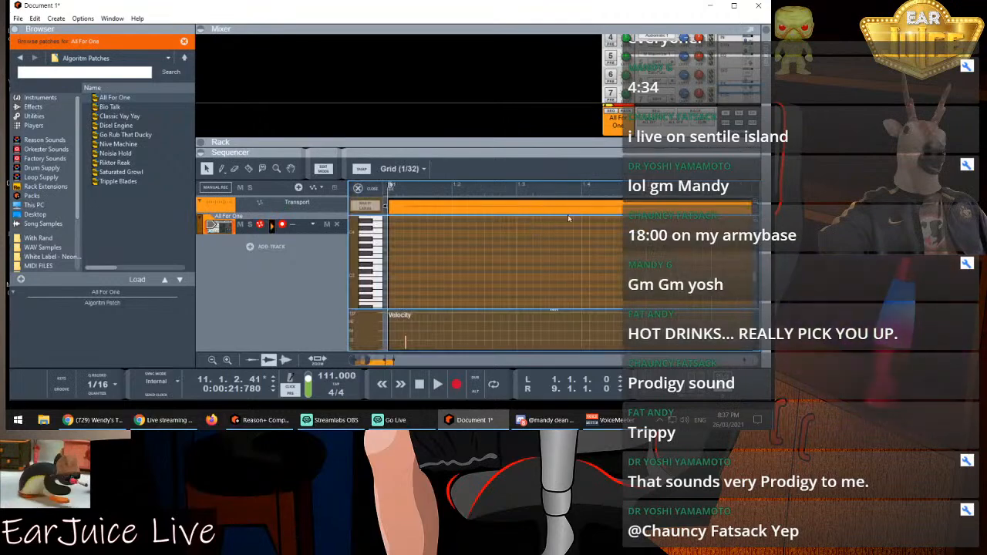
{"action": "left_click_drag", "start_coordinate": [496, 150], "coordinate": [500, 62]}
{"action": "left_click", "coordinate": [420, 66]}
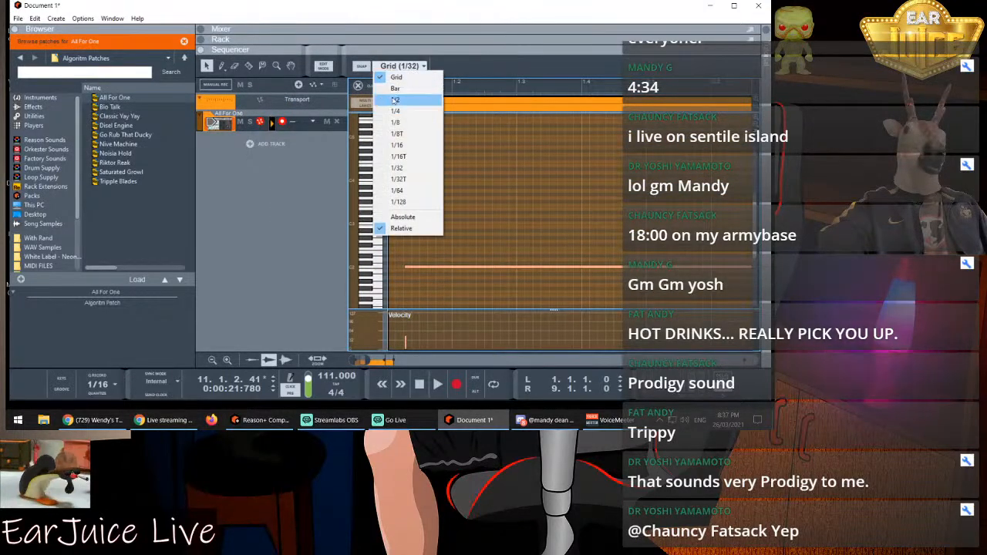
{"action": "left_click", "coordinate": [401, 78]}
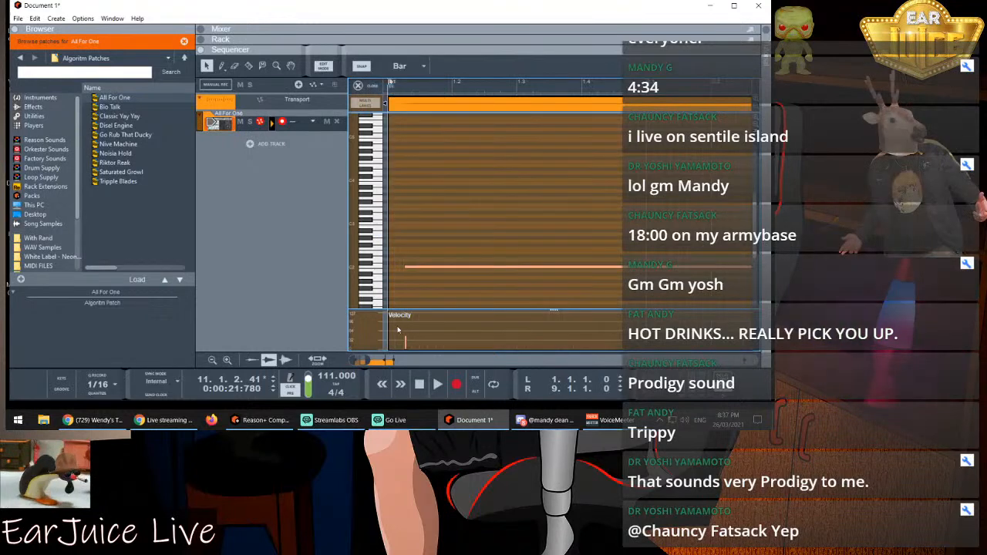
{"action": "left_click_drag", "start_coordinate": [392, 360], "coordinate": [419, 356]}
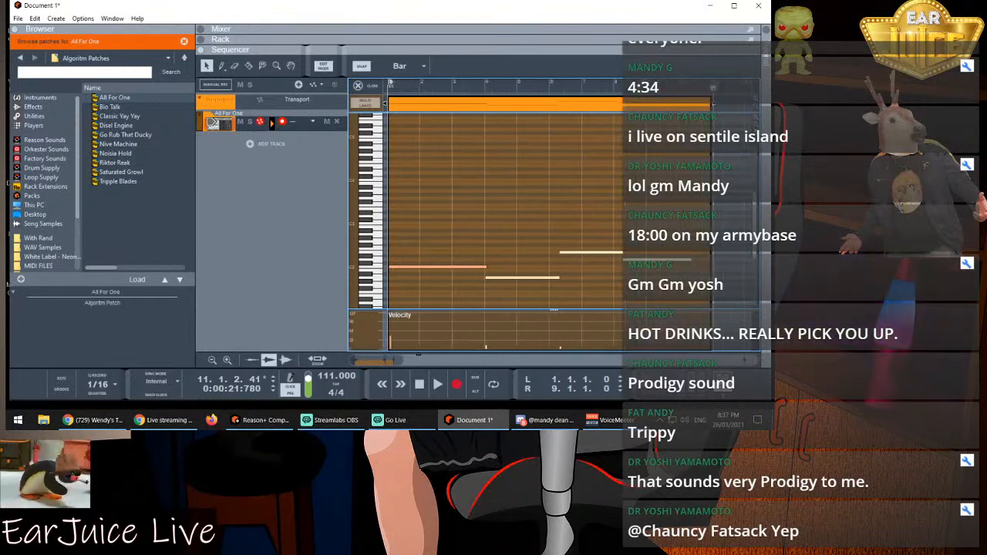
Align the C2 note to bar 1 and the A1 note to bar 3, each exactly 2 bars long
{"action": "left_click", "coordinate": [446, 270]}
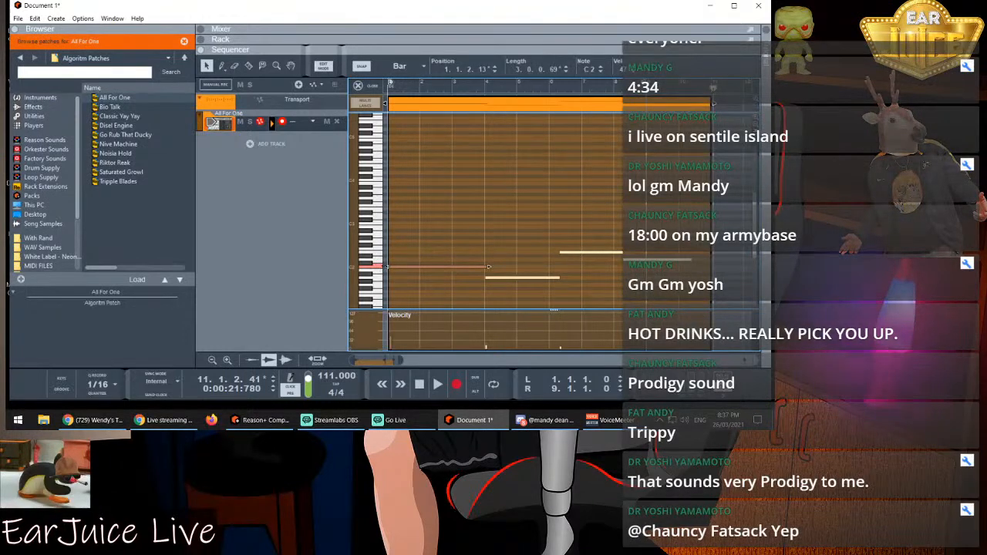
{"action": "left_click_drag", "start_coordinate": [401, 267], "coordinate": [390, 267]}
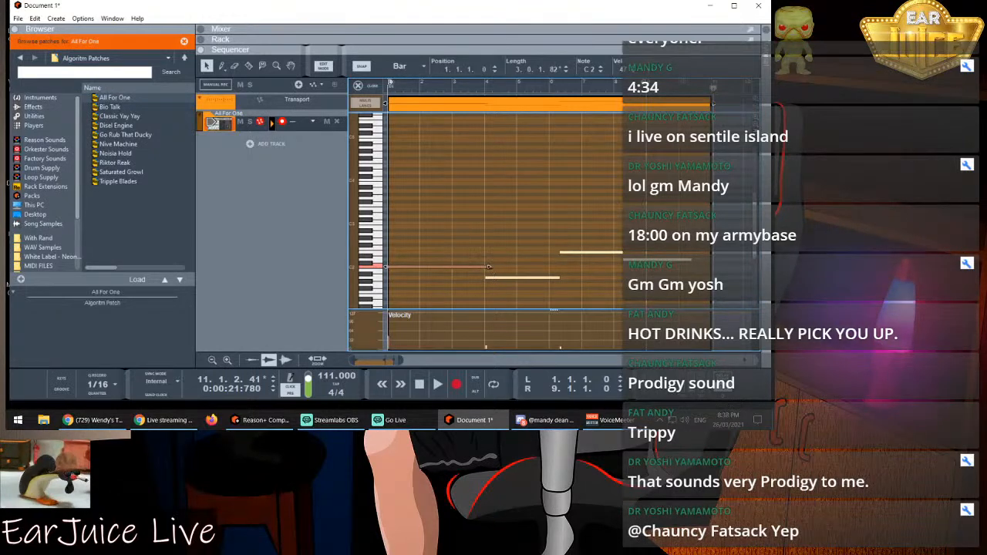
{"action": "left_click_drag", "start_coordinate": [495, 267], "coordinate": [453, 278]}
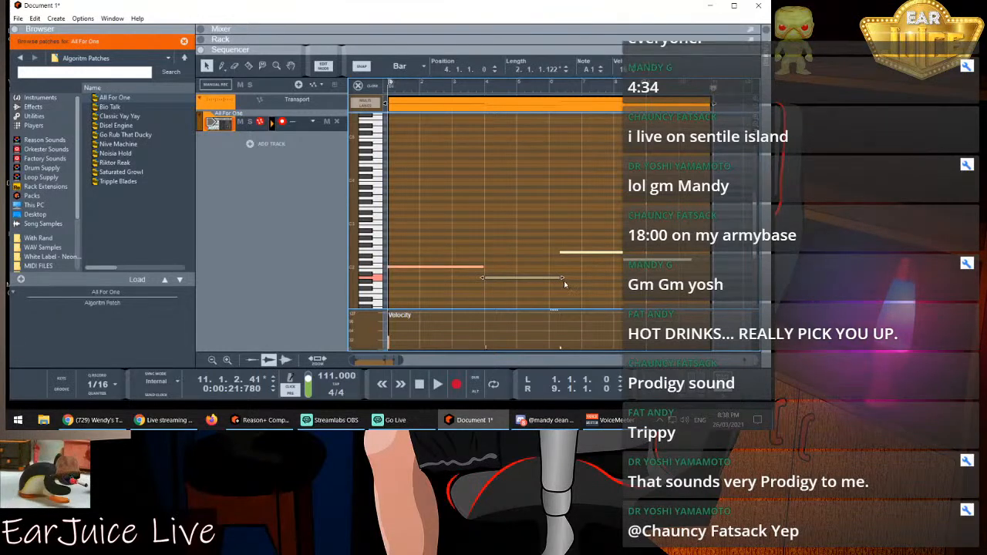
{"action": "left_click_drag", "start_coordinate": [548, 279], "coordinate": [549, 279]}
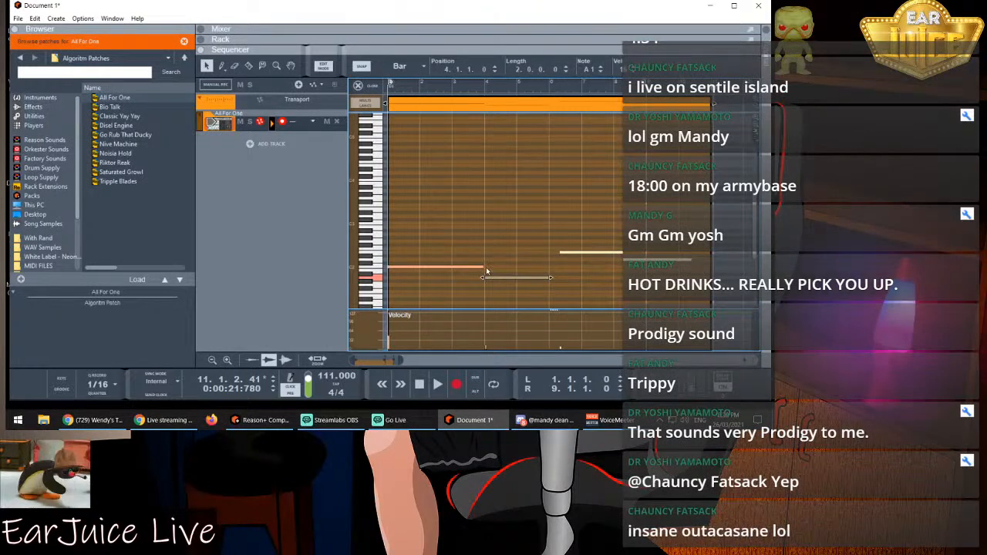
{"action": "left_click_drag", "start_coordinate": [481, 270], "coordinate": [485, 267]}
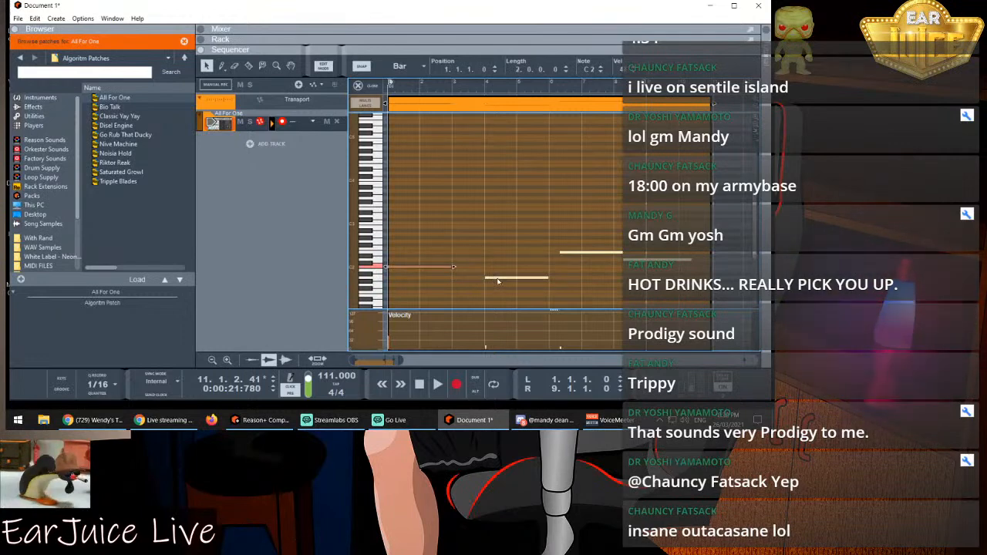
{"action": "left_click_drag", "start_coordinate": [497, 282], "coordinate": [475, 279]}
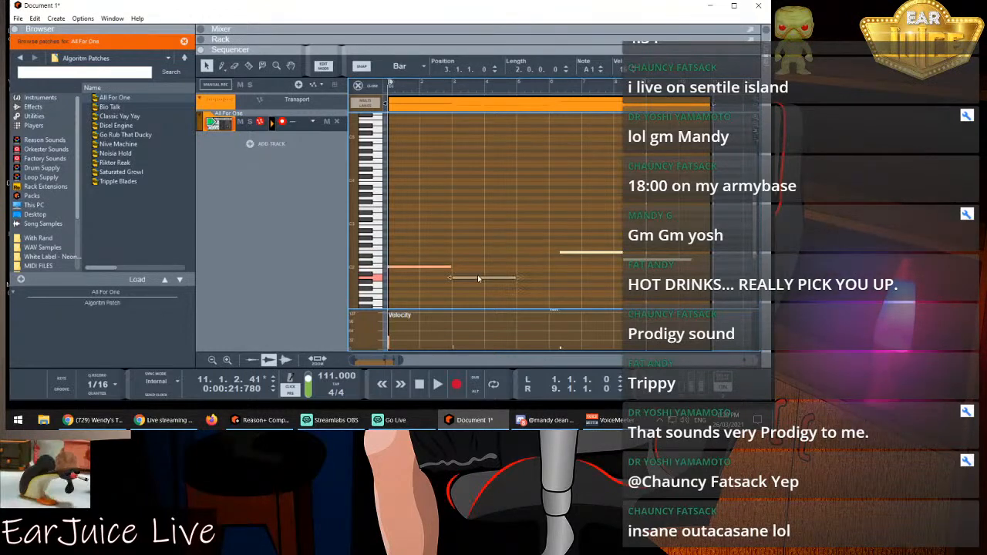
Align the E2 note to bar 5 and the D2 note to bar 7, each exactly 2 bars long
{"action": "left_click", "coordinate": [582, 254]}
{"action": "left_click_drag", "start_coordinate": [561, 254], "coordinate": [527, 254]}
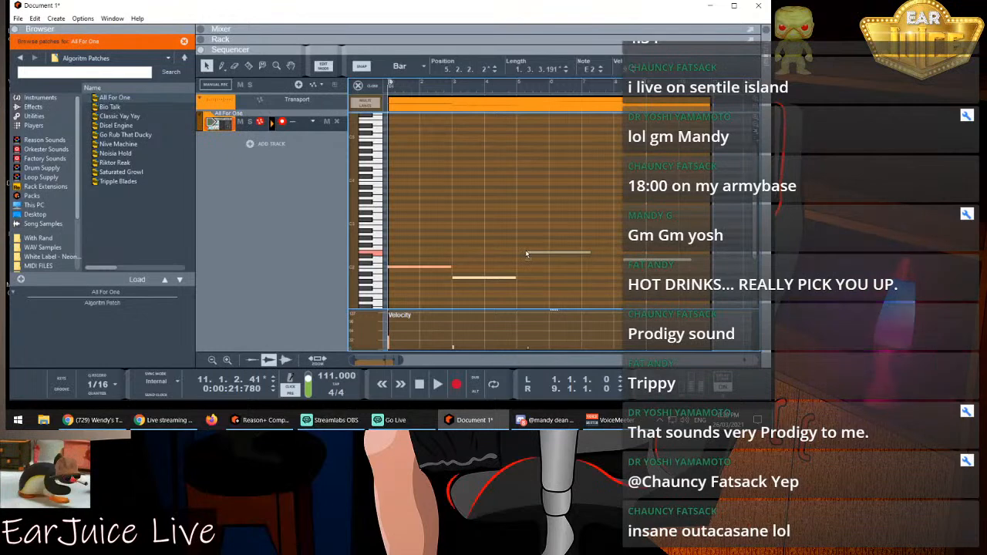
{"action": "left_click", "coordinate": [517, 255]}
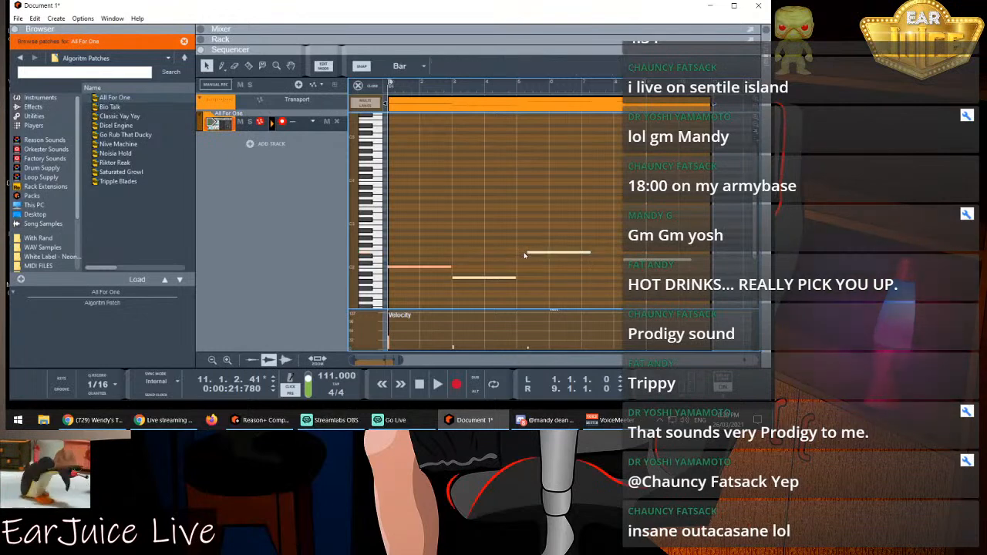
{"action": "left_click", "coordinate": [530, 255]}
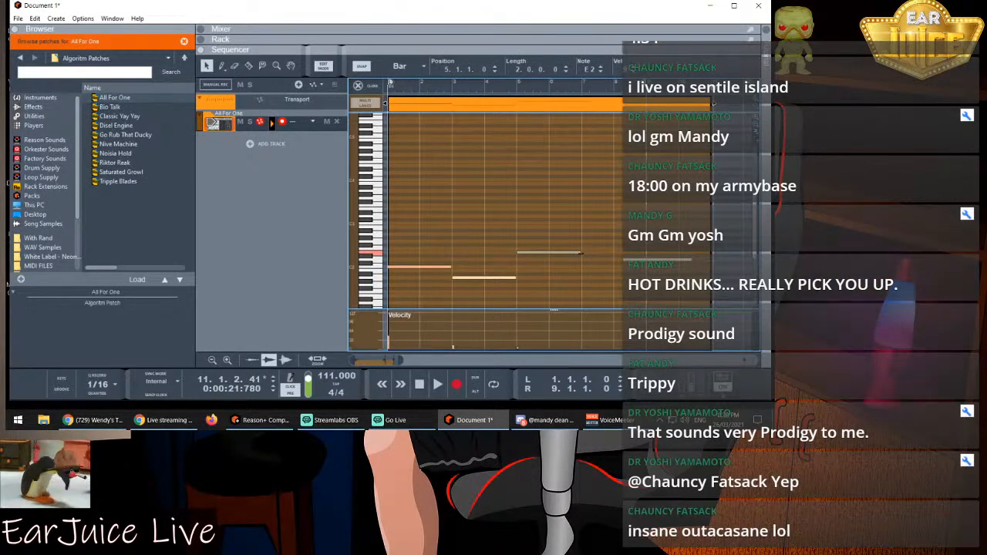
{"action": "left_click", "coordinate": [633, 261]}
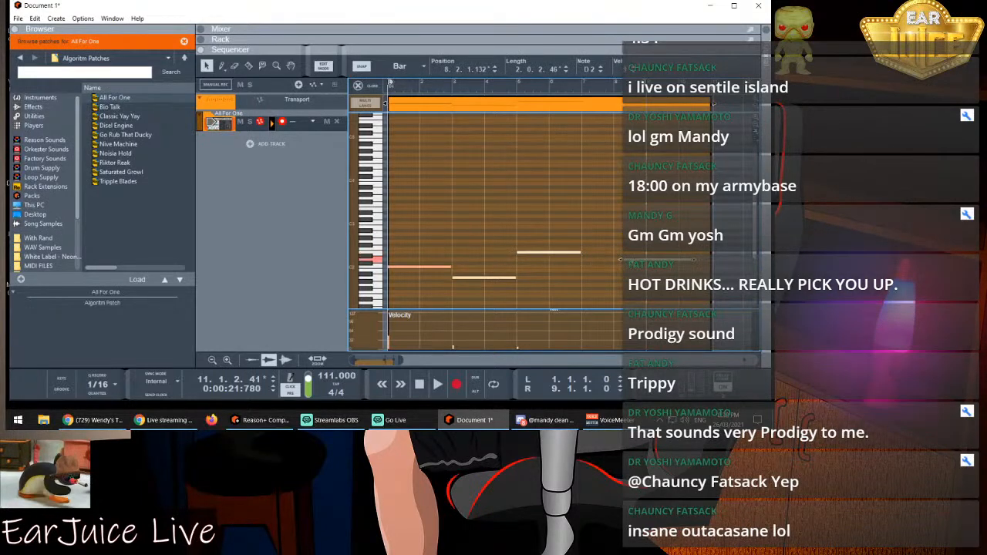
{"action": "left_click_drag", "start_coordinate": [620, 260], "coordinate": [595, 262]}
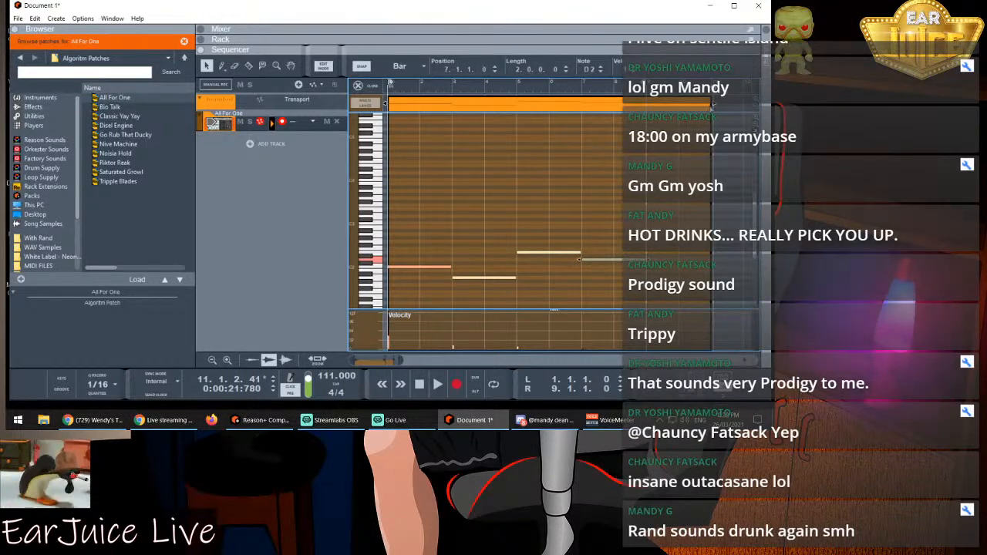
Shorten the clip to 8 bars, return the playhead to the song start and leave note editing
{"action": "left_click_drag", "start_coordinate": [713, 104], "coordinate": [623, 106]}
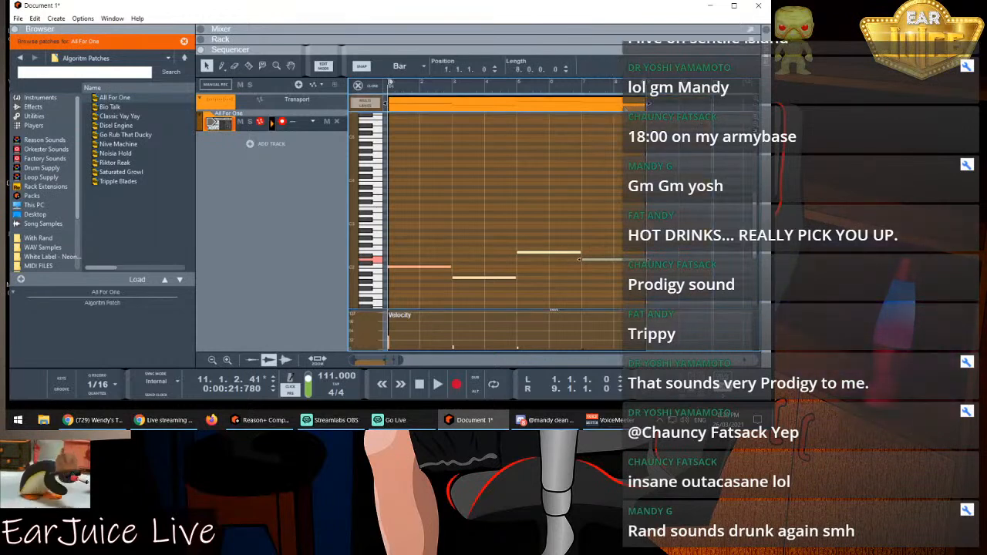
{"action": "left_click_drag", "start_coordinate": [429, 90], "coordinate": [344, 99]}
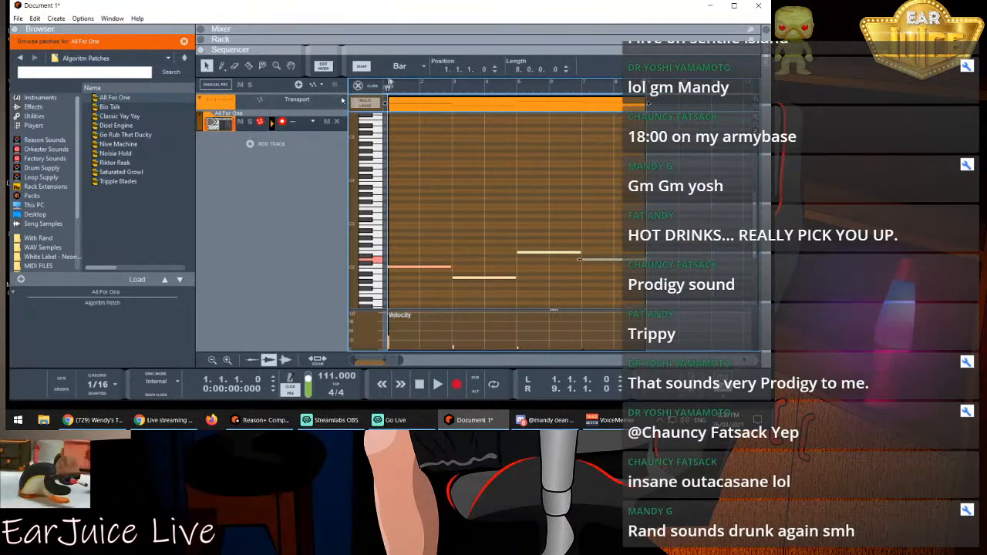
{"action": "left_click", "coordinate": [358, 85]}
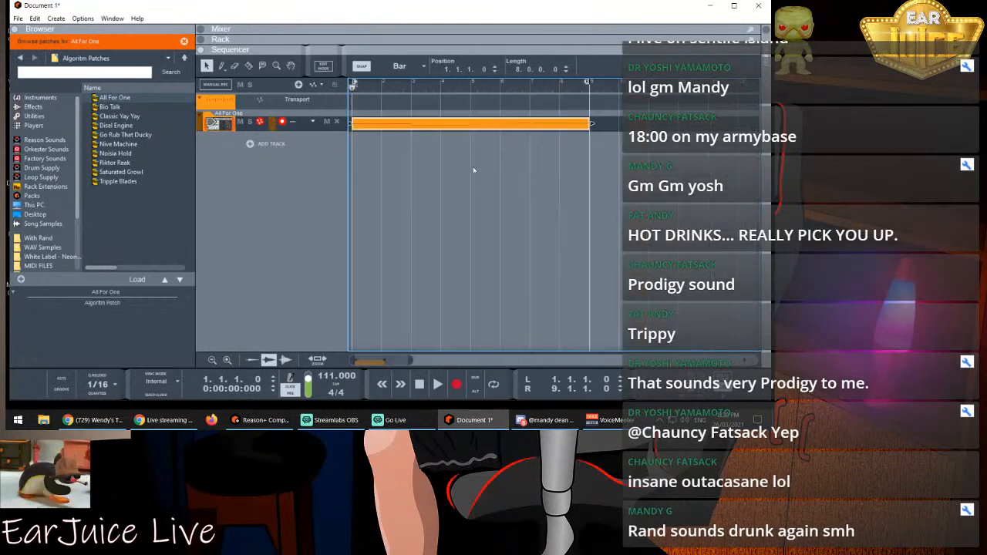
Raise the tempo to 125 while playing the clip, and stop with the playhead at bar 6 and the synth rack showing
{"action": "key", "text": "space"}
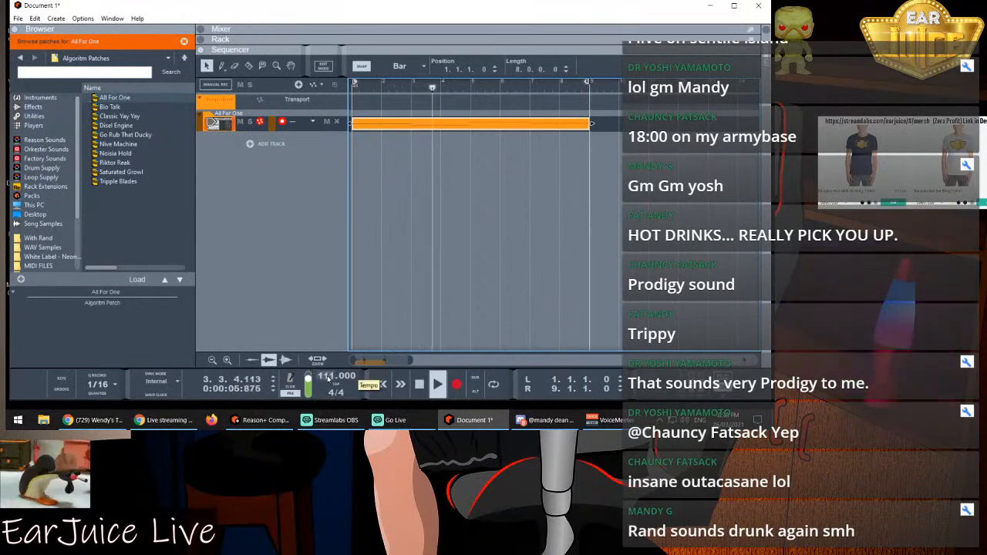
{"action": "left_click_drag", "start_coordinate": [327, 377], "coordinate": [330, 352]}
{"action": "left_click_drag", "start_coordinate": [442, 46], "coordinate": [444, 277]}
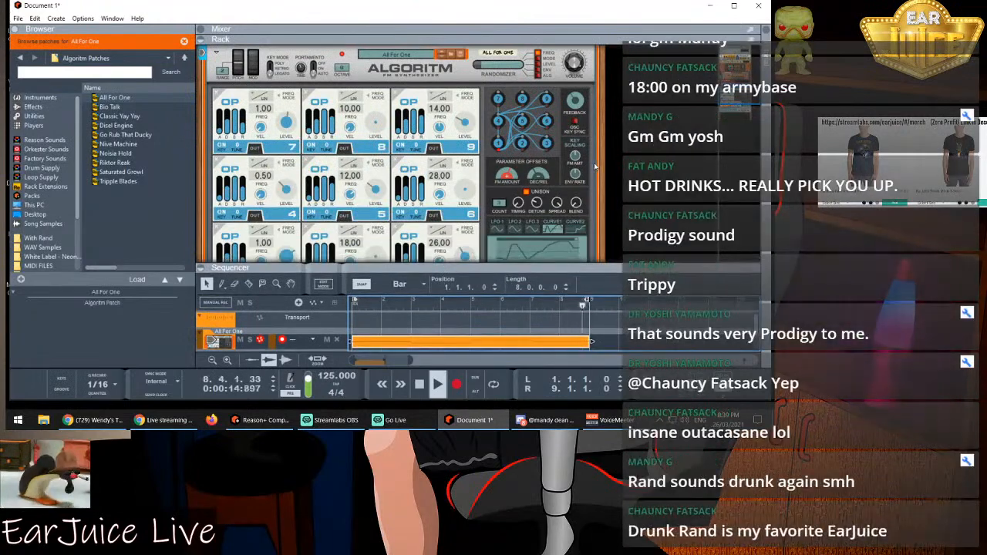
{"action": "key", "text": "space"}
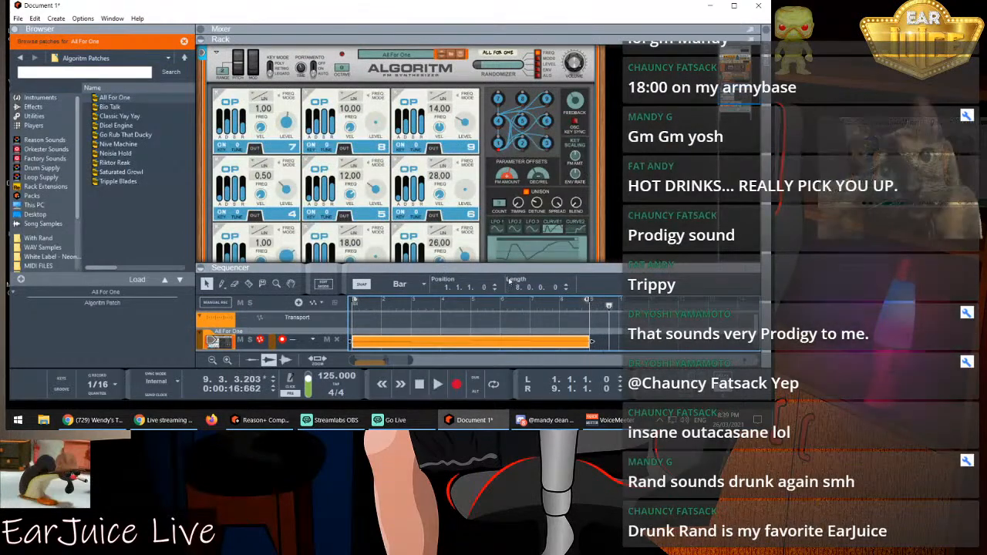
{"action": "left_click", "coordinate": [498, 307]}
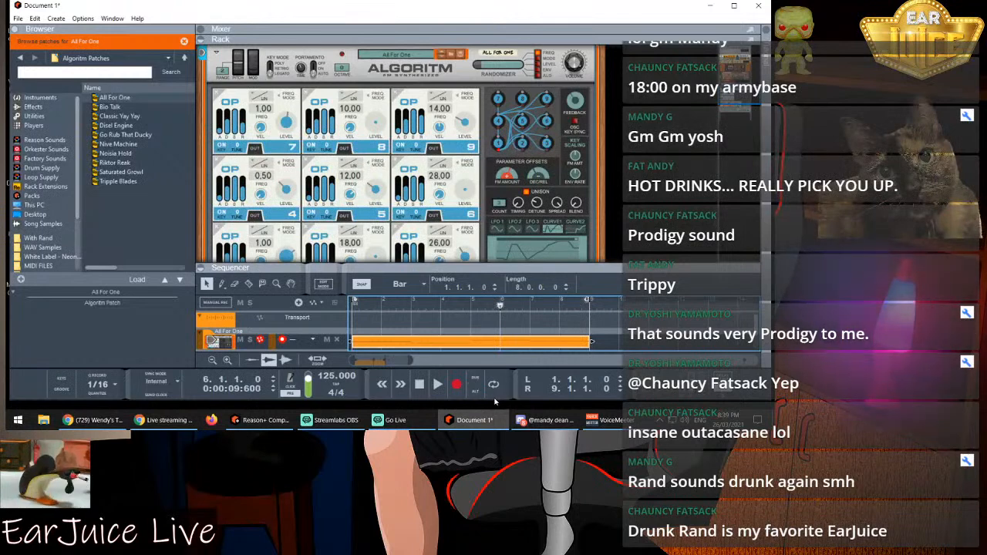
Try the Saturated Growl patch on the bass synth during looped playback and undo the patch load
{"action": "left_click", "coordinate": [438, 384]}
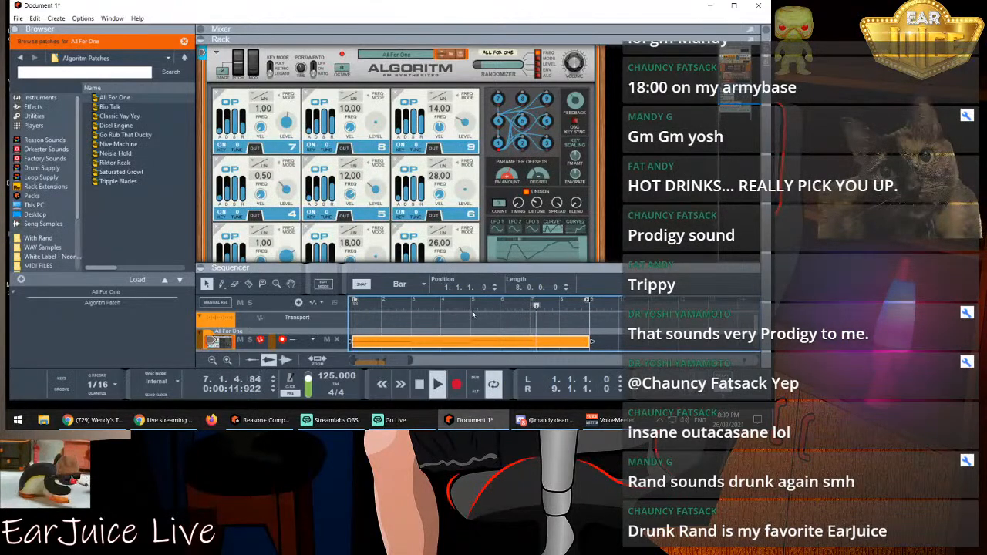
{"action": "left_click", "coordinate": [136, 173]}
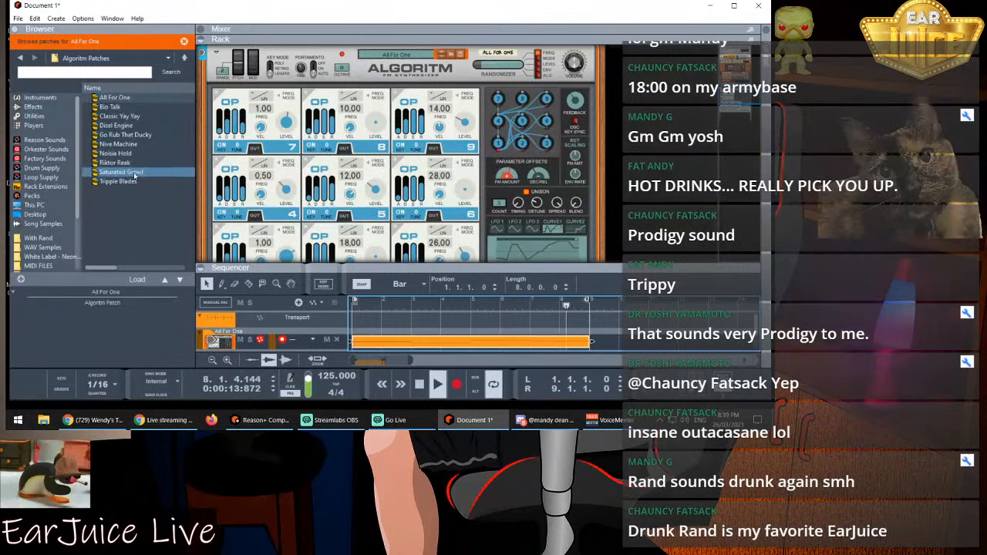
{"action": "left_click", "coordinate": [145, 278]}
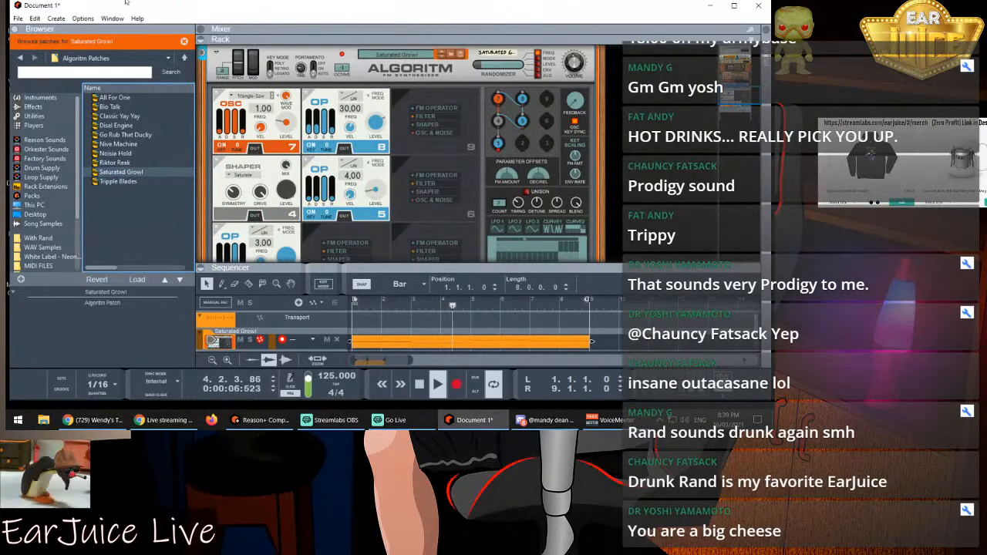
{"action": "left_click", "coordinate": [34, 18]}
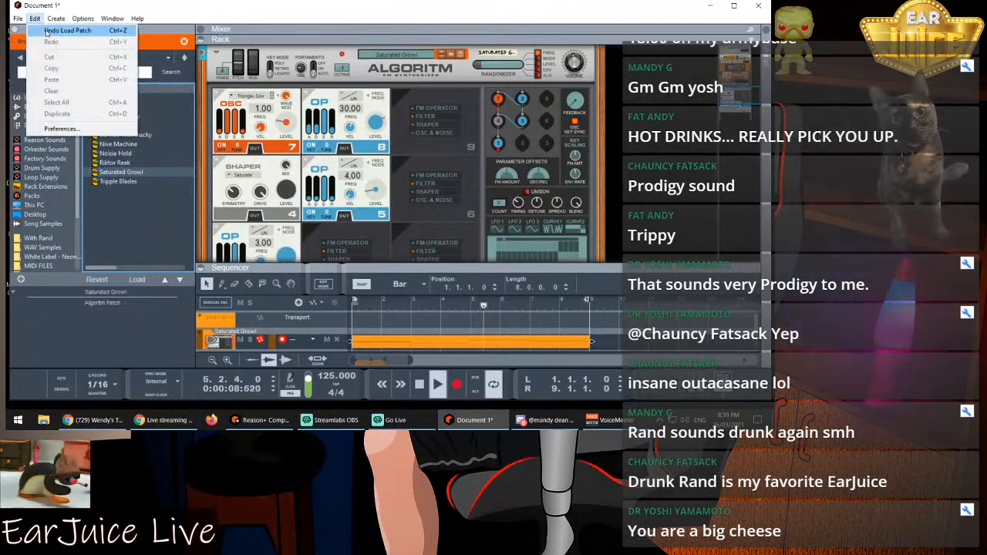
{"action": "left_click", "coordinate": [46, 29]}
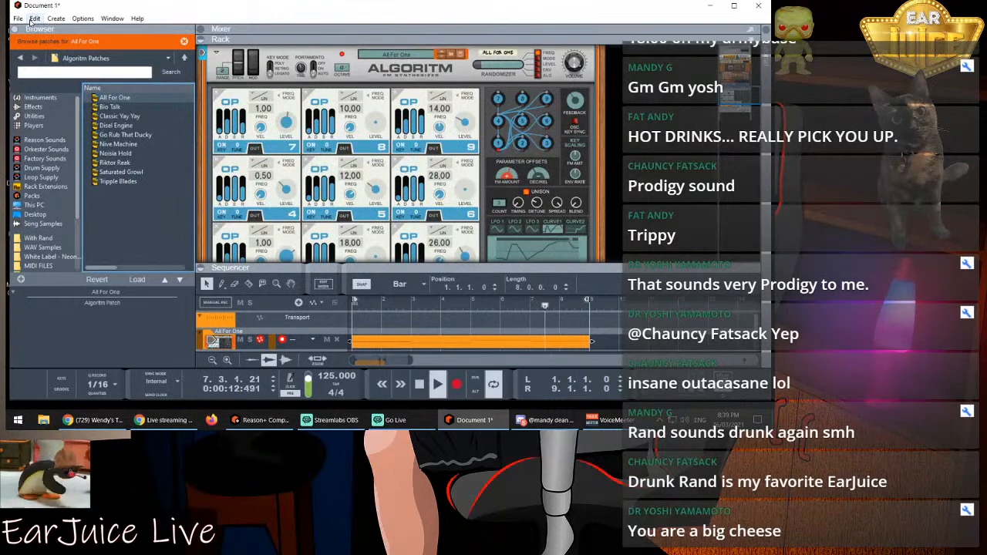
Add a second Algoritm synth track below the first with the Disel Engine patch and switch it to Classic Yay Yay
{"action": "left_click", "coordinate": [668, 168]}
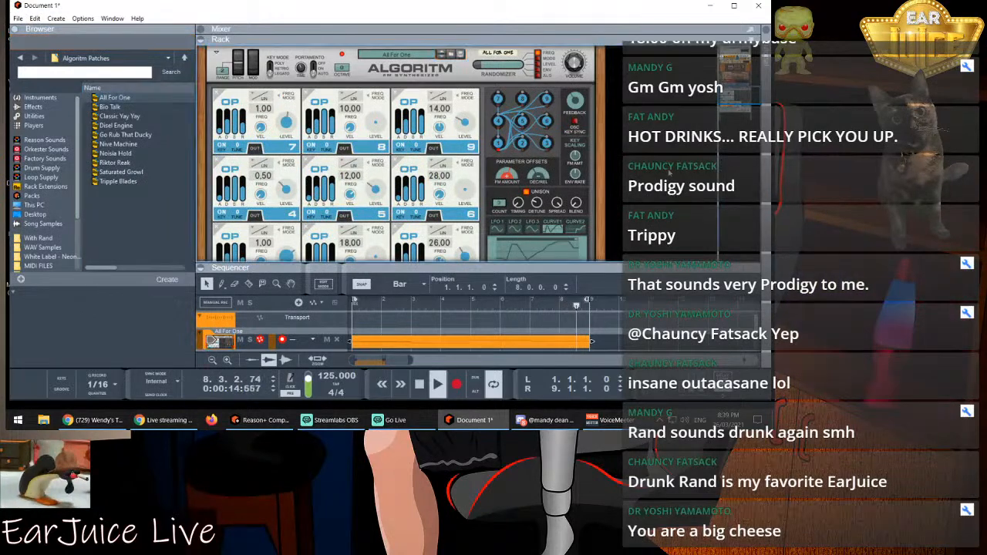
{"action": "scroll", "coordinate": [435, 222], "scroll_direction": "down", "scroll_amount": 5}
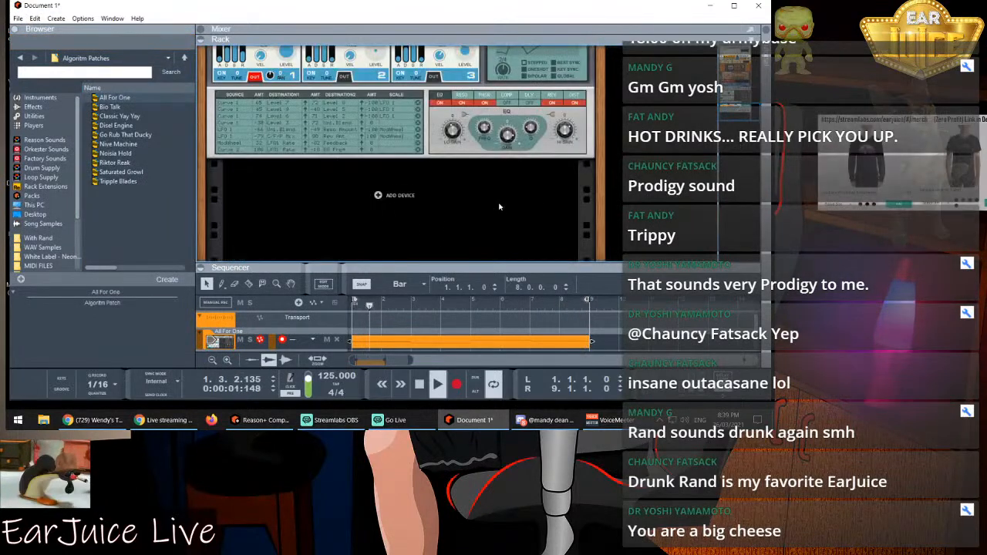
{"action": "right_click", "coordinate": [387, 199]}
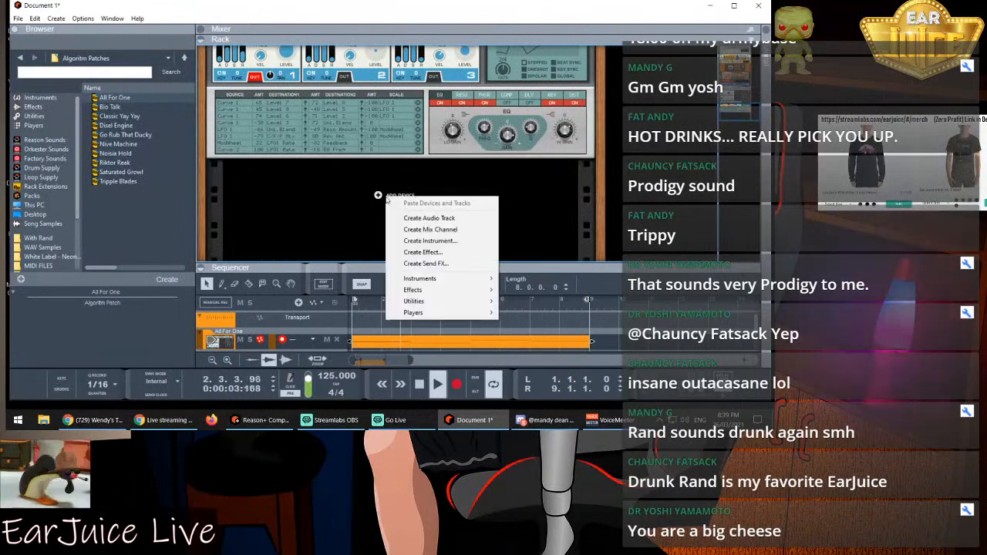
{"action": "left_click", "coordinate": [325, 231]}
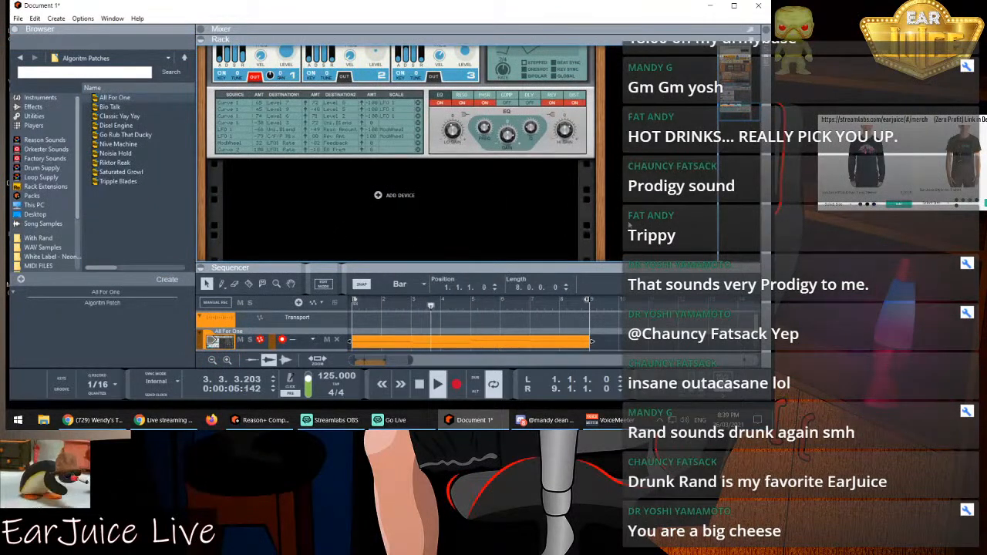
{"action": "left_click", "coordinate": [128, 128]}
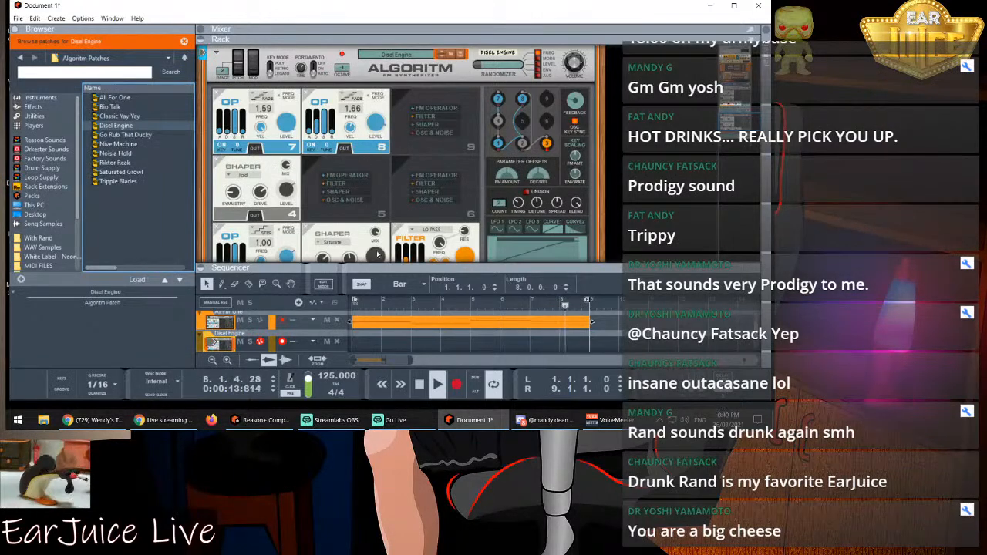
{"action": "left_click", "coordinate": [419, 383]}
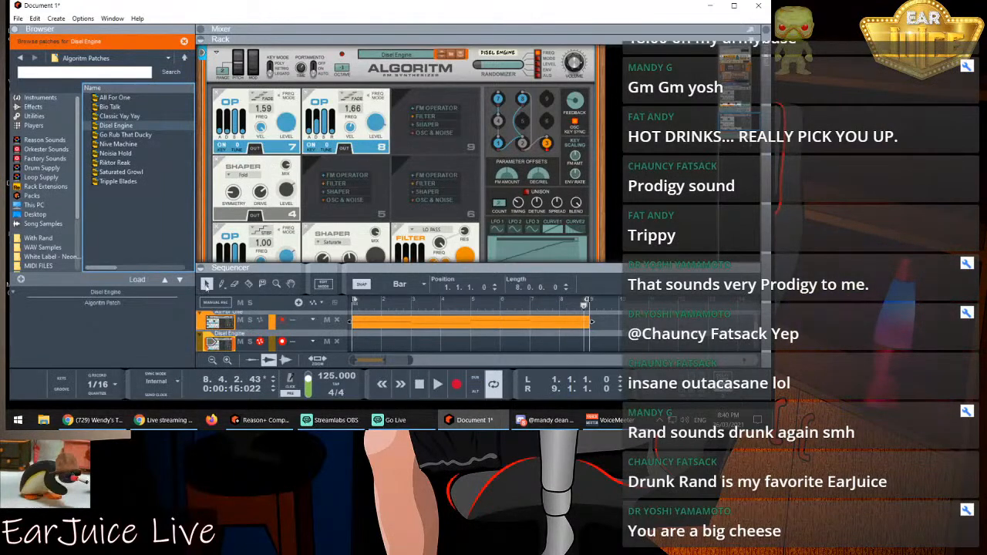
{"action": "left_click", "coordinate": [164, 280]}
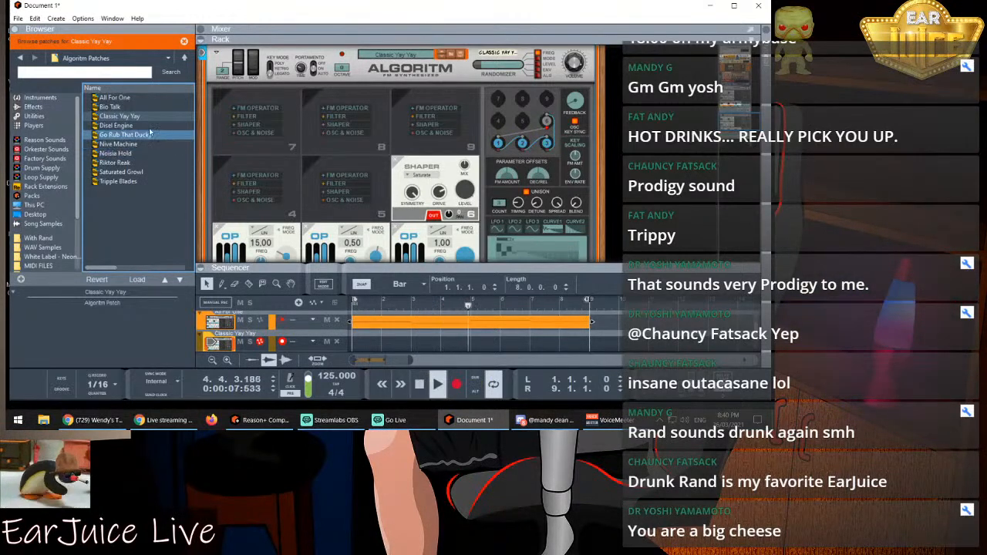
Find the patches of the Algoritm - Dark Melodies pack and load Sq Evolving Poly Core on the second track
{"action": "left_click", "coordinate": [184, 59]}
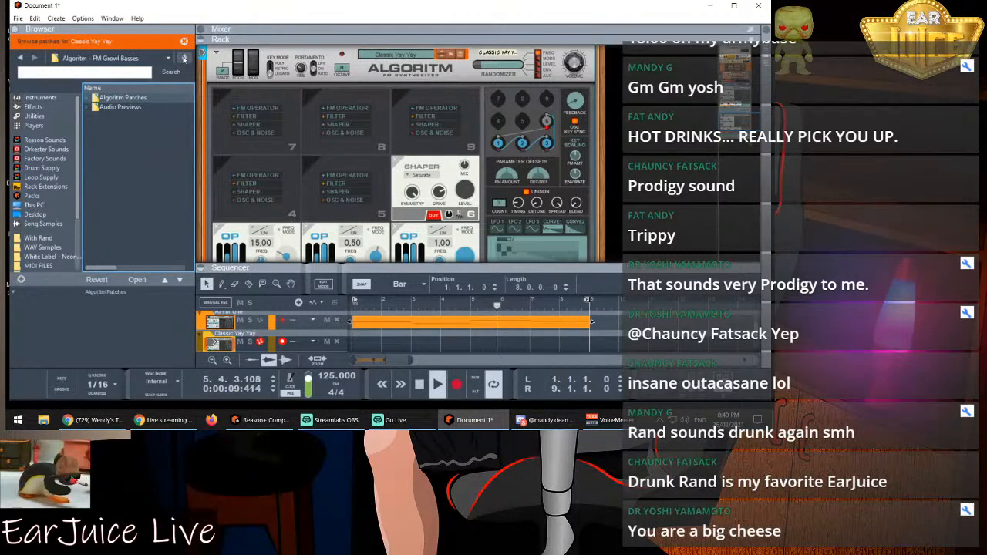
{"action": "left_click", "coordinate": [185, 59]}
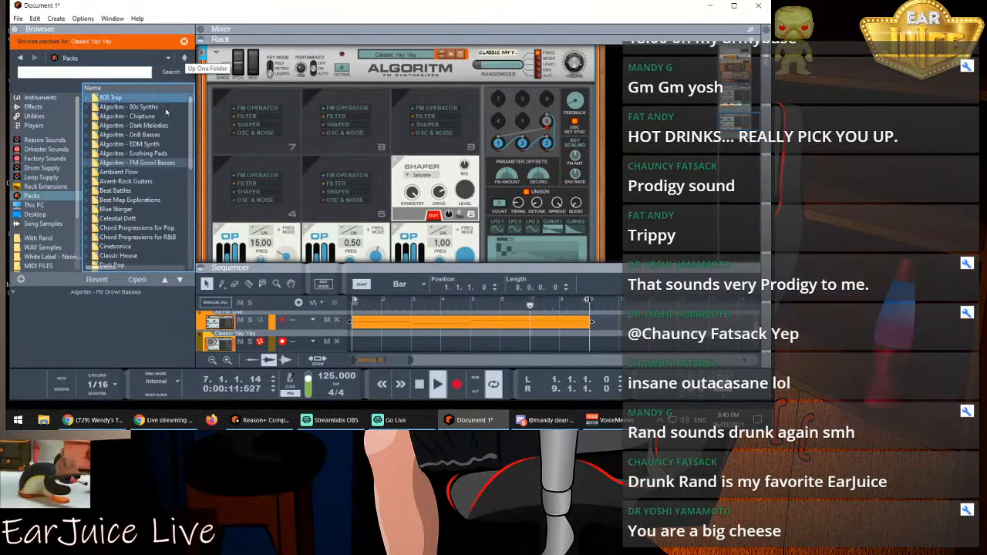
{"action": "double_click", "coordinate": [130, 124]}
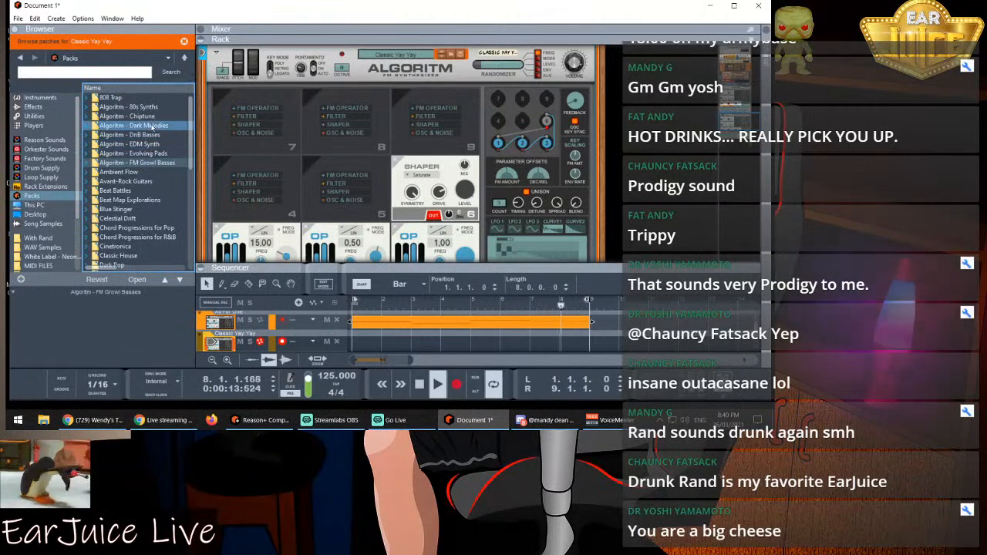
{"action": "double_click", "coordinate": [125, 98]}
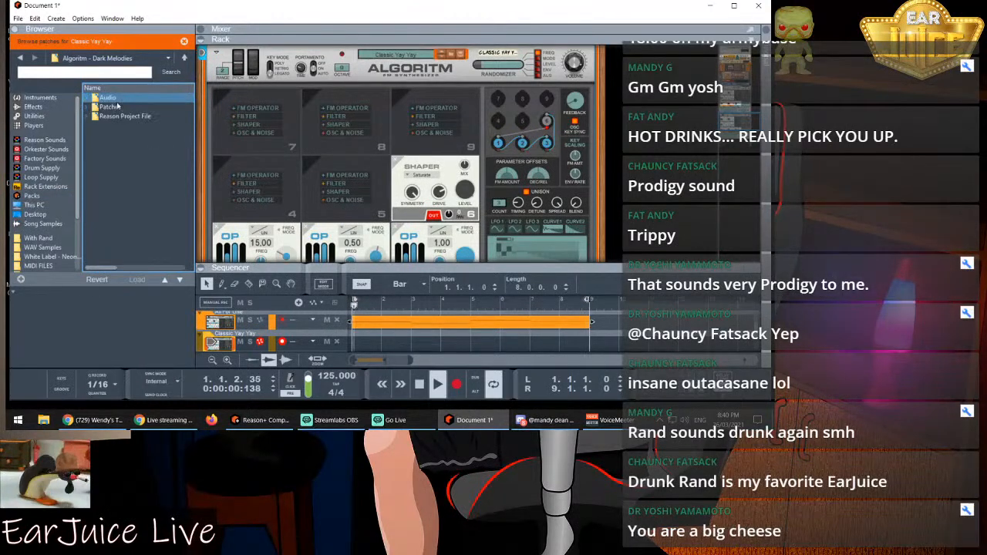
{"action": "double_click", "coordinate": [115, 108]}
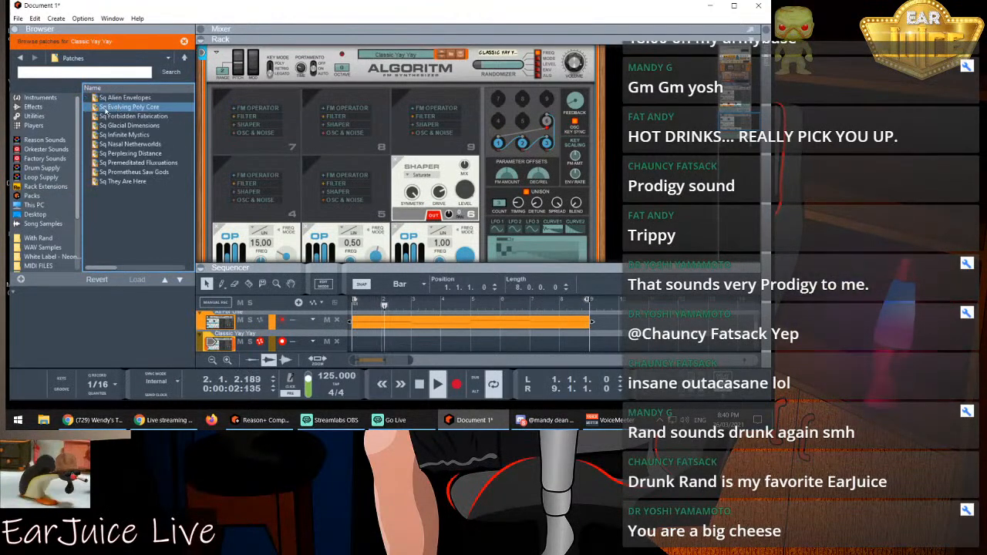
{"action": "left_click", "coordinate": [122, 108]}
{"action": "double_click", "coordinate": [121, 108]}
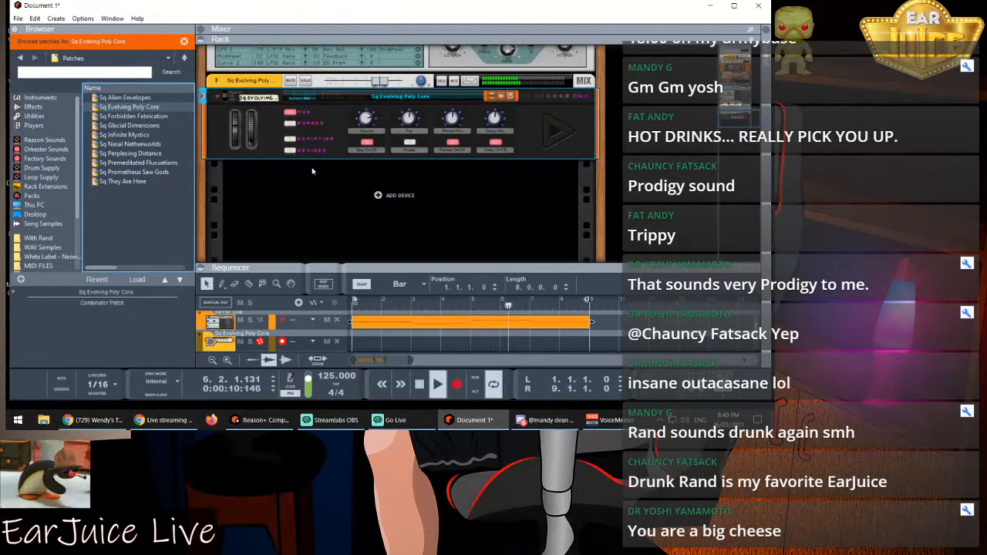
Audition Sq Forbidden Fabrication, switch the second track to Sq Glacial Dimensions and stop playback
{"action": "left_click", "coordinate": [180, 281]}
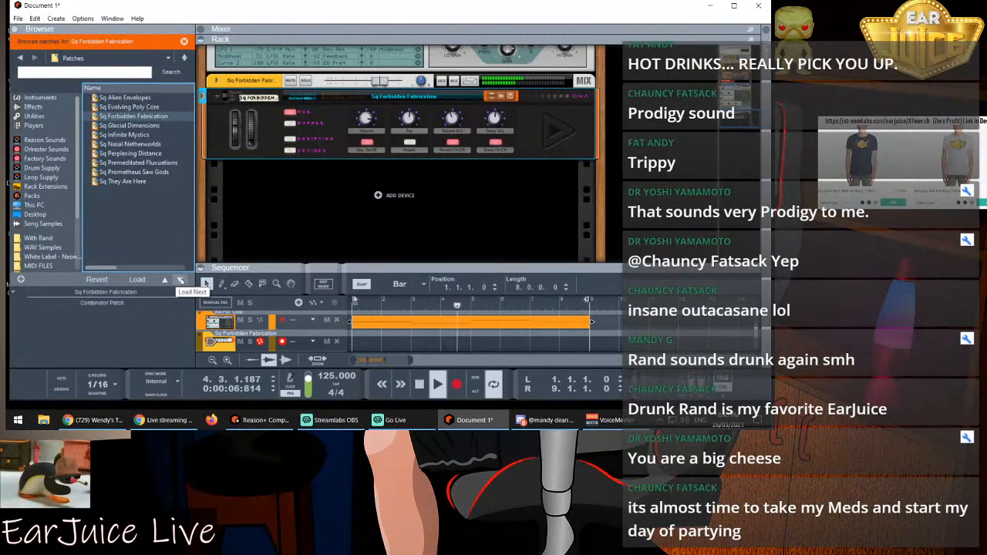
{"action": "left_click", "coordinate": [181, 281]}
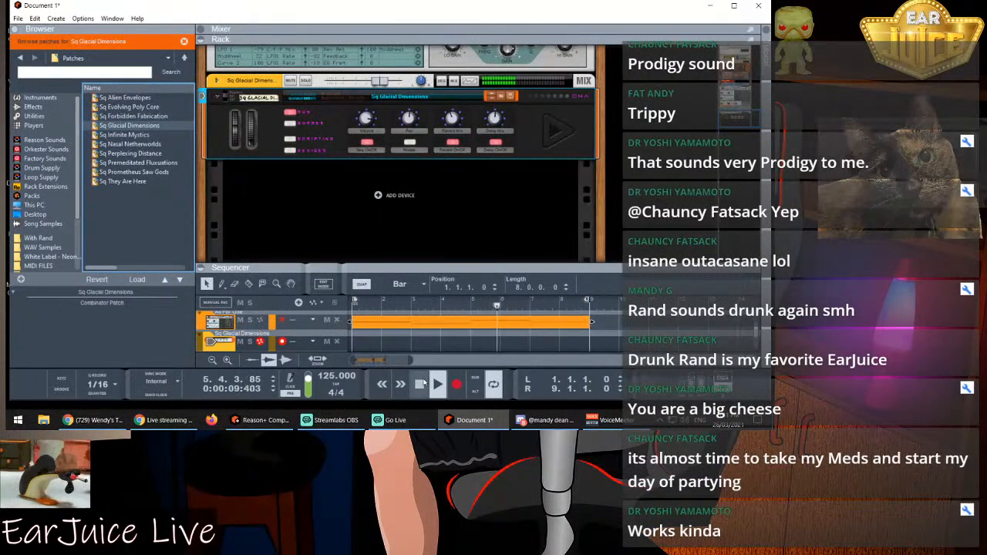
{"action": "left_click", "coordinate": [420, 384]}
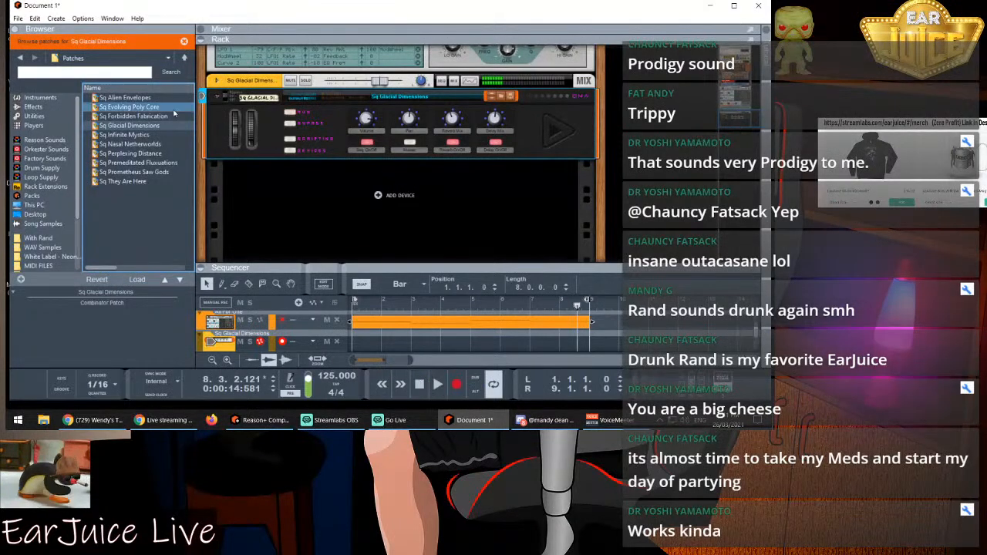
Examine the devices inside the Sq Glacial Dimensions Combinator and hide them again
{"action": "left_click", "coordinate": [292, 152]}
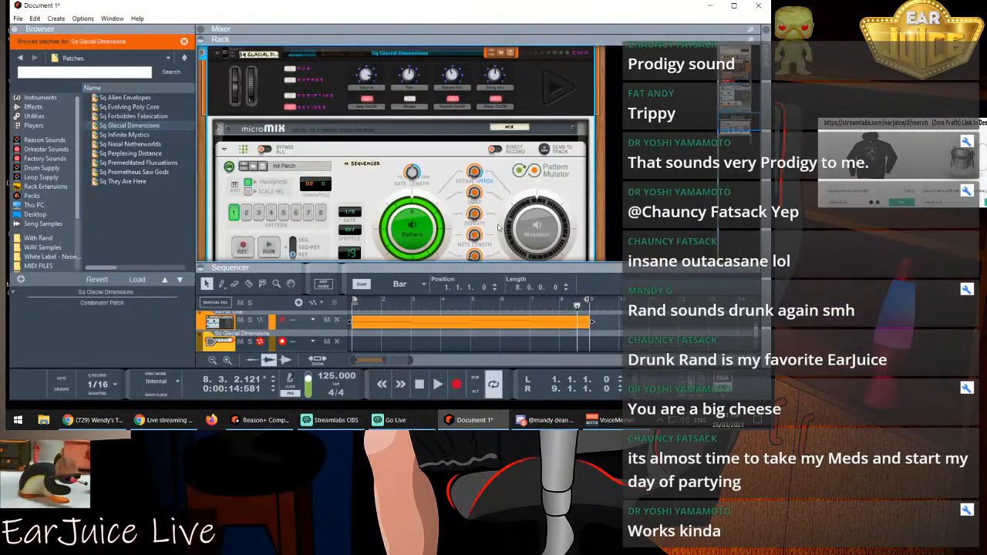
{"action": "scroll", "coordinate": [521, 144], "scroll_direction": "down", "scroll_amount": 3}
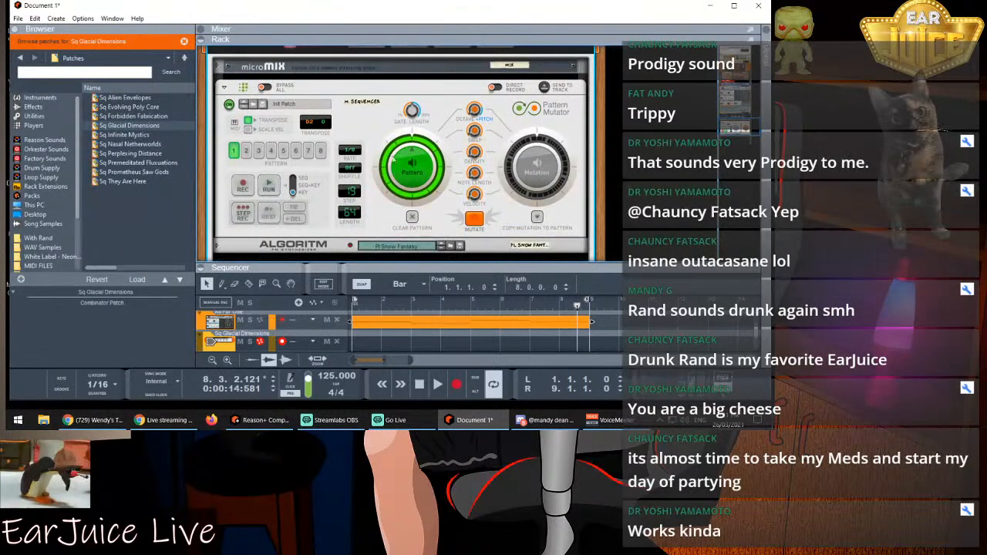
{"action": "scroll", "coordinate": [401, 158], "scroll_direction": "down", "scroll_amount": 5}
{"action": "scroll", "coordinate": [407, 161], "scroll_direction": "up", "scroll_amount": 9}
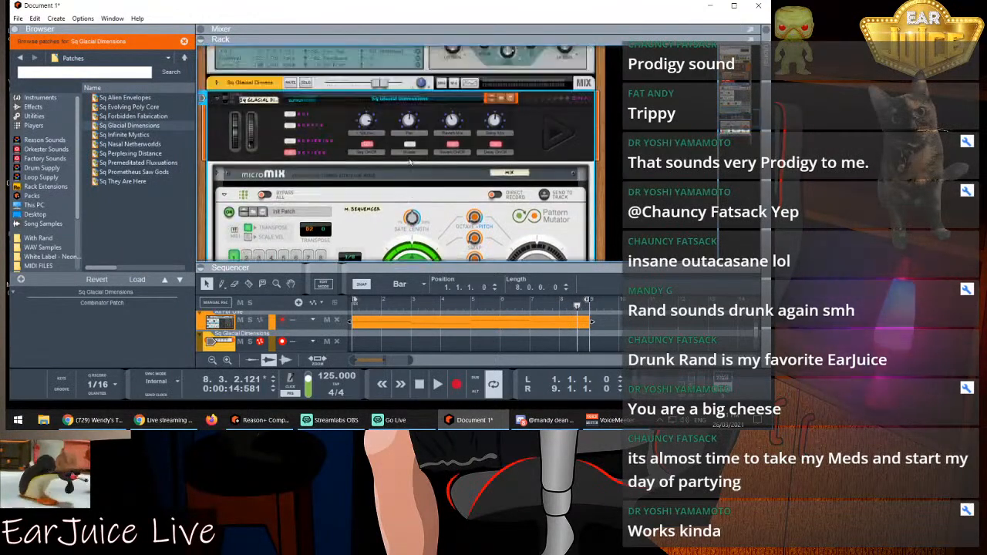
{"action": "scroll", "coordinate": [410, 162], "scroll_direction": "up", "scroll_amount": 4}
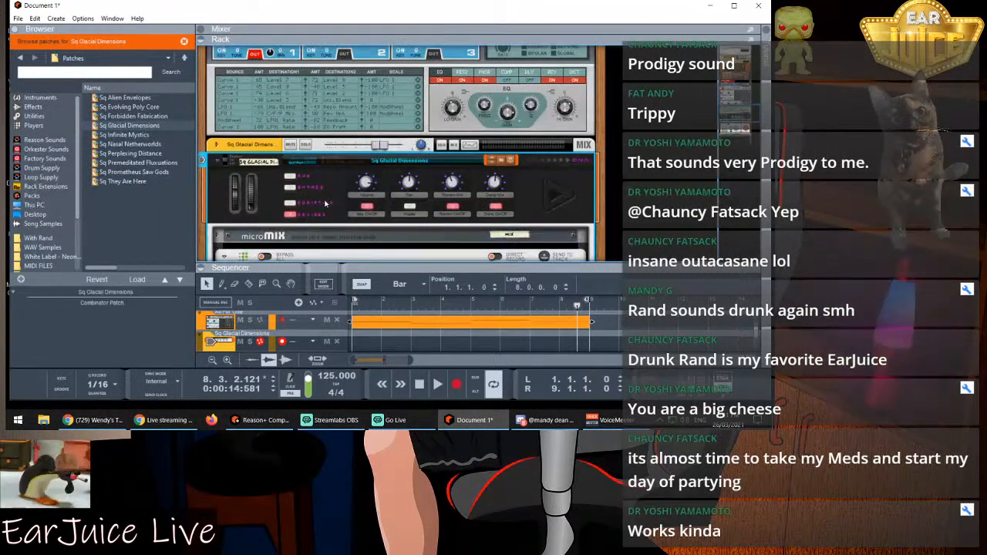
{"action": "left_click", "coordinate": [297, 215]}
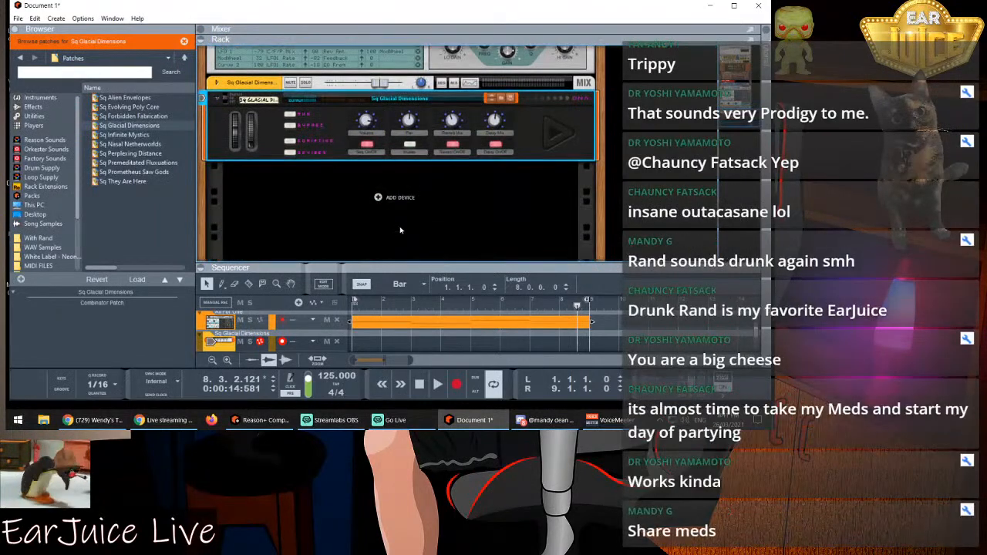
Record an eight-bar part on the Sq Glacial Dimensions track from the song start and stop the transport
{"action": "left_click", "coordinate": [366, 305]}
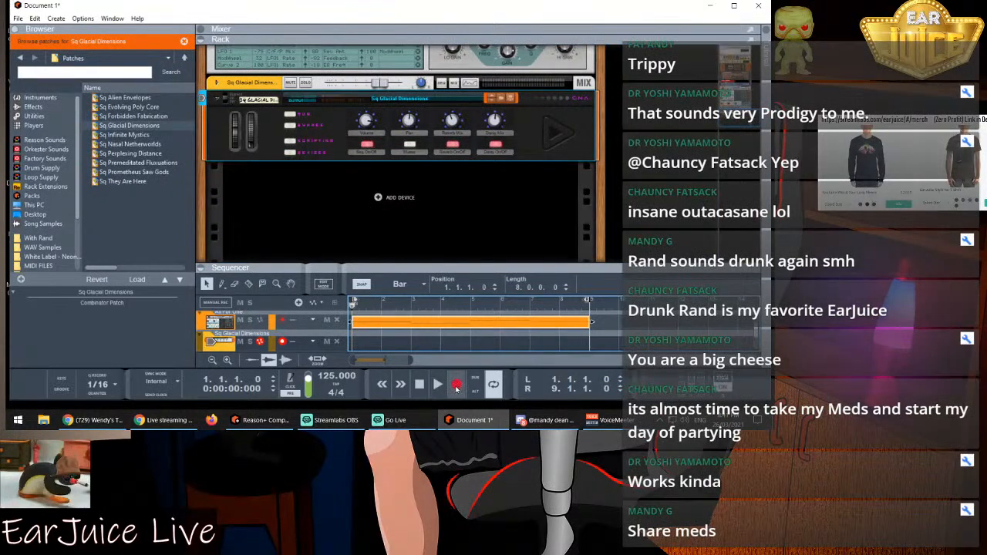
{"action": "left_click", "coordinate": [455, 386]}
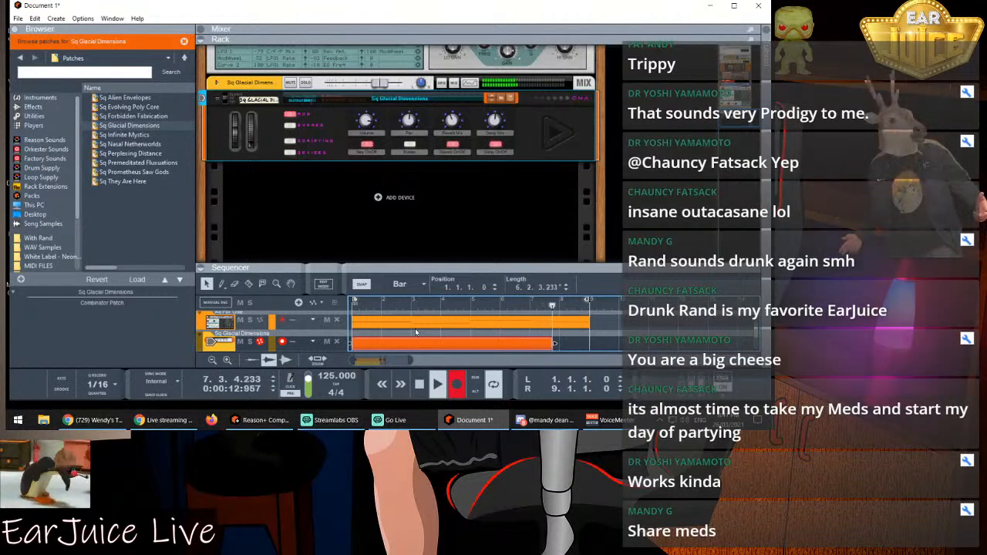
{"action": "left_click", "coordinate": [419, 384]}
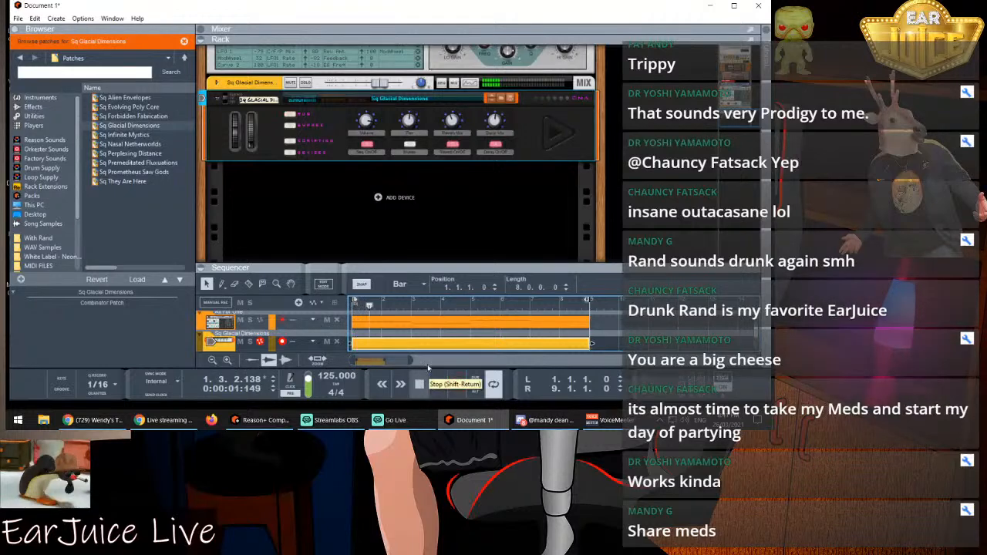
Open the recorded Glacial Dimensions clip for note editing, enlarge the sequencer and select its C2 note
{"action": "double_click", "coordinate": [428, 345]}
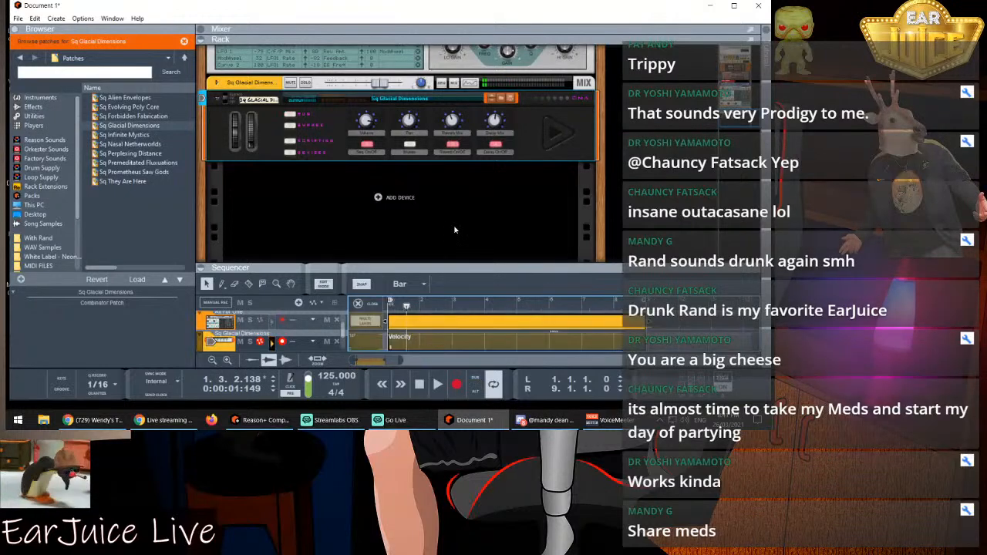
{"action": "left_click_drag", "start_coordinate": [458, 266], "coordinate": [465, 105]}
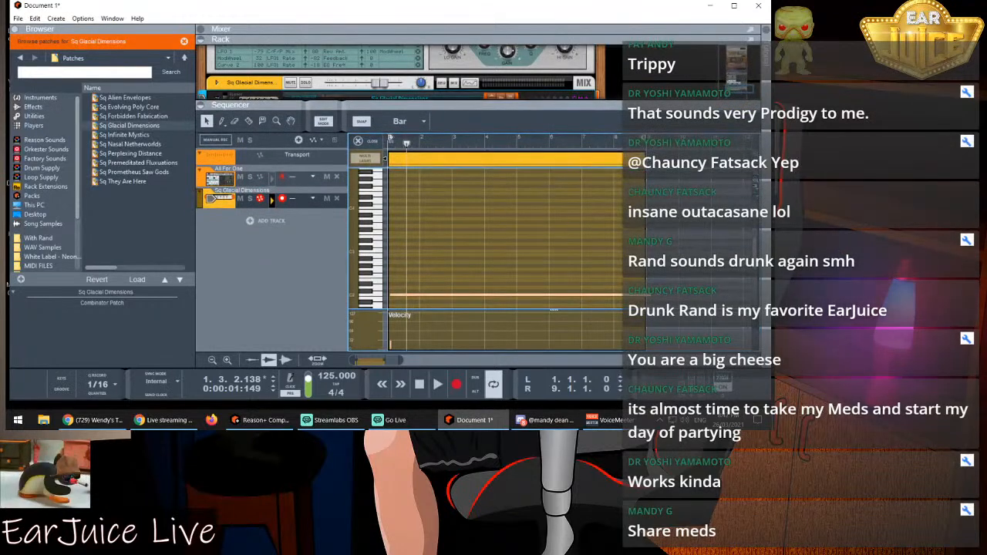
{"action": "left_click", "coordinate": [608, 297]}
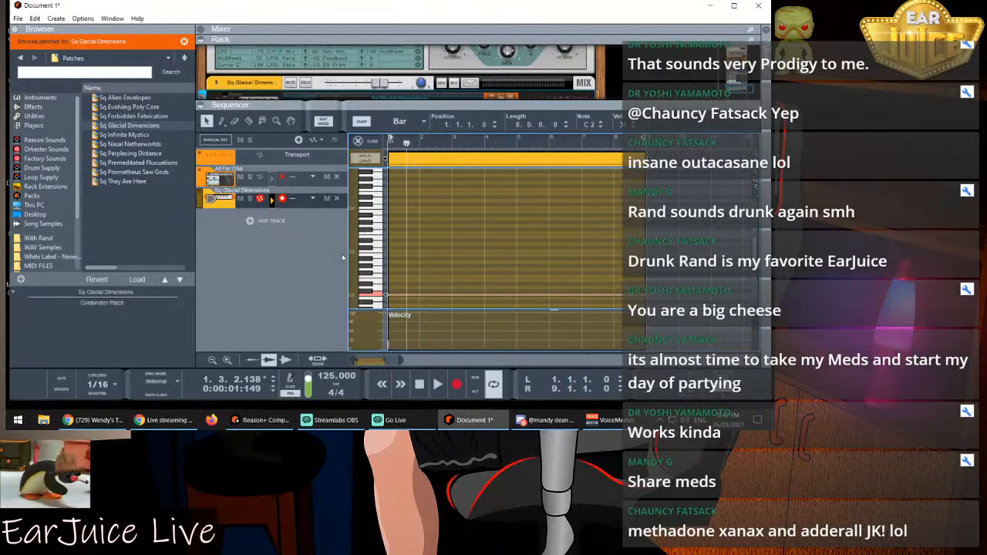
Preview the C3 pitch and draw a long C3 note from bar 1, an octave above the C2 note
{"action": "left_click", "coordinate": [375, 248]}
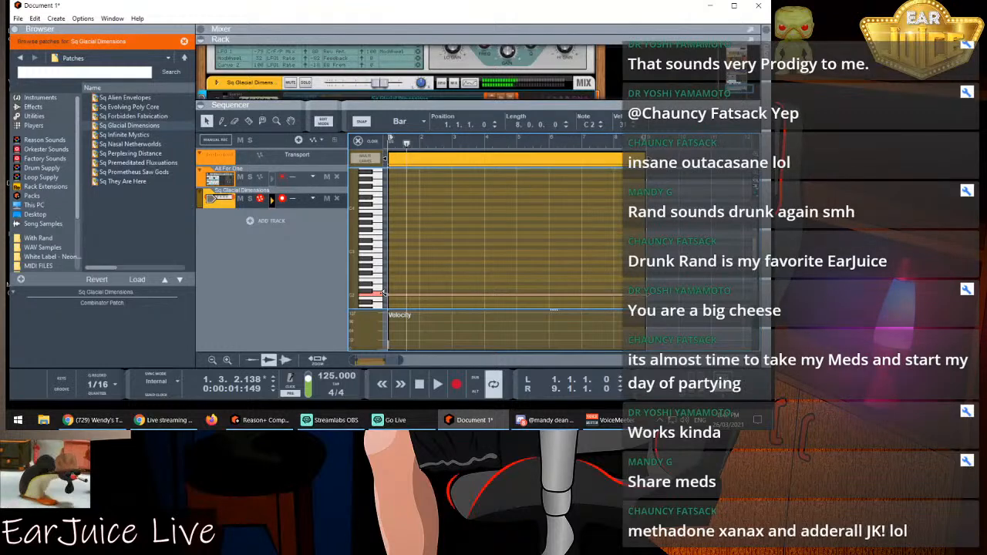
{"action": "left_click", "coordinate": [221, 121]}
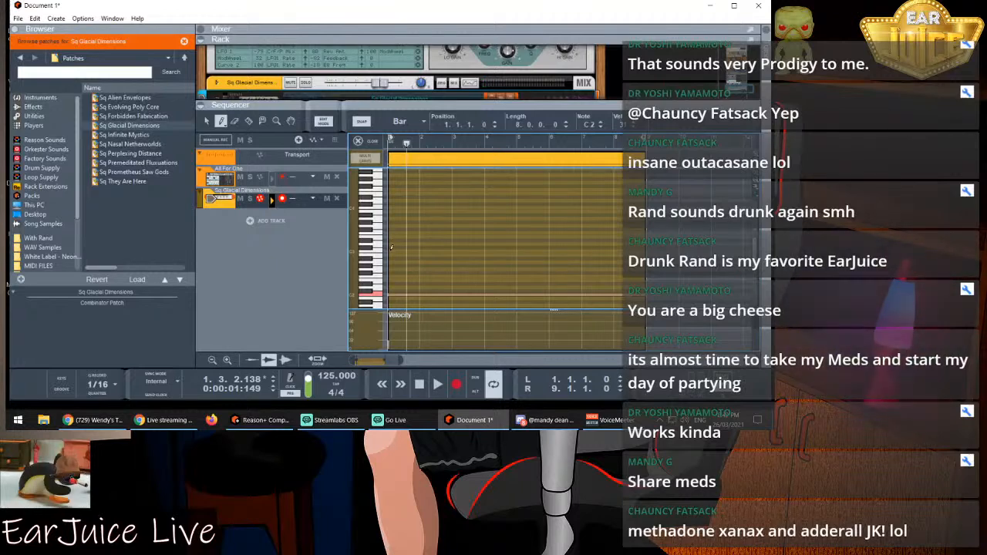
{"action": "left_click_drag", "start_coordinate": [391, 247], "coordinate": [461, 243]}
{"action": "left_click_drag", "start_coordinate": [545, 249], "coordinate": [623, 249]}
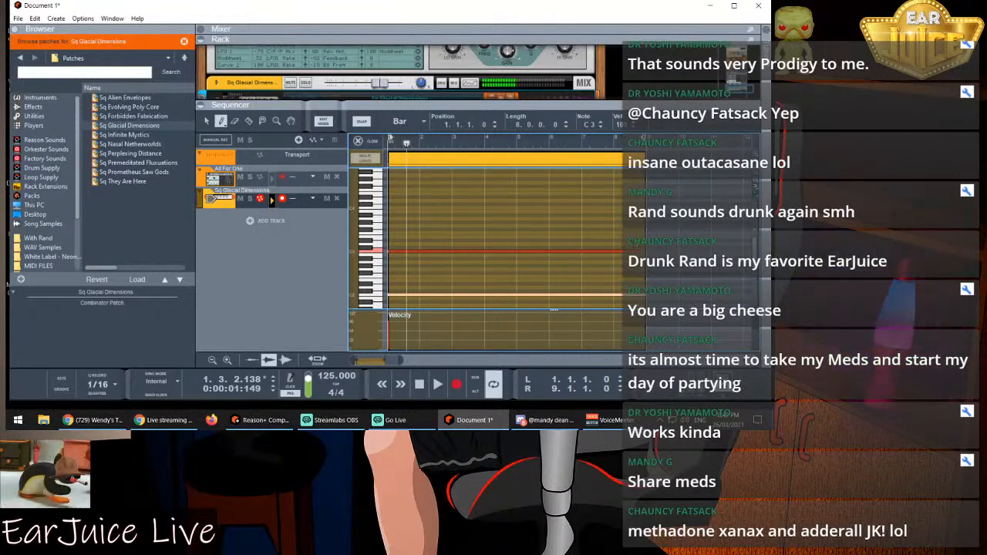
Close the Glacial Dimensions clip's note editor and listen to the arrangement
{"action": "left_click", "coordinate": [358, 141]}
{"action": "key", "text": "space"}
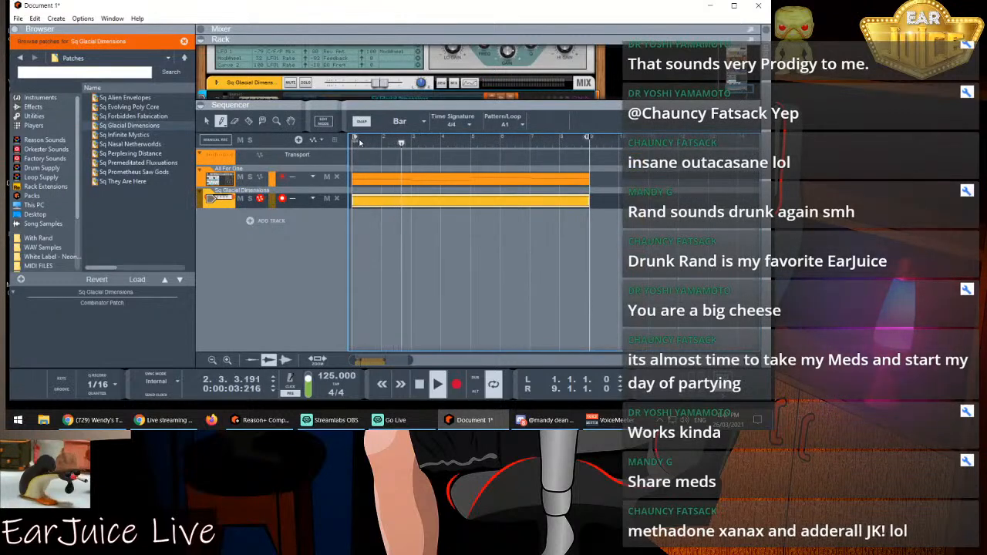
{"action": "key", "text": "space"}
{"action": "key", "text": "space"}
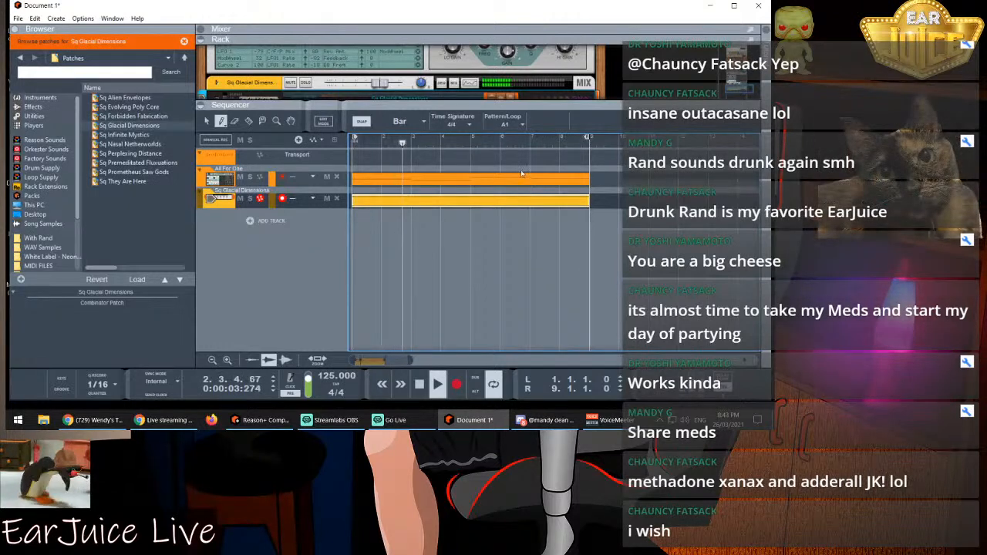
Enlarge the rack and create an instrument from the Cinematic Index patch in the Algoritm - Evolving Pads pack
{"action": "left_click_drag", "start_coordinate": [485, 104], "coordinate": [483, 259]}
{"action": "right_click", "coordinate": [476, 210]}
{"action": "left_click", "coordinate": [640, 193]}
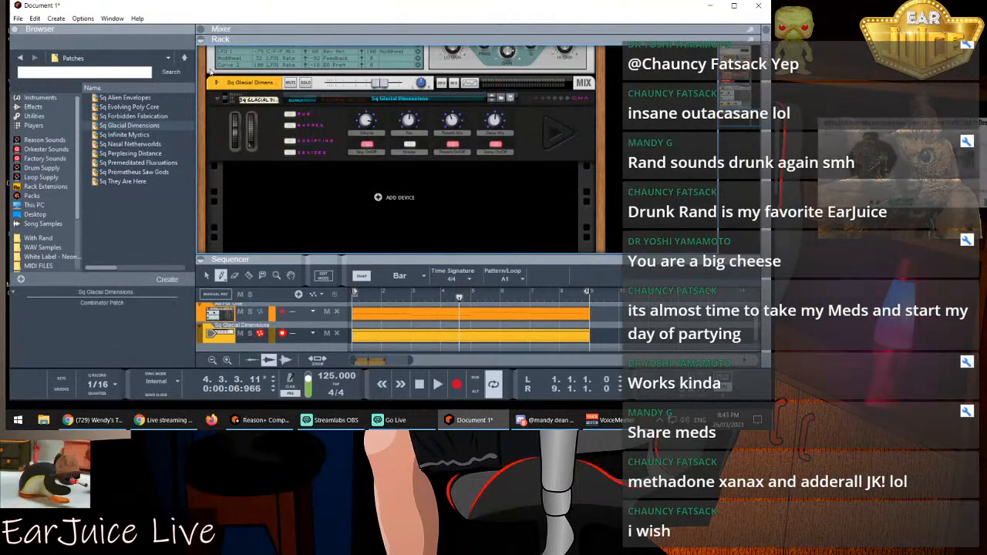
{"action": "left_click", "coordinate": [183, 59]}
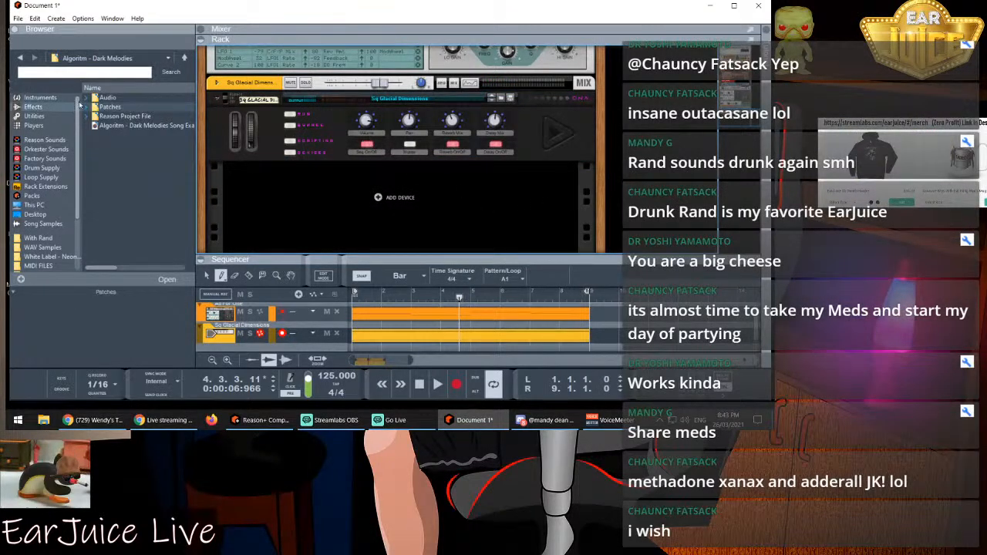
{"action": "left_click", "coordinate": [183, 59]}
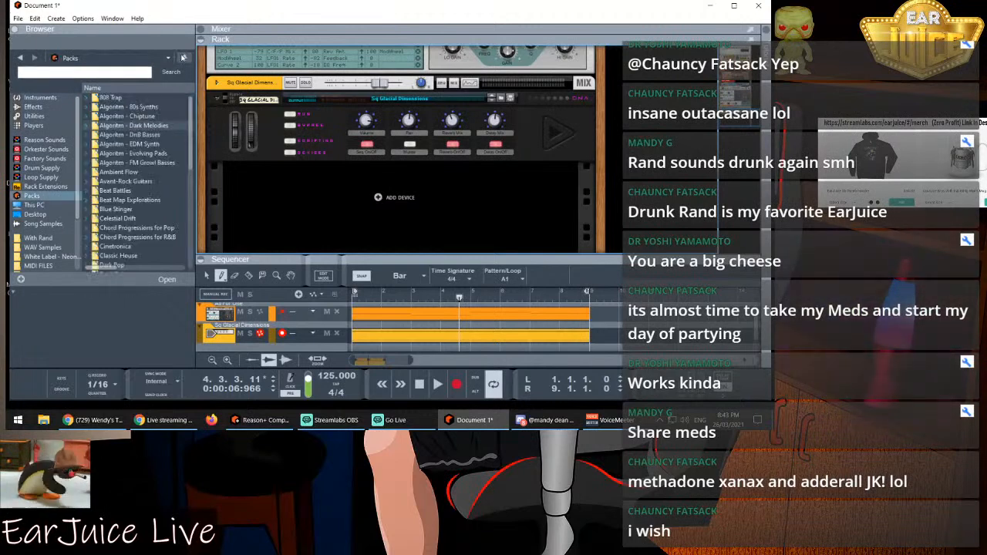
{"action": "double_click", "coordinate": [151, 153]}
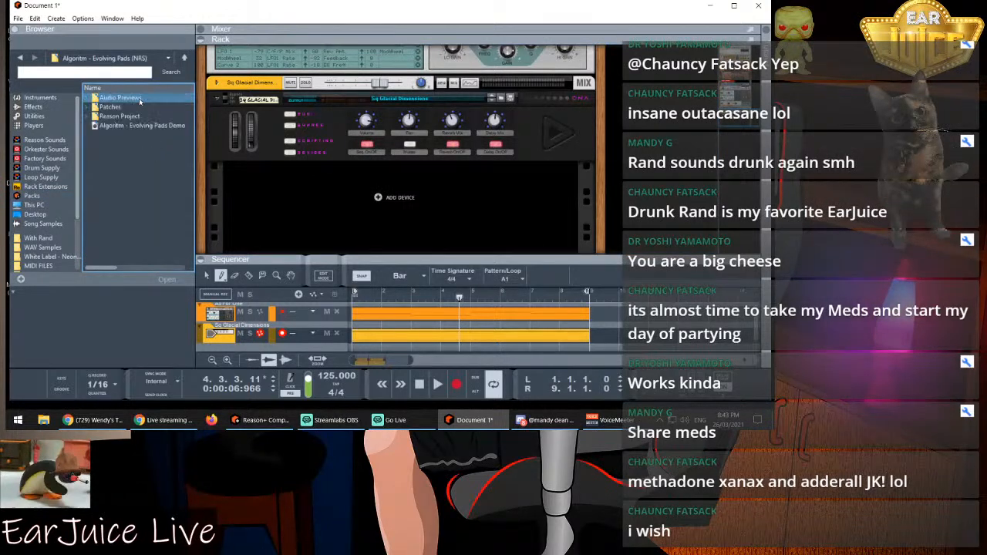
{"action": "double_click", "coordinate": [110, 107]}
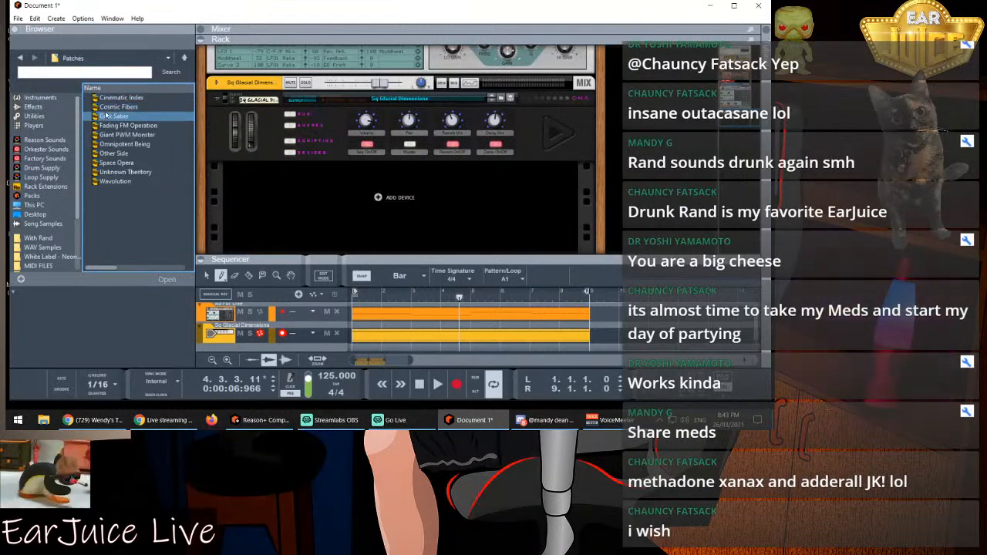
{"action": "double_click", "coordinate": [125, 98]}
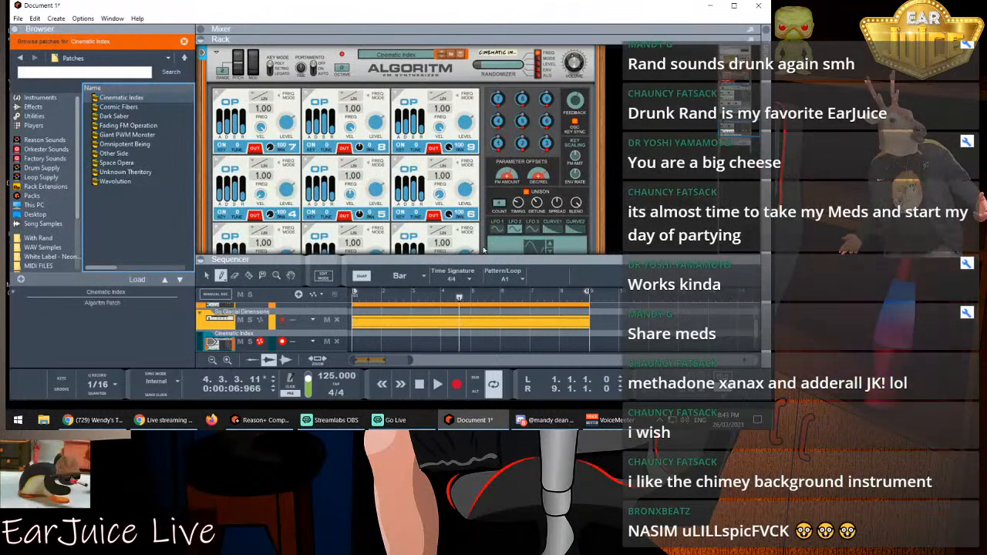
Copy the eight-bar All For One clip and place the copy on the Cinematic Index track at bar 1
{"action": "left_click_drag", "start_coordinate": [474, 255], "coordinate": [471, 125]}
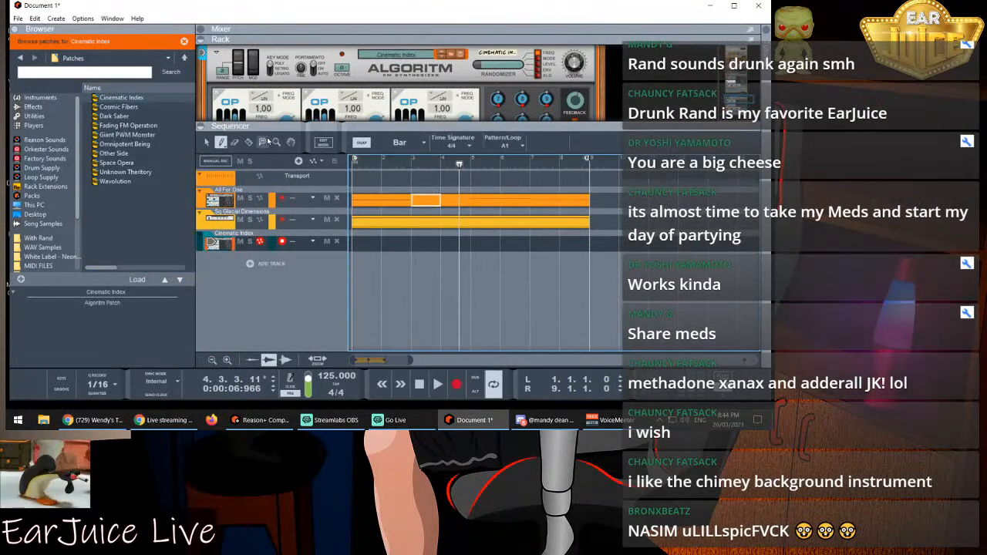
{"action": "left_click", "coordinate": [206, 142]}
{"action": "left_click", "coordinate": [417, 202]}
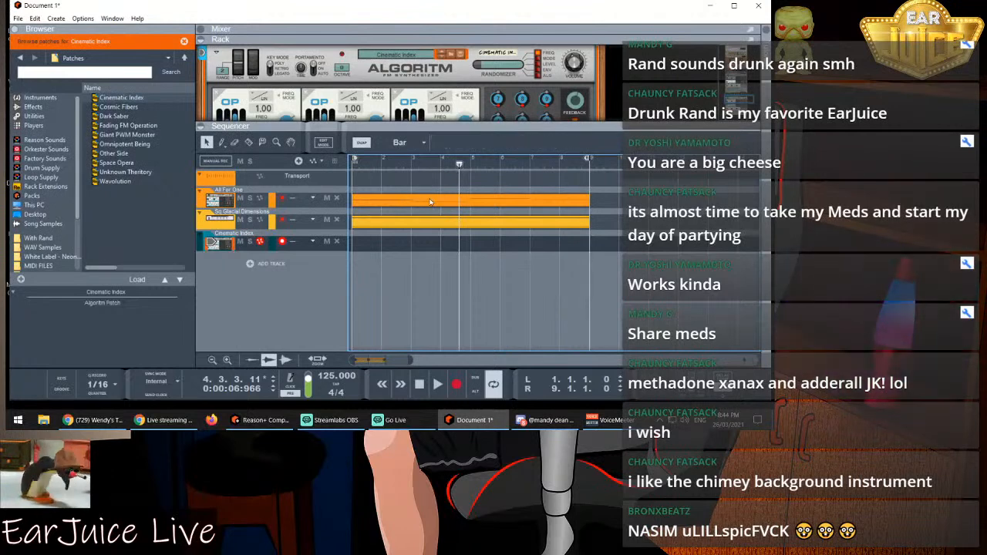
{"action": "right_click", "coordinate": [434, 202]}
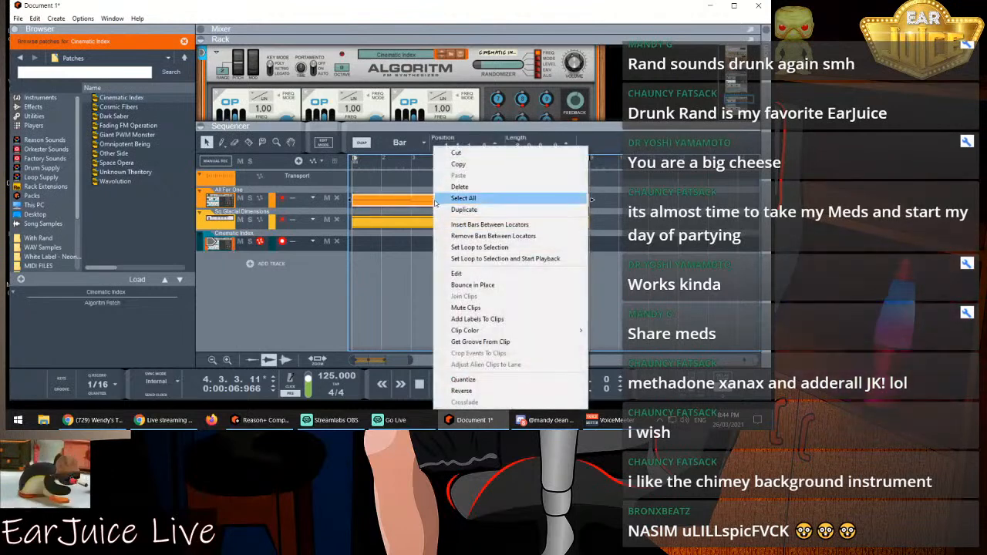
{"action": "left_click", "coordinate": [458, 164]}
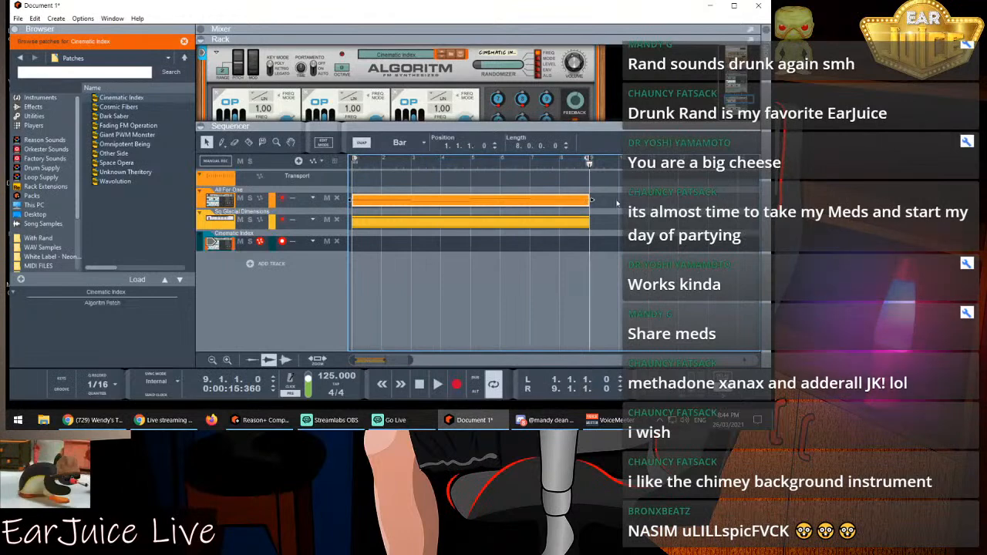
{"action": "right_click", "coordinate": [615, 203]}
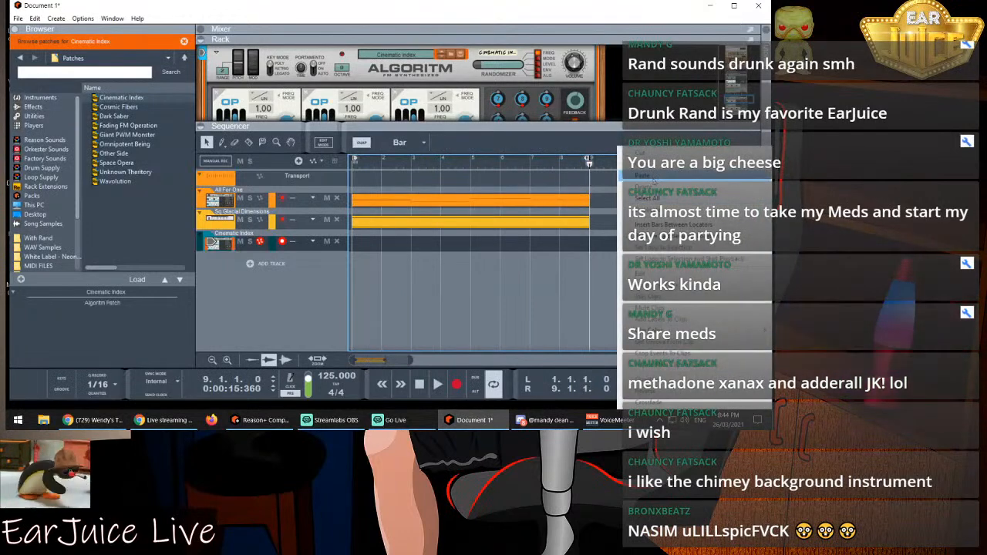
{"action": "left_click", "coordinate": [653, 179]}
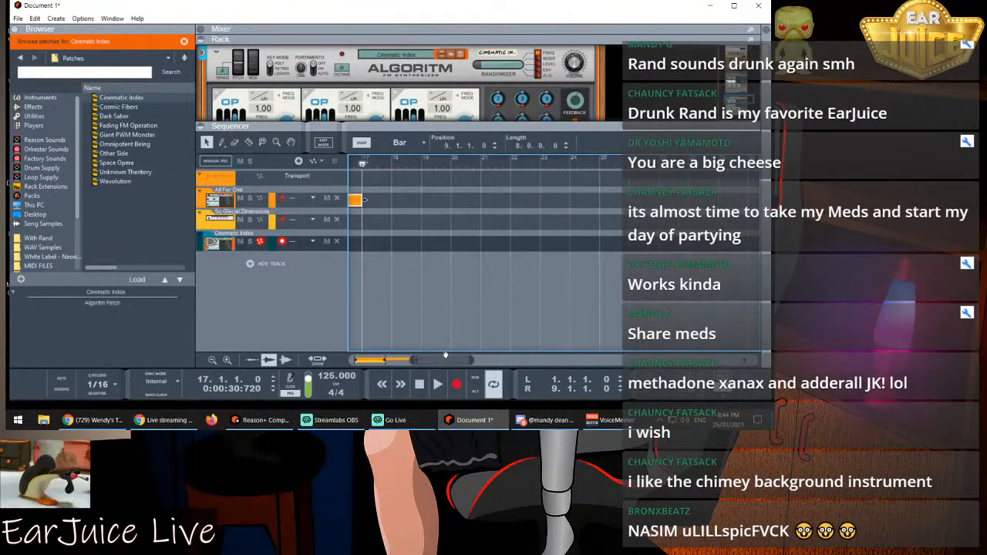
{"action": "left_click_drag", "start_coordinate": [445, 357], "coordinate": [347, 357]}
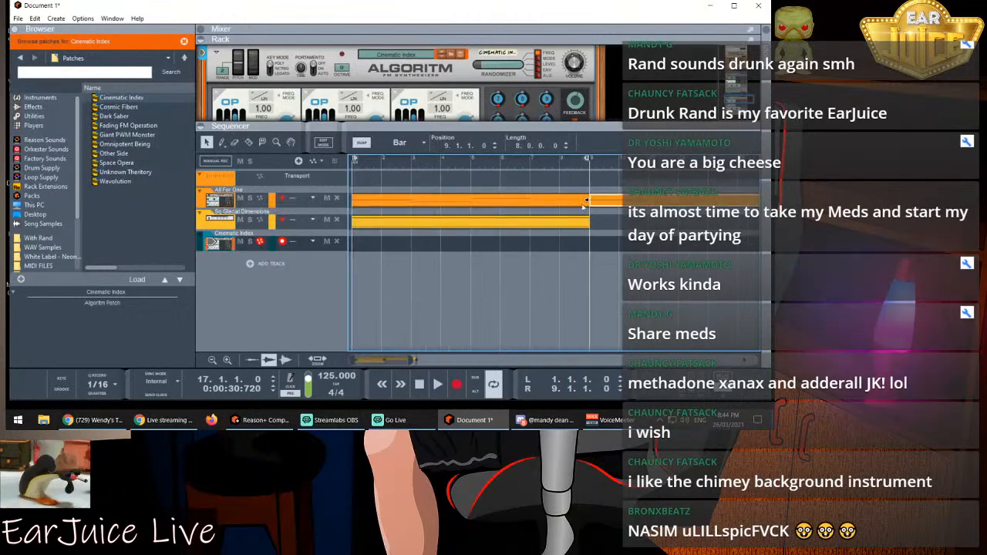
{"action": "left_click_drag", "start_coordinate": [592, 202], "coordinate": [352, 244]}
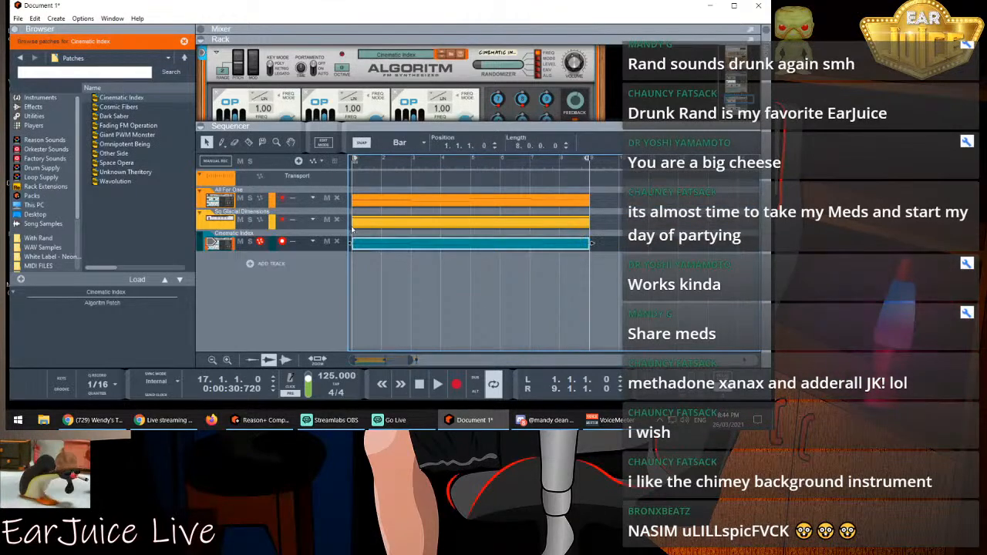
Play the song from bar 1 and solo the Cinematic Index and Sq Glacial Dimensions mixer channels
{"action": "left_click", "coordinate": [351, 164]}
{"action": "key", "text": "space"}
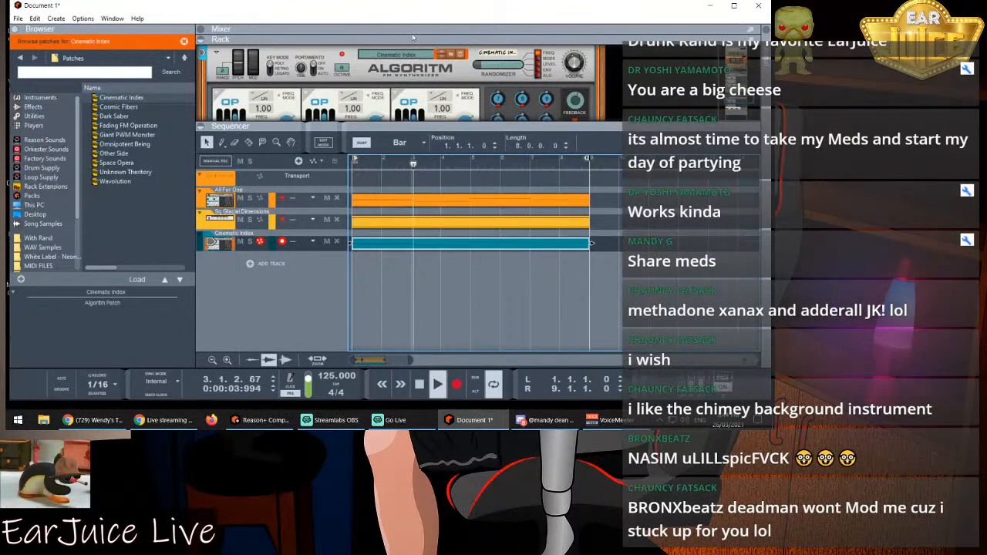
{"action": "left_click_drag", "start_coordinate": [394, 36], "coordinate": [391, 123]}
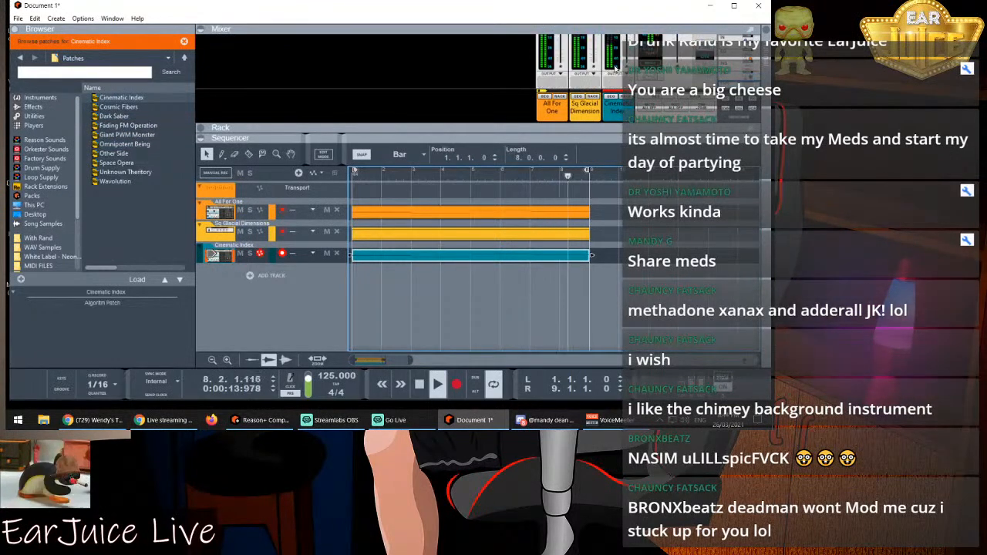
{"action": "scroll", "coordinate": [616, 68], "scroll_direction": "up", "scroll_amount": 1}
{"action": "left_click", "coordinate": [623, 50]}
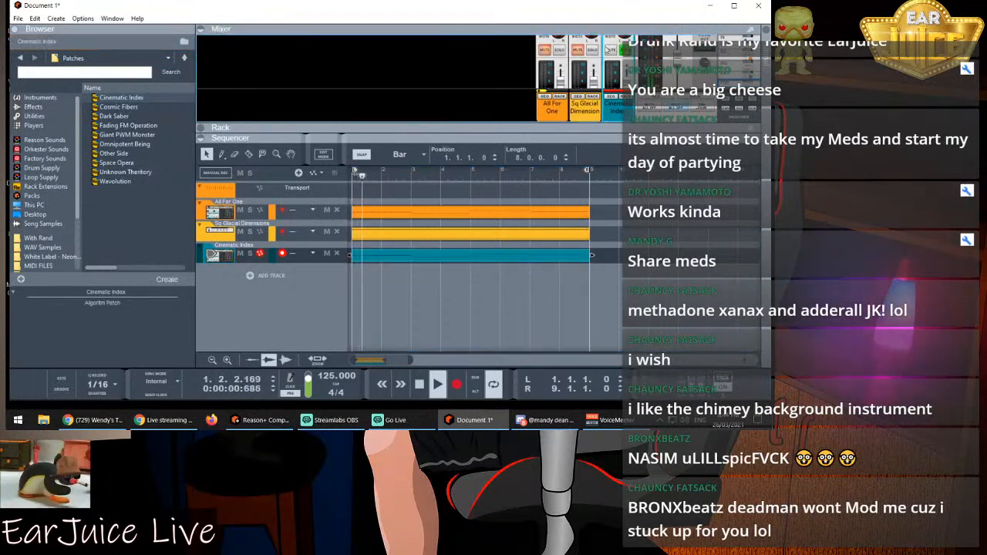
{"action": "left_click", "coordinate": [592, 51]}
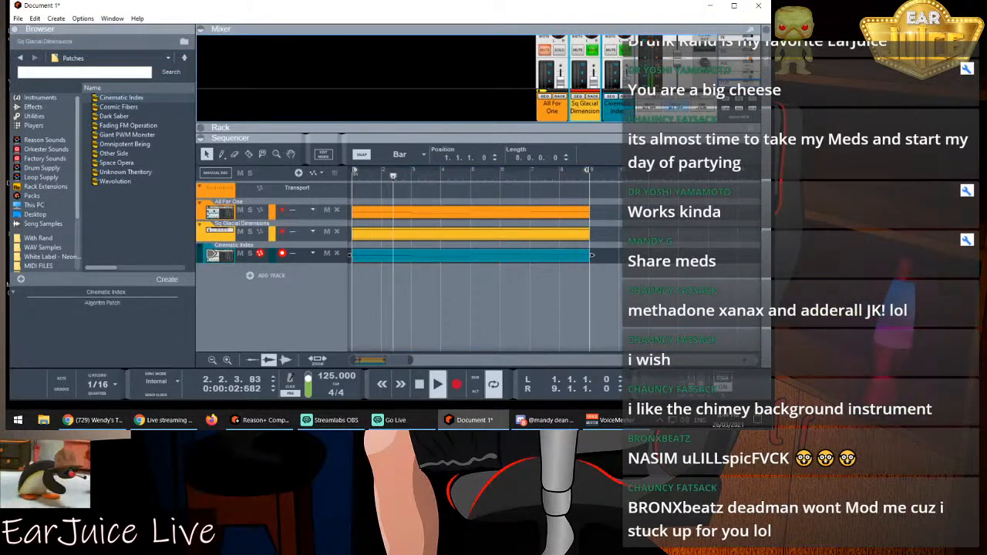
{"action": "left_click", "coordinate": [627, 81]}
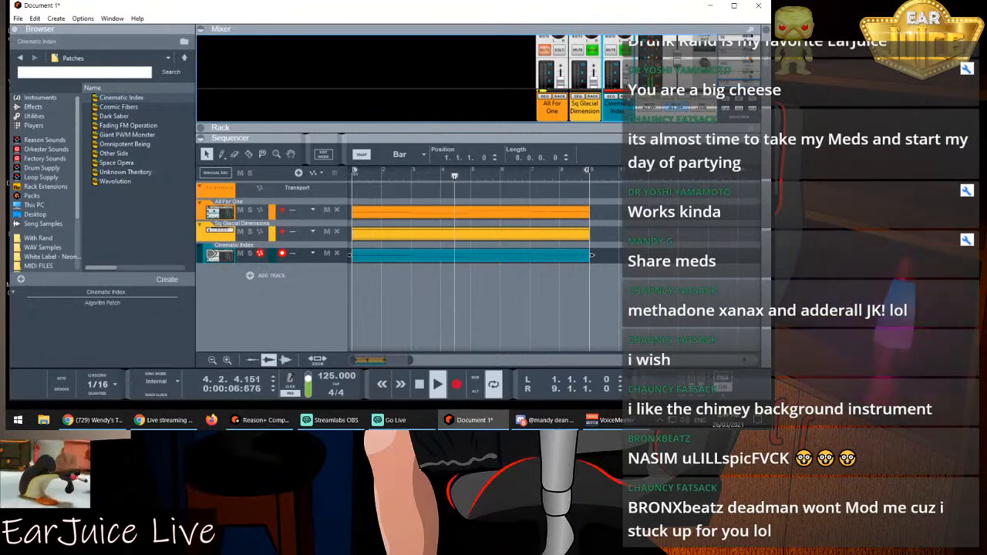
Show the Cinematic Index channel's Algoritm in the rack and advance its patch through Cosmic Fibers to Dark Saber
{"action": "left_click", "coordinate": [625, 97]}
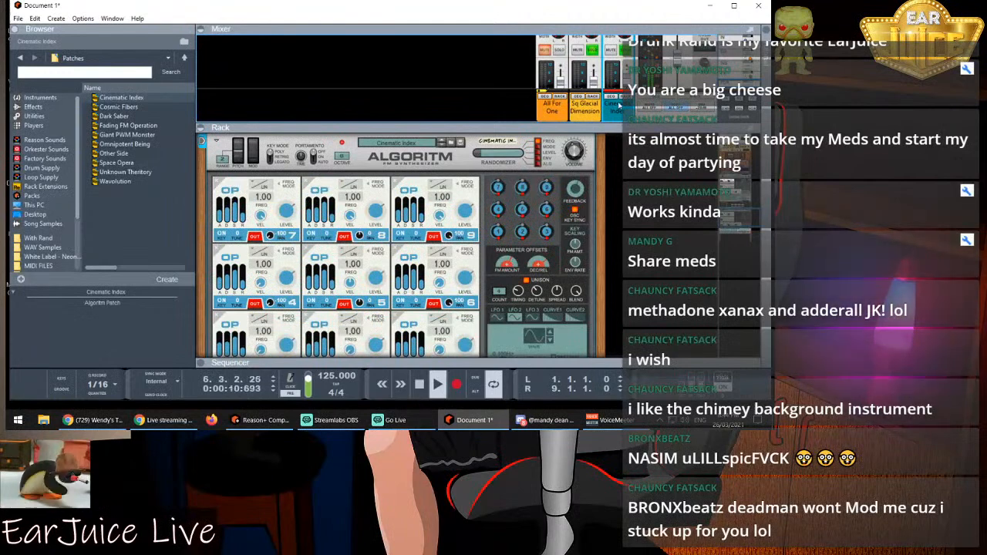
{"action": "left_click", "coordinate": [443, 144]}
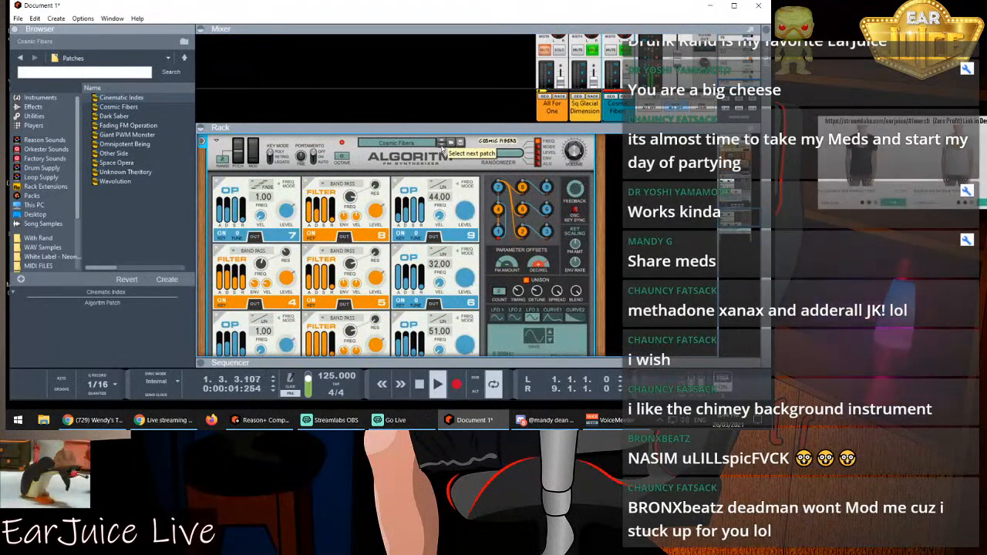
{"action": "left_click", "coordinate": [443, 144]}
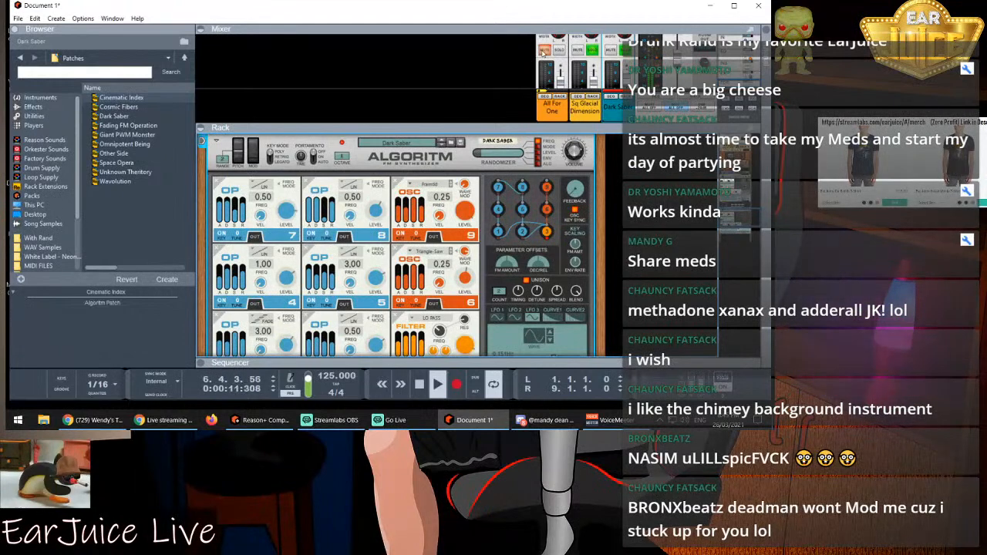
Solo the All For One channel too and audition patches on its Algoritm from Bio Talk up to Go Rub That Ducky
{"action": "left_click", "coordinate": [544, 51]}
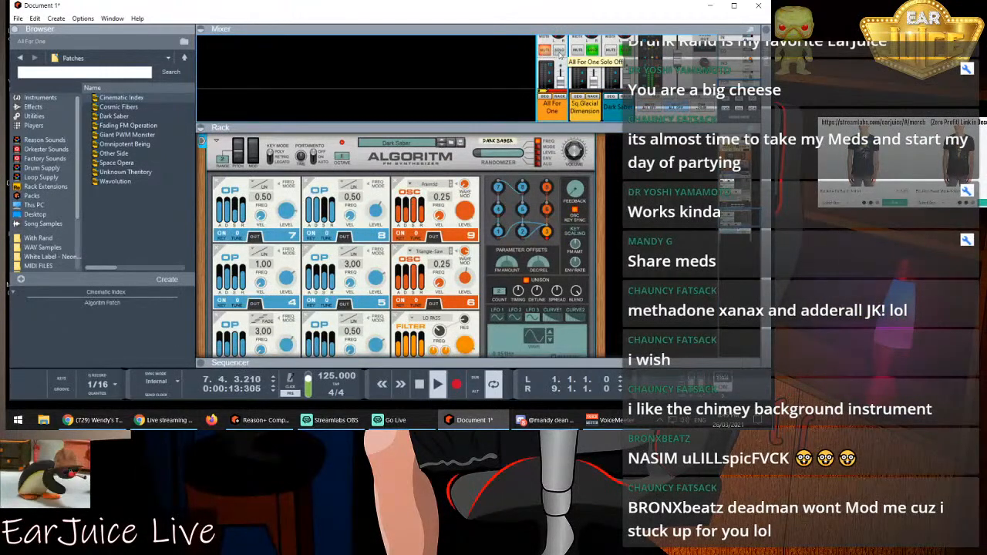
{"action": "left_click", "coordinate": [561, 101]}
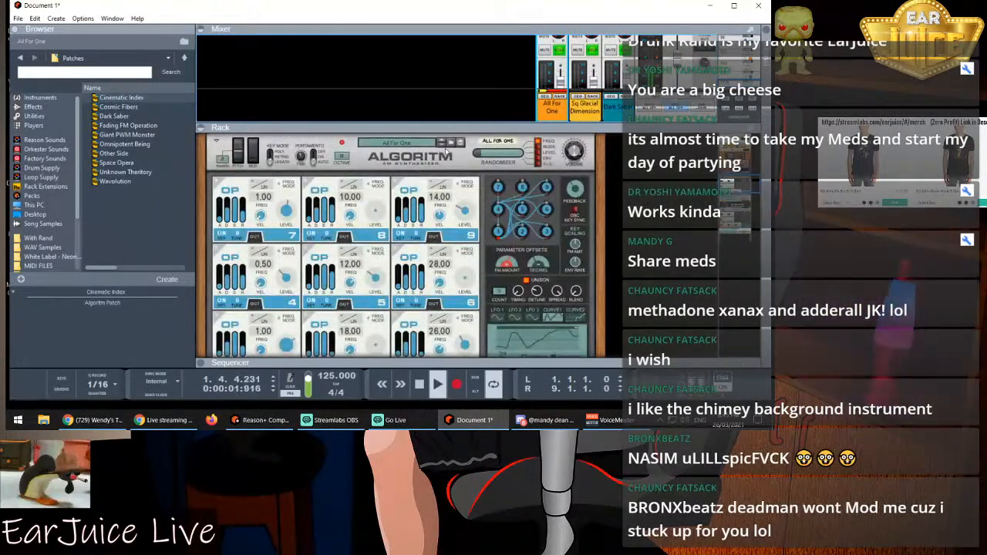
{"action": "left_click", "coordinate": [442, 145]}
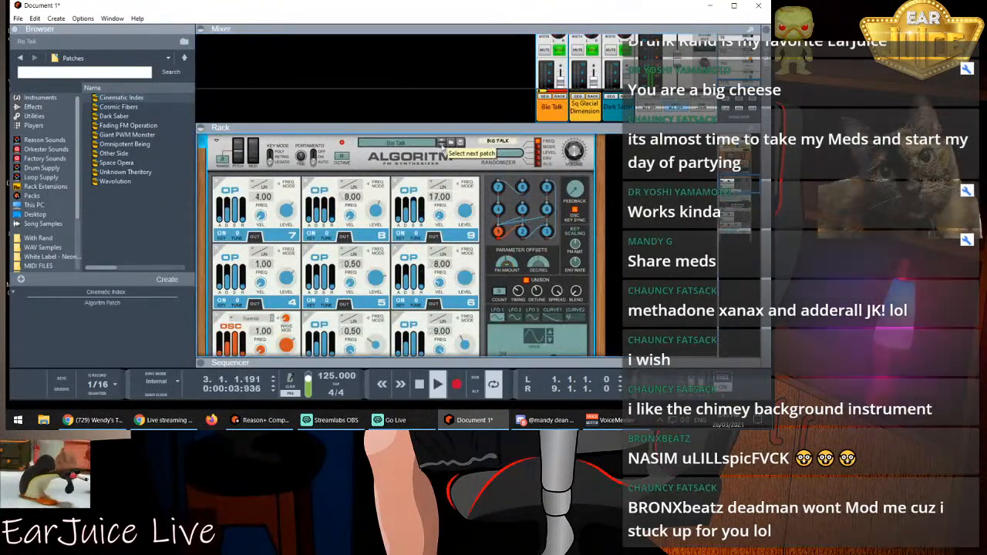
{"action": "left_click", "coordinate": [442, 145]}
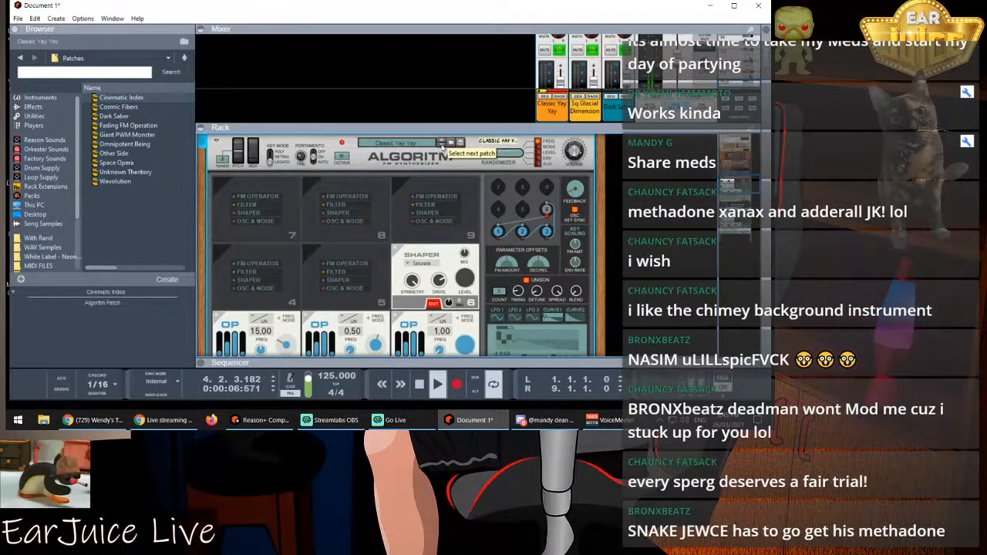
{"action": "left_click", "coordinate": [442, 144]}
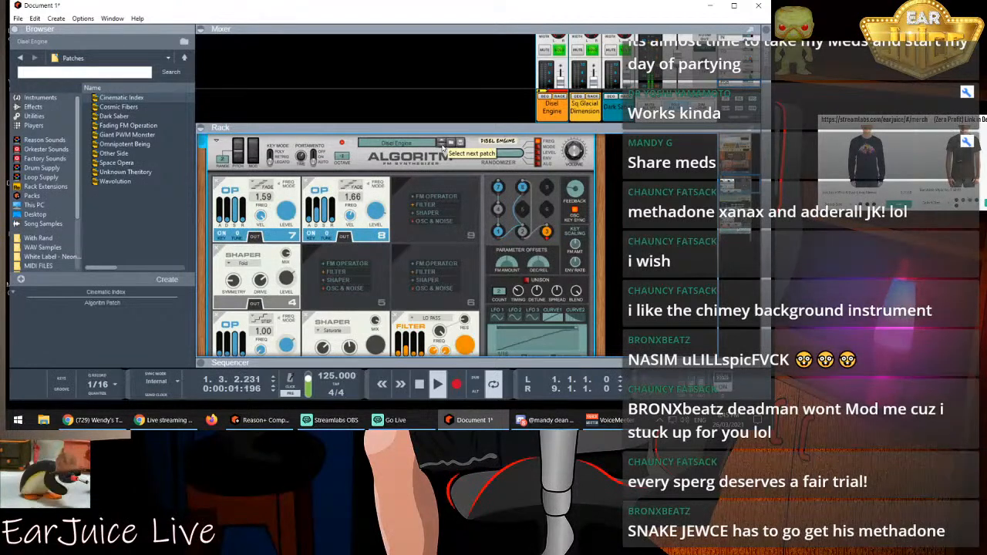
{"action": "left_click", "coordinate": [442, 144]}
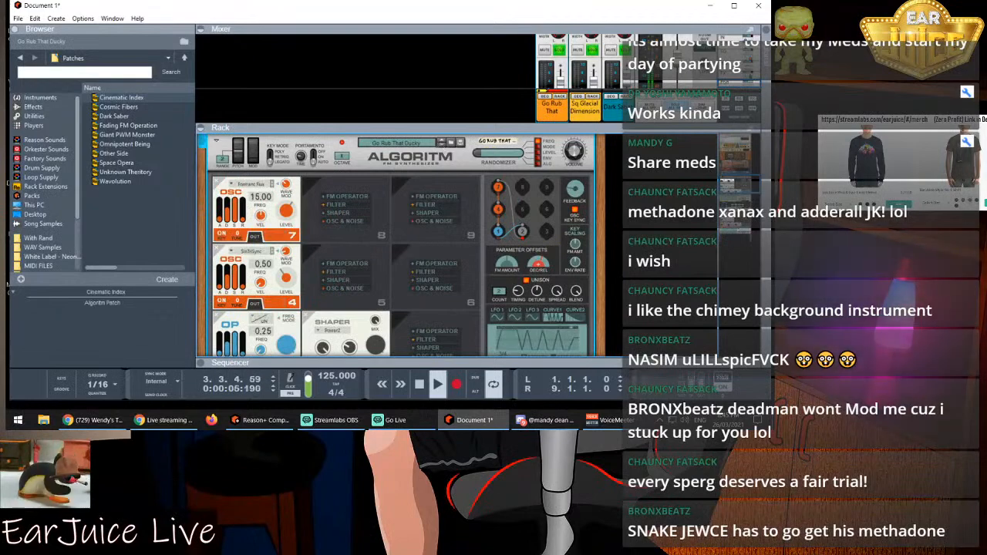
Advance the bass Algoritm's patch through Nive Machine and Noisia Hold to Riktor Reak, and restart playback
{"action": "key", "text": "alt+Tab"}
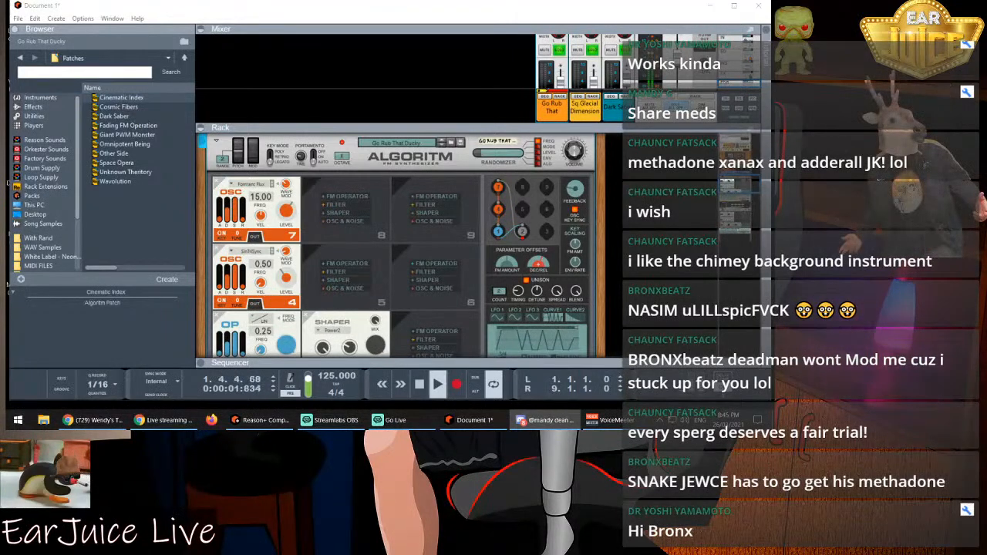
{"action": "left_click", "coordinate": [441, 143]}
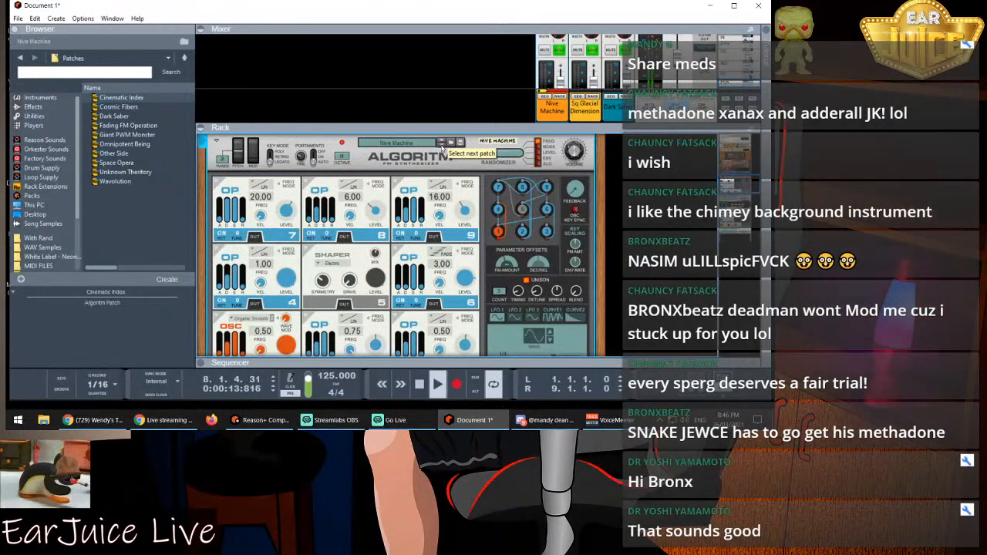
{"action": "left_click", "coordinate": [442, 144]}
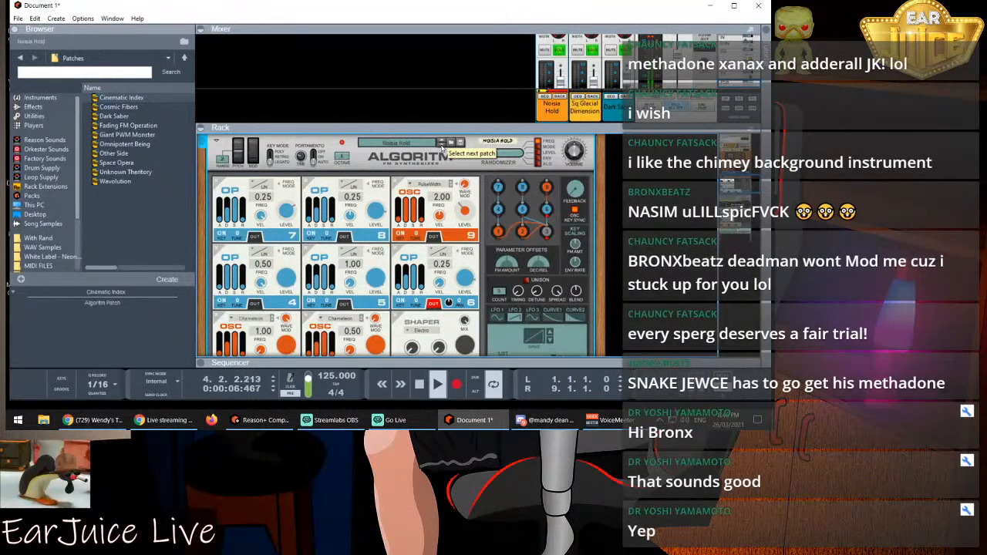
{"action": "left_click", "coordinate": [442, 145]}
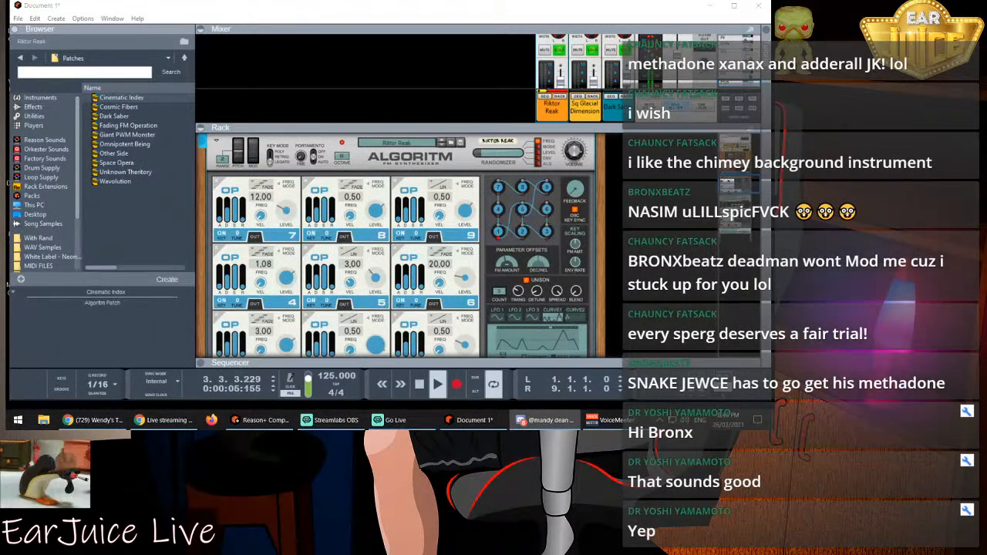
{"action": "left_click", "coordinate": [420, 386]}
{"action": "left_click", "coordinate": [438, 384]}
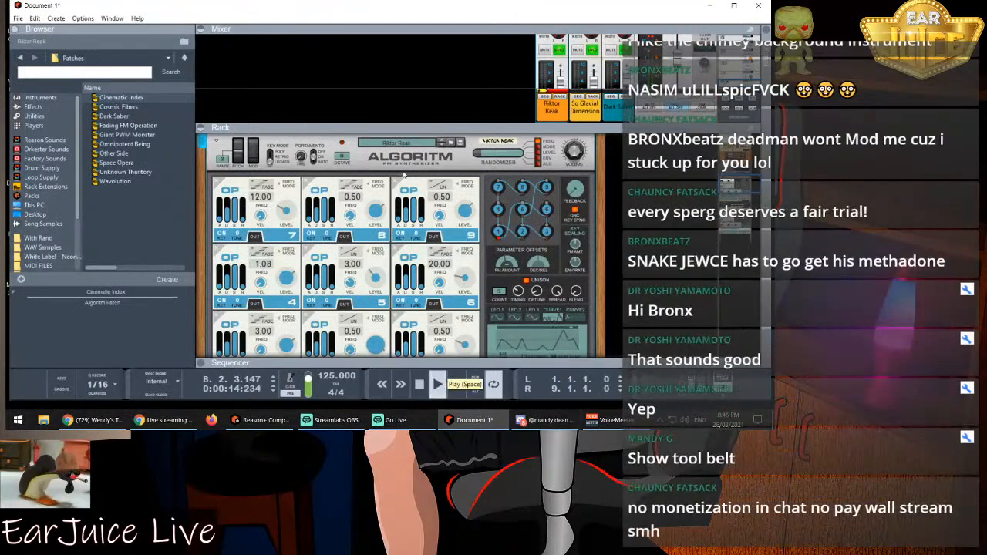
Advance the bass Algoritm's patch to Saturated Growl, audition it, and stop playback
{"action": "left_click", "coordinate": [441, 145]}
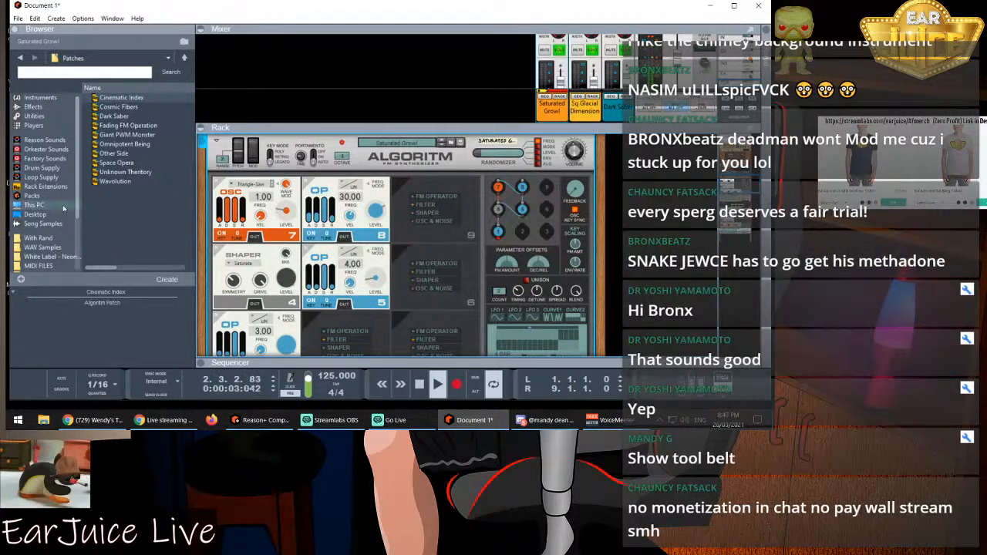
{"action": "scroll", "coordinate": [53, 201], "scroll_direction": "down", "scroll_amount": 3}
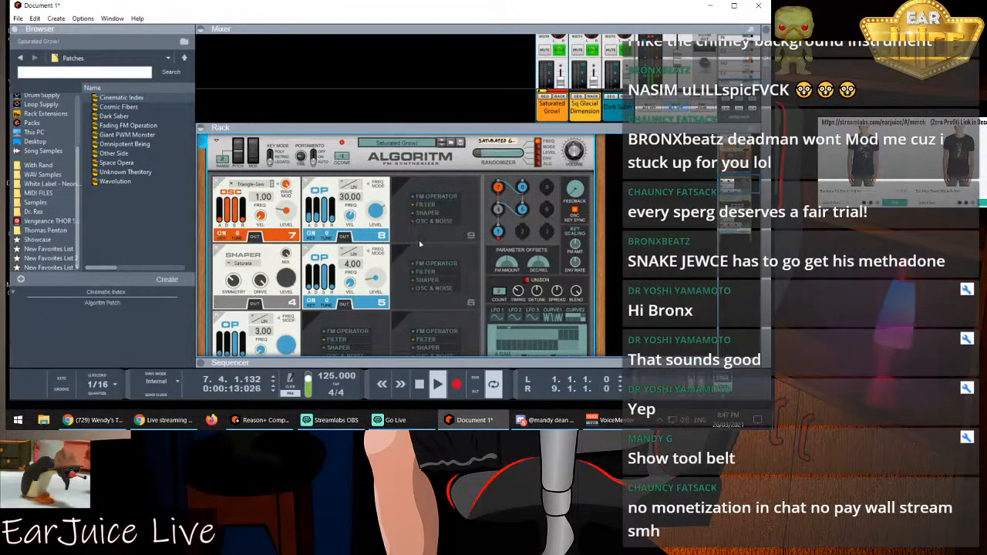
{"action": "key", "text": "space"}
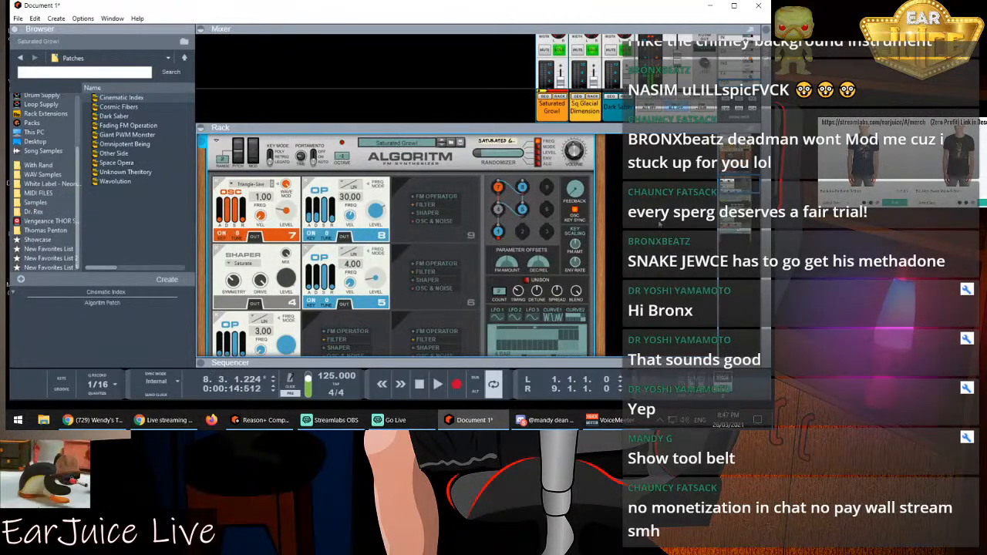
Browse the favourite sample locations for new material and open the Synthwave folder inside Dr. Rex
{"action": "scroll", "coordinate": [401, 245], "scroll_direction": "down", "scroll_amount": 5}
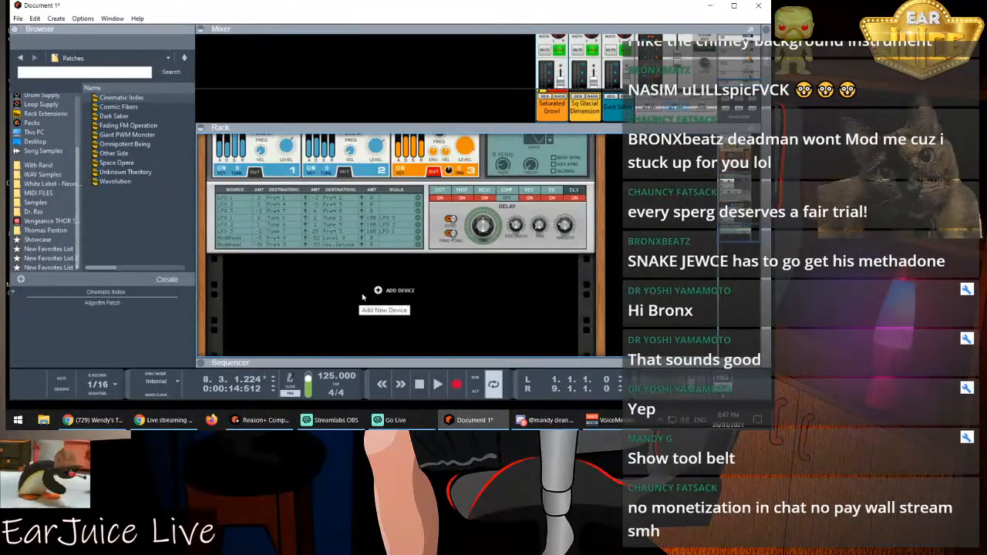
{"action": "right_click", "coordinate": [374, 296]}
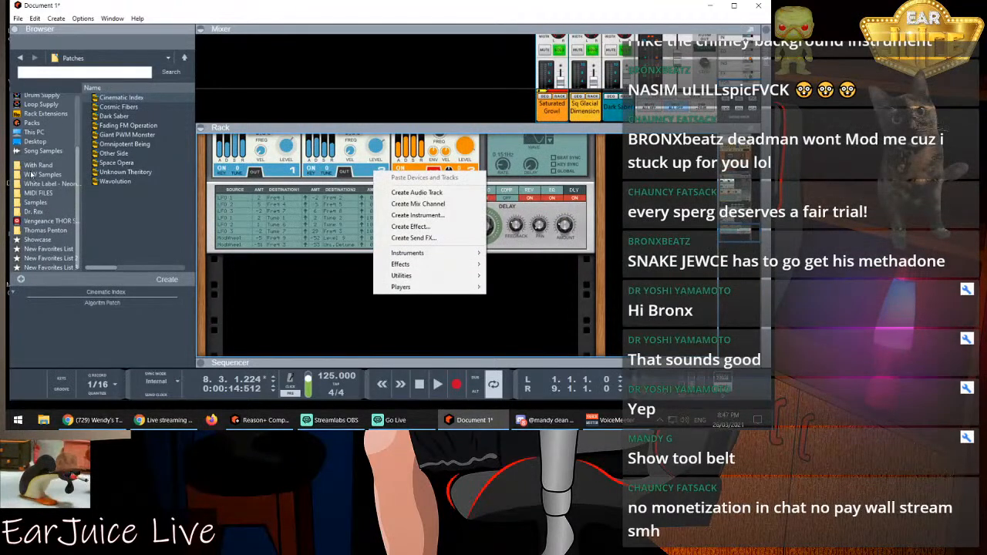
{"action": "left_click", "coordinate": [34, 221]}
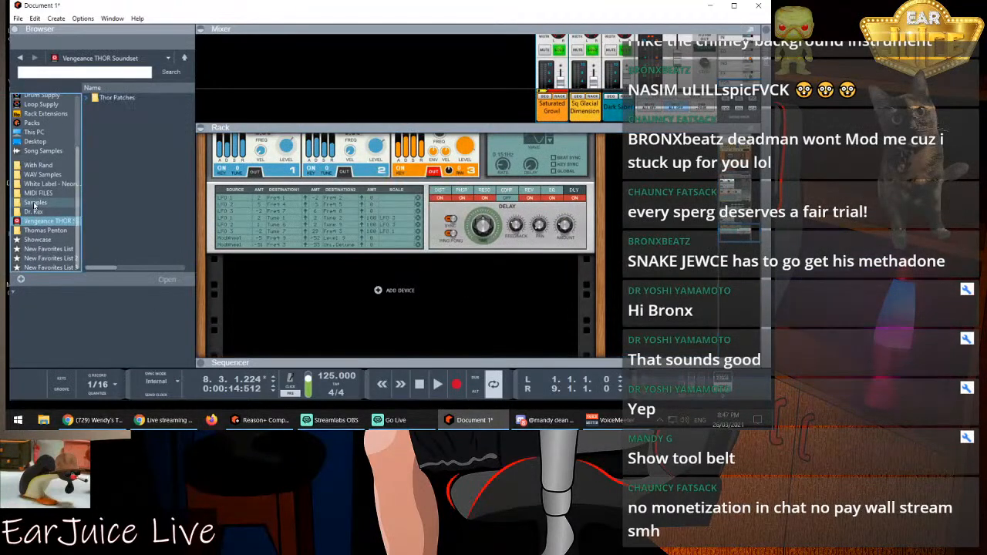
{"action": "left_click", "coordinate": [34, 204]}
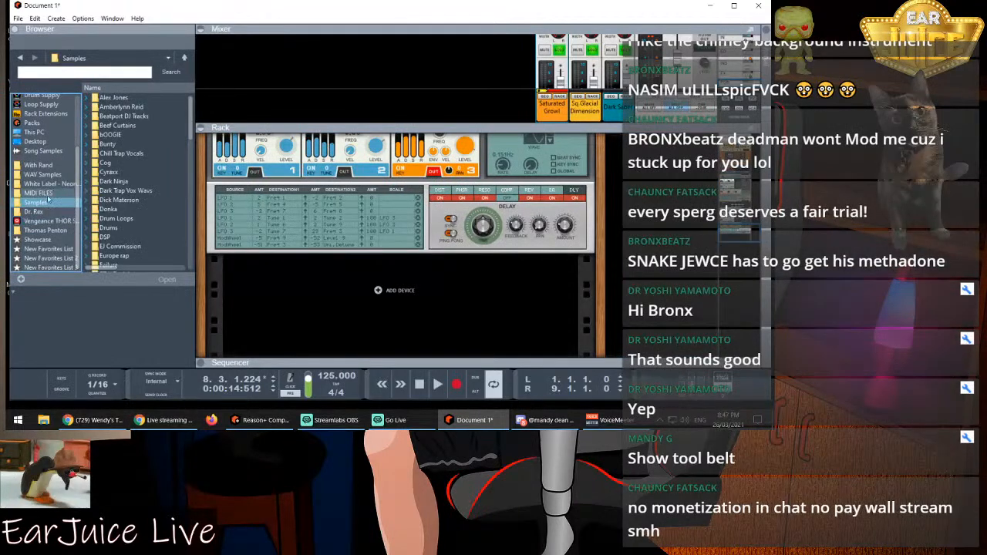
{"action": "left_click", "coordinate": [34, 211]}
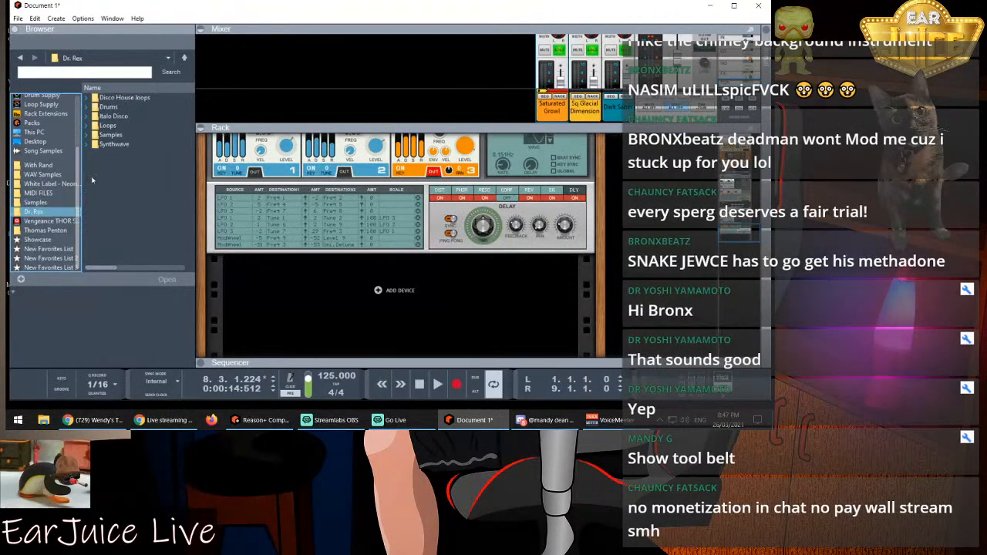
{"action": "double_click", "coordinate": [113, 143]}
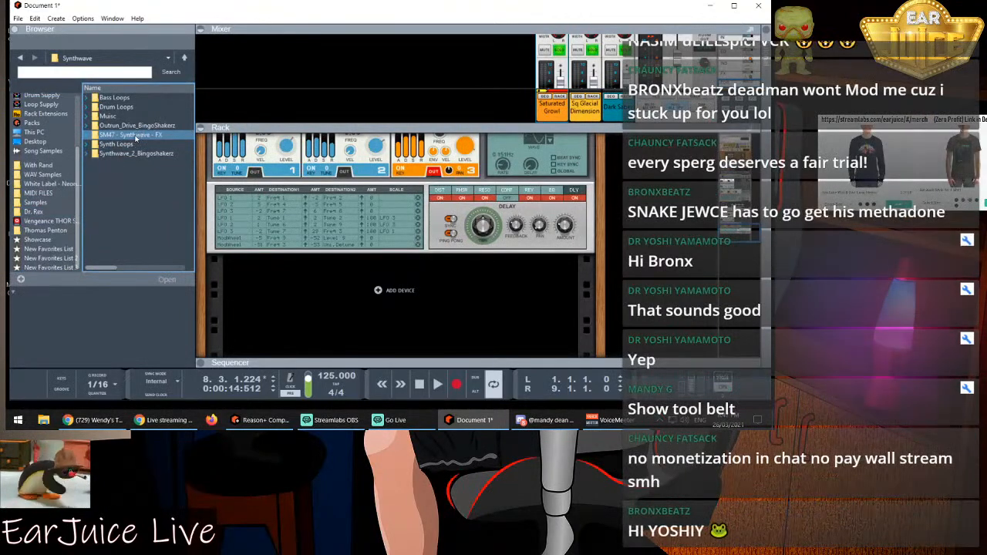
Open the Synth Loops folder, go into rex2, and list its 120 BPM loops
{"action": "left_click", "coordinate": [138, 125]}
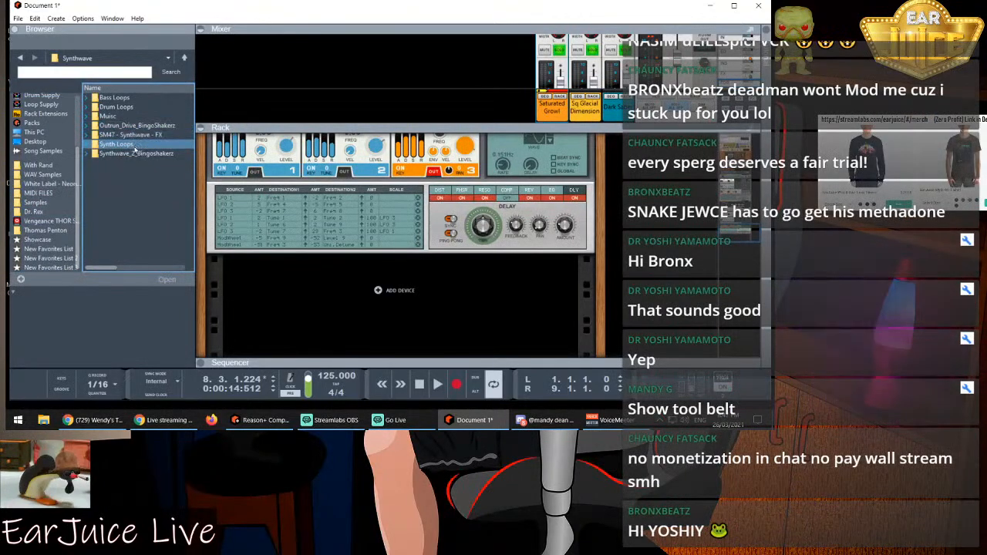
{"action": "left_click", "coordinate": [116, 144]}
{"action": "double_click", "coordinate": [135, 146]}
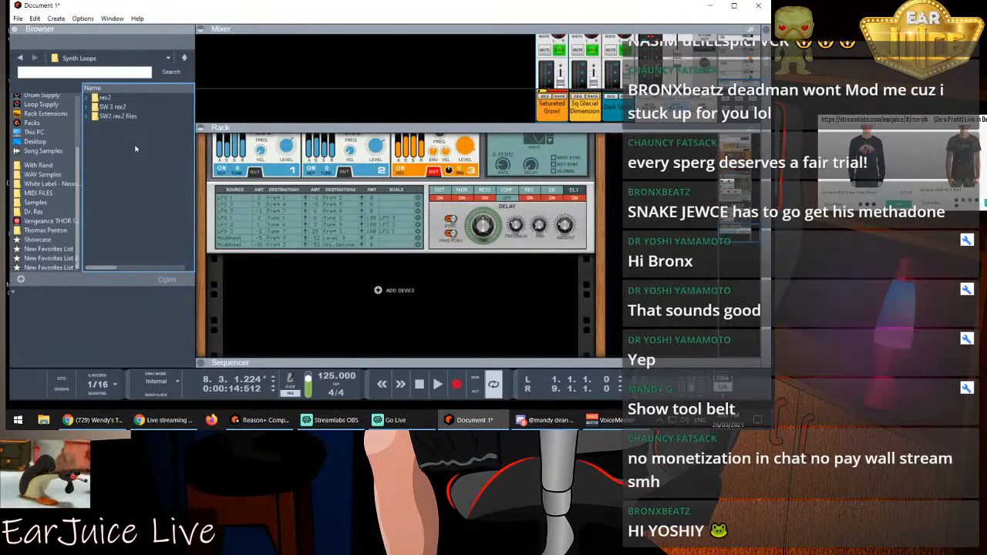
{"action": "double_click", "coordinate": [104, 98]}
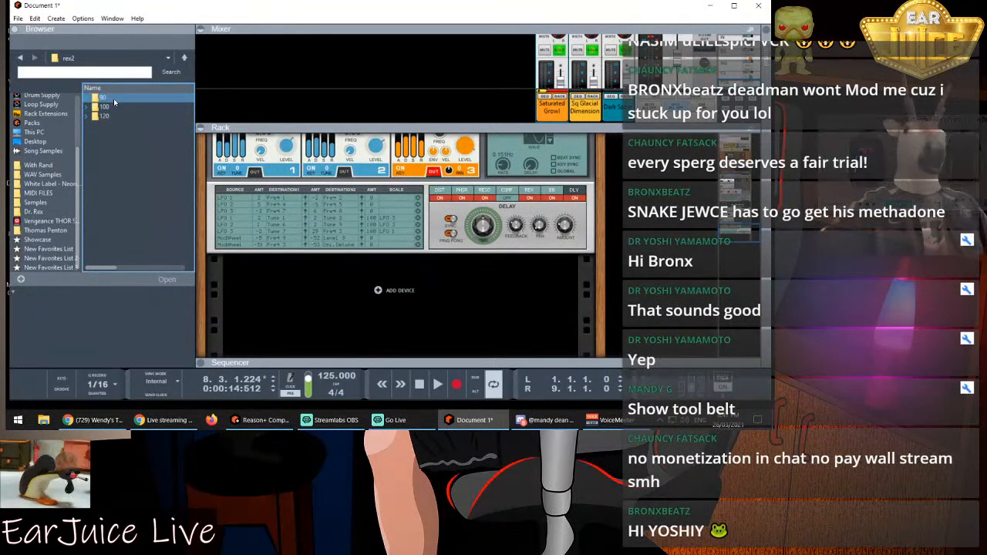
{"action": "left_click", "coordinate": [109, 117]}
{"action": "double_click", "coordinate": [109, 117]}
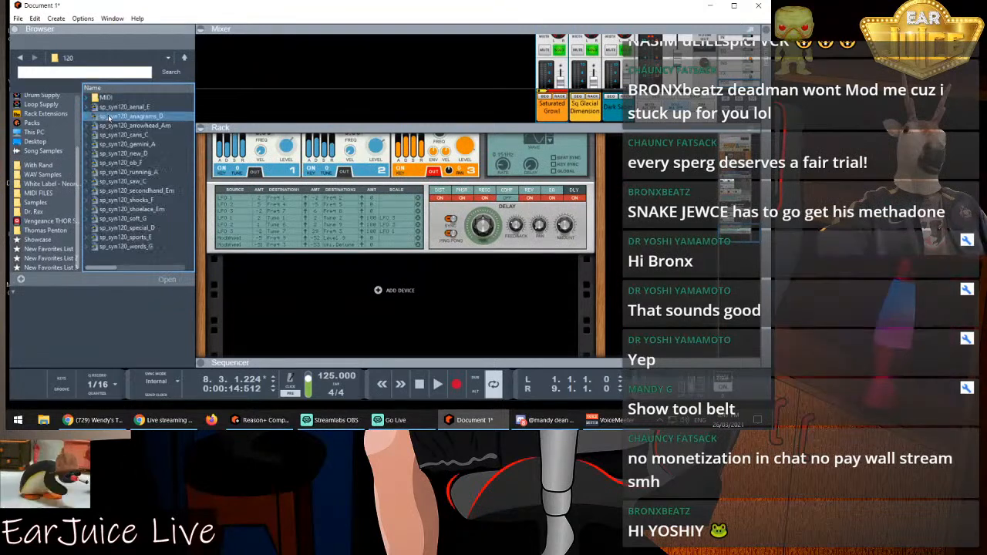
Look through the 120 BPM REX loops and select sp_syn120_caris_C to check its details
{"action": "left_click", "coordinate": [143, 144]}
{"action": "left_click", "coordinate": [148, 136]}
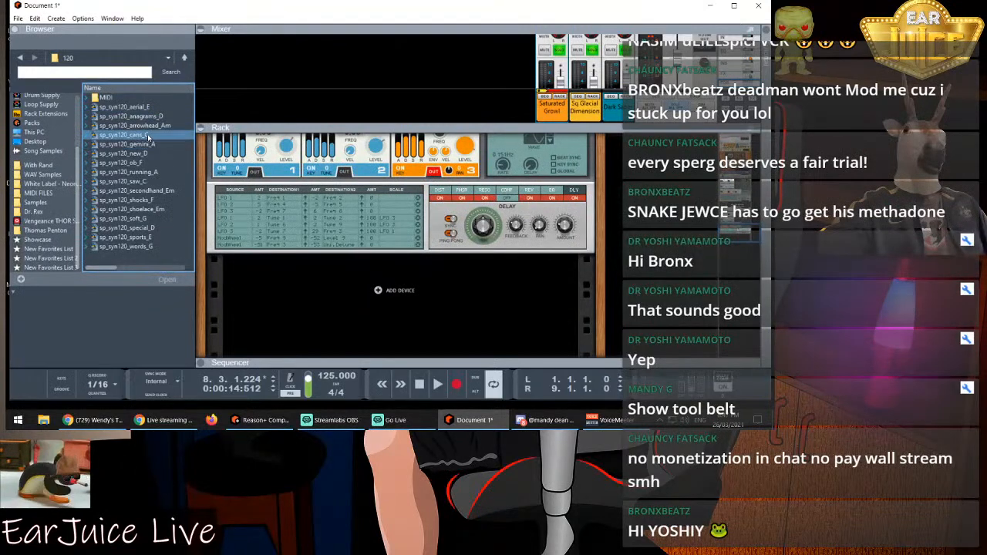
{"action": "left_click", "coordinate": [154, 163]}
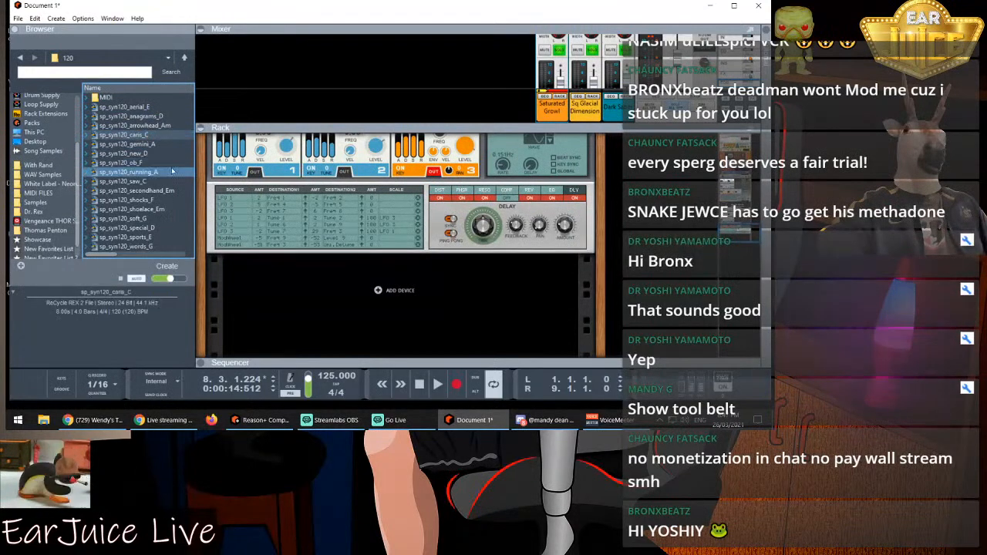
{"action": "left_click", "coordinate": [152, 182]}
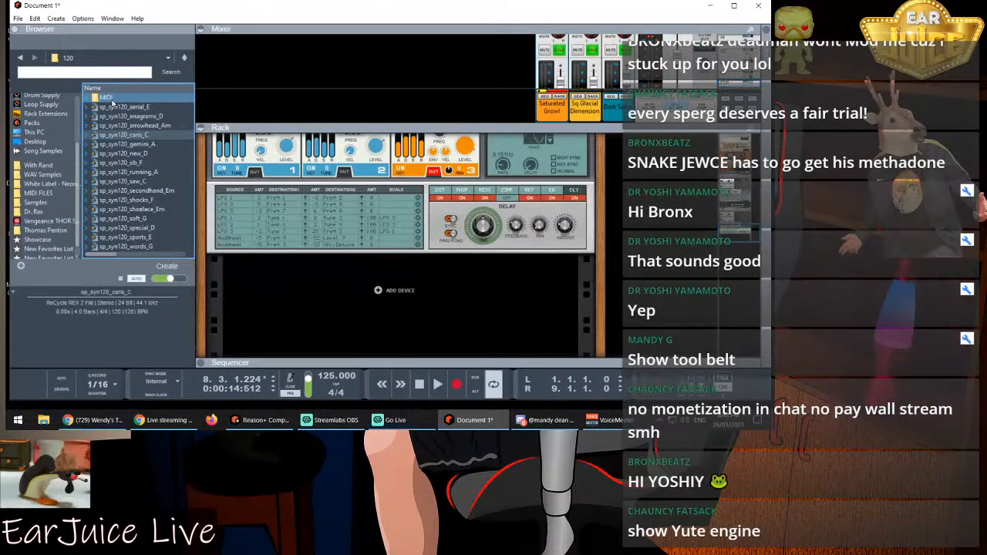
Open the MIDI subfolder and import the file sp_syn120_caris_C into the song
{"action": "left_click", "coordinate": [108, 98]}
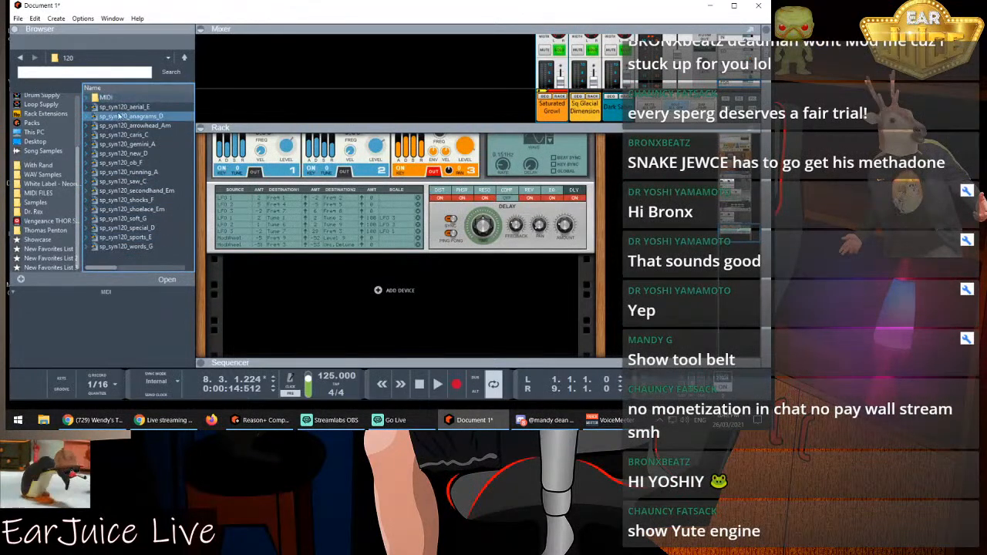
{"action": "double_click", "coordinate": [112, 98]}
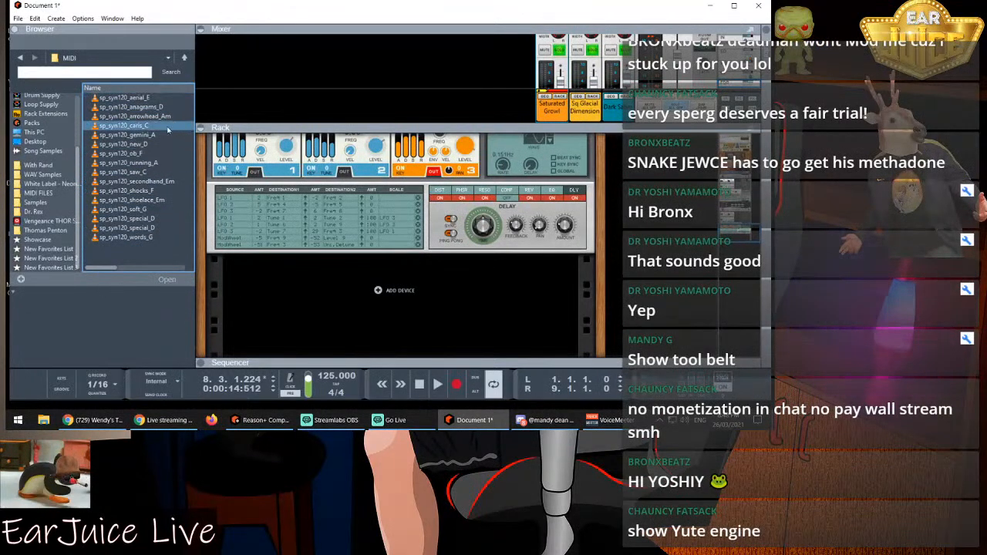
{"action": "left_click", "coordinate": [132, 125]}
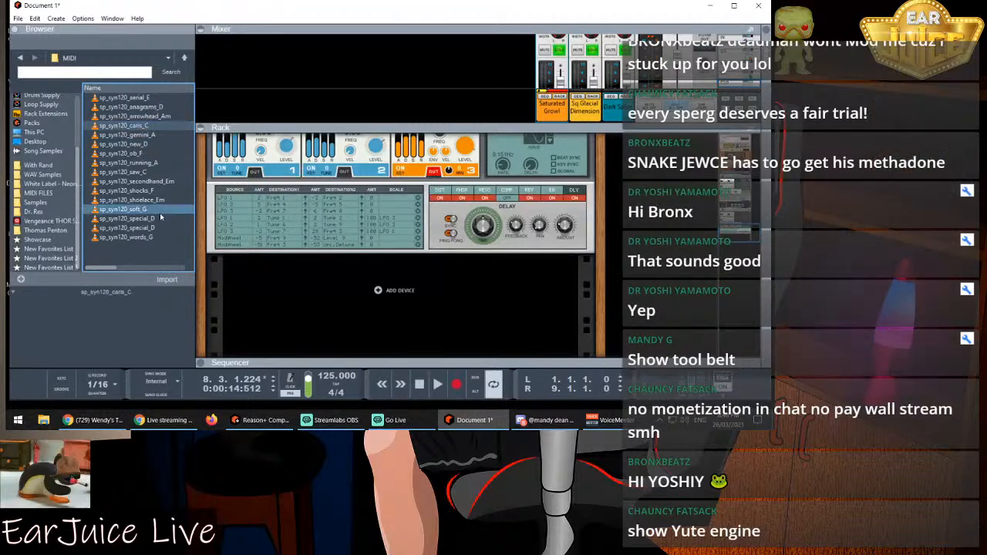
{"action": "left_click", "coordinate": [168, 280]}
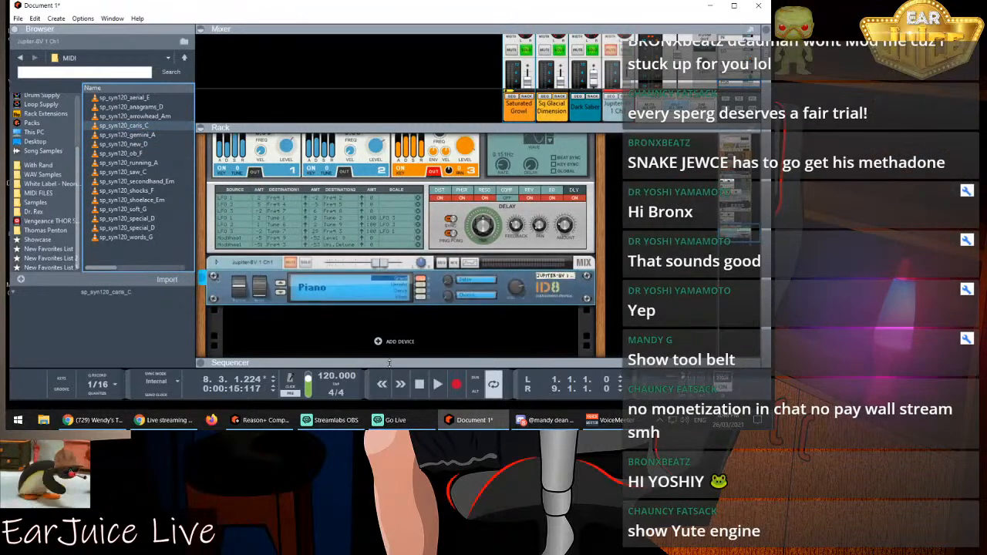
Clear the solos on the Sq Glacial Dimensions, Dark Saber and Saturated Growl mixer channels
{"action": "left_click", "coordinate": [291, 265]}
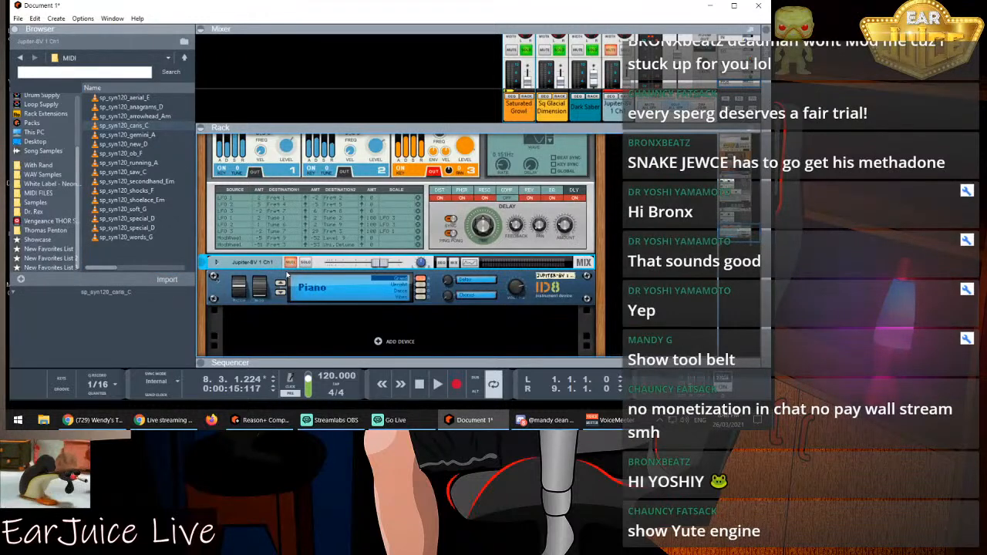
{"action": "left_click", "coordinate": [562, 51]}
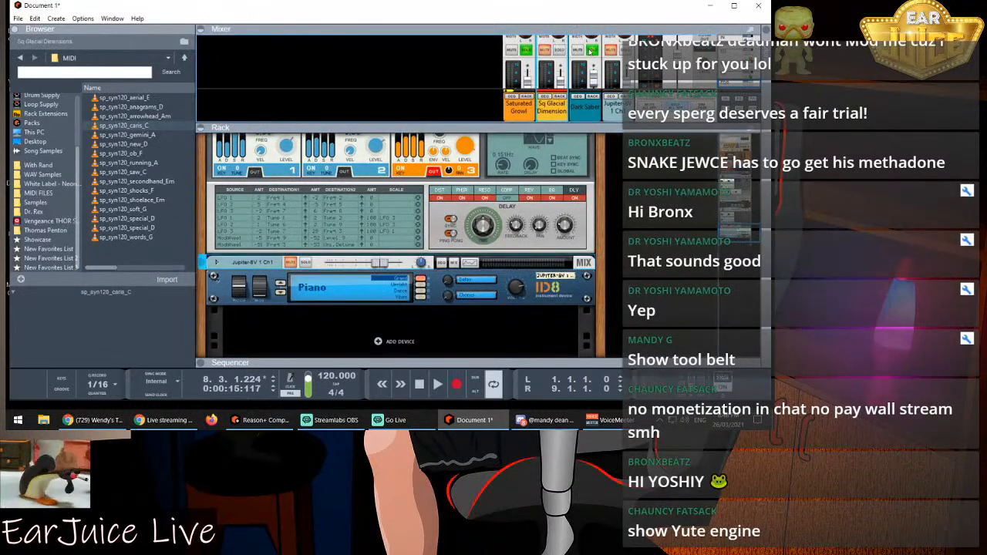
{"action": "left_click", "coordinate": [591, 51]}
{"action": "left_click", "coordinate": [528, 51]}
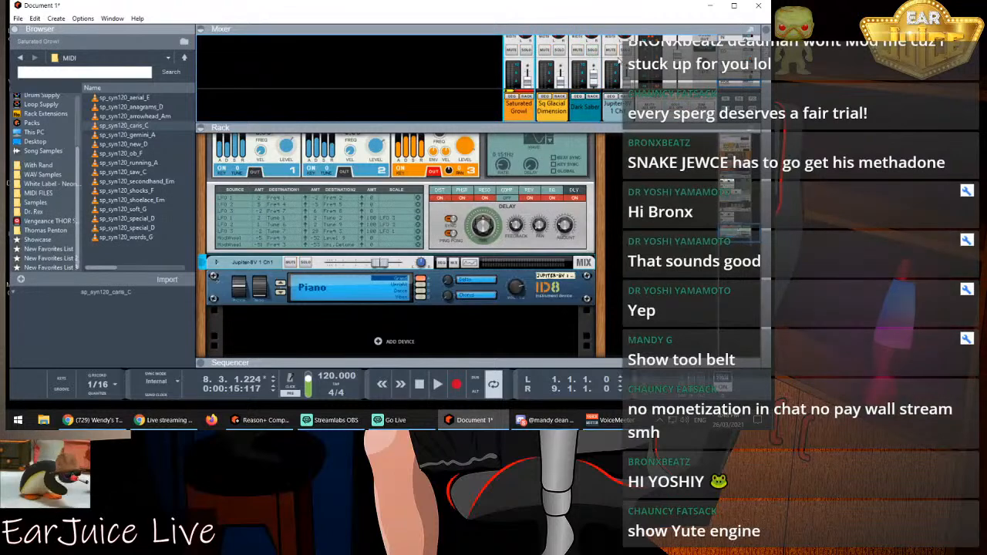
Play the full arrangement with the imported part, enlarge the sequencer area to show its tracks, and stop playback
{"action": "left_click", "coordinate": [437, 384]}
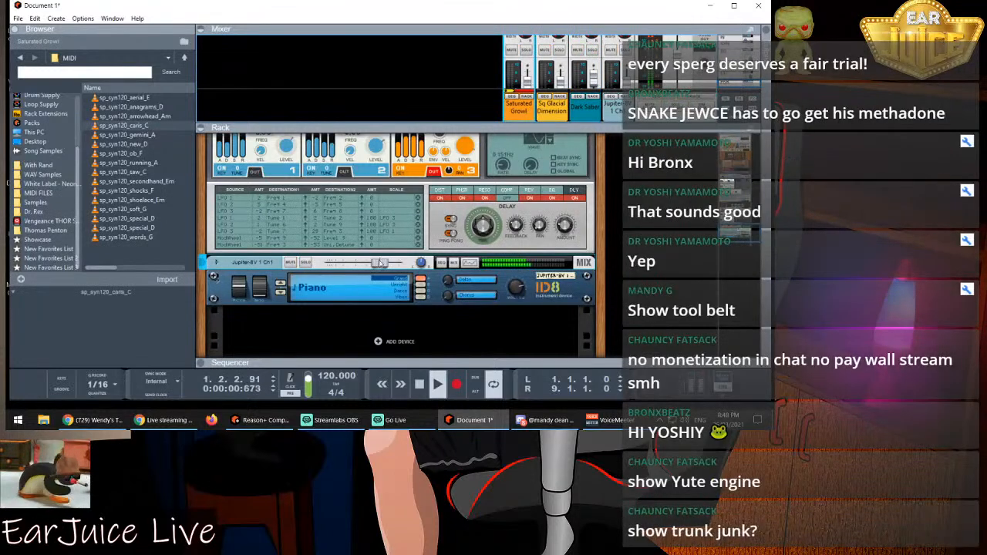
{"action": "scroll", "coordinate": [617, 77], "scroll_direction": "down", "scroll_amount": 2}
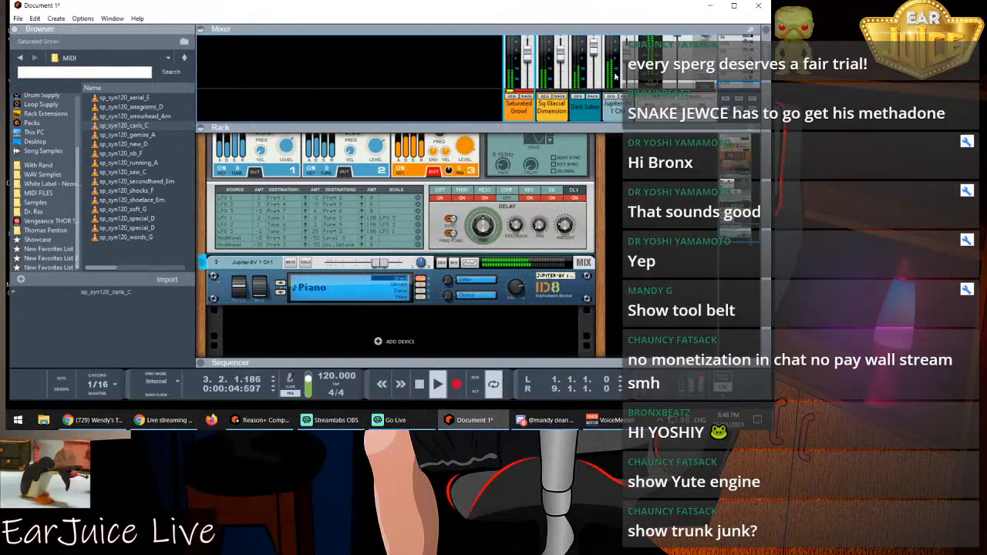
{"action": "left_click_drag", "start_coordinate": [422, 357], "coordinate": [472, 173]}
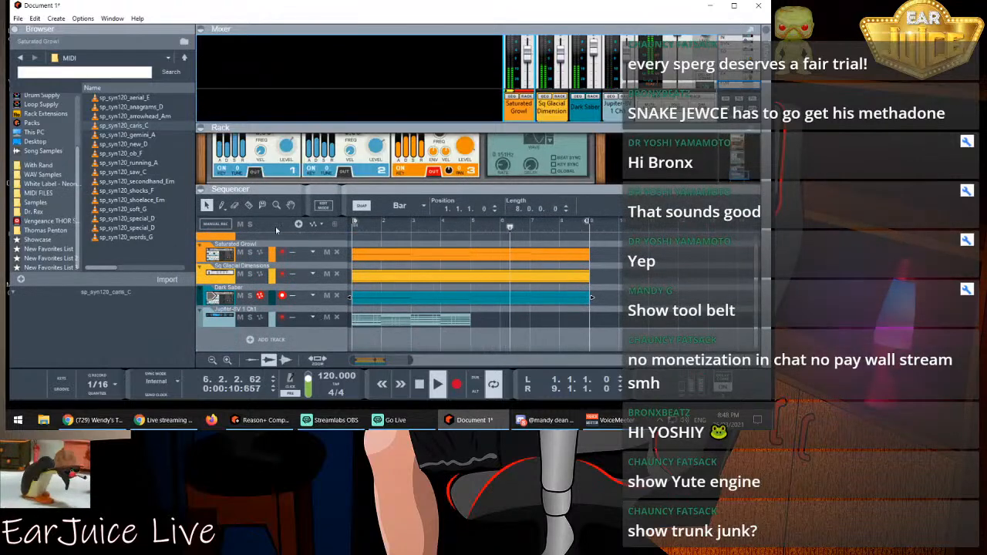
{"action": "key", "text": "space"}
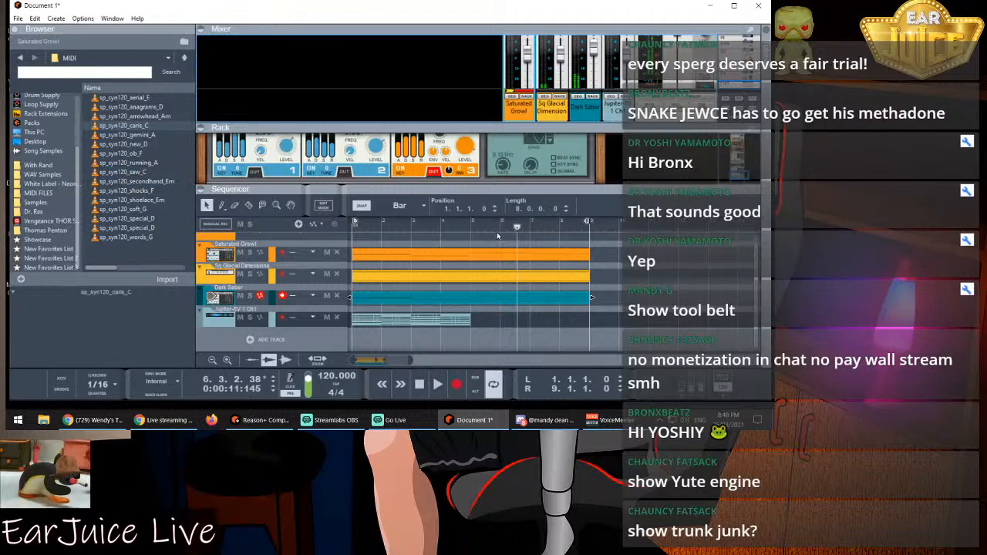
Place the song position at bar 5 and import the MIDI file sp_syn120_saw_C
{"action": "left_click", "coordinate": [472, 227]}
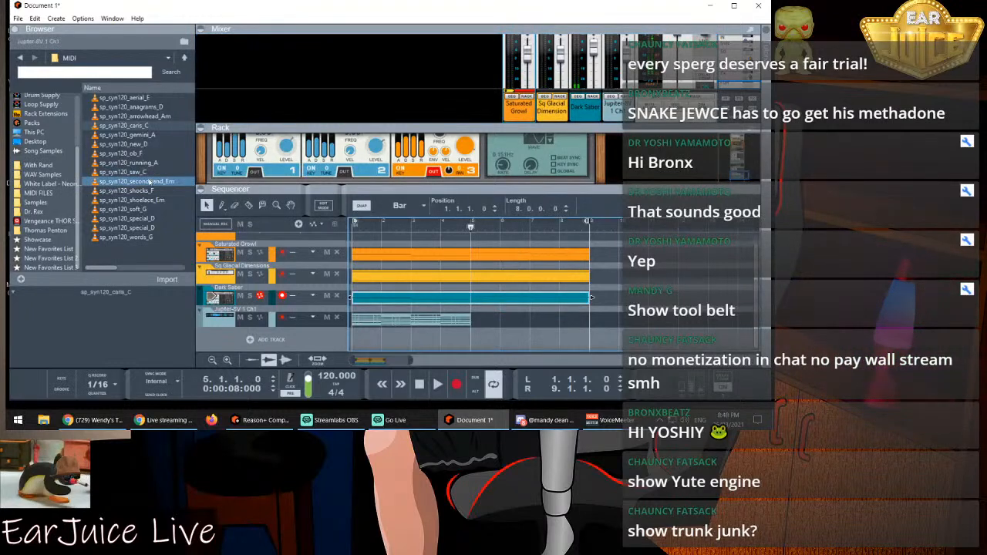
{"action": "left_click", "coordinate": [131, 172]}
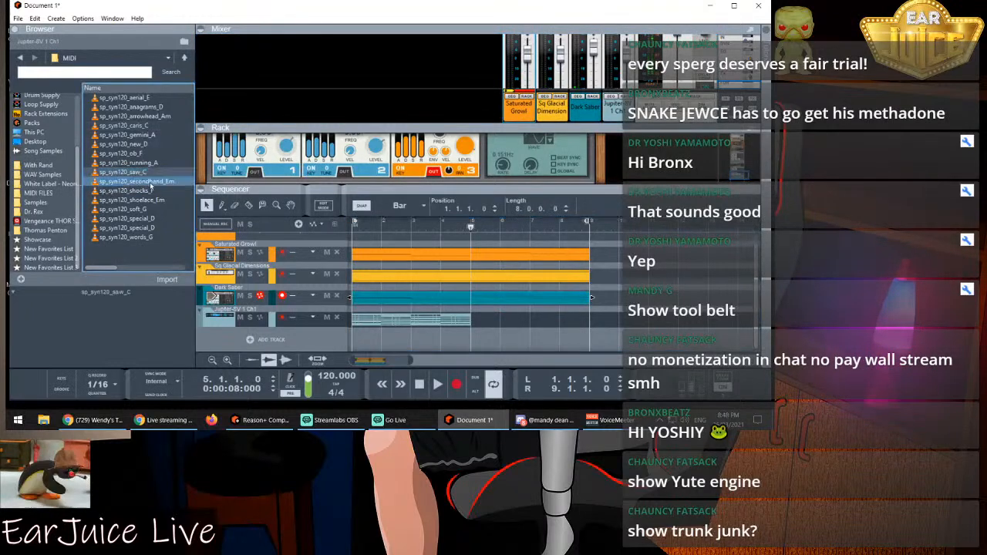
{"action": "left_click", "coordinate": [167, 280]}
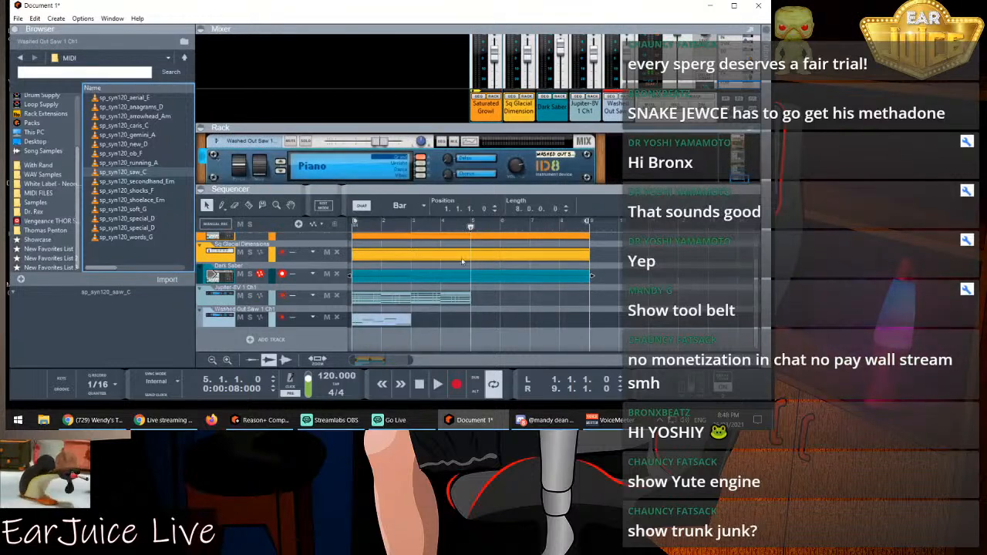
Mute the Jupiter-8V 1 Ch1 mixer channel and play the song from bar 1
{"action": "left_click", "coordinate": [372, 226]}
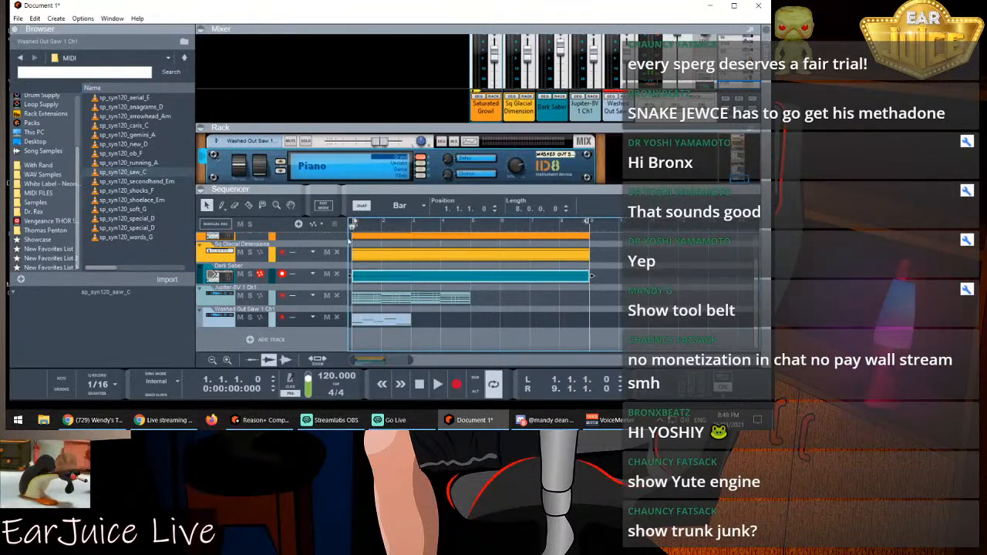
{"action": "scroll", "coordinate": [594, 80], "scroll_direction": "up", "scroll_amount": 2}
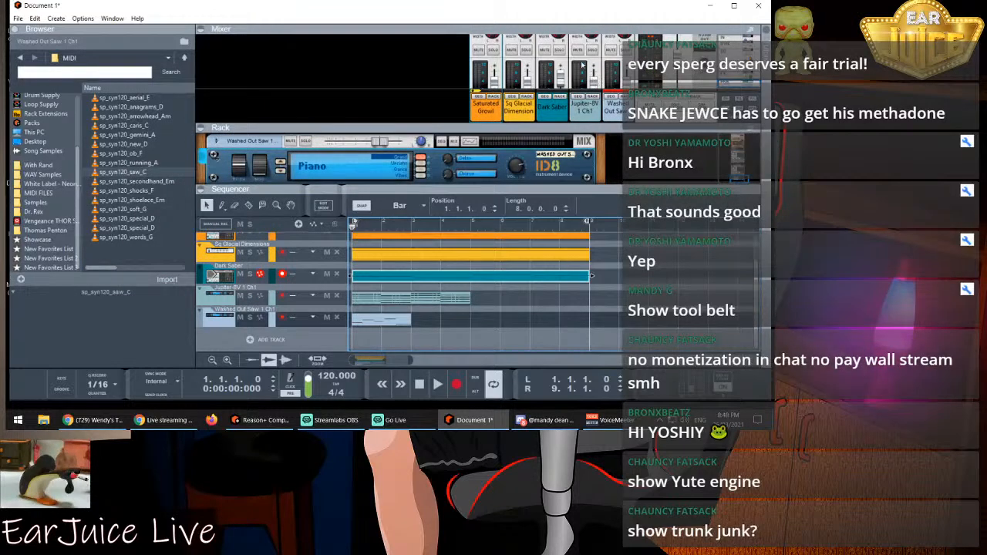
{"action": "left_click", "coordinate": [577, 50]}
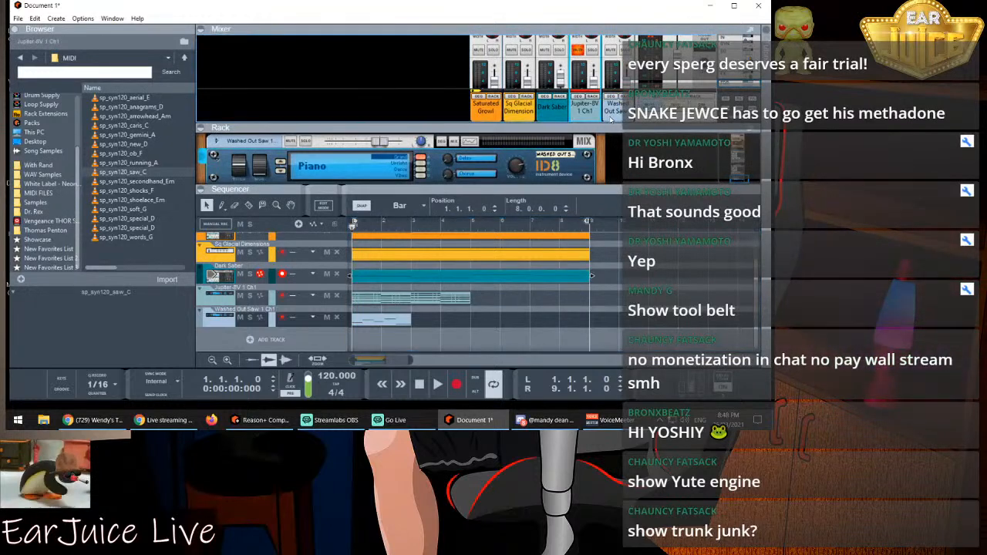
{"action": "key", "text": "space"}
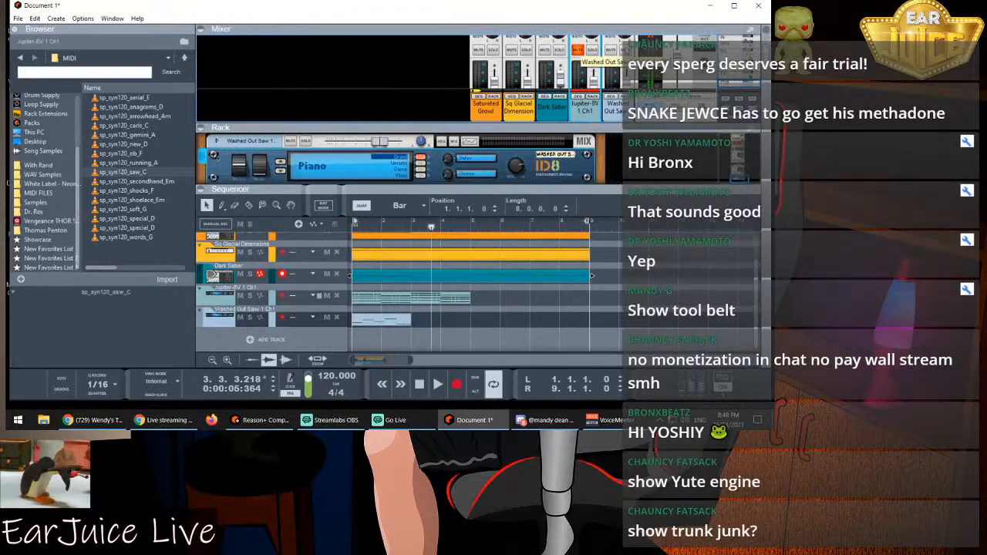
Solo the Washed Out Saw 1 Ch1 mixer channel and play the song from bar 1
{"action": "left_click", "coordinate": [580, 54]}
{"action": "left_click", "coordinate": [364, 229]}
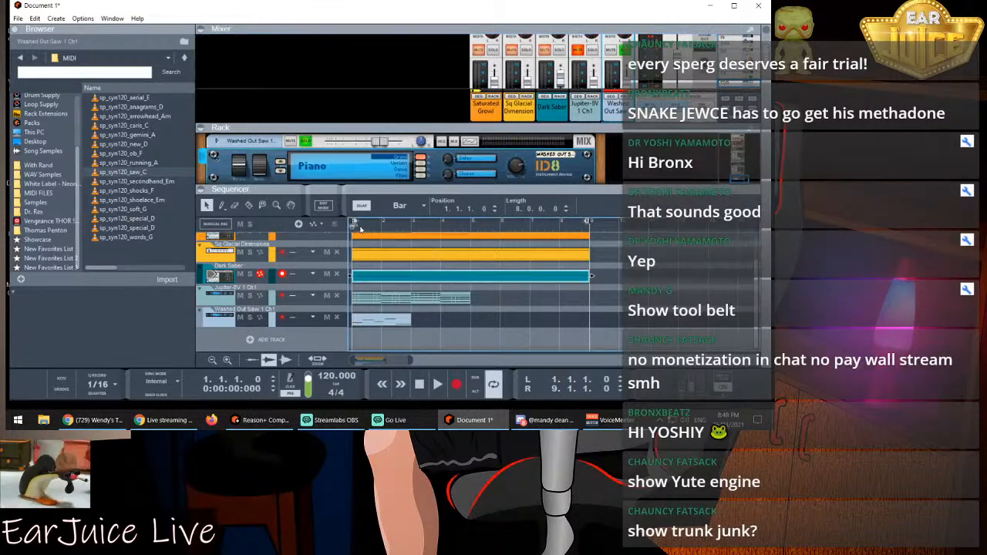
{"action": "key", "text": "space"}
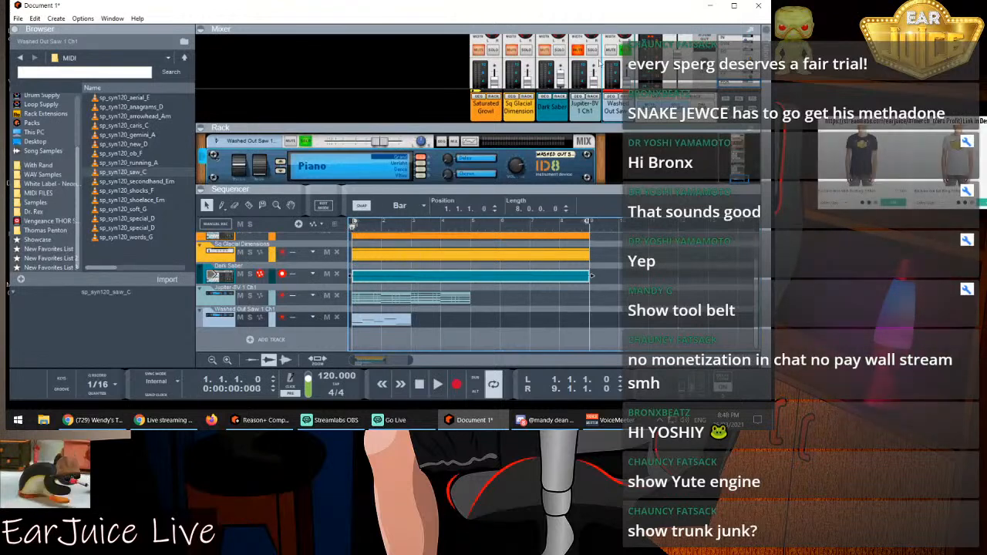
Switch the solo from Washed Out Saw 1 Ch1 to Jupiter-8V 1 Ch1, play the part from bar 1, and stop playback
{"action": "left_click", "coordinate": [593, 50]}
{"action": "left_click", "coordinate": [623, 50]}
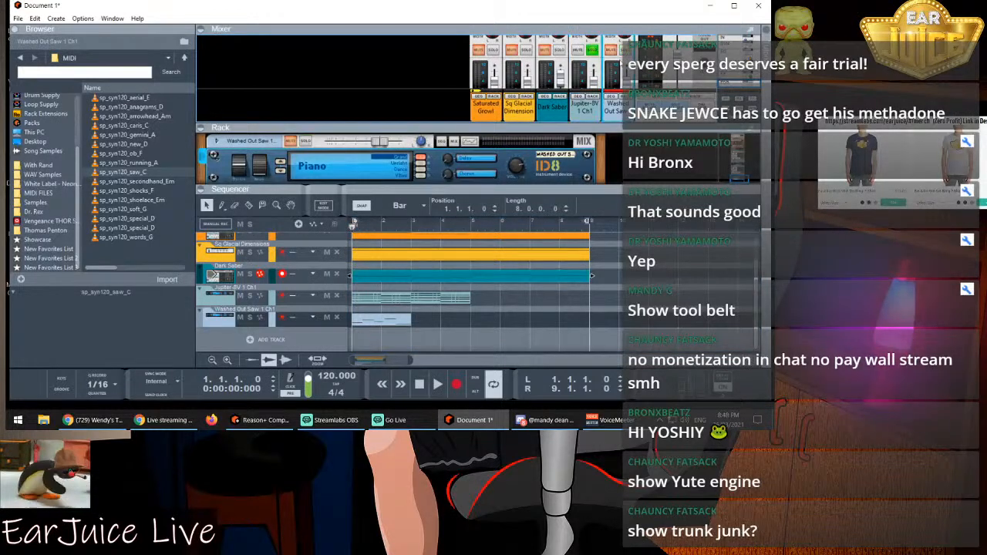
{"action": "key", "text": "space"}
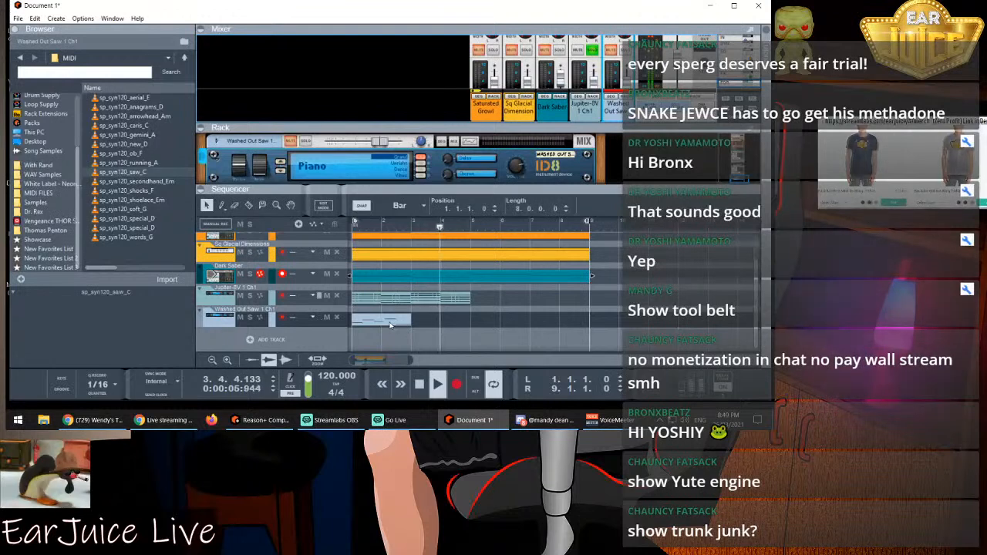
{"action": "key", "text": "space"}
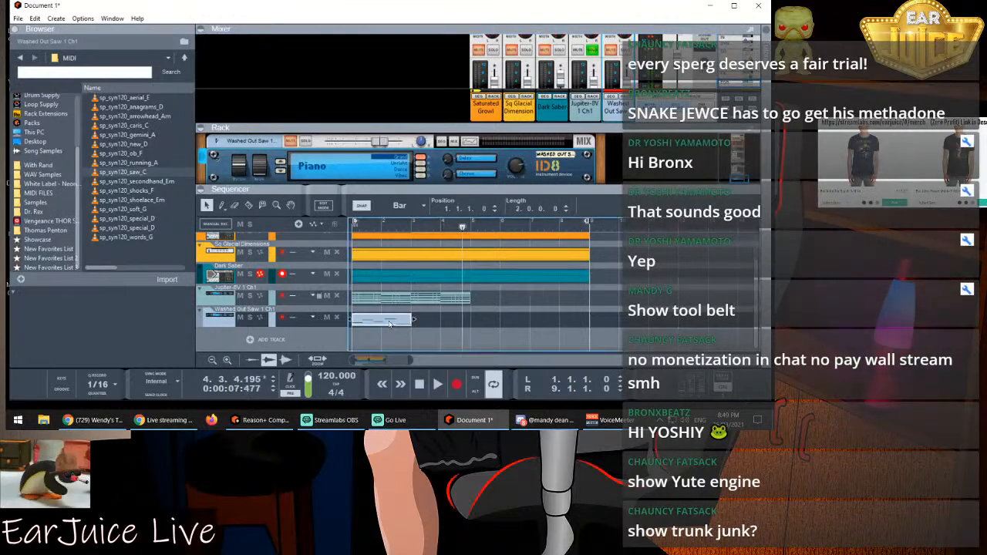
Delete the Washed Out Saw 1 Ch1 clip and extend the Jupiter-8V 1 Ch1 clip to a length of 8 bars
{"action": "left_click", "coordinate": [390, 324]}
{"action": "key", "text": "Delete"}
{"action": "left_click", "coordinate": [411, 304]}
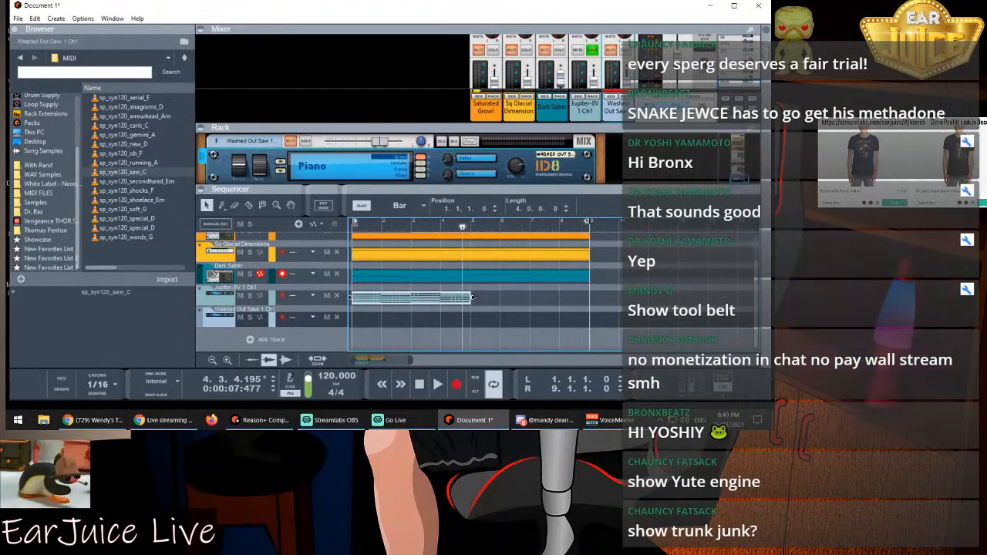
{"action": "left_click_drag", "start_coordinate": [476, 299], "coordinate": [580, 294]}
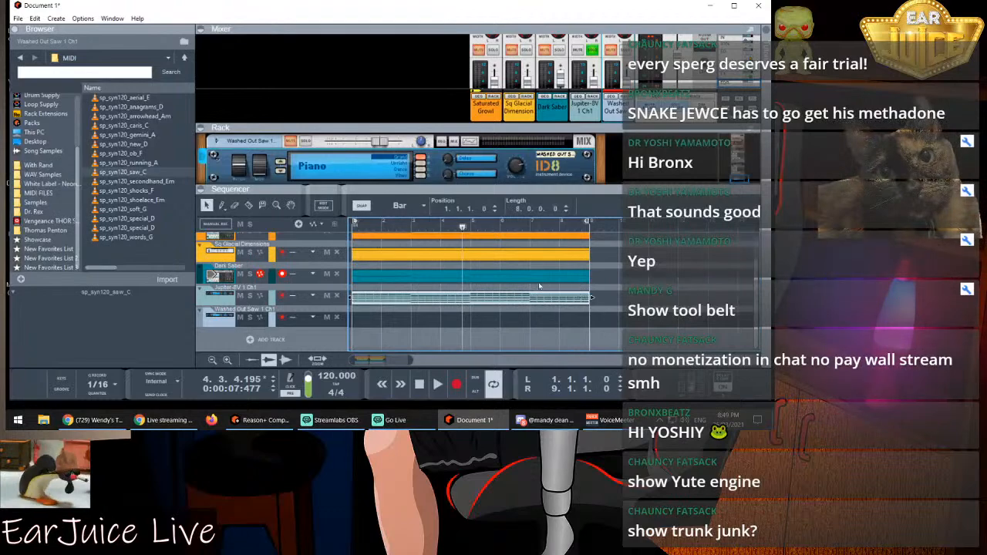
Play the song from bar 1 and clear the solo and mute on the Jupiter-8V 1 Ch1 mixer channel
{"action": "left_click_drag", "start_coordinate": [384, 227], "coordinate": [352, 227]}
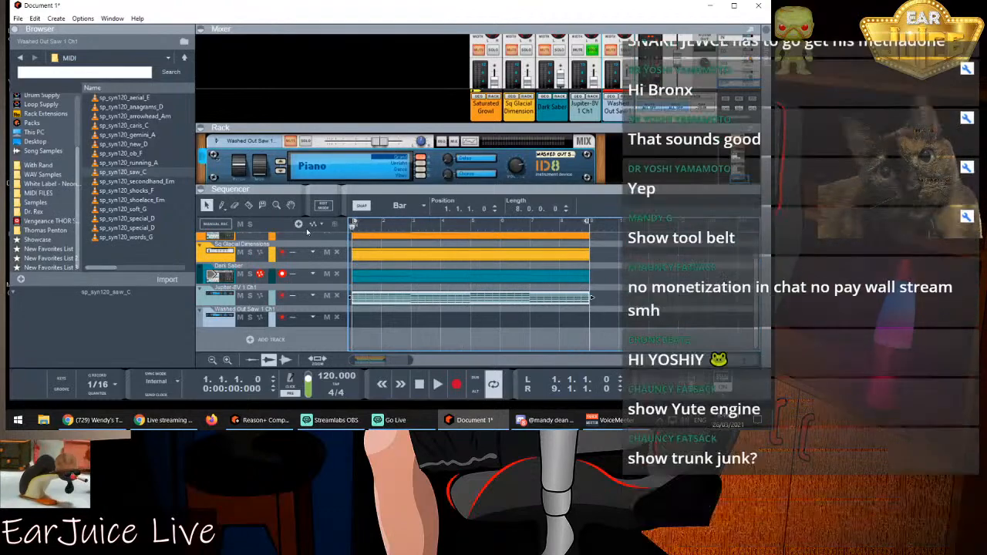
{"action": "key", "text": "space"}
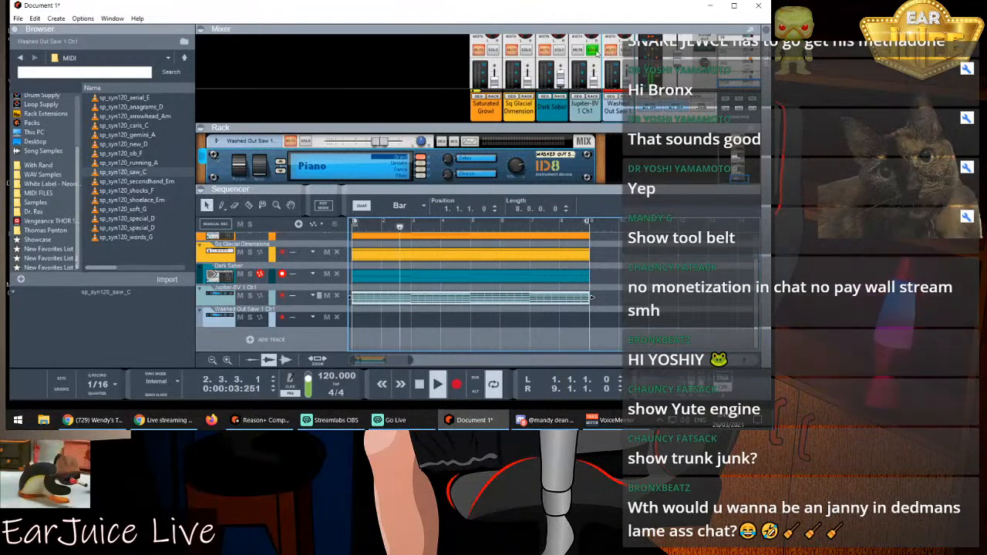
{"action": "left_click", "coordinate": [591, 51]}
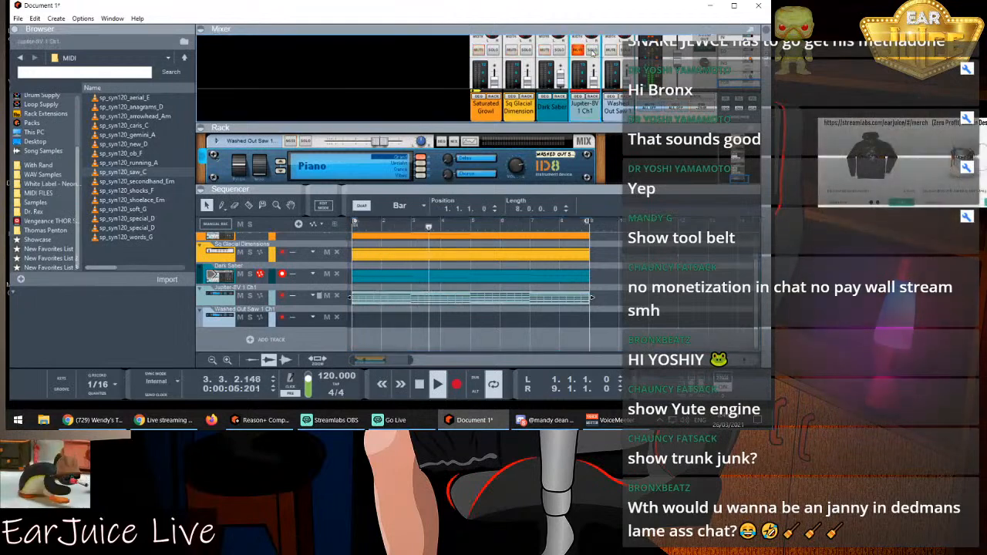
{"action": "left_click", "coordinate": [580, 51]}
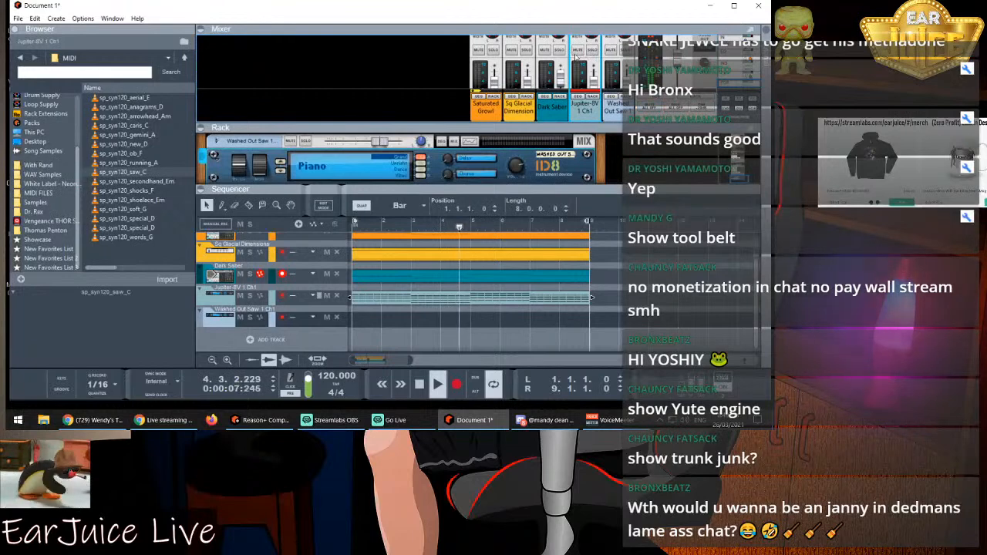
Delete the Washed Out Saw 1 Ch1 mixer channel together with all devices and tracks in its group
{"action": "right_click", "coordinate": [619, 112]}
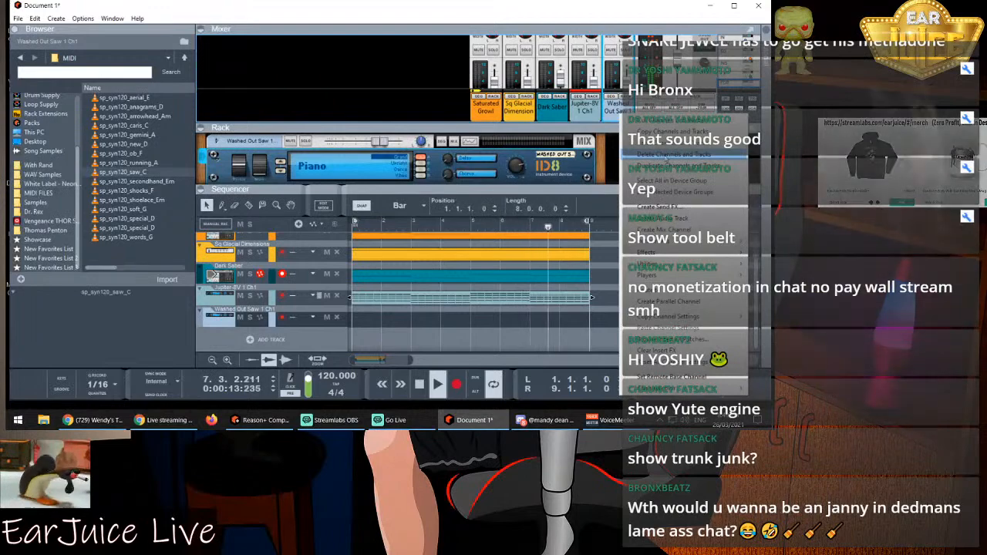
{"action": "left_click", "coordinate": [668, 155]}
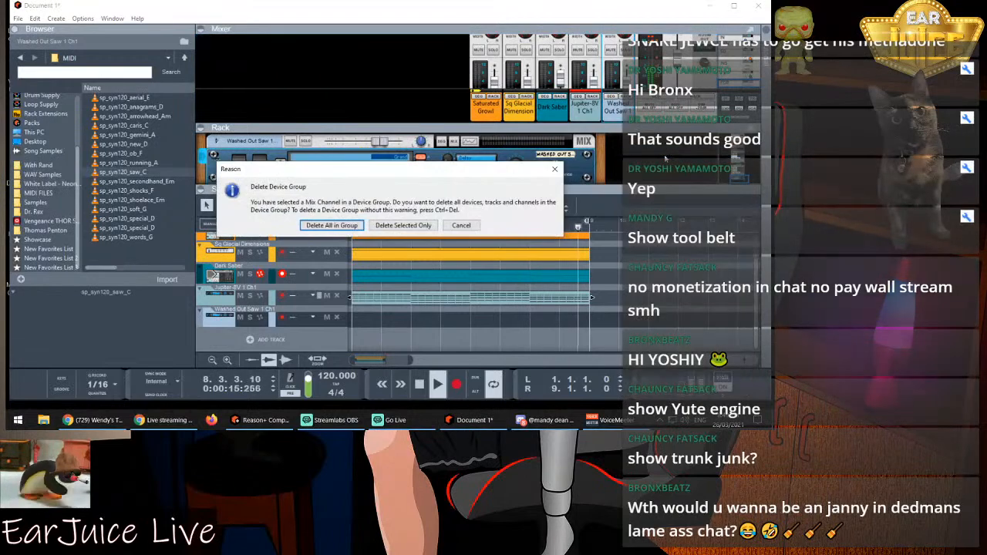
{"action": "left_click", "coordinate": [332, 225]}
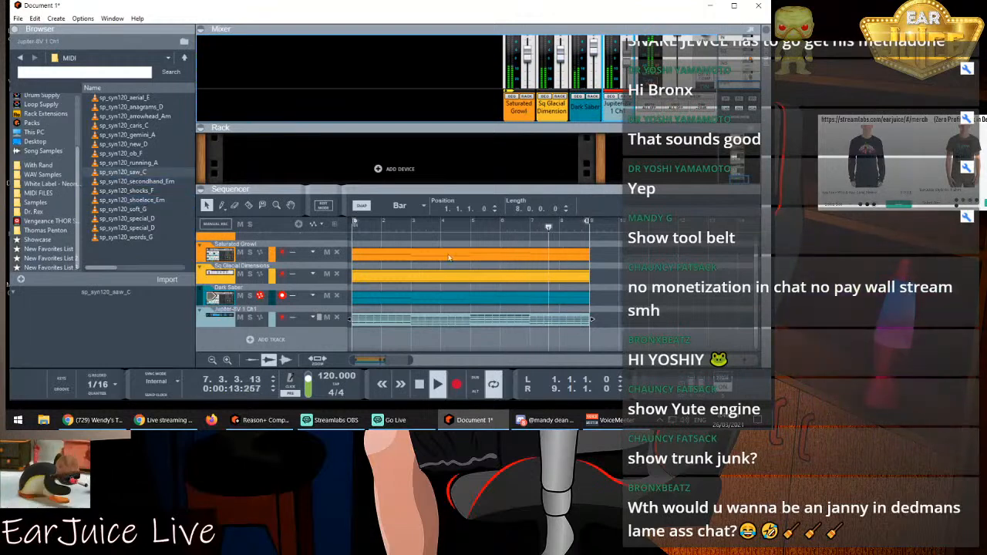
Browse instruments for the Jupiter-8V 1 Ch1 device and replace its ID8 with the Algoritm FM Synthesizer
{"action": "scroll", "coordinate": [424, 150], "scroll_direction": "up", "scroll_amount": 3}
{"action": "scroll", "coordinate": [370, 170], "scroll_direction": "down", "scroll_amount": 1}
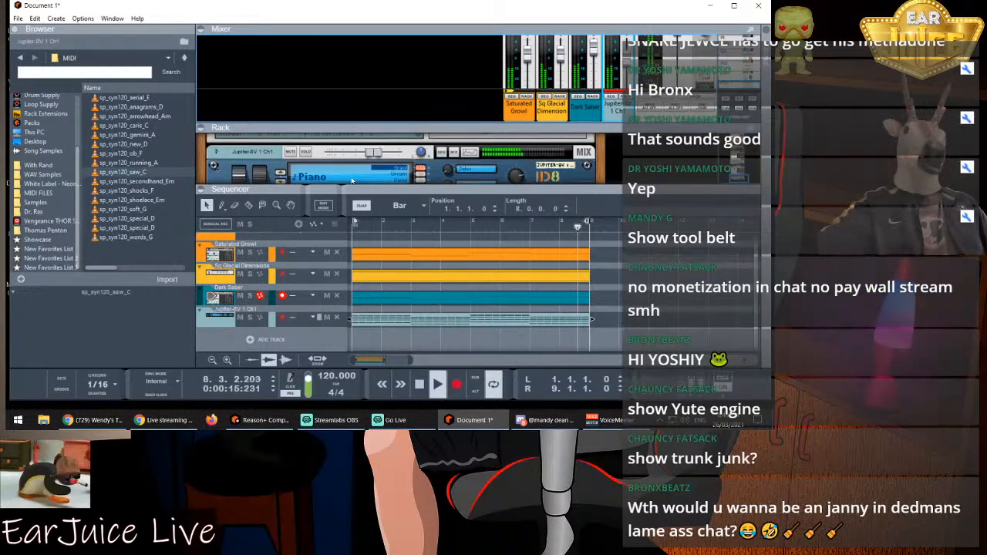
{"action": "left_click", "coordinate": [346, 181]}
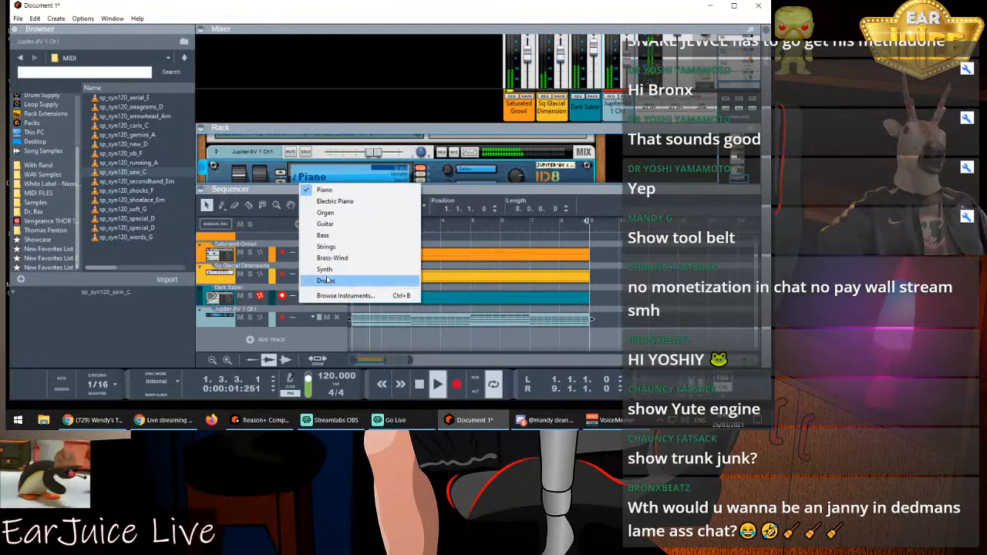
{"action": "left_click", "coordinate": [346, 295]}
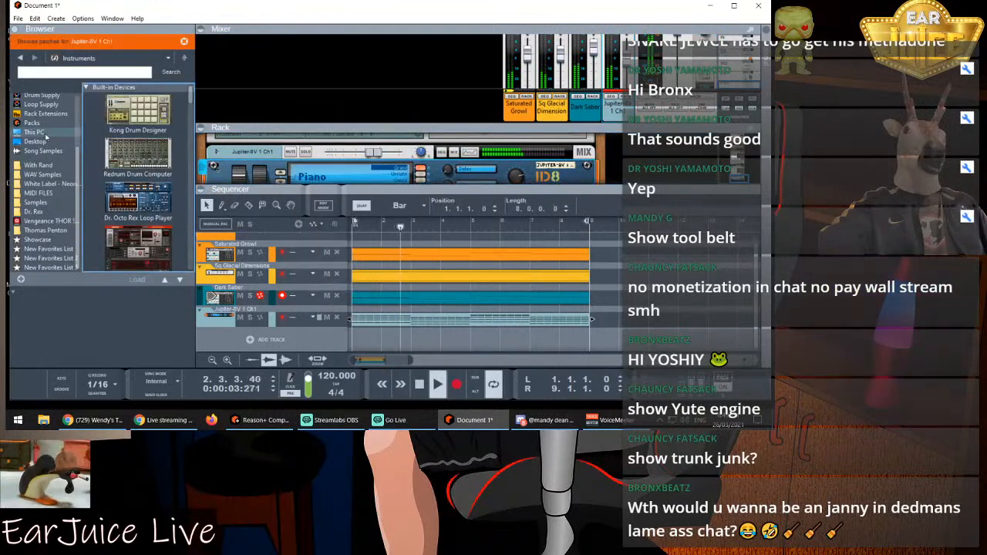
{"action": "scroll", "coordinate": [115, 176], "scroll_direction": "down", "scroll_amount": 2}
{"action": "scroll", "coordinate": [117, 173], "scroll_direction": "down", "scroll_amount": 6}
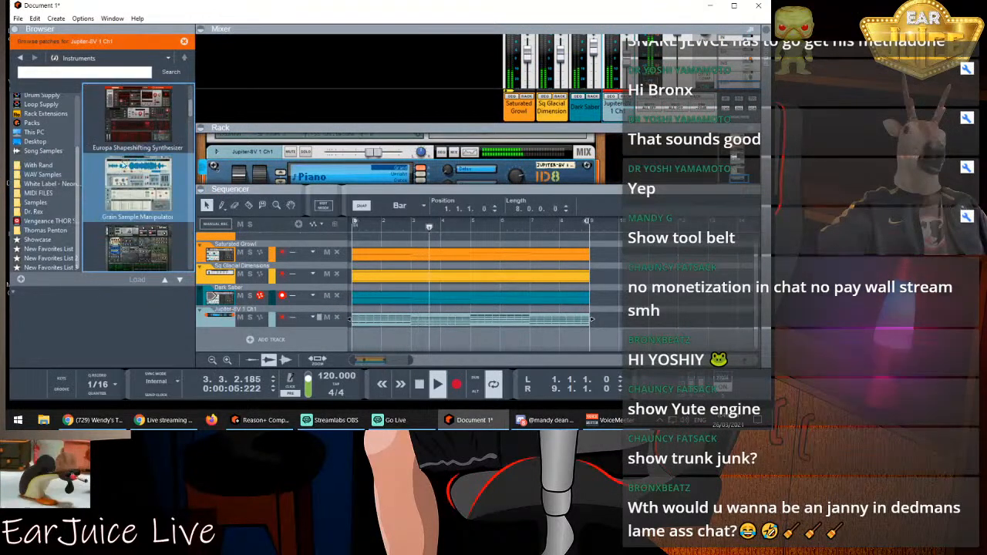
{"action": "scroll", "coordinate": [128, 158], "scroll_direction": "down", "scroll_amount": 8}
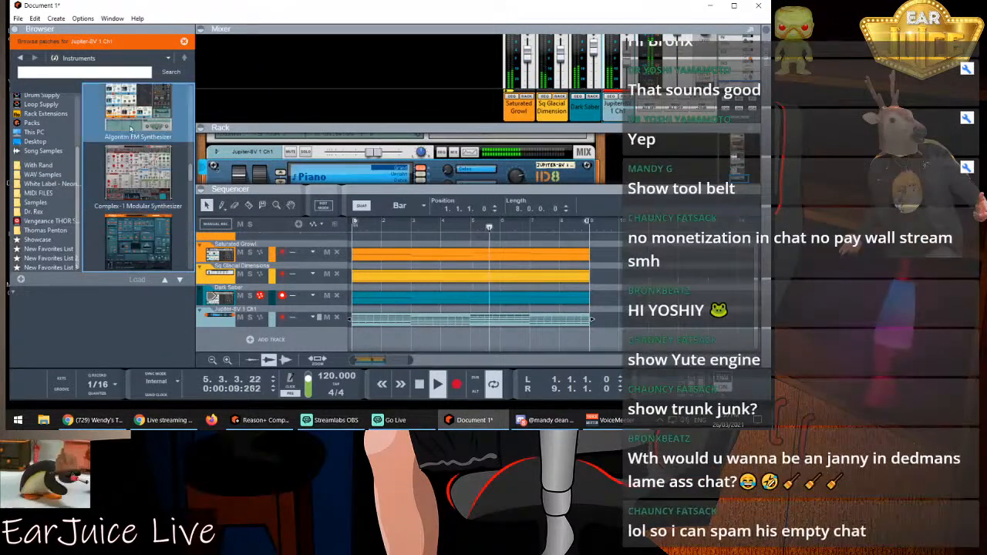
{"action": "left_click", "coordinate": [130, 120]}
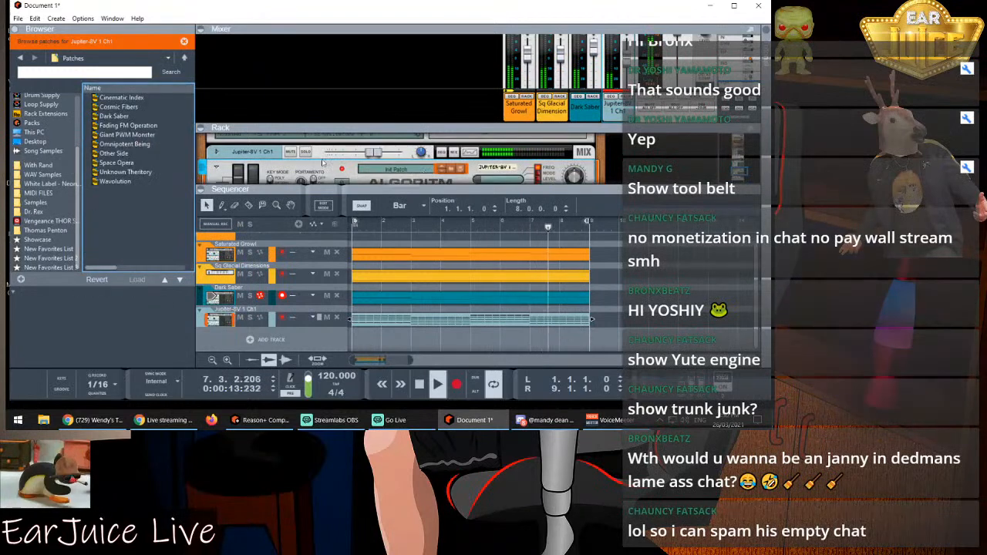
Look through the Packs and the Reason Factory Sound Bank for suitable patch folders, widening the browser for easier reading
{"action": "left_click", "coordinate": [183, 57]}
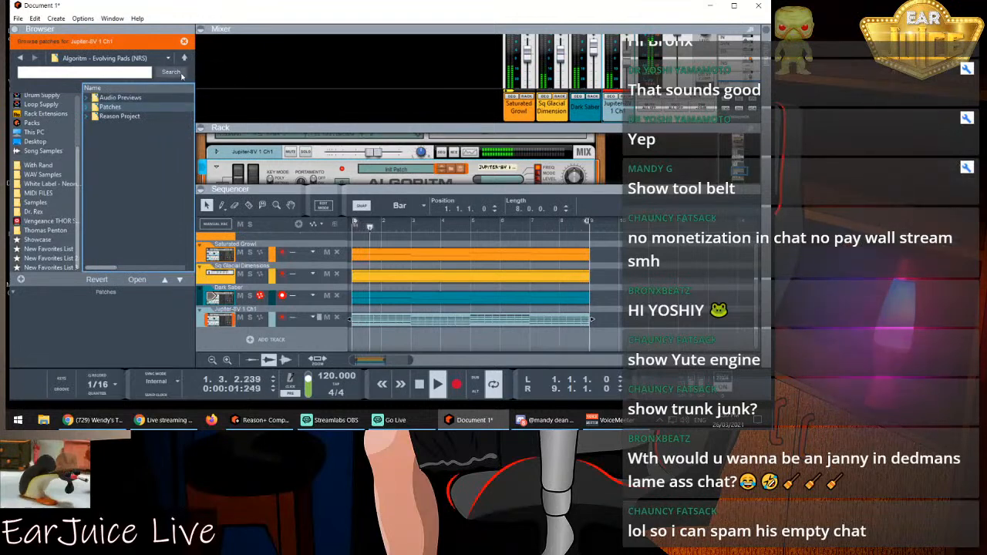
{"action": "left_click", "coordinate": [185, 60]}
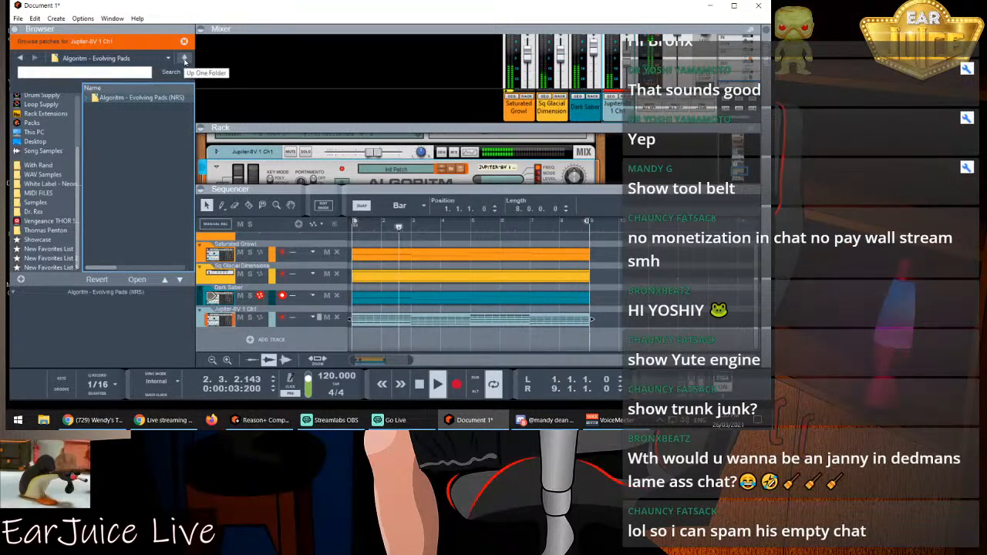
{"action": "left_click", "coordinate": [184, 59]}
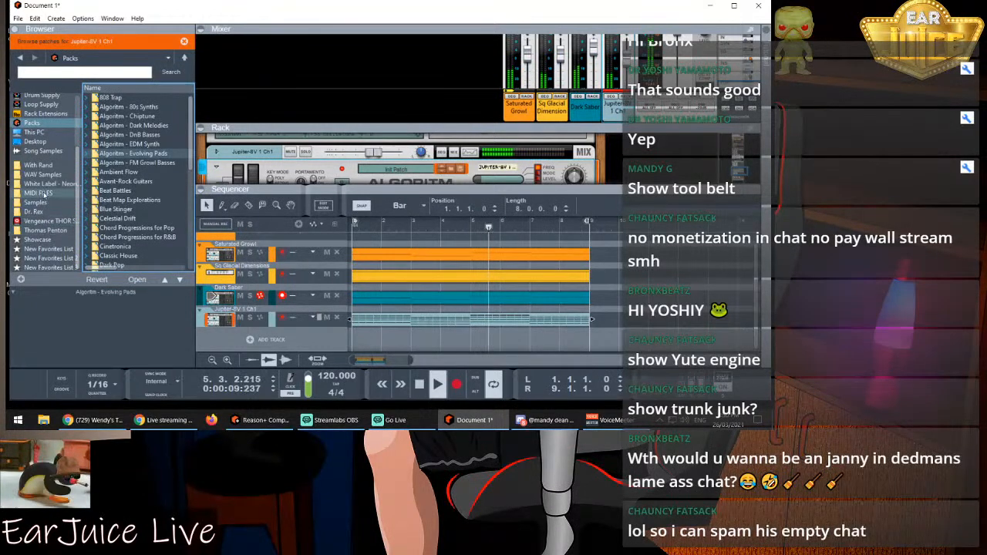
{"action": "scroll", "coordinate": [45, 214], "scroll_direction": "up", "scroll_amount": 2}
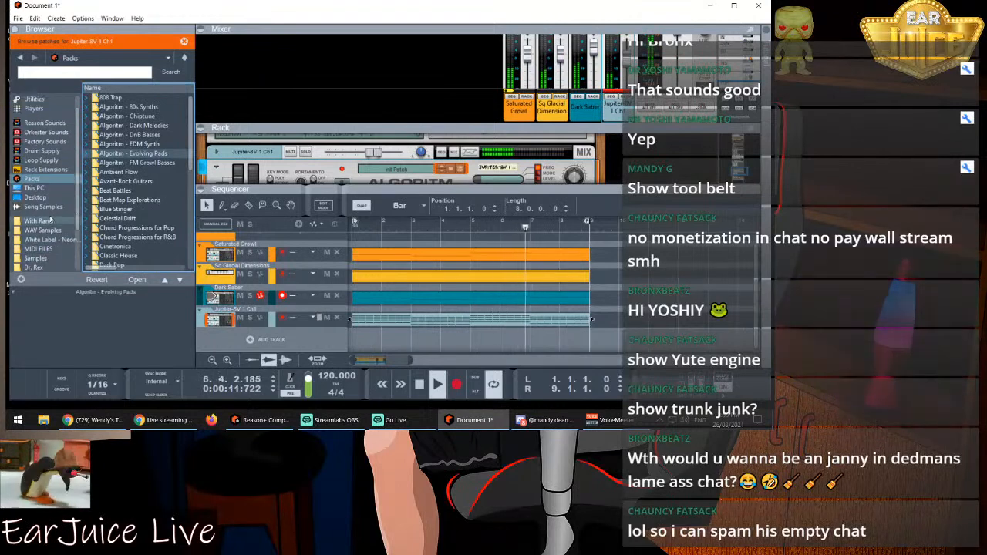
{"action": "left_click", "coordinate": [43, 141]}
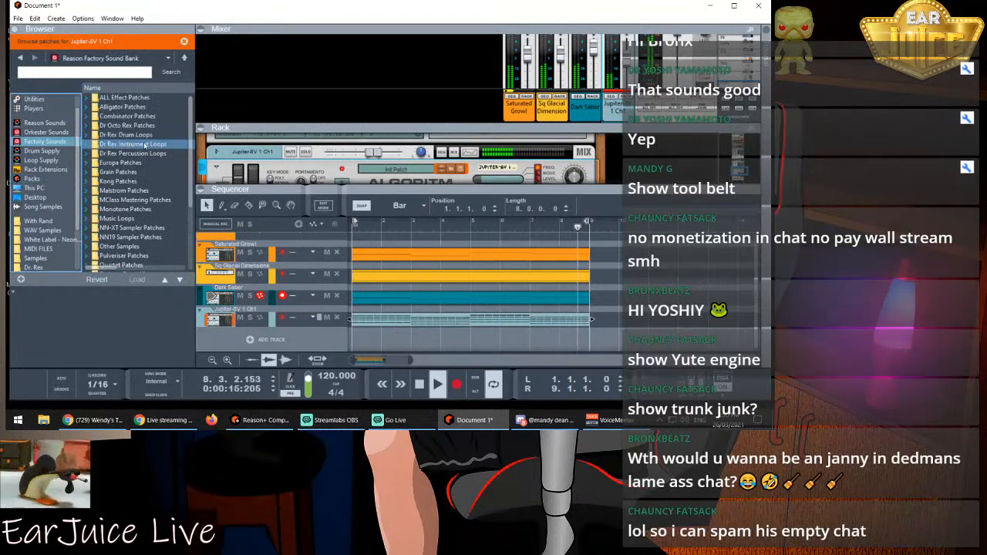
{"action": "scroll", "coordinate": [134, 147], "scroll_direction": "down", "scroll_amount": 3}
{"action": "scroll", "coordinate": [134, 147], "scroll_direction": "up", "scroll_amount": 3}
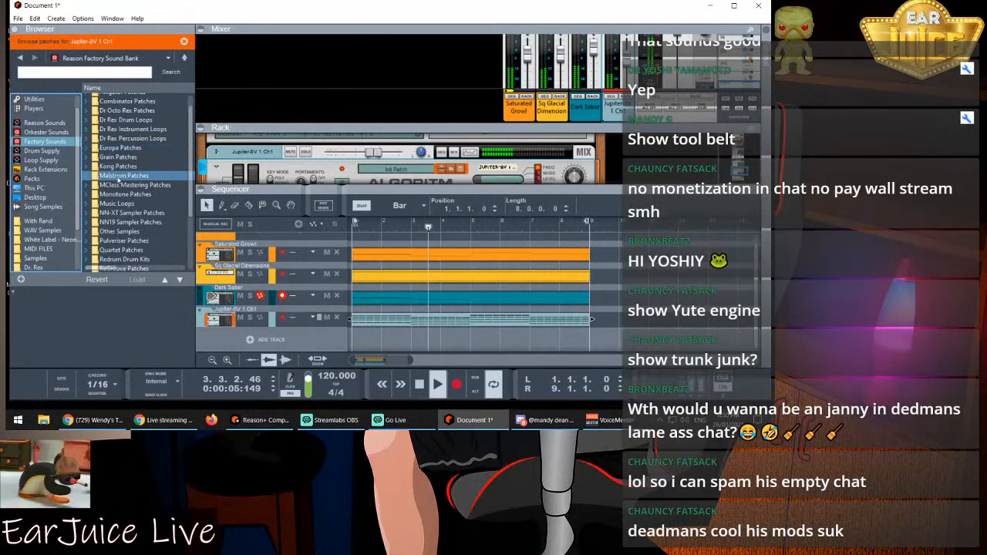
{"action": "scroll", "coordinate": [120, 178], "scroll_direction": "down", "scroll_amount": 1}
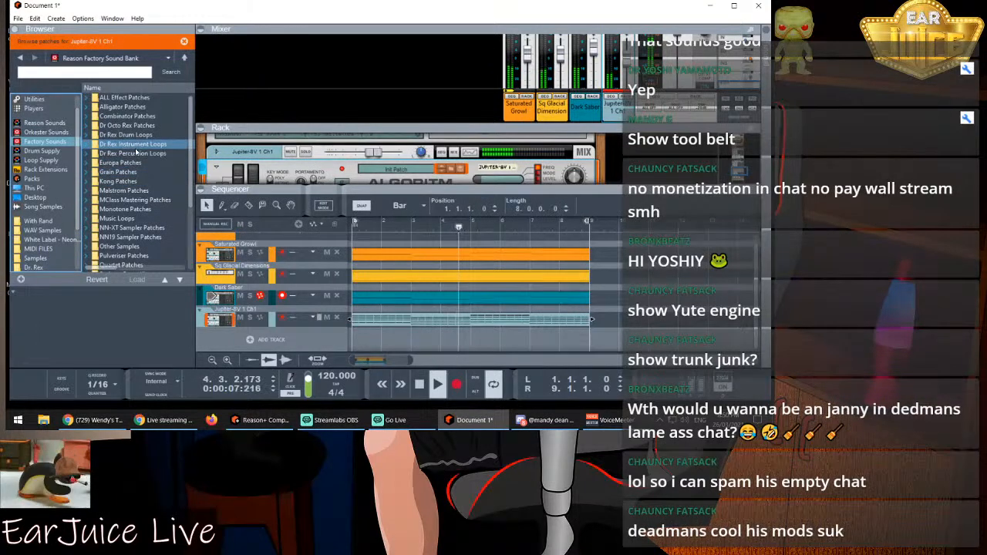
{"action": "scroll", "coordinate": [137, 151], "scroll_direction": "down", "scroll_amount": 3}
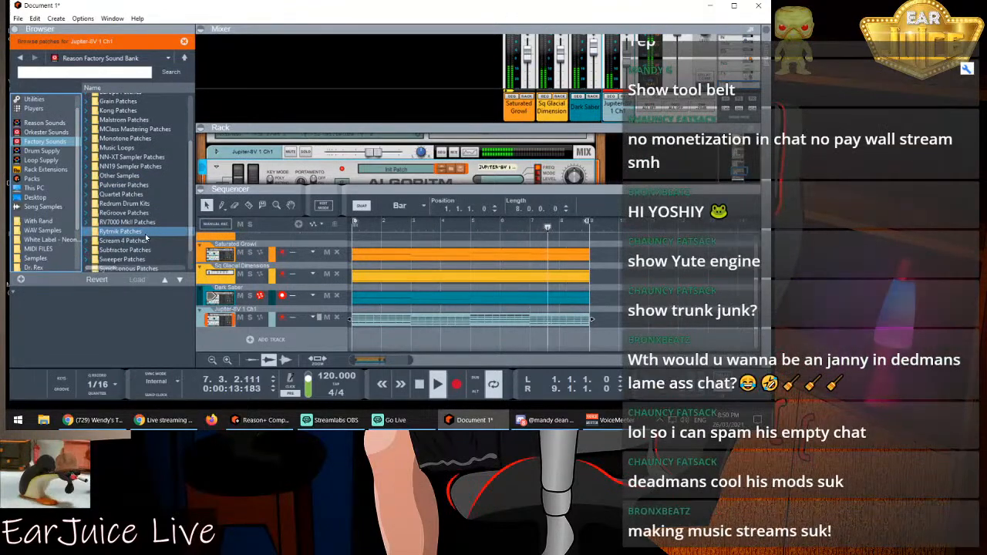
{"action": "scroll", "coordinate": [146, 237], "scroll_direction": "up", "scroll_amount": 5}
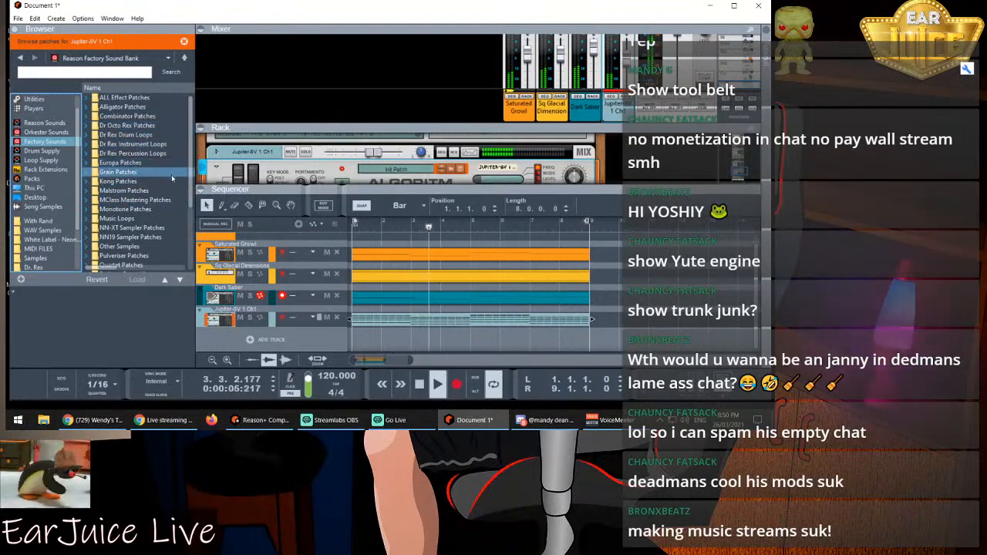
{"action": "left_click_drag", "start_coordinate": [195, 183], "coordinate": [253, 184]}
{"action": "scroll", "coordinate": [201, 190], "scroll_direction": "down", "scroll_amount": 3}
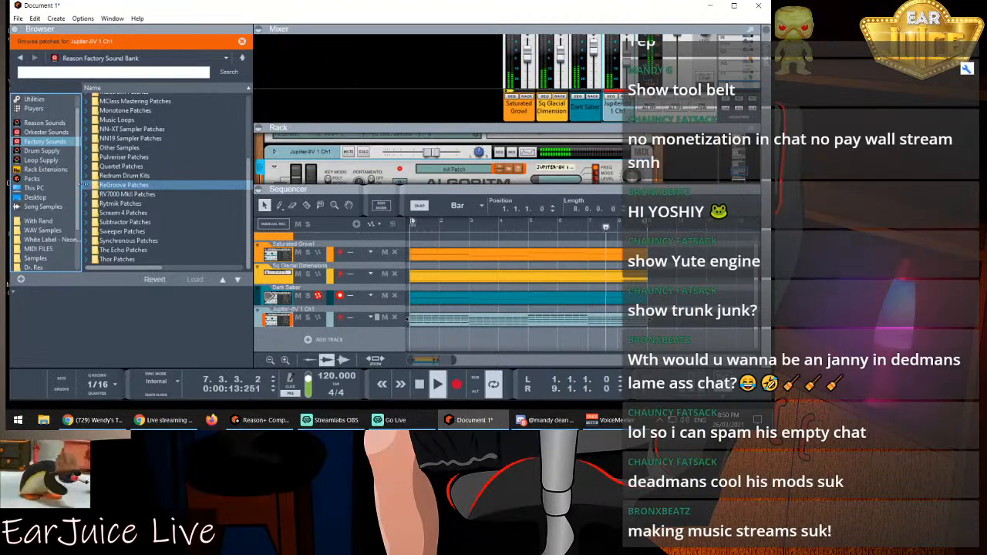
Load the Algoritmic SuperSaw patch from the Algoritm - EDM Synth pack into the Jupiter-8V 1 Ch1 device
{"action": "left_click", "coordinate": [32, 179]}
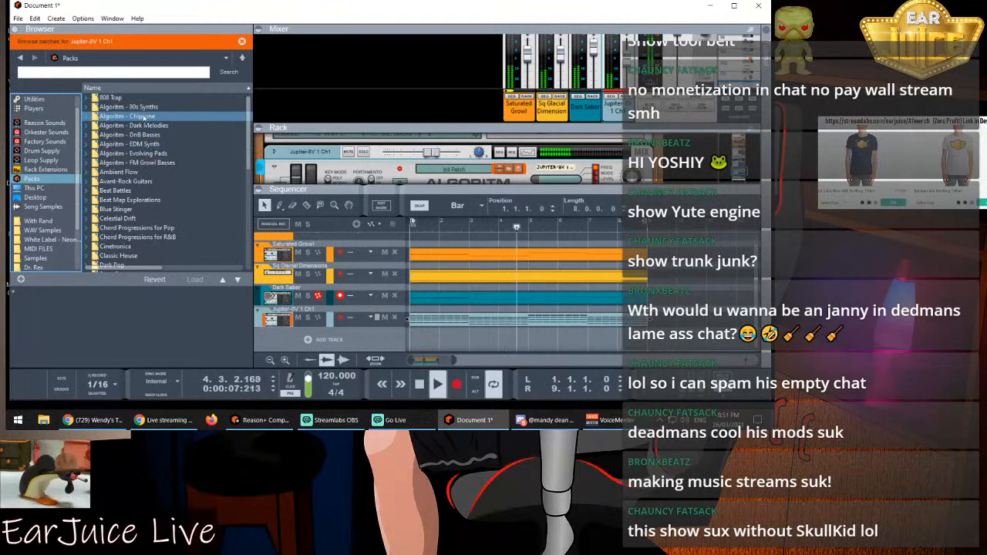
{"action": "double_click", "coordinate": [138, 143]}
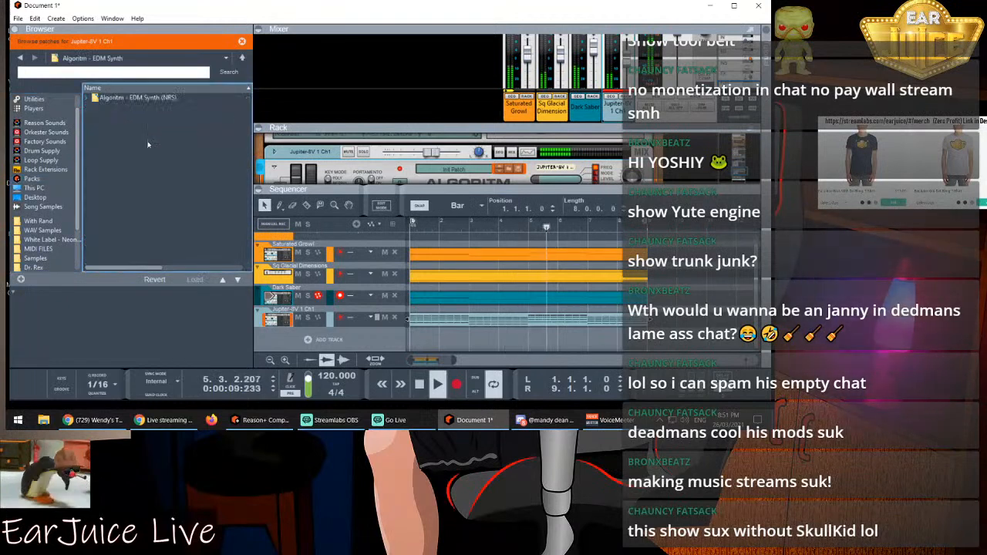
{"action": "double_click", "coordinate": [149, 97]}
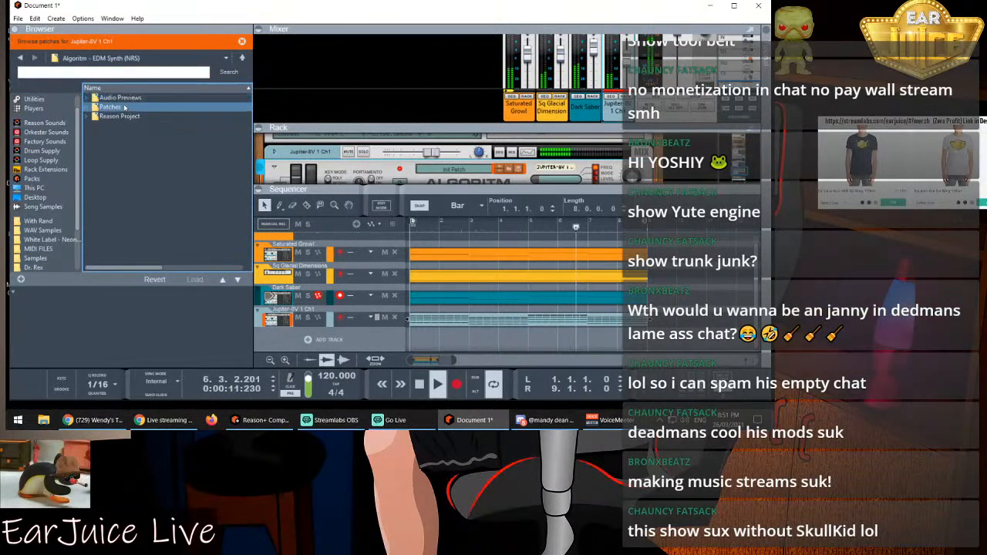
{"action": "double_click", "coordinate": [136, 98]}
{"action": "left_click", "coordinate": [136, 98]}
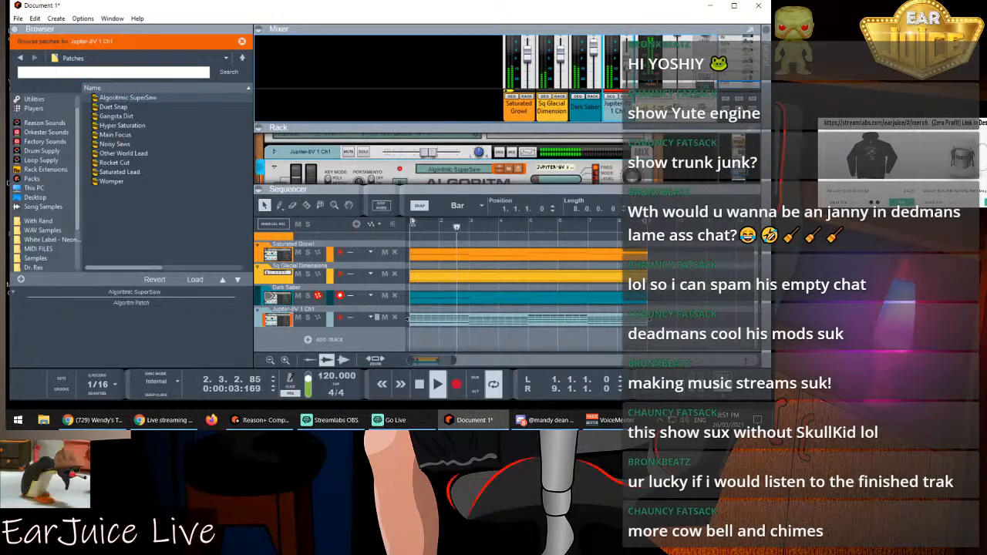
Set the Sq Glacial Dimensions level to -1.84 dB and rebalance Saturated Growl while trying the Duet Snap patch on Jupiter-8V 1 Ch1
{"action": "left_click", "coordinate": [563, 56]}
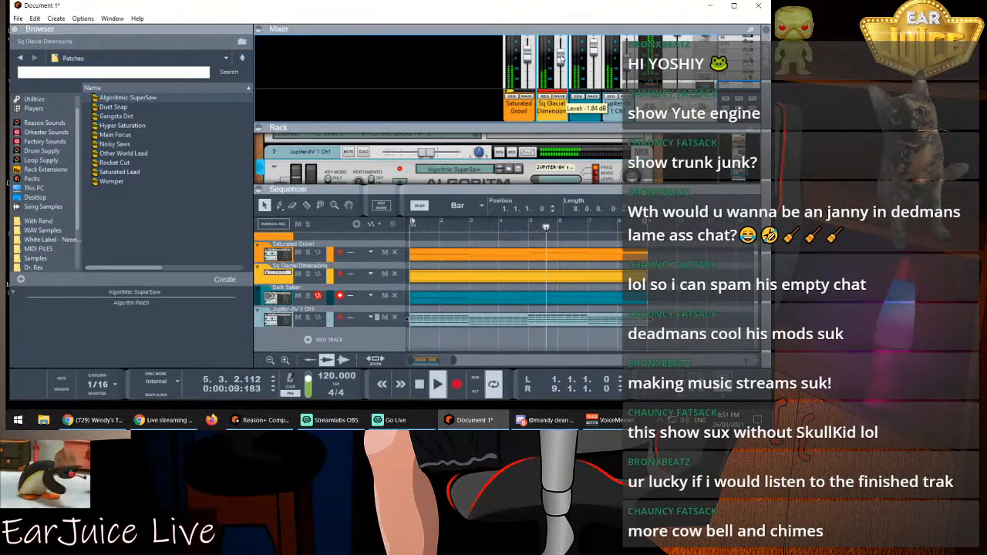
{"action": "left_click", "coordinate": [527, 59]}
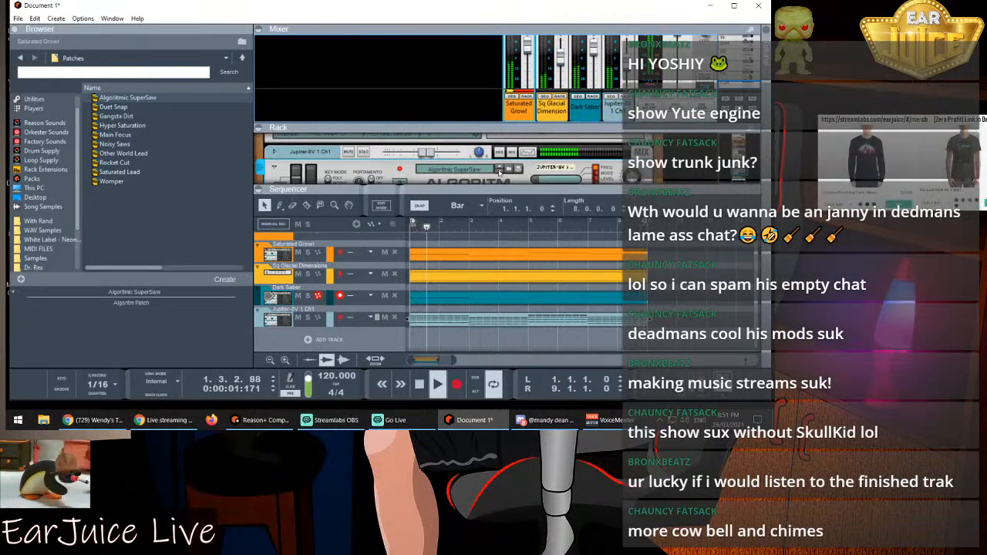
{"action": "left_click", "coordinate": [500, 170]}
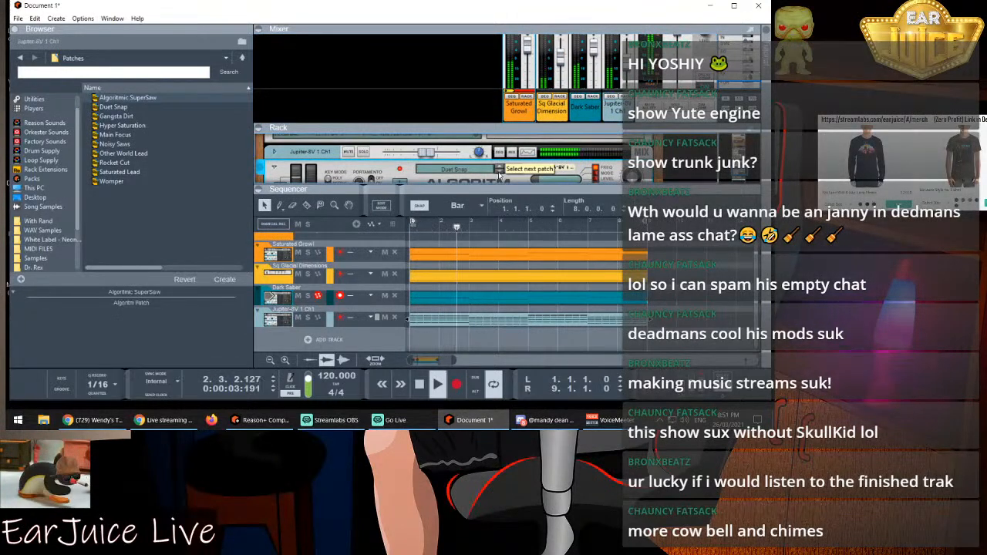
{"action": "left_click", "coordinate": [528, 54]}
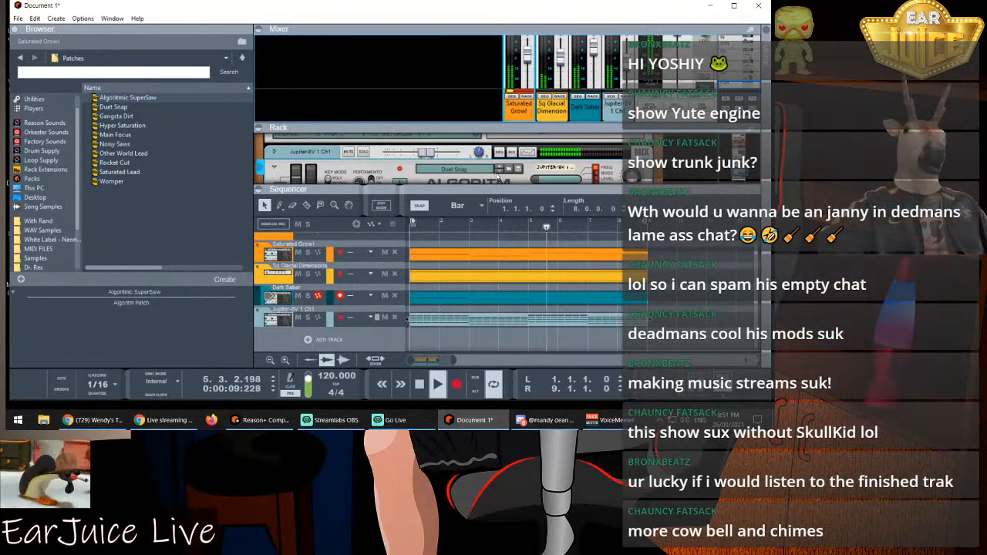
Audition the patches from Gangsta Dirt through Womper on the Jupiter-8V 1 Ch1 device and return to Algoritmic SuperSaw
{"action": "left_click", "coordinate": [499, 170]}
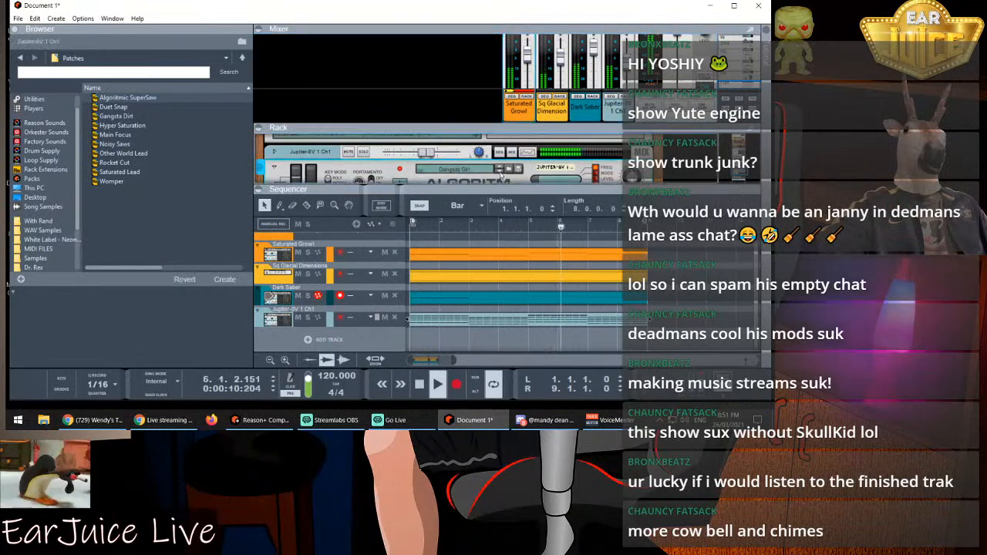
{"action": "left_click", "coordinate": [500, 170]}
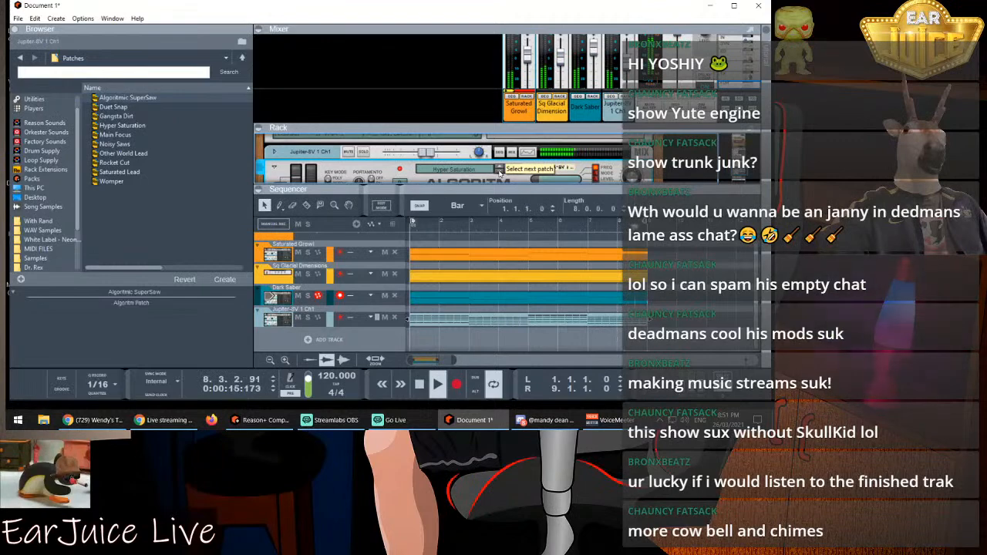
{"action": "left_click", "coordinate": [500, 170]}
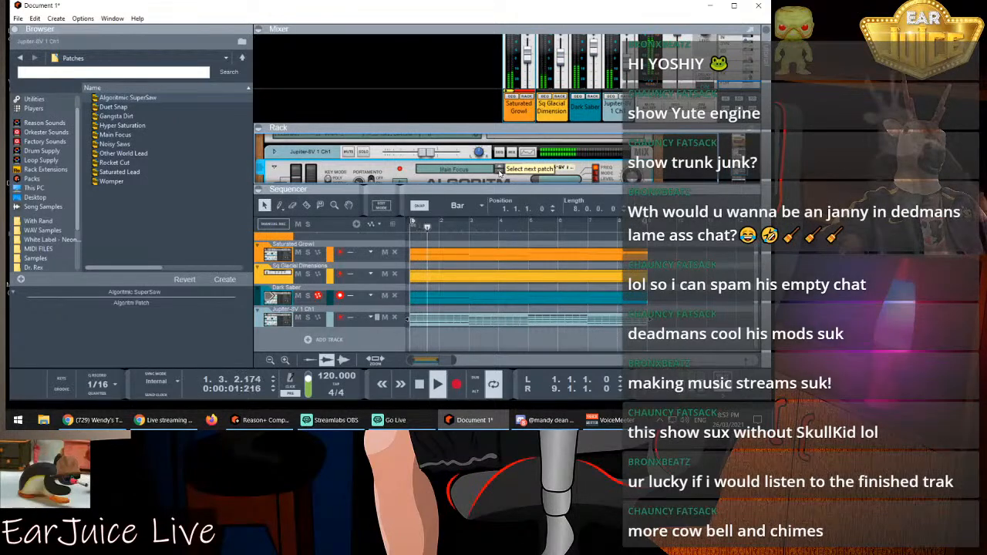
{"action": "left_click", "coordinate": [500, 169]}
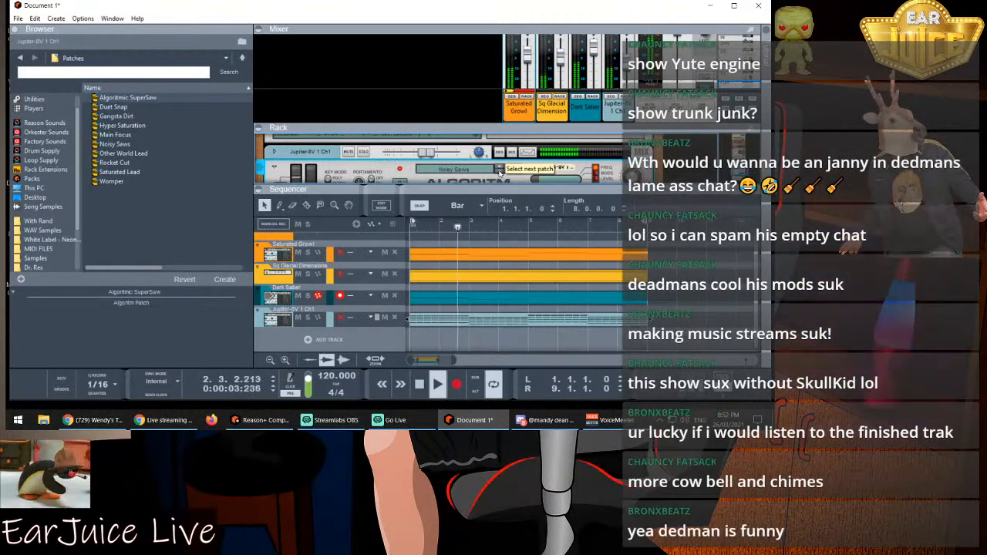
{"action": "left_click", "coordinate": [499, 169]}
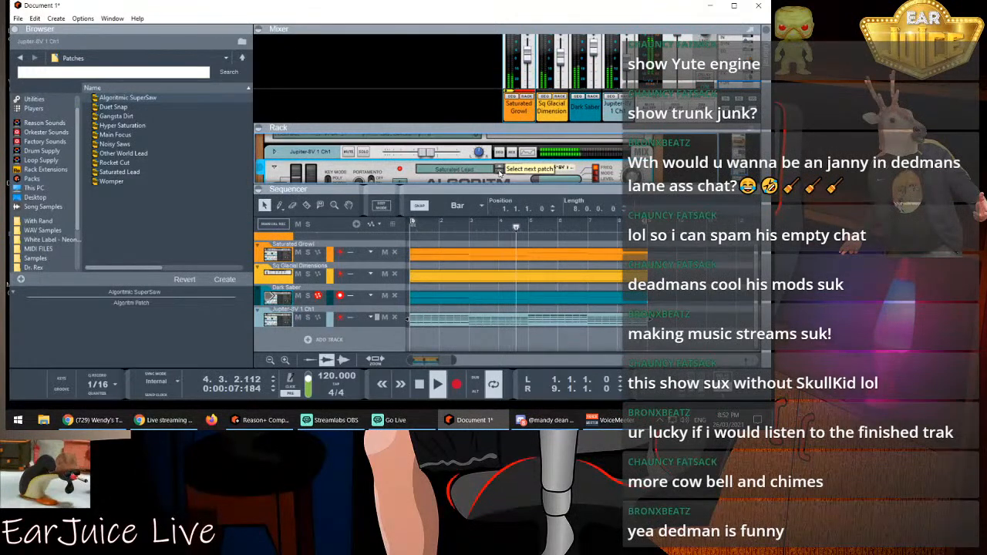
{"action": "left_click", "coordinate": [500, 170]}
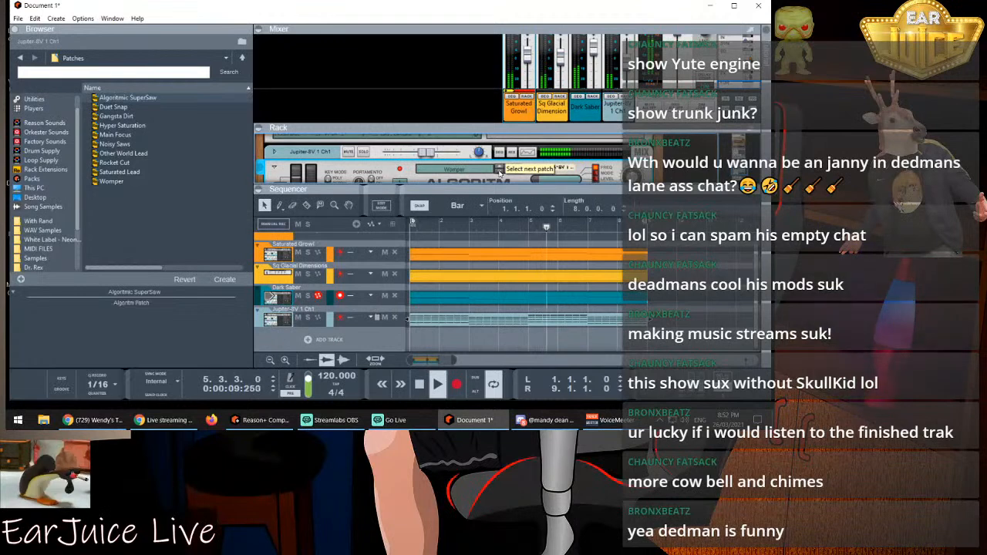
{"action": "left_click", "coordinate": [500, 170]}
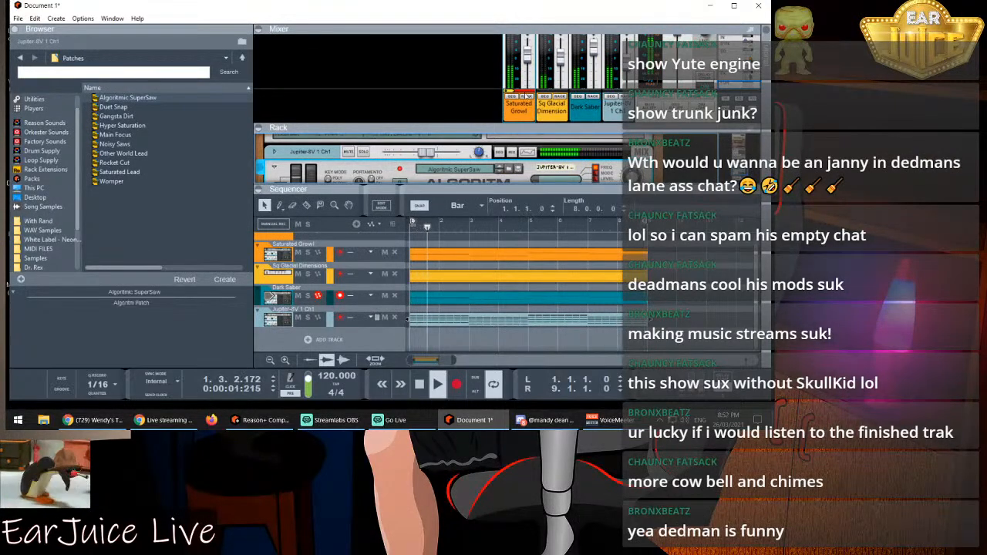
Try the Tripple Blades patch on the Saturated Growl device and start browsing patches for it
{"action": "left_click", "coordinate": [521, 105]}
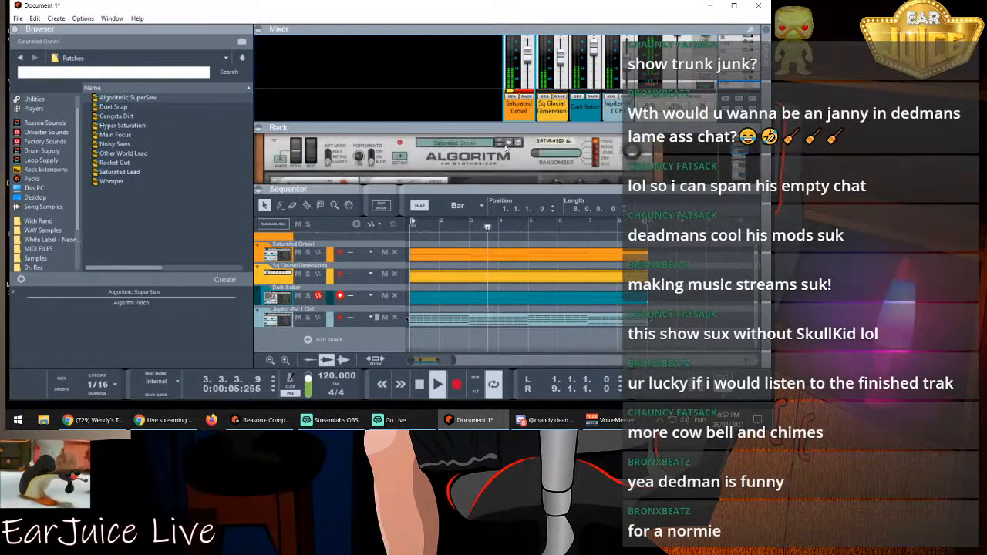
{"action": "left_click", "coordinate": [501, 145]}
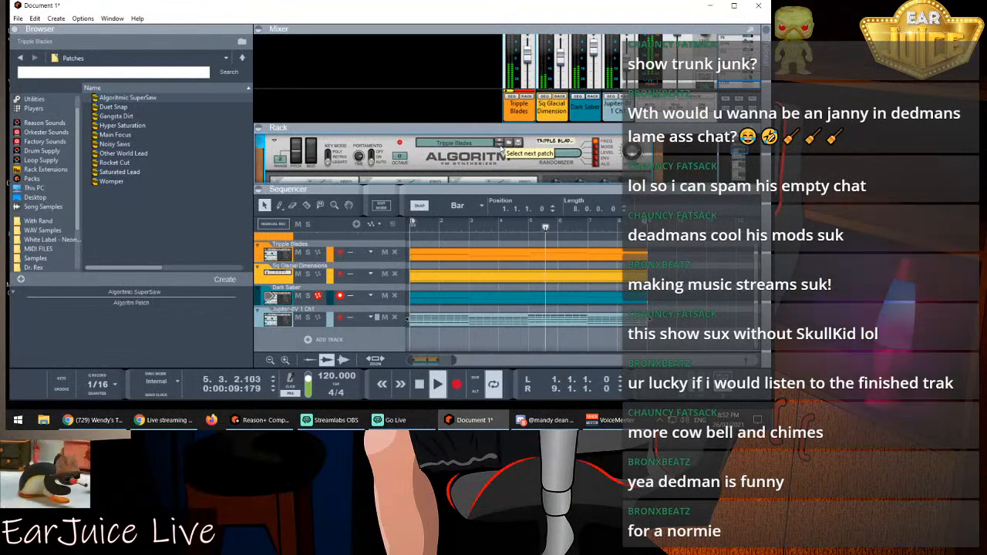
{"action": "left_click", "coordinate": [518, 142]}
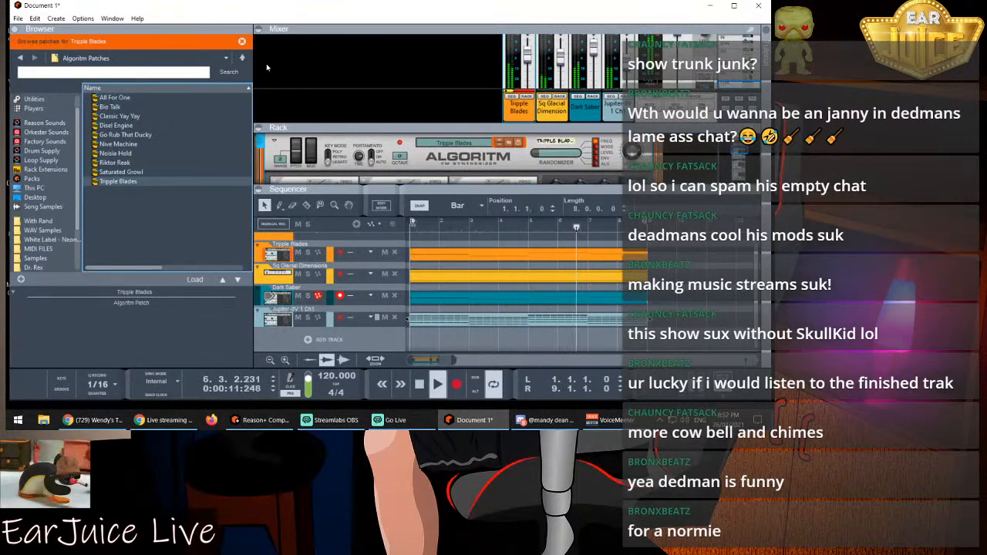
Load the FM Bass 1 patch from the Algoritm - DnB Basses pack into the Tripple Blades device
{"action": "left_click", "coordinate": [242, 59]}
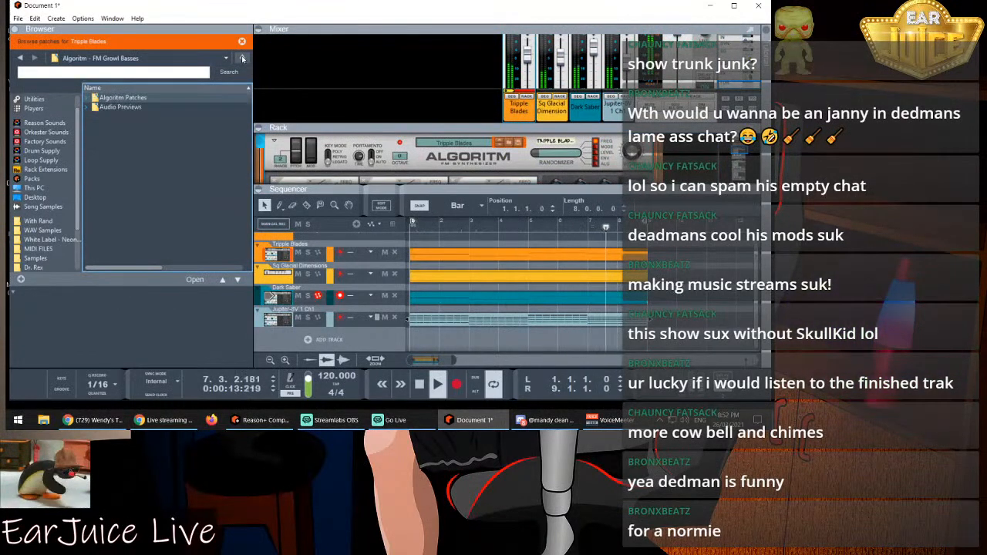
{"action": "left_click", "coordinate": [242, 59]}
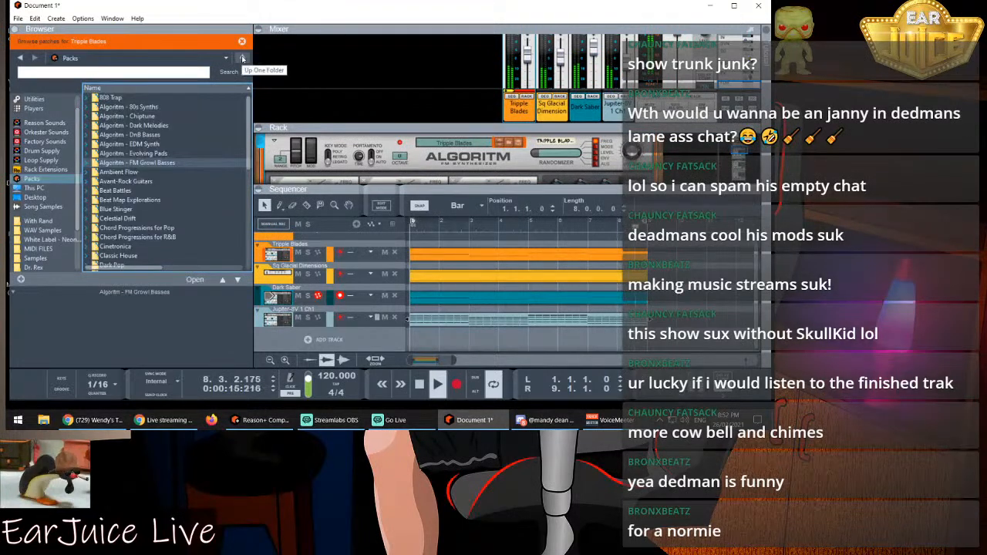
{"action": "left_click", "coordinate": [164, 135]}
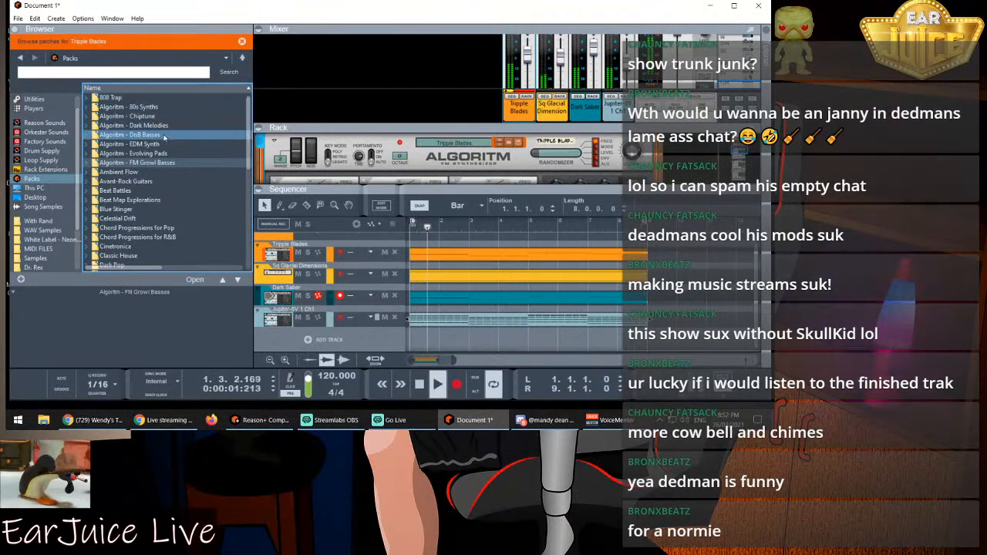
{"action": "double_click", "coordinate": [165, 135]}
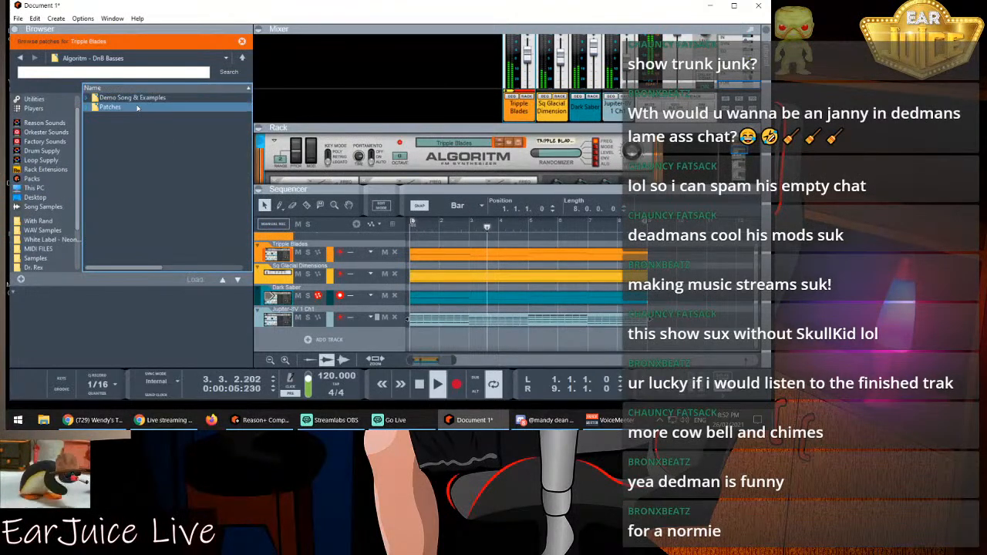
{"action": "double_click", "coordinate": [112, 106]}
{"action": "left_click", "coordinate": [137, 98]}
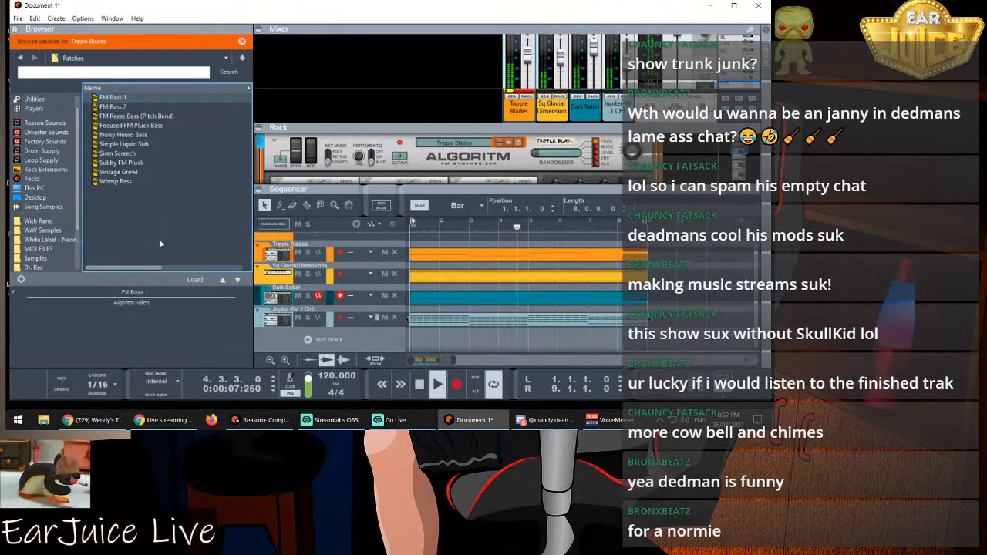
{"action": "left_click", "coordinate": [194, 280]}
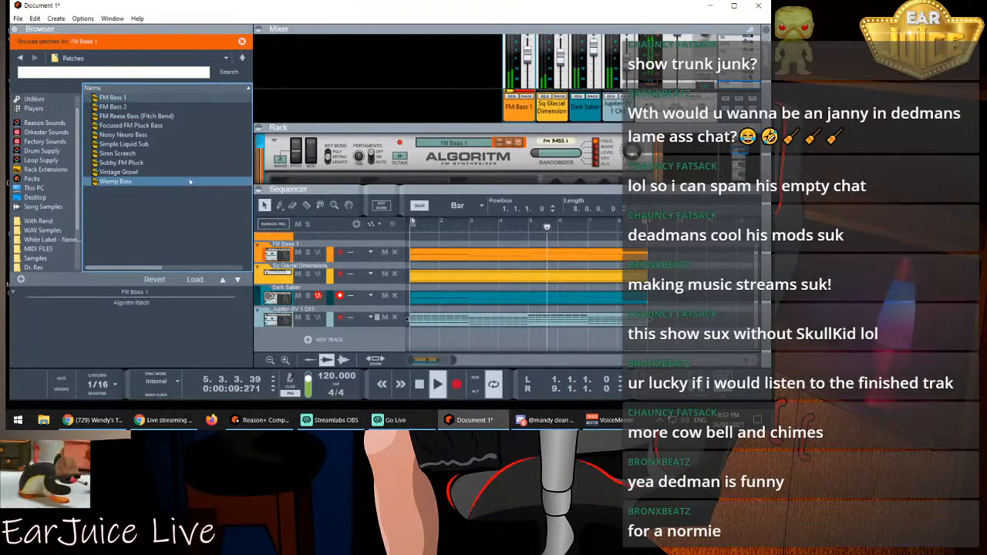
Audition the following DnB bass patches in order up to Simple Liquid Sub, lowering the bass channel's level along the way
{"action": "left_click", "coordinate": [238, 281]}
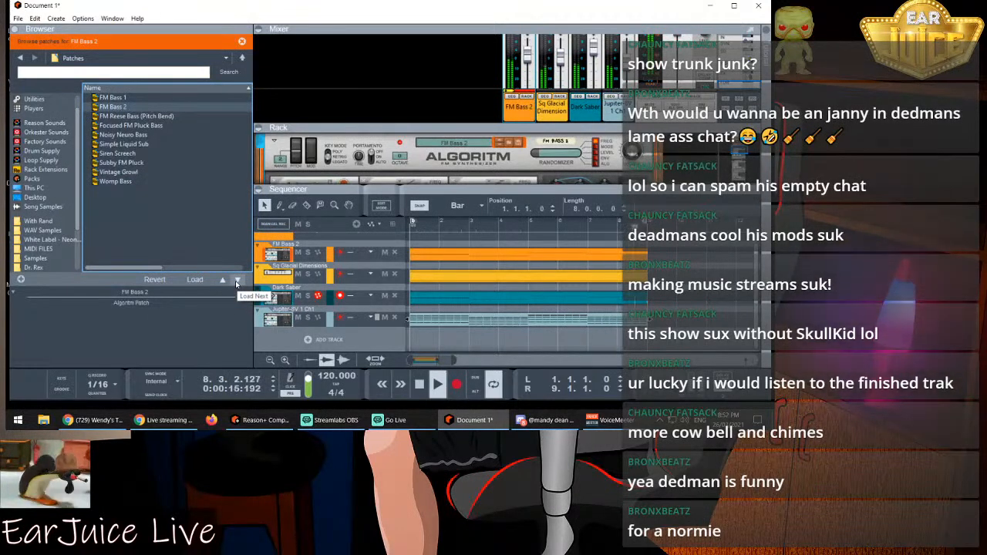
{"action": "left_click", "coordinate": [236, 283]}
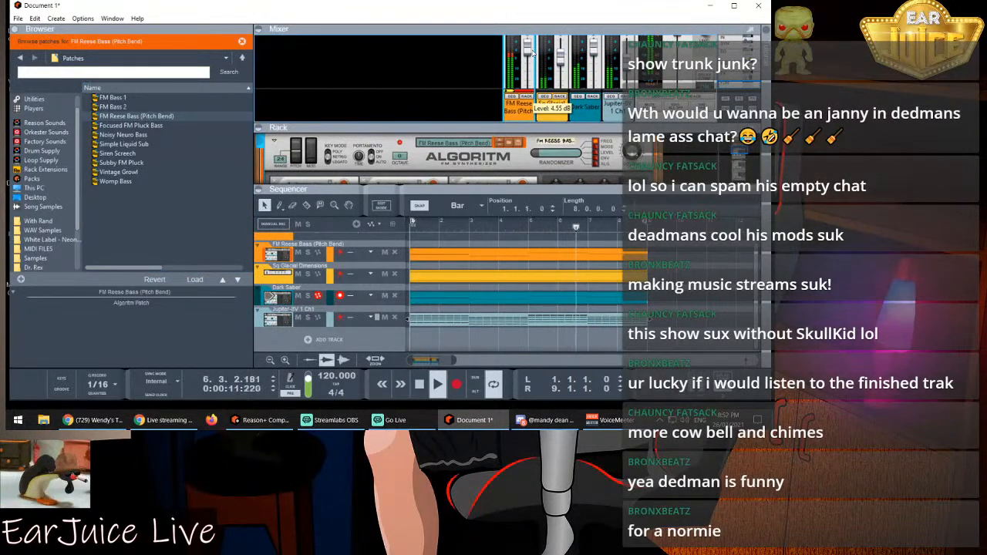
{"action": "left_click_drag", "start_coordinate": [531, 51], "coordinate": [533, 55]}
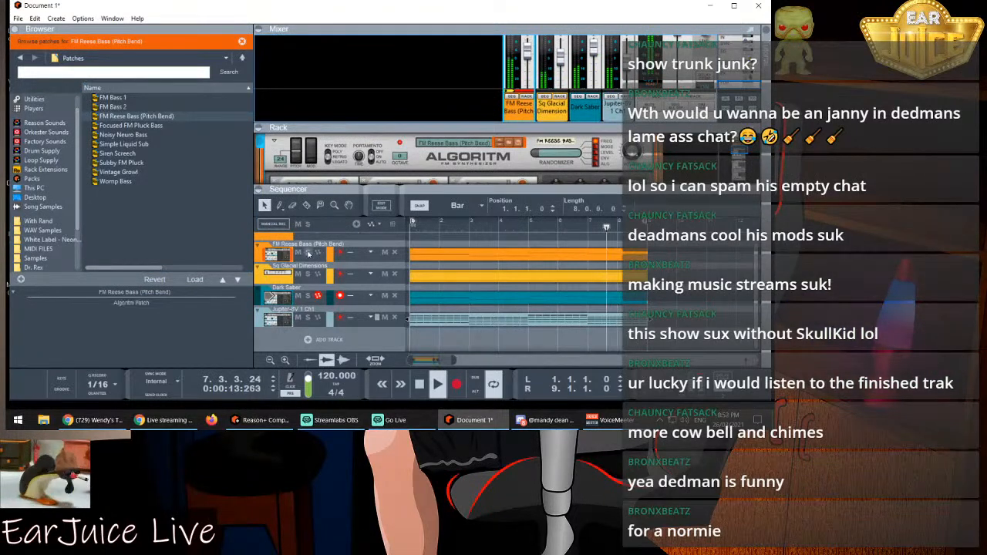
{"action": "left_click", "coordinate": [236, 280]}
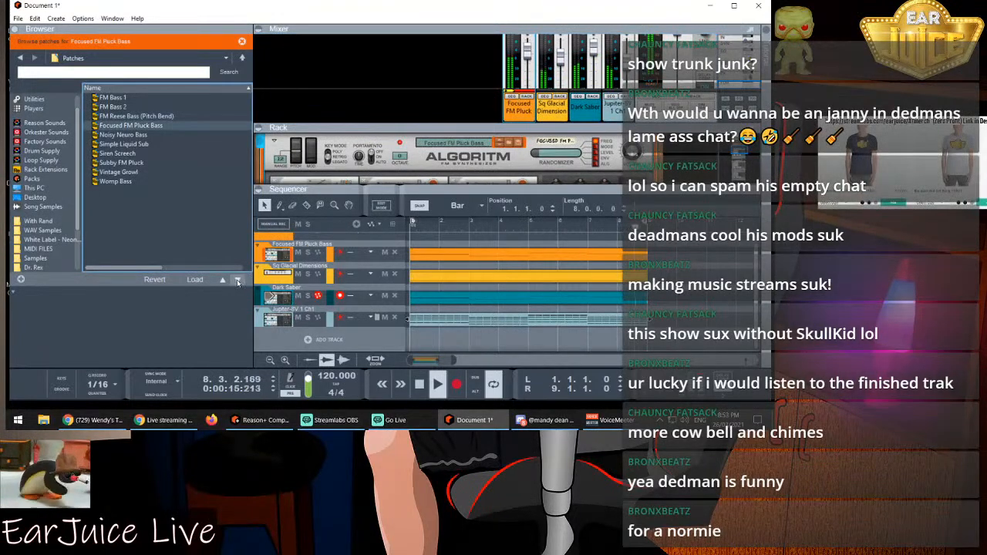
{"action": "left_click", "coordinate": [236, 281]}
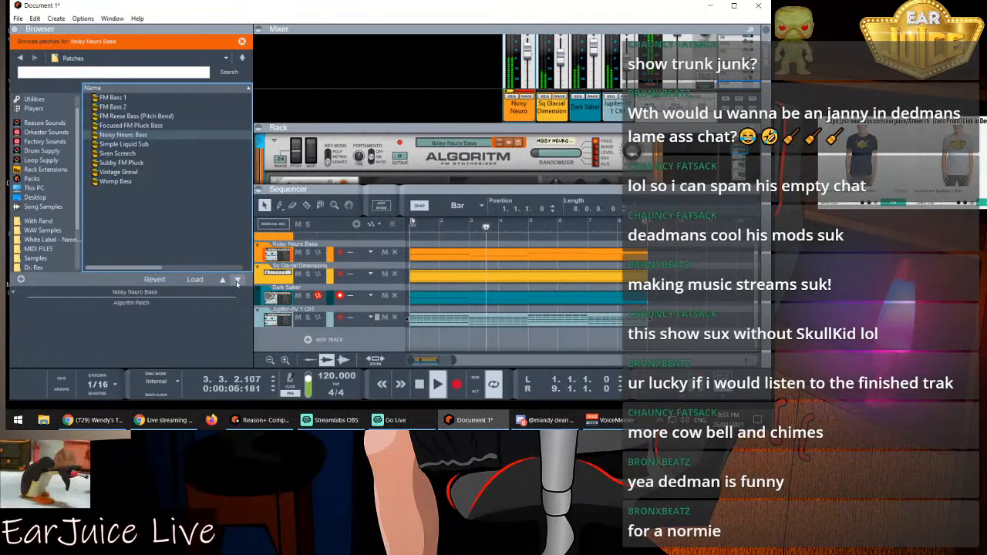
{"action": "left_click", "coordinate": [236, 282]}
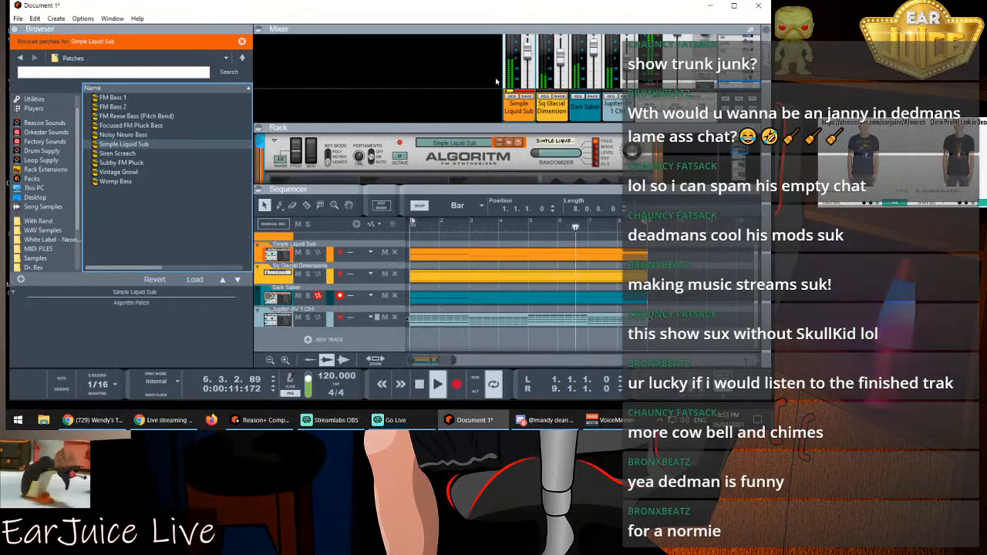
Solo the Simple Liquid Sub channel briefly to hear it alone, restore the full mix and look over its Algoritm controls
{"action": "scroll", "coordinate": [517, 71], "scroll_direction": "up", "scroll_amount": 2}
{"action": "left_click", "coordinate": [525, 50]}
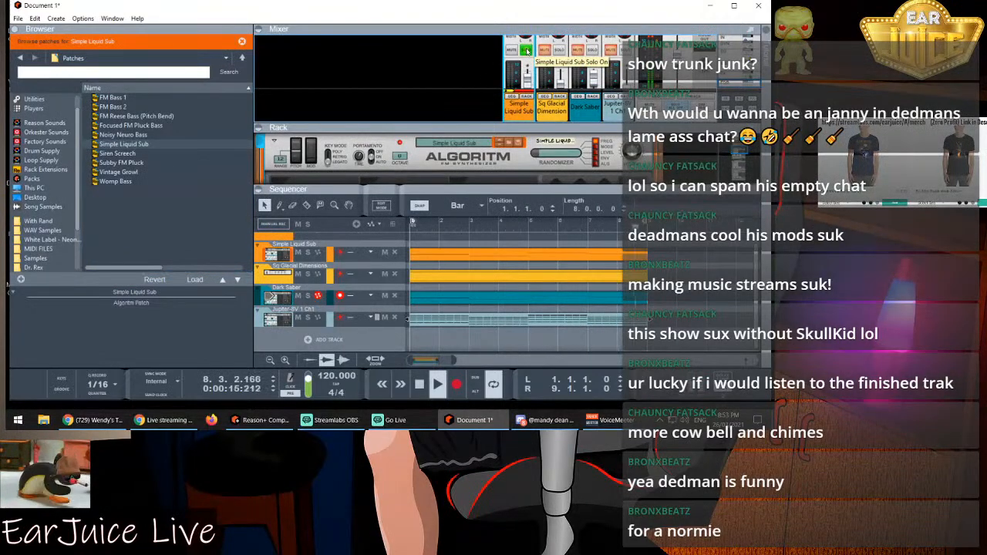
{"action": "left_click", "coordinate": [525, 50]}
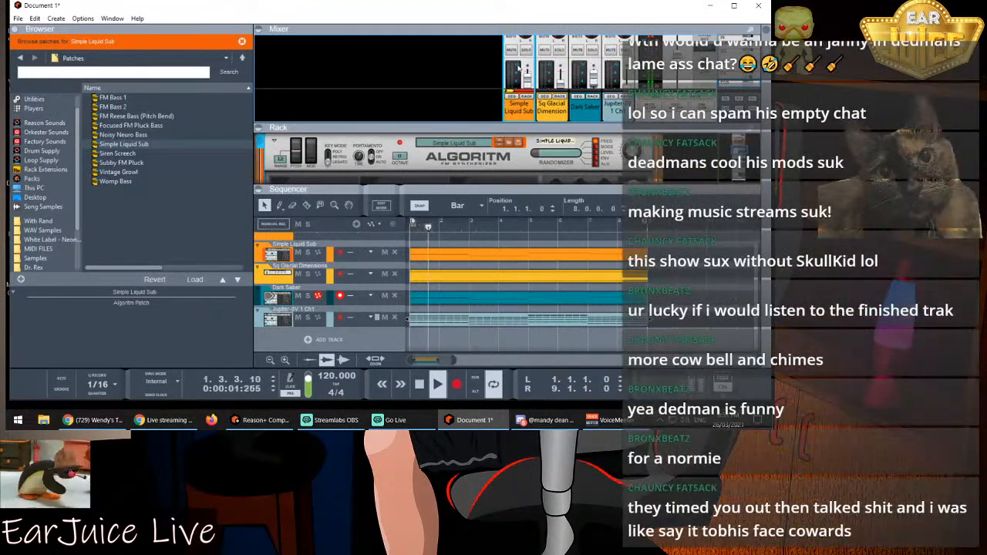
{"action": "scroll", "coordinate": [757, 154], "scroll_direction": "down", "scroll_amount": 4}
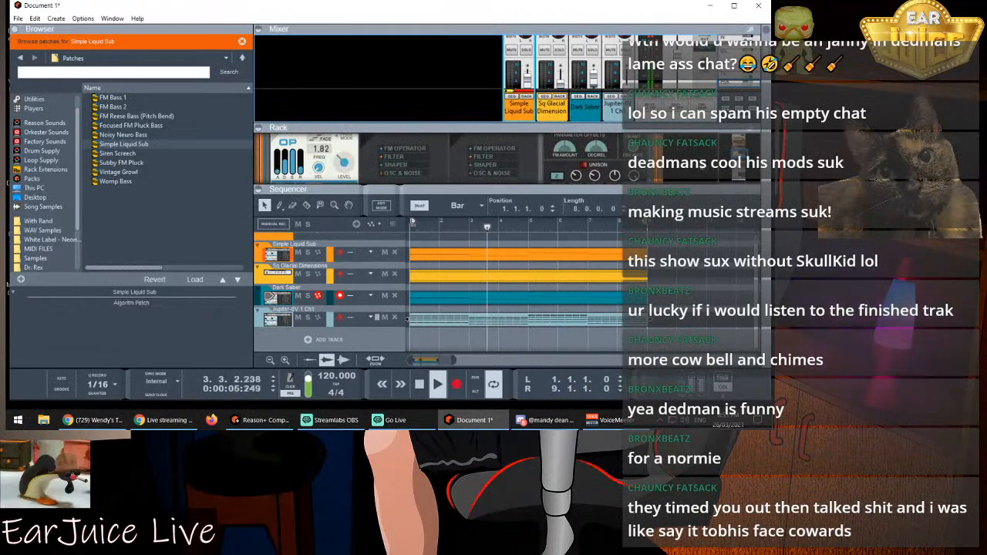
Leave patch browsing and open the 120 folder of drum loops in White Label - Neon Chill 2 - Wav
{"action": "left_click", "coordinate": [694, 158]}
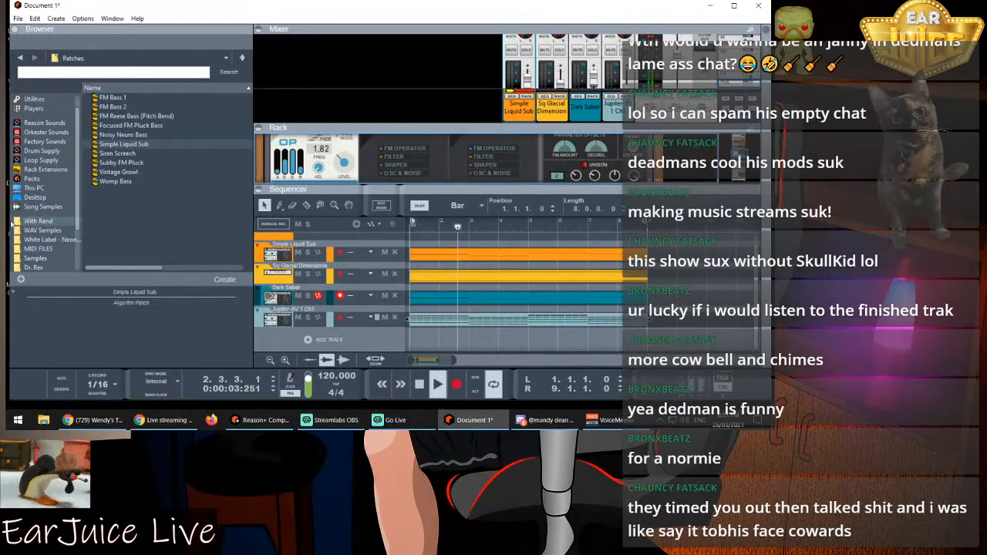
{"action": "scroll", "coordinate": [58, 232], "scroll_direction": "down", "scroll_amount": 3}
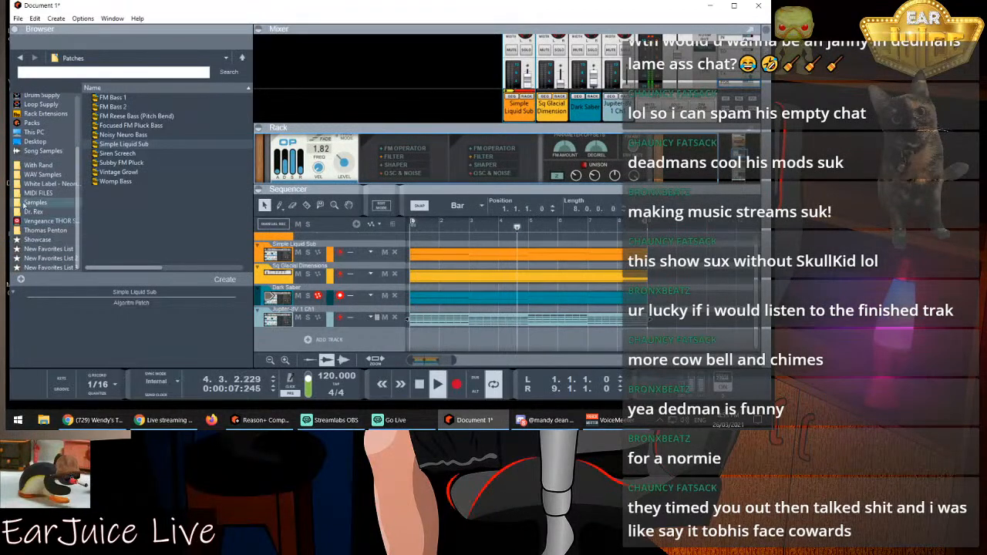
{"action": "left_click", "coordinate": [37, 186]}
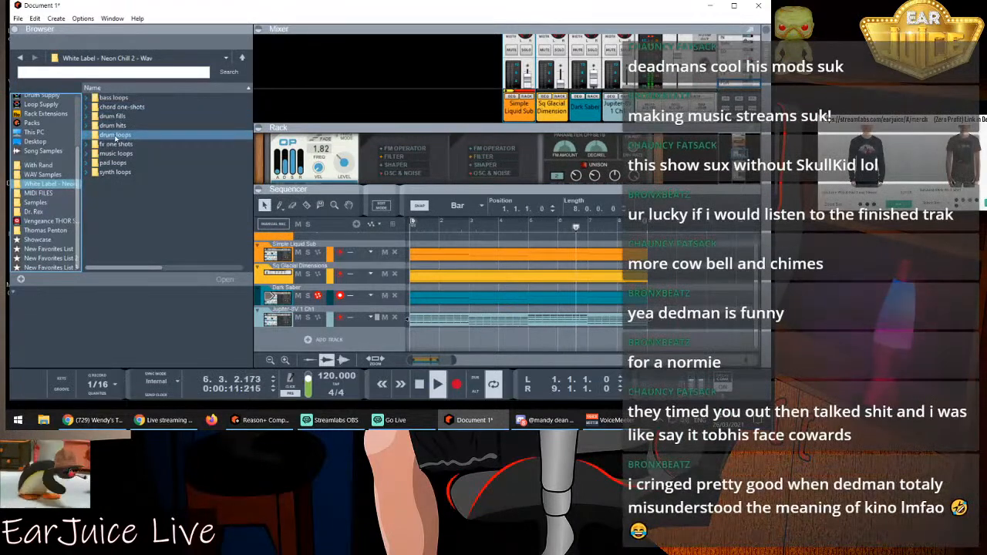
{"action": "double_click", "coordinate": [115, 136]}
{"action": "double_click", "coordinate": [126, 107]}
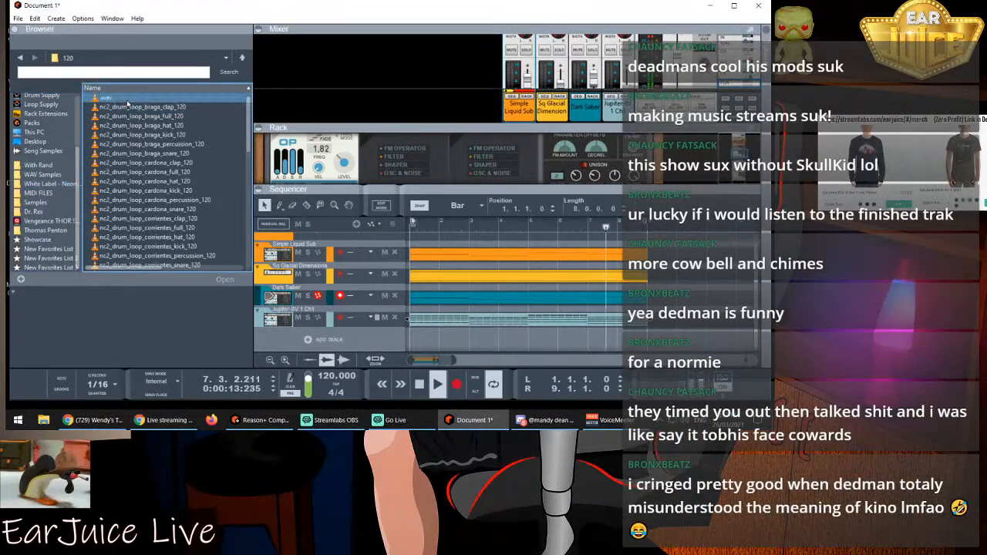
Audition the full-mix drum loops braga, cardona, corrientes and fuga in the 120 folder against the playing track
{"action": "left_click", "coordinate": [126, 106]}
{"action": "left_click", "coordinate": [131, 115]}
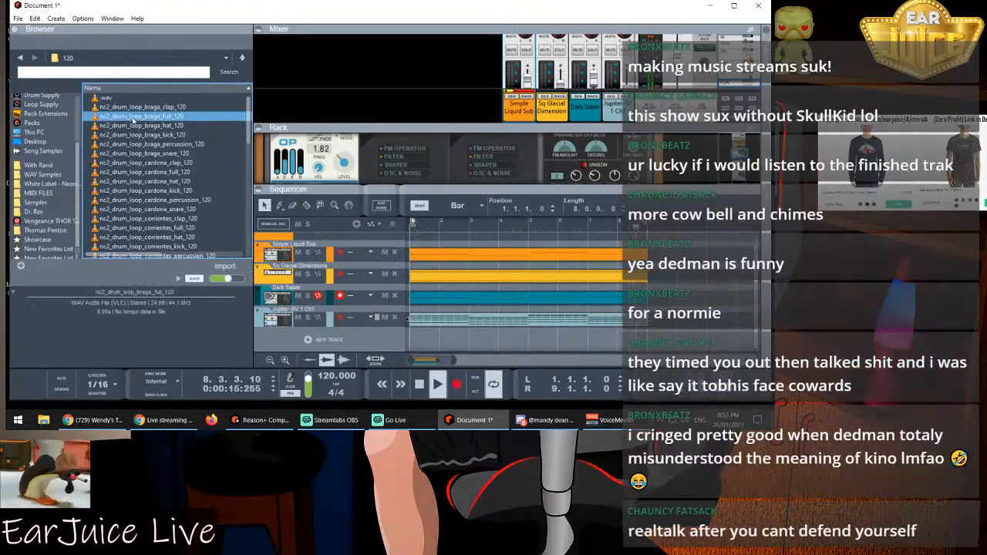
{"action": "left_click", "coordinate": [144, 164]}
{"action": "left_click", "coordinate": [145, 172]}
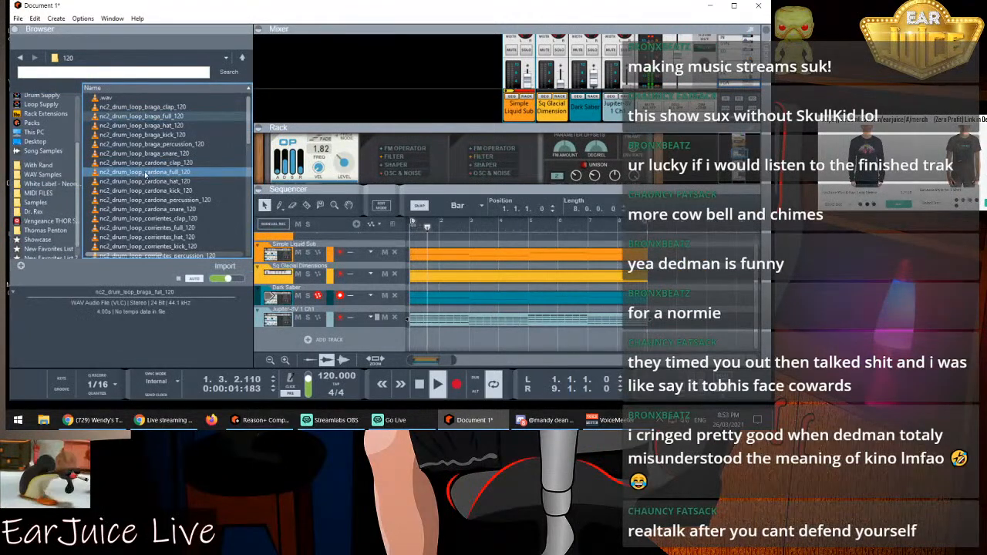
{"action": "left_click", "coordinate": [145, 173]}
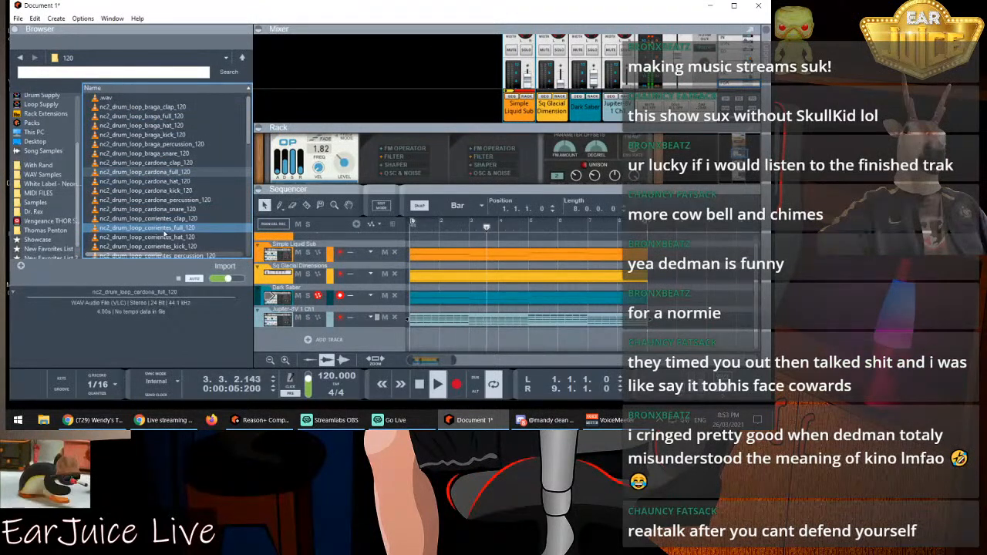
{"action": "left_click", "coordinate": [146, 228]}
{"action": "scroll", "coordinate": [149, 222], "scroll_direction": "down", "scroll_amount": 3}
{"action": "left_click", "coordinate": [143, 200]}
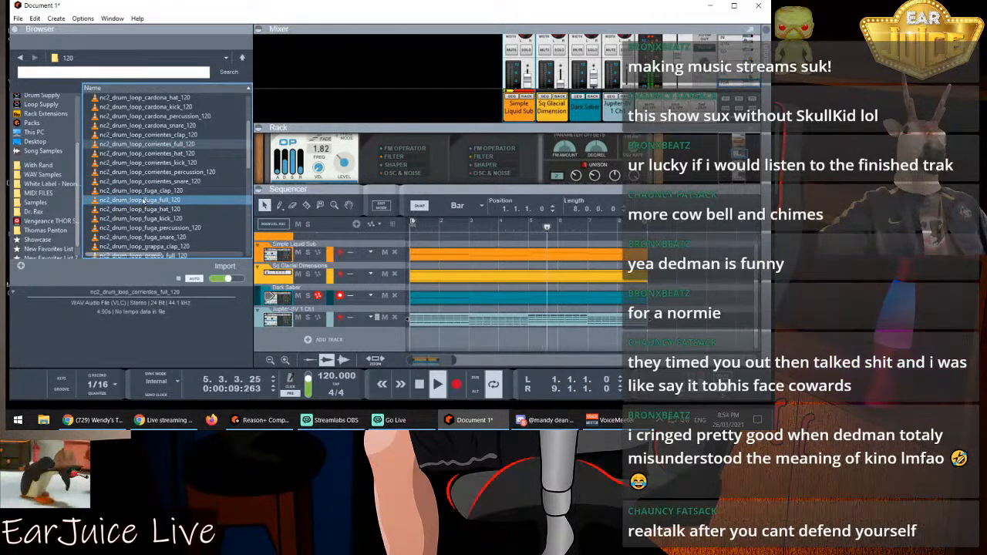
{"action": "scroll", "coordinate": [144, 199], "scroll_direction": "down", "scroll_amount": 2}
{"action": "left_click", "coordinate": [147, 200]}
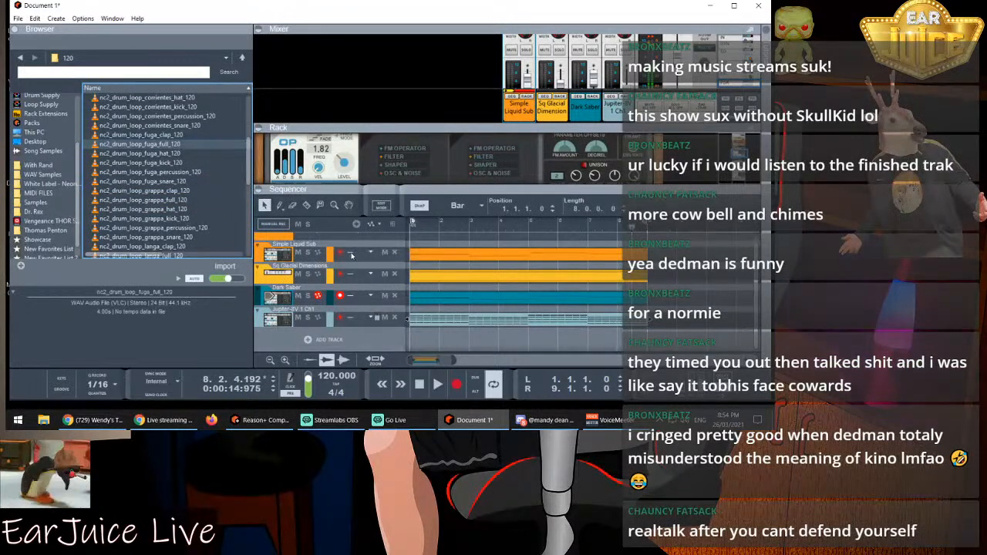
Import nc2_drum_loop_fuga_full_120 at bar 1, turn off monitoring on its new audio track and play it with the mix
{"action": "left_click", "coordinate": [412, 225]}
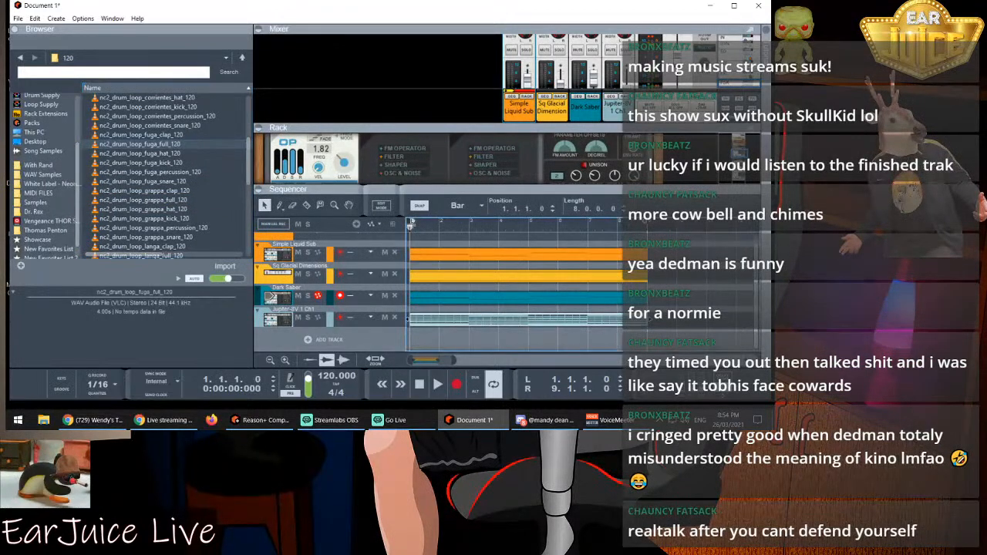
{"action": "left_click", "coordinate": [226, 271]}
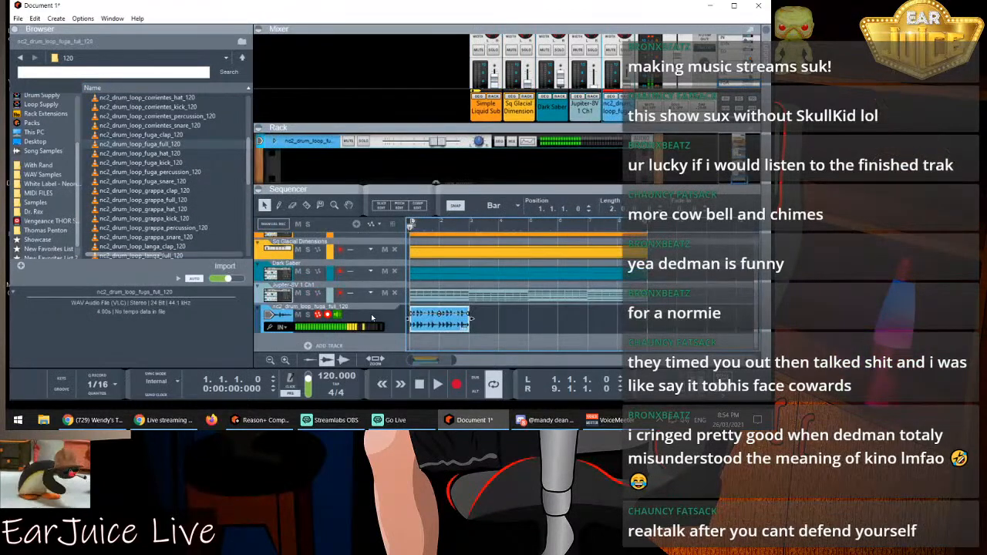
{"action": "left_click", "coordinate": [338, 315]}
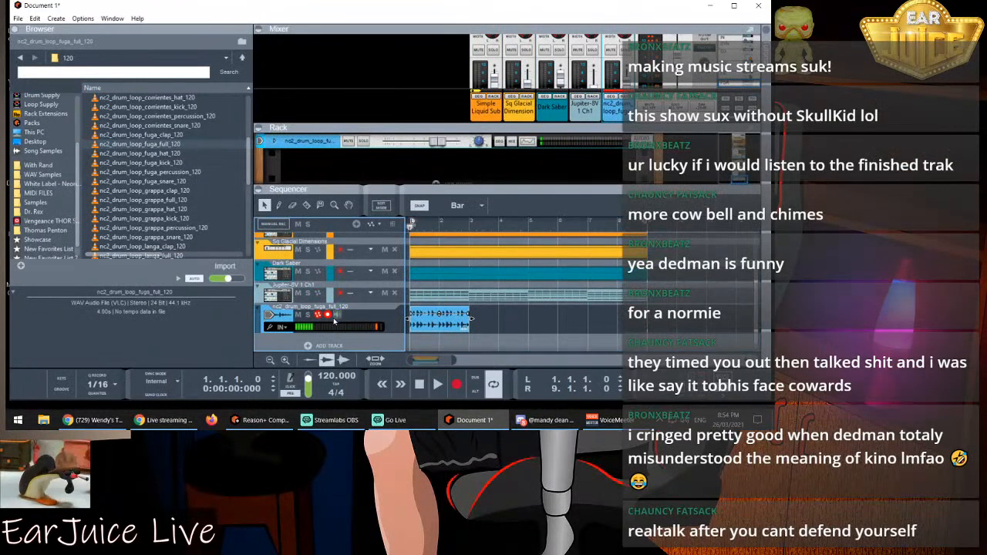
{"action": "key", "text": "space"}
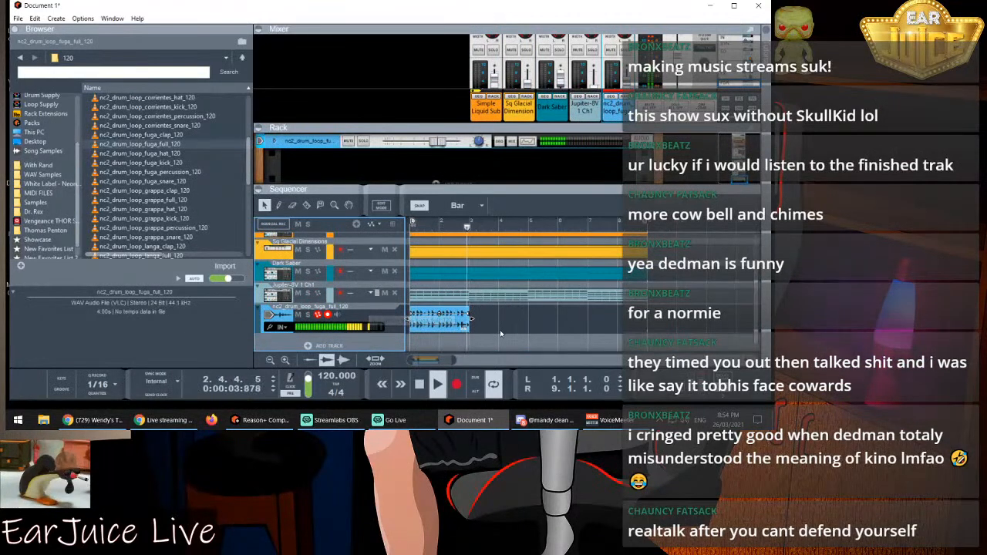
Copy the two-bar drum loop clip and paste it three times to fill bars 1 to 9, and play the result
{"action": "right_click", "coordinate": [453, 325]}
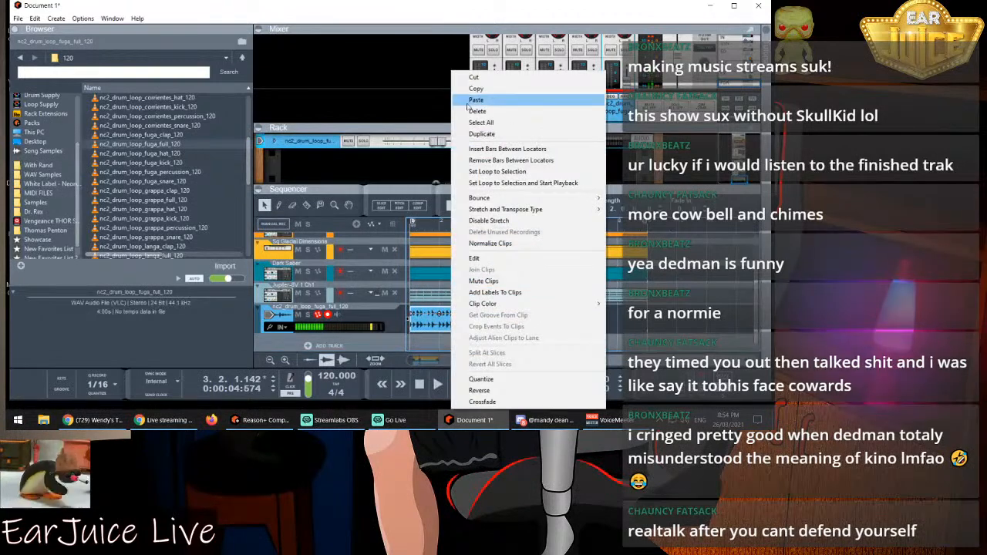
{"action": "left_click", "coordinate": [497, 96]}
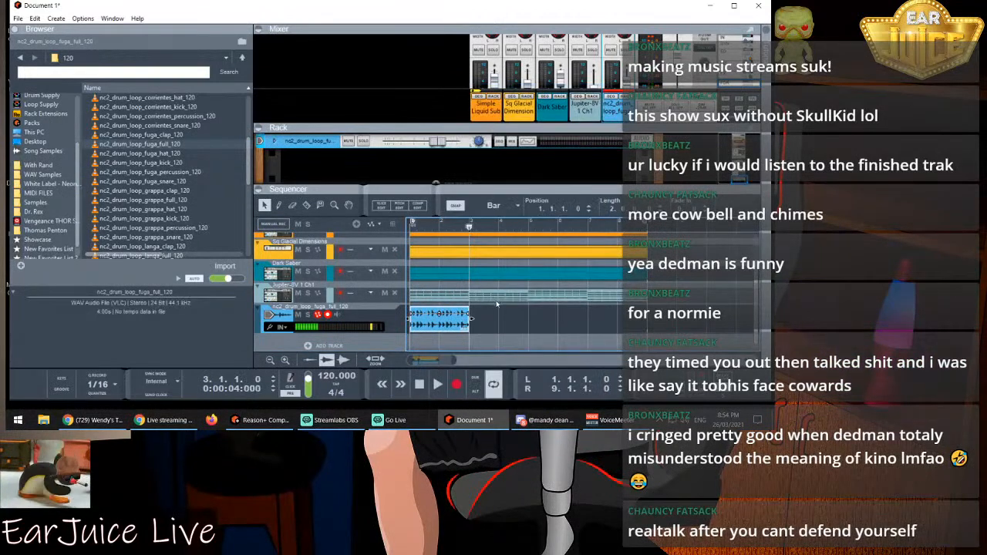
{"action": "right_click", "coordinate": [507, 320]}
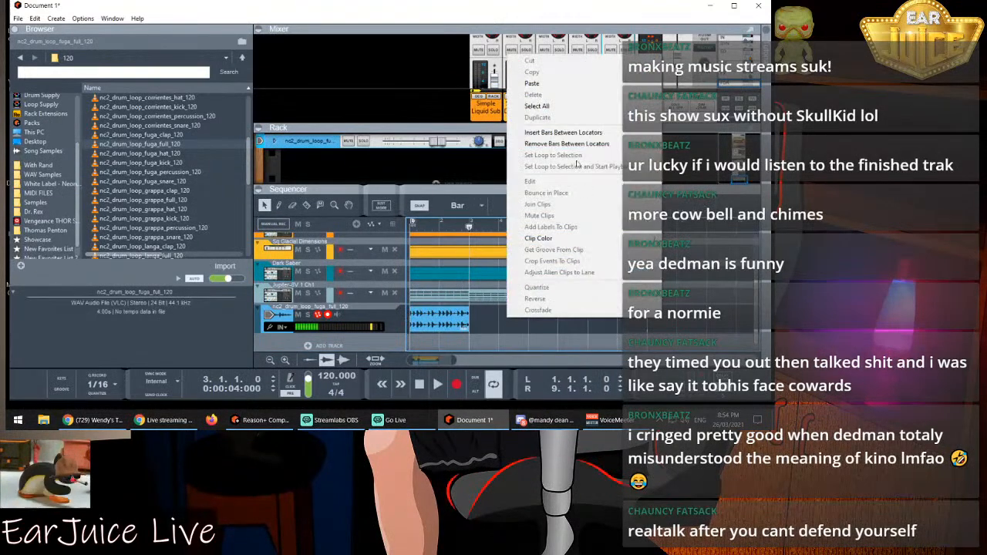
{"action": "left_click", "coordinate": [560, 84]}
{"action": "right_click", "coordinate": [566, 322]}
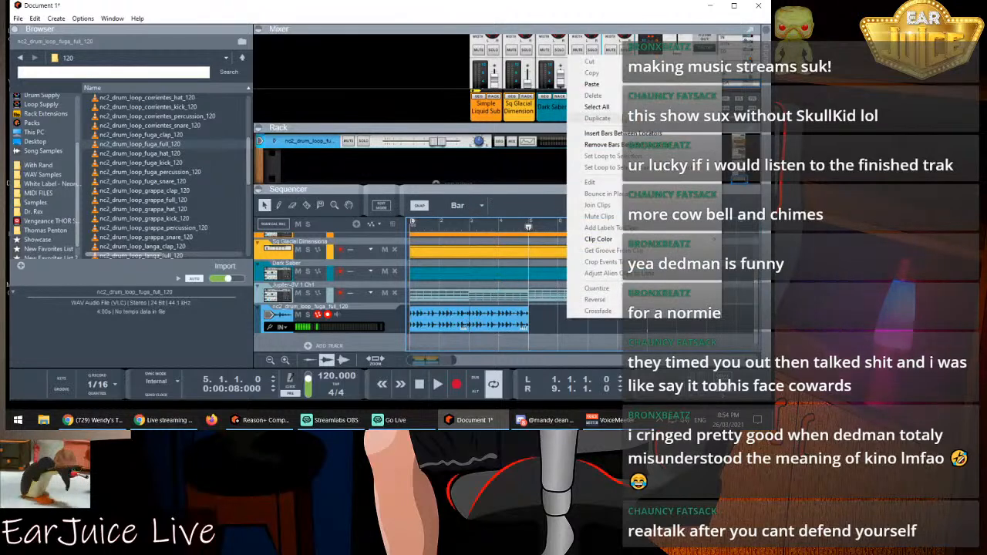
{"action": "left_click", "coordinate": [602, 86]}
{"action": "right_click", "coordinate": [615, 315]}
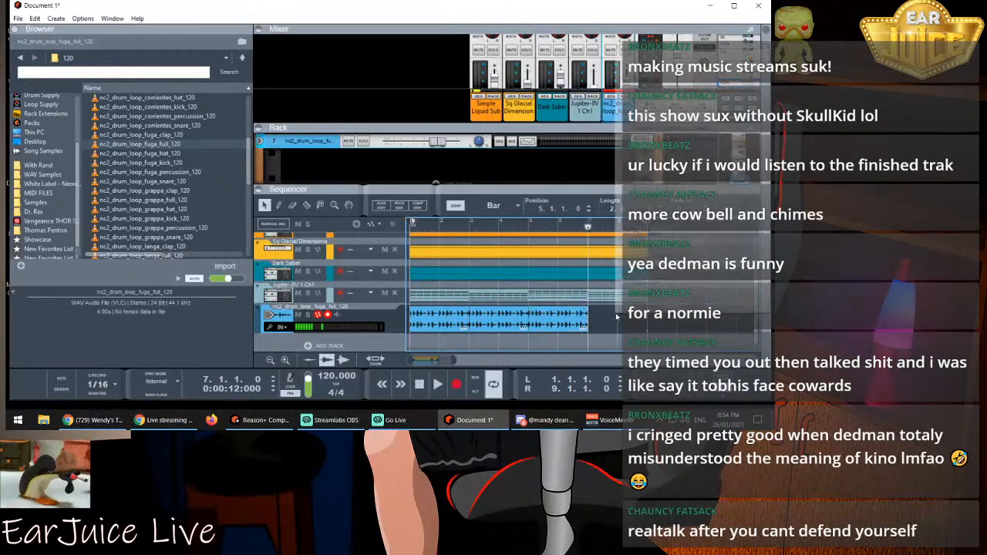
{"action": "left_click", "coordinate": [658, 78]}
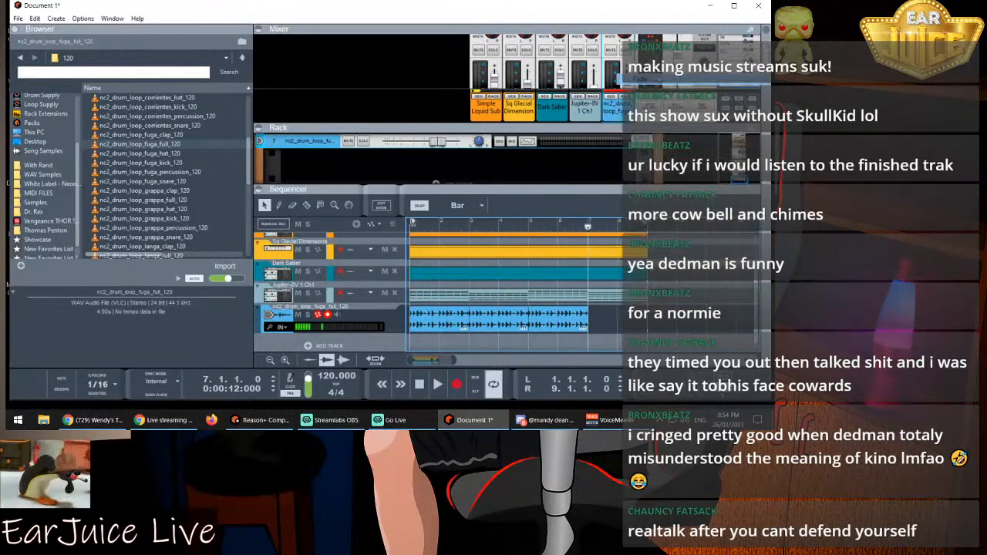
{"action": "left_click", "coordinate": [520, 228]}
{"action": "key", "text": "space"}
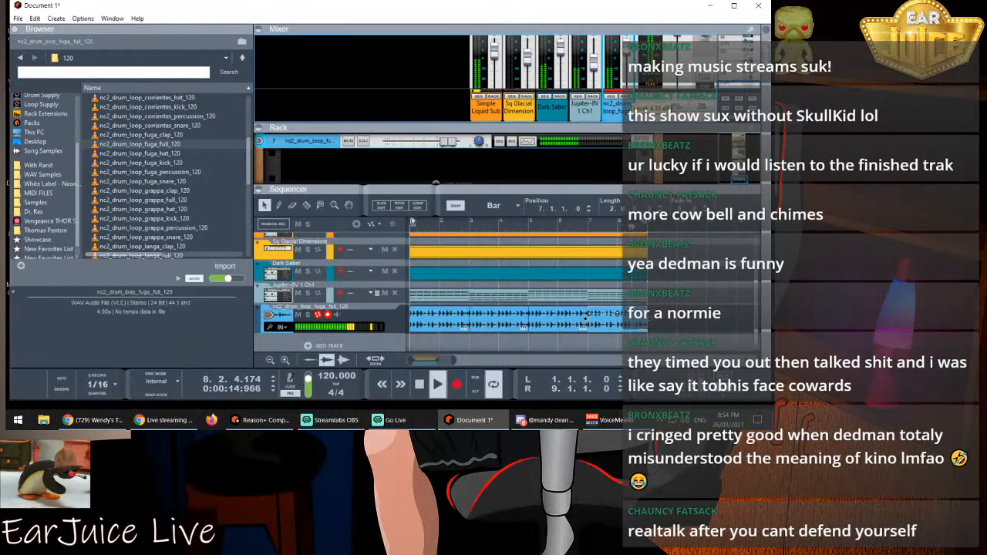
Add a Softube FET Compressor to the drum loop channel, load its Bass Smooth patch and check the input control during playback
{"action": "right_click", "coordinate": [309, 144]}
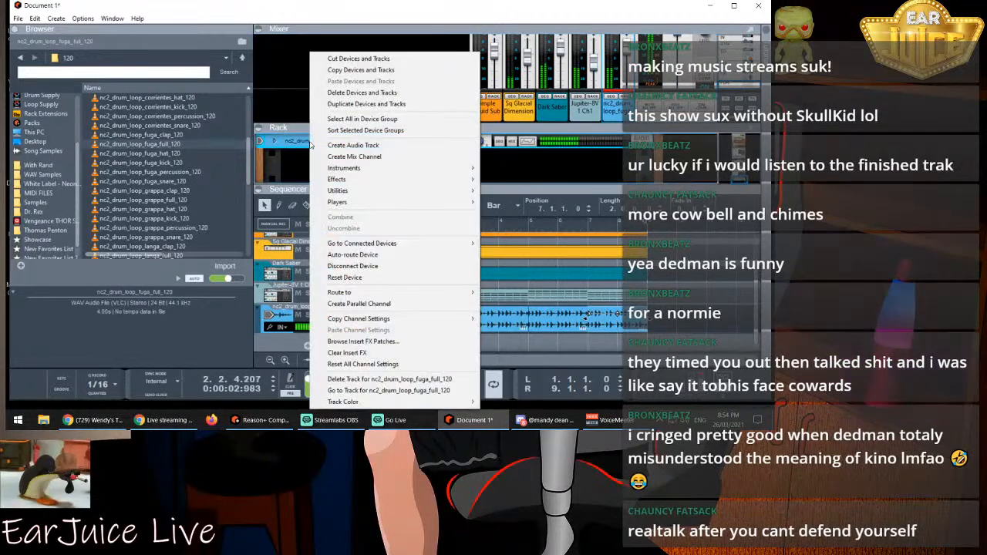
{"action": "mouse_move", "coordinate": [365, 190]}
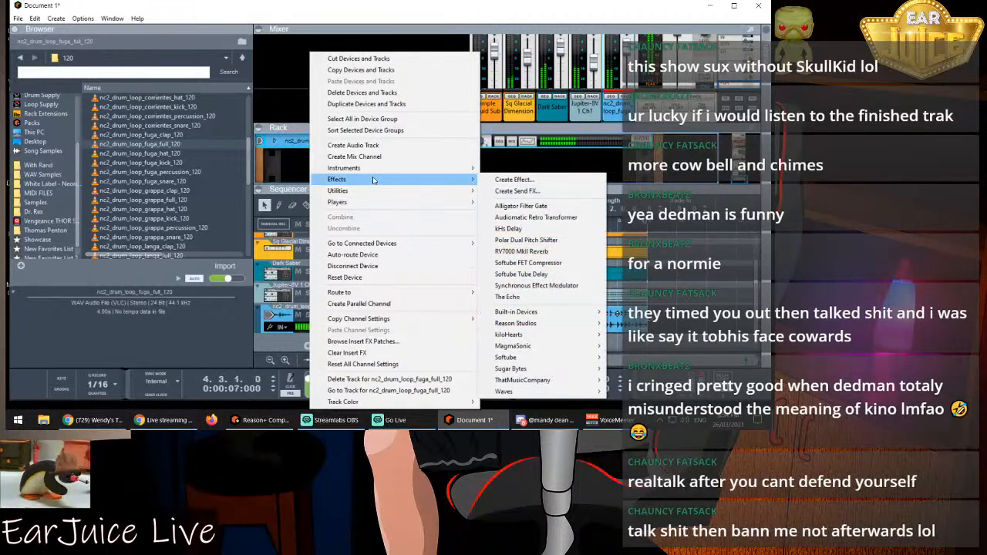
{"action": "left_click", "coordinate": [528, 263]}
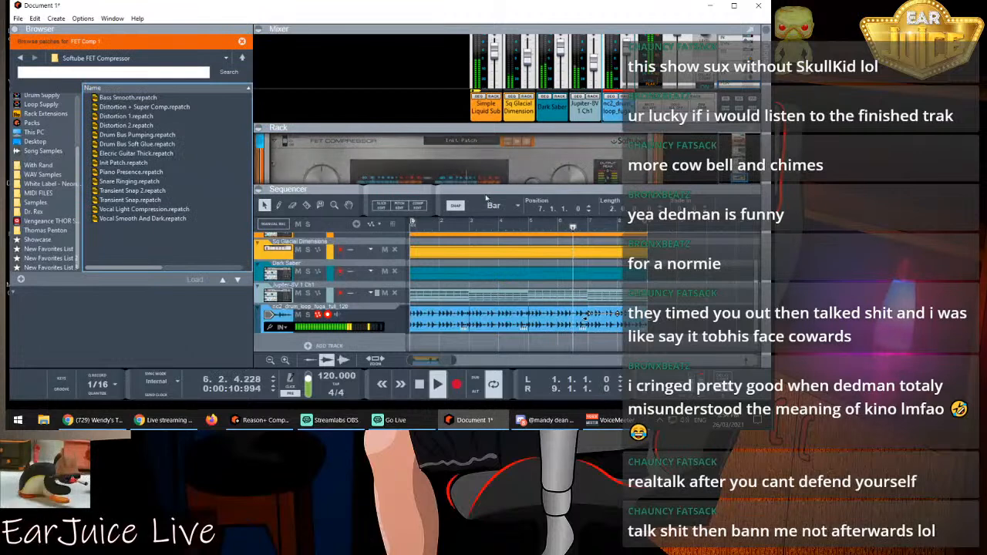
{"action": "left_click", "coordinate": [508, 143]}
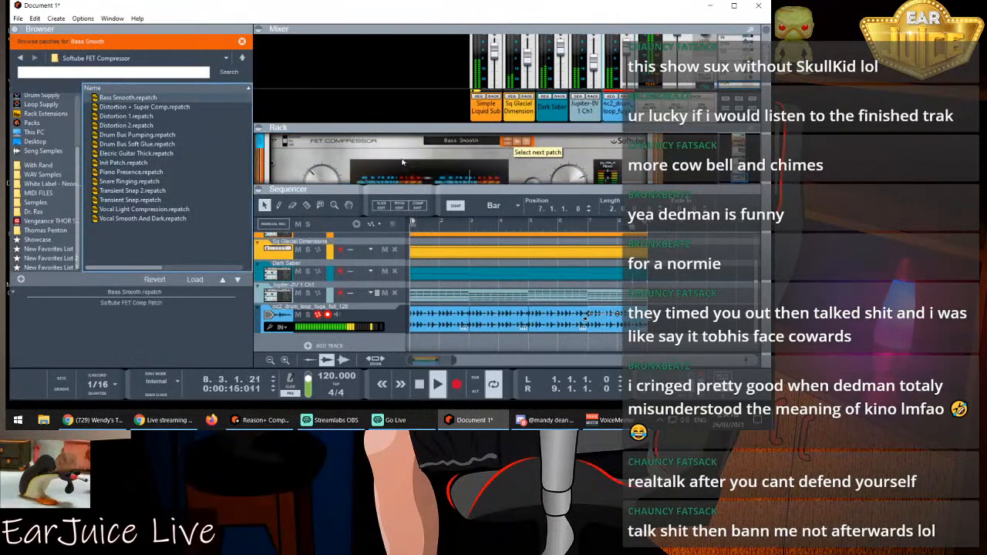
{"action": "scroll", "coordinate": [328, 170], "scroll_direction": "down", "scroll_amount": 3}
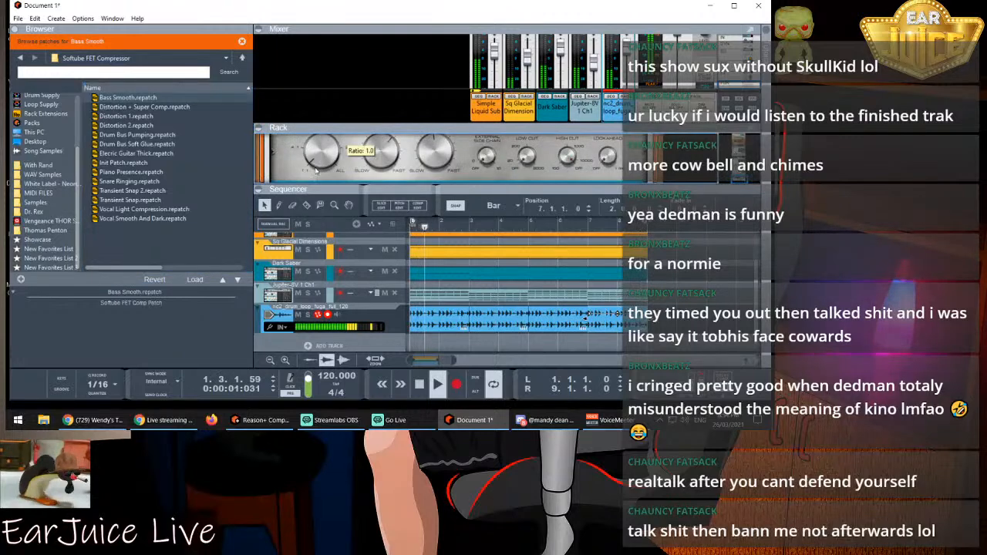
{"action": "scroll", "coordinate": [324, 166], "scroll_direction": "down", "scroll_amount": 3}
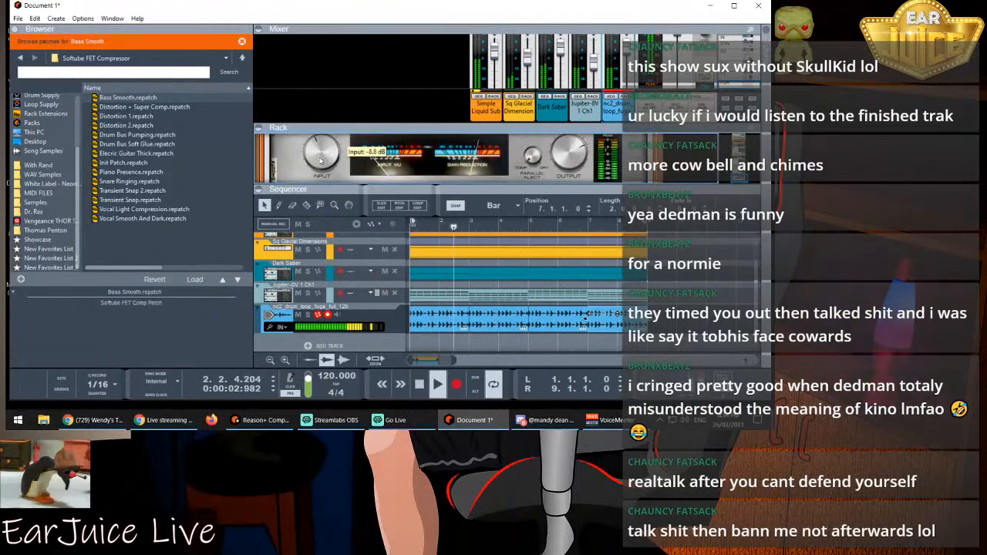
{"action": "left_click_drag", "start_coordinate": [321, 159], "coordinate": [321, 162]}
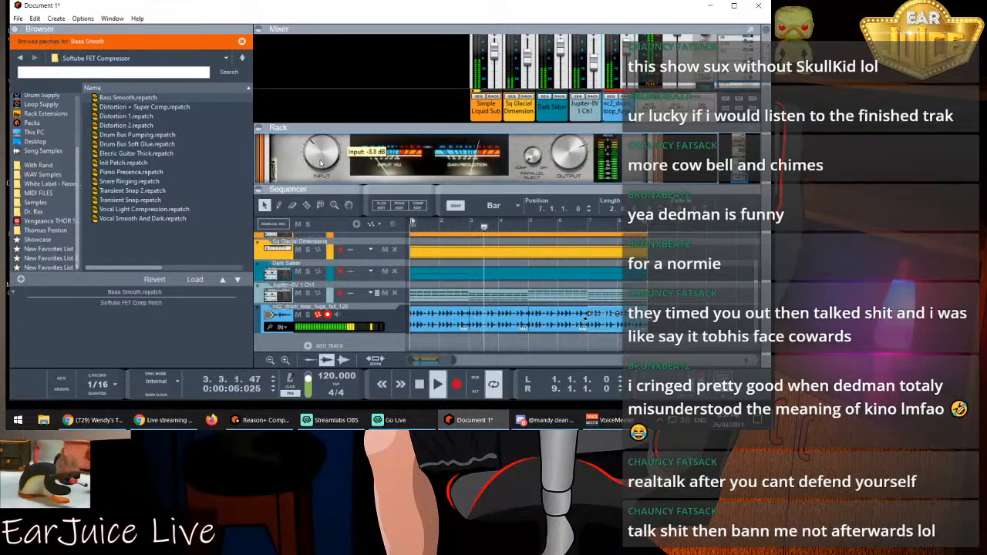
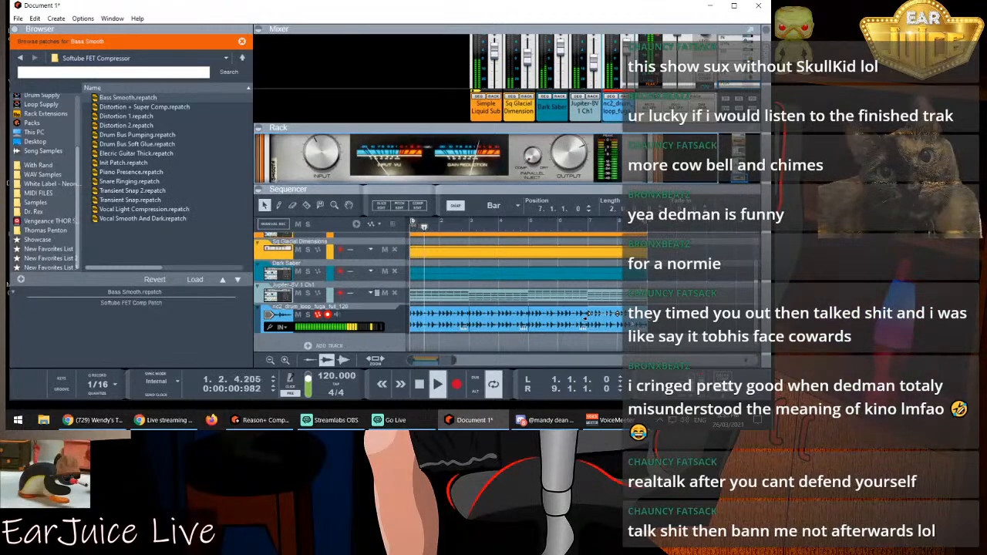
{"action": "key", "text": "space"}
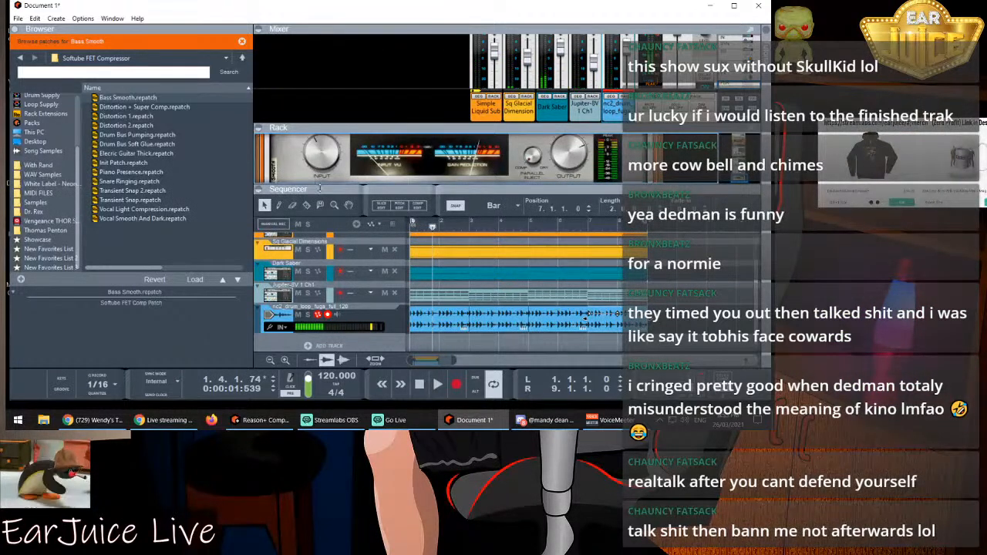
Set the sequencer snap to 1/16 and split the last drum loop clip at position 8.3.3
{"action": "left_click", "coordinate": [494, 205]}
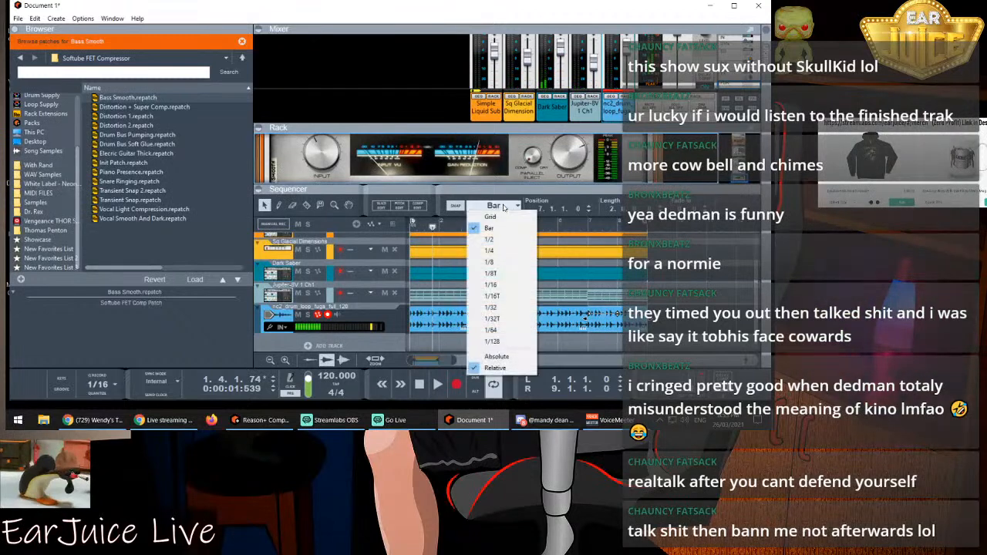
{"action": "left_click", "coordinate": [494, 284]}
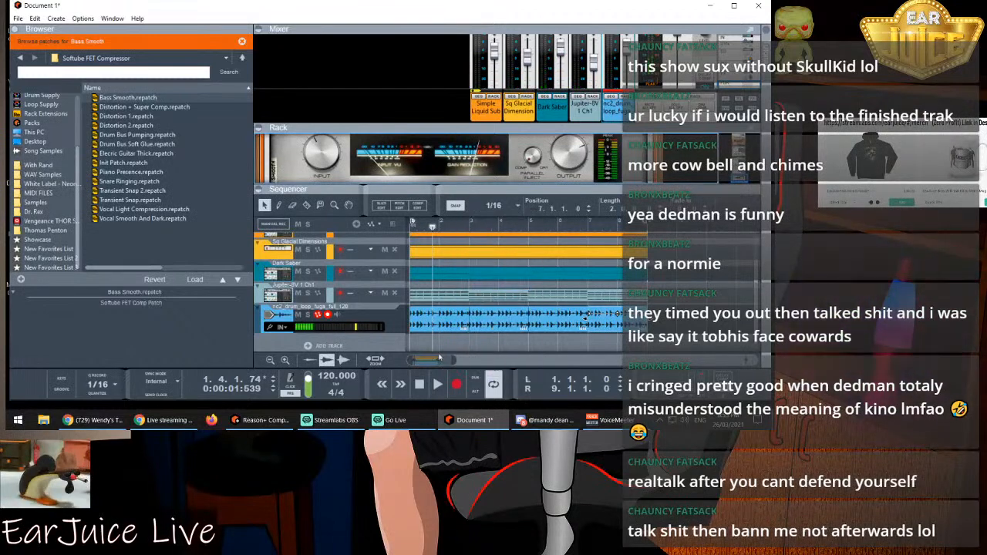
{"action": "scroll", "coordinate": [710, 313], "scroll_direction": "up", "scroll_amount": 5}
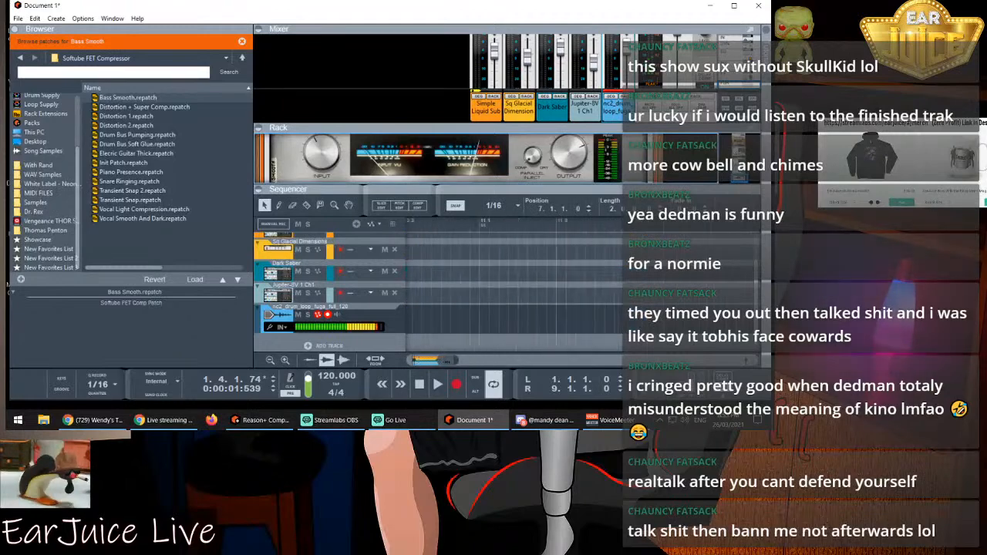
{"action": "left_click_drag", "start_coordinate": [450, 362], "coordinate": [443, 363]}
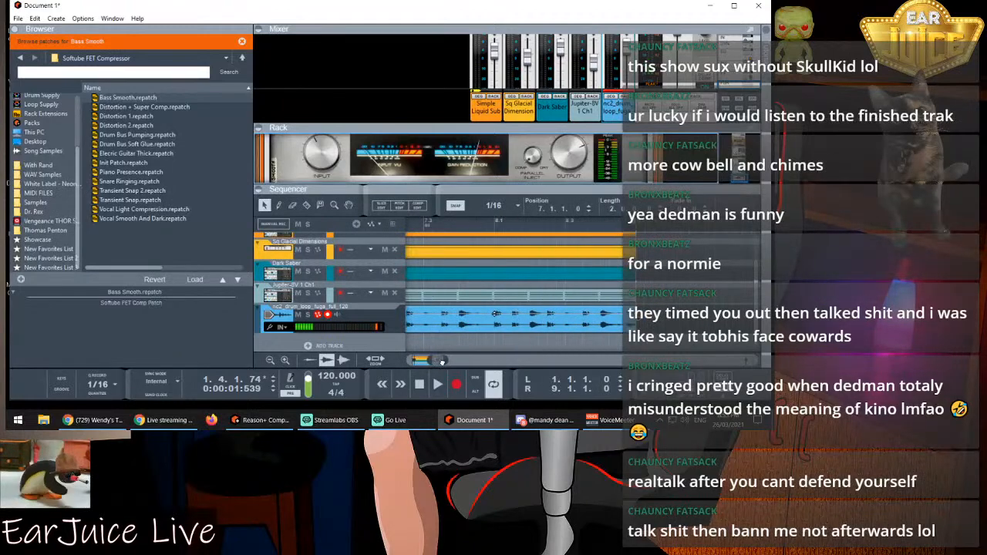
{"action": "left_click", "coordinate": [582, 229]}
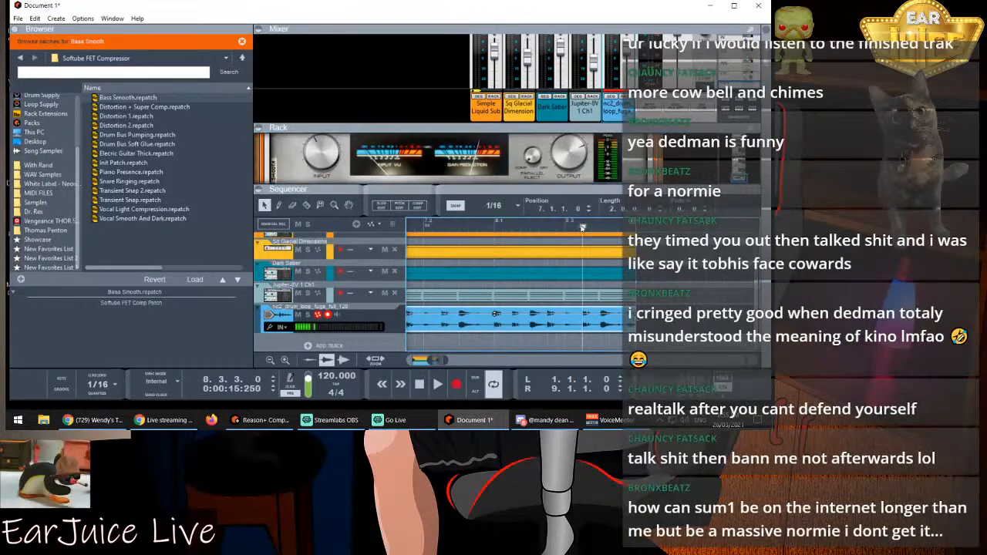
{"action": "key", "text": "space"}
{"action": "key", "text": "space"}
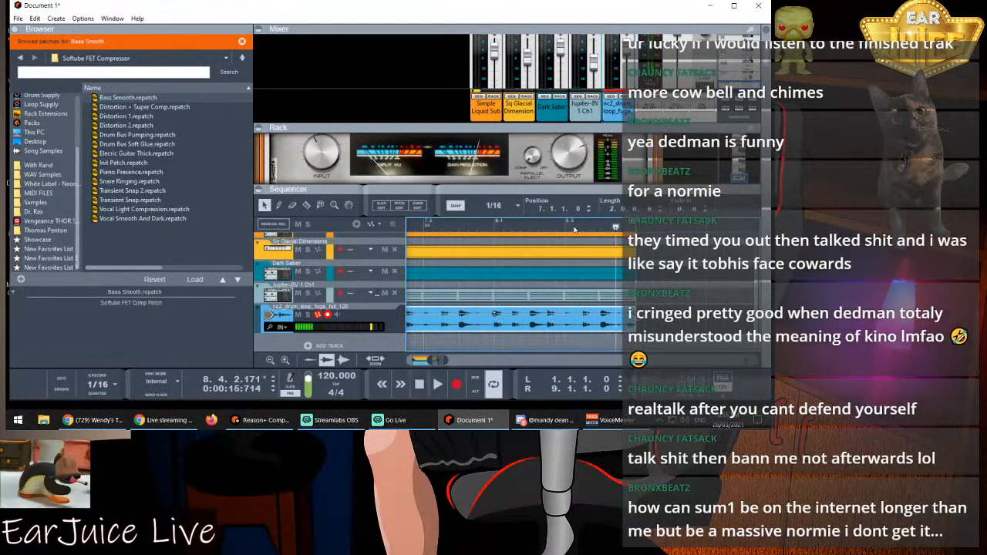
{"action": "left_click", "coordinate": [581, 225]}
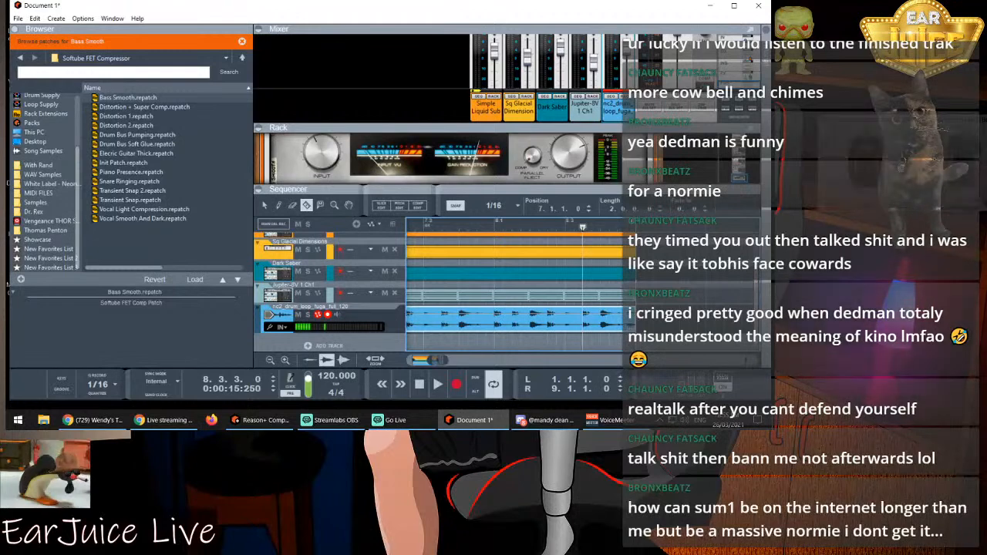
{"action": "left_click", "coordinate": [585, 316]}
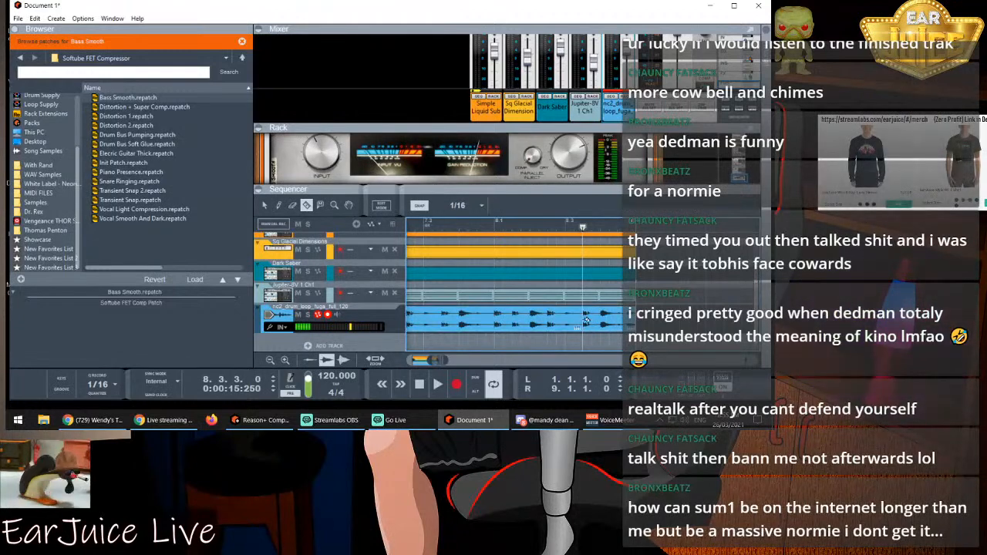
Reverse the end piece of the drum loop clip at 8.3.3 and play the result with the mix from bar 8
{"action": "left_click", "coordinate": [264, 206]}
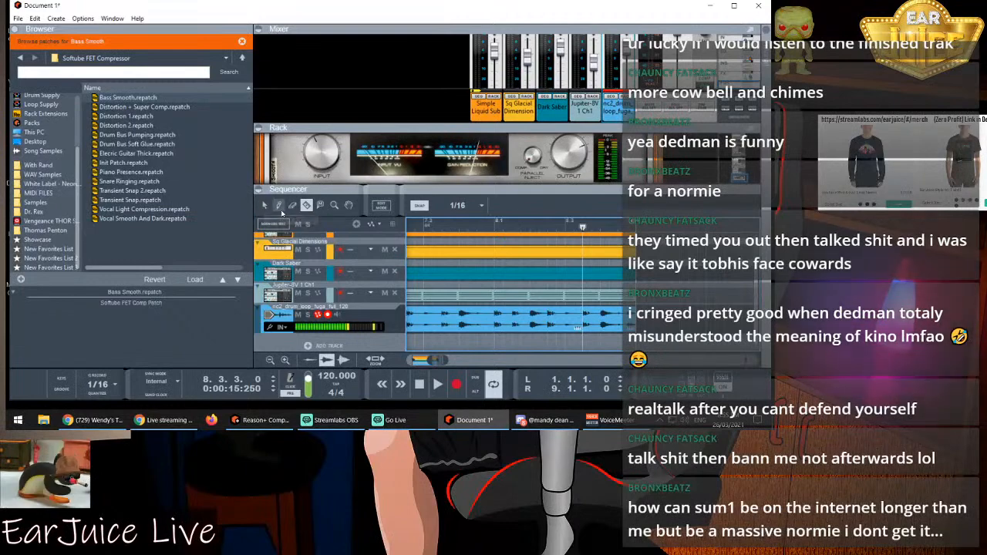
{"action": "right_click", "coordinate": [620, 322]}
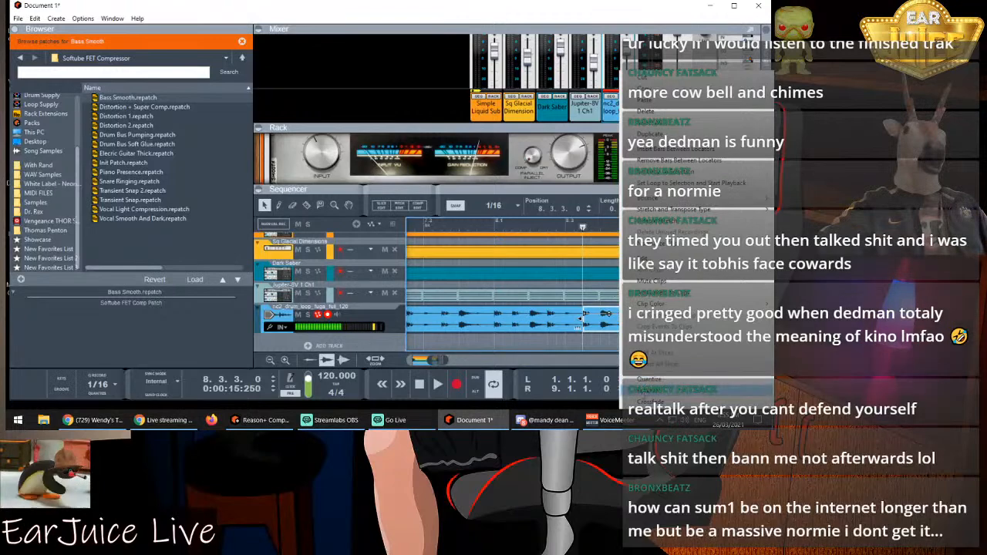
{"action": "left_click", "coordinate": [643, 394]}
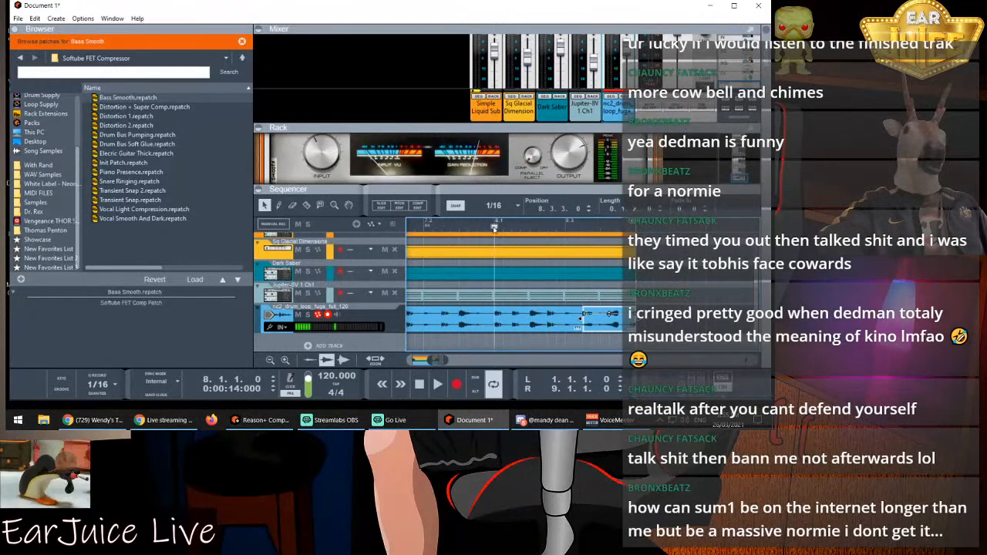
{"action": "key", "text": "space"}
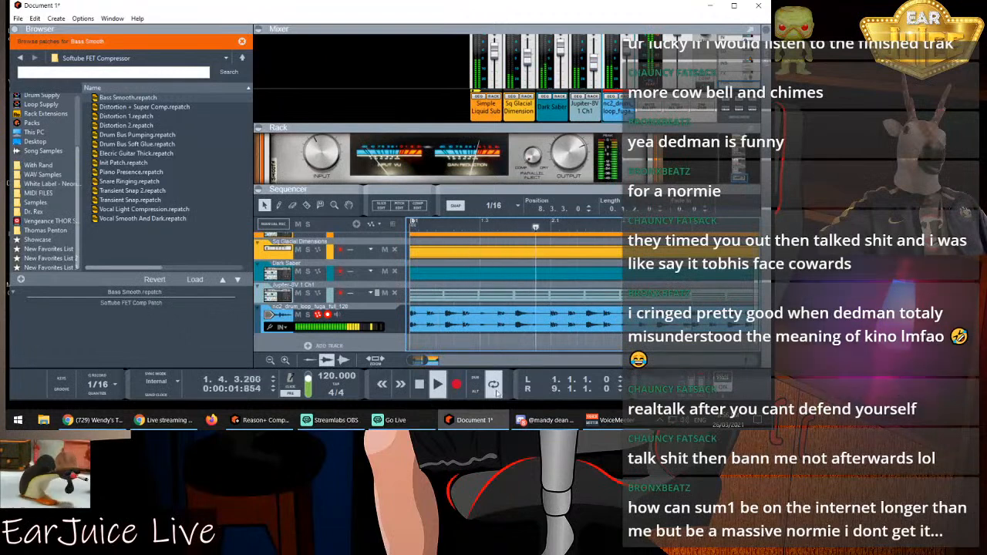
{"action": "scroll", "coordinate": [547, 318], "scroll_direction": "down", "scroll_amount": 10}
{"action": "scroll", "coordinate": [547, 319], "scroll_direction": "up", "scroll_amount": 2}
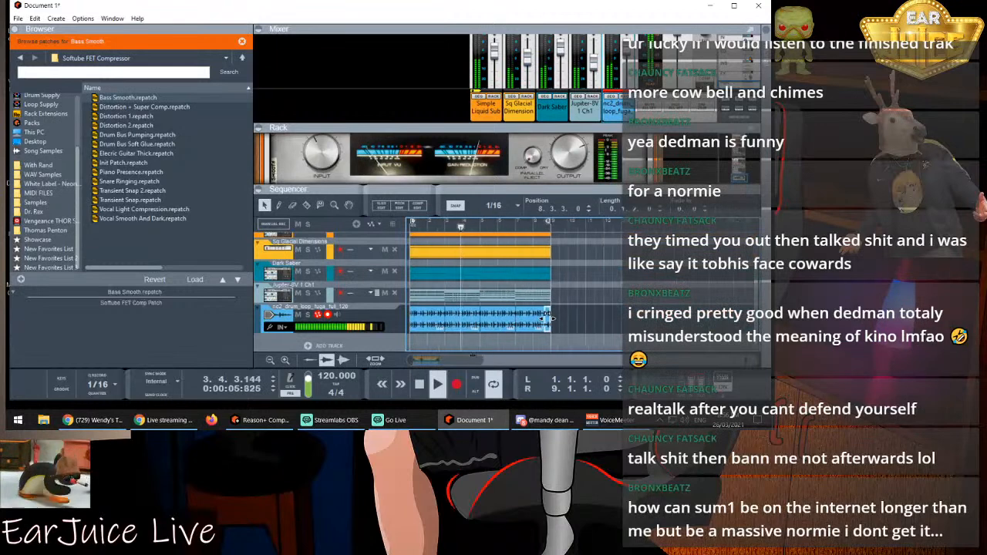
{"action": "scroll", "coordinate": [546, 318], "scroll_direction": "up", "scroll_amount": 5}
{"action": "left_click_drag", "start_coordinate": [425, 357], "coordinate": [434, 359]}
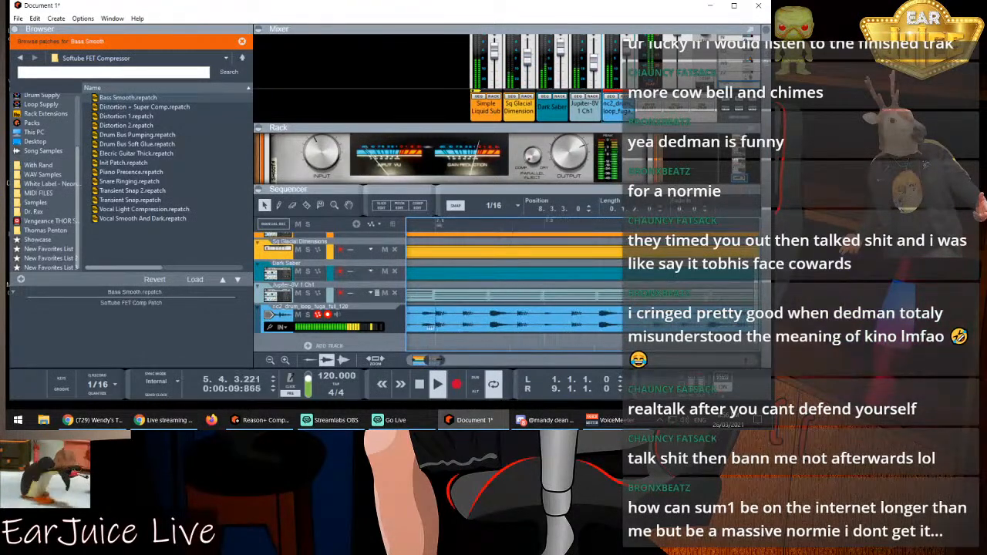
{"action": "left_click_drag", "start_coordinate": [439, 360], "coordinate": [469, 357]}
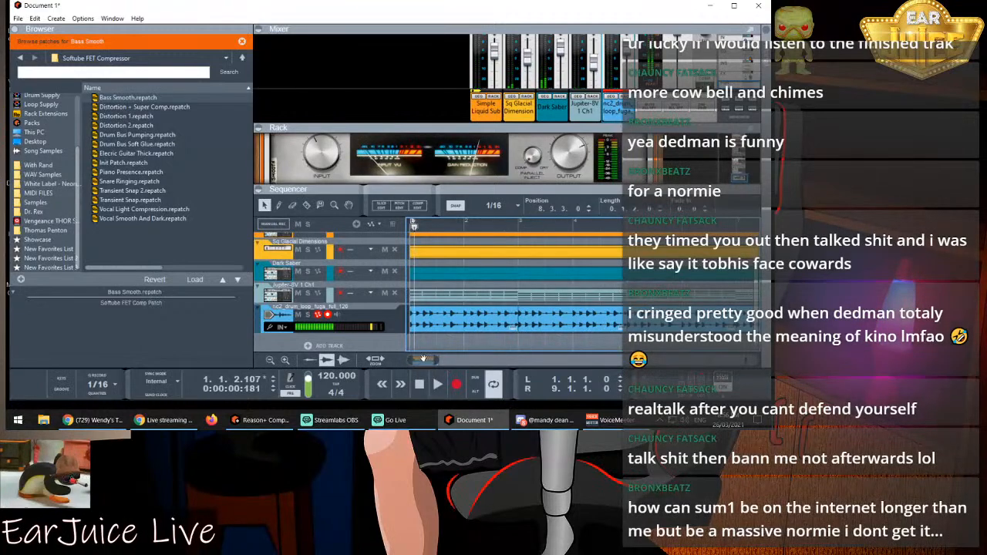
{"action": "mouse_move", "coordinate": [437, 360]}
{"action": "left_mouse_down"}
{"action": "mouse_move", "coordinate": [425, 361]}
{"action": "mouse_move", "coordinate": [440, 361]}
{"action": "left_mouse_up"}
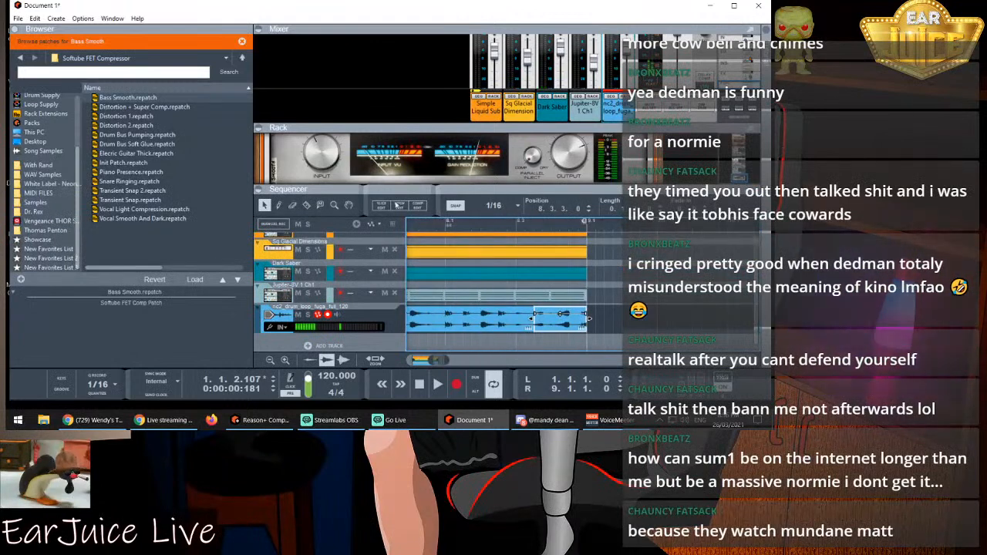
Split the reversed drum loop piece at 8.4.1 and 8.4.3, and delete the last slice
{"action": "key", "text": "r"}
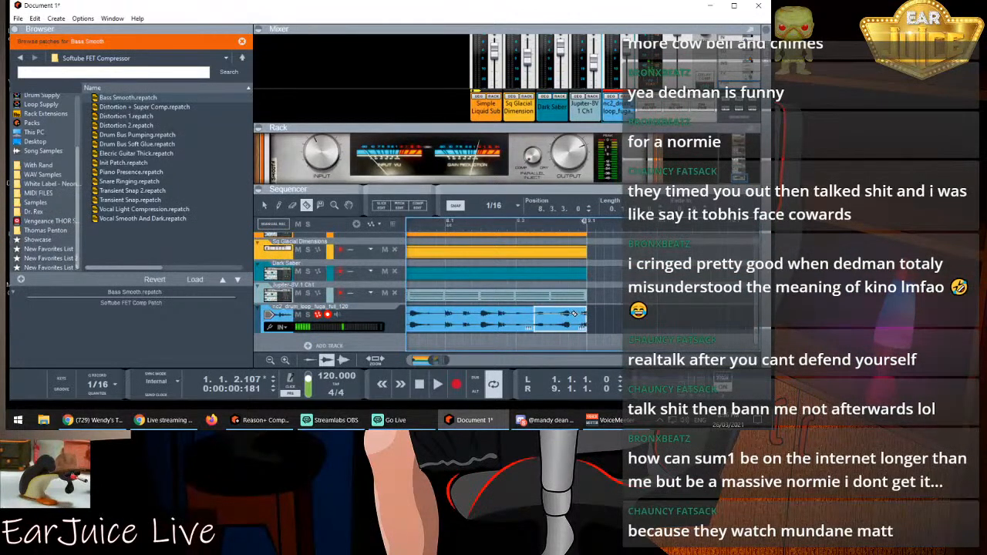
{"action": "left_click", "coordinate": [553, 315]}
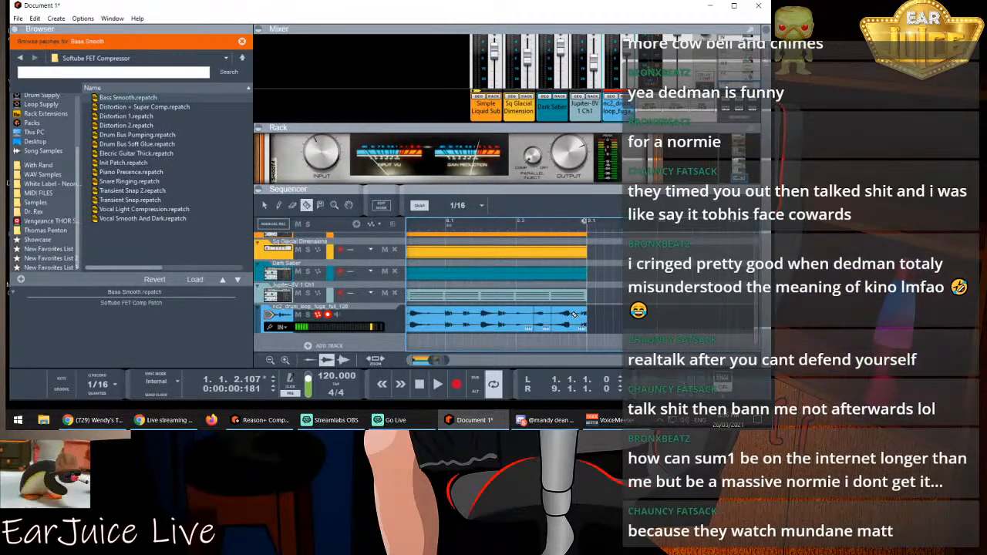
{"action": "key", "text": "q"}
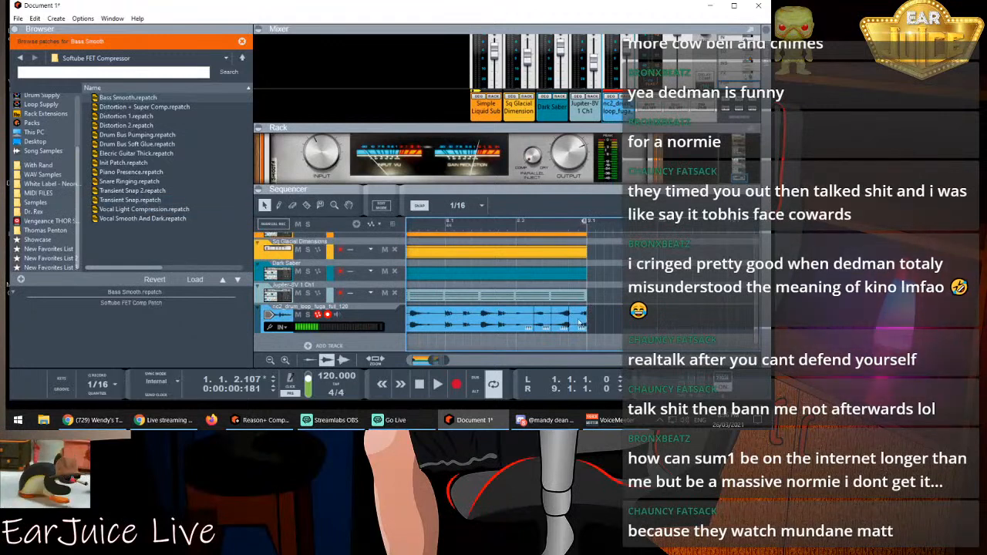
{"action": "left_click", "coordinate": [579, 323]}
{"action": "key", "text": "Delete"}
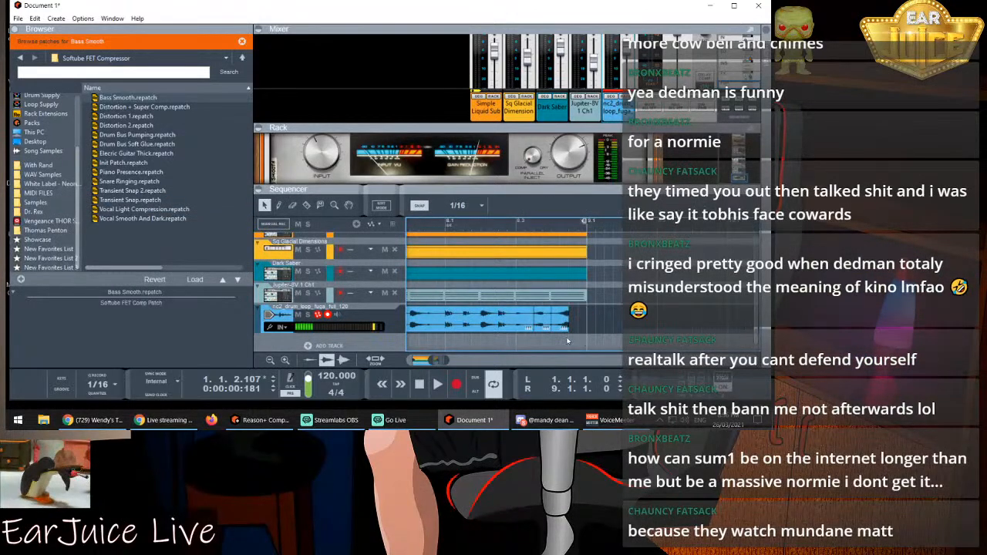
Reverse the drum slice at 8.4.1, and paste a copy of it at 8.4.3
{"action": "right_click", "coordinate": [564, 329]}
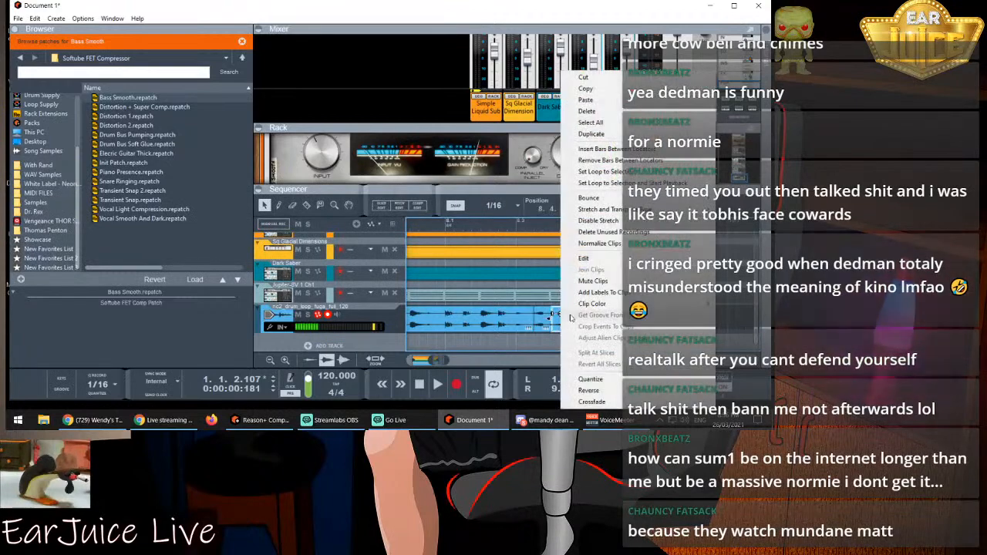
{"action": "left_click", "coordinate": [590, 390]}
{"action": "right_click", "coordinate": [563, 327]}
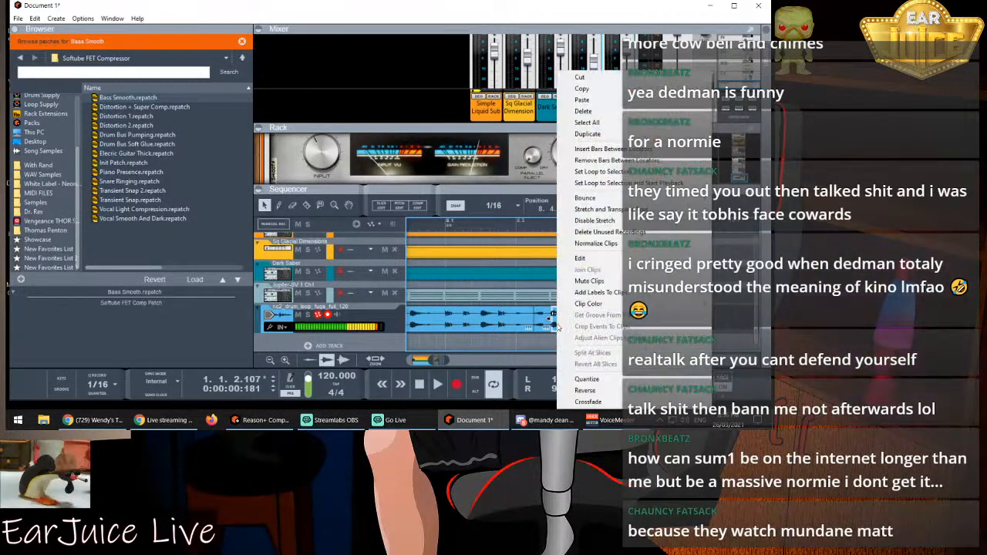
{"action": "left_click", "coordinate": [585, 90]}
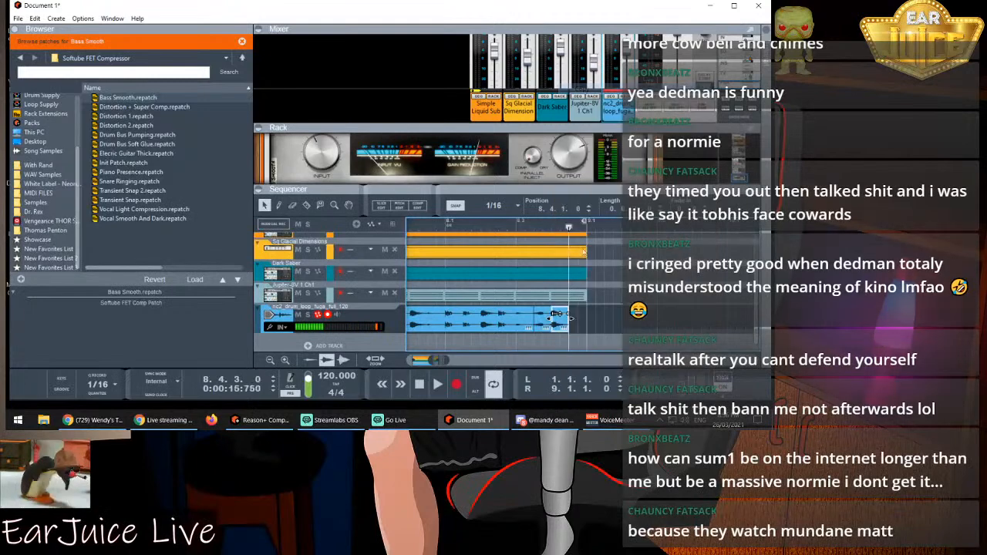
{"action": "right_click", "coordinate": [577, 316]}
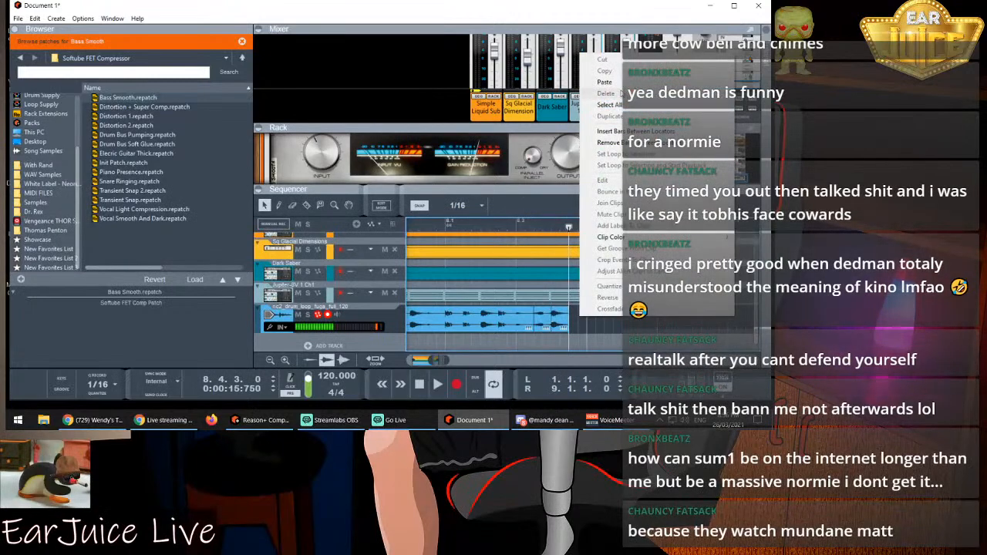
{"action": "left_click", "coordinate": [607, 81]}
Play the edited drum fill with the mix from position 8.3.1
{"action": "left_click", "coordinate": [515, 228]}
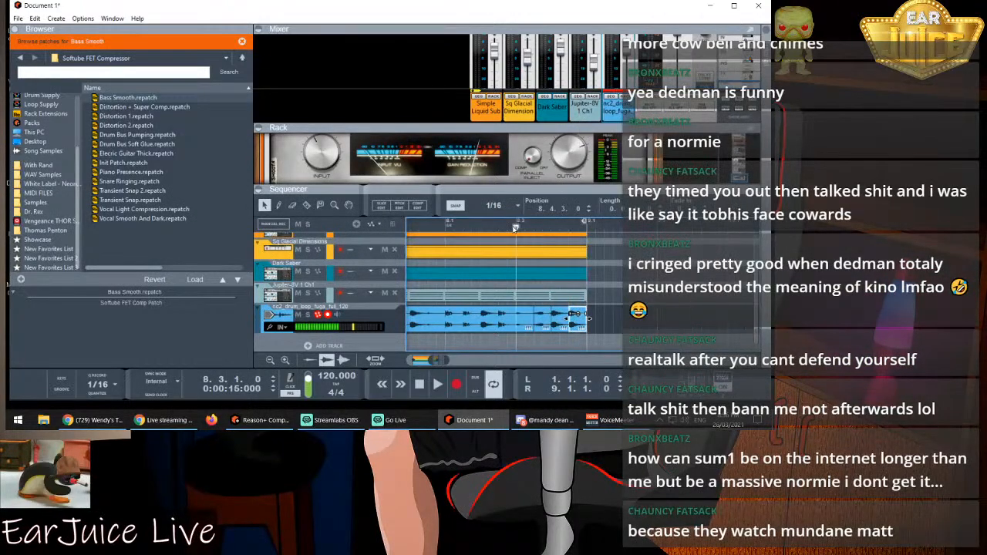
{"action": "key", "text": "space"}
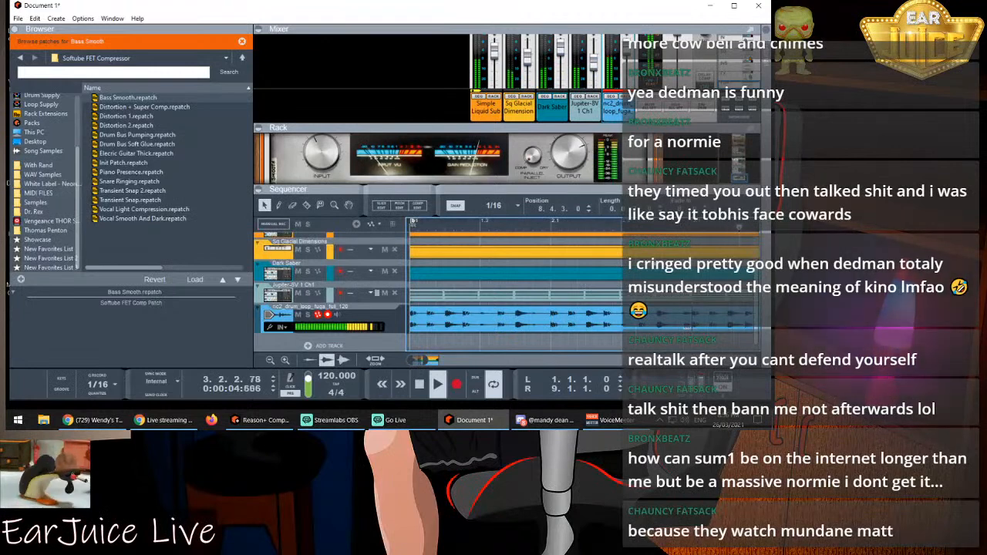
{"action": "key", "text": "space"}
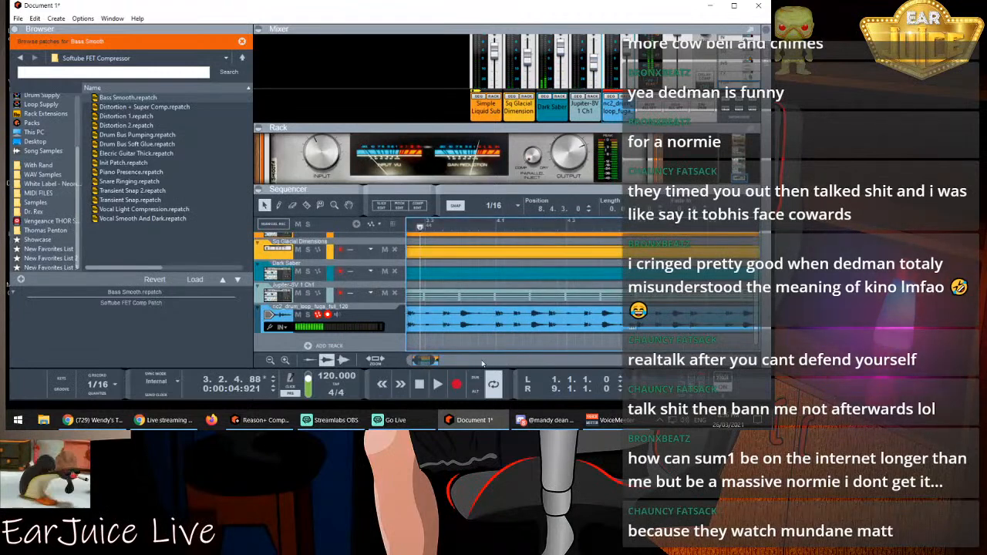
Select all the drum loop clips from bar 7 to bar 9 and copy them
{"action": "left_click_drag", "start_coordinate": [449, 360], "coordinate": [463, 361]}
{"action": "left_click_drag", "start_coordinate": [687, 333], "coordinate": [674, 327]}
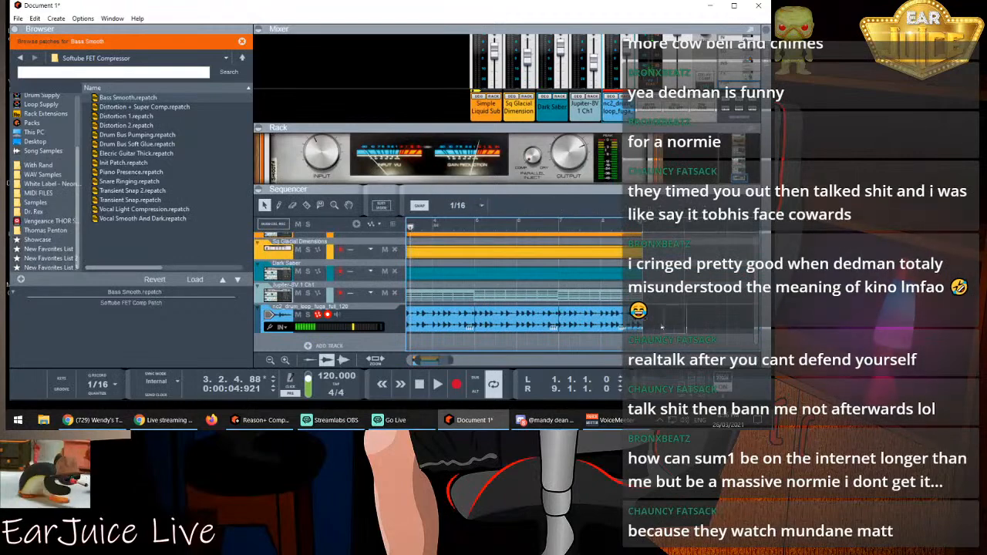
{"action": "left_click_drag", "start_coordinate": [606, 328], "coordinate": [594, 329]}
{"action": "right_click", "coordinate": [582, 330]}
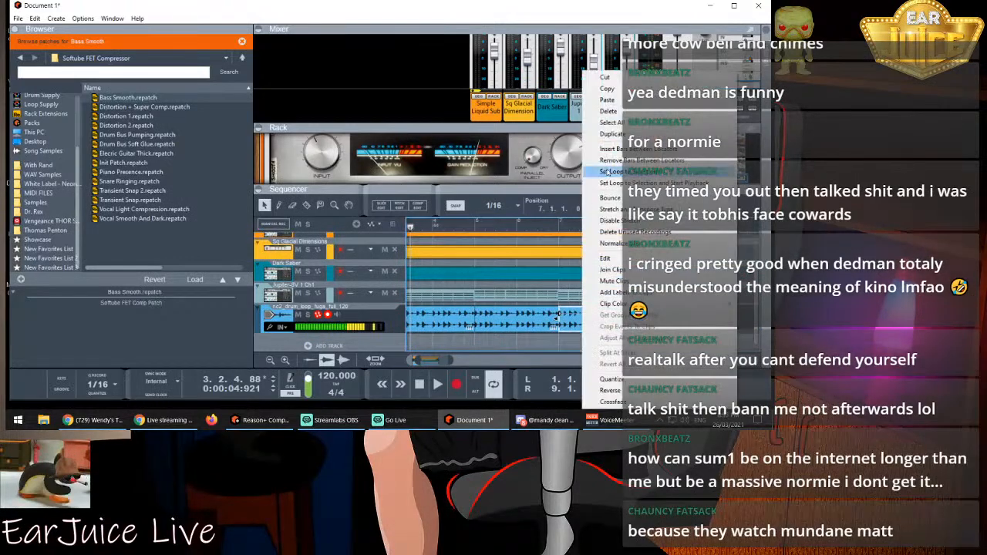
{"action": "left_click", "coordinate": [609, 89]}
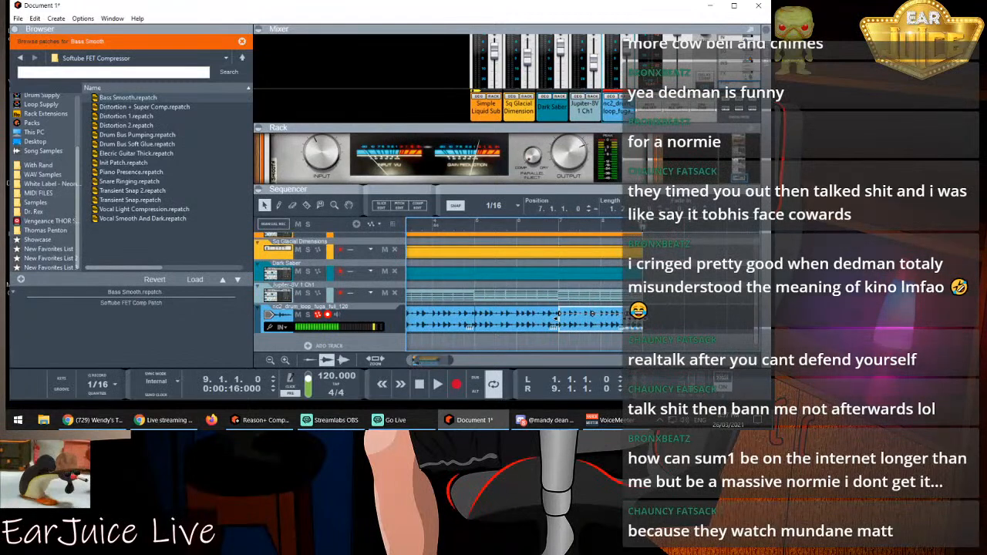
Delete the two-bar drum loop clip that starts at bar 3
{"action": "left_click_drag", "start_coordinate": [417, 360], "coordinate": [410, 360]}
{"action": "left_click", "coordinate": [500, 327]}
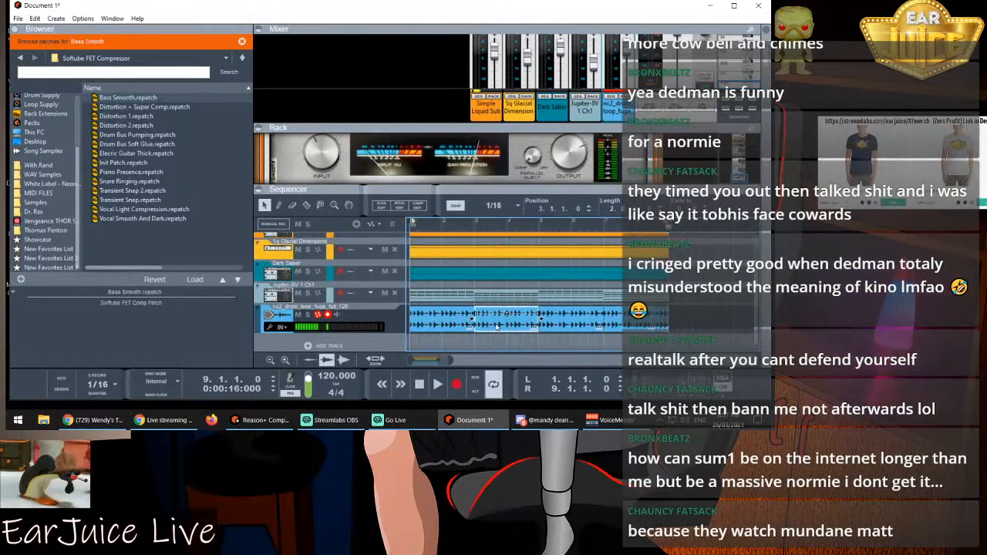
{"action": "key", "text": "Delete"}
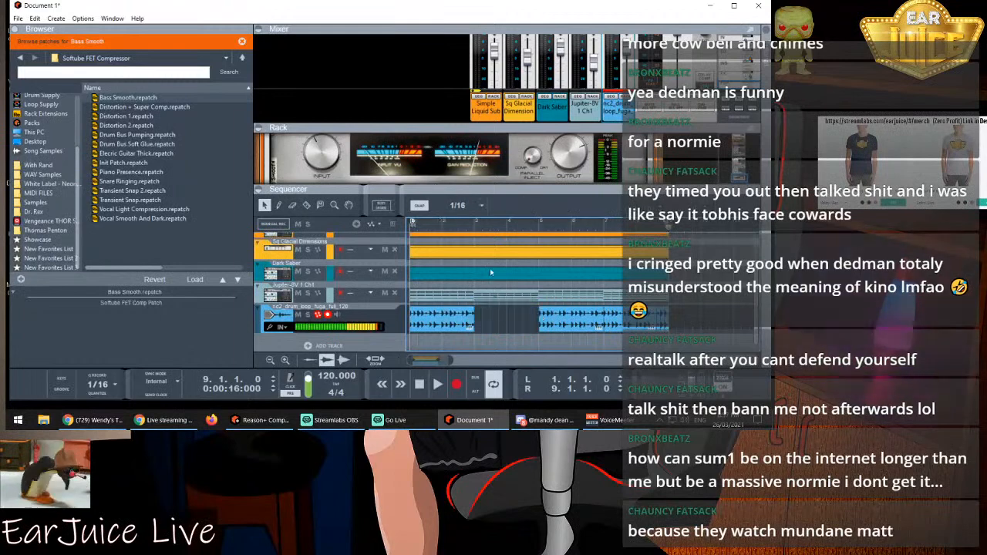
Set the snap to Bar, paste the copied drum clips at bar 3, and play the result with the mix
{"action": "left_click", "coordinate": [478, 224]}
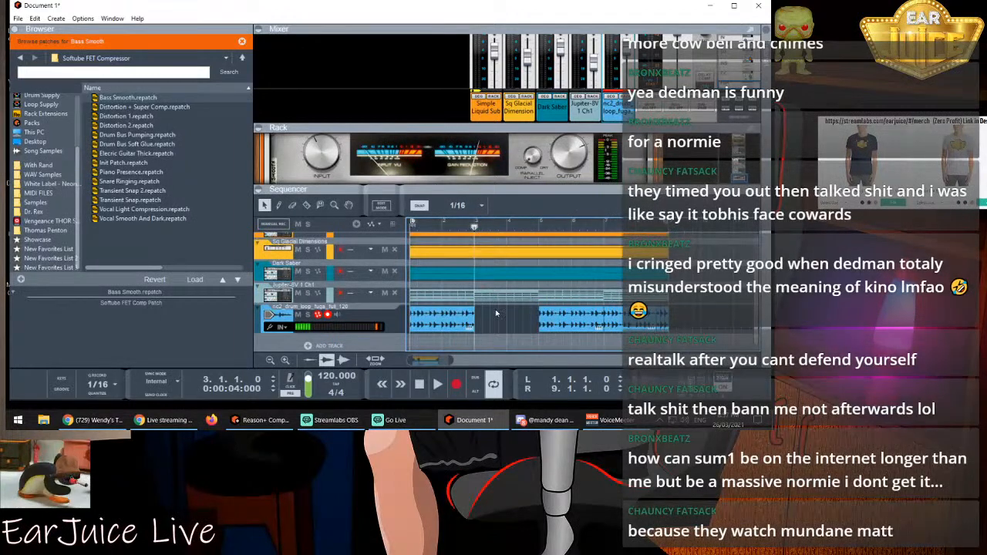
{"action": "left_click", "coordinate": [460, 205]}
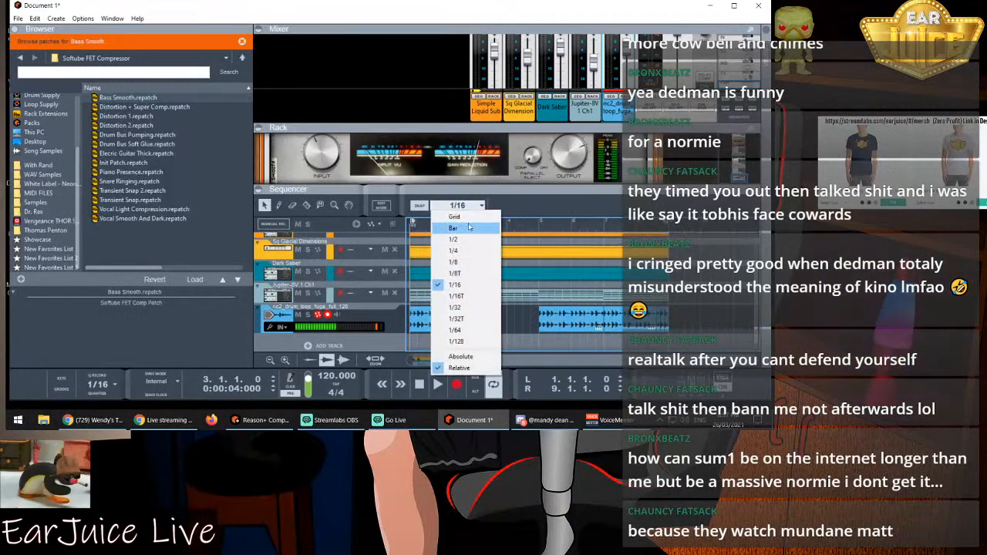
{"action": "left_click", "coordinate": [468, 228]}
{"action": "left_click", "coordinate": [503, 226]}
{"action": "left_click", "coordinate": [476, 226]}
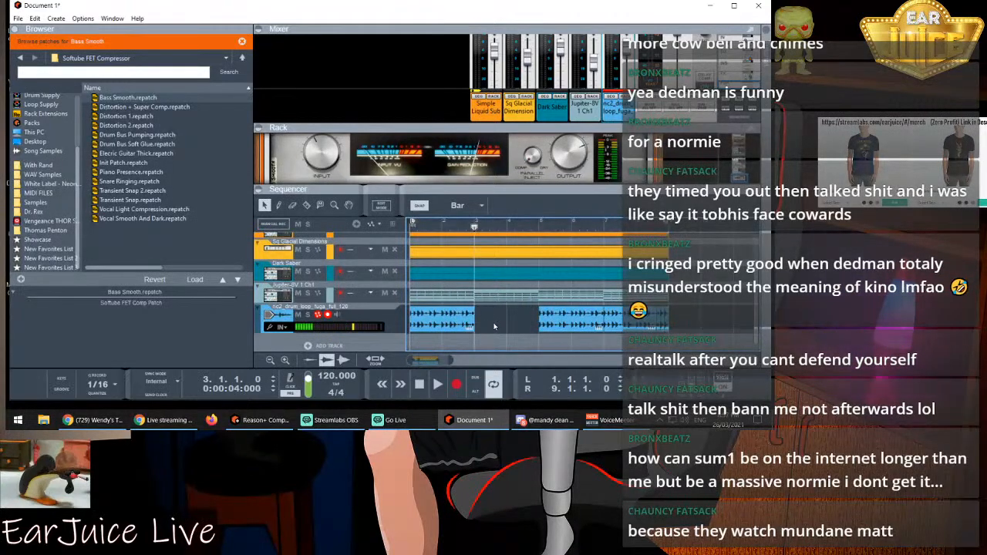
{"action": "right_click", "coordinate": [493, 327]}
{"action": "left_click", "coordinate": [532, 93]}
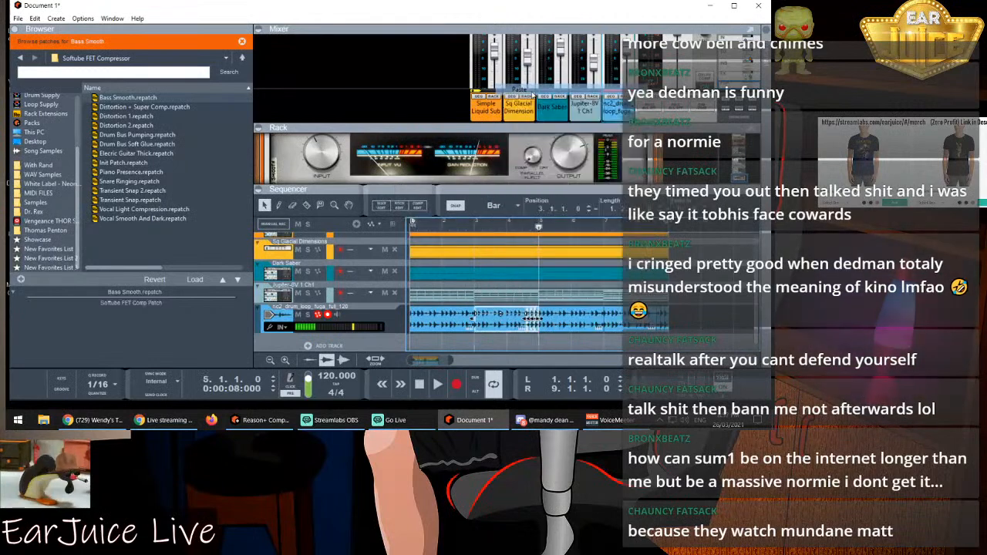
{"action": "left_click", "coordinate": [474, 228]}
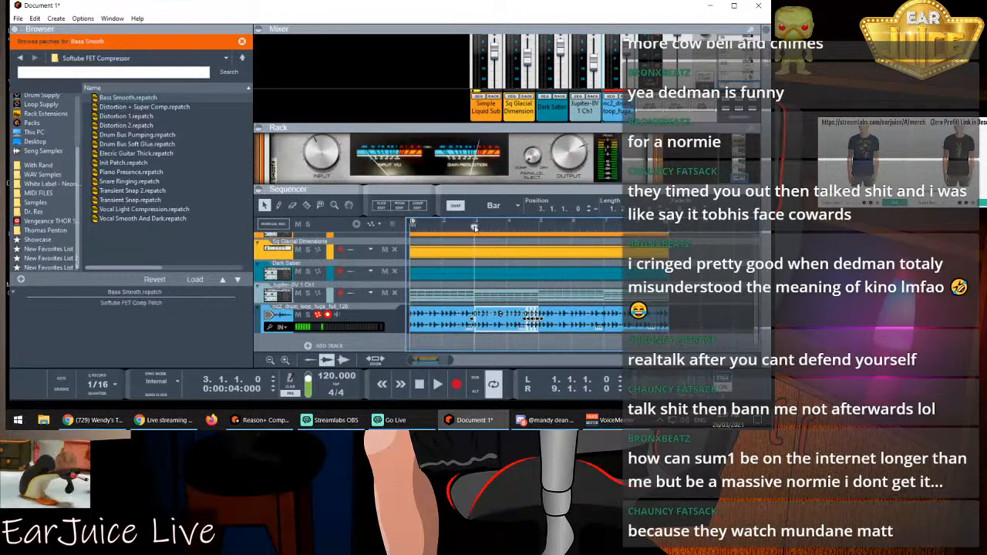
{"action": "key", "text": "space"}
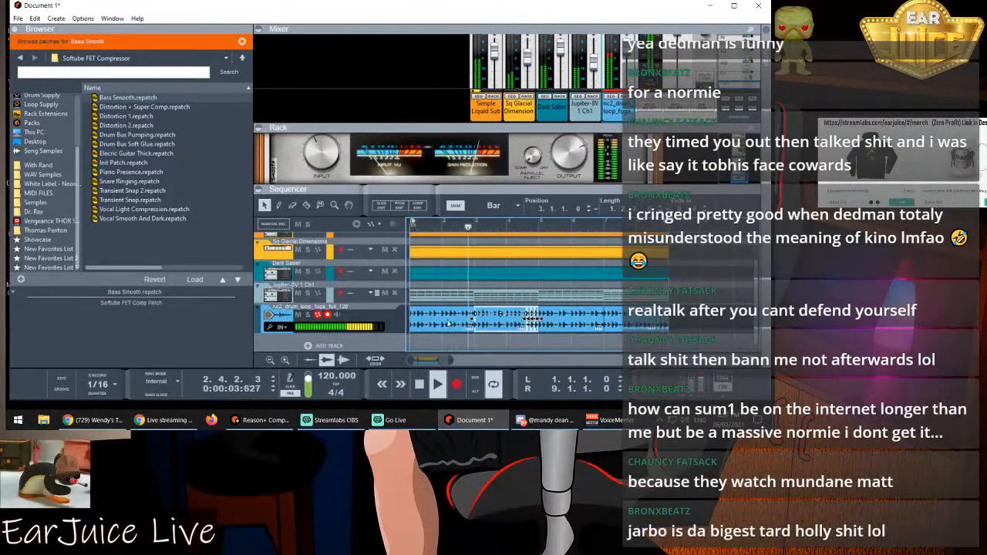
{"action": "key", "text": "space"}
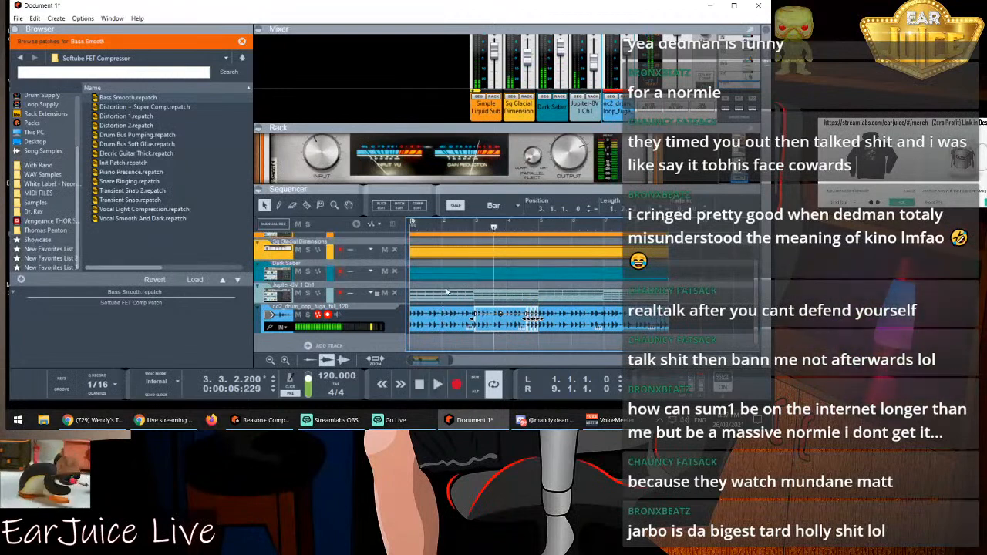
Set the snap to 1/16 and cut a short section out of the drum loop at position 2.1.1
{"action": "left_click", "coordinate": [442, 226]}
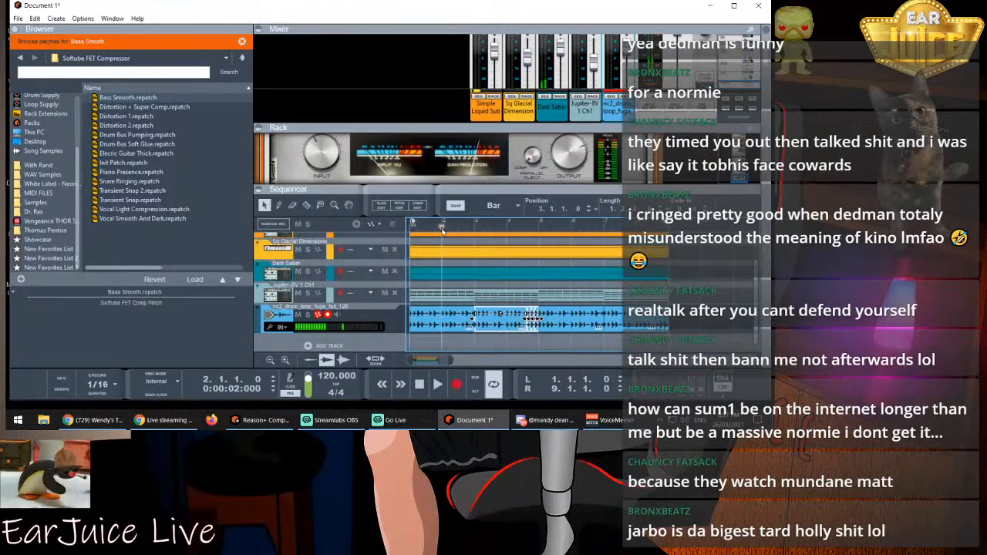
{"action": "left_click_drag", "start_coordinate": [449, 360], "coordinate": [422, 332]}
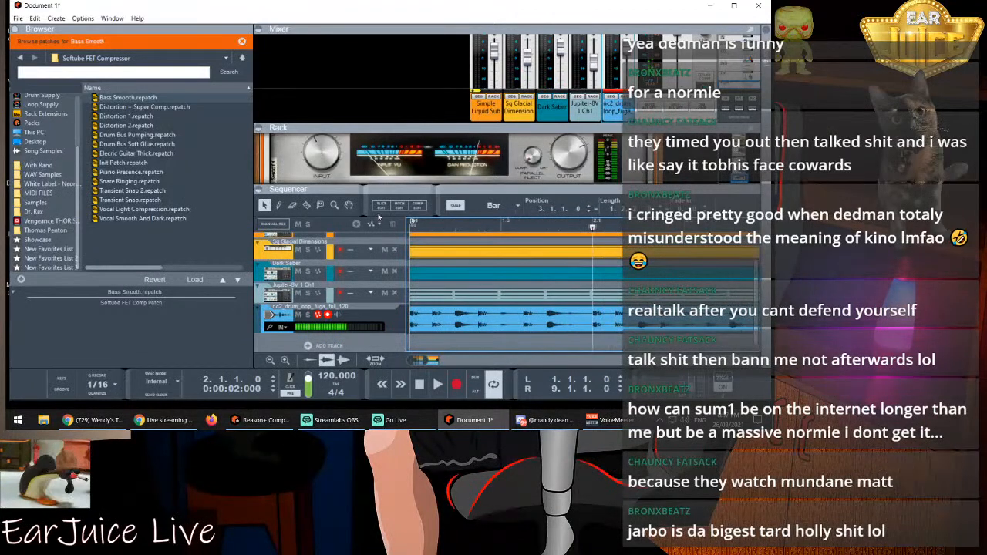
{"action": "left_click", "coordinate": [496, 205]}
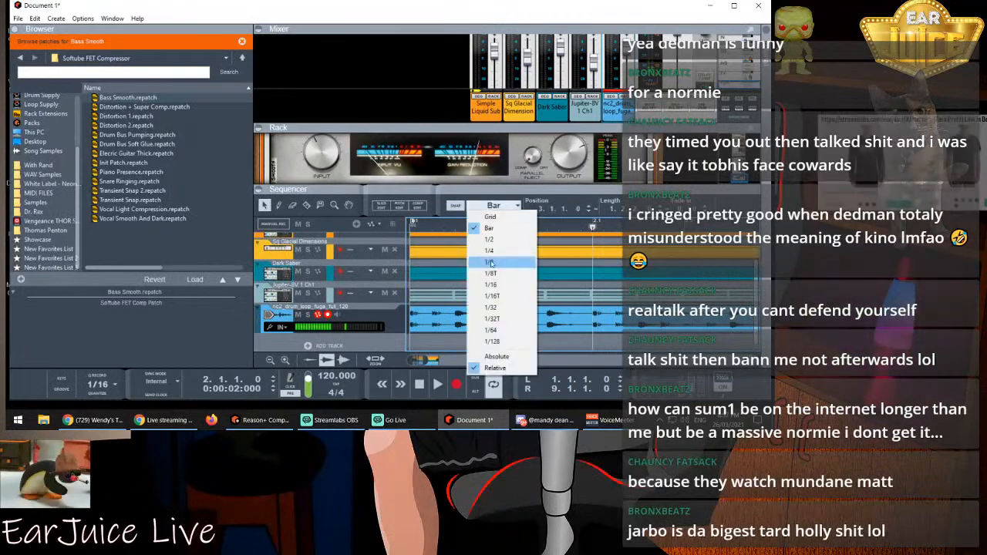
{"action": "left_click", "coordinate": [490, 284]}
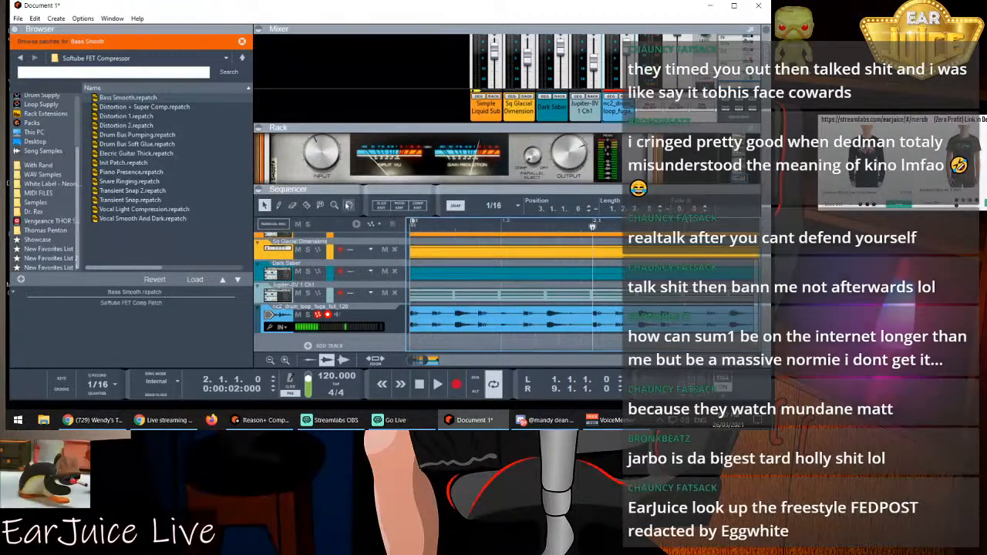
{"action": "left_click", "coordinate": [306, 205]}
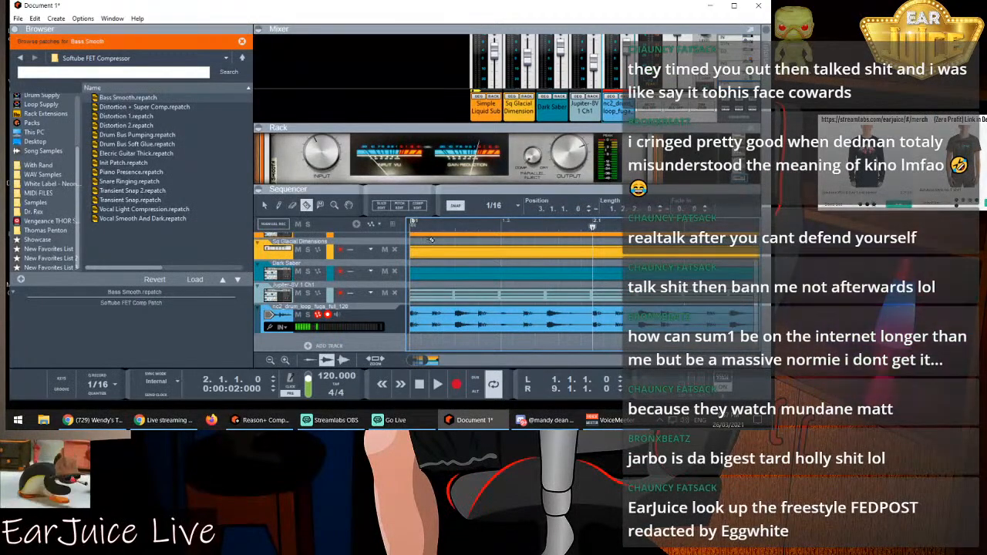
{"action": "left_click", "coordinate": [595, 316]}
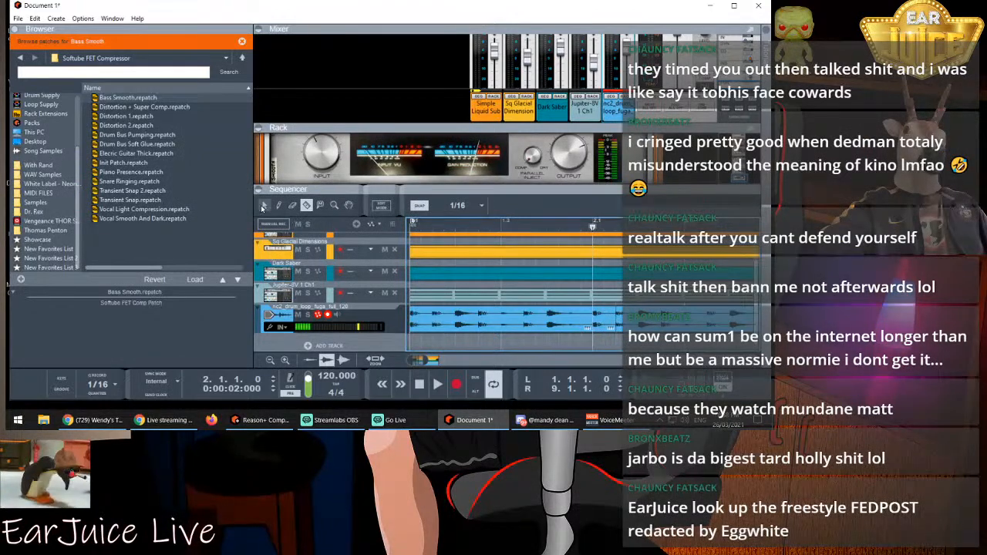
Reverse the short drum clip at position 2.1.1 and play the result with the mix
{"action": "right_click", "coordinate": [608, 323]}
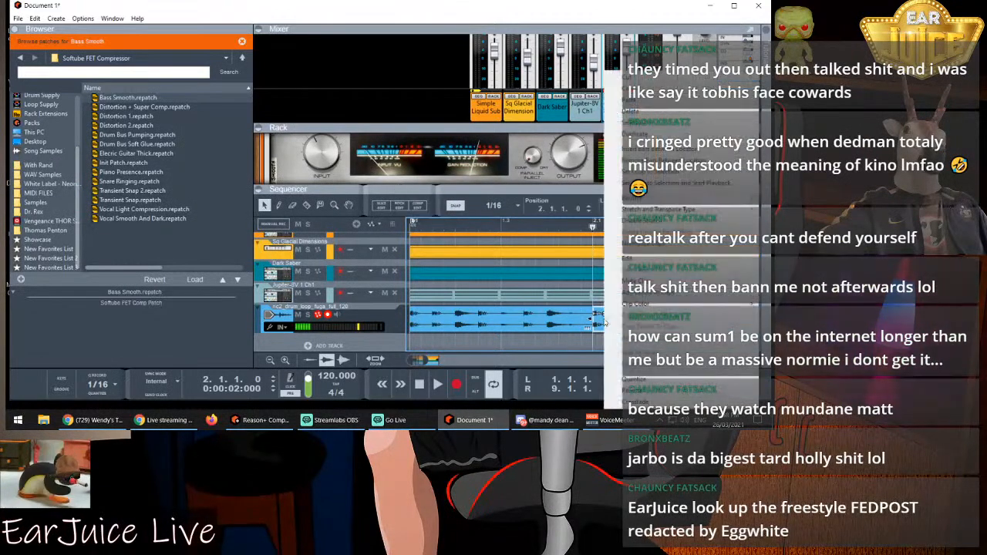
{"action": "left_click", "coordinate": [632, 390]}
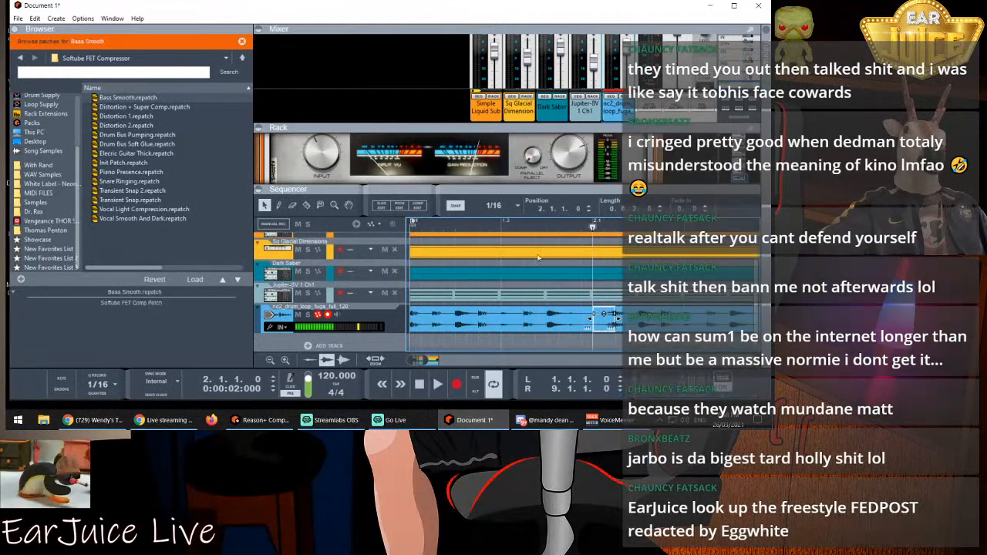
{"action": "left_click", "coordinate": [486, 225]}
{"action": "key", "text": "space"}
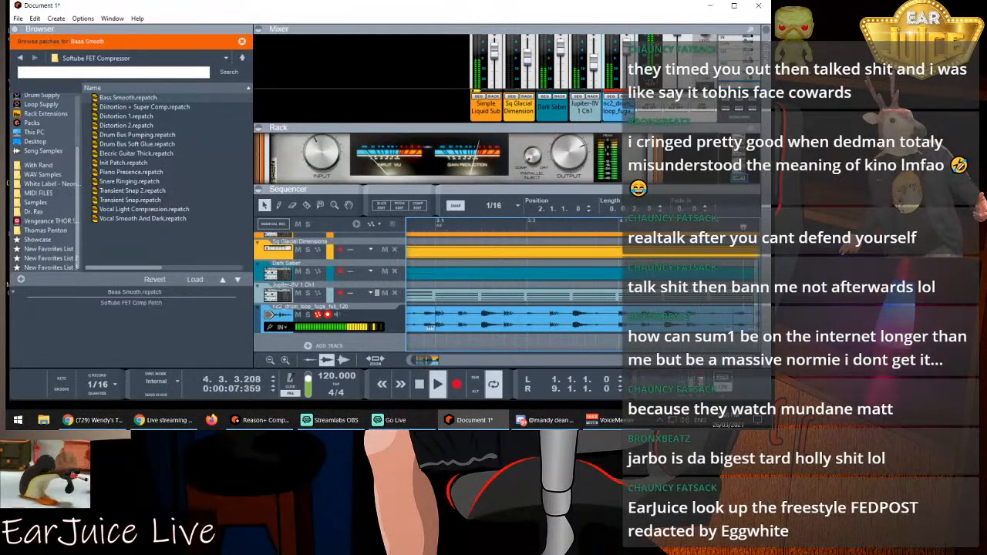
{"action": "left_click_drag", "start_coordinate": [457, 359], "coordinate": [427, 360]}
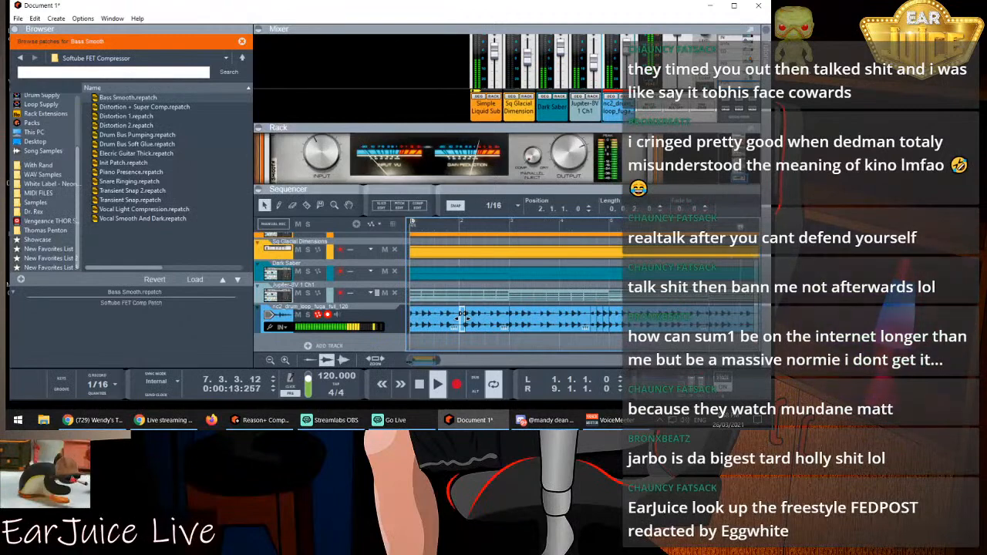
{"action": "left_click_drag", "start_coordinate": [432, 360], "coordinate": [436, 360]}
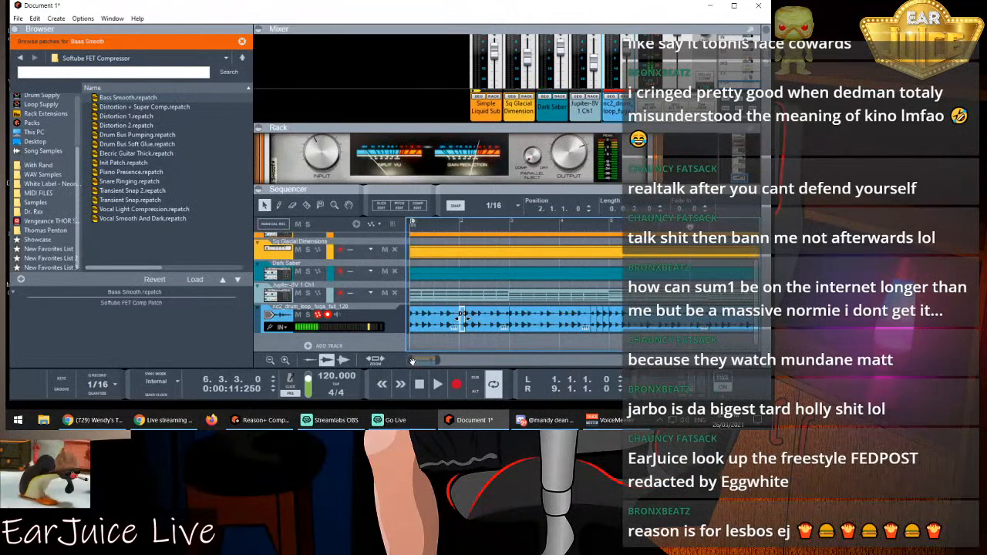
Cut a short section out of the drum loop at position 6.3.3
{"action": "scroll", "coordinate": [462, 316], "scroll_direction": "up", "scroll_amount": 4}
{"action": "scroll", "coordinate": [462, 317], "scroll_direction": "right", "scroll_amount": 10}
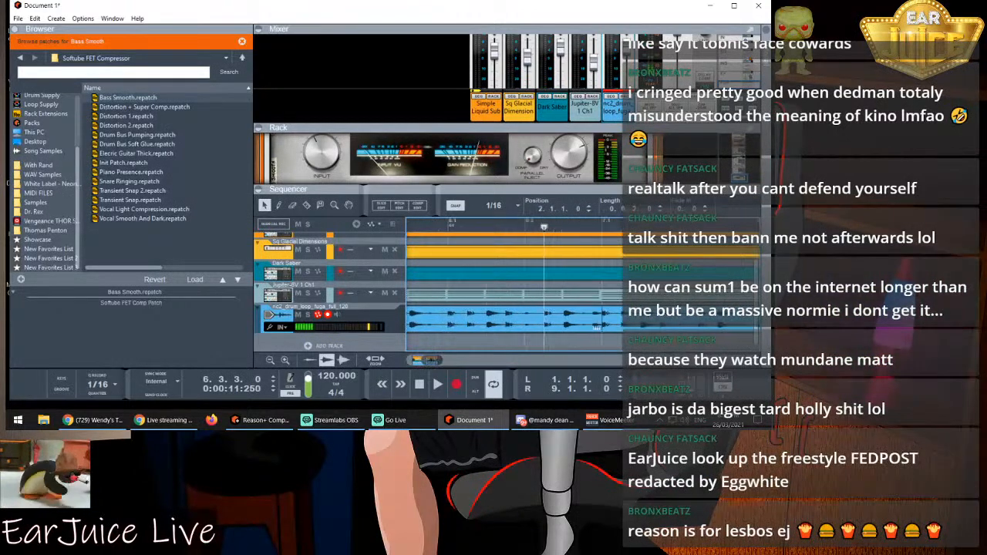
{"action": "left_click_drag", "start_coordinate": [421, 360], "coordinate": [423, 360]}
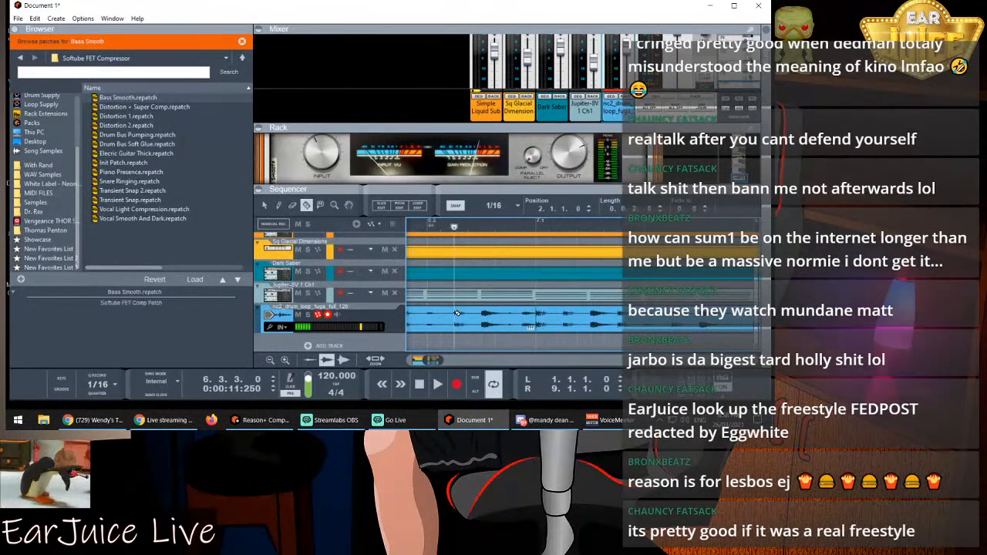
{"action": "left_click", "coordinate": [457, 314]}
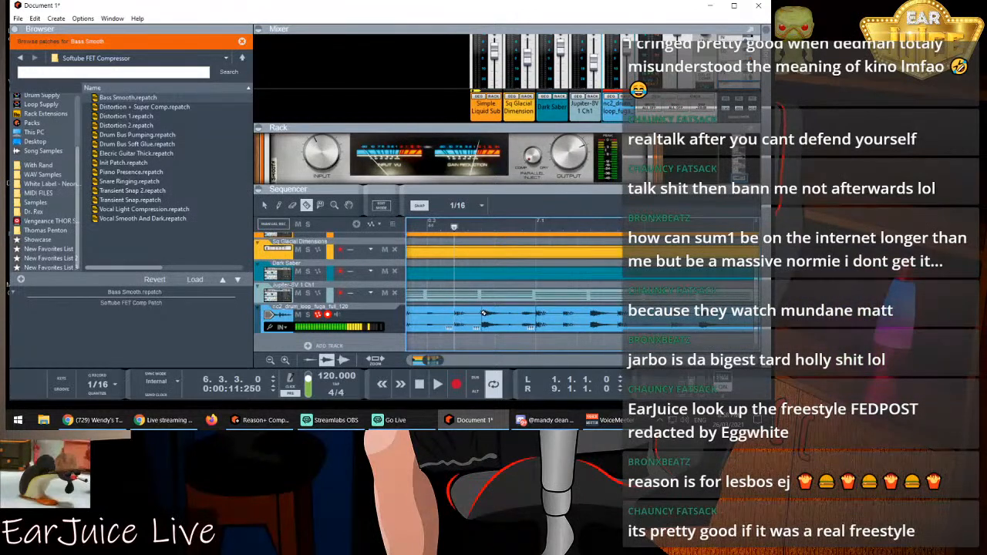
{"action": "left_click", "coordinate": [265, 206]}
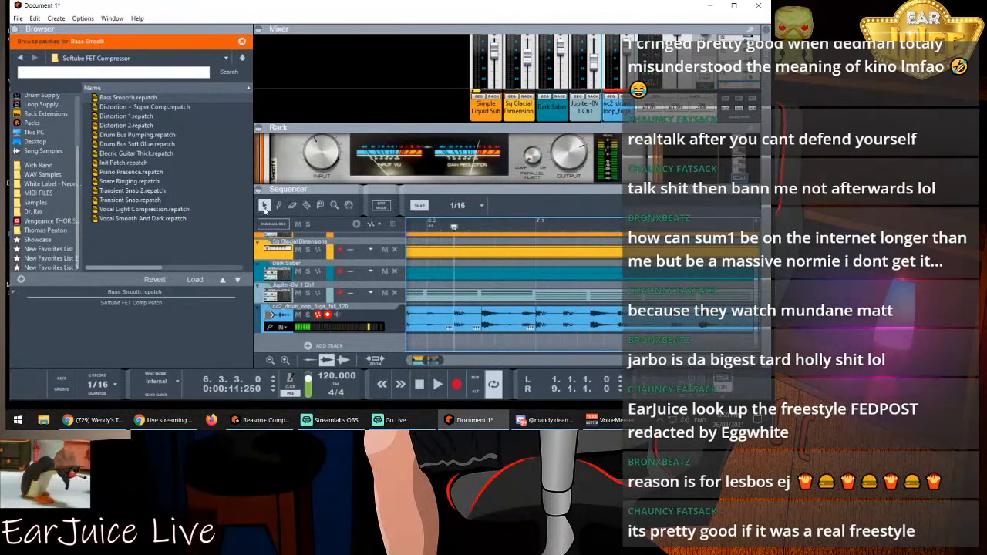
Reverse the short drum clip at position 6.3.3 and play the mix from position 6.3.1
{"action": "left_click", "coordinate": [460, 318]}
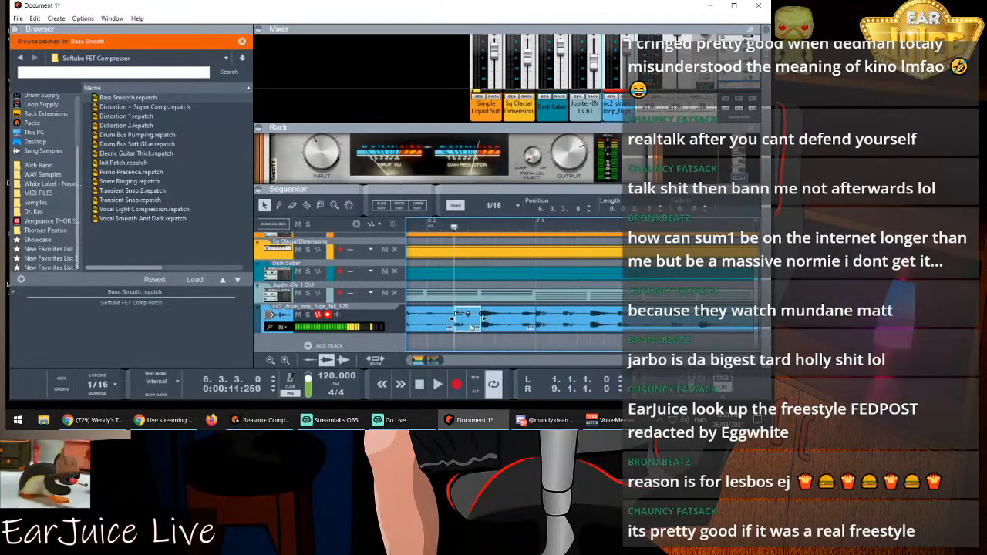
{"action": "right_click", "coordinate": [468, 327]}
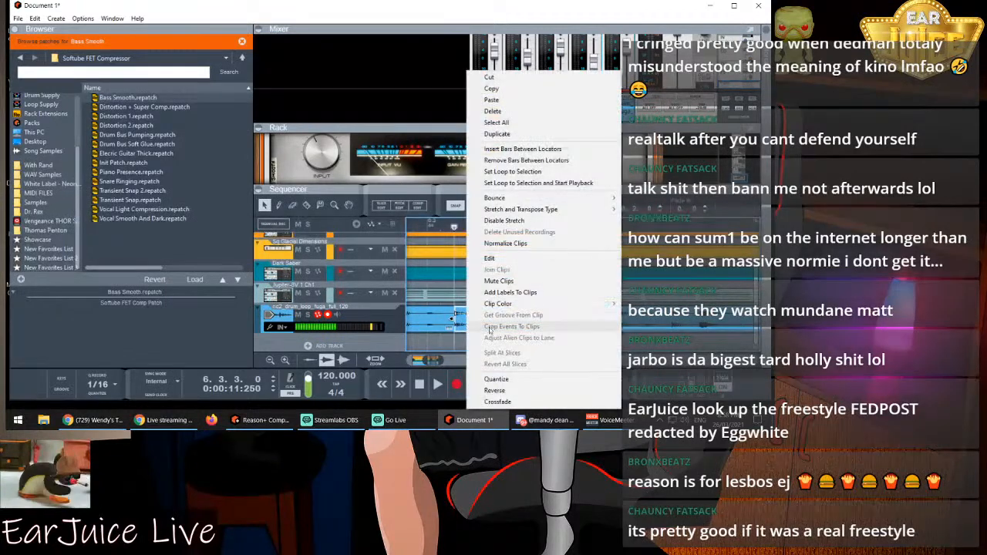
{"action": "left_click", "coordinate": [502, 391]}
{"action": "left_click", "coordinate": [426, 228]}
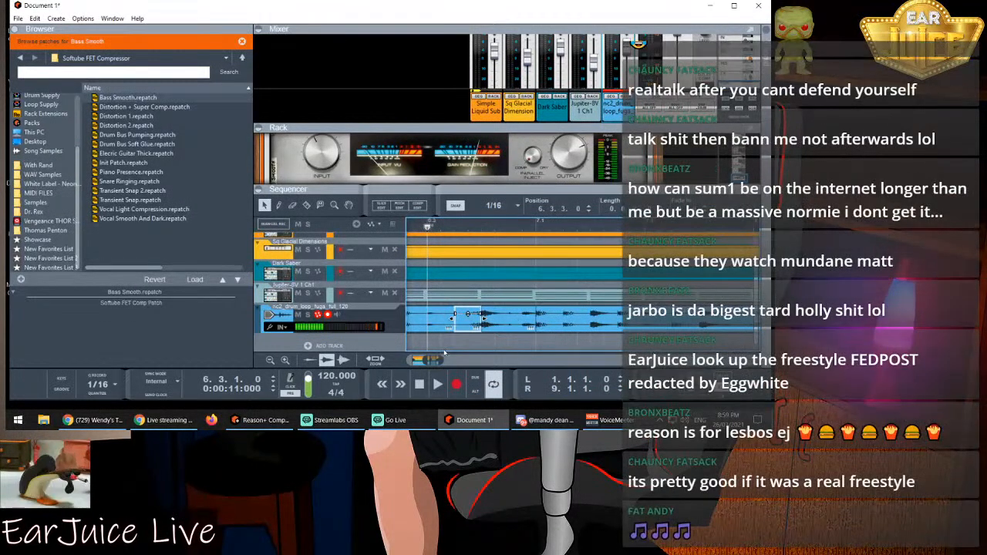
{"action": "scroll", "coordinate": [467, 314], "scroll_direction": "down", "scroll_amount": 5}
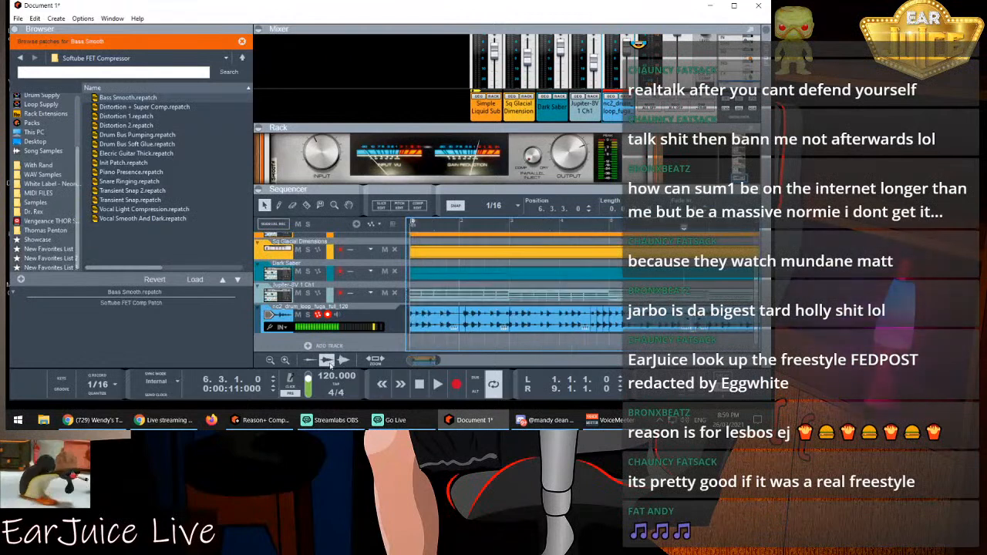
{"action": "key", "text": "space"}
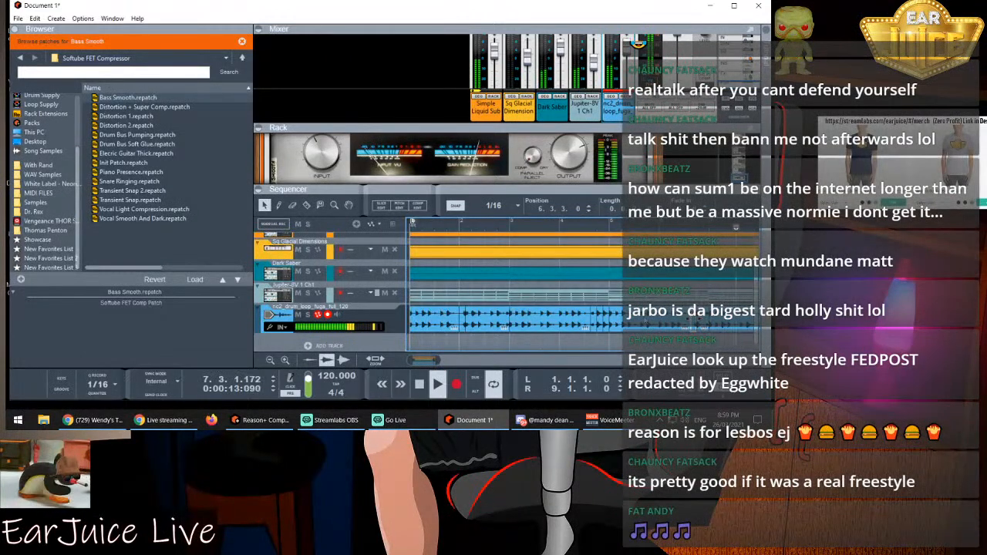
{"action": "scroll", "coordinate": [653, 311], "scroll_direction": "down", "scroll_amount": 3}
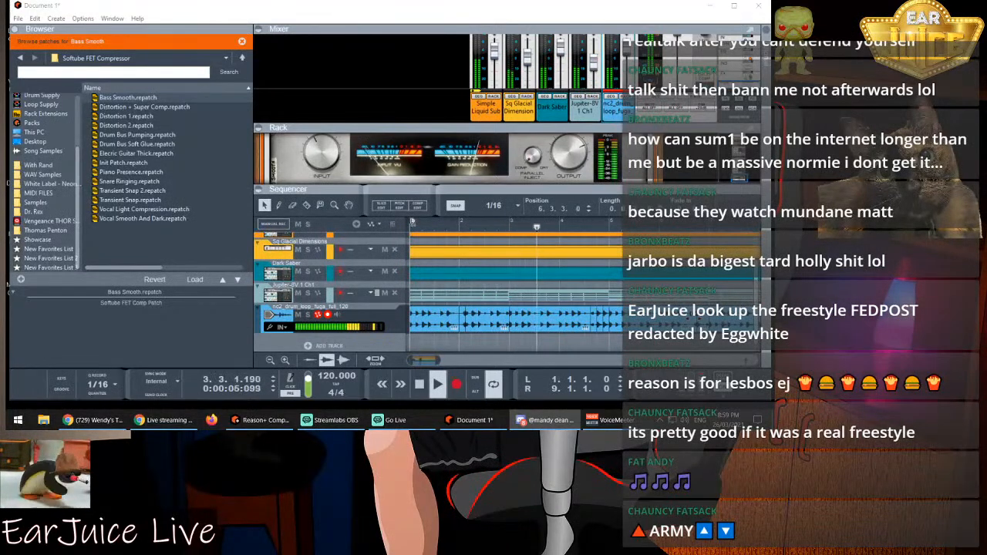
Adjust the FET compressor's input level while the mix plays, trying -9.8 dB and -12.5 dB
{"action": "left_click", "coordinate": [316, 160]}
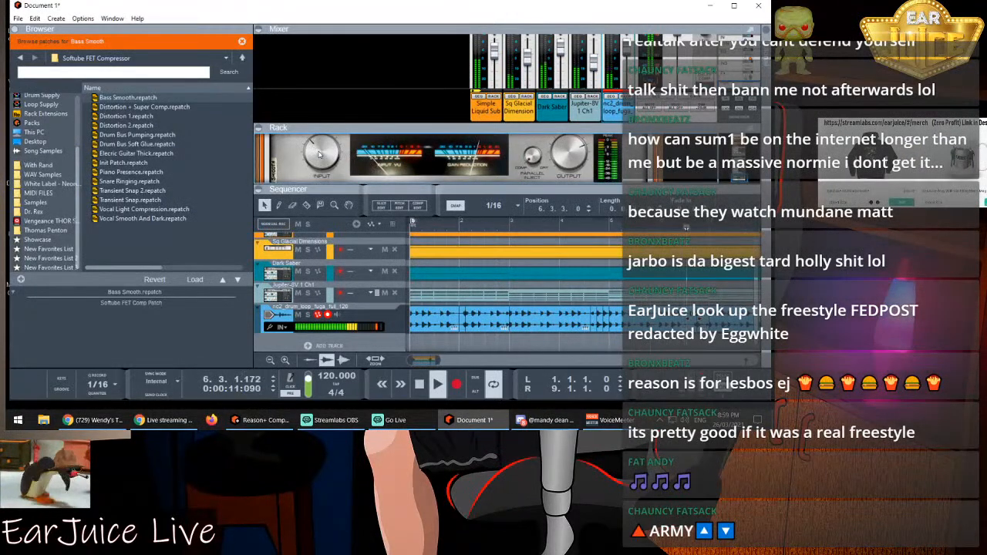
{"action": "left_click_drag", "start_coordinate": [319, 155], "coordinate": [319, 152]}
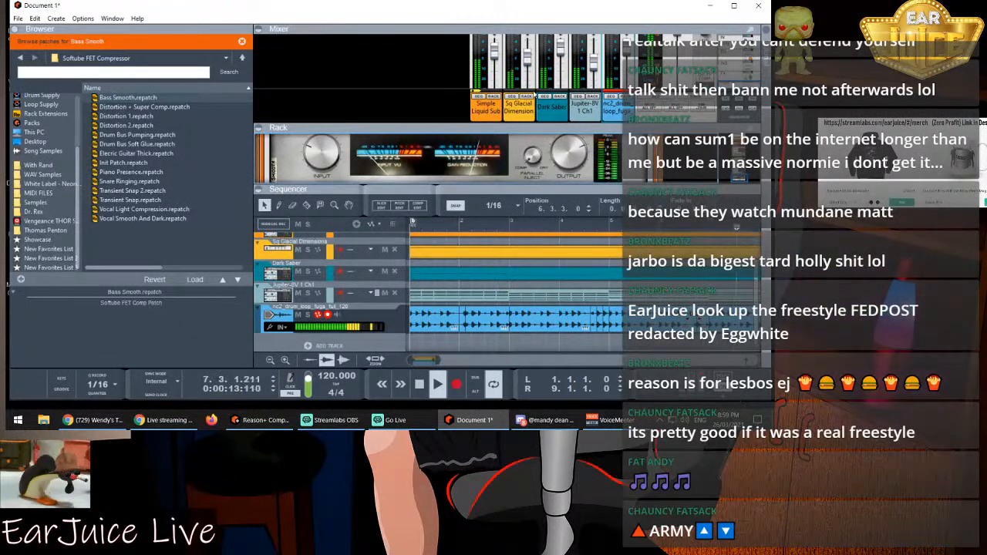
{"action": "mouse_move", "coordinate": [562, 156]}
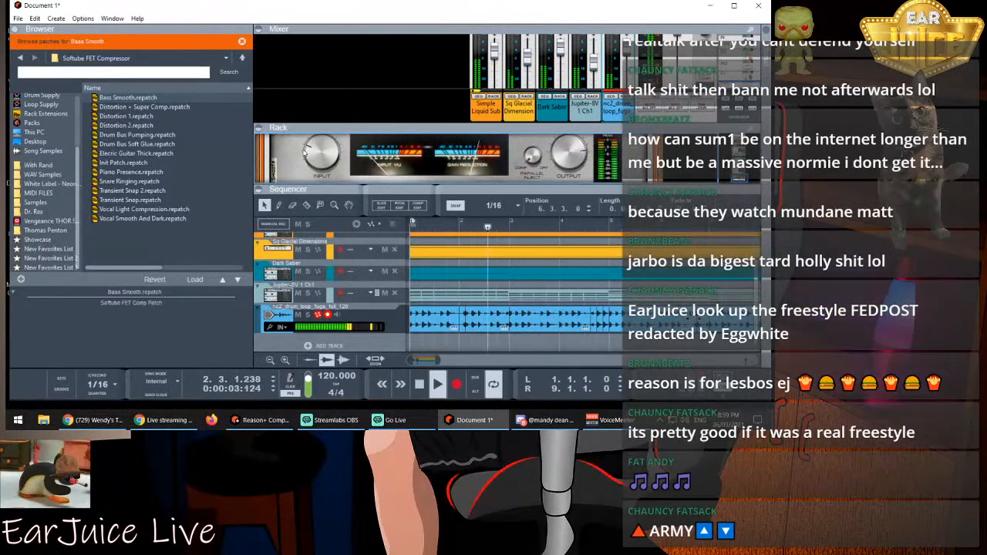
{"action": "mouse_move", "coordinate": [313, 153]}
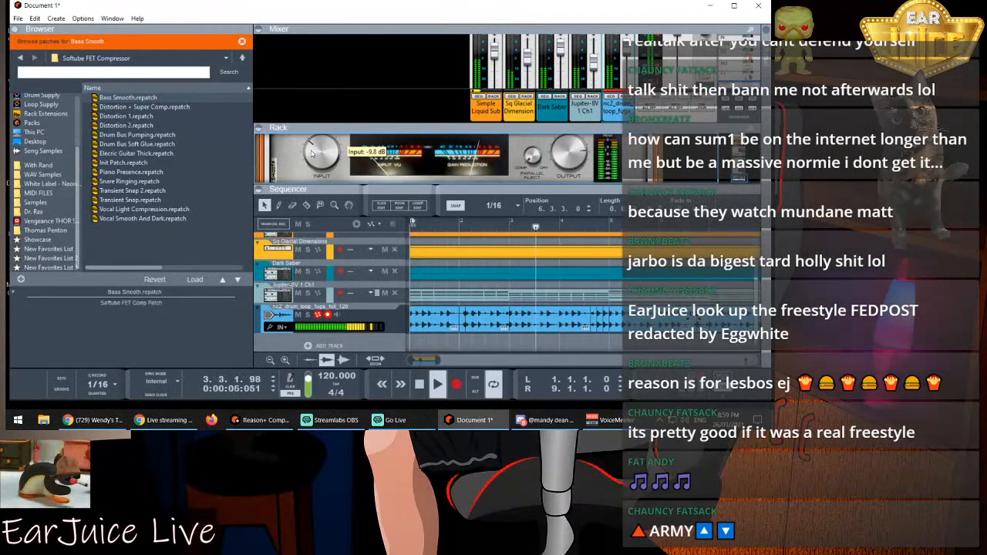
{"action": "scroll", "coordinate": [312, 153], "scroll_direction": "down", "scroll_amount": 2}
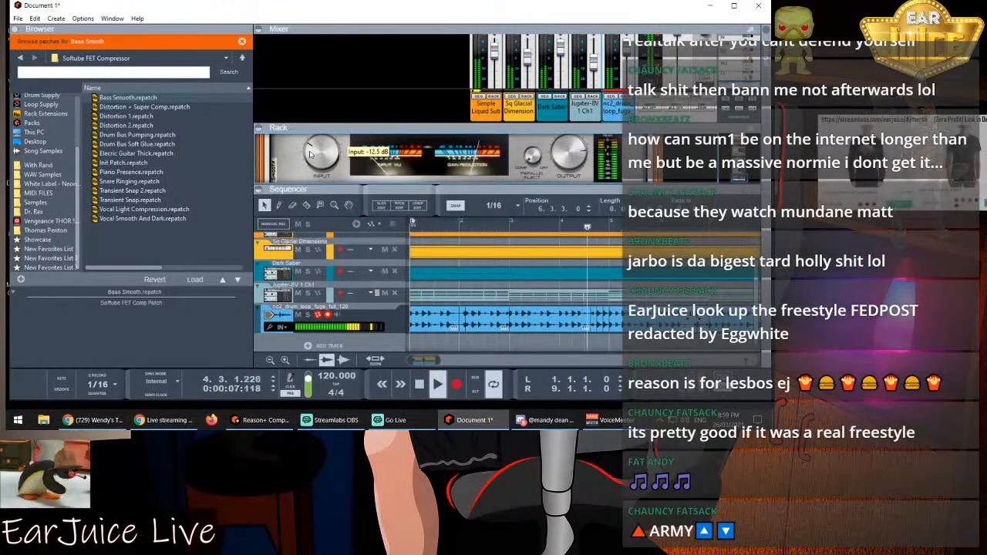
{"action": "scroll", "coordinate": [311, 153], "scroll_direction": "up", "scroll_amount": 2}
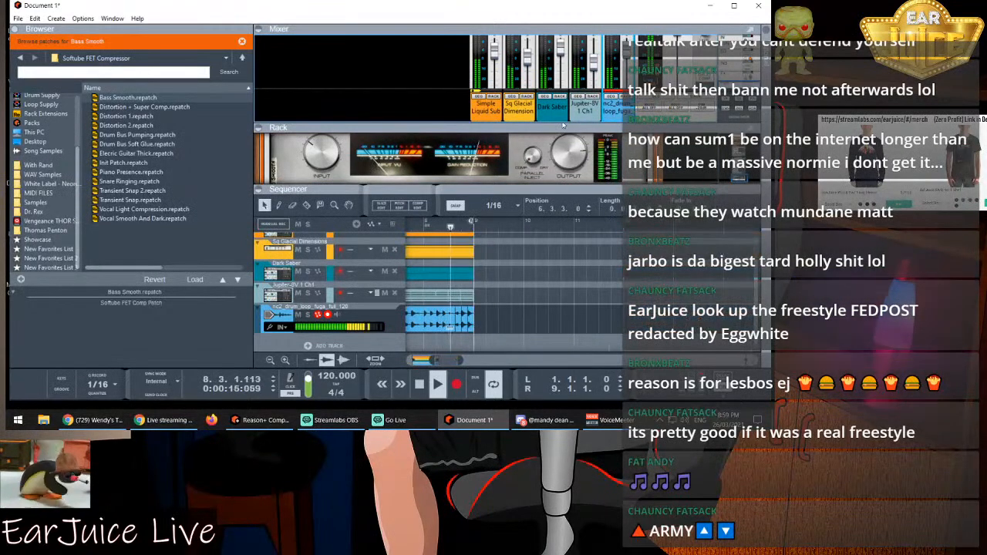
Mute the Jupiter-8V 1 Ch1, Dark Saber and Sq Glacial Dimensions channels in the mixer during playback
{"action": "scroll", "coordinate": [571, 113], "scroll_direction": "up", "scroll_amount": 1}
{"action": "left_click", "coordinate": [577, 50]}
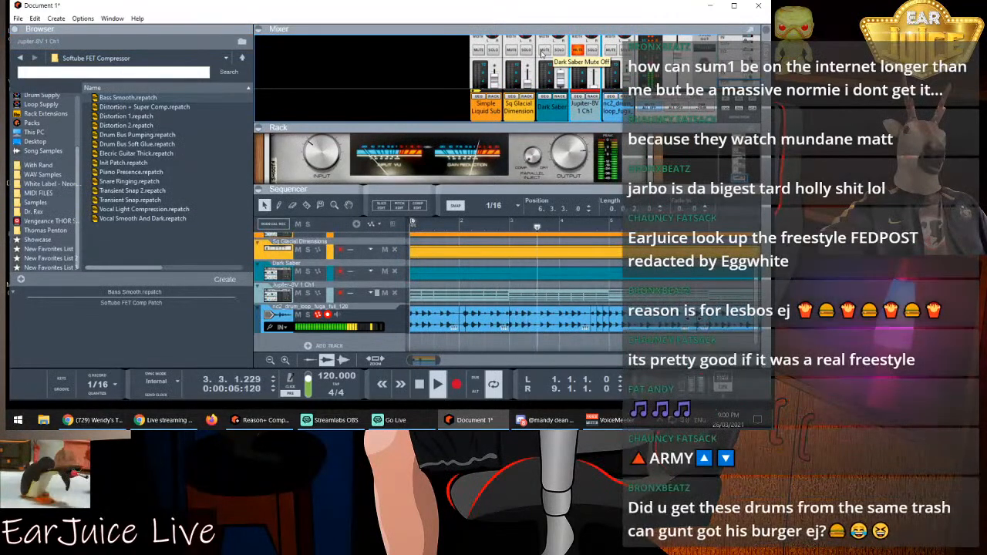
{"action": "left_click", "coordinate": [543, 51]}
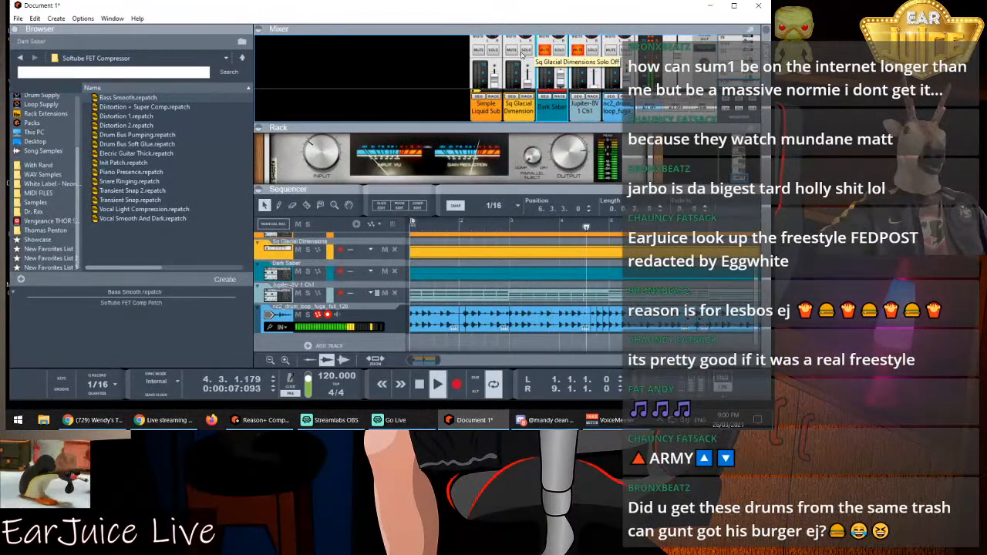
{"action": "left_click", "coordinate": [511, 52]}
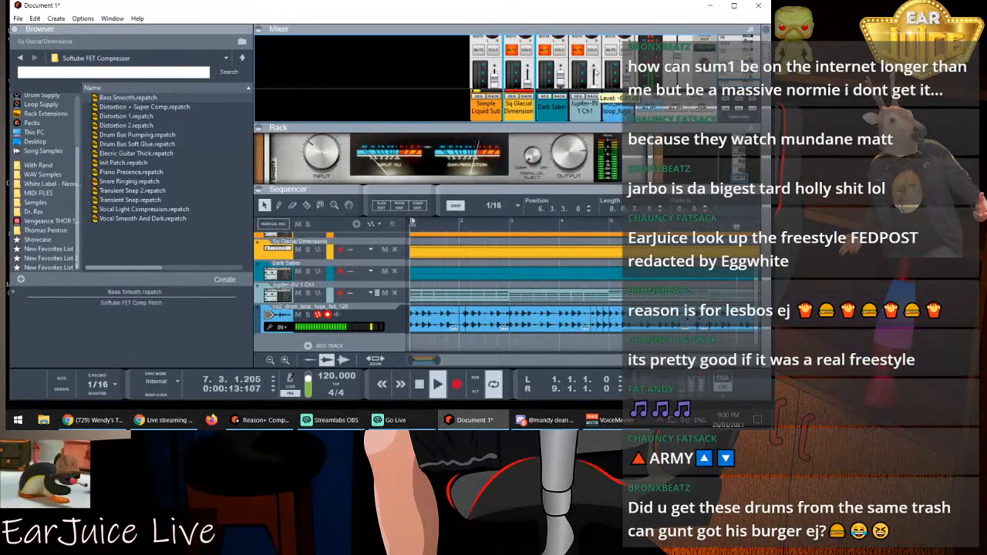
Enlarge the mixer area and enable sends 1 and 3 on the drum loop channel
{"action": "scroll", "coordinate": [614, 80], "scroll_direction": "up", "scroll_amount": 3}
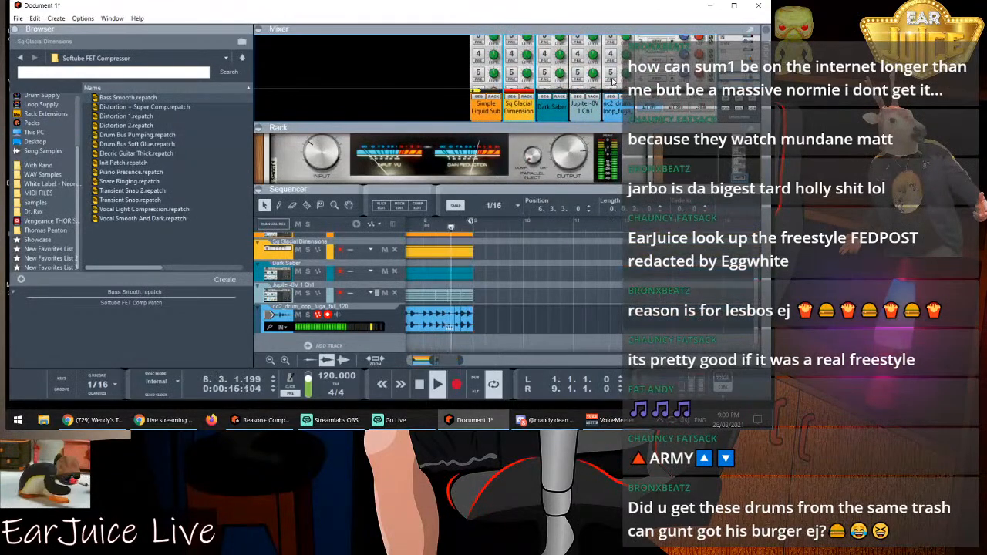
{"action": "scroll", "coordinate": [614, 81], "scroll_direction": "up", "scroll_amount": 3}
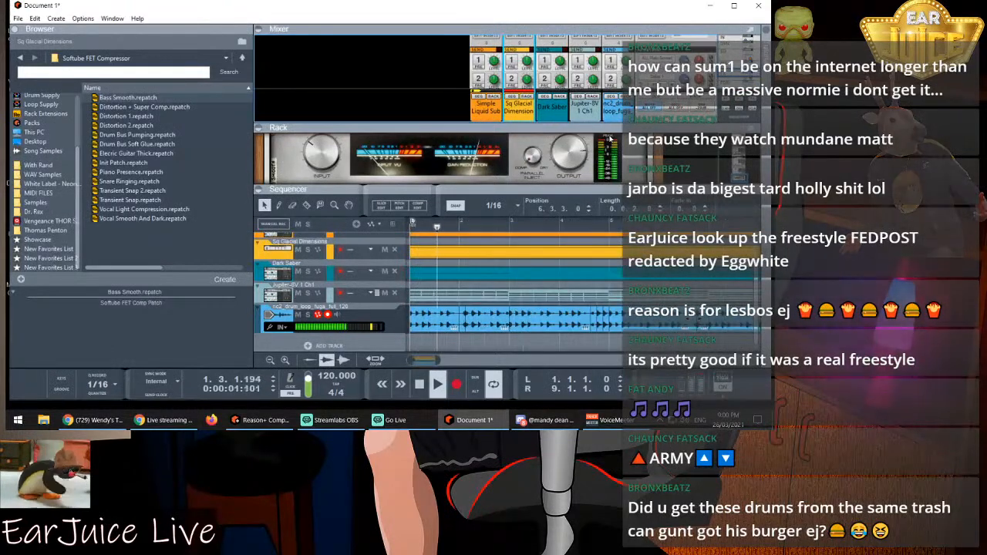
{"action": "left_click_drag", "start_coordinate": [609, 127], "coordinate": [609, 213]}
{"action": "scroll", "coordinate": [617, 108], "scroll_direction": "down", "scroll_amount": 3}
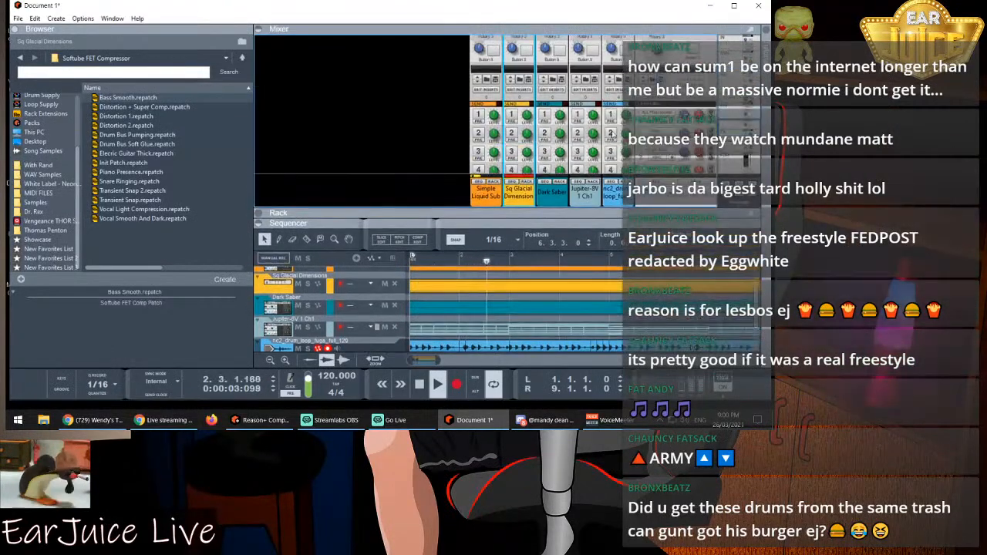
{"action": "left_click", "coordinate": [612, 83]}
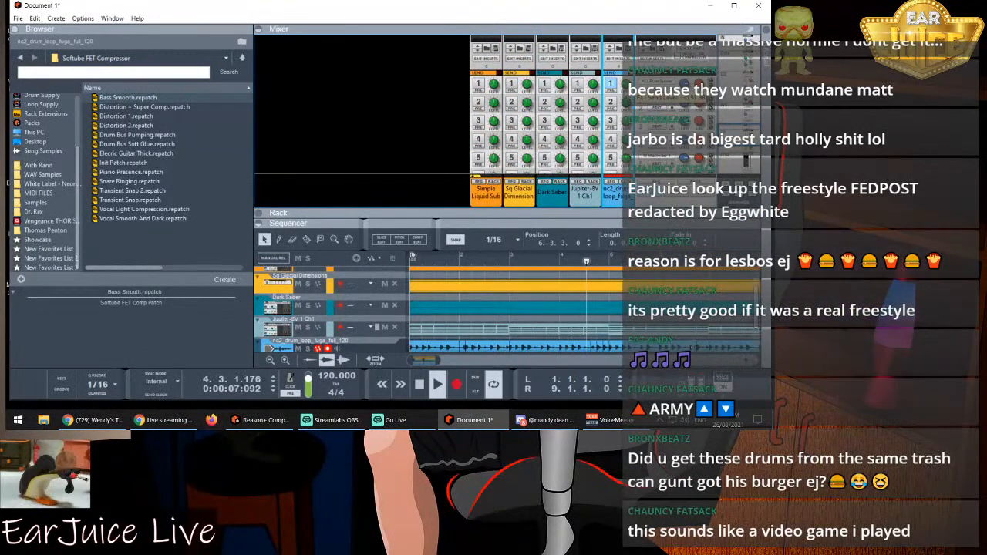
{"action": "left_click", "coordinate": [611, 121]}
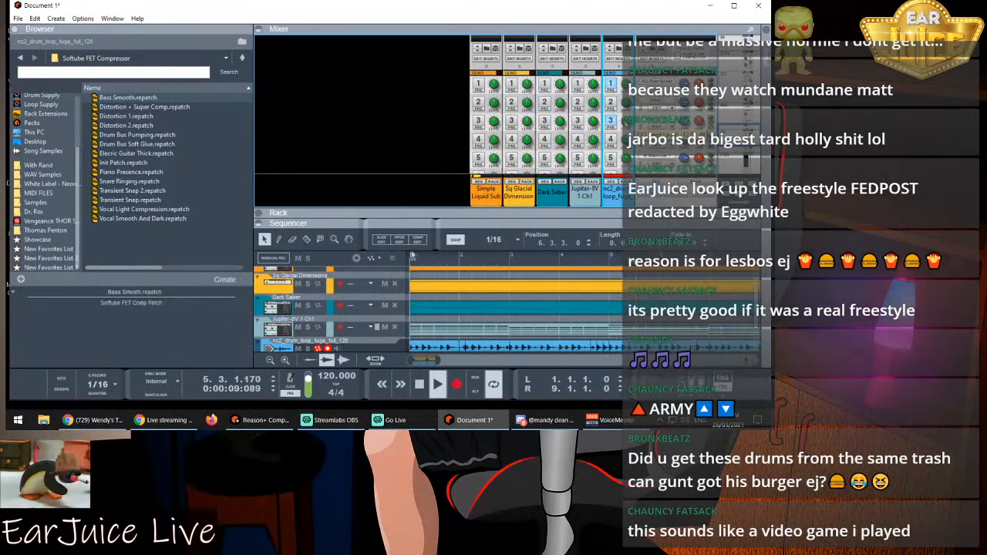
Enable sends 4 and 5 on the drum loop channel while the mix plays
{"action": "left_click", "coordinate": [611, 140]}
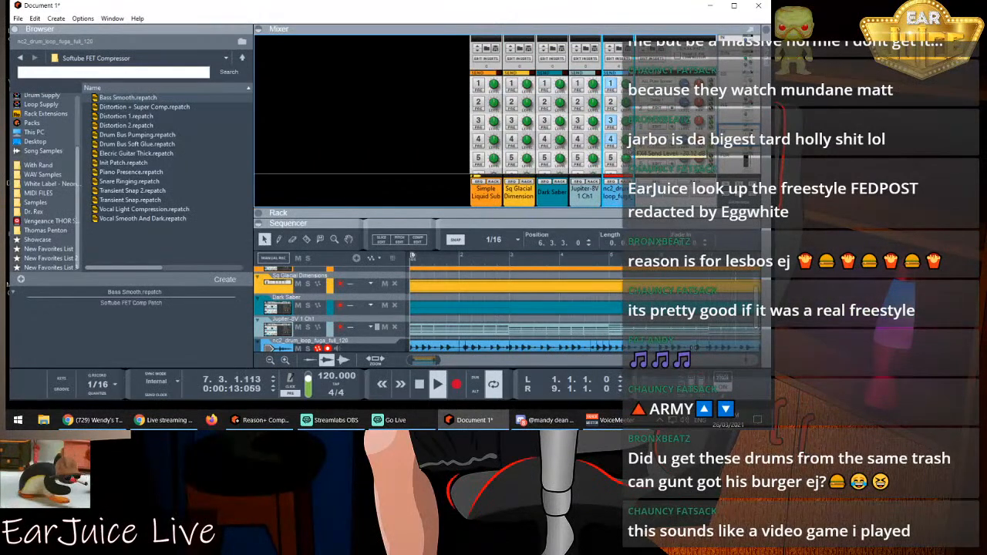
{"action": "left_click", "coordinate": [612, 159]}
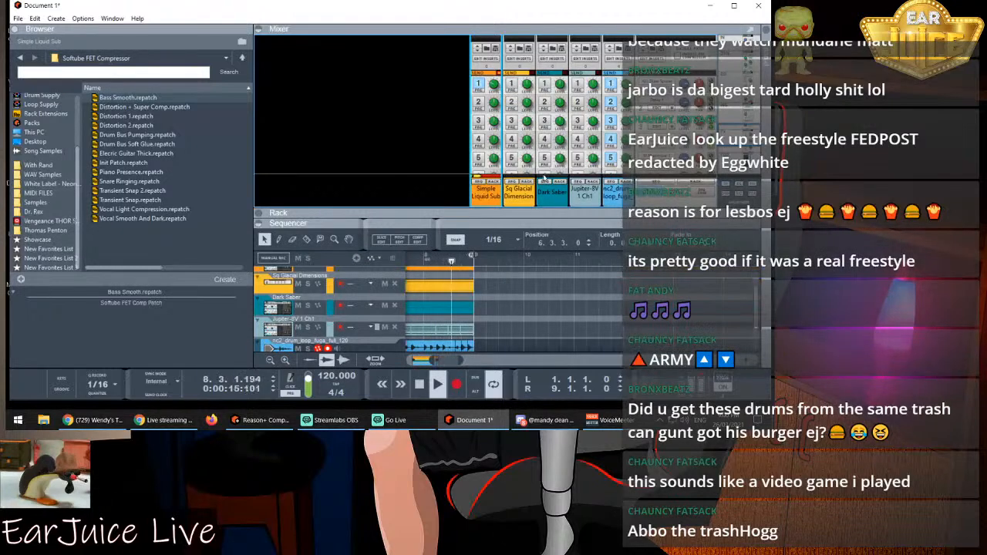
Pan the Sq Glacial Dimensions channel to -16 and switch on effect sends for it
{"action": "scroll", "coordinate": [497, 90], "scroll_direction": "down", "scroll_amount": 3}
{"action": "scroll", "coordinate": [516, 137], "scroll_direction": "down", "scroll_amount": 2}
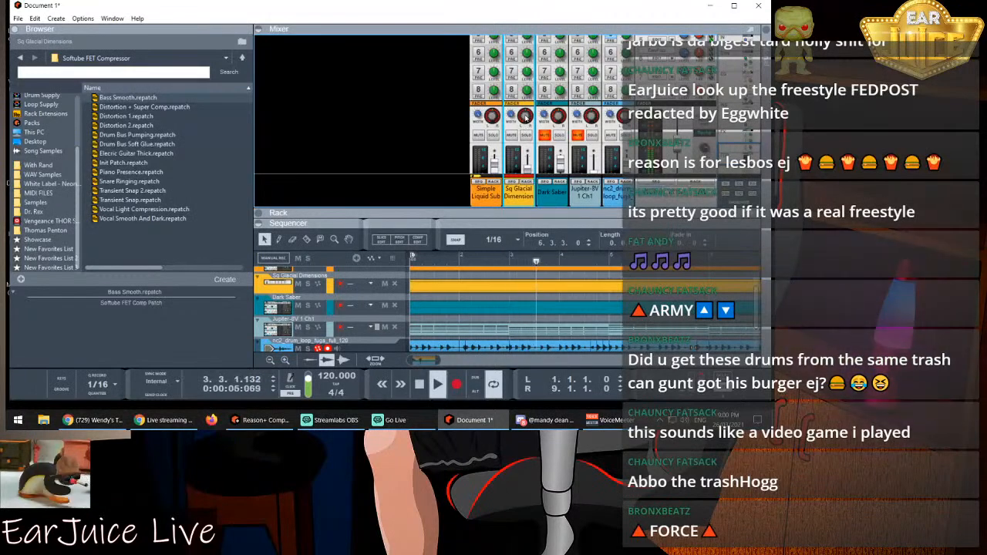
{"action": "mouse_move", "coordinate": [527, 118]}
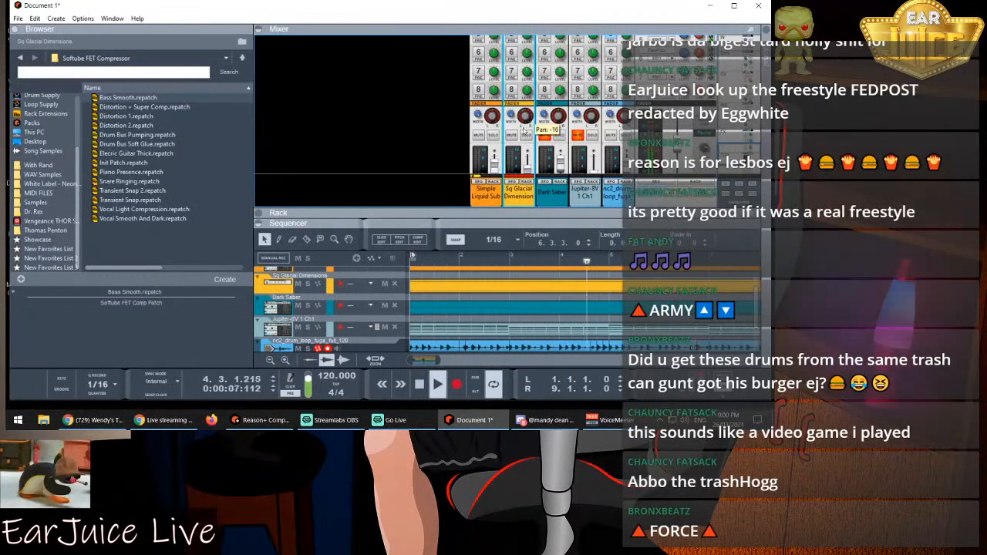
{"action": "scroll", "coordinate": [519, 136], "scroll_direction": "up", "scroll_amount": 3}
{"action": "scroll", "coordinate": [519, 136], "scroll_direction": "up", "scroll_amount": 2}
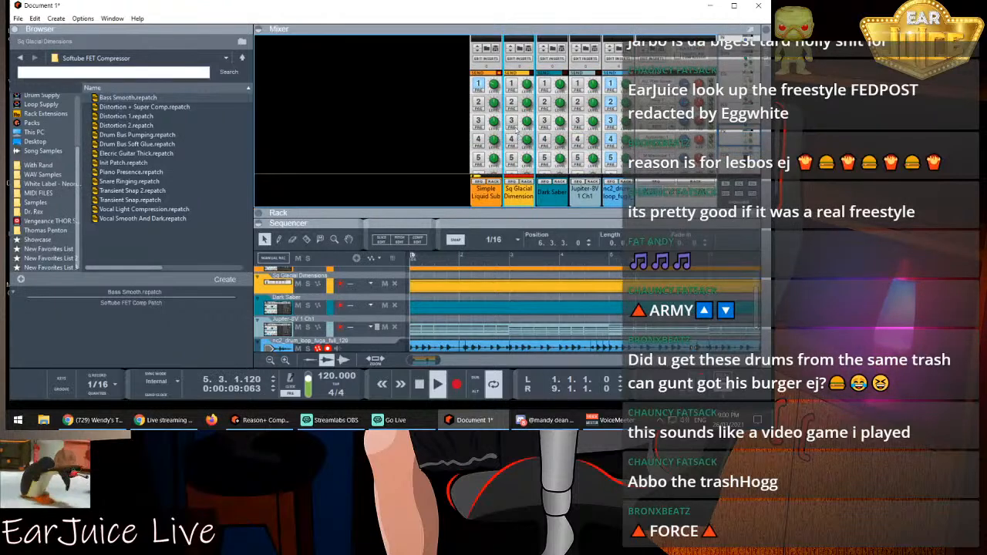
{"action": "mouse_move", "coordinate": [526, 84]}
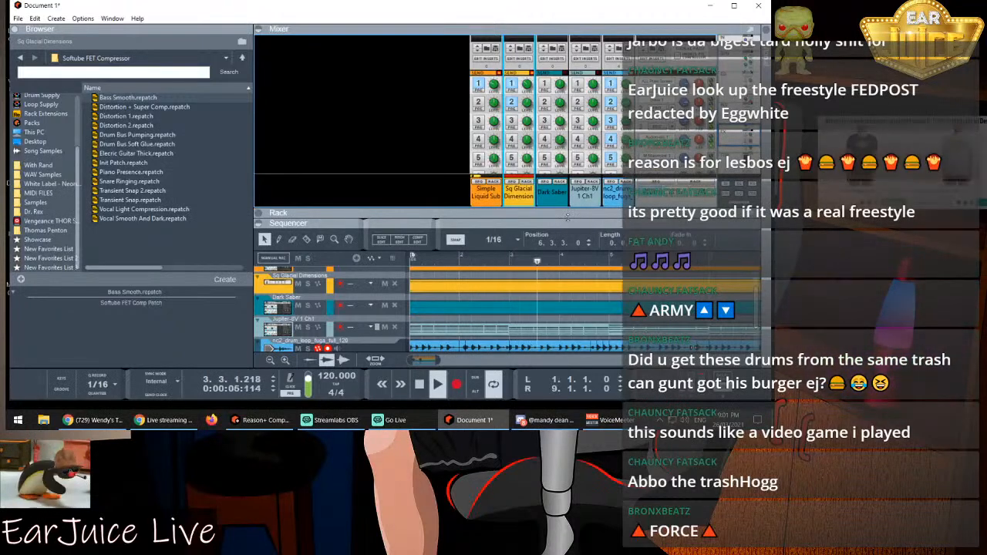
Unmute the Dark Saber channel and mute the drum loop, keeping Jupiter-8V 1 Ch1 muted, with the mixer area resized to show the faders
{"action": "left_click_drag", "start_coordinate": [569, 213], "coordinate": [577, 113]}
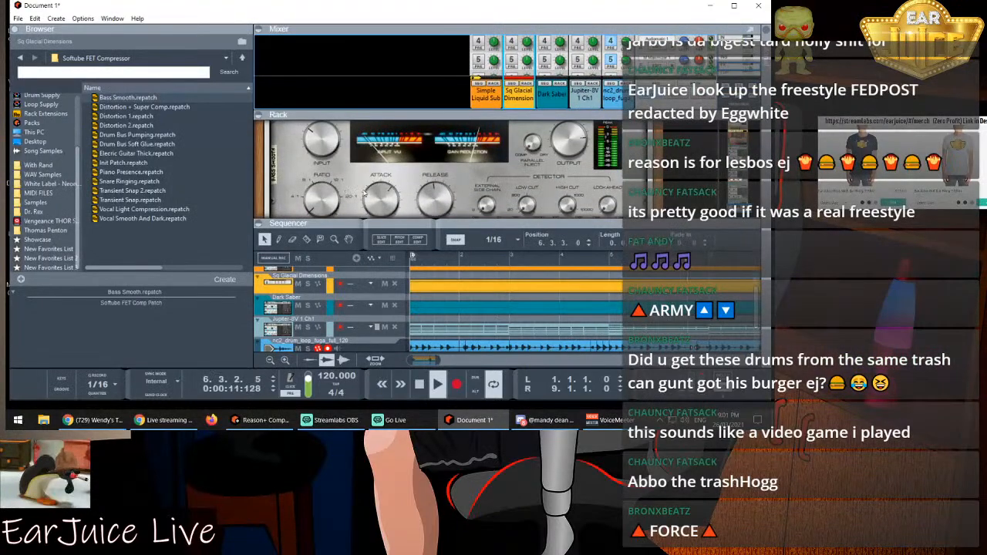
{"action": "scroll", "coordinate": [597, 183], "scroll_direction": "down", "scroll_amount": 4}
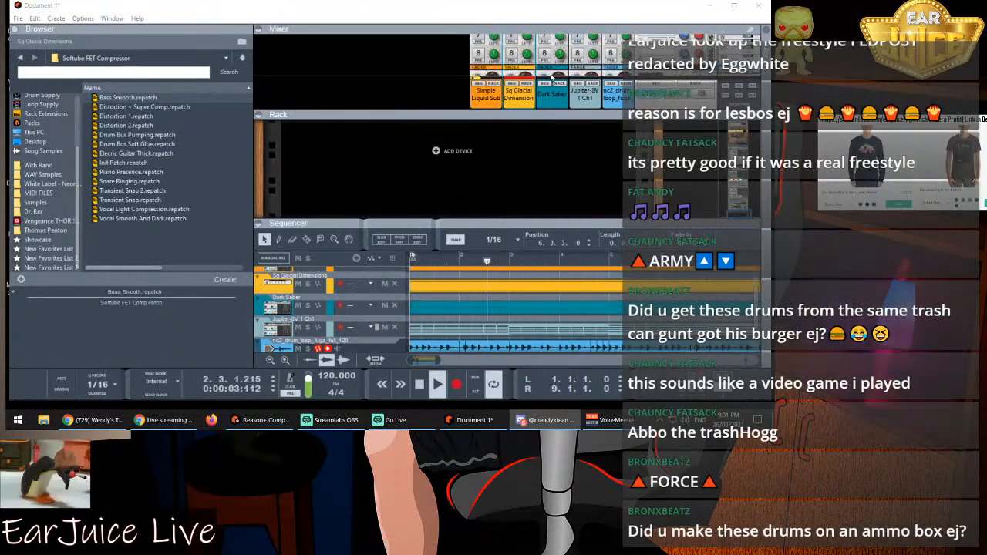
{"action": "scroll", "coordinate": [555, 62], "scroll_direction": "up", "scroll_amount": 2}
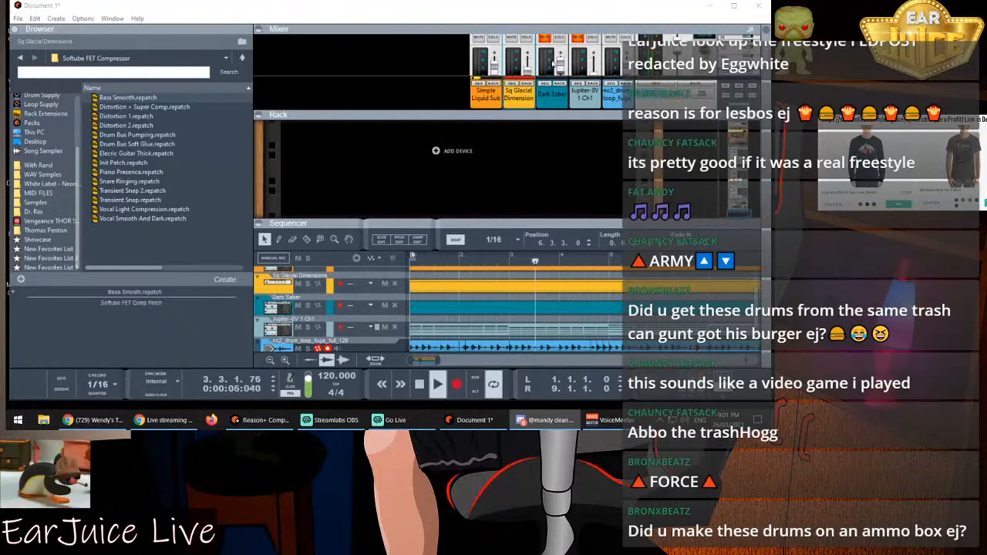
{"action": "left_click", "coordinate": [545, 39]}
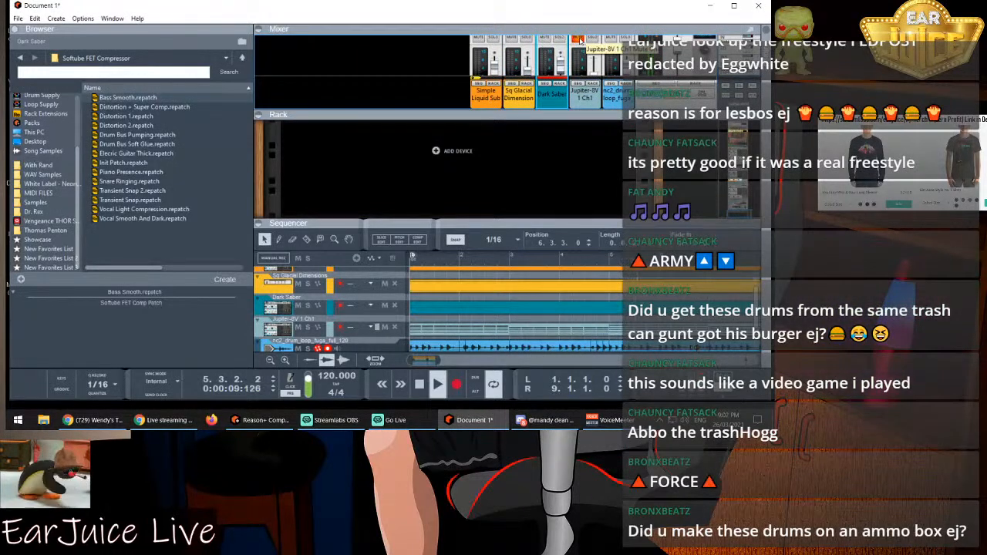
{"action": "left_click", "coordinate": [578, 39]}
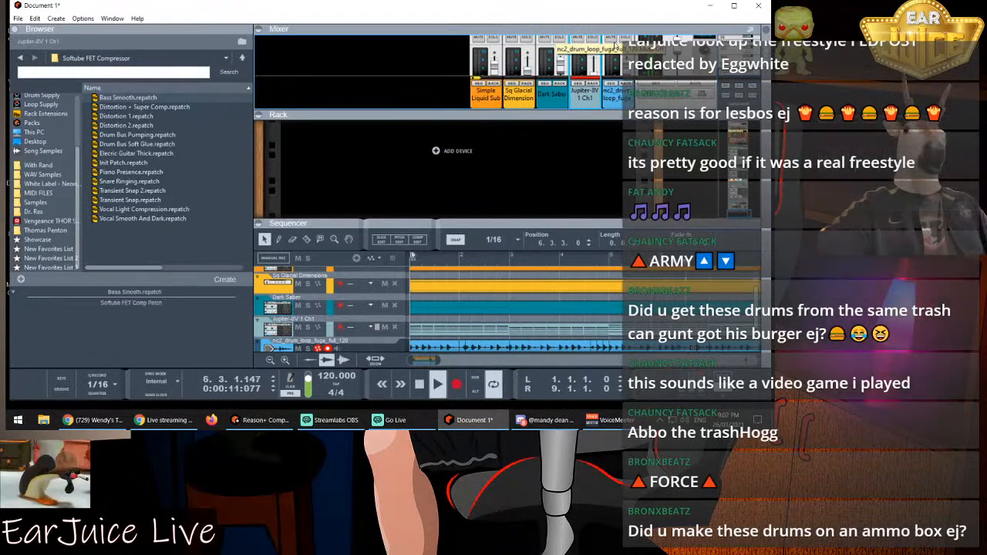
{"action": "left_click", "coordinate": [613, 39]}
{"action": "left_click", "coordinate": [579, 39]}
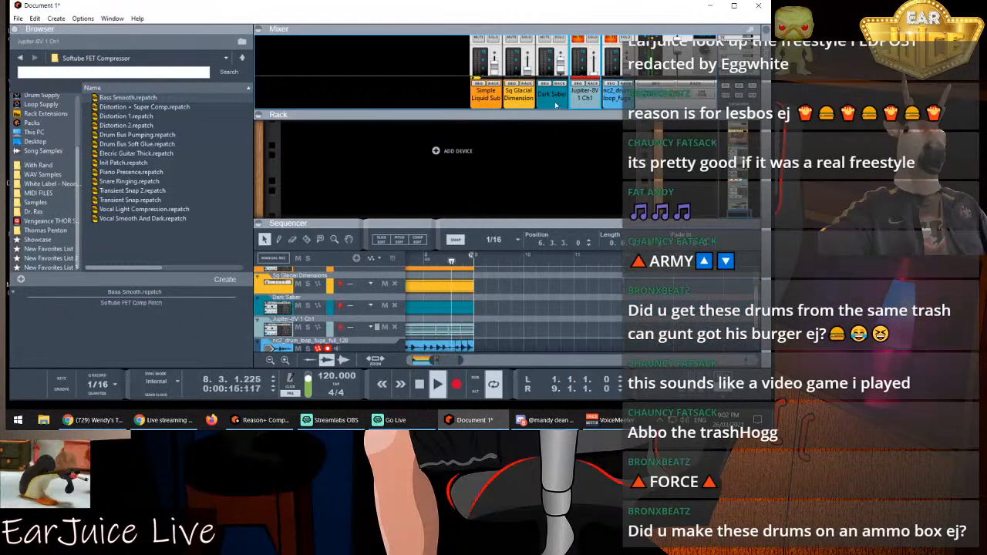
{"action": "left_click_drag", "start_coordinate": [550, 116], "coordinate": [550, 161]}
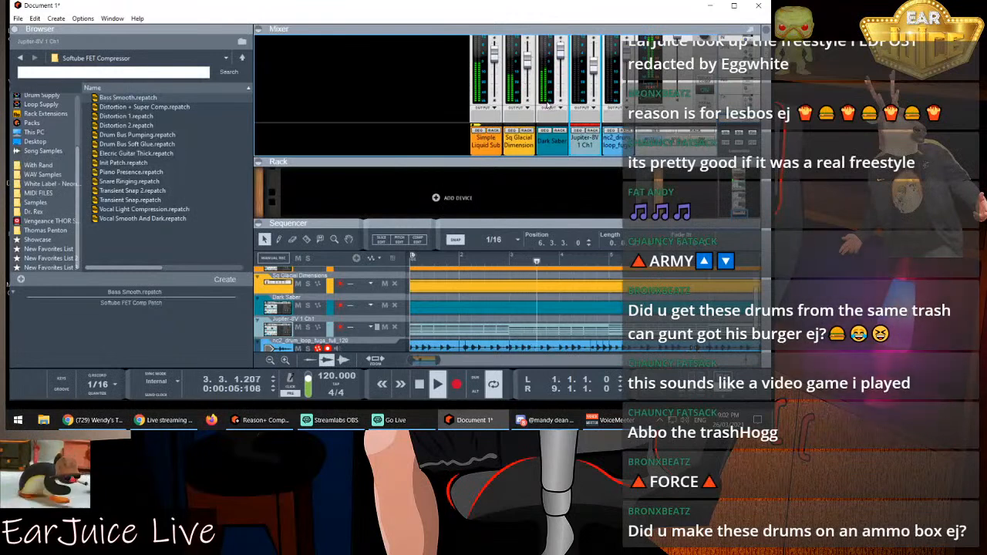
{"action": "scroll", "coordinate": [547, 105], "scroll_direction": "up", "scroll_amount": 2}
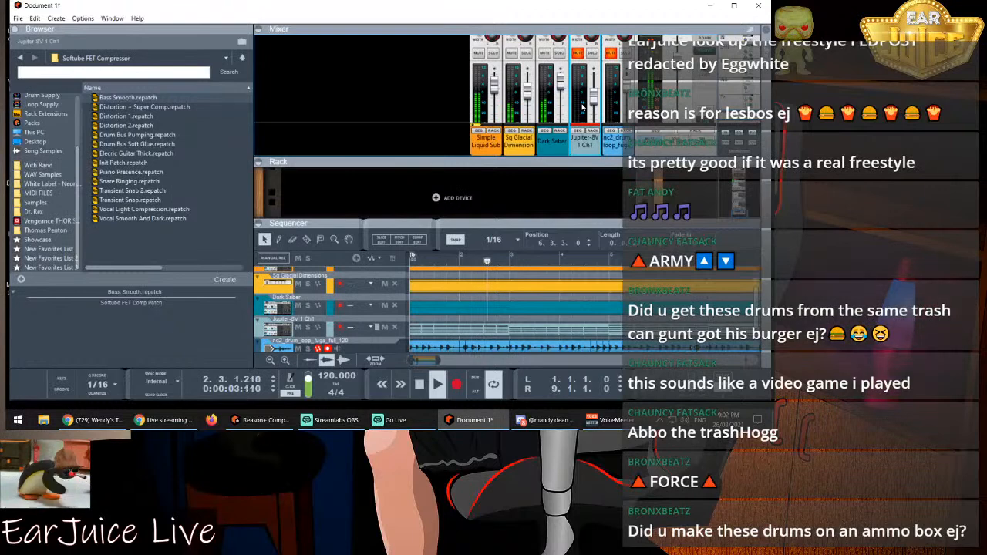
Stop playback and add a new audio track to the rack
{"action": "key", "text": "space"}
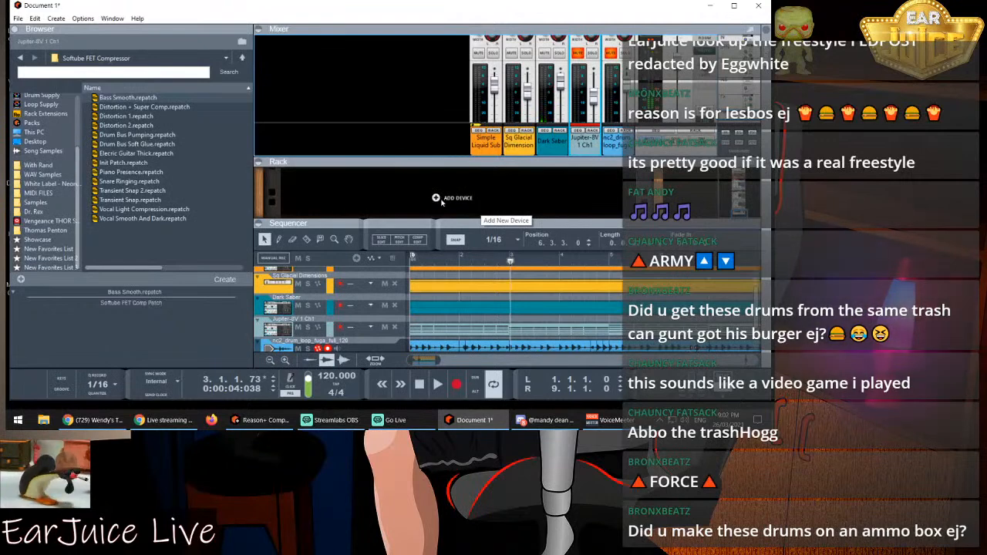
{"action": "left_click", "coordinate": [442, 199]}
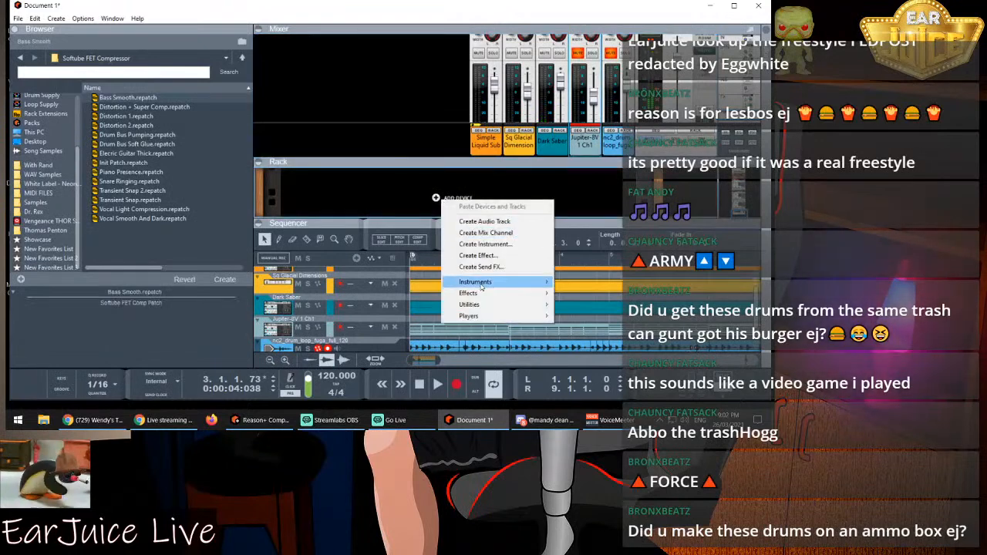
{"action": "left_click", "coordinate": [455, 221]}
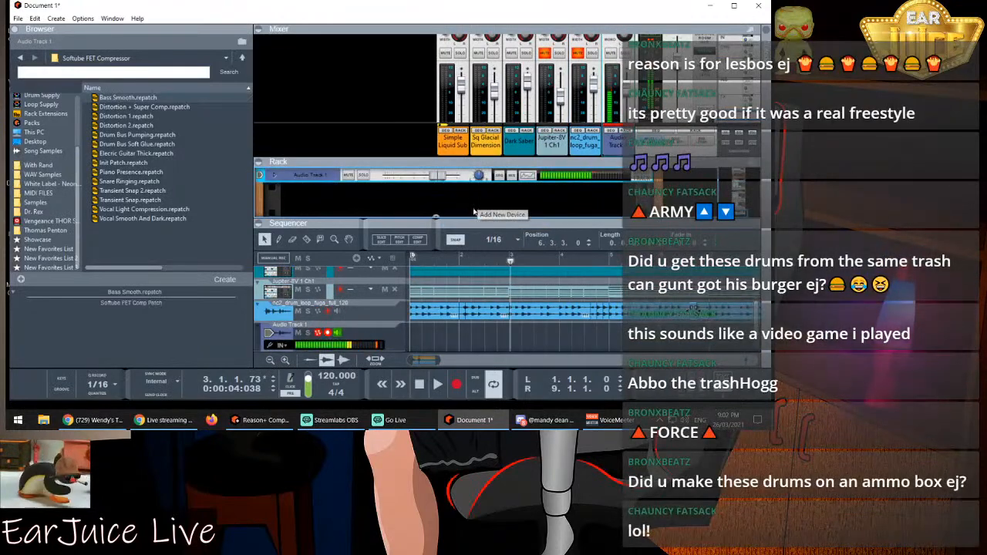
Record a trial take on the new audio track from bar 1, then delete the recorded clip
{"action": "left_click", "coordinate": [409, 262]}
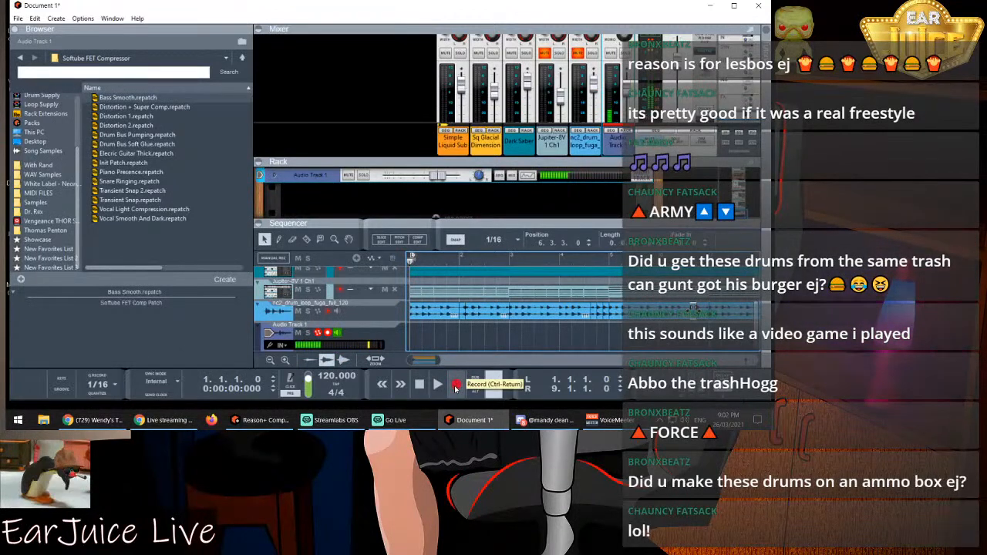
{"action": "left_click", "coordinate": [455, 390]}
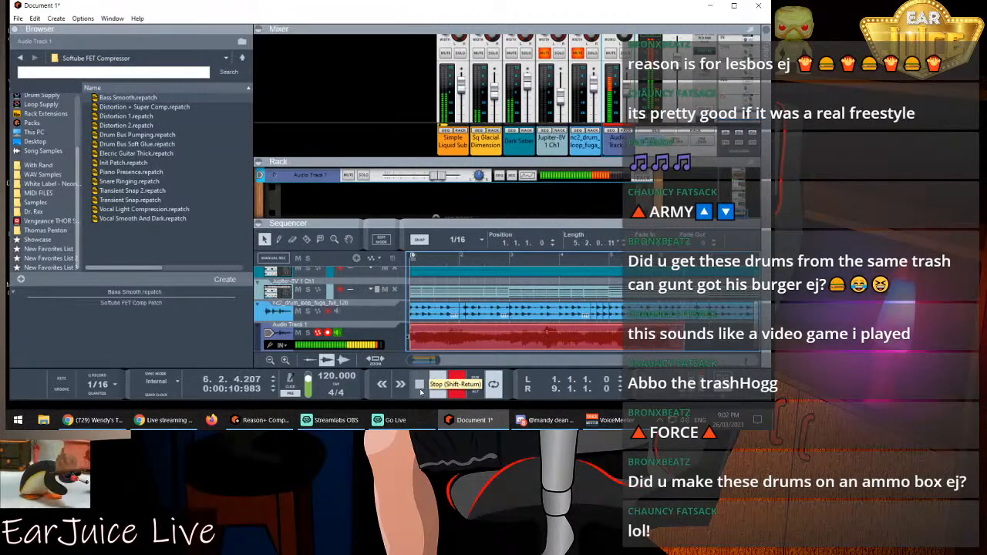
{"action": "left_click", "coordinate": [421, 385]}
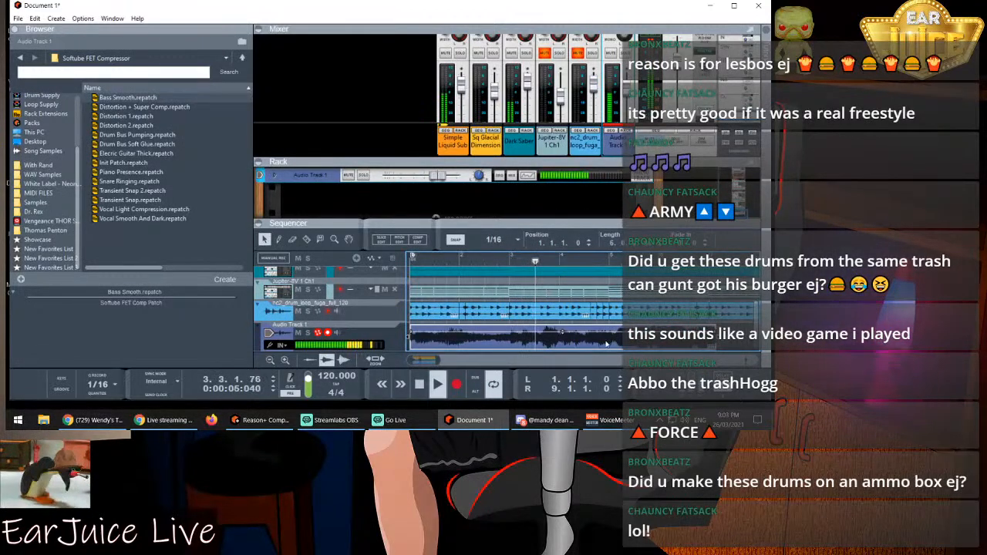
{"action": "key", "text": "space"}
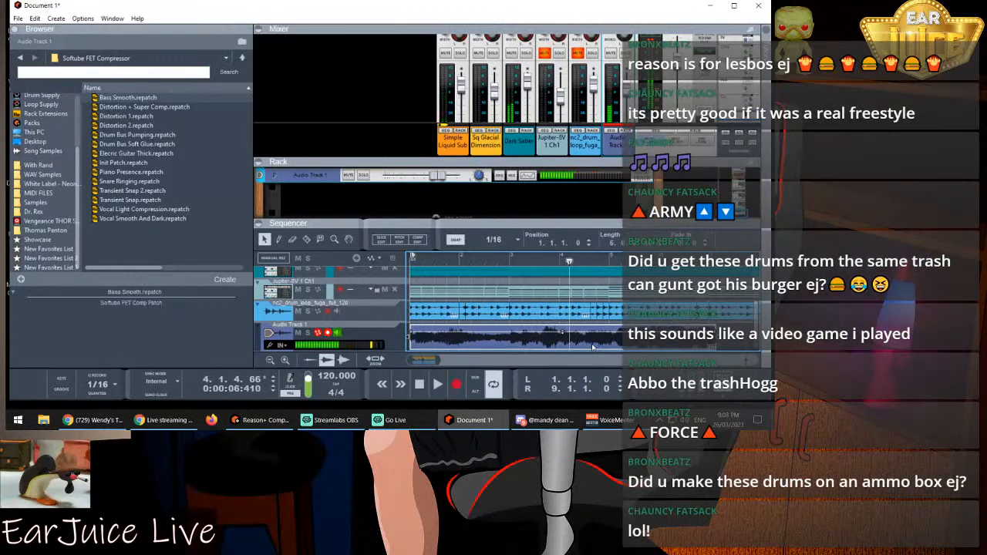
{"action": "key", "text": "Delete"}
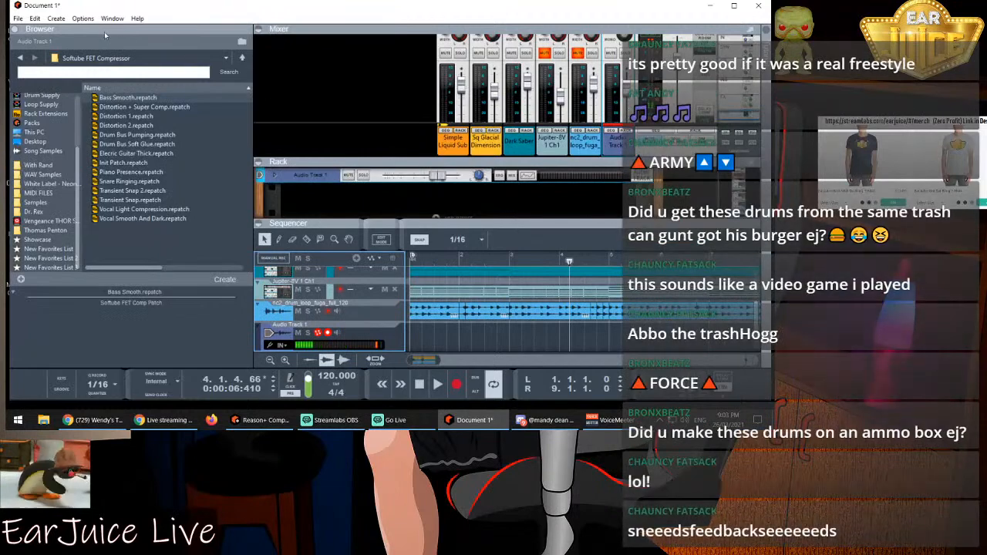
Save the song as "C Potential 2" in the Ambient Sessions folder
{"action": "left_click", "coordinate": [18, 17]}
{"action": "mouse_move", "coordinate": [35, 18]}
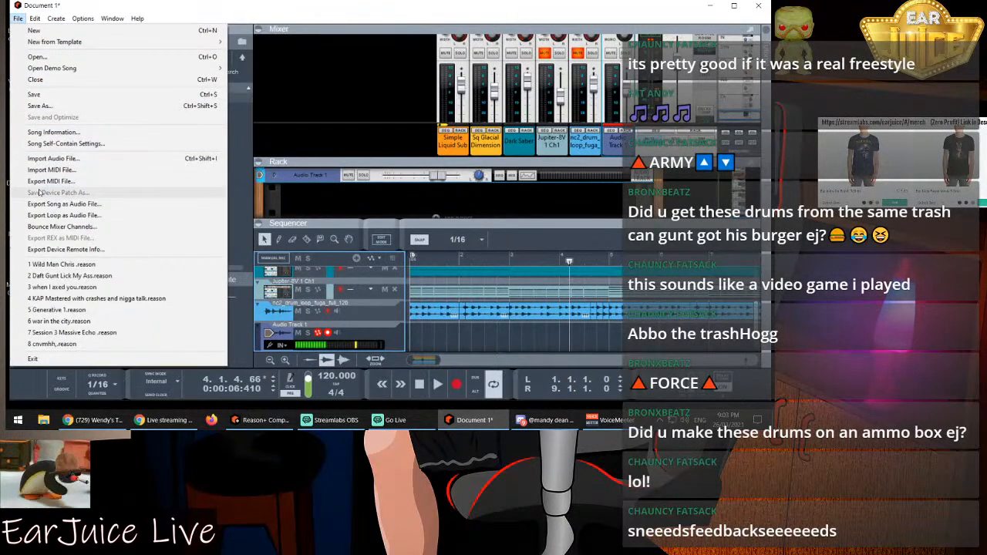
{"action": "left_click", "coordinate": [34, 94]}
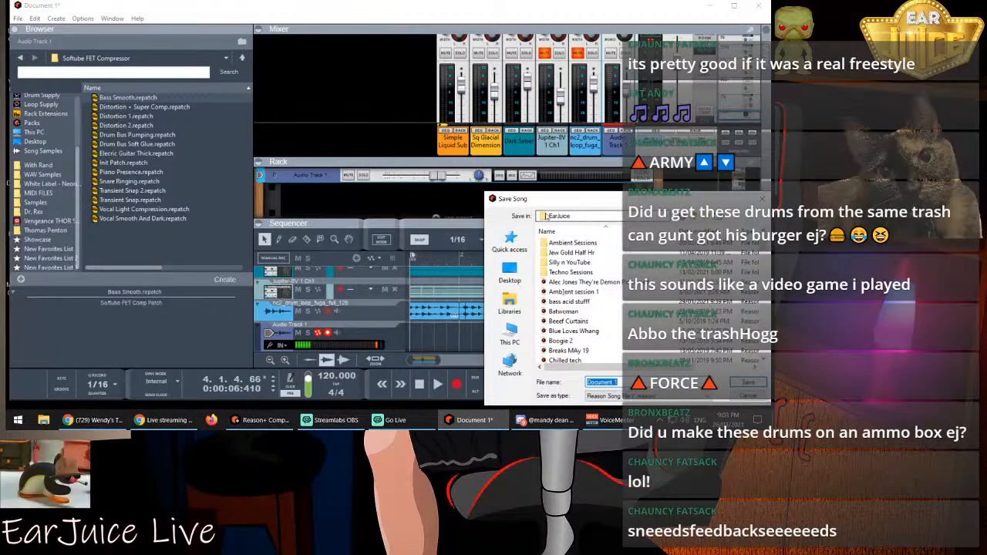
{"action": "left_click_drag", "start_coordinate": [563, 200], "coordinate": [418, 134]}
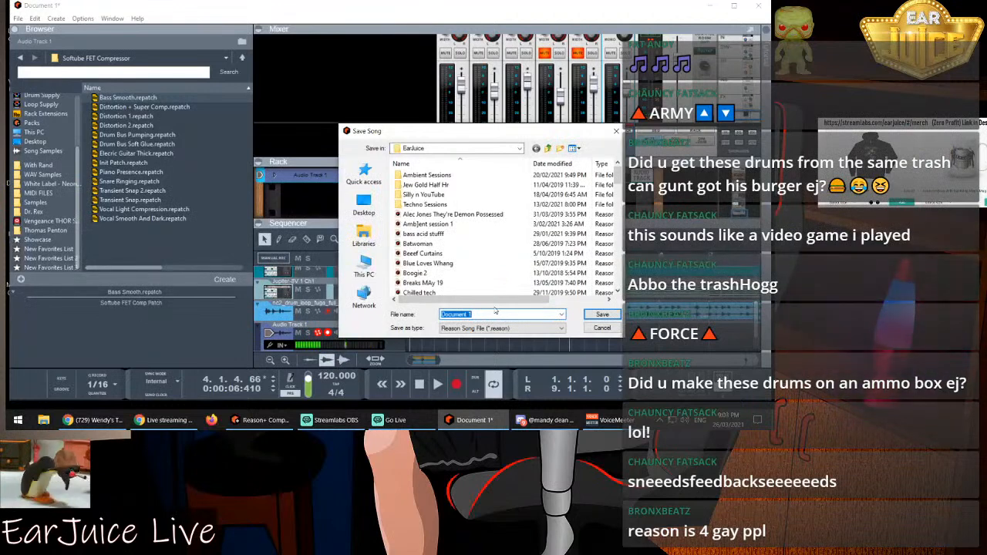
{"action": "double_click", "coordinate": [424, 175]}
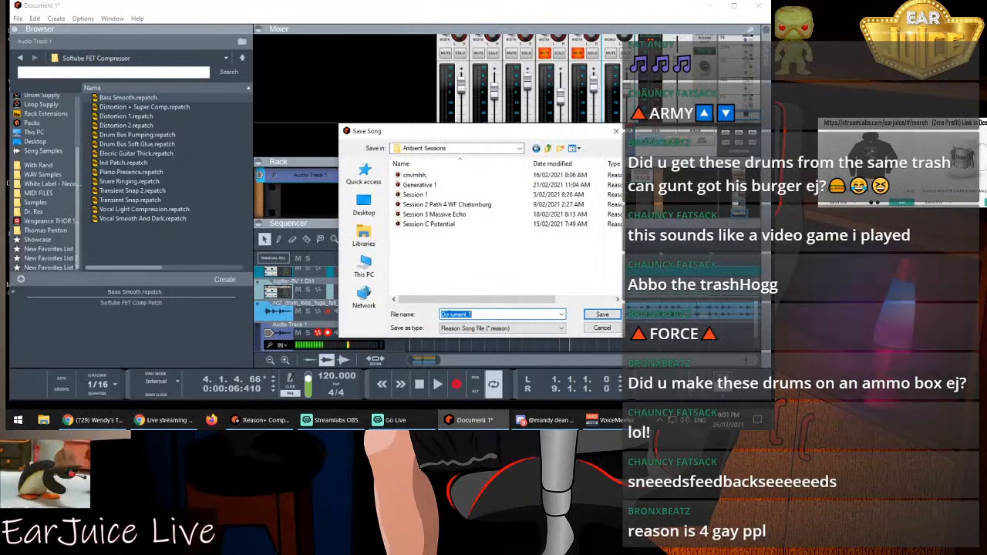
{"action": "type", "text": "C Pot"}
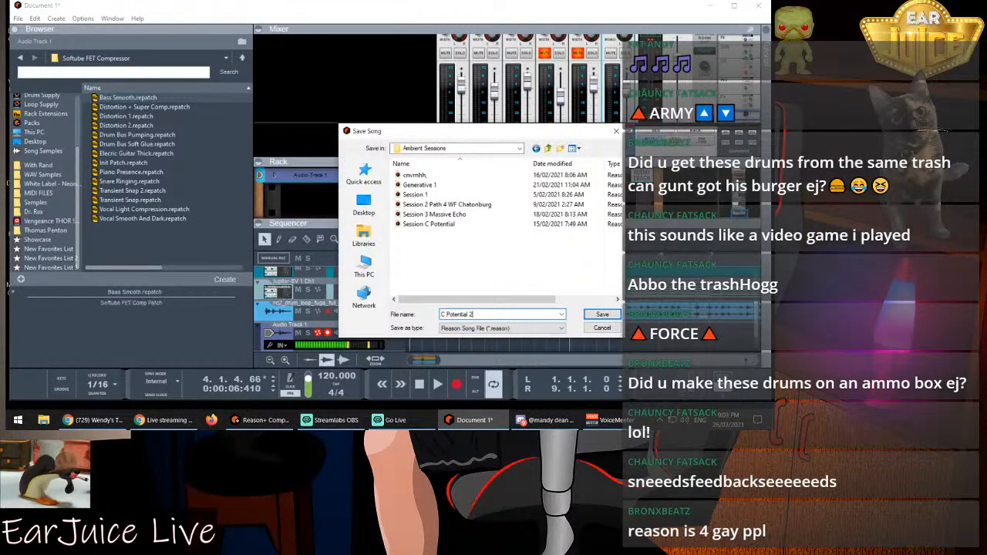
{"action": "key", "text": "Return"}
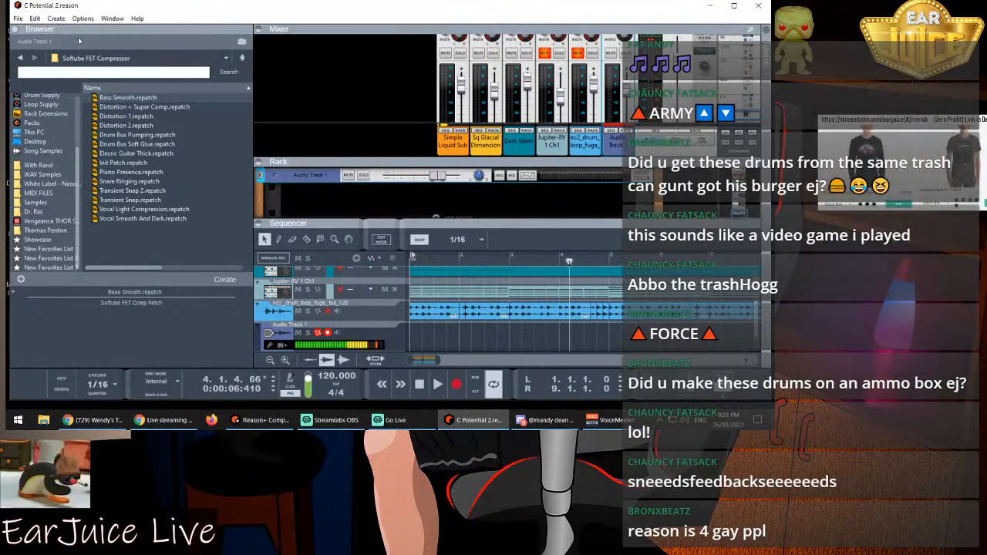
Open the recent song Wild Man Chris.reason
{"action": "left_click", "coordinate": [19, 18]}
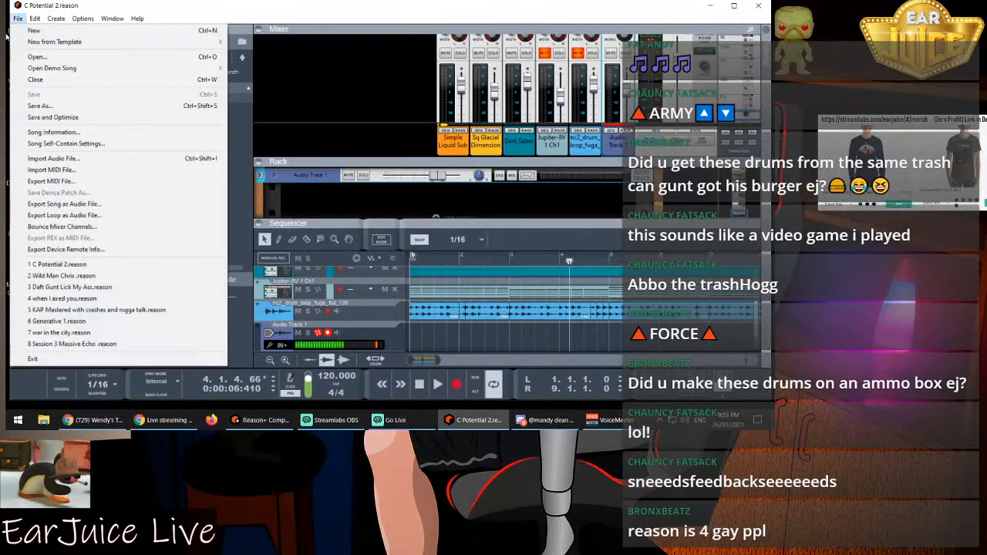
{"action": "left_click", "coordinate": [70, 275]}
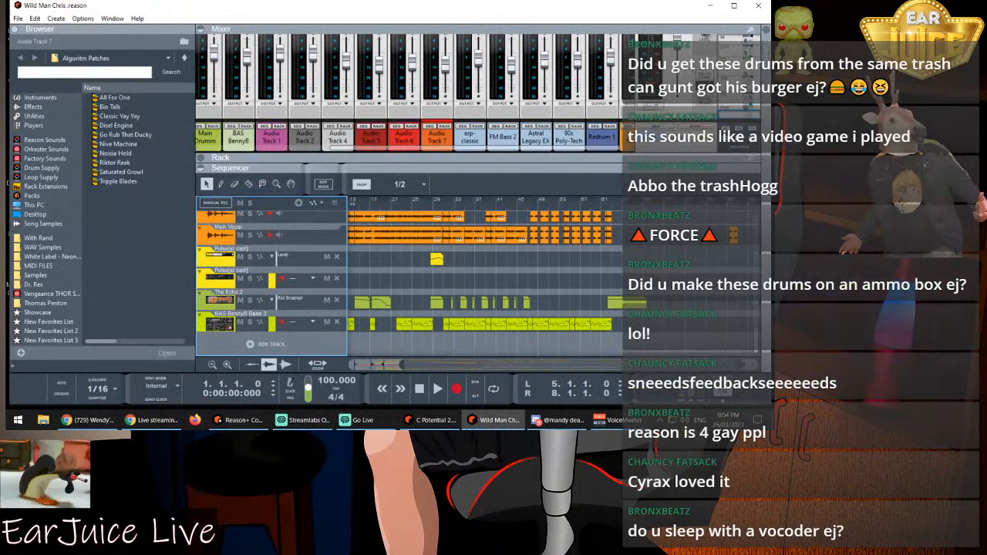
Switch to the YouTube window in Chrome and search for "reestyle FEDPOST redacted by Eggwhite" using the copied text
{"action": "key", "text": "alt+Tab"}
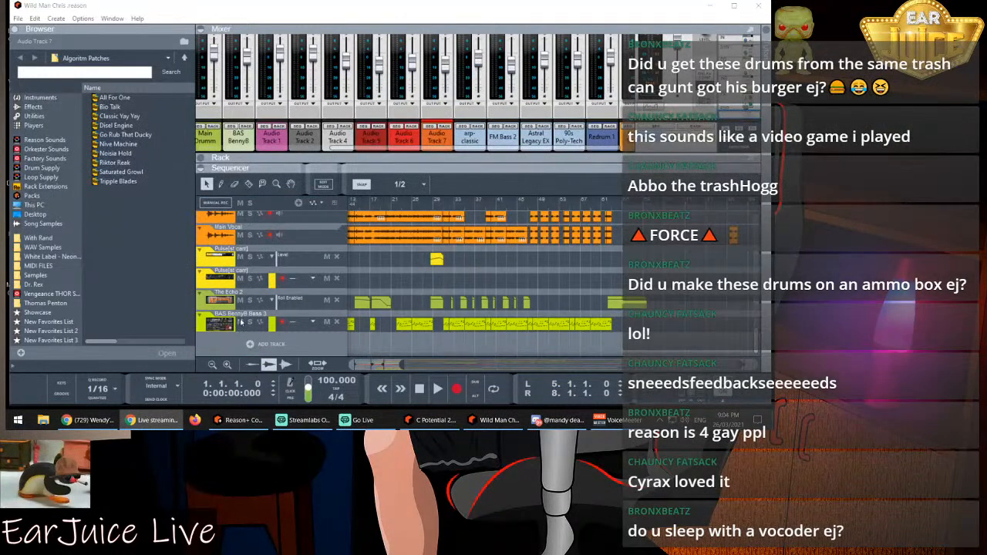
{"action": "left_click", "coordinate": [86, 420]}
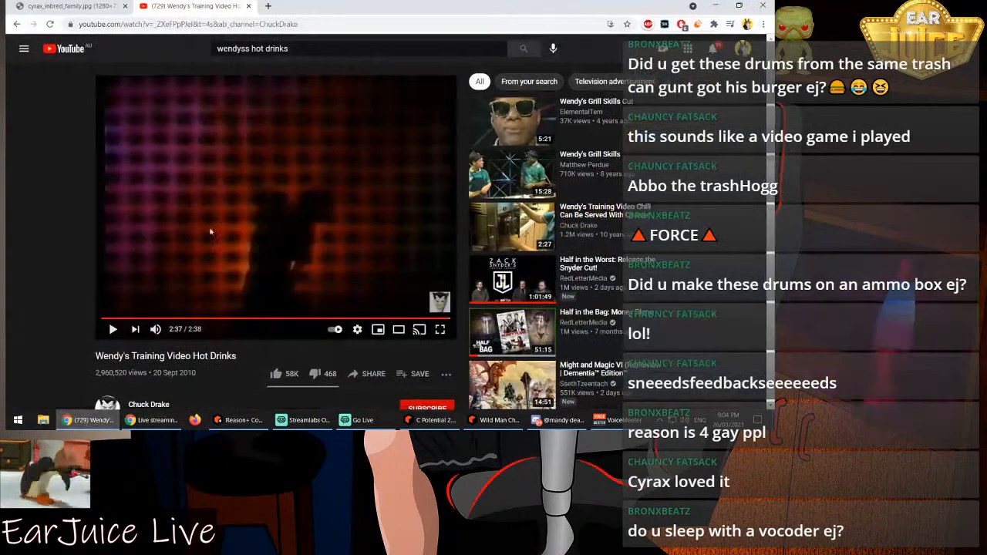
{"action": "left_click_drag", "start_coordinate": [319, 48], "coordinate": [182, 51]}
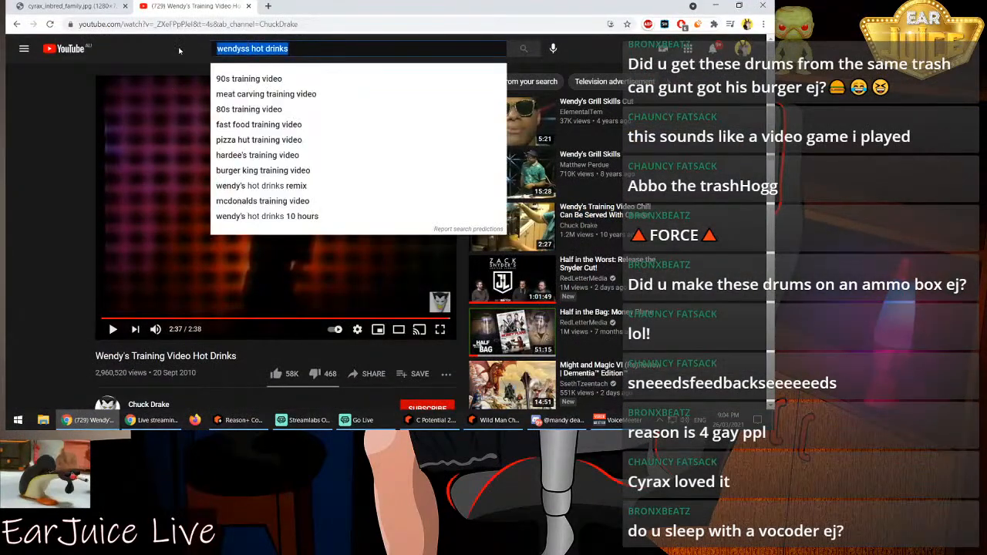
{"action": "right_click", "coordinate": [267, 50]}
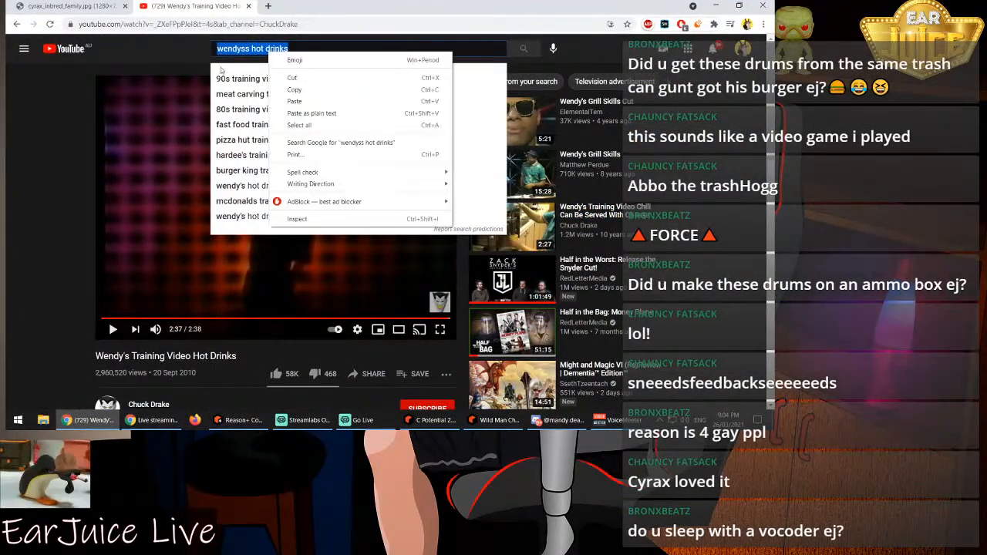
{"action": "left_click", "coordinate": [293, 101]}
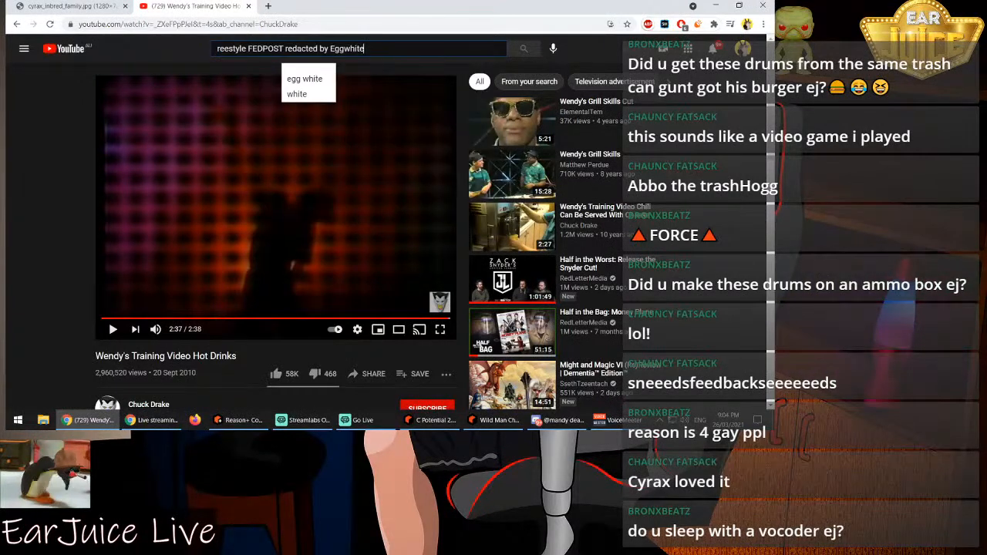
{"action": "left_click", "coordinate": [524, 50]}
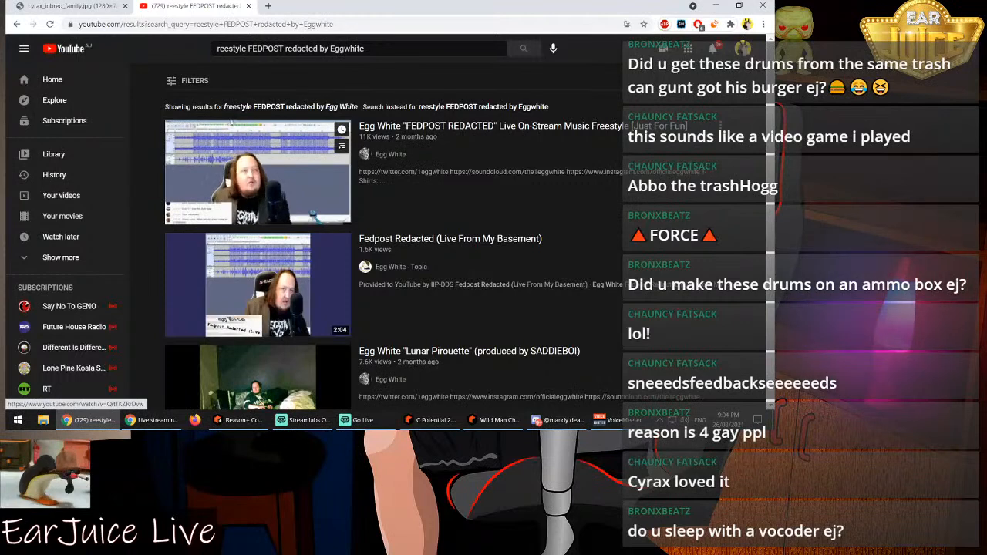
Play the Egg White "FEDPOST REDACTED" live freestyle video and pause it at 1:56
{"action": "left_click", "coordinate": [224, 126]}
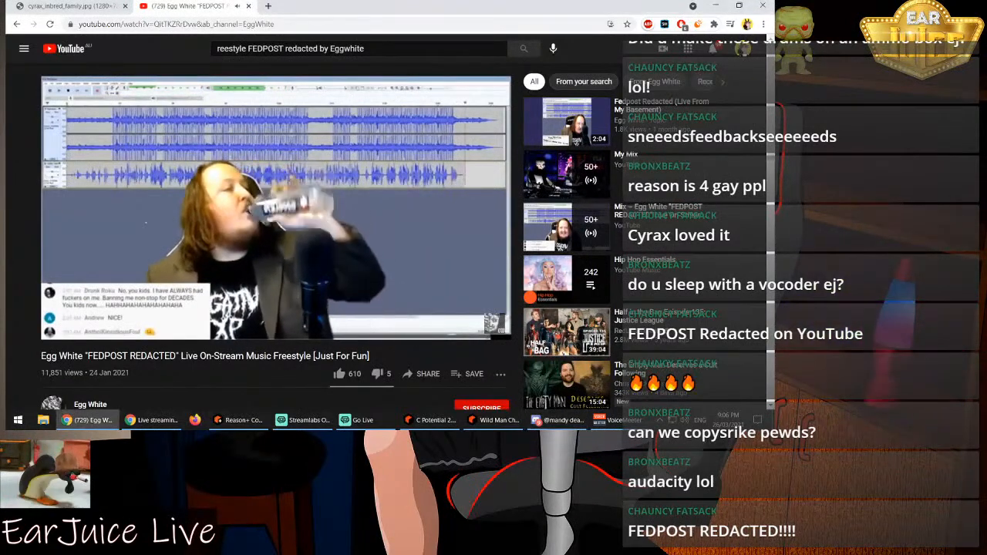
{"action": "left_click", "coordinate": [342, 217]}
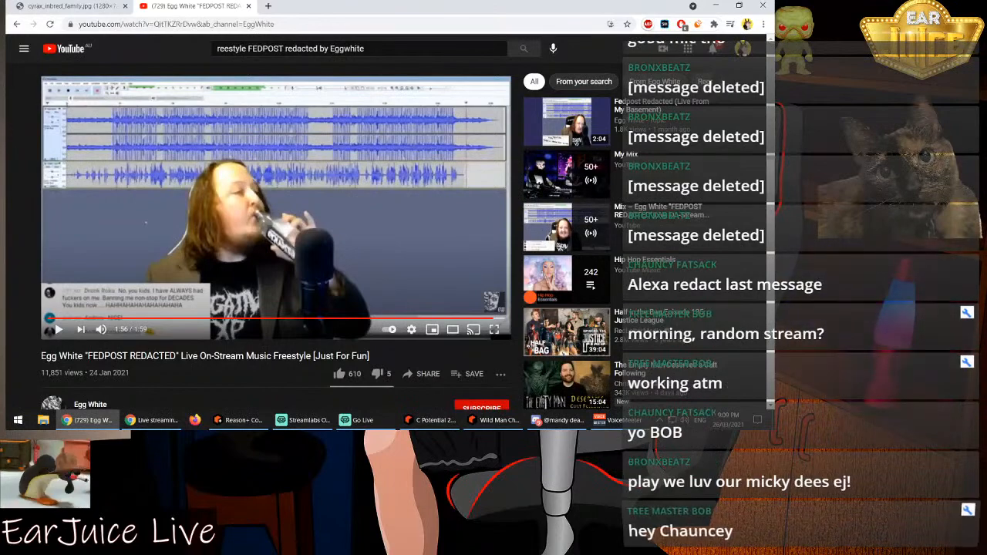
Switch from the browser to the Wild Man Chris project in Reason and play the song from the start
{"action": "key", "text": "alt+Tab"}
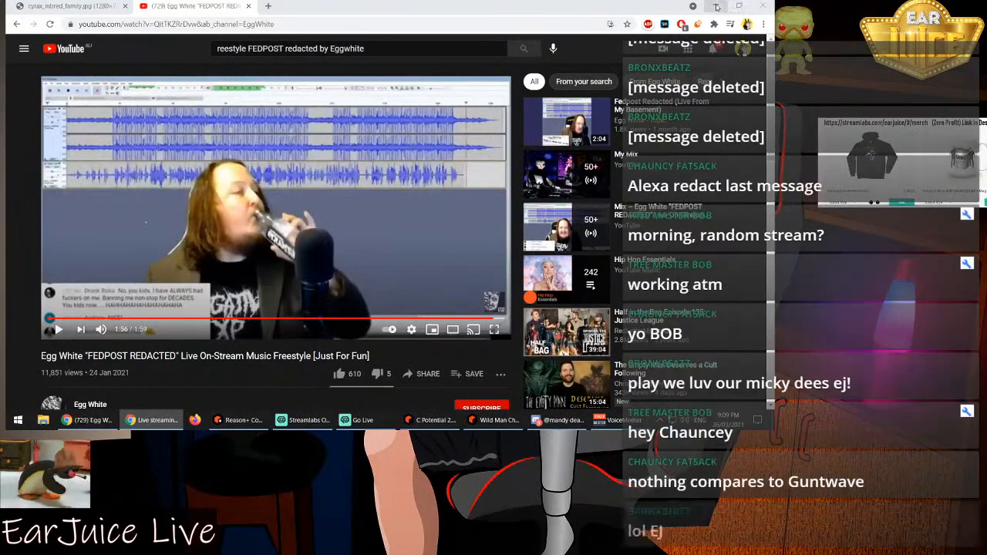
{"action": "left_click", "coordinate": [718, 5]}
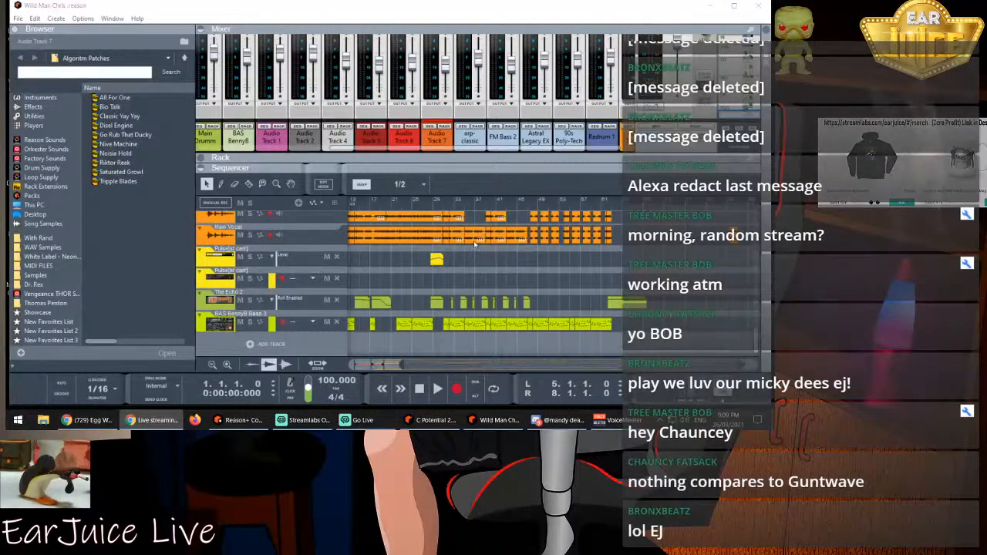
{"action": "left_click", "coordinate": [356, 207]}
{"action": "left_click_drag", "start_coordinate": [356, 207], "coordinate": [340, 210]}
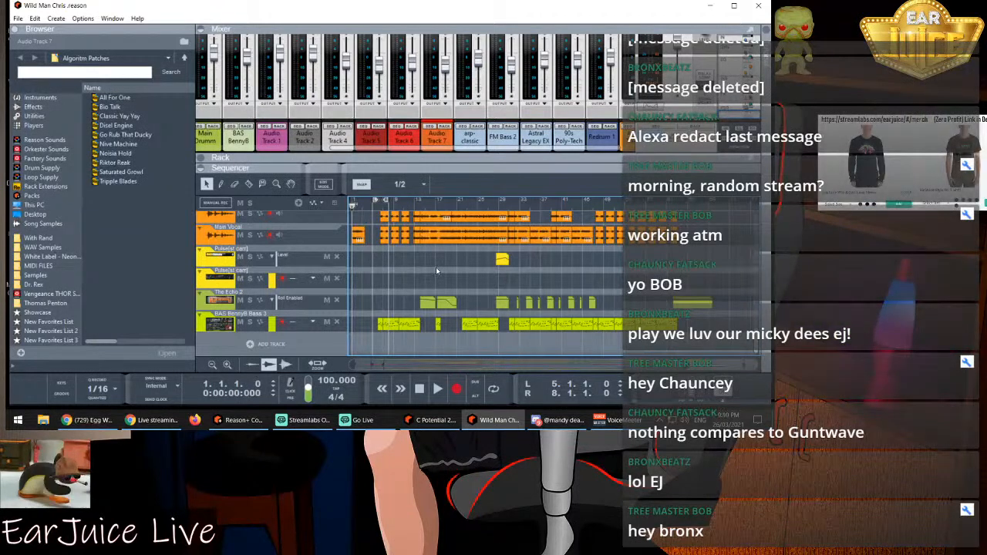
{"action": "key", "text": "space"}
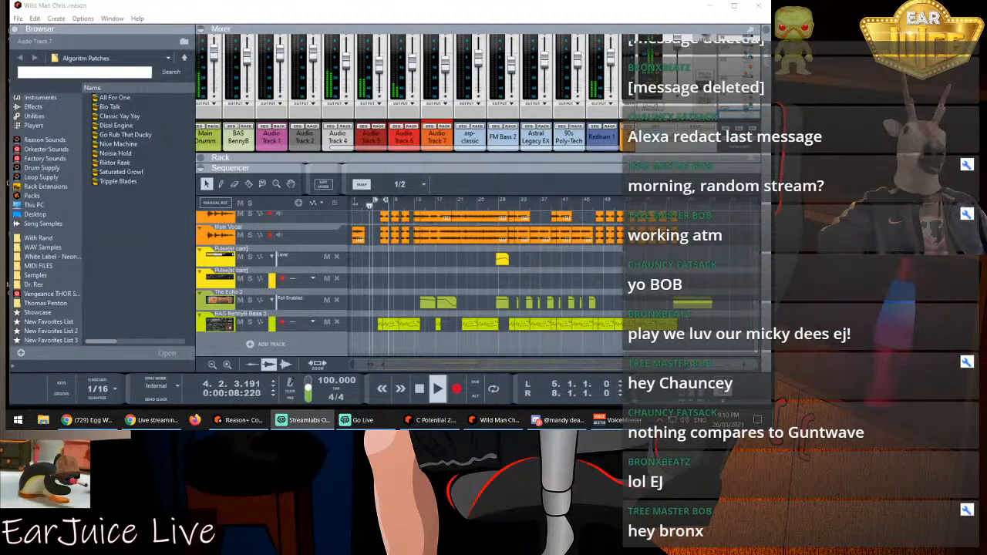
Raise the master level to 0.00 dB and inspect the mixer's send, insert and EQ sections during playback
{"action": "scroll", "coordinate": [417, 77], "scroll_direction": "up", "scroll_amount": 4}
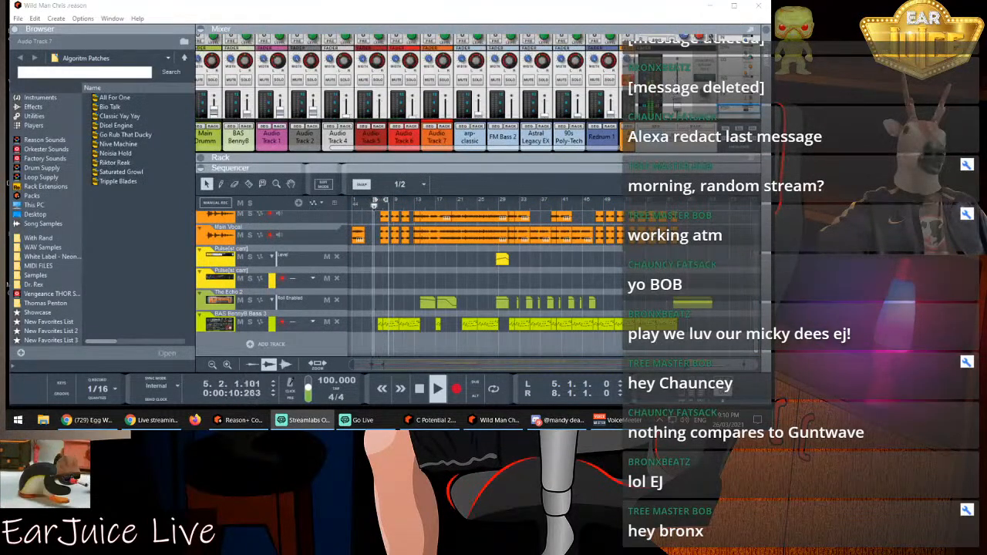
{"action": "left_click_drag", "start_coordinate": [677, 108], "coordinate": [677, 99]}
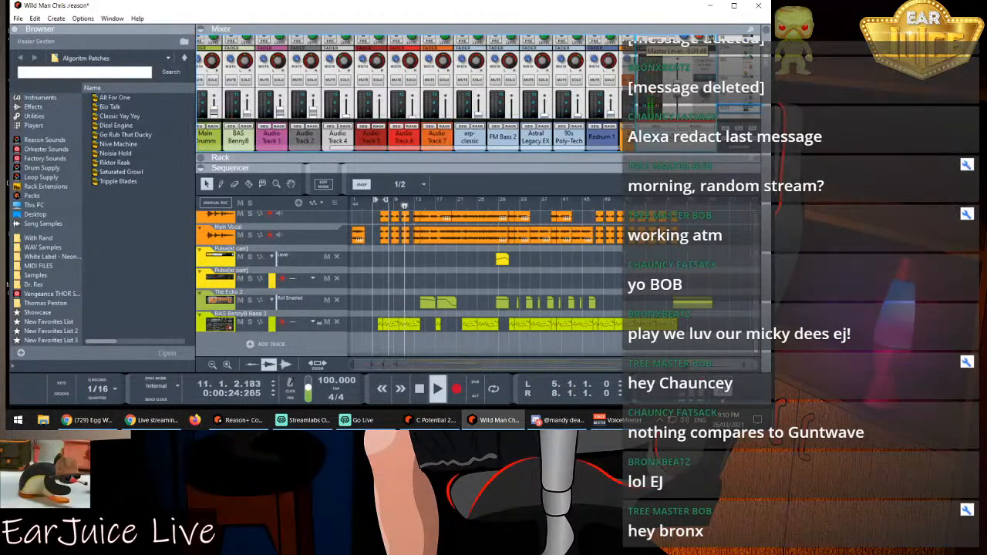
{"action": "scroll", "coordinate": [680, 107], "scroll_direction": "up", "scroll_amount": 6}
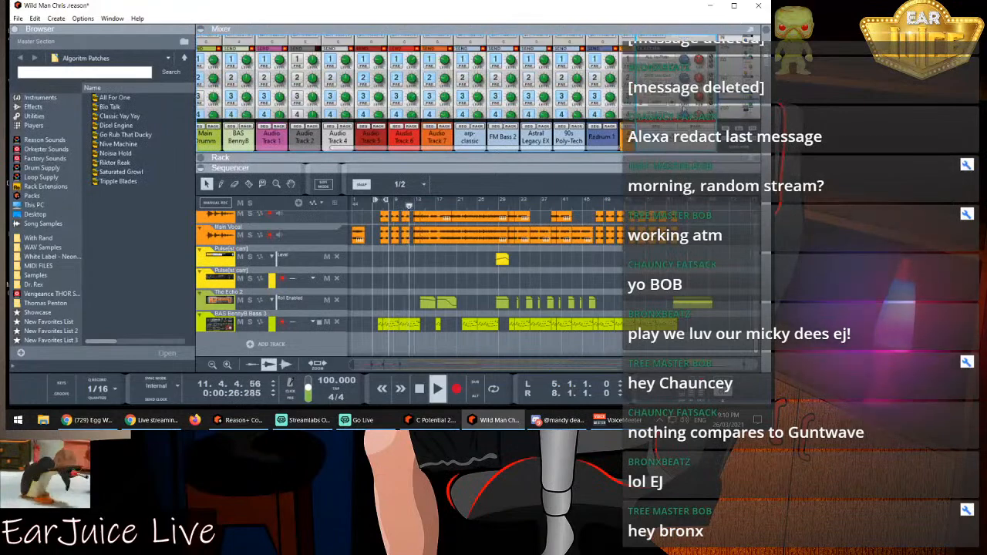
{"action": "scroll", "coordinate": [683, 109], "scroll_direction": "up", "scroll_amount": 2}
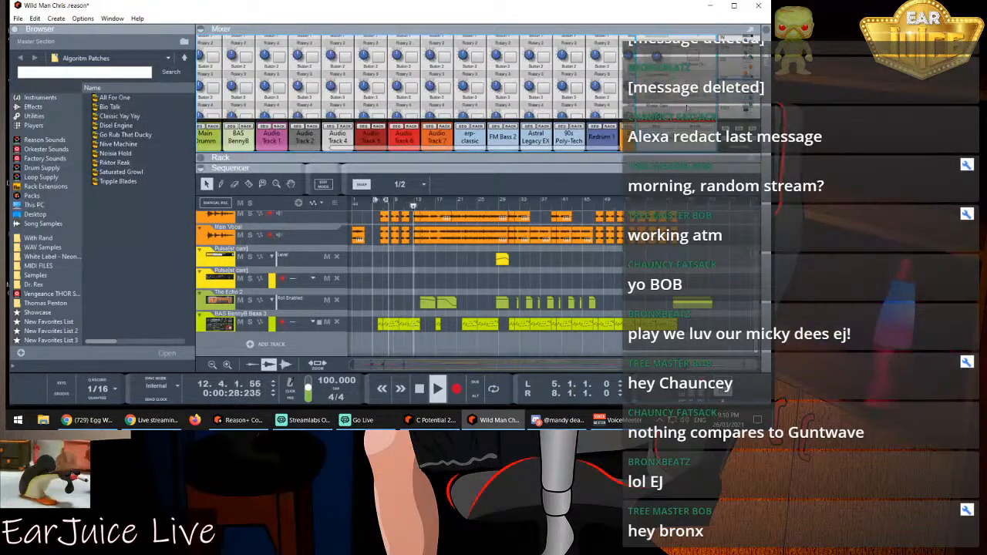
{"action": "scroll", "coordinate": [687, 108], "scroll_direction": "up", "scroll_amount": 3}
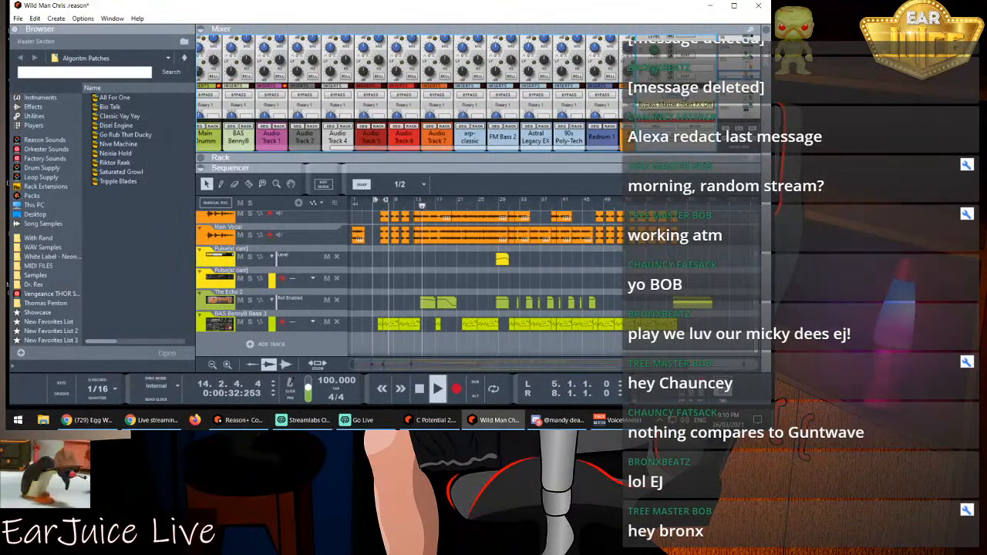
{"action": "scroll", "coordinate": [685, 108], "scroll_direction": "down", "scroll_amount": 4}
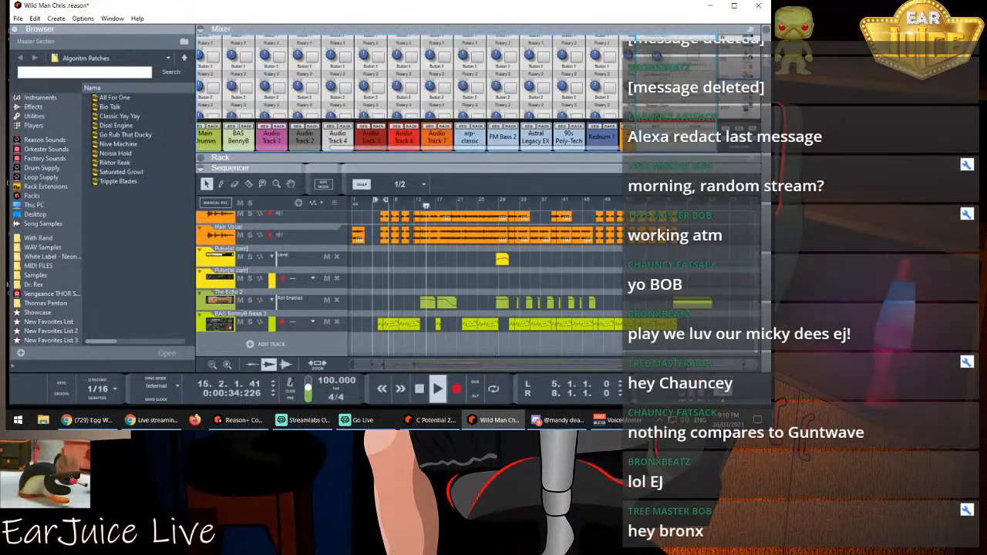
{"action": "scroll", "coordinate": [455, 77], "scroll_direction": "down", "scroll_amount": 2}
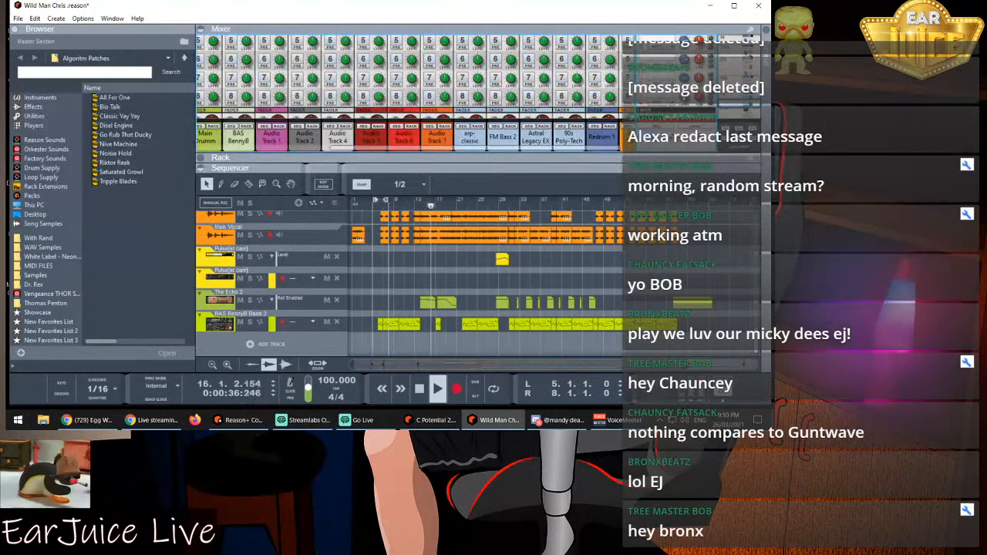
{"action": "scroll", "coordinate": [455, 77], "scroll_direction": "down", "scroll_amount": 3}
{"action": "scroll", "coordinate": [416, 77], "scroll_direction": "down", "scroll_amount": 2}
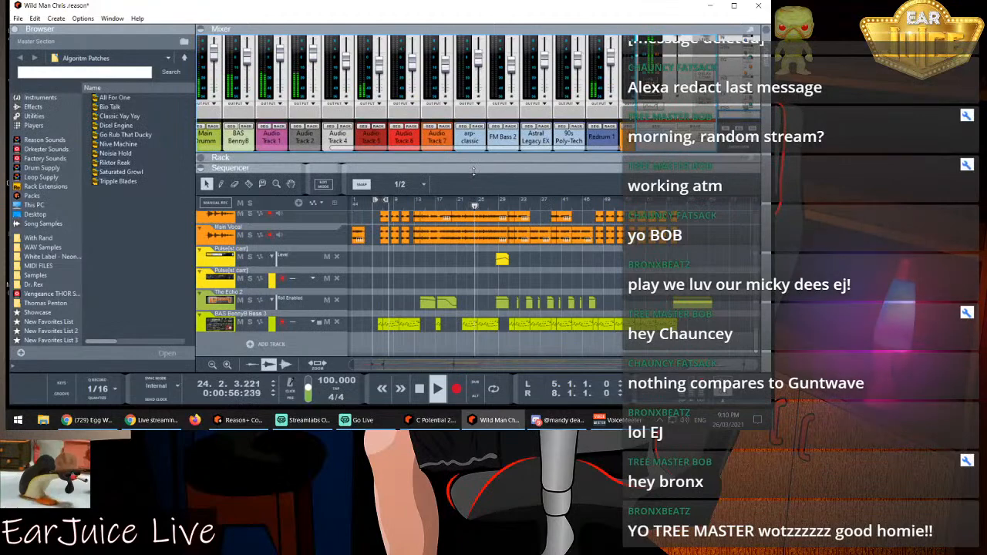
Enlarge the sequencer area and look through the song's tracks up to the main drums during playback
{"action": "left_click_drag", "start_coordinate": [477, 168], "coordinate": [503, 106]}
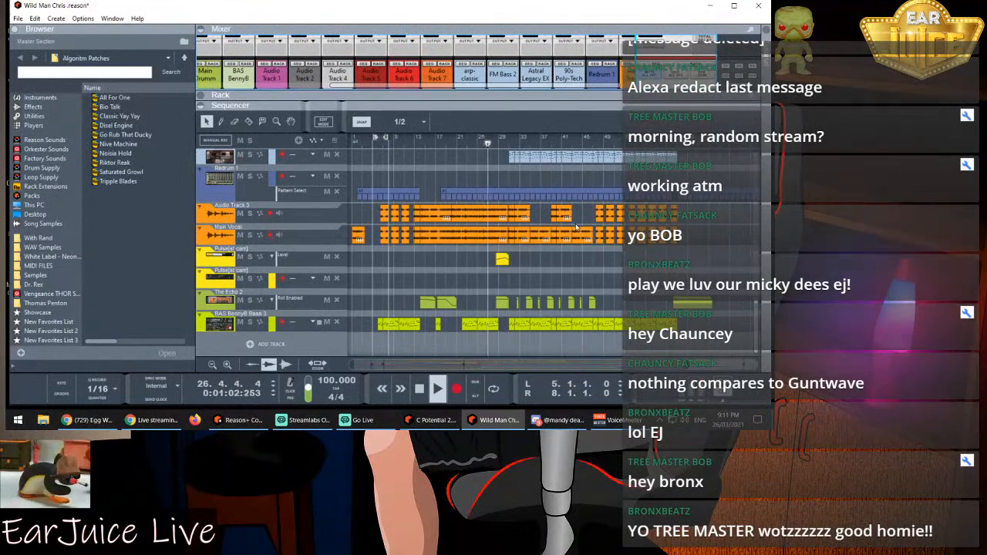
{"action": "scroll", "coordinate": [618, 277], "scroll_direction": "up", "scroll_amount": 2}
{"action": "scroll", "coordinate": [617, 277], "scroll_direction": "up", "scroll_amount": 6}
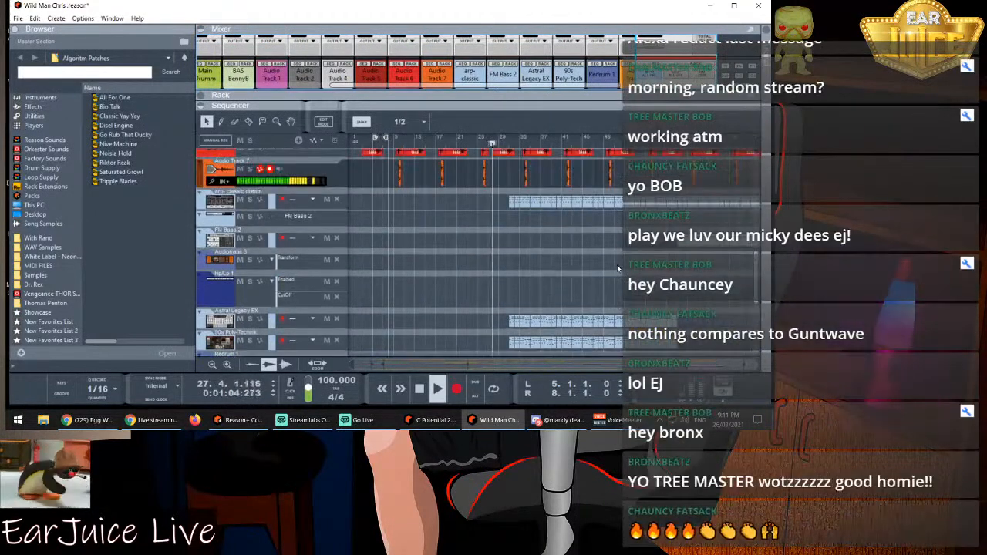
{"action": "scroll", "coordinate": [618, 268], "scroll_direction": "up", "scroll_amount": 1}
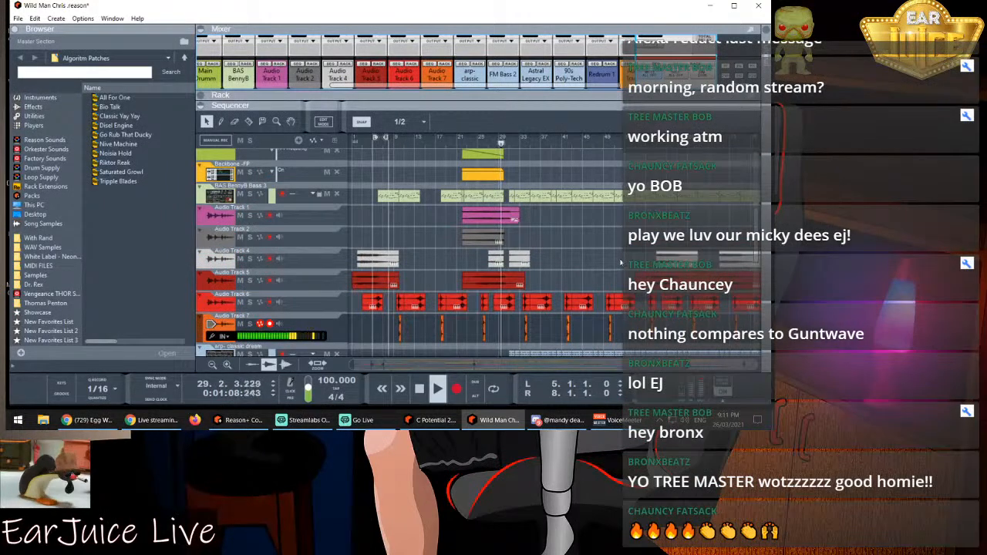
{"action": "scroll", "coordinate": [621, 264], "scroll_direction": "up", "scroll_amount": 3}
{"action": "scroll", "coordinate": [621, 263], "scroll_direction": "down", "scroll_amount": 2}
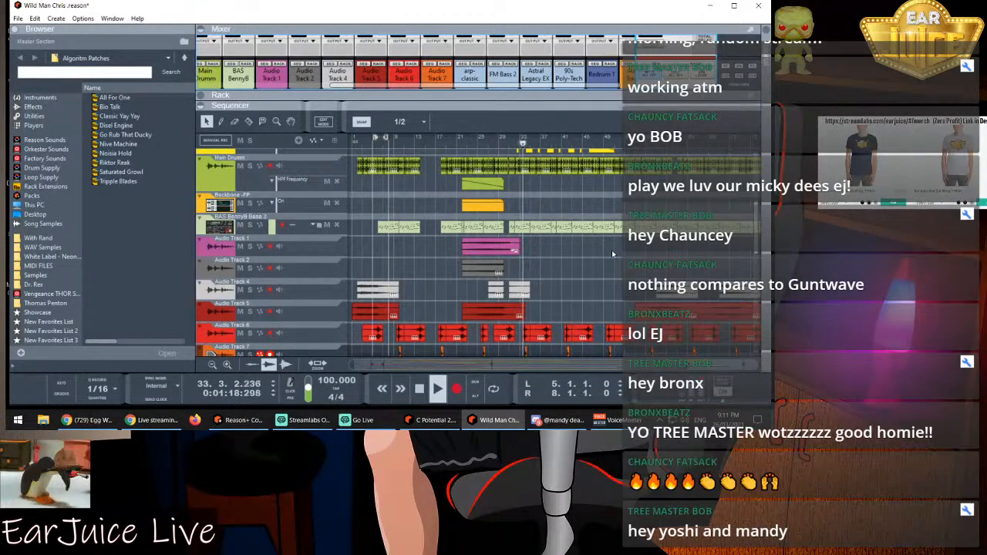
Enlarge the mixer again and locate Audio Track 6 in the rack and the sequencer
{"action": "left_click_drag", "start_coordinate": [489, 94], "coordinate": [508, 200]}
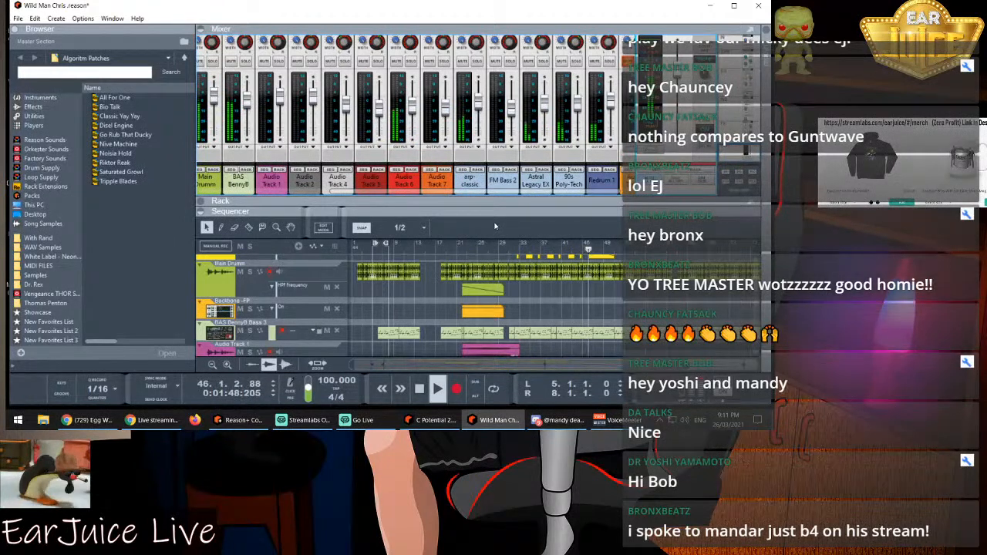
{"action": "left_click", "coordinate": [411, 170]}
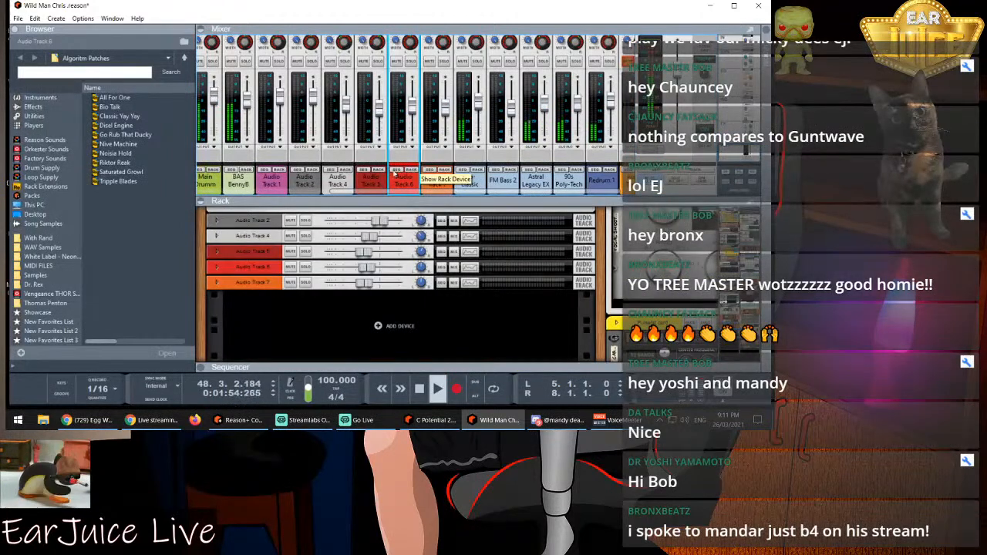
{"action": "left_click", "coordinate": [397, 169]}
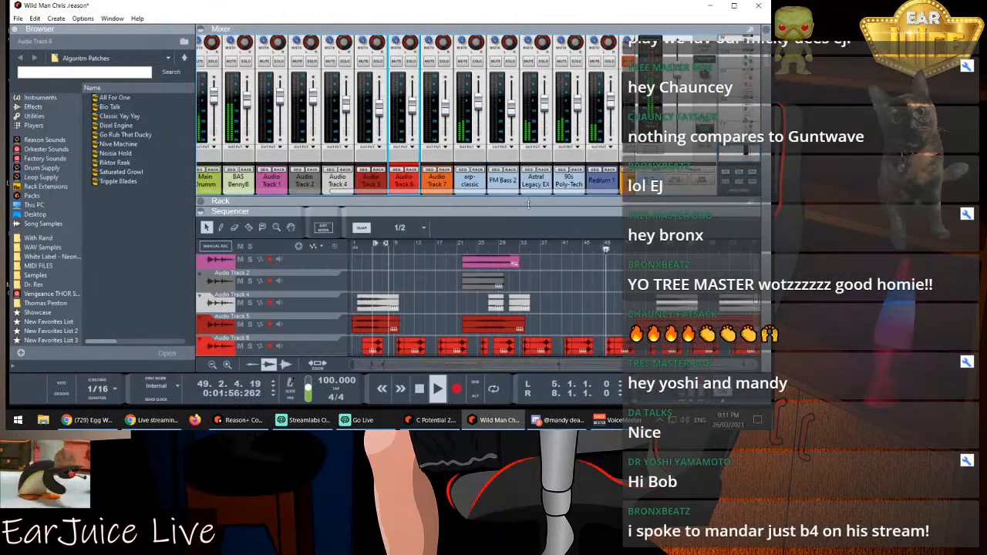
{"action": "left_click_drag", "start_coordinate": [532, 212], "coordinate": [568, 182]}
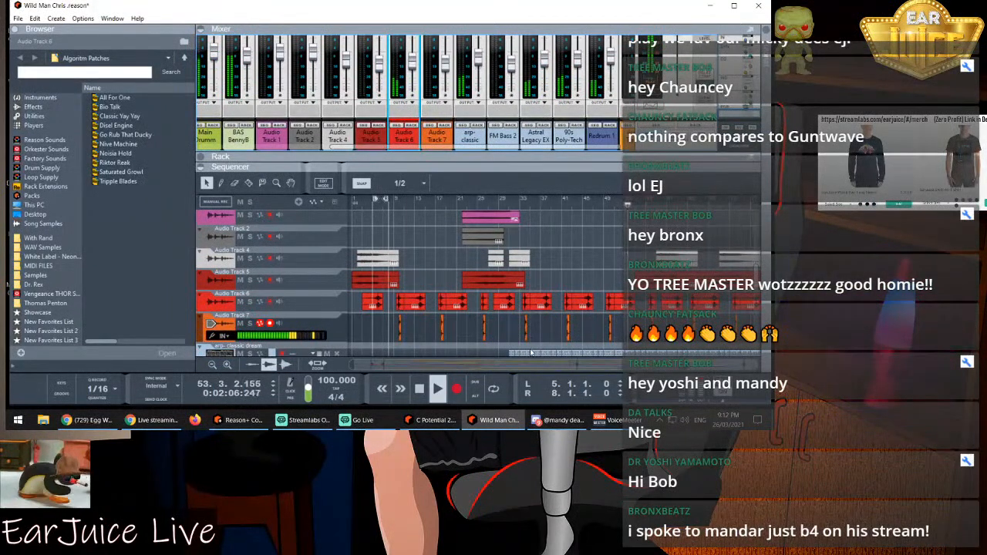
{"action": "left_click_drag", "start_coordinate": [537, 360], "coordinate": [591, 365]}
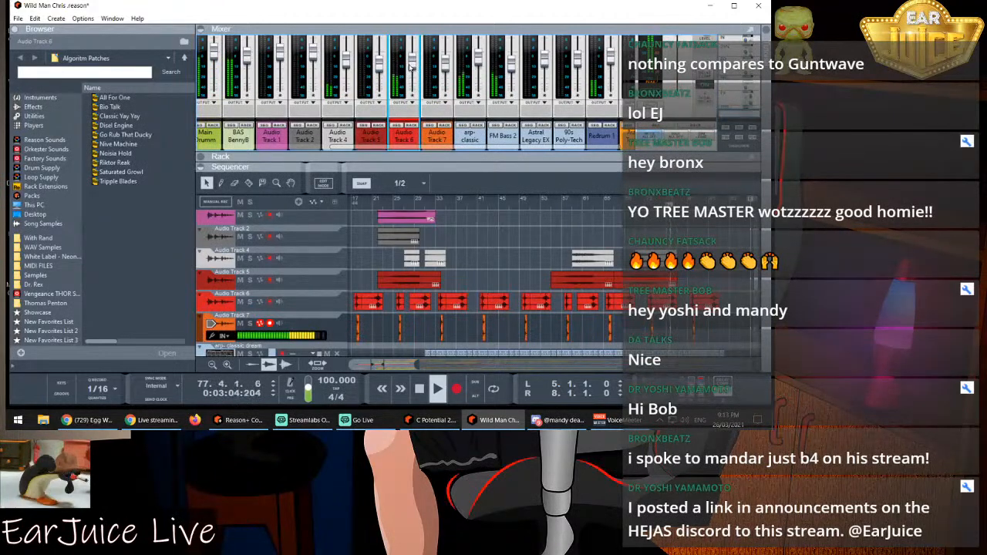
Lower the Audio Track 6 fader slightly, look over the vocal tracks and stop playback
{"action": "left_click_drag", "start_coordinate": [412, 68], "coordinate": [413, 78]}
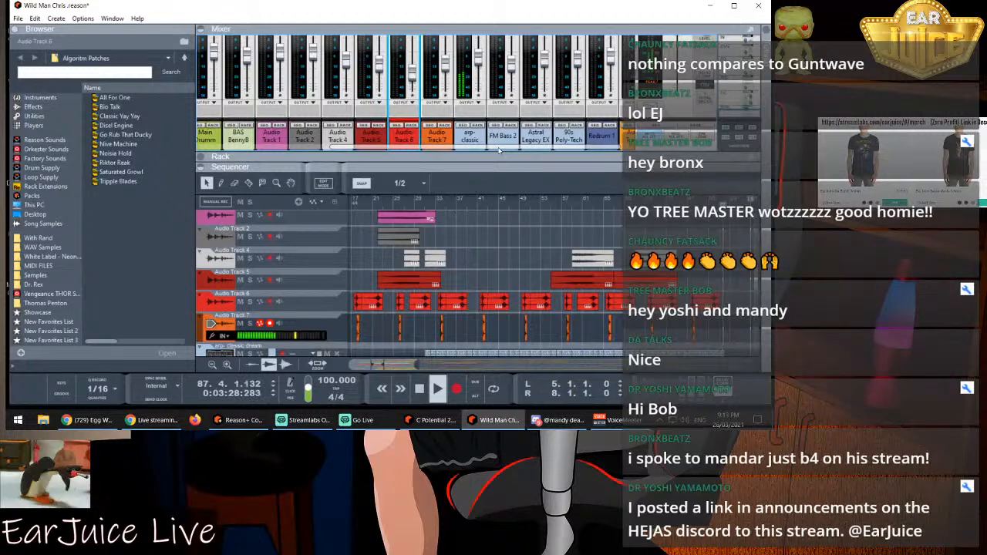
{"action": "scroll", "coordinate": [499, 149], "scroll_direction": "up", "scroll_amount": 1}
{"action": "scroll", "coordinate": [706, 272], "scroll_direction": "up", "scroll_amount": 5}
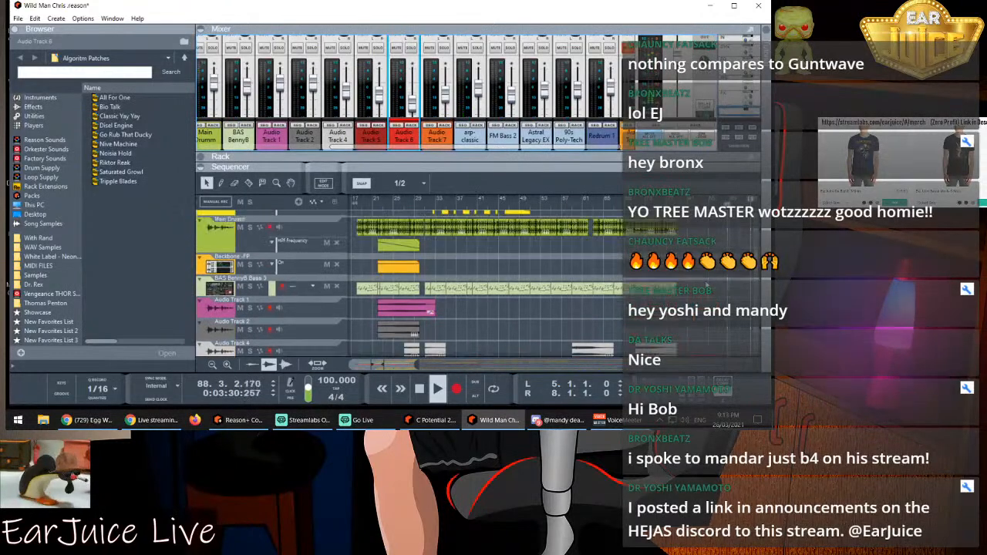
{"action": "scroll", "coordinate": [705, 270], "scroll_direction": "up", "scroll_amount": 3}
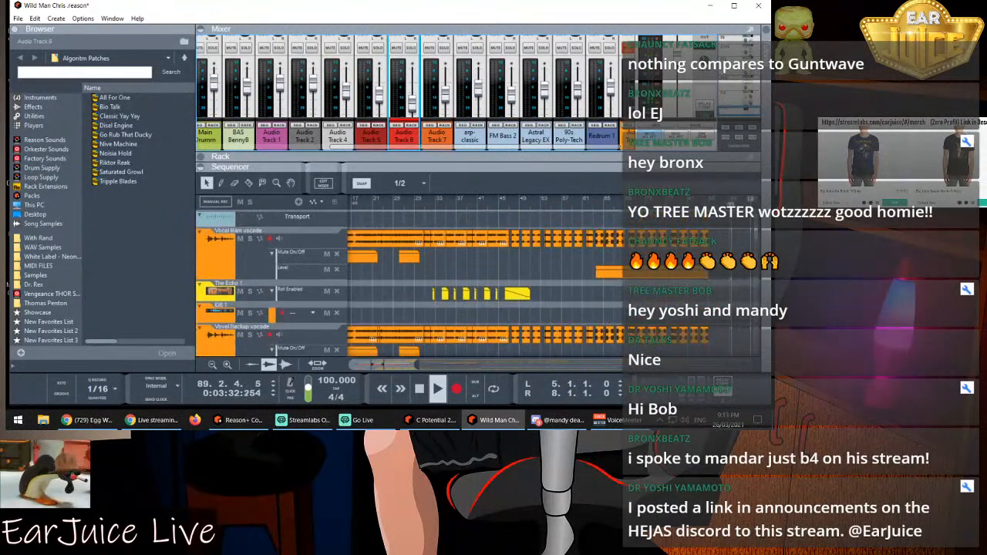
{"action": "key", "text": "space"}
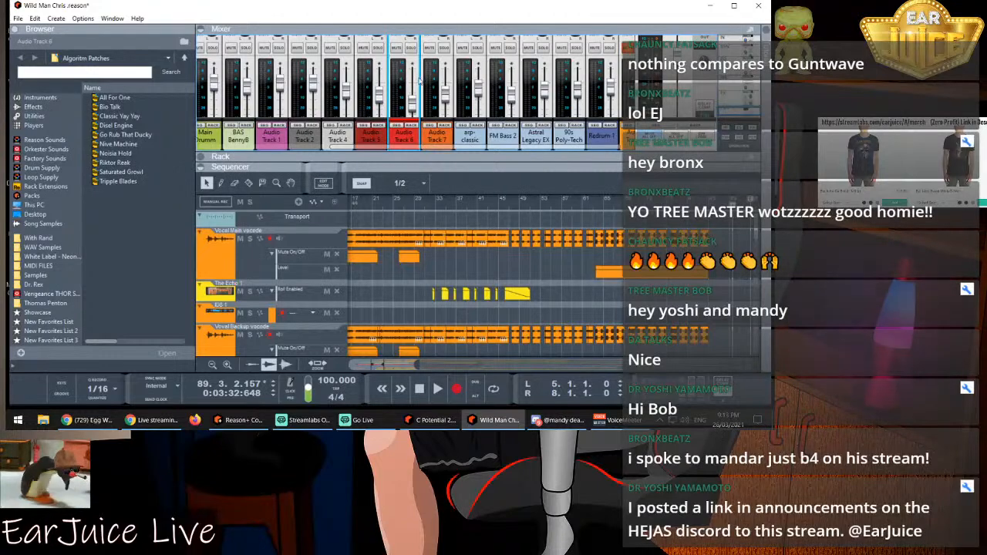
Solo Audio Track 6 and Audio Track 7 in the mixer
{"action": "scroll", "coordinate": [419, 80], "scroll_direction": "down", "scroll_amount": 2}
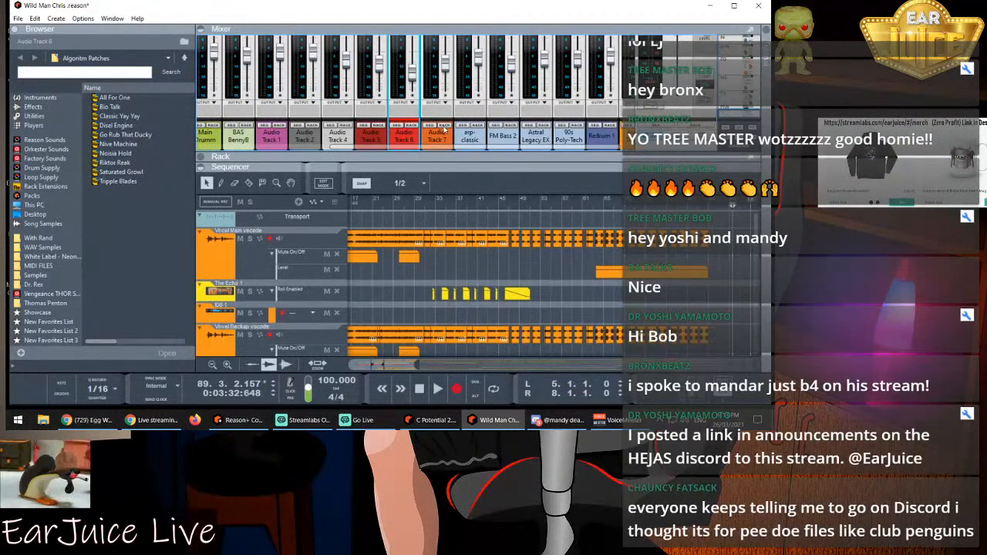
{"action": "scroll", "coordinate": [422, 91], "scroll_direction": "up", "scroll_amount": 2}
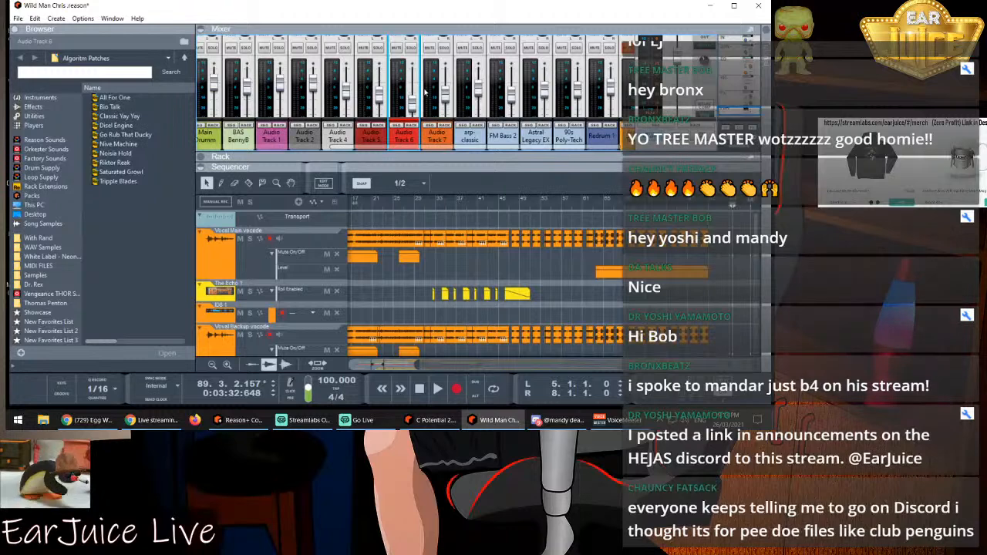
{"action": "left_click", "coordinate": [411, 80]}
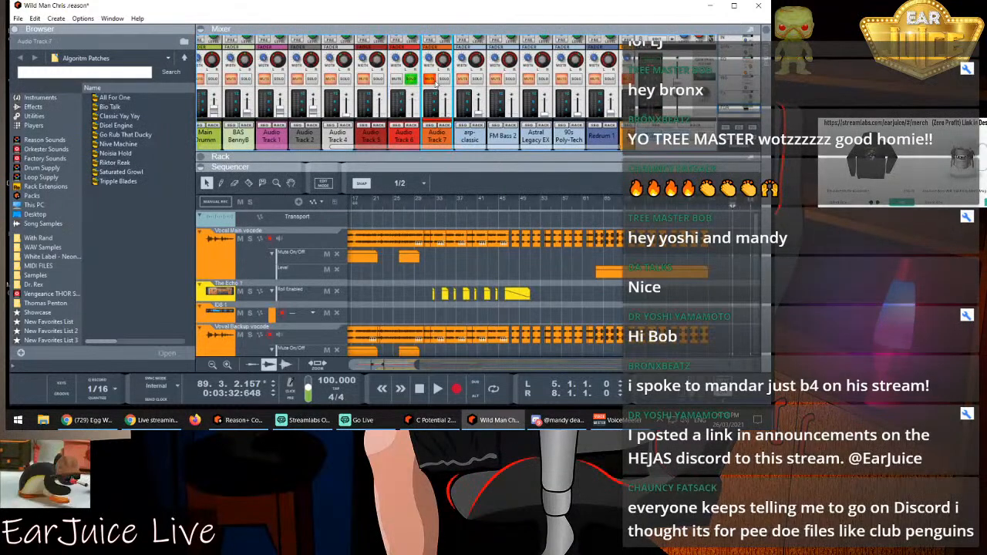
{"action": "left_click", "coordinate": [443, 79]}
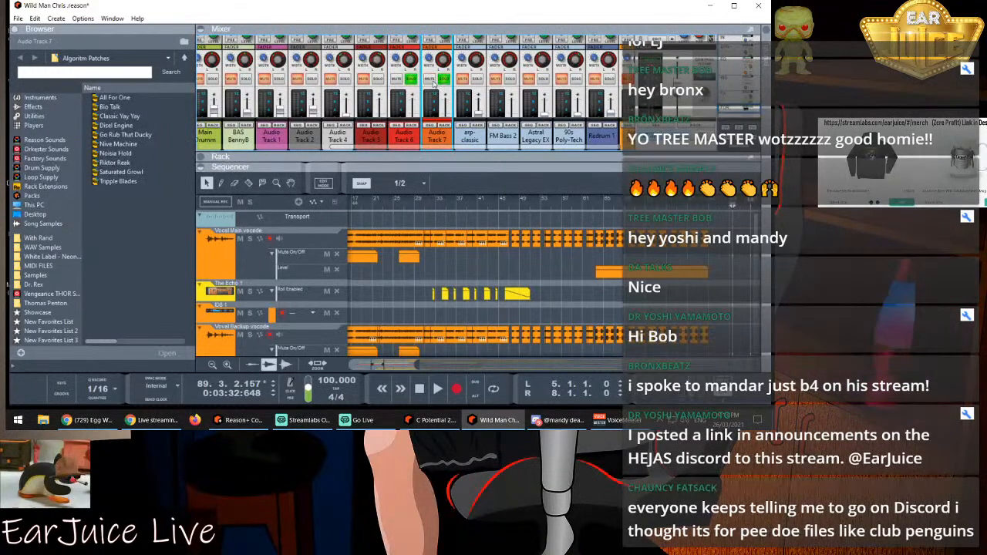
Set the loop locators to about bar 33 and bar 39 and place the playhead at bar 33
{"action": "left_click", "coordinate": [494, 202]}
{"action": "scroll", "coordinate": [524, 220], "scroll_direction": "down", "scroll_amount": 5}
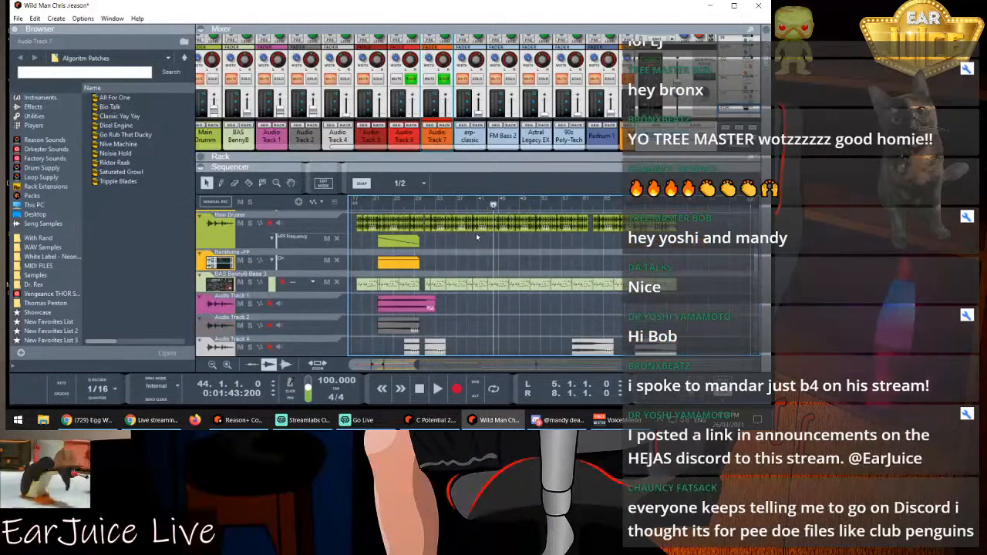
{"action": "scroll", "coordinate": [486, 280], "scroll_direction": "up", "scroll_amount": 1}
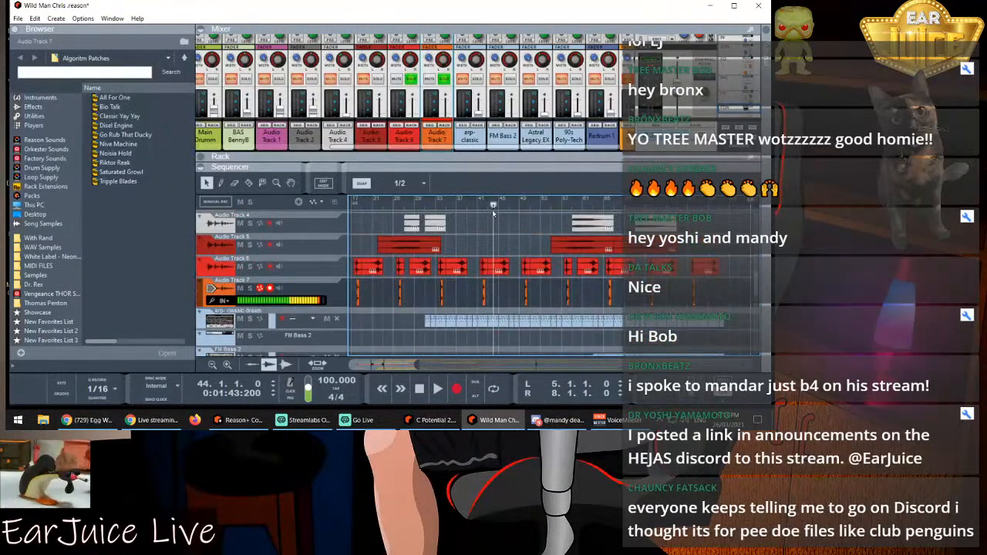
{"action": "left_click", "coordinate": [485, 203]}
{"action": "left_click", "coordinate": [480, 203]}
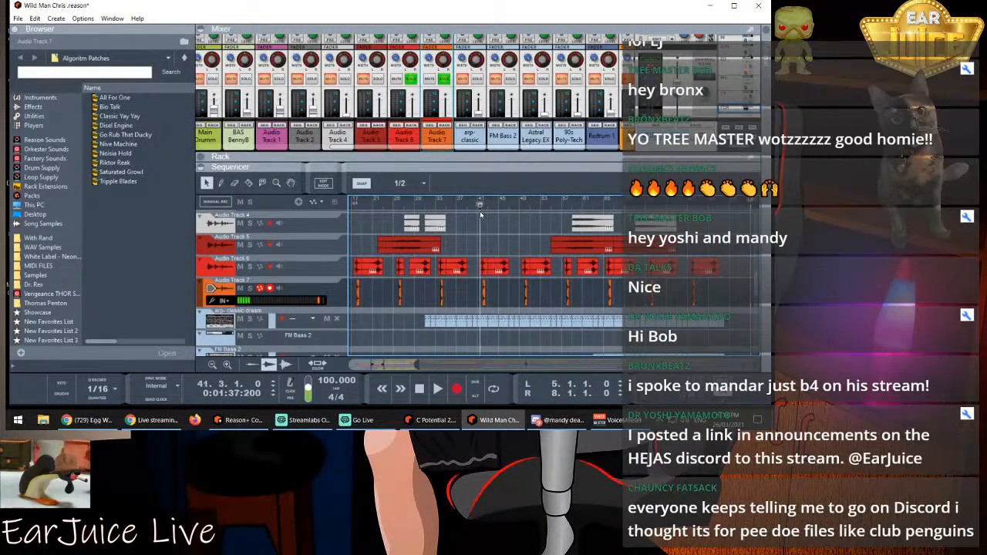
{"action": "left_click_drag", "start_coordinate": [417, 364], "coordinate": [344, 364]}
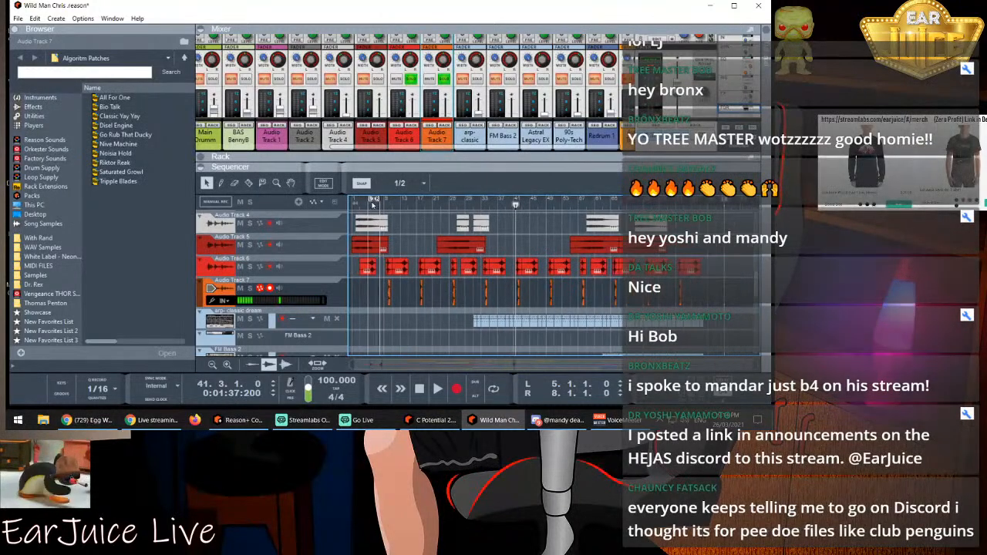
{"action": "left_click_drag", "start_coordinate": [378, 201], "coordinate": [505, 211]}
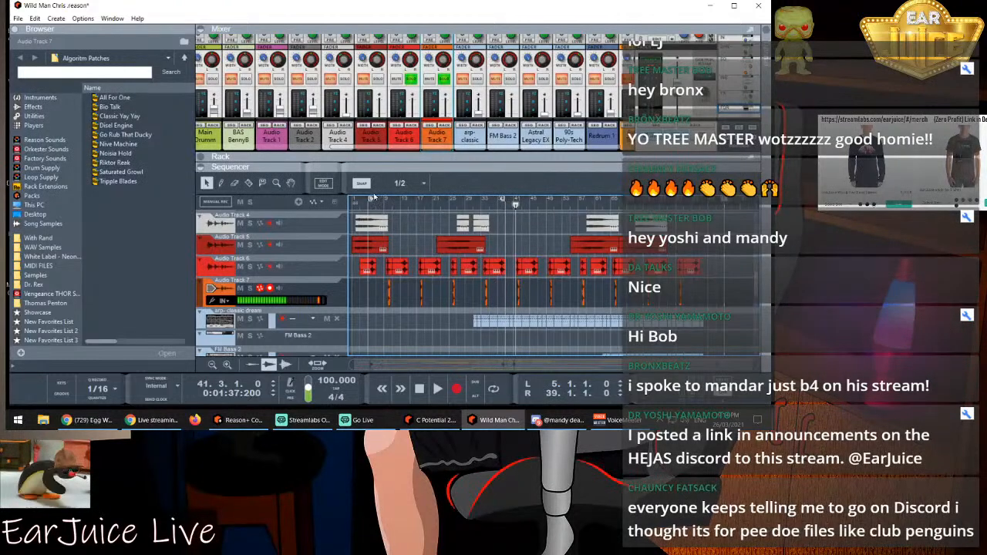
{"action": "left_click_drag", "start_coordinate": [369, 201], "coordinate": [482, 209]}
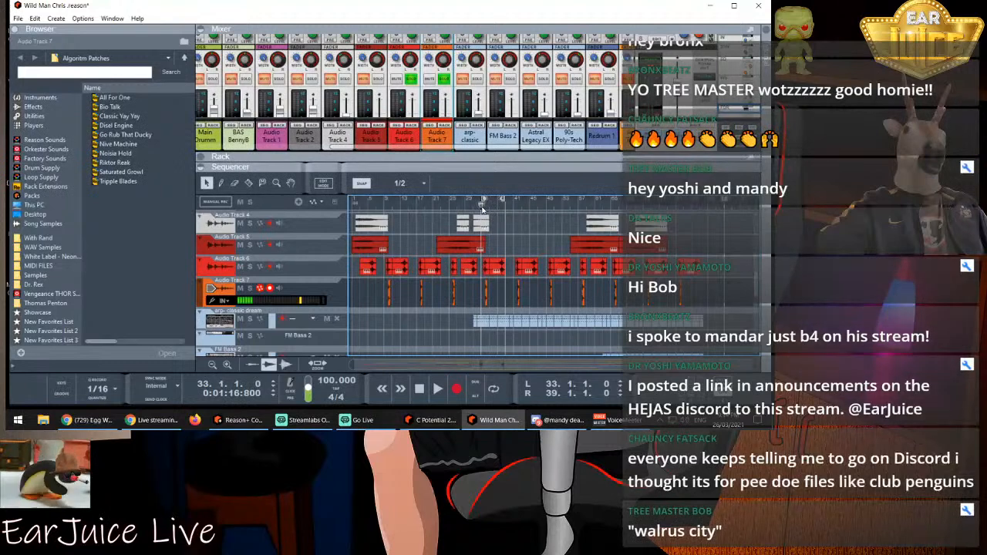
Play the looped section and raise the Audio Track 6 fader slightly in the mixer
{"action": "key", "text": "space"}
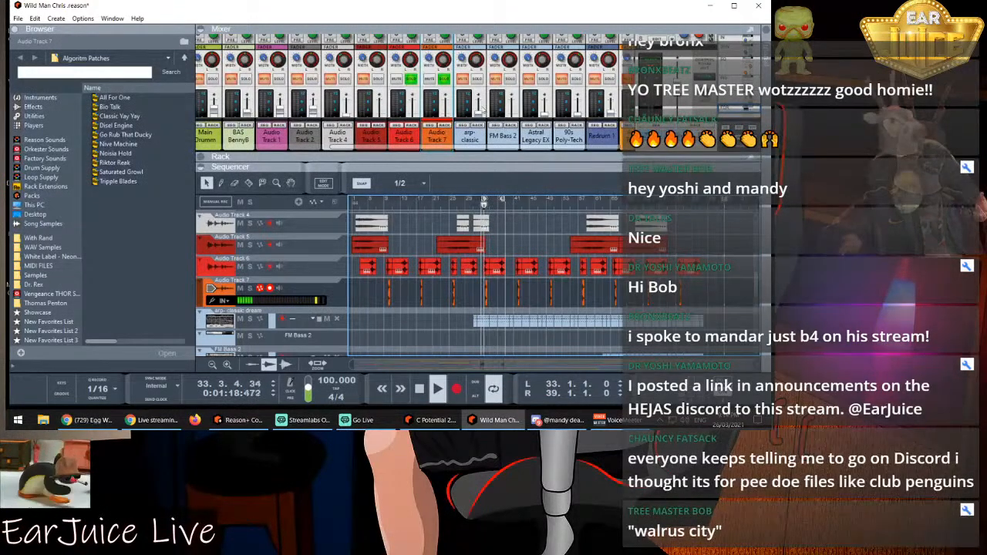
{"action": "left_click_drag", "start_coordinate": [410, 61], "coordinate": [446, 62]}
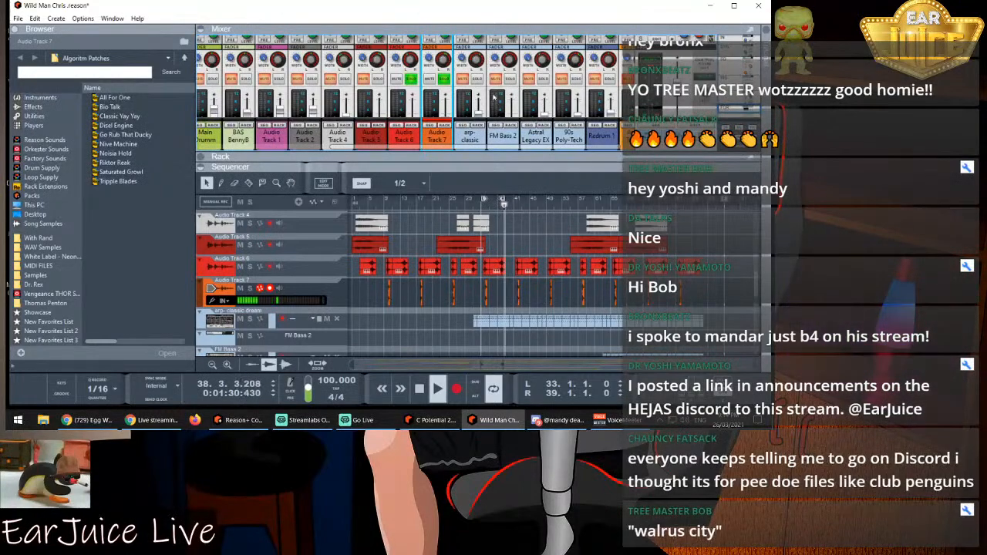
{"action": "scroll", "coordinate": [431, 85], "scroll_direction": "down", "scroll_amount": 3}
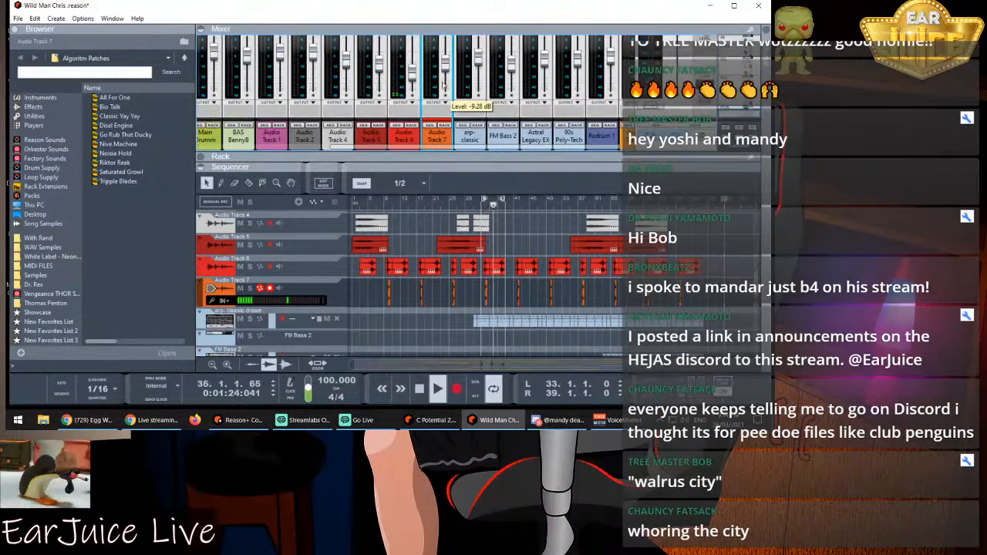
{"action": "left_click_drag", "start_coordinate": [413, 77], "coordinate": [412, 68]}
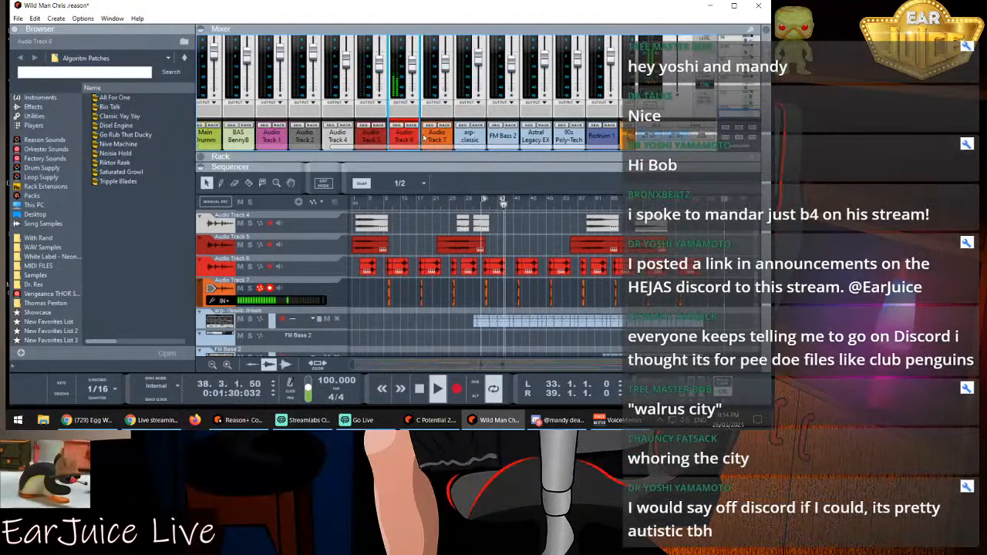
Show Audio Track 6 in the rack and start creating an effect for it
{"action": "left_click", "coordinate": [413, 126]}
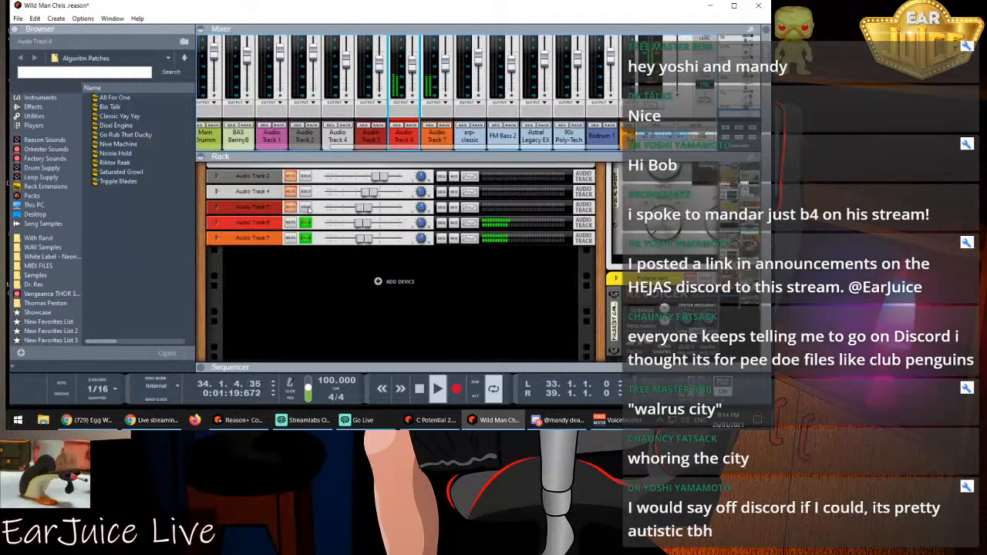
{"action": "right_click", "coordinate": [262, 223]}
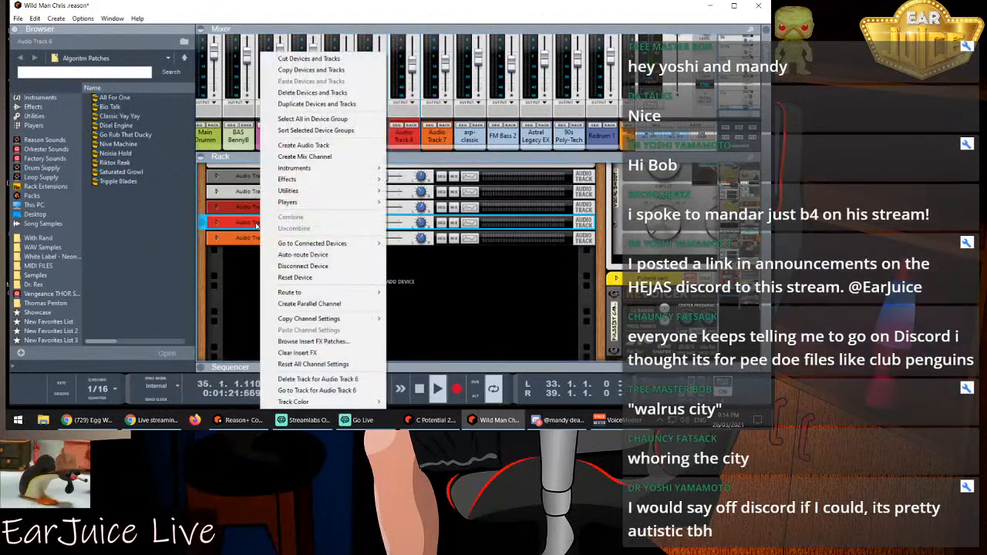
{"action": "mouse_move", "coordinate": [308, 183]}
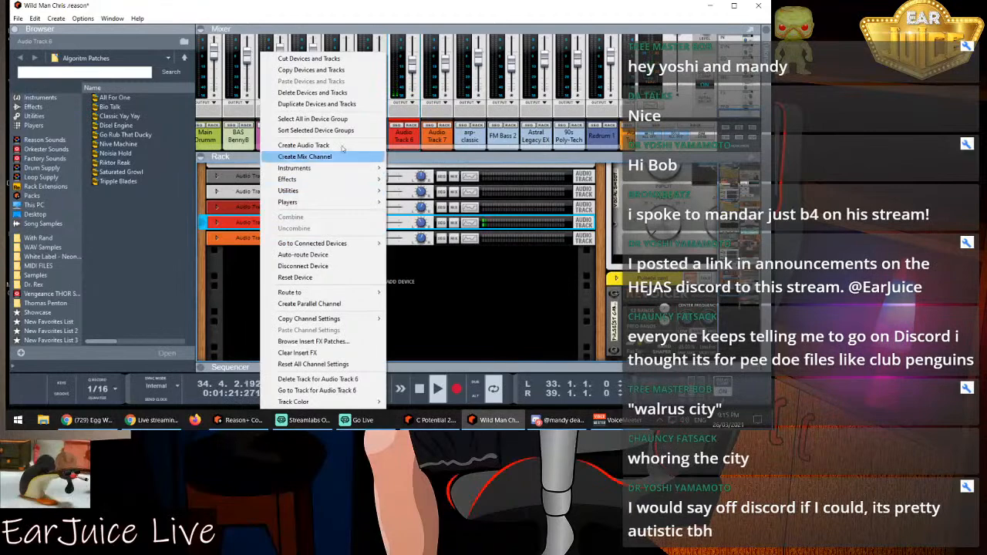
{"action": "mouse_move", "coordinate": [382, 178]}
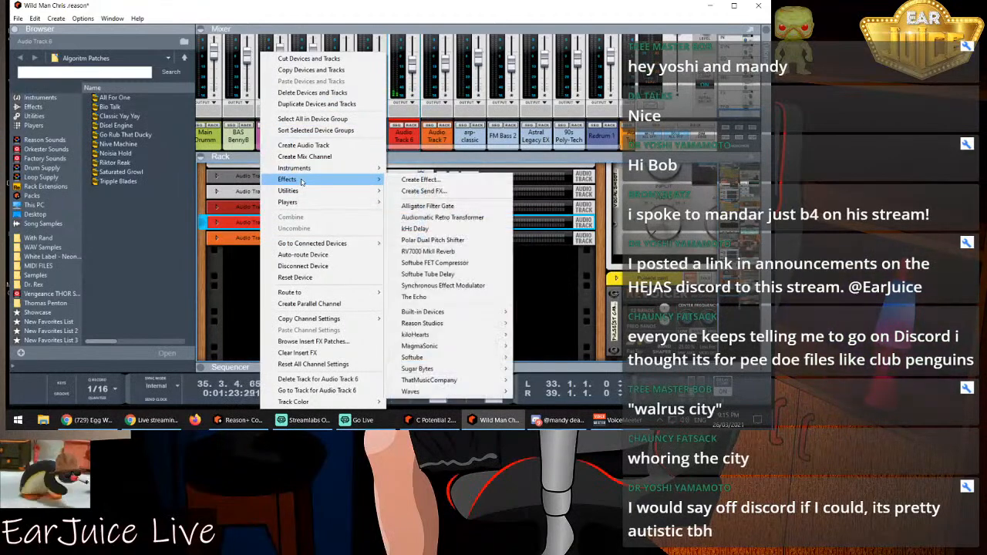
{"action": "left_click", "coordinate": [425, 180]}
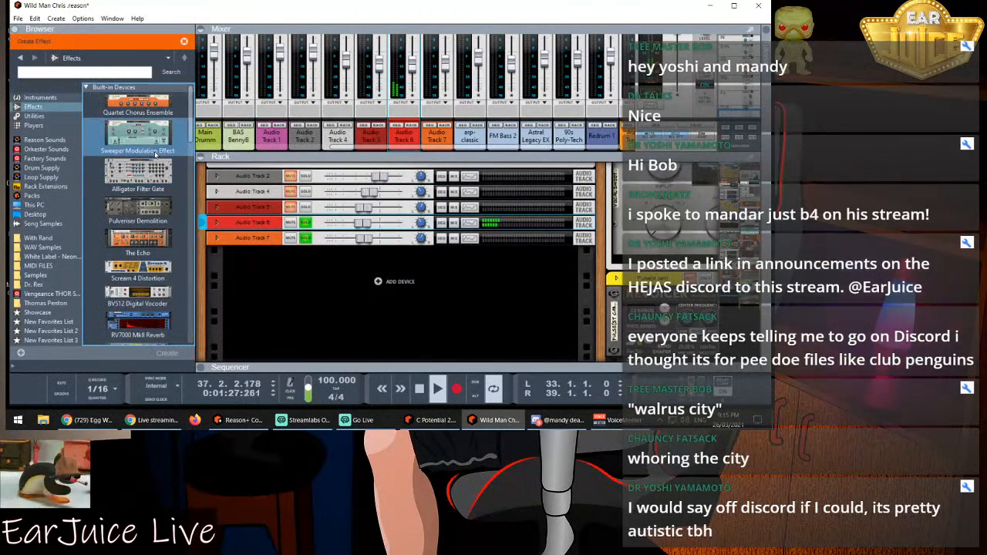
Look through the available effects and add the Polar Dual Pitch Shifter to Audio Track 6
{"action": "scroll", "coordinate": [155, 155], "scroll_direction": "down", "scroll_amount": 7}
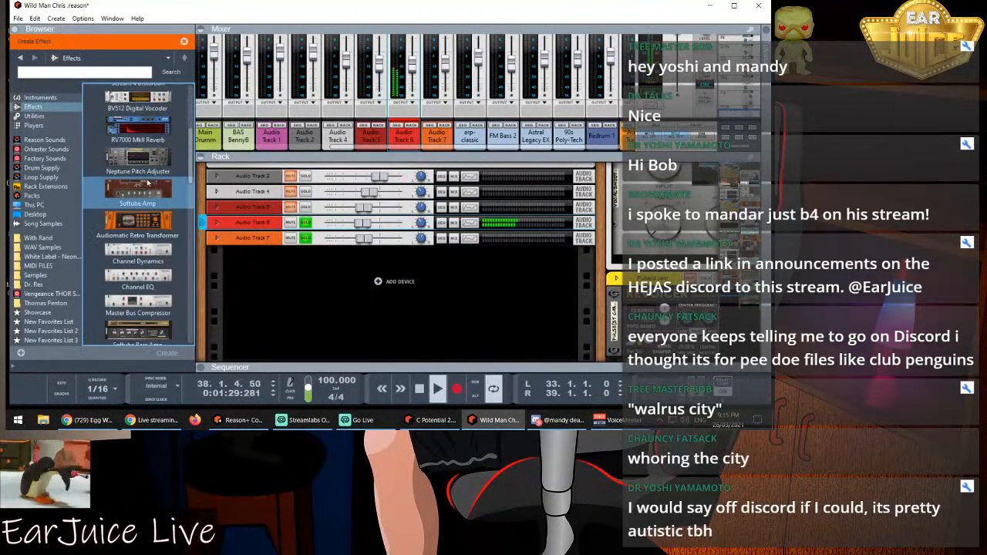
{"action": "scroll", "coordinate": [154, 182], "scroll_direction": "down", "scroll_amount": 2}
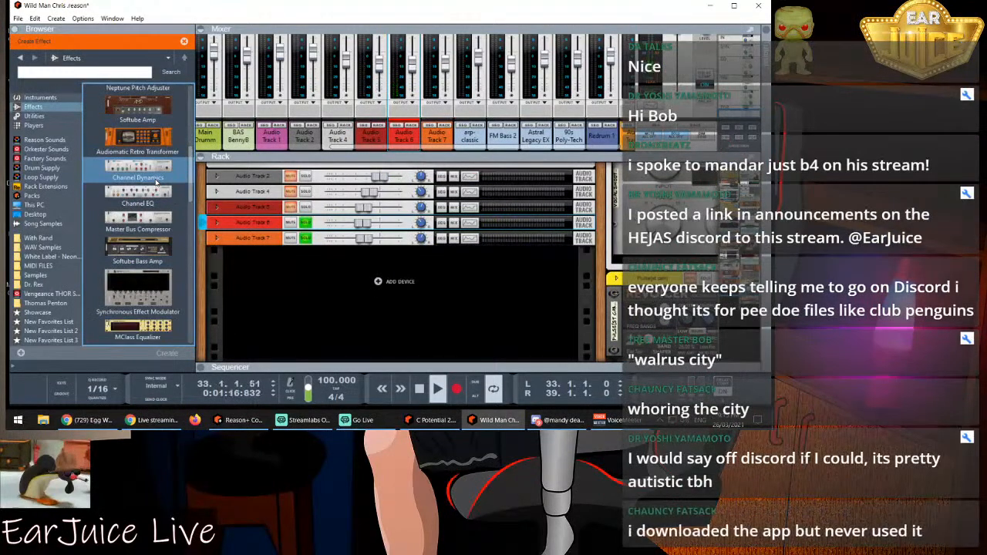
{"action": "scroll", "coordinate": [156, 182], "scroll_direction": "down", "scroll_amount": 2}
{"action": "scroll", "coordinate": [156, 182], "scroll_direction": "down", "scroll_amount": 3}
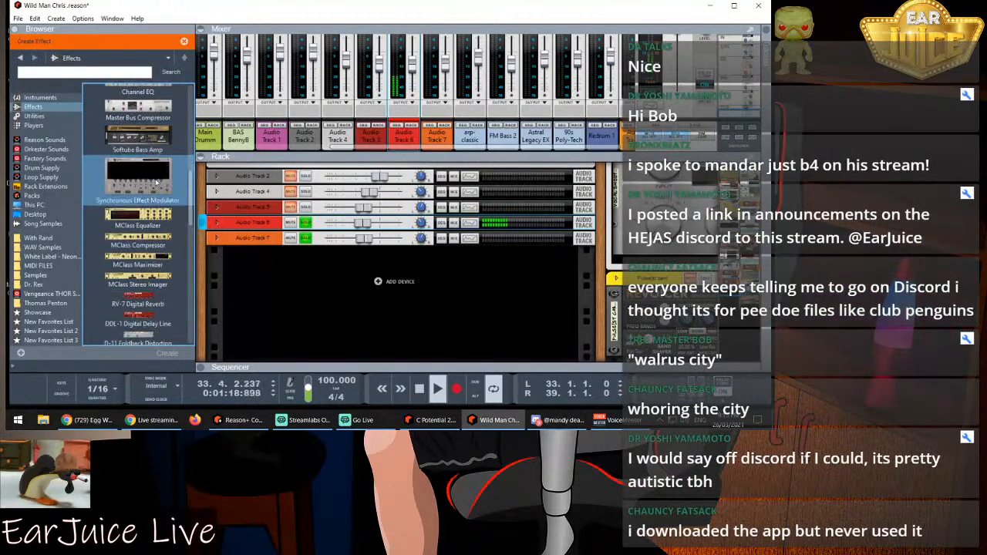
{"action": "scroll", "coordinate": [156, 182], "scroll_direction": "down", "scroll_amount": 3}
{"action": "scroll", "coordinate": [156, 183], "scroll_direction": "down", "scroll_amount": 10}
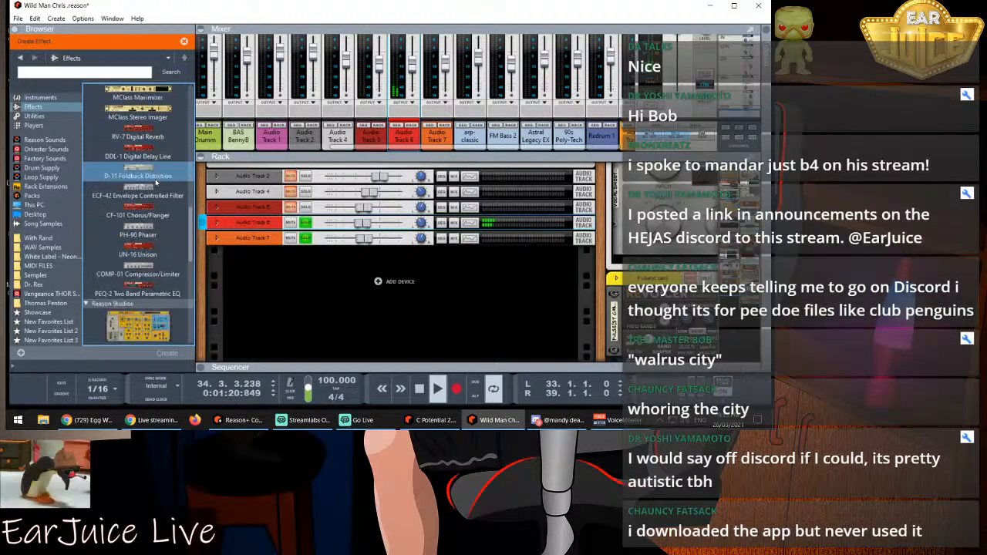
{"action": "scroll", "coordinate": [156, 182], "scroll_direction": "down", "scroll_amount": 5}
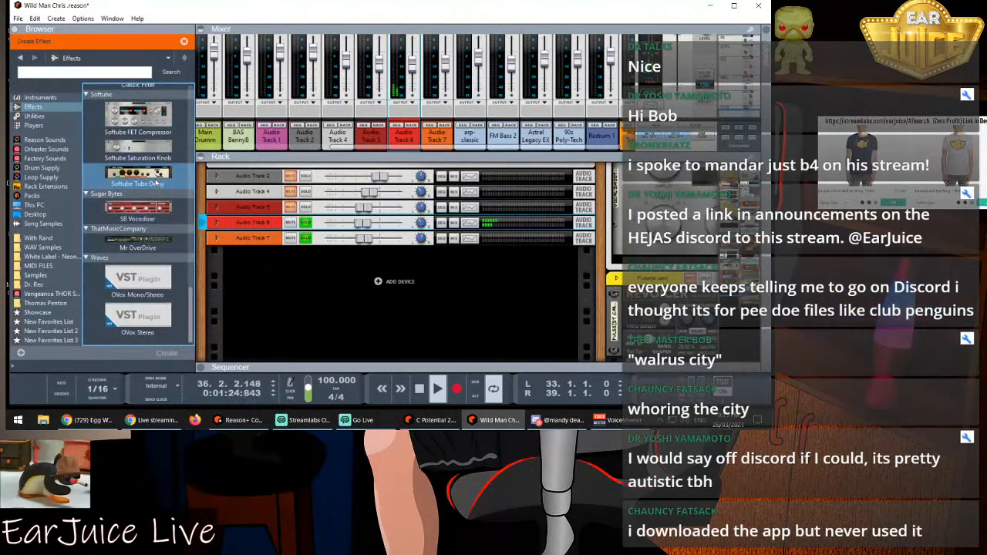
{"action": "scroll", "coordinate": [156, 183], "scroll_direction": "up", "scroll_amount": 5}
{"action": "scroll", "coordinate": [156, 182], "scroll_direction": "up", "scroll_amount": 1}
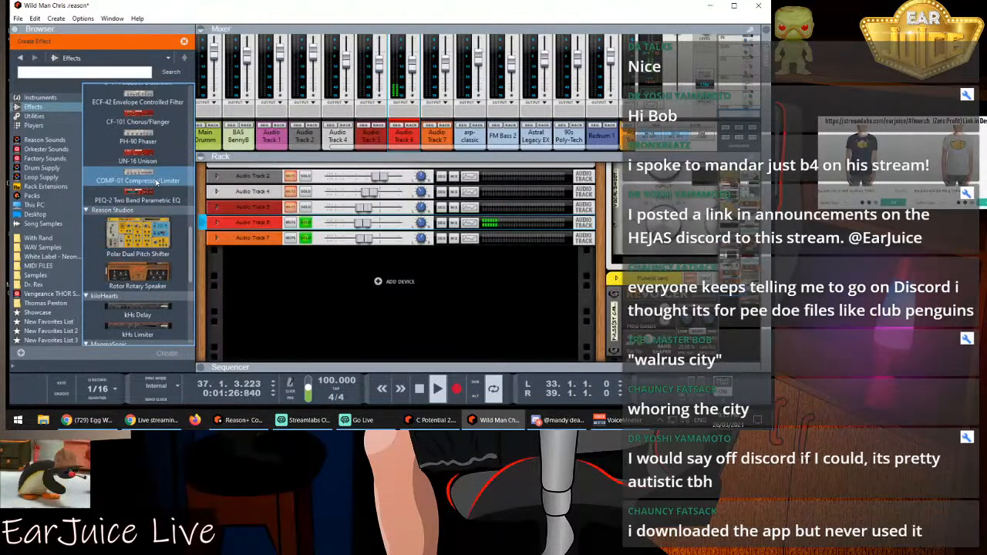
{"action": "left_click", "coordinate": [136, 243]}
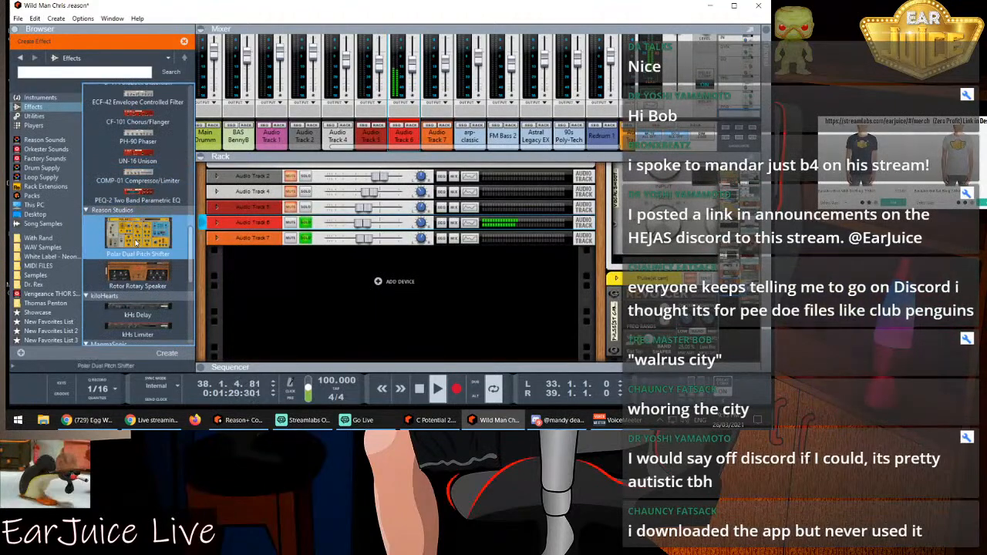
{"action": "left_click", "coordinate": [167, 353]}
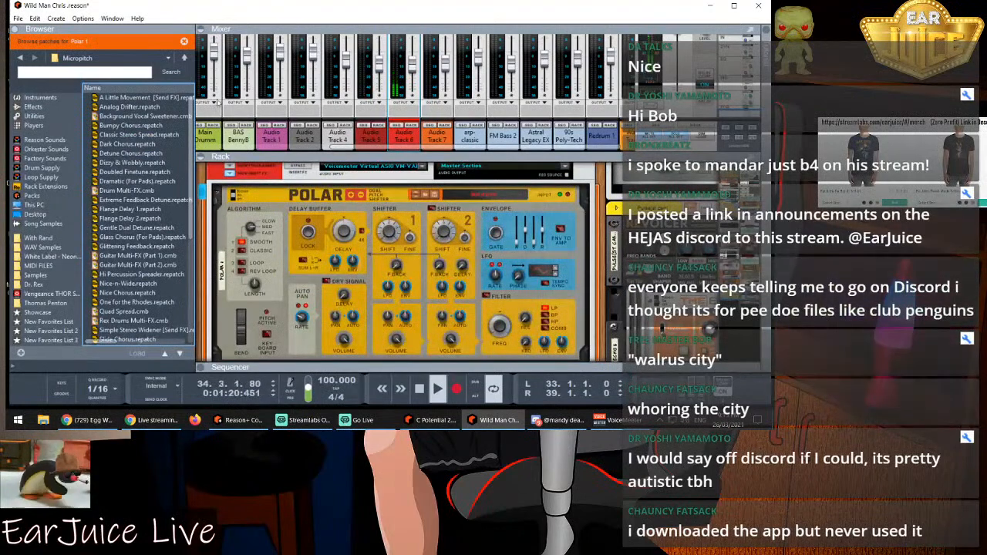
Audition the A Little Movement [Send FX] and Analog Drifter patches in Polar, settling on A Little Movement [Send FX]
{"action": "left_click", "coordinate": [416, 195]}
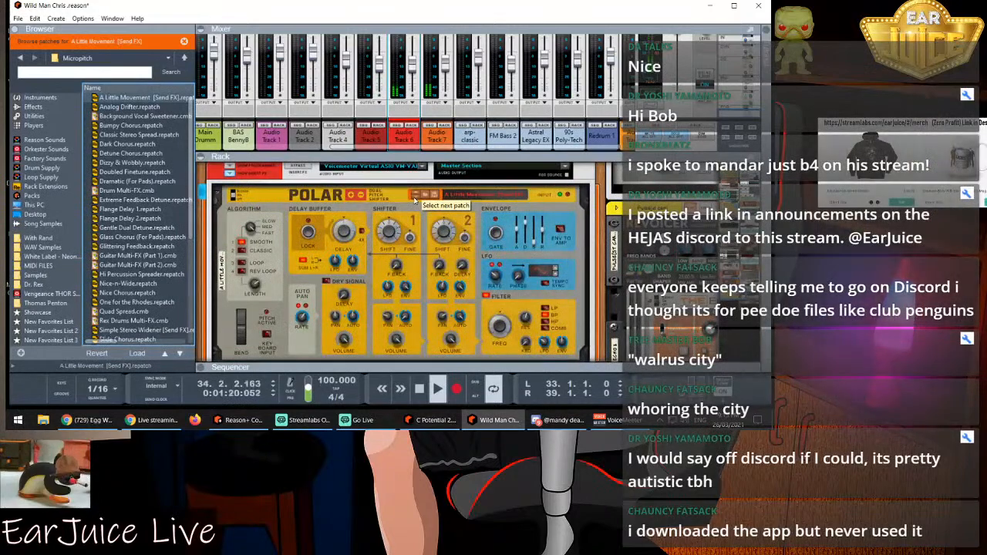
{"action": "left_click", "coordinate": [415, 200]}
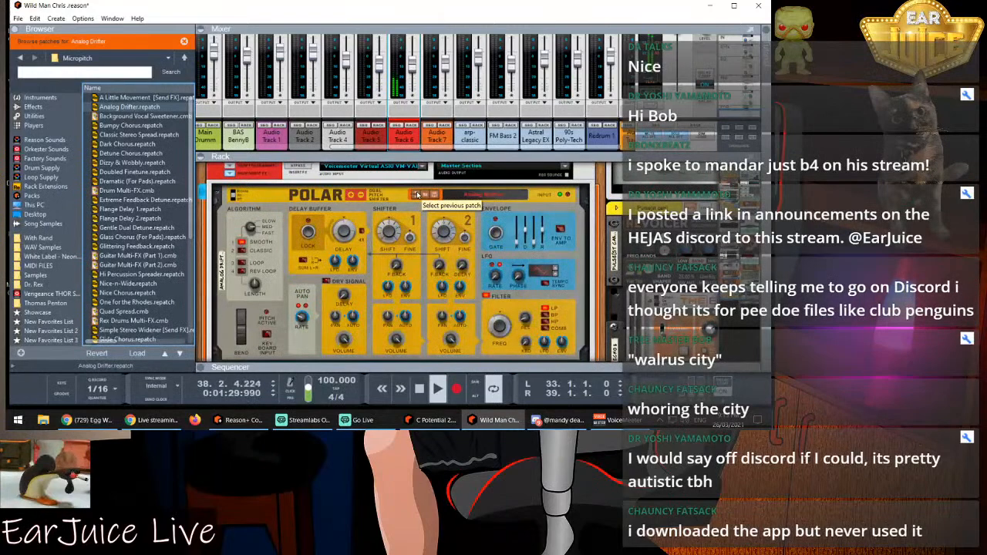
{"action": "left_click", "coordinate": [417, 195]}
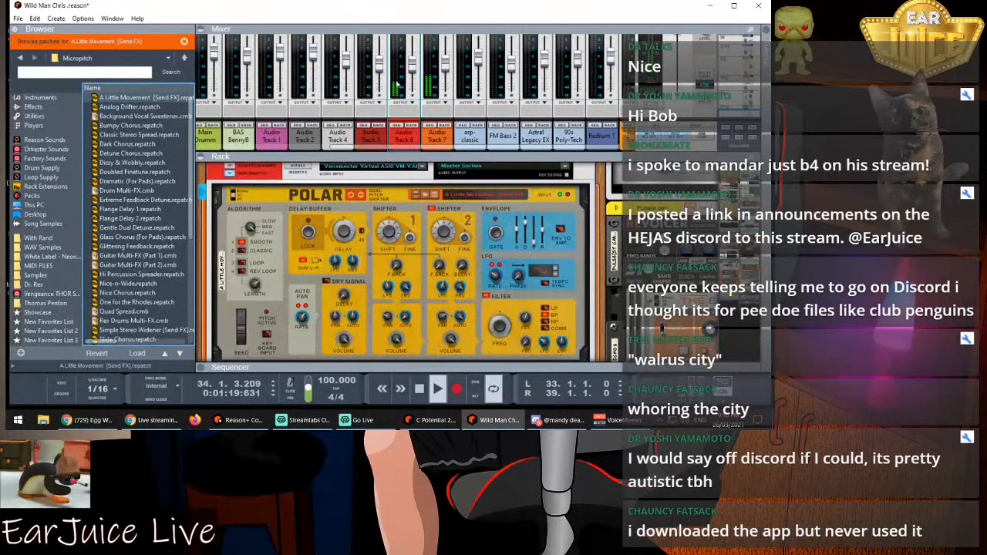
Add The Echo after Polar on Audio Track 6 and load its Stereo Bouncer patch
{"action": "scroll", "coordinate": [445, 77], "scroll_direction": "up", "scroll_amount": 2}
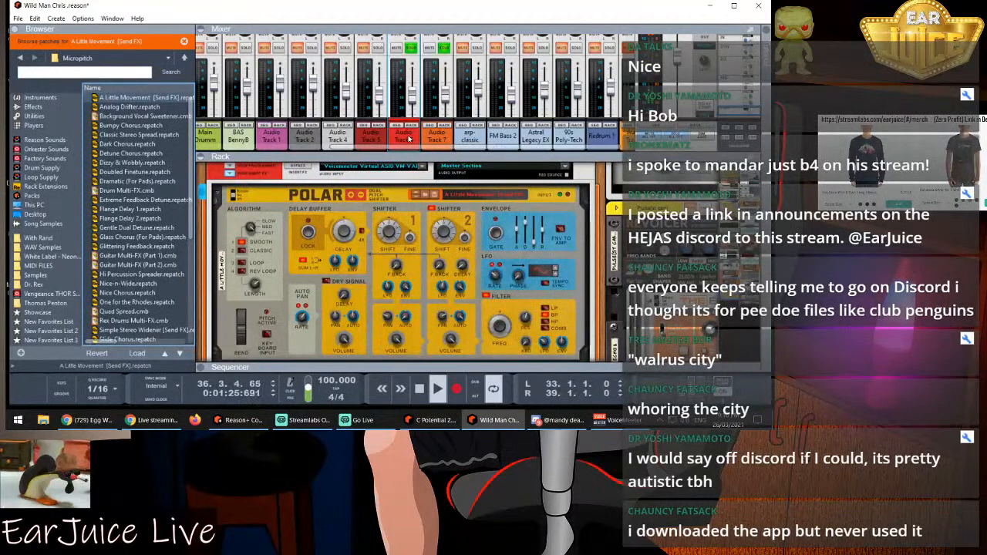
{"action": "scroll", "coordinate": [367, 237], "scroll_direction": "down", "scroll_amount": 2}
{"action": "scroll", "coordinate": [368, 237], "scroll_direction": "down", "scroll_amount": 1}
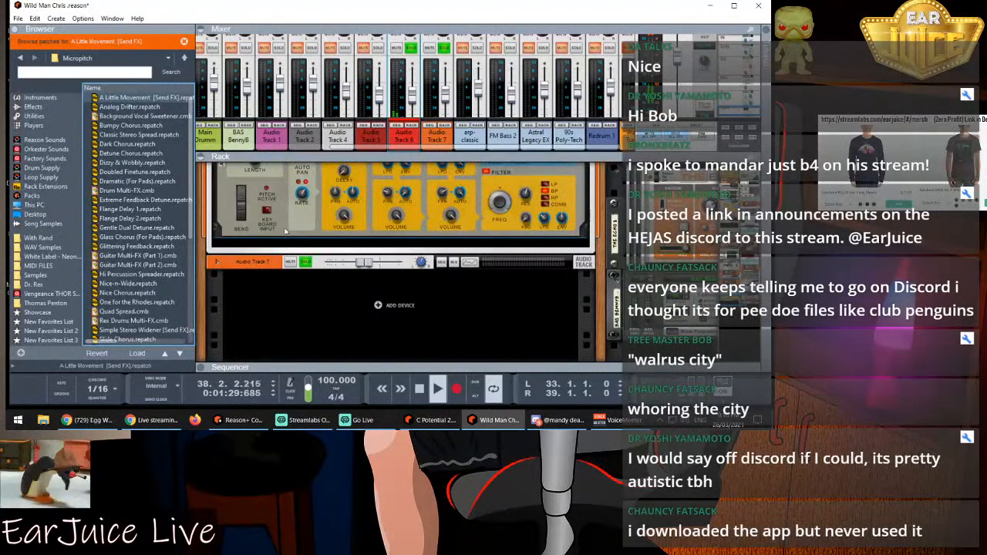
{"action": "right_click", "coordinate": [284, 229]}
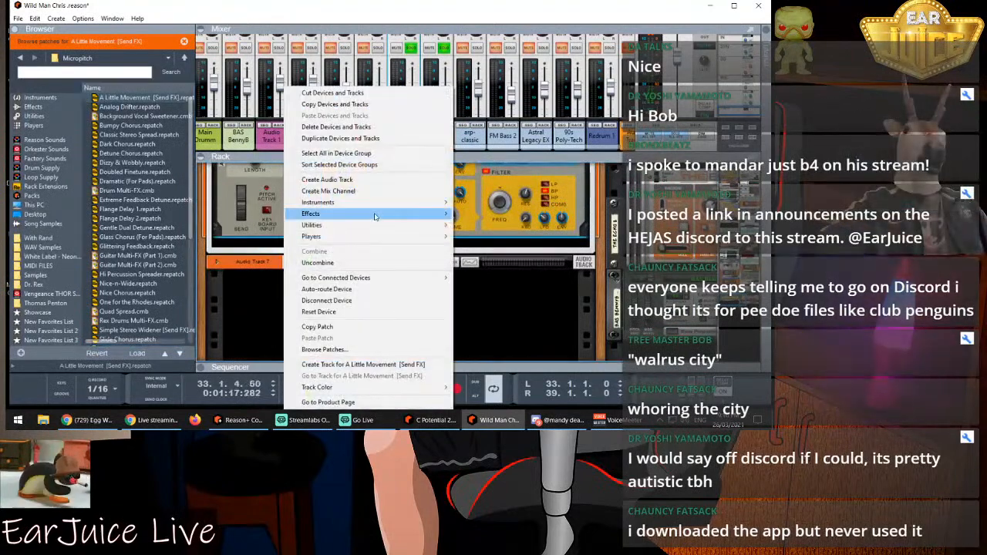
{"action": "mouse_move", "coordinate": [375, 217]}
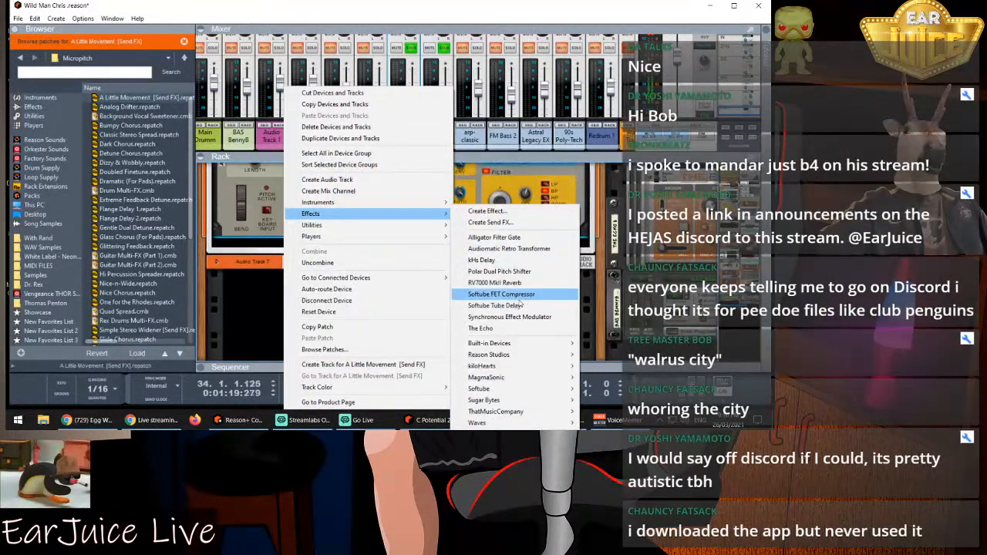
{"action": "left_click", "coordinate": [485, 328]}
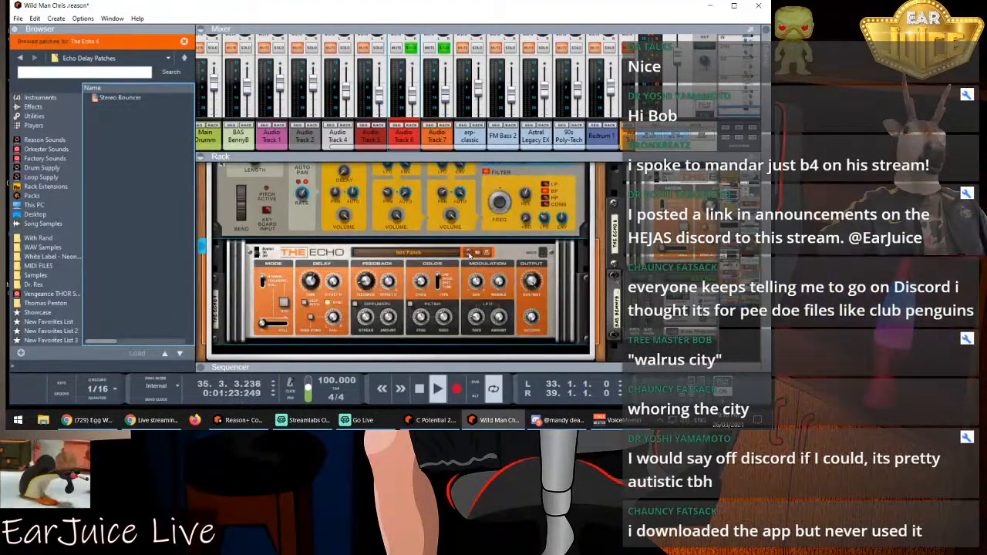
{"action": "left_click", "coordinate": [159, 99]}
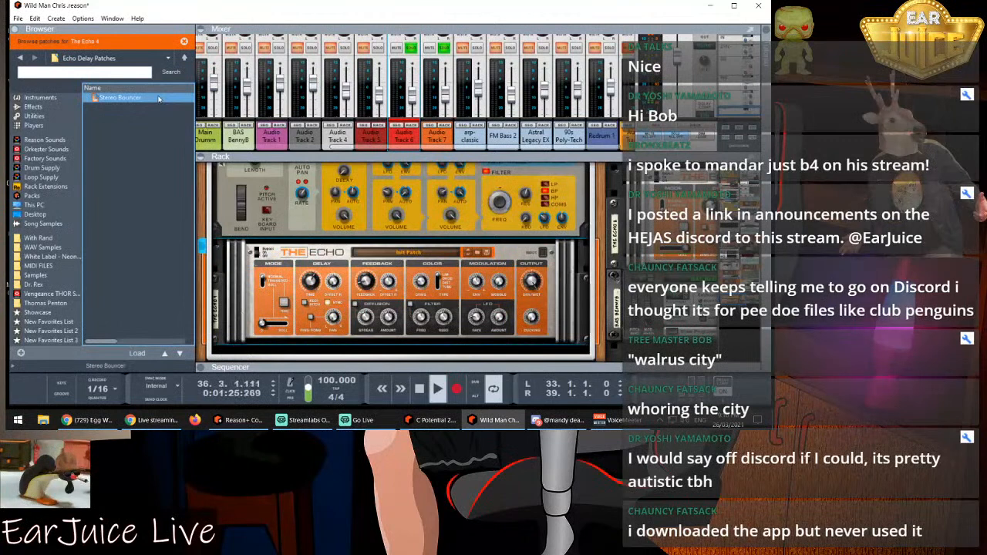
{"action": "left_click", "coordinate": [138, 354]}
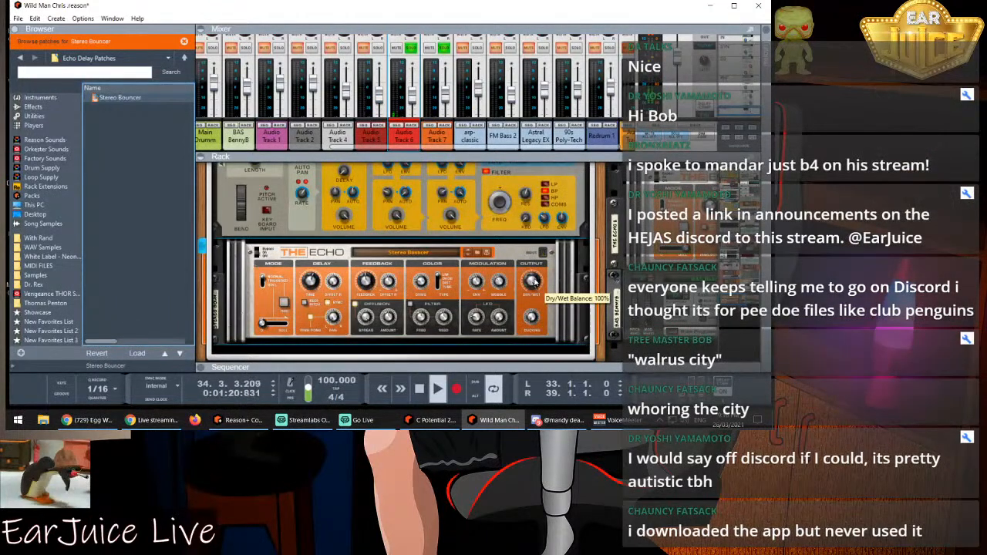
Add a Synchronous Effect Modulator to Audio Track 7 and load the Minimal Tarnce patch from Ambience
{"action": "left_click", "coordinate": [446, 126]}
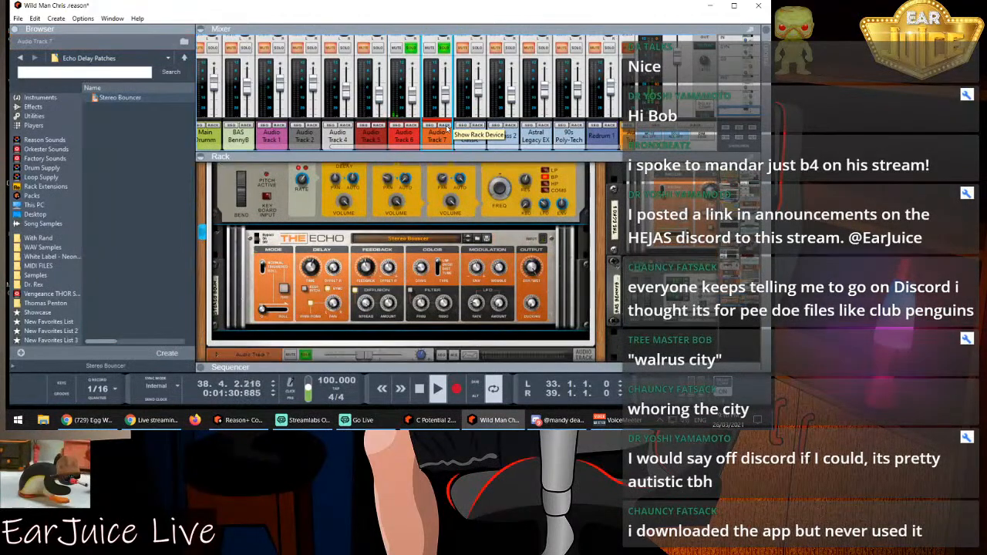
{"action": "scroll", "coordinate": [495, 295], "scroll_direction": "up", "scroll_amount": 3}
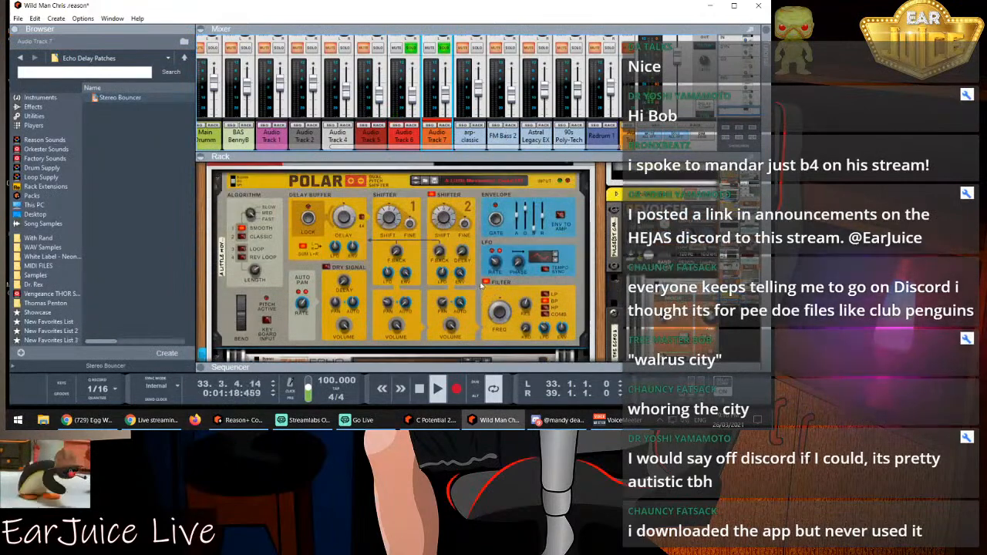
{"action": "scroll", "coordinate": [479, 286], "scroll_direction": "down", "scroll_amount": 5}
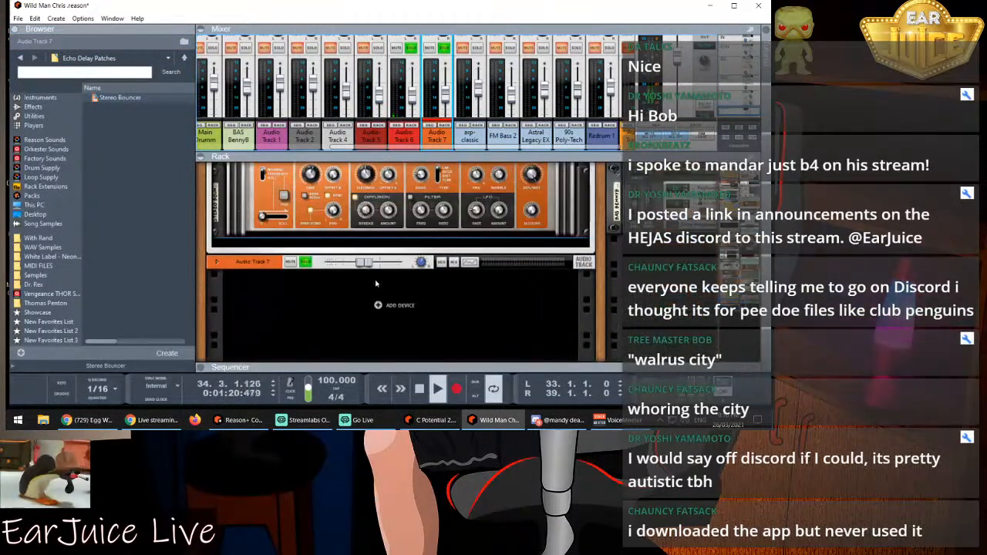
{"action": "right_click", "coordinate": [255, 268]}
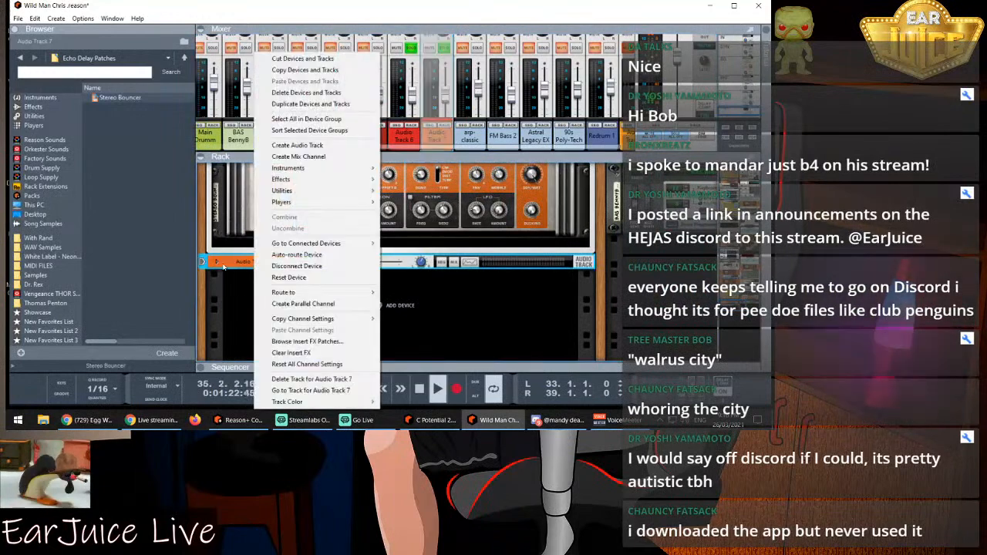
{"action": "mouse_move", "coordinate": [303, 179]}
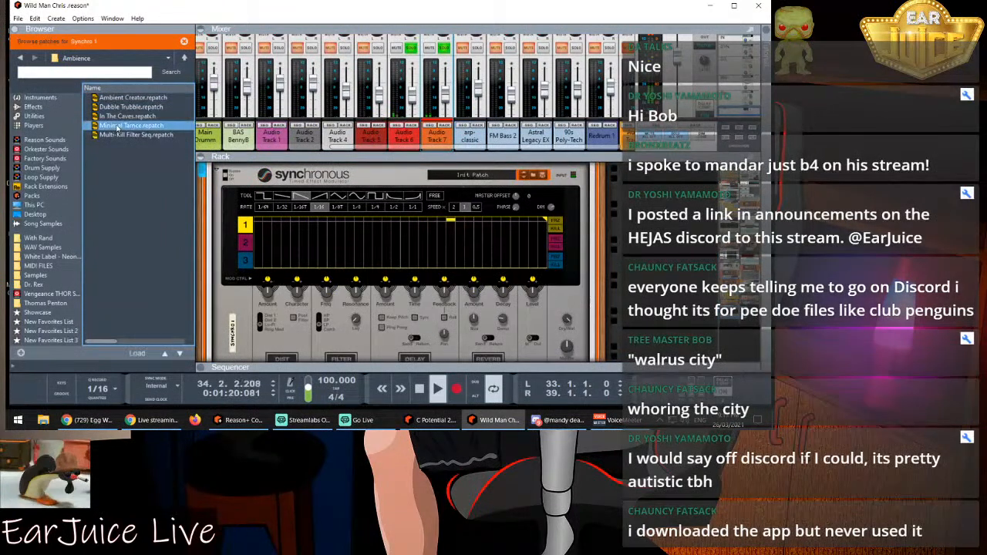
{"action": "left_click", "coordinate": [127, 125]}
{"action": "left_click", "coordinate": [138, 354]}
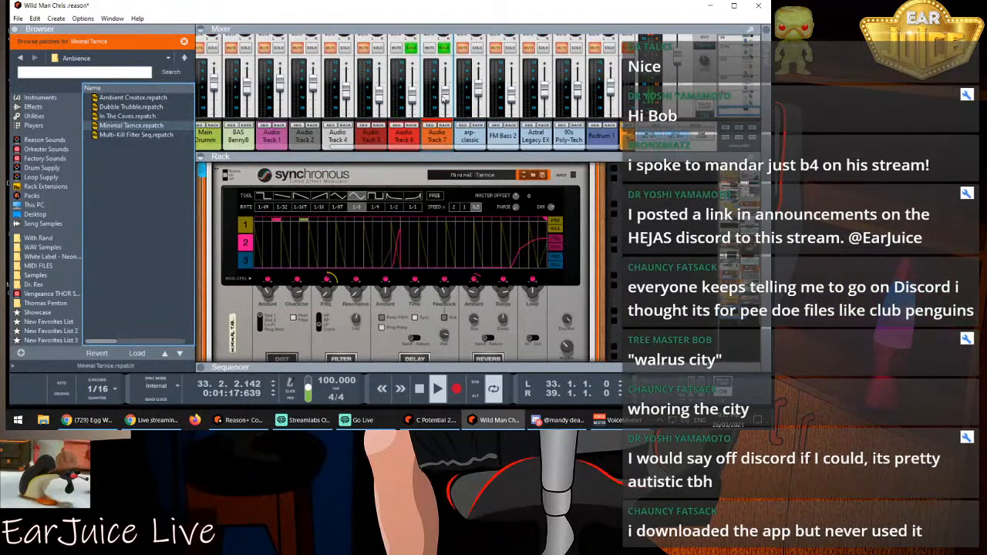
Enlarge the sequencer beneath the rack to bring the audio track lanes back into view
{"action": "mouse_move", "coordinate": [445, 99]}
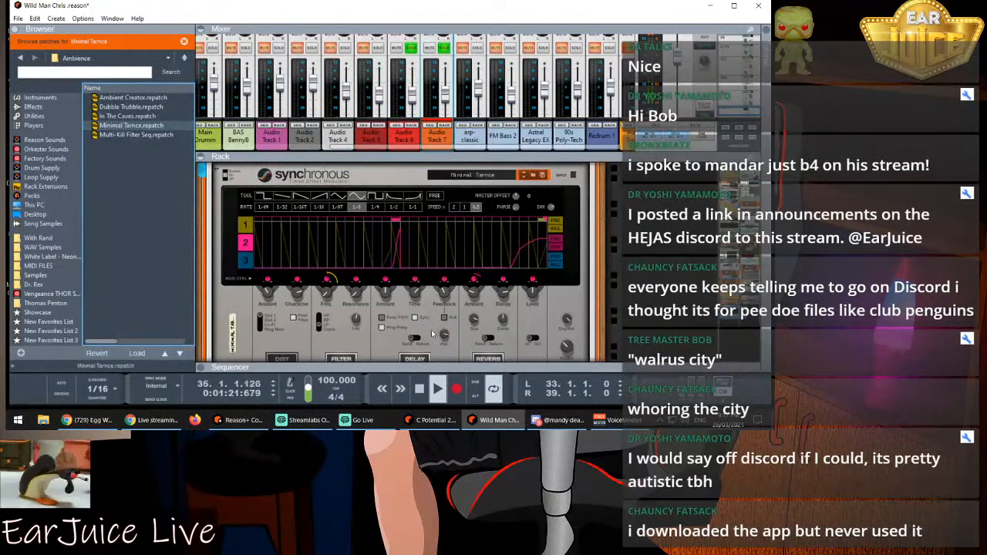
{"action": "left_click_drag", "start_coordinate": [419, 368], "coordinate": [490, 185]}
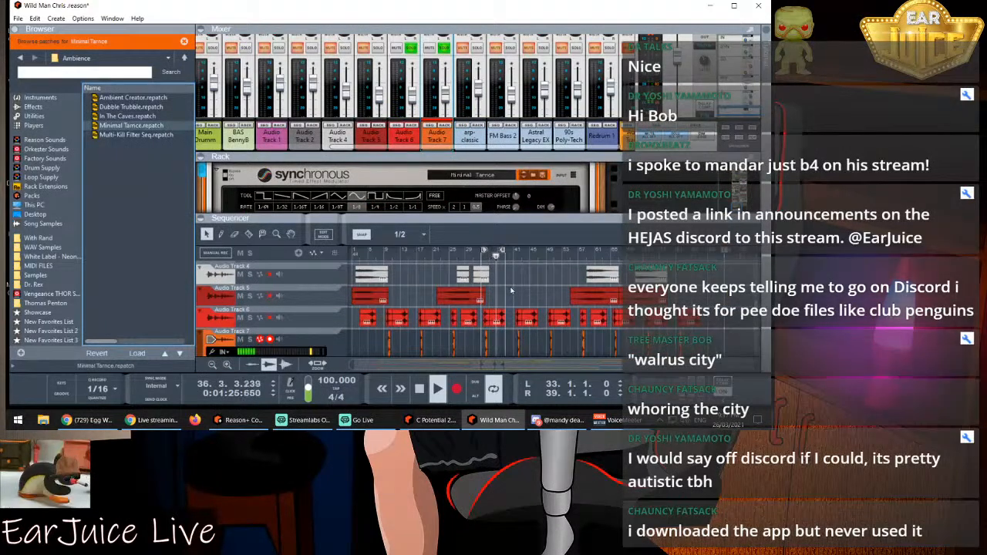
Narrow the playback loop to bars 34 to 35, then stop playback and place the playhead at bar 34
{"action": "left_click_drag", "start_coordinate": [485, 251], "coordinate": [490, 251]}
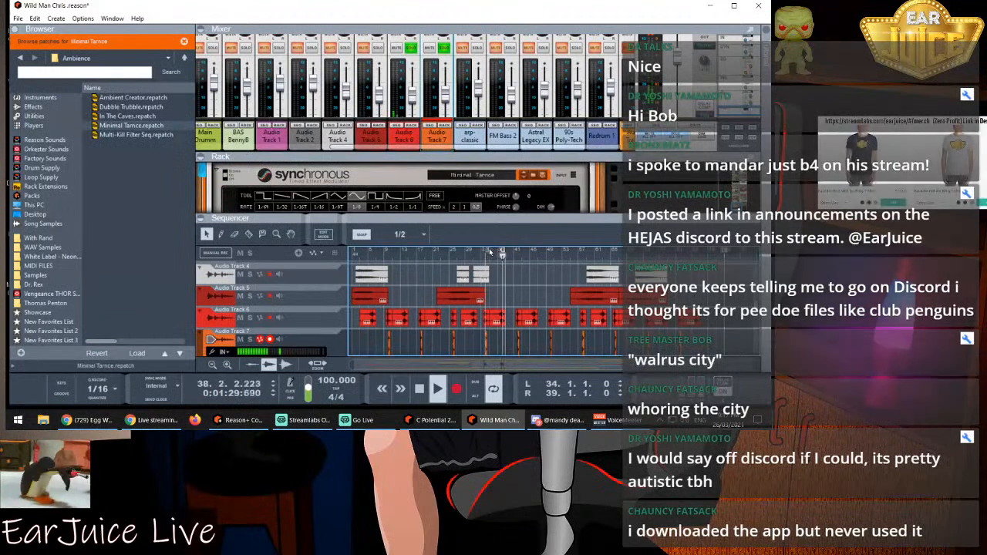
{"action": "left_click_drag", "start_coordinate": [503, 253], "coordinate": [487, 253]}
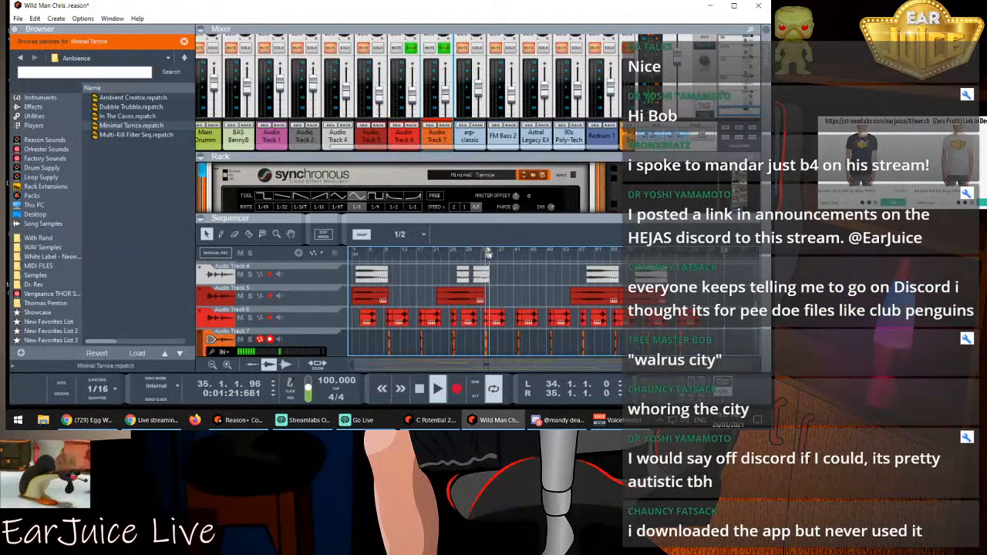
{"action": "key", "text": "space"}
{"action": "left_click_drag", "start_coordinate": [494, 257], "coordinate": [486, 257]}
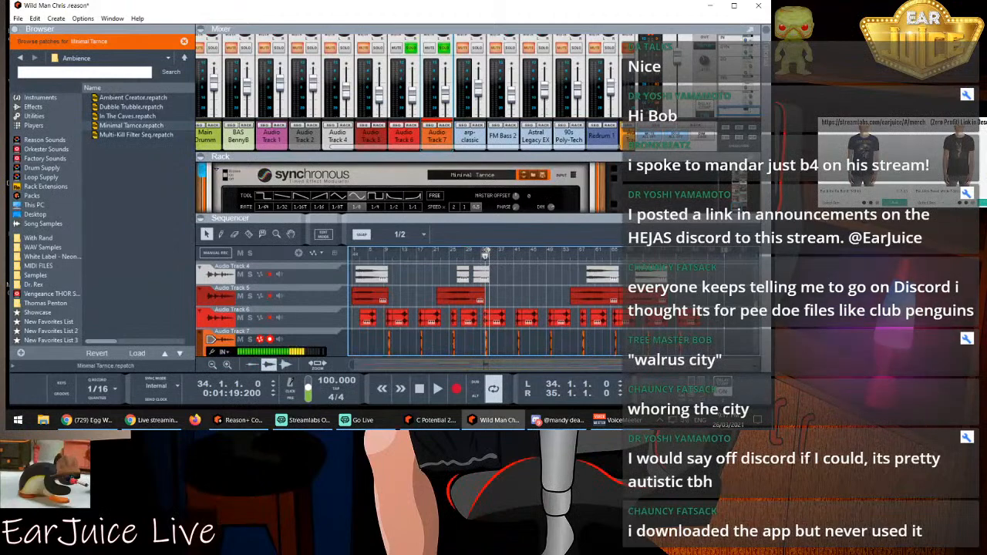
{"action": "left_click_drag", "start_coordinate": [758, 365], "coordinate": [554, 365]}
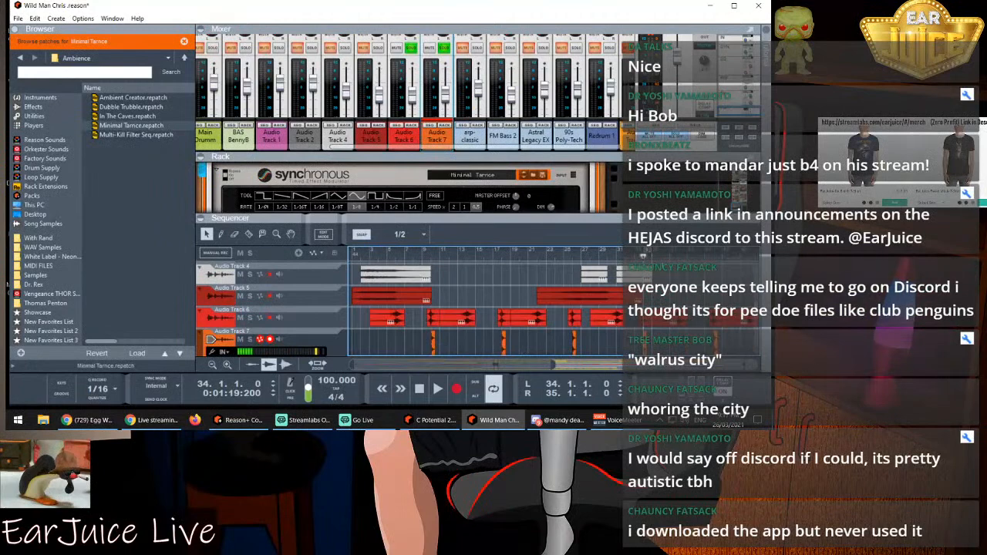
Raise Audio Track 7's fader while looping it solo, and clear the solos on Audio Tracks 6 and 7
{"action": "left_click", "coordinate": [412, 48]}
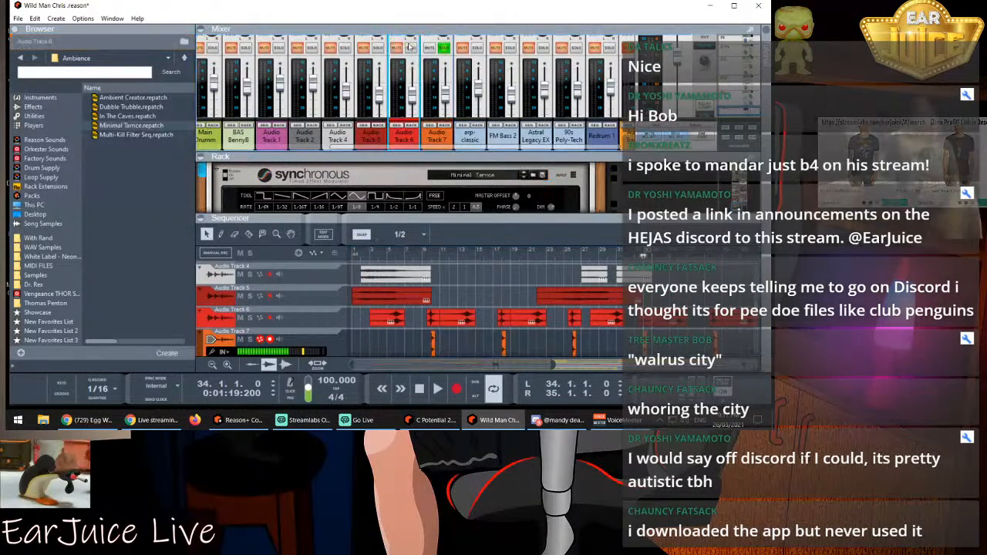
{"action": "key", "text": "space"}
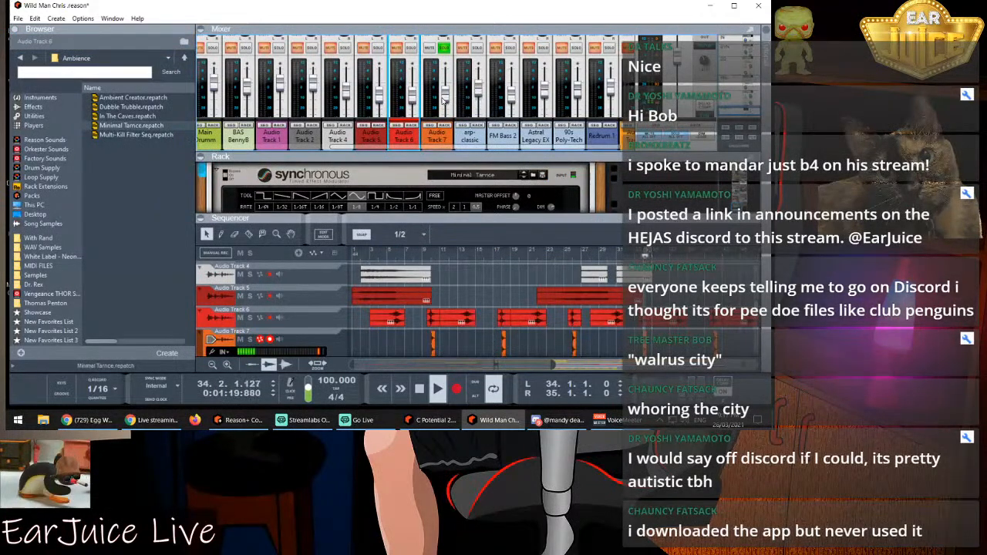
{"action": "left_click_drag", "start_coordinate": [443, 100], "coordinate": [444, 87]}
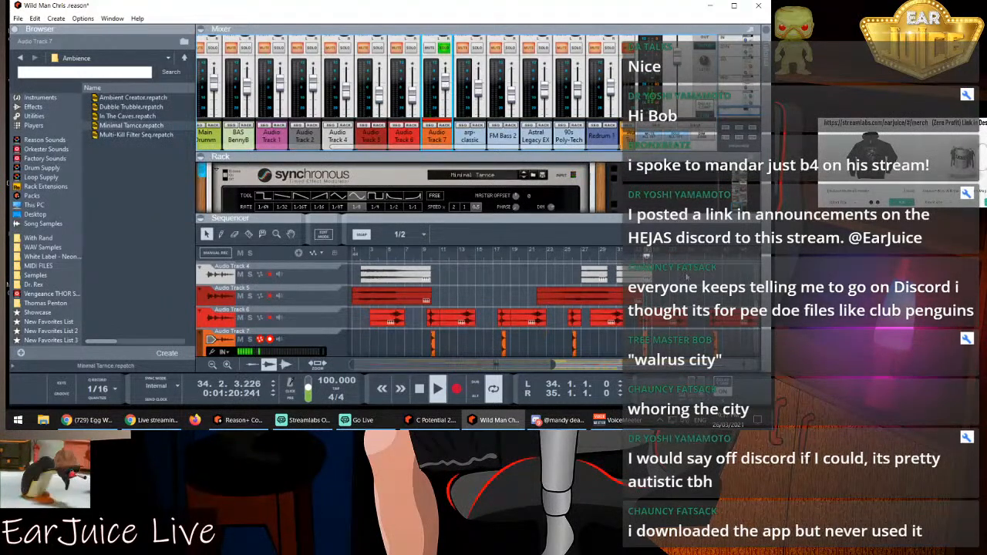
{"action": "left_click", "coordinate": [445, 50]}
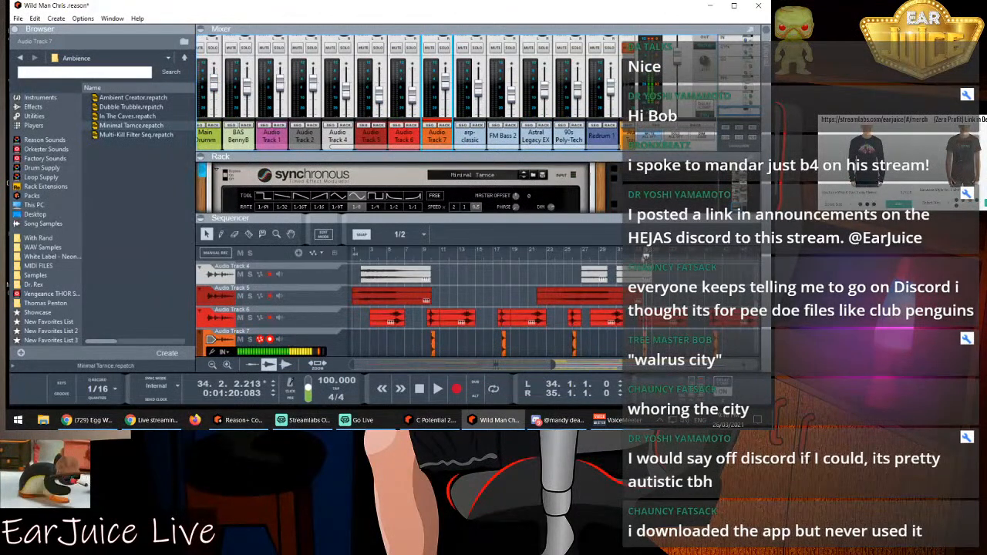
Play the full mix from near the song's start, raising Audio Track 6 to about -0.36 dB and Audio Track 7's fader slightly
{"action": "left_click", "coordinate": [558, 254]}
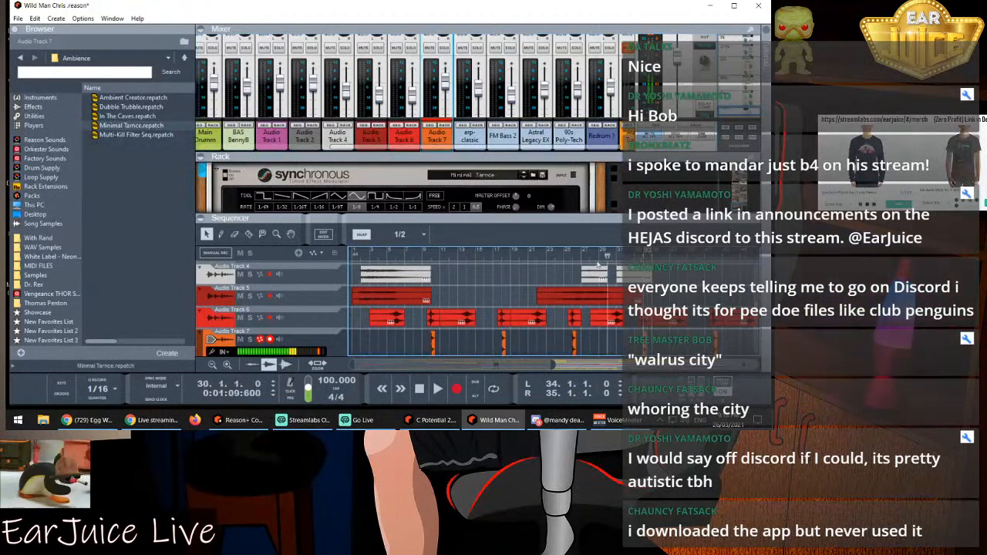
{"action": "left_click_drag", "start_coordinate": [558, 256], "coordinate": [284, 252]}
{"action": "key", "text": "space"}
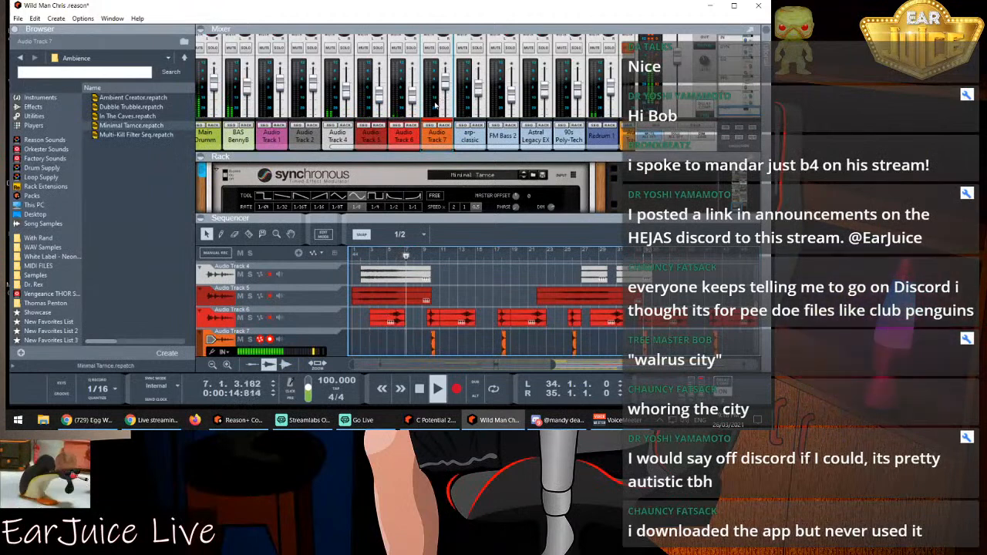
{"action": "left_click_drag", "start_coordinate": [413, 100], "coordinate": [414, 92]}
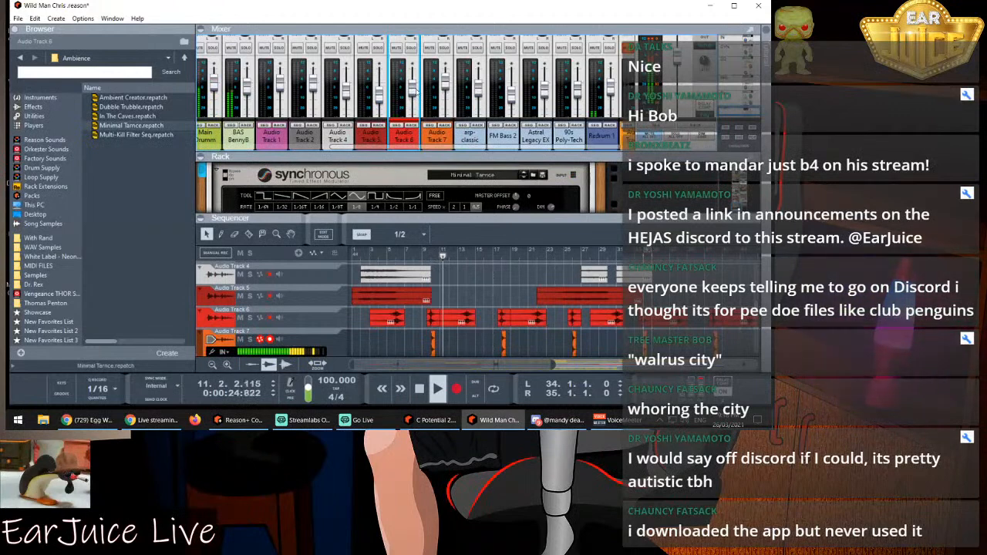
{"action": "left_click_drag", "start_coordinate": [412, 90], "coordinate": [410, 77]}
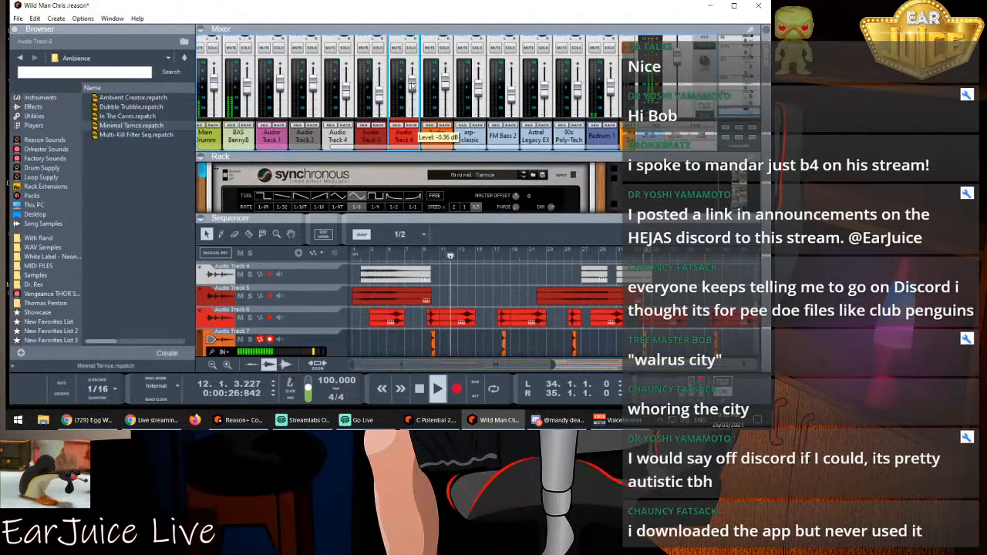
{"action": "left_click_drag", "start_coordinate": [446, 89], "coordinate": [445, 83]}
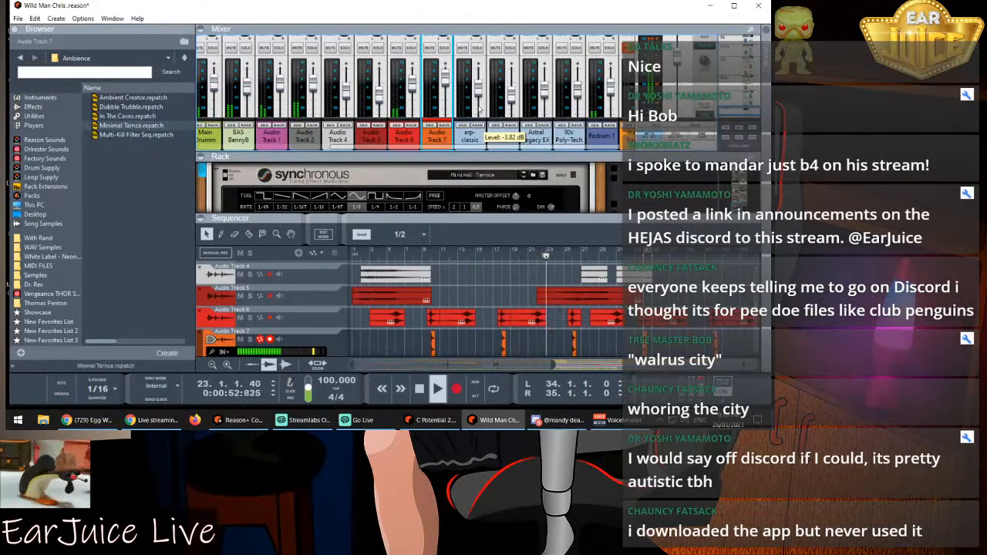
{"action": "key", "text": "space"}
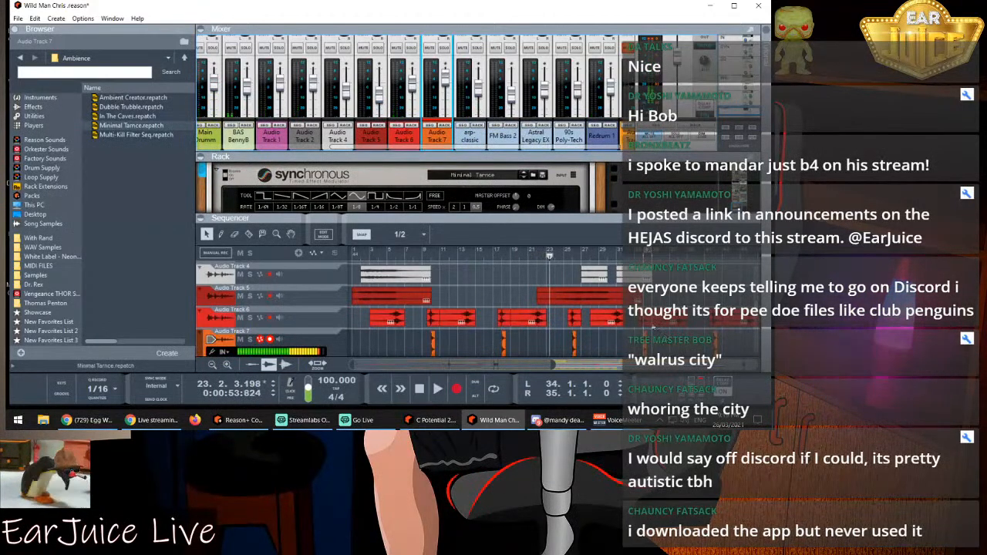
Solo Audio Track 7, play it from bar 34 and load the next Synchronous patch, Multi-Kill Filter Seq
{"action": "left_click", "coordinate": [644, 257]}
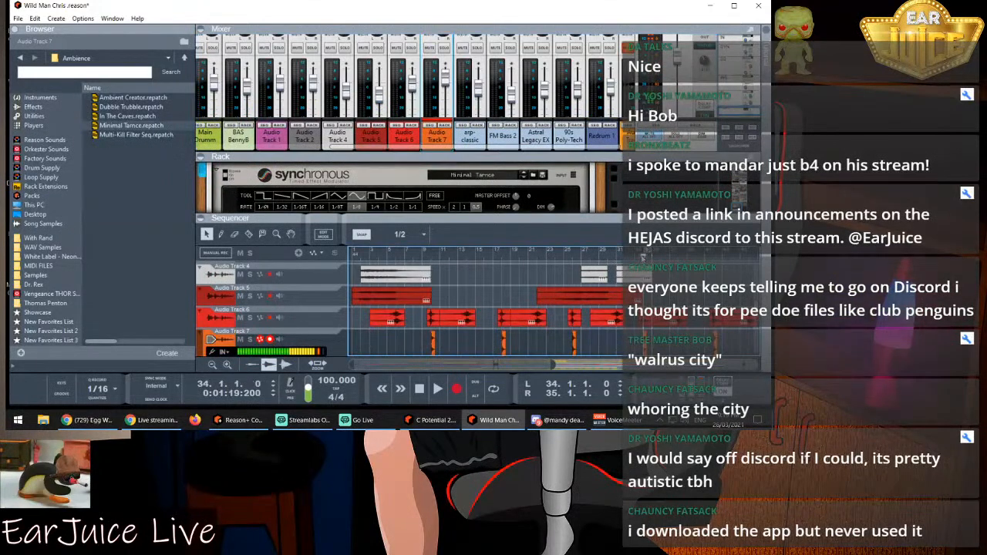
{"action": "left_click", "coordinate": [445, 49]}
{"action": "key", "text": "space"}
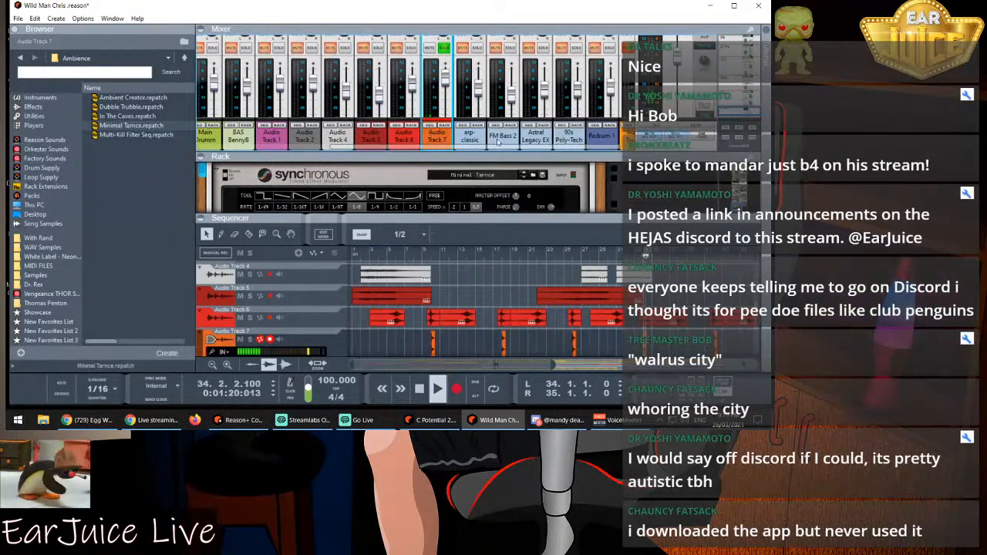
{"action": "left_click", "coordinate": [525, 178]}
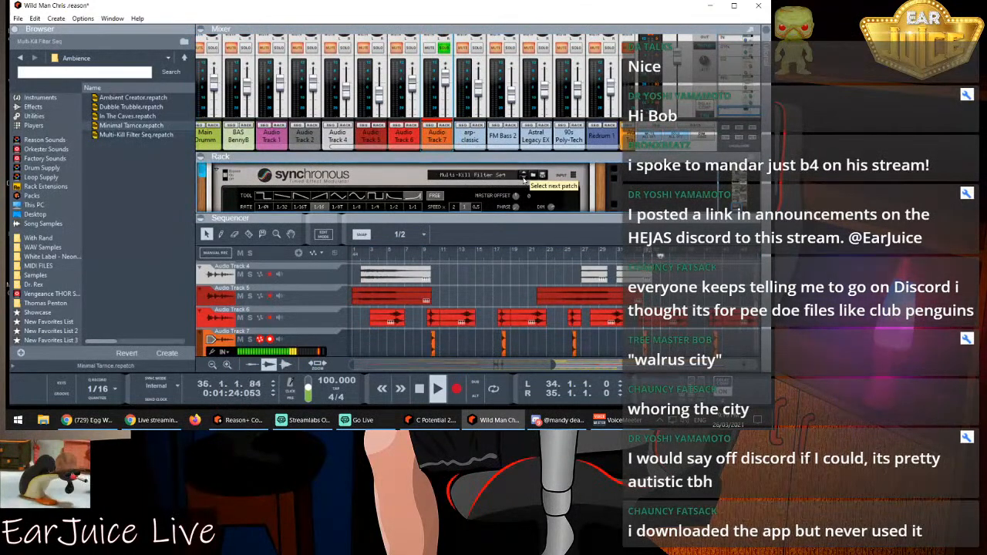
{"action": "key", "text": "space"}
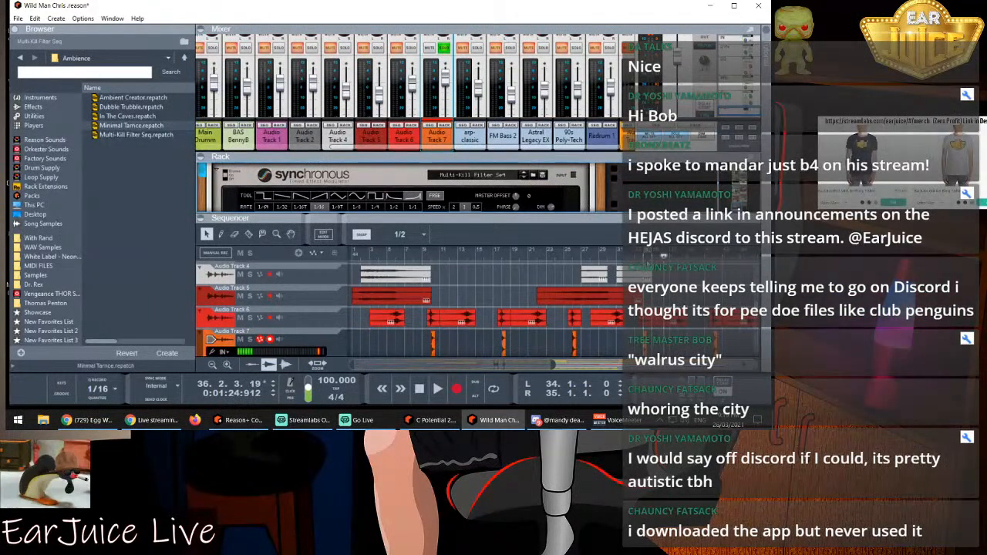
Audition the soloed Audio Track 7 in a loop from bar 34, then unsolo it and play the full mix from about bar 9
{"action": "left_click", "coordinate": [648, 253]}
{"action": "left_click", "coordinate": [494, 389]}
{"action": "key", "text": "space"}
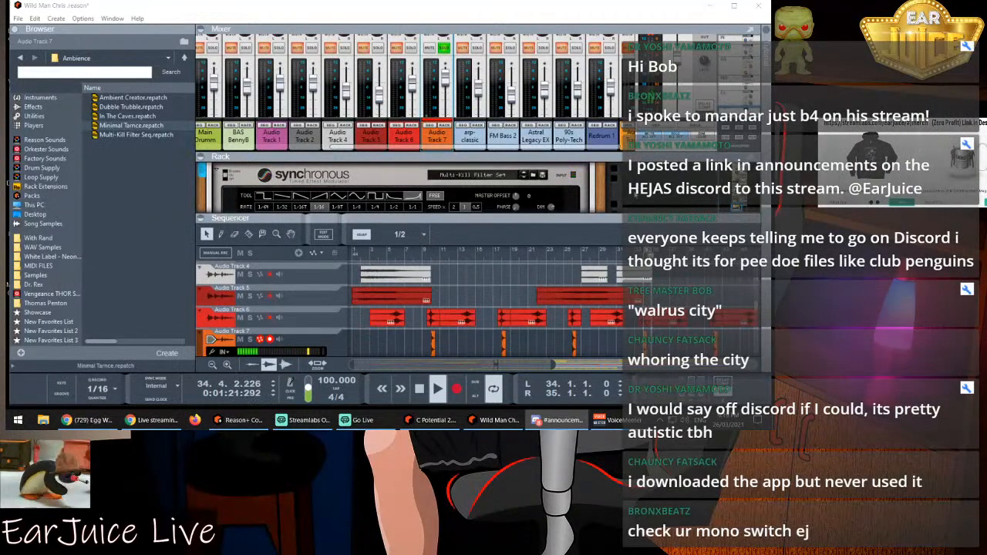
{"action": "left_click", "coordinate": [444, 48]}
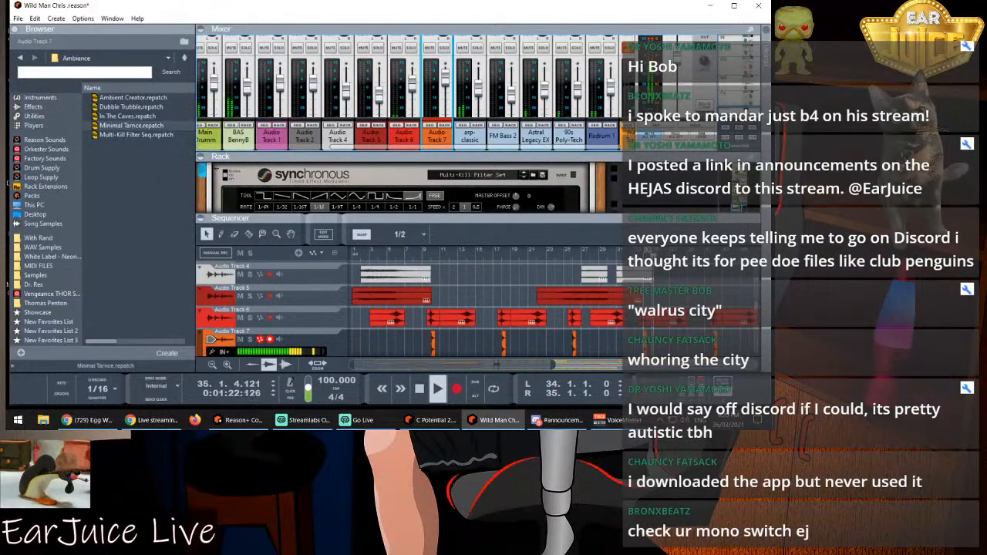
{"action": "left_click", "coordinate": [425, 252]}
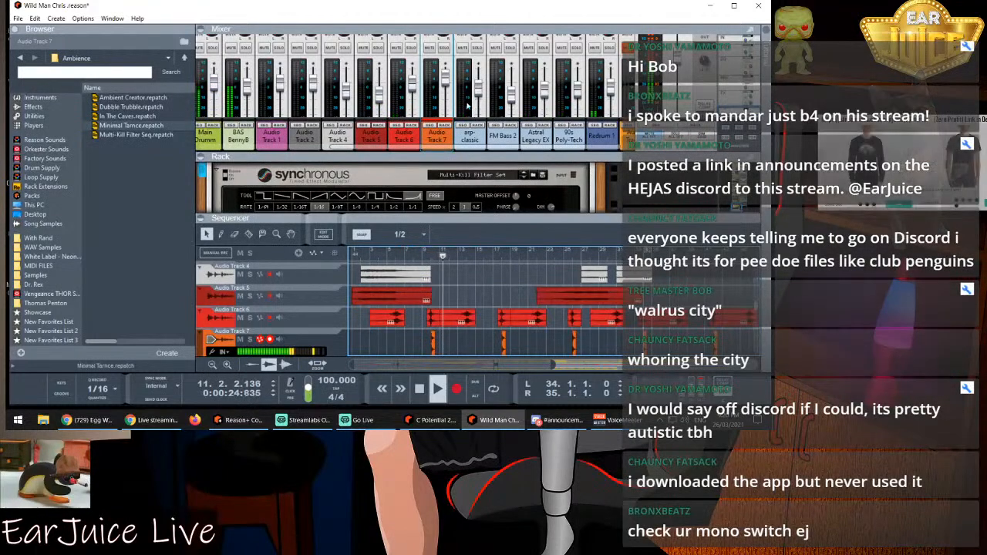
Show the mixer's send controls and enlarge the sequencer to bring the lanes from Main Drums downward into view
{"action": "scroll", "coordinate": [467, 115], "scroll_direction": "up", "scroll_amount": 5}
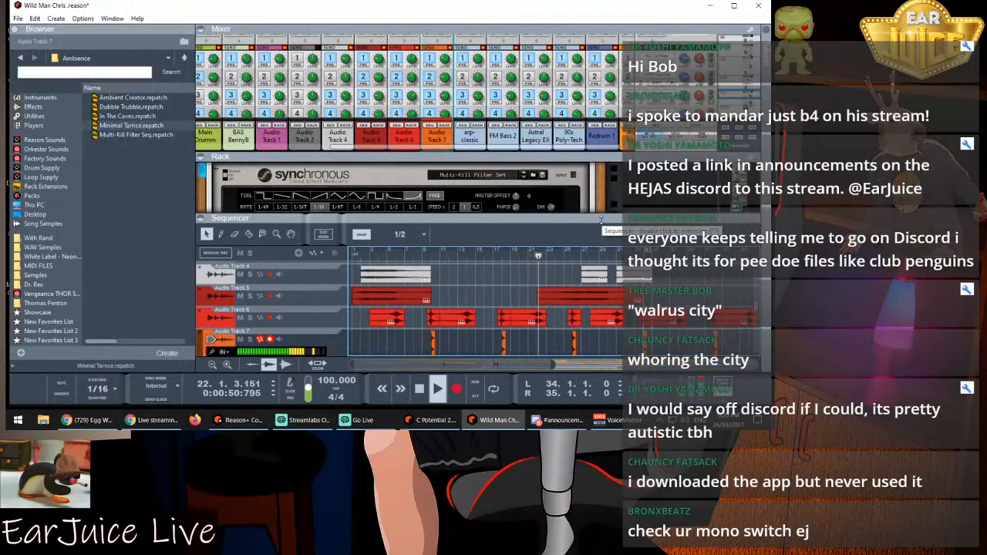
{"action": "left_click_drag", "start_coordinate": [601, 218], "coordinate": [584, 154]}
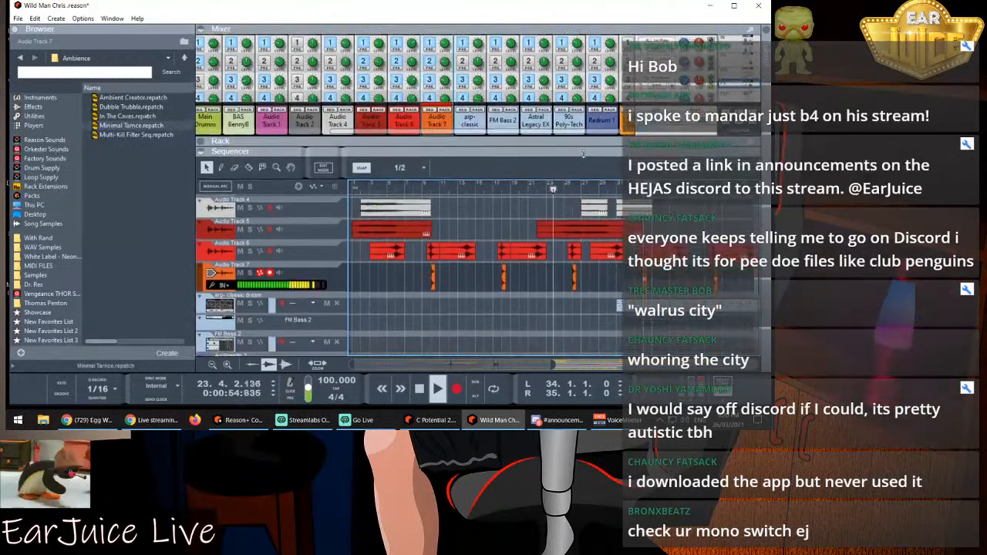
{"action": "scroll", "coordinate": [478, 270], "scroll_direction": "up", "scroll_amount": 4}
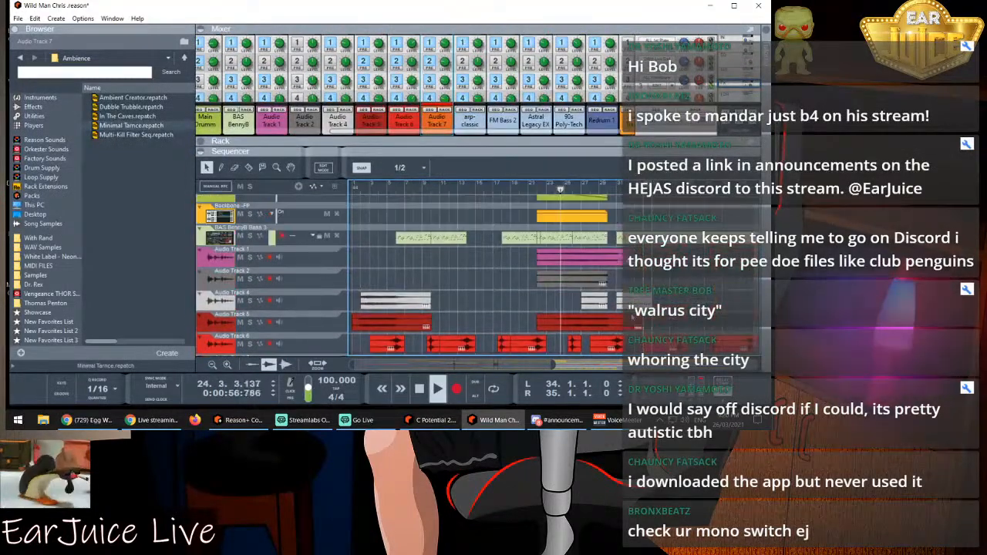
{"action": "scroll", "coordinate": [478, 270], "scroll_direction": "up", "scroll_amount": 2}
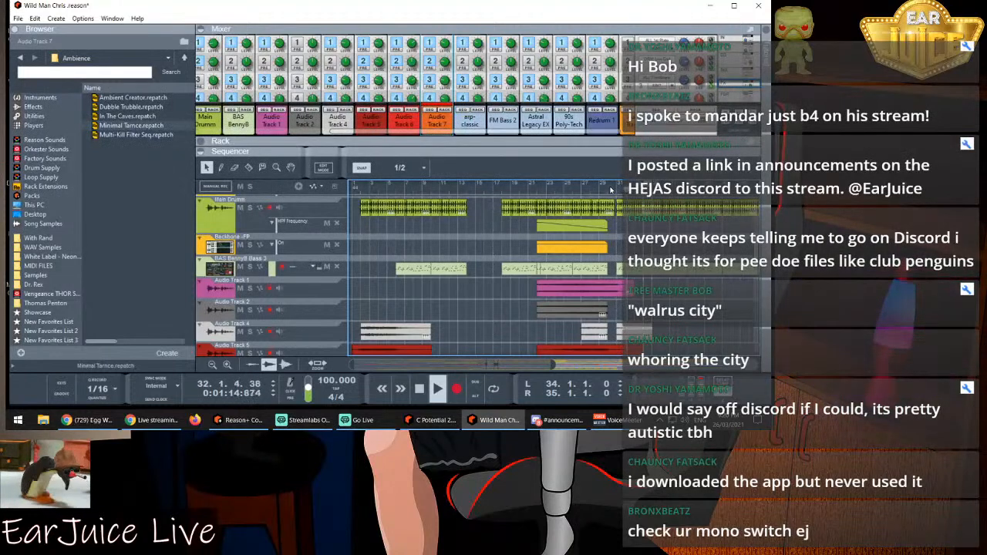
Stop playback and select the Main Drums clip that starts at bar 33
{"action": "key", "text": "space"}
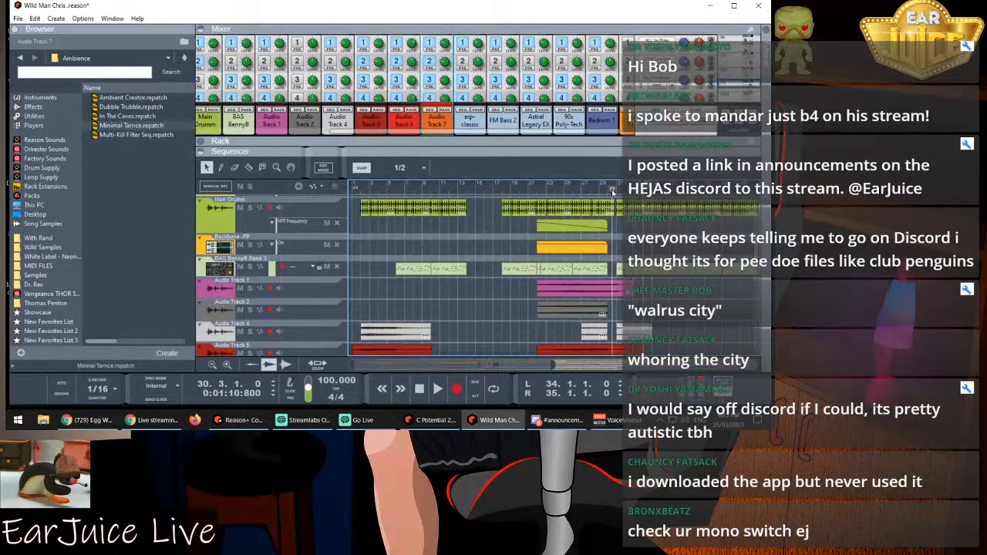
{"action": "left_click", "coordinate": [613, 193]}
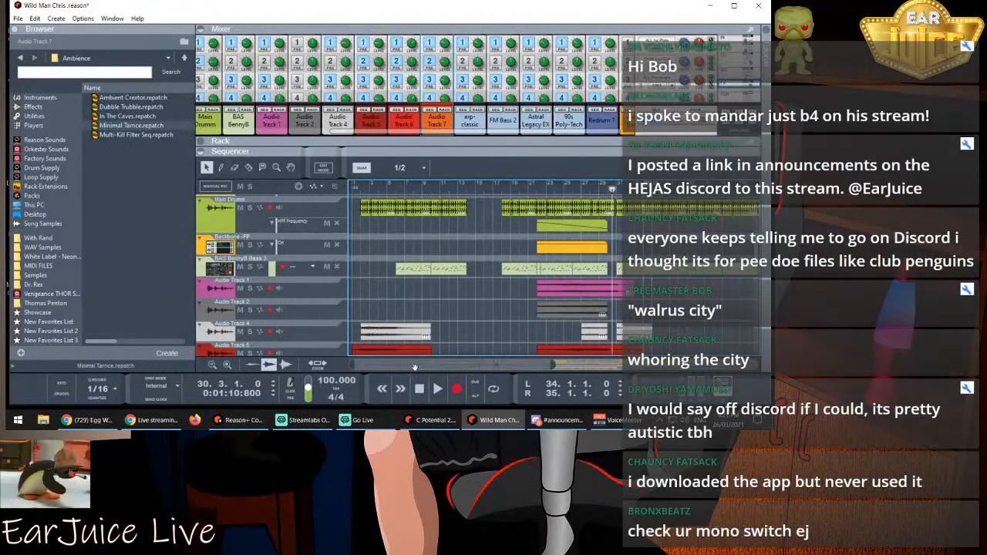
{"action": "left_click_drag", "start_coordinate": [351, 365], "coordinate": [499, 372]}
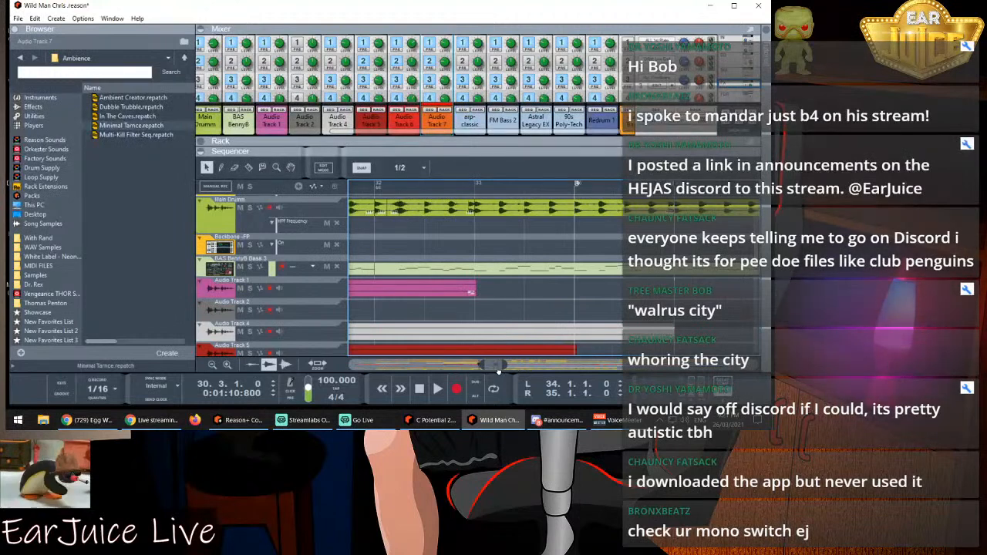
{"action": "left_click", "coordinate": [607, 210]}
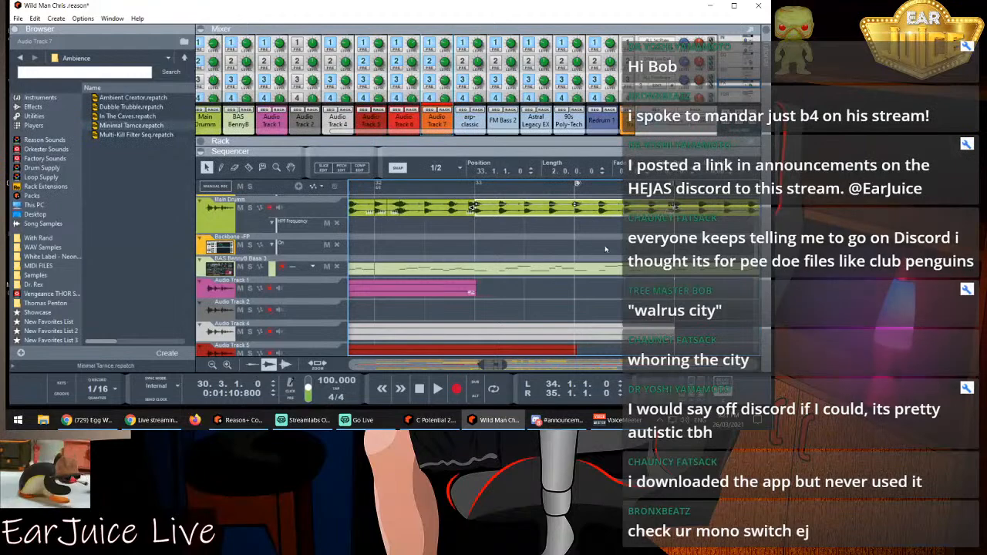
Check the clips on the vocal, drum and audio tracks around bar 33 and move the loop's left locator to bar 33
{"action": "scroll", "coordinate": [603, 248], "scroll_direction": "down", "scroll_amount": 5}
{"action": "scroll", "coordinate": [617, 270], "scroll_direction": "up", "scroll_amount": 5}
{"action": "scroll", "coordinate": [617, 270], "scroll_direction": "up", "scroll_amount": 3}
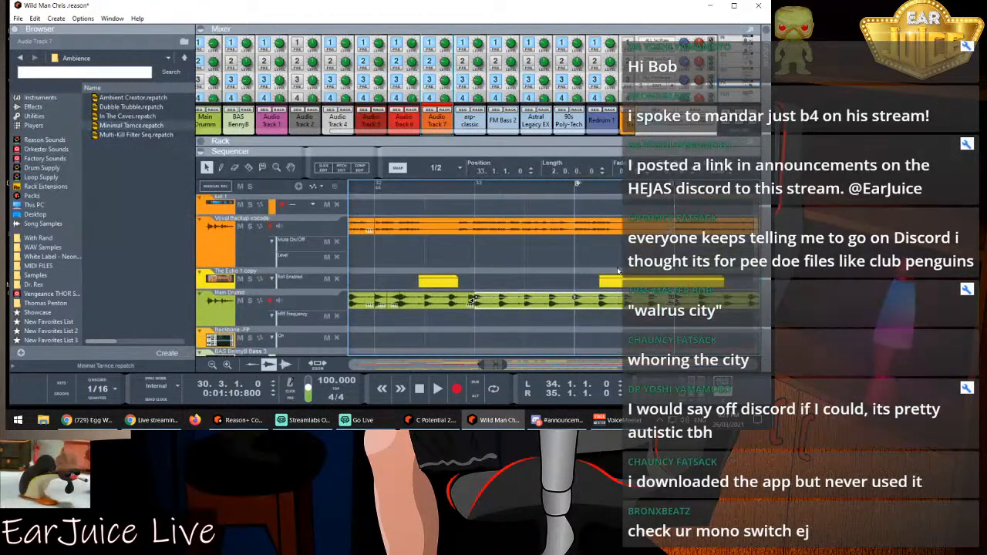
{"action": "scroll", "coordinate": [617, 270], "scroll_direction": "down", "scroll_amount": 8}
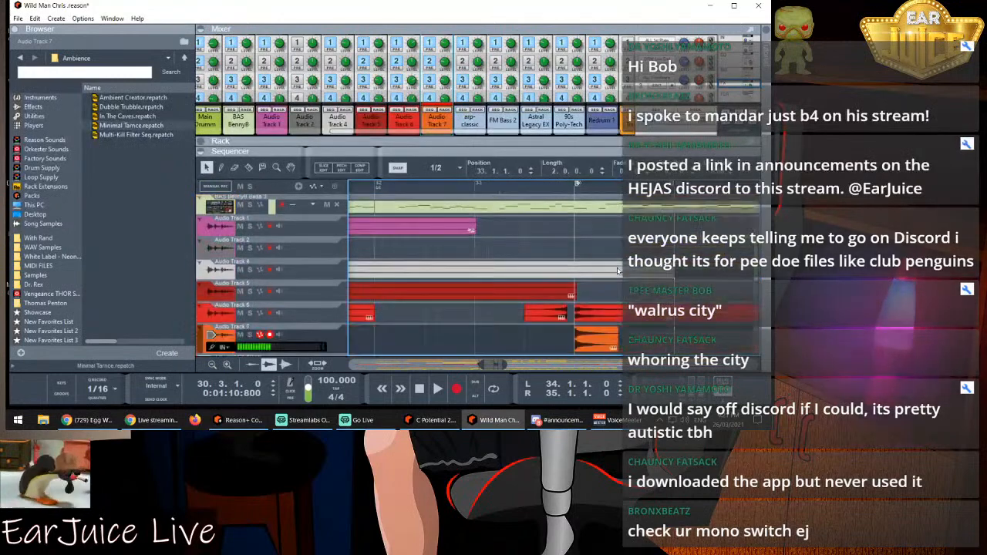
{"action": "scroll", "coordinate": [617, 270], "scroll_direction": "up", "scroll_amount": 8}
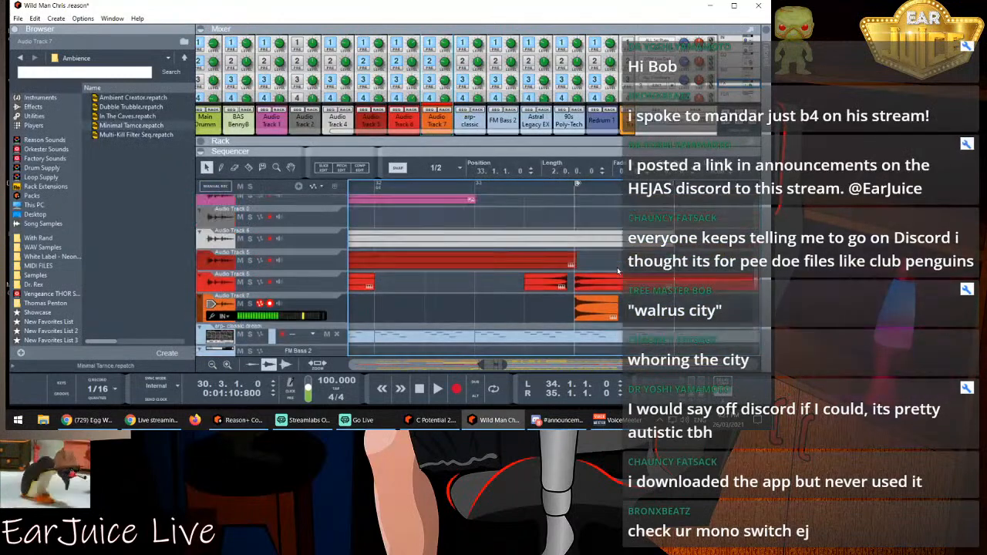
{"action": "scroll", "coordinate": [615, 270], "scroll_direction": "up", "scroll_amount": 3}
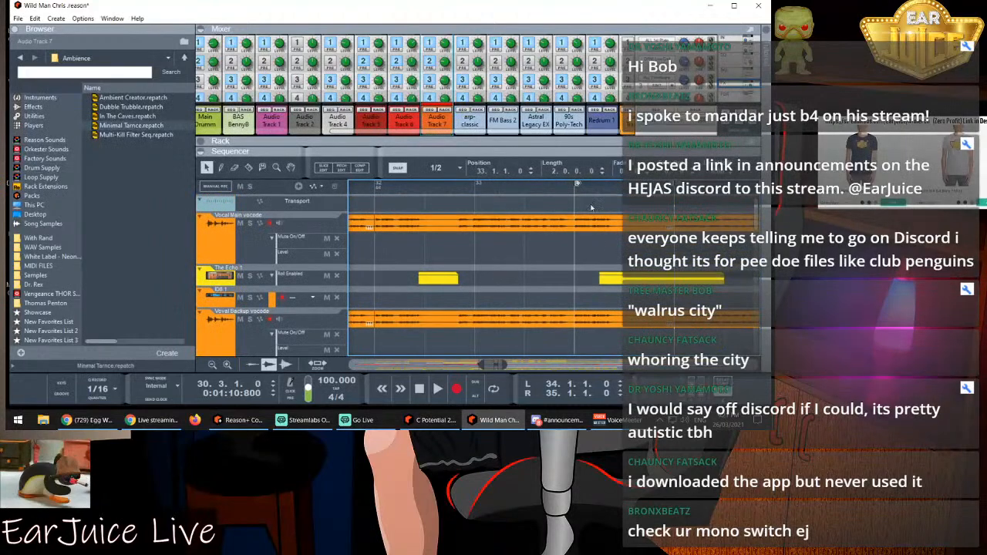
{"action": "scroll", "coordinate": [591, 208], "scroll_direction": "down", "scroll_amount": 4}
{"action": "scroll", "coordinate": [589, 214], "scroll_direction": "down", "scroll_amount": 5}
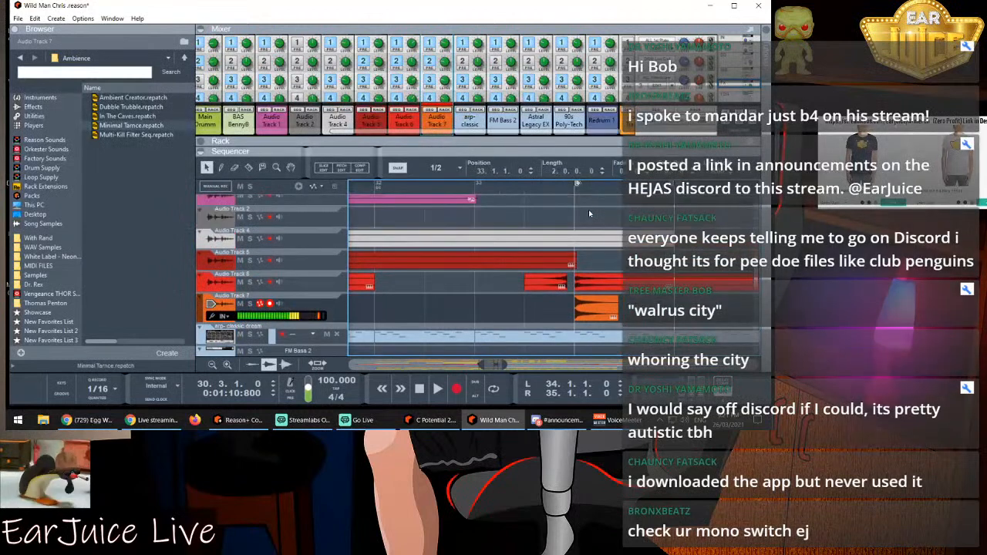
{"action": "left_click_drag", "start_coordinate": [576, 185], "coordinate": [476, 186]}
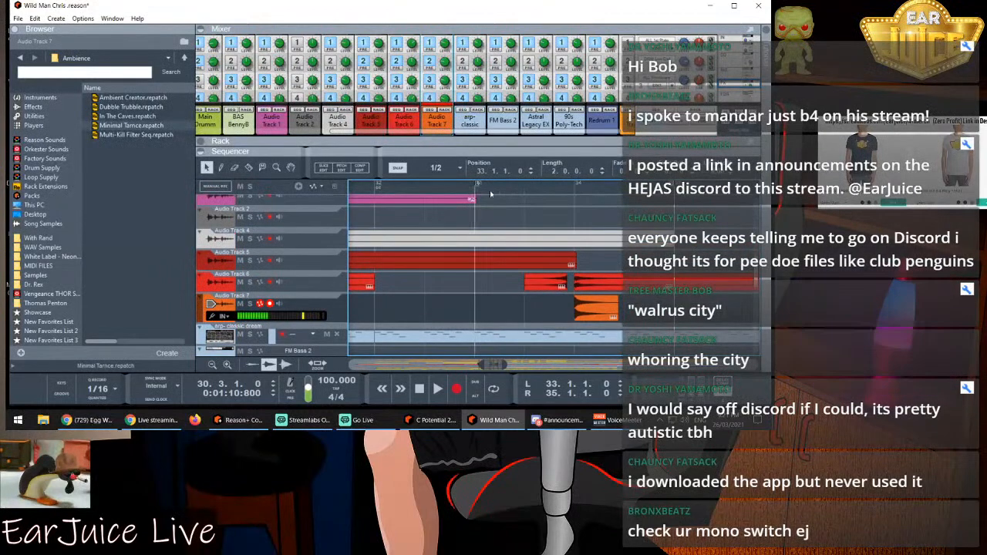
Set the loop's right locator to bar 34 and split the Main Drums clip at bar 34
{"action": "left_click_drag", "start_coordinate": [673, 185], "coordinate": [592, 200]}
{"action": "scroll", "coordinate": [508, 239], "scroll_direction": "up", "scroll_amount": 10}
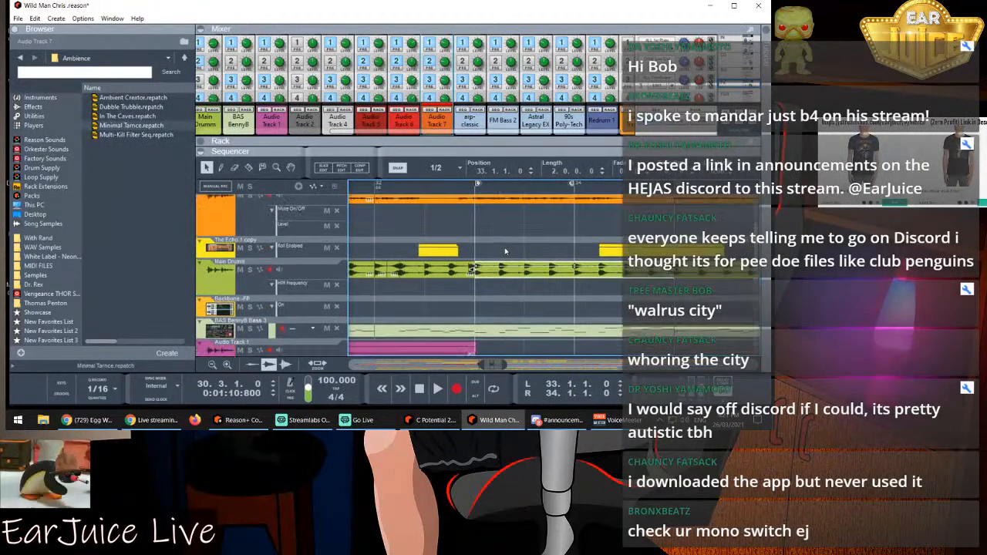
{"action": "scroll", "coordinate": [504, 247], "scroll_direction": "down", "scroll_amount": 3}
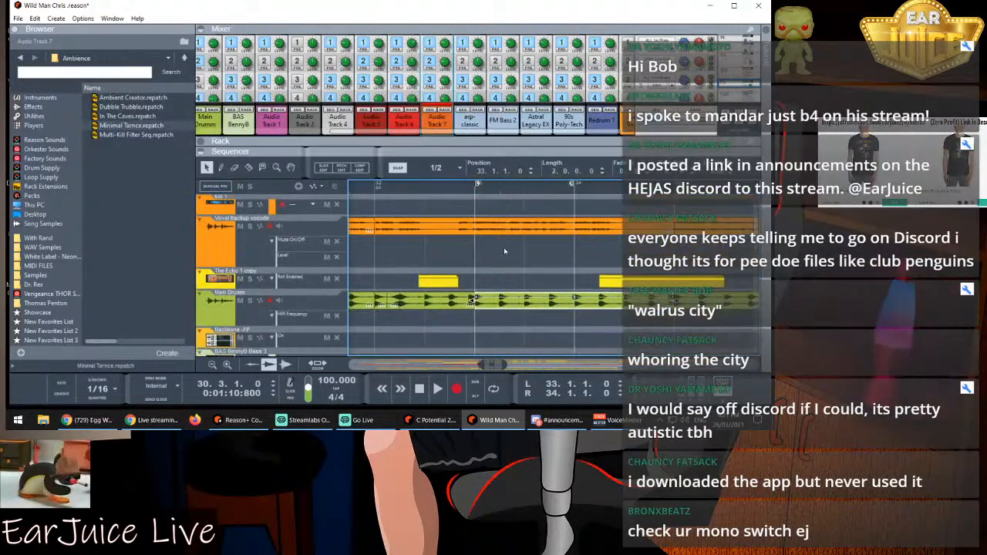
{"action": "left_click", "coordinate": [249, 167]}
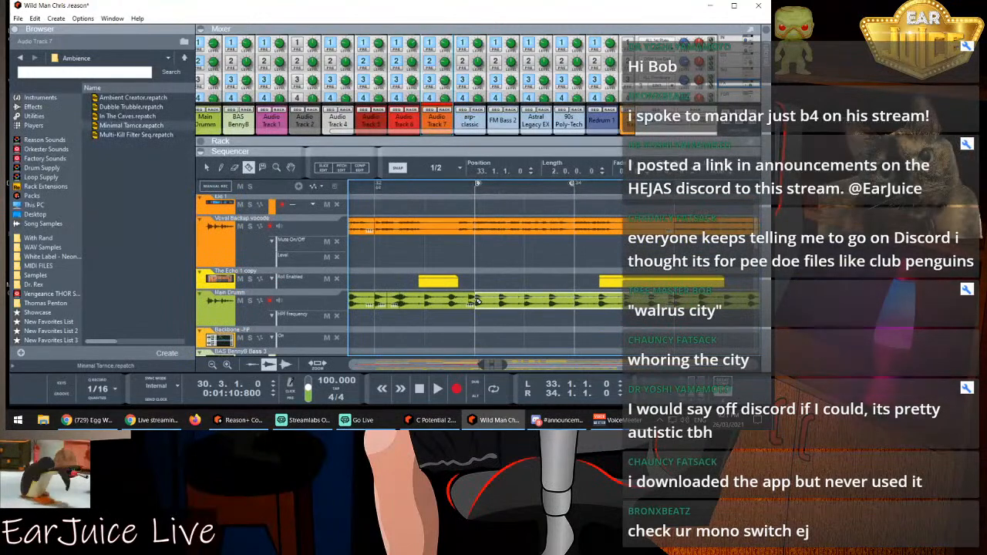
{"action": "left_click", "coordinate": [577, 299]}
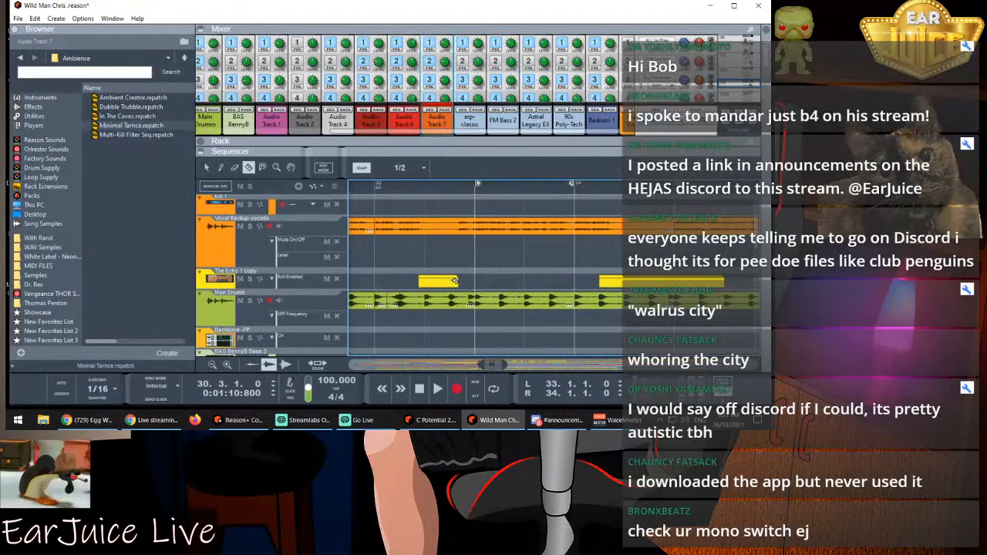
{"action": "left_click", "coordinate": [206, 168]}
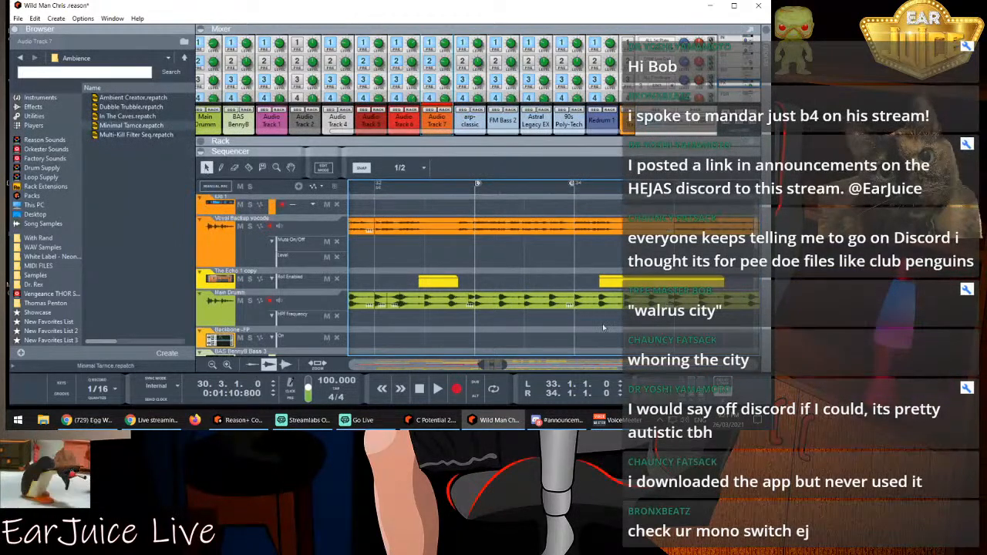
Try the passage without the one-bar Main Drums clip at bar 33, and undo the deletion
{"action": "left_click", "coordinate": [517, 302]}
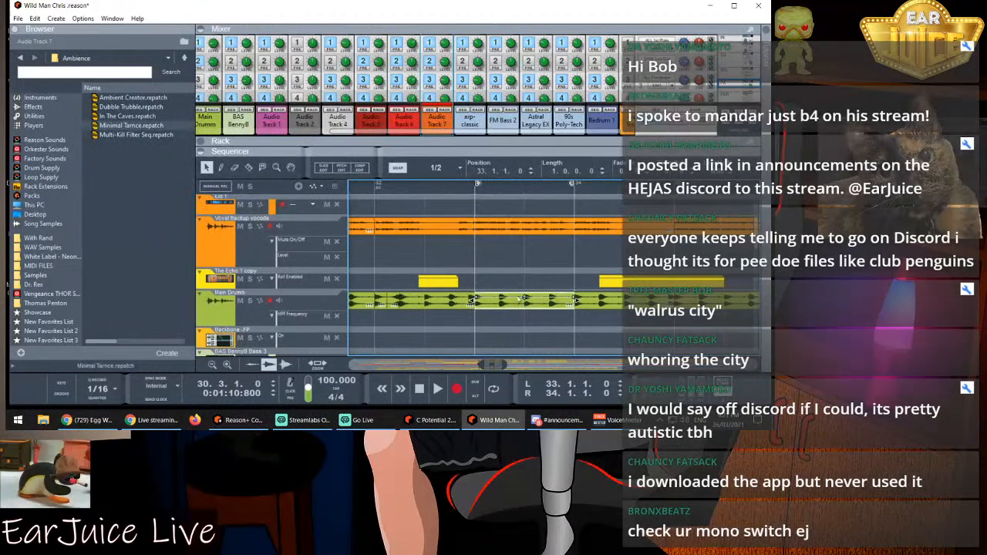
{"action": "key", "text": "Delete"}
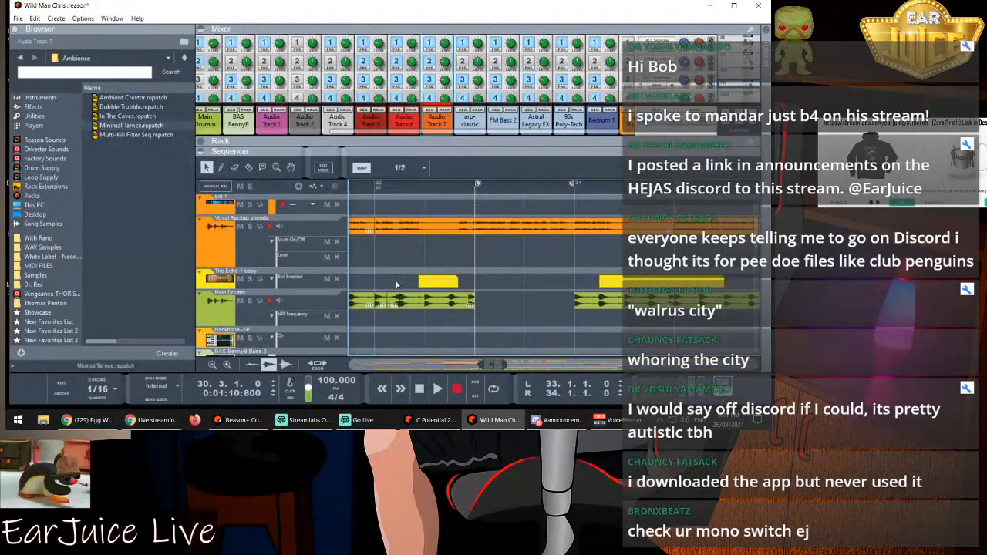
{"action": "left_click_drag", "start_coordinate": [481, 365], "coordinate": [424, 365]}
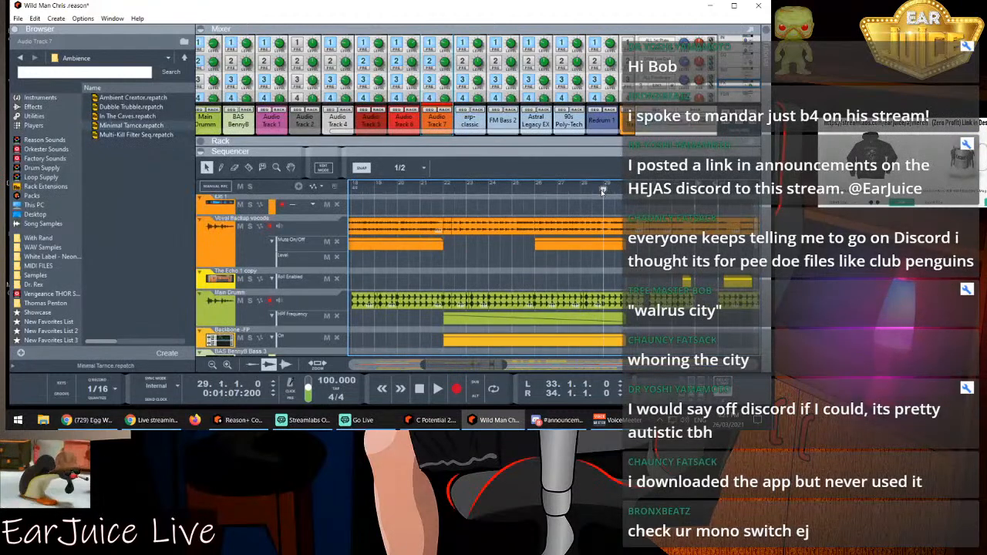
{"action": "left_click", "coordinate": [514, 189]}
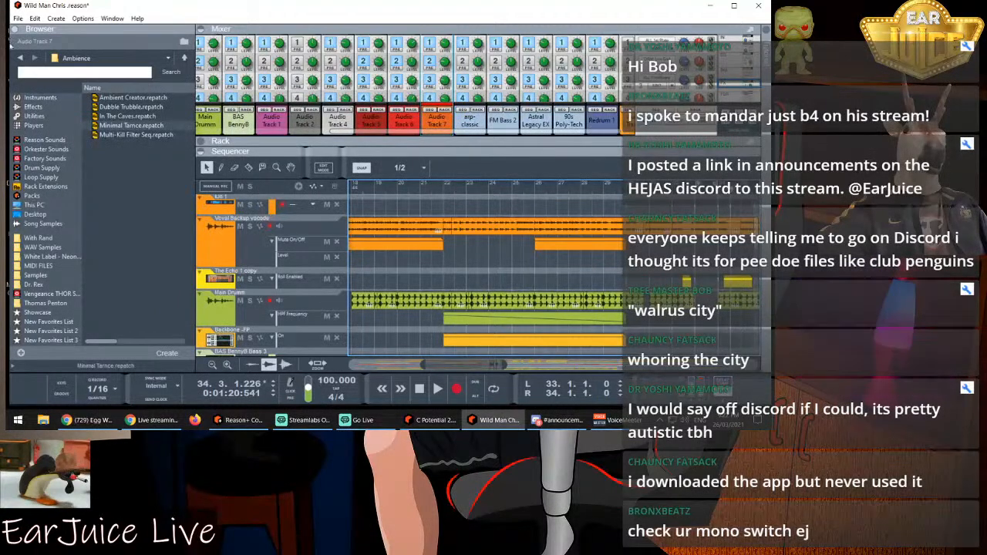
{"action": "left_click", "coordinate": [34, 18]}
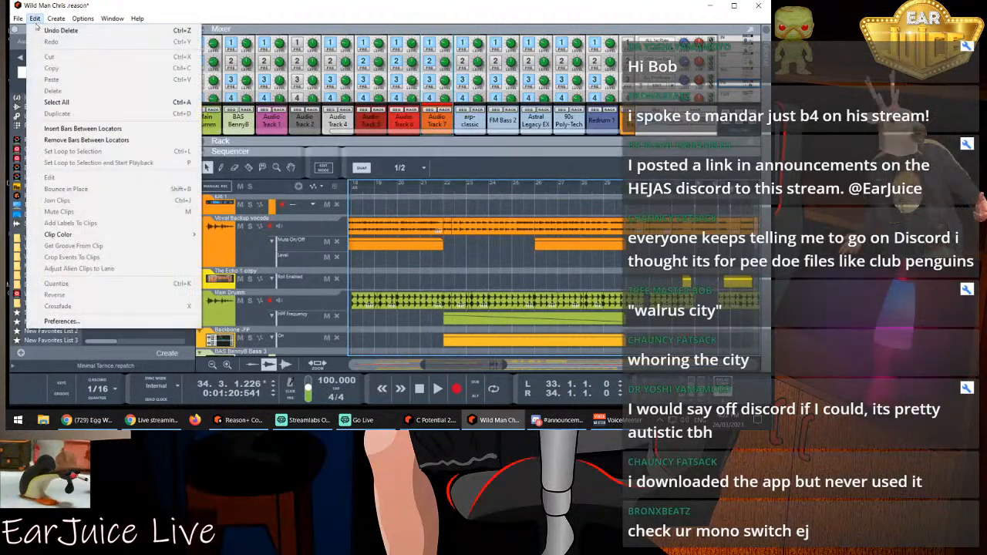
{"action": "left_click", "coordinate": [54, 27]}
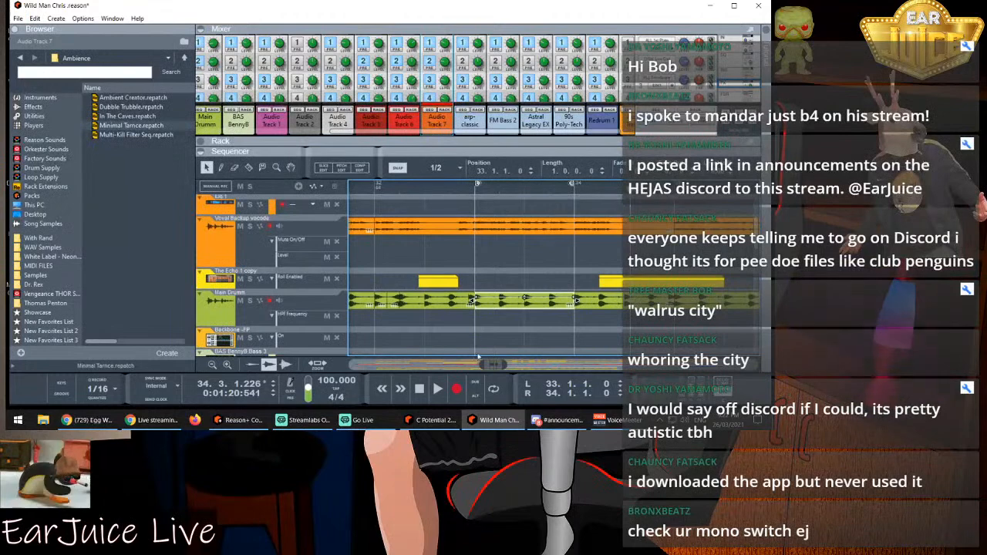
Audition the full mix leading up to bar 33
{"action": "left_click_drag", "start_coordinate": [483, 365], "coordinate": [446, 365]}
{"action": "left_click", "coordinate": [595, 188]}
{"action": "key", "text": "space"}
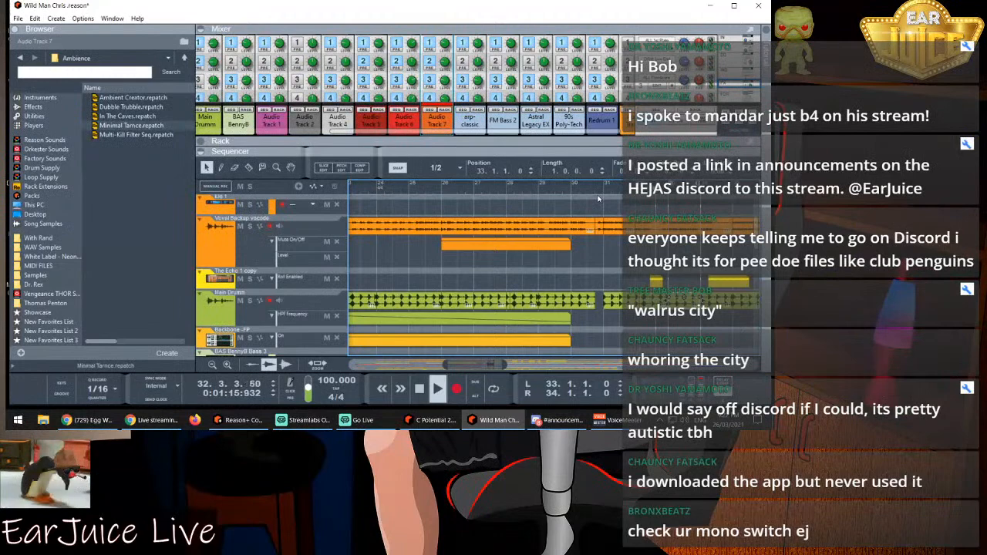
{"action": "key", "text": "space"}
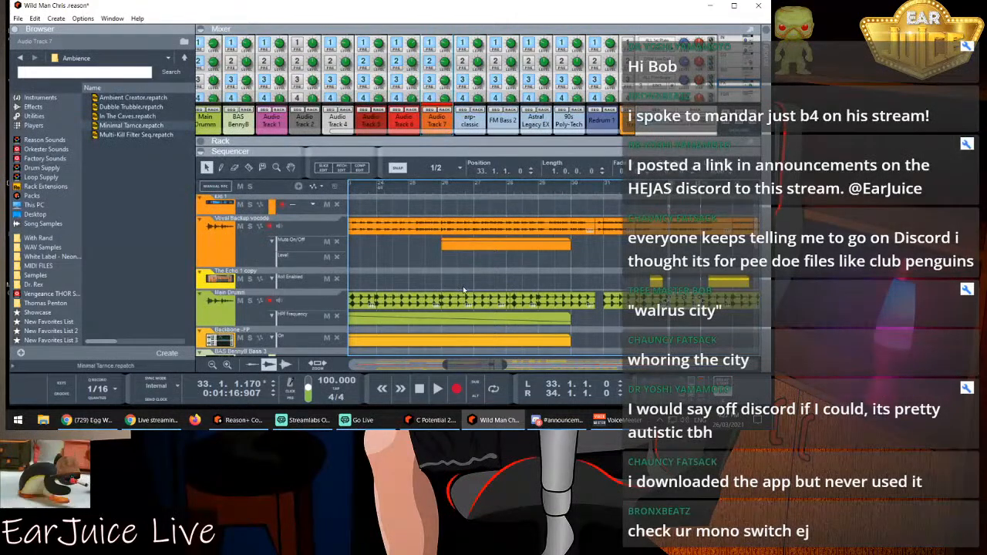
Solo the Main Drums track and audition it from about bar 26 to bar 28
{"action": "left_click", "coordinate": [316, 301]}
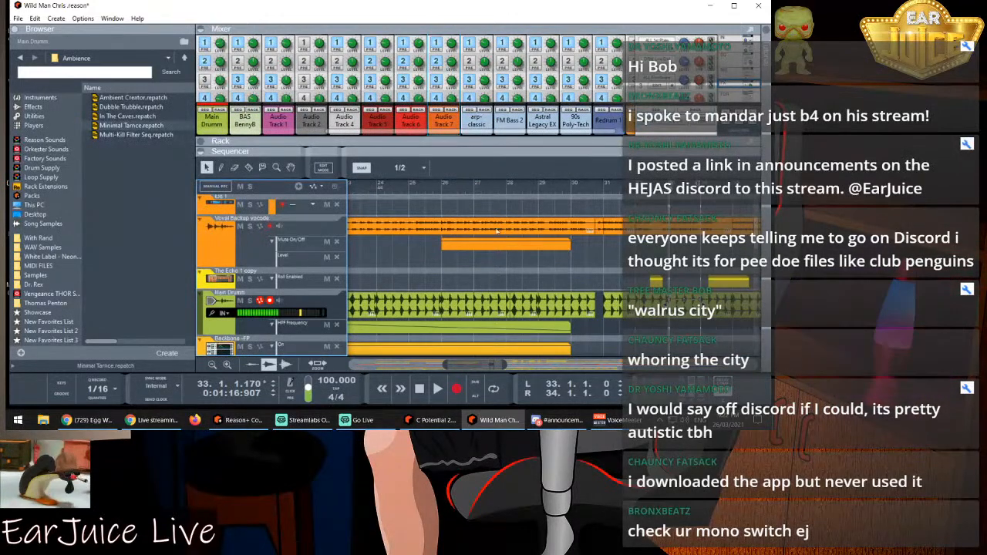
{"action": "scroll", "coordinate": [206, 68], "scroll_direction": "down", "scroll_amount": 5}
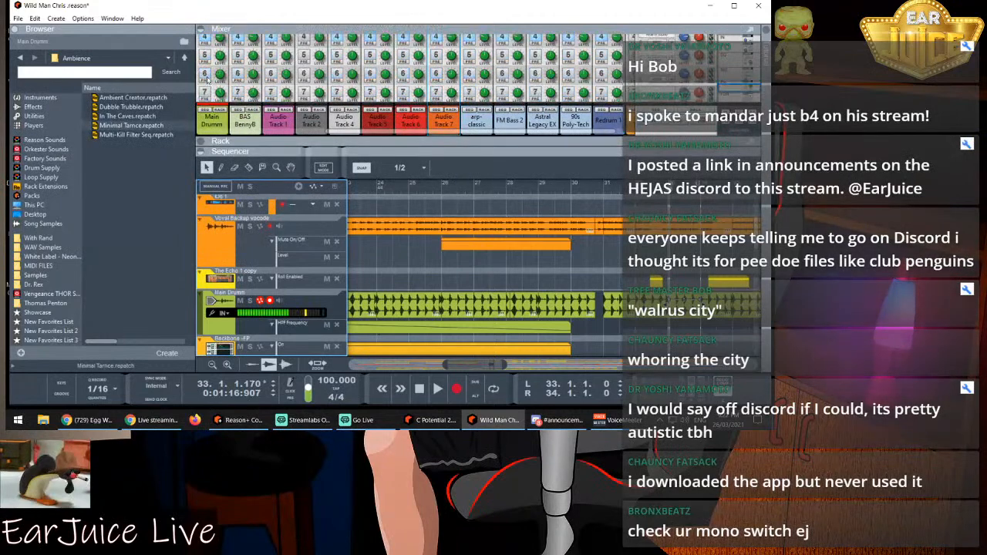
{"action": "left_click", "coordinate": [219, 63]}
{"action": "left_click", "coordinate": [453, 184]}
{"action": "key", "text": "space"}
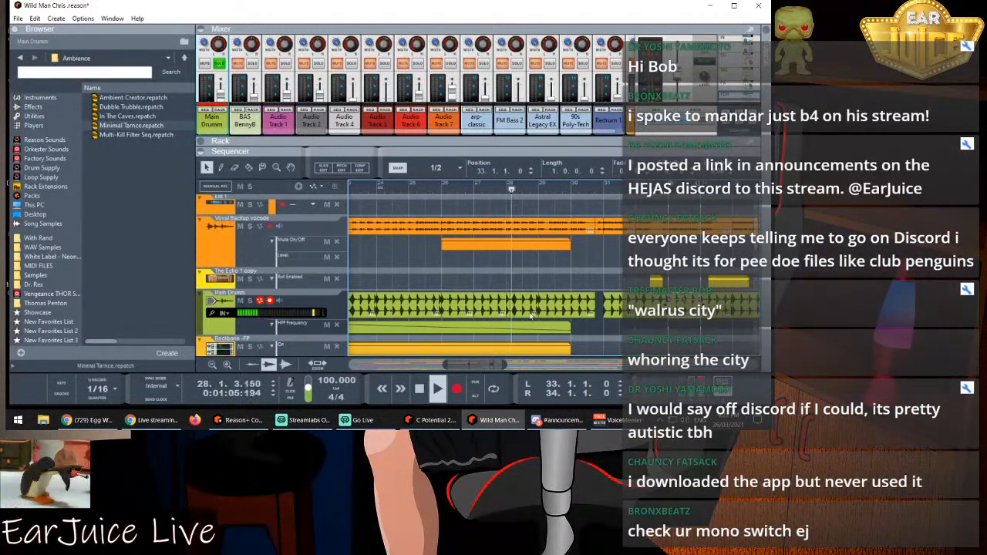
{"action": "key", "text": "space"}
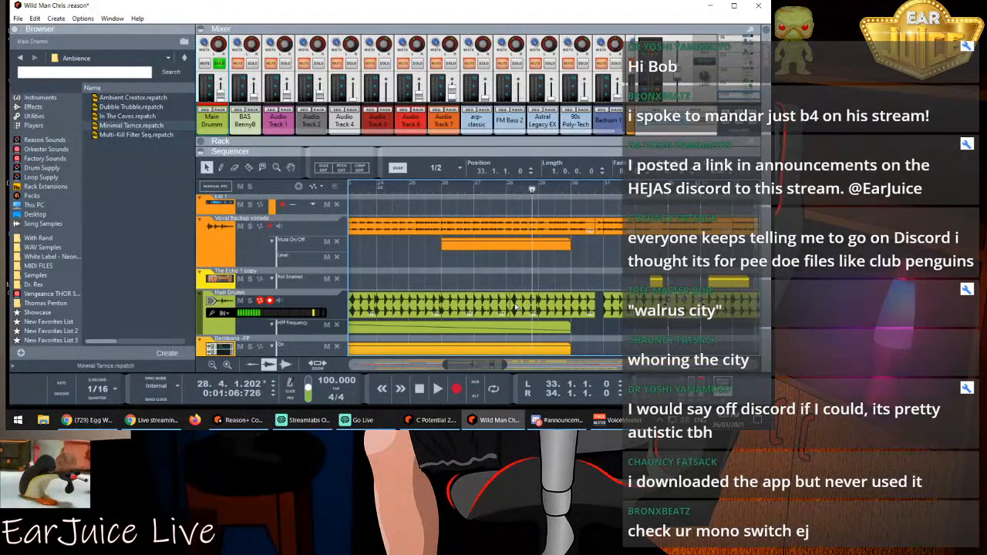
Audition the Main Drums around bar 28 and copy the short drum clip at 28.1.3
{"action": "left_click", "coordinate": [515, 307]}
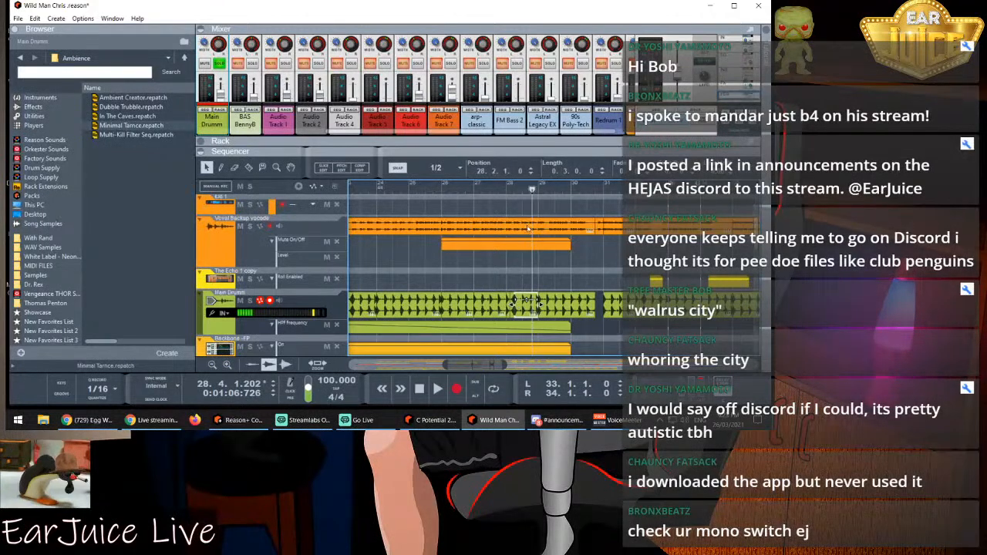
{"action": "left_click", "coordinate": [507, 189]}
{"action": "key", "text": "space"}
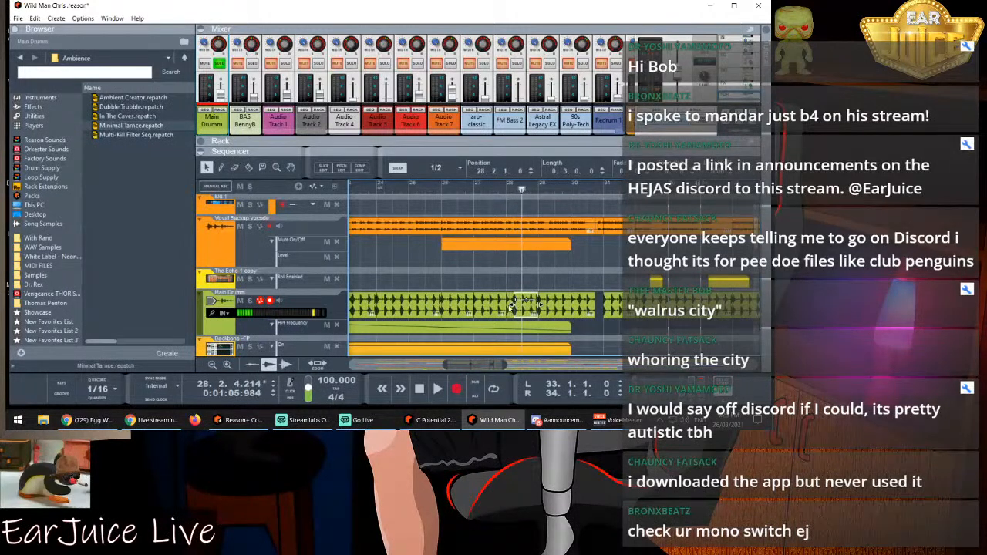
{"action": "left_click", "coordinate": [512, 302]}
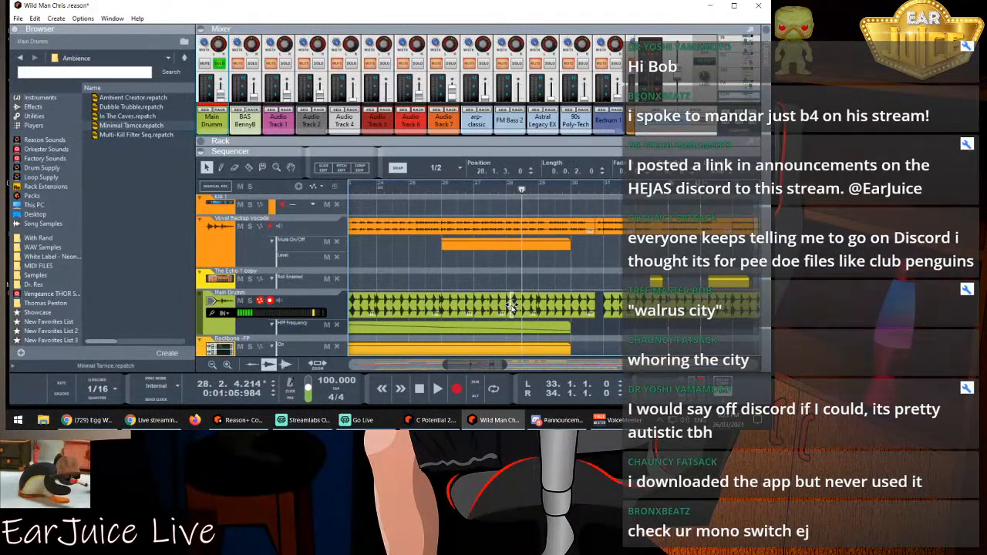
{"action": "right_click", "coordinate": [511, 306]}
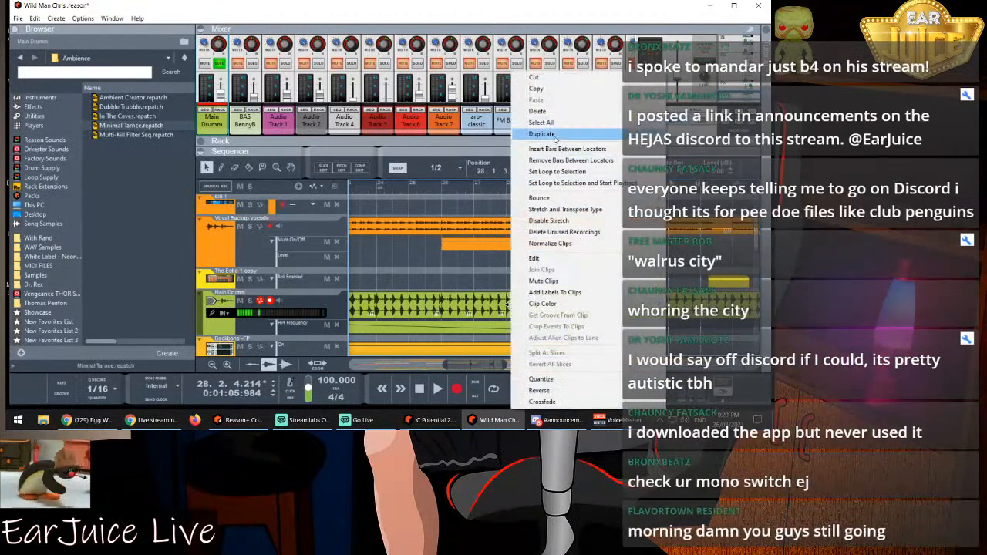
{"action": "left_click", "coordinate": [554, 92]}
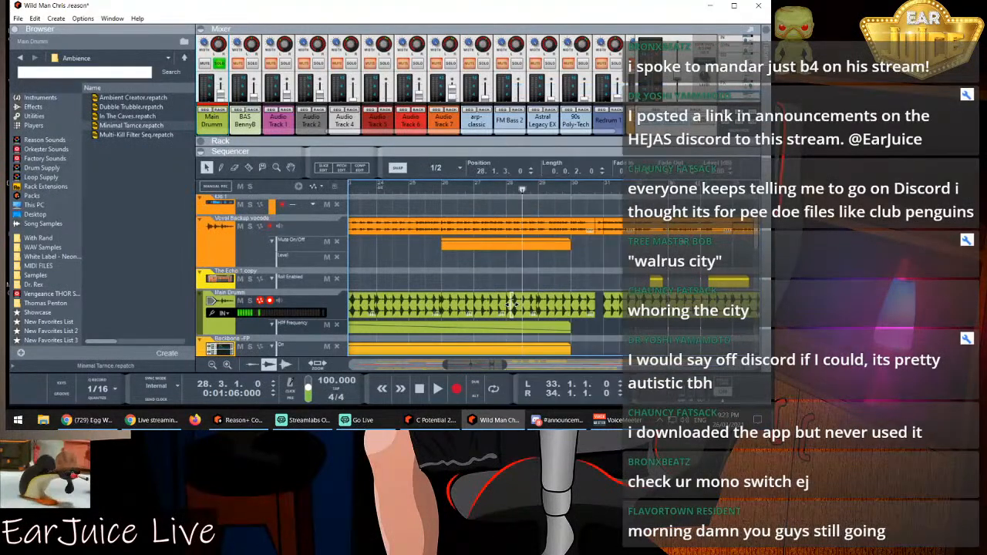
Set the snap to 1/4 and paste the copied drum clip into the Main Drums gap with the playhead at 30.4.1
{"action": "left_click", "coordinate": [600, 190]}
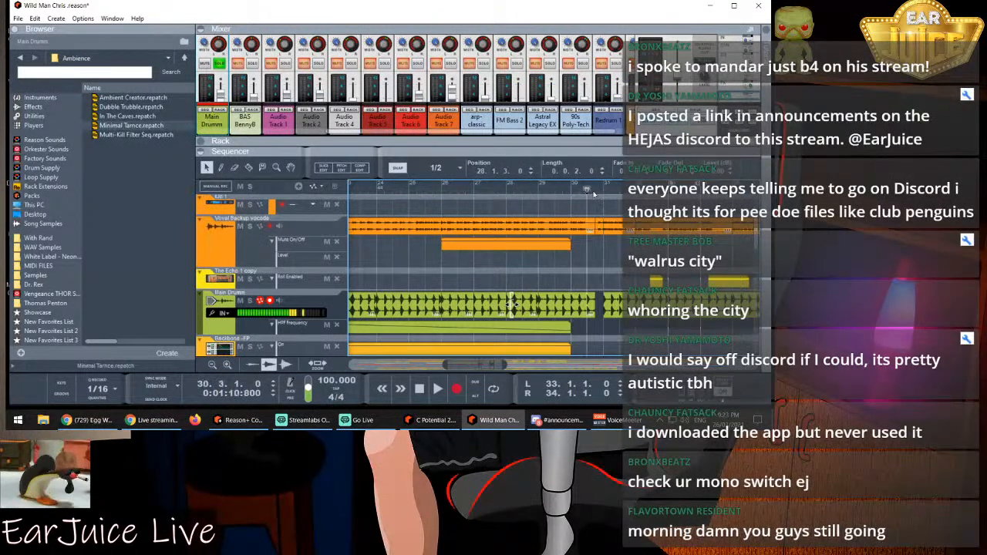
{"action": "left_click", "coordinate": [436, 167]}
{"action": "left_click", "coordinate": [445, 212]}
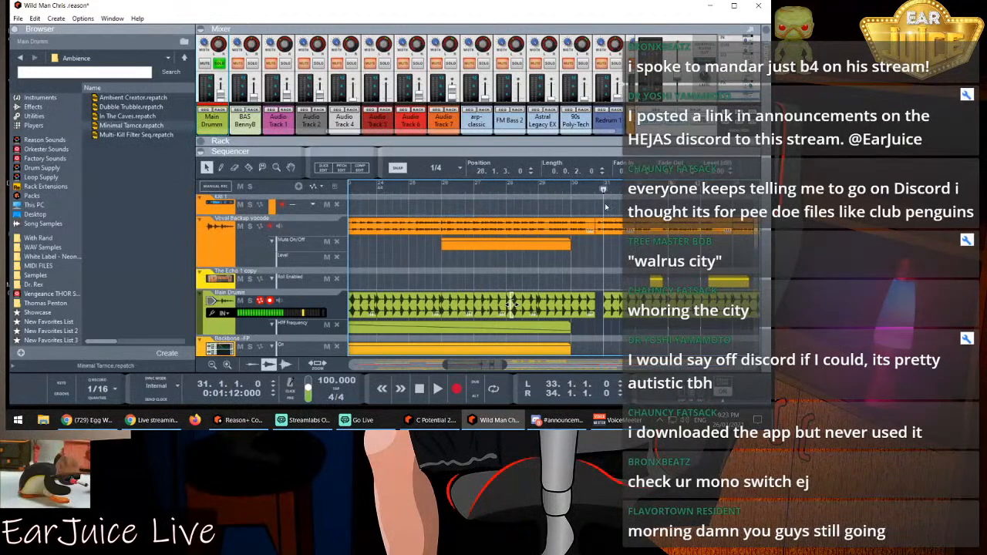
{"action": "left_click_drag", "start_coordinate": [600, 190], "coordinate": [595, 189]}
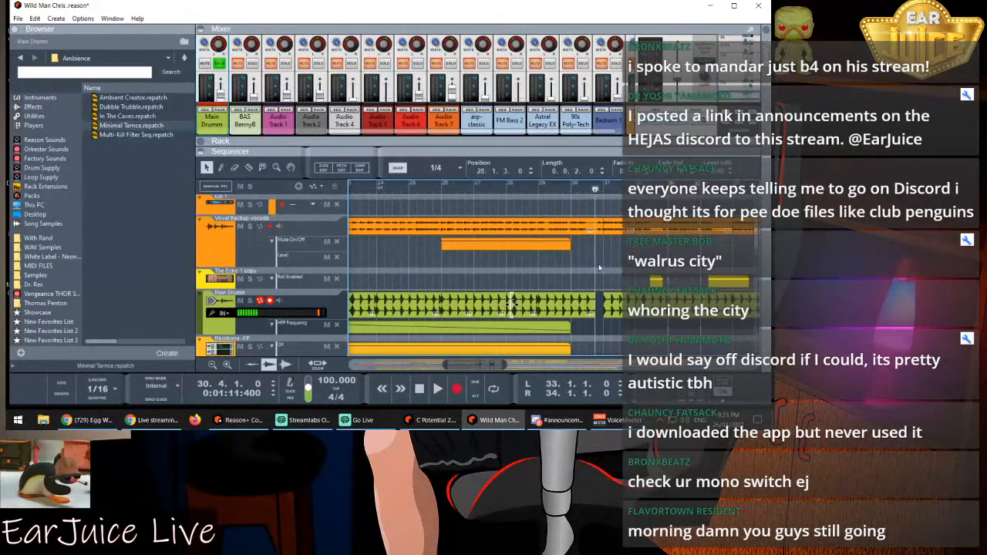
{"action": "right_click", "coordinate": [607, 285]}
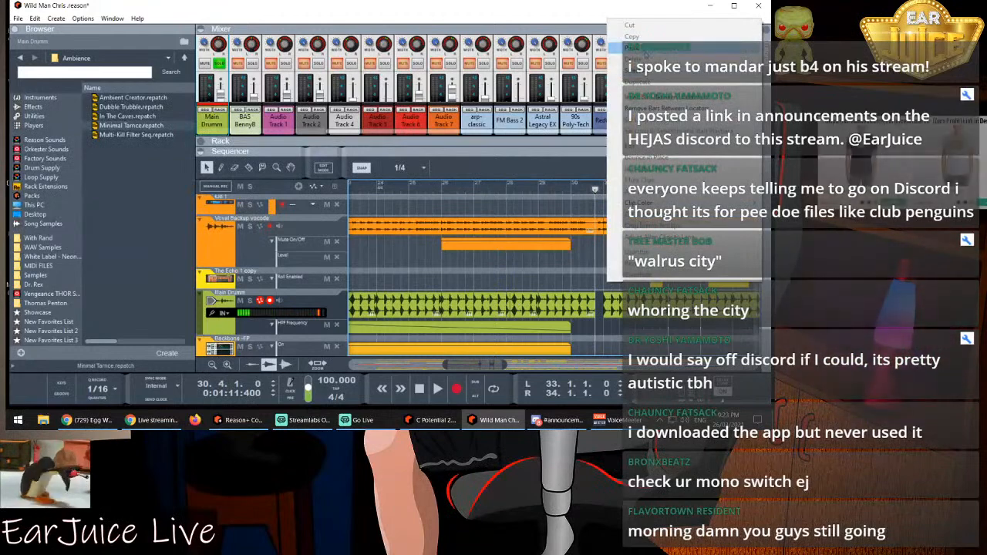
{"action": "left_click", "coordinate": [646, 49]}
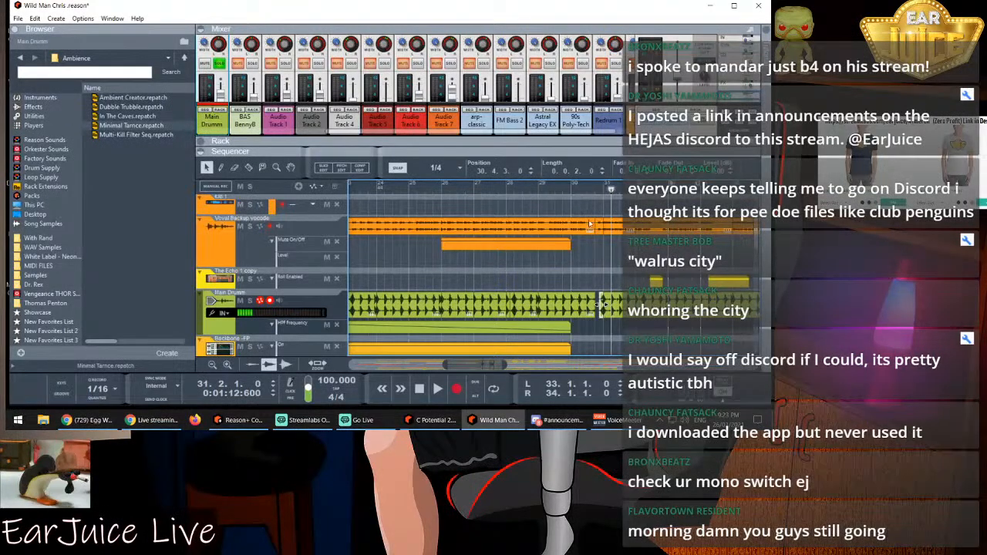
Audition the pasted Main Drums clip from bar 30 with its start extended back to 30.4.1, and undo that extension
{"action": "left_click", "coordinate": [570, 189]}
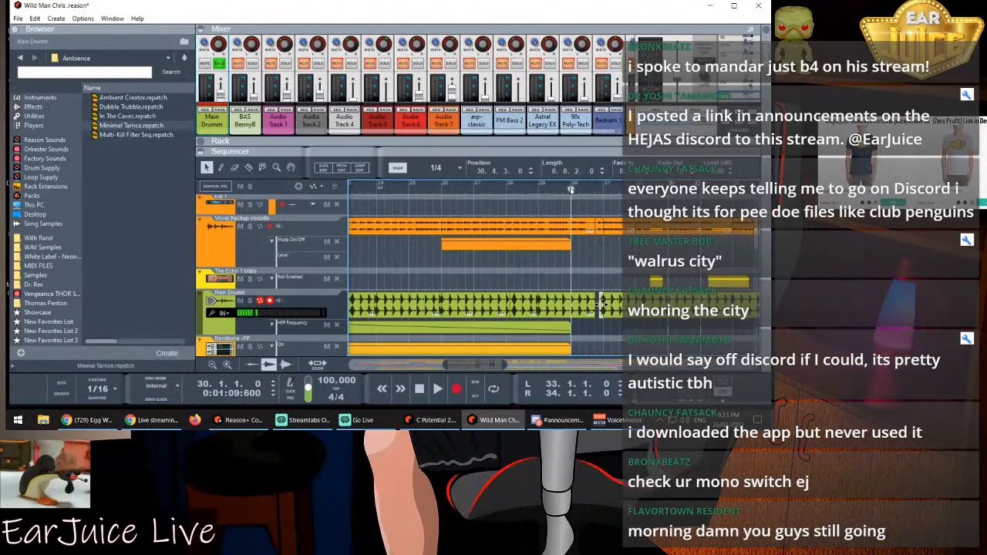
{"action": "key", "text": "space"}
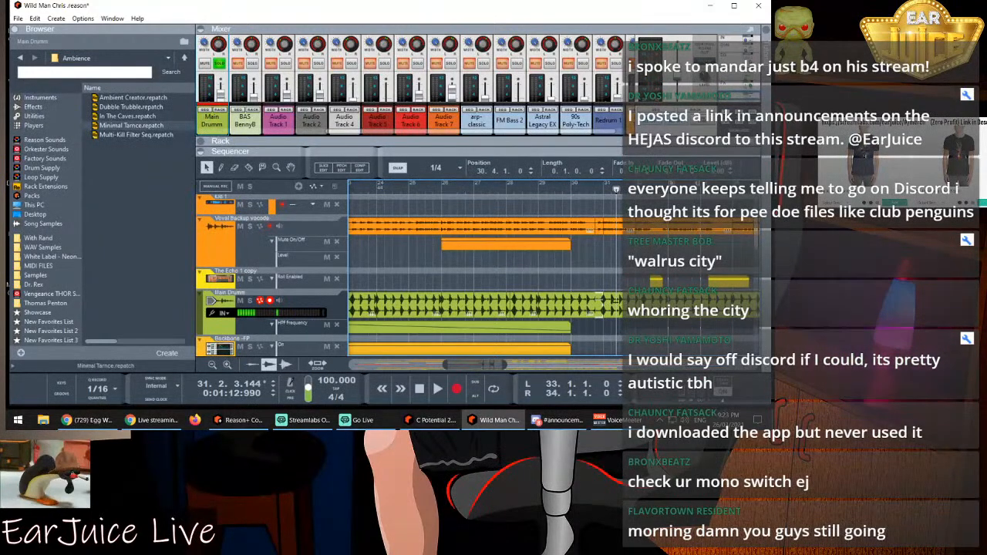
{"action": "left_click", "coordinate": [572, 188]}
{"action": "key", "text": "space"}
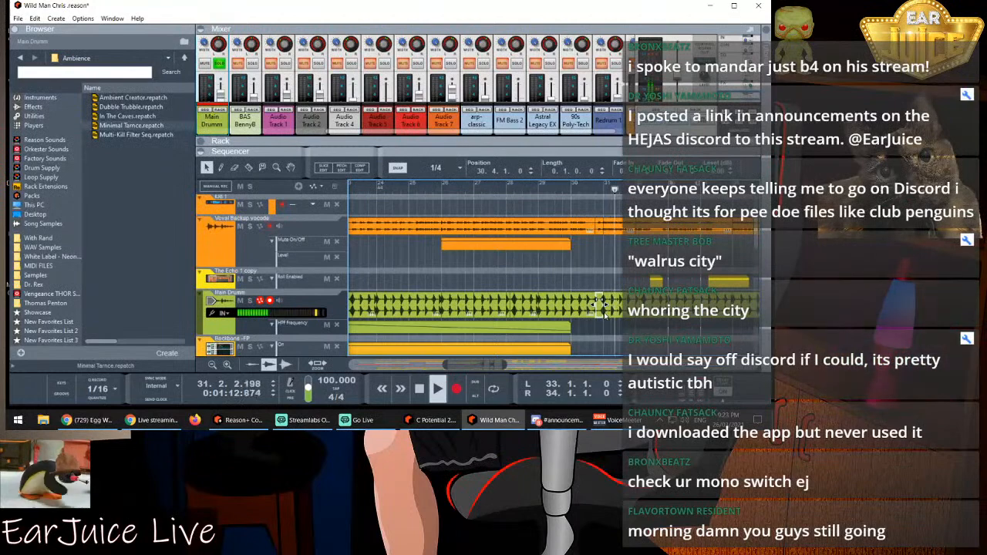
{"action": "key", "text": "space"}
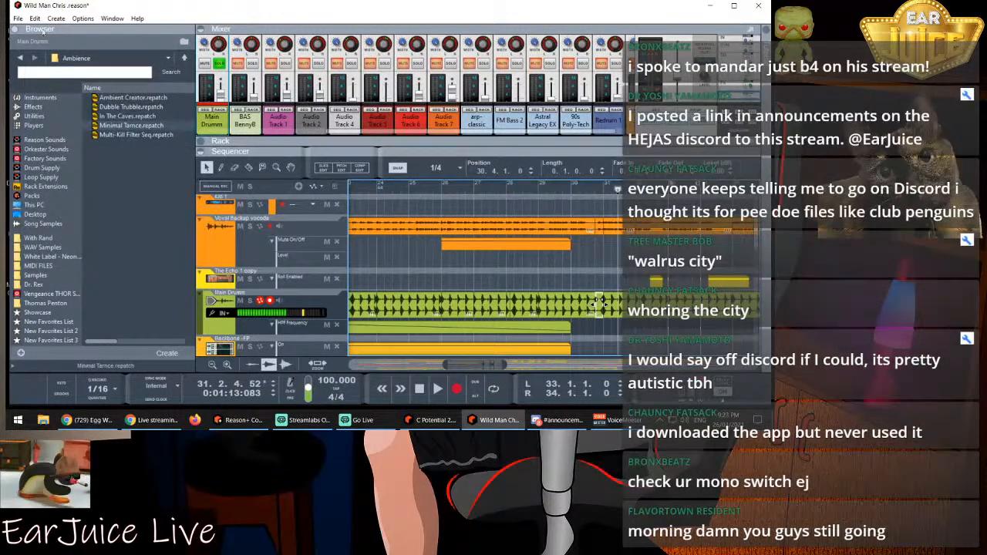
{"action": "left_click", "coordinate": [34, 20]}
{"action": "left_click", "coordinate": [50, 32]}
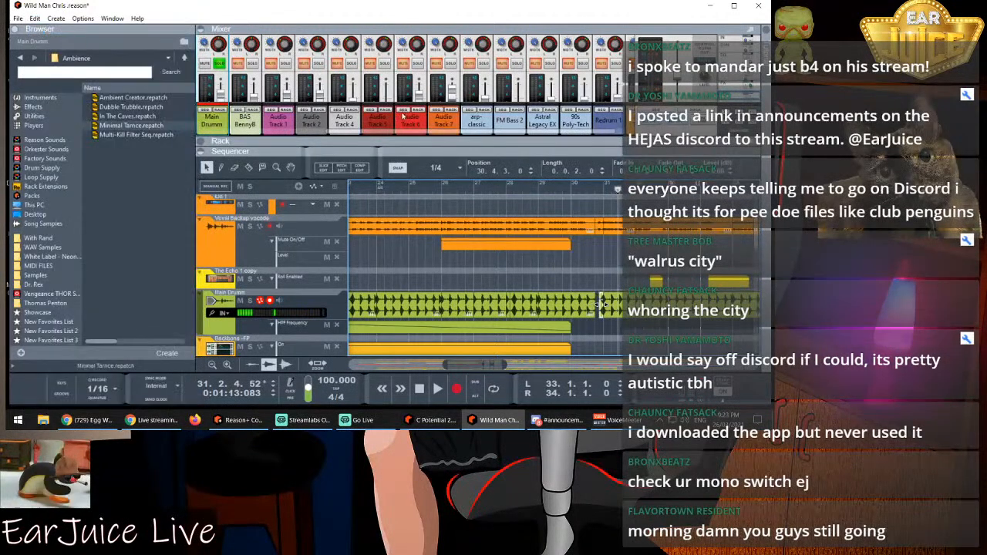
Audition the soloed Main Drums from about bar 29 to bar 31 and turn off the track's solo
{"action": "left_click", "coordinate": [546, 184]}
{"action": "key", "text": "space"}
{"action": "left_click", "coordinate": [591, 269]}
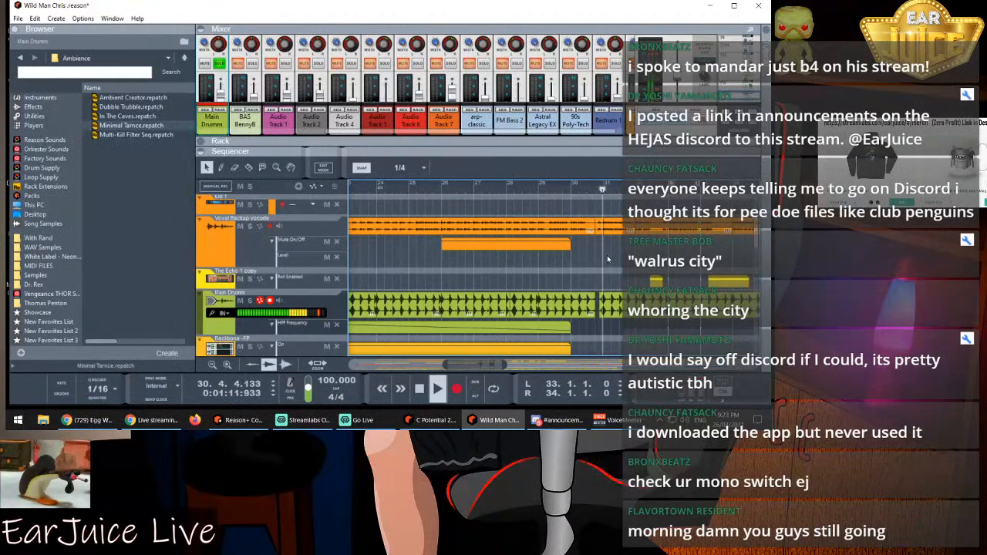
{"action": "key", "text": "space"}
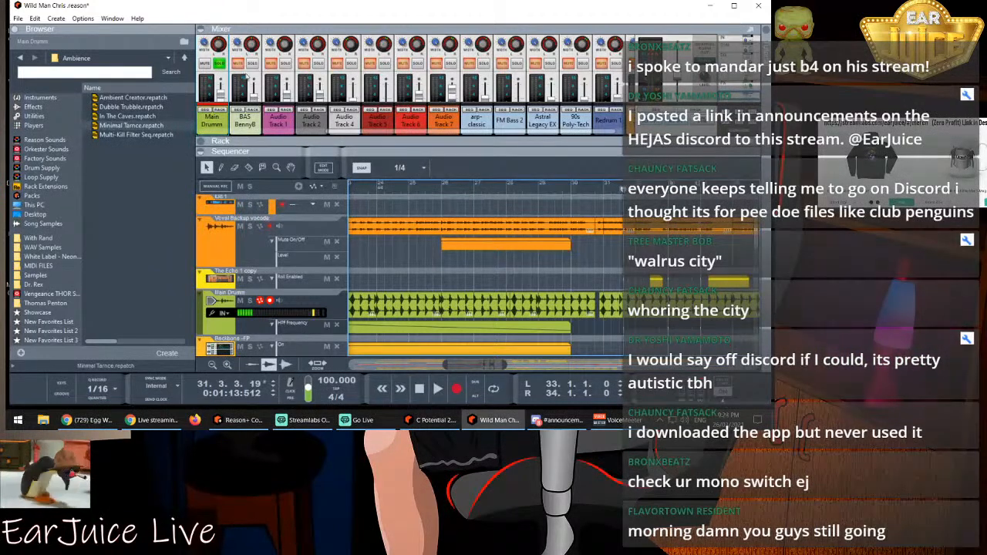
{"action": "left_click", "coordinate": [219, 62]}
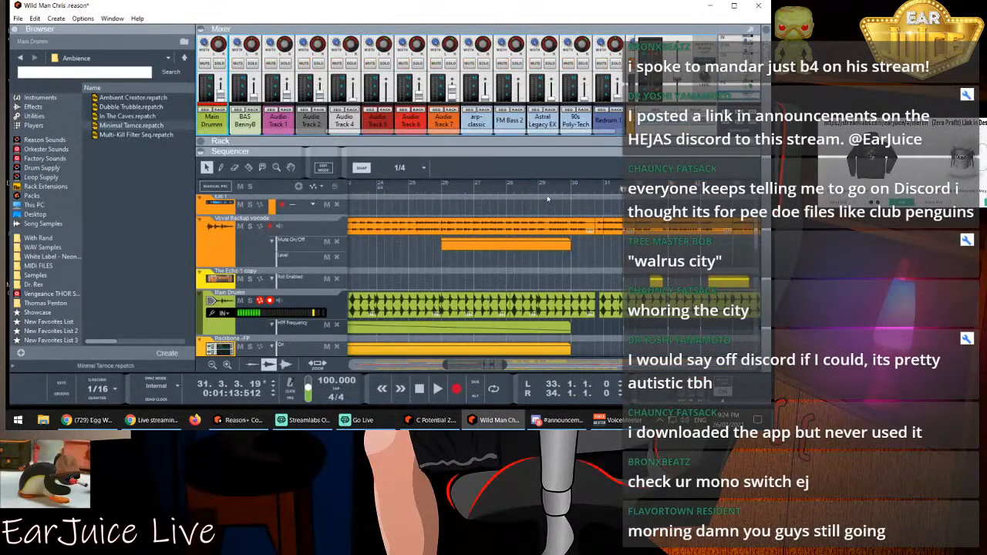
Audition the full mix from 23.3.1 through to bar 37 and show the whole arrangement from its start
{"action": "left_click", "coordinate": [360, 185]}
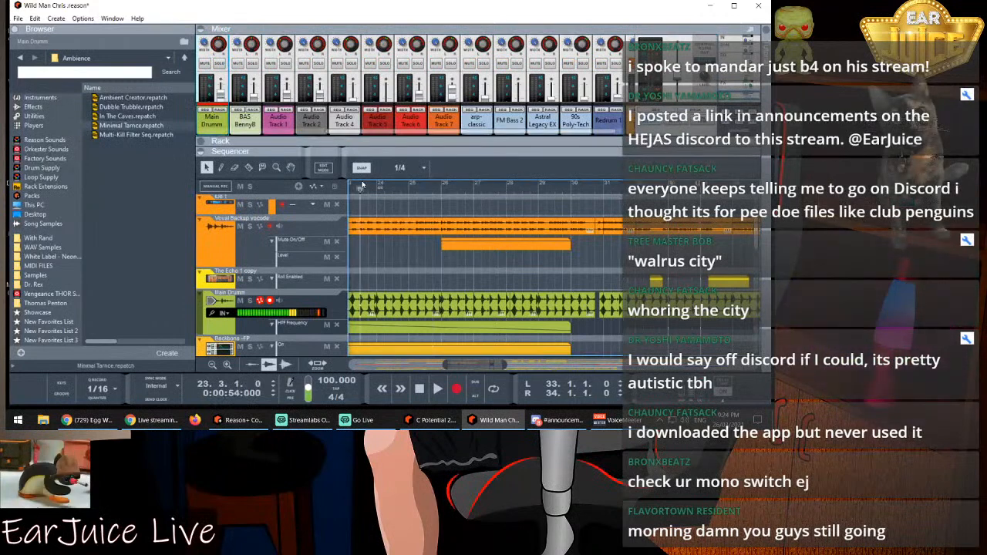
{"action": "key", "text": "space"}
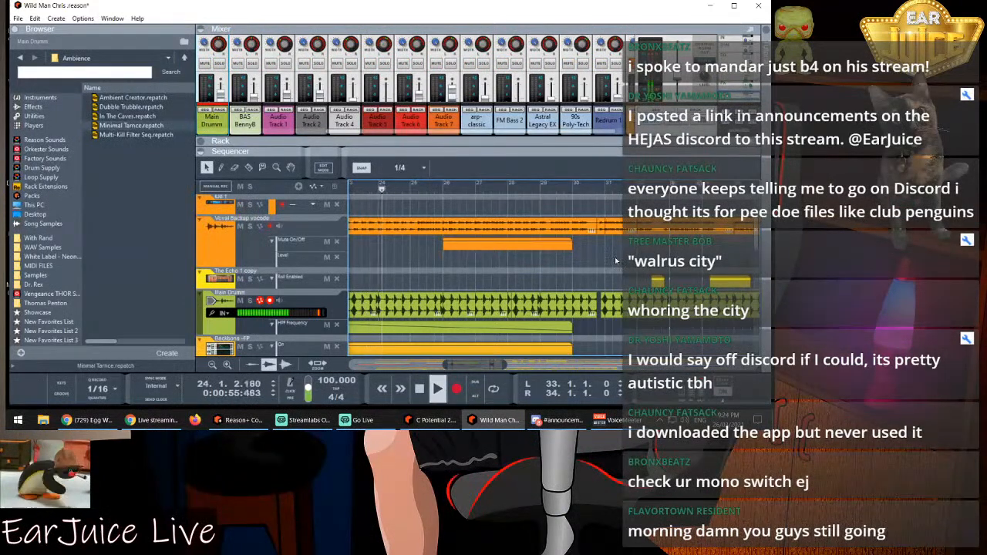
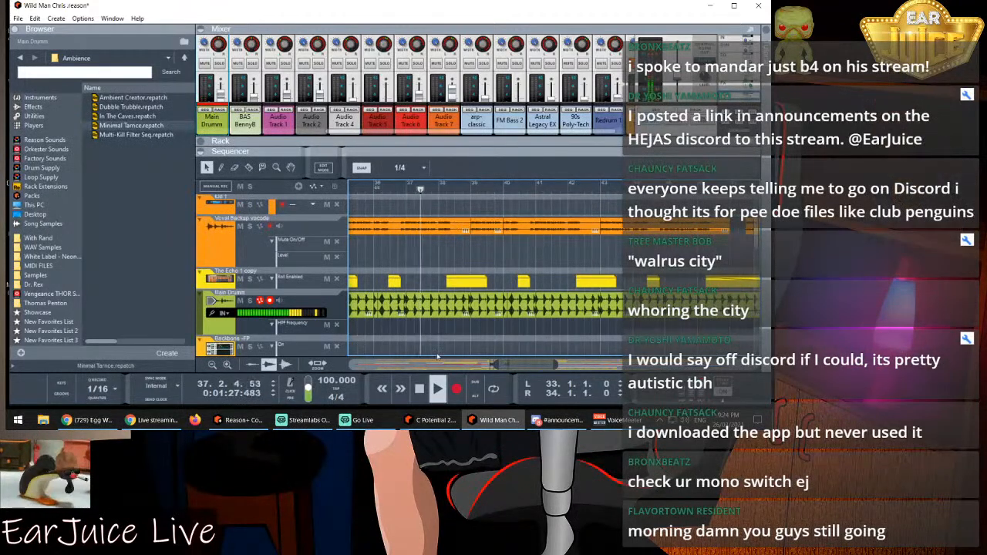
{"action": "left_click_drag", "start_coordinate": [495, 364], "coordinate": [365, 363]}
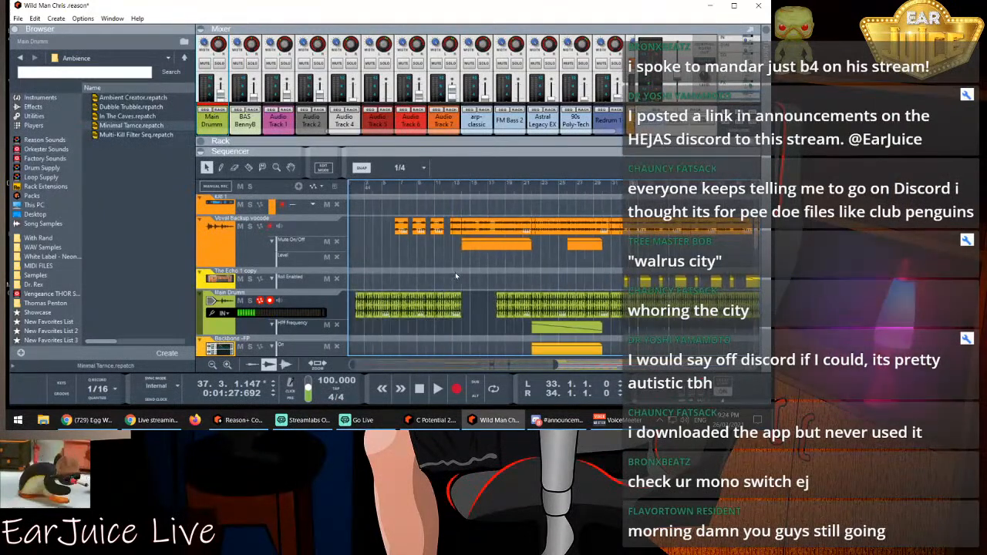
Review the clips on the lower sequencer tracks and audition the song from 32.1.1 into bar 34
{"action": "scroll", "coordinate": [454, 277], "scroll_direction": "down", "scroll_amount": 5}
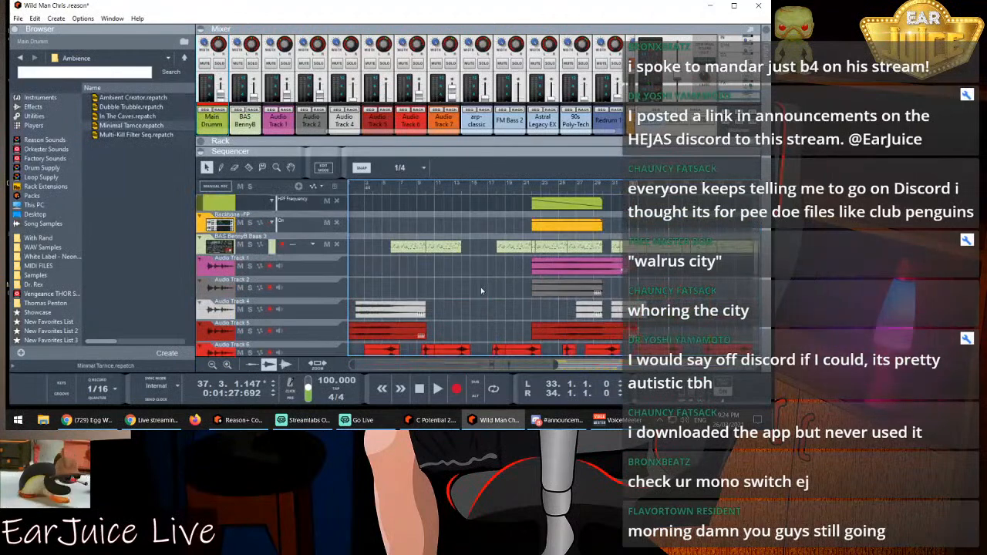
{"action": "scroll", "coordinate": [454, 277], "scroll_direction": "down", "scroll_amount": 5}
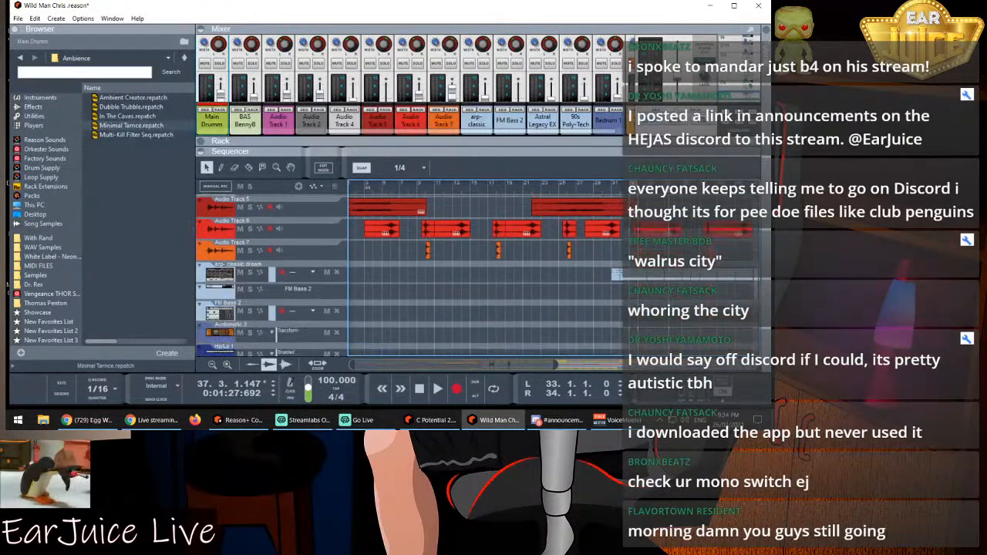
{"action": "scroll", "coordinate": [454, 277], "scroll_direction": "down", "scroll_amount": 5}
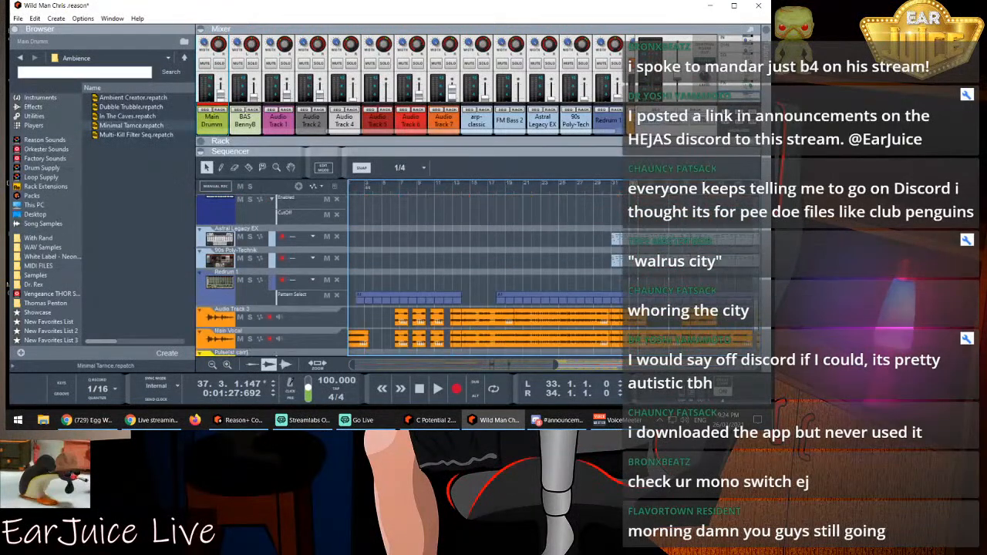
{"action": "scroll", "coordinate": [454, 277], "scroll_direction": "down", "scroll_amount": 4}
{"action": "scroll", "coordinate": [455, 276], "scroll_direction": "up", "scroll_amount": 4}
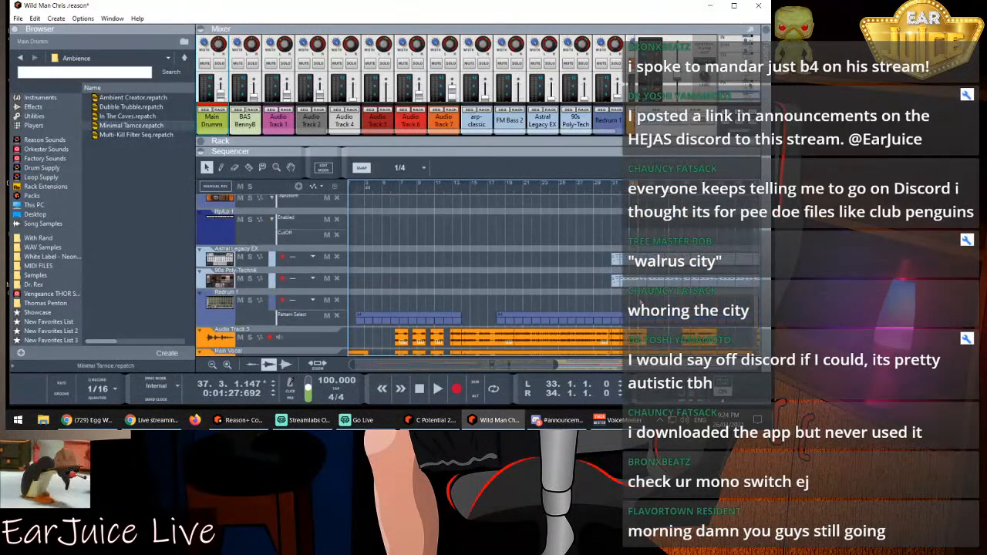
{"action": "left_click", "coordinate": [621, 188]}
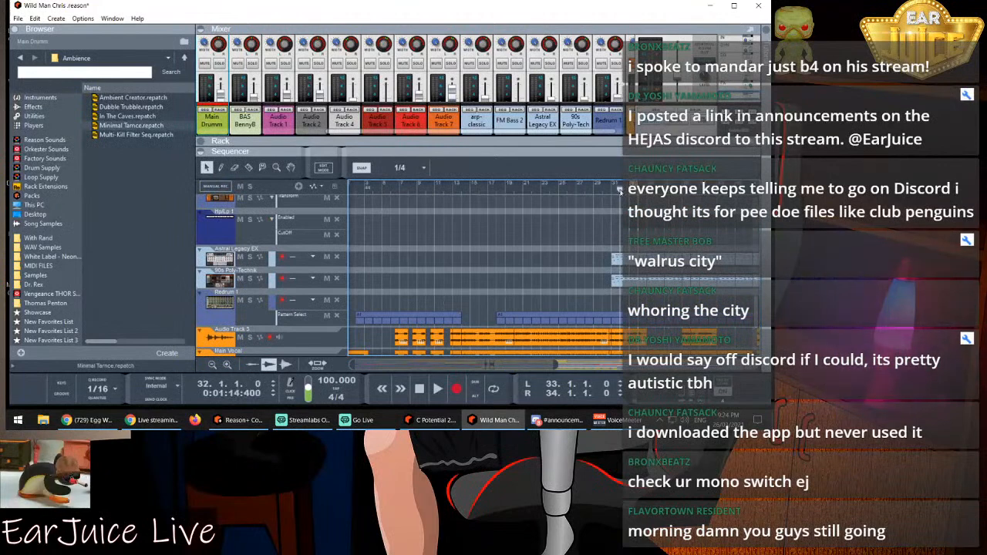
{"action": "key", "text": "space"}
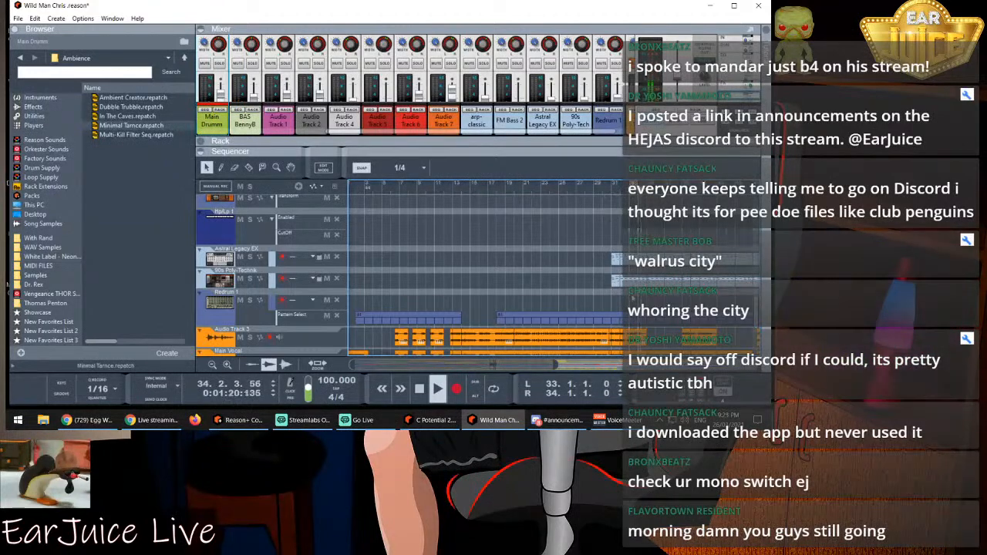
{"action": "key", "text": "space"}
Go to the empty rack column and open the Patches folder of the Algoritm - Evolving Pads pack
{"action": "left_click_drag", "start_coordinate": [499, 152], "coordinate": [503, 288]}
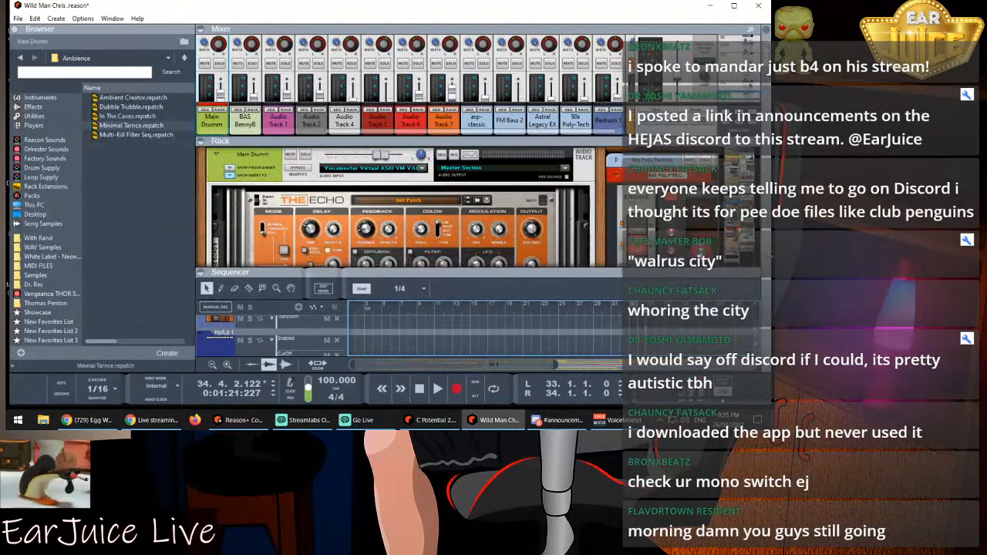
{"action": "left_click", "coordinate": [749, 166]}
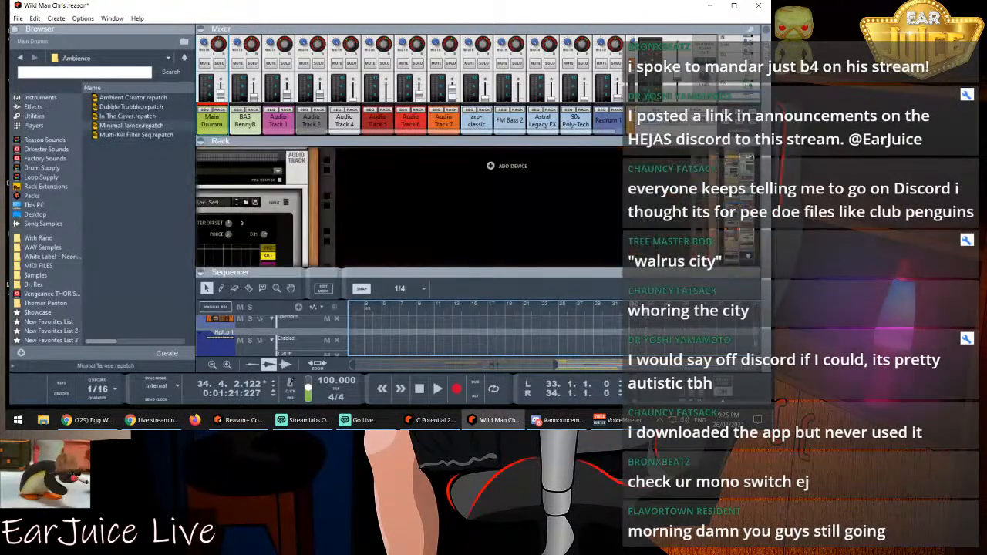
{"action": "right_click", "coordinate": [485, 170]}
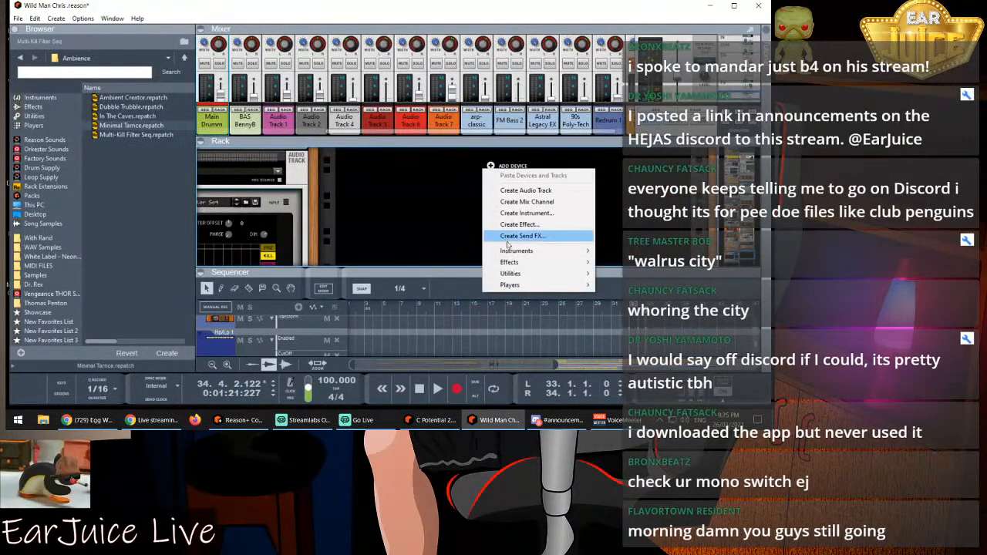
{"action": "mouse_move", "coordinate": [523, 252]}
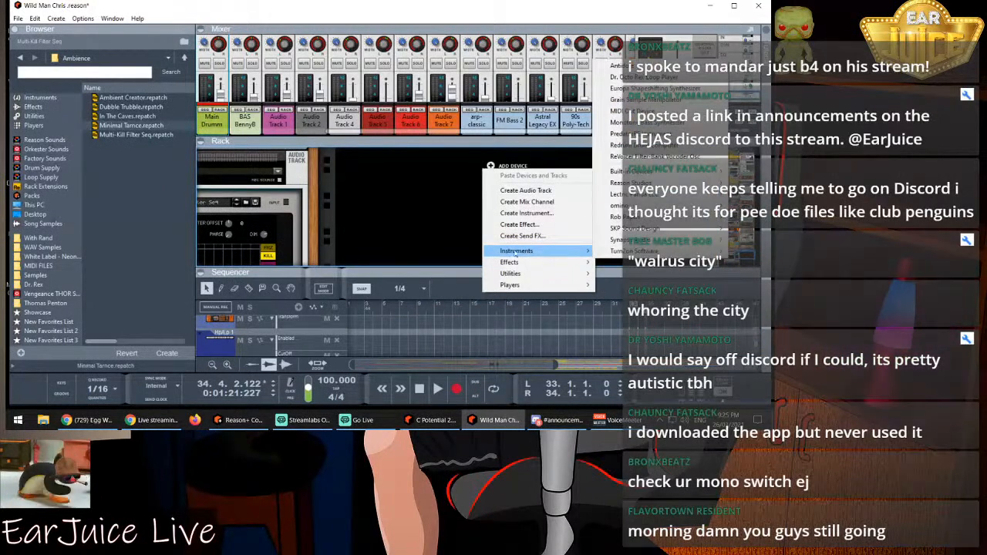
{"action": "left_click", "coordinate": [11, 197]}
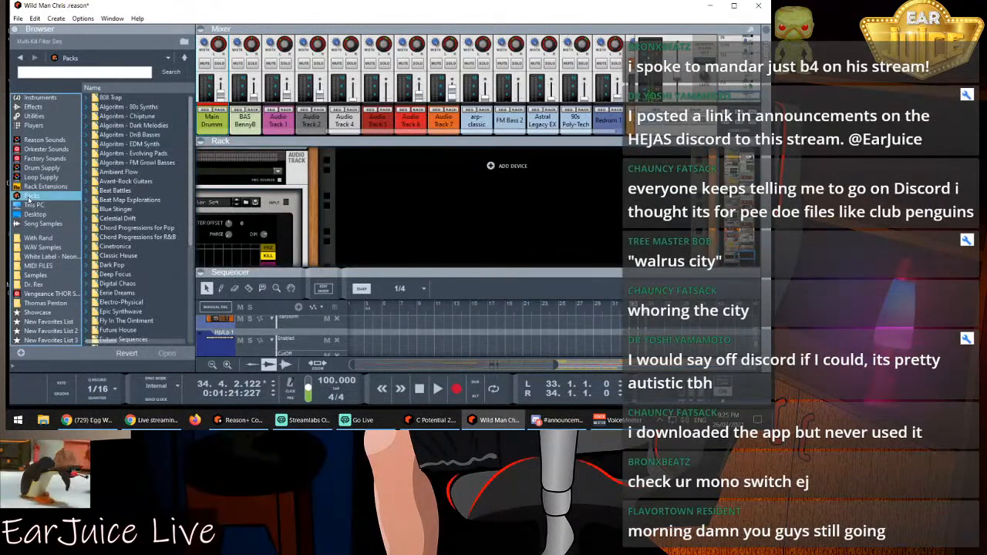
{"action": "double_click", "coordinate": [134, 154]}
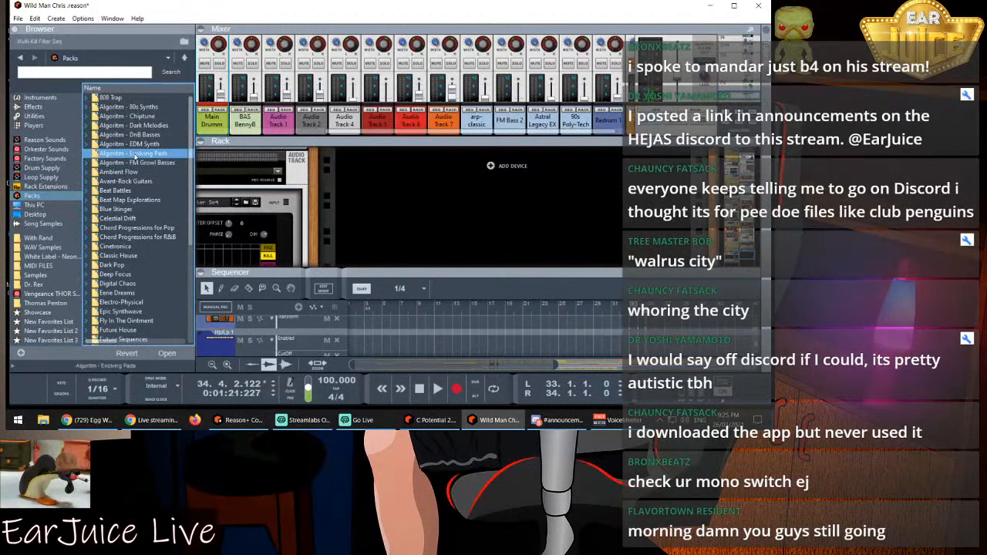
{"action": "double_click", "coordinate": [134, 98]}
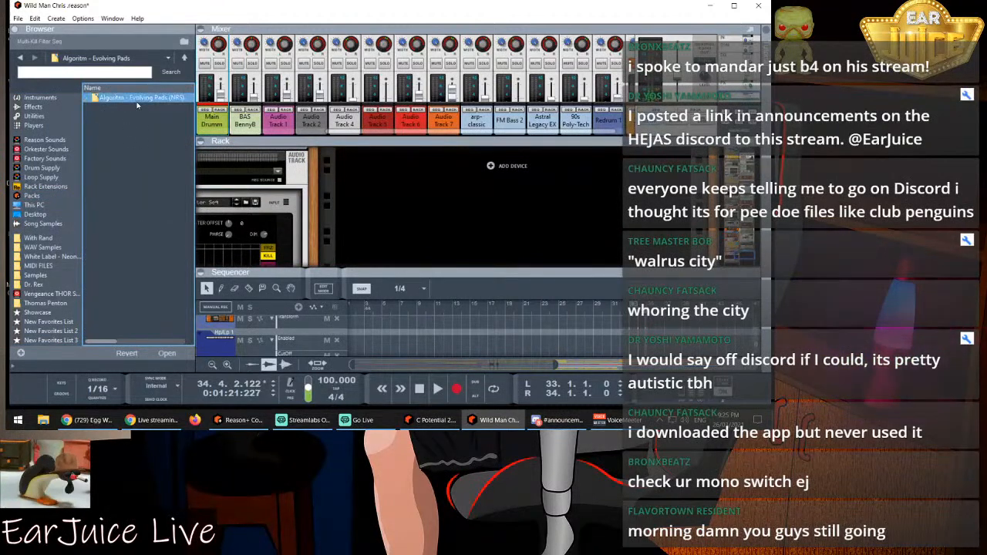
{"action": "left_click", "coordinate": [128, 107]}
{"action": "double_click", "coordinate": [128, 107]}
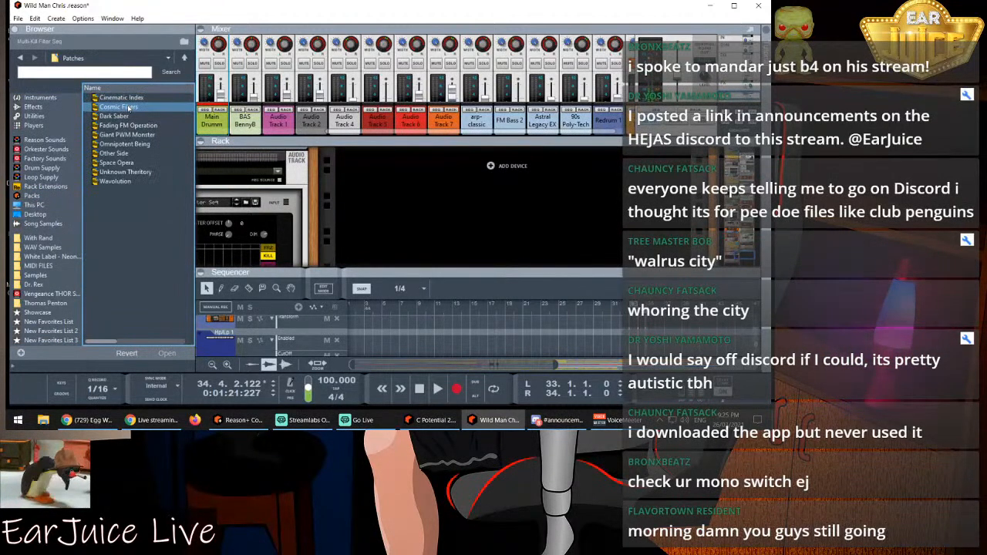
Create an Algoritm FM synthesizer with the Dark Saber patch in the empty rack column
{"action": "left_click", "coordinate": [120, 116]}
{"action": "left_click", "coordinate": [120, 117]}
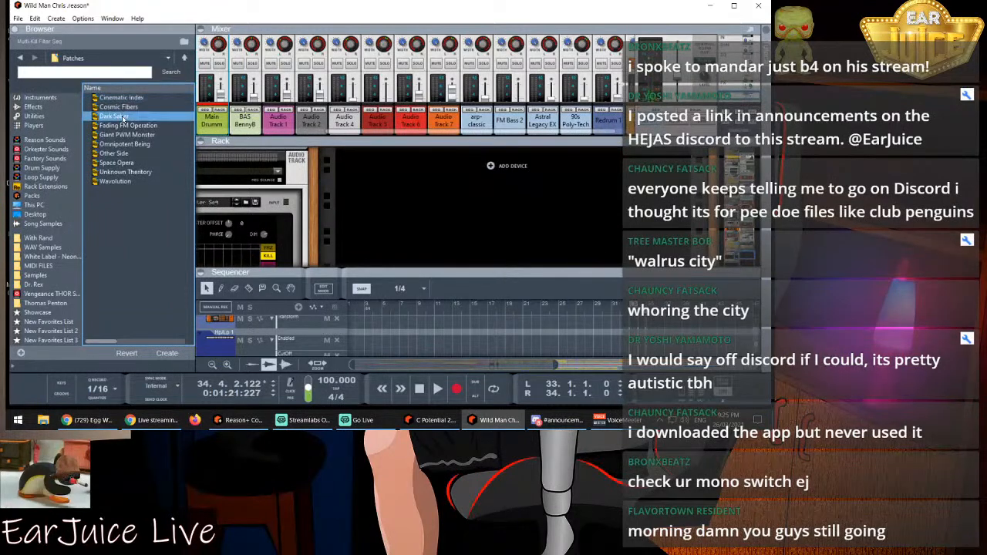
{"action": "left_click", "coordinate": [167, 353]}
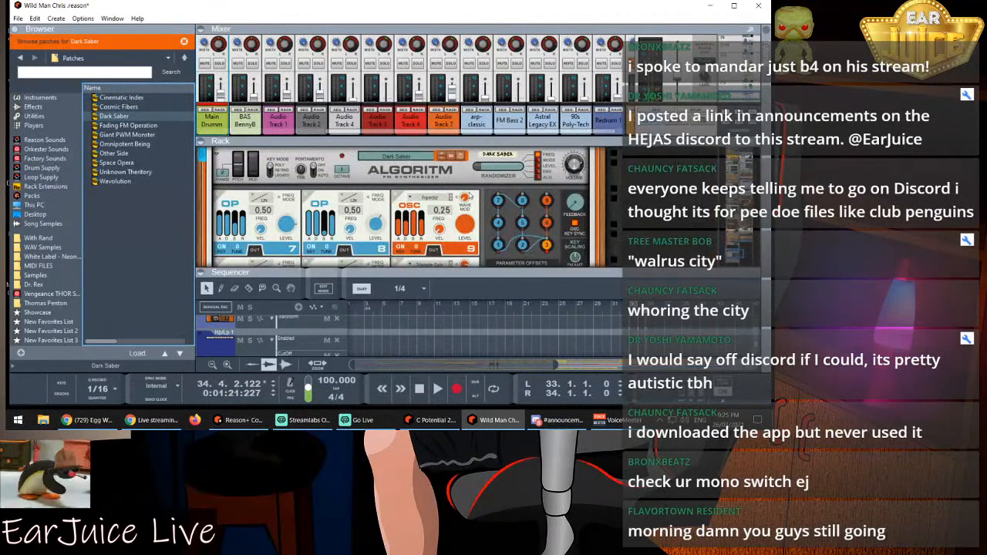
Look through the mixer channels for the one belonging to the Dark Saber synthesizer, keeping a strip of the rack visible
{"action": "left_click_drag", "start_coordinate": [614, 269], "coordinate": [604, 166]}
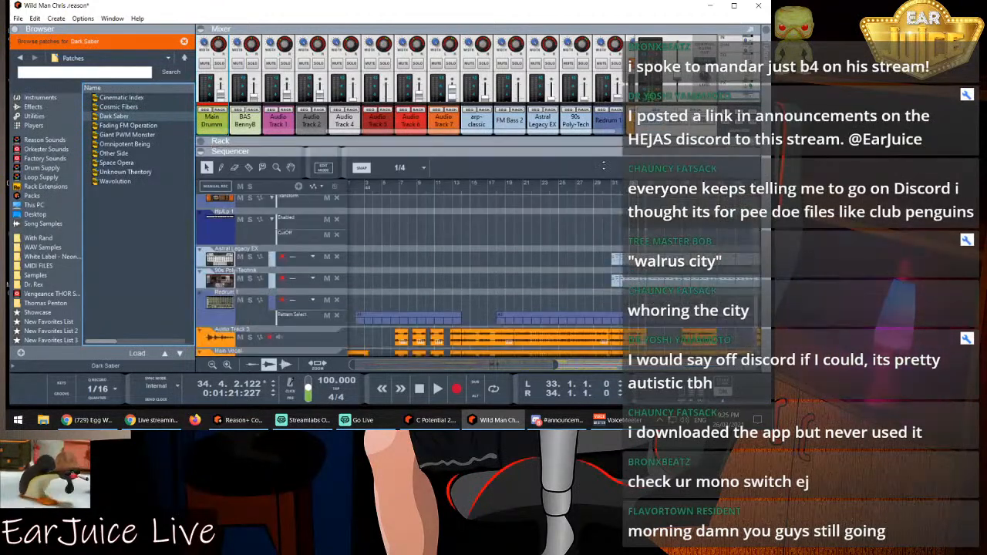
{"action": "scroll", "coordinate": [483, 276], "scroll_direction": "down", "scroll_amount": 1}
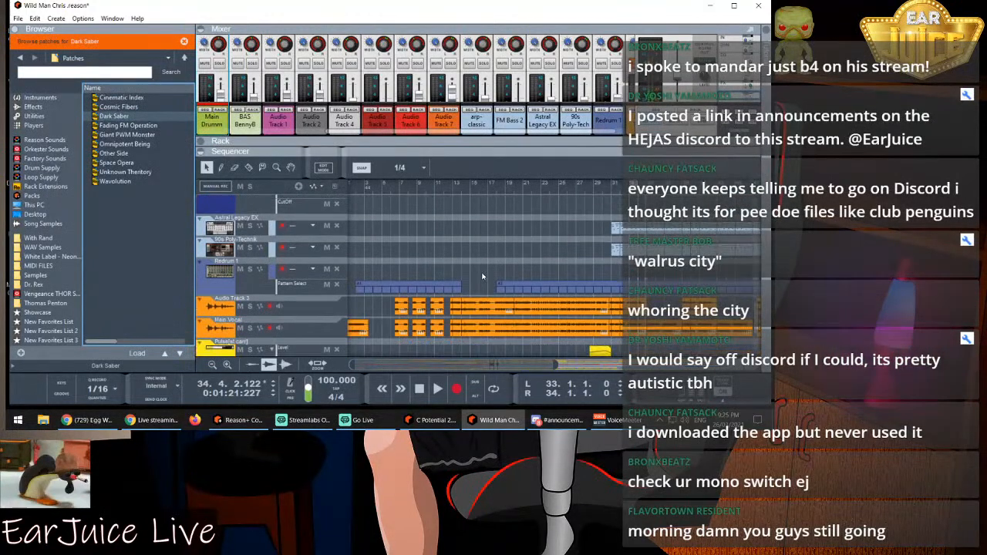
{"action": "left_click_drag", "start_coordinate": [465, 147], "coordinate": [472, 207]}
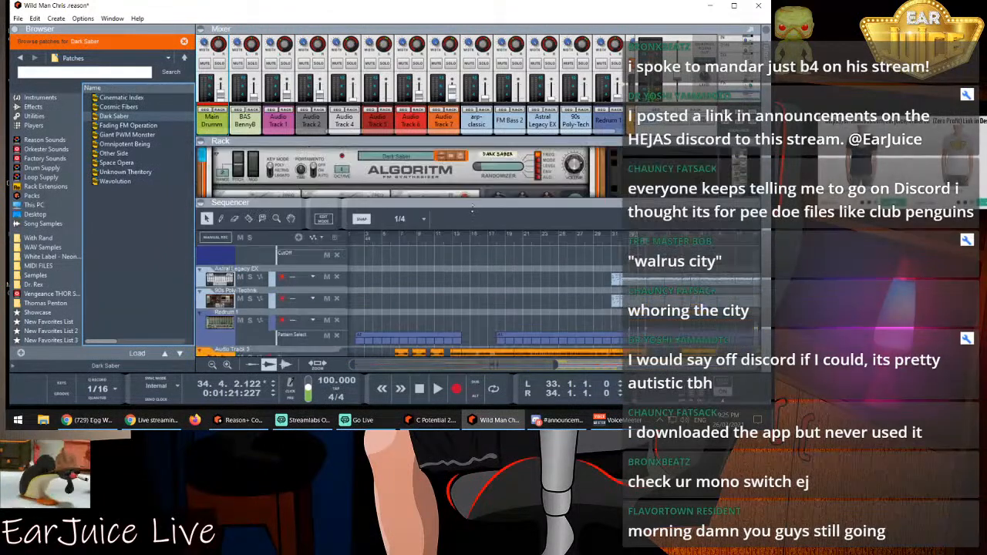
{"action": "left_click_drag", "start_coordinate": [550, 132], "coordinate": [408, 130]}
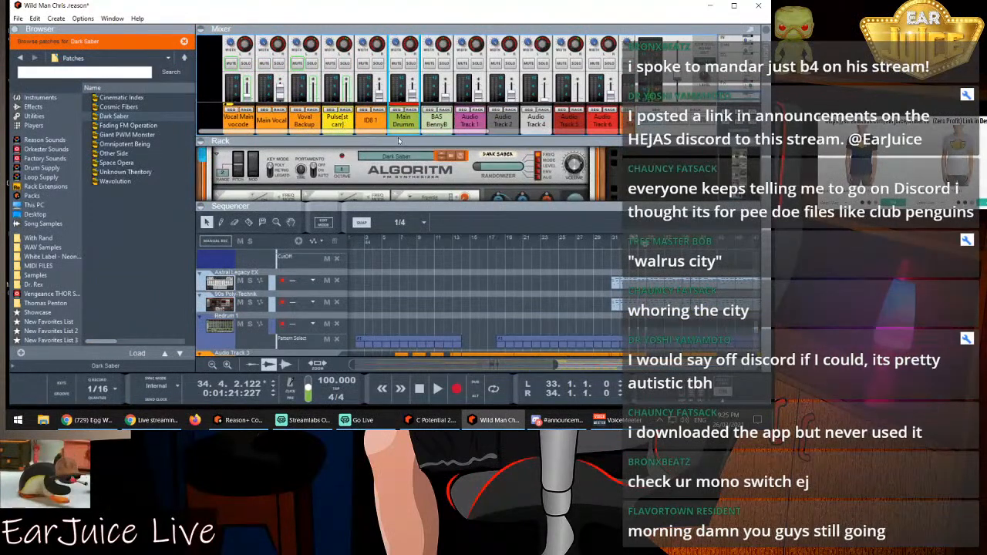
{"action": "left_click_drag", "start_coordinate": [412, 141], "coordinate": [586, 143]}
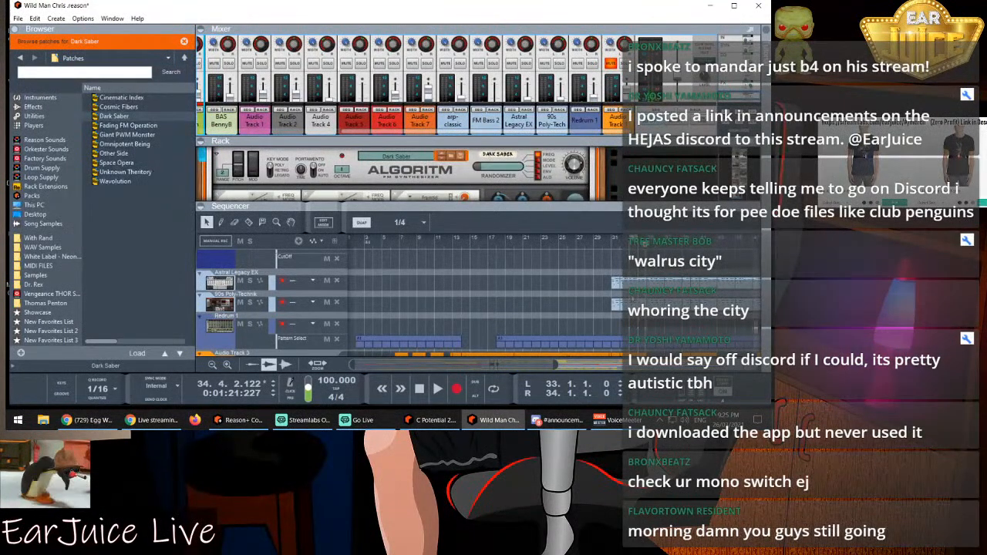
Look through the sequencer's track list for the Dark Saber synthesizer's track
{"action": "scroll", "coordinate": [618, 296], "scroll_direction": "down", "scroll_amount": 5}
{"action": "scroll", "coordinate": [409, 301], "scroll_direction": "up", "scroll_amount": 3}
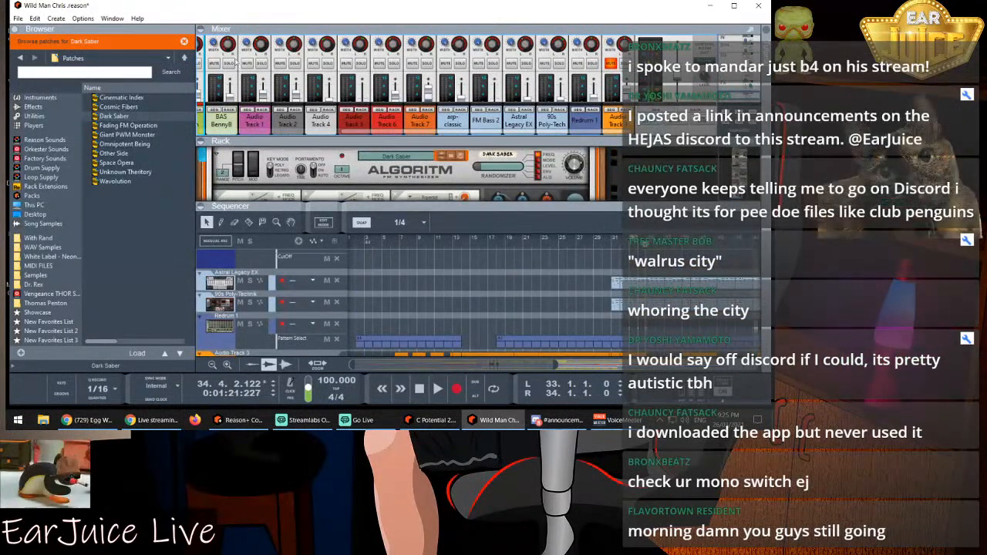
{"action": "left_click", "coordinate": [34, 18]}
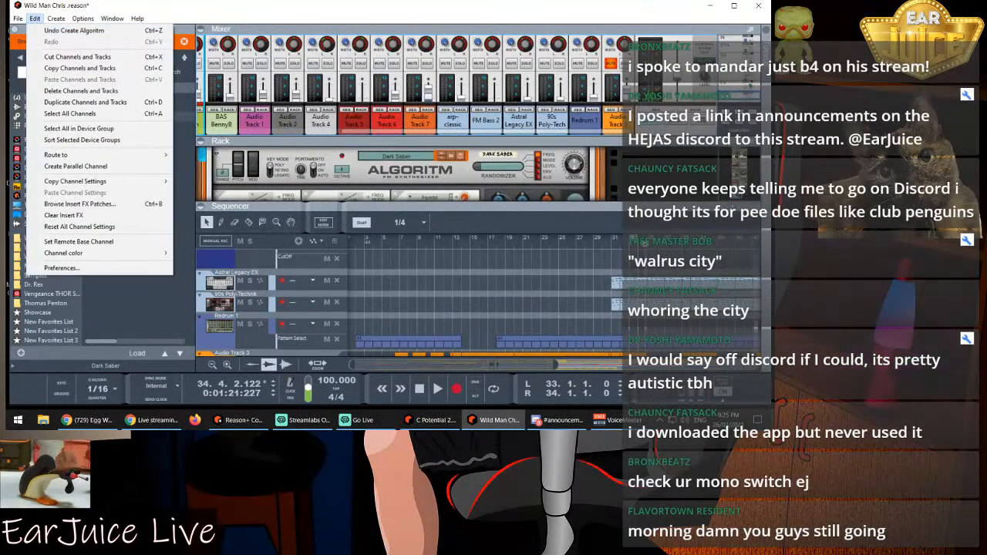
{"action": "key", "text": "Escape"}
{"action": "scroll", "coordinate": [403, 175], "scroll_direction": "up", "scroll_amount": 1}
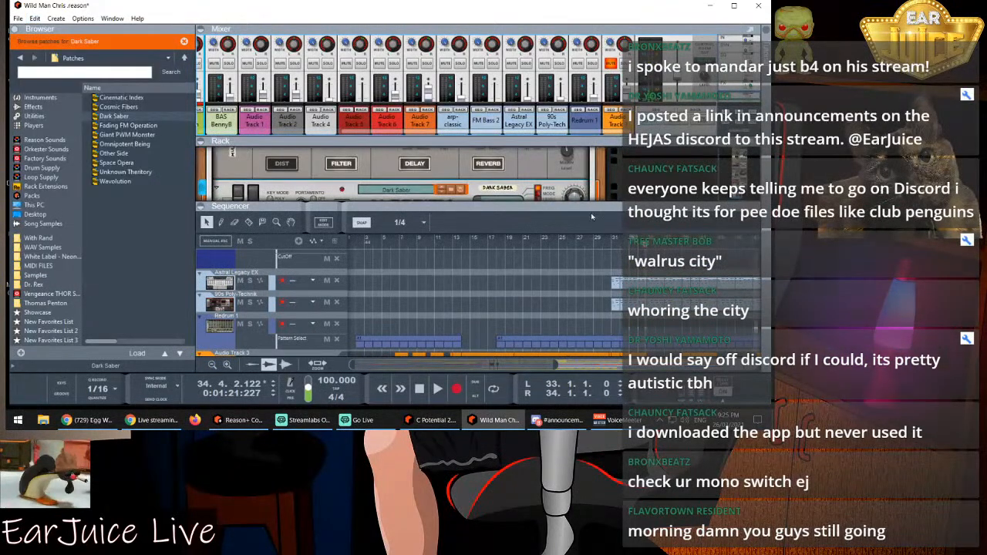
{"action": "scroll", "coordinate": [249, 321], "scroll_direction": "down", "scroll_amount": 5}
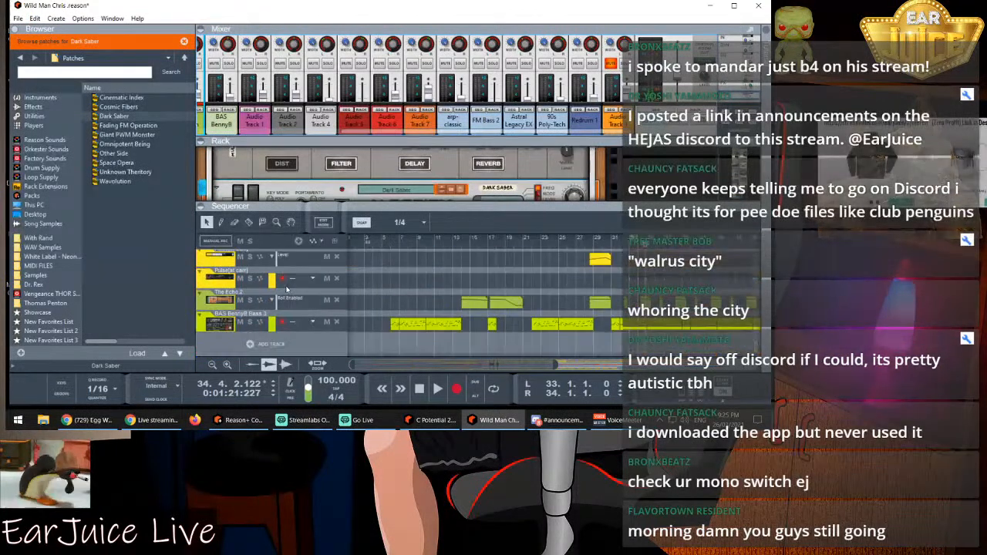
{"action": "scroll", "coordinate": [284, 293], "scroll_direction": "up", "scroll_amount": 5}
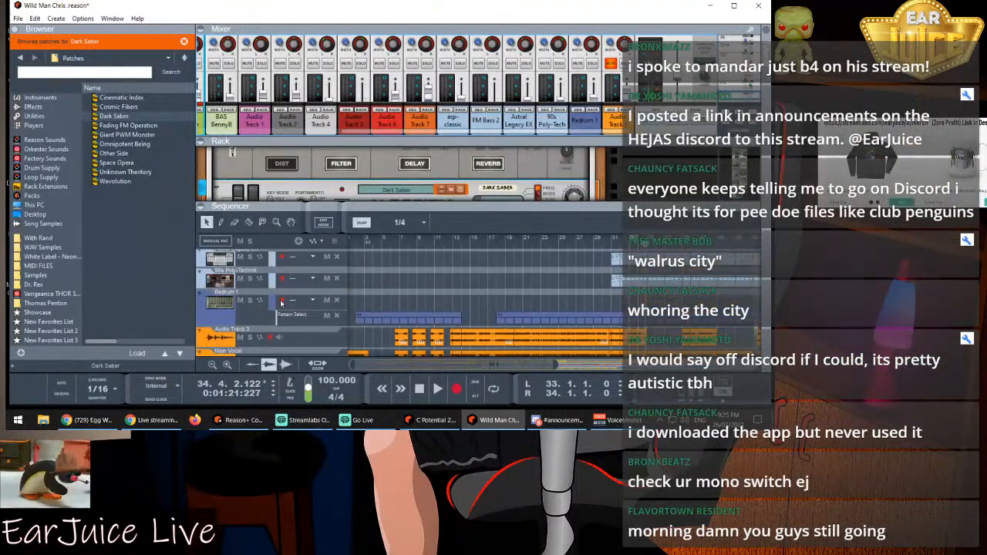
{"action": "scroll", "coordinate": [281, 303], "scroll_direction": "up", "scroll_amount": 4}
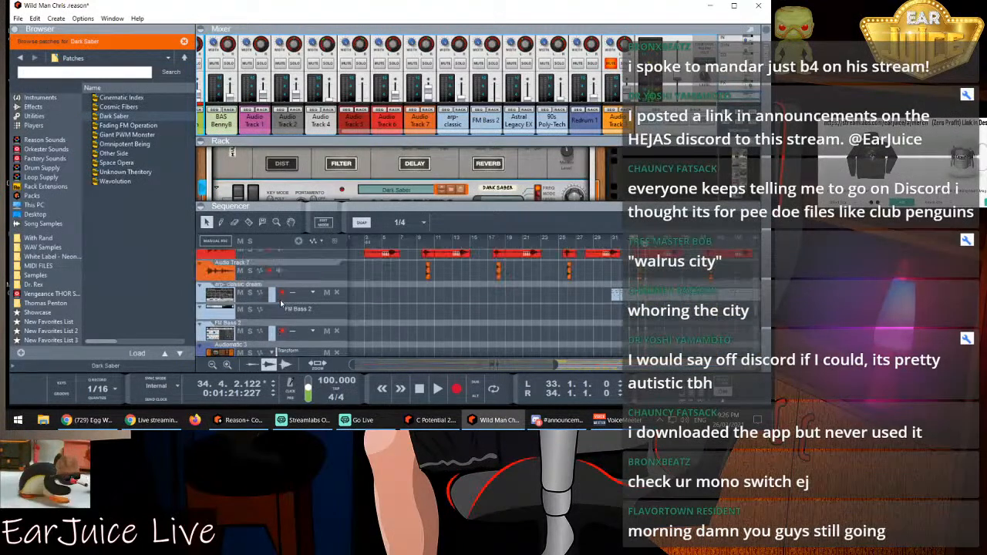
{"action": "scroll", "coordinate": [282, 303], "scroll_direction": "down", "scroll_amount": 2}
{"action": "scroll", "coordinate": [281, 303], "scroll_direction": "up", "scroll_amount": 2}
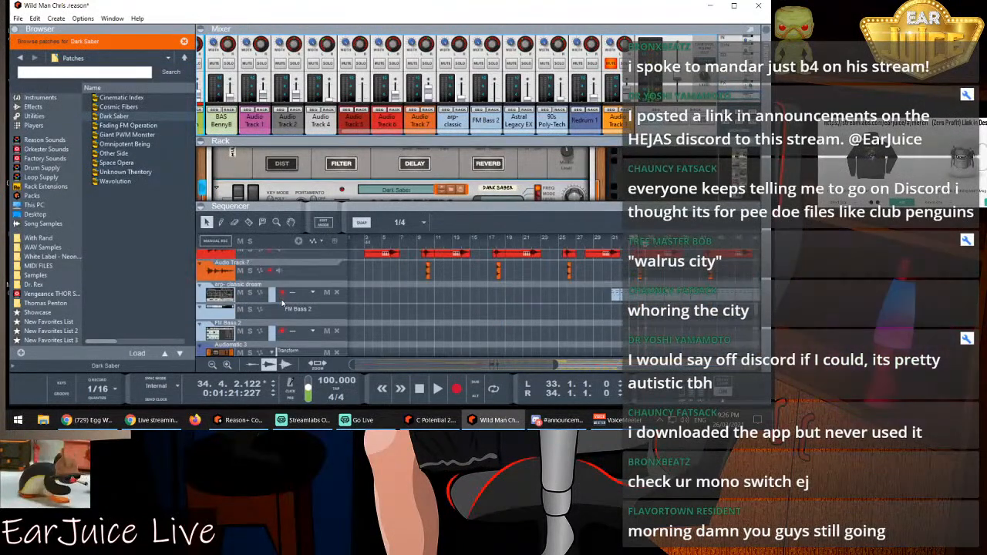
{"action": "scroll", "coordinate": [281, 303], "scroll_direction": "up", "scroll_amount": 5}
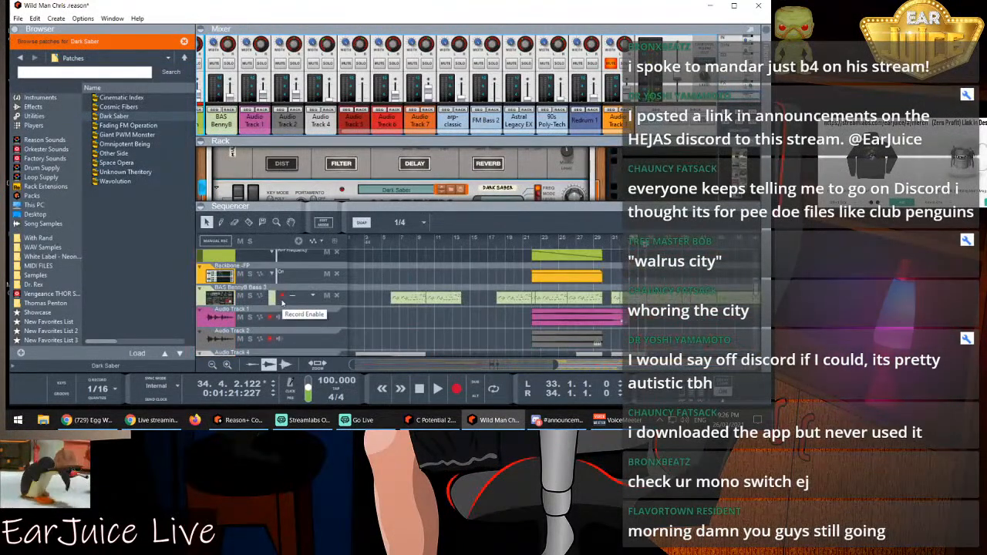
{"action": "scroll", "coordinate": [282, 303], "scroll_direction": "up", "scroll_amount": 1}
{"action": "scroll", "coordinate": [282, 303], "scroll_direction": "up", "scroll_amount": 4}
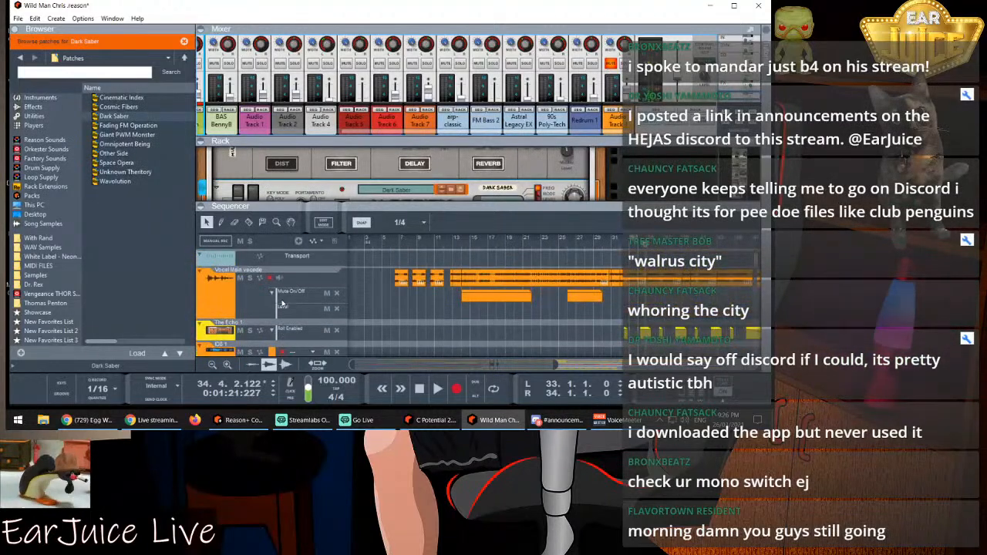
{"action": "scroll", "coordinate": [296, 282], "scroll_direction": "down", "scroll_amount": 3}
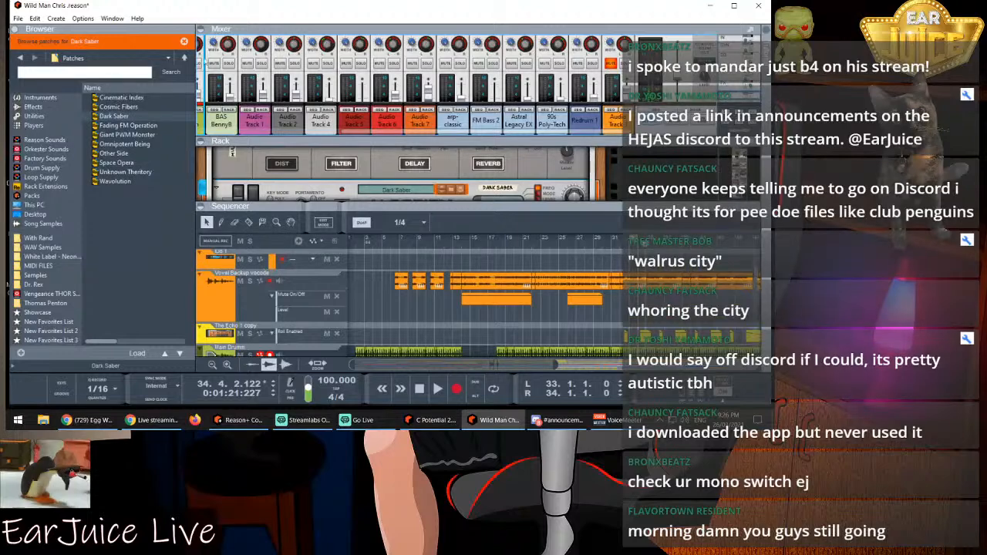
Undo the creation of the Algoritm synthesizer and create it again with the Dark Saber patch in the empty rack column
{"action": "left_click", "coordinate": [17, 18]}
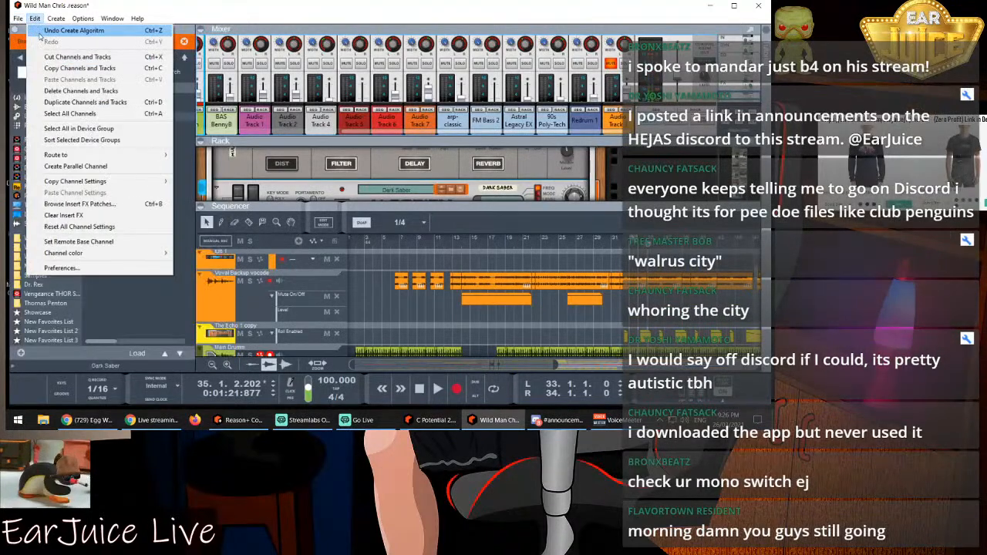
{"action": "left_click", "coordinate": [49, 31]}
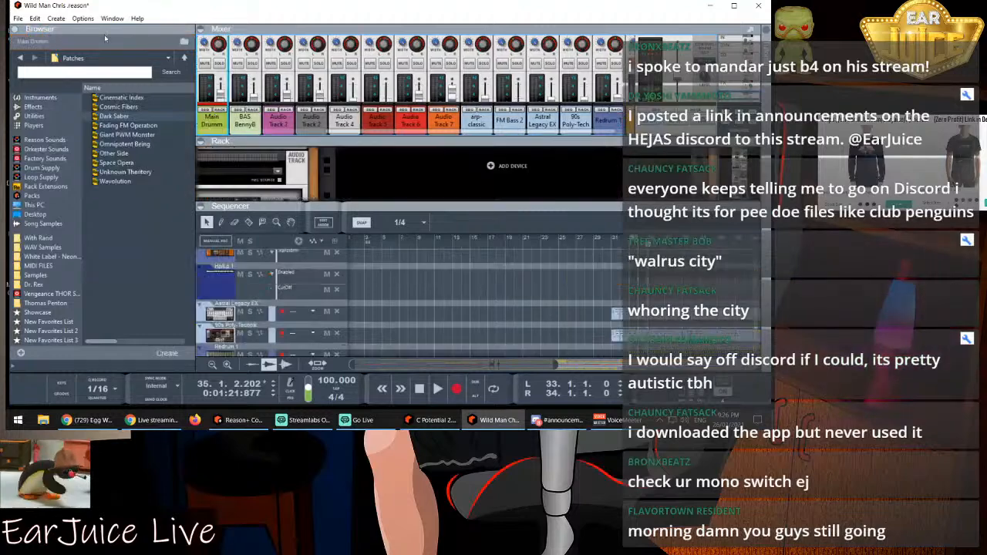
{"action": "right_click", "coordinate": [448, 171]}
{"action": "left_click", "coordinate": [417, 178]}
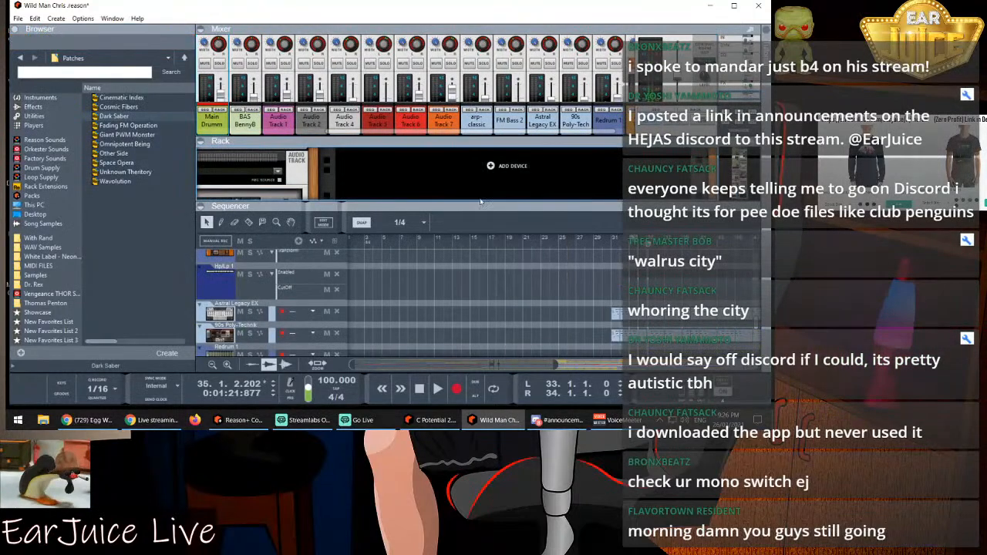
{"action": "left_click", "coordinate": [550, 250]}
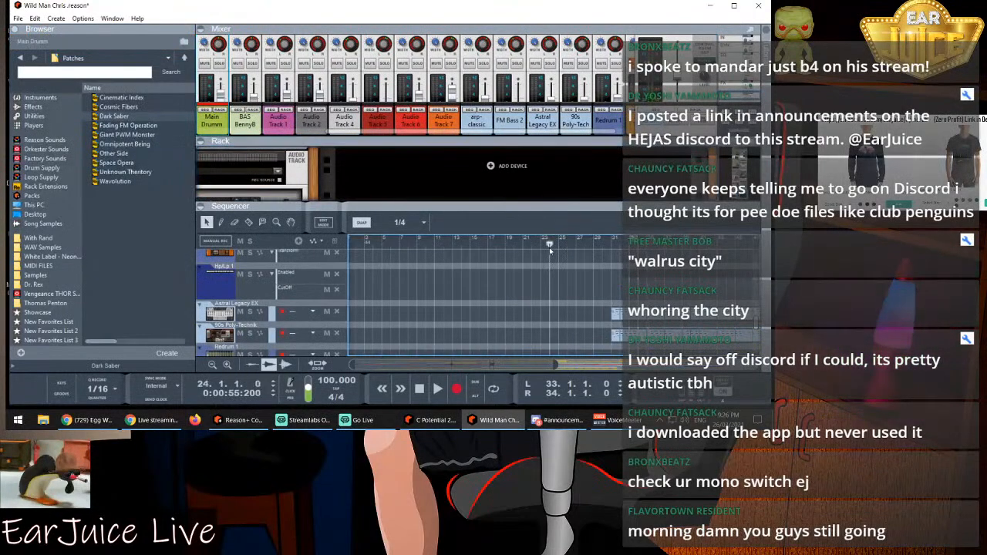
{"action": "right_click", "coordinate": [491, 166]}
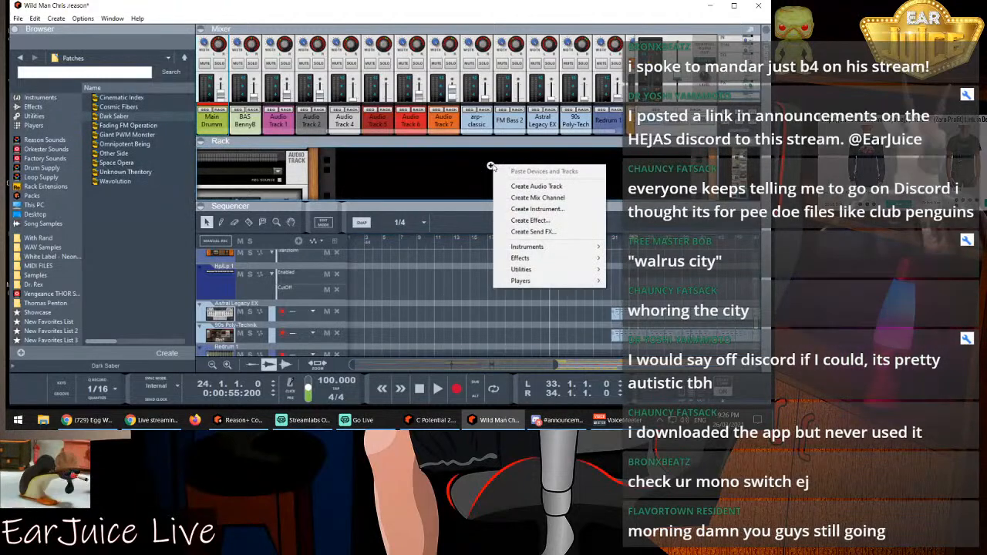
{"action": "left_click", "coordinate": [128, 121]}
{"action": "left_click", "coordinate": [116, 116]}
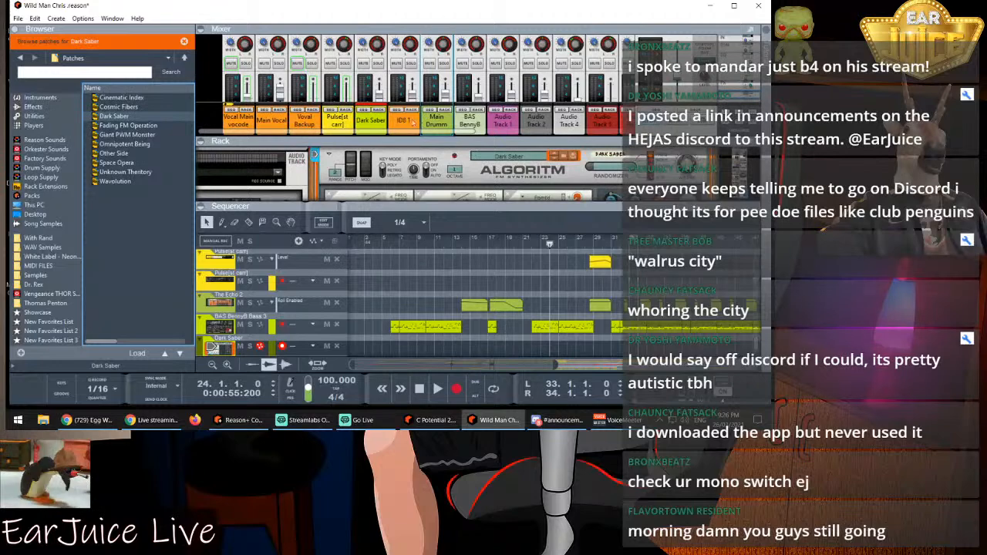
Enlarge the rack area and show the Dark Saber mixer channel's track in the sequencer
{"action": "left_click", "coordinate": [373, 123]}
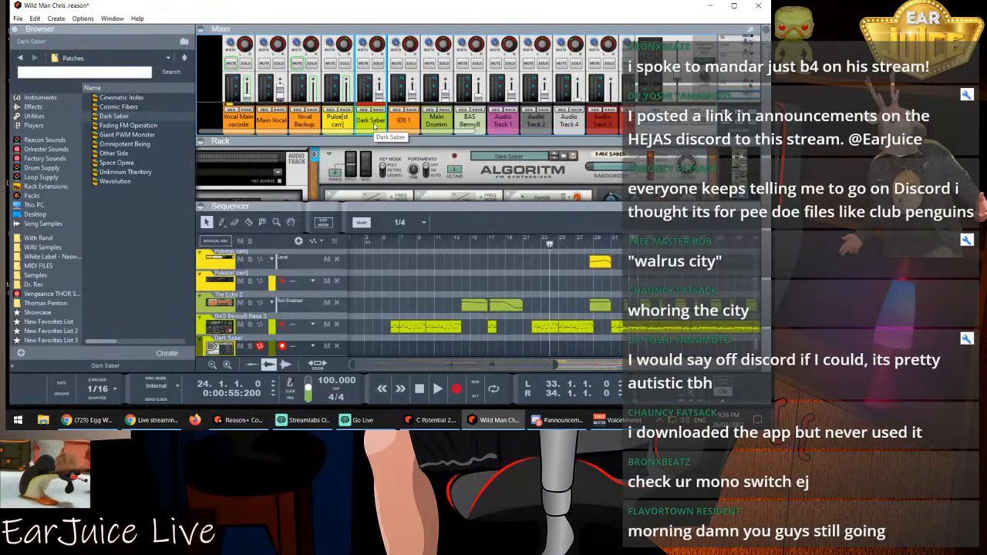
{"action": "left_click_drag", "start_coordinate": [548, 209], "coordinate": [551, 244]}
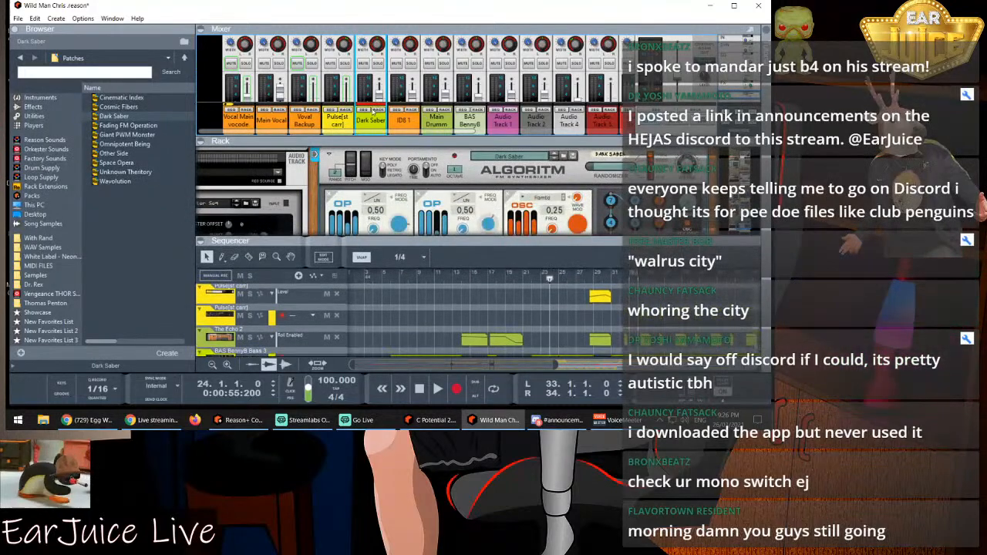
{"action": "left_click", "coordinate": [364, 113]}
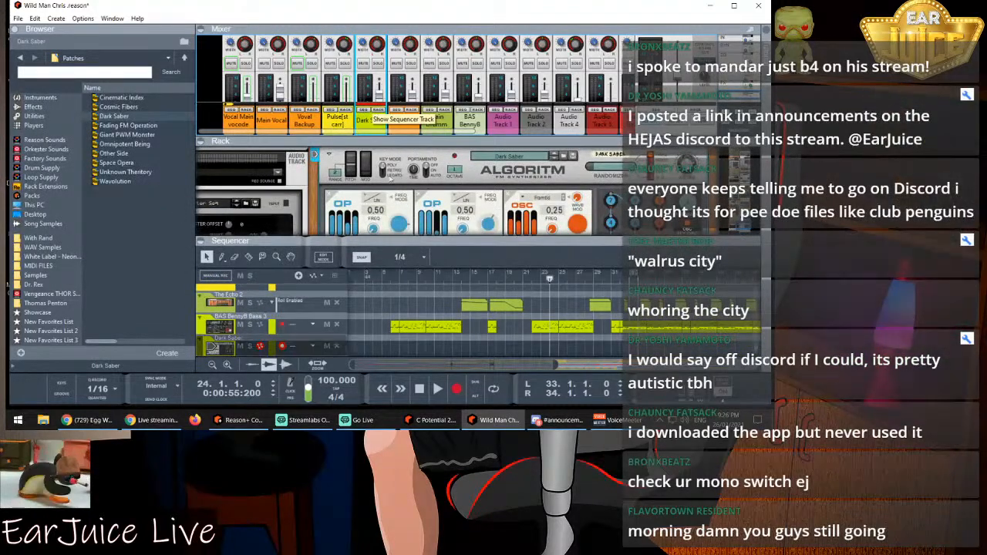
{"action": "scroll", "coordinate": [575, 333], "scroll_direction": "down", "scroll_amount": 1}
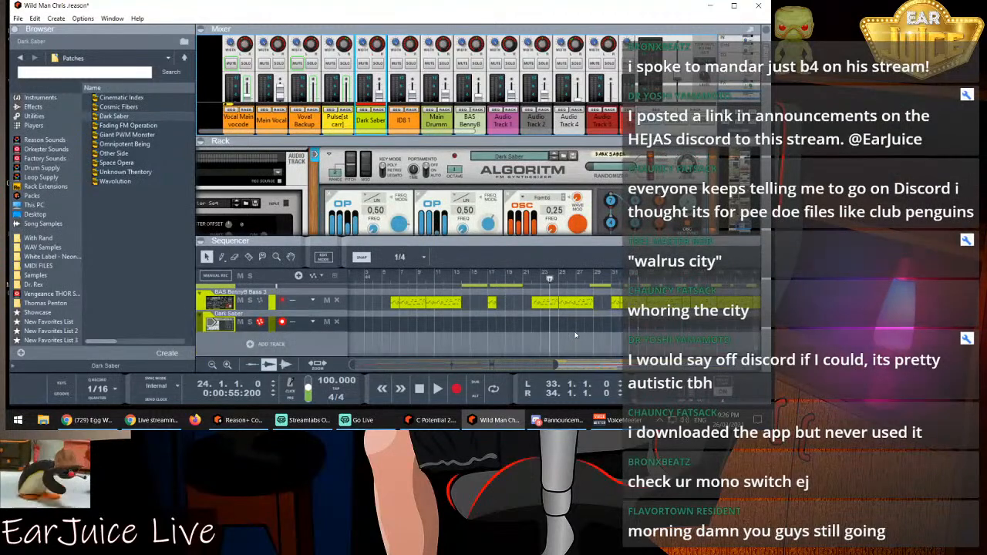
{"action": "scroll", "coordinate": [575, 335], "scroll_direction": "up", "scroll_amount": 1}
{"action": "scroll", "coordinate": [574, 334], "scroll_direction": "down", "scroll_amount": 1}
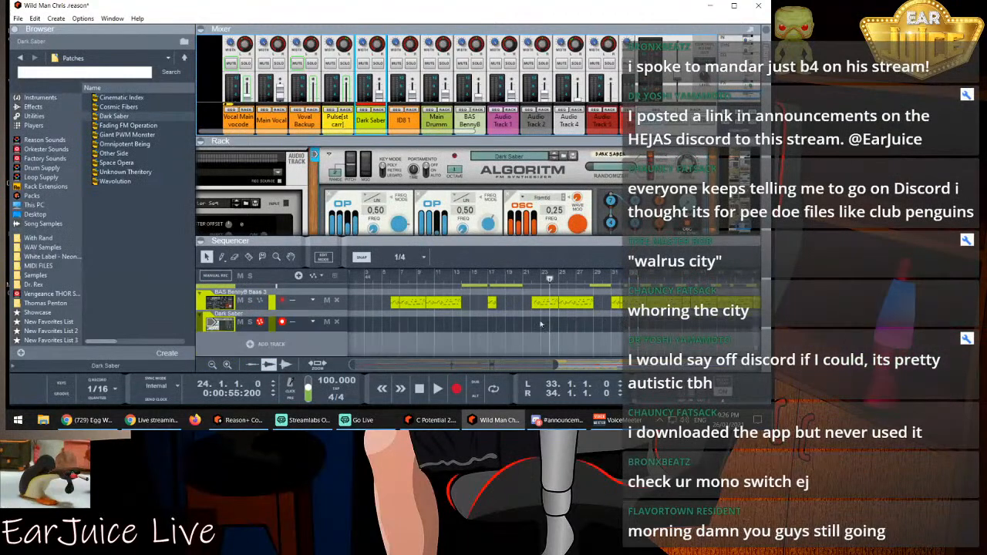
Copy the Astral Legacy EX and 90s Poly-Technik clips that start at bar 31 and paste them at bar 64
{"action": "scroll", "coordinate": [574, 334], "scroll_direction": "down", "scroll_amount": 4}
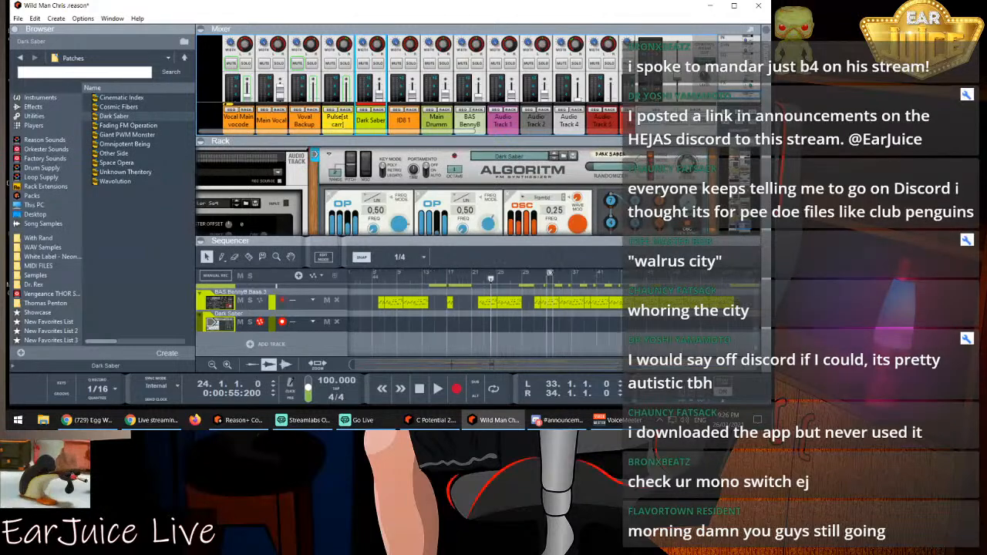
{"action": "scroll", "coordinate": [612, 325], "scroll_direction": "up", "scroll_amount": 6}
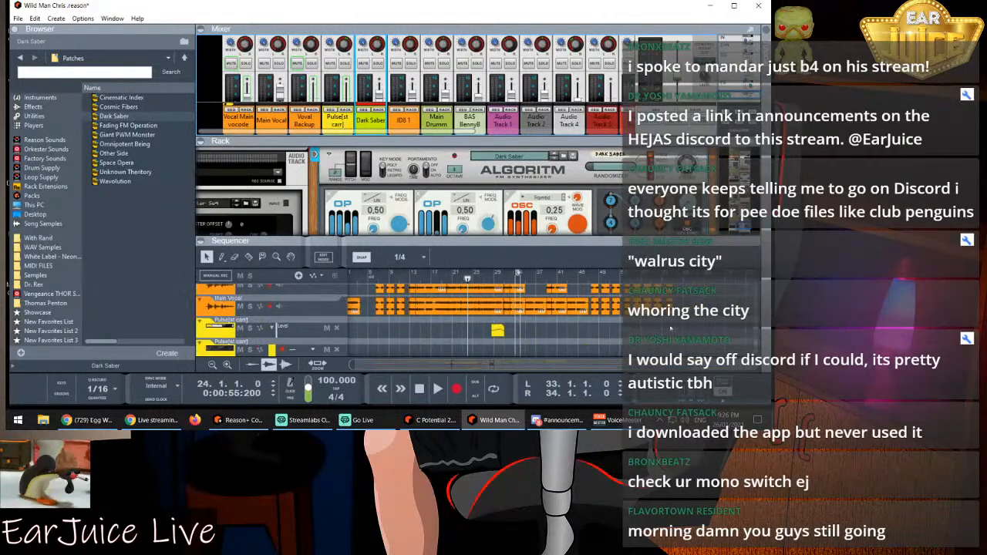
{"action": "scroll", "coordinate": [611, 325], "scroll_direction": "up", "scroll_amount": 3}
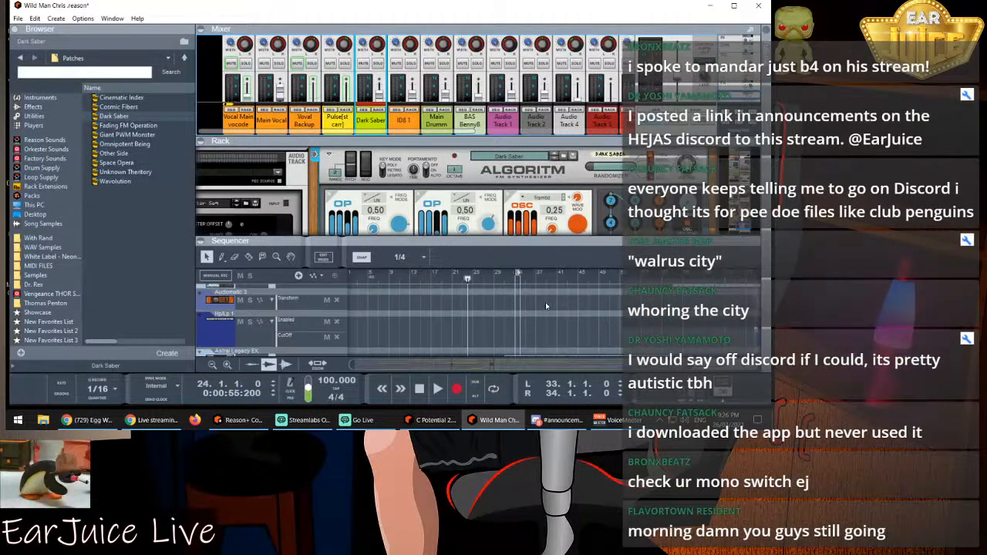
{"action": "scroll", "coordinate": [555, 306], "scroll_direction": "down", "scroll_amount": 3}
{"action": "scroll", "coordinate": [599, 313], "scroll_direction": "up", "scroll_amount": 3}
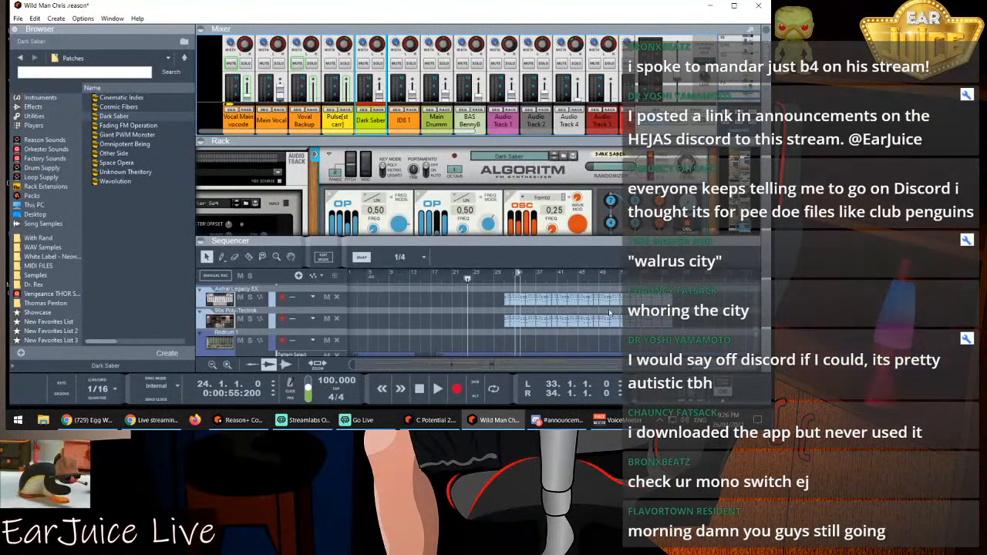
{"action": "left_click_drag", "start_coordinate": [502, 335], "coordinate": [552, 306]}
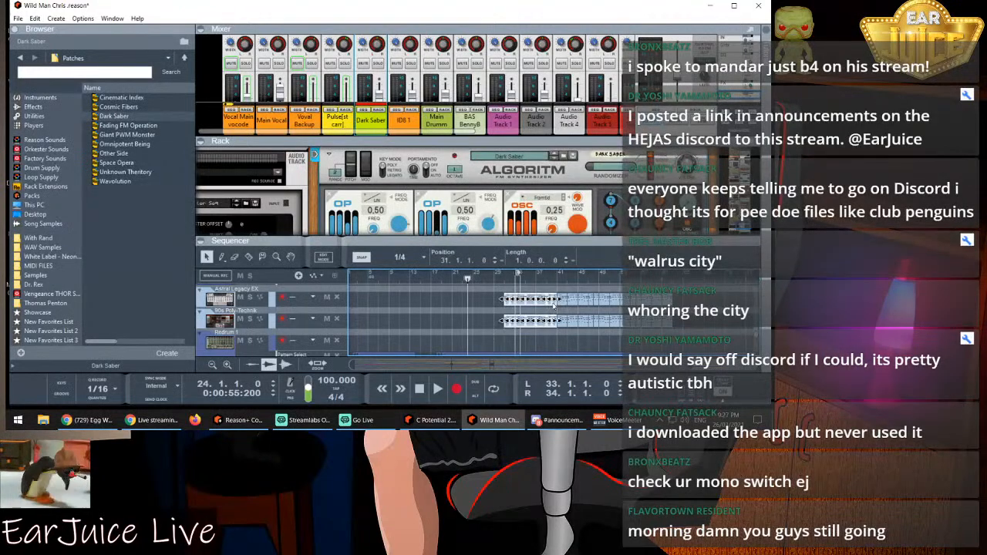
{"action": "right_click", "coordinate": [553, 304]}
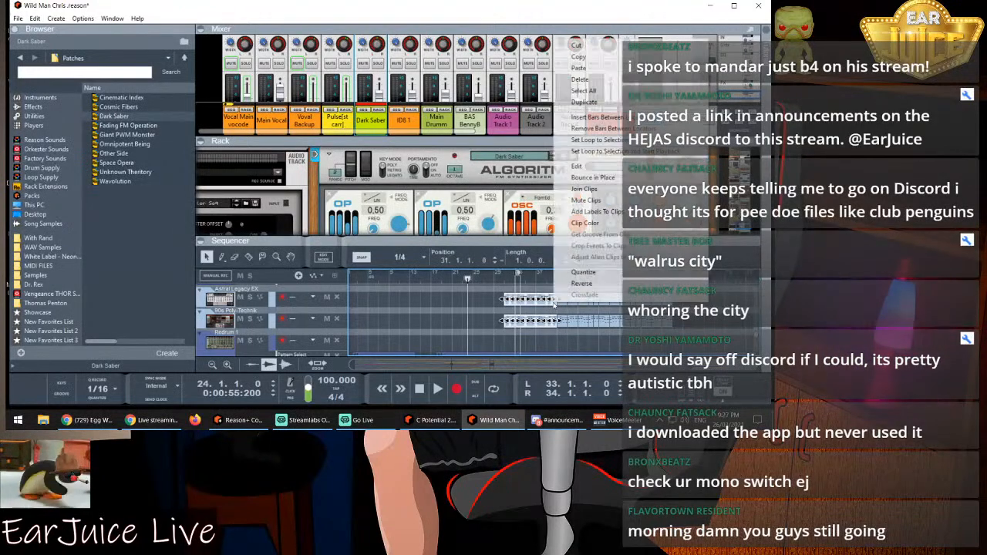
{"action": "left_click", "coordinate": [590, 57]}
{"action": "left_click", "coordinate": [678, 280]}
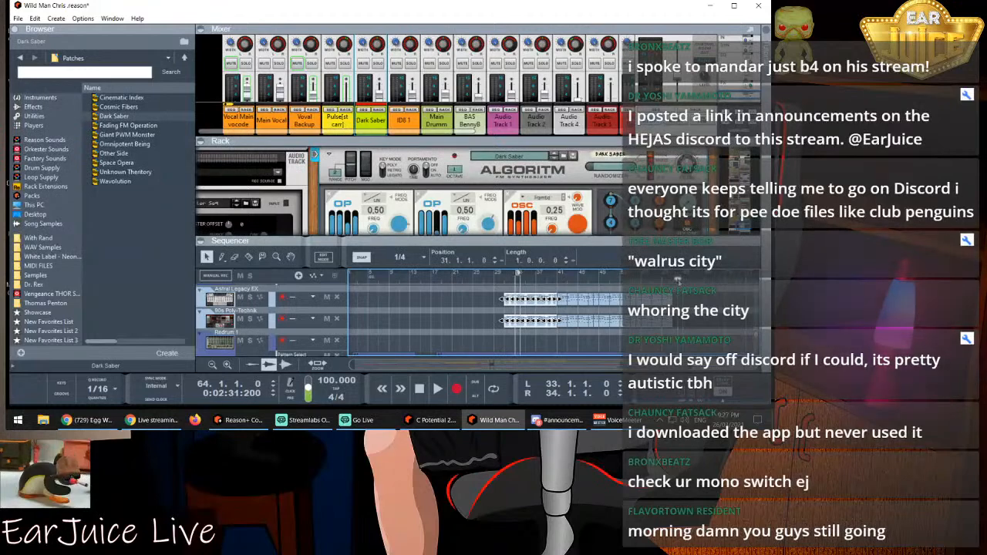
{"action": "right_click", "coordinate": [620, 303]}
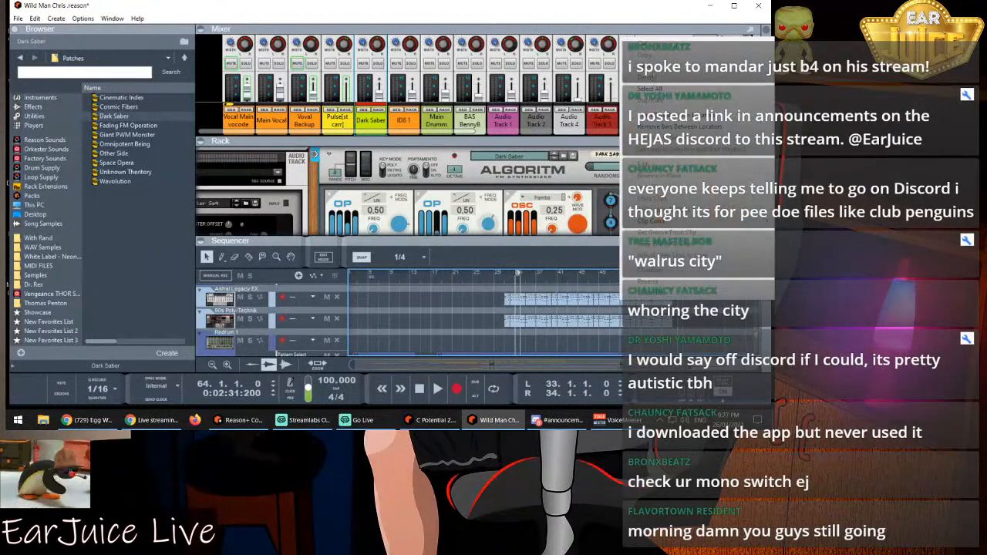
{"action": "left_click", "coordinate": [650, 67]}
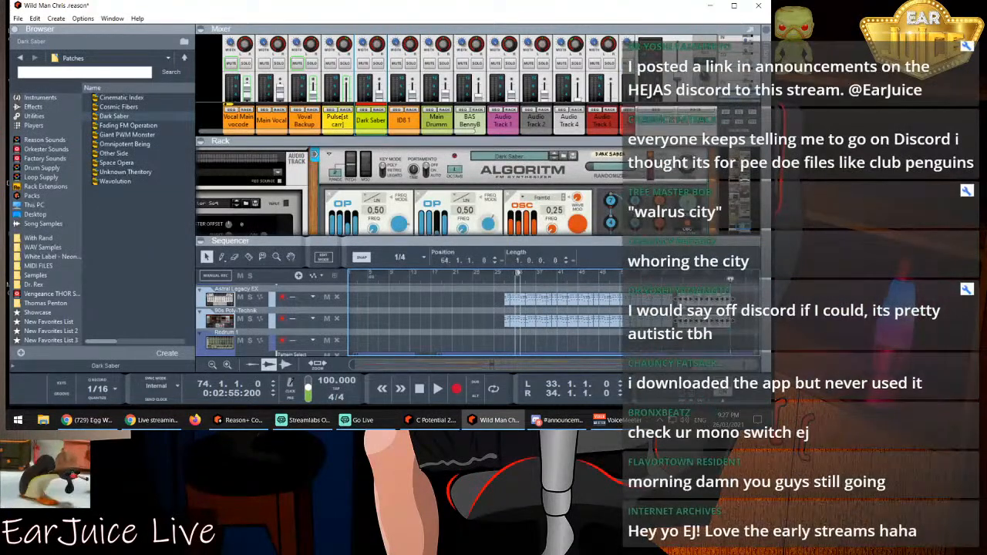
Move the two pasted clips down onto the BAS BennyB Bass 3 and Dark Saber tracks at position 65.4.1
{"action": "key", "text": "ctrl+z"}
{"action": "scroll", "coordinate": [538, 347], "scroll_direction": "down", "scroll_amount": 6}
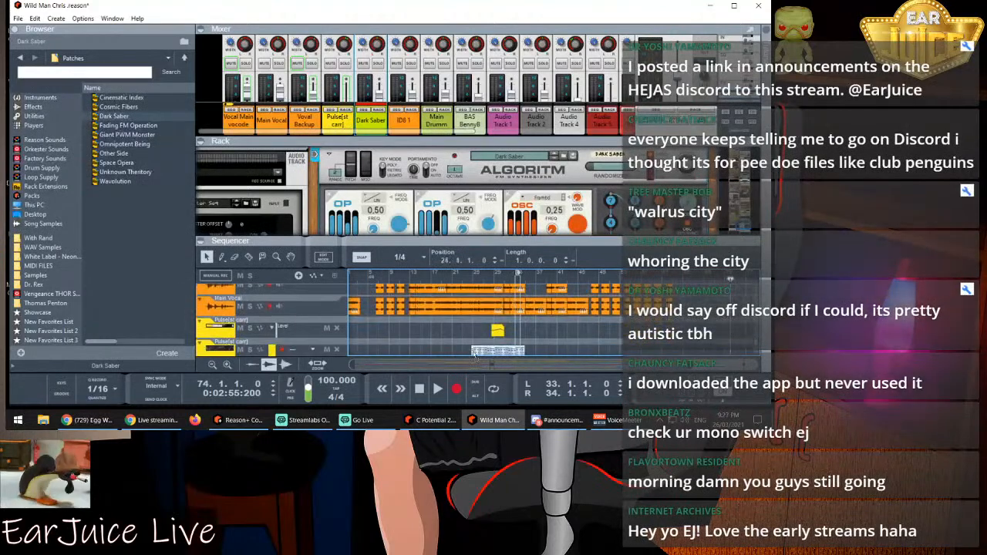
{"action": "scroll", "coordinate": [429, 344], "scroll_direction": "down", "scroll_amount": 3}
{"action": "left_click_drag", "start_coordinate": [425, 326], "coordinate": [705, 332]}
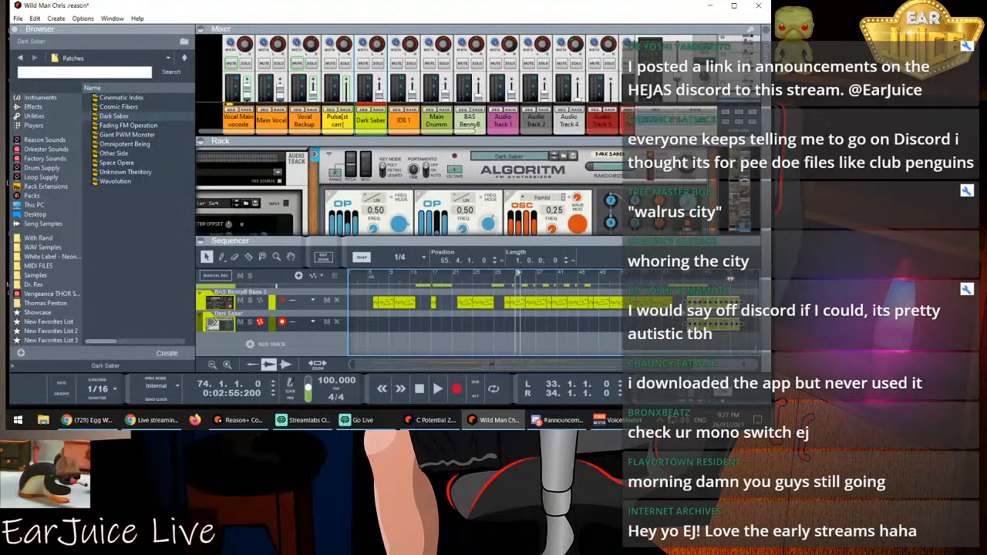
Delete the pasted clip from the BAS BennyB Bass 3 track and move the Dark Saber clip and the song position to bar 1
{"action": "left_click", "coordinate": [703, 344]}
{"action": "left_click", "coordinate": [711, 302]}
{"action": "key", "text": "Delete"}
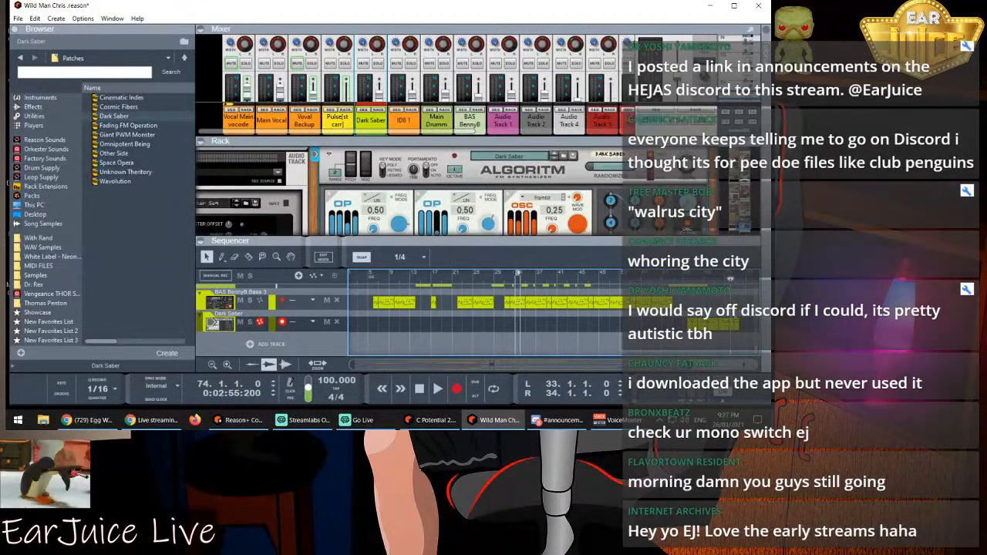
{"action": "left_click_drag", "start_coordinate": [712, 330], "coordinate": [352, 330]}
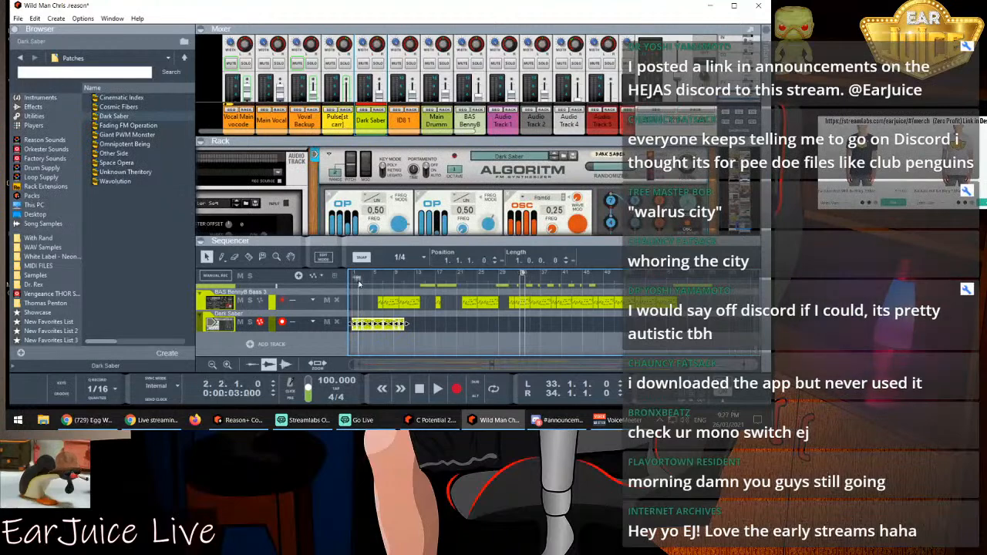
{"action": "left_click", "coordinate": [357, 279]}
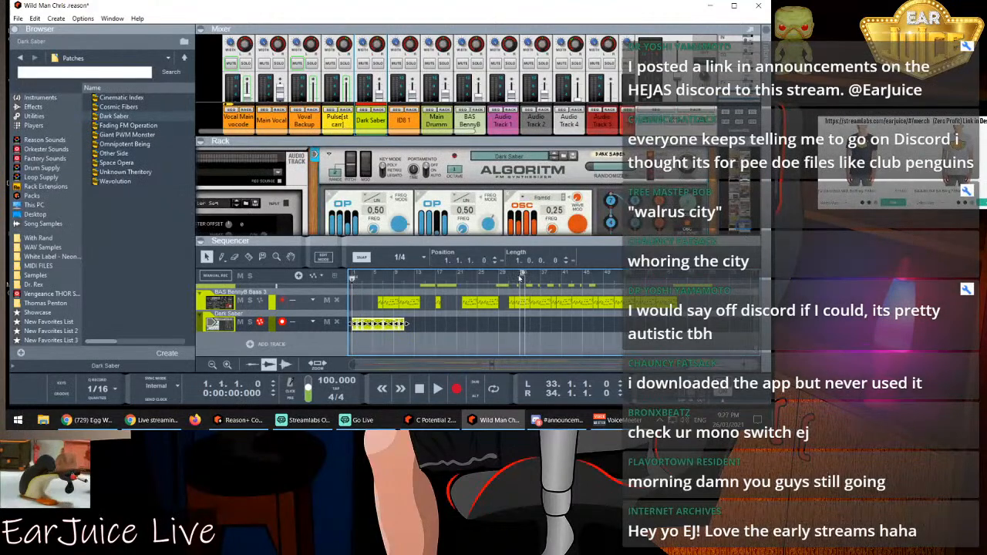
Set the right locator to bar 11, at the end of the Dark Saber clip
{"action": "left_click_drag", "start_coordinate": [522, 274], "coordinate": [354, 276]}
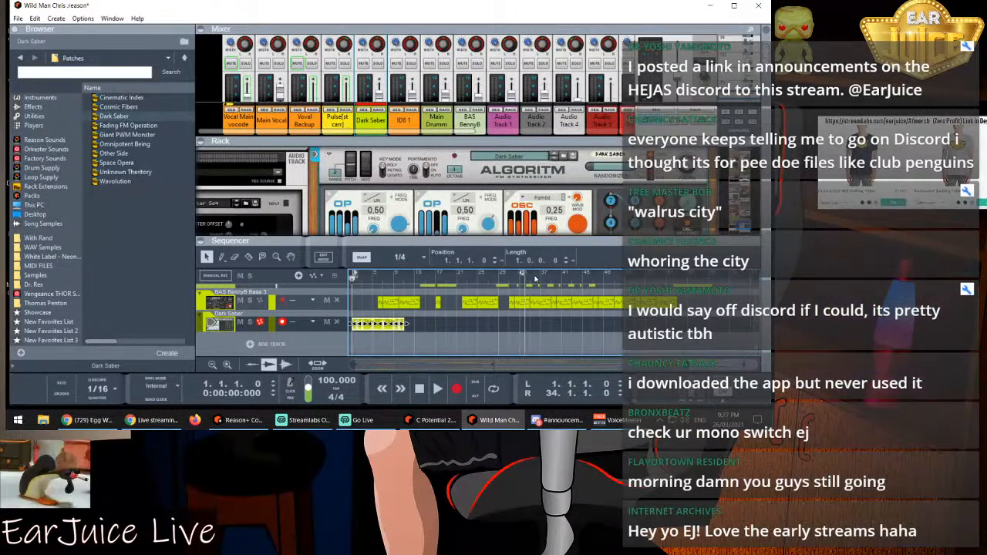
{"action": "left_click_drag", "start_coordinate": [524, 275], "coordinate": [405, 281]}
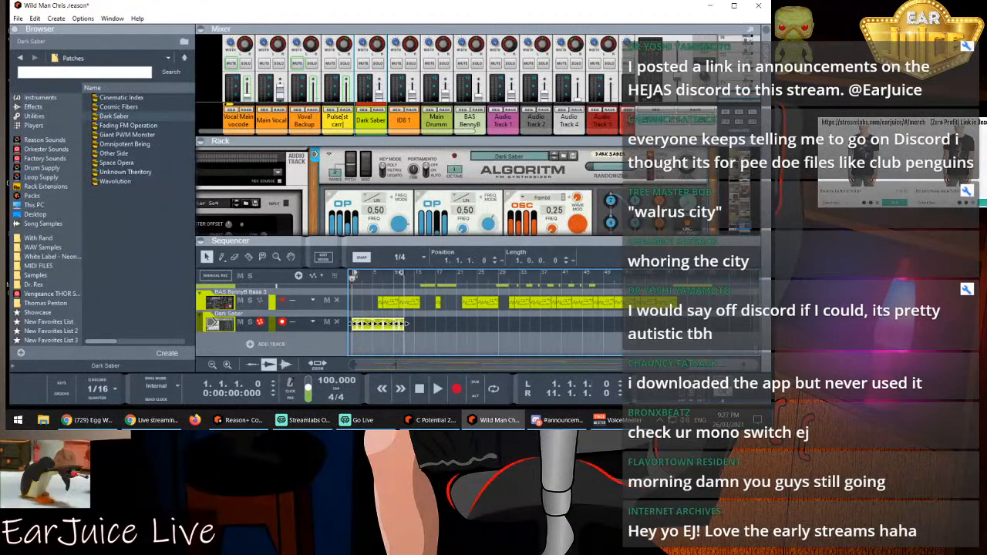
{"action": "left_click_drag", "start_coordinate": [699, 367], "coordinate": [412, 337]}
Solo the Dark Saber mixer channel and play its clip from the start of the song
{"action": "key", "text": "space"}
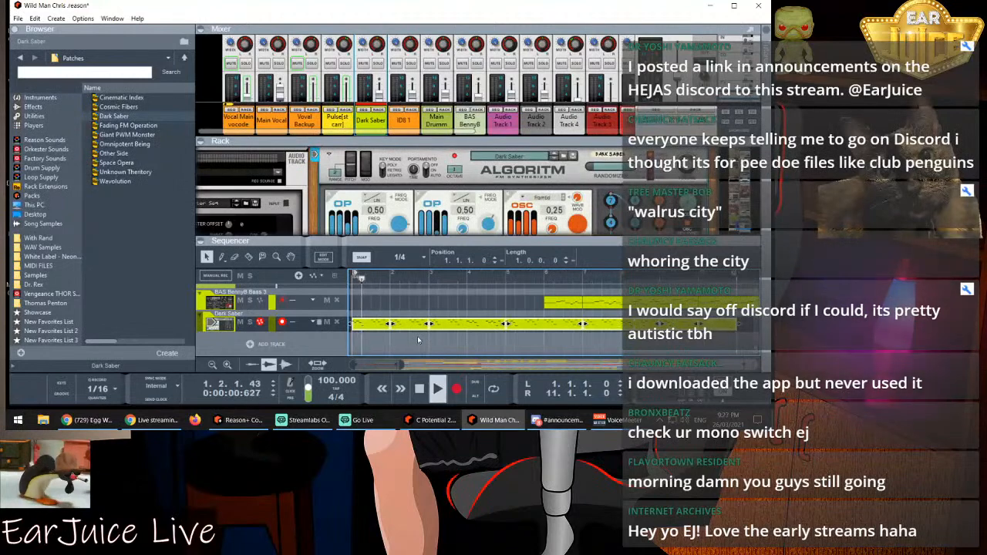
{"action": "key", "text": "space"}
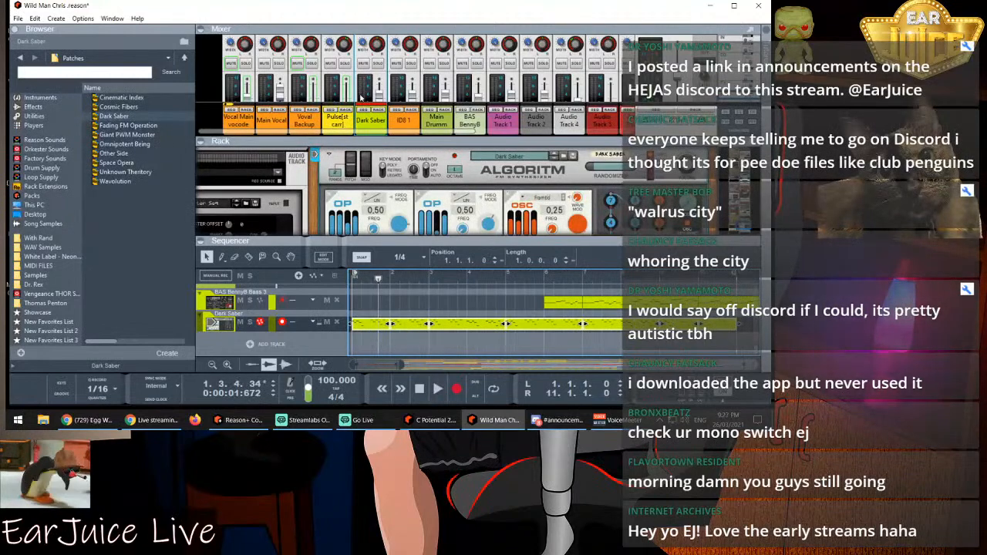
{"action": "left_click", "coordinate": [378, 63]}
{"action": "key", "text": "space"}
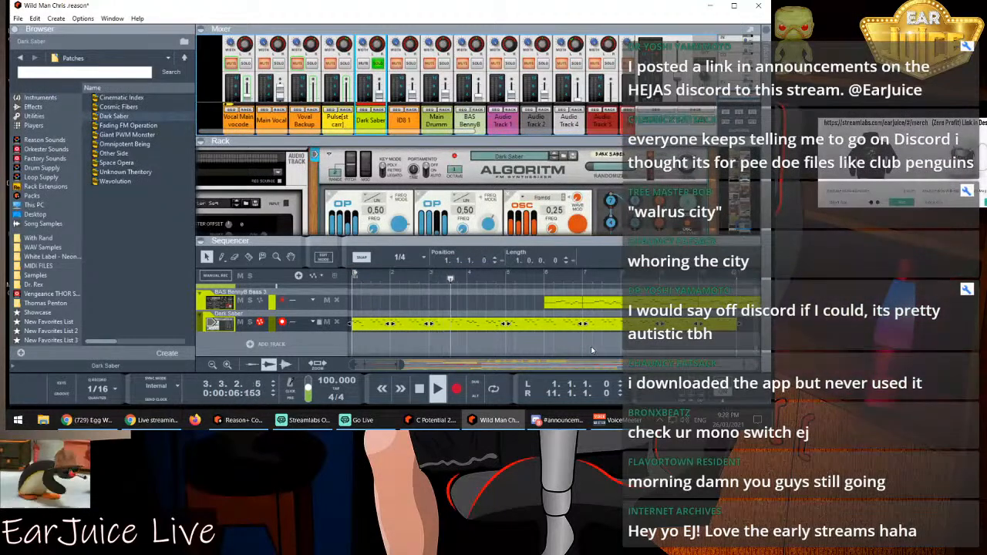
{"action": "key", "text": "space"}
Join the Dark Saber clips into one and open the joined clip in an enlarged sequencer note editor
{"action": "left_click_drag", "start_coordinate": [747, 317], "coordinate": [360, 327]}
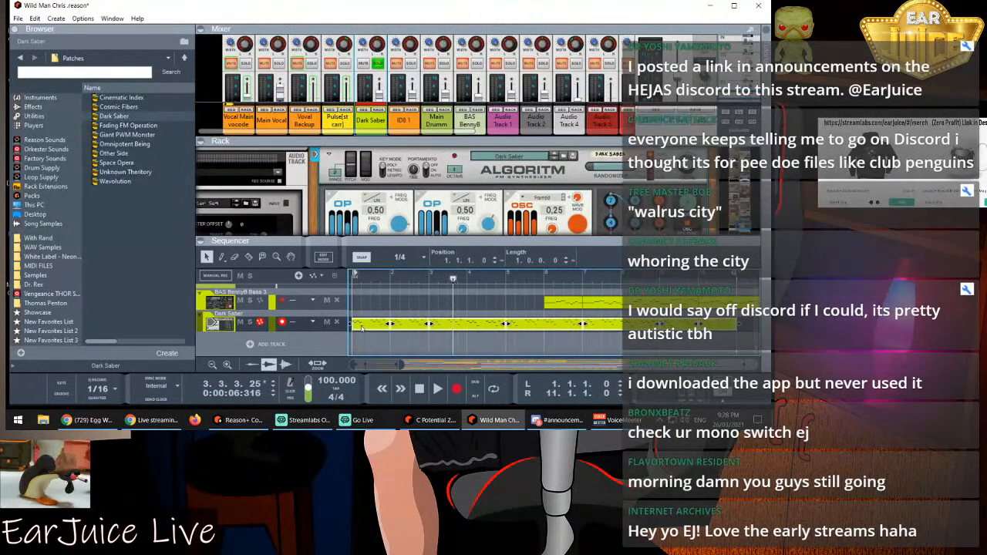
{"action": "right_click", "coordinate": [360, 328]}
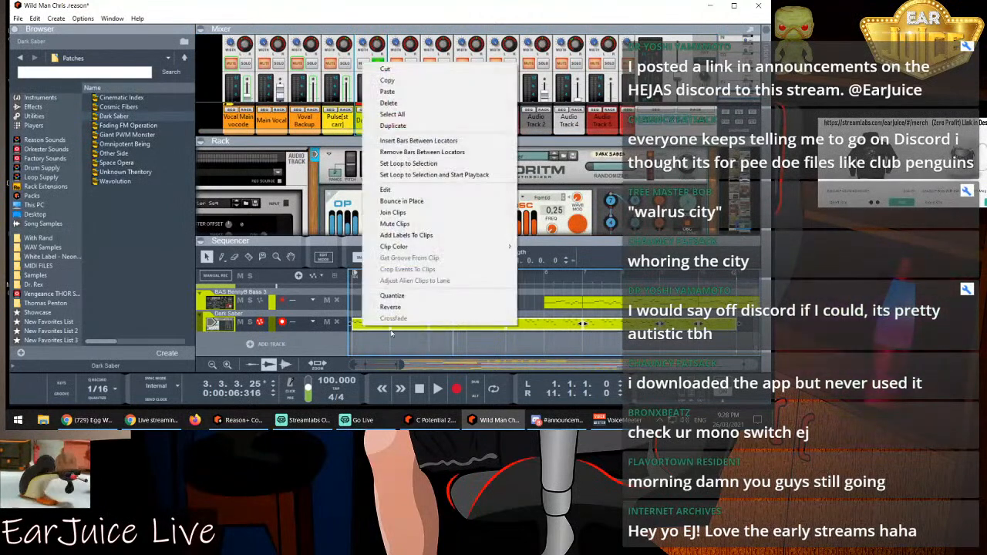
{"action": "left_click", "coordinate": [413, 218]}
{"action": "double_click", "coordinate": [383, 324]}
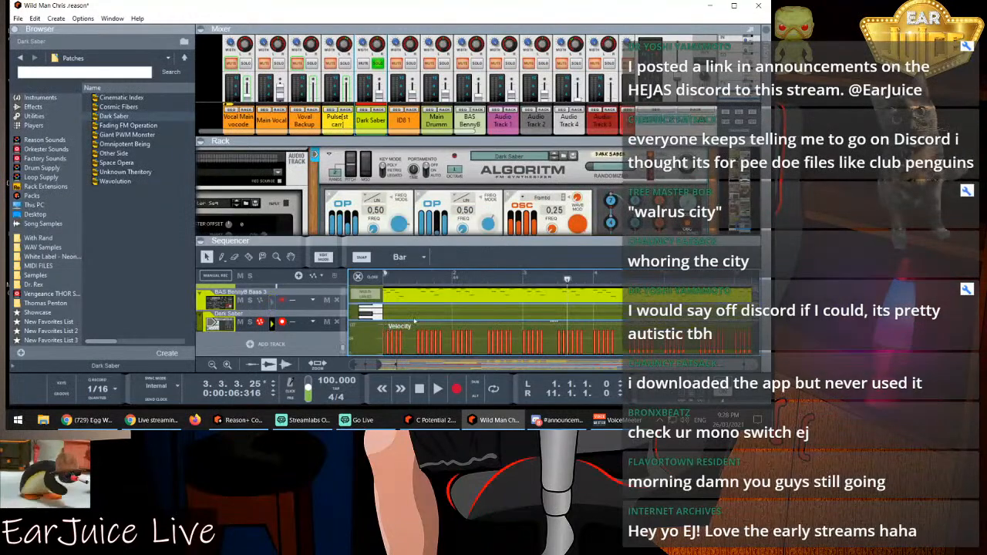
{"action": "left_click_drag", "start_coordinate": [527, 241], "coordinate": [523, 32]}
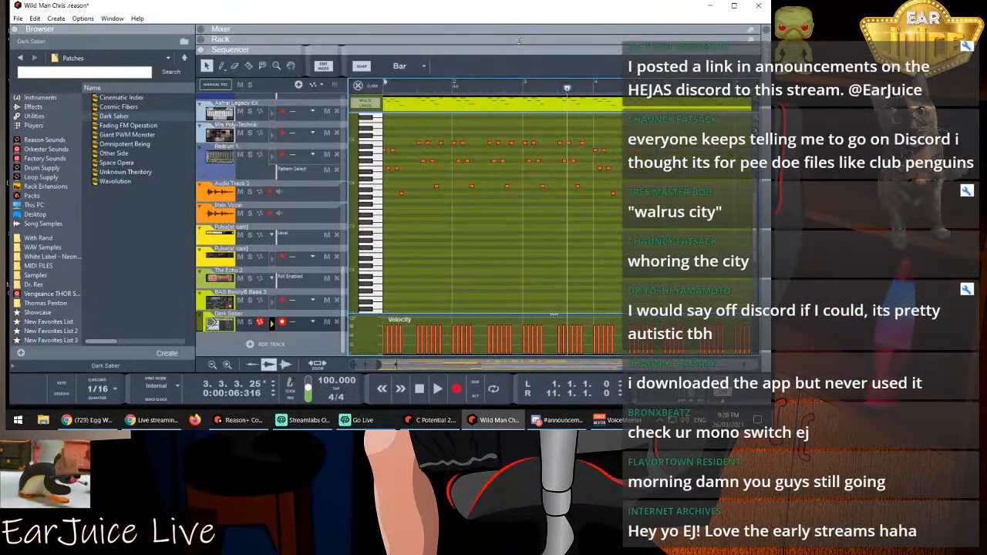
{"action": "scroll", "coordinate": [551, 182], "scroll_direction": "up", "scroll_amount": 3}
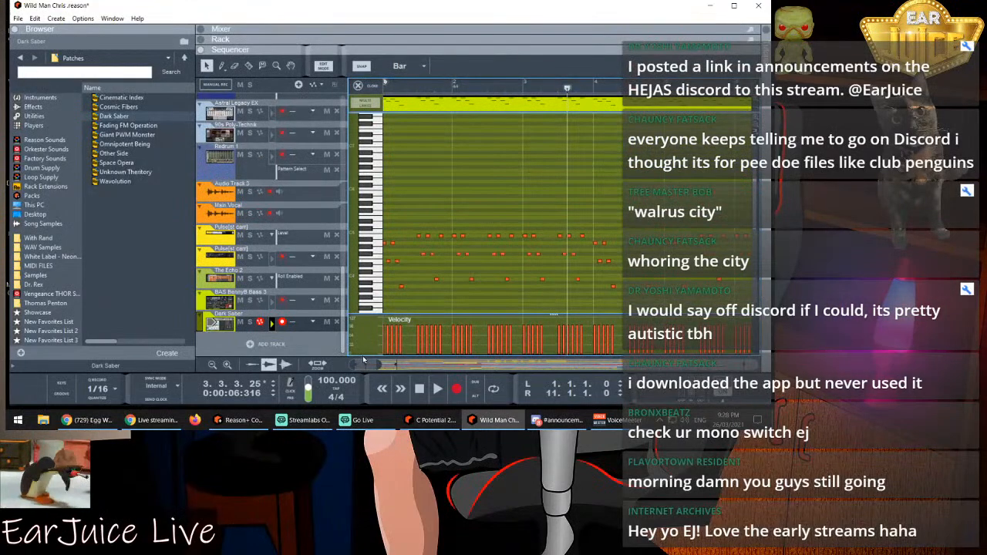
{"action": "mouse_move", "coordinate": [355, 365]}
{"action": "left_mouse_down"}
{"action": "mouse_move", "coordinate": [336, 370]}
{"action": "mouse_move", "coordinate": [400, 365]}
{"action": "left_mouse_up"}
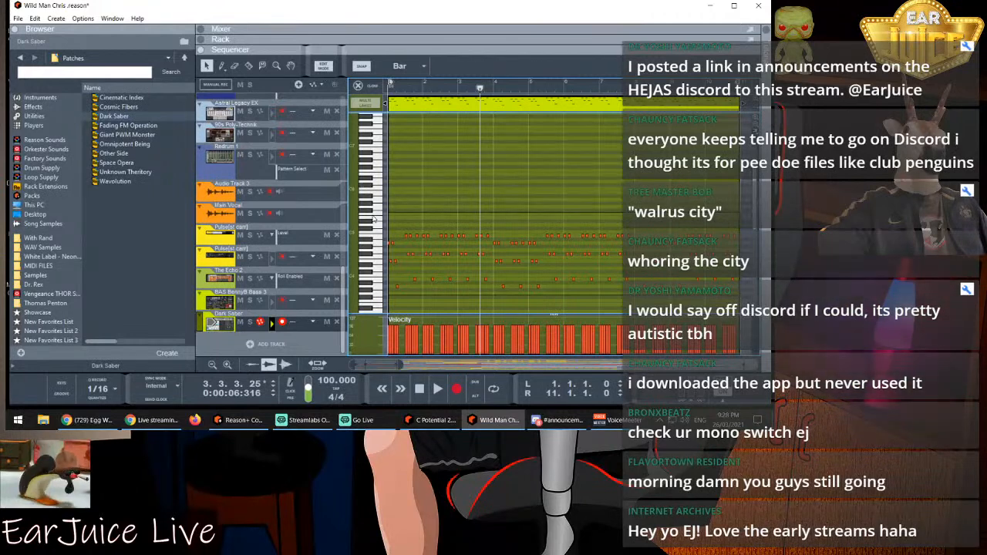
Try to lengthen the first A4 note of the Dark Saber clip with the snap at Bar
{"action": "key", "text": "ctrl+a"}
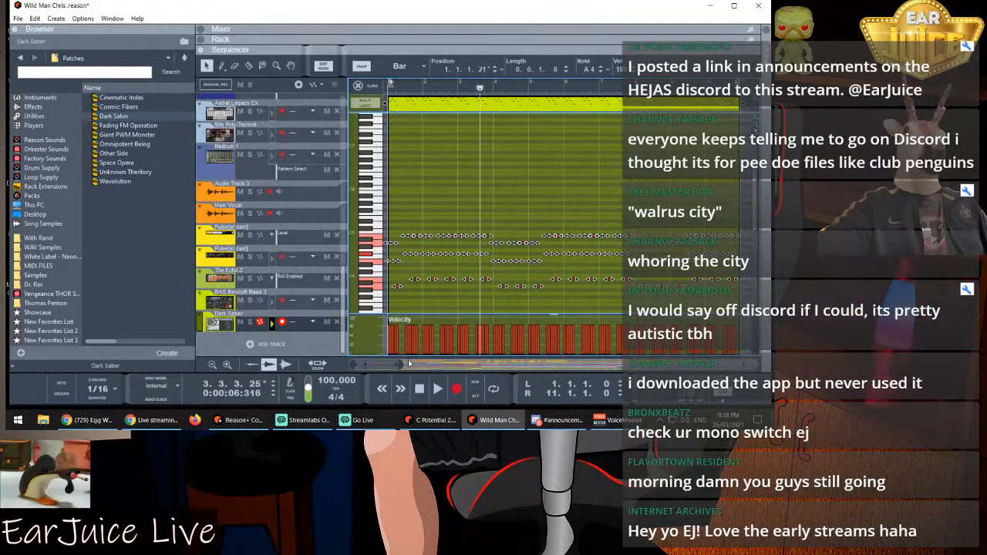
{"action": "left_click_drag", "start_coordinate": [399, 364], "coordinate": [353, 364]}
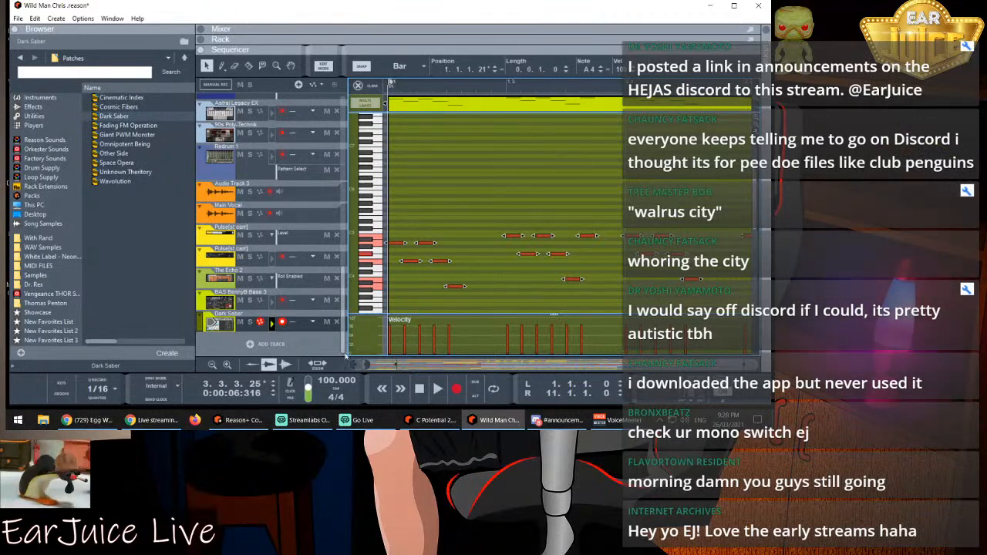
{"action": "left_click", "coordinate": [423, 301]}
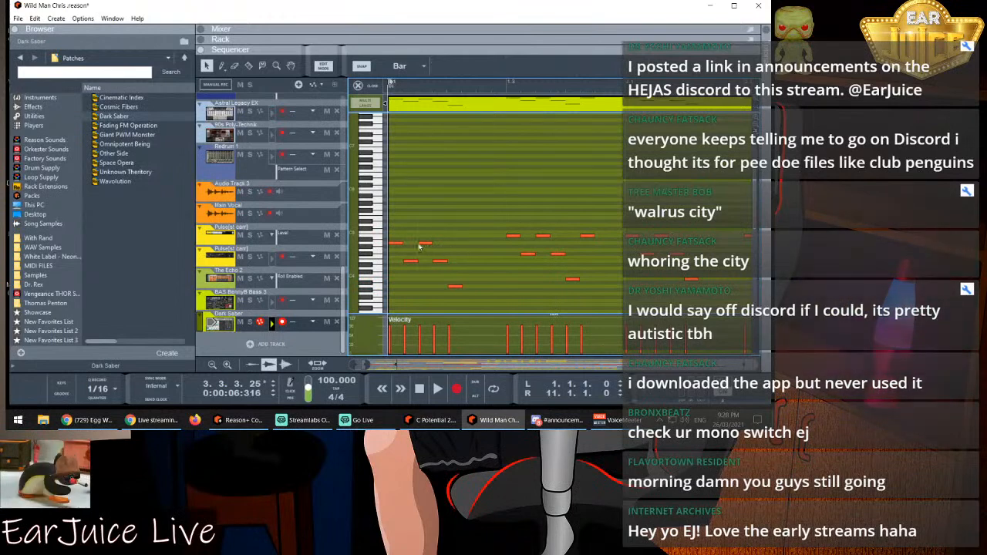
{"action": "left_click", "coordinate": [401, 243]}
{"action": "left_click_drag", "start_coordinate": [405, 243], "coordinate": [431, 242]}
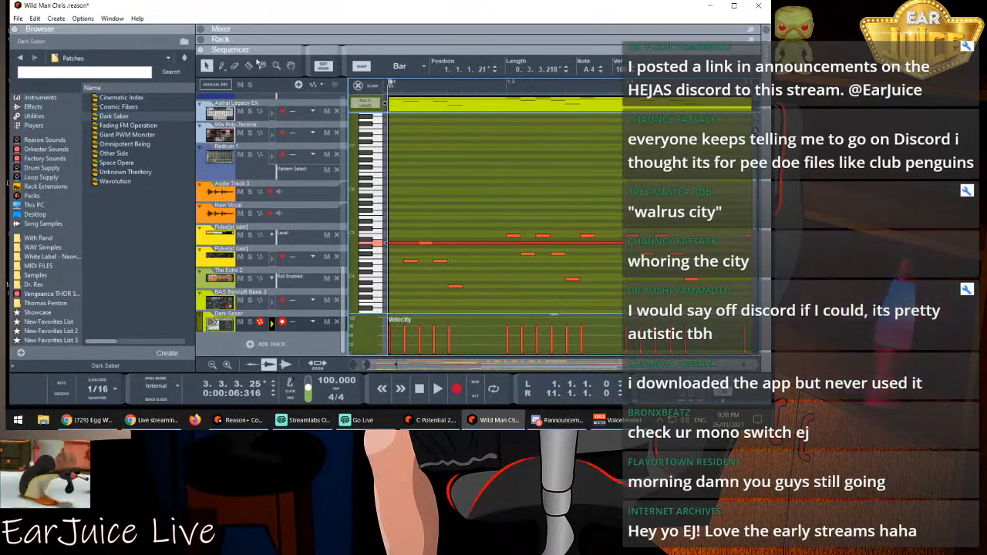
{"action": "left_click", "coordinate": [35, 18]}
{"action": "left_click", "coordinate": [36, 30]}
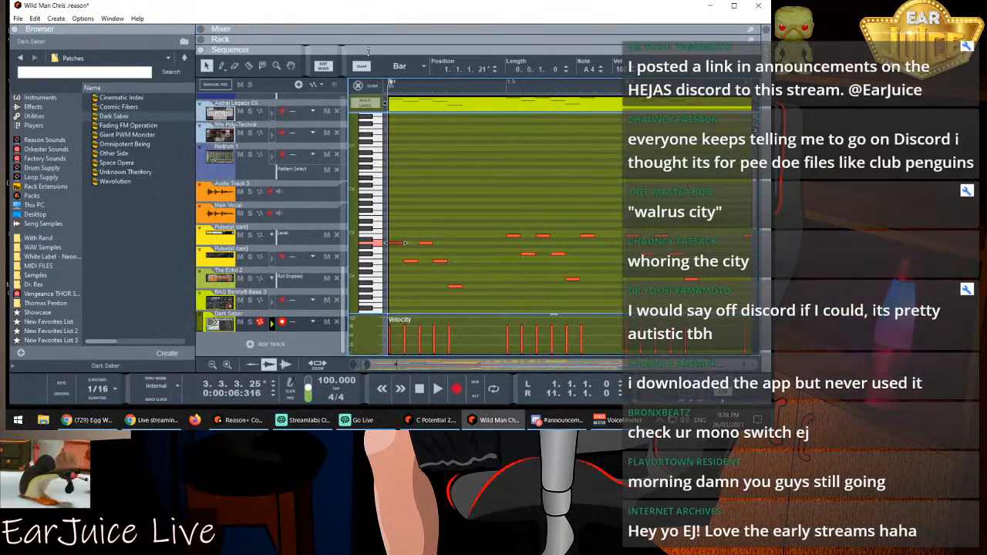
Using 1/16 snap, reduce the first half bar to one A4 and one A3 note, each lengthened to 0.0.3.218
{"action": "left_click", "coordinate": [406, 67]}
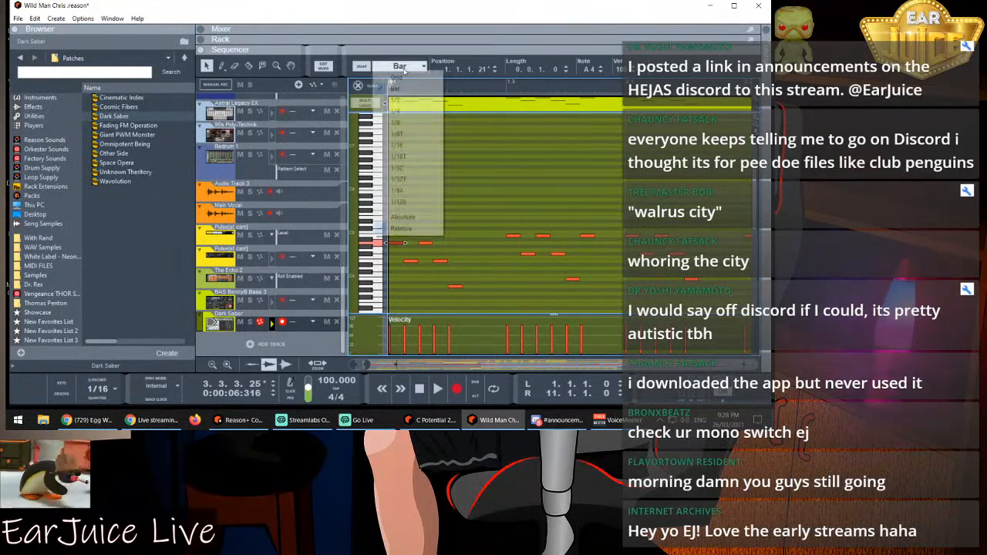
{"action": "left_click", "coordinate": [405, 146]}
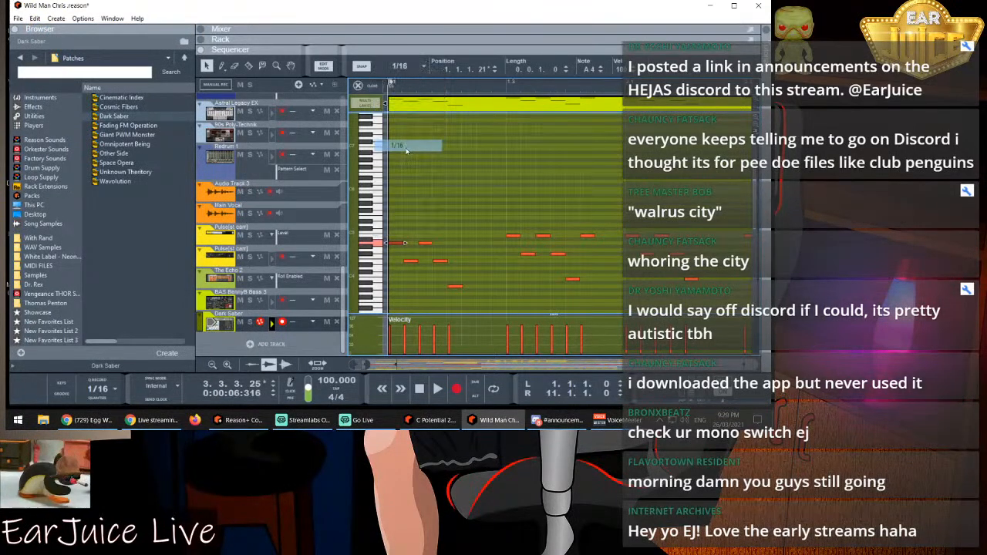
{"action": "left_click", "coordinate": [424, 244]}
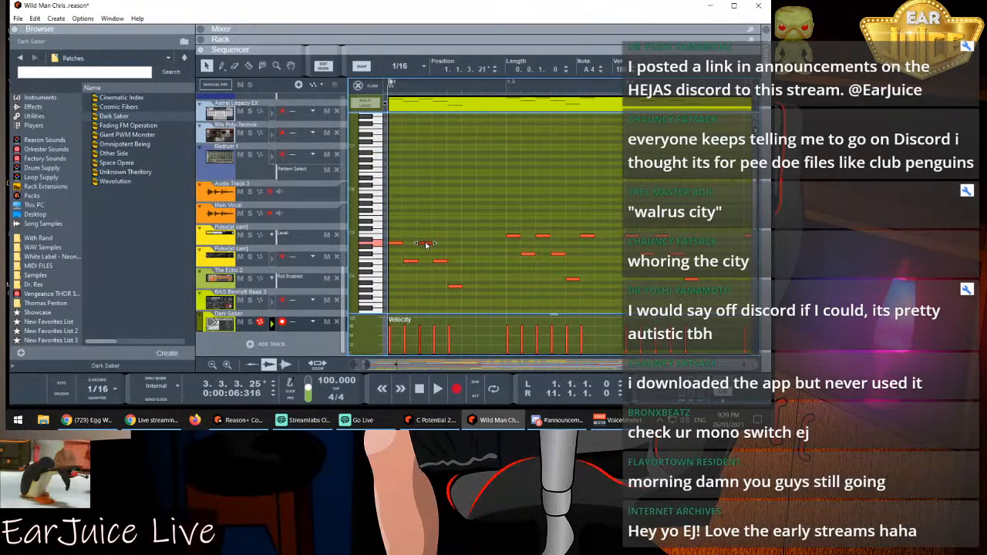
{"action": "key", "text": "Delete"}
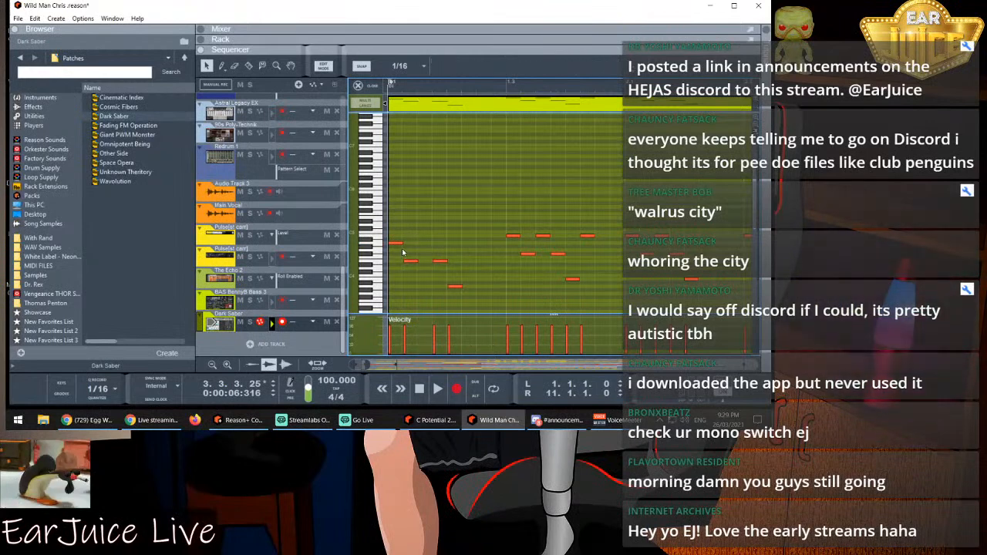
{"action": "left_click", "coordinate": [401, 244]}
{"action": "left_click_drag", "start_coordinate": [404, 243], "coordinate": [506, 286]}
{"action": "key", "text": "Delete"}
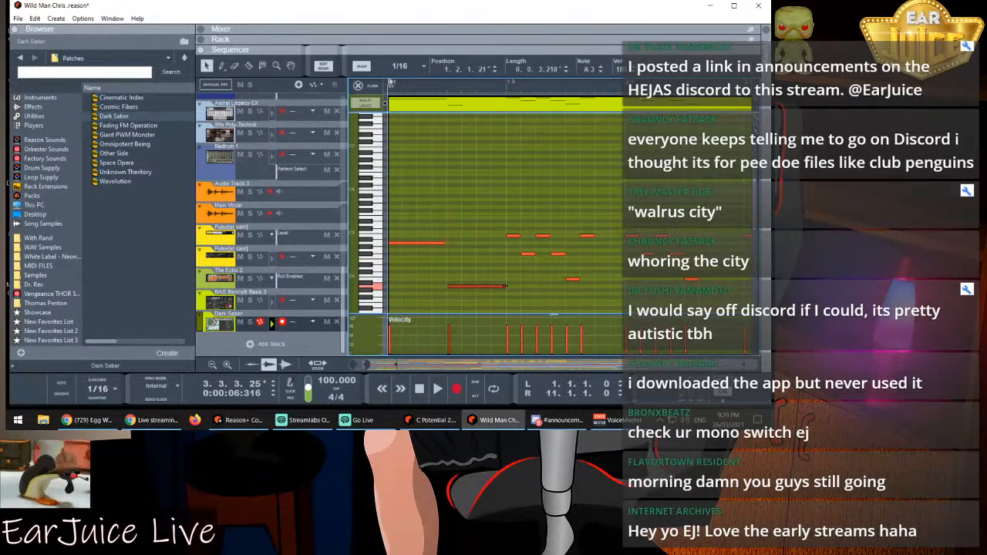
Play the two lengthened notes from the start of the clip
{"action": "left_click", "coordinate": [387, 87]}
{"action": "key", "text": "space"}
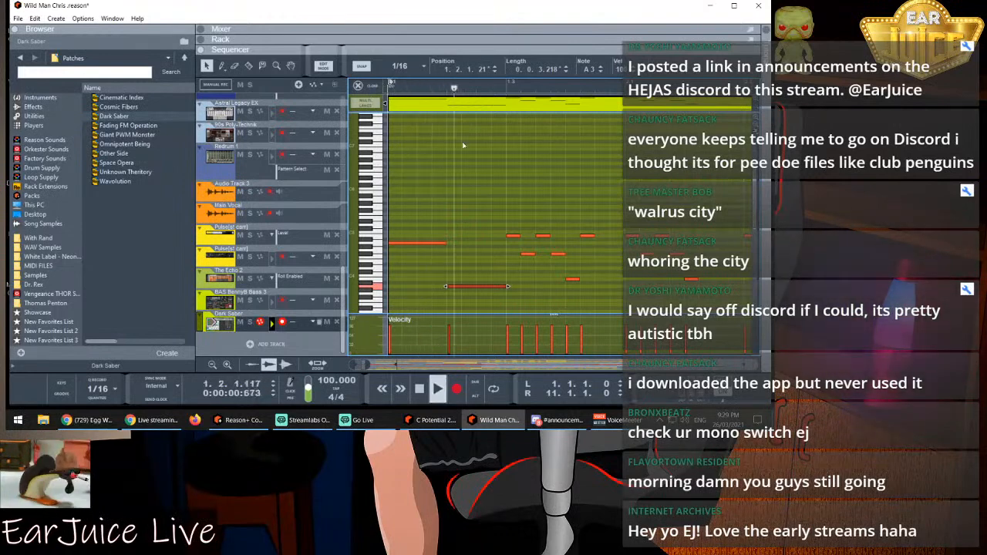
{"action": "key", "text": "space"}
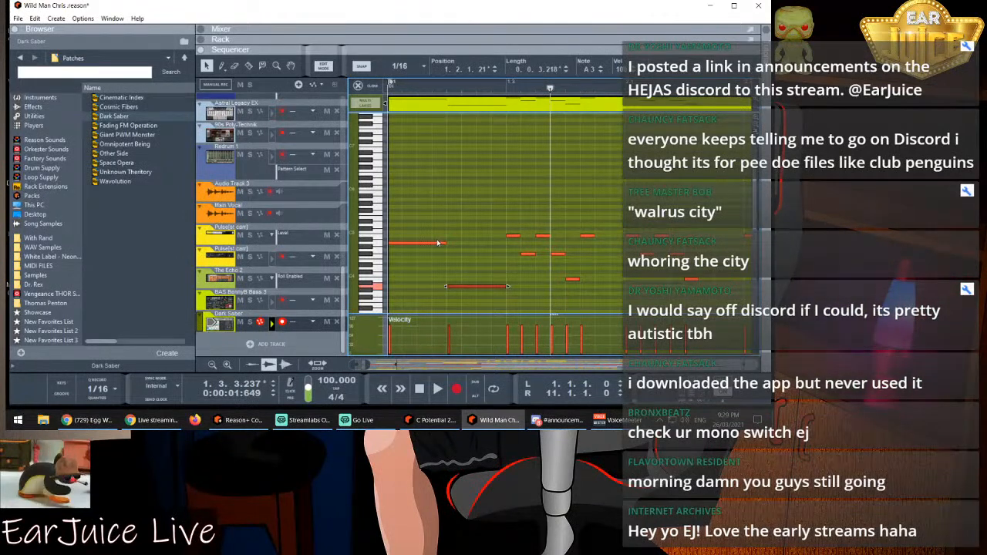
Delete the A3 note, extend the opening A4 note to a length of 0.1.3.218, and play it from bar 1
{"action": "key", "text": "Delete"}
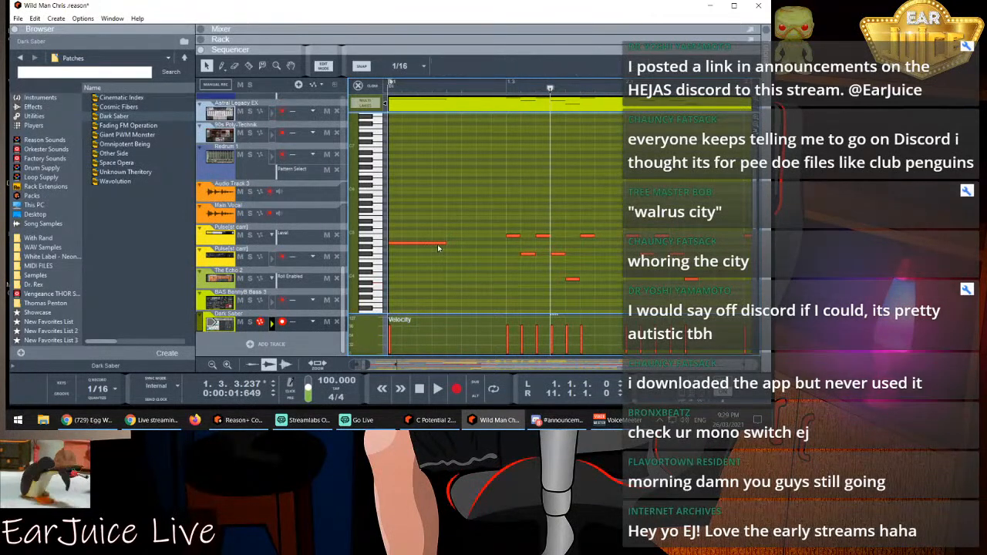
{"action": "left_click_drag", "start_coordinate": [445, 247], "coordinate": [505, 245]}
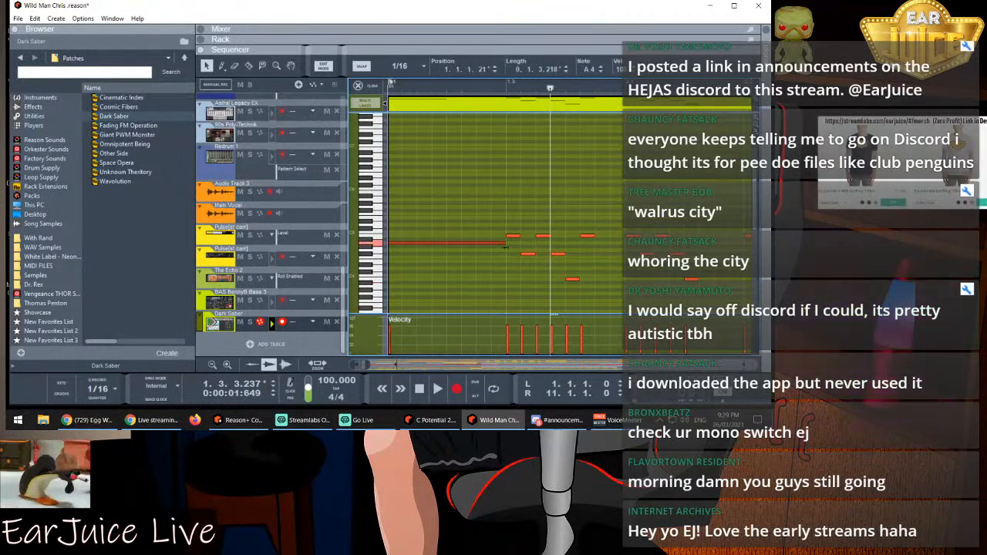
{"action": "left_click_drag", "start_coordinate": [398, 87], "coordinate": [385, 87]}
{"action": "key", "text": "space"}
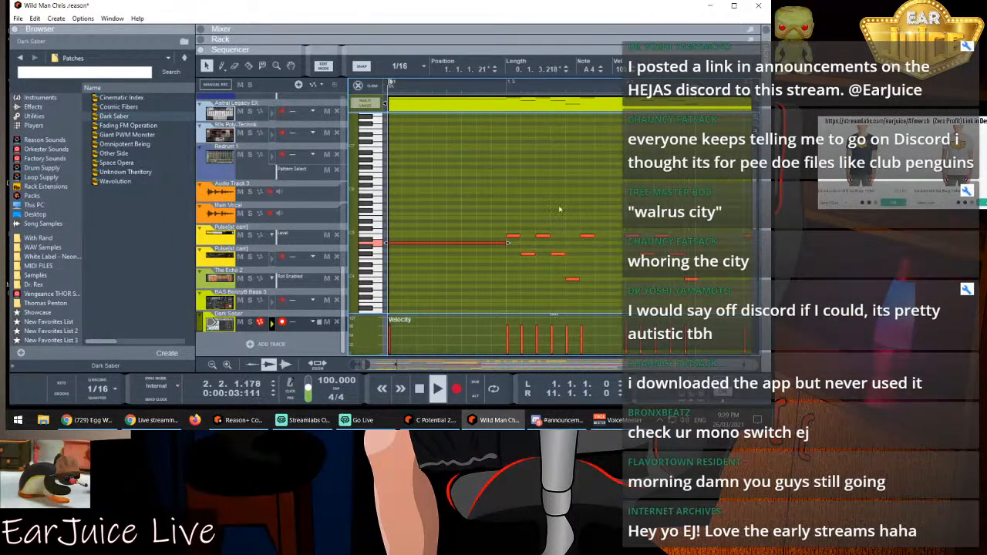
{"action": "key", "text": "space"}
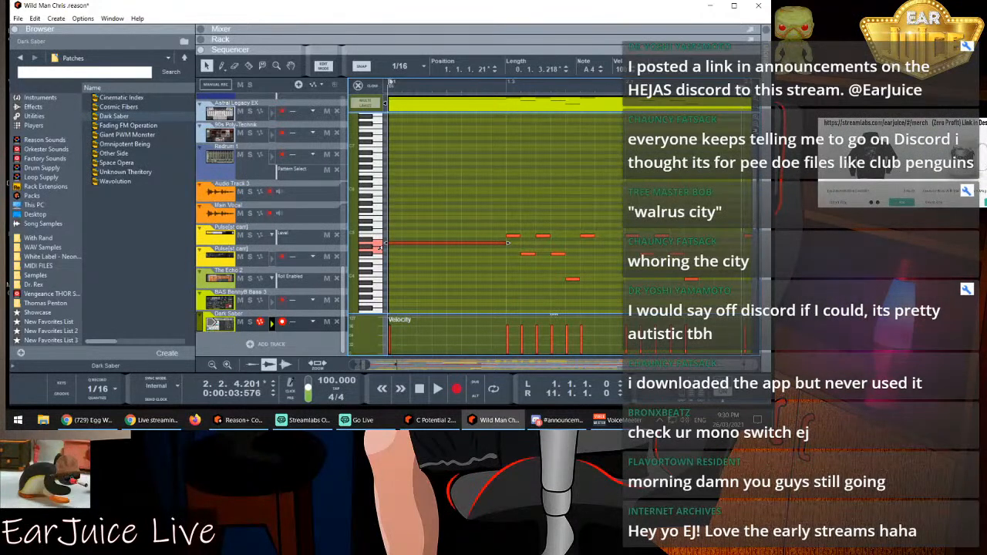
Delete every note in the Dark Saber clip except the long opening A4 note, and play it from bar 1
{"action": "left_click_drag", "start_coordinate": [366, 364], "coordinate": [408, 363]}
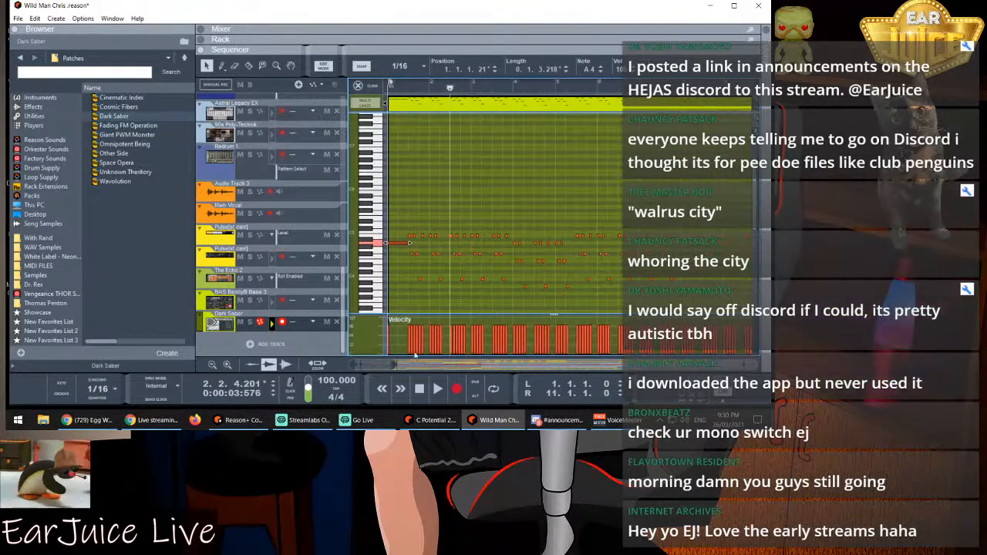
{"action": "left_click_drag", "start_coordinate": [395, 290], "coordinate": [632, 239]}
{"action": "left_click_drag", "start_coordinate": [746, 243], "coordinate": [690, 234]}
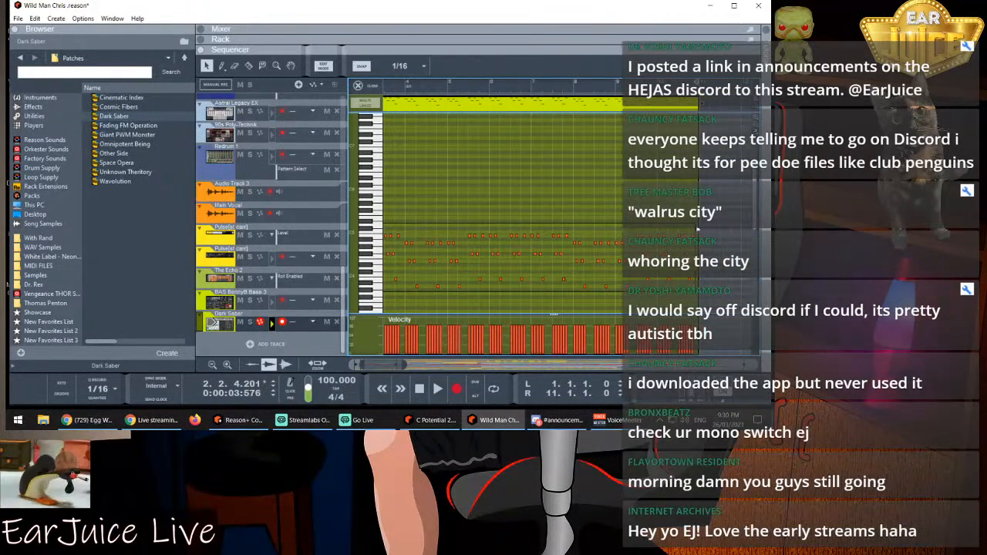
{"action": "key", "text": "ctrl+a"}
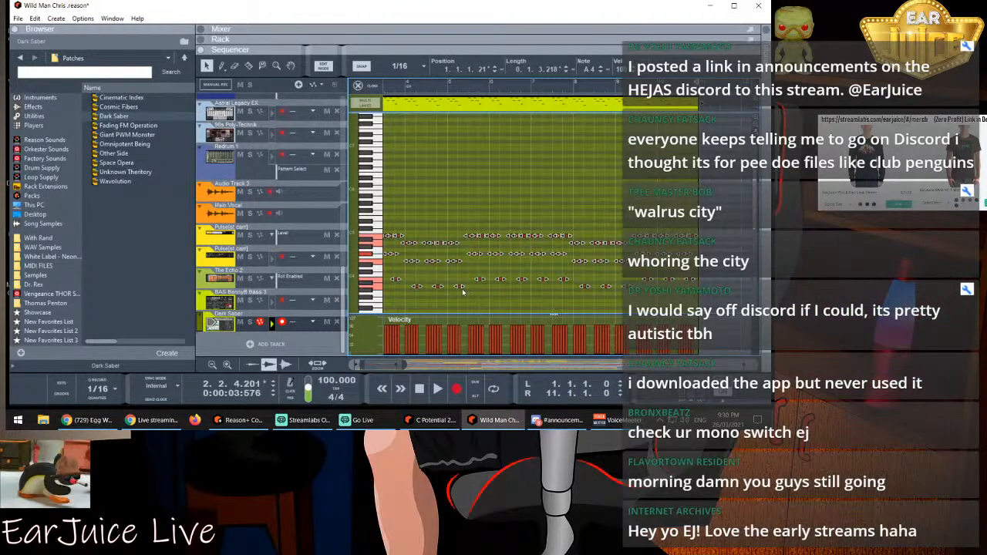
{"action": "left_click_drag", "start_coordinate": [360, 364], "coordinate": [352, 364]}
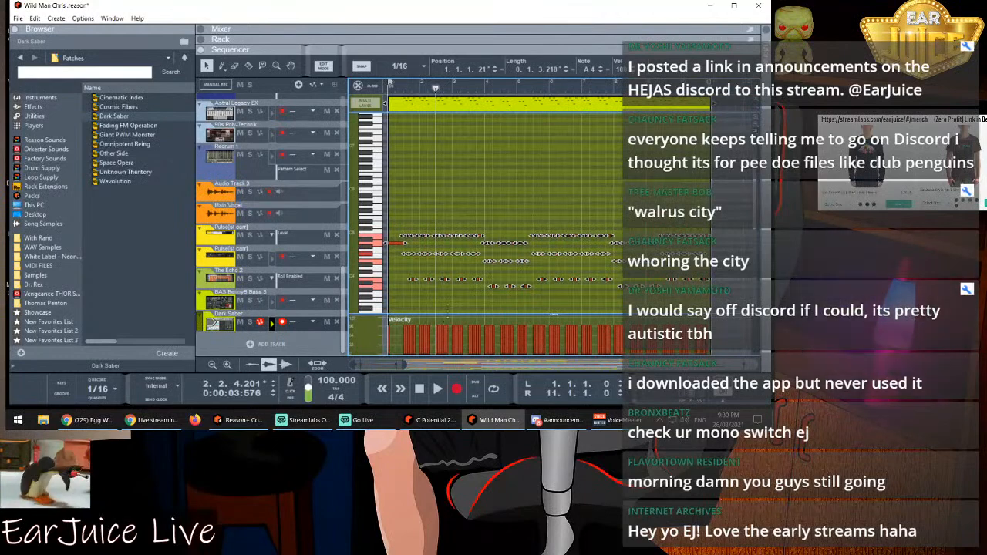
{"action": "left_click", "coordinate": [451, 306]}
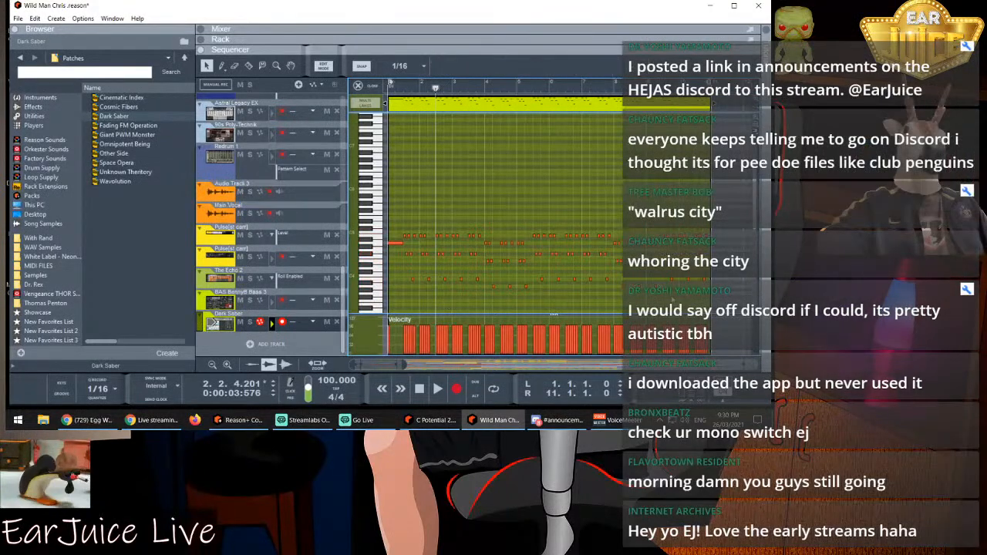
{"action": "left_click_drag", "start_coordinate": [656, 299], "coordinate": [405, 217]}
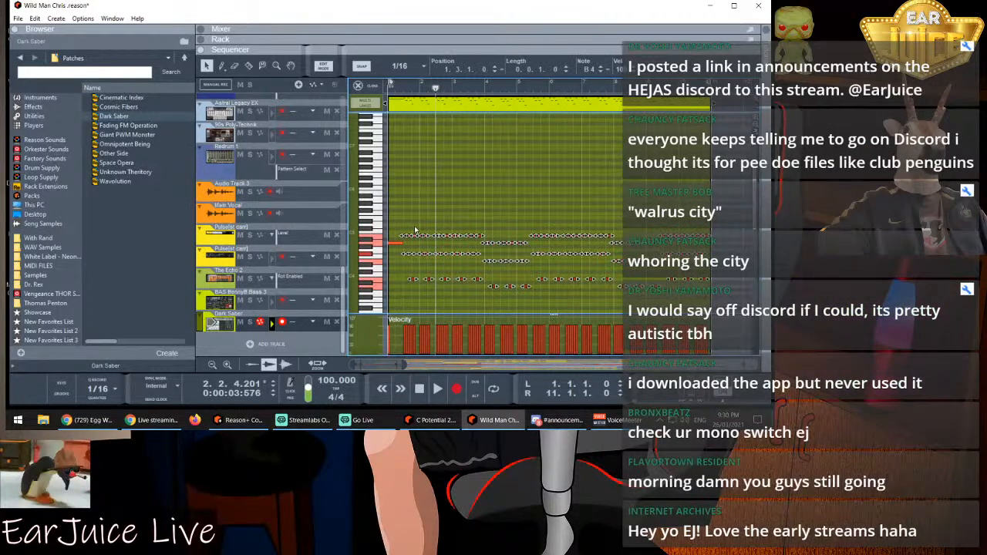
{"action": "key", "text": "Delete"}
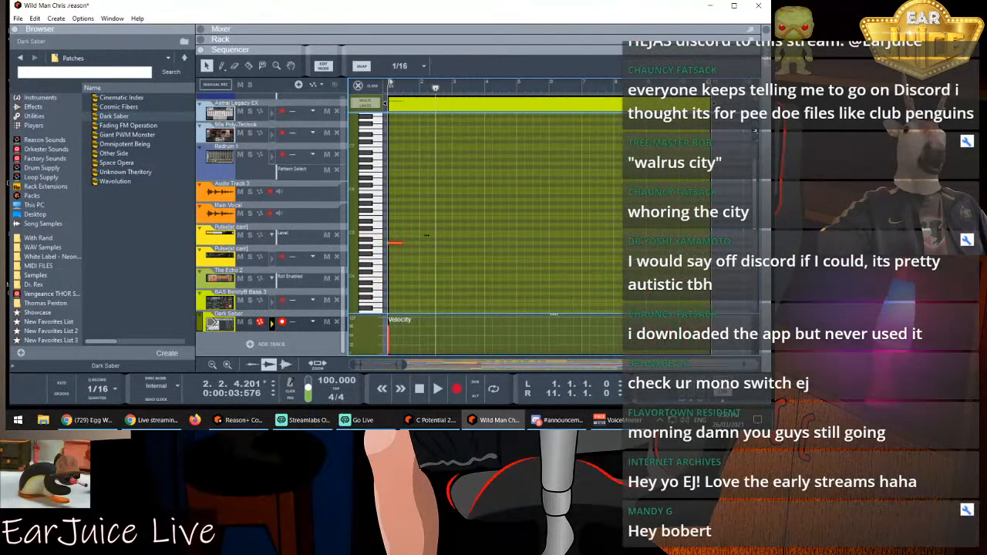
{"action": "left_click_drag", "start_coordinate": [391, 87], "coordinate": [387, 88]}
{"action": "key", "text": "space"}
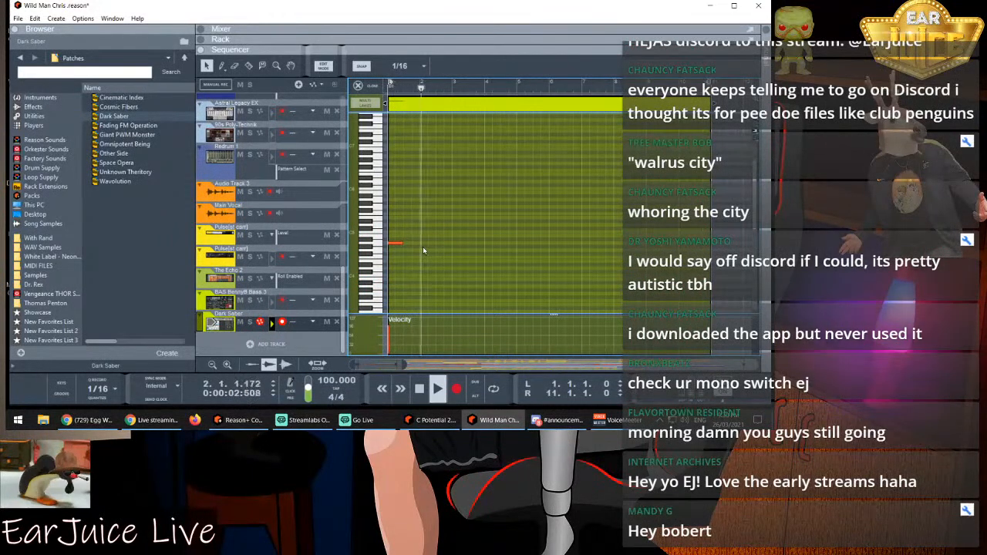
Stop playback and extend the opening A4 note in the Dark Saber clip to a length of 0.3.3.218
{"action": "key", "text": "space"}
{"action": "left_click", "coordinate": [401, 245]}
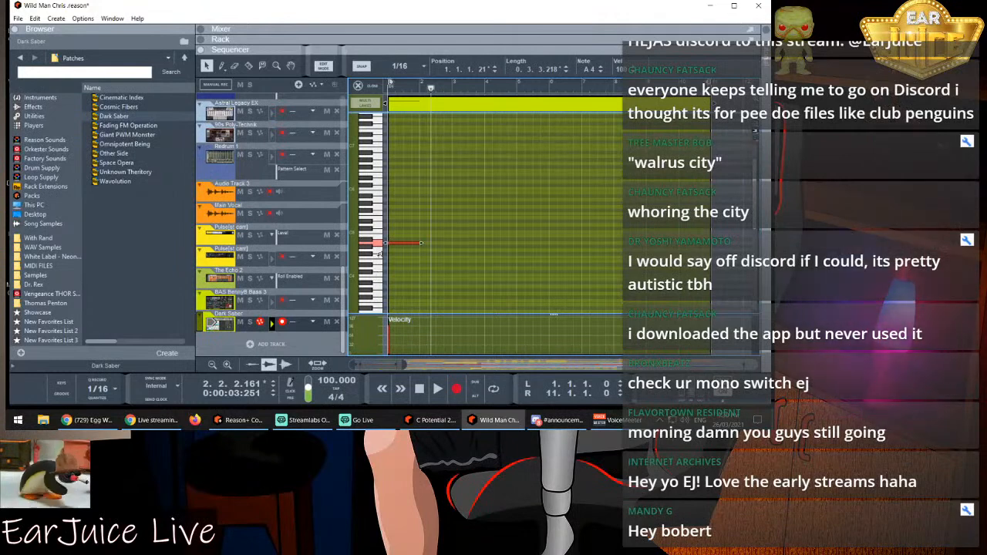
{"action": "left_click_drag", "start_coordinate": [403, 364], "coordinate": [370, 364]}
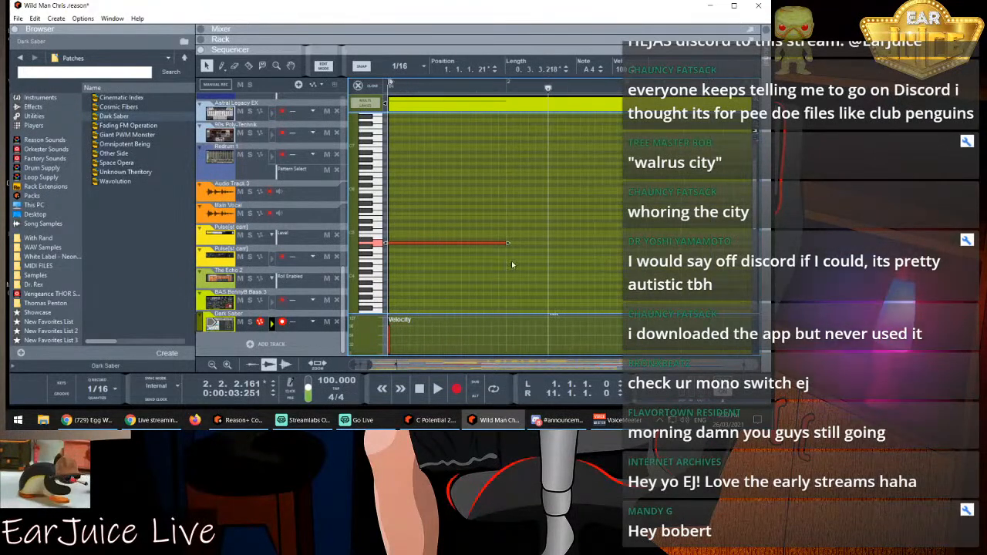
{"action": "left_click_drag", "start_coordinate": [507, 243], "coordinate": [520, 242]}
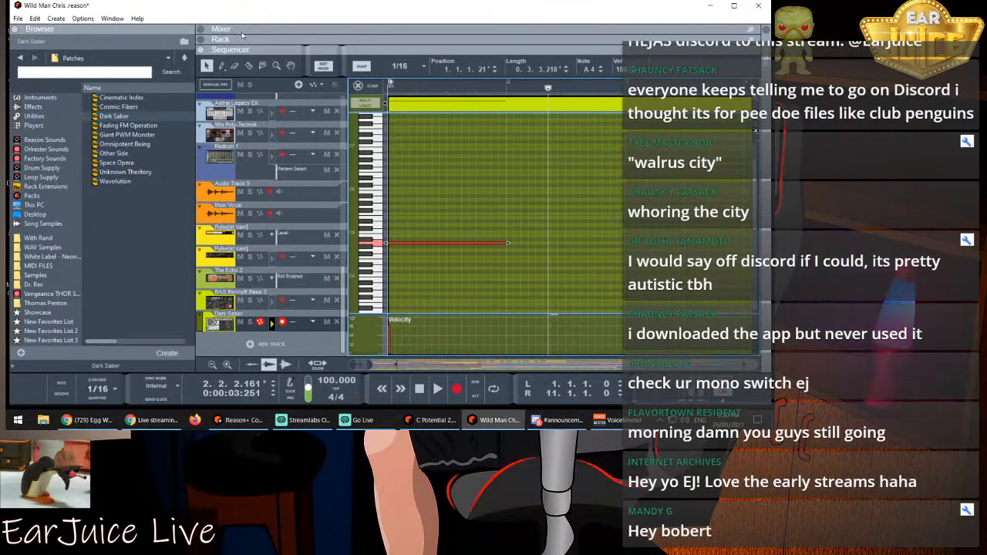
Draw a one-bar F4 note starting at bar 2 with the Pencil tool and play the two notes from bar 1
{"action": "left_click", "coordinate": [220, 66]}
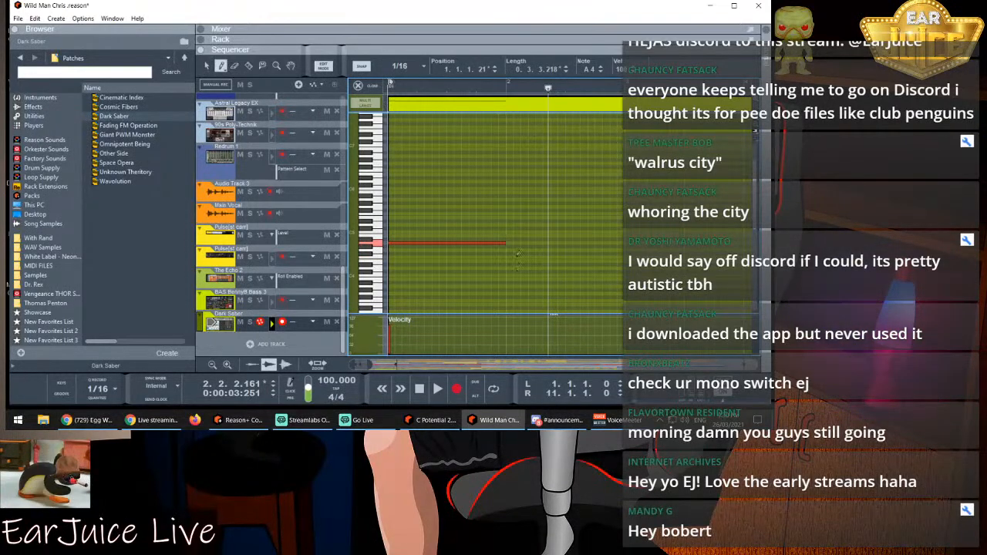
{"action": "left_click_drag", "start_coordinate": [508, 257], "coordinate": [631, 257]}
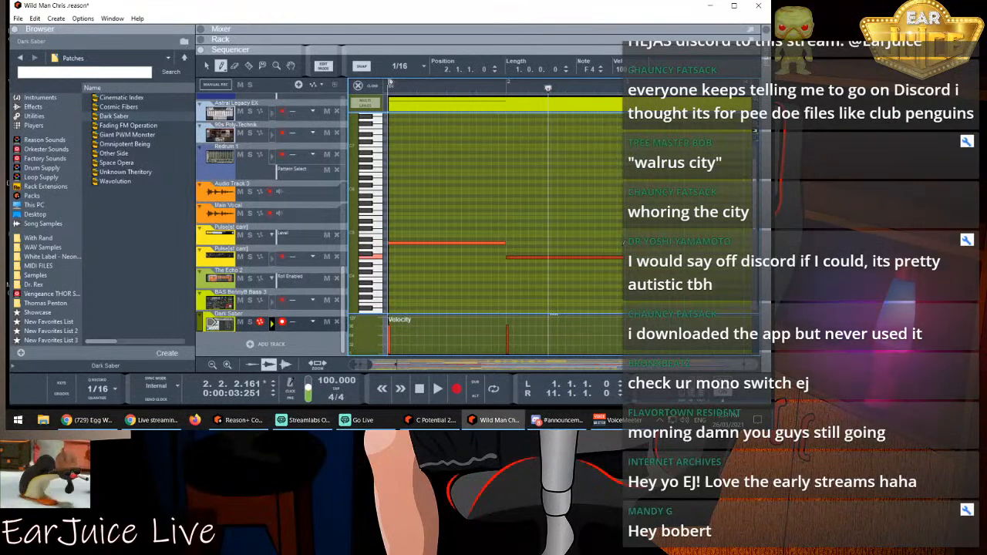
{"action": "left_click_drag", "start_coordinate": [404, 88], "coordinate": [387, 87]}
{"action": "key", "text": "space"}
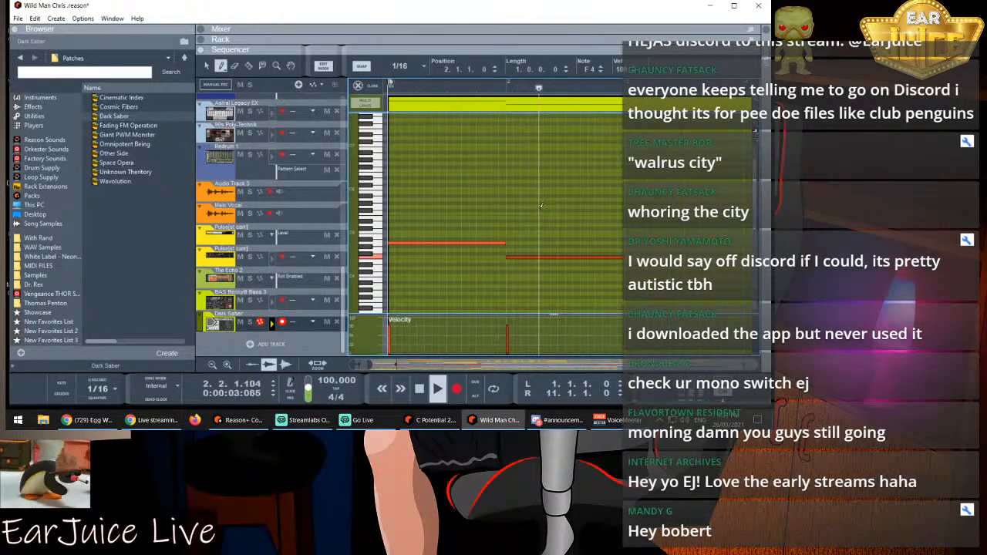
{"action": "key", "text": "space"}
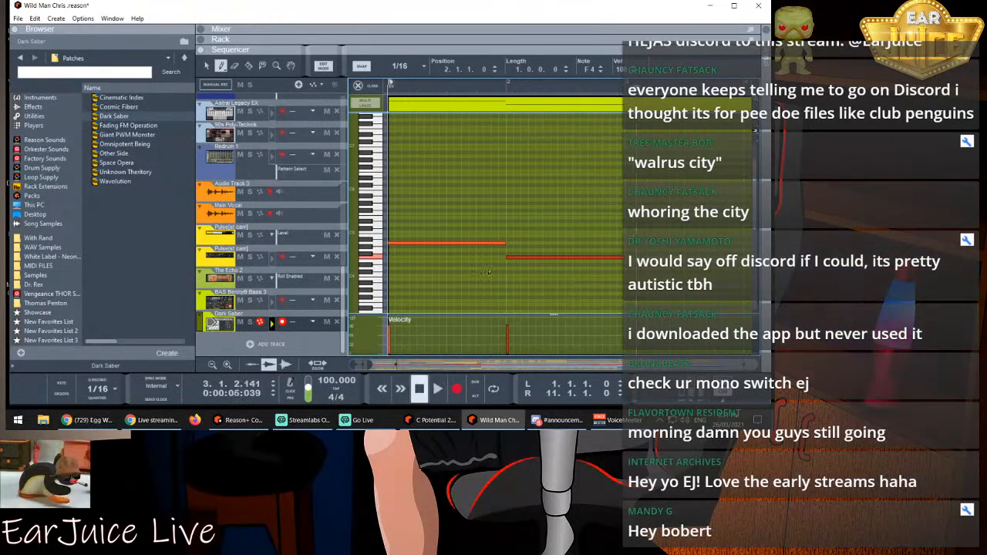
Move the F4 note to position 3.1.3.0 and extend the A4 note to a length of 2.0.1.218
{"action": "left_click", "coordinate": [206, 66]}
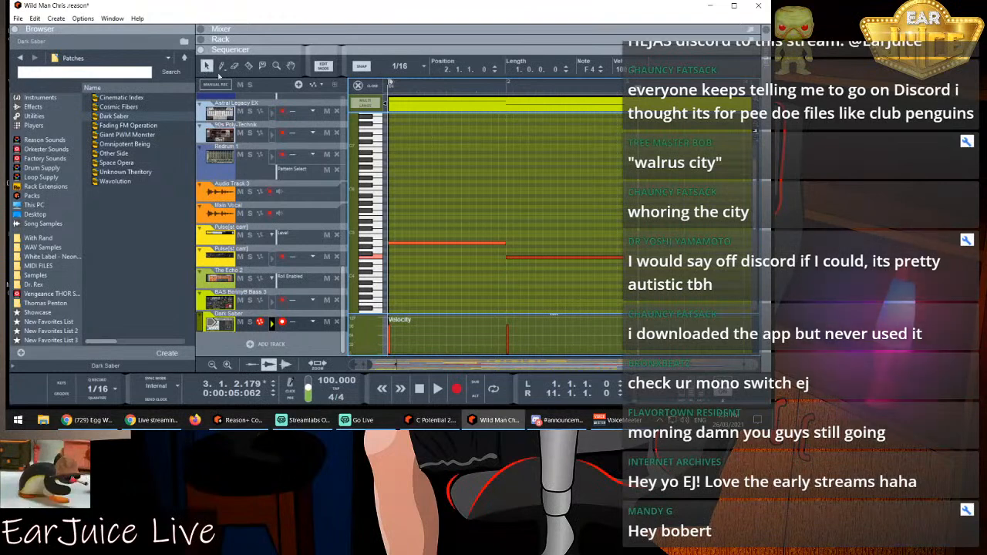
{"action": "left_click_drag", "start_coordinate": [551, 260], "coordinate": [684, 259]}
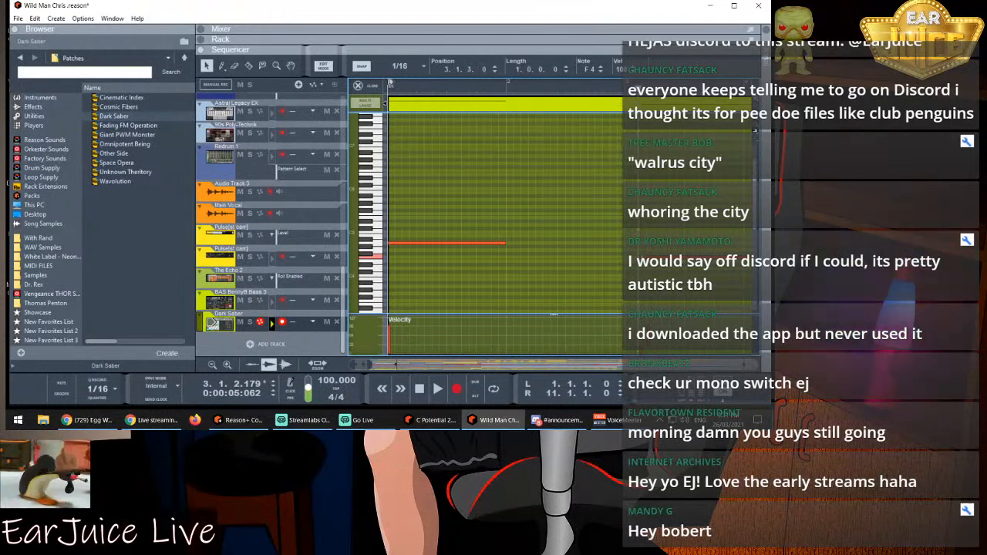
{"action": "left_click", "coordinate": [500, 244]}
{"action": "left_click", "coordinate": [510, 248]}
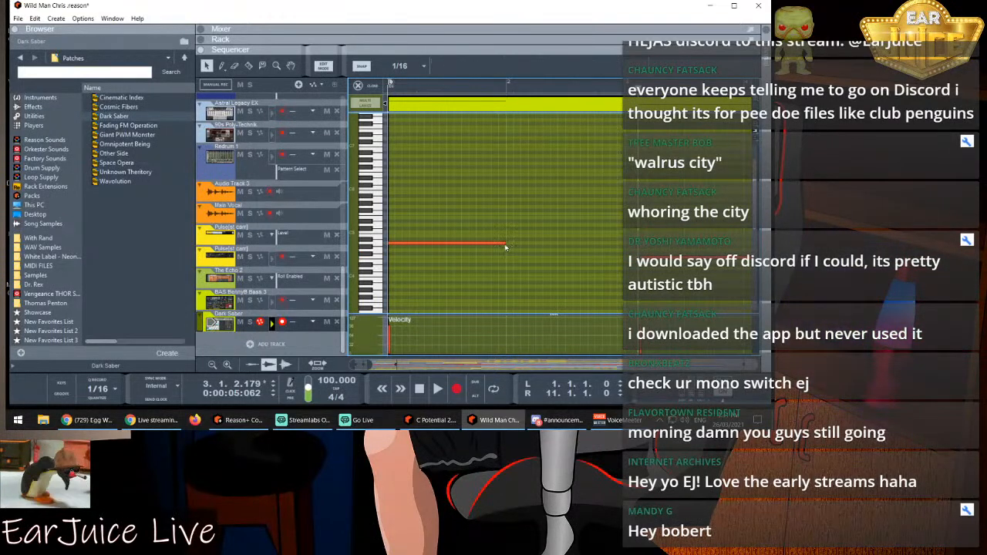
{"action": "left_click", "coordinate": [505, 246]}
{"action": "left_click_drag", "start_coordinate": [507, 243], "coordinate": [650, 244]}
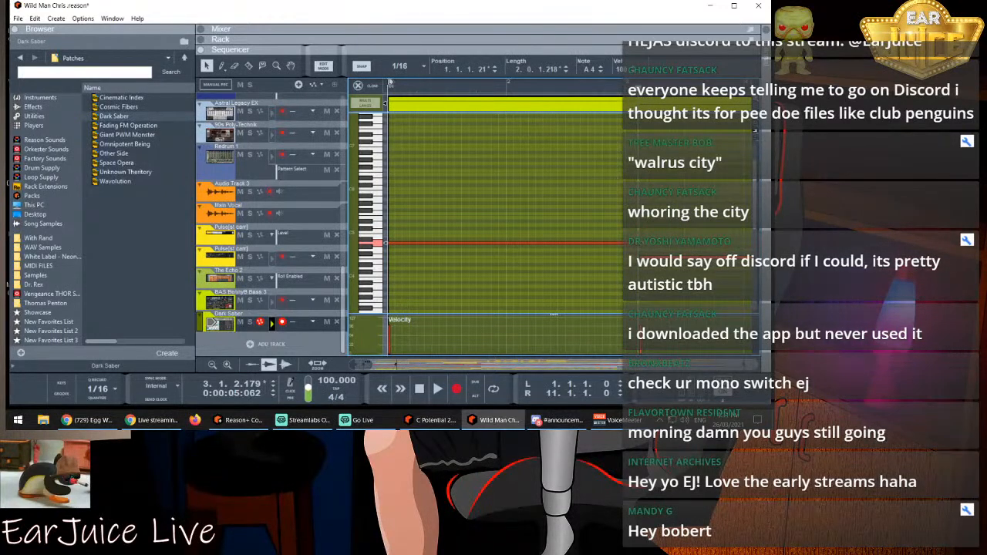
{"action": "left_click_drag", "start_coordinate": [650, 244], "coordinate": [463, 243]}
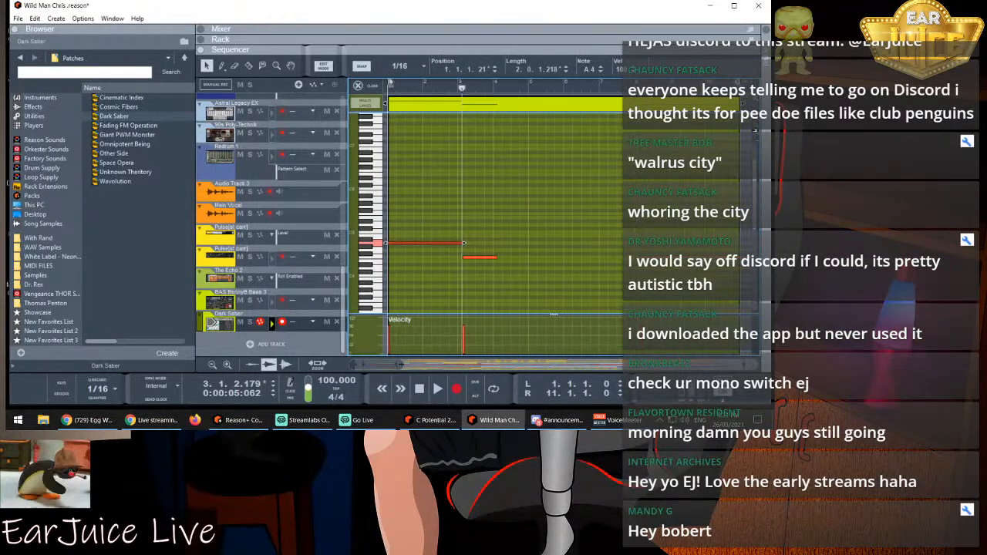
Lengthen the F4 note to 3.3.2.0 and play the clip from bar 1
{"action": "left_click", "coordinate": [494, 259]}
{"action": "left_click_drag", "start_coordinate": [500, 257], "coordinate": [574, 256]}
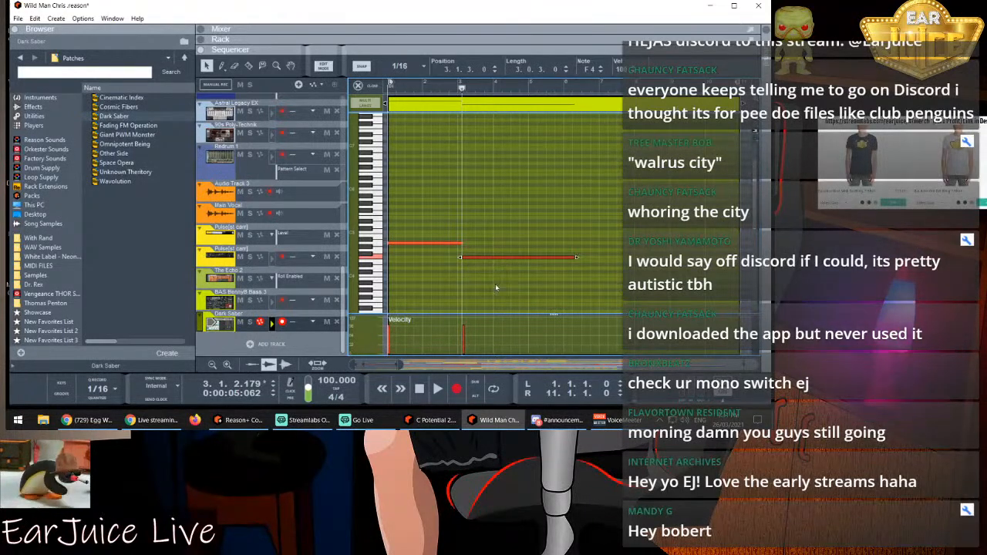
{"action": "left_click_drag", "start_coordinate": [398, 365], "coordinate": [373, 364]}
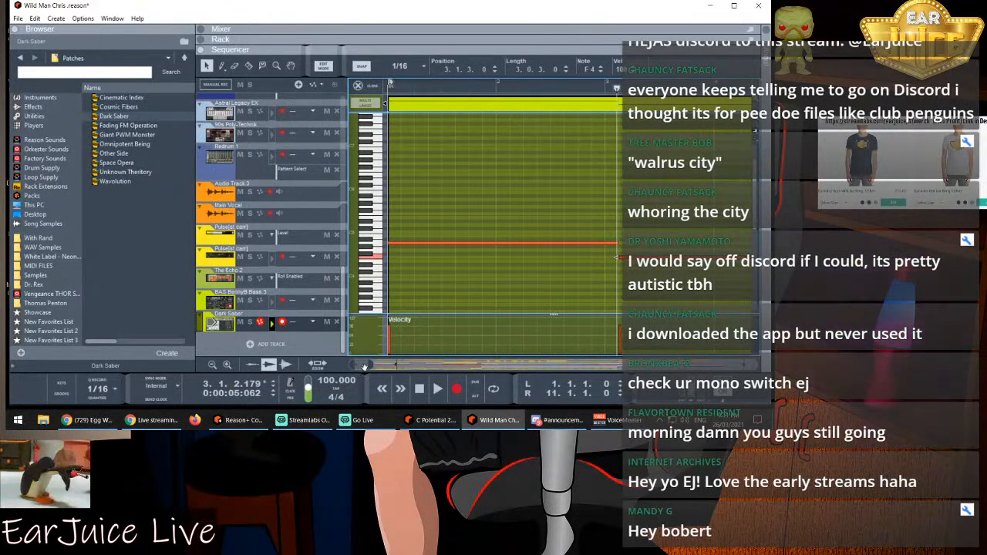
{"action": "left_click_drag", "start_coordinate": [617, 257], "coordinate": [460, 257]}
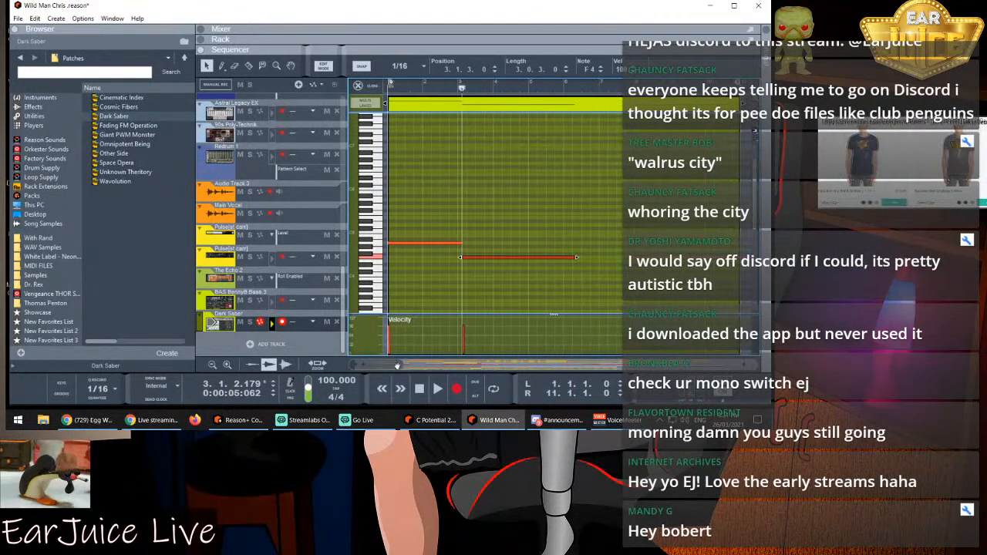
{"action": "left_click_drag", "start_coordinate": [577, 257], "coordinate": [600, 257]}
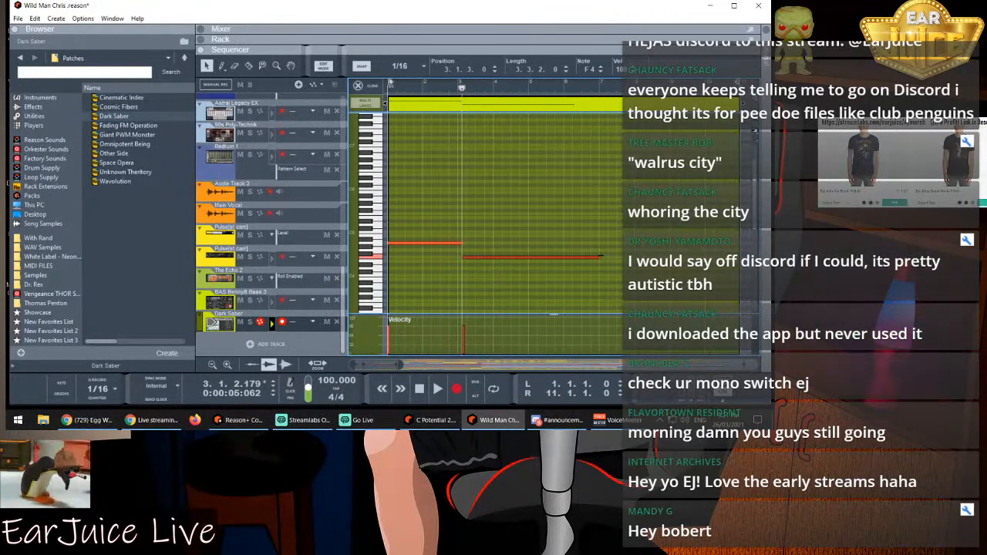
{"action": "left_click", "coordinate": [445, 85]}
{"action": "left_click", "coordinate": [391, 85]}
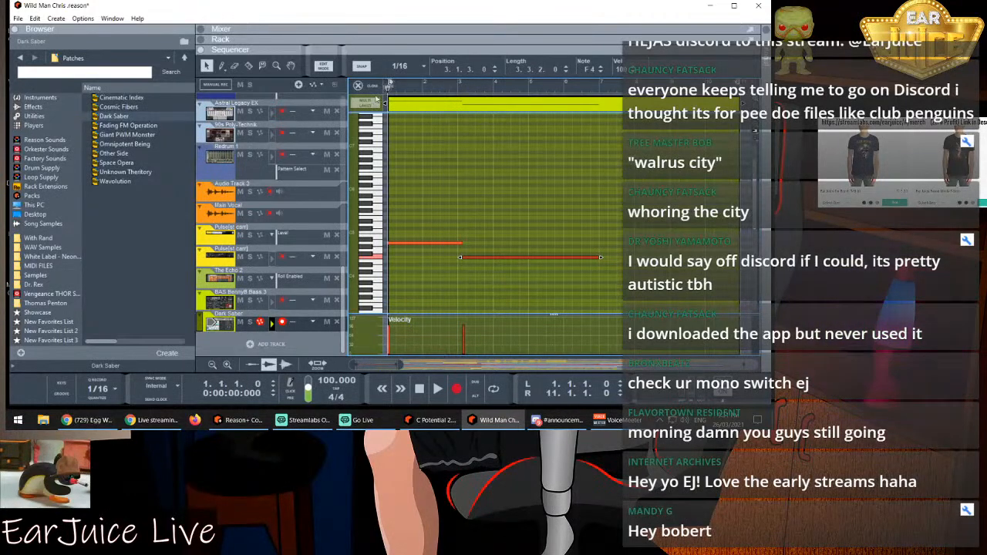
{"action": "key", "text": "space"}
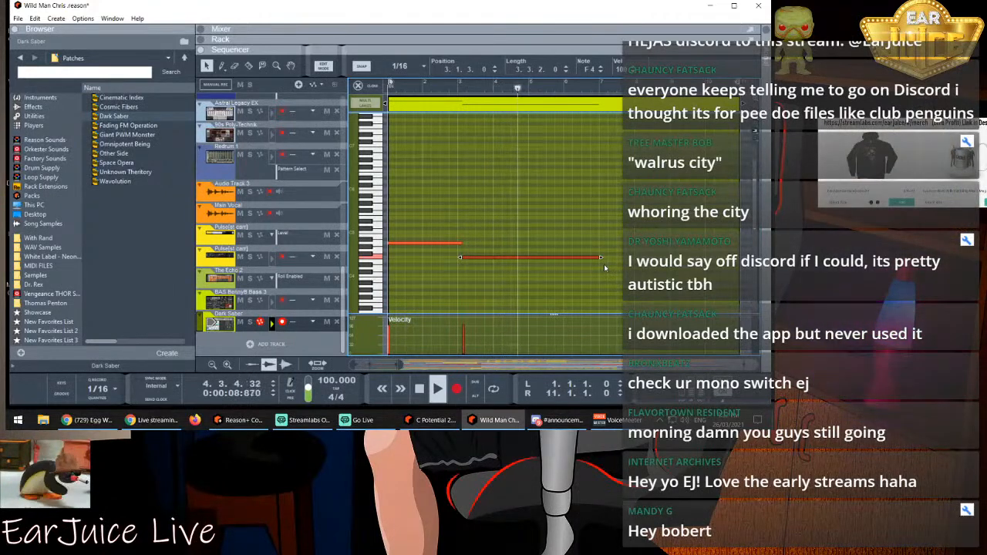
{"action": "key", "text": "space"}
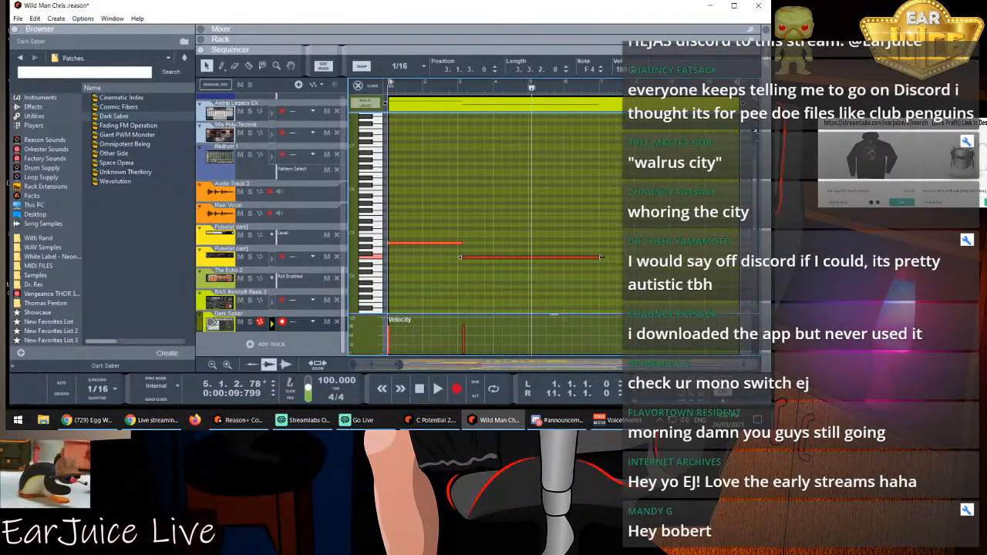
Shorten the F4 note to 2.1.2.0 and audition the piano keys between F4 and A4
{"action": "left_click_drag", "start_coordinate": [603, 257], "coordinate": [542, 258]}
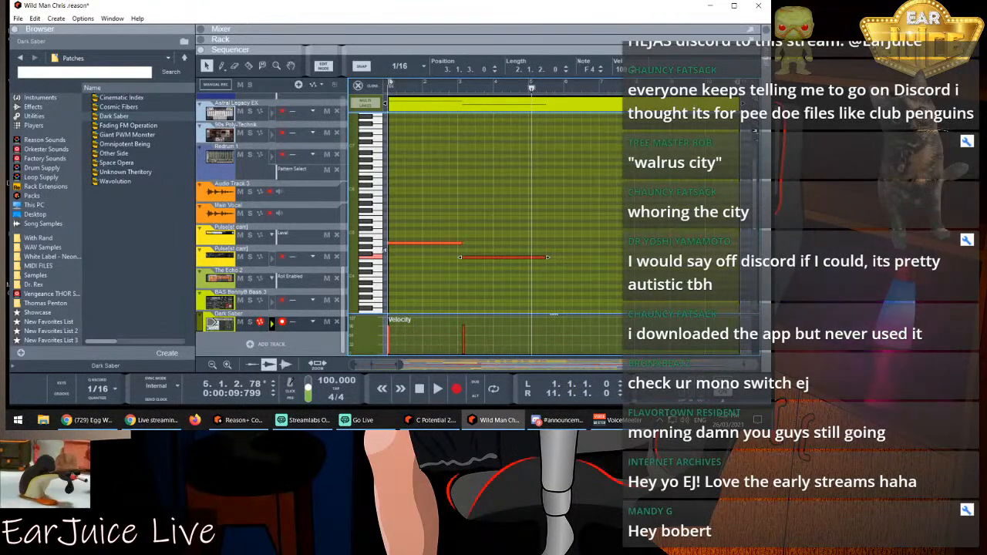
{"action": "left_click", "coordinate": [377, 246]}
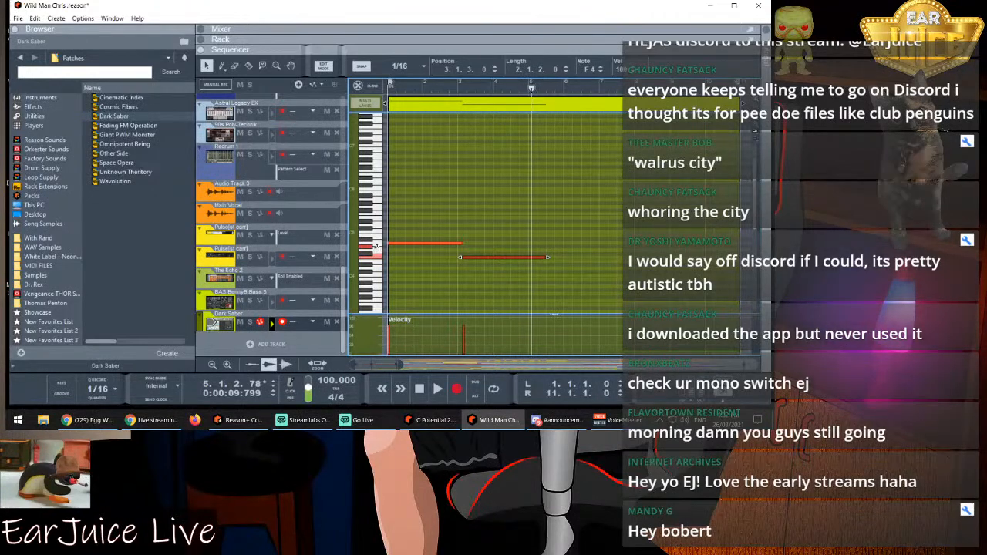
{"action": "left_click", "coordinate": [379, 247]}
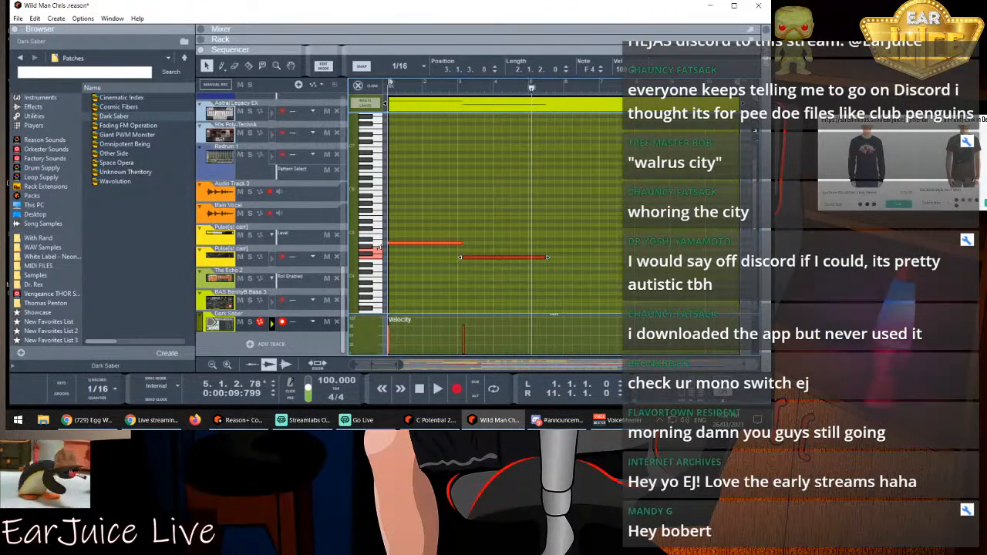
Play from 1.2.3.0 and record two more sustained notes after the F4 note on the Dark Saber track, stopping in bar 10
{"action": "left_click", "coordinate": [401, 85]}
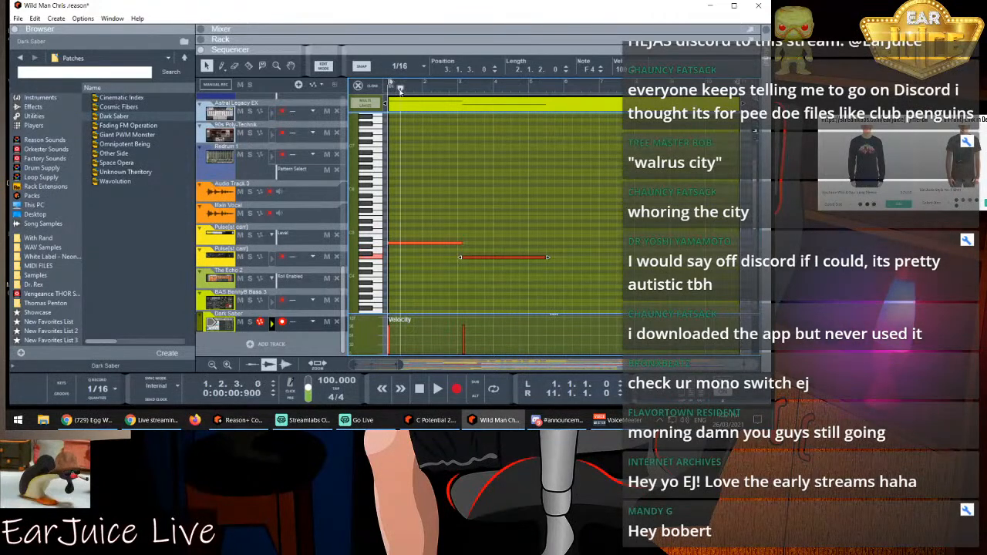
{"action": "key", "text": "space"}
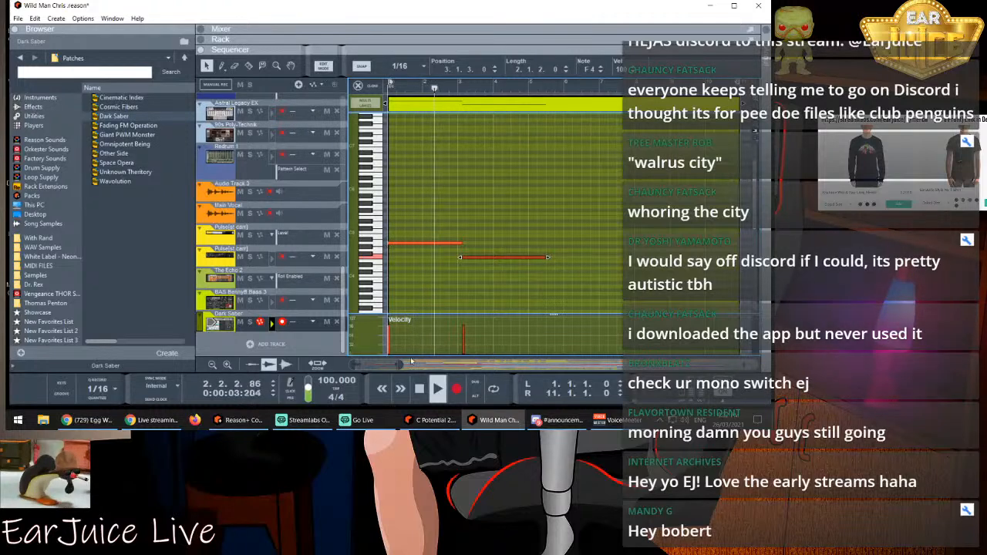
{"action": "key", "text": "ctrl+Return"}
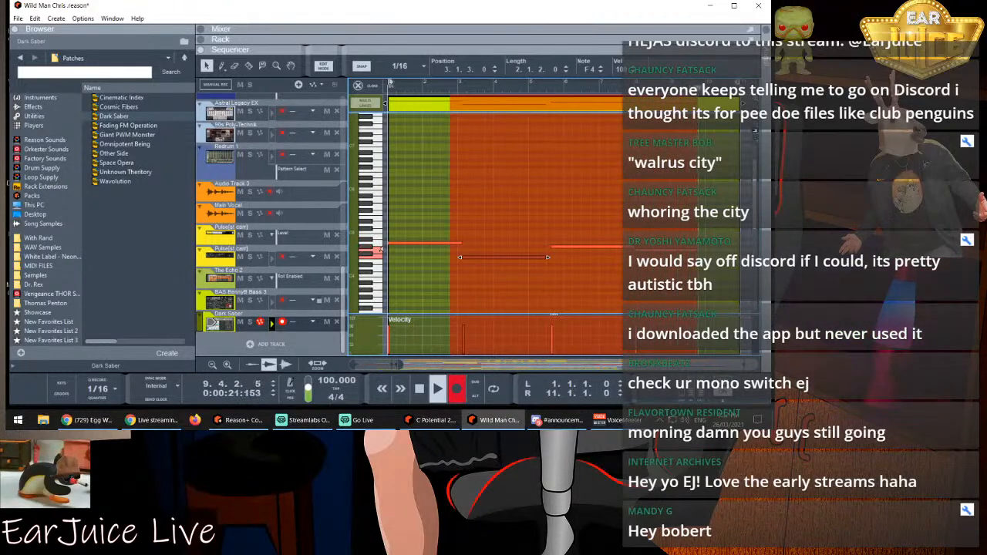
{"action": "key", "text": "space"}
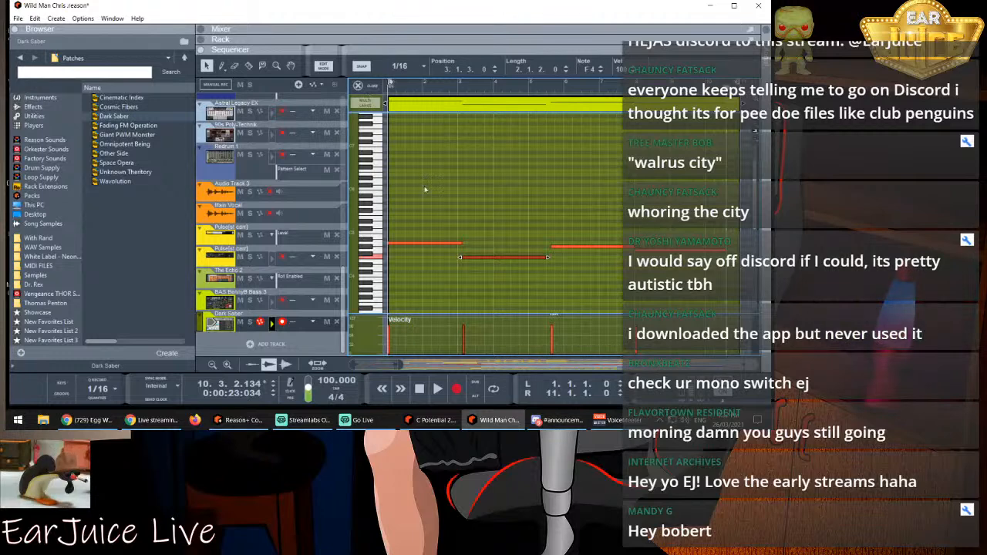
Set the snap value to Bar and shorten the opening A4 note to a length of 1.3.3.218
{"action": "left_click", "coordinate": [457, 279]}
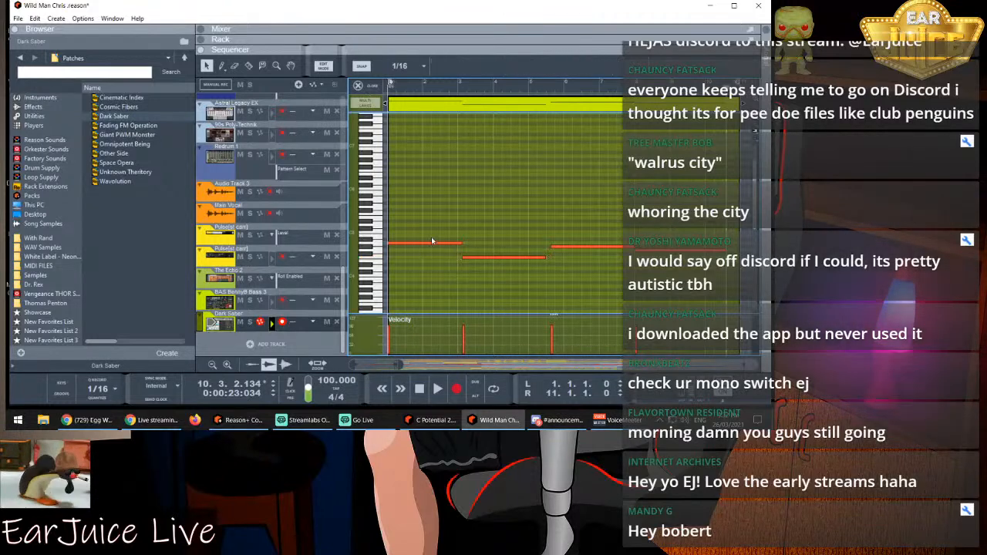
{"action": "left_click", "coordinate": [411, 67]}
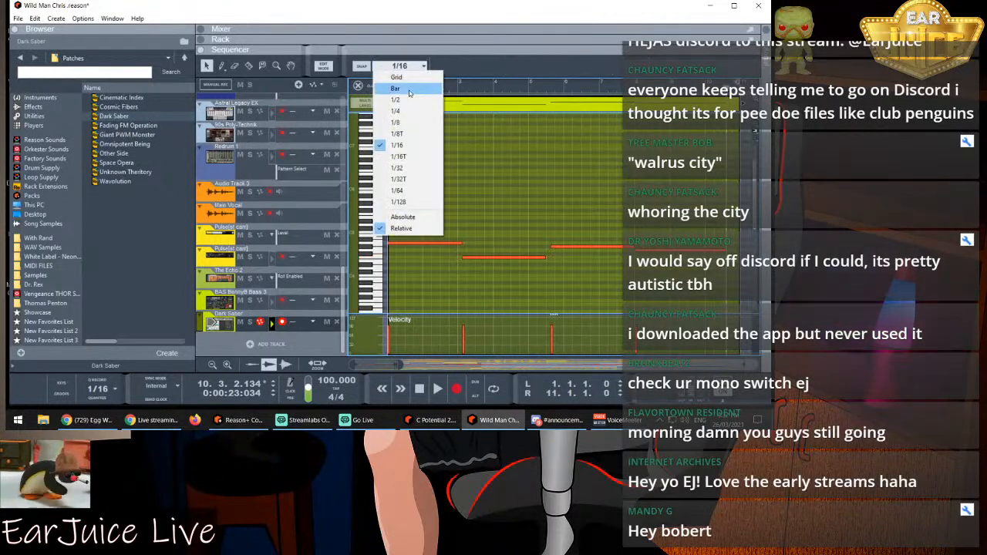
{"action": "left_click", "coordinate": [409, 89]}
{"action": "left_click", "coordinate": [461, 245]}
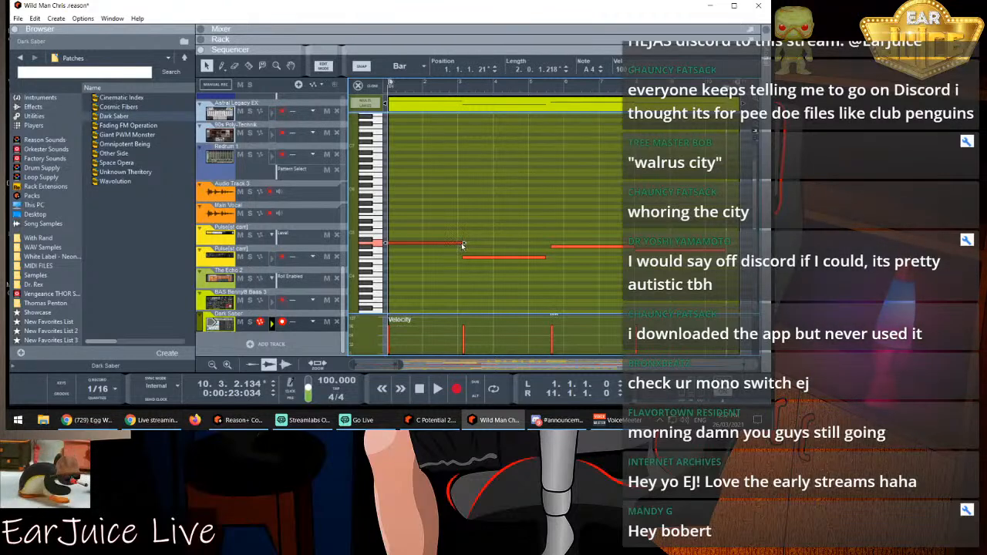
{"action": "mouse_move", "coordinate": [462, 245]}
{"action": "left_mouse_down"}
{"action": "mouse_move", "coordinate": [494, 244]}
{"action": "mouse_move", "coordinate": [458, 244]}
{"action": "left_mouse_up"}
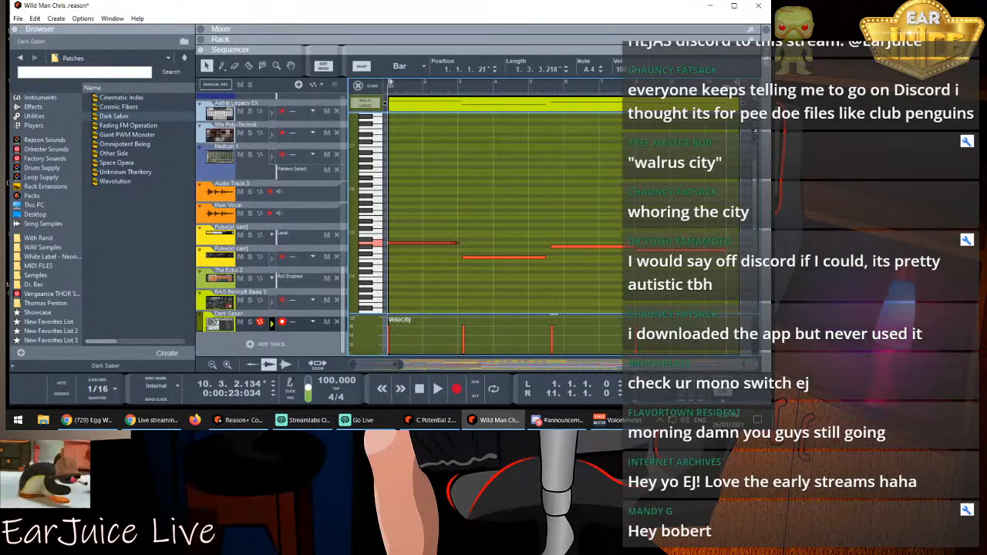
Resize the F4 note to start at 3.1.1.0 with a length of 2.0.0.0
{"action": "left_click", "coordinate": [490, 259]}
{"action": "left_click", "coordinate": [462, 259]}
{"action": "left_click", "coordinate": [465, 258]}
{"action": "left_click", "coordinate": [460, 260]}
{"action": "left_click", "coordinate": [465, 258]}
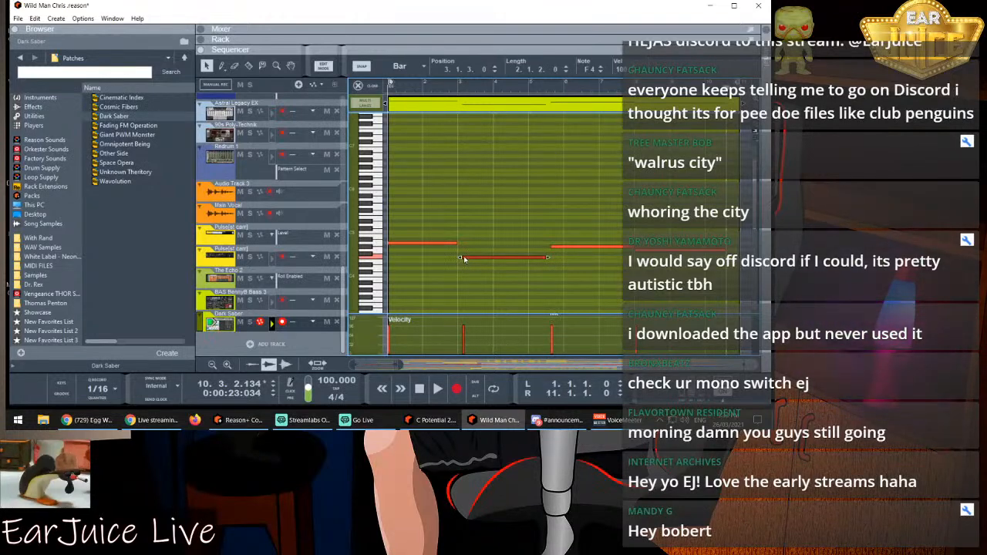
{"action": "left_click", "coordinate": [461, 261]}
{"action": "left_click", "coordinate": [462, 259]}
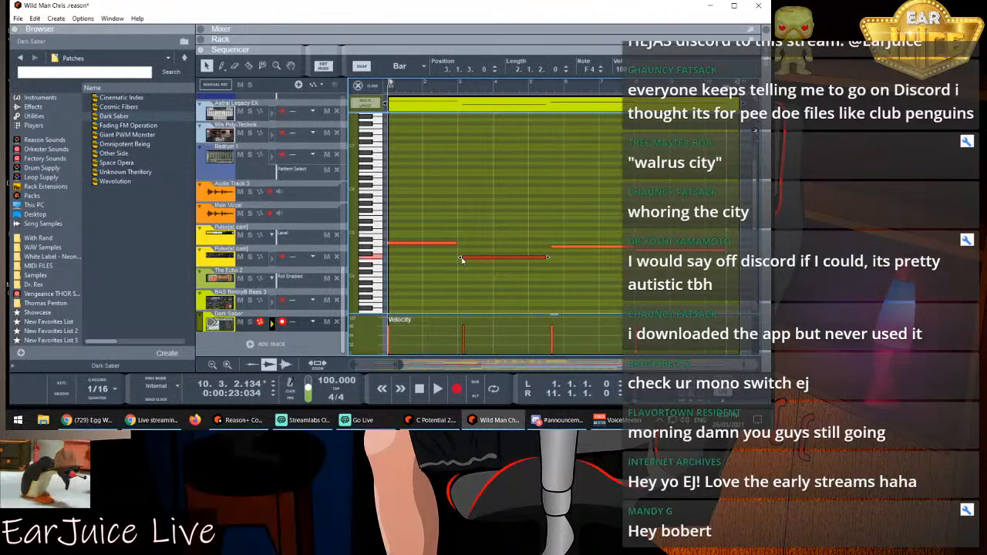
{"action": "mouse_move", "coordinate": [459, 258]}
{"action": "left_mouse_down"}
{"action": "mouse_move", "coordinate": [422, 258]}
{"action": "mouse_move", "coordinate": [455, 258]}
{"action": "left_mouse_up"}
{"action": "mouse_move", "coordinate": [548, 257]}
{"action": "left_mouse_down"}
{"action": "mouse_move", "coordinate": [563, 258]}
{"action": "mouse_move", "coordinate": [529, 261]}
{"action": "left_mouse_up"}
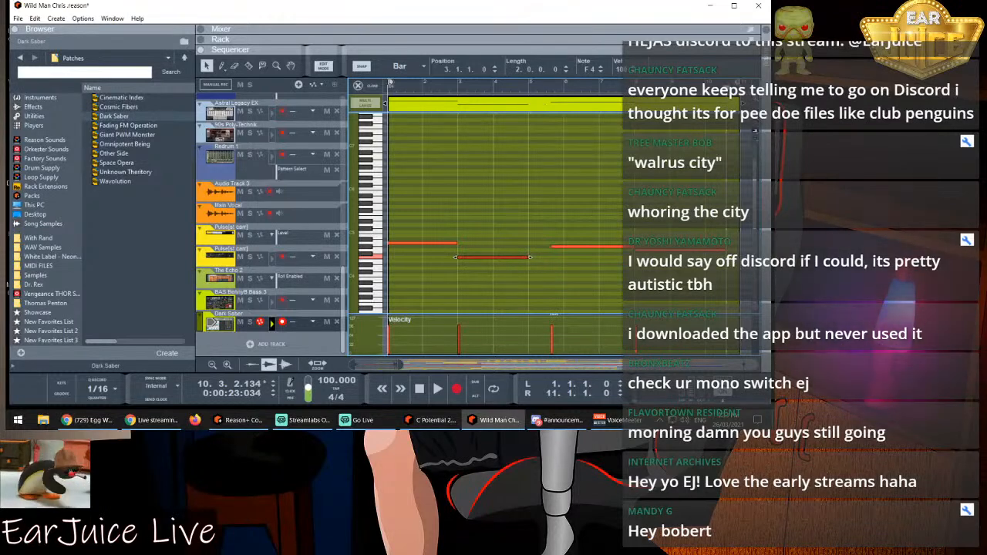
{"action": "key", "text": "alt+Tab"}
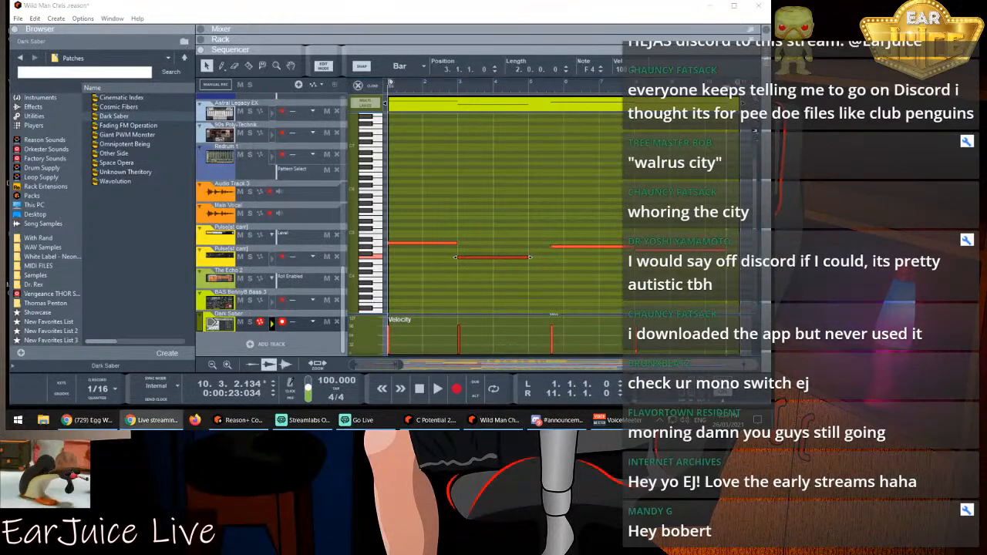
{"action": "key", "text": "alt+Tab"}
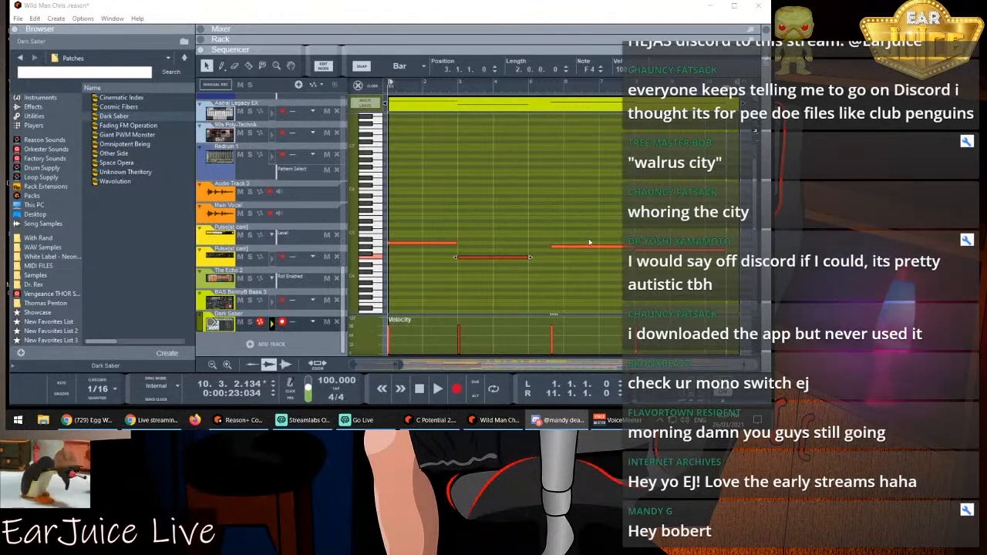
Resize the G#4 note to start at 5.1.1.0 with length 2.0.0.0, and the G4 note to start at 7.1.1.53 with length 1.3.3.186
{"action": "left_click", "coordinate": [560, 250]}
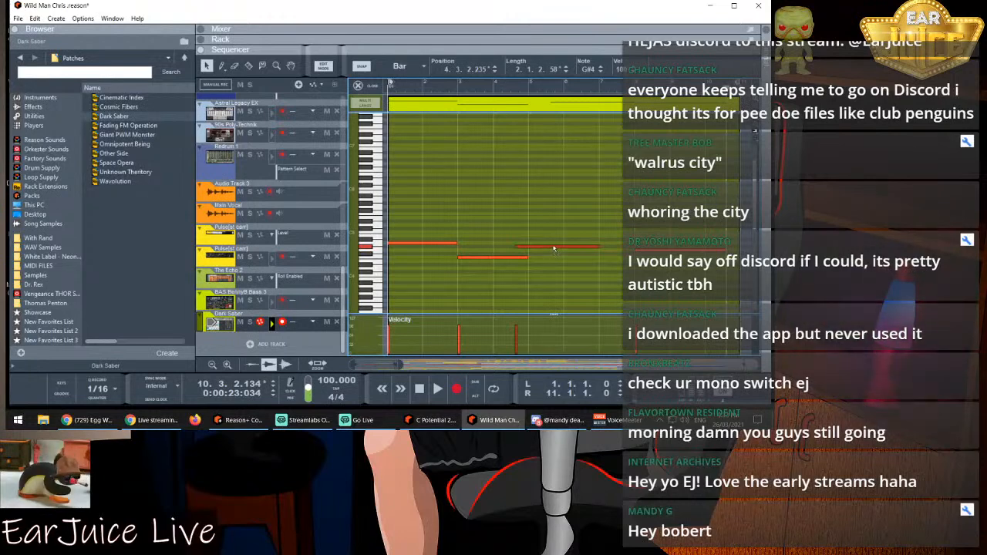
{"action": "left_click_drag", "start_coordinate": [531, 247], "coordinate": [511, 248]}
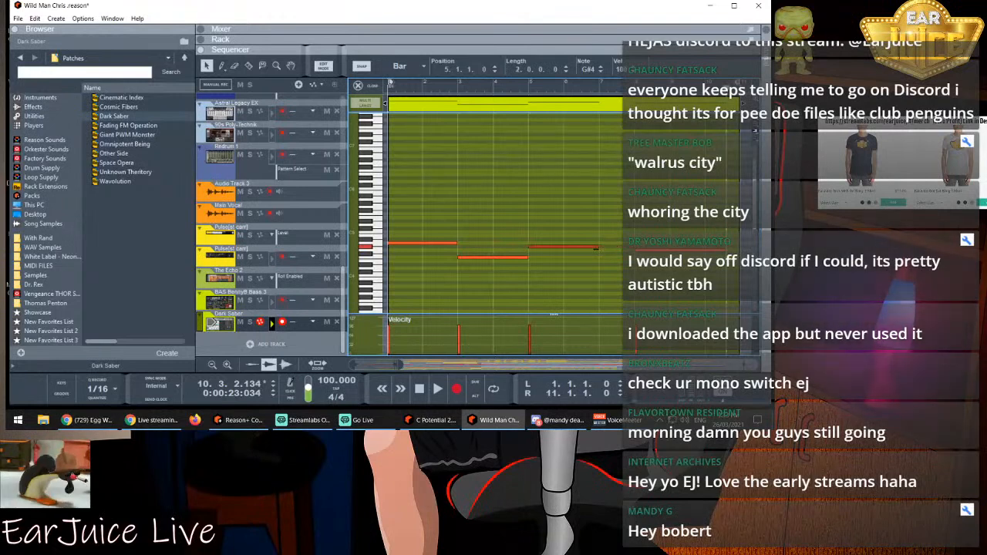
{"action": "left_click_drag", "start_coordinate": [655, 252], "coordinate": [636, 253]}
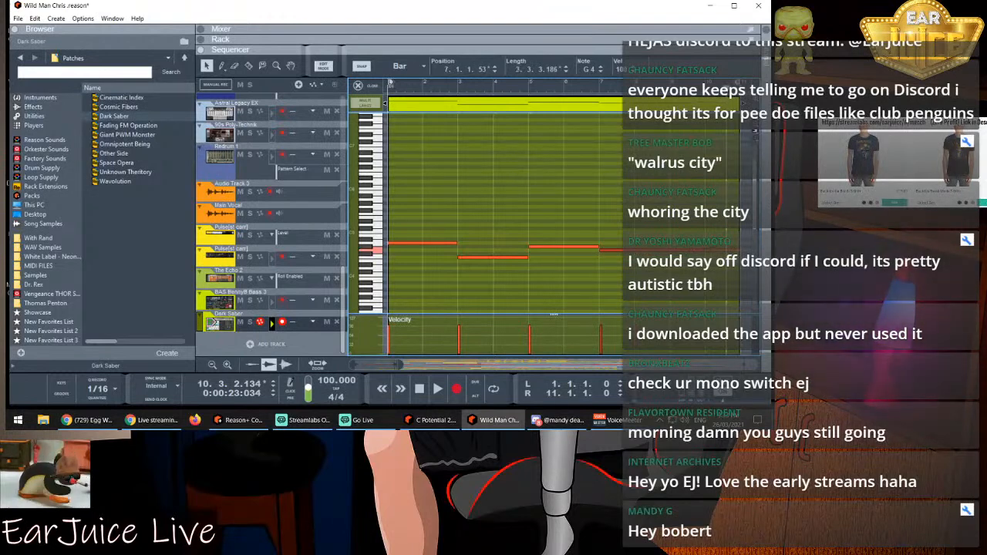
{"action": "left_click_drag", "start_coordinate": [740, 250], "coordinate": [706, 250]}
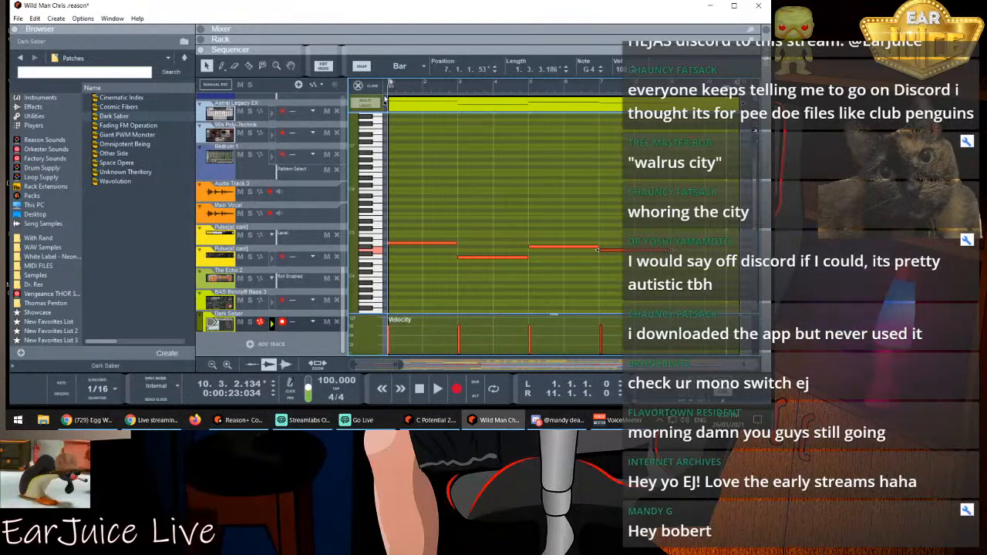
Play the Dark Saber clip from bar 1 and draw lower velocities for the notes after the opening A4, then stop and leave note editing
{"action": "left_click", "coordinate": [392, 89]}
{"action": "key", "text": "space"}
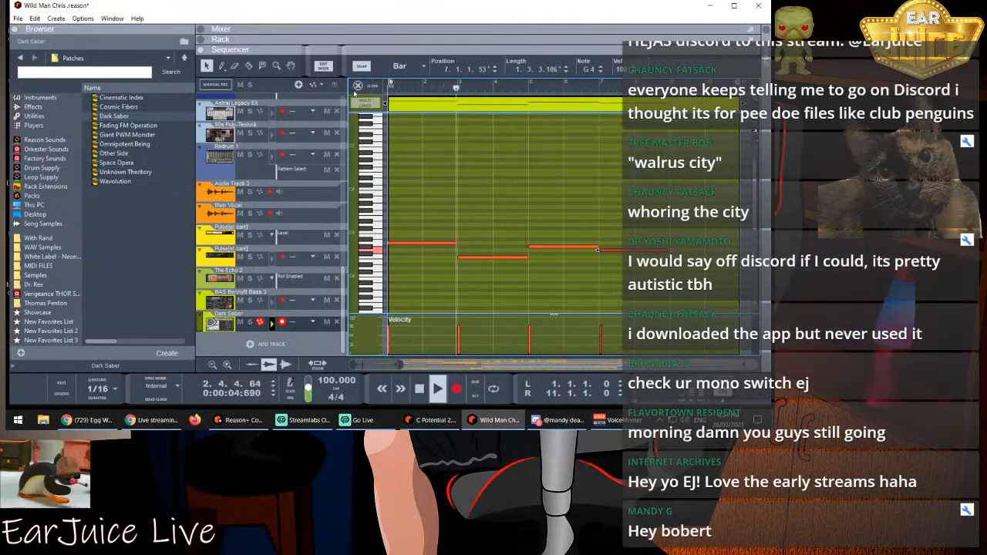
{"action": "left_click", "coordinate": [221, 67]}
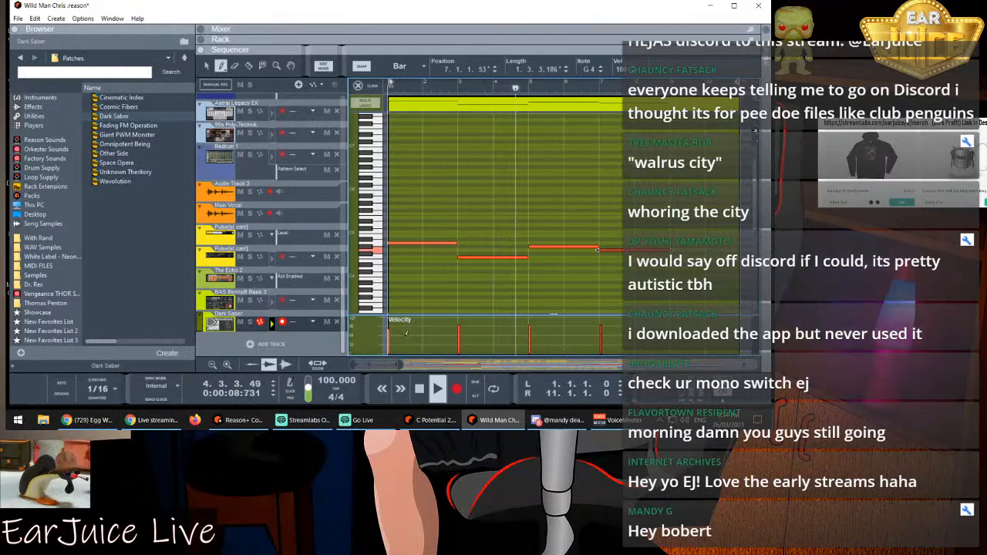
{"action": "left_click_drag", "start_coordinate": [438, 337], "coordinate": [608, 333]}
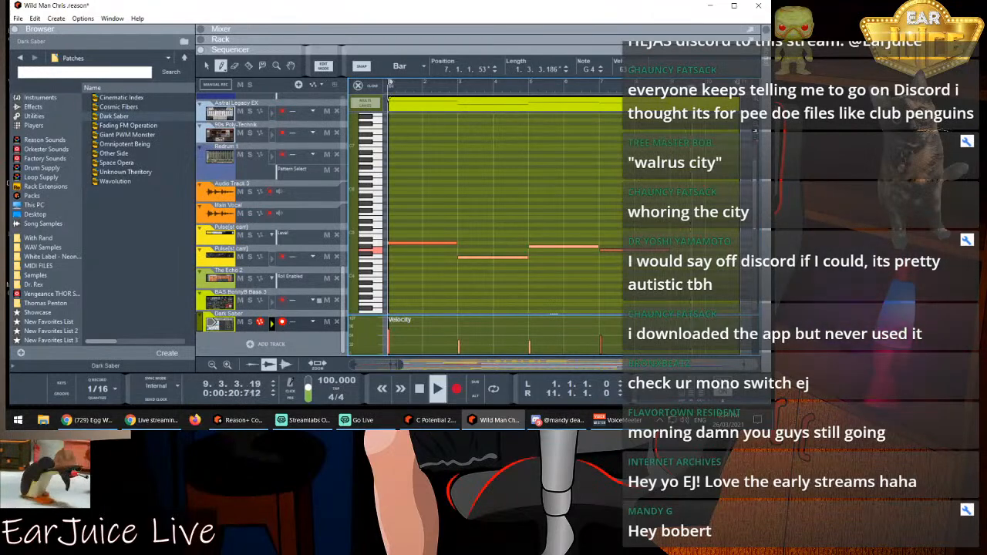
{"action": "key", "text": "space"}
{"action": "left_click", "coordinate": [371, 86]}
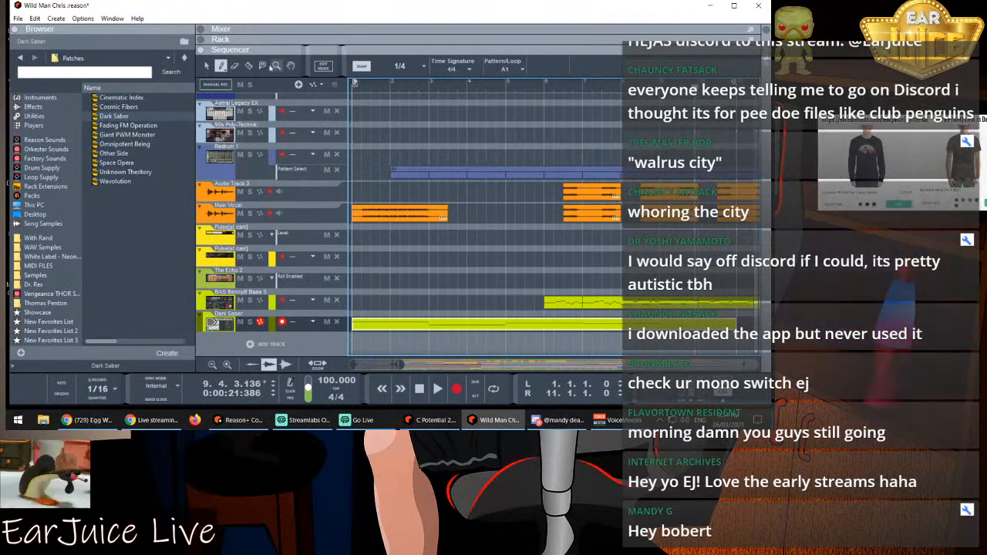
Shorten the Dark Saber clip to a length of 8.0.0.0 and set the snap value to Bar
{"action": "left_click", "coordinate": [207, 66]}
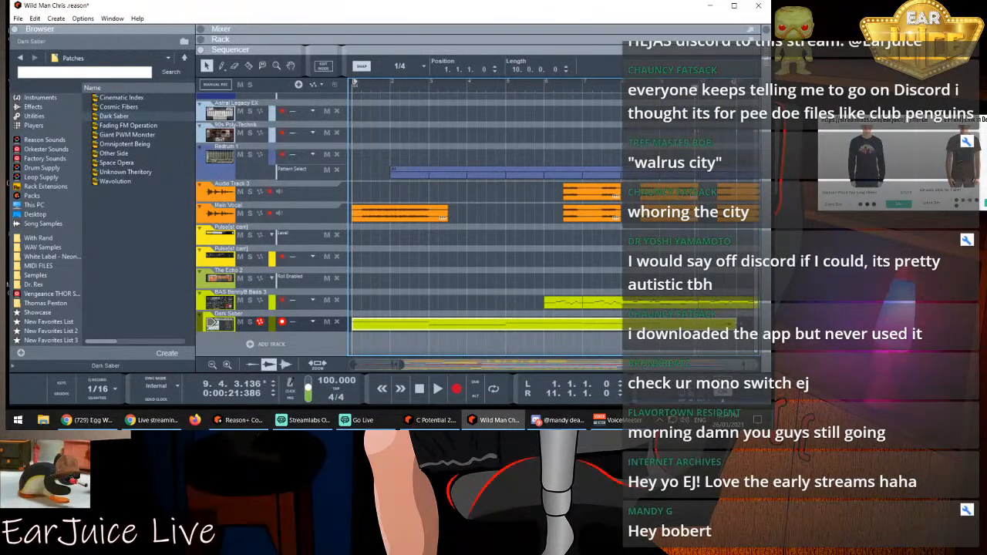
{"action": "left_click_drag", "start_coordinate": [736, 324], "coordinate": [678, 325]}
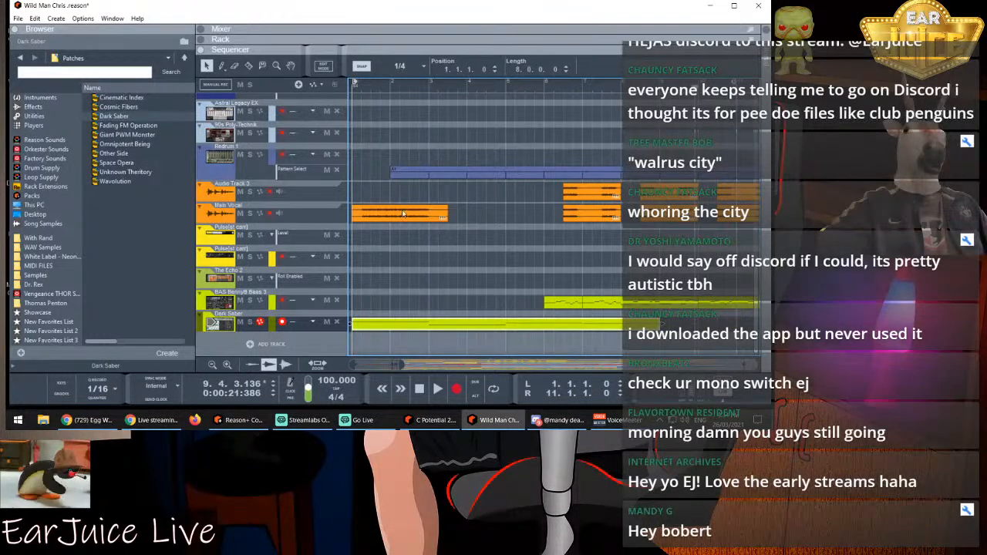
{"action": "left_click", "coordinate": [399, 67]}
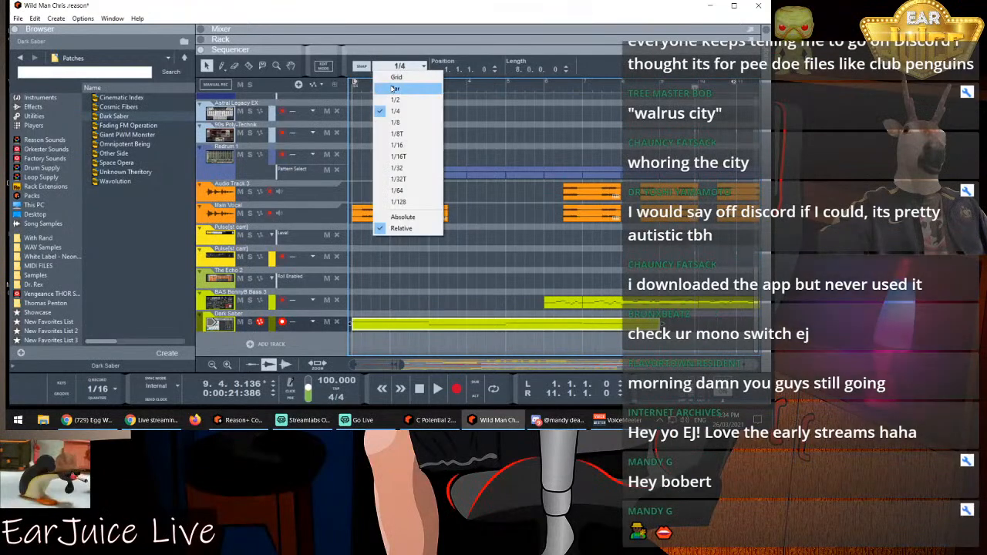
{"action": "left_click", "coordinate": [394, 88]}
Reveal the mixer channels above the sequencer and play the song from bar 1
{"action": "left_click", "coordinate": [390, 89]}
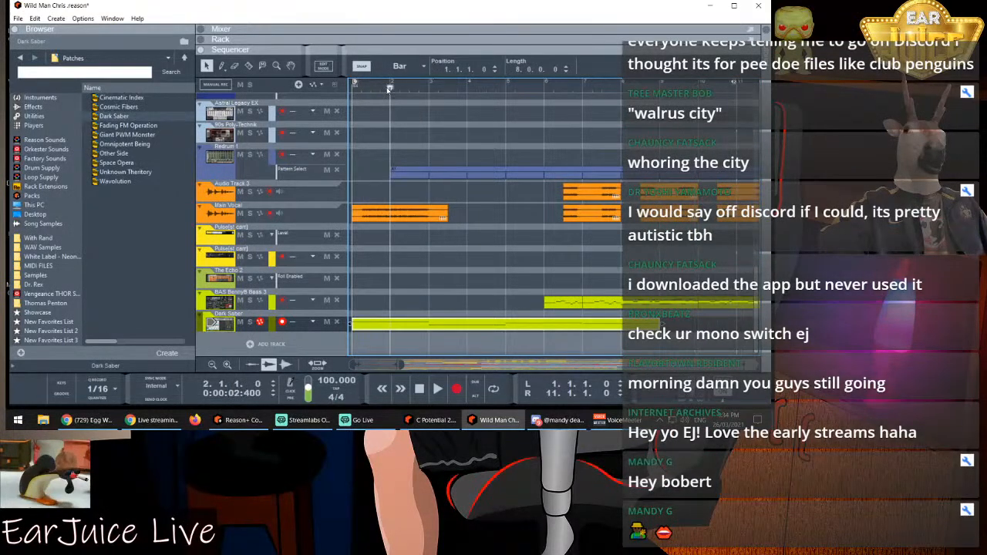
{"action": "left_click", "coordinate": [351, 90]}
{"action": "key", "text": "space"}
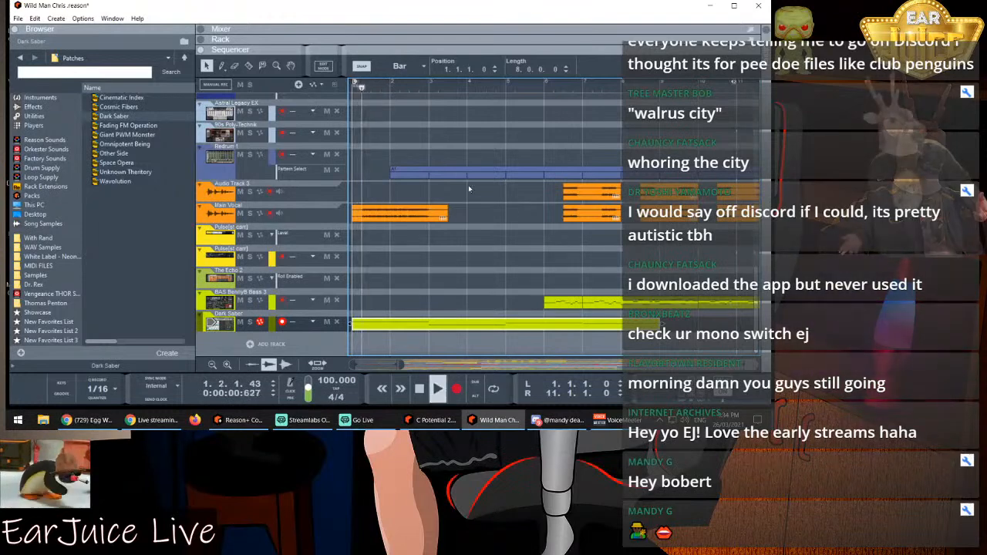
{"action": "key", "text": "space"}
{"action": "left_click_drag", "start_coordinate": [409, 46], "coordinate": [409, 101]}
{"action": "left_click_drag", "start_coordinate": [392, 40], "coordinate": [388, 150]}
{"action": "left_click", "coordinate": [377, 73]}
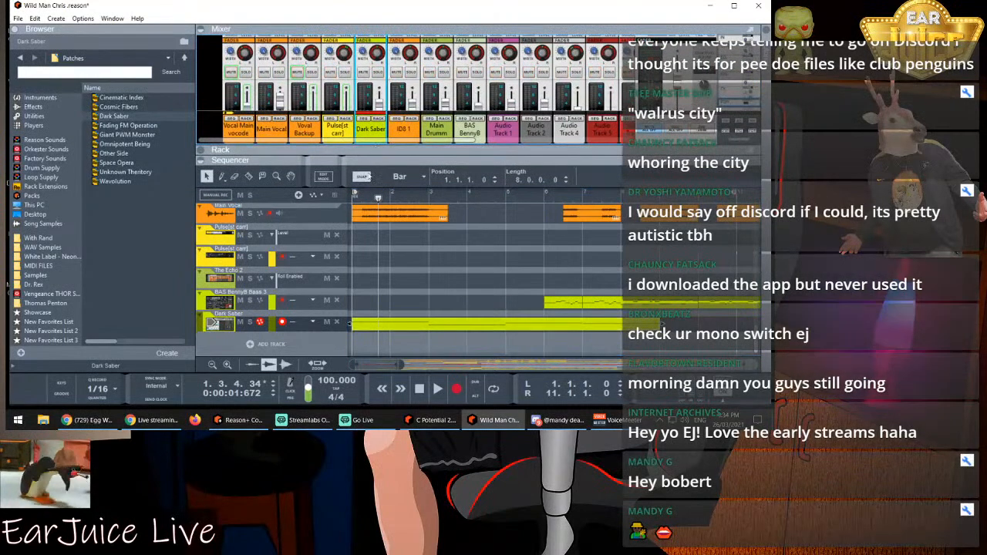
{"action": "left_click", "coordinate": [355, 196]}
{"action": "key", "text": "space"}
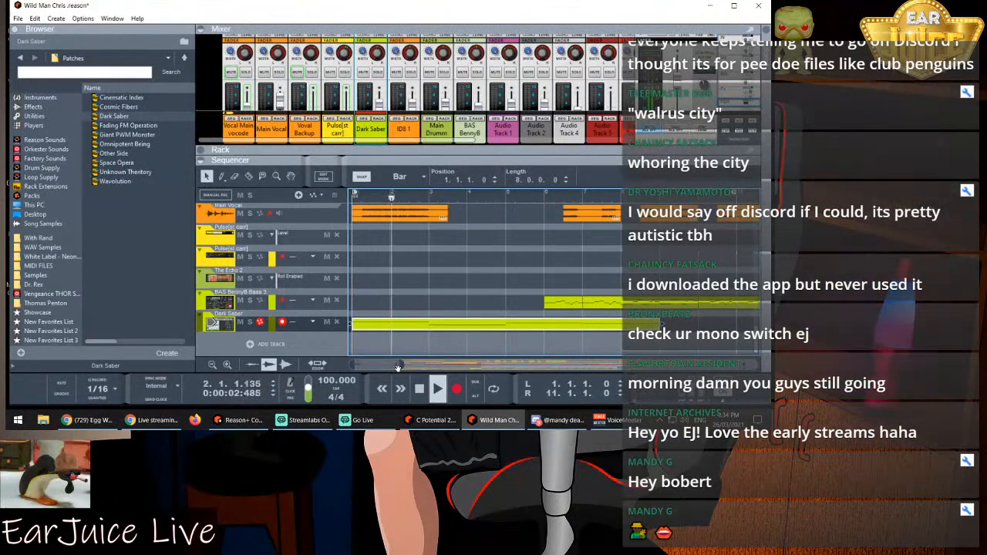
Move the Dark Saber clip to start at bar 14, listen through it and stop playback in bar 22
{"action": "left_click_drag", "start_coordinate": [401, 364], "coordinate": [487, 361]}
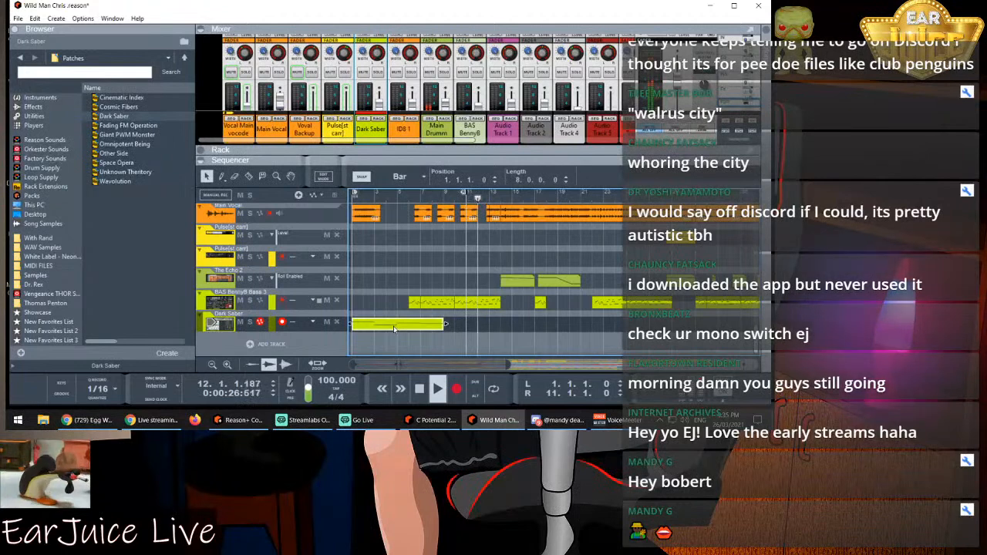
{"action": "left_click_drag", "start_coordinate": [395, 327], "coordinate": [543, 324]}
{"action": "left_click", "coordinate": [518, 338]}
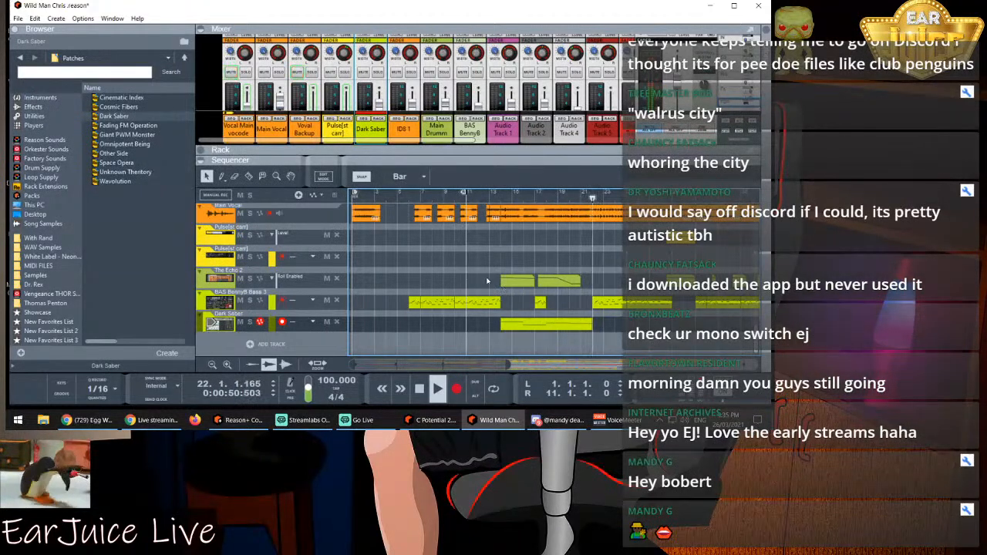
{"action": "key", "text": "space"}
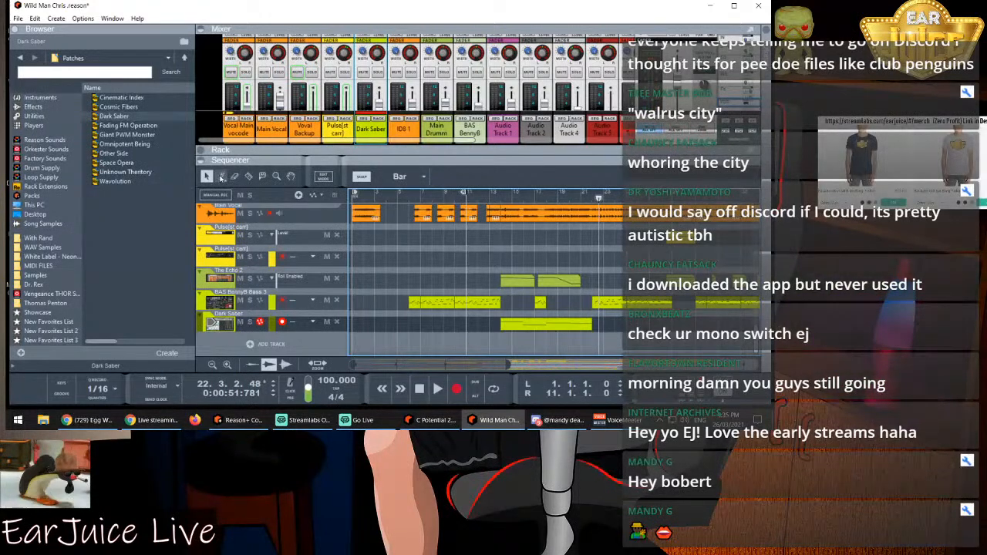
Split the Dark Saber clip at bar 18 and delete its second half
{"action": "left_click", "coordinate": [249, 175]}
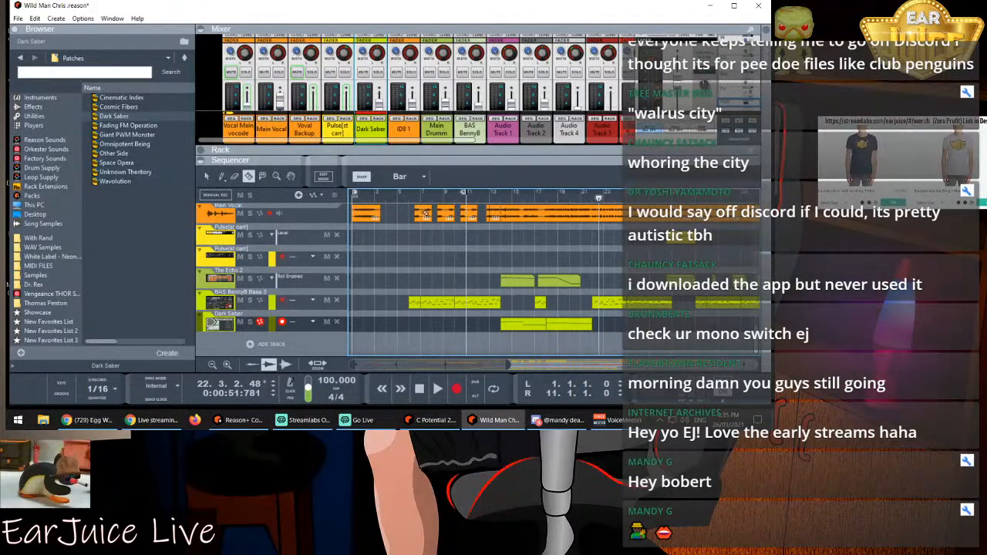
{"action": "left_click", "coordinate": [207, 178]}
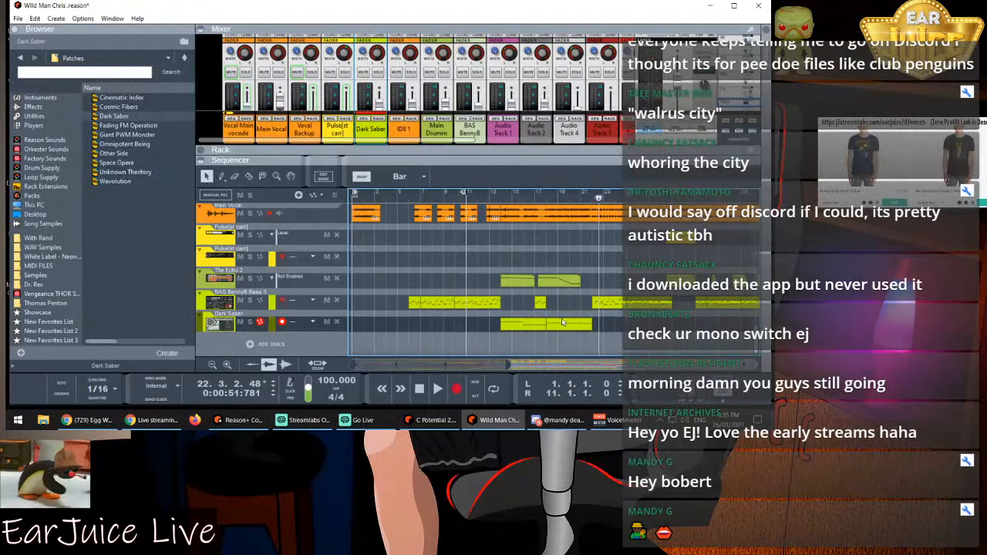
{"action": "left_click", "coordinate": [566, 325]}
{"action": "key", "text": "Delete"}
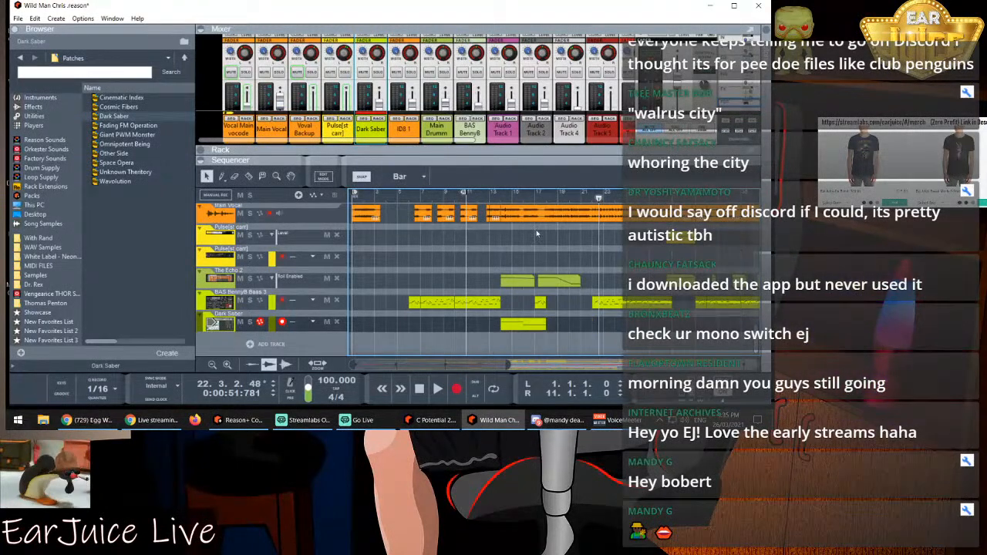
Set the loop locators to 14.1.1.0 and 18.1.1.0 and start playback from bar 12
{"action": "left_click", "coordinate": [500, 196]}
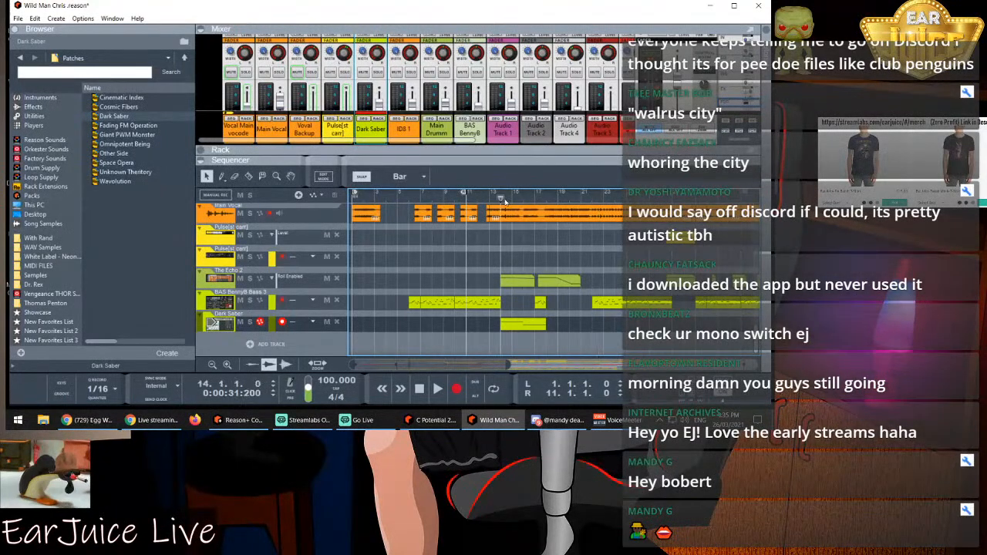
{"action": "left_click_drag", "start_coordinate": [464, 195], "coordinate": [544, 199]}
{"action": "left_click_drag", "start_coordinate": [354, 195], "coordinate": [502, 197]}
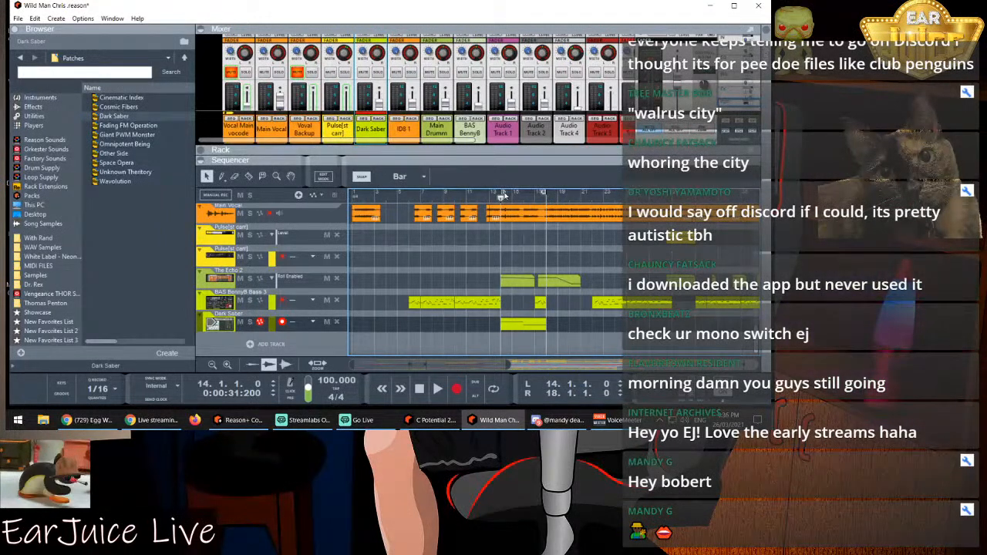
{"action": "left_click", "coordinate": [479, 196]}
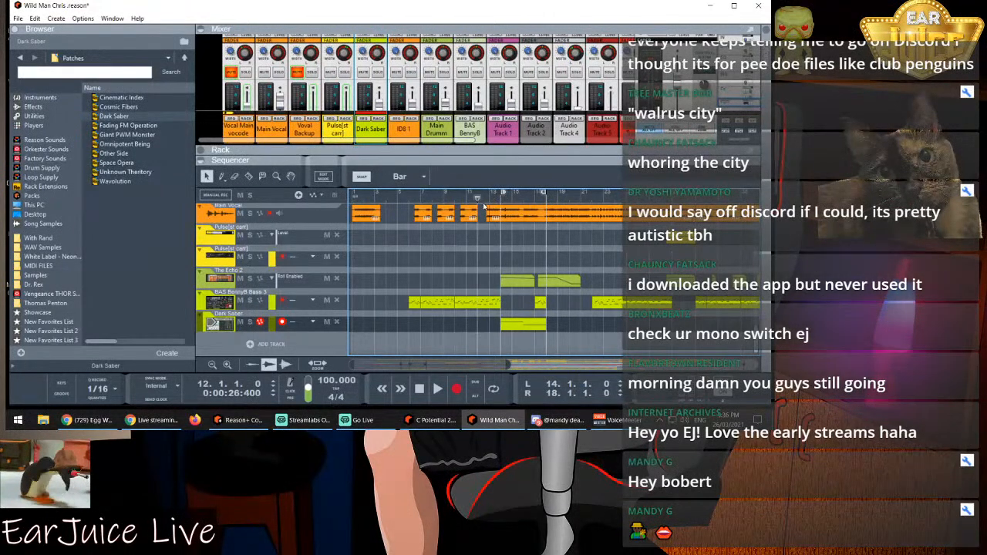
{"action": "key", "text": "space"}
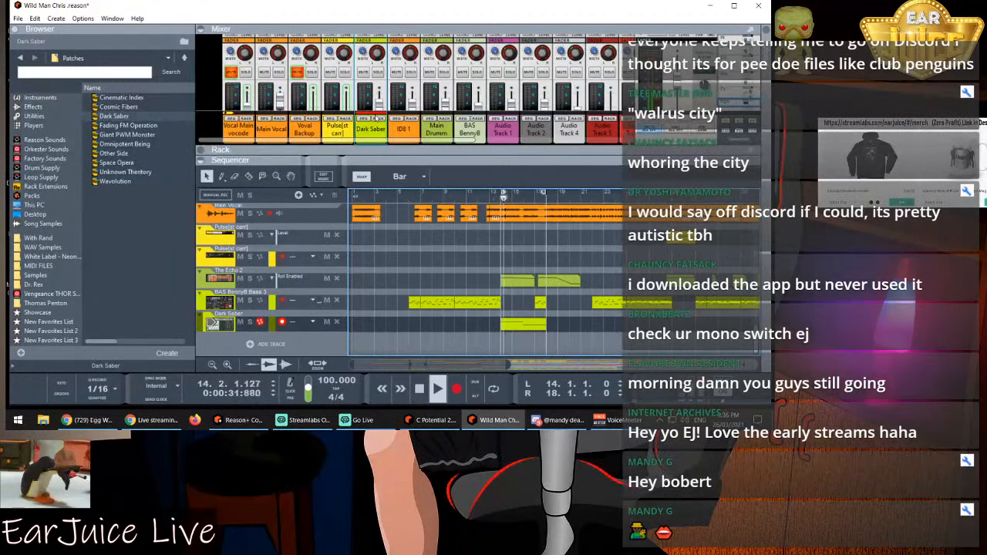
Show the Dark Saber channel's Algoritm synthesizer in the rack, open its patch browsing and turn on looping
{"action": "left_click", "coordinate": [381, 118]}
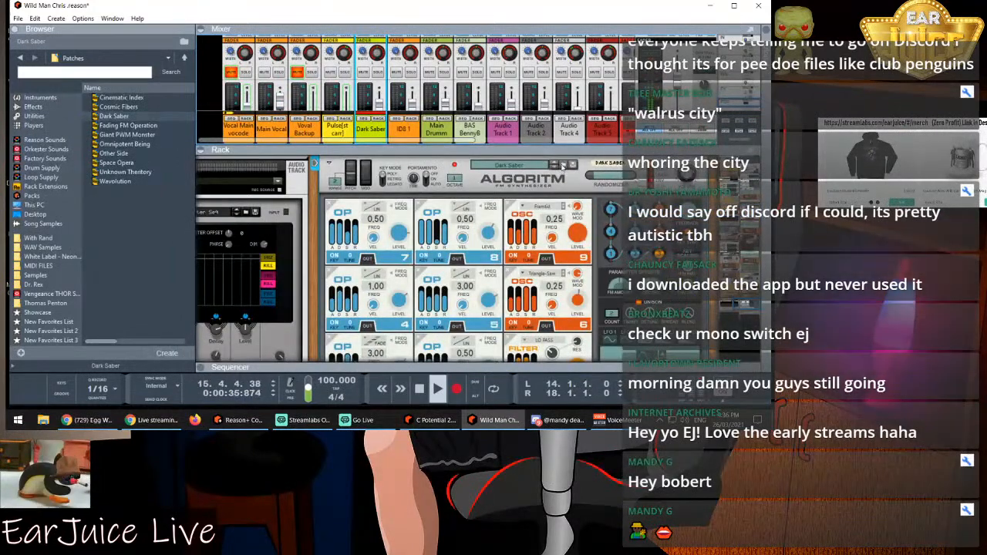
{"action": "left_click", "coordinate": [563, 165]}
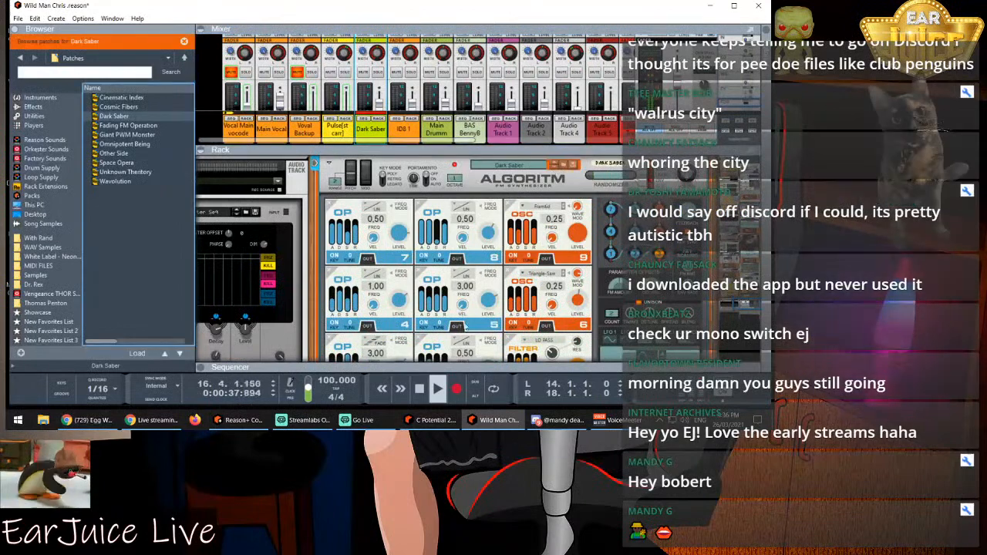
{"action": "left_click", "coordinate": [493, 389]}
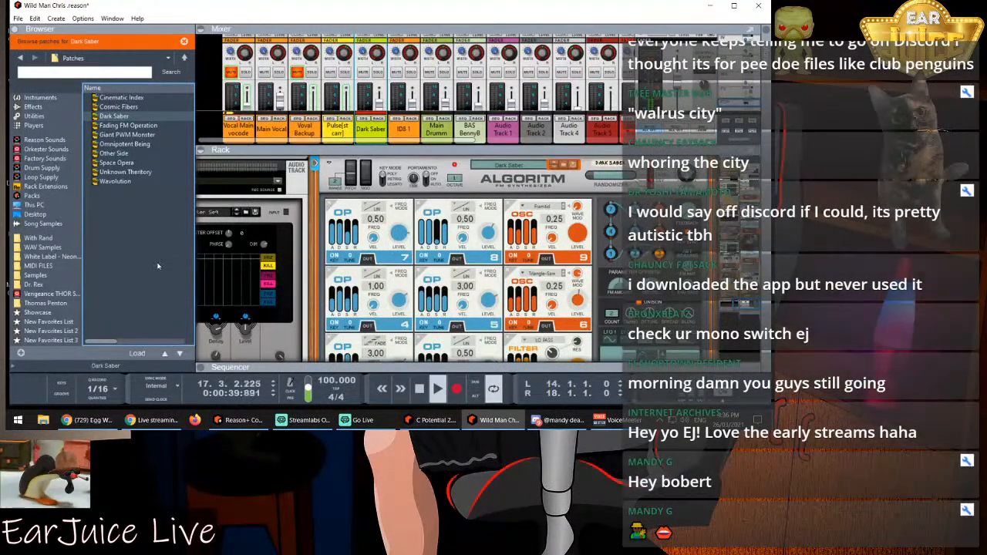
Audition the Algoritm patches one by one over the loop, from Fading FM Operation through Wavolution to Cinematic Index
{"action": "left_click", "coordinate": [180, 354]}
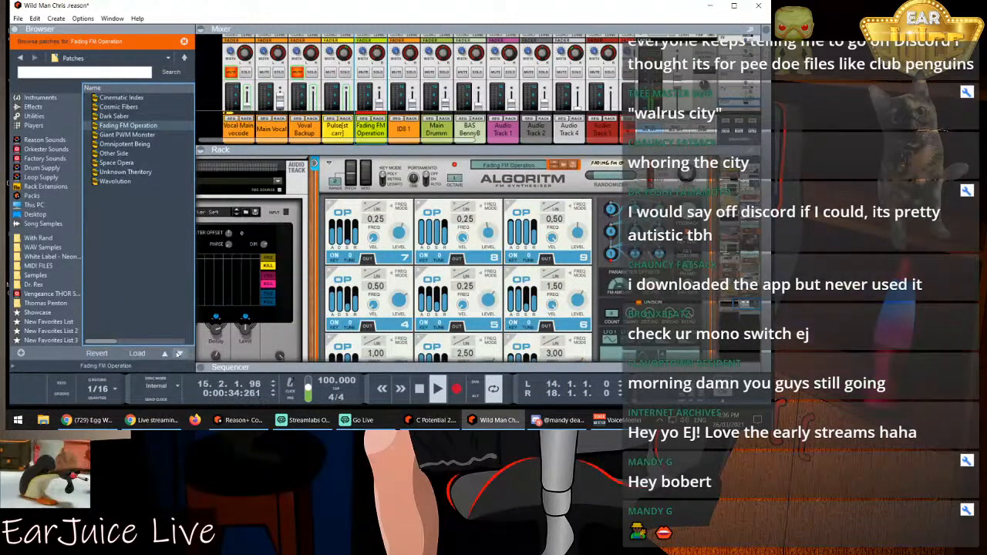
{"action": "left_click", "coordinate": [180, 354]}
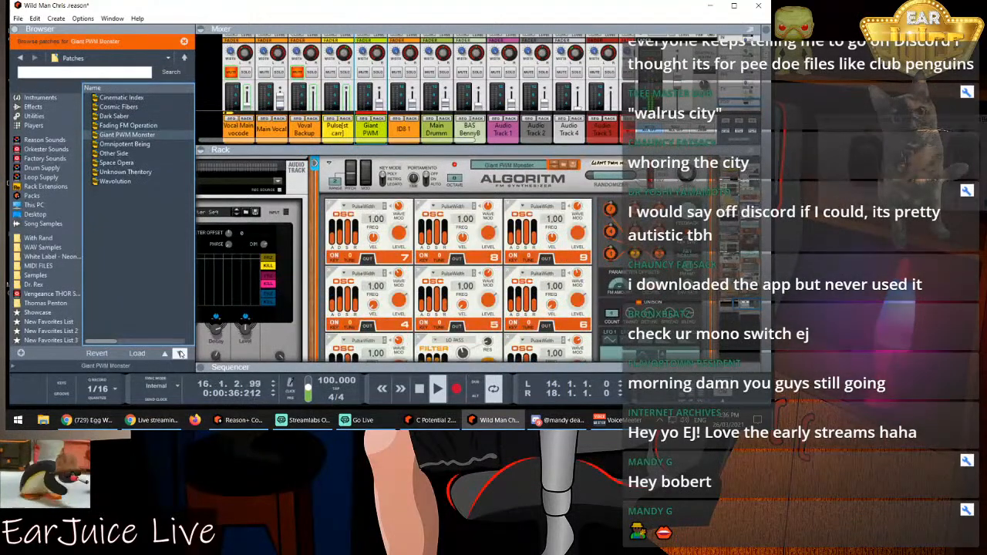
{"action": "left_click", "coordinate": [180, 354]}
{"action": "left_click", "coordinate": [180, 354]}
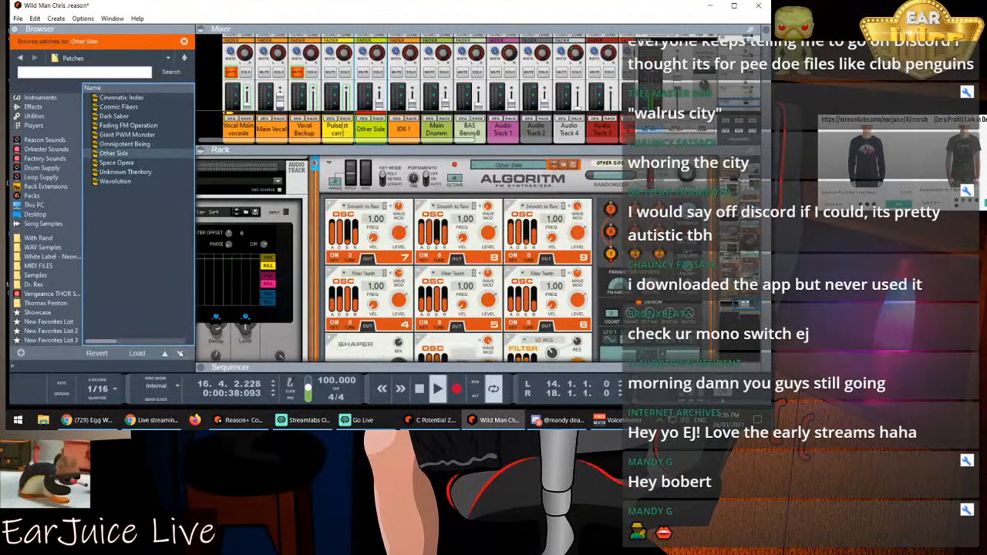
{"action": "left_click", "coordinate": [180, 354]}
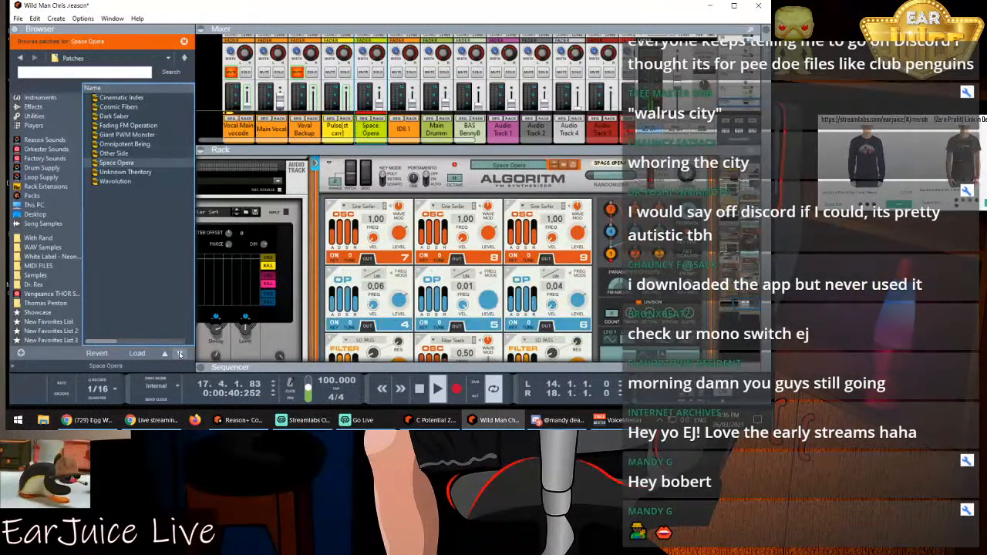
{"action": "left_click", "coordinate": [180, 354]}
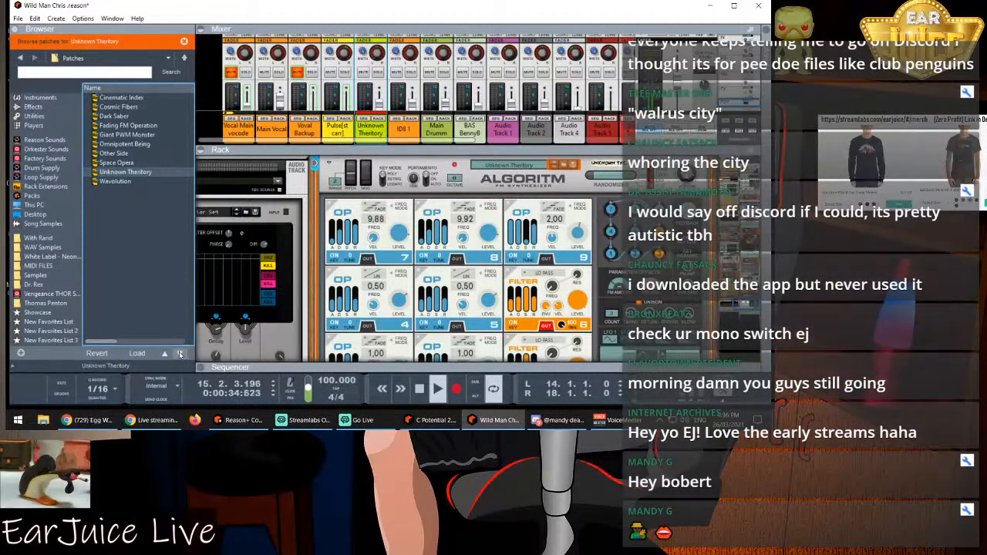
{"action": "left_click", "coordinate": [180, 354]}
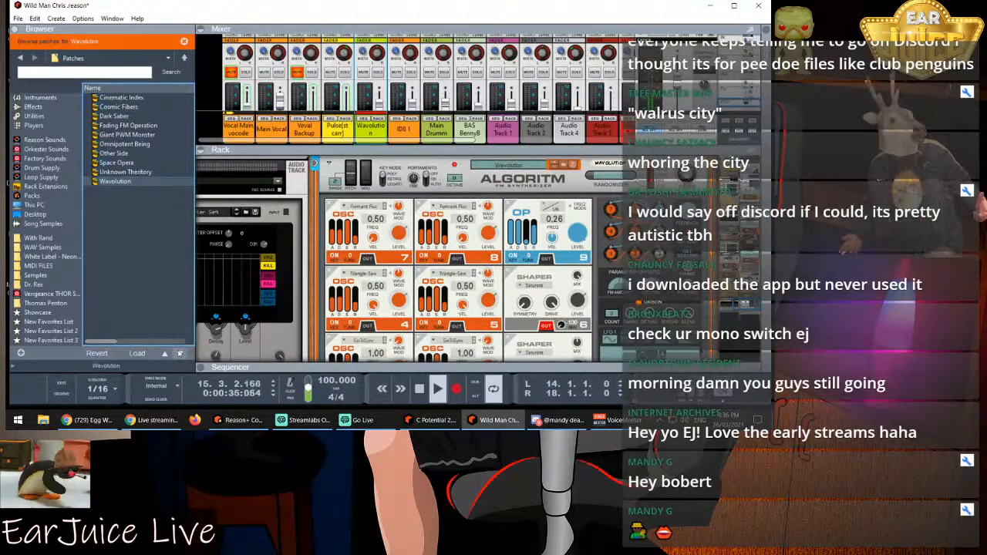
{"action": "left_click", "coordinate": [179, 353]}
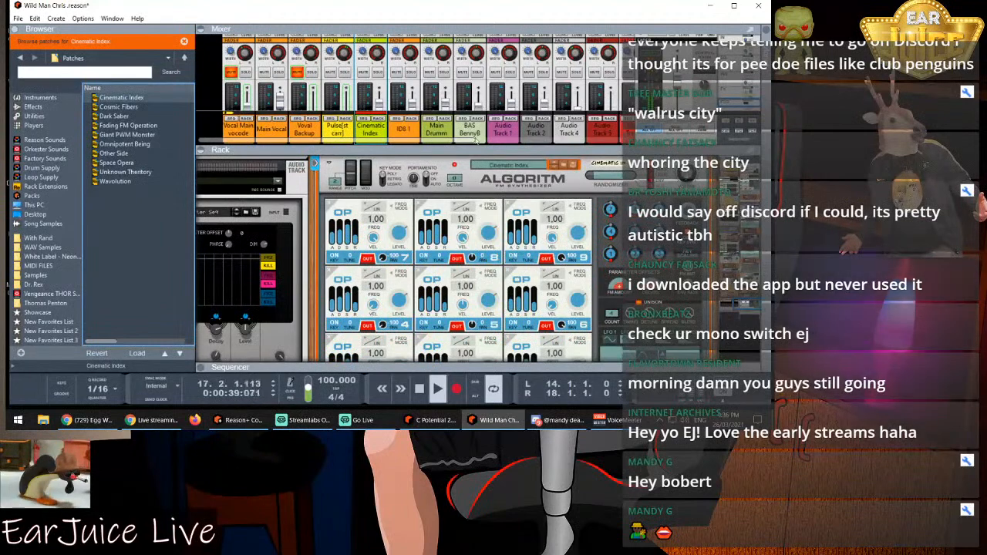
Lower the Cinematic Index channel's fader slightly in the mixer and expand the sequencer over the rack
{"action": "scroll", "coordinate": [374, 70], "scroll_direction": "down", "scroll_amount": 2}
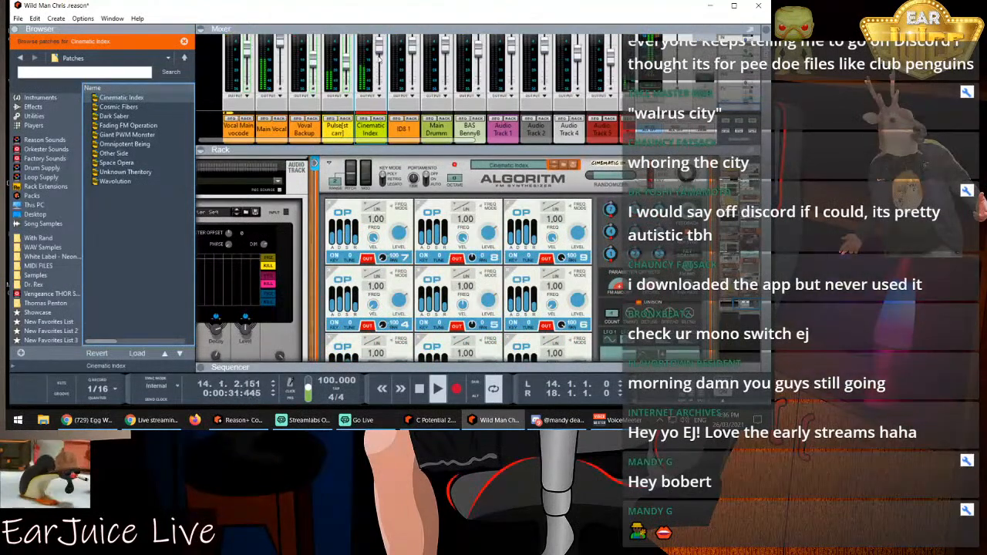
{"action": "left_click_drag", "start_coordinate": [381, 55], "coordinate": [379, 65]}
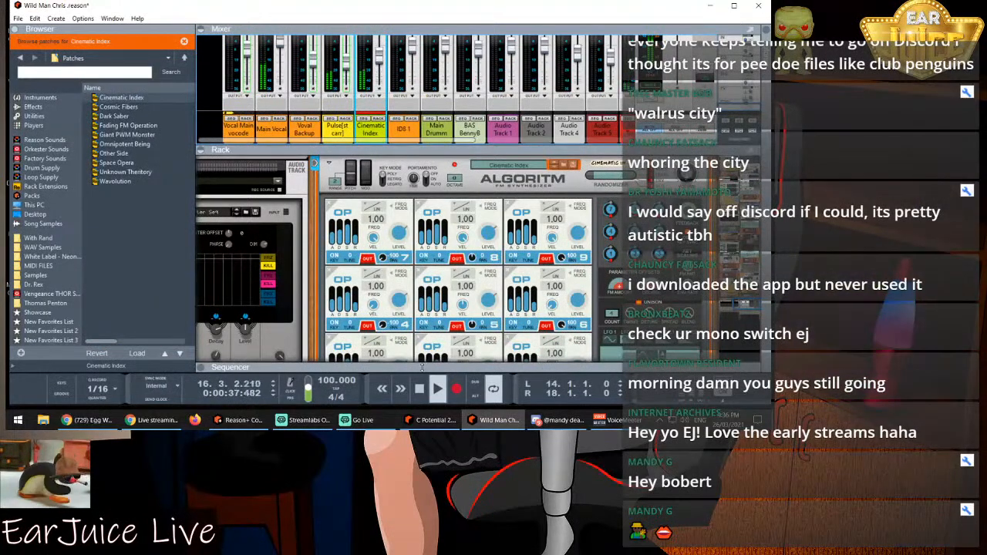
{"action": "left_click_drag", "start_coordinate": [422, 367], "coordinate": [423, 158]}
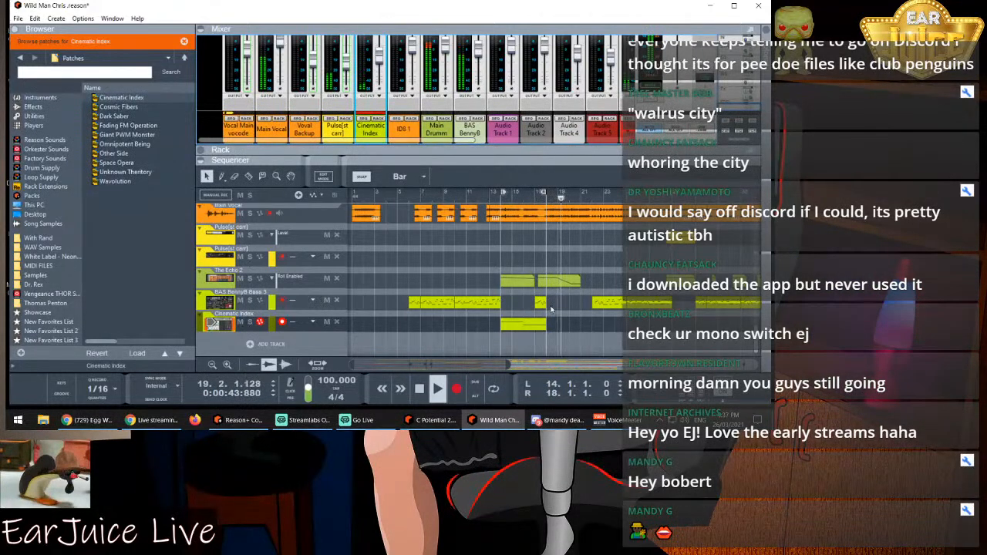
Play the arrangement from bar 13 and delete the Cinematic Index clip at bars 14 to 18
{"action": "key", "text": "space"}
{"action": "left_click", "coordinate": [488, 198]}
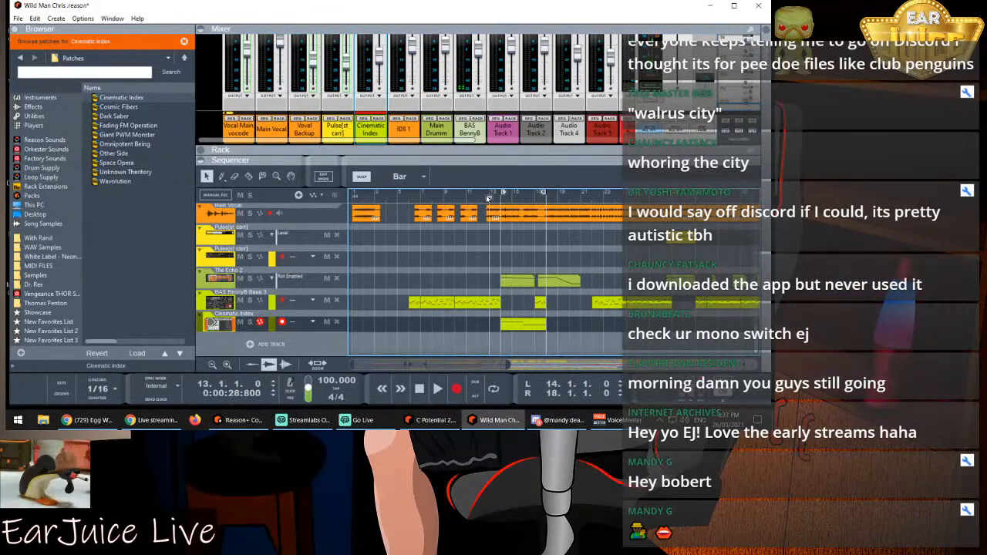
{"action": "key", "text": "space"}
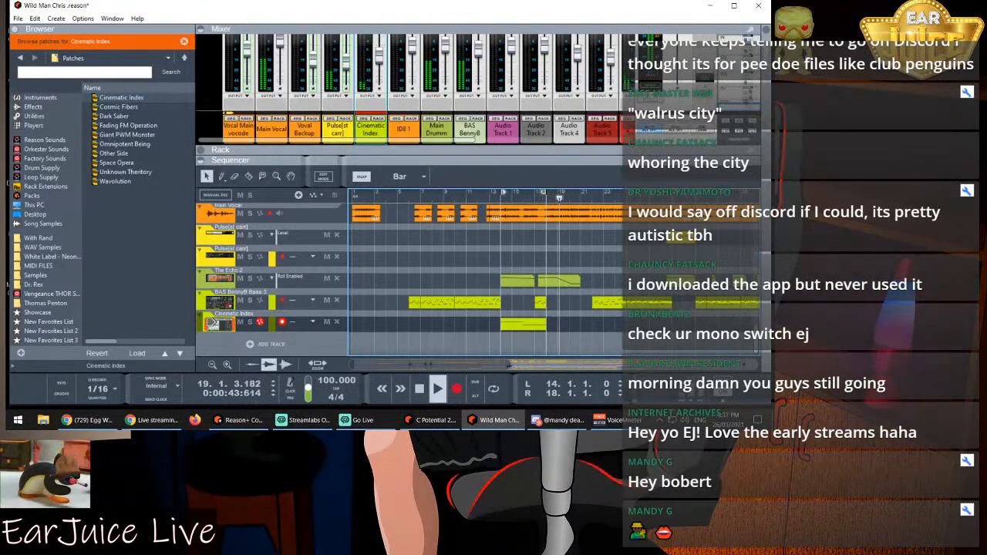
{"action": "key", "text": "space"}
{"action": "left_click", "coordinate": [523, 324]}
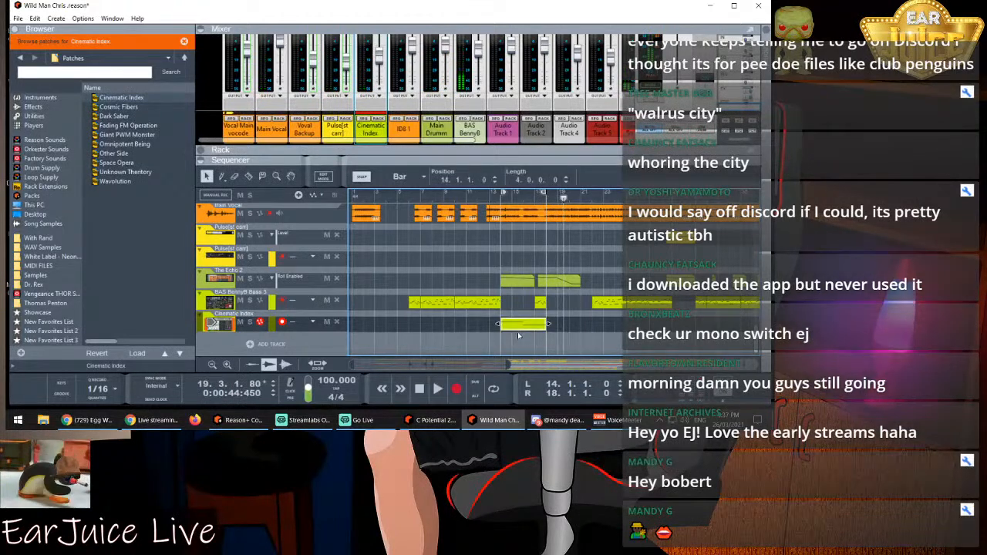
{"action": "key", "text": "Delete"}
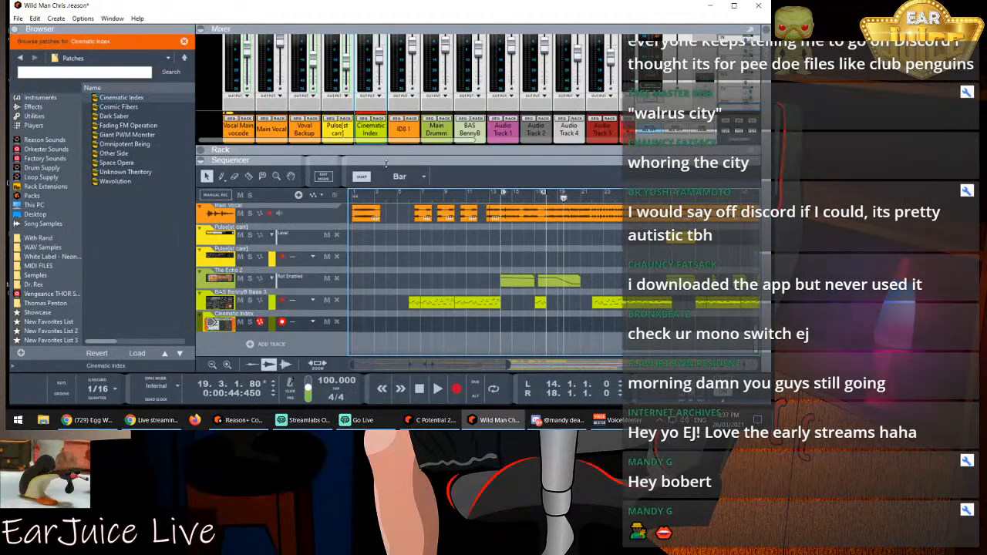
Look through the sequencer tracks and play the song from bar 22 to find material for the break
{"action": "scroll", "coordinate": [602, 266], "scroll_direction": "up", "scroll_amount": 2}
{"action": "scroll", "coordinate": [598, 273], "scroll_direction": "down", "scroll_amount": 5}
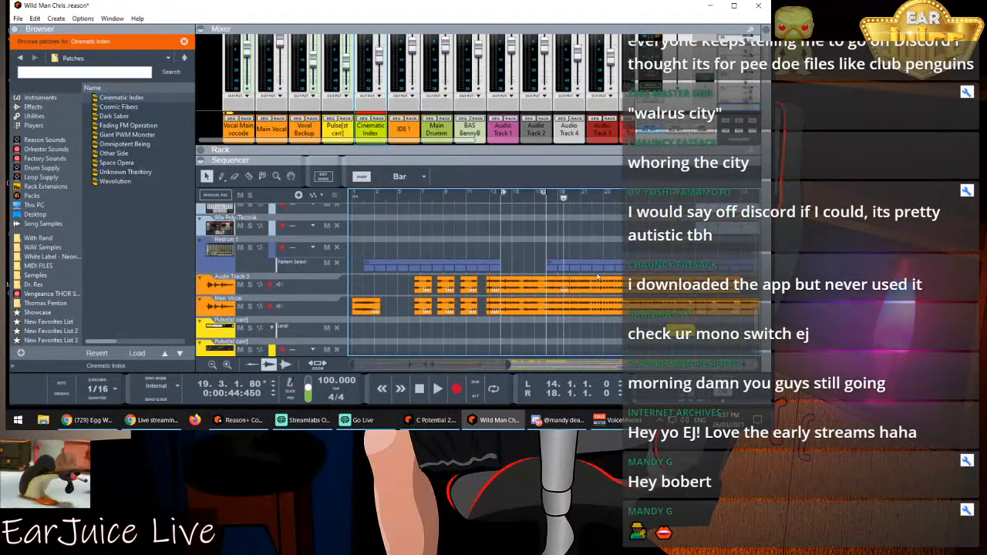
{"action": "scroll", "coordinate": [594, 277], "scroll_direction": "up", "scroll_amount": 2}
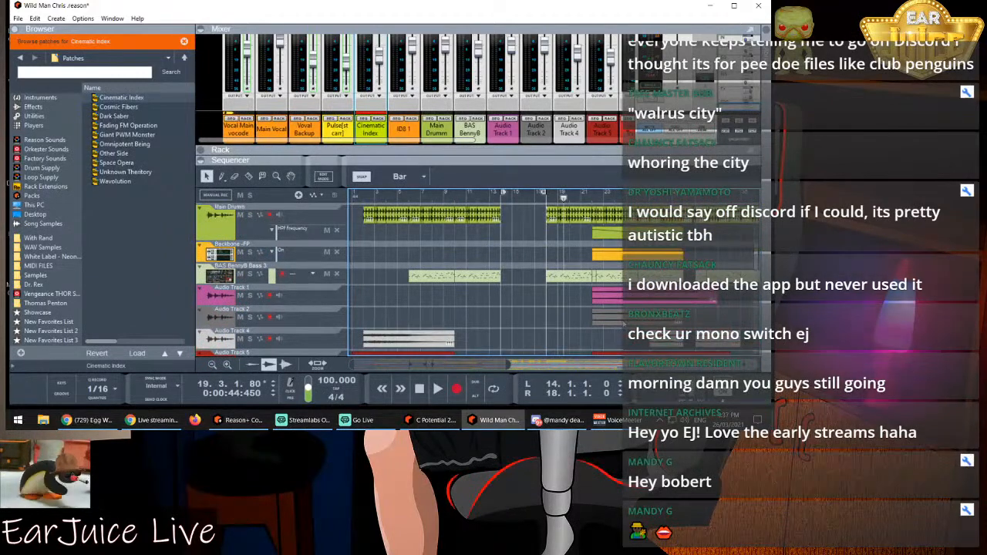
{"action": "scroll", "coordinate": [605, 321], "scroll_direction": "down", "scroll_amount": 1}
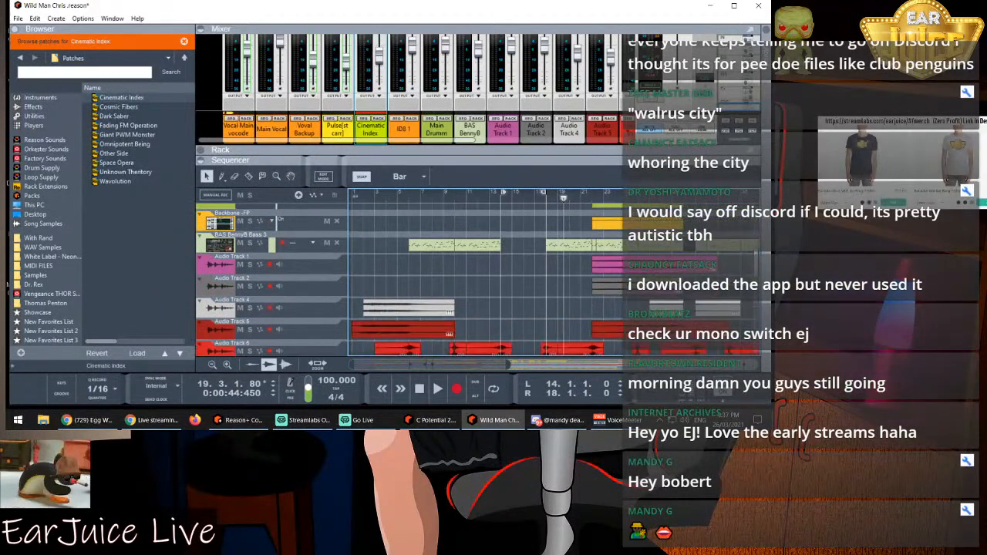
{"action": "left_click", "coordinate": [595, 196]}
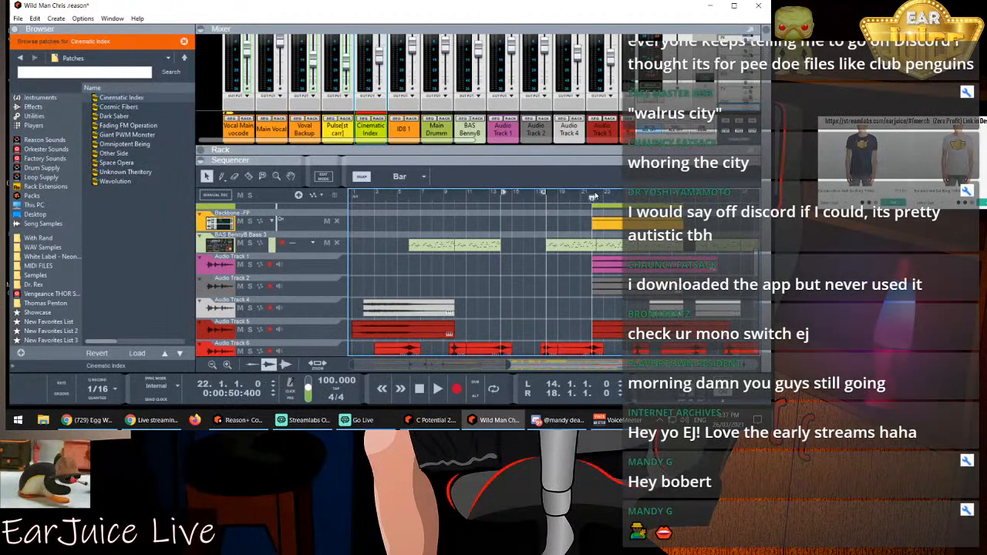
{"action": "key", "text": "space"}
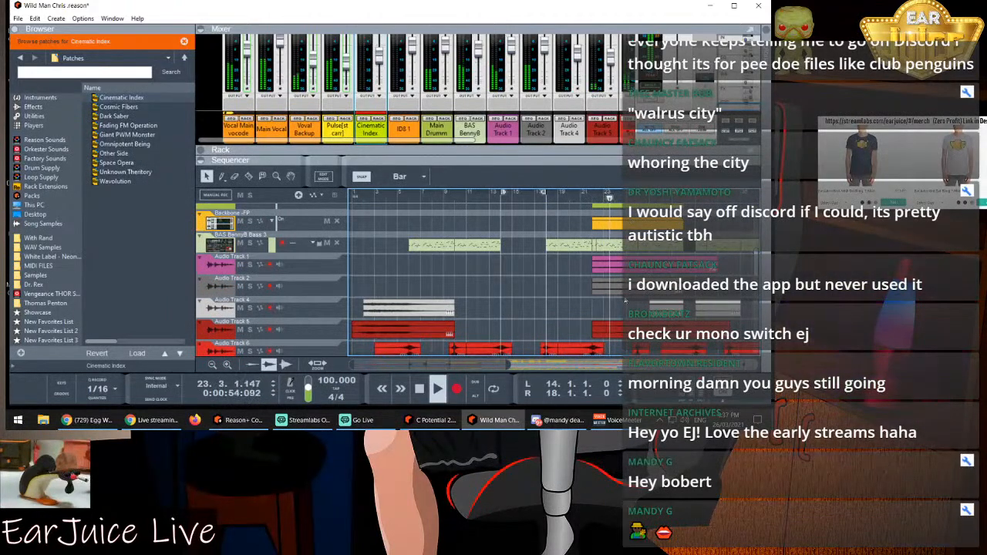
{"action": "scroll", "coordinate": [479, 278], "scroll_direction": "down", "scroll_amount": 2}
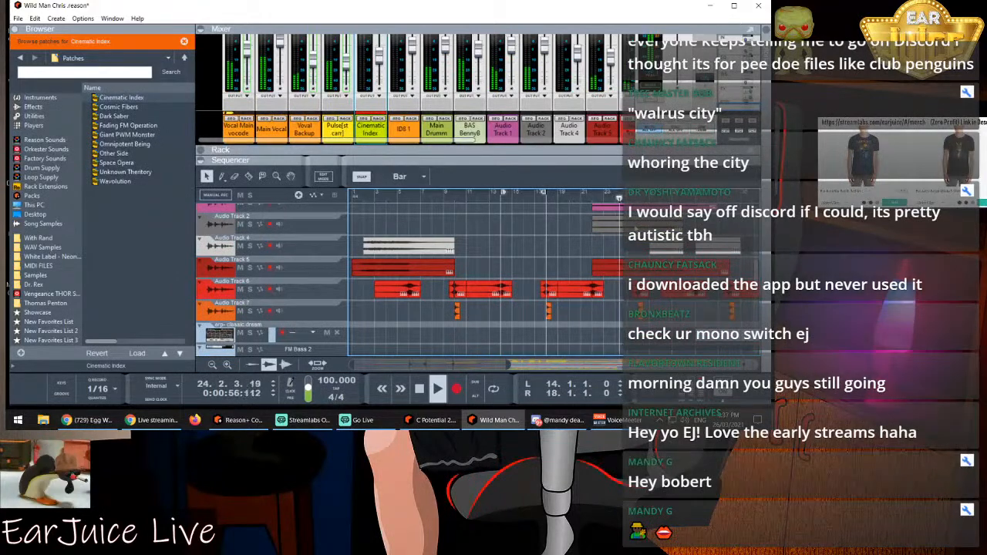
Select the Audio Track 2 clip at bar 22, audition its channel soloed, and turn the solo off
{"action": "right_click", "coordinate": [591, 224]}
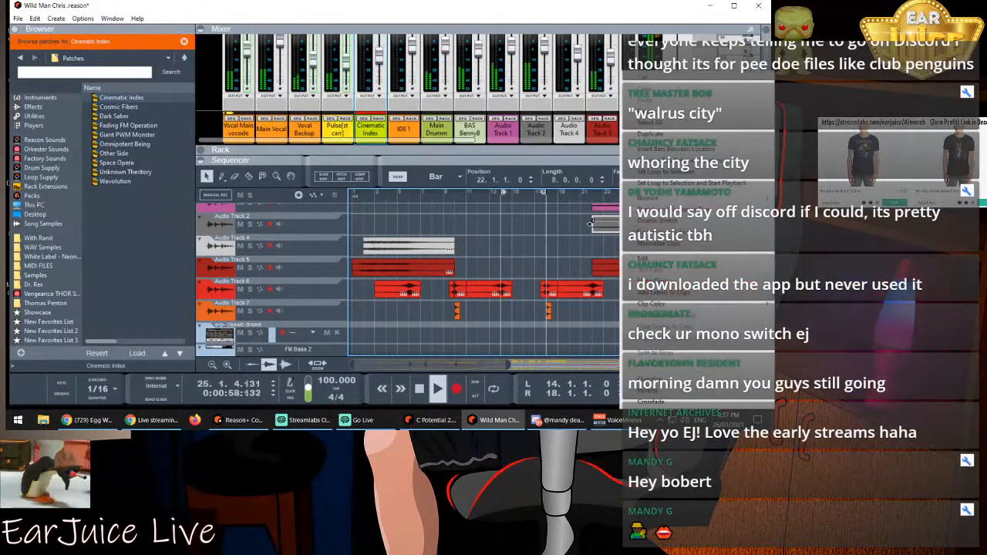
{"action": "left_click", "coordinate": [568, 231]}
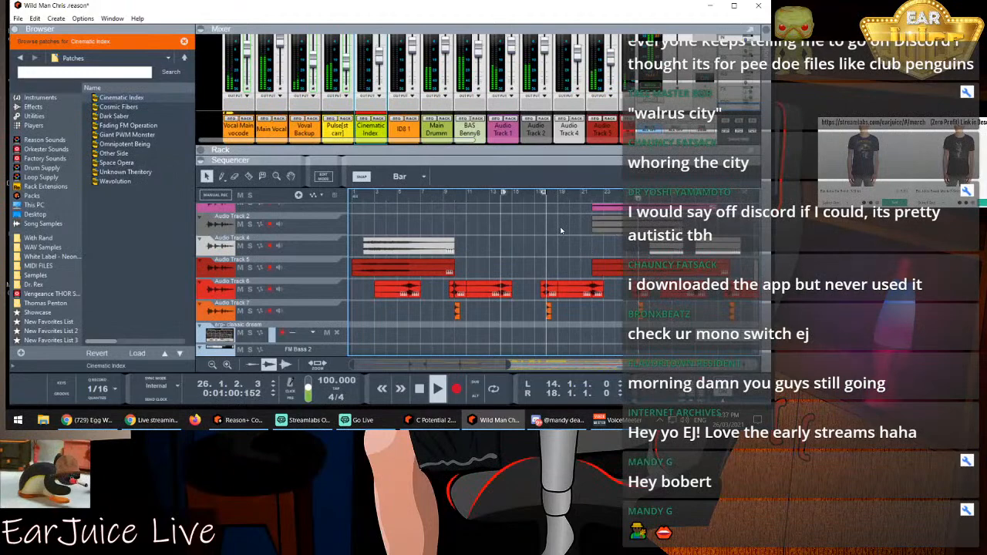
{"action": "left_click", "coordinate": [613, 228]}
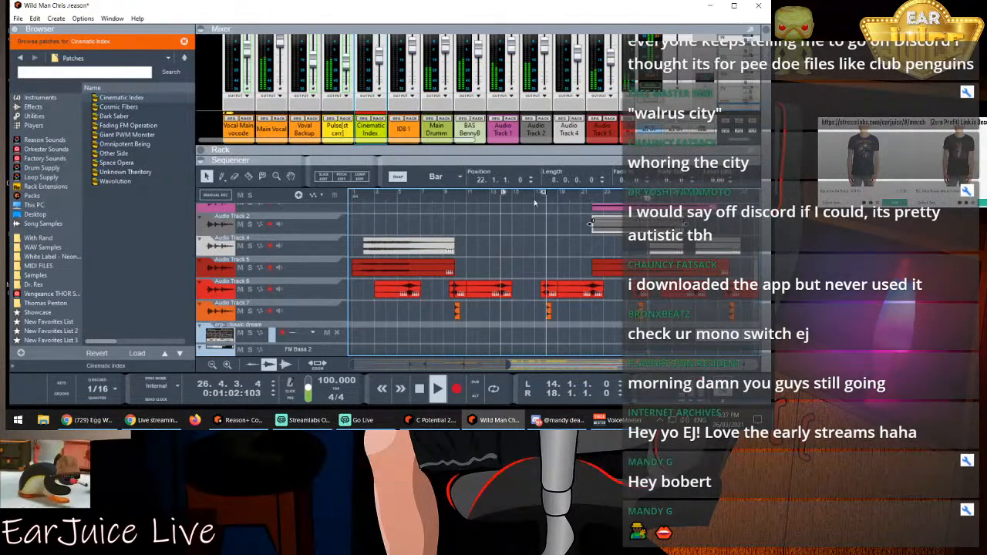
{"action": "scroll", "coordinate": [530, 71], "scroll_direction": "up", "scroll_amount": 2}
{"action": "left_click", "coordinate": [543, 43]}
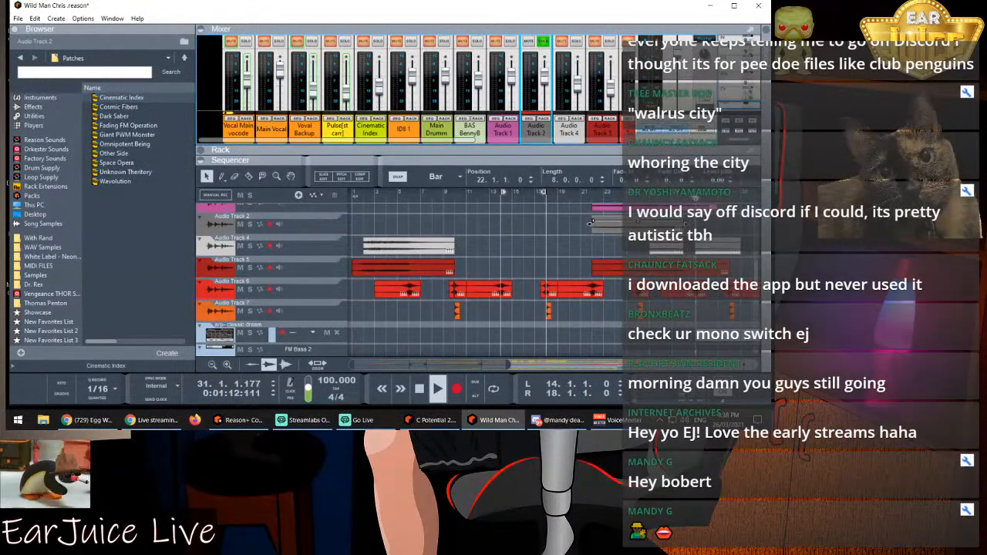
{"action": "key", "text": "space"}
{"action": "left_click", "coordinate": [543, 40]}
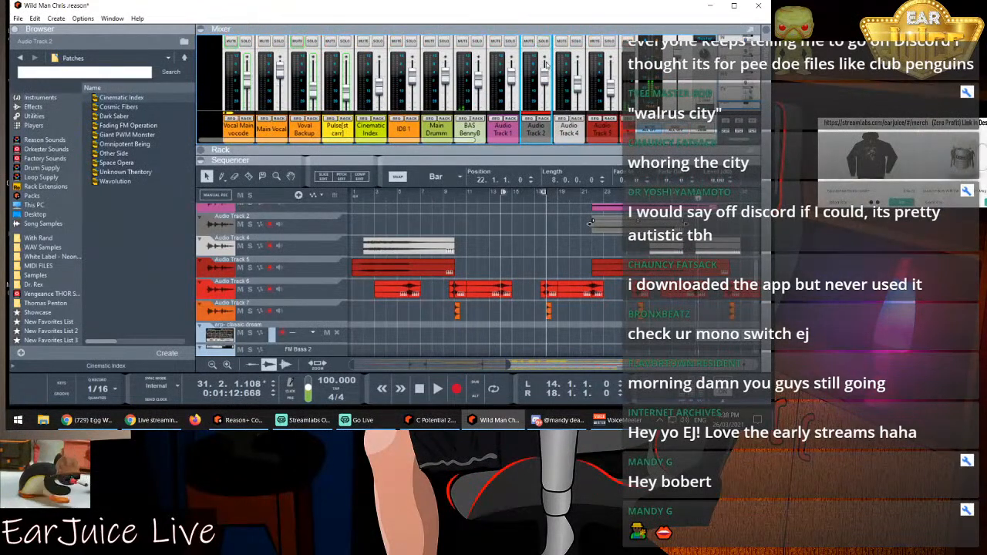
Solo Audio Track 4 and audition its clips from bar 27
{"action": "key", "text": "space"}
{"action": "left_click", "coordinate": [594, 222]}
{"action": "key", "text": "space"}
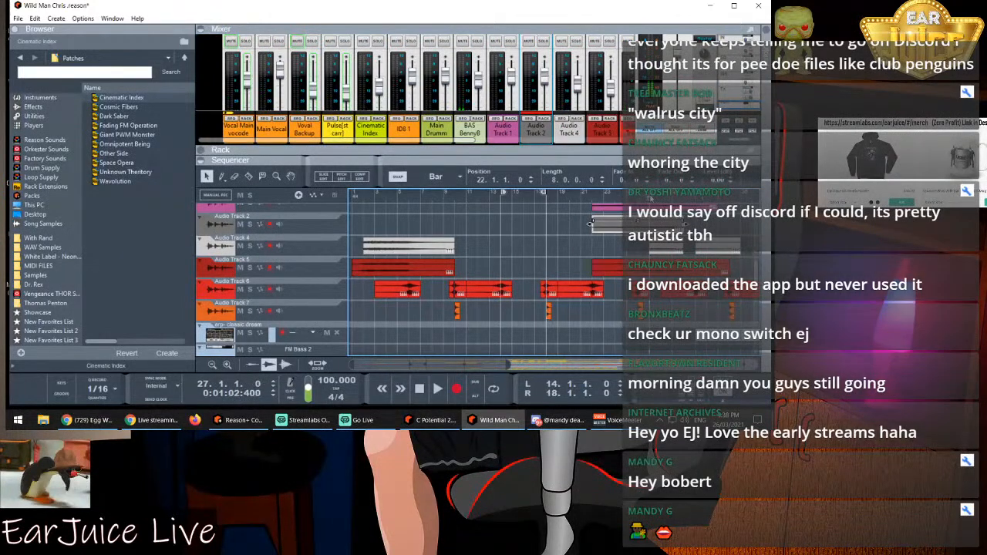
{"action": "left_click", "coordinate": [577, 41]}
{"action": "key", "text": "space"}
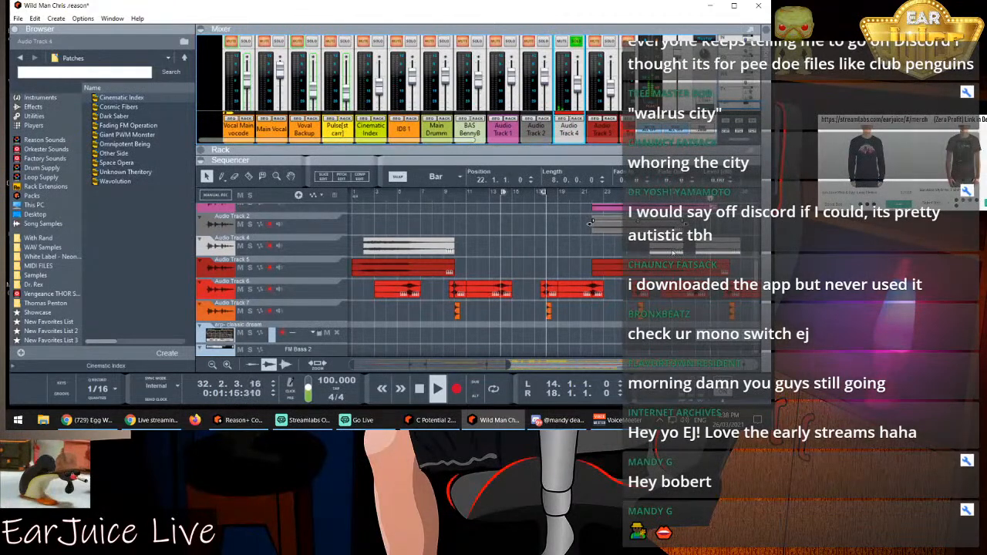
{"action": "key", "text": "space"}
Copy the two Audio Track 4 clips between bars 27 and 35 and paste them at bar 14
{"action": "left_click", "coordinate": [591, 223]}
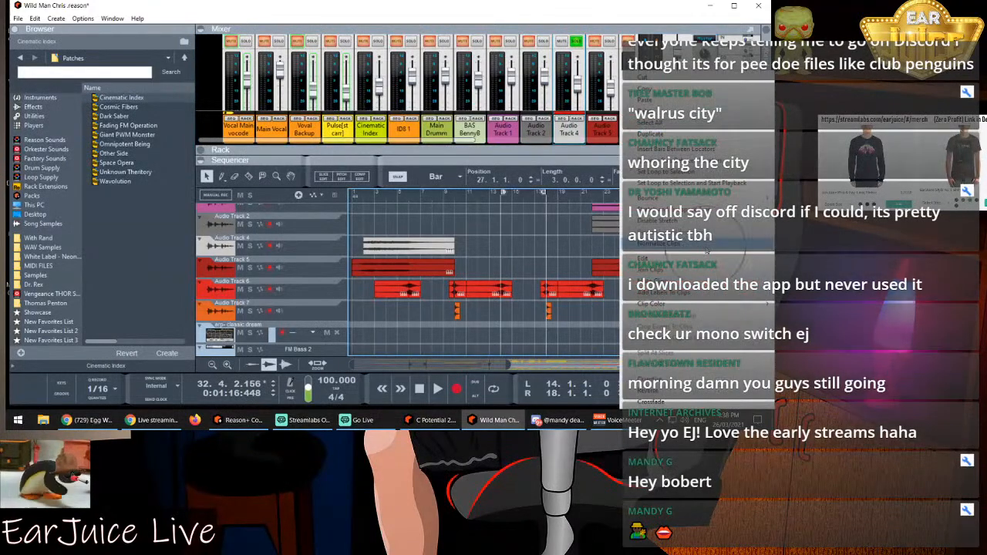
{"action": "left_click", "coordinate": [607, 247]}
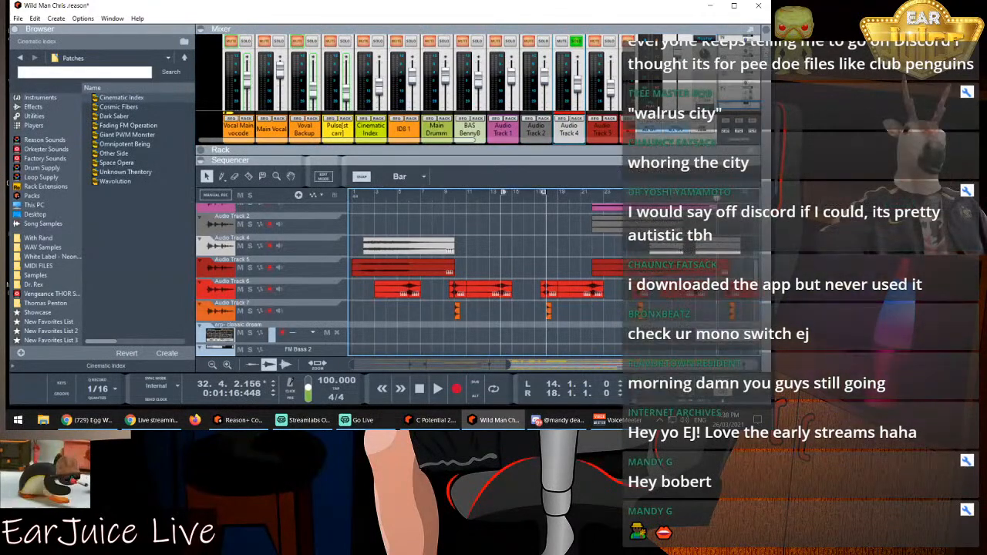
{"action": "left_click", "coordinate": [666, 246]}
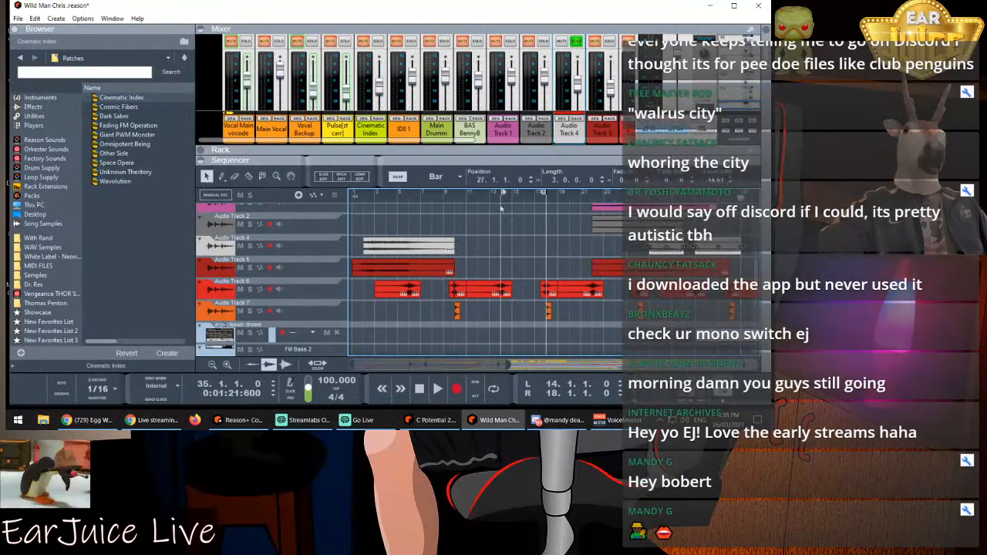
{"action": "scroll", "coordinate": [493, 247], "scroll_direction": "down", "scroll_amount": 8}
{"action": "scroll", "coordinate": [498, 239], "scroll_direction": "up", "scroll_amount": 1}
{"action": "scroll", "coordinate": [498, 239], "scroll_direction": "down", "scroll_amount": 6}
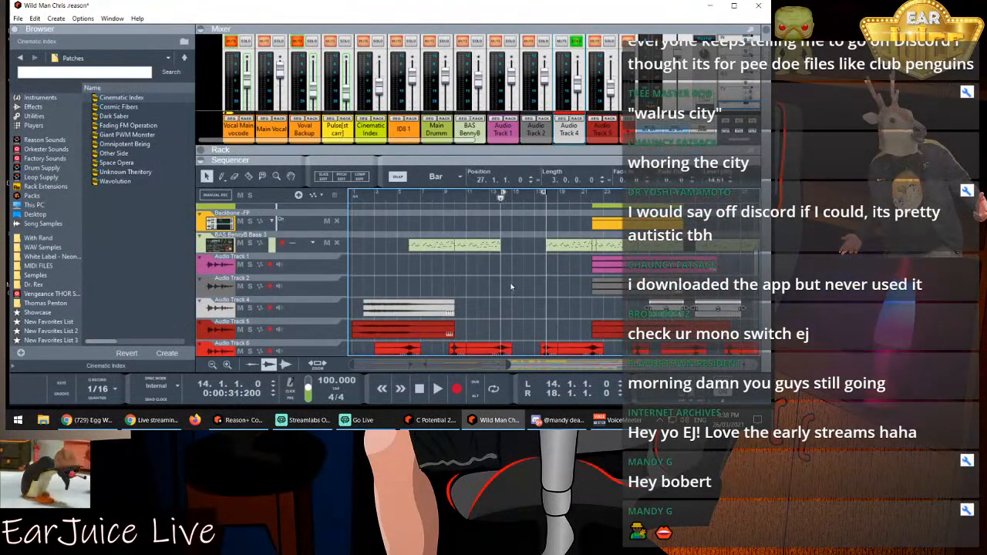
{"action": "right_click", "coordinate": [513, 312]}
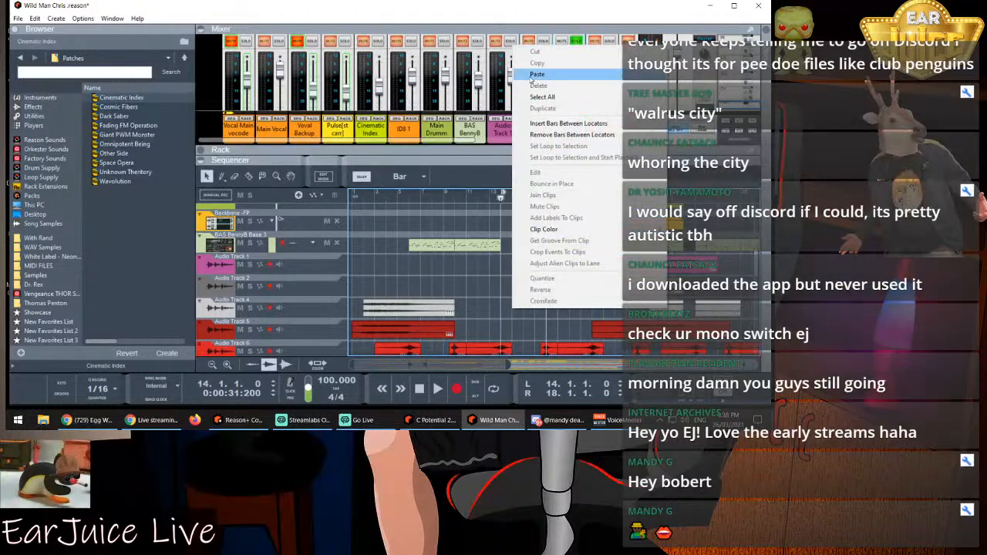
{"action": "left_click", "coordinate": [540, 86]}
Move the second pasted Audio Track 4 clip to bar 17, unsolo the track and play the full mix from bar 13
{"action": "left_click_drag", "start_coordinate": [561, 314], "coordinate": [553, 312]}
{"action": "left_click", "coordinate": [532, 290]}
{"action": "left_click", "coordinate": [497, 194]}
{"action": "key", "text": "space"}
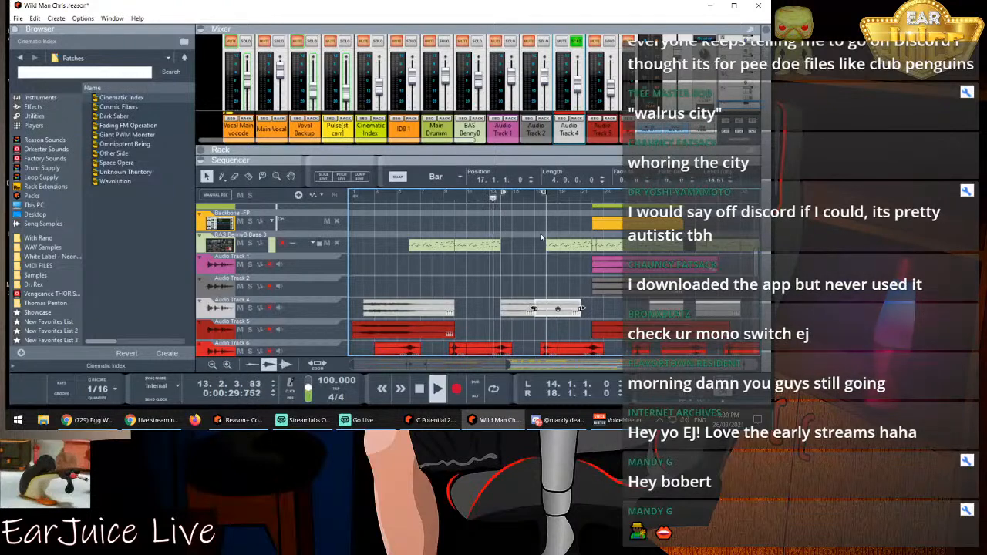
{"action": "key", "text": "space"}
{"action": "left_click", "coordinate": [576, 42]}
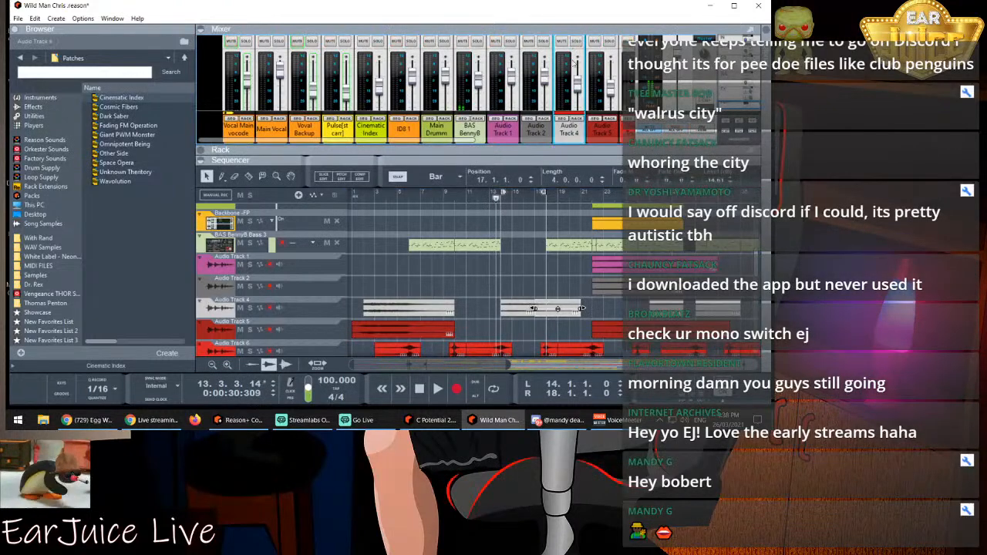
{"action": "key", "text": "space"}
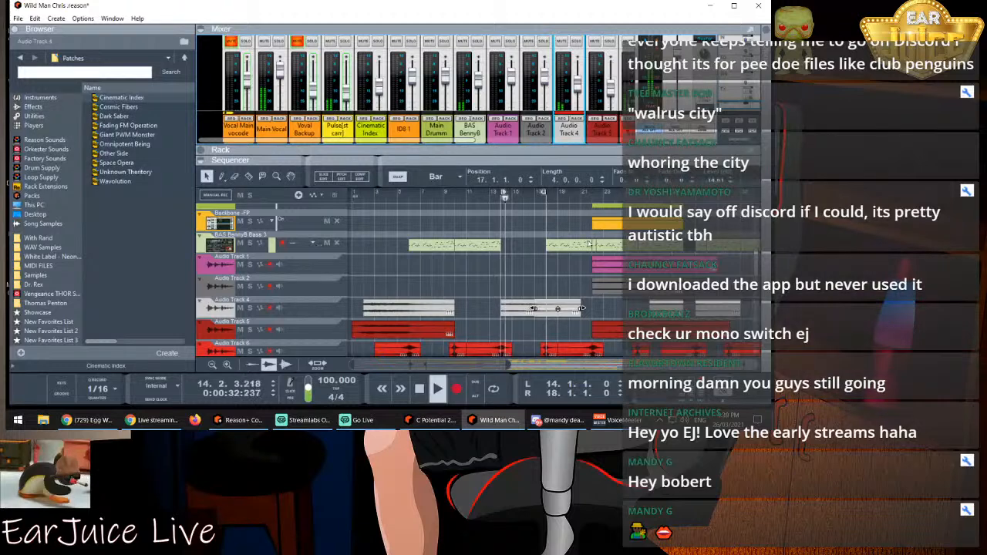
Shorten the Audio Track 4 clip at bar 17 to 2 bars and play the result from bar 14
{"action": "left_click", "coordinate": [591, 311]}
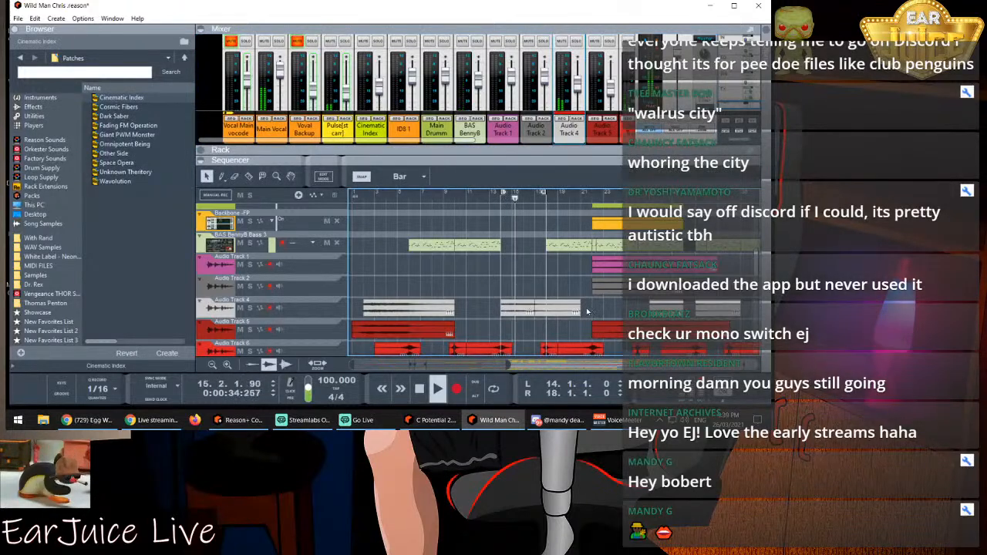
{"action": "left_click", "coordinate": [577, 310]}
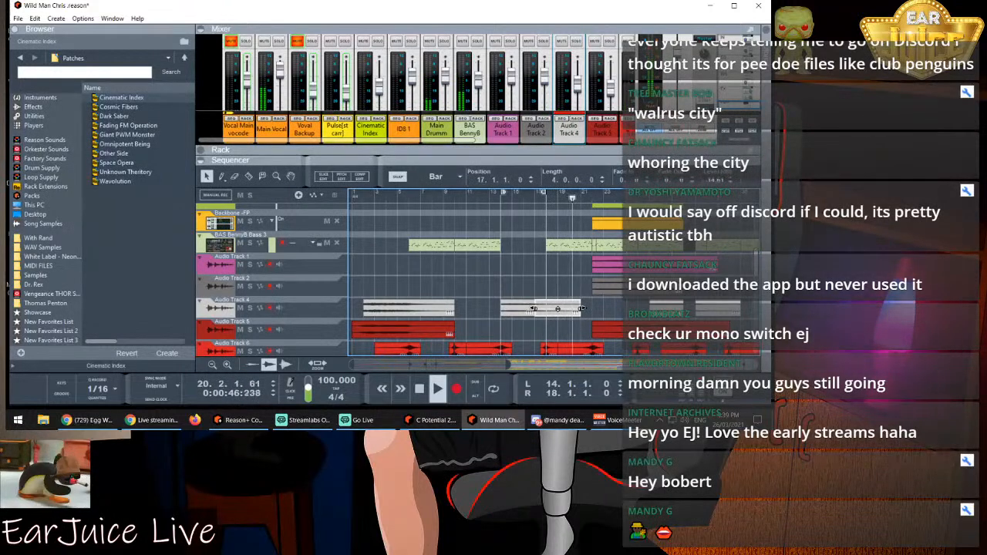
{"action": "left_click_drag", "start_coordinate": [569, 307], "coordinate": [557, 310]}
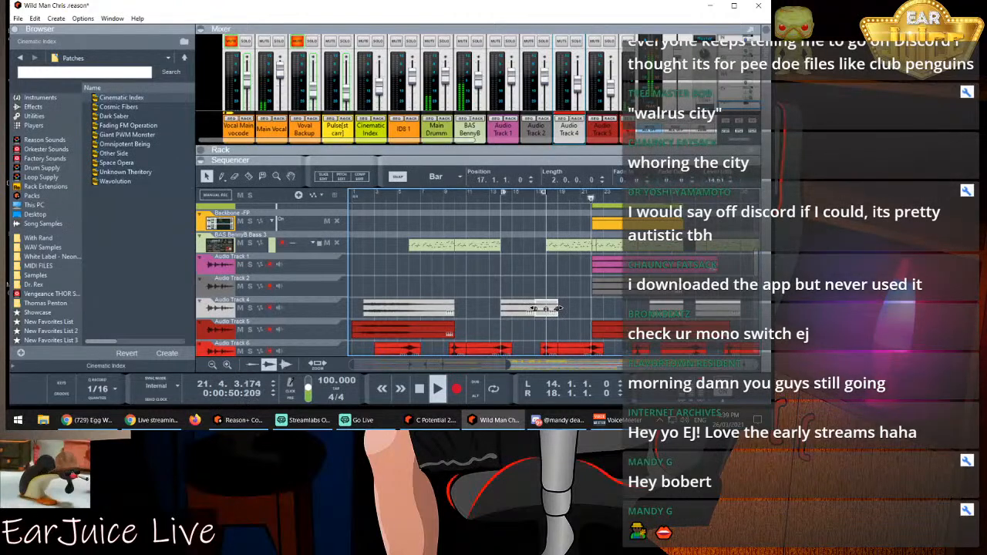
{"action": "key", "text": "space"}
{"action": "left_click", "coordinate": [502, 200]}
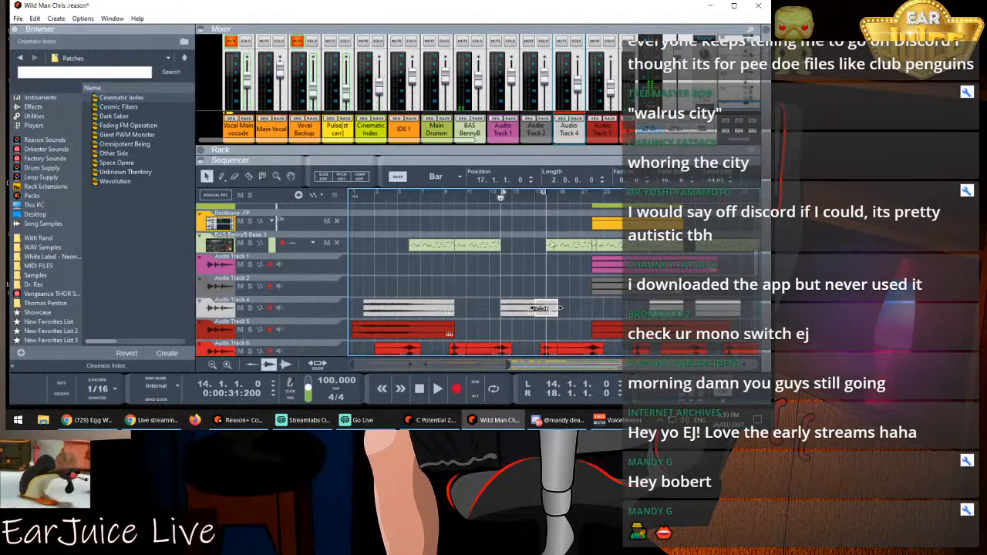
{"action": "key", "text": "space"}
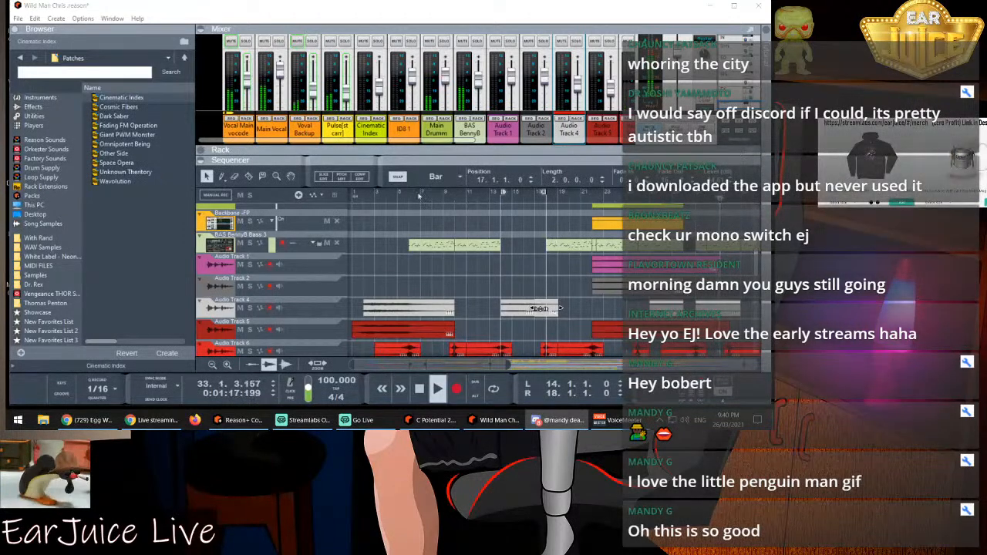
Enlarge the rack area, set the song position to bar 11 and open the instrument choices for a new device
{"action": "left_click_drag", "start_coordinate": [429, 160], "coordinate": [427, 255]}
{"action": "scroll", "coordinate": [452, 211], "scroll_direction": "down", "scroll_amount": 3}
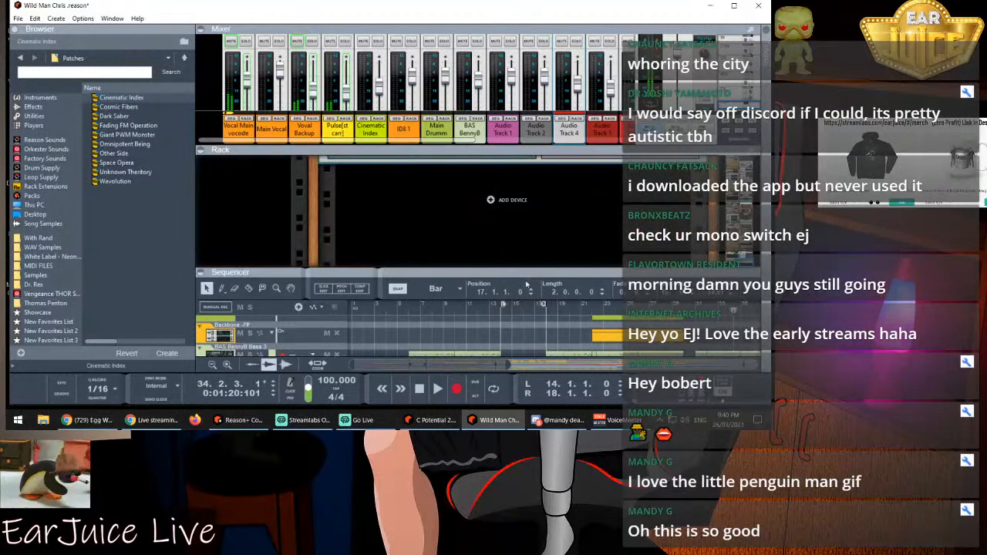
{"action": "left_click", "coordinate": [466, 307]}
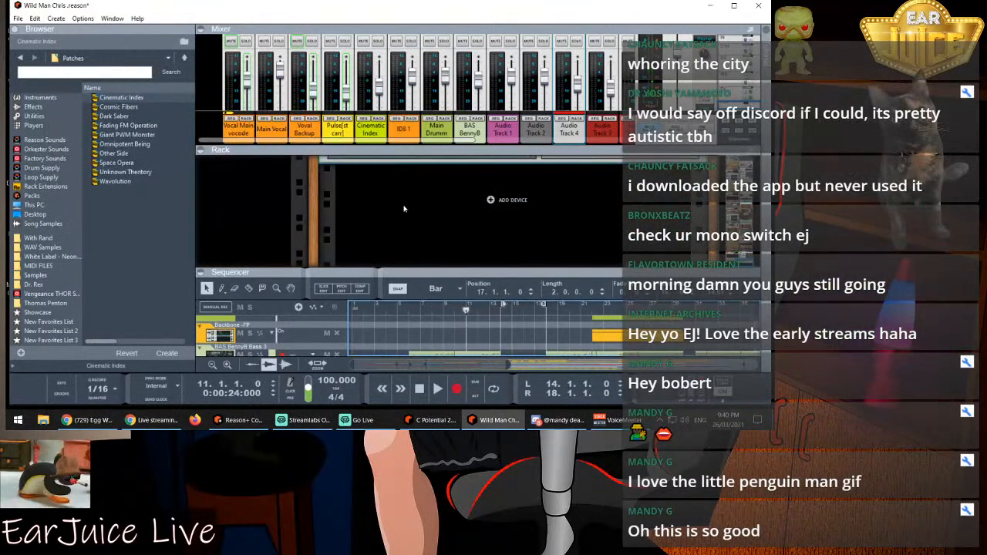
{"action": "right_click", "coordinate": [496, 201]}
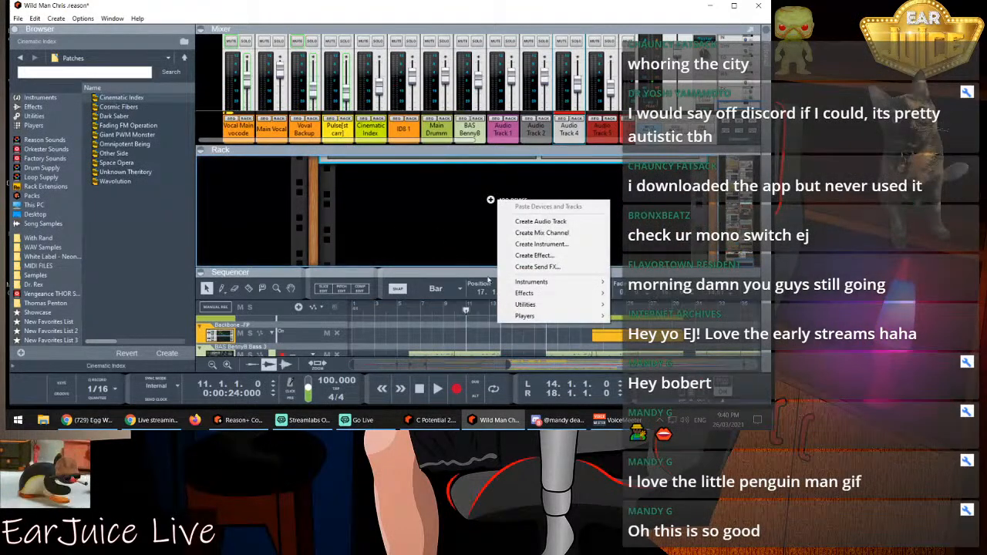
{"action": "mouse_move", "coordinate": [539, 282]}
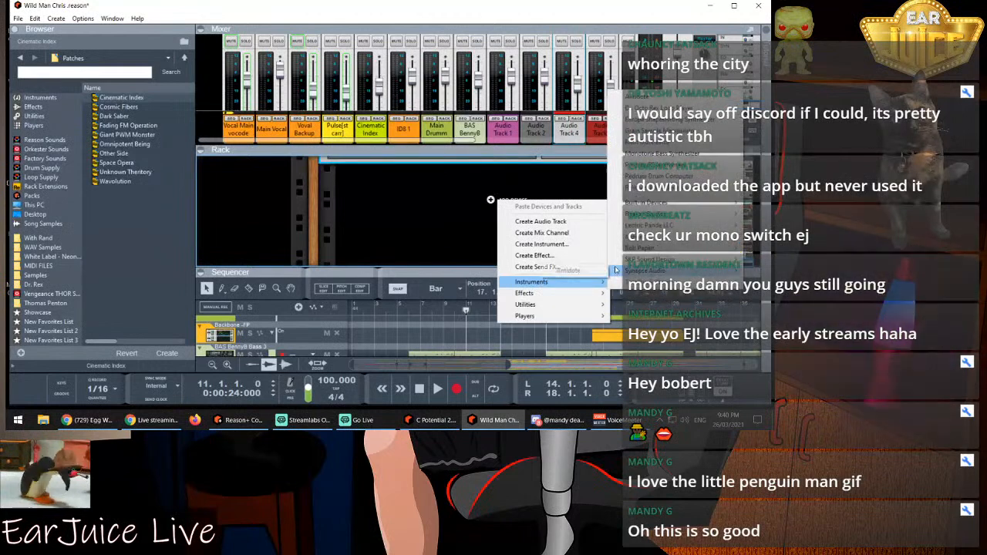
{"action": "mouse_move", "coordinate": [648, 224]}
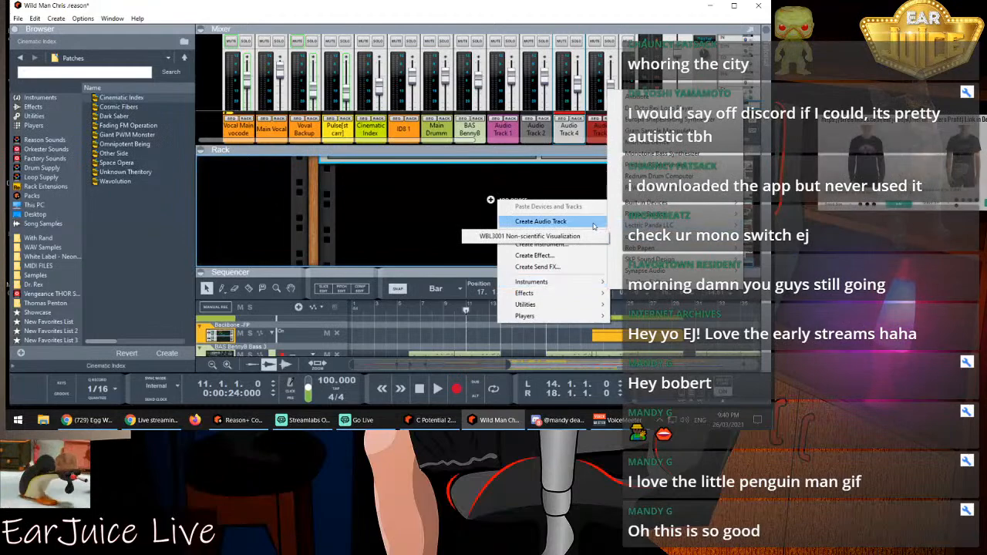
Create a new audio track with input monitoring off and enlarge the sequencer area over the rack
{"action": "left_click", "coordinate": [563, 224]}
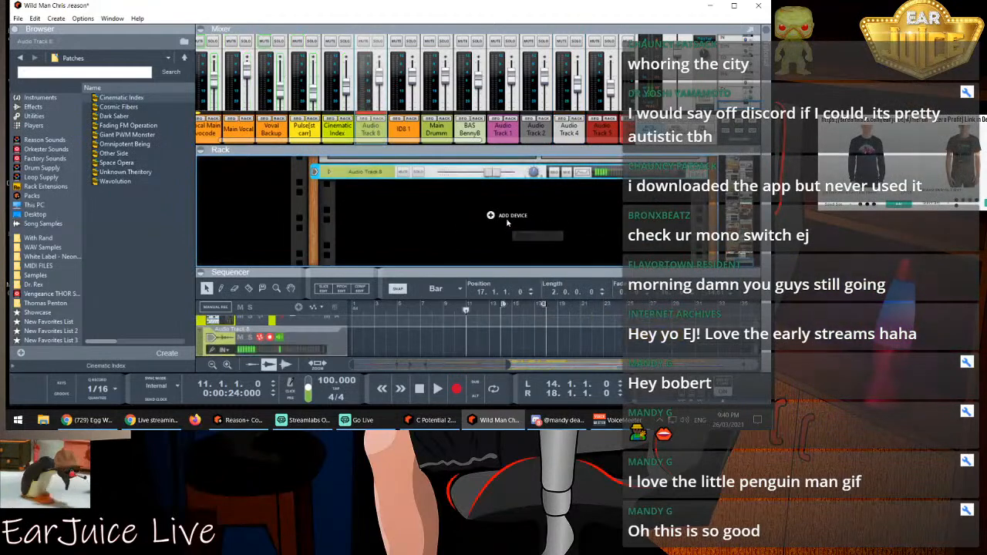
{"action": "left_click", "coordinate": [280, 339]}
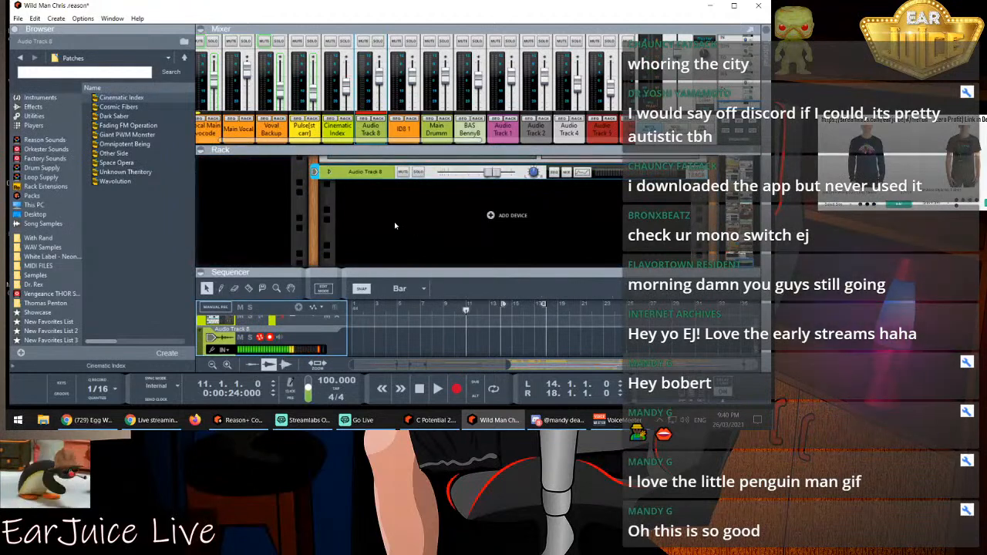
{"action": "left_click_drag", "start_coordinate": [484, 275], "coordinate": [512, 81]}
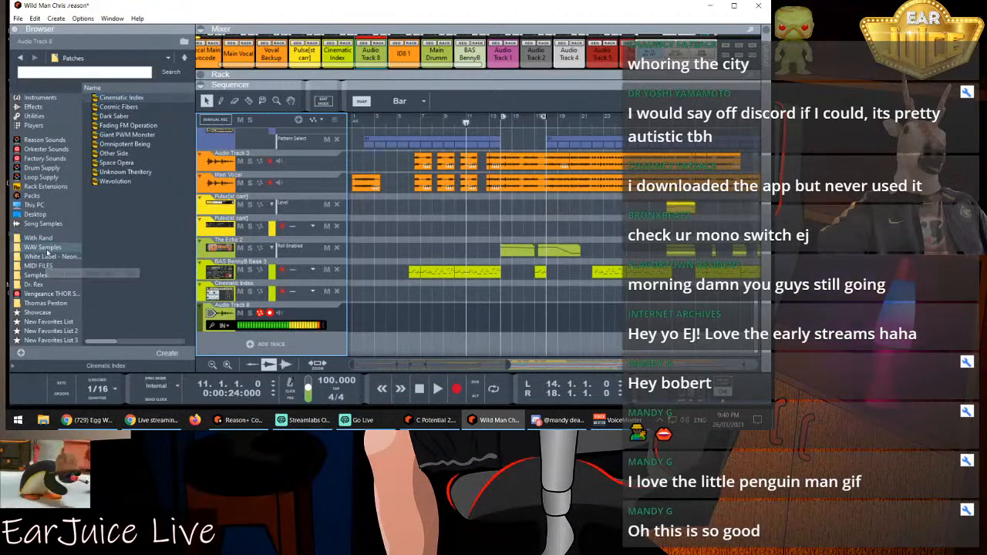
Audition the kick samples KICK175 to KICK182 in the Sub folder of the Thomas Penton sample library
{"action": "left_click", "coordinate": [45, 303]}
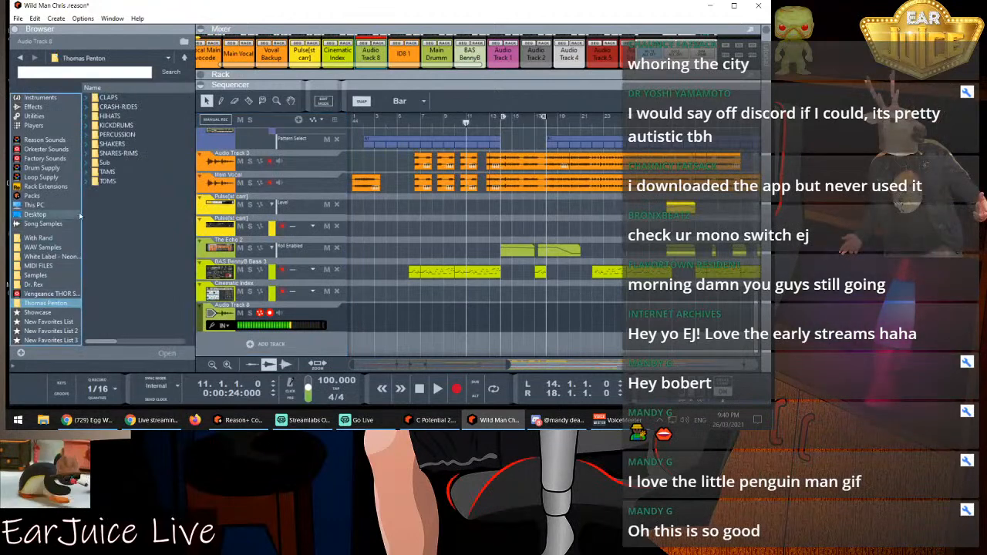
{"action": "double_click", "coordinate": [105, 162]}
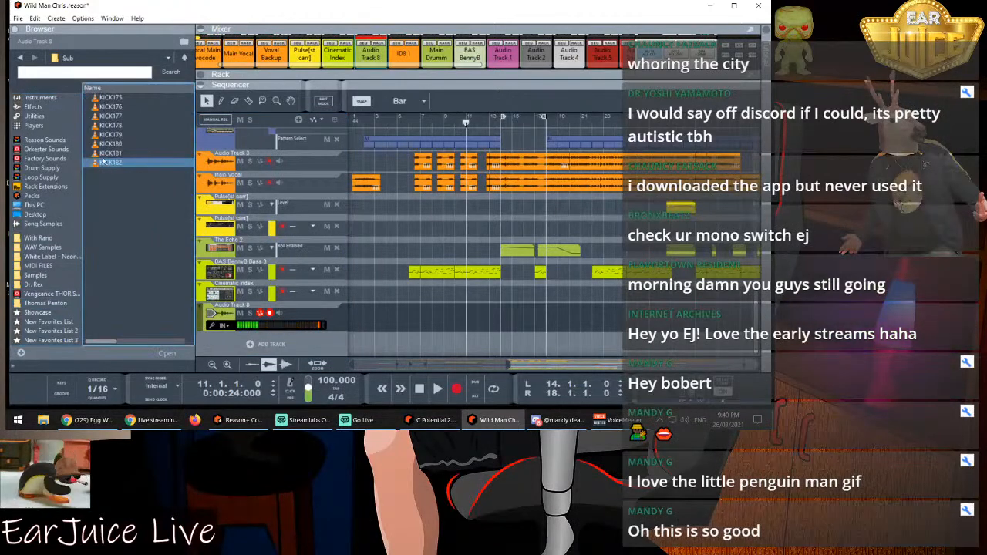
{"action": "left_click", "coordinate": [119, 98]}
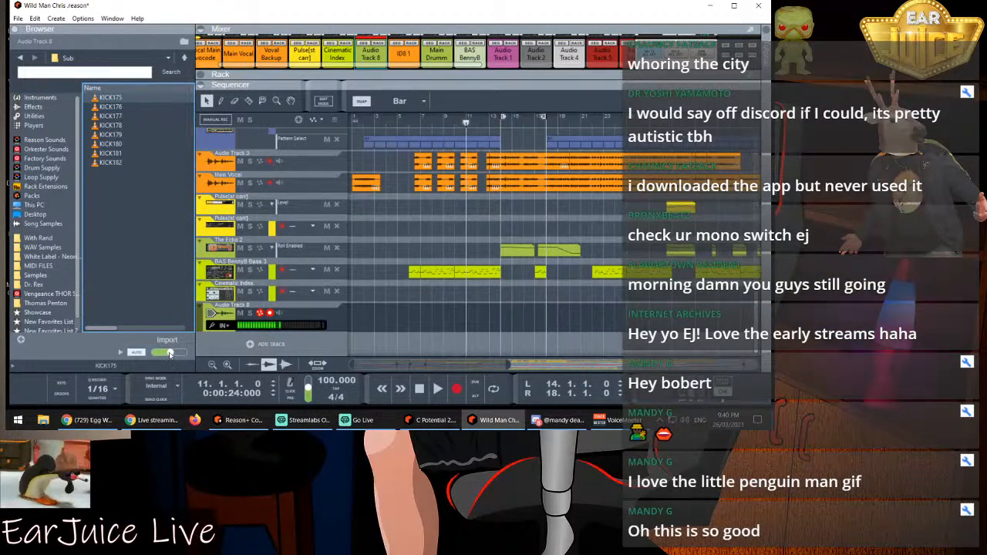
{"action": "left_click", "coordinate": [110, 107]}
{"action": "left_click", "coordinate": [112, 116]}
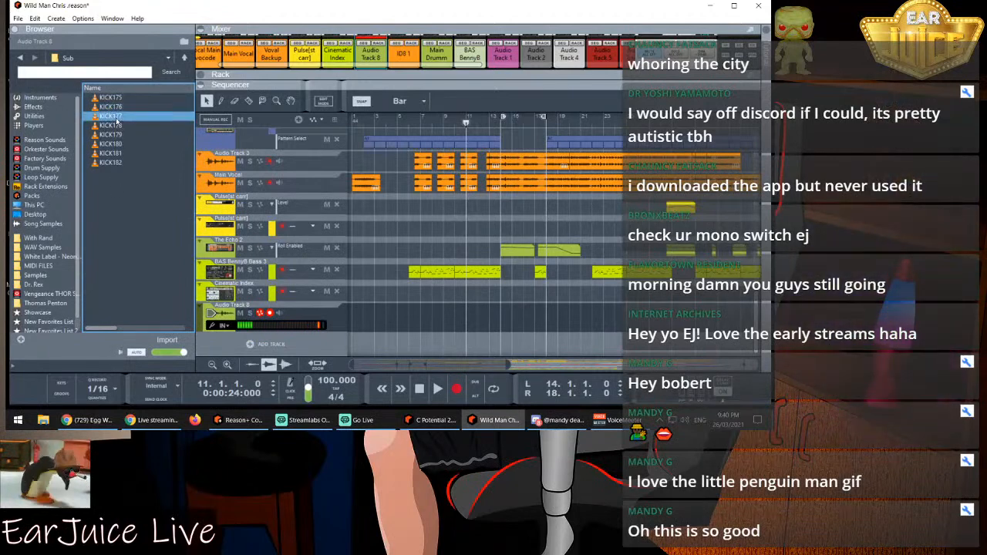
{"action": "left_click", "coordinate": [116, 126]}
{"action": "left_click", "coordinate": [120, 134]}
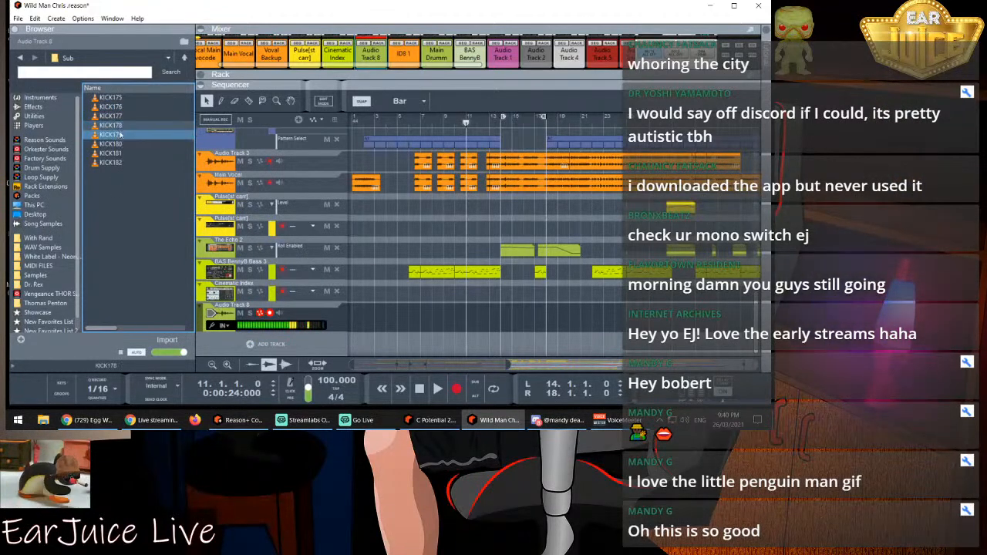
{"action": "left_click", "coordinate": [122, 144]}
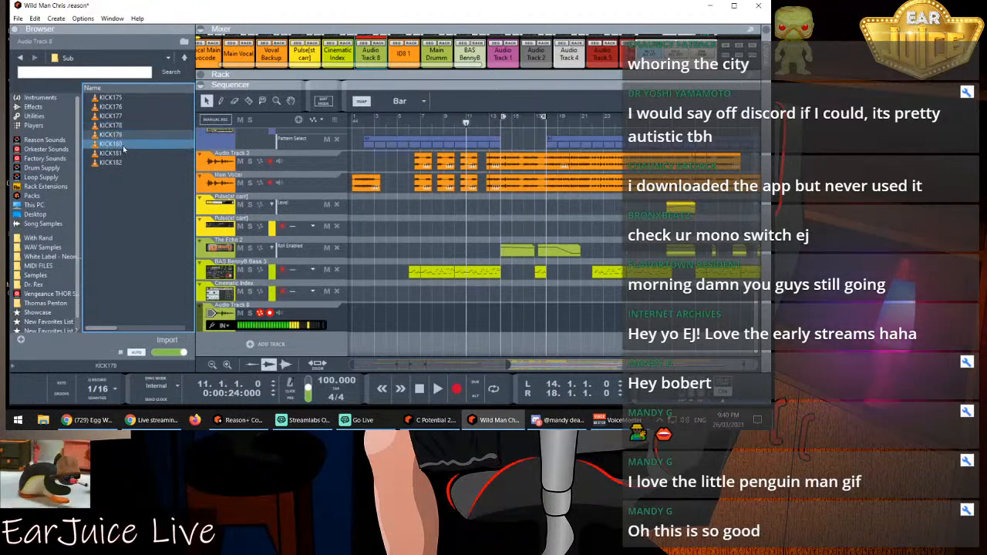
{"action": "left_click", "coordinate": [120, 154]}
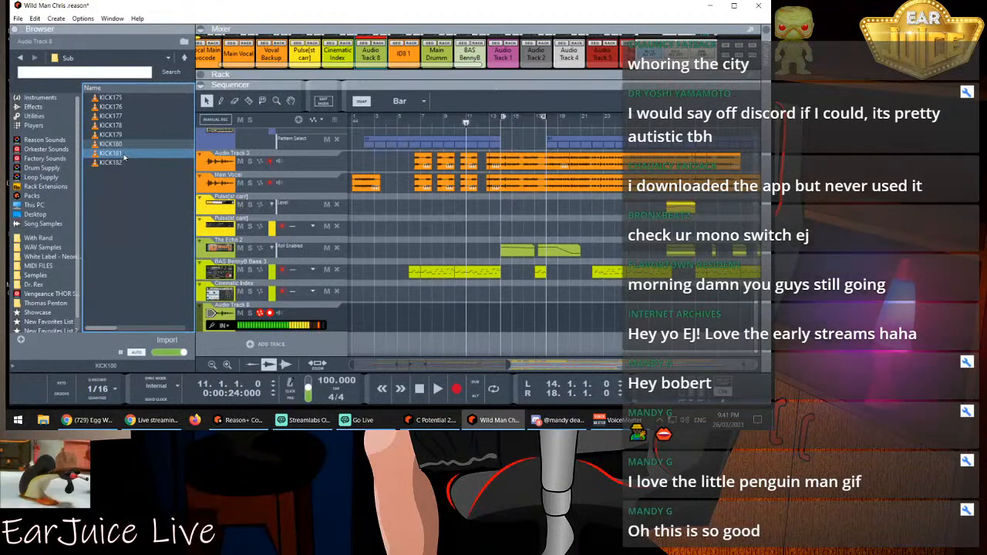
{"action": "left_click", "coordinate": [122, 163]}
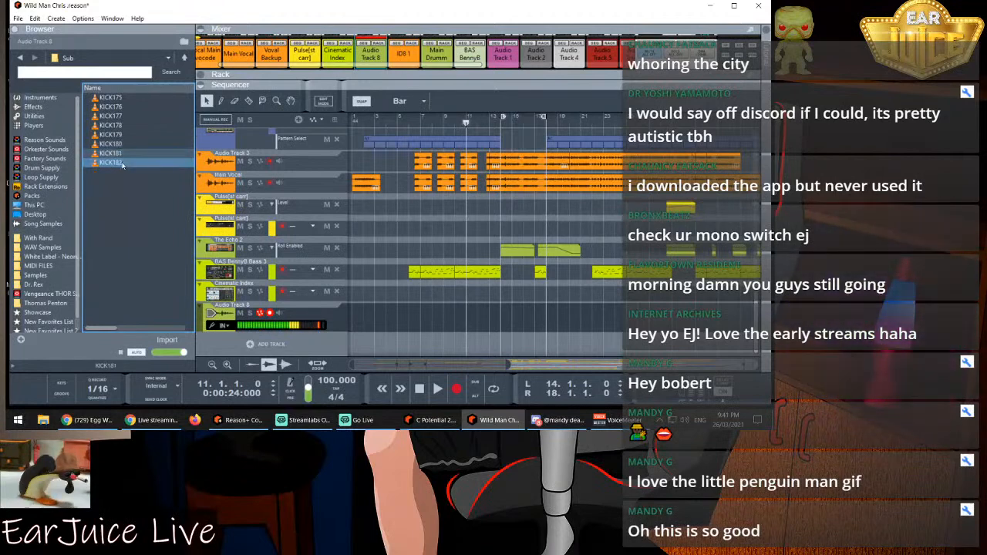
Choose the KICK180 sample and import it onto Audio Track 8 at bar 1
{"action": "left_click", "coordinate": [125, 154]}
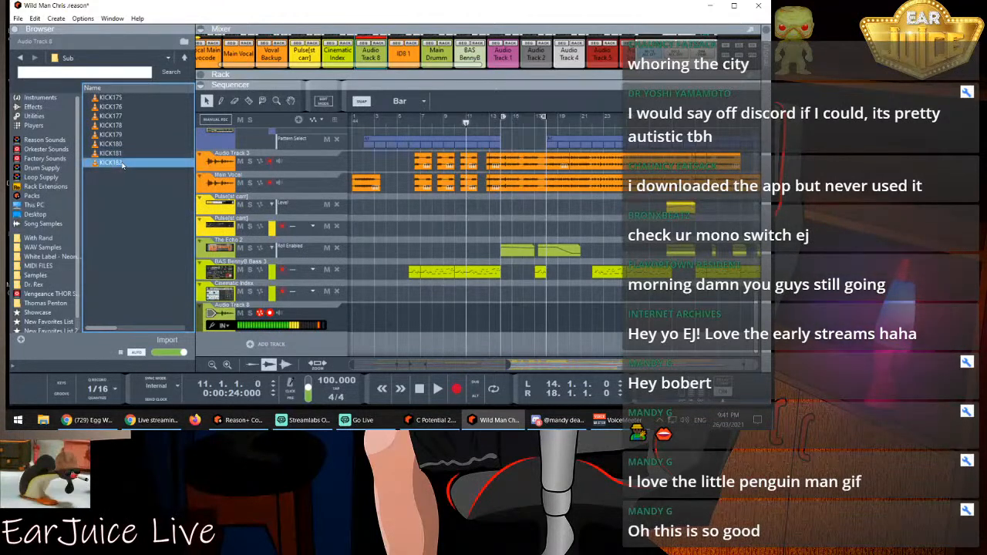
{"action": "key", "text": "Up"}
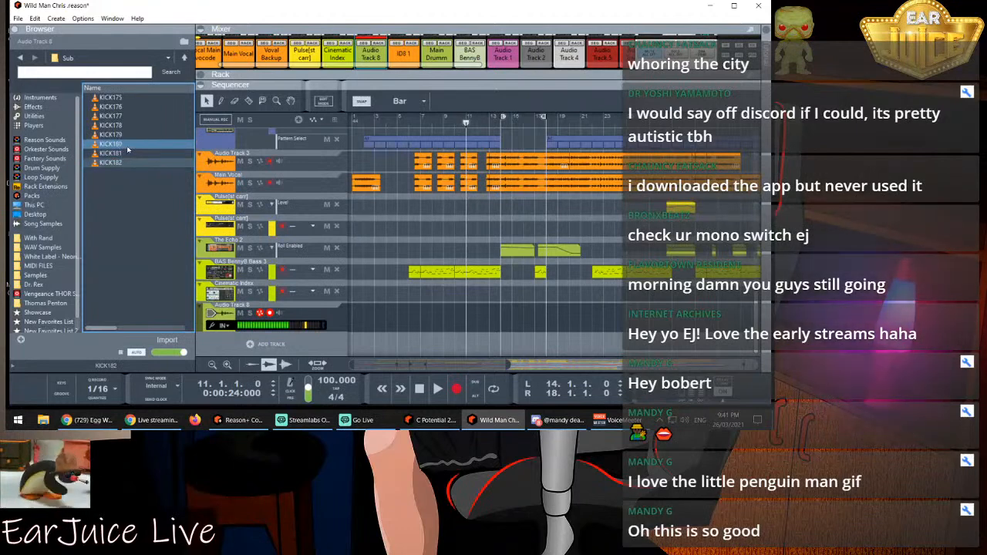
{"action": "left_click", "coordinate": [127, 148]}
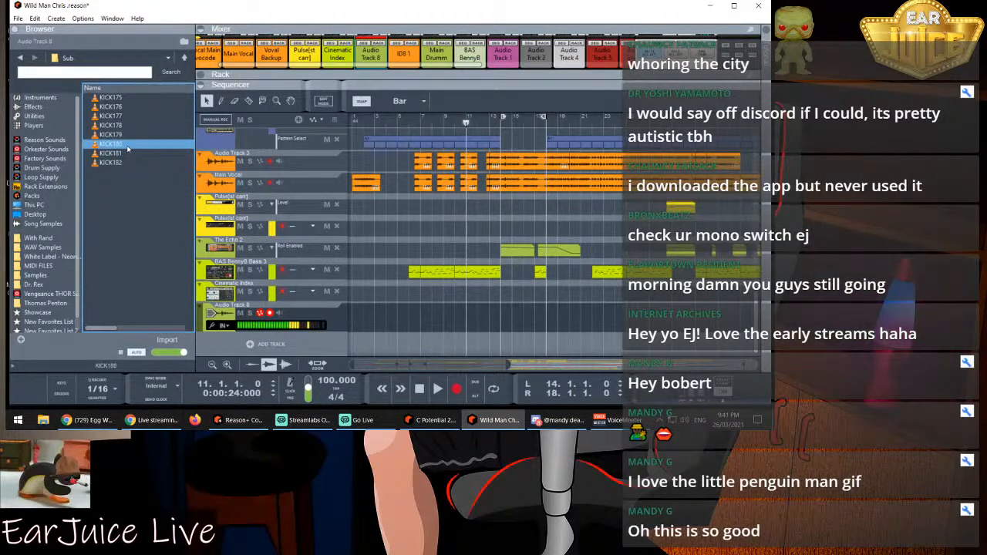
{"action": "left_click", "coordinate": [363, 123]}
{"action": "left_click", "coordinate": [355, 125]}
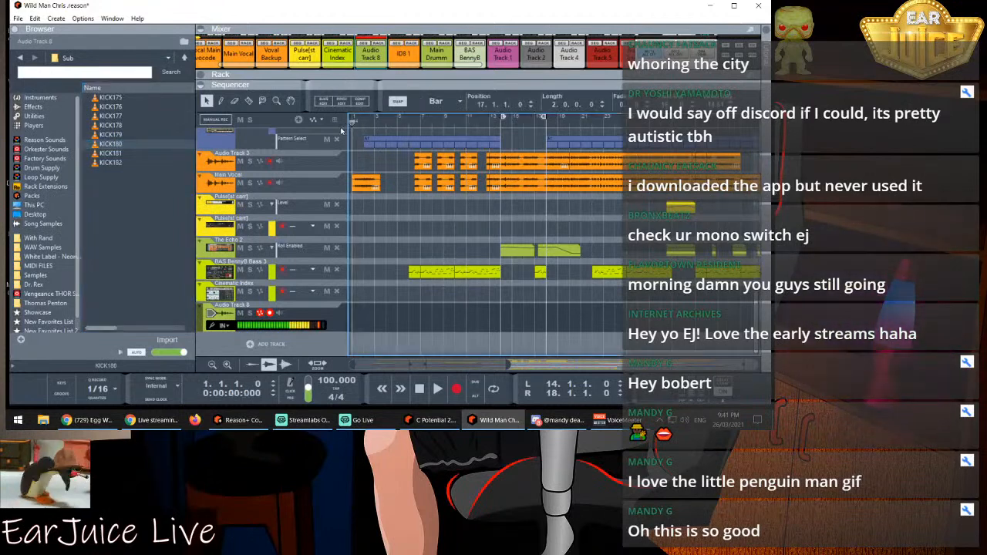
{"action": "key", "text": "space"}
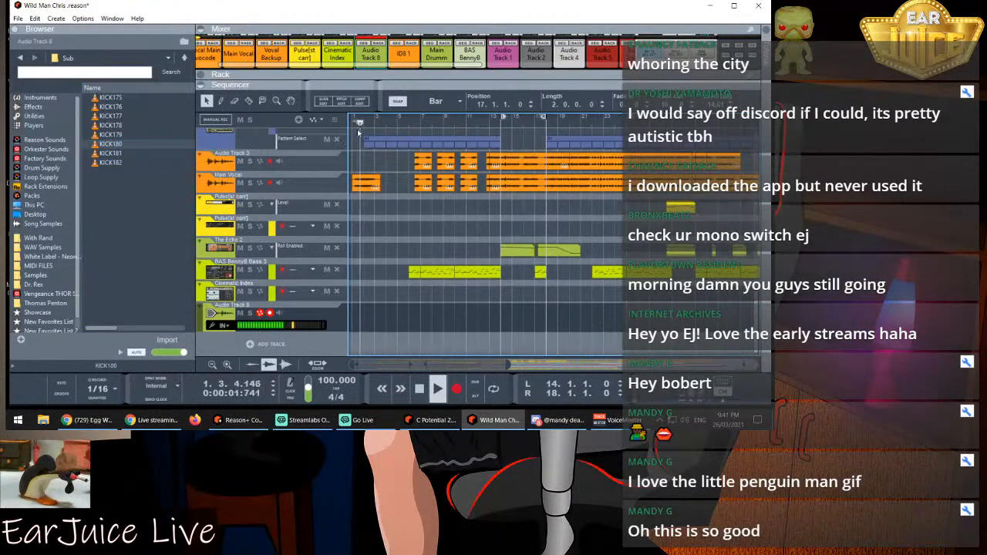
{"action": "key", "text": "space"}
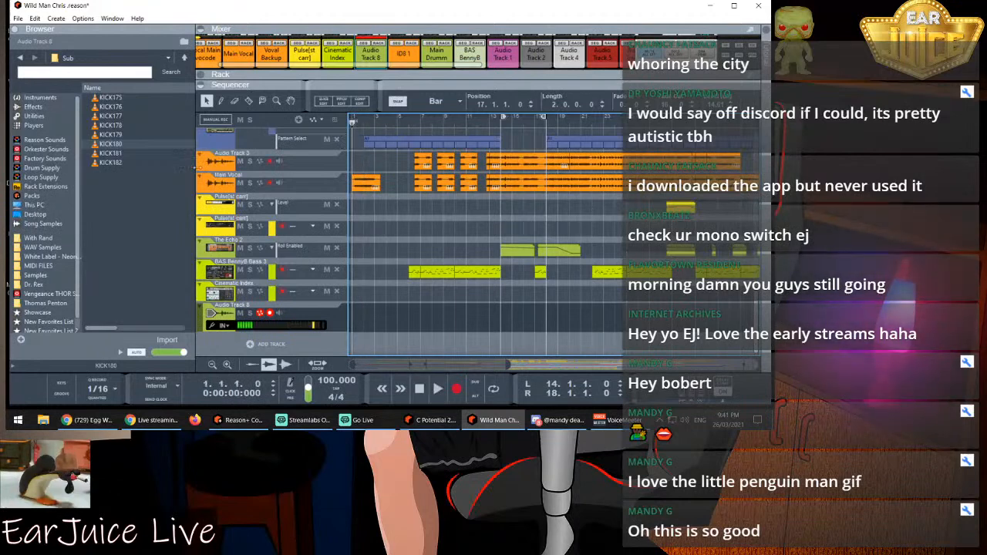
{"action": "left_click", "coordinate": [168, 340]}
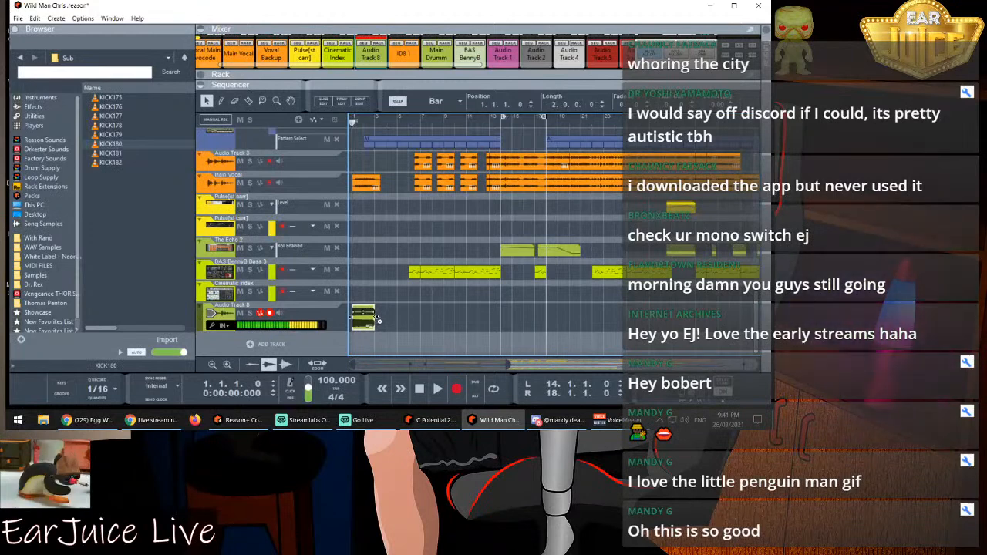
Play the song from the start with the imported kick and move the kick clip to bar 6
{"action": "key", "text": "space"}
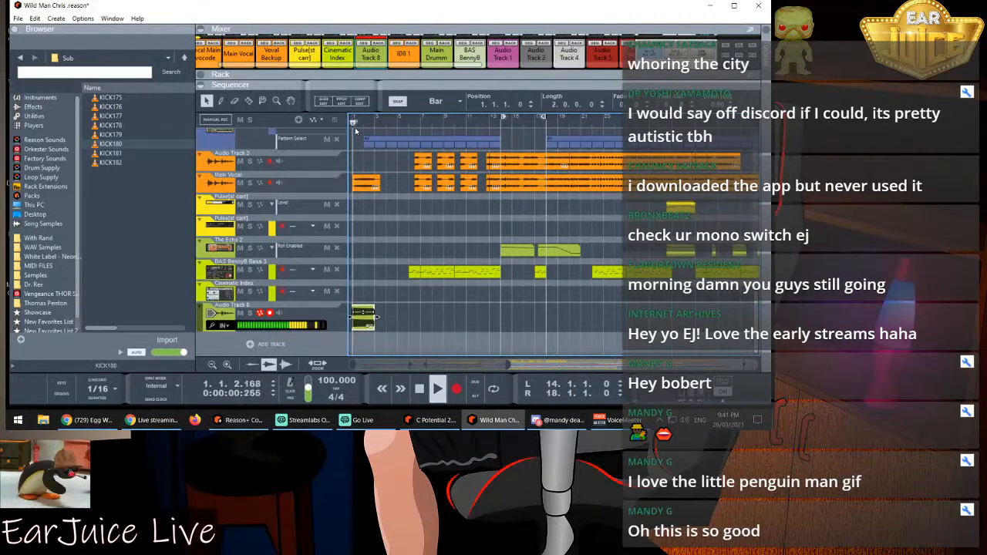
{"action": "left_click", "coordinate": [434, 329]}
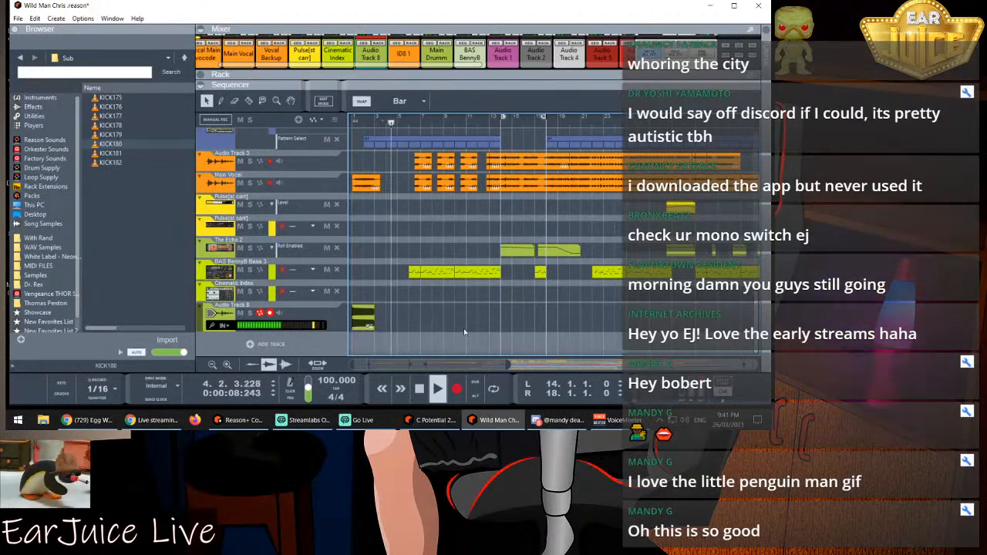
{"action": "scroll", "coordinate": [464, 328], "scroll_direction": "up", "scroll_amount": 5}
{"action": "scroll", "coordinate": [467, 324], "scroll_direction": "down", "scroll_amount": 5}
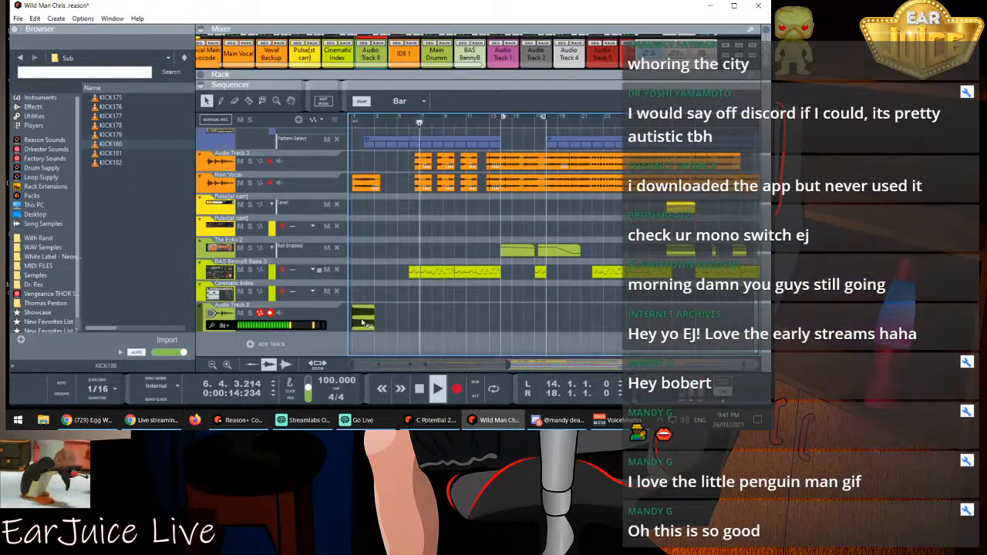
{"action": "key", "text": "space"}
{"action": "left_click_drag", "start_coordinate": [363, 323], "coordinate": [419, 317]}
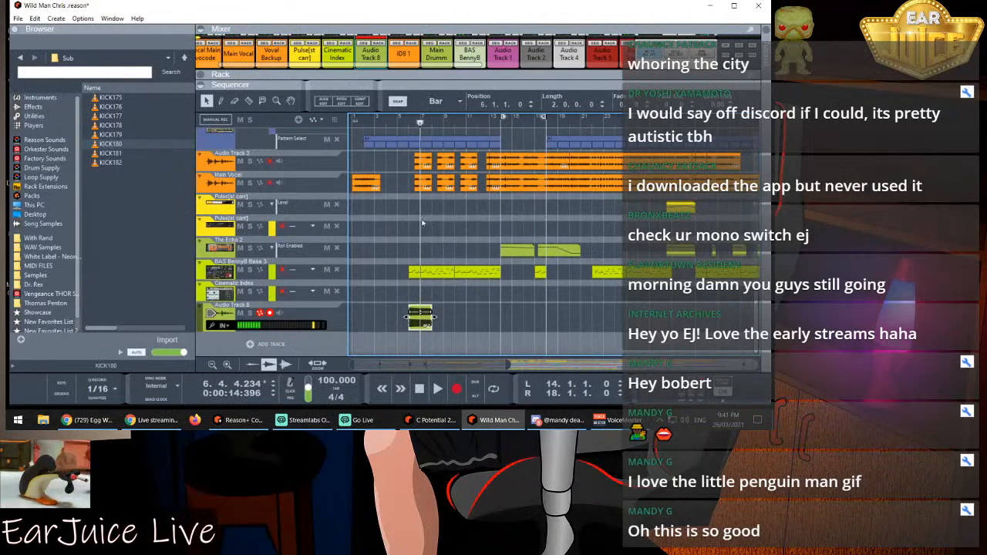
Play the arrangement from bar 6 and check the kick clip against the clips on the other tracks
{"action": "left_click", "coordinate": [410, 126]}
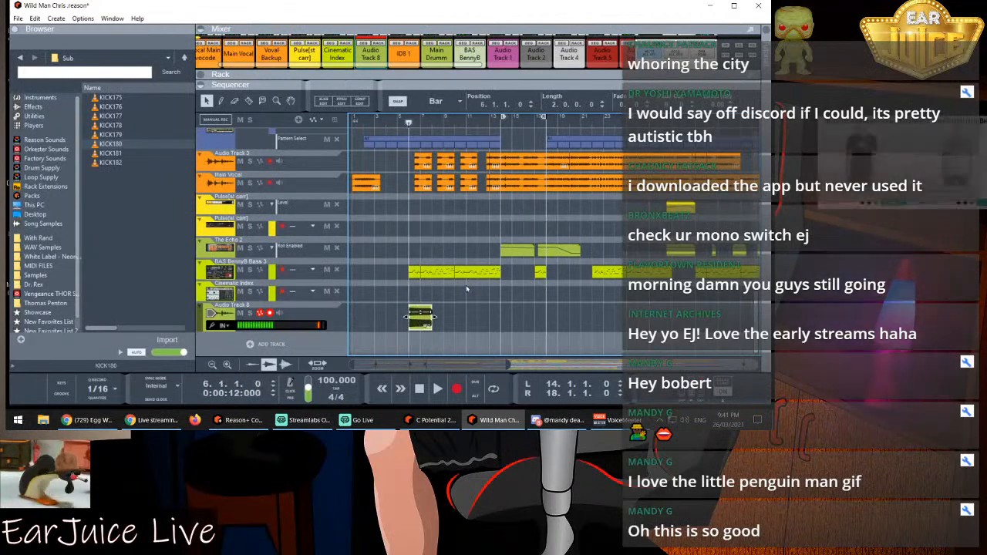
{"action": "key", "text": "space"}
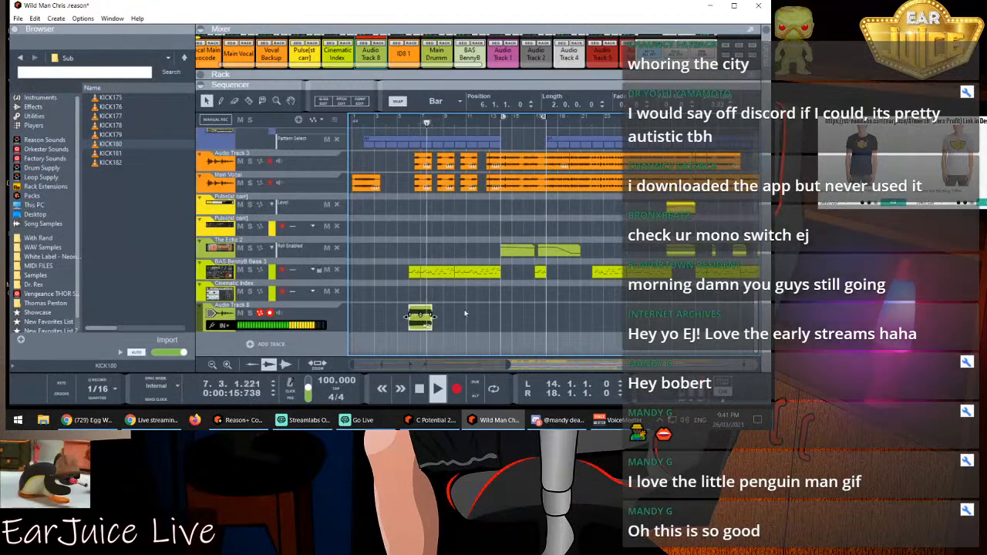
{"action": "scroll", "coordinate": [517, 232], "scroll_direction": "down", "scroll_amount": 3}
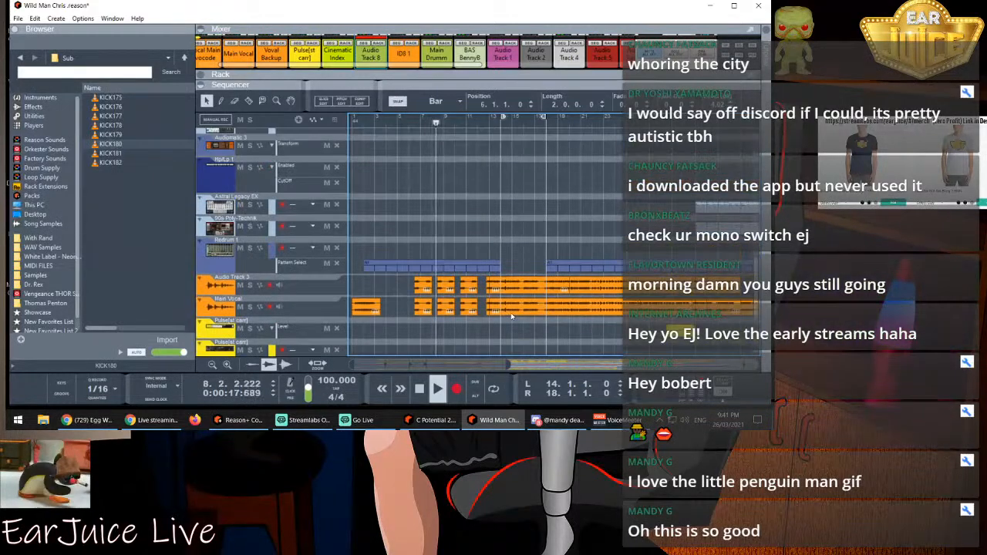
{"action": "scroll", "coordinate": [525, 298], "scroll_direction": "down", "scroll_amount": 3}
{"action": "scroll", "coordinate": [525, 299], "scroll_direction": "down", "scroll_amount": 8}
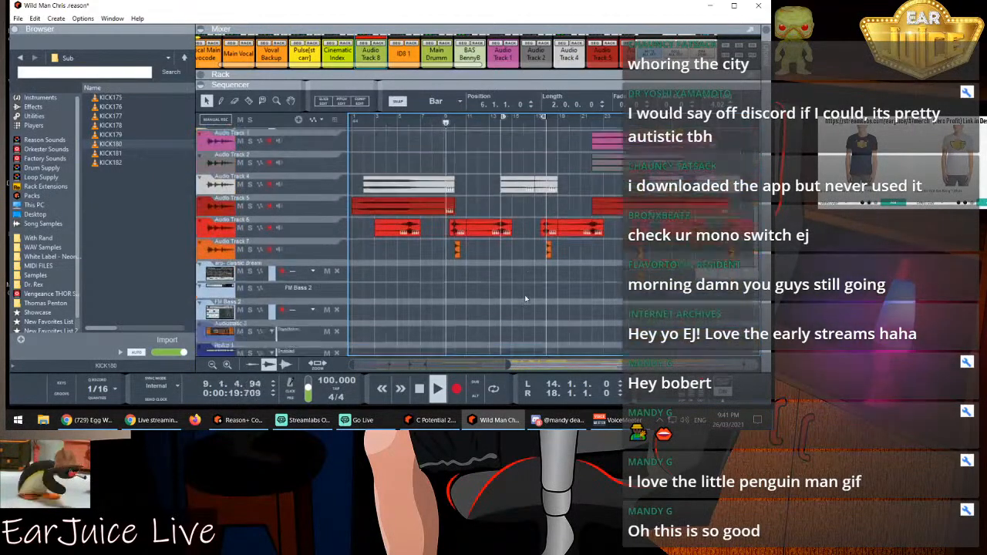
{"action": "scroll", "coordinate": [529, 276], "scroll_direction": "down", "scroll_amount": 2}
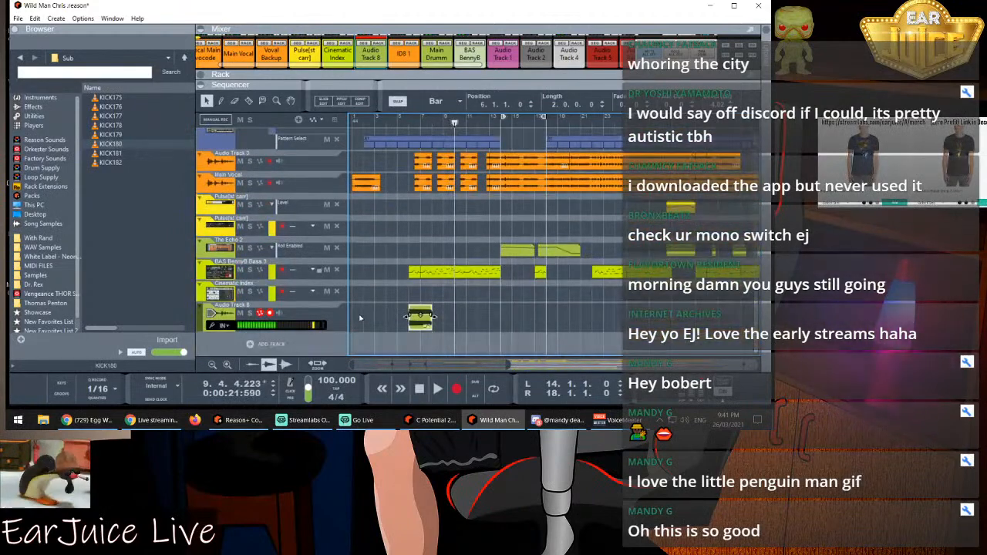
Move Audio Track 8 up the sequencer track list to directly below Audio Track 7
{"action": "left_click", "coordinate": [312, 314]}
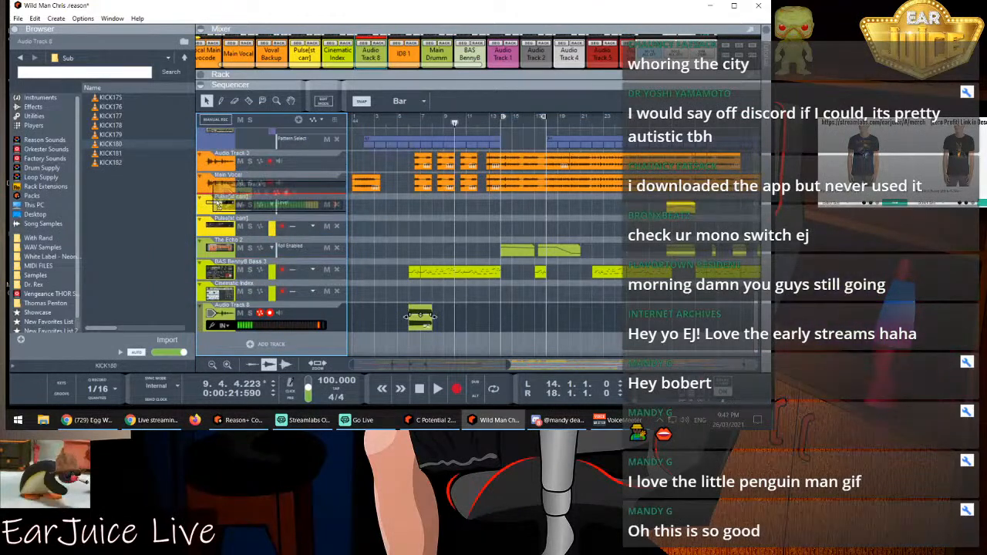
{"action": "scroll", "coordinate": [215, 201], "scroll_direction": "up", "scroll_amount": 4}
{"action": "scroll", "coordinate": [218, 226], "scroll_direction": "up", "scroll_amount": 6}
{"action": "left_click_drag", "start_coordinate": [218, 226], "coordinate": [210, 265]}
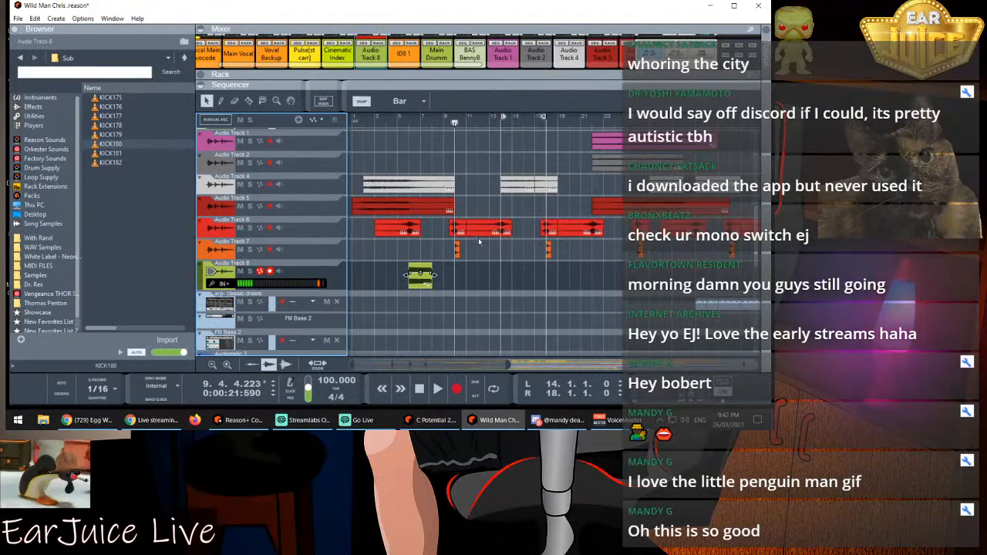
Copy the kick clip on Audio Track 8 and paste the copy at bar 14
{"action": "right_click", "coordinate": [419, 279]}
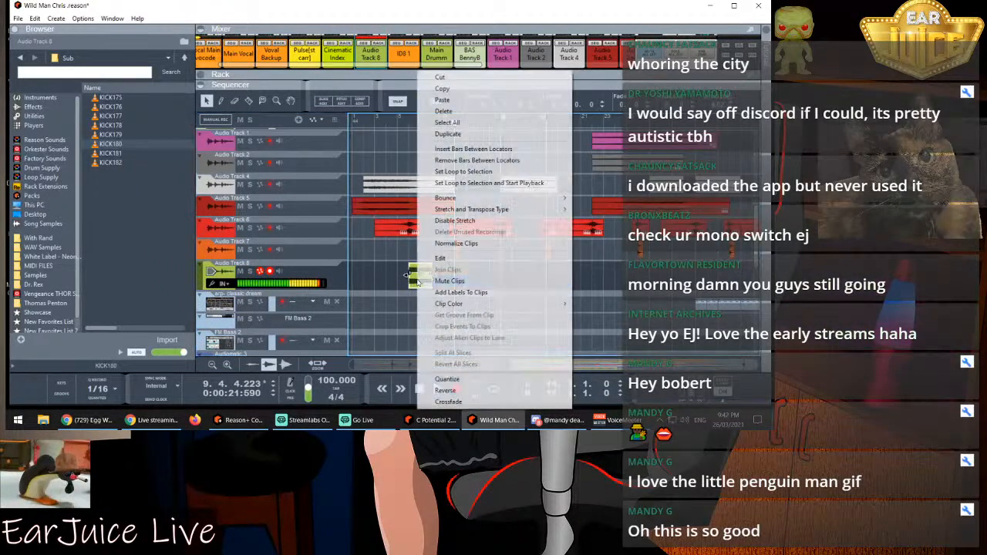
{"action": "left_click", "coordinate": [442, 91]}
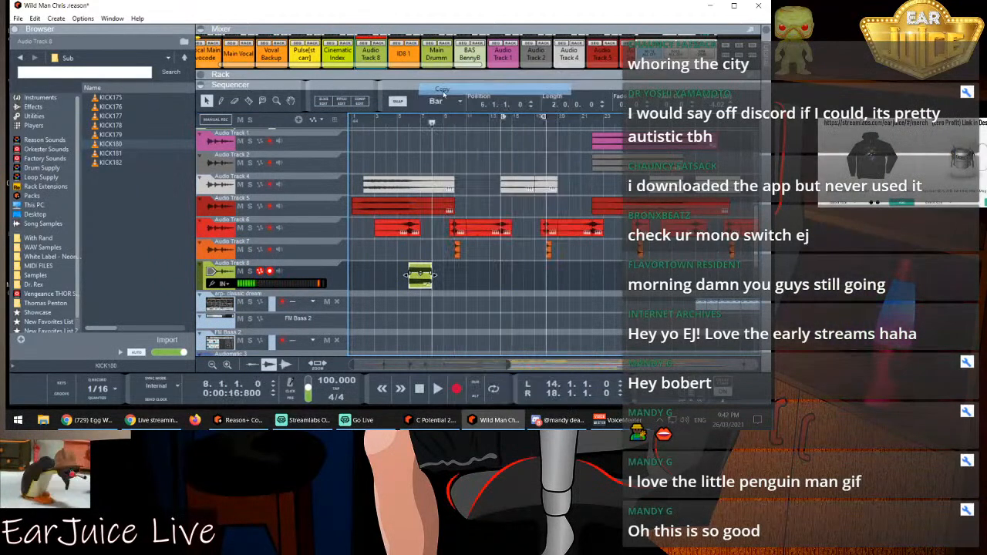
{"action": "left_click", "coordinate": [503, 127]}
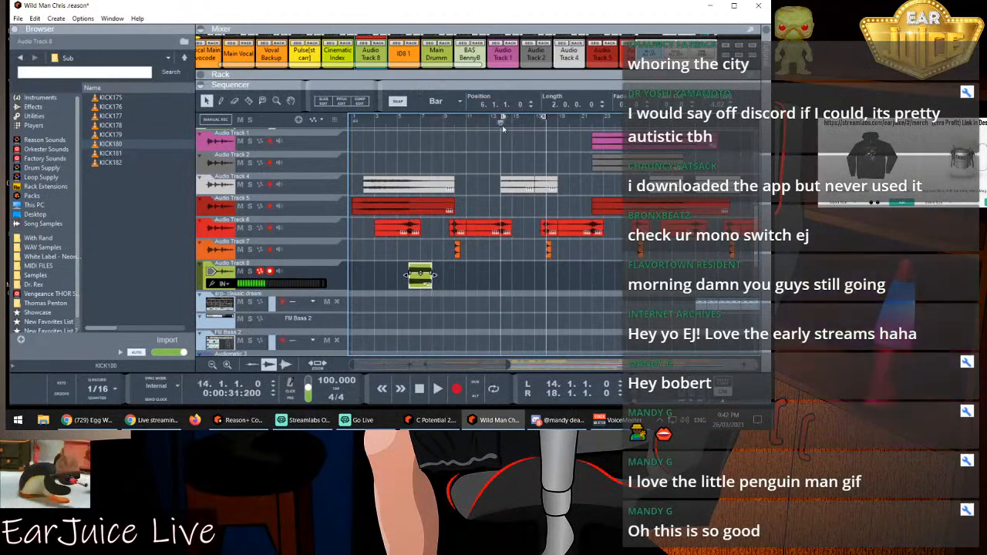
{"action": "right_click", "coordinate": [531, 281]}
{"action": "left_click", "coordinate": [544, 48]}
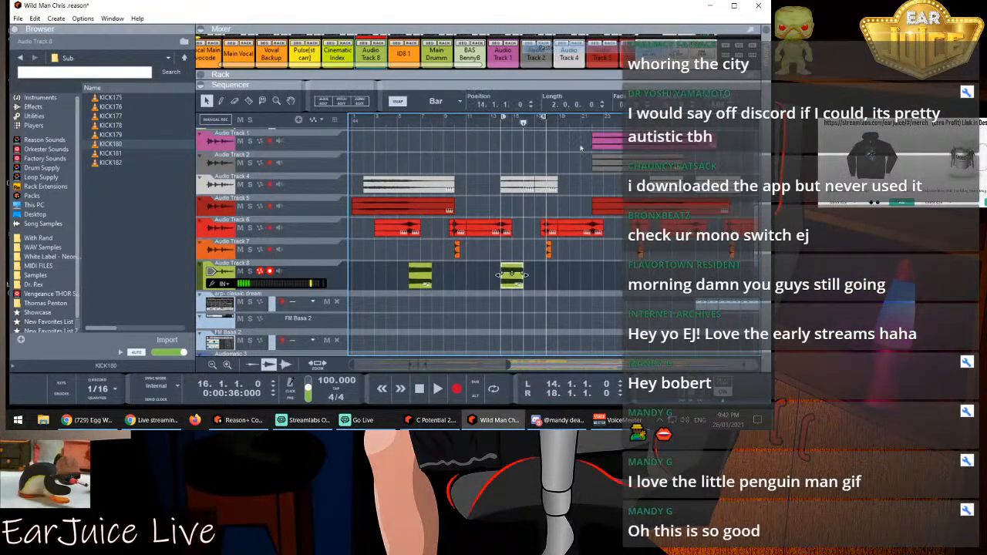
Paste the kick clip at bar 22 on Audio Track 8 and play the arrangement from there
{"action": "left_click", "coordinate": [595, 124]}
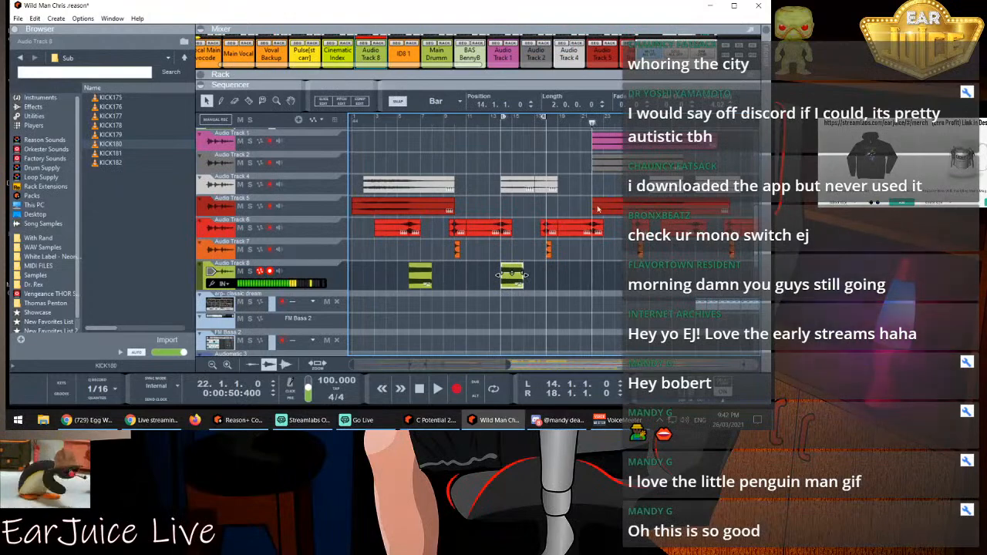
{"action": "right_click", "coordinate": [608, 275]}
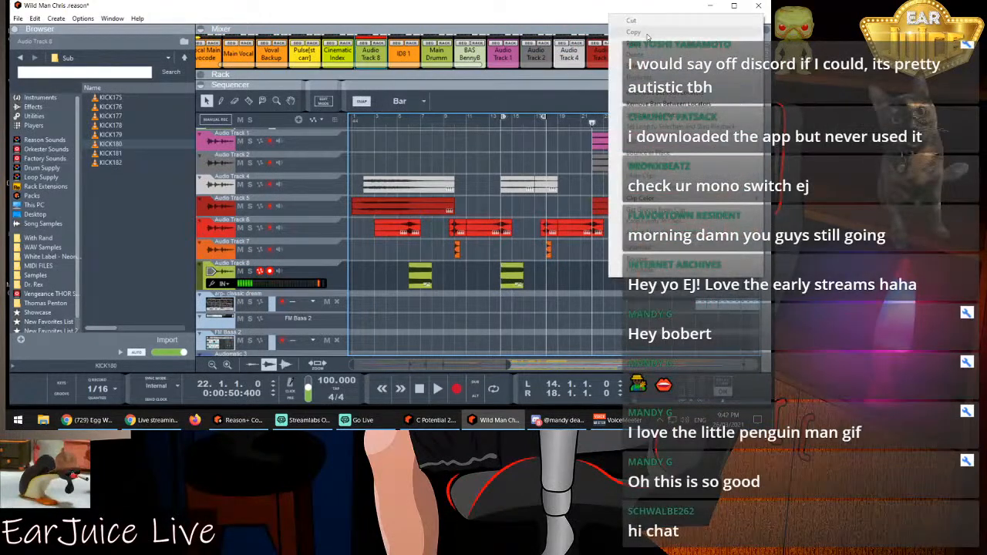
{"action": "left_click", "coordinate": [679, 44]}
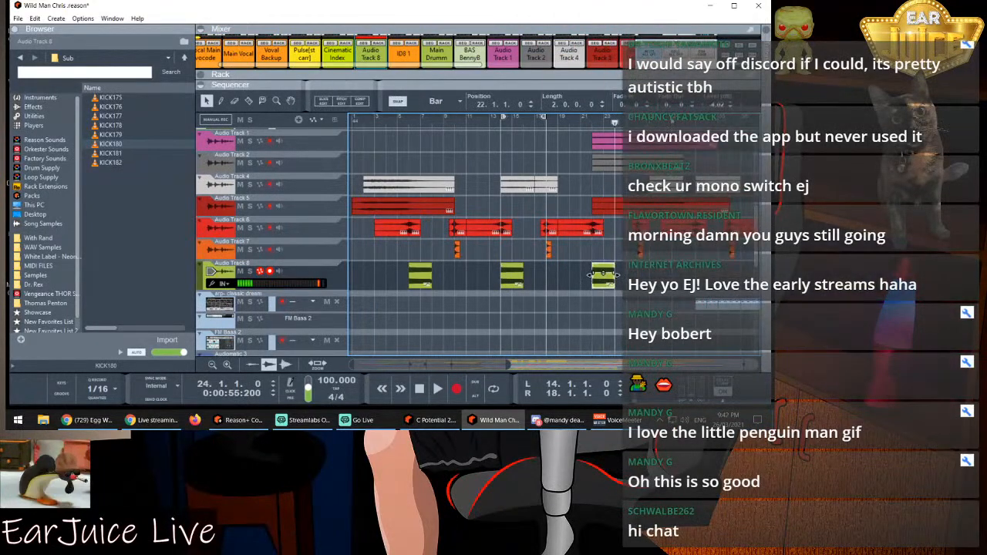
{"action": "key", "text": "z"}
{"action": "key", "text": "z"}
{"action": "key", "text": "z"}
{"action": "key", "text": "space"}
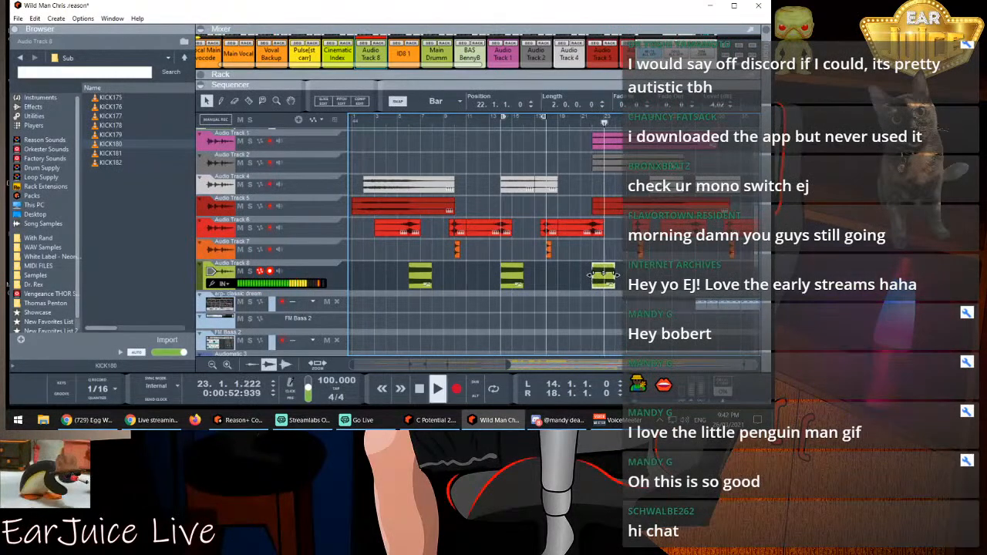
{"action": "key", "text": "Escape"}
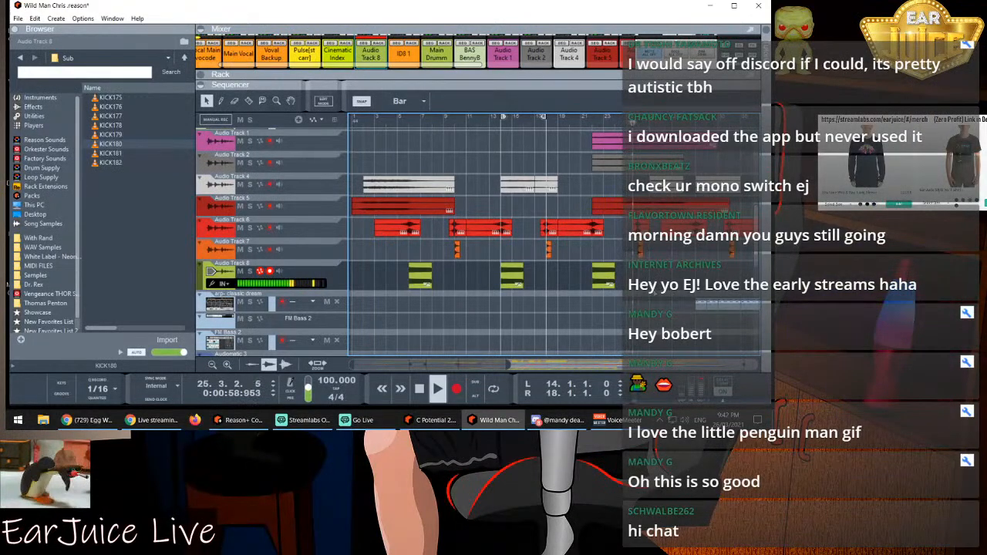
Stop playback, paste the kick clip at bar 26 on Audio Track 8, and play that passage
{"action": "key", "text": "space"}
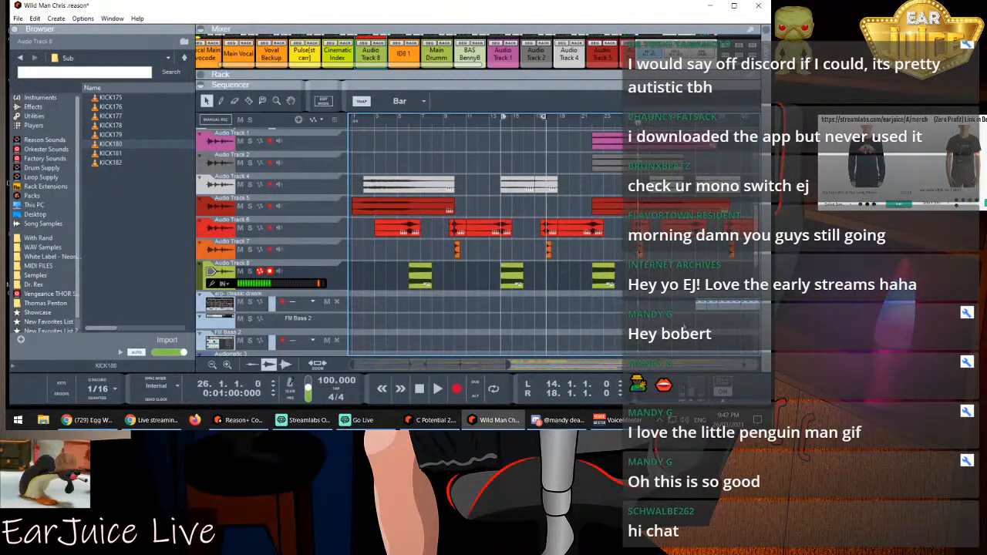
{"action": "right_click", "coordinate": [684, 280]}
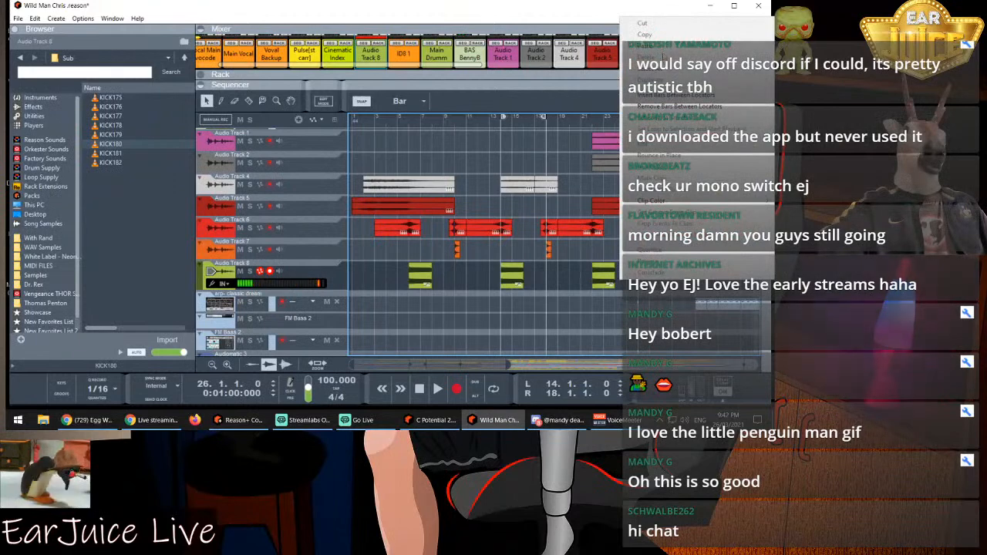
{"action": "left_click", "coordinate": [661, 47]}
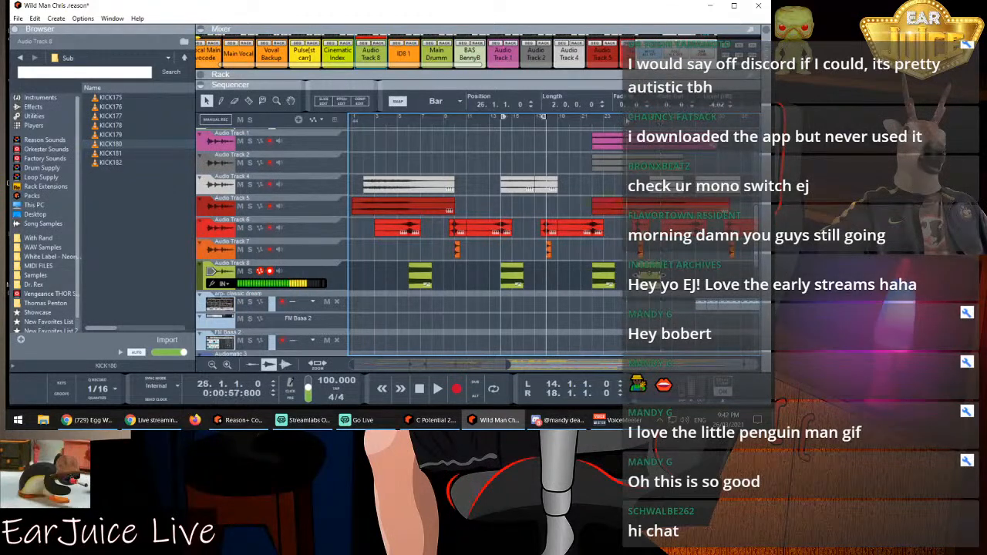
{"action": "key", "text": "space"}
{"action": "left_click", "coordinate": [683, 279]}
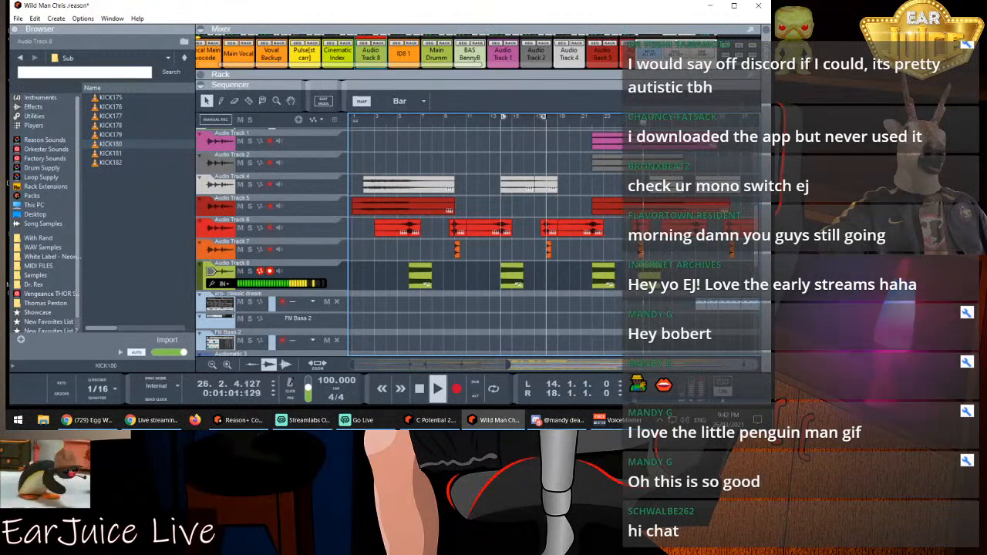
Paste the kick clip at bar 31 on Audio Track 8, where the classic dream part begins
{"action": "left_click_drag", "start_coordinate": [490, 363], "coordinate": [562, 363]}
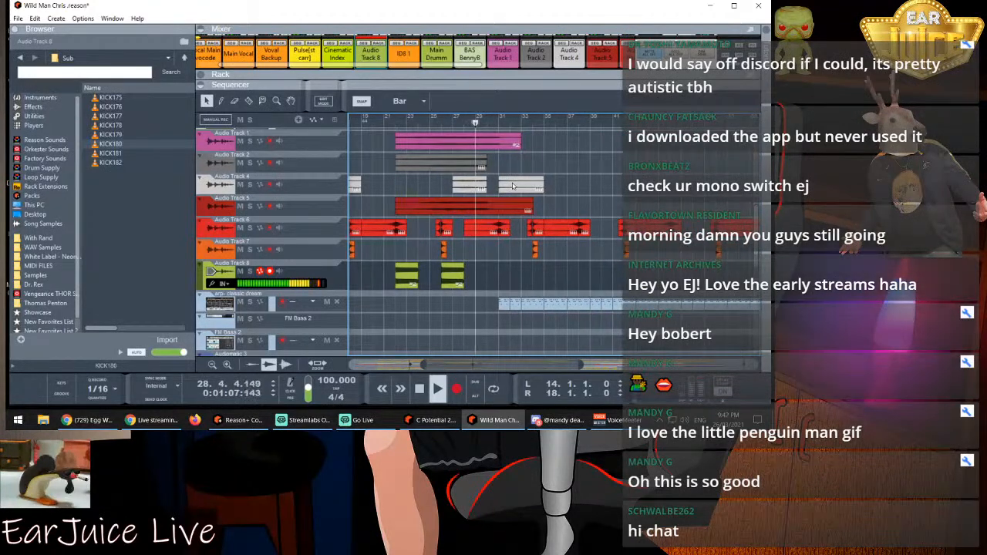
{"action": "left_click", "coordinate": [509, 125]}
{"action": "left_click", "coordinate": [506, 126]}
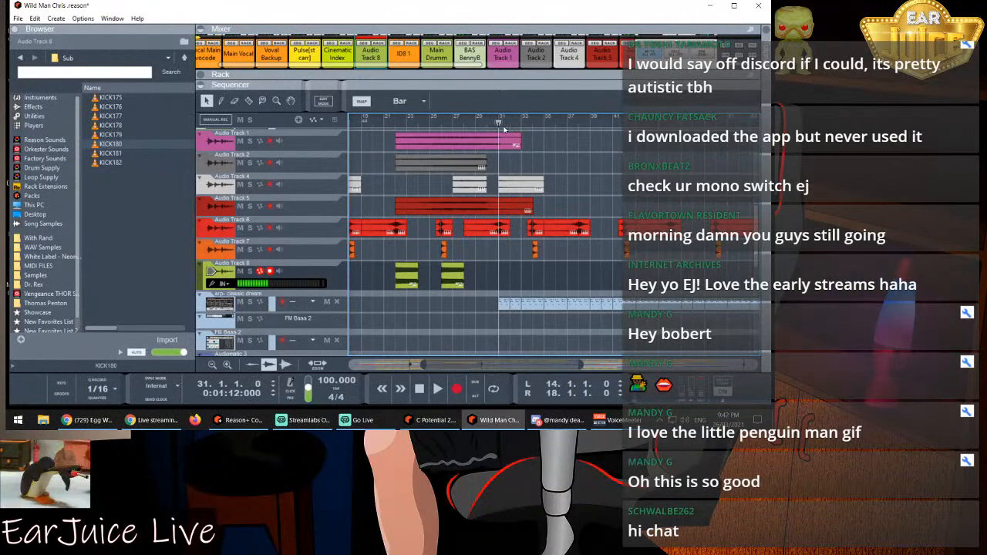
{"action": "right_click", "coordinate": [519, 280]}
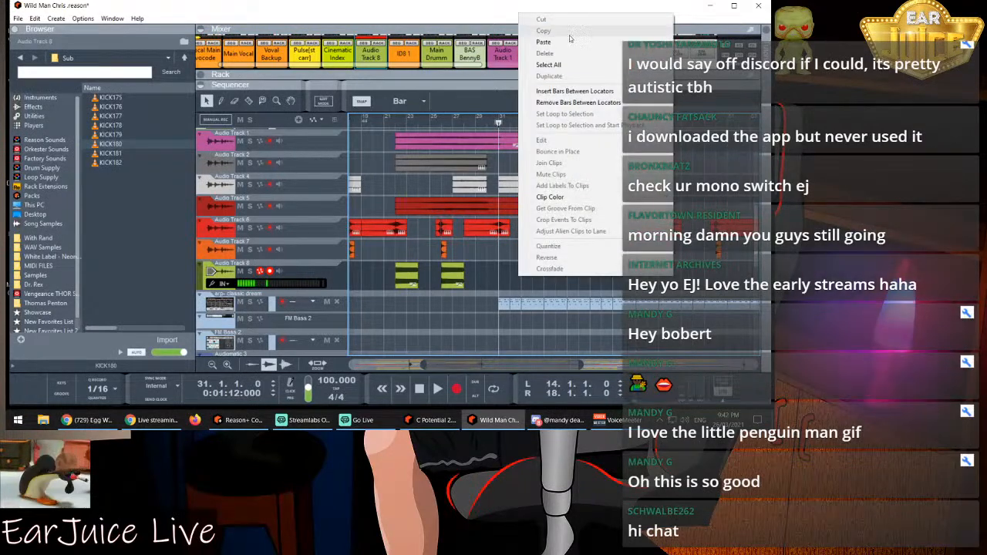
{"action": "left_click", "coordinate": [544, 42]}
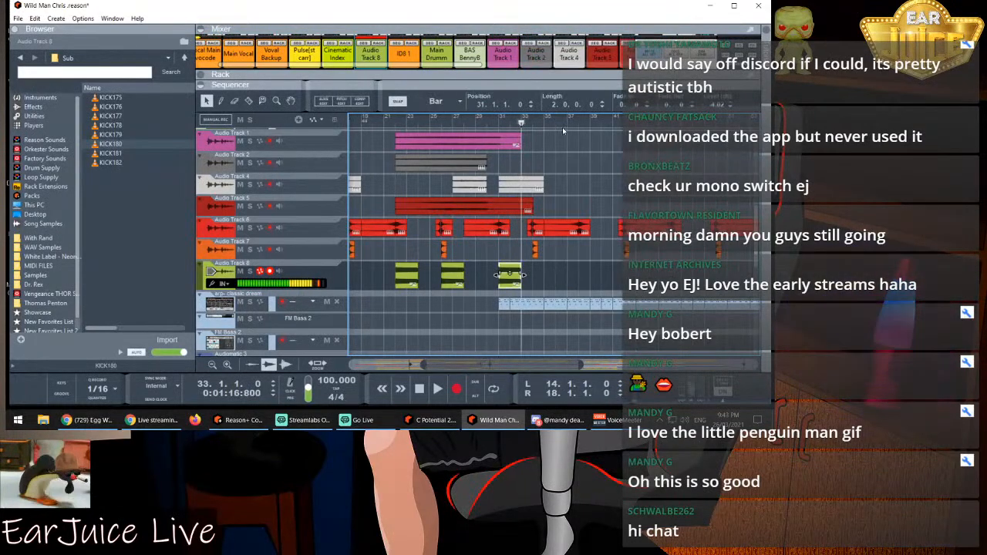
Paste another kick clip at bar 34 on Audio Track 8
{"action": "left_click", "coordinate": [533, 126]}
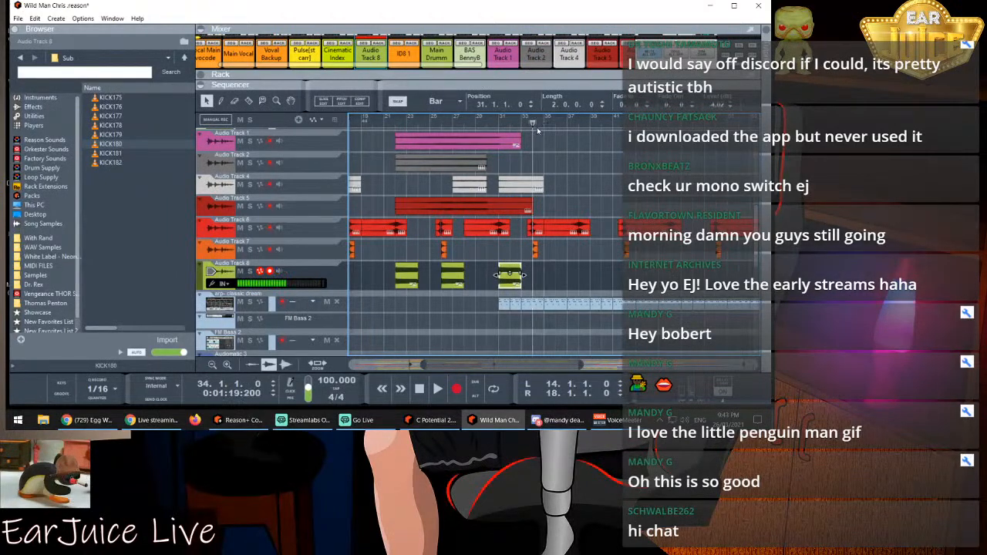
{"action": "right_click", "coordinate": [566, 284]}
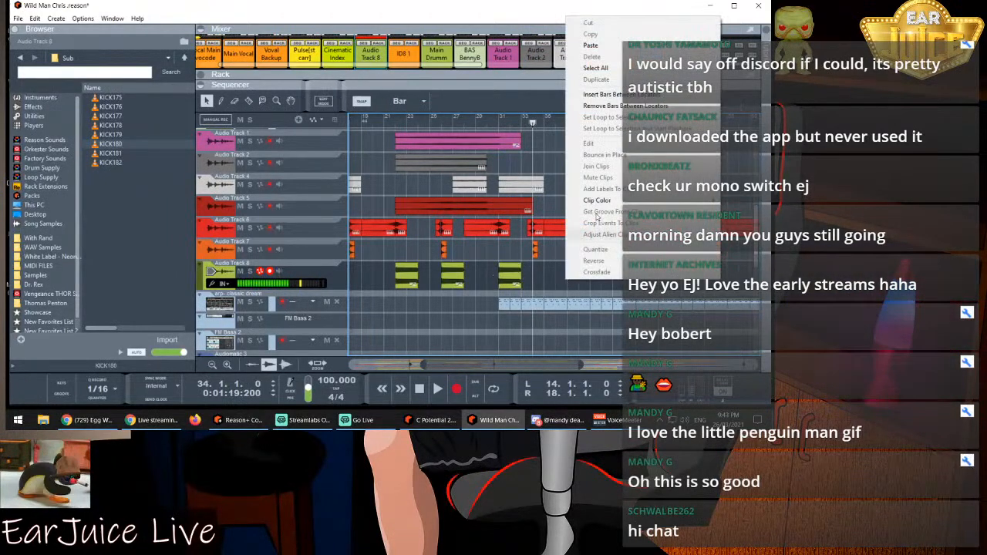
{"action": "left_click", "coordinate": [597, 45]}
Paste the kick clip at bars 38 and 46 on Audio Track 8
{"action": "left_click", "coordinate": [580, 124]}
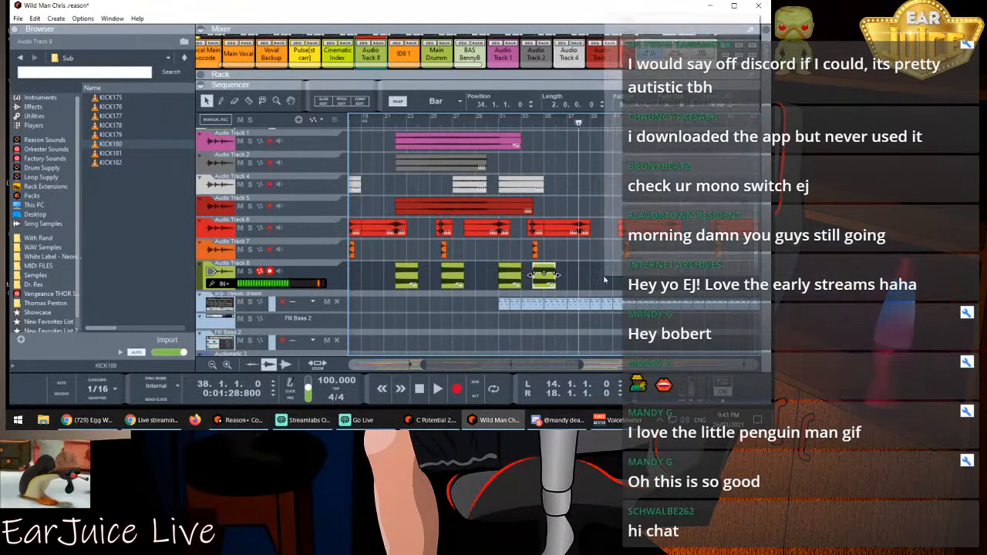
{"action": "key", "text": "ctrl+v"}
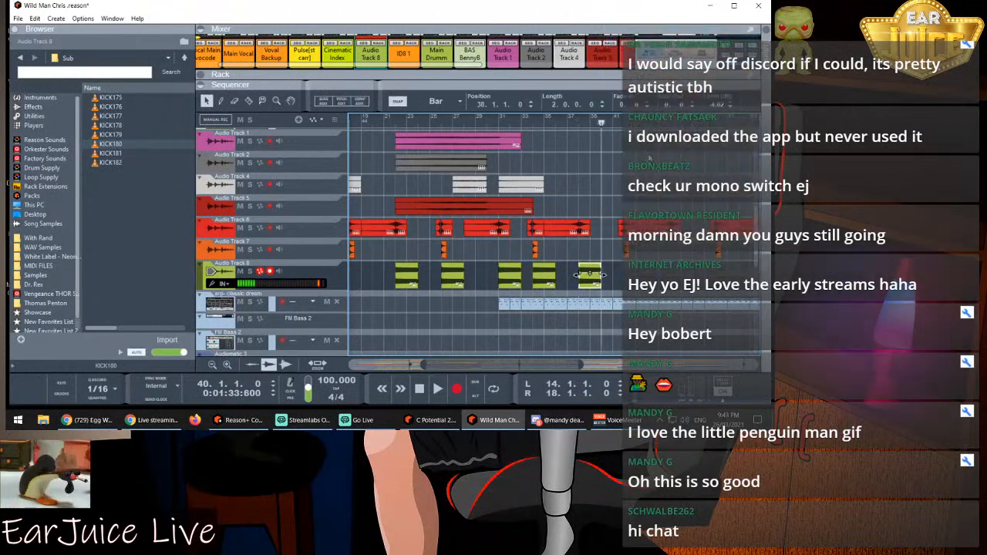
{"action": "left_click", "coordinate": [669, 124]}
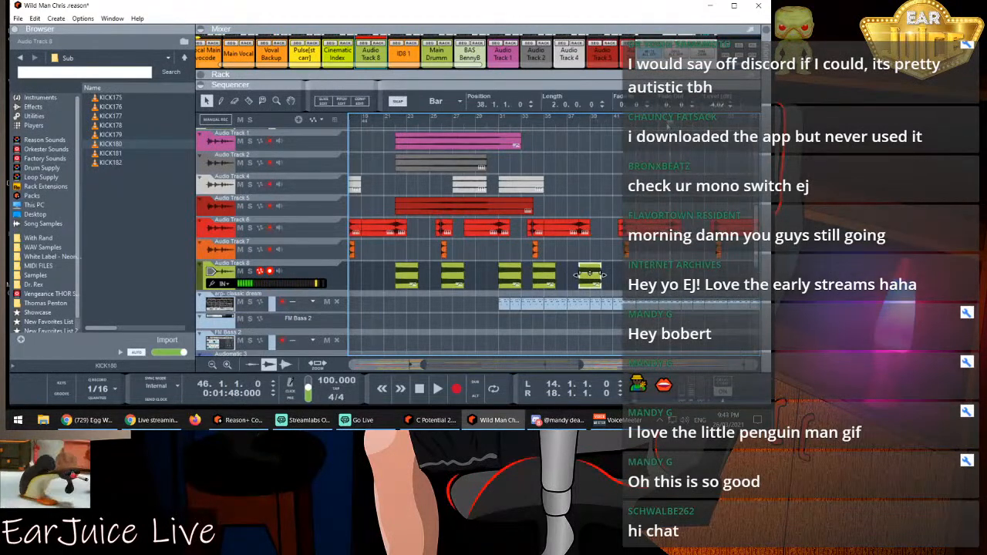
{"action": "right_click", "coordinate": [619, 281]}
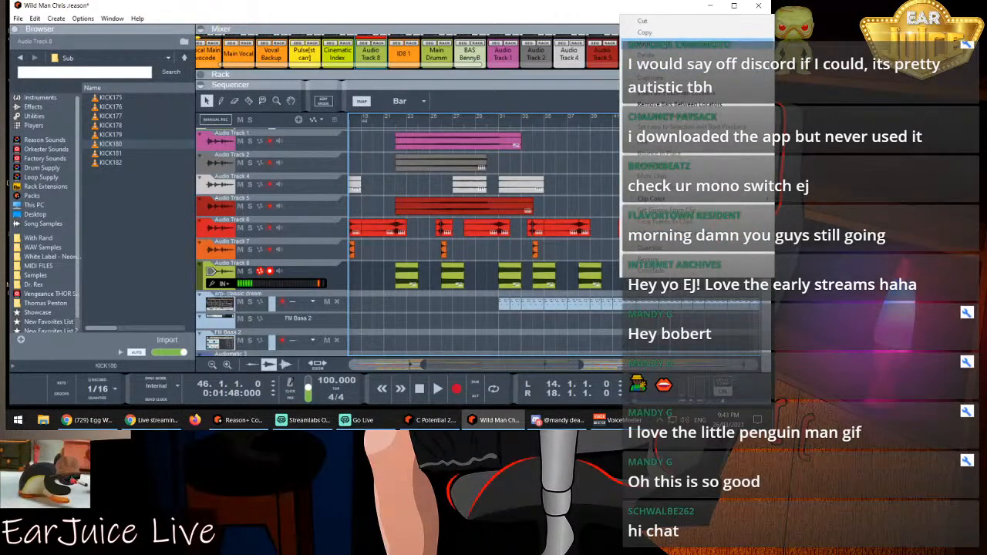
{"action": "left_click", "coordinate": [648, 44]}
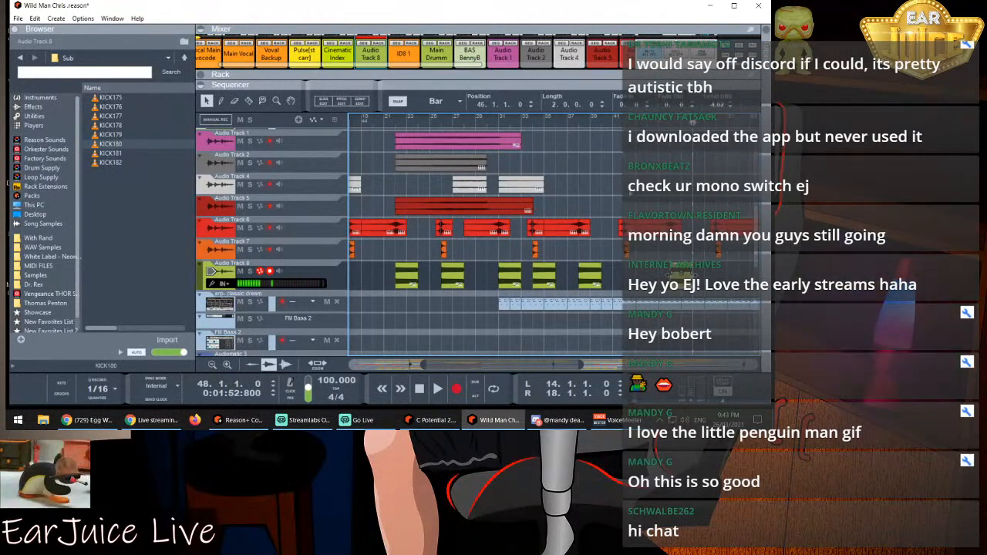
Play the arrangement from bars 42 and 33, and delete the kick clip at bar 34 on Audio Track 8
{"action": "left_click", "coordinate": [624, 123]}
{"action": "key", "text": "space"}
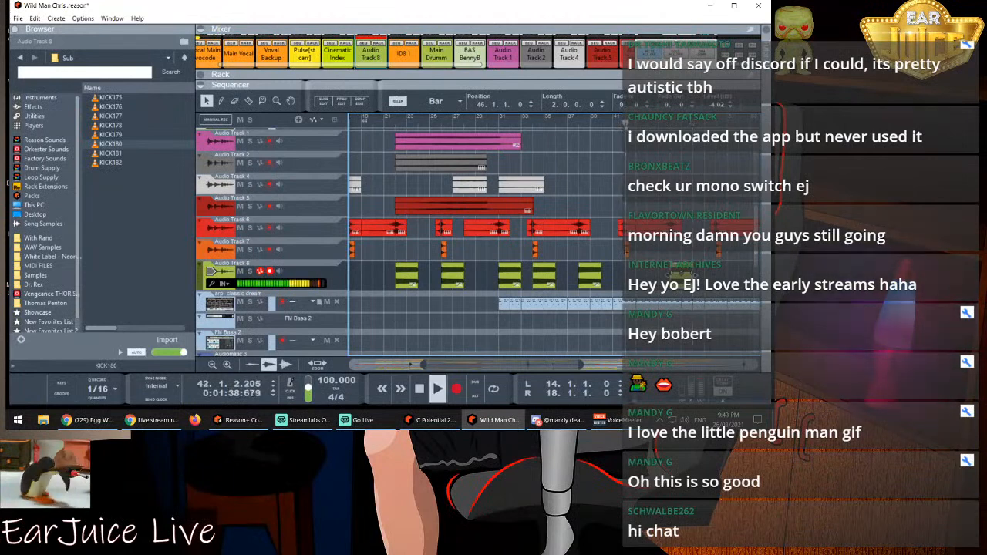
{"action": "left_click", "coordinate": [619, 124]}
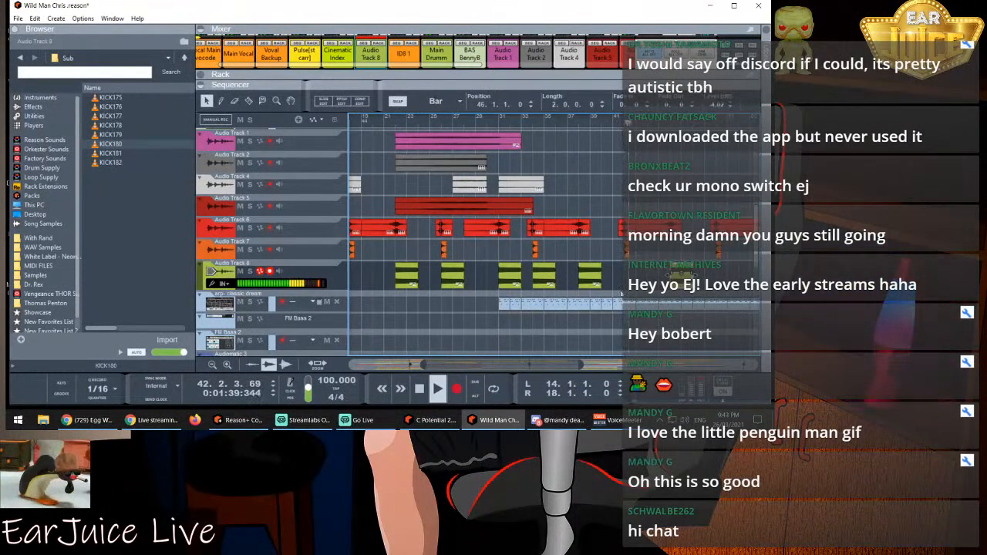
{"action": "left_click", "coordinate": [521, 118]}
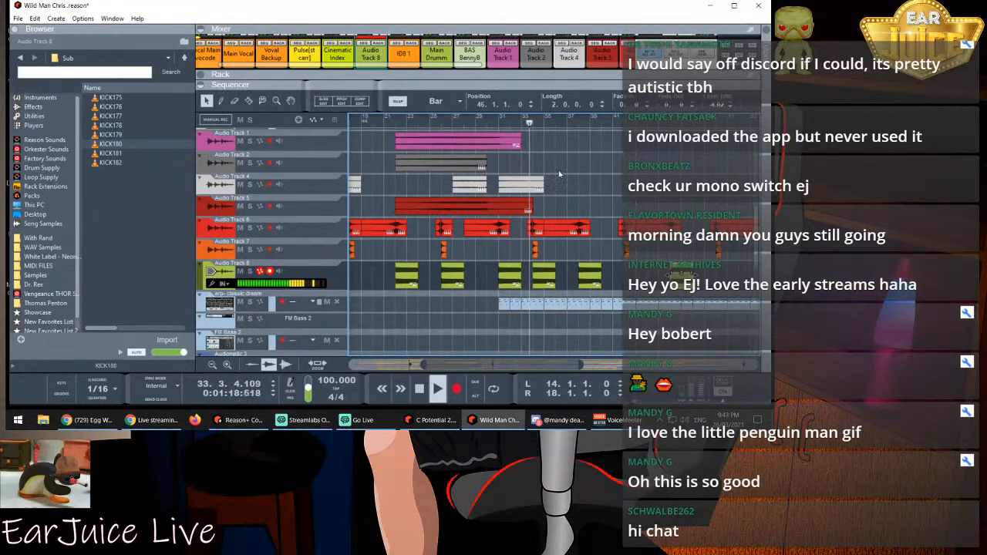
{"action": "left_click", "coordinate": [544, 284]}
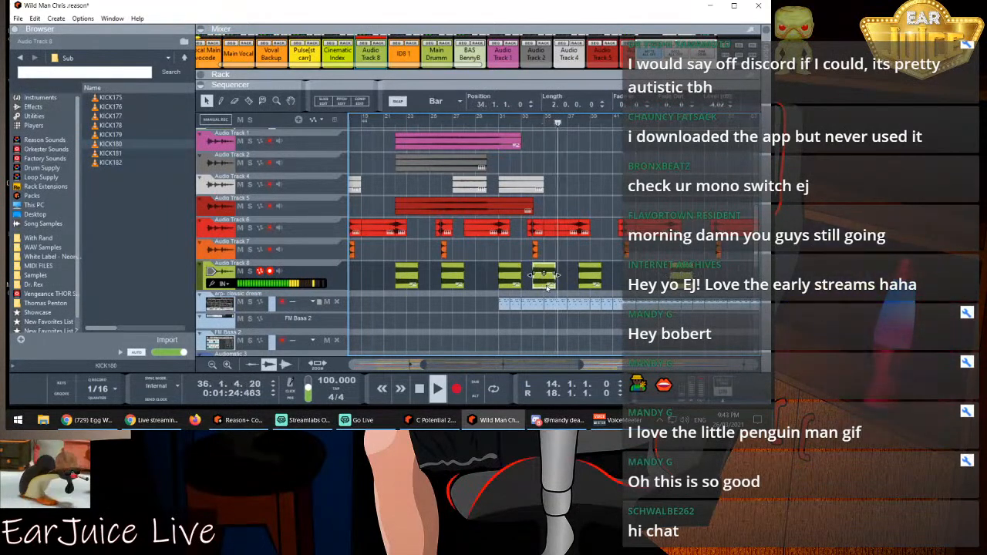
{"action": "key", "text": "Delete"}
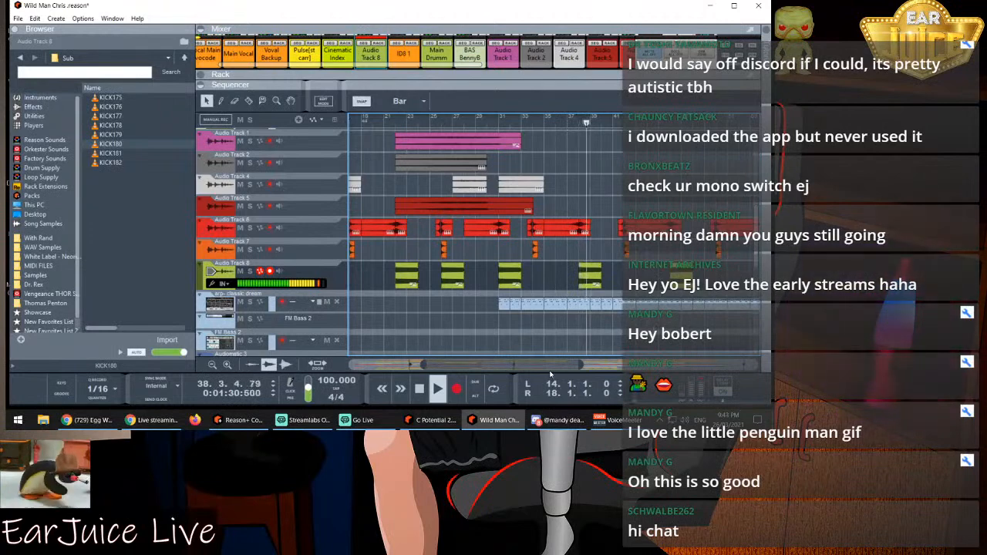
Stop playback and paste the kick clip at bars 54 and 63 on Audio Track 8
{"action": "left_click_drag", "start_coordinate": [551, 367], "coordinate": [614, 355]}
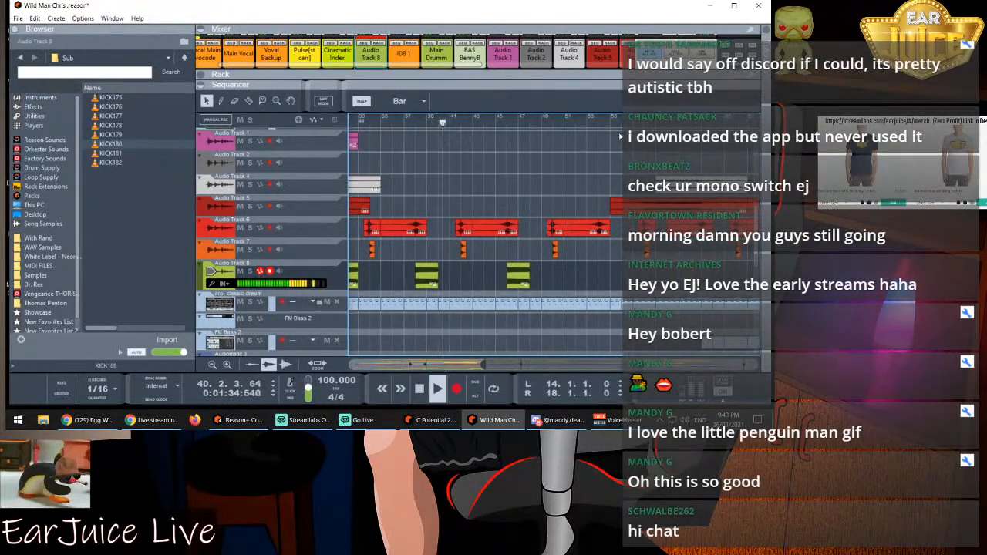
{"action": "key", "text": "space"}
{"action": "left_click", "coordinate": [598, 124]}
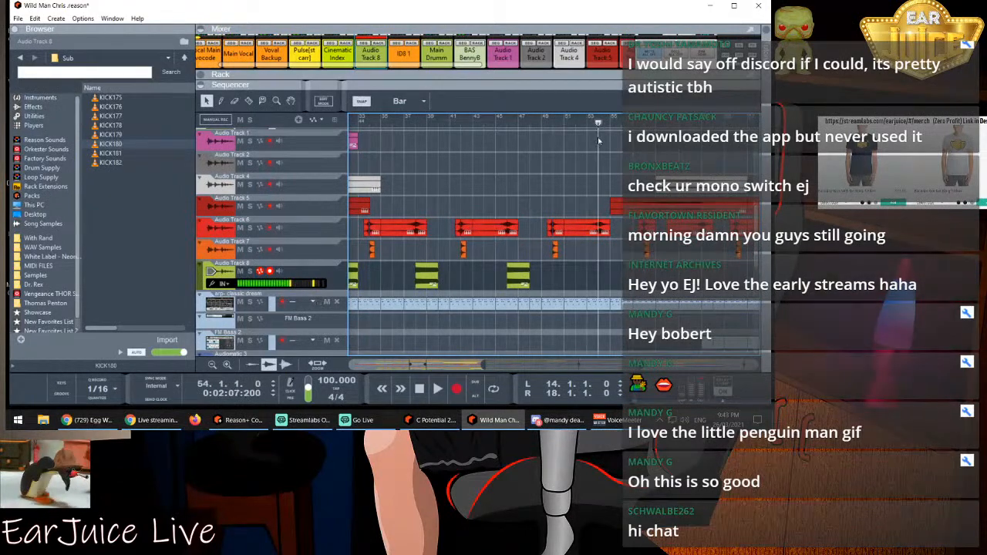
{"action": "right_click", "coordinate": [618, 282]}
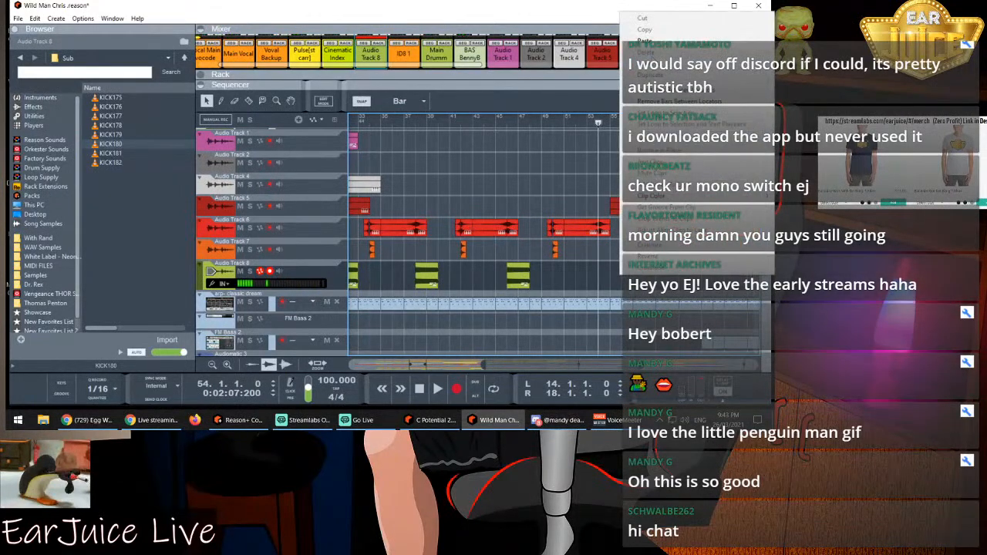
{"action": "left_click", "coordinate": [645, 41]}
{"action": "left_click", "coordinate": [698, 123]}
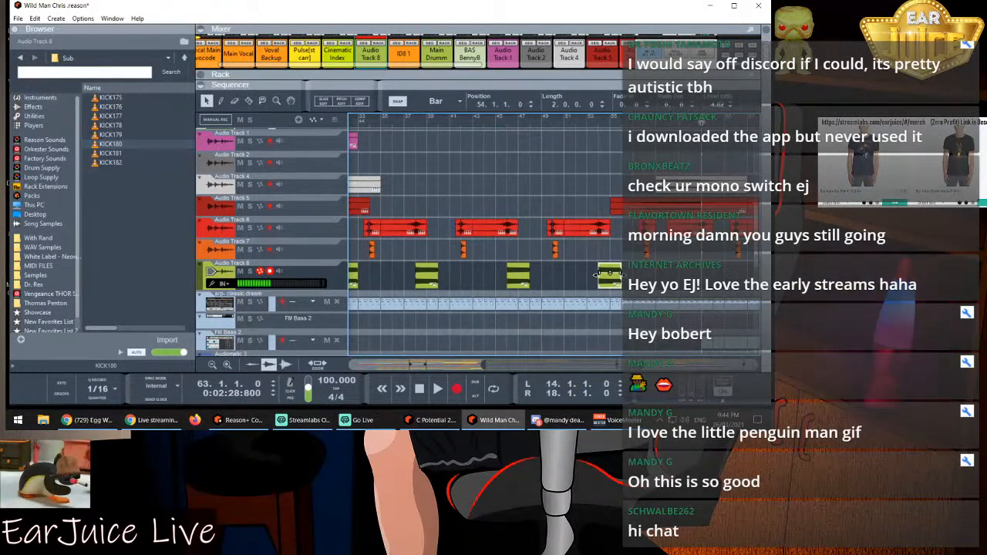
{"action": "right_click", "coordinate": [720, 284]}
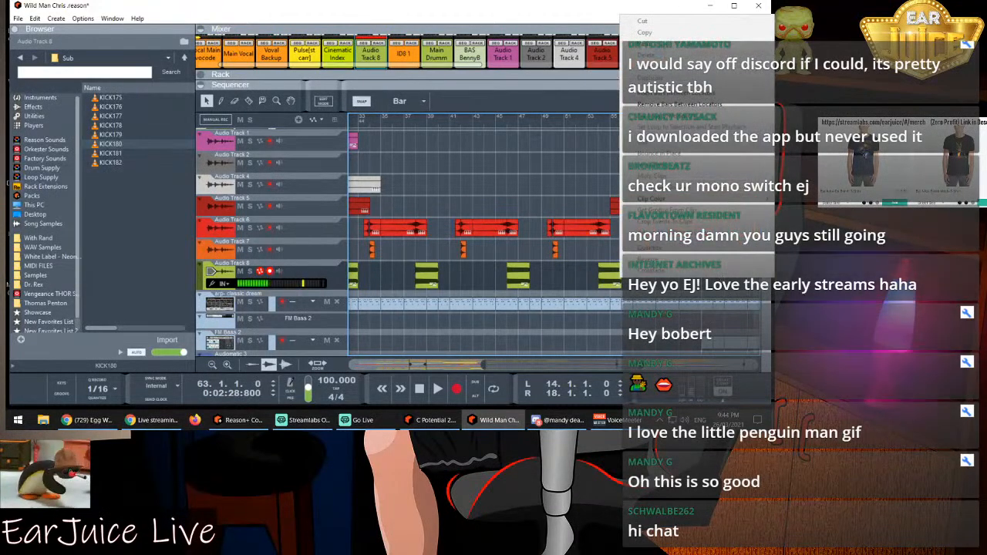
{"action": "left_click", "coordinate": [658, 46]}
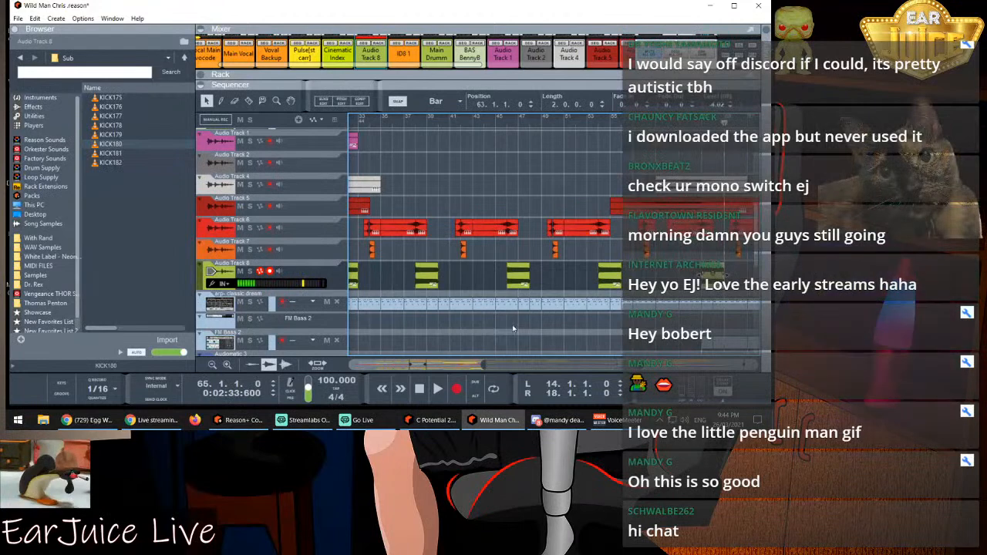
Paste the kick clip at bar 70 on Audio Track 8
{"action": "left_click_drag", "start_coordinate": [526, 363], "coordinate": [626, 372]}
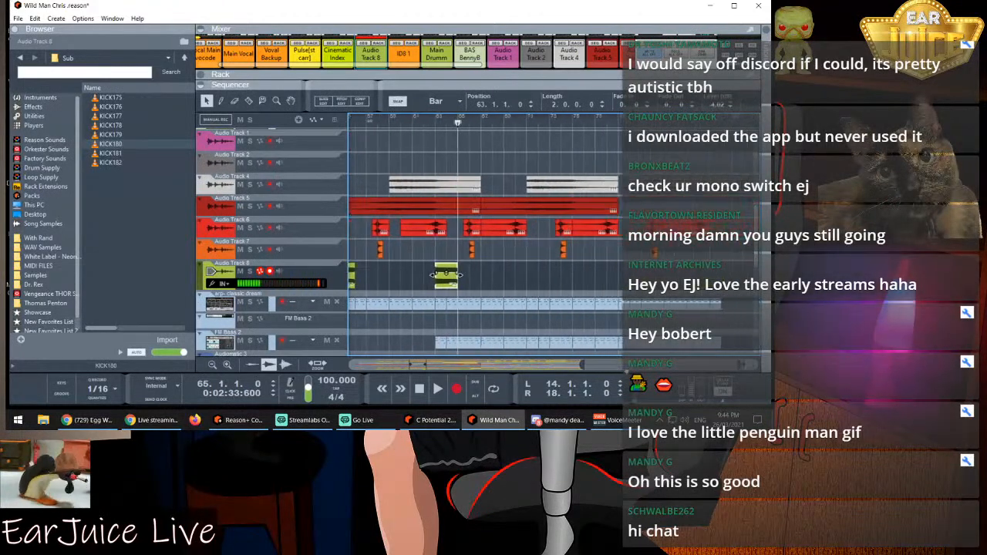
{"action": "left_click", "coordinate": [504, 122]}
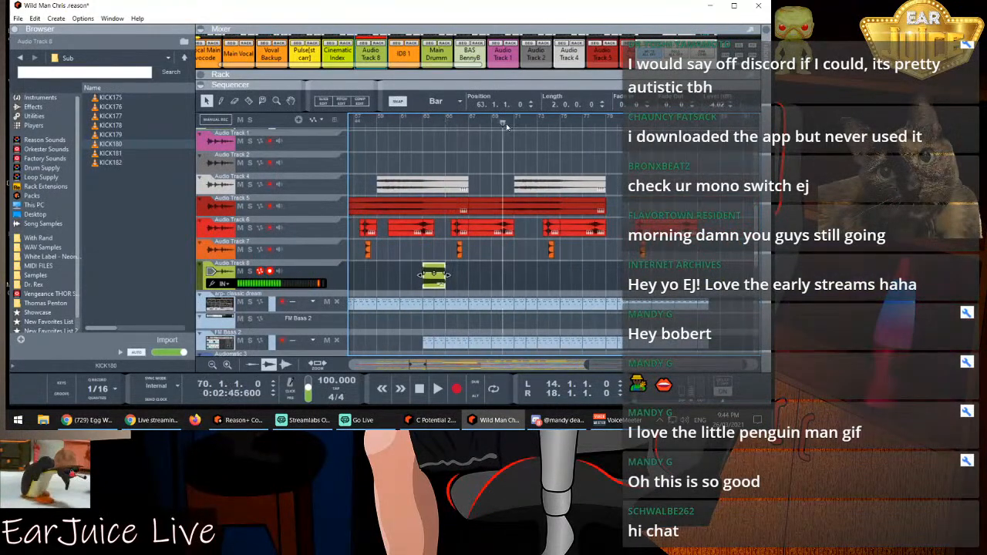
{"action": "right_click", "coordinate": [538, 287]}
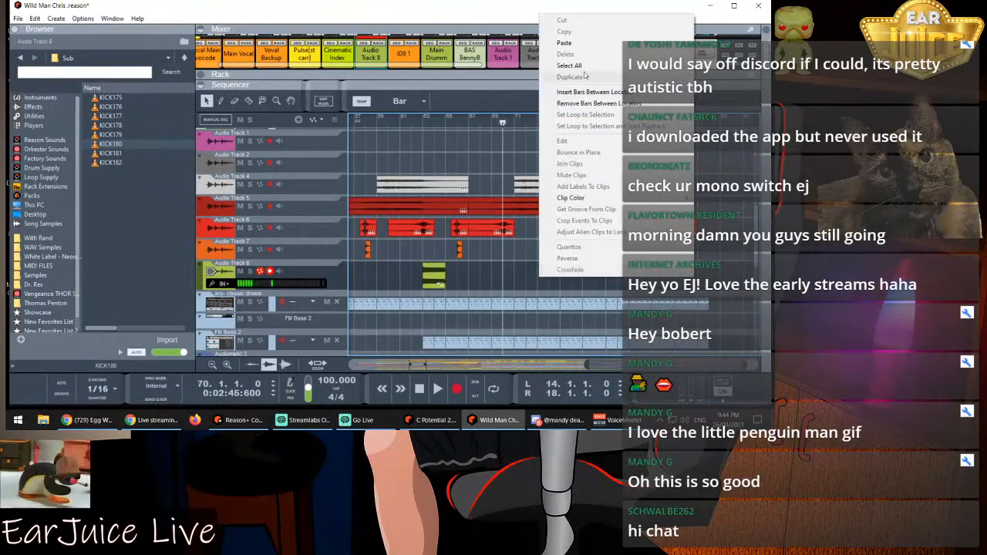
{"action": "left_click", "coordinate": [566, 42]}
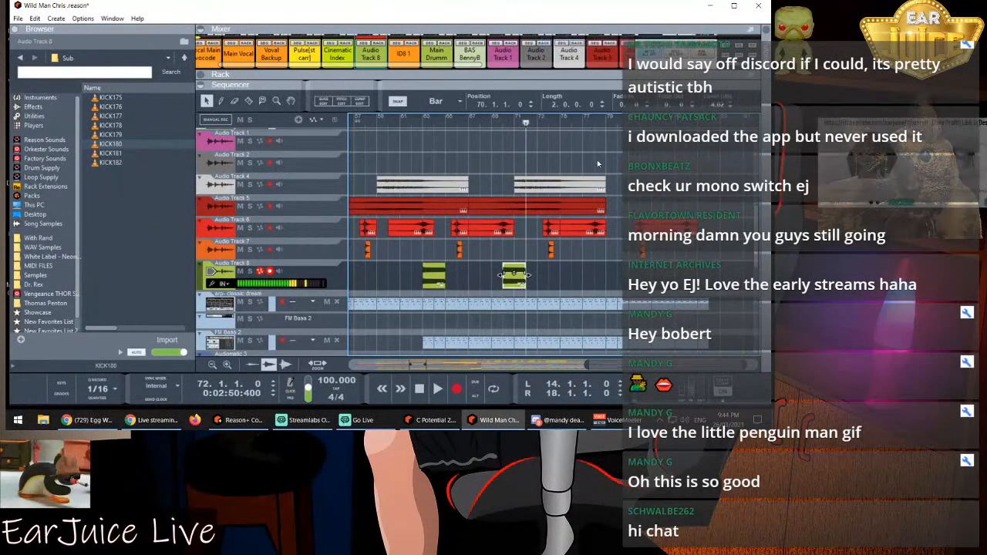
Paste the kick clip at bars 78 and 86 on Audio Track 8
{"action": "right_click", "coordinate": [615, 287]}
{"action": "left_click", "coordinate": [645, 49]}
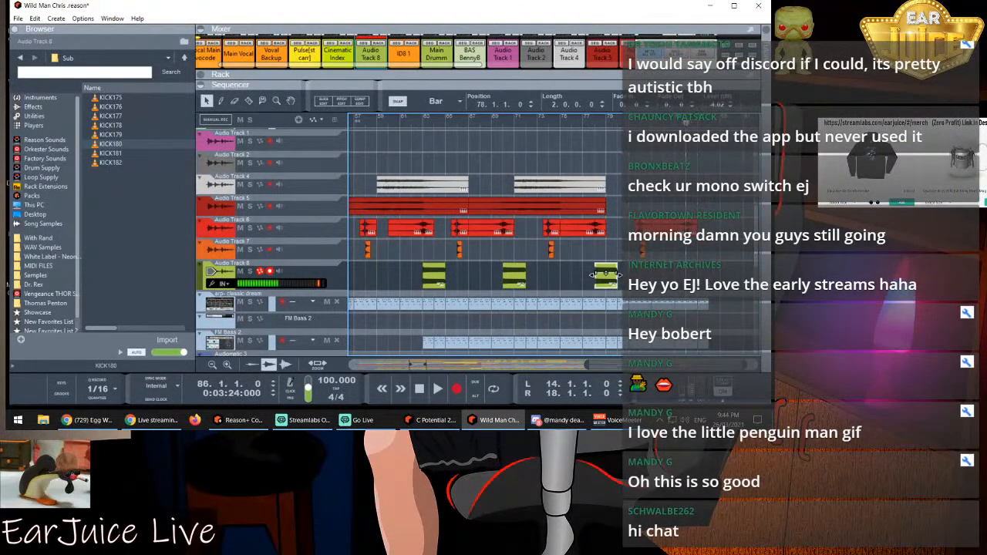
{"action": "right_click", "coordinate": [605, 275]}
{"action": "left_click", "coordinate": [646, 50]}
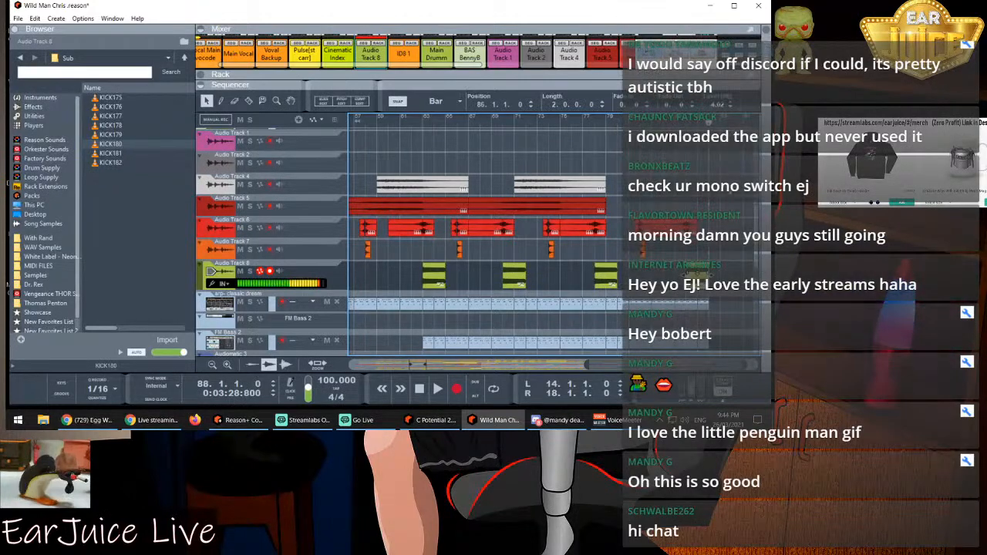
{"action": "left_click", "coordinate": [674, 269]}
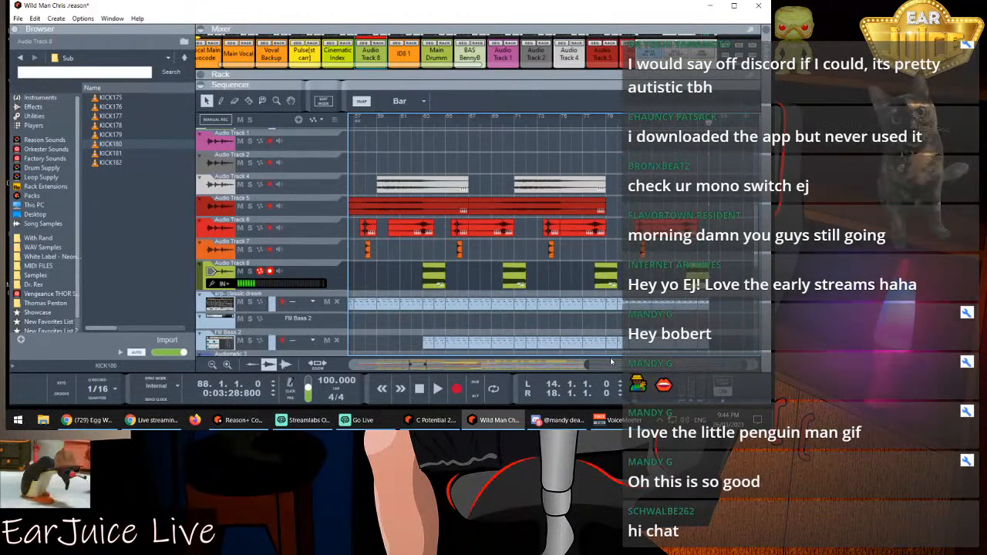
Delete the Cinematic Index channel and track together with all devices in its group
{"action": "left_click_drag", "start_coordinate": [588, 364], "coordinate": [351, 364]}
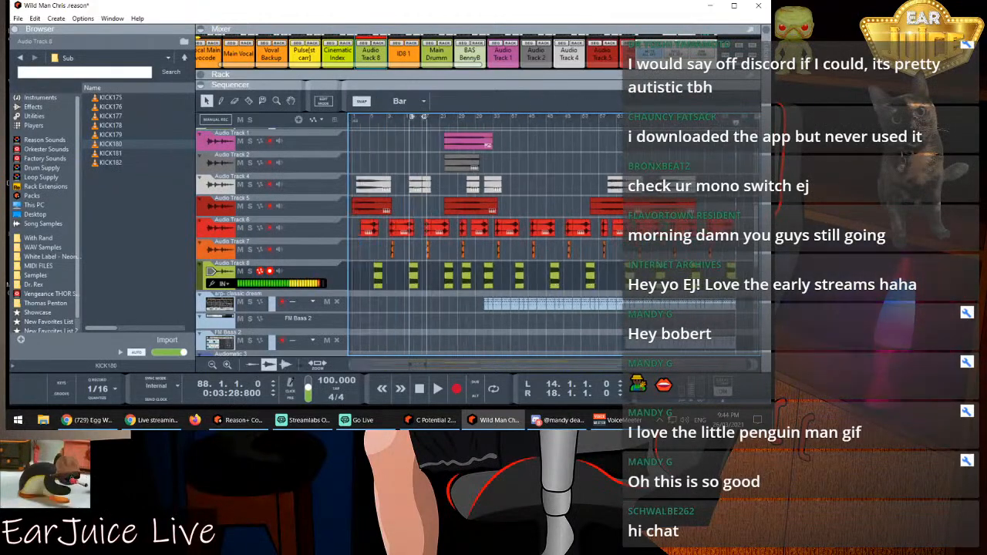
{"action": "scroll", "coordinate": [563, 256], "scroll_direction": "down", "scroll_amount": 6}
{"action": "scroll", "coordinate": [563, 255], "scroll_direction": "down", "scroll_amount": 3}
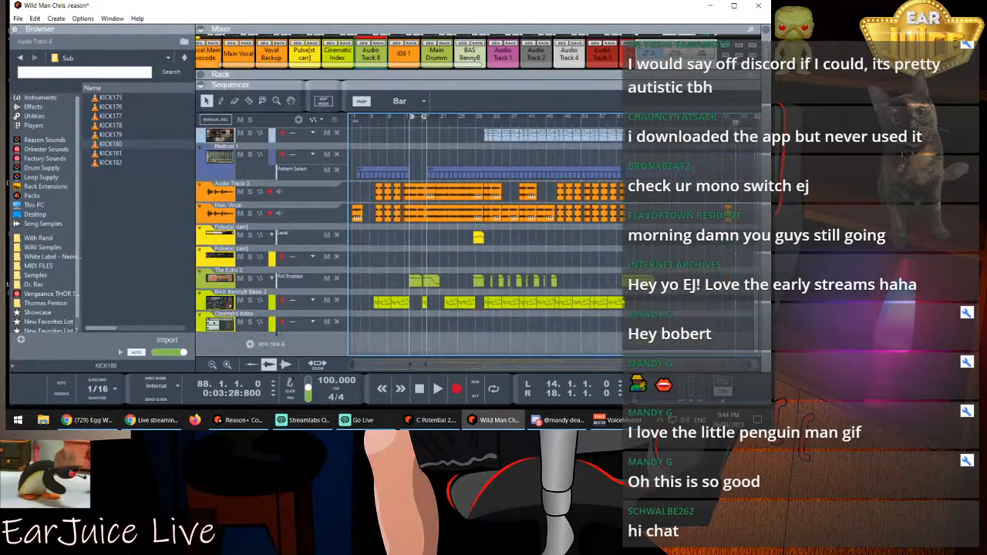
{"action": "left_click", "coordinate": [301, 332]}
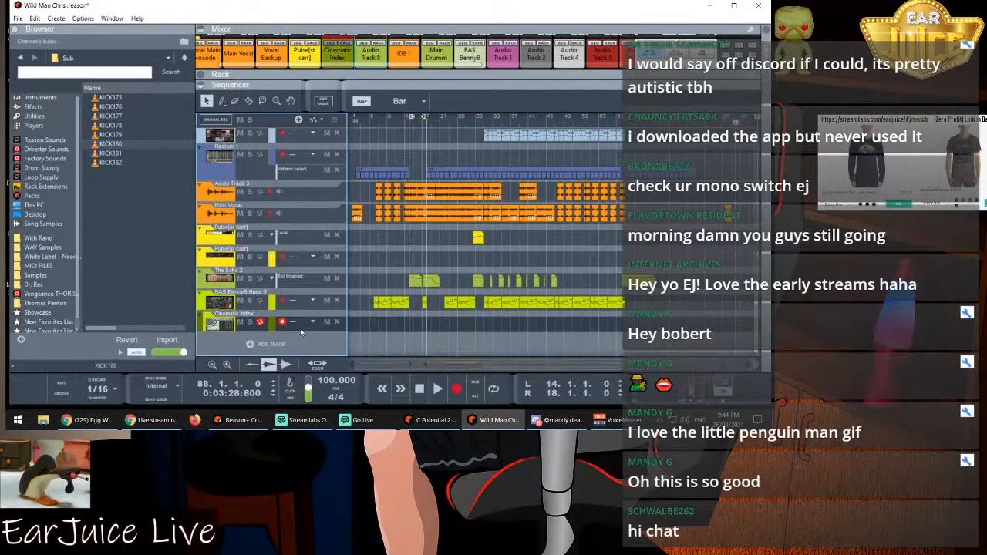
{"action": "right_click", "coordinate": [334, 54]}
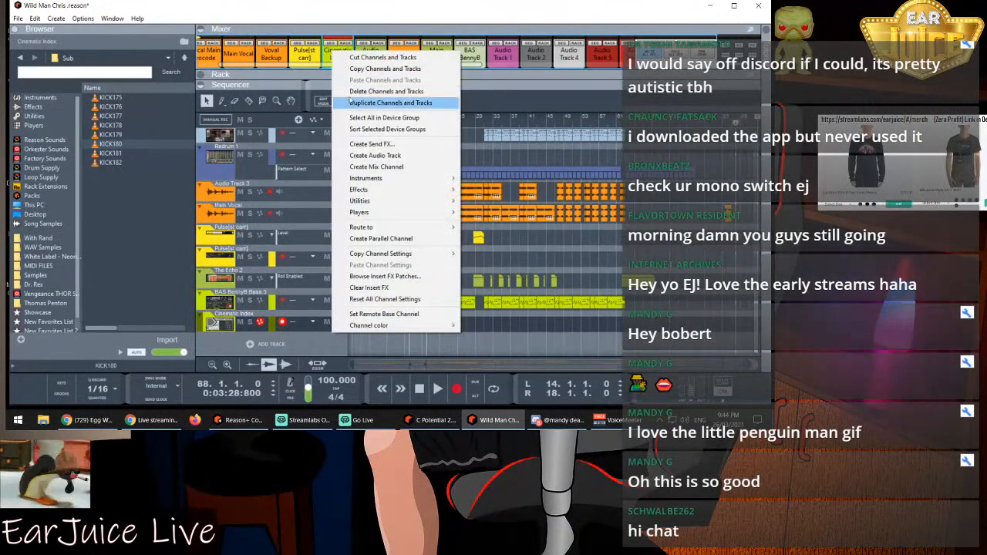
{"action": "left_click", "coordinate": [382, 91]}
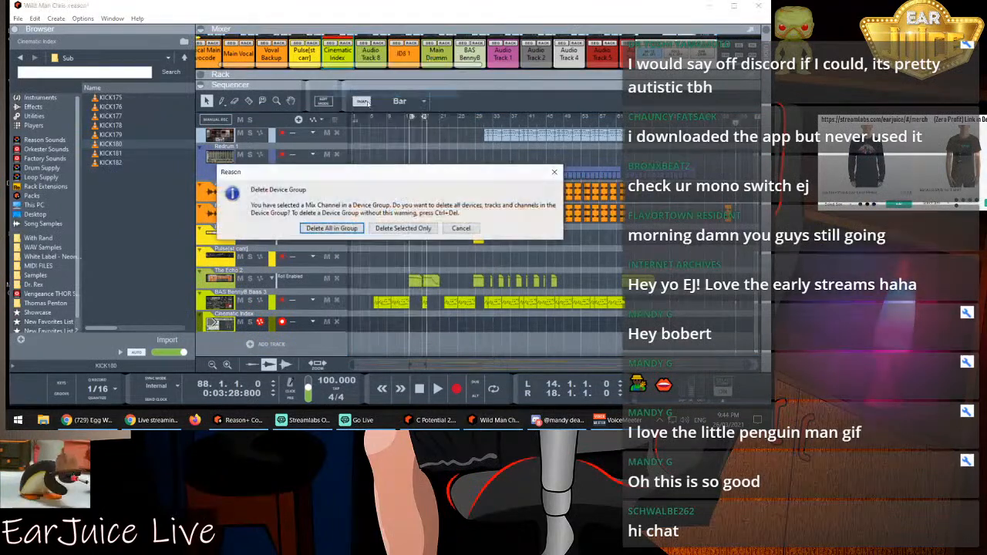
{"action": "left_click", "coordinate": [334, 227]}
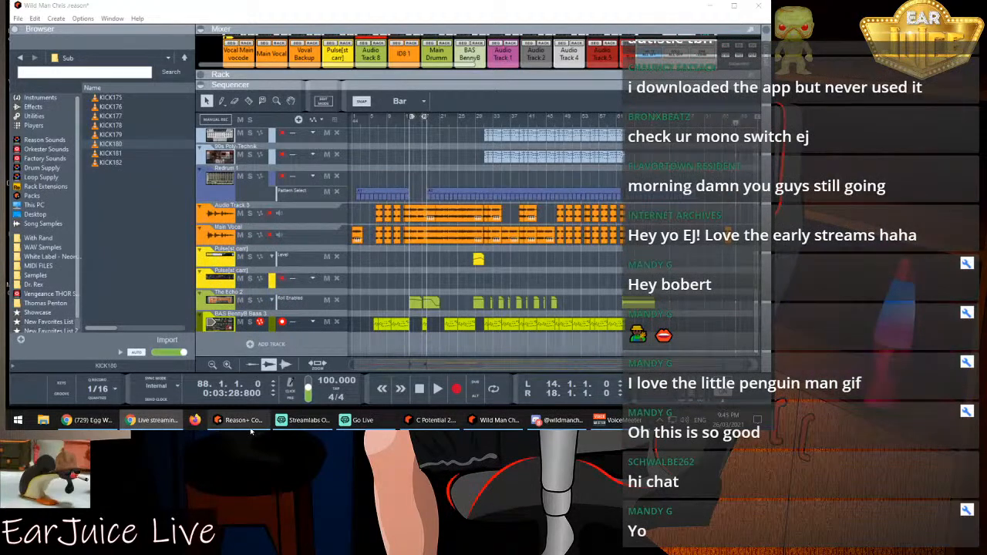
Switch to Chrome and view the Wild Man Chris image shared on Discord
{"action": "left_click", "coordinate": [98, 422]}
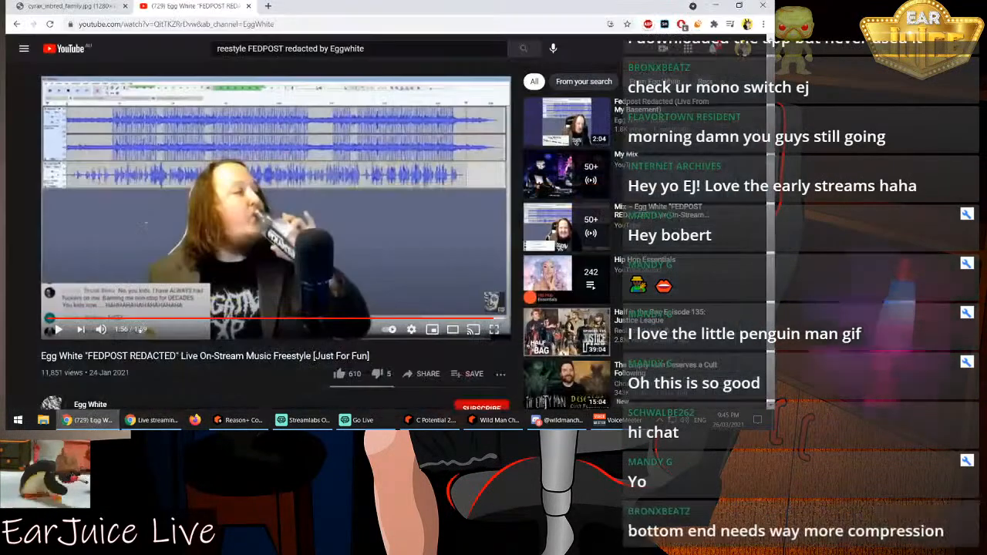
{"action": "key", "text": "space"}
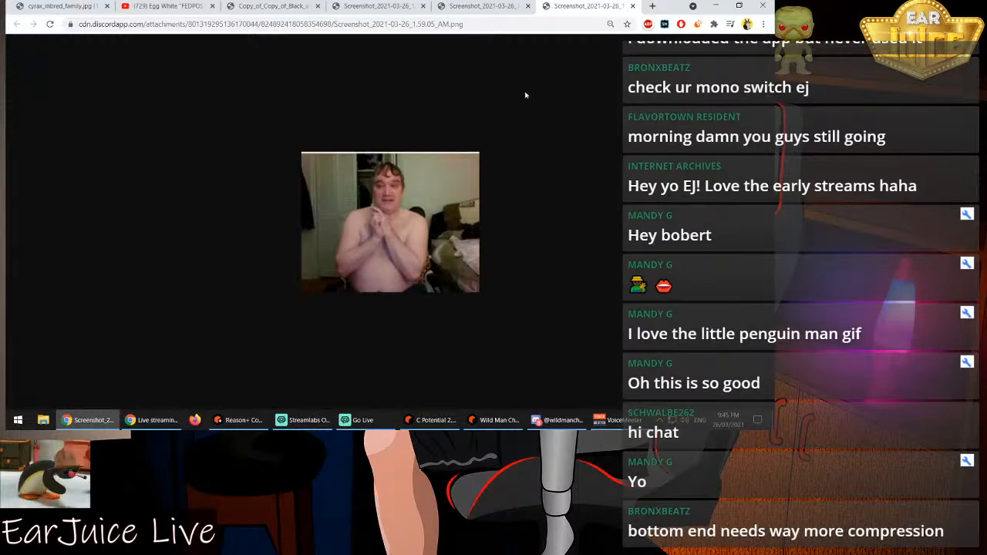
{"action": "left_click", "coordinate": [282, 8]}
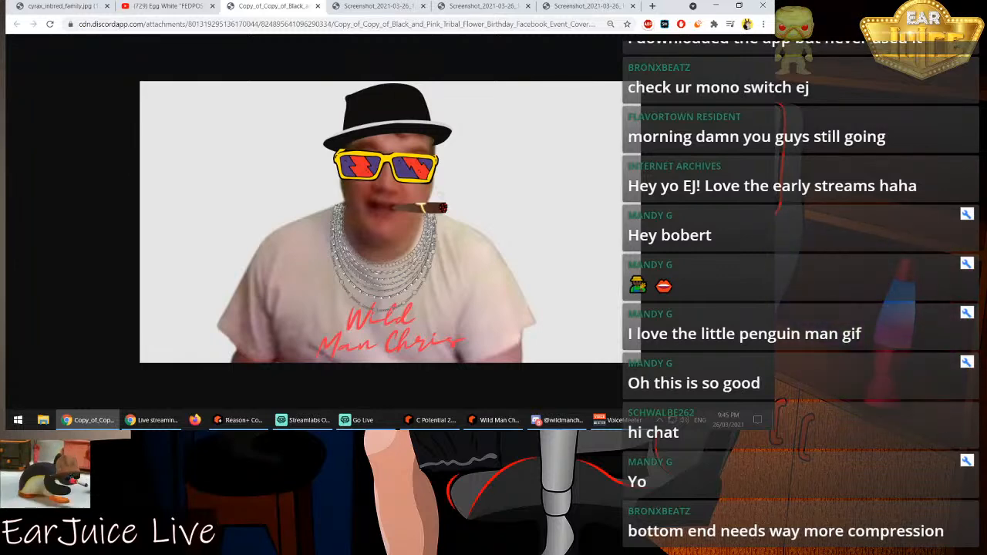
{"action": "key", "text": "alt+Tab"}
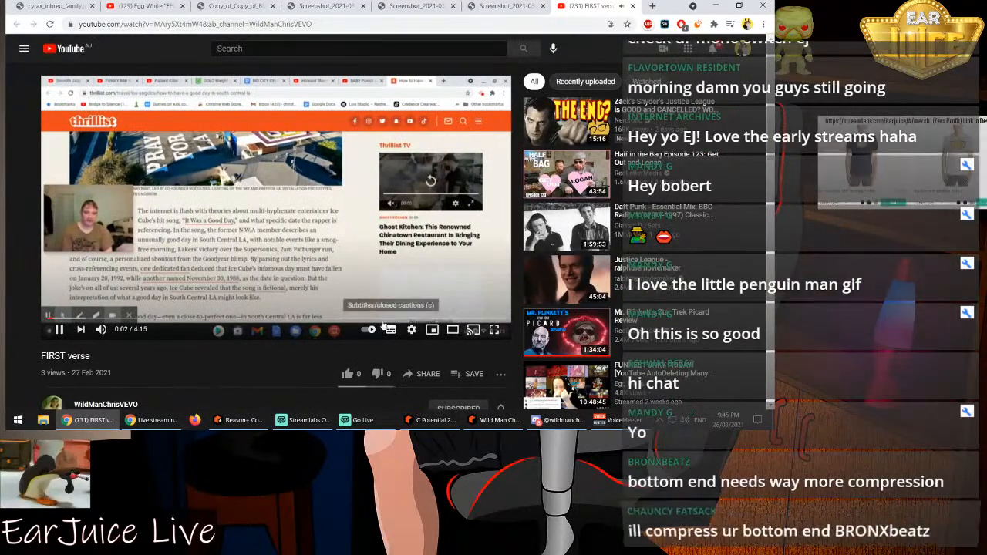
Skim the "FIRST verse" video up to about 1:11 and pause it
{"action": "left_click", "coordinate": [79, 318]}
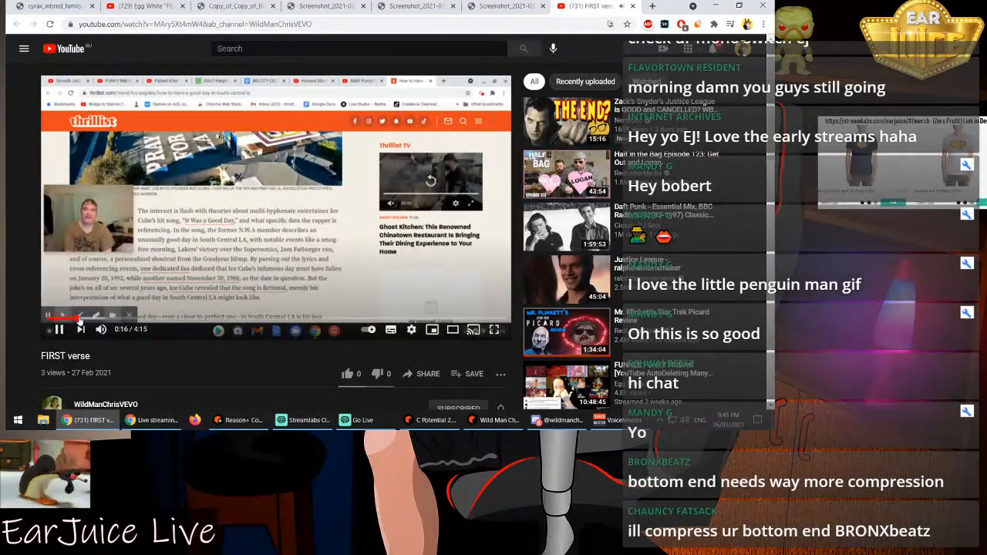
{"action": "left_click", "coordinate": [96, 318]}
{"action": "left_click", "coordinate": [117, 318]}
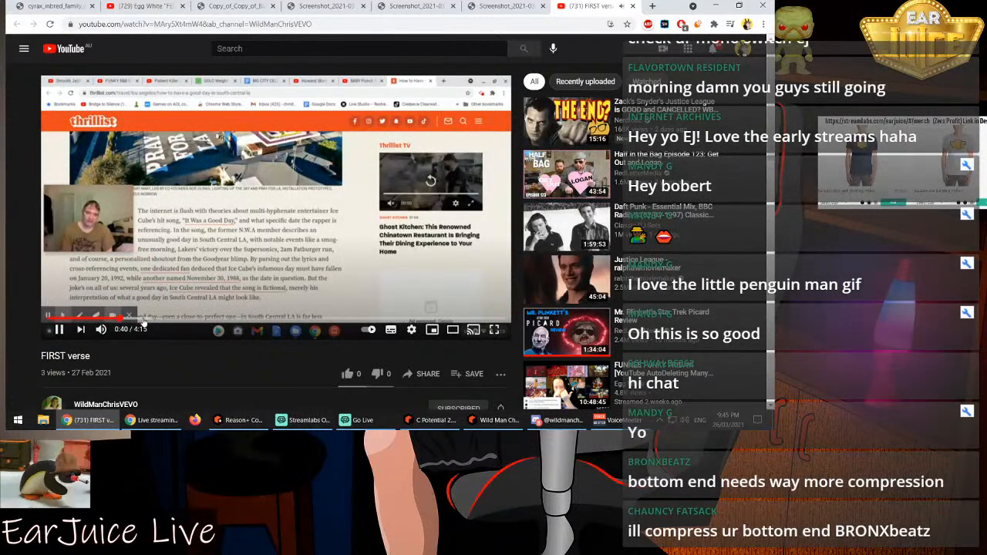
{"action": "left_click", "coordinate": [145, 318]}
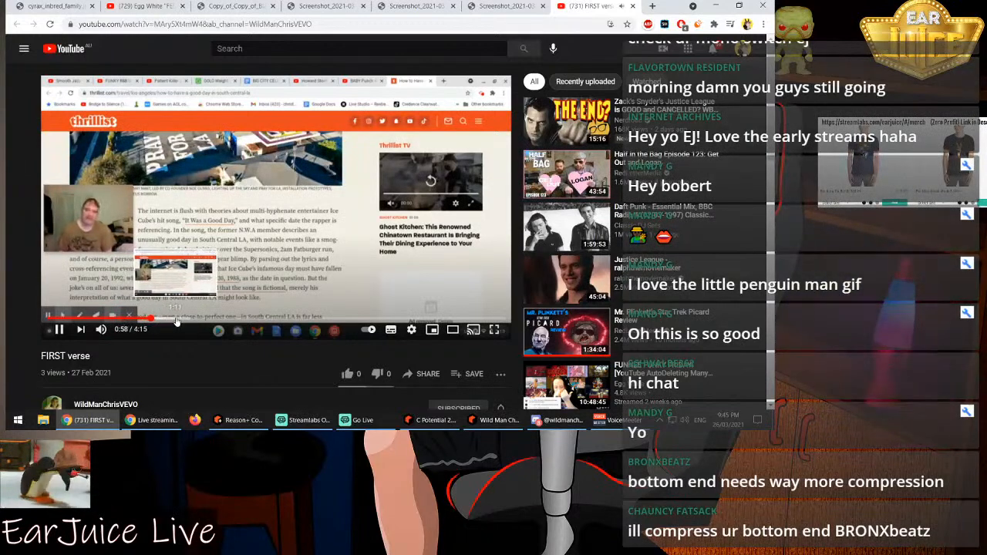
{"action": "left_click", "coordinate": [176, 318]}
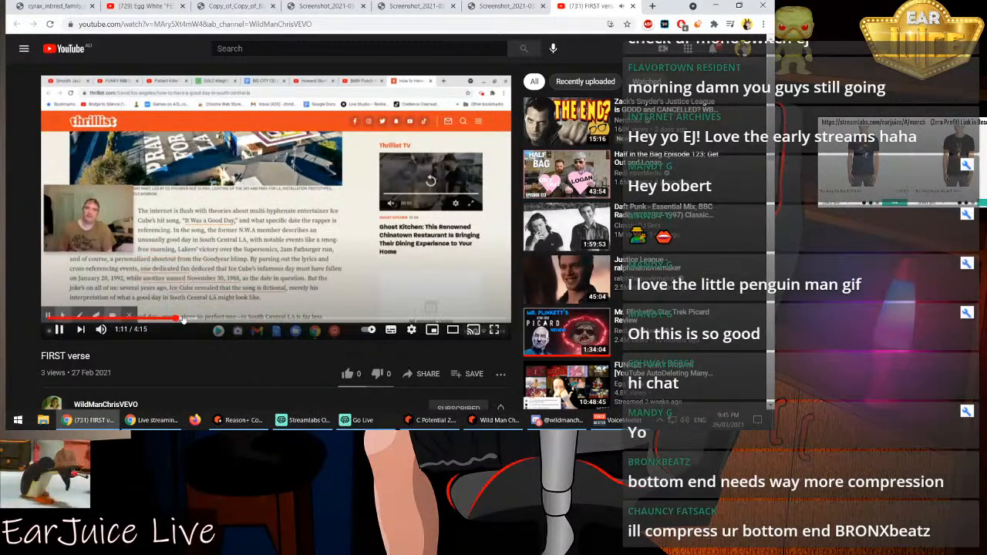
{"action": "key", "text": "space"}
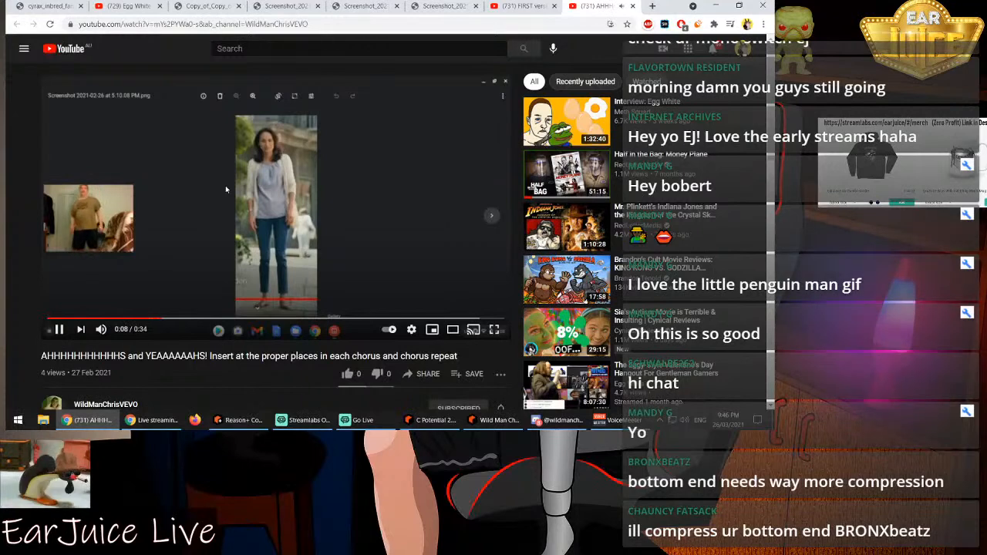
Pause the "AHHHHHHHHHHHHS and YEAAAAAAHS!" video, copy its URL, and open a Command Prompt window moved off the browser
{"action": "left_click", "coordinate": [175, 278]}
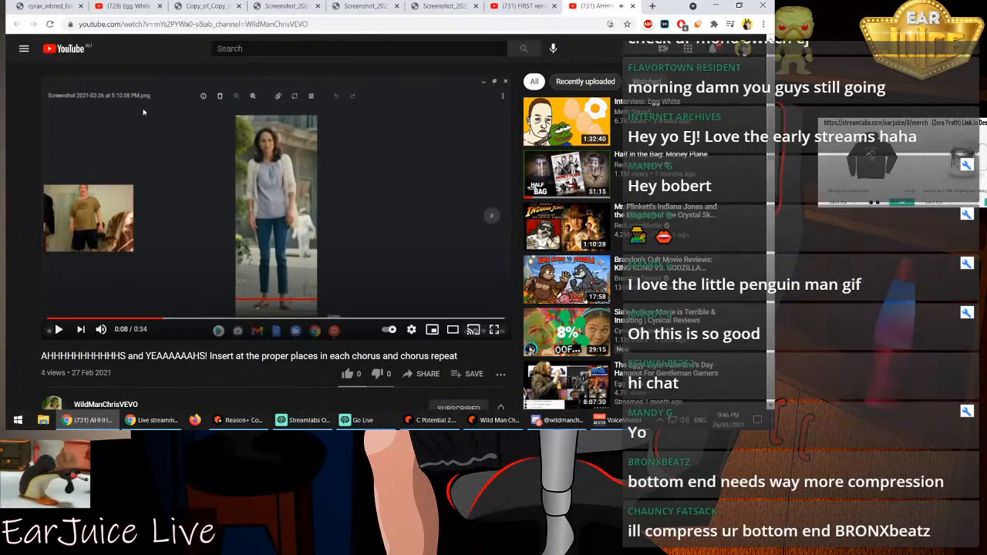
{"action": "left_click", "coordinate": [210, 24]}
{"action": "right_click", "coordinate": [211, 24]}
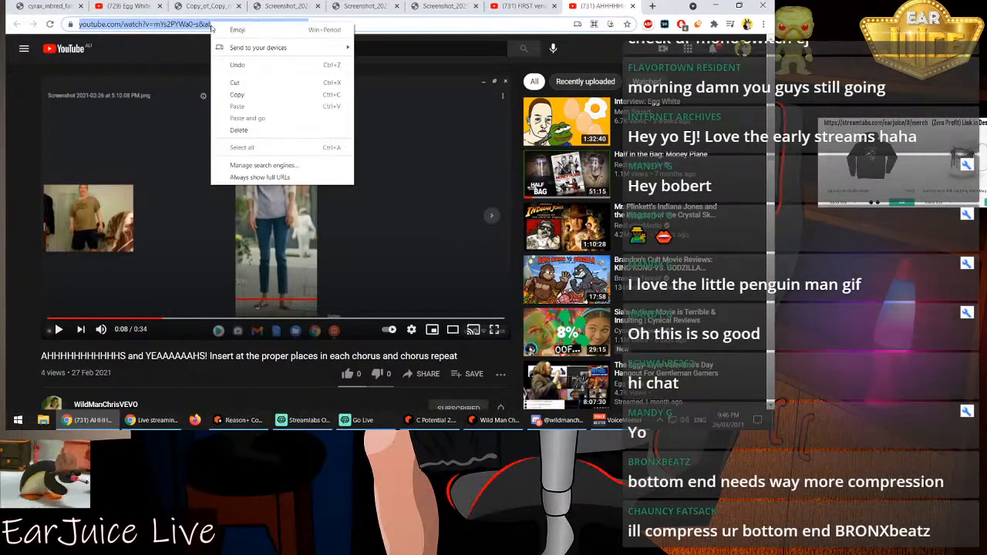
{"action": "left_click", "coordinate": [260, 94]}
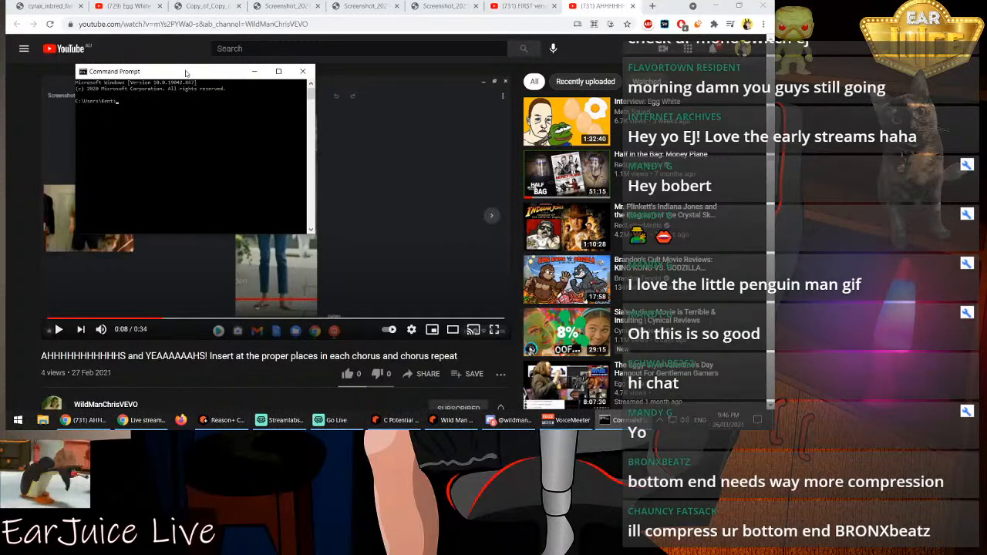
{"action": "left_click_drag", "start_coordinate": [186, 73], "coordinate": [6, 73]}
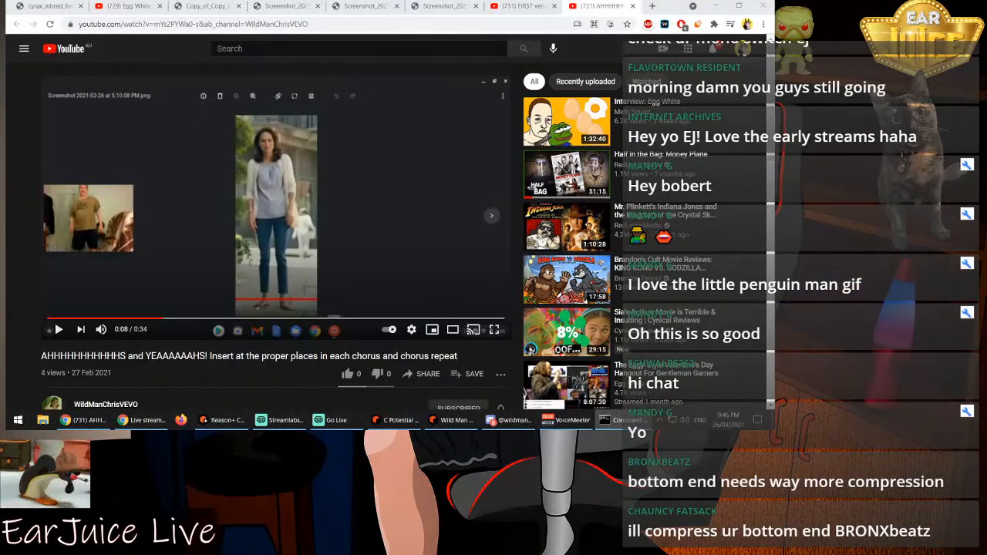
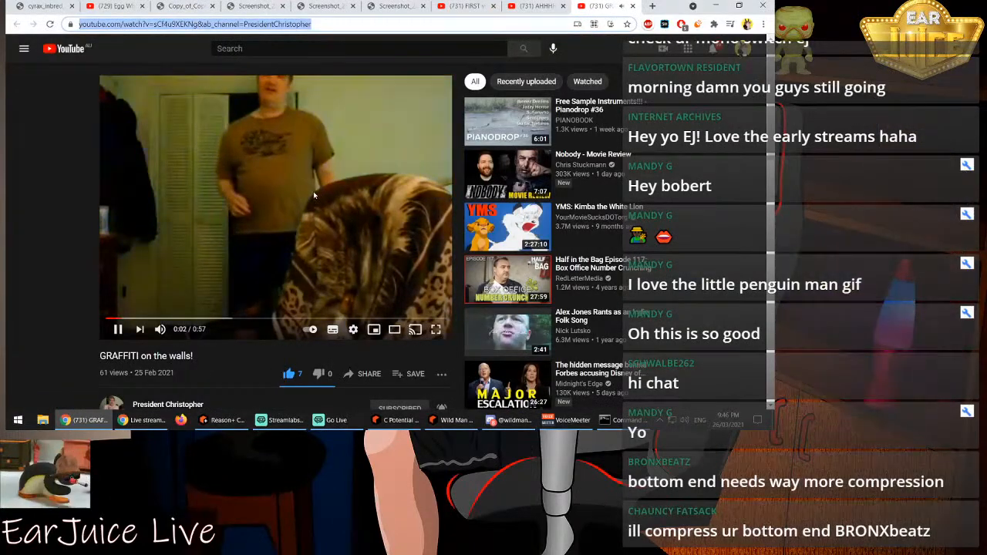
Pause the "GRAFFITI on the walls!" video and copy its URL
{"action": "left_click", "coordinate": [286, 186]}
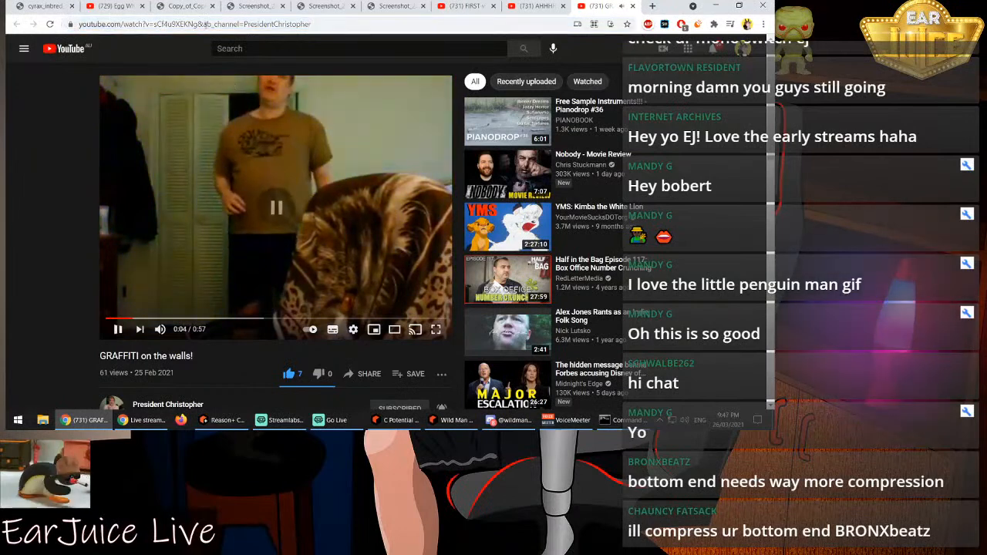
{"action": "right_click", "coordinate": [211, 28]}
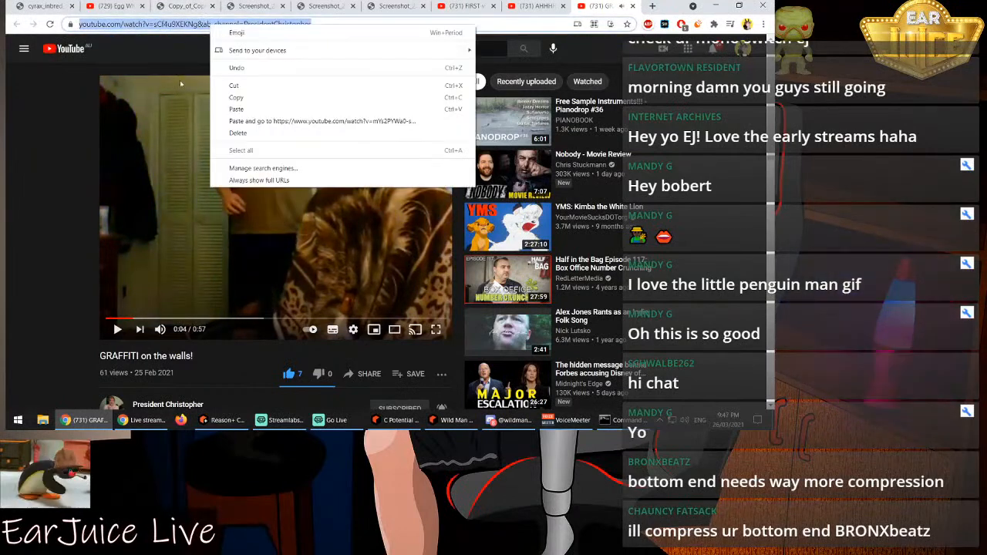
{"action": "left_click", "coordinate": [237, 97]}
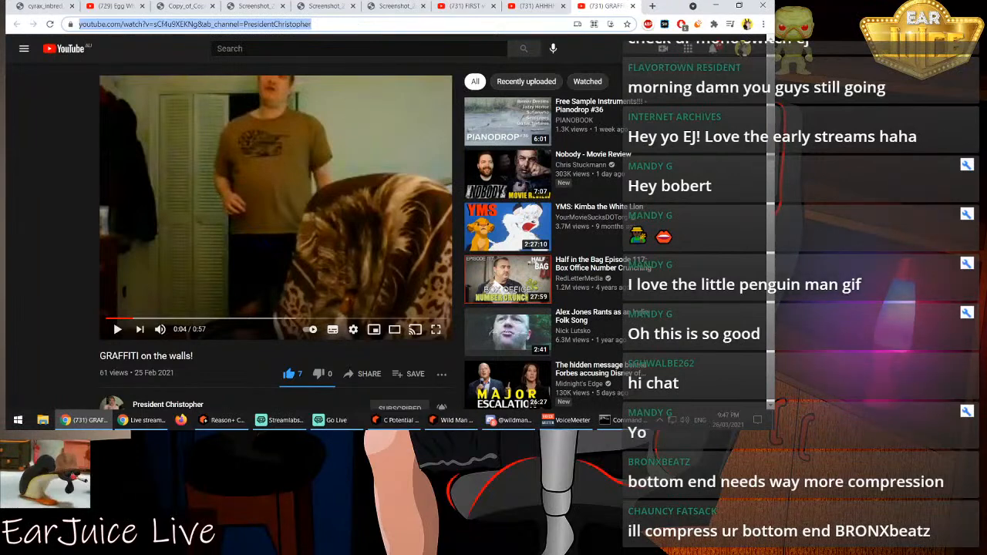
{"action": "key", "text": "alt+Tab"}
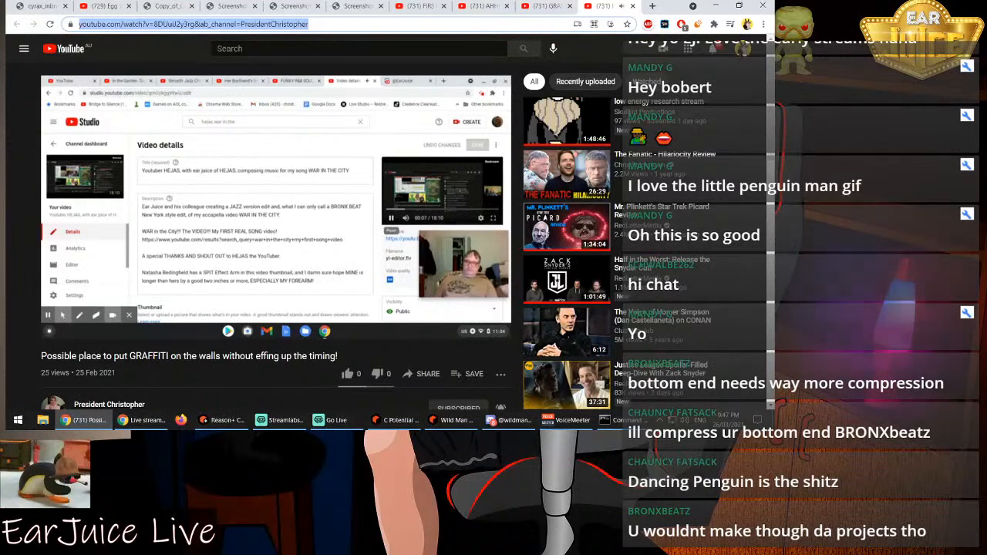
Watch the "Possible place to put GRAFFITI on the walls" video up to about 0:25 and pause it
{"action": "mouse_move", "coordinate": [282, 271]}
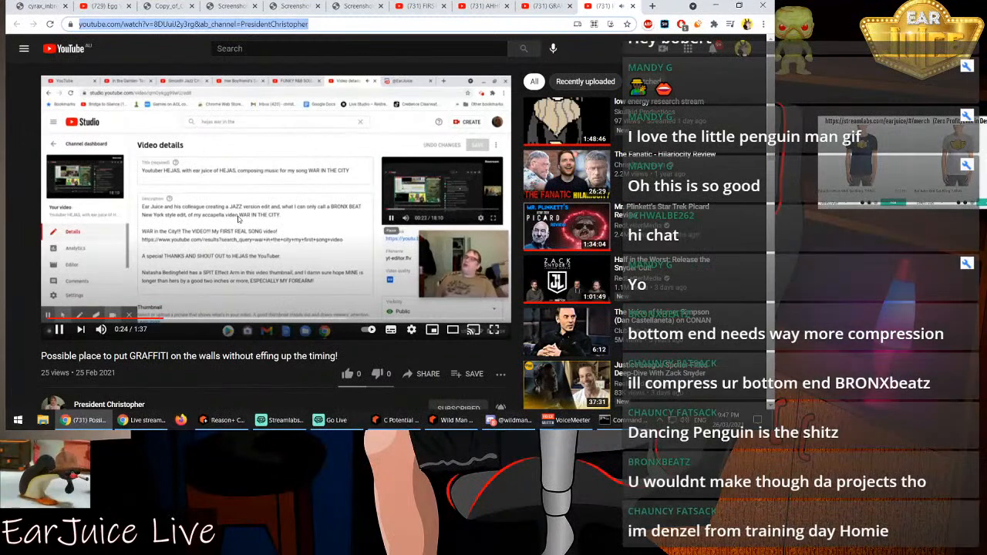
{"action": "left_click", "coordinate": [285, 216]}
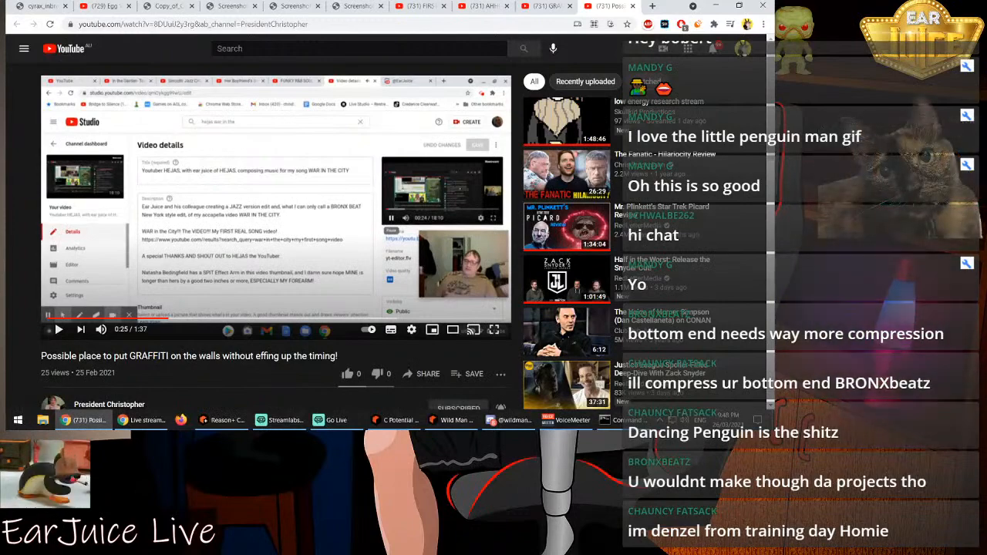
{"action": "key", "text": "alt+Tab"}
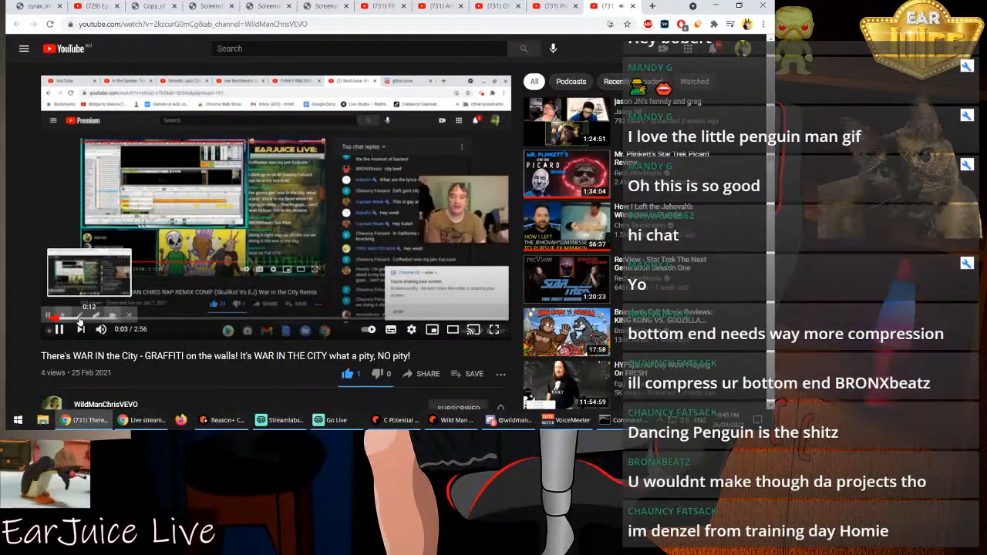
Skip ahead in the "There's WAR in the City" video, pause it at about 0:25, copy its URL, and open another Command Prompt
{"action": "left_click", "coordinate": [78, 317]}
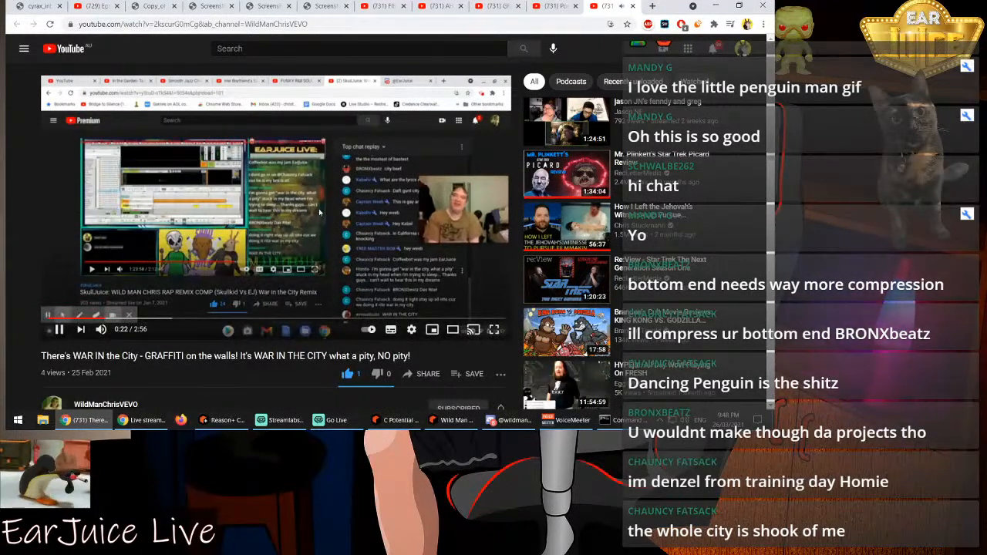
{"action": "left_click", "coordinate": [319, 212]}
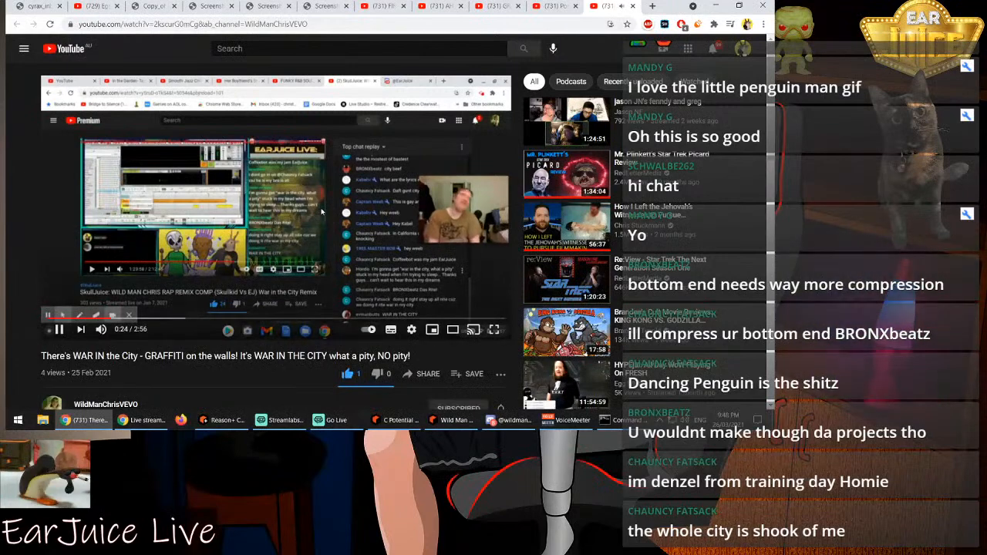
{"action": "left_click", "coordinate": [162, 24]}
{"action": "right_click", "coordinate": [162, 24]}
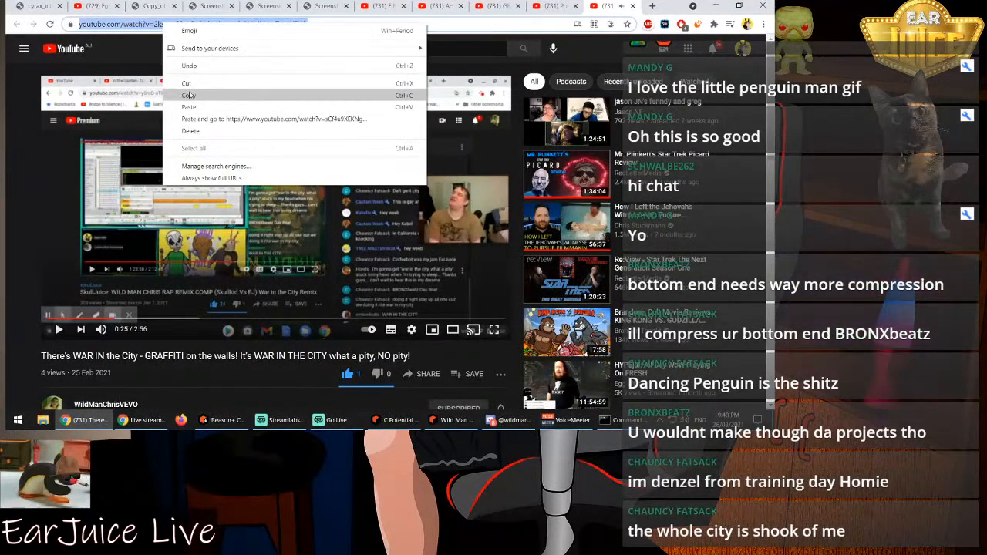
{"action": "left_click", "coordinate": [188, 95]}
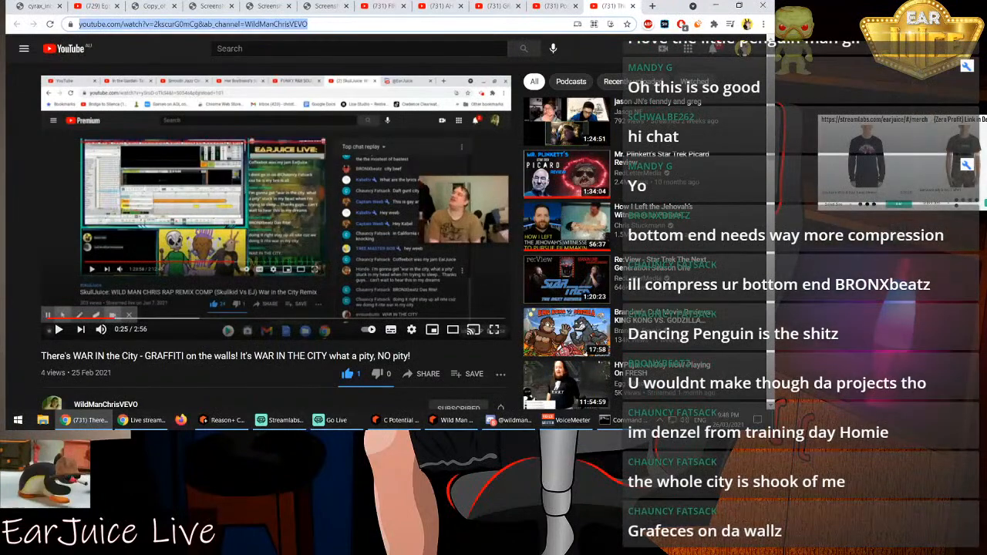
{"action": "key", "text": "ctrl+alt+c"}
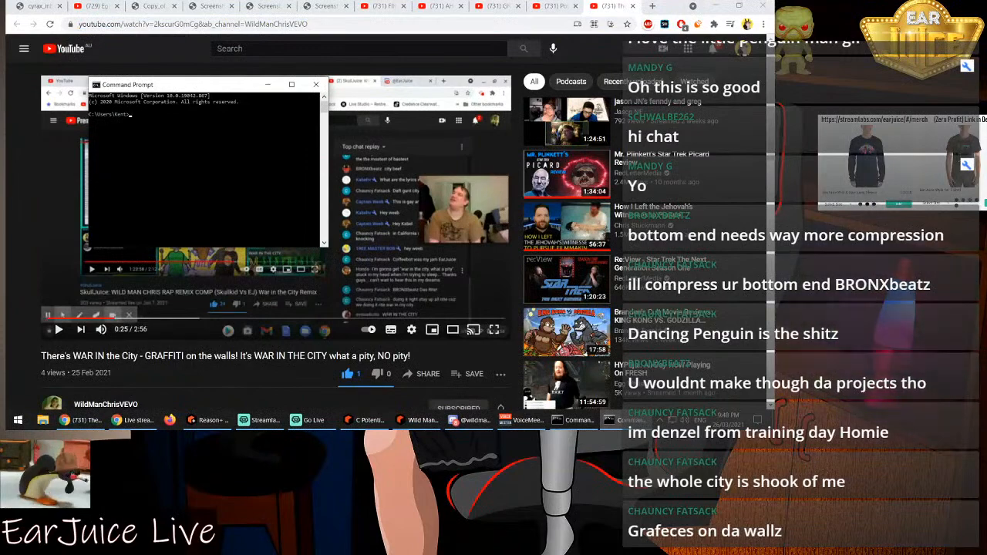
Switch to Reason and save the Wild Man Chris song
{"action": "key", "text": "alt+Tab"}
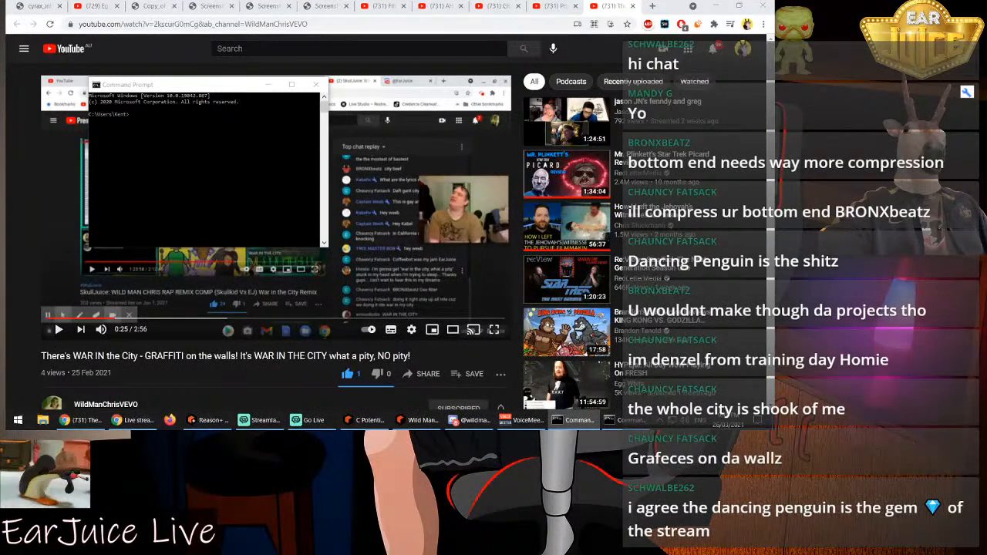
{"action": "left_click", "coordinate": [717, 7]}
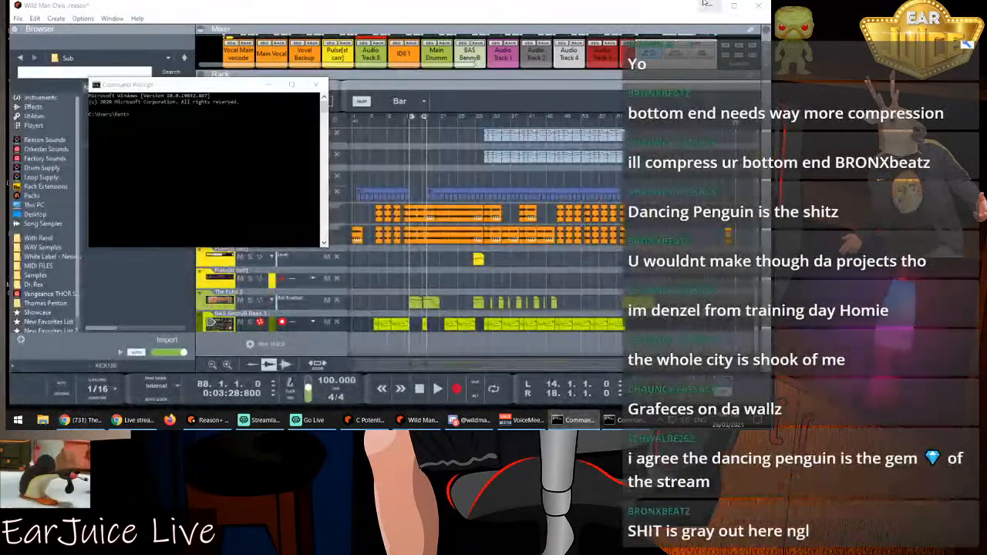
{"action": "left_click", "coordinate": [17, 18]}
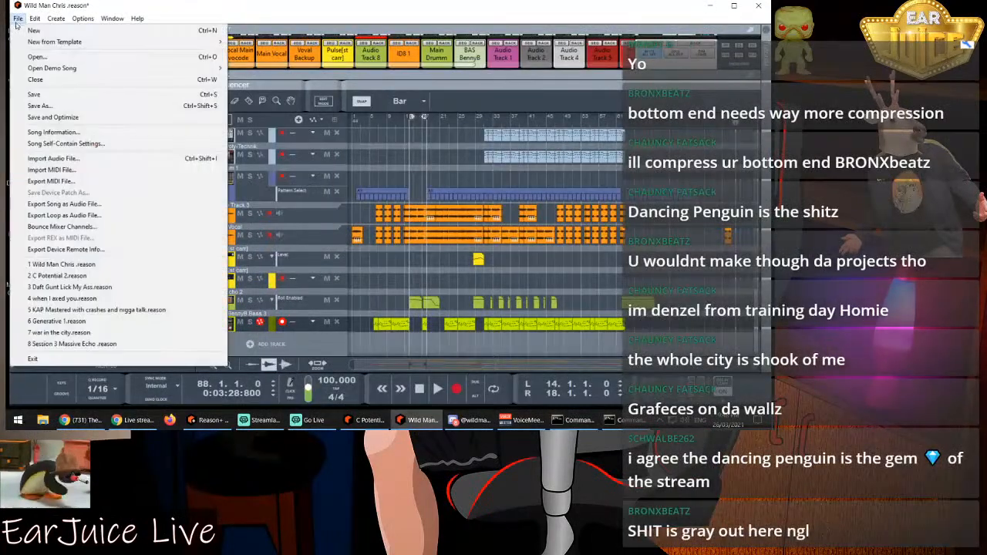
{"action": "left_click", "coordinate": [37, 96]}
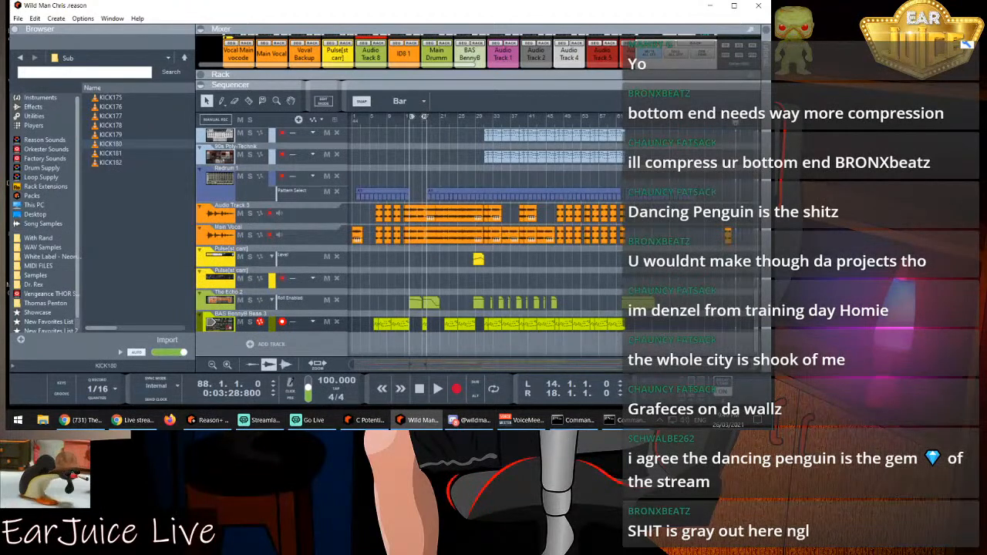
Minimize the Wild Man Chris song window, and close the Command Prompt and the C Potential 2 project
{"action": "left_click", "coordinate": [708, 9]}
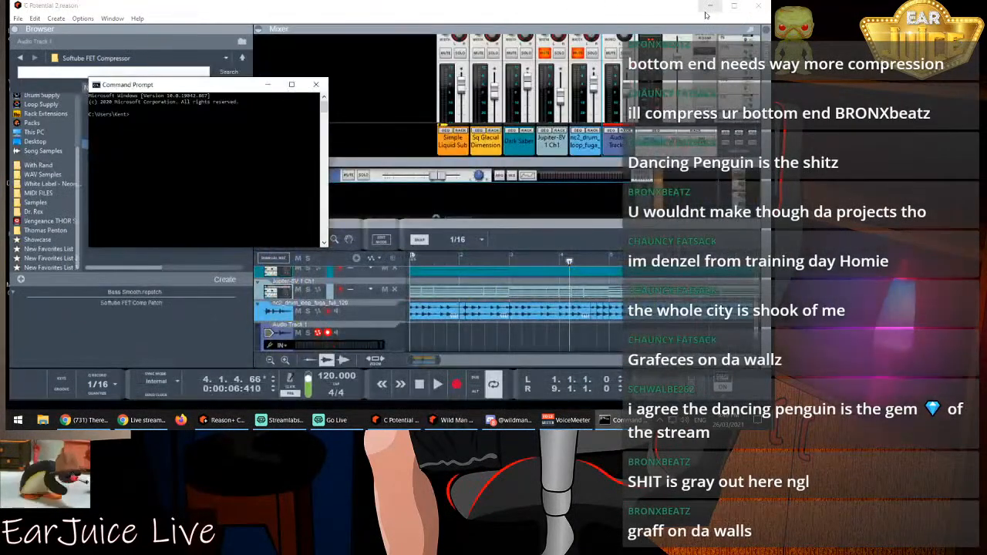
{"action": "left_click", "coordinate": [315, 84]}
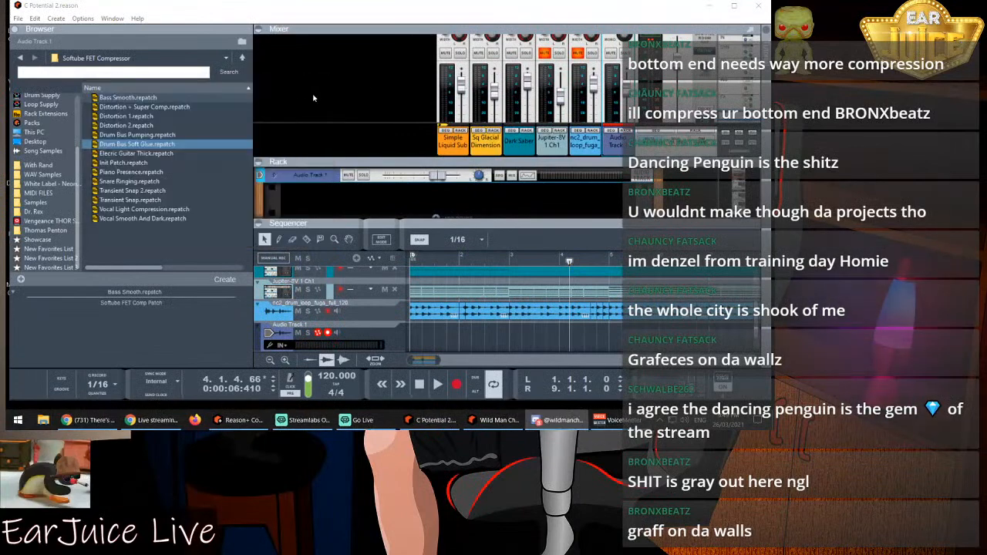
{"action": "left_click", "coordinate": [759, 8]}
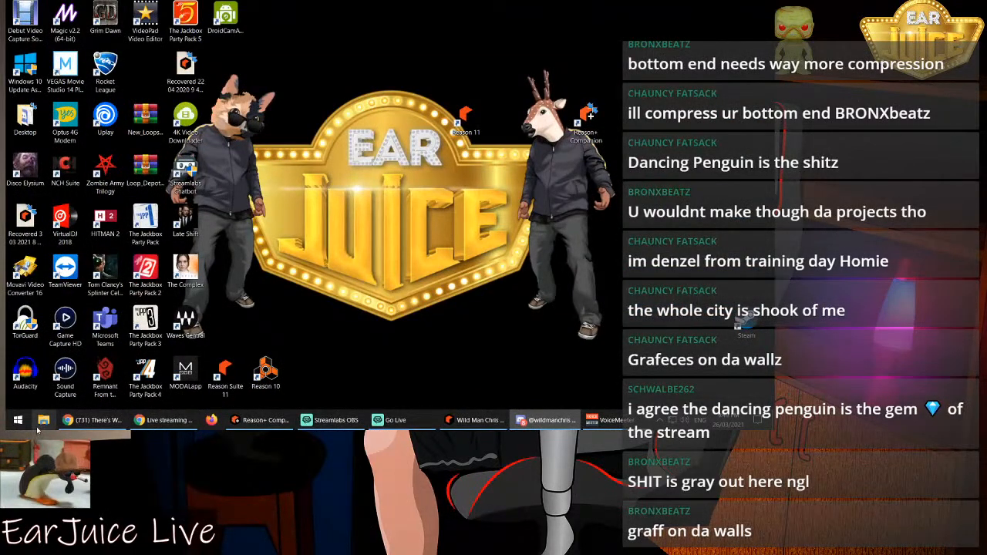
Load the four downloaded vocal videos from the user folder into Movavi Video Converter and dismiss the update offer
{"action": "left_click", "coordinate": [43, 419]}
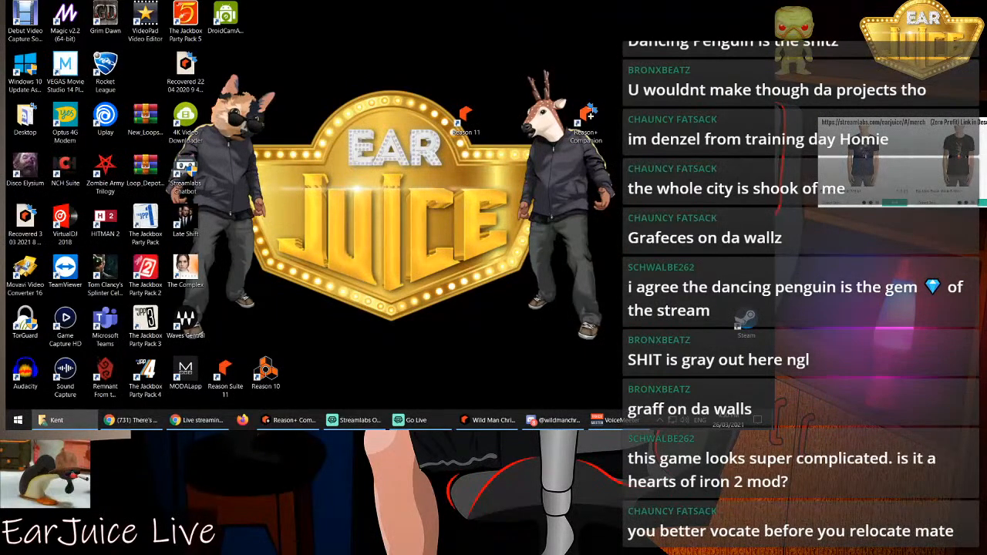
{"action": "left_click_drag", "start_coordinate": [354, 205], "coordinate": [21, 280]}
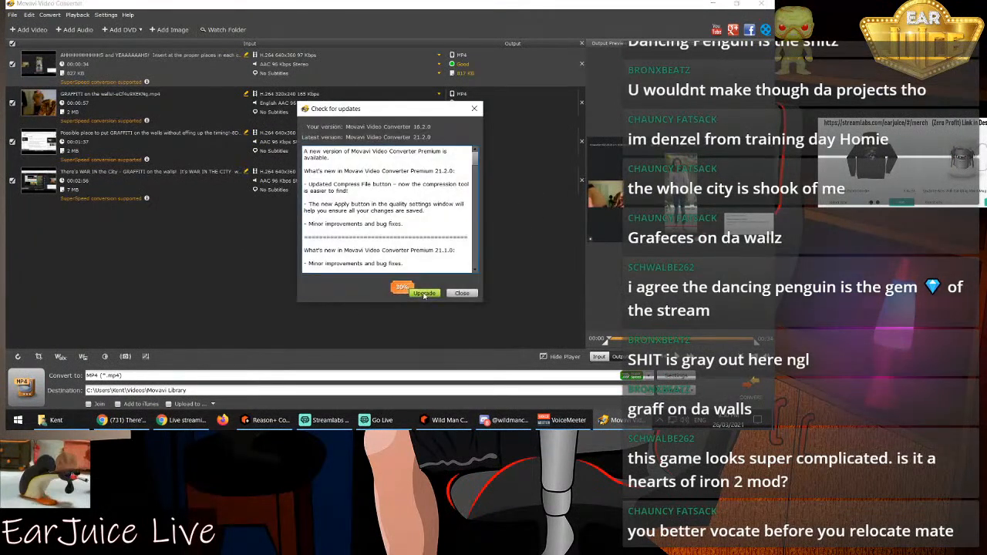
{"action": "left_click", "coordinate": [462, 295]}
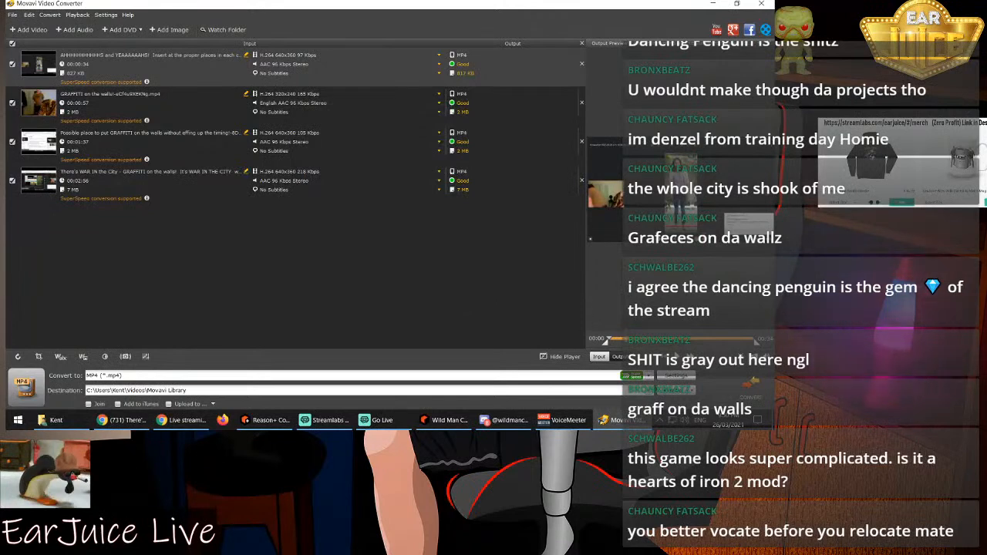
{"action": "left_click", "coordinate": [677, 377]}
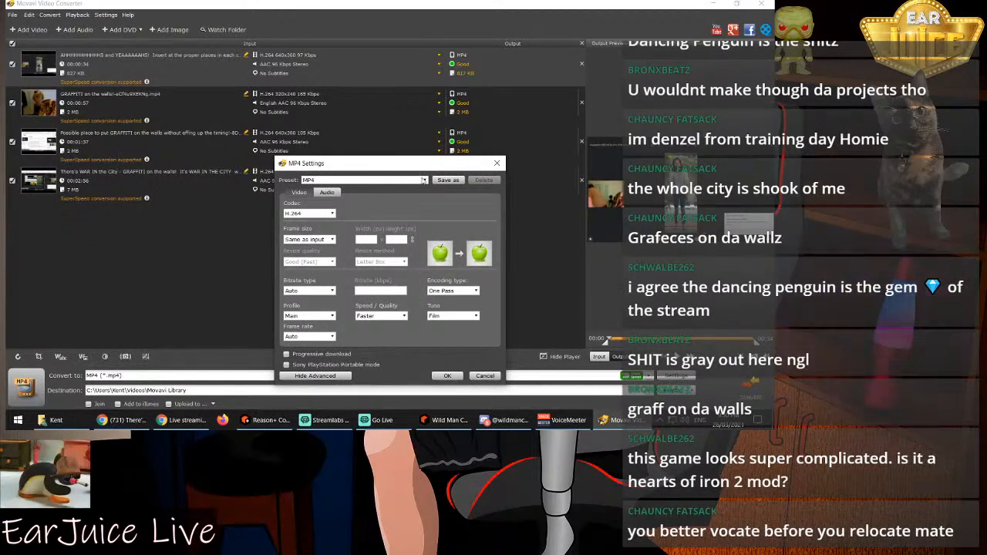
{"action": "left_click", "coordinate": [424, 180]}
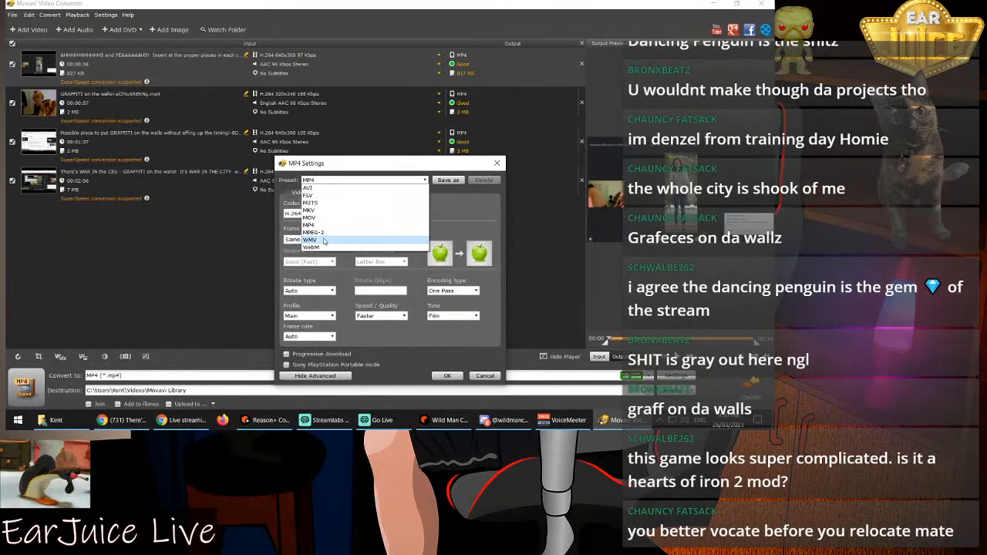
{"action": "left_click", "coordinate": [462, 209]}
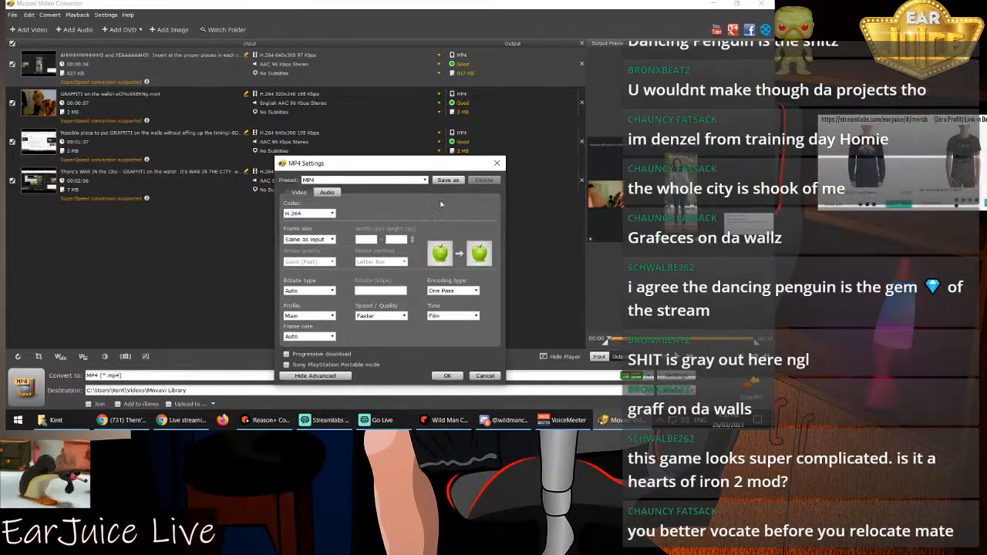
{"action": "left_click", "coordinate": [328, 193]}
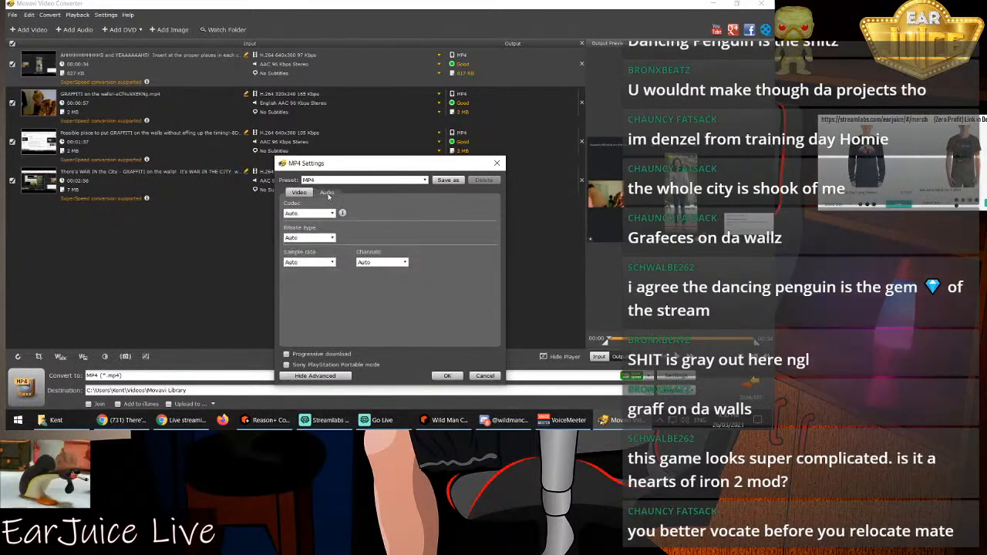
{"action": "left_click", "coordinate": [425, 181]}
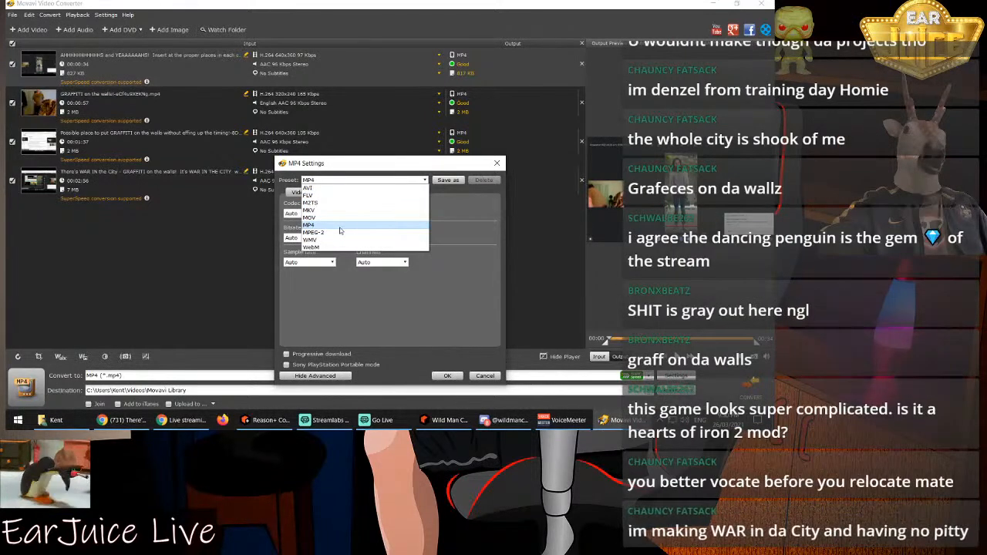
{"action": "left_click", "coordinate": [484, 222]}
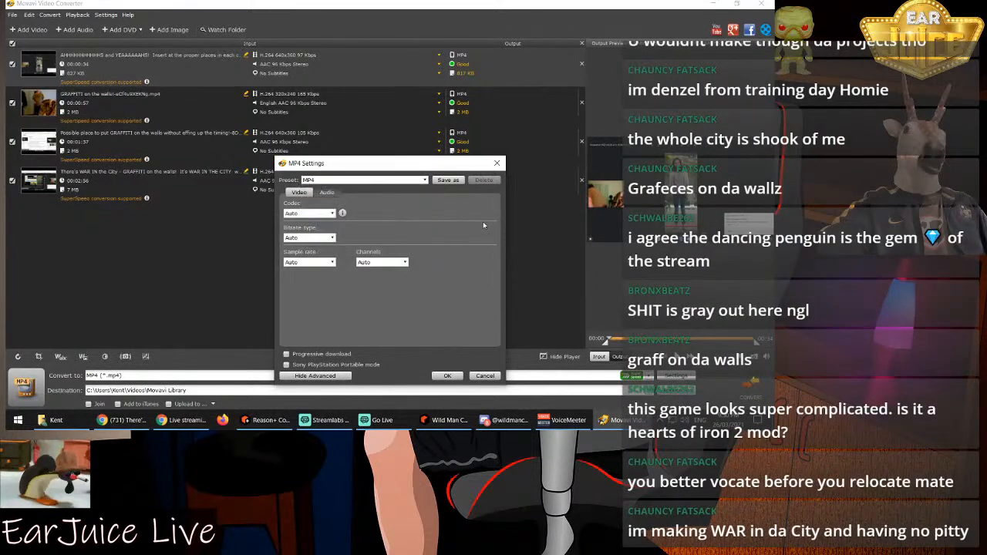
{"action": "left_click", "coordinate": [496, 164]}
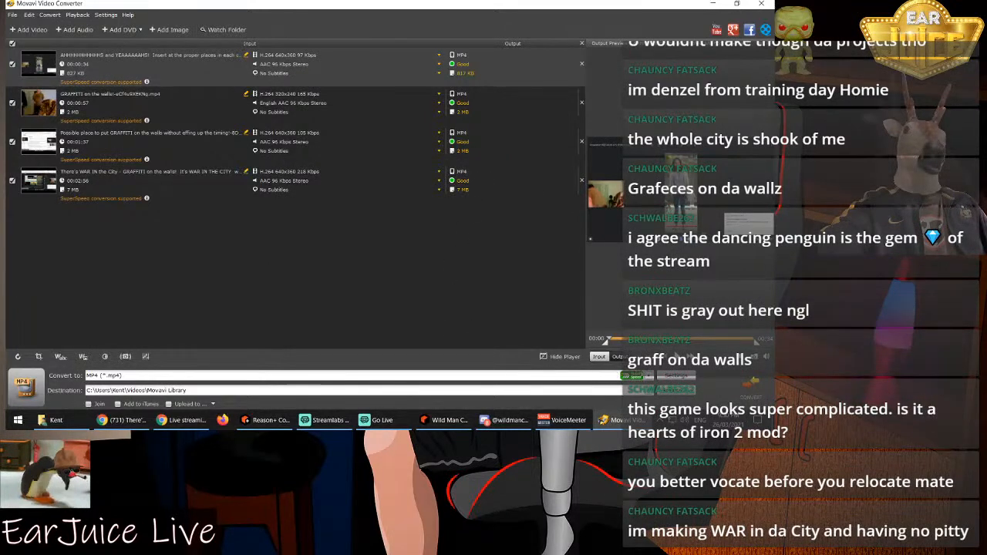
Set the output format to WAV and convert all four vocal videos
{"action": "left_click", "coordinate": [648, 378]}
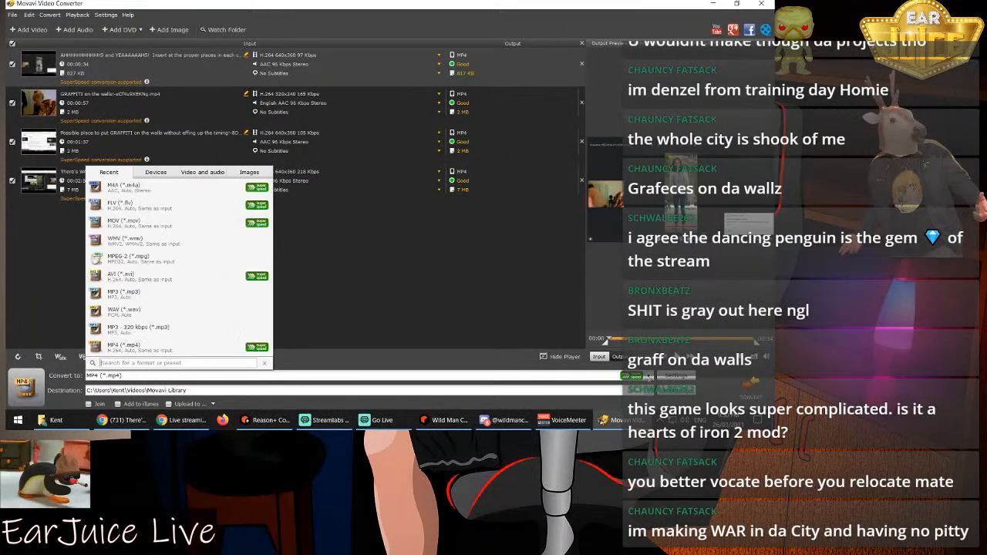
{"action": "left_click", "coordinate": [137, 312]}
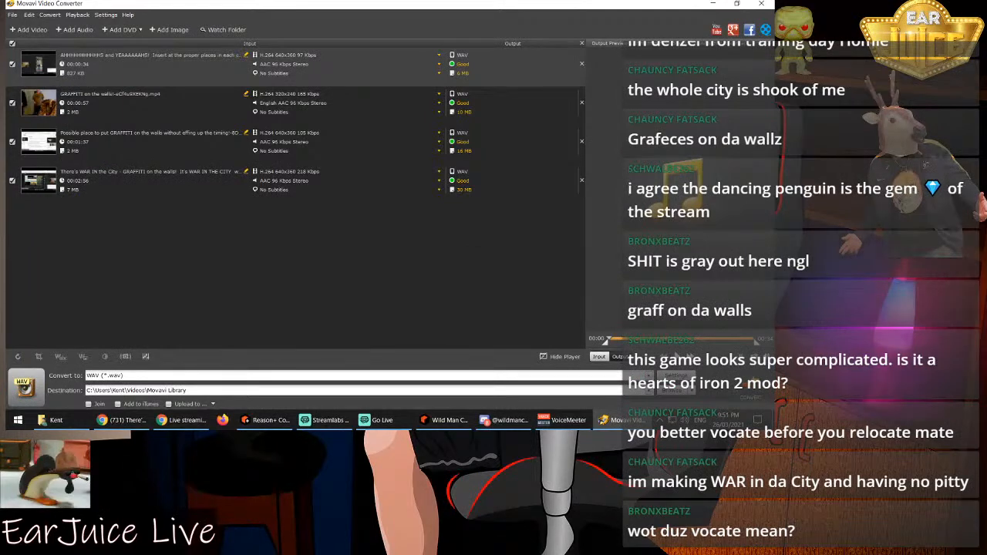
{"action": "left_click", "coordinate": [756, 402]}
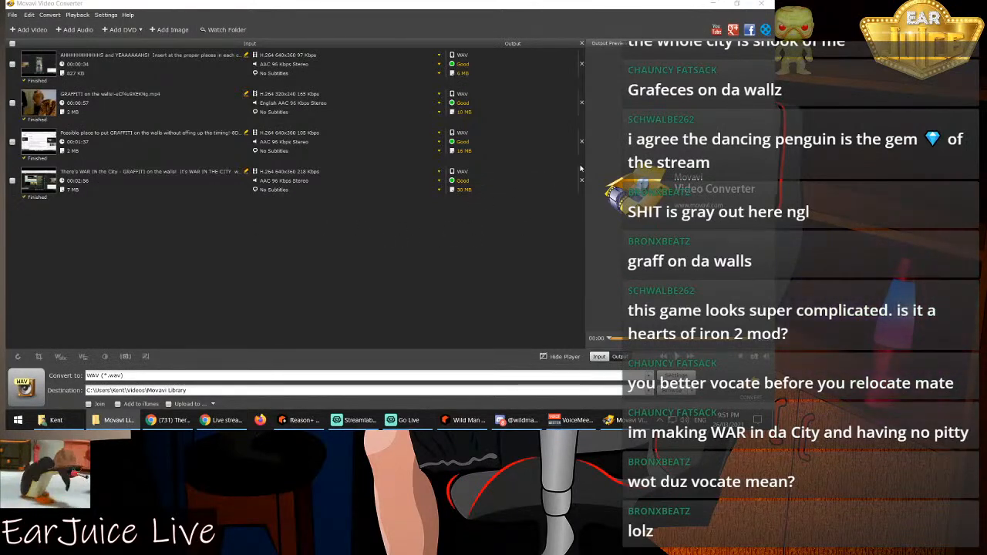
Close the converter and import the AHHHHS and YEAAAAHS WAV file into Audacity, reading it directly from the original
{"action": "left_click", "coordinate": [761, 5]}
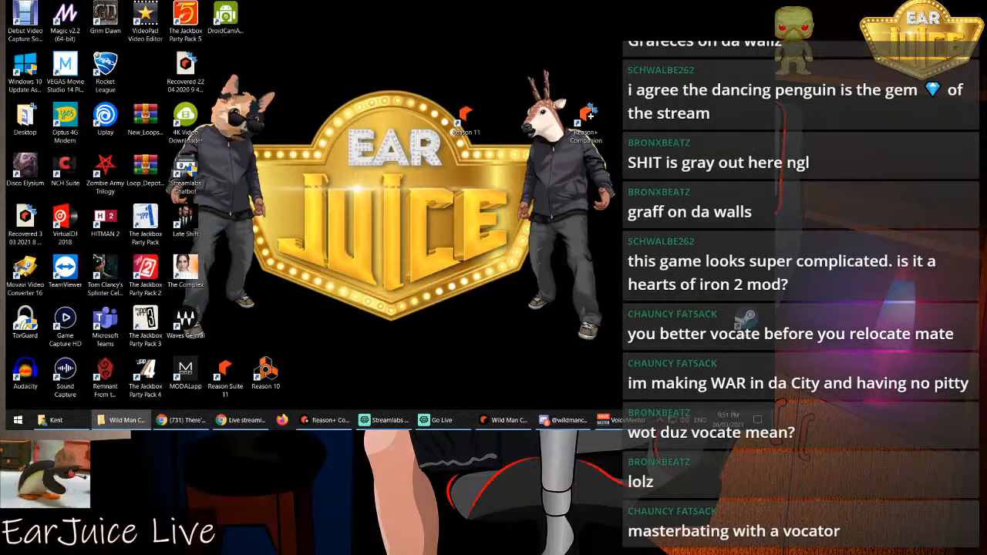
{"action": "left_click_drag", "start_coordinate": [473, 229], "coordinate": [36, 355]}
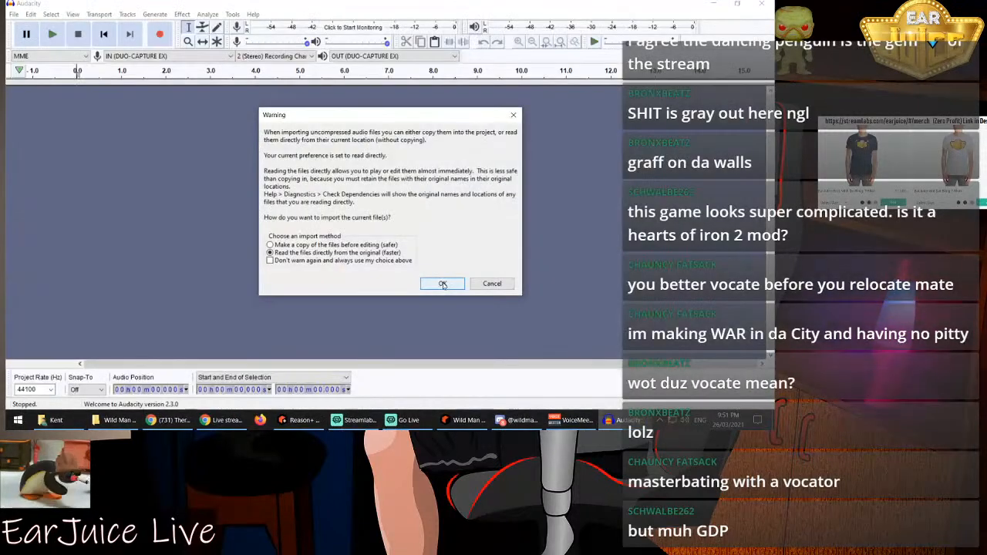
{"action": "left_click", "coordinate": [443, 283]}
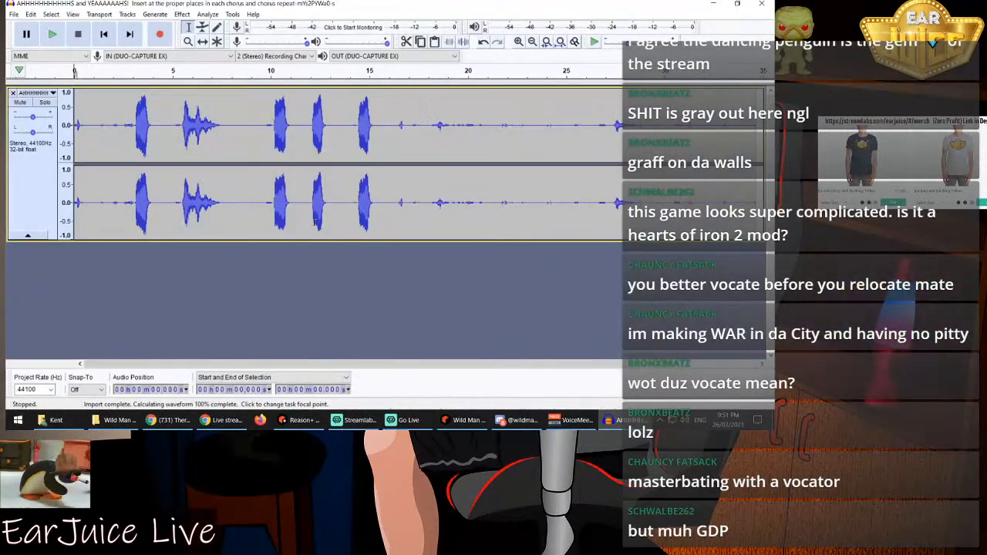
Play the imported recording from the start to about 18 seconds and stop playback
{"action": "key", "text": "space"}
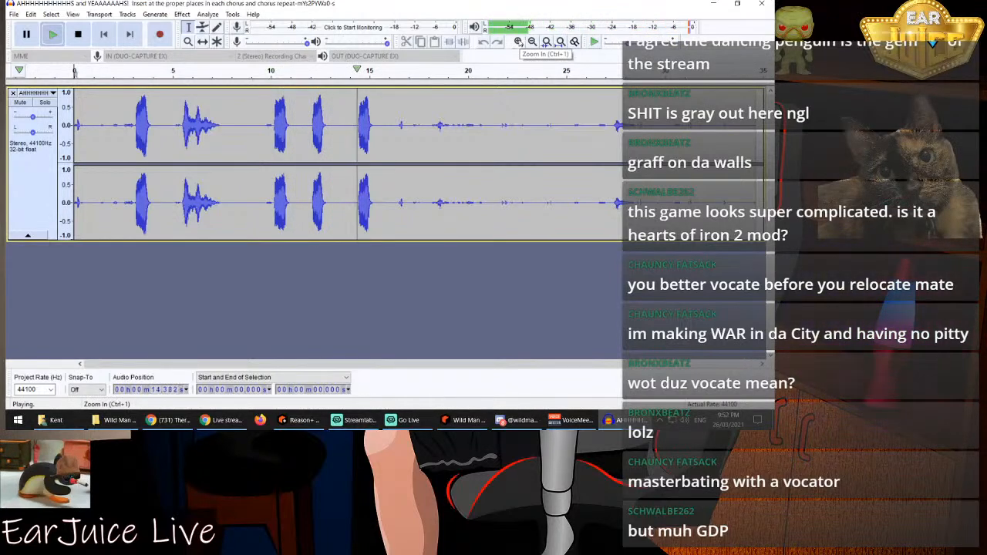
{"action": "left_click", "coordinate": [518, 42]}
{"action": "left_click", "coordinate": [519, 42]}
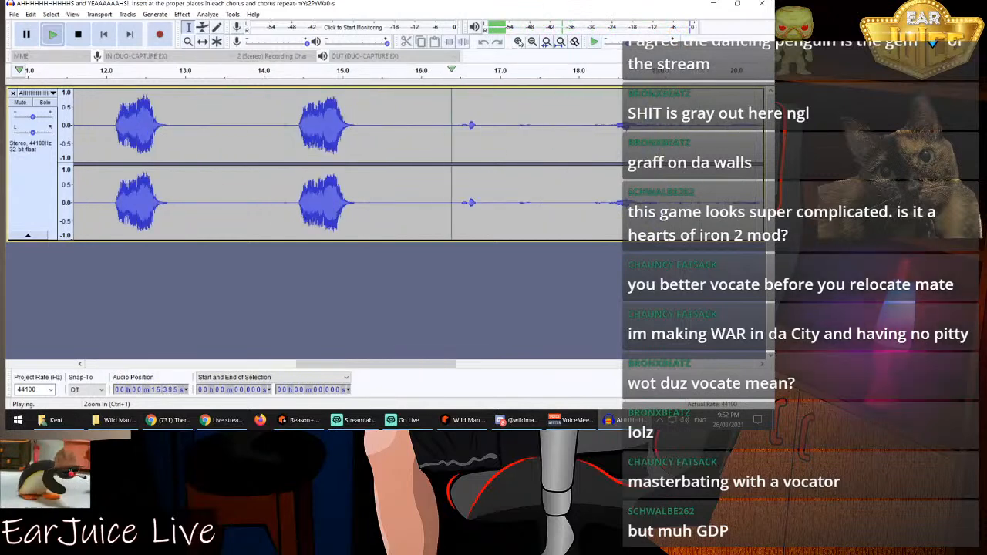
{"action": "left_click", "coordinate": [533, 43]}
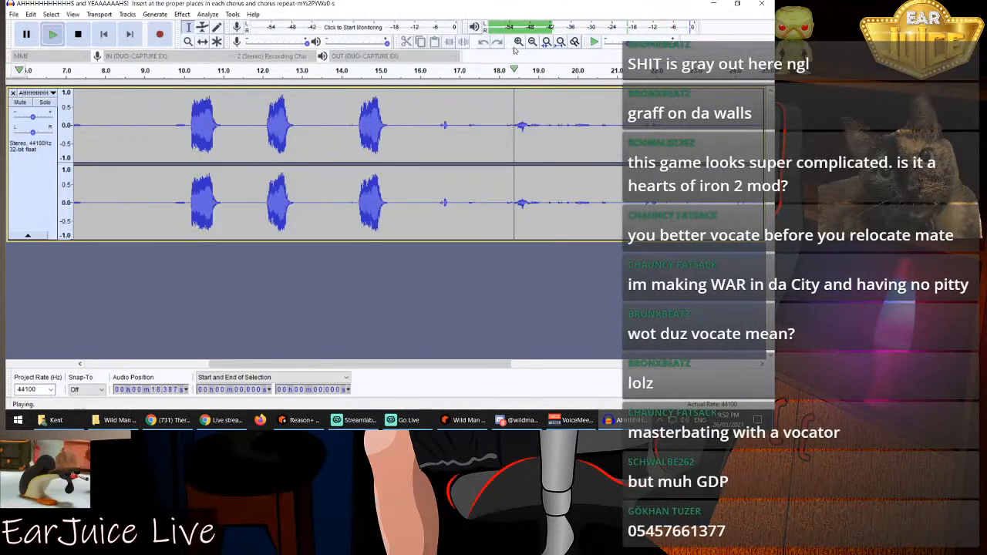
{"action": "key", "text": "space"}
Return to the beginning of the recording and listen from about 2.5 seconds to locate the first shout
{"action": "left_click_drag", "start_coordinate": [252, 365], "coordinate": [40, 372]}
{"action": "left_click_drag", "start_coordinate": [245, 364], "coordinate": [120, 365]}
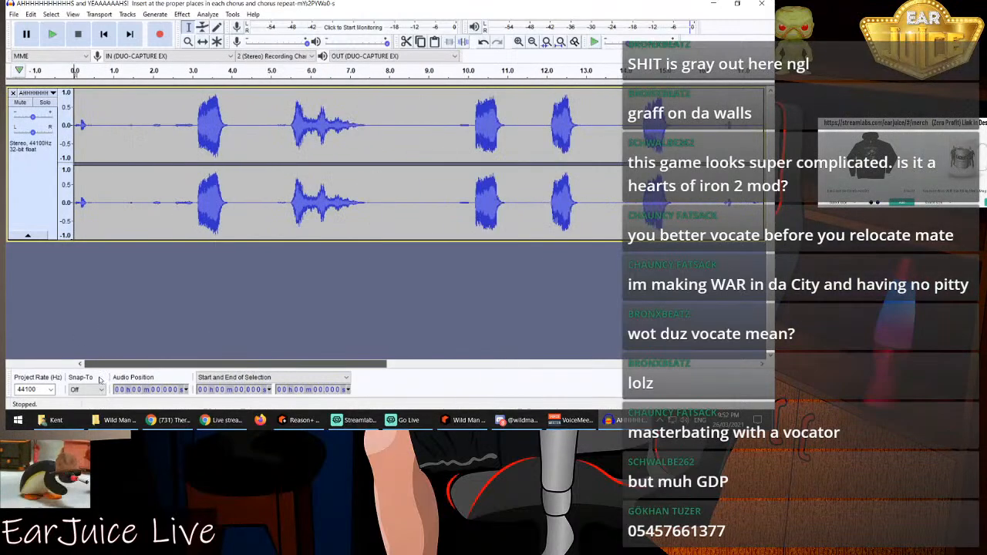
{"action": "left_click", "coordinate": [172, 127]}
{"action": "key", "text": "space"}
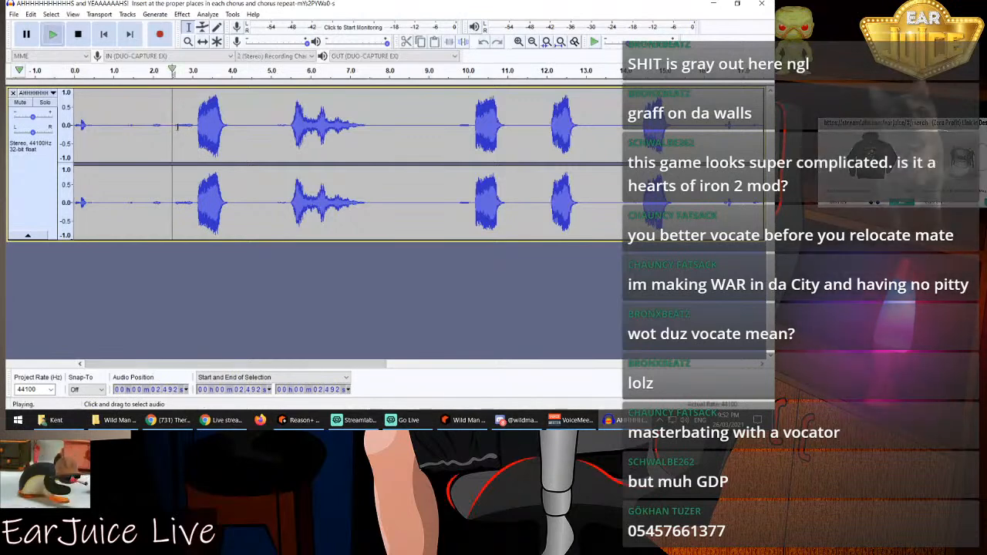
{"action": "key", "text": "space"}
{"action": "key", "text": "space"}
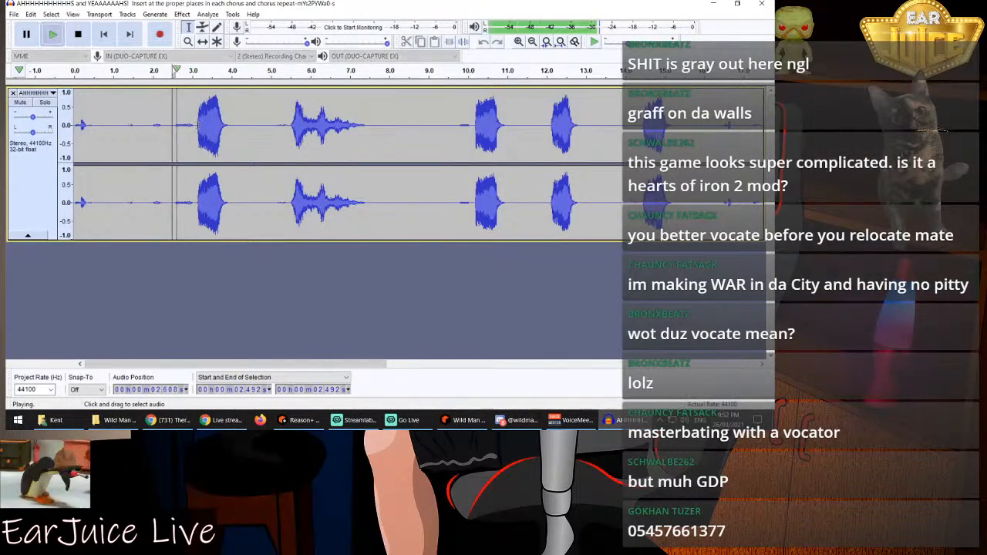
{"action": "key", "text": "space"}
Select the first shout up to about 4.052 seconds, with the selection start tightened to about 3.147 seconds
{"action": "left_click_drag", "start_coordinate": [196, 122], "coordinate": [232, 127]}
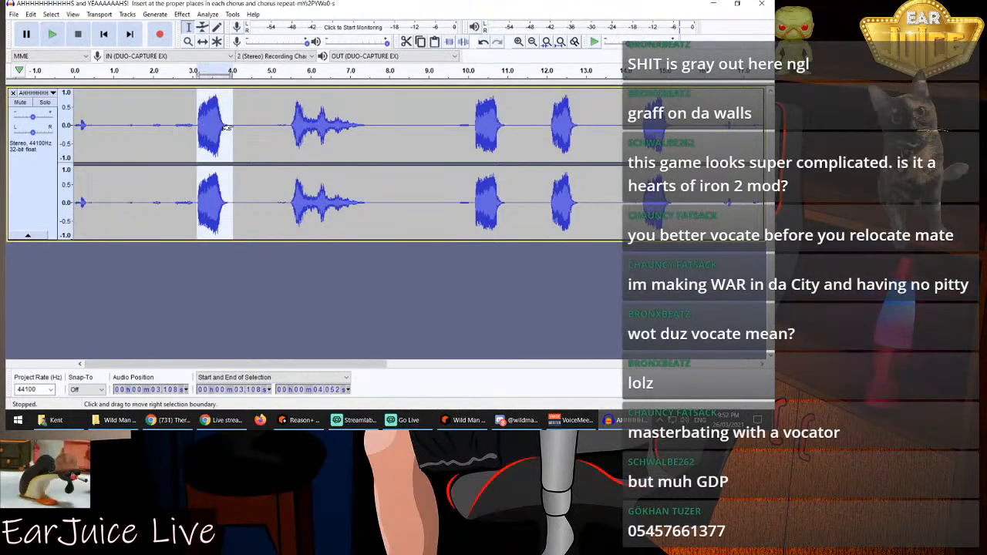
{"action": "key", "text": "space"}
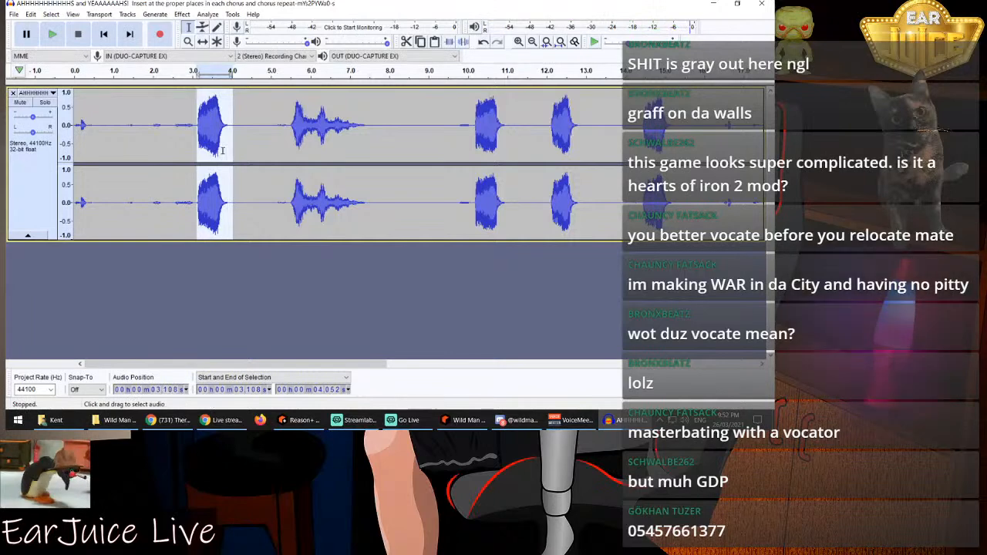
{"action": "left_click", "coordinate": [519, 42]}
{"action": "left_click", "coordinate": [519, 42]}
{"action": "left_click", "coordinate": [519, 41]}
{"action": "left_click", "coordinate": [519, 42]}
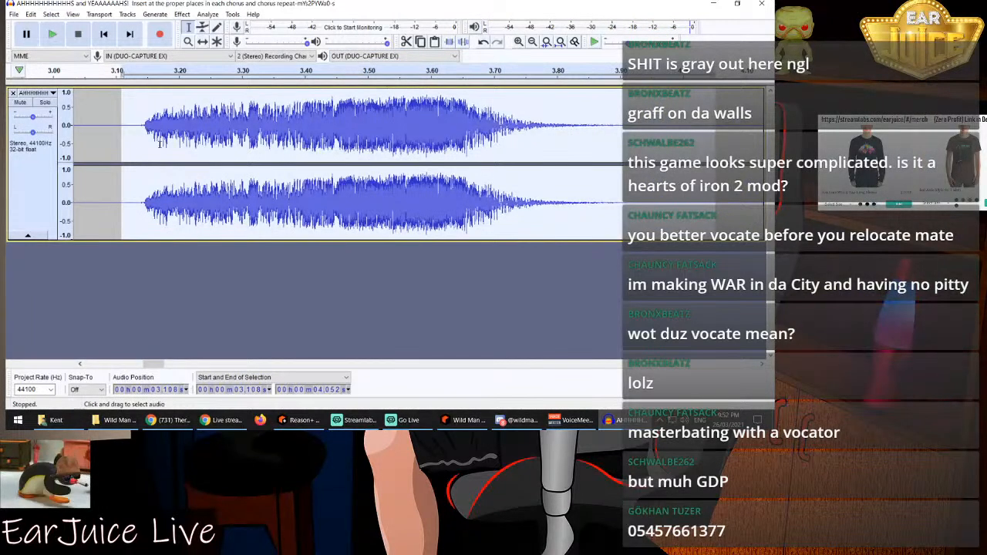
{"action": "left_click_drag", "start_coordinate": [122, 119], "coordinate": [146, 118]}
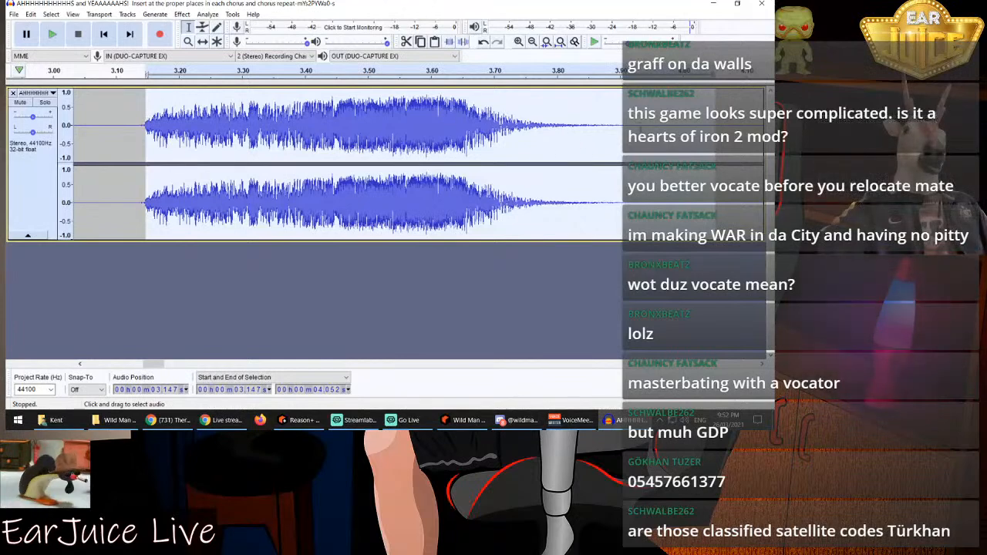
Audition the selected first shout and extend the selection's end to about 4.111 seconds
{"action": "key", "text": "space"}
{"action": "key", "text": "space"}
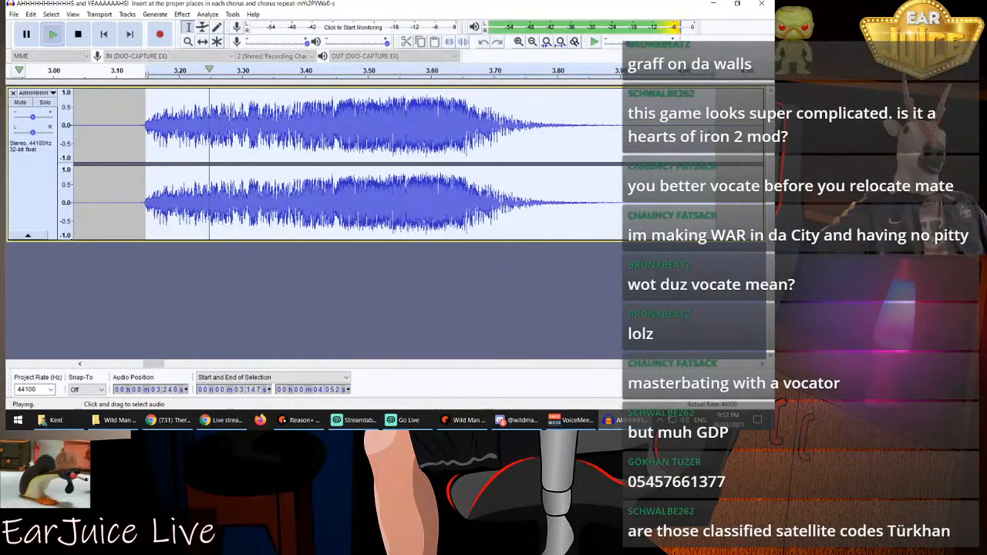
{"action": "left_click_drag", "start_coordinate": [716, 110], "coordinate": [653, 139]}
{"action": "key", "text": "space"}
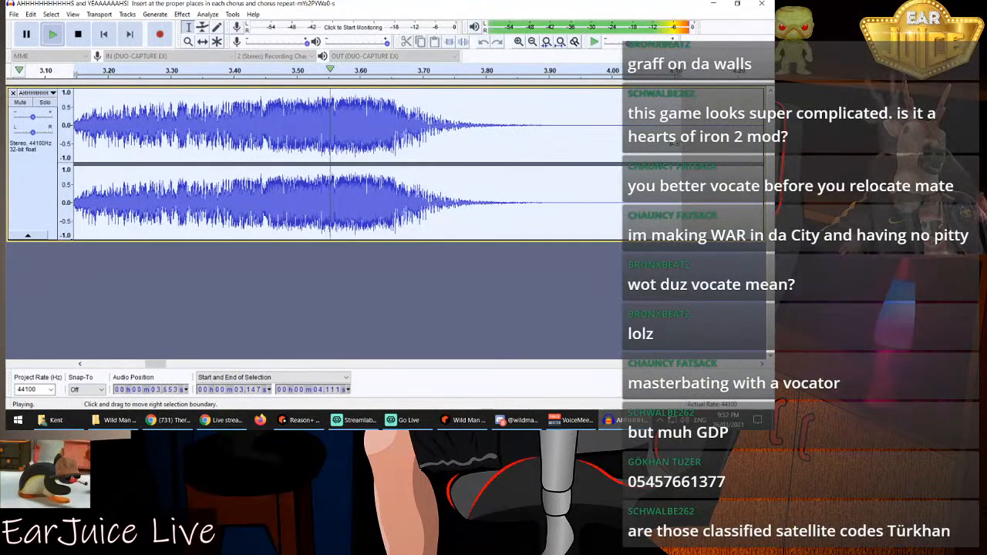
Extend the first shout's selection end to about 4.354 seconds, audition it, and trim away all audio outside the selection
{"action": "left_click_drag", "start_coordinate": [682, 146], "coordinate": [708, 151]}
{"action": "key", "text": "space"}
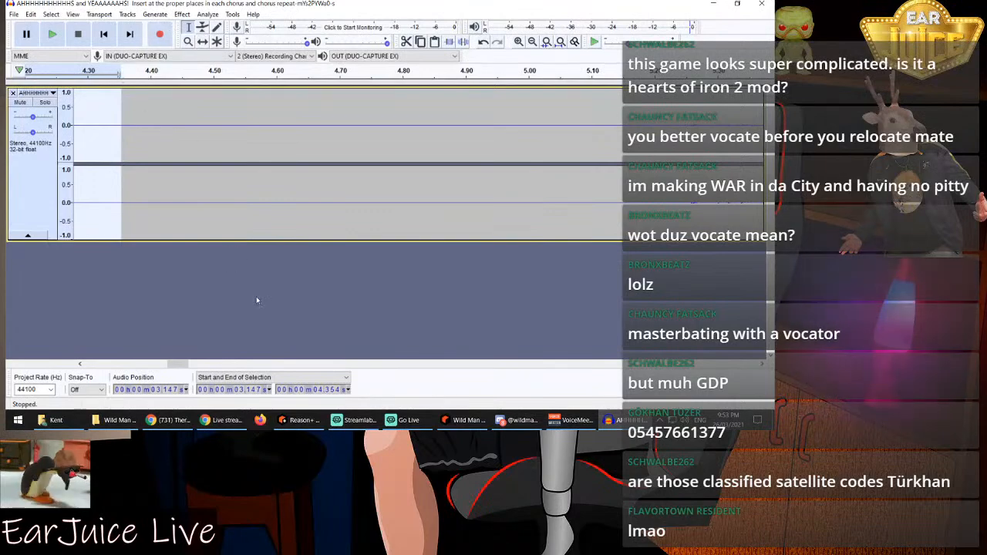
{"action": "left_click_drag", "start_coordinate": [178, 363], "coordinate": [151, 369]}
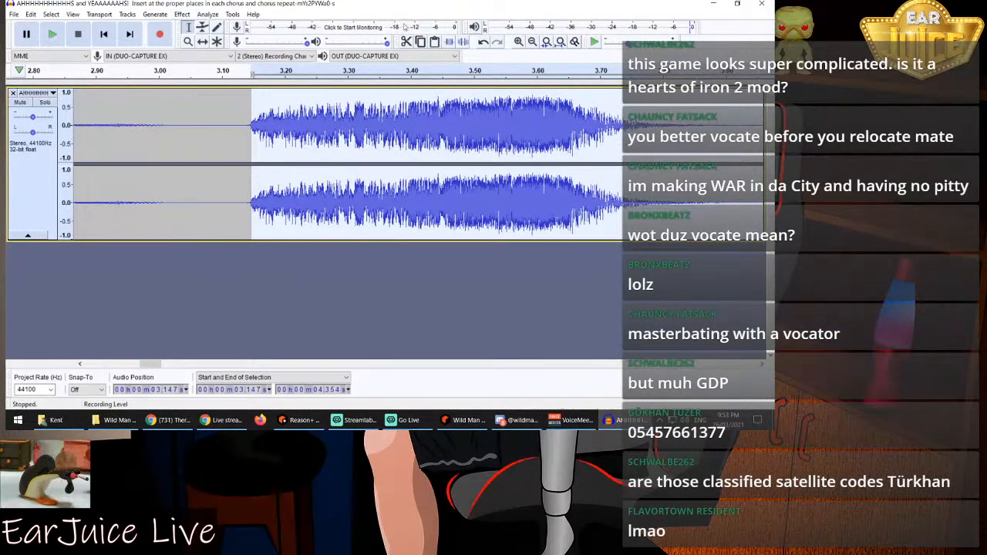
{"action": "left_click", "coordinate": [450, 42]}
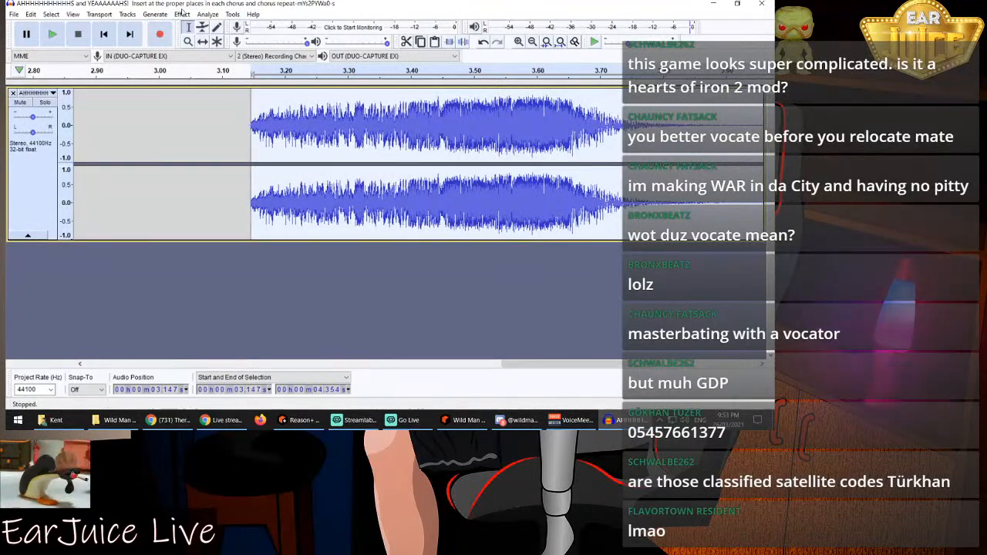
Apply the Compressor to the trimmed first shout with a -1 dB threshold, 10:1 ratio and make-up gain for 0 dB
{"action": "left_click", "coordinate": [182, 15]}
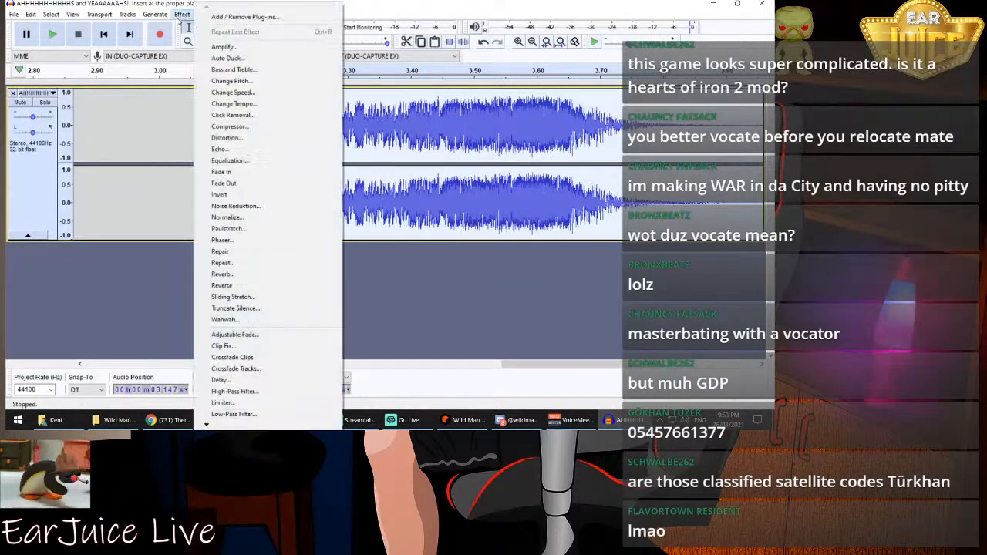
{"action": "left_click", "coordinate": [248, 126]}
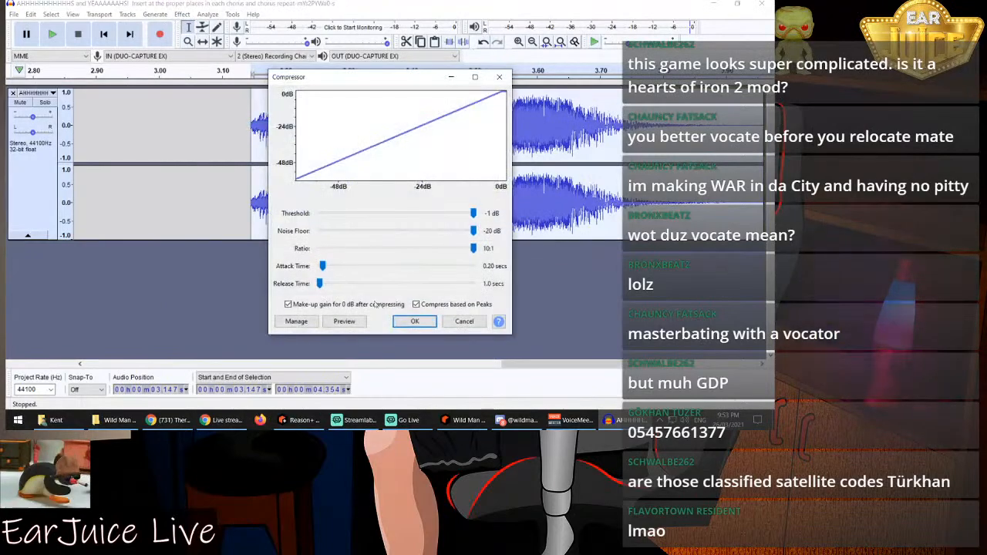
{"action": "left_click", "coordinate": [415, 321]}
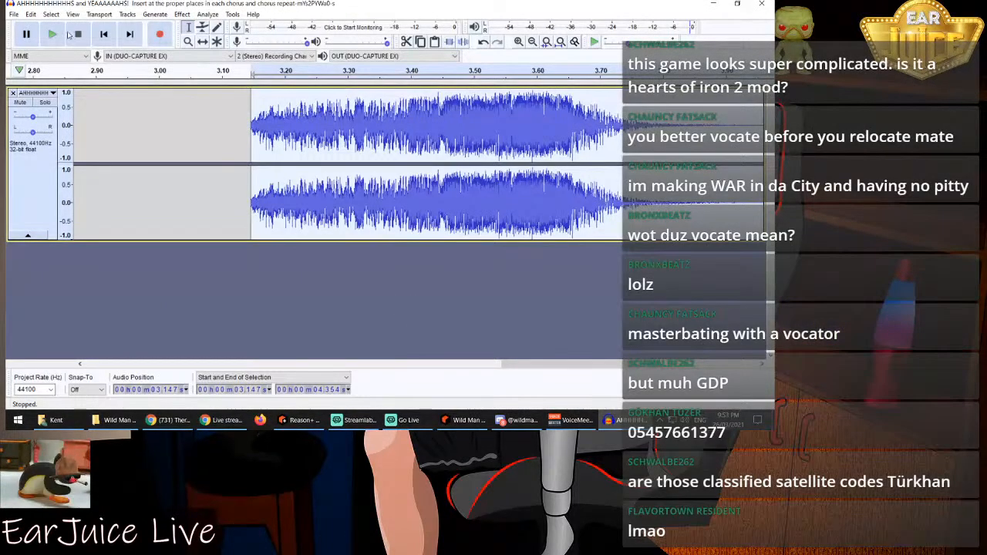
Export the compressed first shout as a 16-bit PCM WAV file, accepting the metadata tags as they are
{"action": "left_click", "coordinate": [13, 15]}
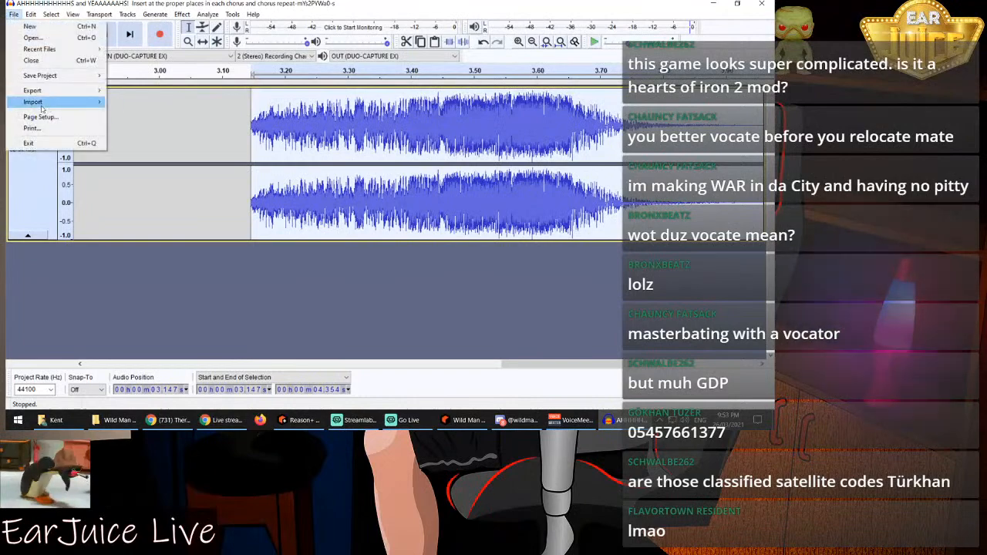
{"action": "mouse_move", "coordinate": [38, 90]}
{"action": "left_click", "coordinate": [127, 101]}
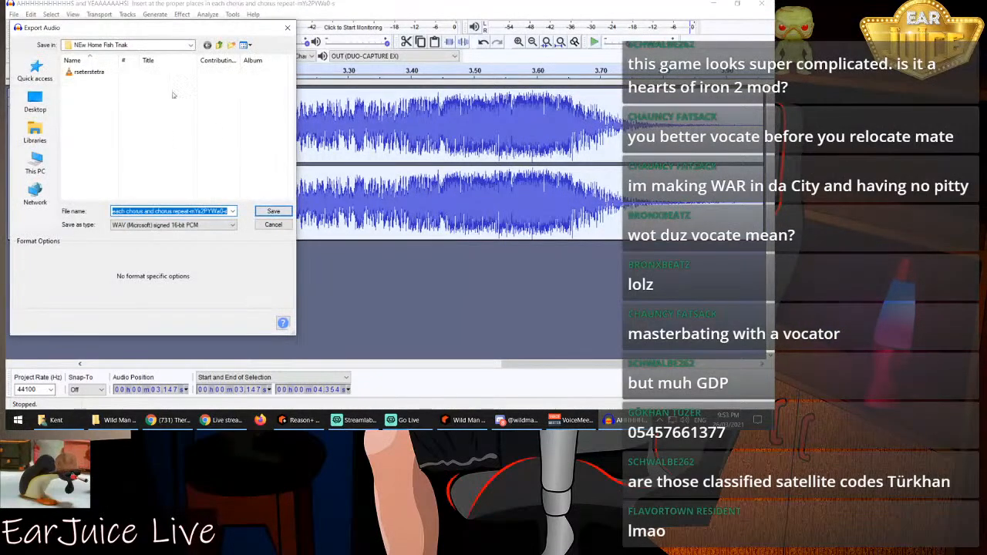
{"action": "left_click", "coordinate": [220, 44]}
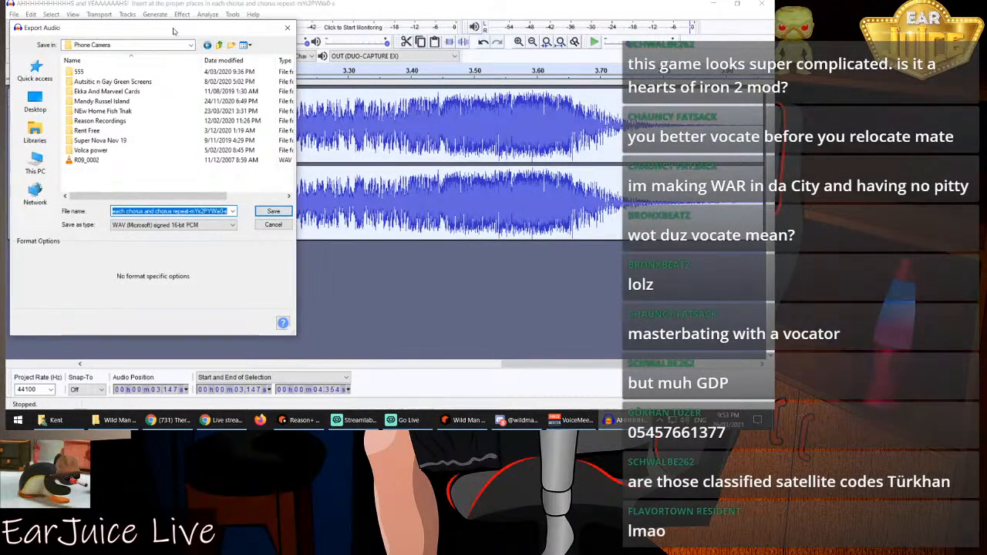
{"action": "left_click_drag", "start_coordinate": [175, 29], "coordinate": [1, 31]}
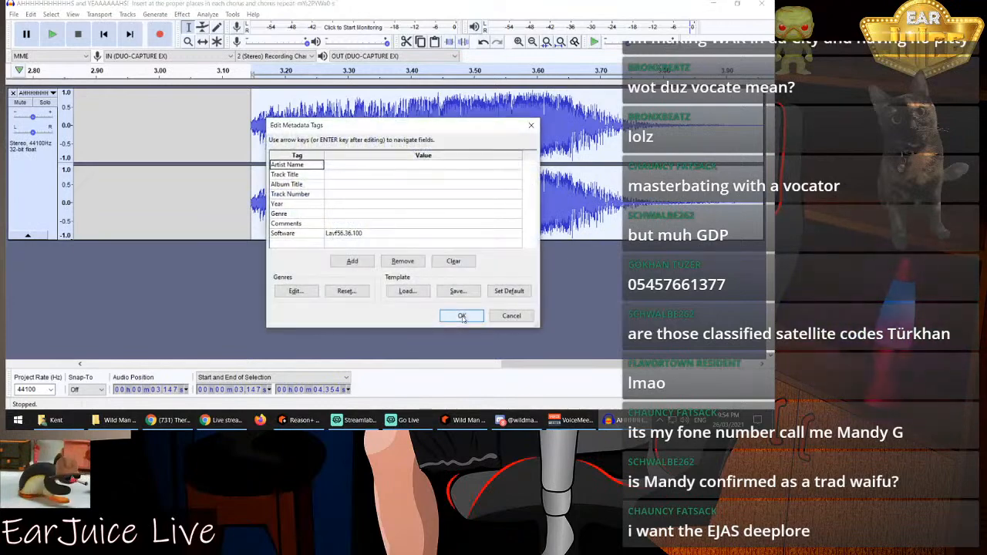
{"action": "left_click", "coordinate": [462, 316]}
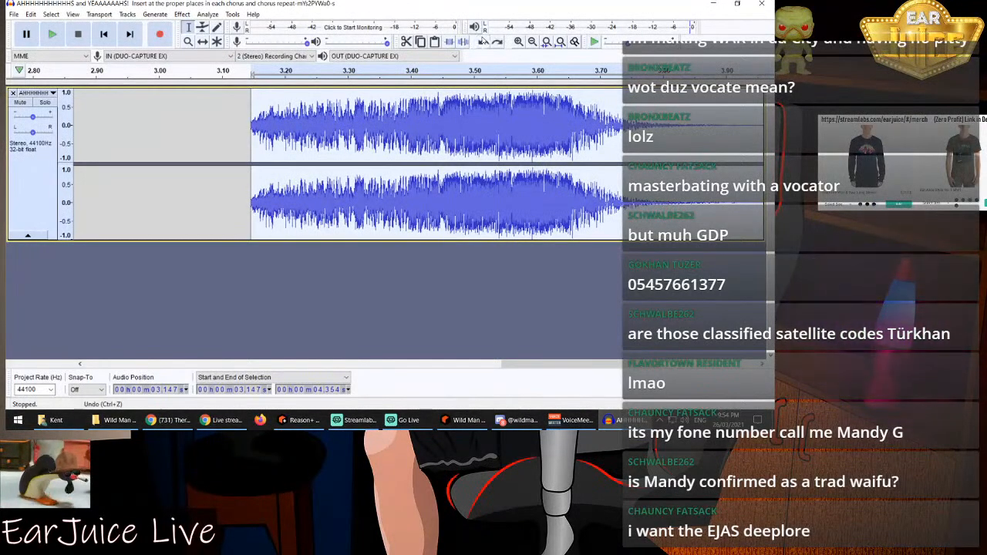
Undo the compression and trim of the first shout, and listen on from about 3.556 seconds to locate the second shout
{"action": "left_click", "coordinate": [484, 44]}
{"action": "left_click", "coordinate": [483, 43]}
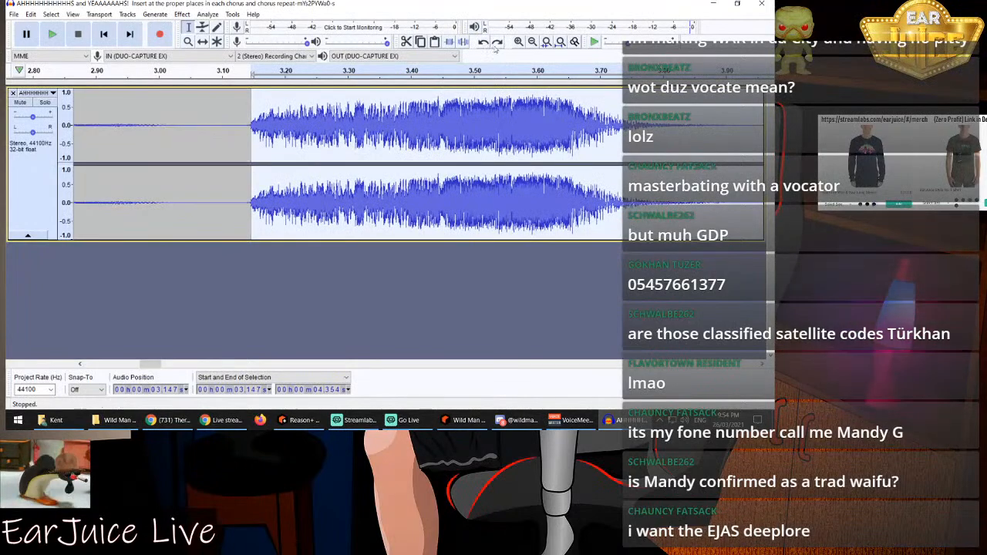
{"action": "left_click", "coordinate": [510, 137]}
{"action": "key", "text": "space"}
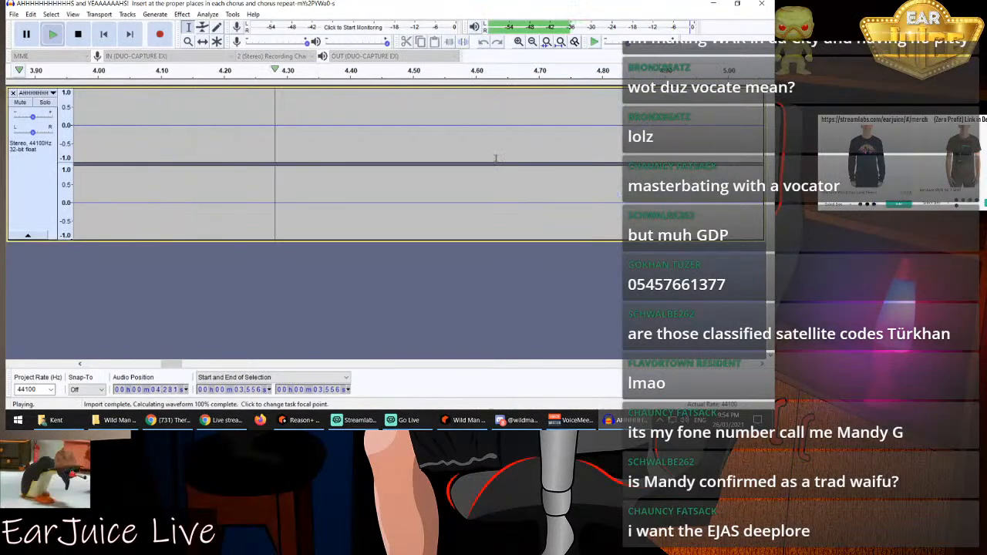
{"action": "key", "text": "space"}
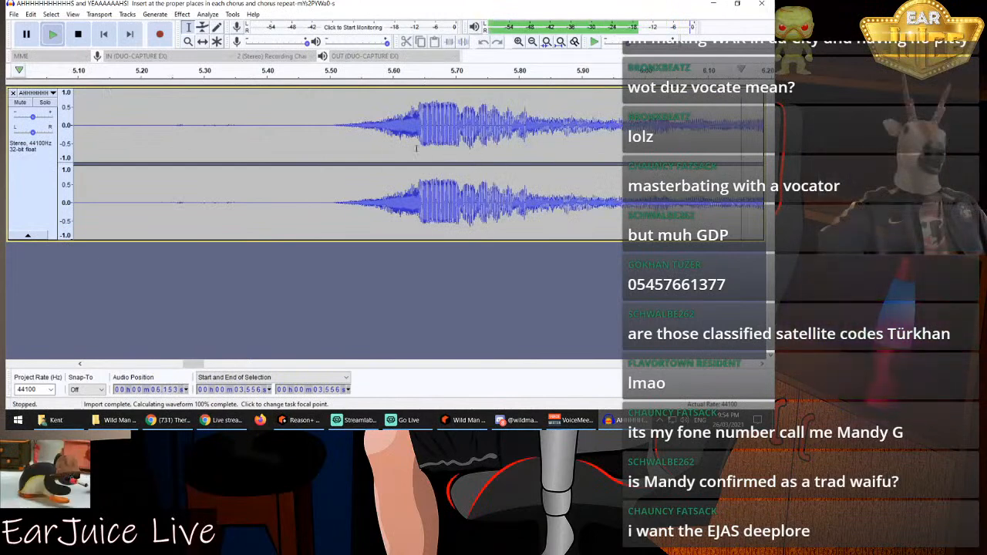
Select the whole second shout from about 5.511 to about 8.137 seconds
{"action": "left_click", "coordinate": [337, 125]}
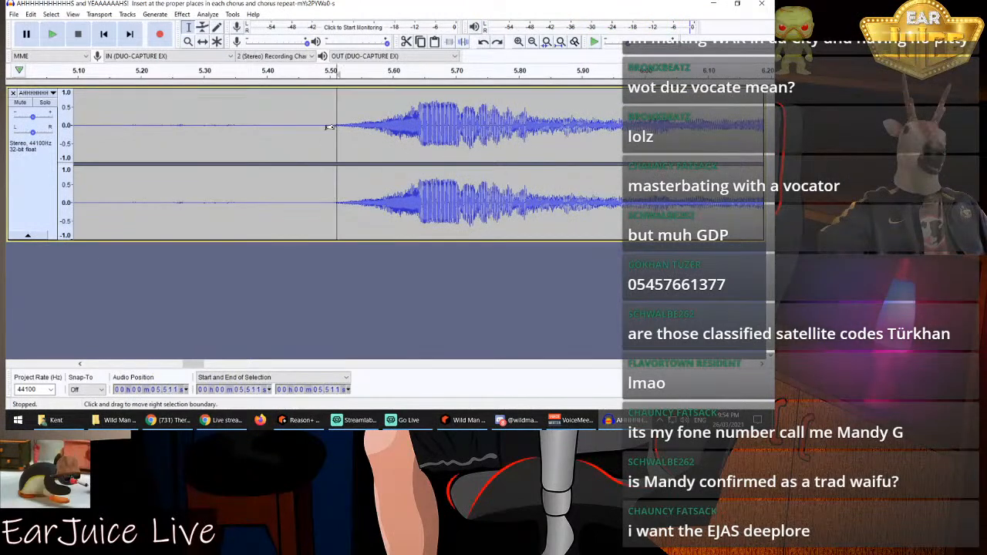
{"action": "left_click_drag", "start_coordinate": [342, 125], "coordinate": [700, 116]}
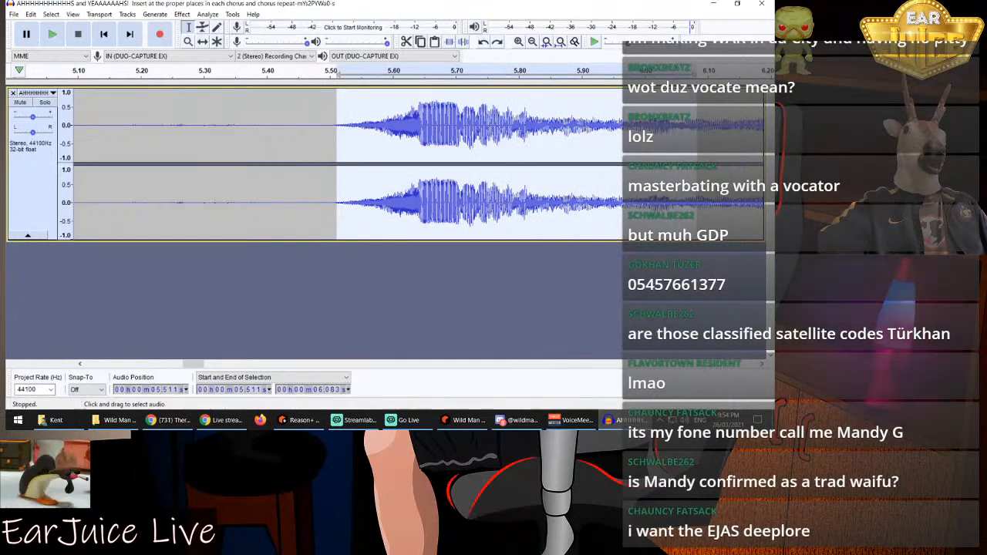
{"action": "left_click", "coordinate": [533, 41]}
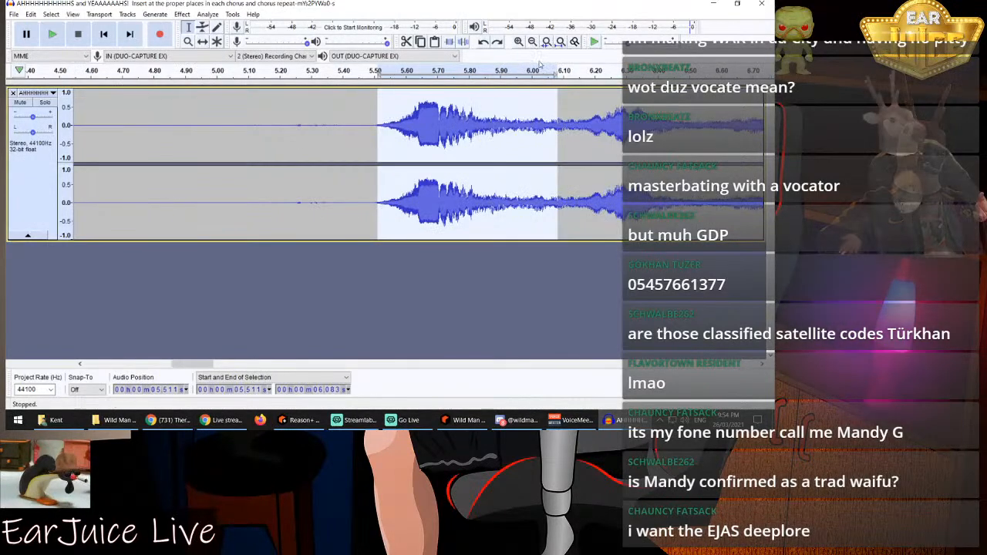
{"action": "left_click", "coordinate": [533, 41]}
{"action": "left_click", "coordinate": [533, 41]}
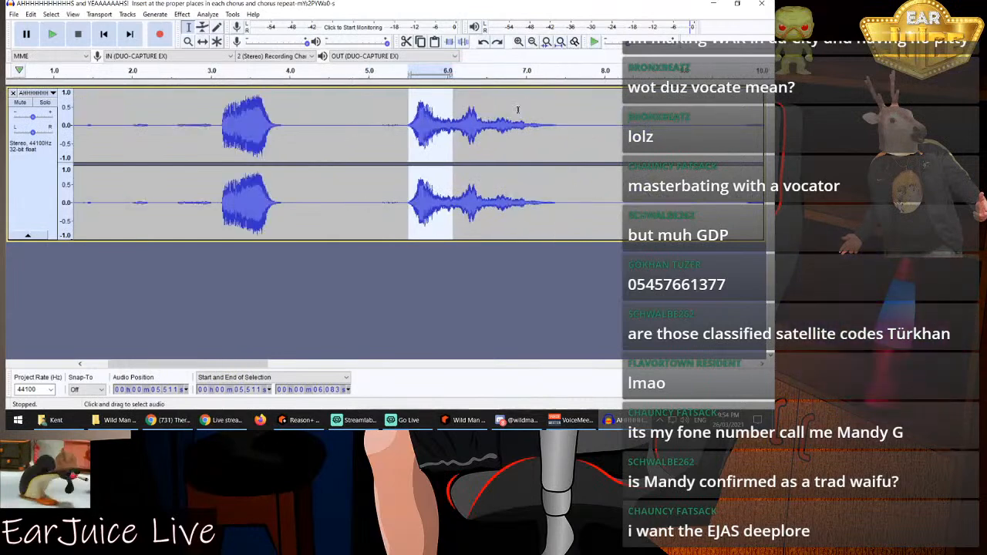
{"action": "left_click_drag", "start_coordinate": [452, 143], "coordinate": [609, 143]}
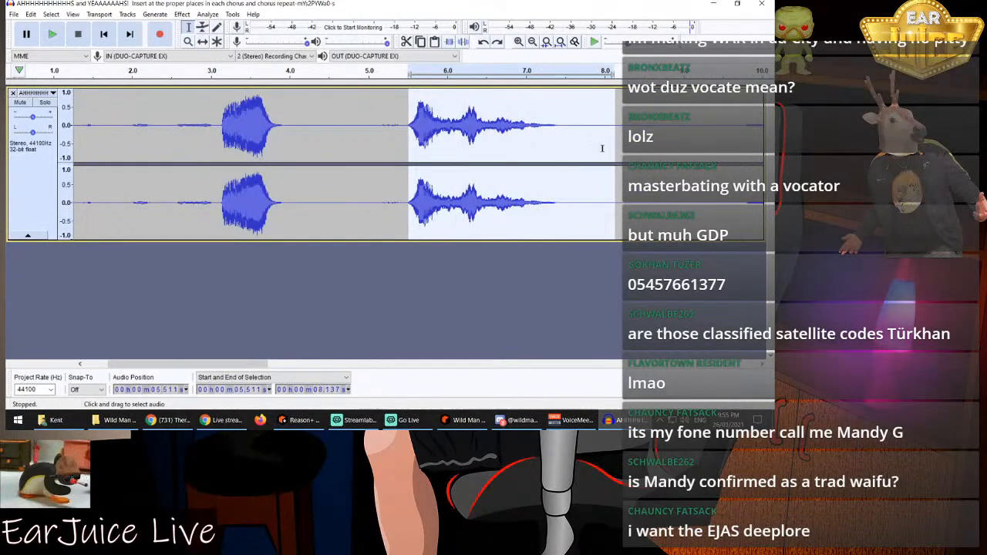
Audition the selected second shout and extend the selection's end to about 8.386 seconds
{"action": "key", "text": "space"}
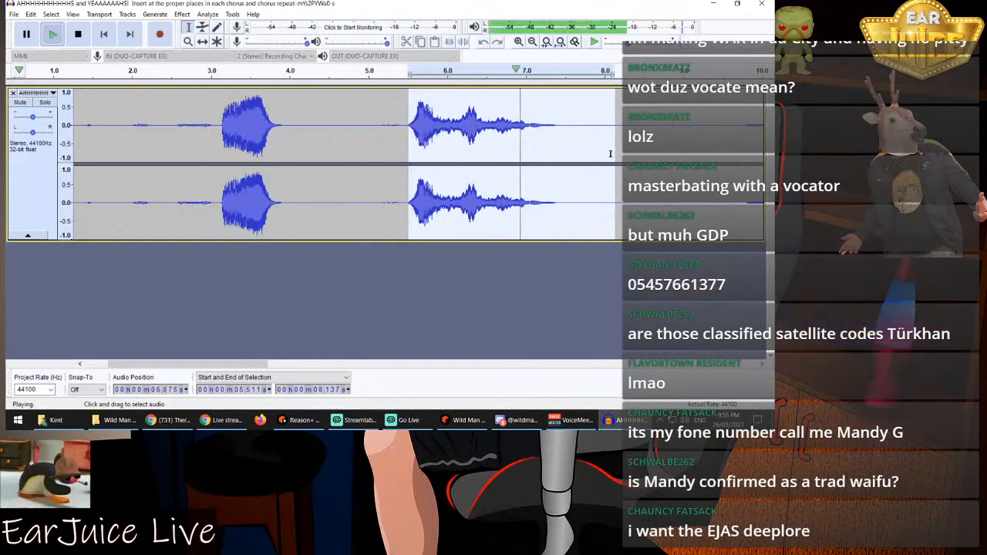
{"action": "key", "text": "space"}
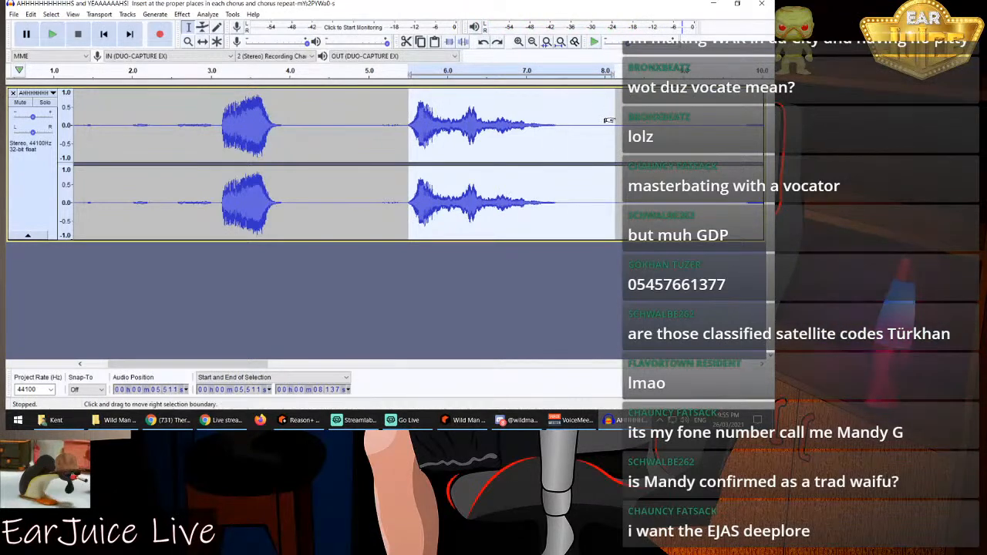
{"action": "left_click_drag", "start_coordinate": [609, 120], "coordinate": [634, 121]}
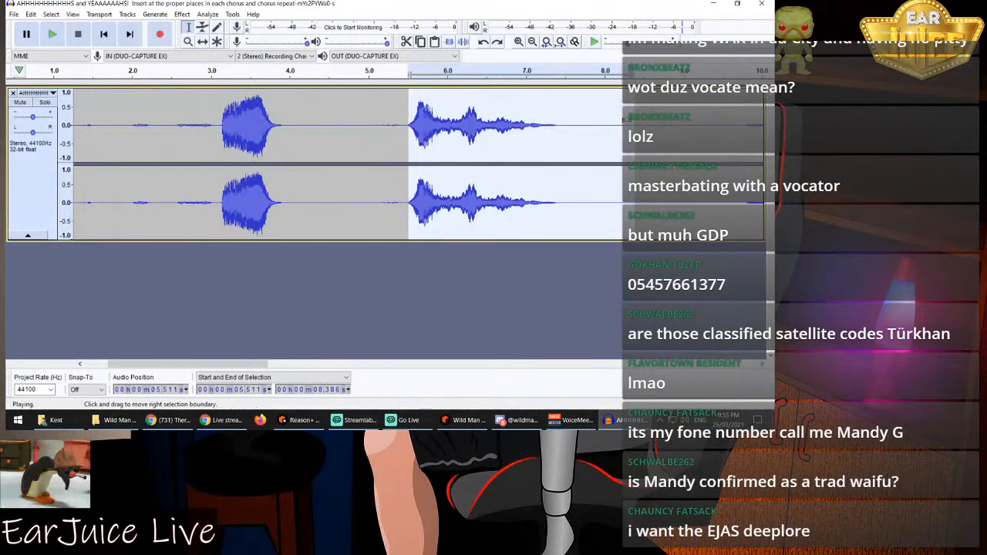
{"action": "key", "text": "space"}
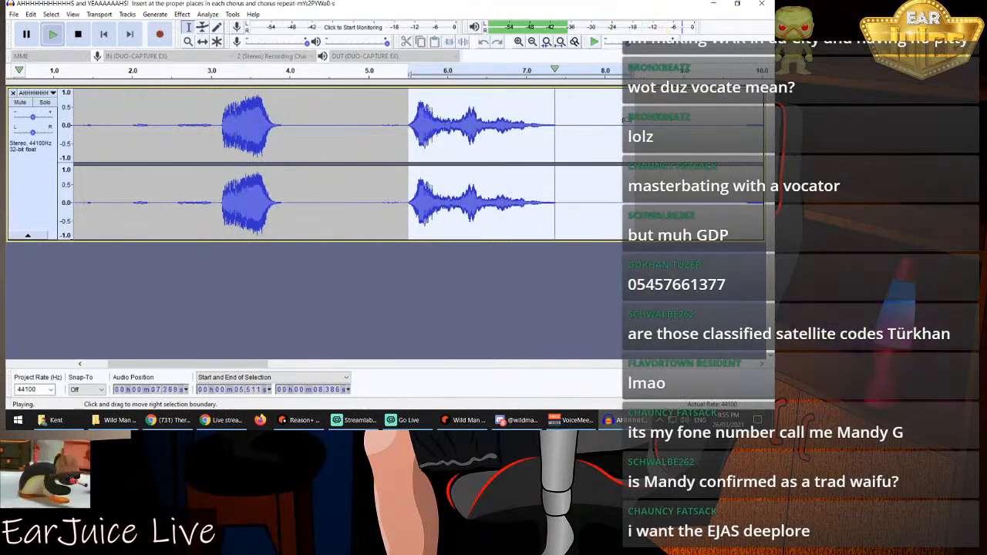
Trim the audio outside the second shout, apply the Compressor to it, and play back the result
{"action": "left_click", "coordinate": [449, 41]}
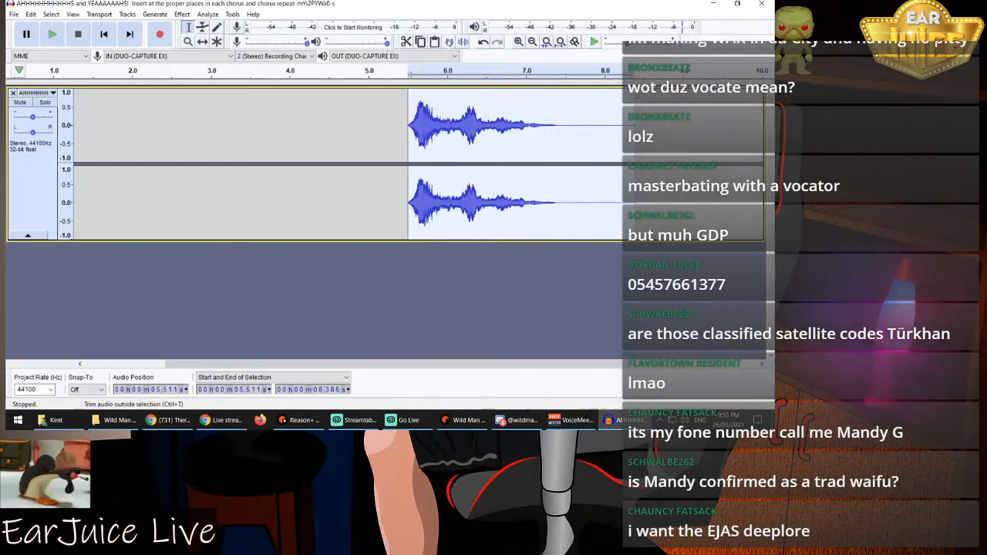
{"action": "left_click", "coordinate": [182, 14]}
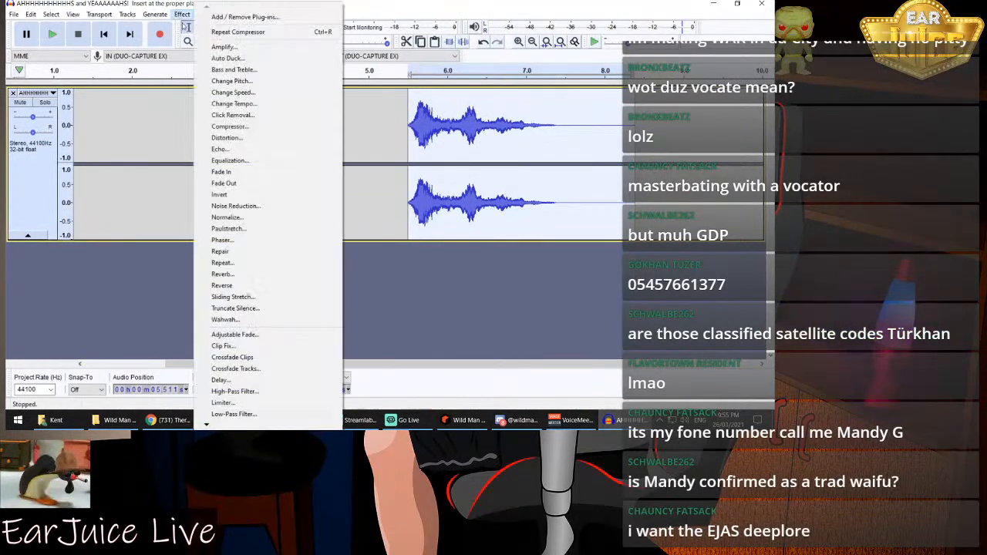
{"action": "left_click", "coordinate": [251, 131]}
{"action": "key", "text": "Escape"}
{"action": "key", "text": "space"}
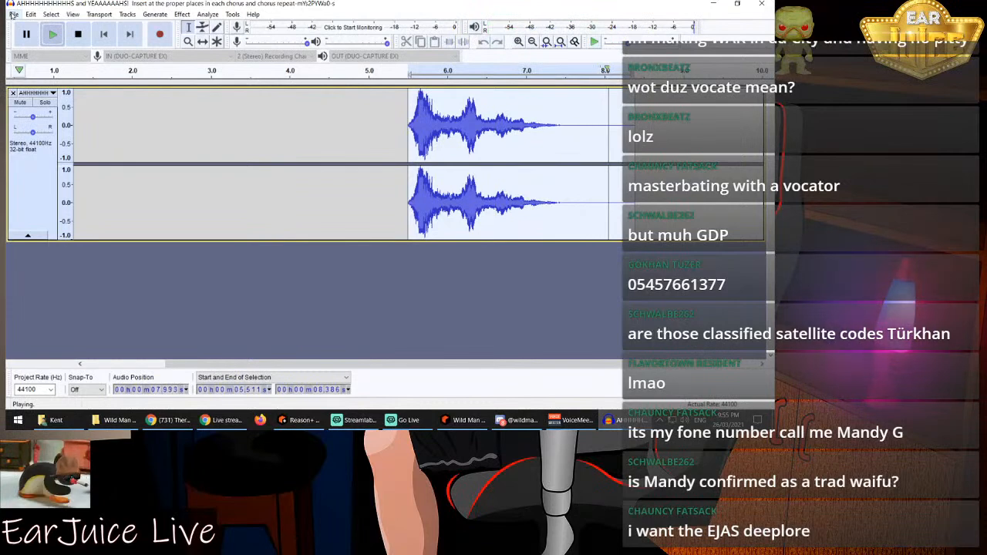
Export the compressed second shout as a WAV file, accepting the metadata tags as they are
{"action": "left_click", "coordinate": [13, 14]}
{"action": "mouse_move", "coordinate": [62, 90]}
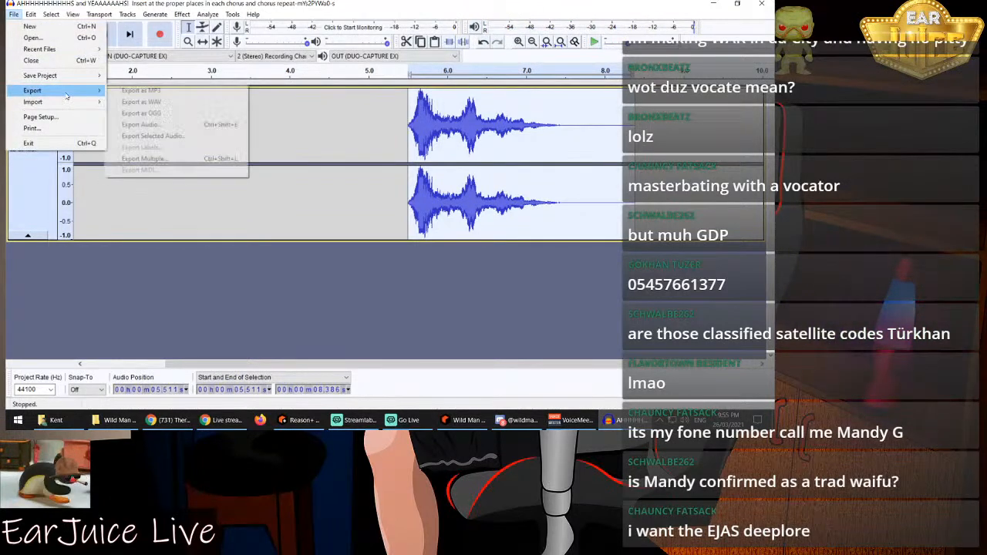
{"action": "left_click", "coordinate": [141, 101]}
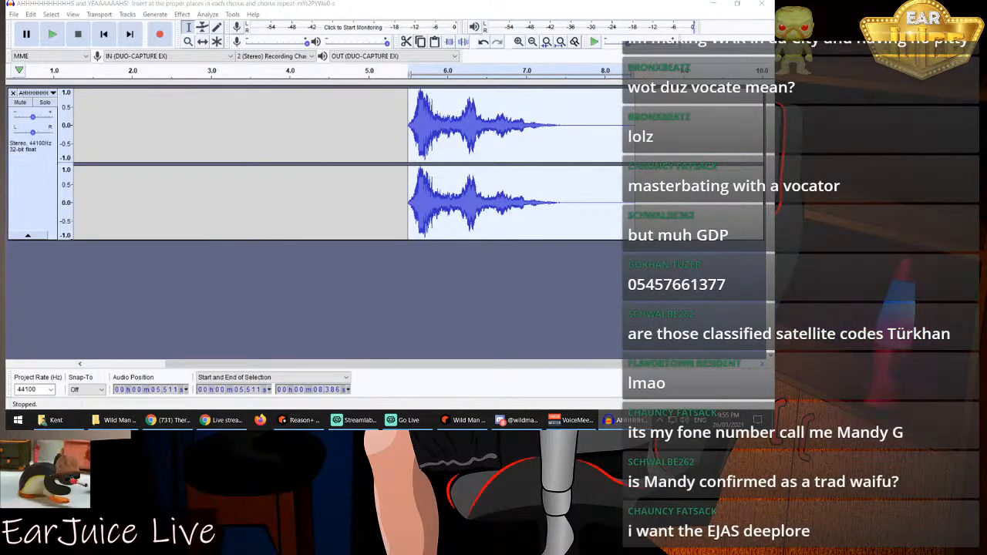
{"action": "key", "text": "Return"}
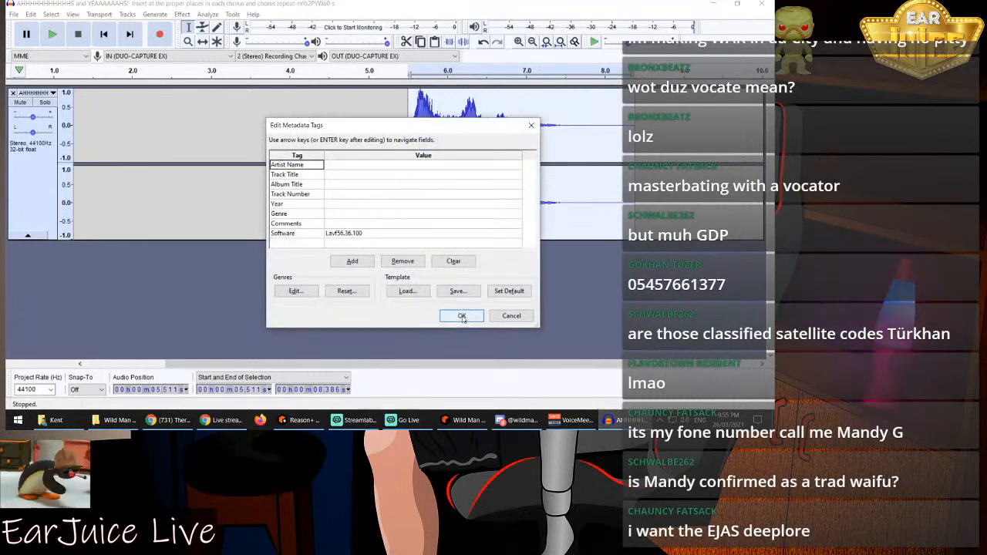
{"action": "left_click", "coordinate": [462, 317]}
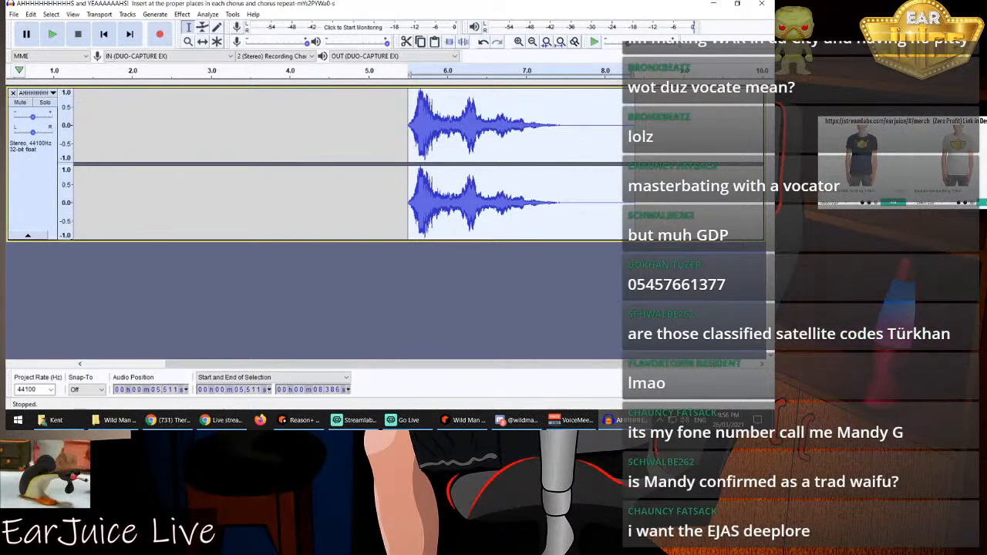
Undo the second shout's compression and trim, then place the cursor at the third shout's start, about 10.190 seconds, and audition it
{"action": "left_click", "coordinate": [482, 42]}
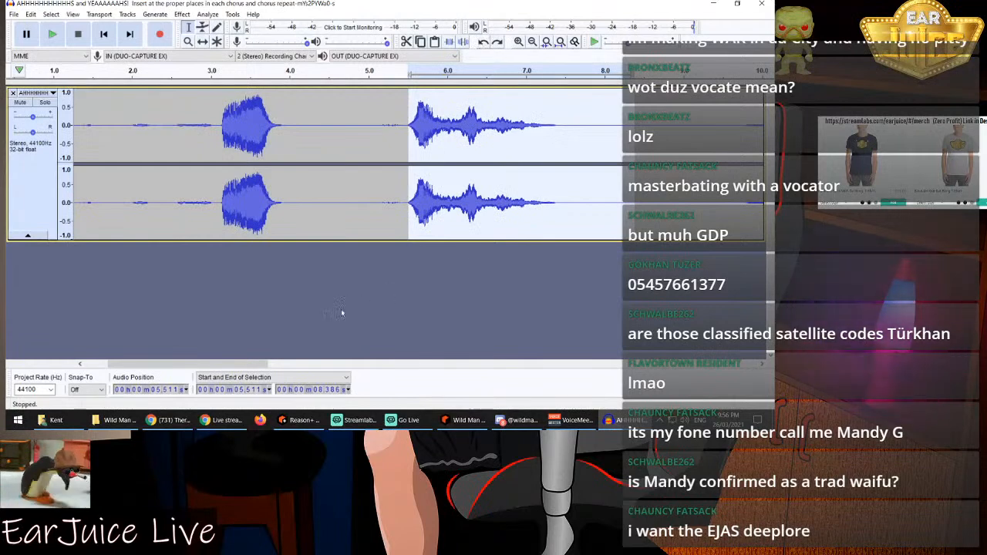
{"action": "left_click_drag", "start_coordinate": [242, 368], "coordinate": [355, 359]}
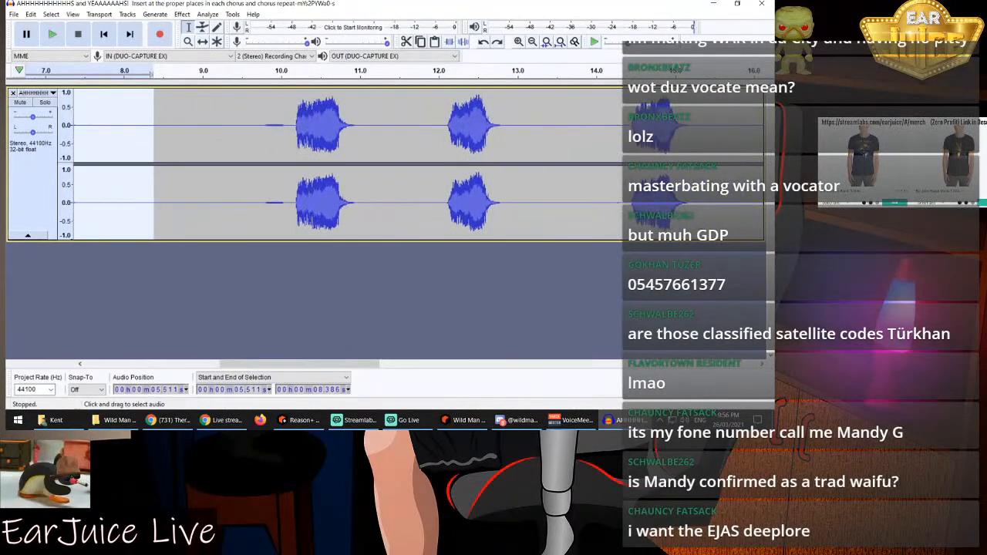
{"action": "left_click", "coordinate": [296, 121]}
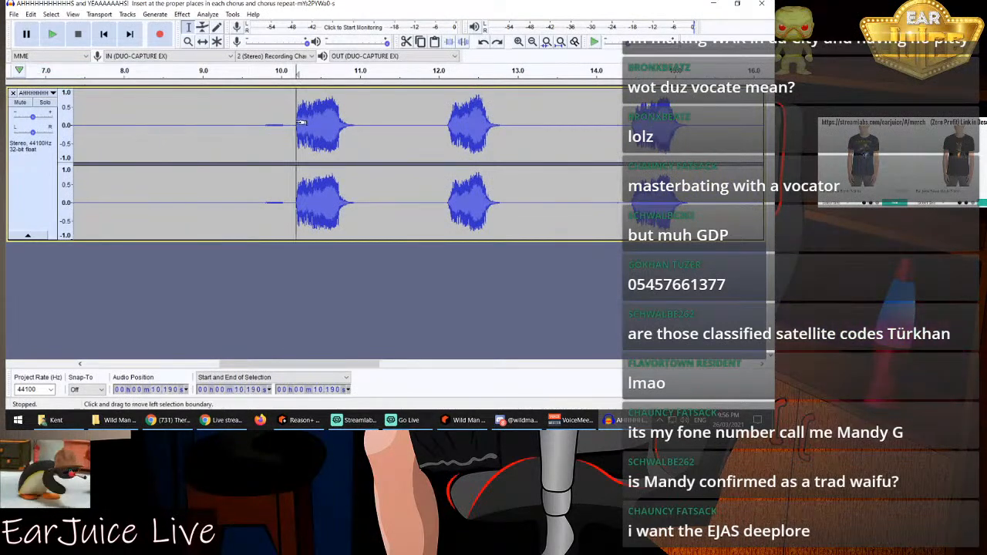
{"action": "key", "text": "space"}
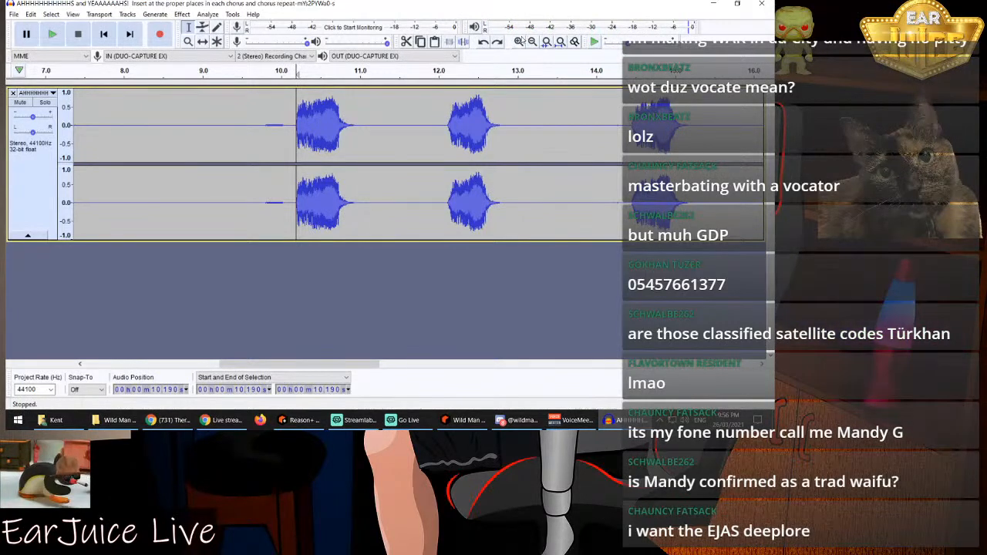
{"action": "left_click", "coordinate": [519, 41]}
{"action": "left_click", "coordinate": [518, 41]}
{"action": "left_click", "coordinate": [518, 41]}
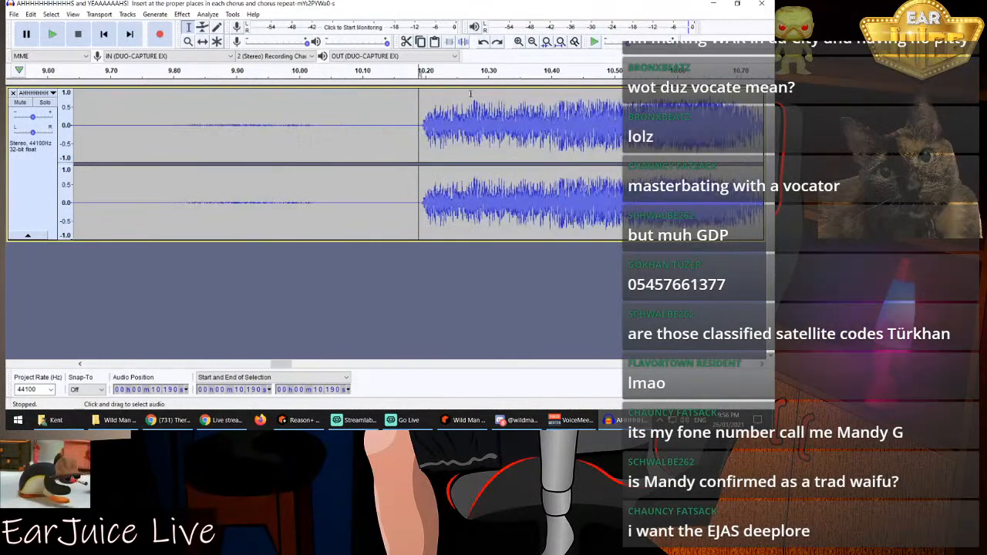
Select the third shout from about 10.196 to 11.211 seconds, audition it and apply the Compressor with its current settings
{"action": "left_click_drag", "start_coordinate": [423, 124], "coordinate": [722, 158]}
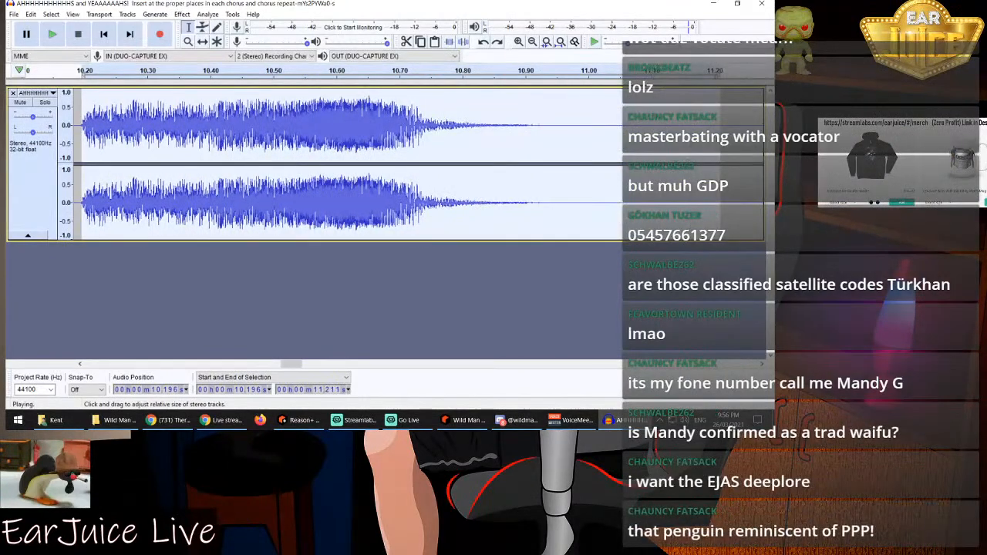
{"action": "key", "text": "space"}
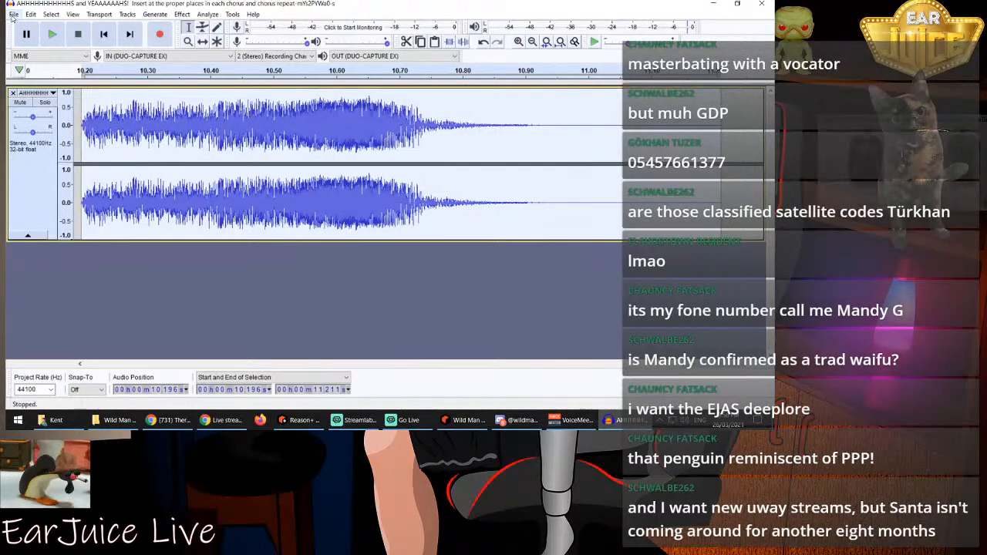
{"action": "left_click", "coordinate": [182, 14]}
{"action": "left_click", "coordinate": [232, 127]}
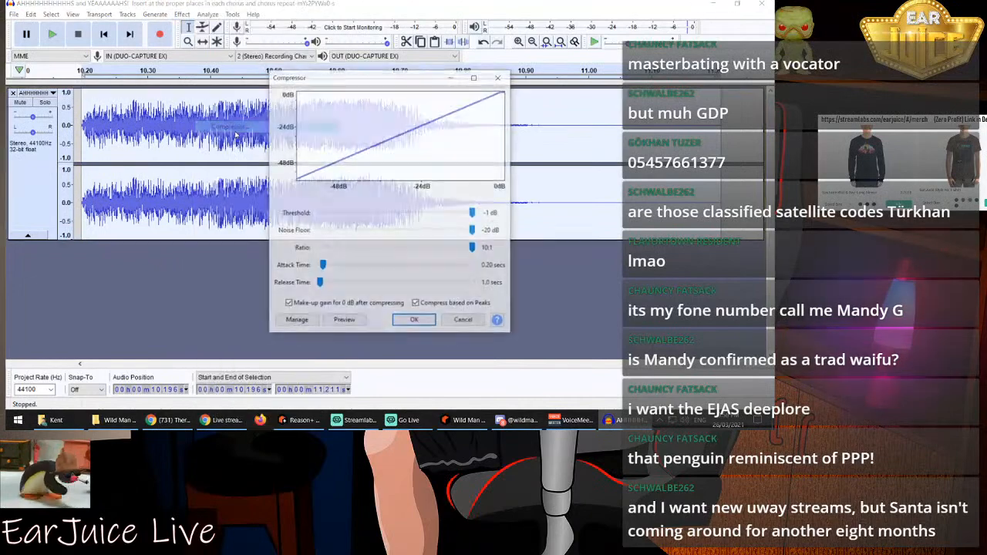
{"action": "left_click", "coordinate": [420, 324]}
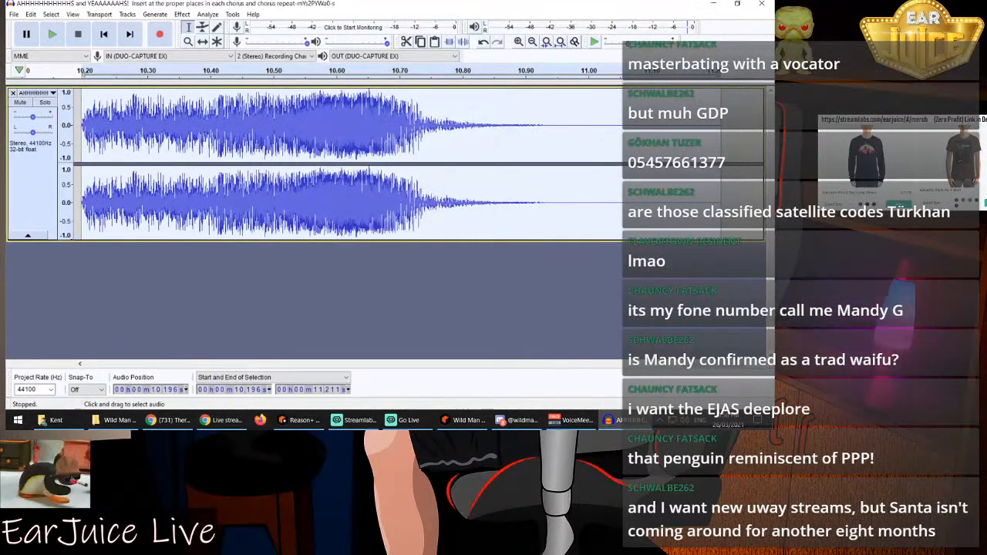
Export the compressed third shout as a WAV file, accepting the metadata tags as they are
{"action": "left_click", "coordinate": [13, 14]}
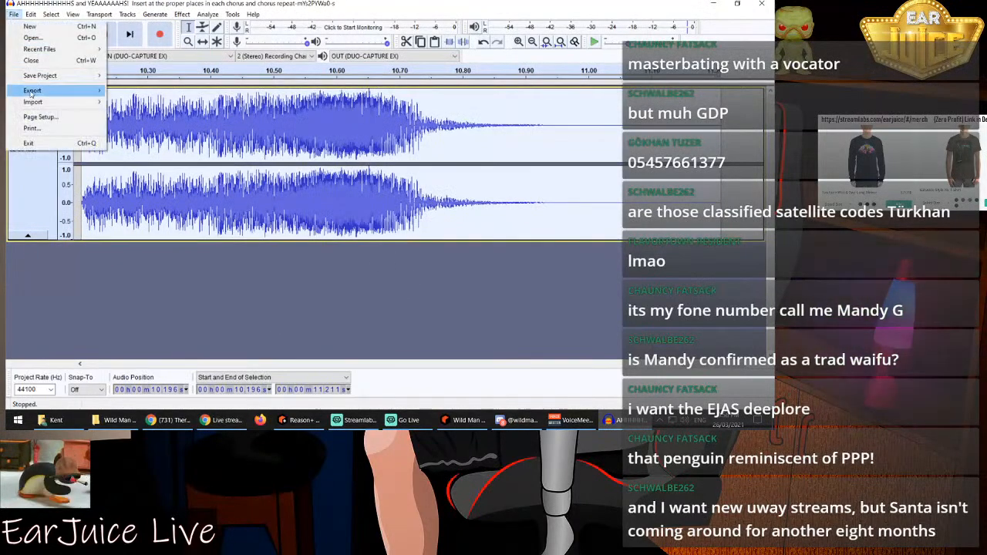
{"action": "mouse_move", "coordinate": [47, 91]}
{"action": "left_click", "coordinate": [141, 102]}
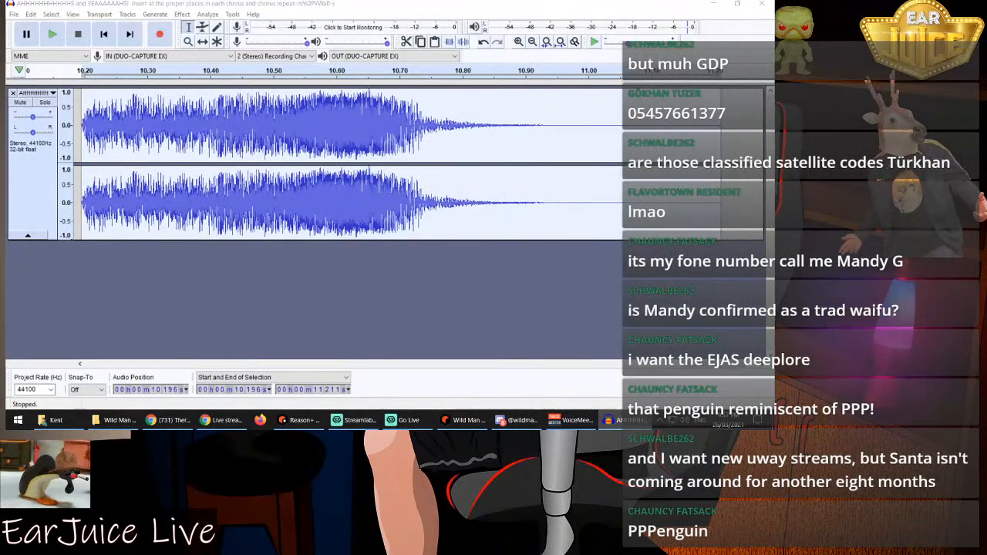
{"action": "key", "text": "Return"}
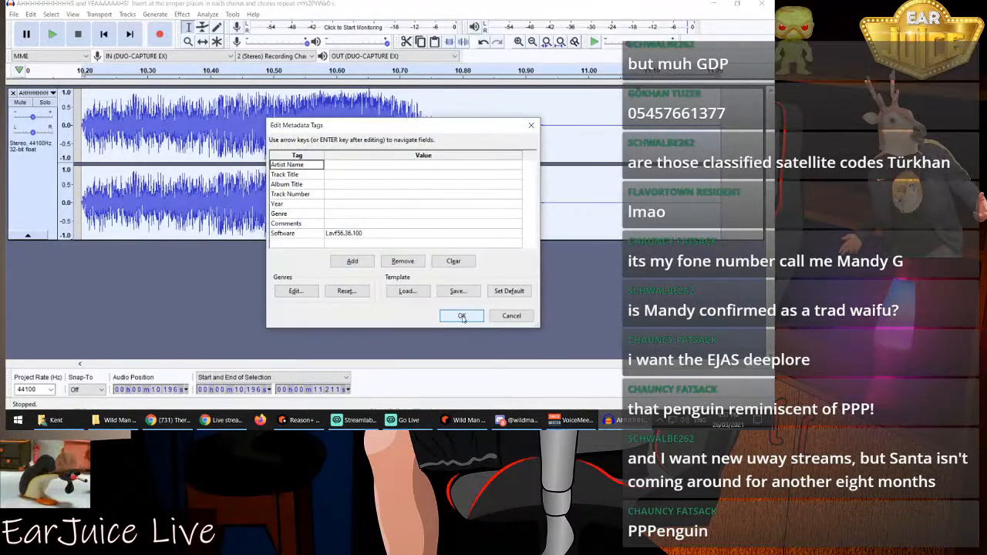
{"action": "left_click", "coordinate": [462, 316]}
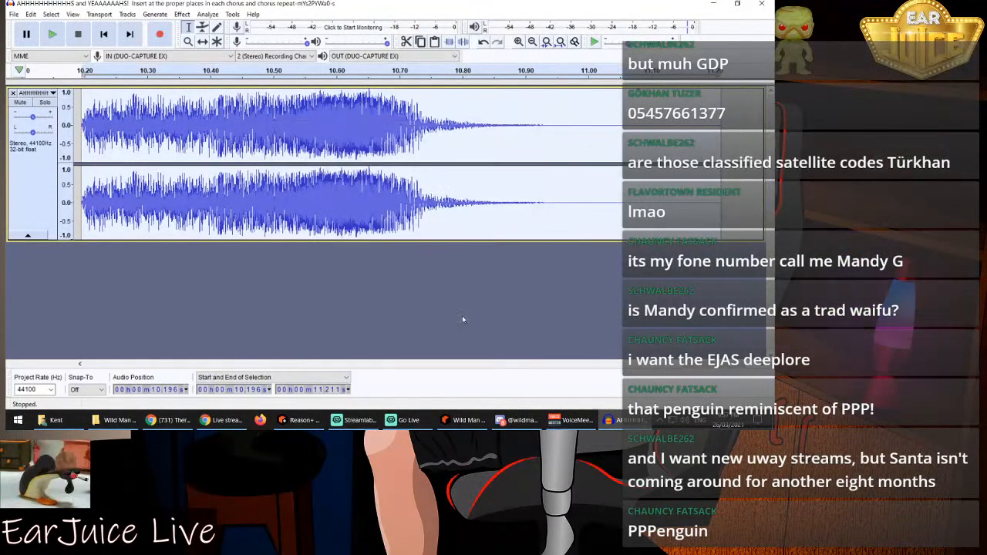
Undo the third shout's compression and play on from about 10.950 seconds to locate the fourth shout
{"action": "left_click", "coordinate": [484, 42]}
{"action": "left_click", "coordinate": [556, 117]}
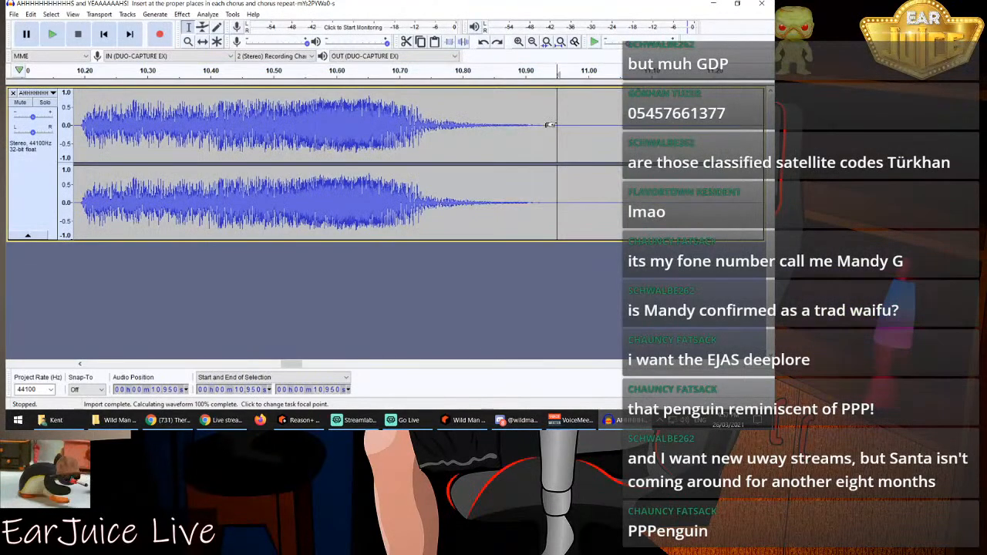
{"action": "key", "text": "space"}
{"action": "key", "text": "space"}
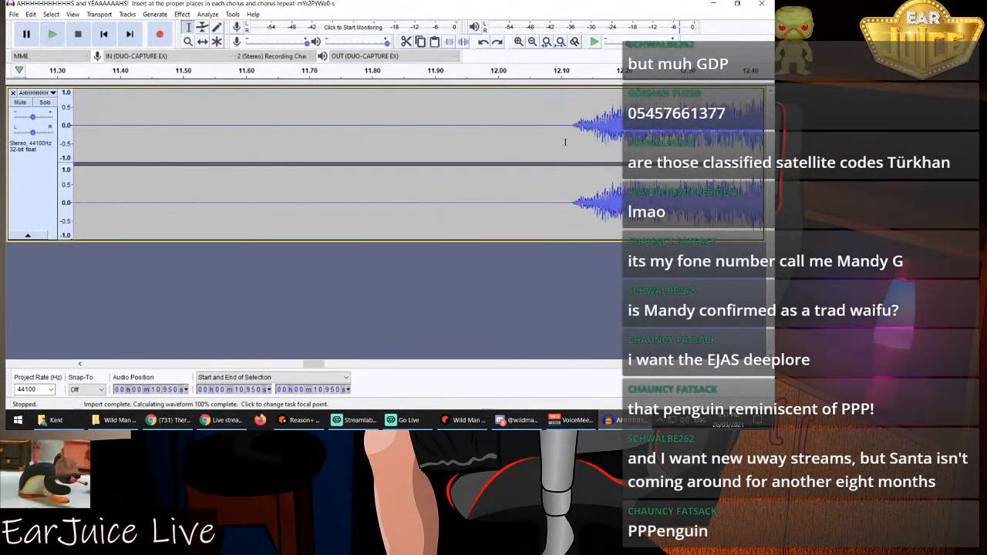
Select the fourth shout from about 12.117 seconds, extend the selection's end to about 13.404 seconds and audition it
{"action": "left_click_drag", "start_coordinate": [571, 124], "coordinate": [647, 127]}
{"action": "key", "text": "space"}
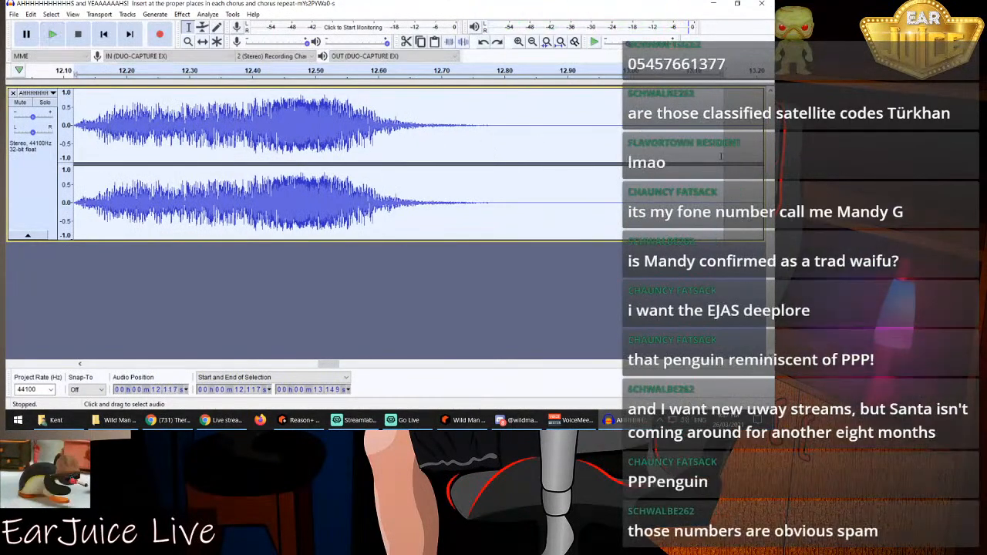
{"action": "left_click_drag", "start_coordinate": [724, 159], "coordinate": [699, 159]}
{"action": "key", "text": "space"}
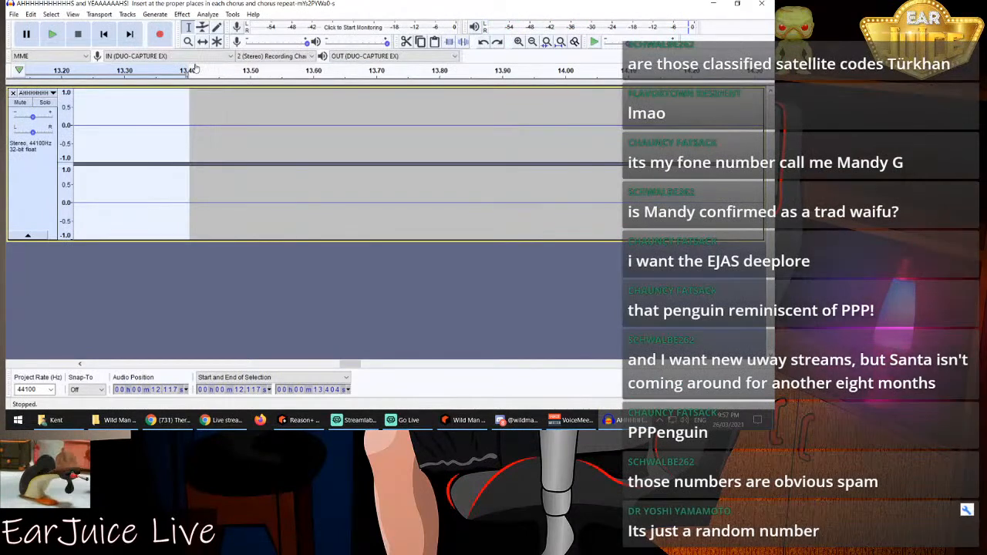
Trim the audio outside the fourth shout and apply the Compressor to it
{"action": "left_click", "coordinate": [450, 42]}
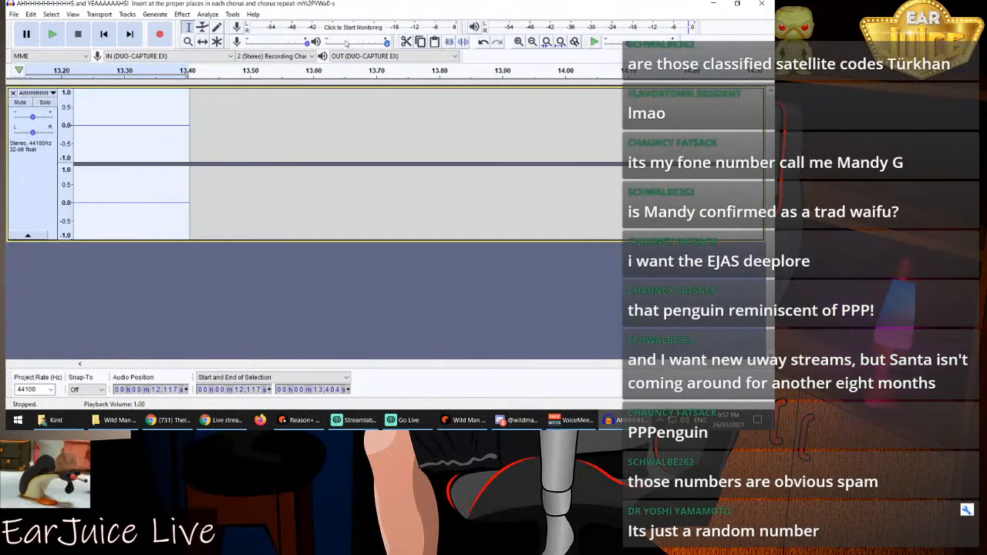
{"action": "left_click", "coordinate": [182, 15]}
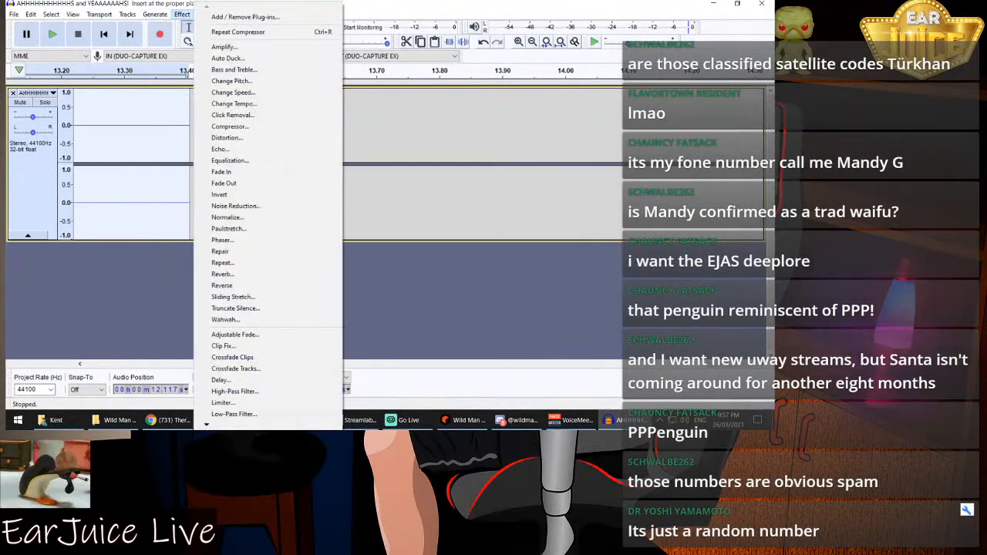
{"action": "left_click", "coordinate": [254, 127]}
{"action": "left_click", "coordinate": [415, 322]}
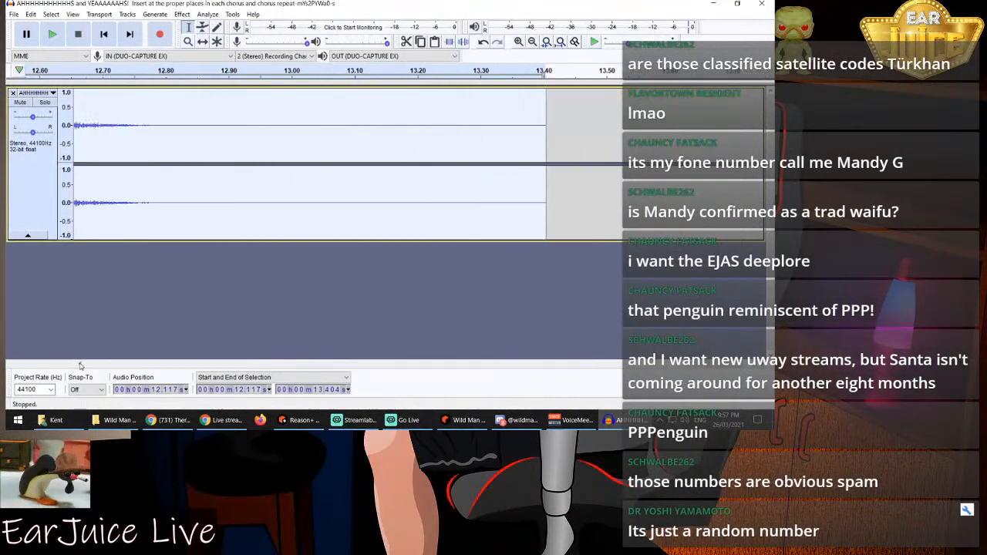
{"action": "left_click", "coordinate": [80, 363]}
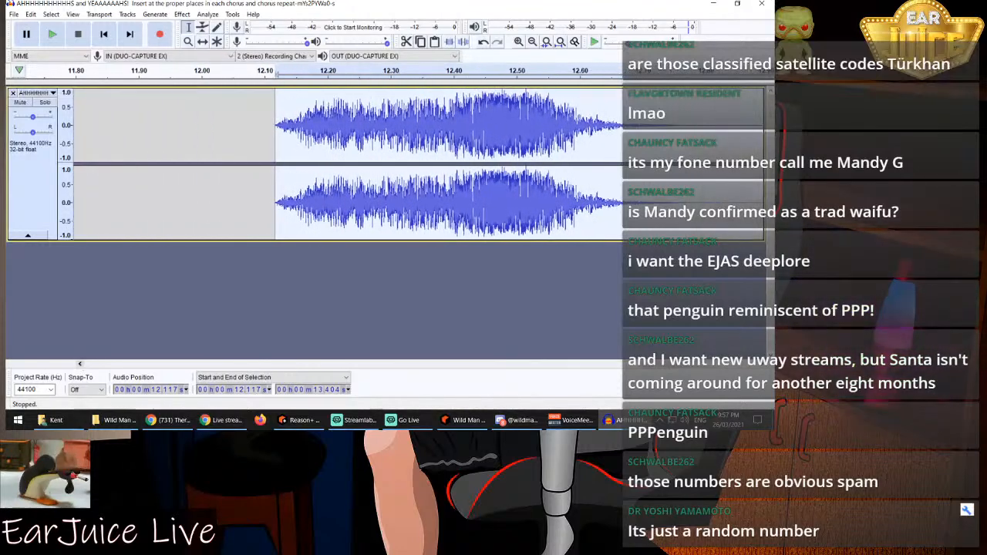
Export the compressed fourth shout as a WAV file with the metadata tags as they are, and close the project without saving
{"action": "left_click", "coordinate": [14, 15]}
{"action": "mouse_move", "coordinate": [46, 91]}
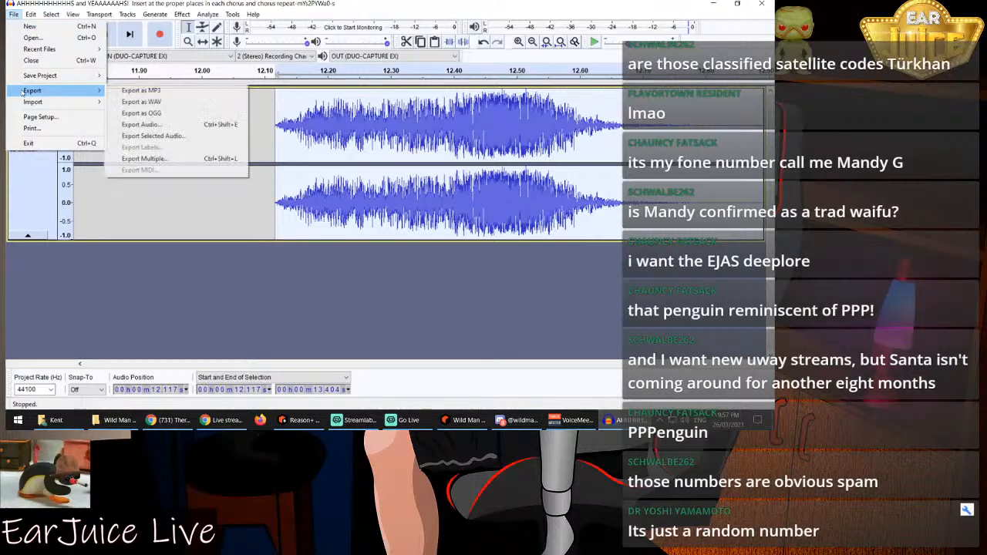
{"action": "left_click", "coordinate": [151, 101]}
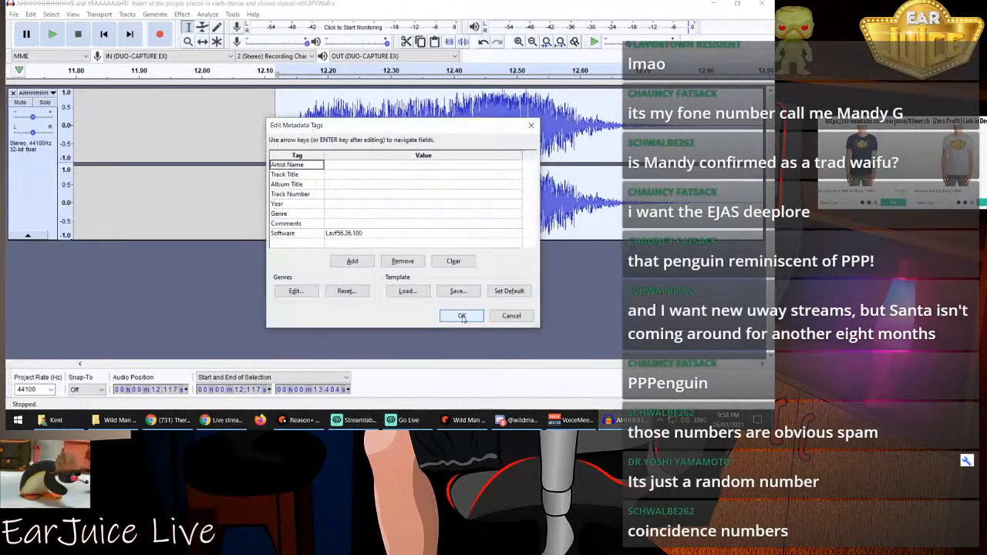
{"action": "left_click", "coordinate": [462, 316]}
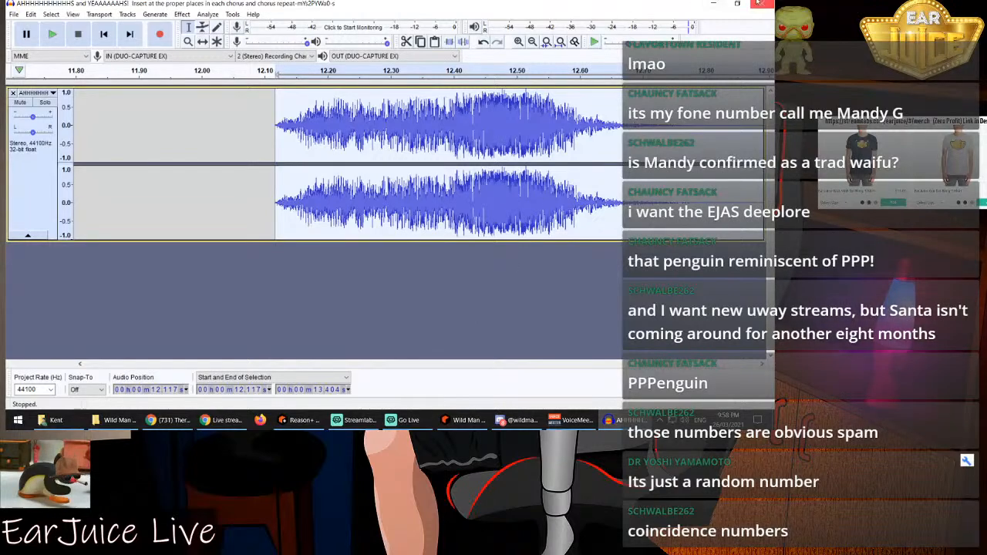
{"action": "left_click", "coordinate": [762, 4]}
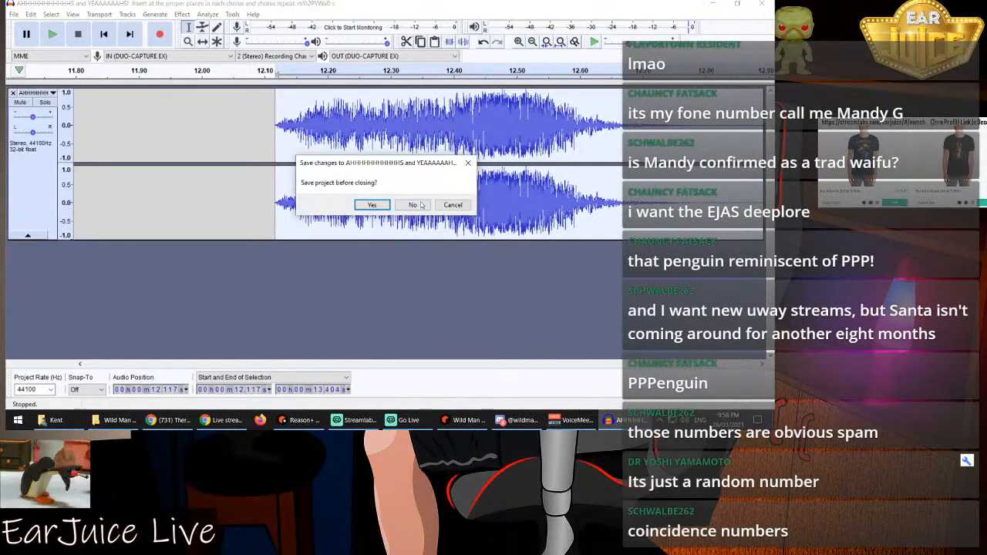
{"action": "left_click", "coordinate": [419, 205]}
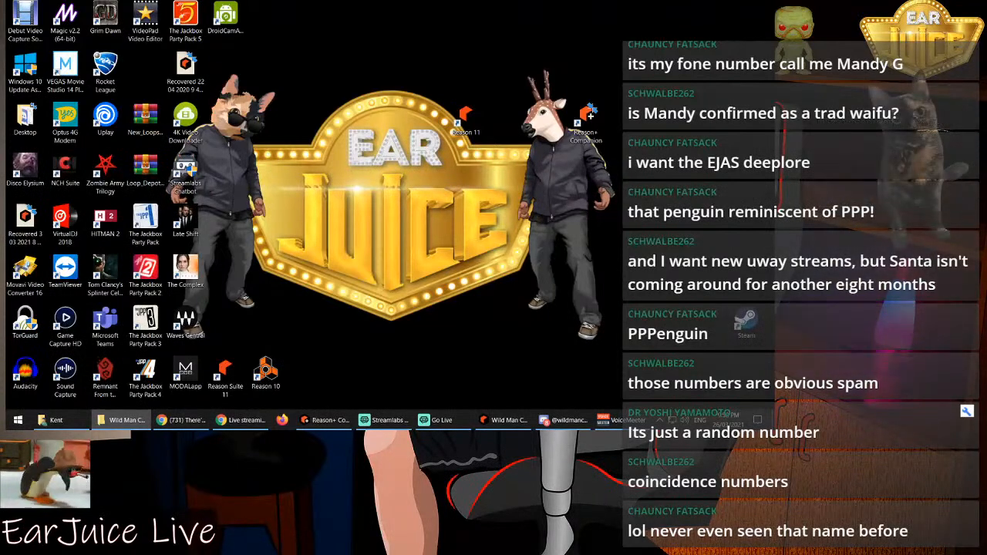
Open the "GRAFFITI on the walls!" recording in Audacity, reading the file directly from the original
{"action": "key", "text": "alt+Tab"}
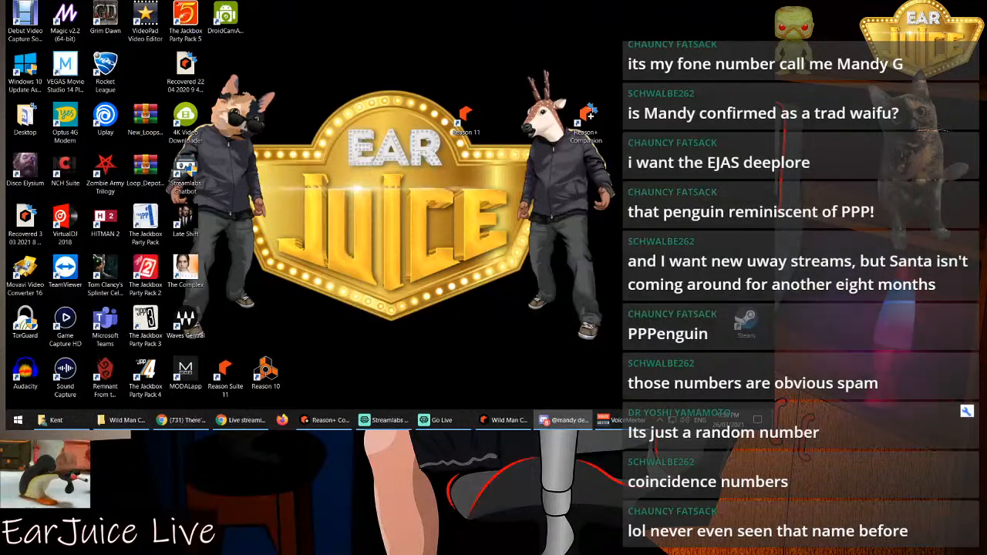
{"action": "key", "text": "alt+Tab"}
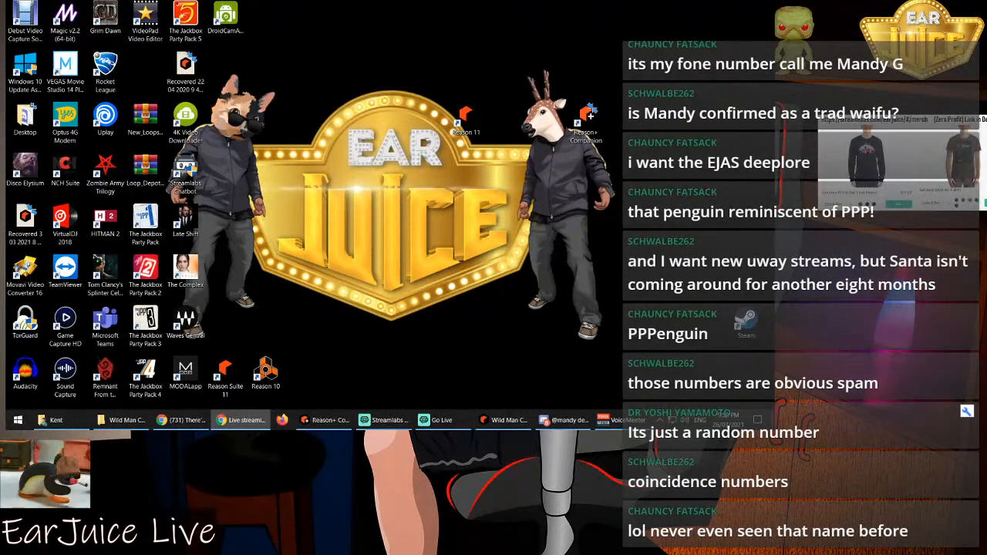
{"action": "key", "text": "alt+Tab"}
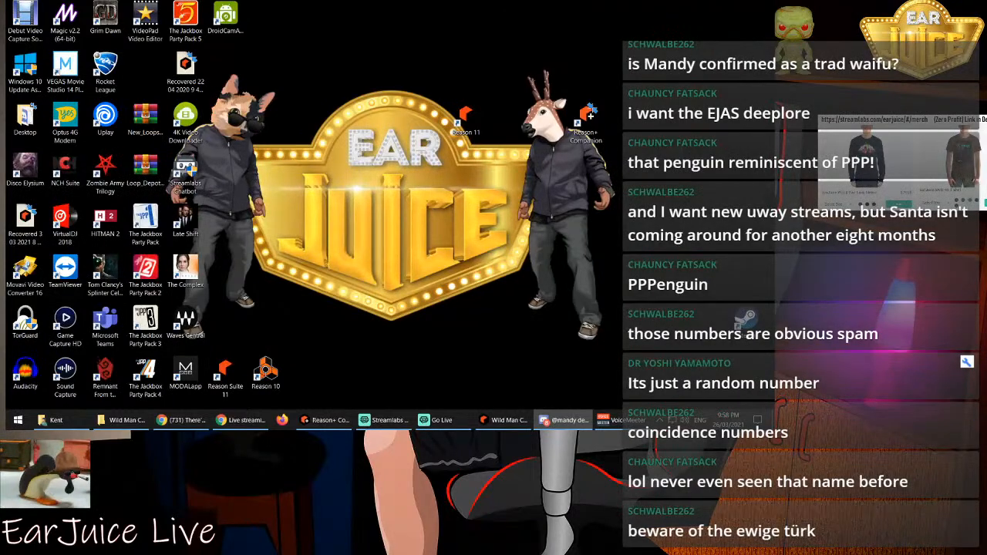
{"action": "key", "text": "alt+Tab"}
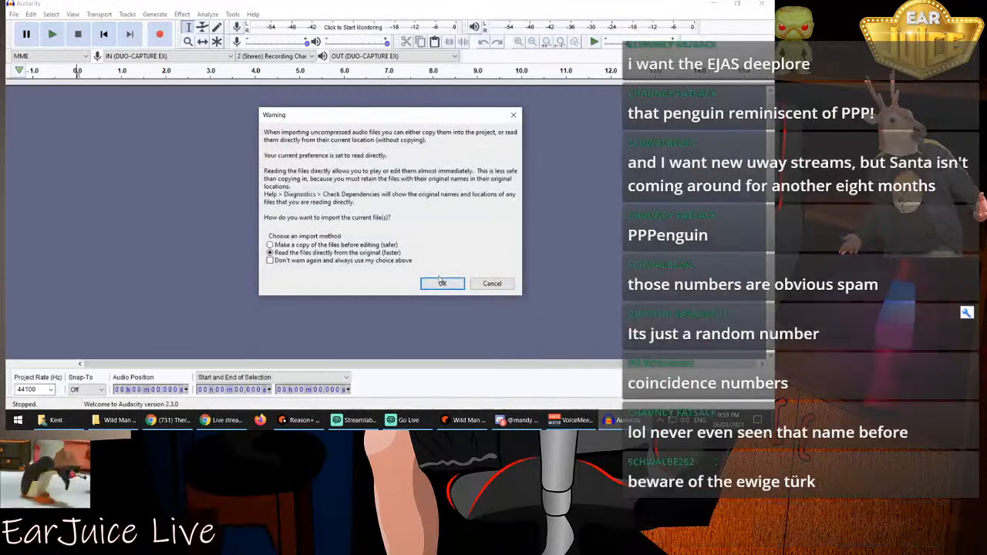
{"action": "left_click", "coordinate": [443, 283]}
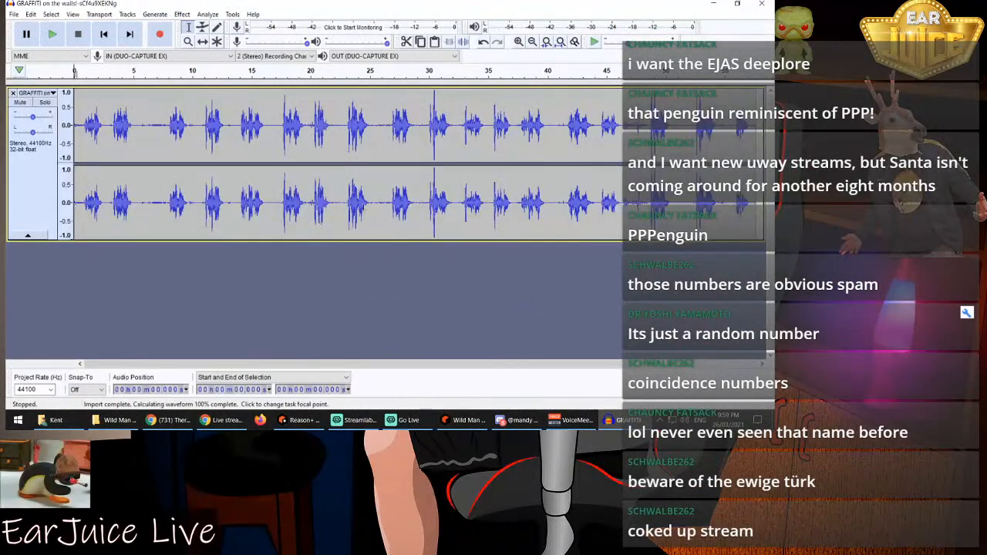
Apply the Compressor to the entire GRAFFITI recording and play back the beginning
{"action": "key", "text": "ctrl+a"}
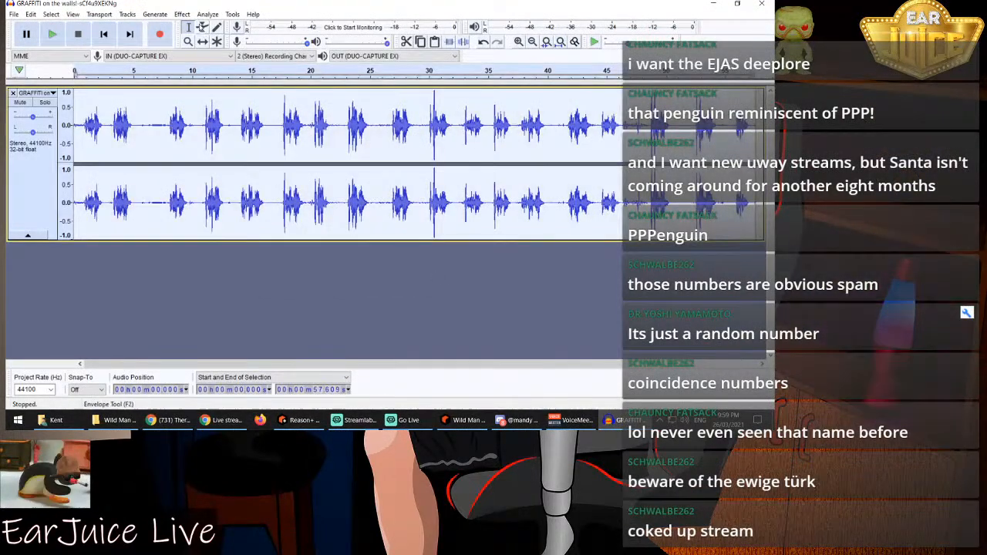
{"action": "left_click", "coordinate": [176, 16]}
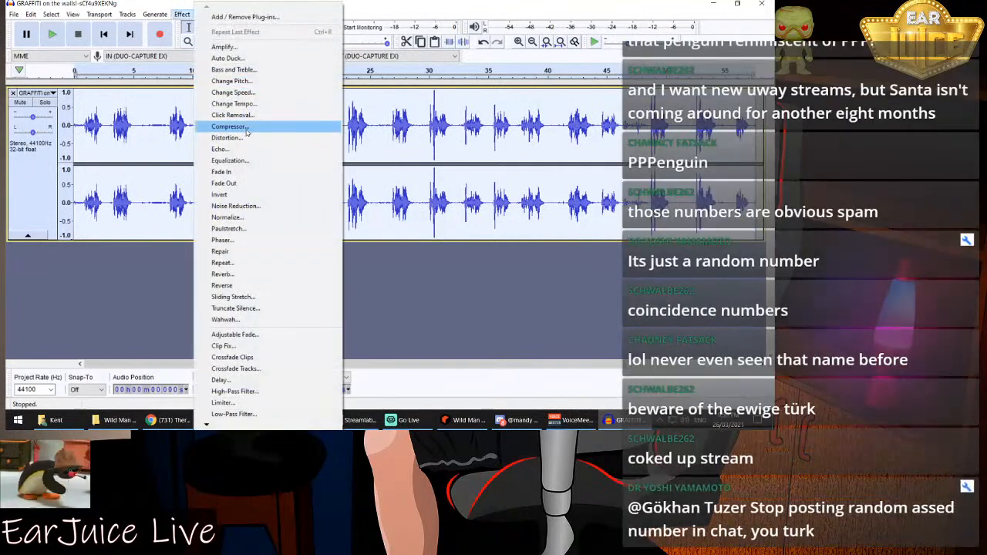
{"action": "left_click", "coordinate": [246, 133]}
{"action": "key", "text": "Return"}
{"action": "key", "text": "space"}
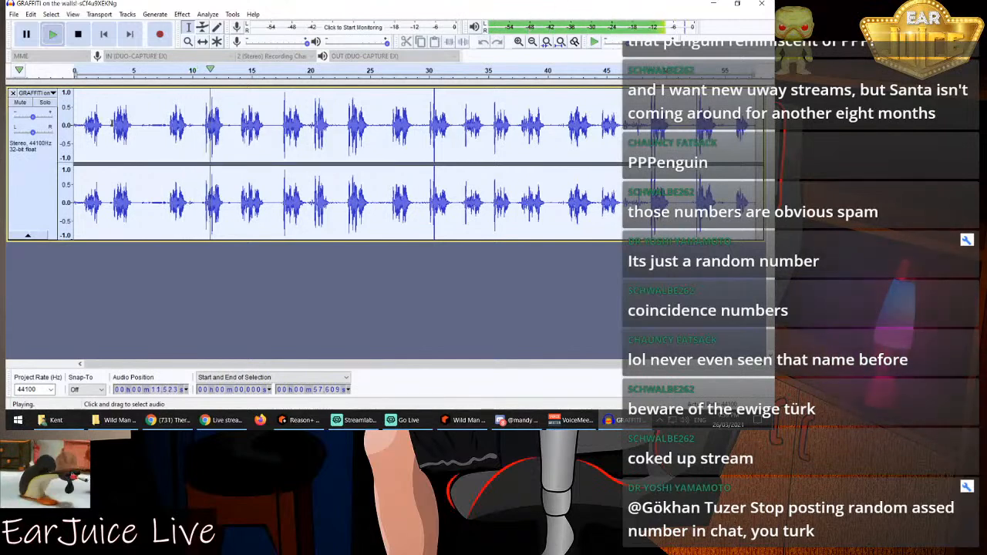
{"action": "key", "text": "space"}
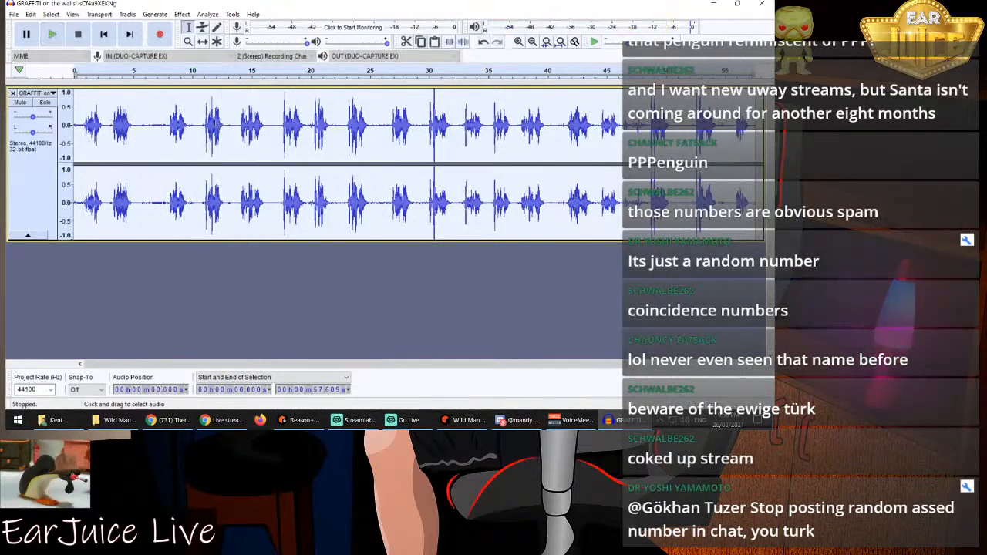
Select the phrase from about 11.118 to 12.749 seconds in the GRAFFITI recording and audition it
{"action": "left_click", "coordinate": [203, 123]}
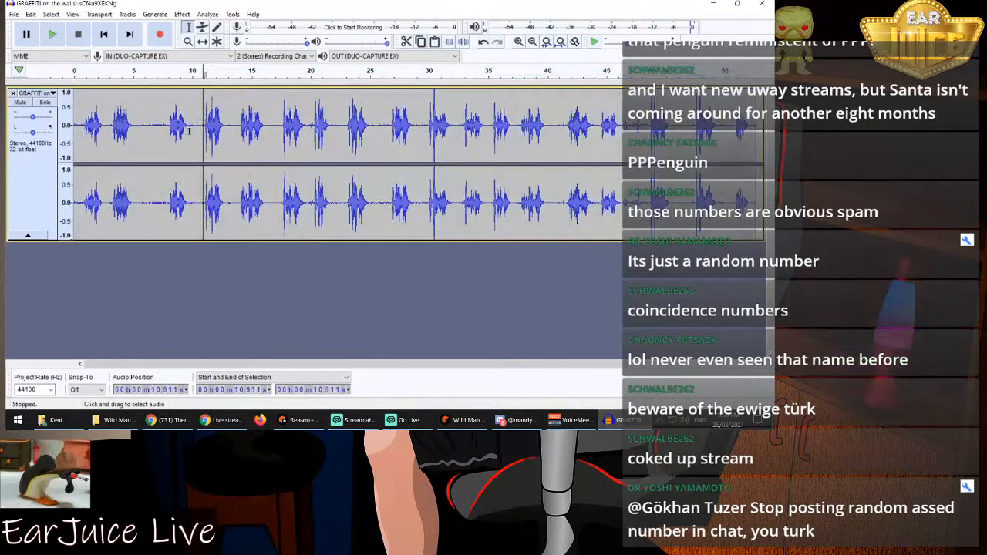
{"action": "left_click", "coordinate": [520, 42]}
{"action": "left_click", "coordinate": [519, 43]}
{"action": "left_click", "coordinate": [519, 42]}
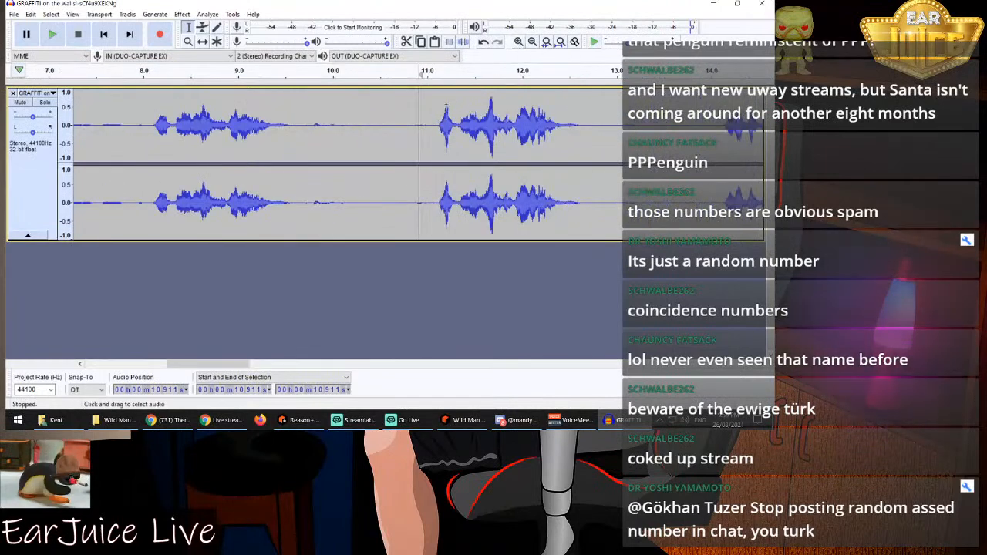
{"action": "left_click_drag", "start_coordinate": [438, 125], "coordinate": [592, 136]}
{"action": "key", "text": "space"}
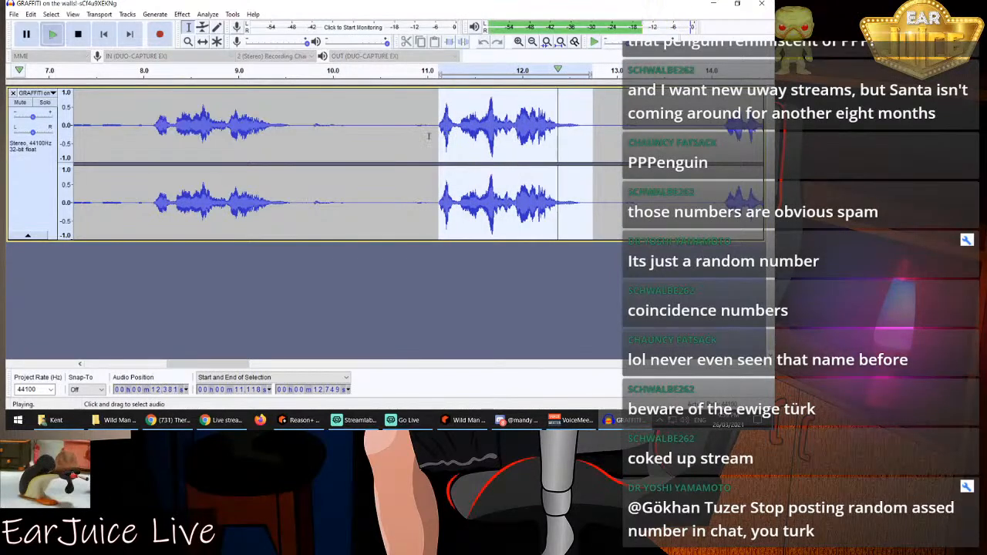
Refine the selection start to about 11.124 seconds at the phrase's onset and trim away all audio outside the selection
{"action": "left_click", "coordinate": [519, 42]}
{"action": "left_click", "coordinate": [520, 42]}
{"action": "left_click", "coordinate": [520, 42]}
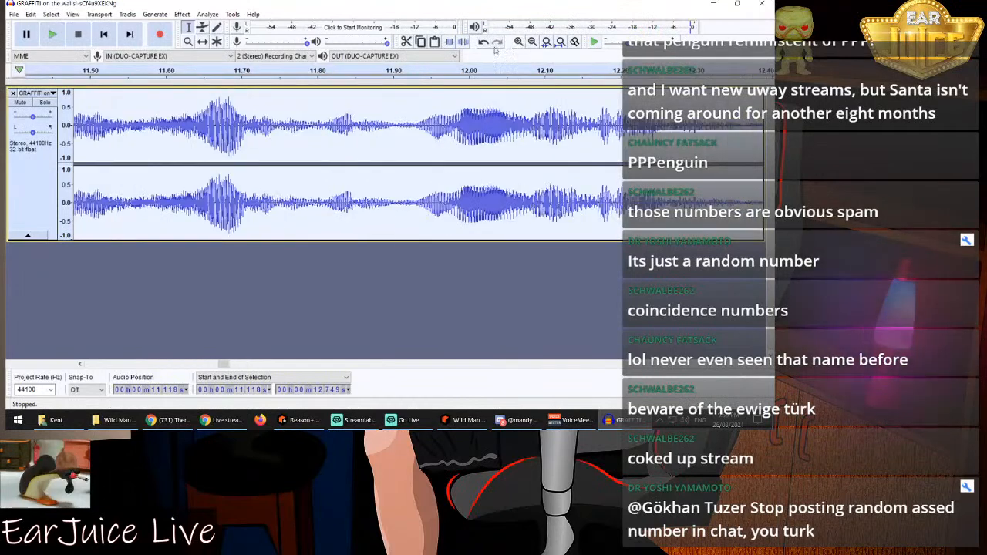
{"action": "left_click", "coordinate": [79, 365]}
{"action": "left_click_drag", "start_coordinate": [78, 365], "coordinate": [79, 365]}
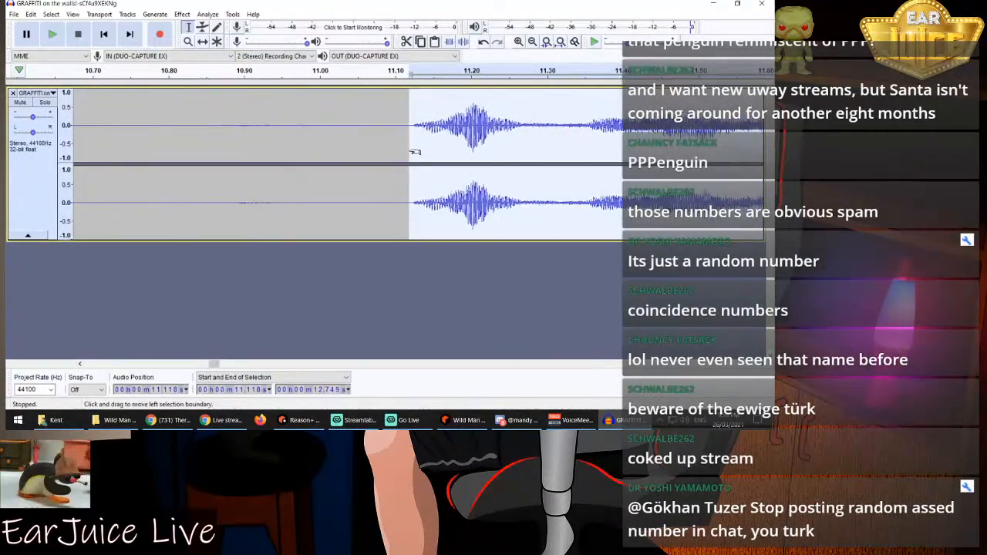
{"action": "left_click_drag", "start_coordinate": [415, 139], "coordinate": [420, 139]}
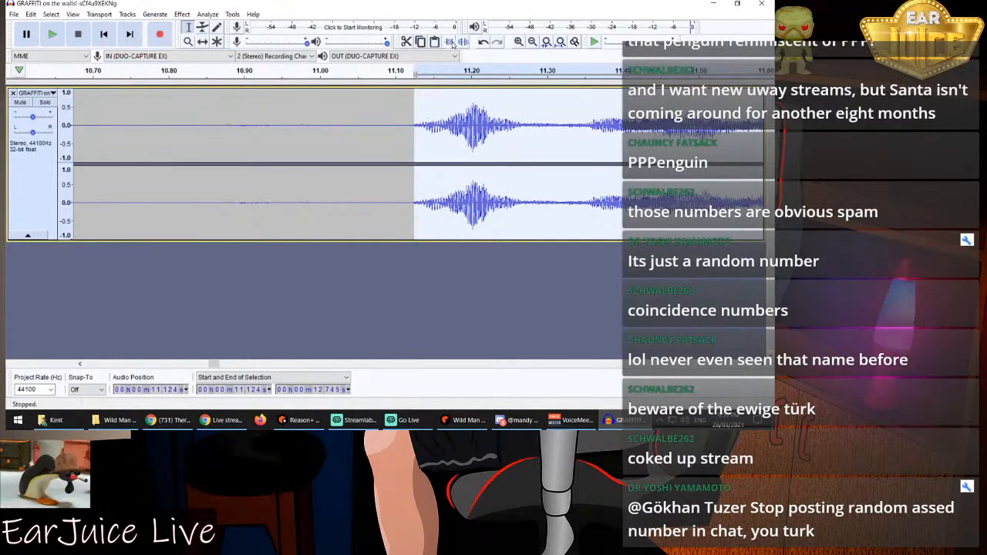
{"action": "left_click", "coordinate": [450, 42]}
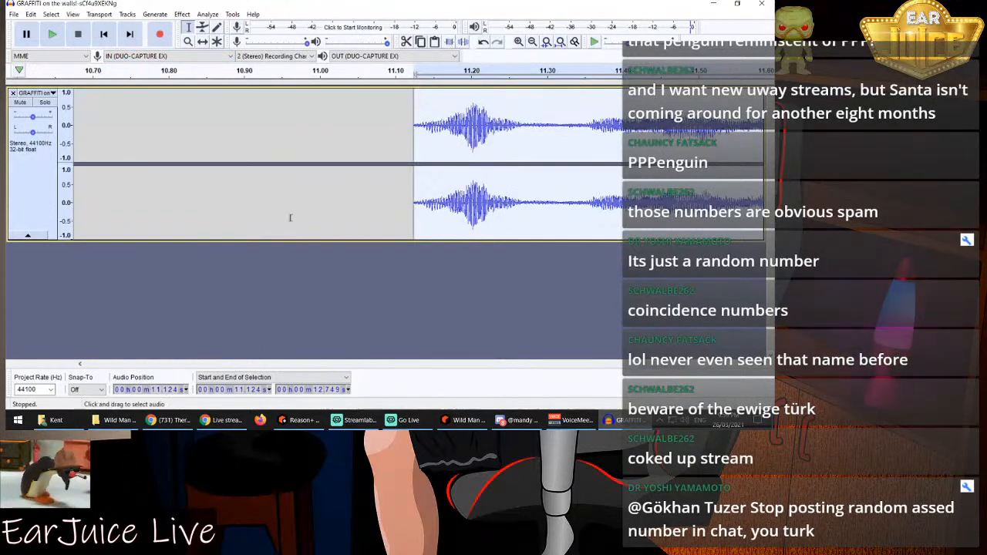
{"action": "left_click", "coordinate": [532, 42]}
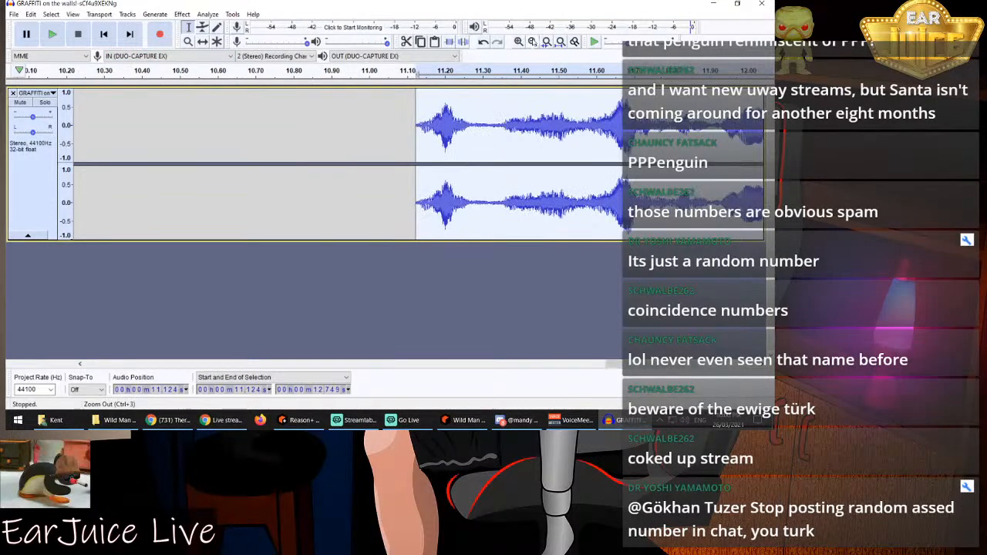
{"action": "left_click", "coordinate": [532, 42]}
{"action": "left_click", "coordinate": [532, 42]}
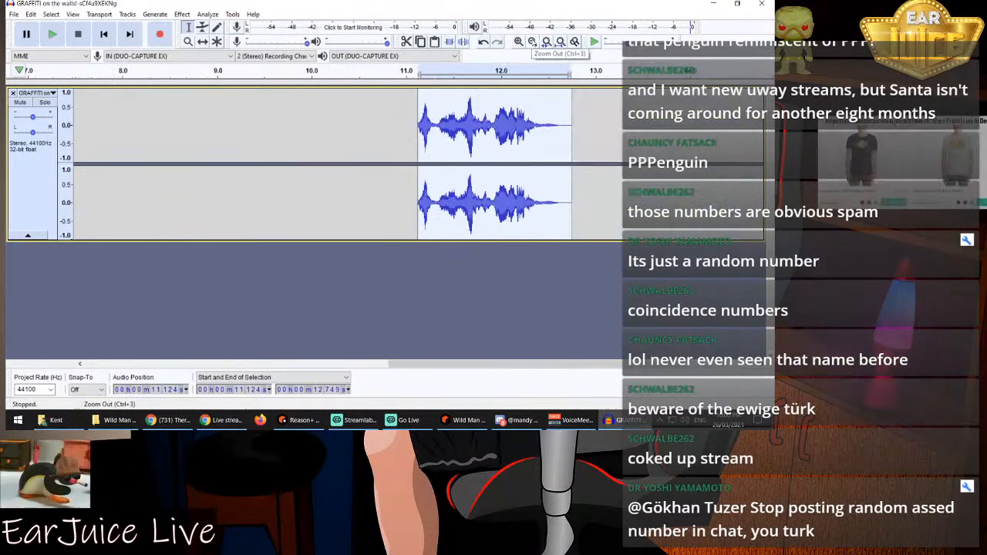
Apply the Compressor with its existing settings to the trimmed GRAFFITI phrase
{"action": "left_click", "coordinate": [154, 13]}
{"action": "mouse_move", "coordinate": [182, 14]}
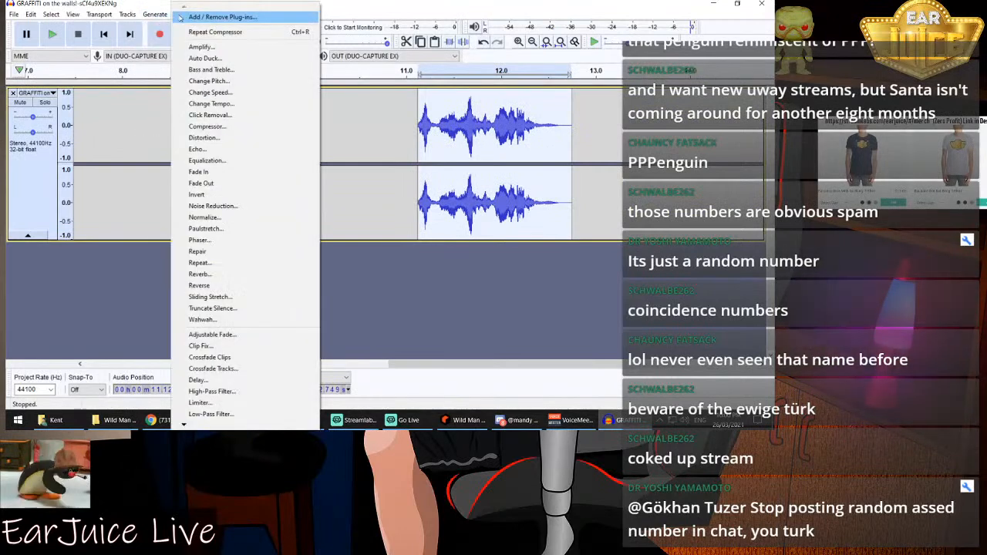
{"action": "left_click", "coordinate": [217, 132]}
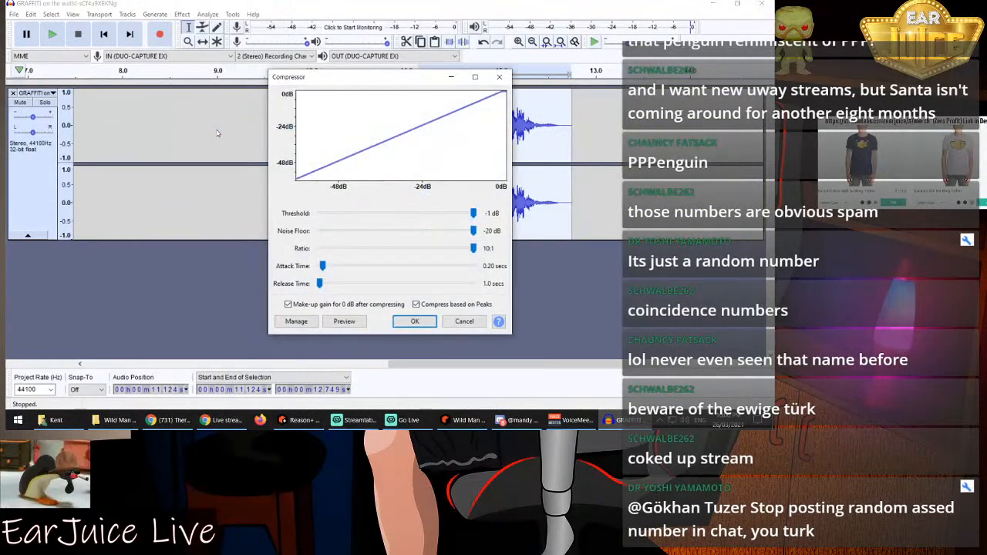
{"action": "key", "text": "Escape"}
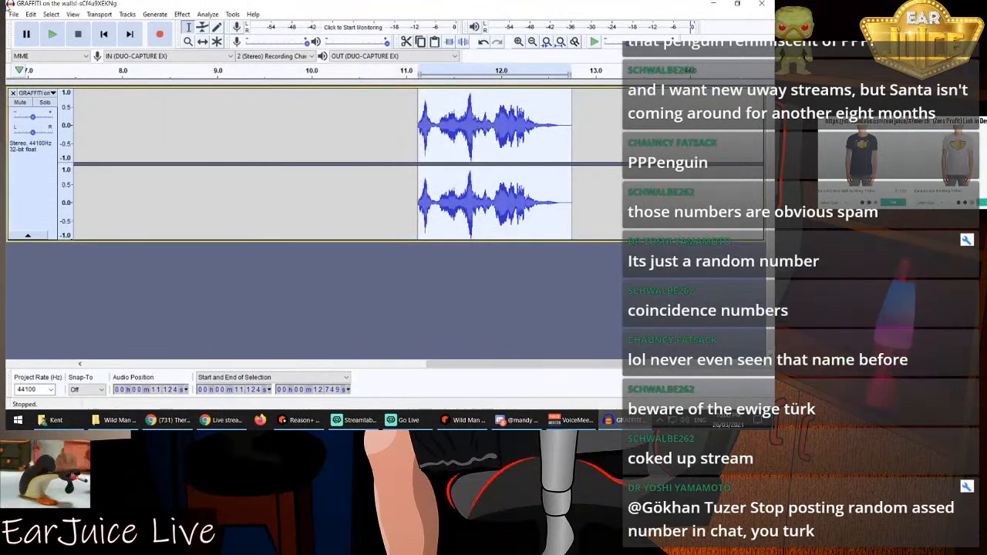
Export the trimmed and compressed phrase as a WAV file, leaving the metadata tags as they are
{"action": "left_click", "coordinate": [13, 15]}
{"action": "mouse_move", "coordinate": [57, 92]}
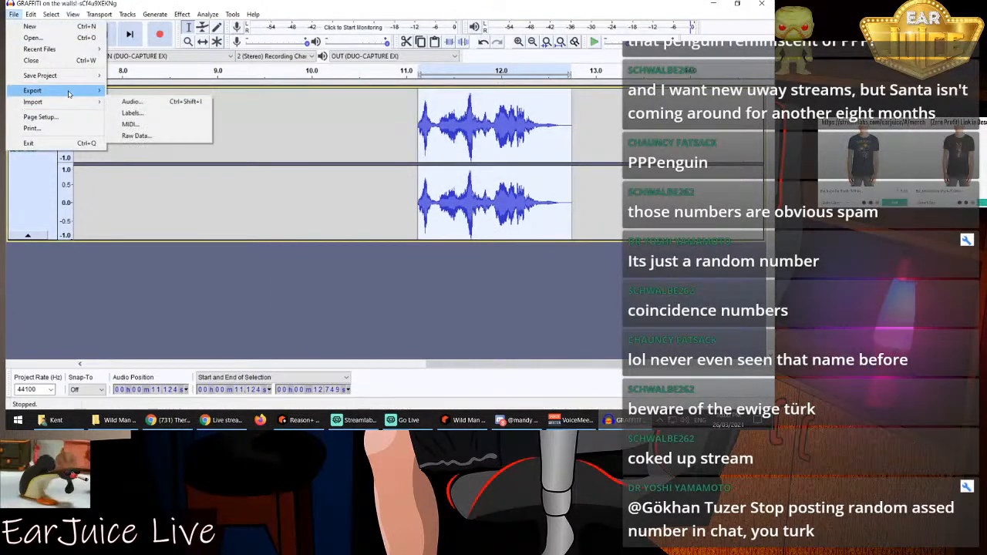
{"action": "left_click", "coordinate": [135, 102]}
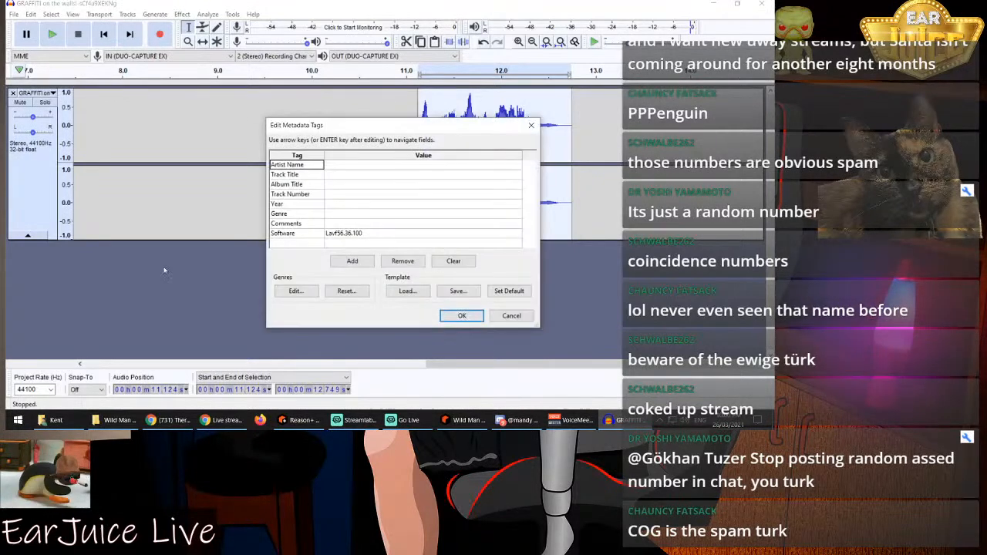
{"action": "left_click", "coordinate": [462, 315]}
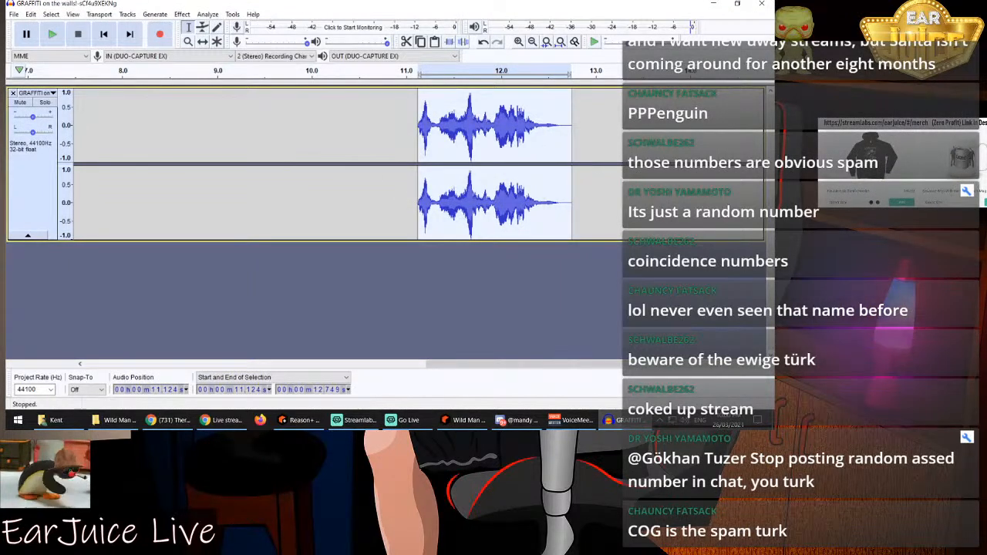
{"action": "key", "text": "alt+Tab"}
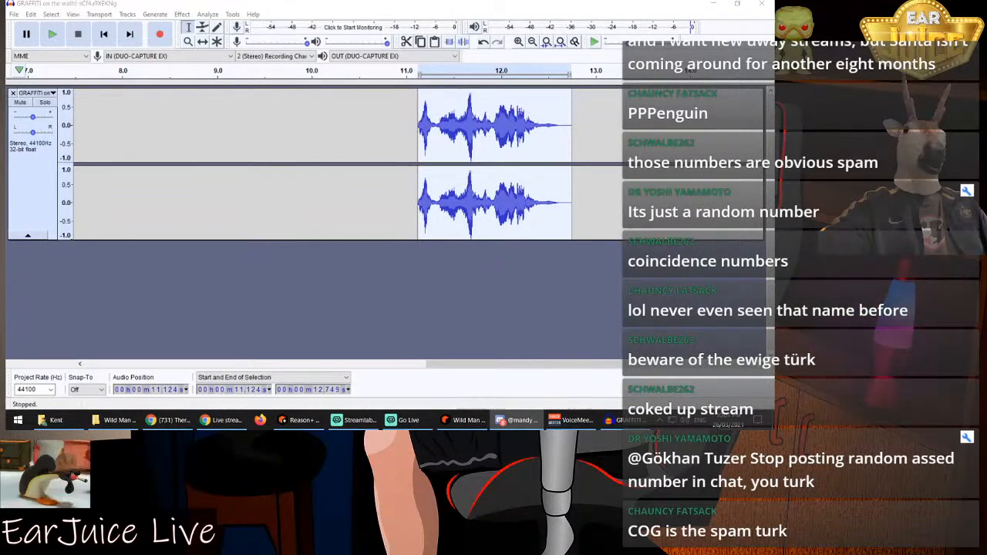
Undo the compression and trimming to restore the full recording, and play back the phrase starting at about 14.135 seconds
{"action": "left_click", "coordinate": [483, 42]}
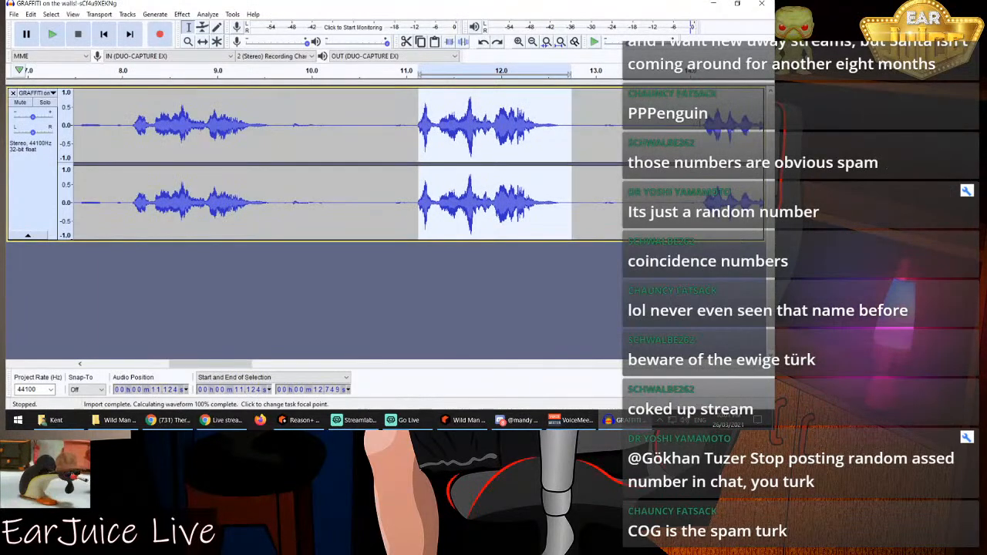
{"action": "left_click", "coordinate": [703, 193]}
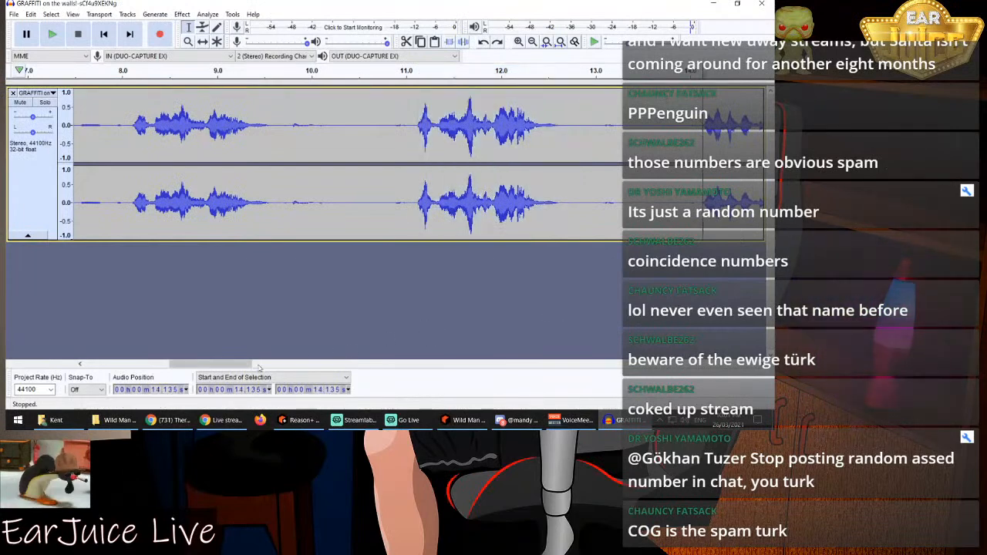
{"action": "left_click_drag", "start_coordinate": [246, 368], "coordinate": [297, 370]}
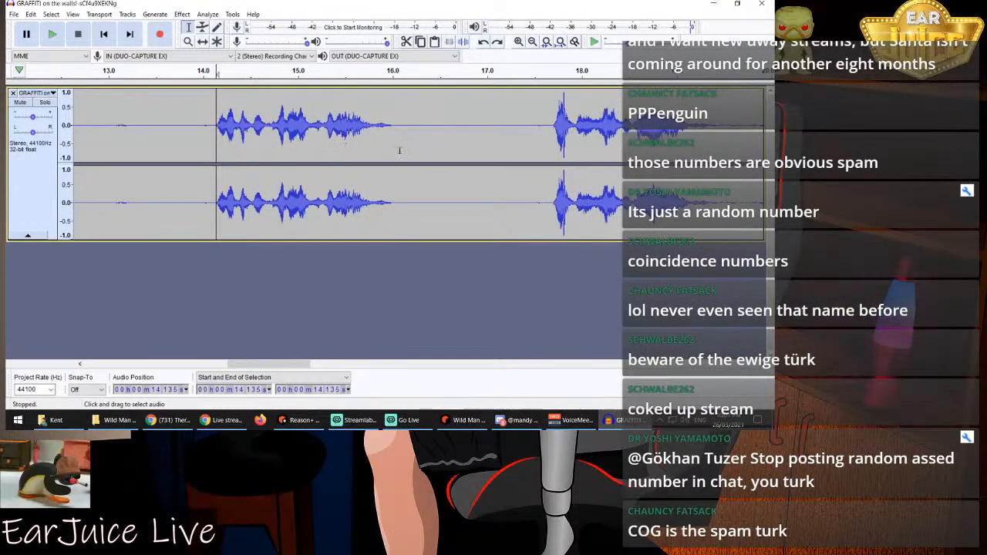
{"action": "key", "text": "space"}
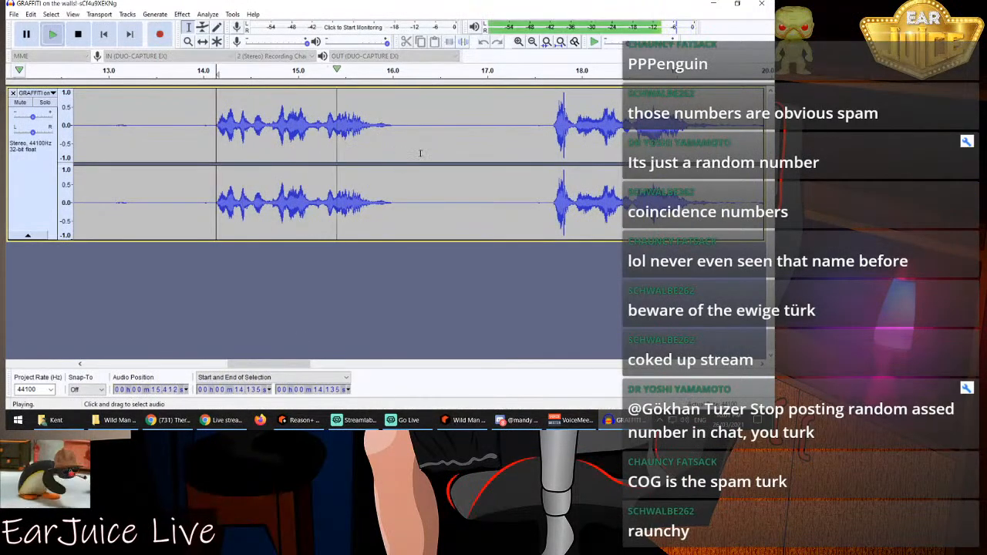
{"action": "key", "text": "space"}
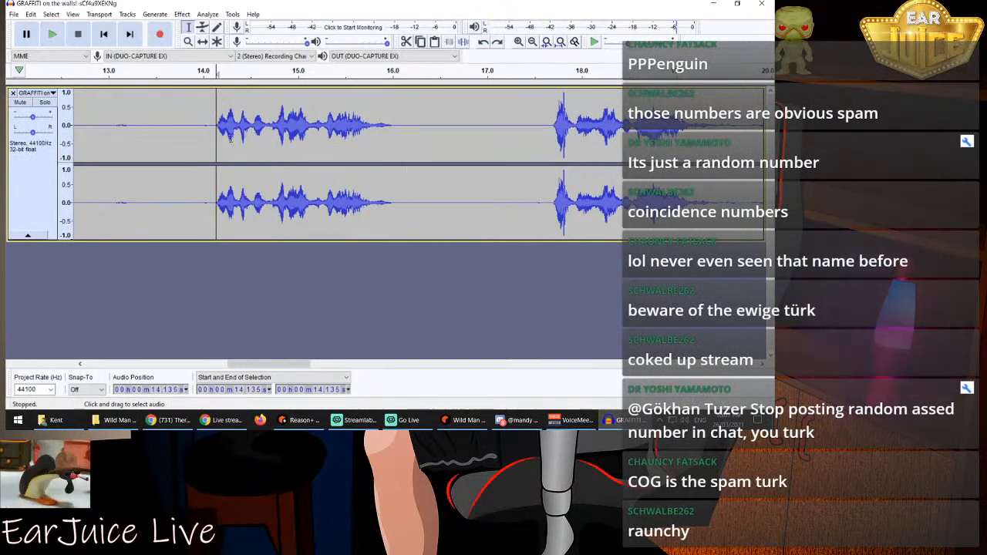
Select the phrase after the exported one, refining its boundaries to about 14.143 and 16.269 seconds
{"action": "left_click_drag", "start_coordinate": [217, 138], "coordinate": [397, 152]}
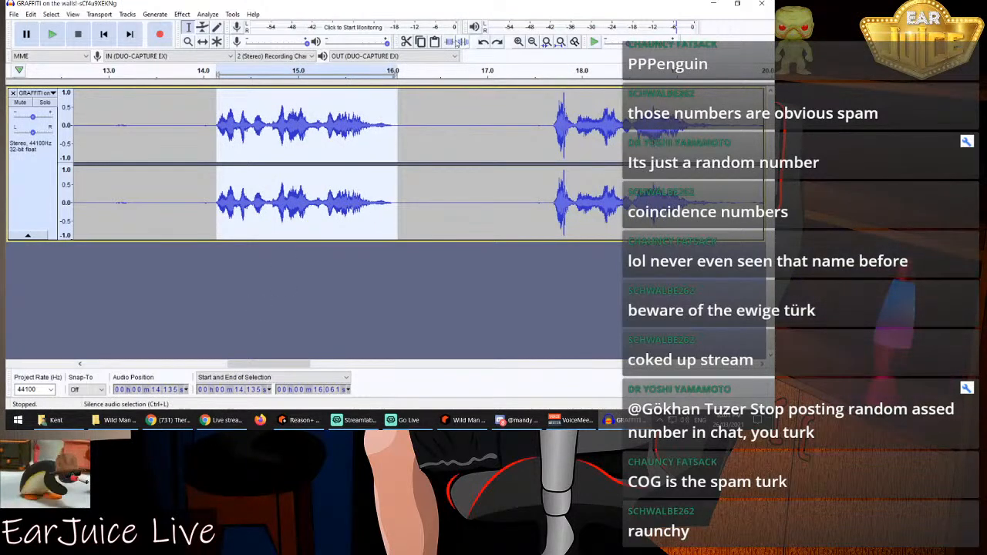
{"action": "left_click", "coordinate": [518, 42]}
{"action": "left_click", "coordinate": [518, 41]}
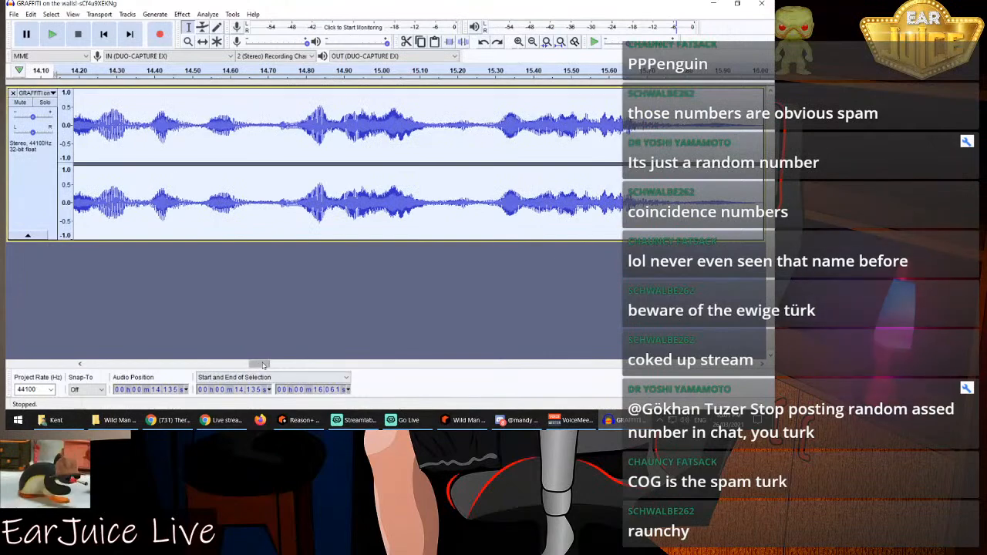
{"action": "left_click_drag", "start_coordinate": [259, 367], "coordinate": [251, 368]}
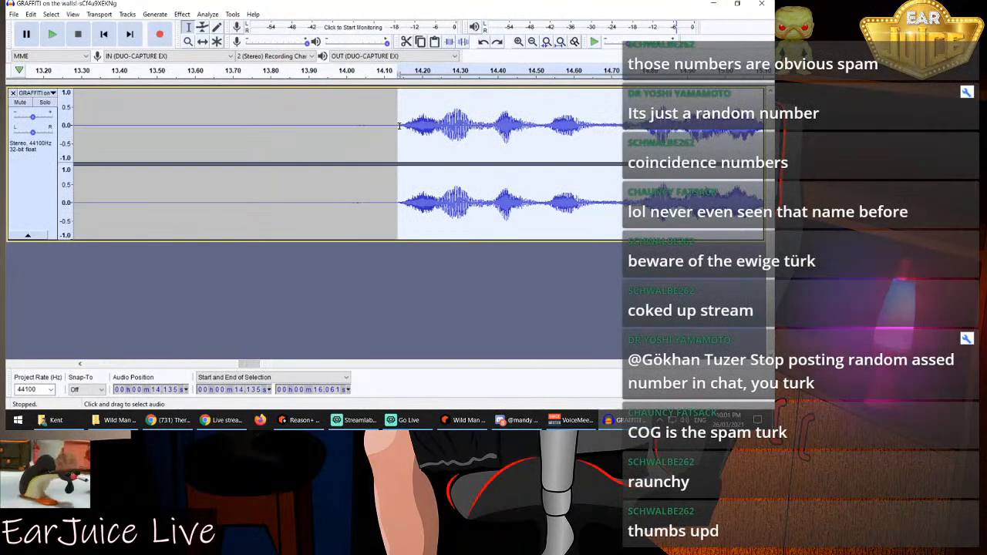
{"action": "left_click_drag", "start_coordinate": [398, 130], "coordinate": [401, 130]}
{"action": "key", "text": "space"}
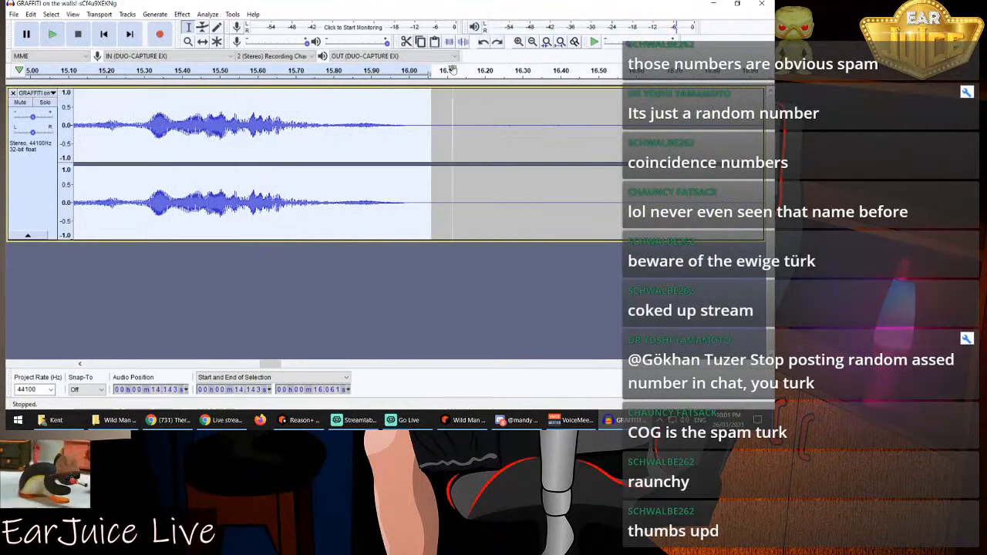
{"action": "left_click_drag", "start_coordinate": [430, 108], "coordinate": [507, 124]}
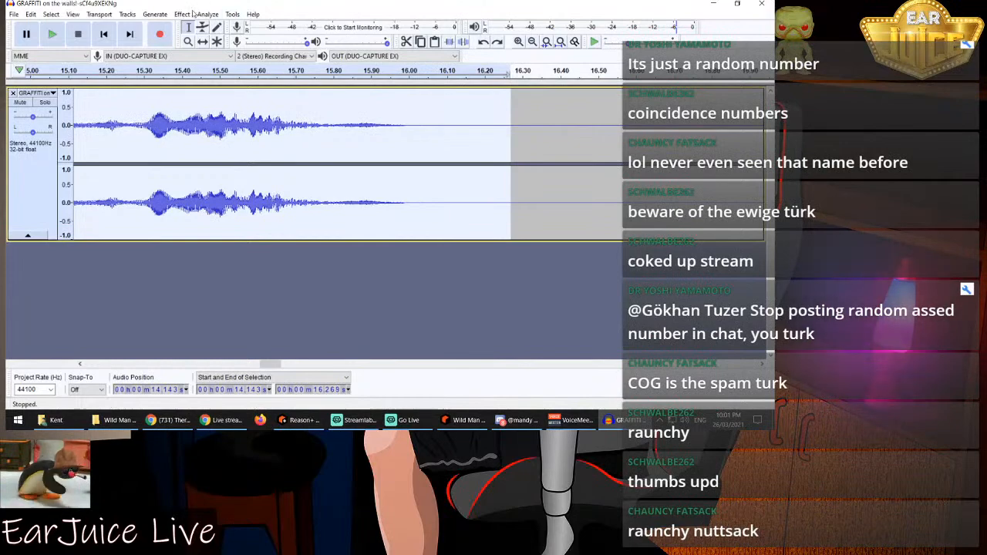
Apply the Compressor with a -1 dB threshold and 10:1 ratio to the selected second phrase
{"action": "left_click", "coordinate": [156, 14]}
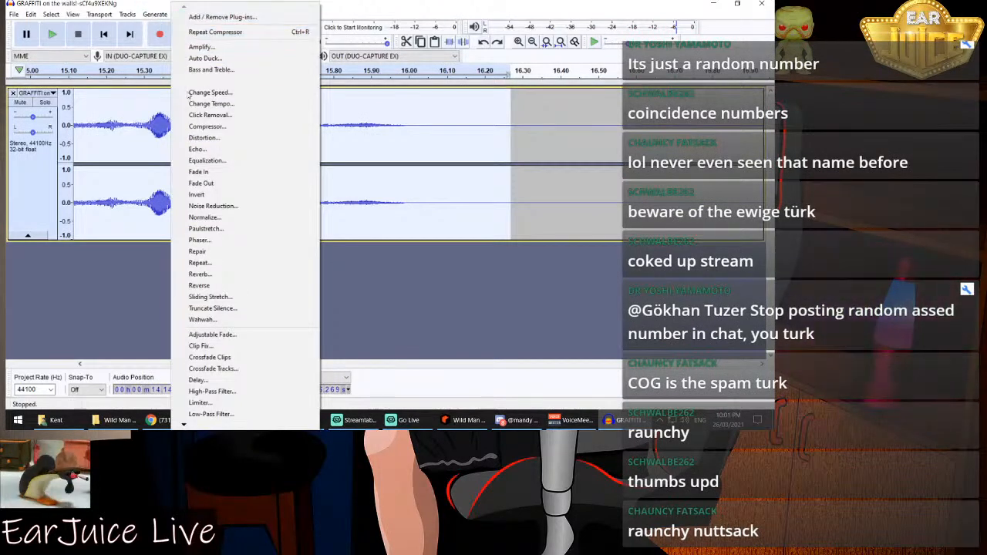
{"action": "left_click", "coordinate": [199, 125]}
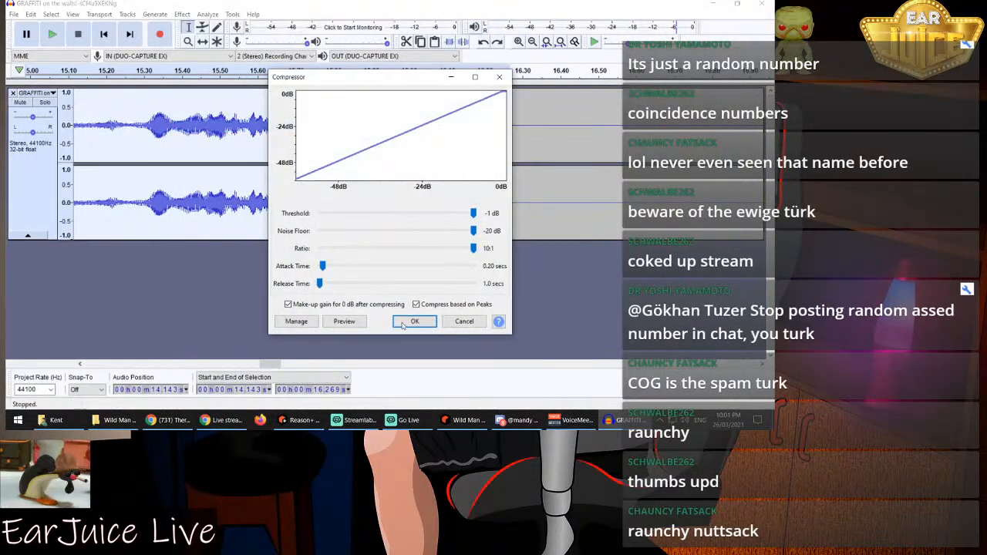
{"action": "left_click", "coordinate": [411, 322]}
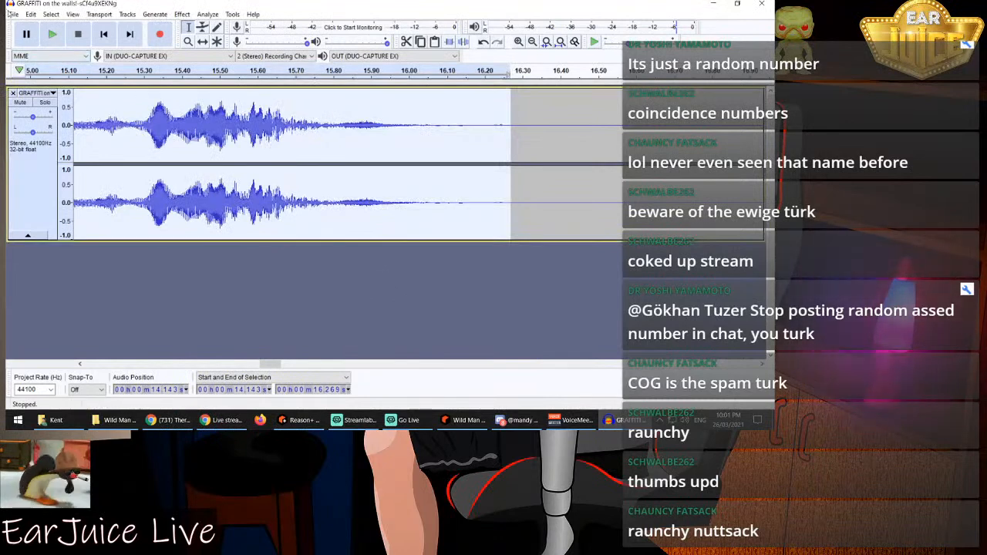
Export the audio with the compressed second phrase as a WAV file, accepting the metadata tags unchanged
{"action": "left_click", "coordinate": [14, 14]}
{"action": "mouse_move", "coordinate": [35, 91]}
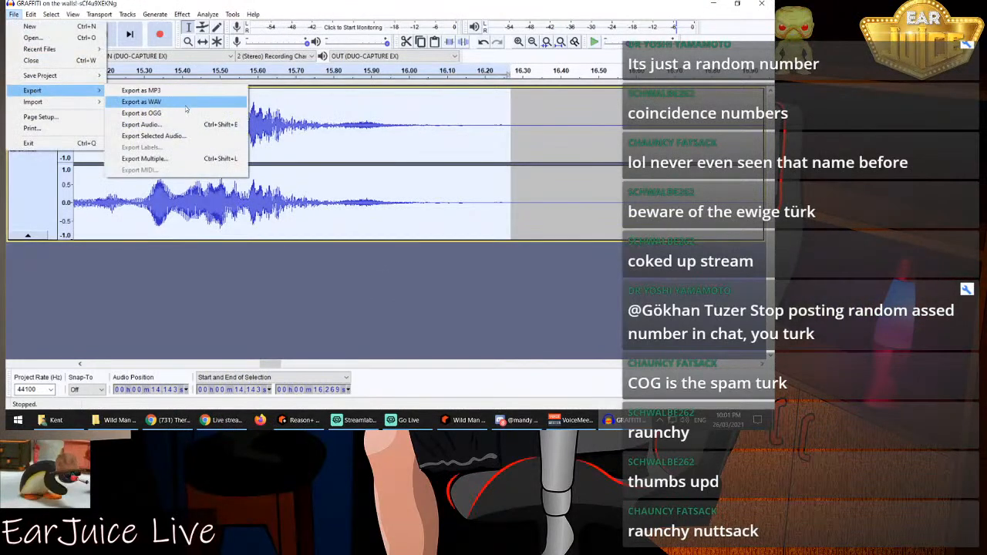
{"action": "left_click", "coordinate": [185, 107]}
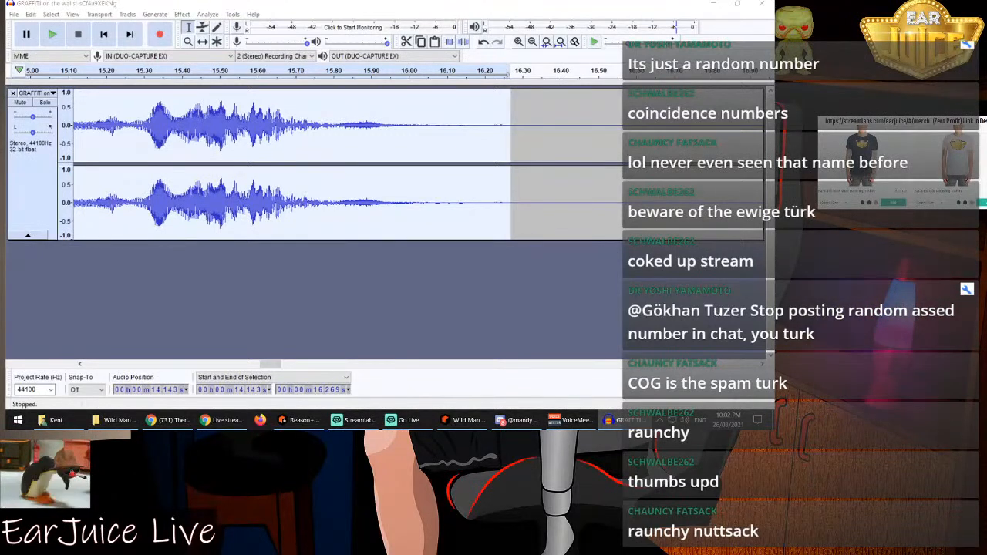
{"action": "key", "text": "Return"}
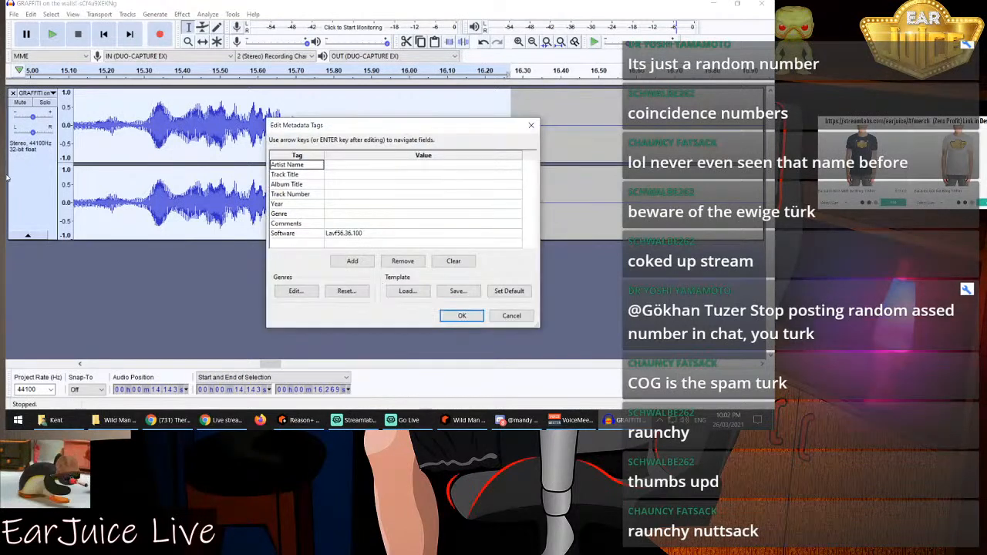
{"action": "left_click", "coordinate": [461, 316]}
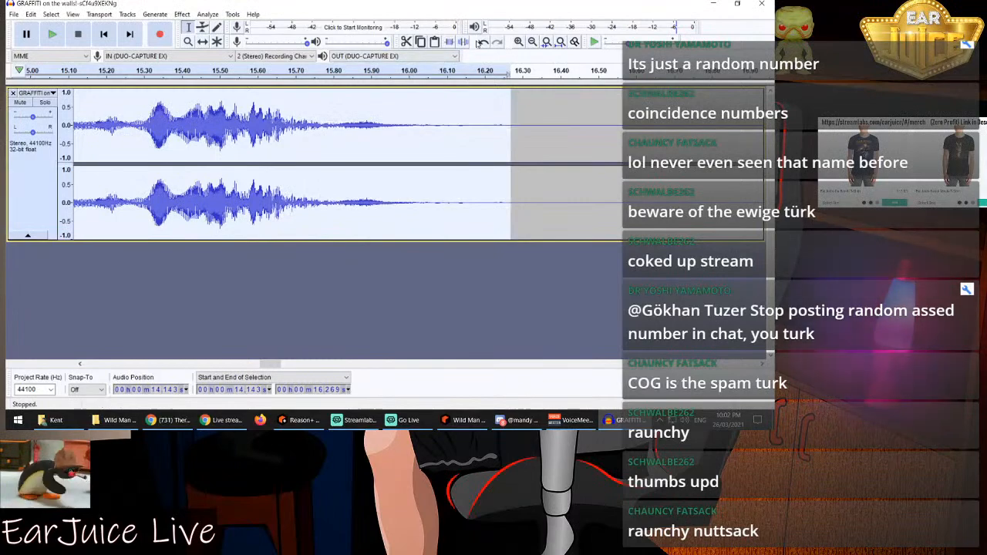
Undo the second phrase's compression and audition the remaining takes of the recording from about 16.283 seconds
{"action": "left_click", "coordinate": [483, 43]}
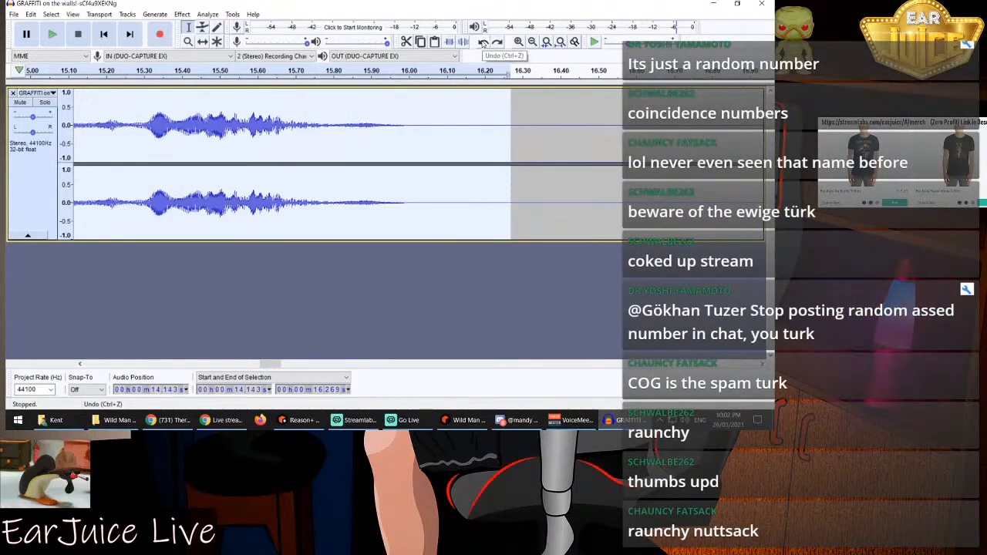
{"action": "left_click", "coordinate": [483, 42]}
{"action": "left_click", "coordinate": [516, 147]}
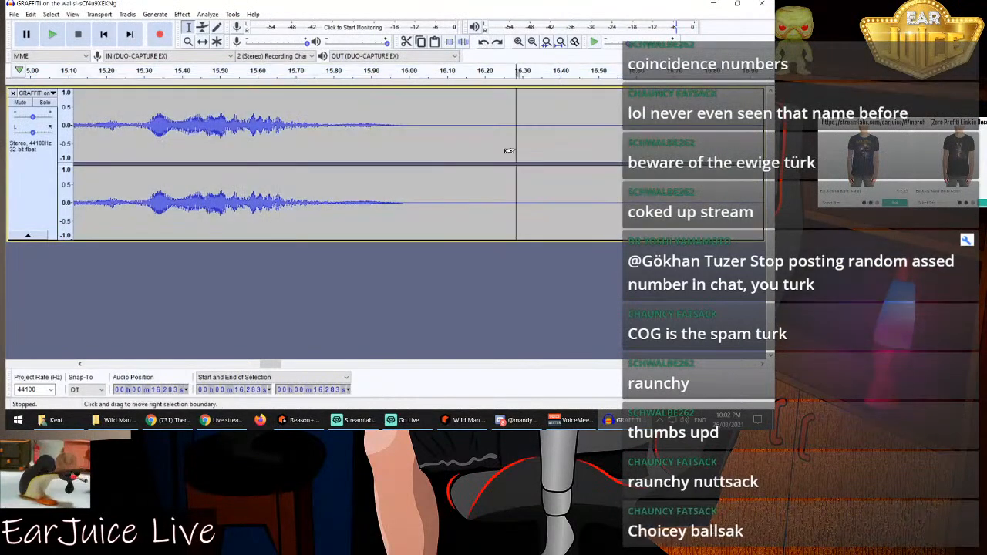
{"action": "key", "text": "space"}
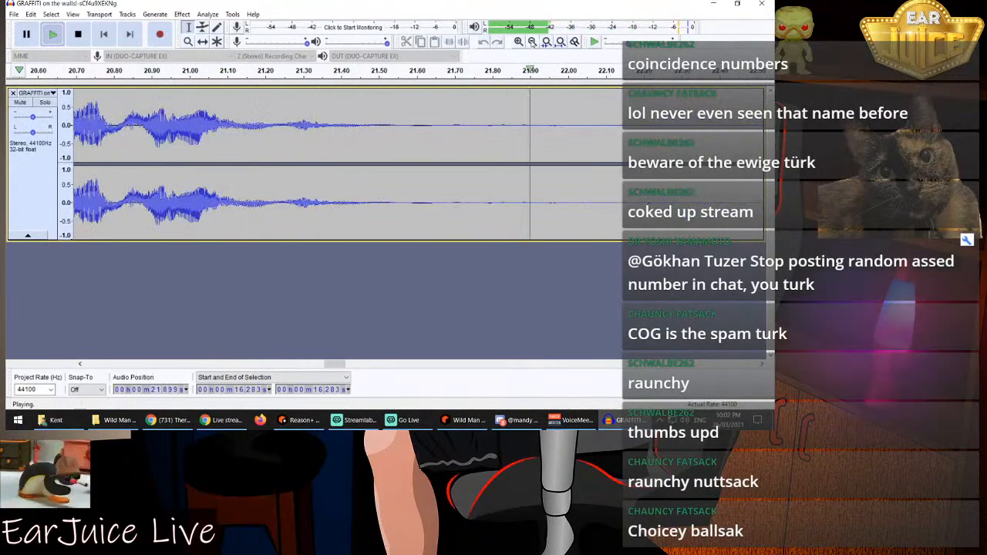
{"action": "left_click", "coordinate": [532, 44]}
{"action": "left_click", "coordinate": [532, 43]}
{"action": "left_click", "coordinate": [532, 44]}
{"action": "left_click", "coordinate": [532, 43]}
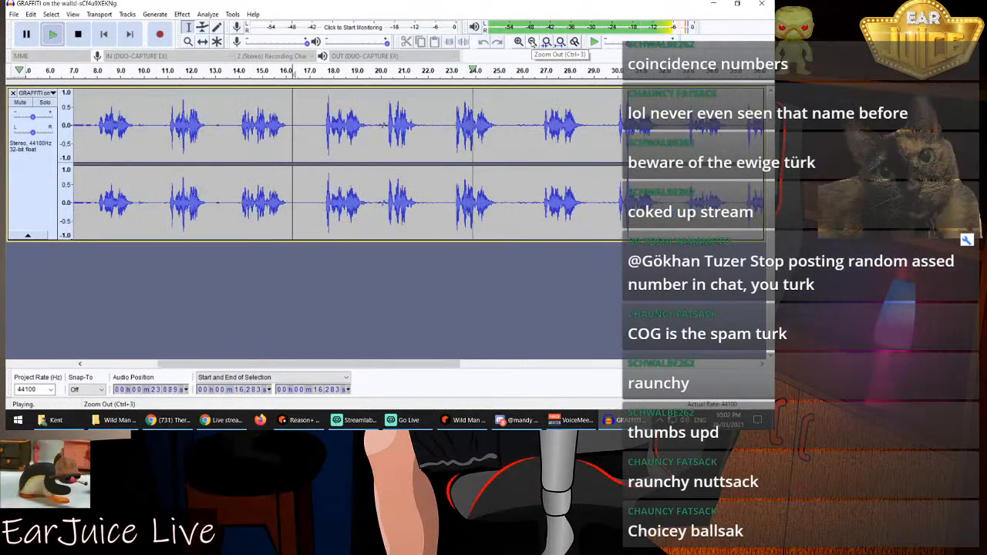
{"action": "left_click", "coordinate": [533, 44]}
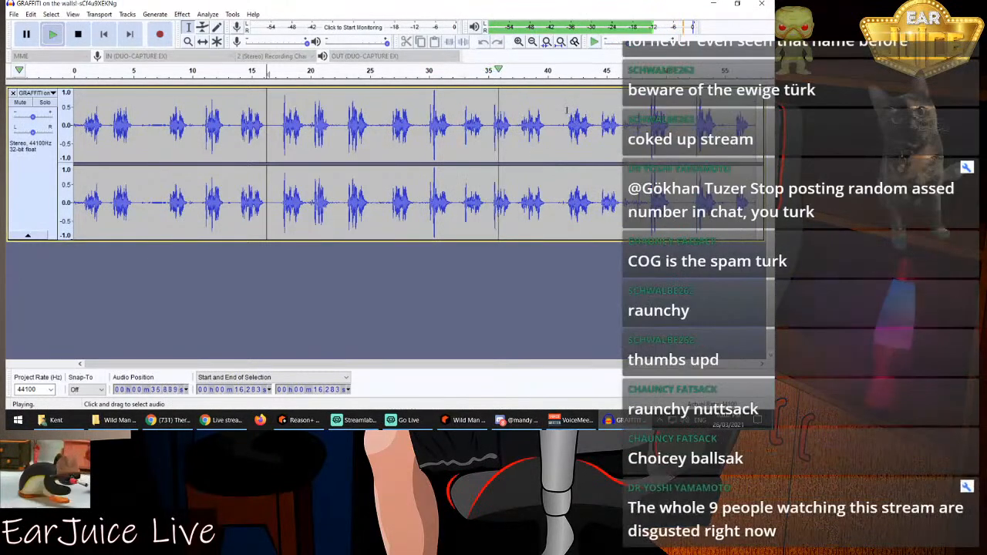
Locate the loud phrase near 48.7 seconds by ear and select it from about 48.747 to 50.910 seconds
{"action": "key", "text": "space"}
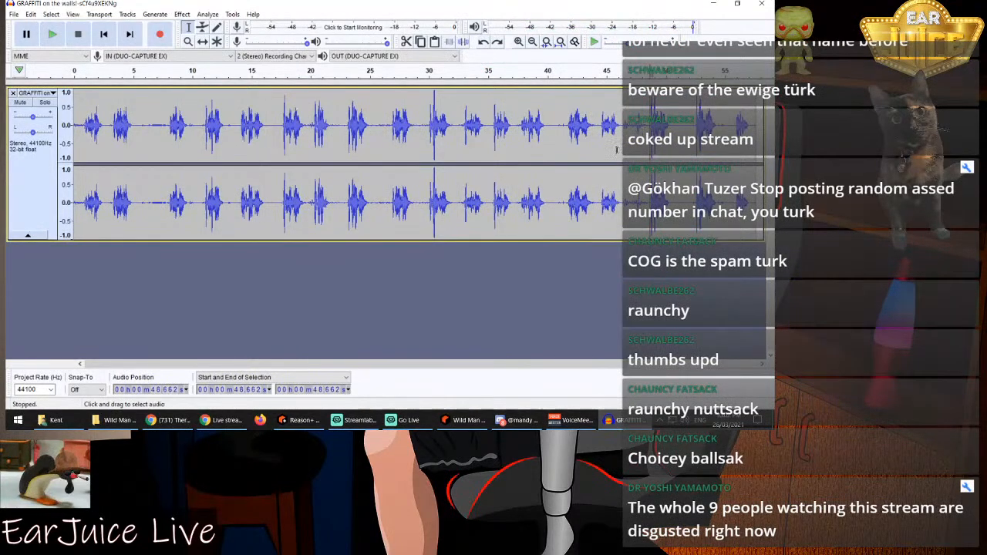
{"action": "key", "text": "space"}
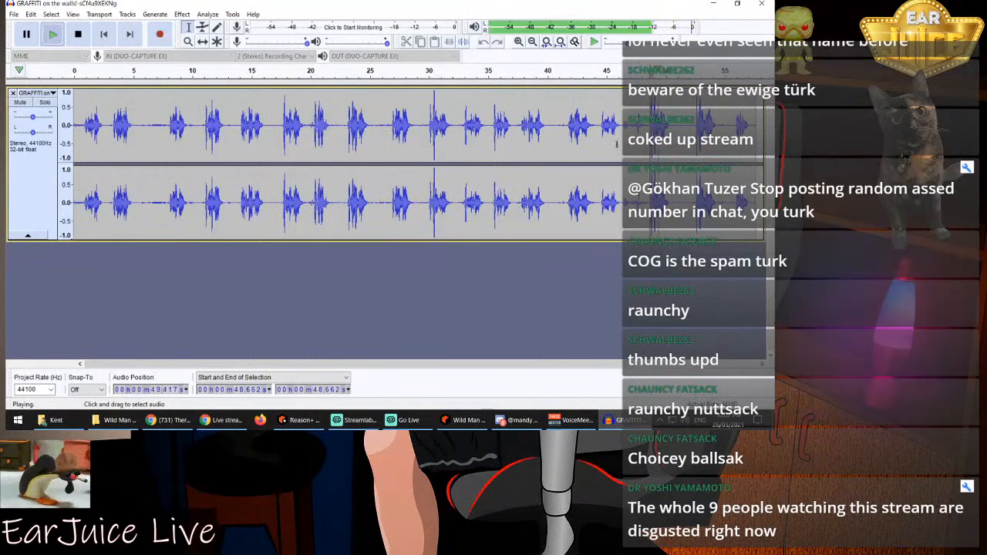
{"action": "key", "text": "space"}
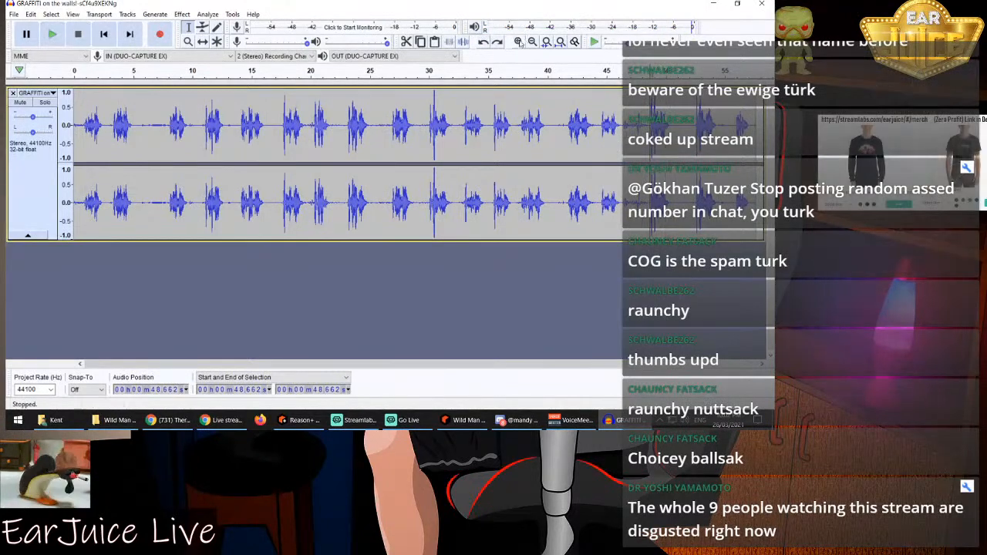
{"action": "left_click", "coordinate": [518, 42]}
{"action": "left_click", "coordinate": [518, 41]}
{"action": "left_click", "coordinate": [518, 42]}
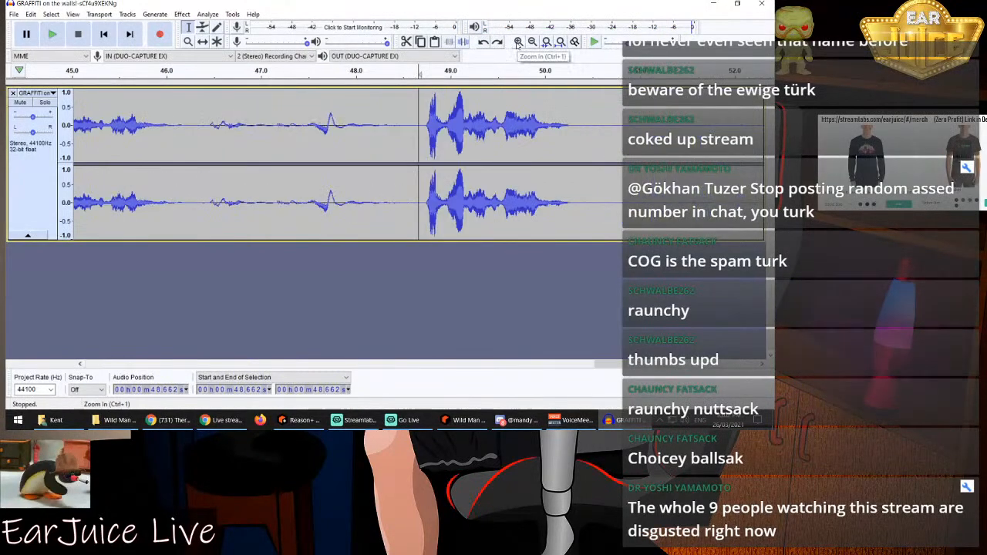
{"action": "left_click", "coordinate": [518, 42]}
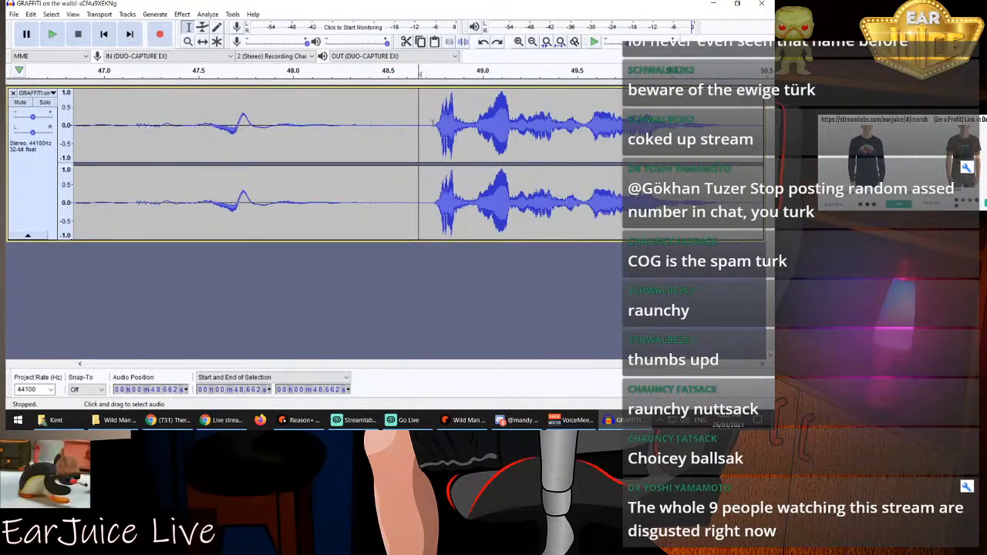
{"action": "left_click_drag", "start_coordinate": [436, 124], "coordinate": [742, 123]}
{"action": "key", "text": "space"}
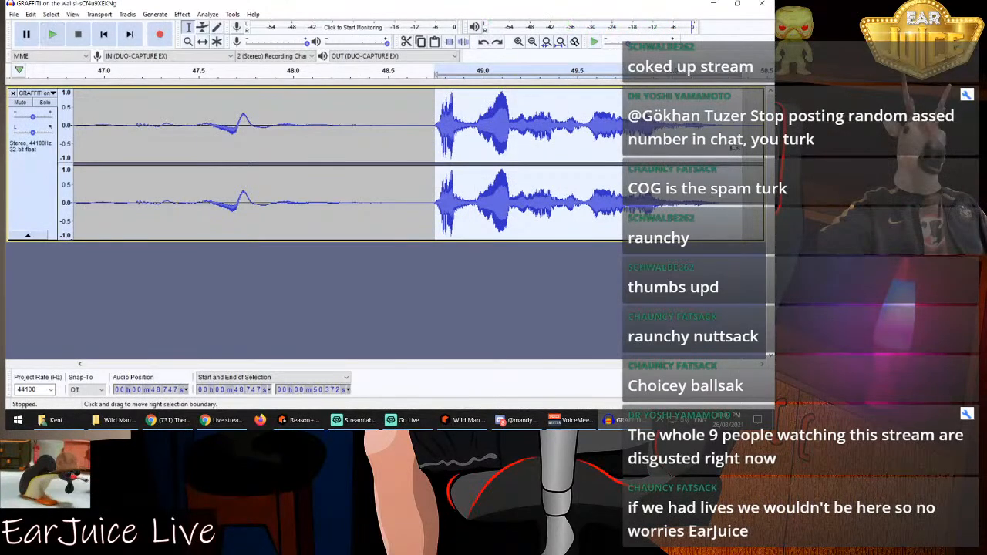
{"action": "left_click_drag", "start_coordinate": [737, 148], "coordinate": [688, 154]}
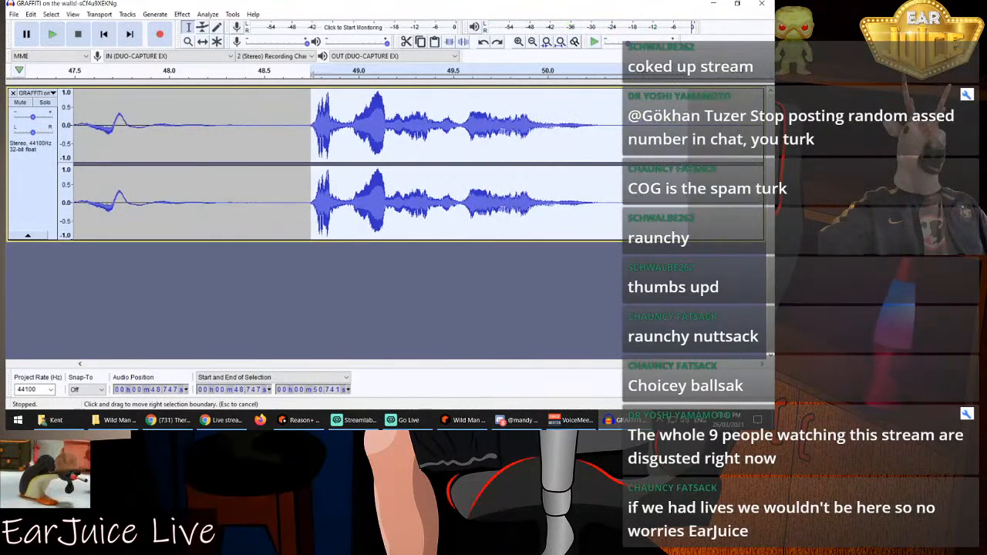
{"action": "key", "text": "space"}
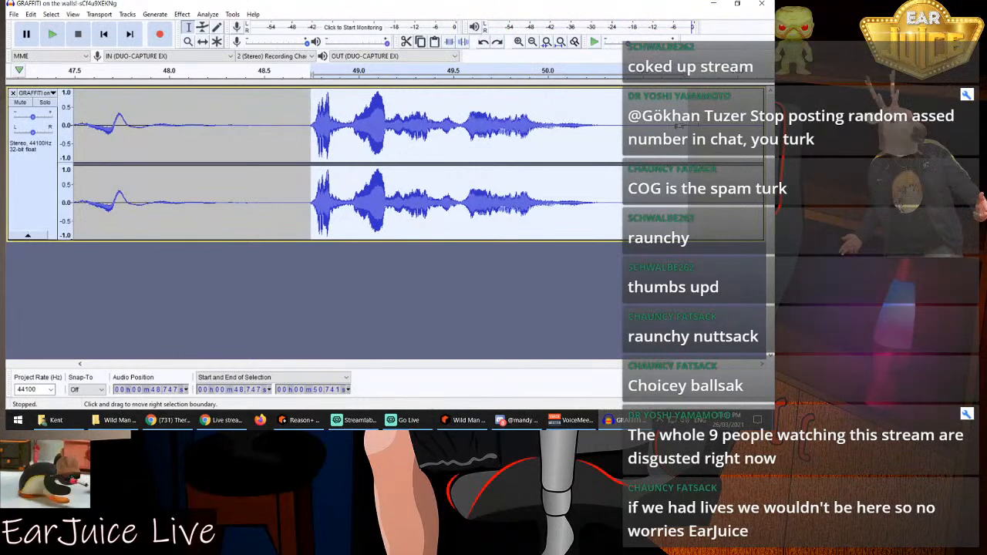
{"action": "left_click_drag", "start_coordinate": [687, 124], "coordinate": [719, 123]}
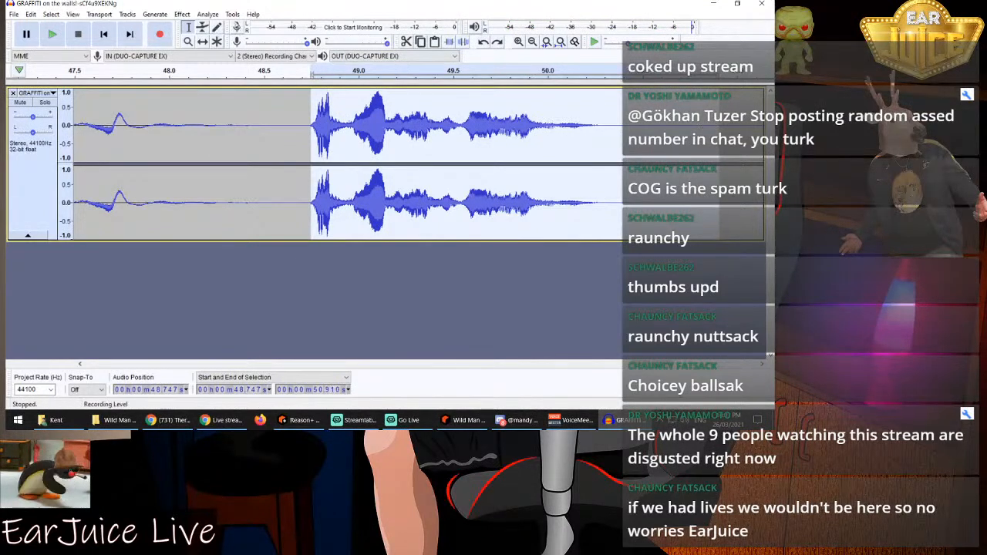
Trim the audio outside the selected phrase and compress it with a -1 dB threshold and 10:1 ratio
{"action": "left_click", "coordinate": [441, 43]}
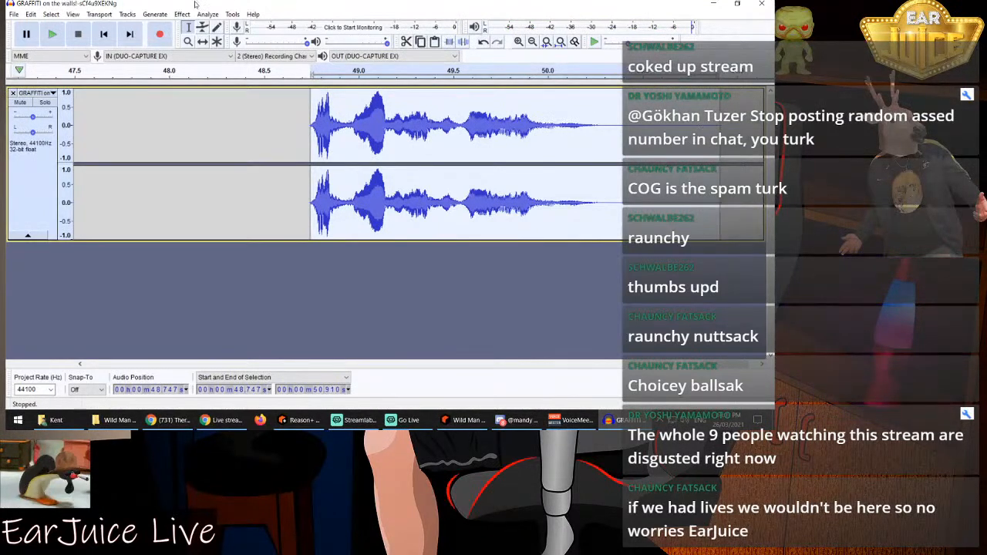
{"action": "left_click", "coordinate": [155, 14]}
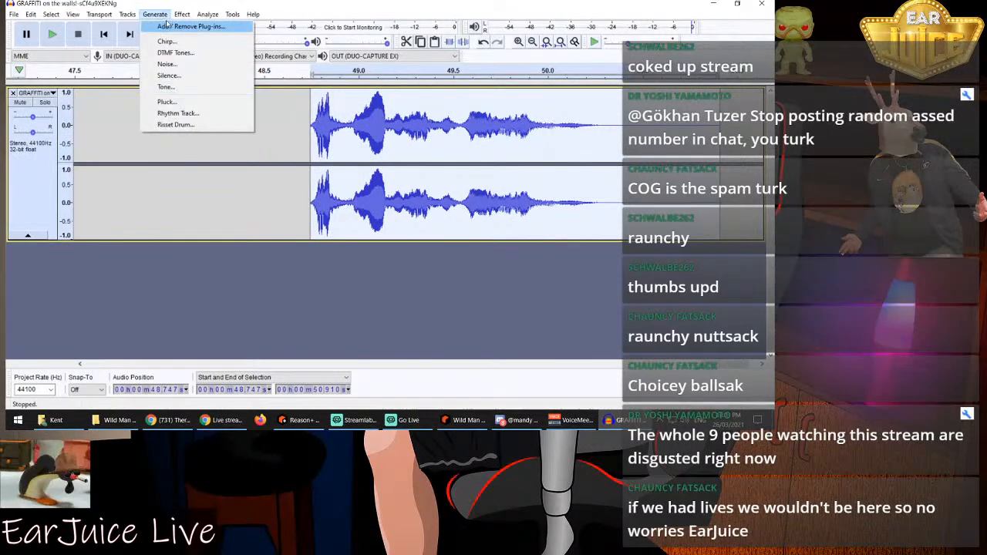
{"action": "mouse_move", "coordinate": [182, 15]}
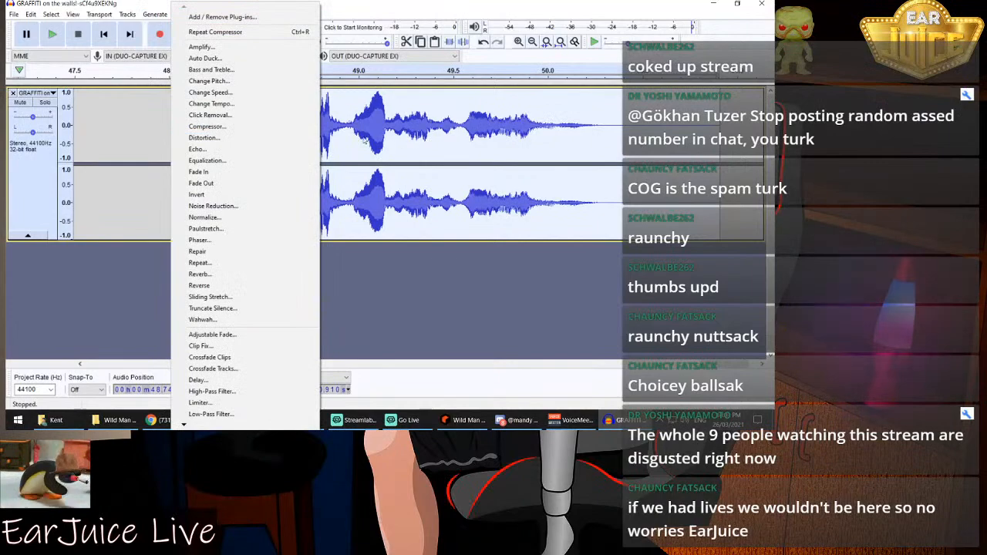
{"action": "left_click", "coordinate": [264, 129]}
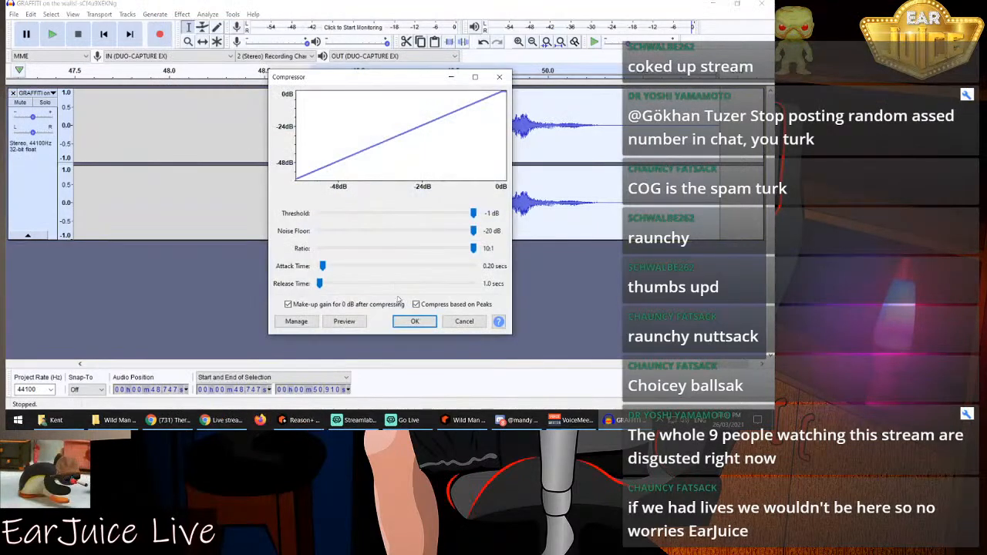
{"action": "left_click", "coordinate": [414, 321]}
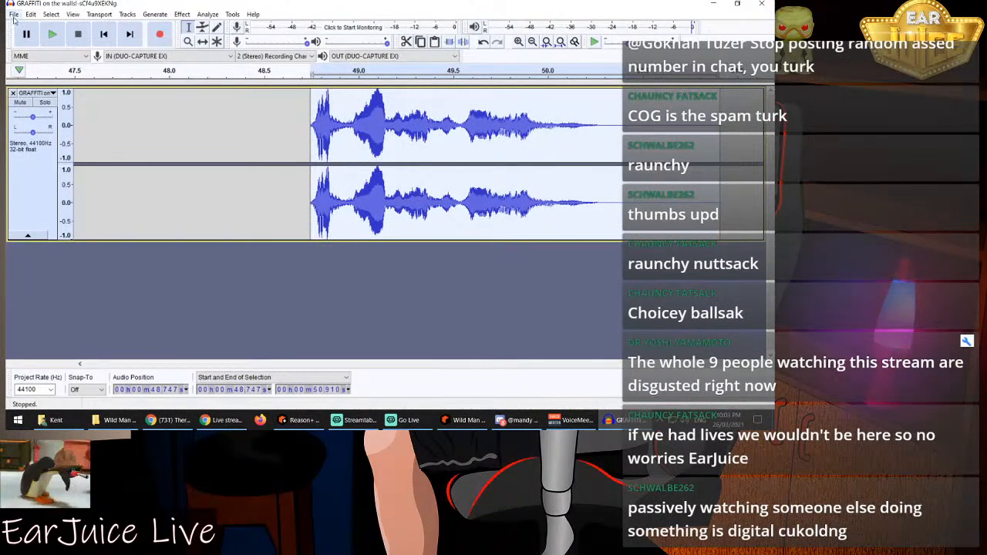
Export the trimmed, compressed phrase as a WAV file, accepting the metadata tags unchanged
{"action": "left_click", "coordinate": [14, 15]}
{"action": "mouse_move", "coordinate": [38, 90]}
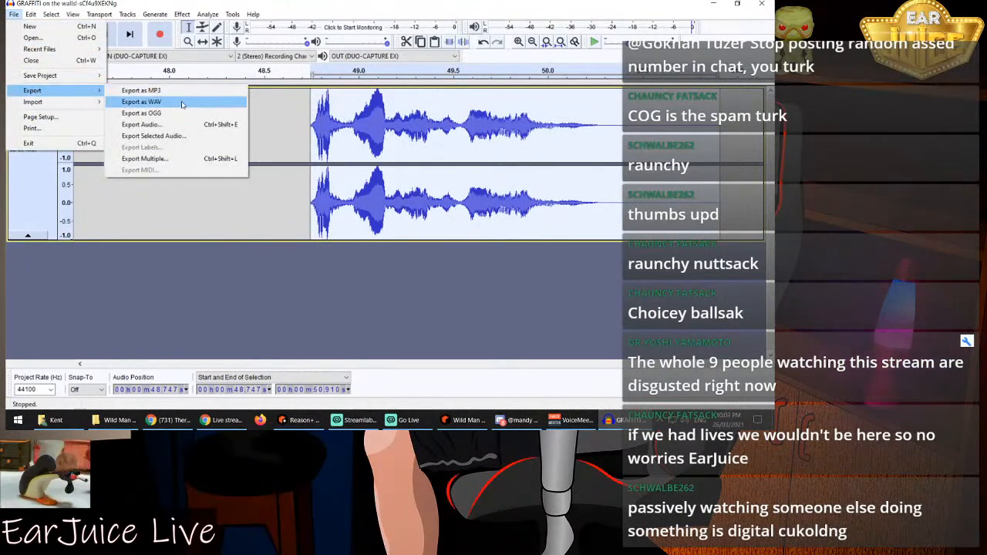
{"action": "left_click", "coordinate": [183, 103]}
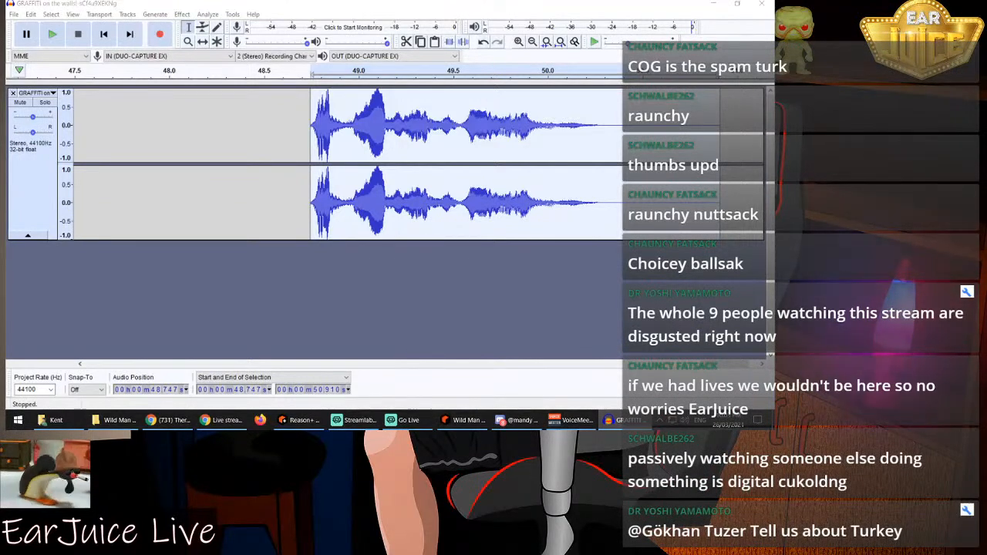
{"action": "key", "text": "Return"}
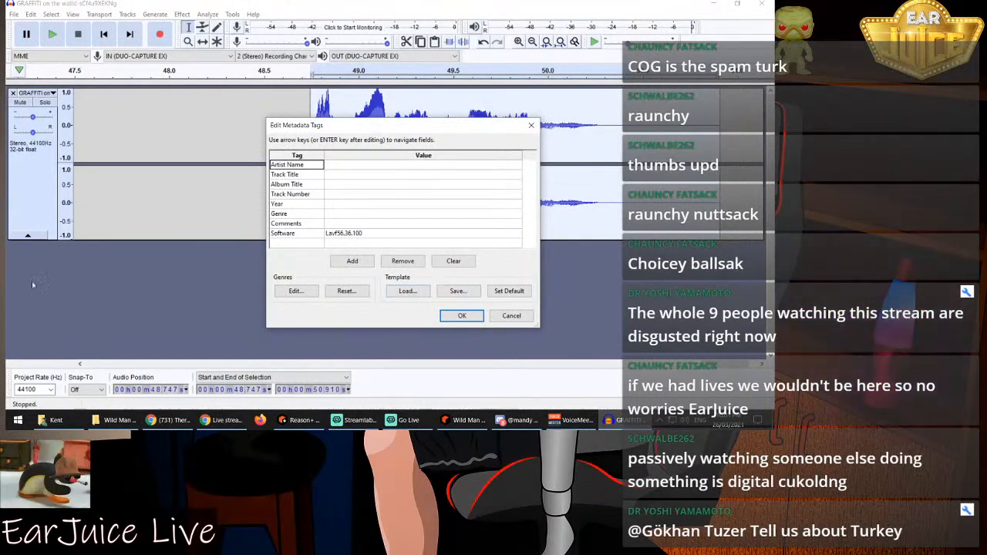
{"action": "left_click", "coordinate": [463, 313]}
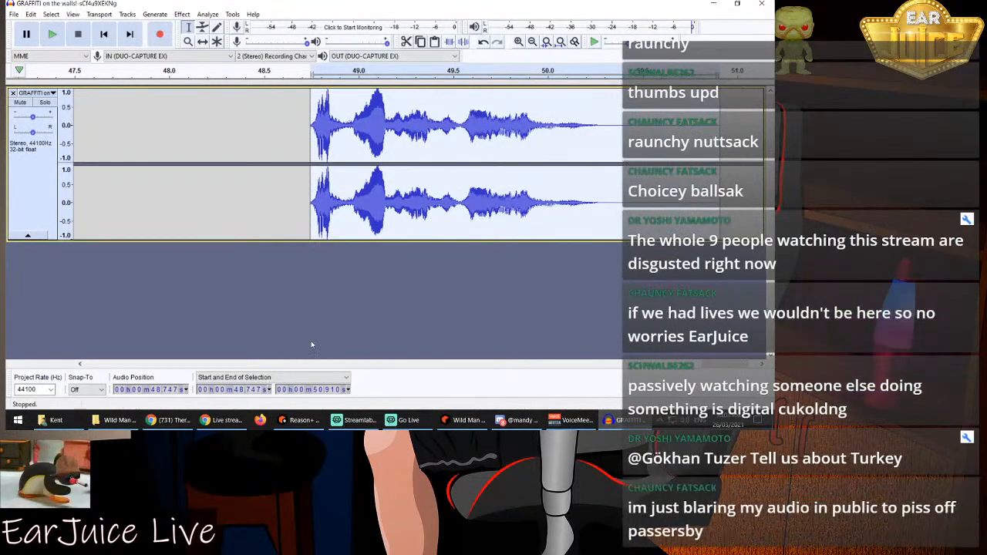
Undo the compression and the trim to bring back the full recording
{"action": "scroll", "coordinate": [573, 95], "scroll_direction": "right", "scroll_amount": 2}
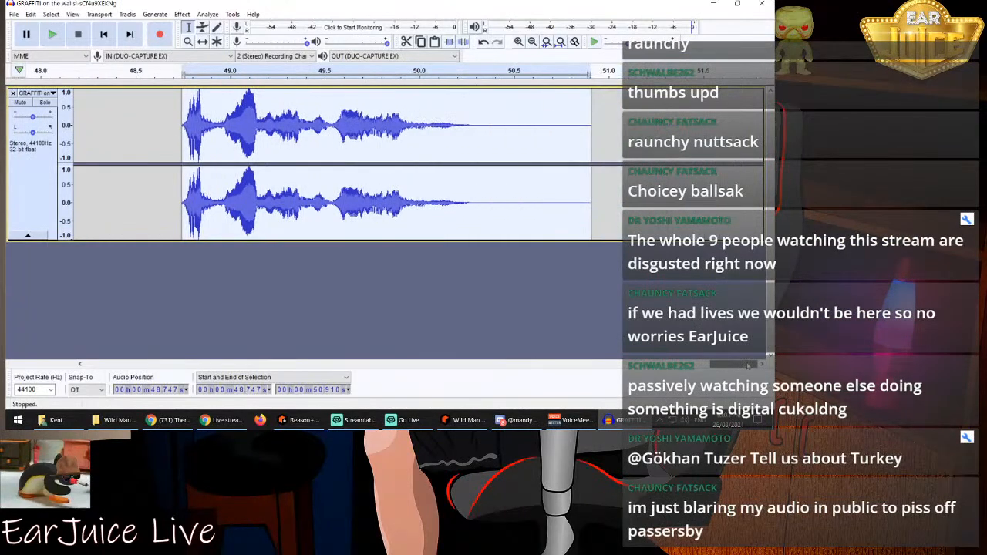
{"action": "left_click", "coordinate": [484, 43]}
{"action": "left_click", "coordinate": [484, 43]}
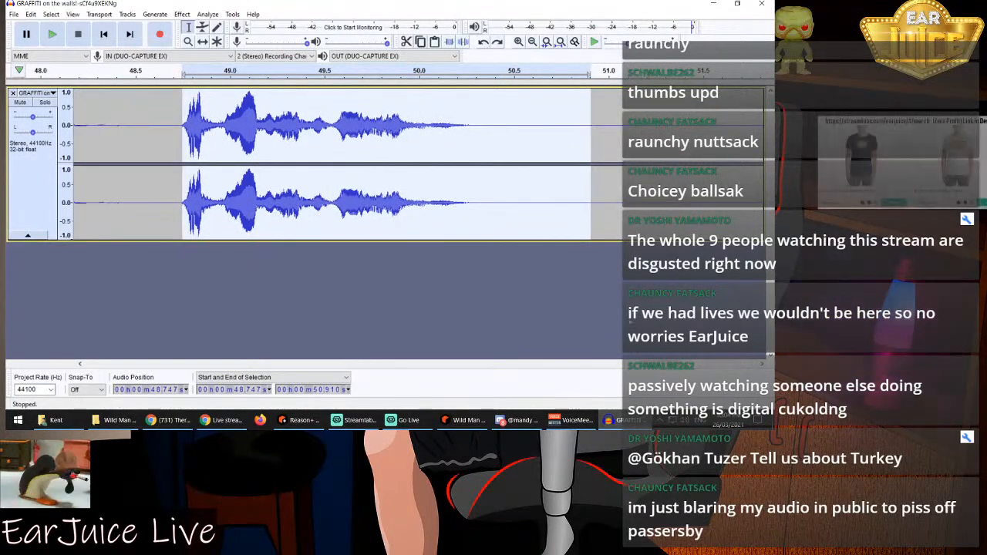
Audition the following phrase from about 52.576 seconds and close the GRAFFITI on the walls project without saving
{"action": "left_click_drag", "start_coordinate": [668, 366], "coordinate": [698, 365]}
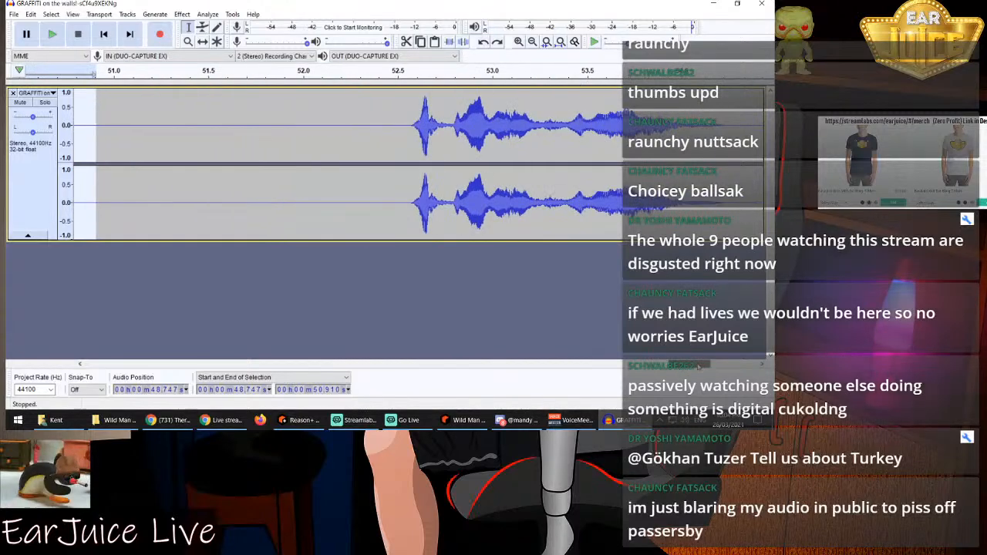
{"action": "left_click", "coordinate": [413, 125]}
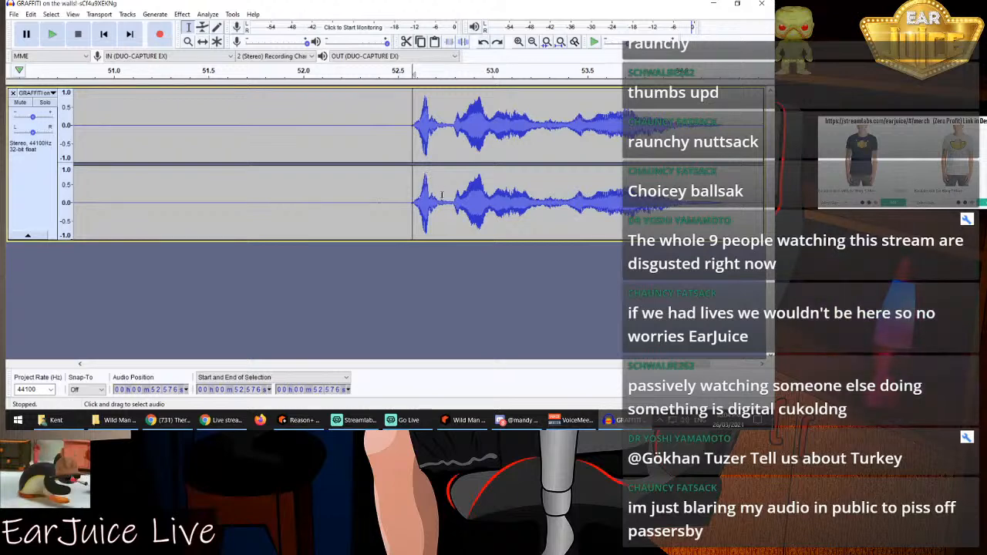
{"action": "key", "text": "space"}
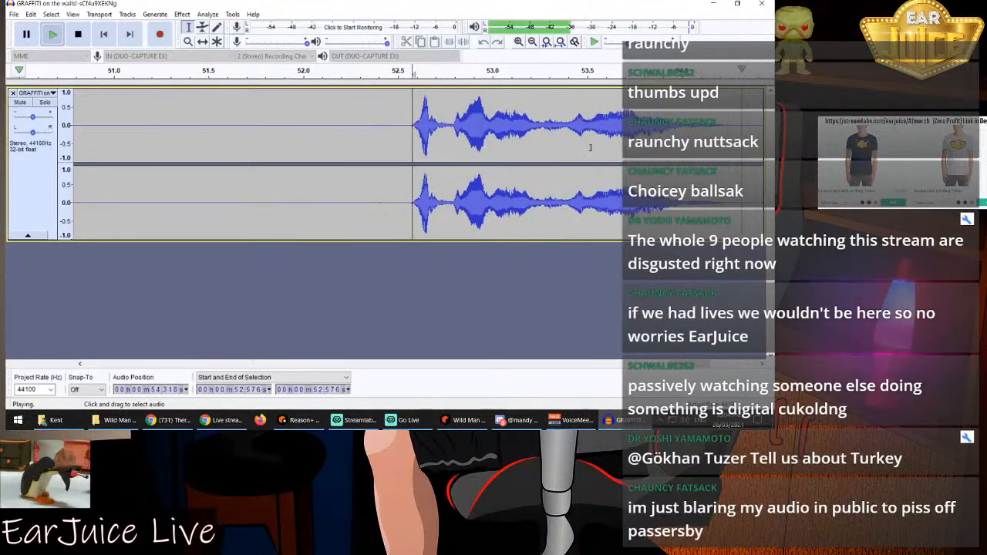
{"action": "key", "text": "space"}
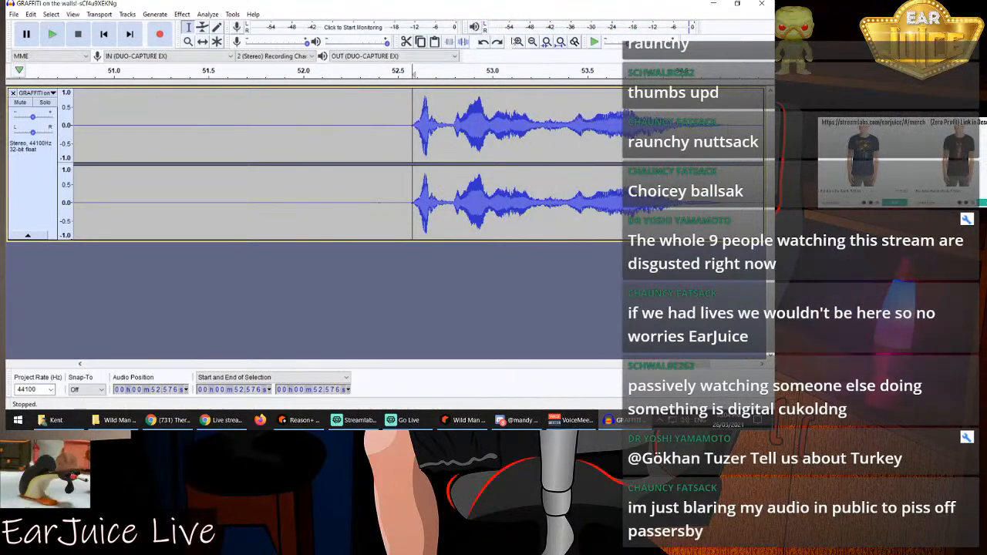
{"action": "left_click", "coordinate": [532, 43]}
{"action": "left_click", "coordinate": [532, 42]}
{"action": "key", "text": "space"}
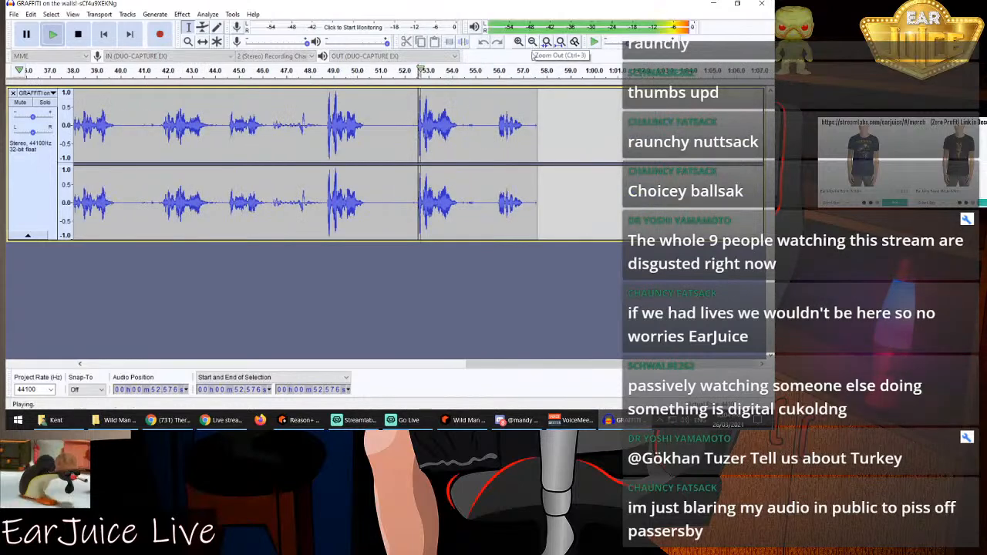
{"action": "key", "text": "space"}
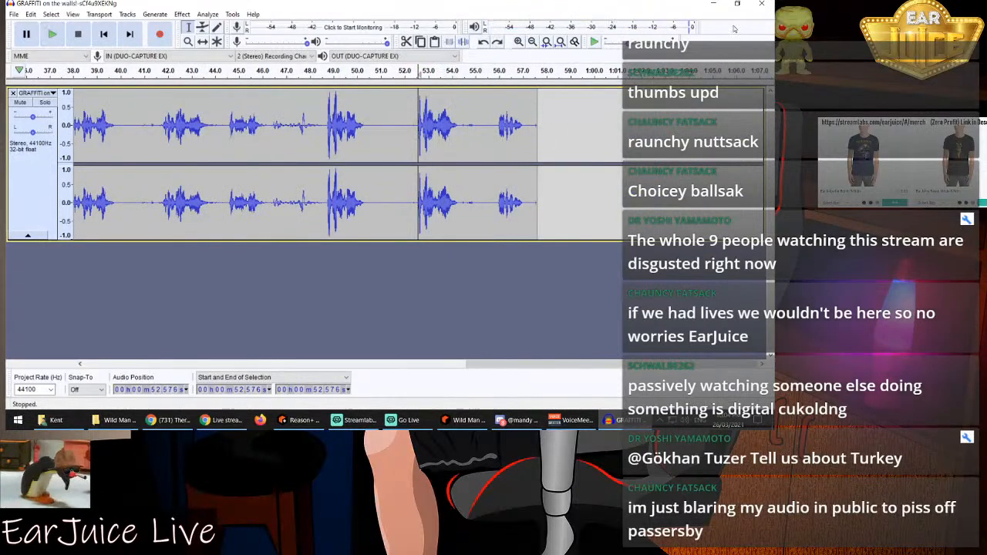
{"action": "left_click", "coordinate": [767, 3]}
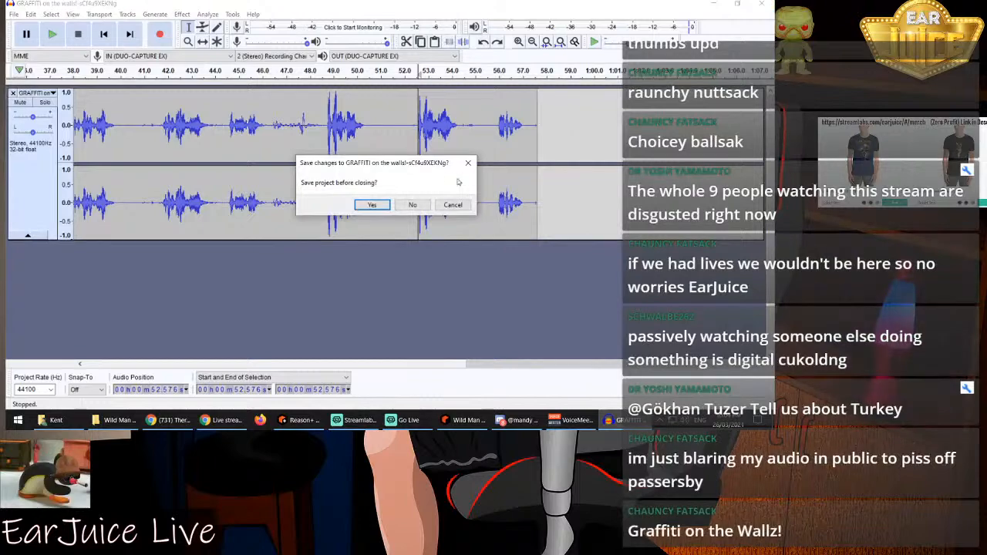
{"action": "left_click", "coordinate": [421, 208]}
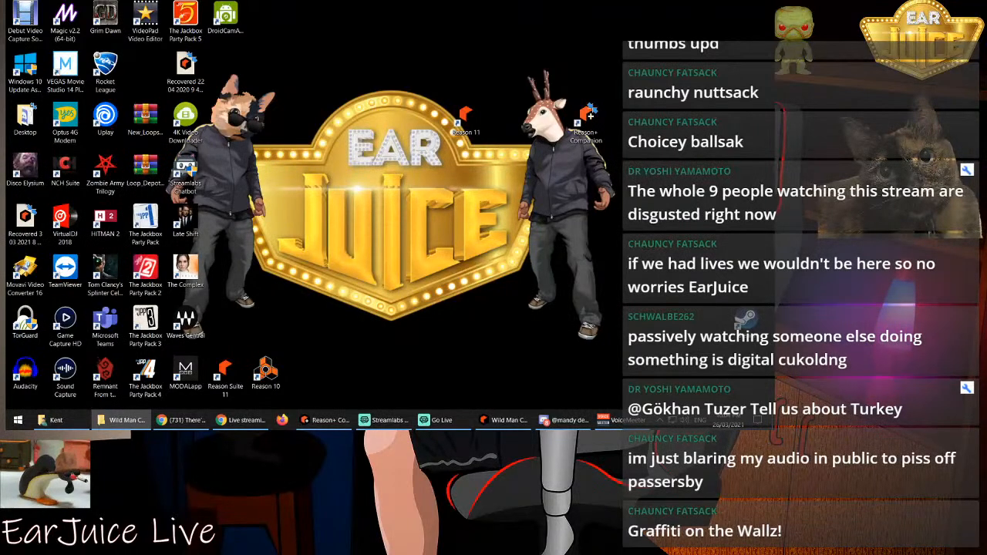
Open the "Possible place to put GRAFFITI on the walls" recording in Audacity, reading it directly from the original, and audition its opening
{"action": "left_click_drag", "start_coordinate": [771, 224], "coordinate": [27, 370]}
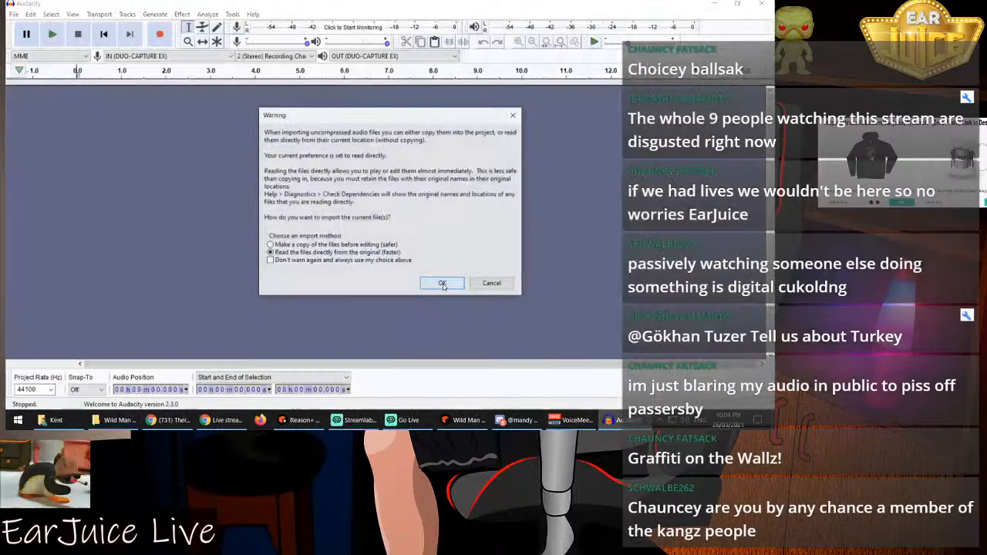
{"action": "left_click", "coordinate": [442, 284]}
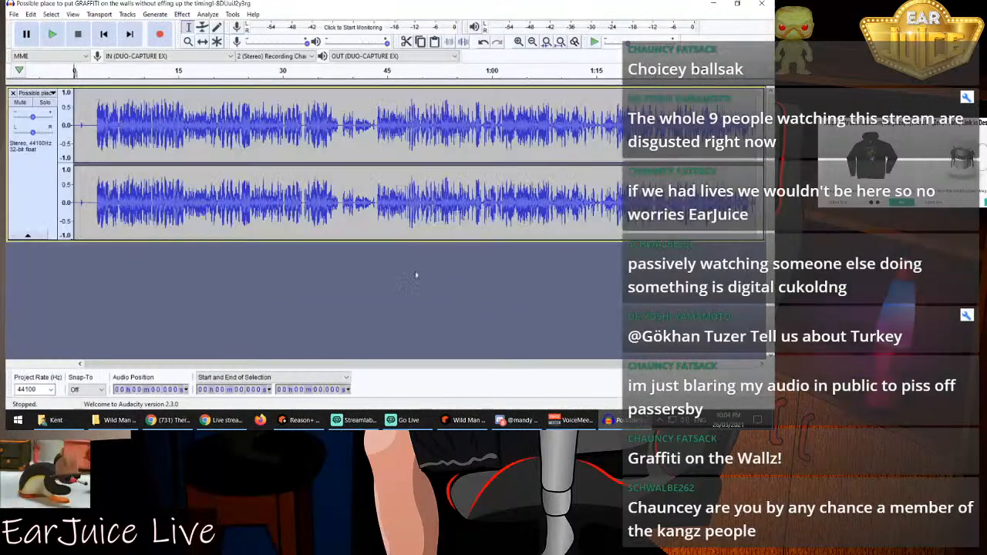
{"action": "left_click", "coordinate": [52, 34]}
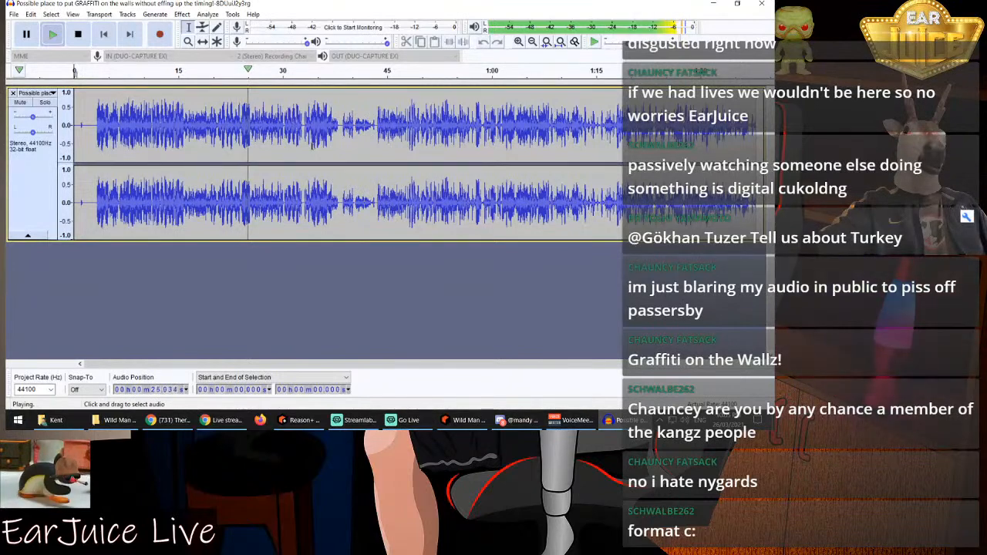
{"action": "key", "text": "space"}
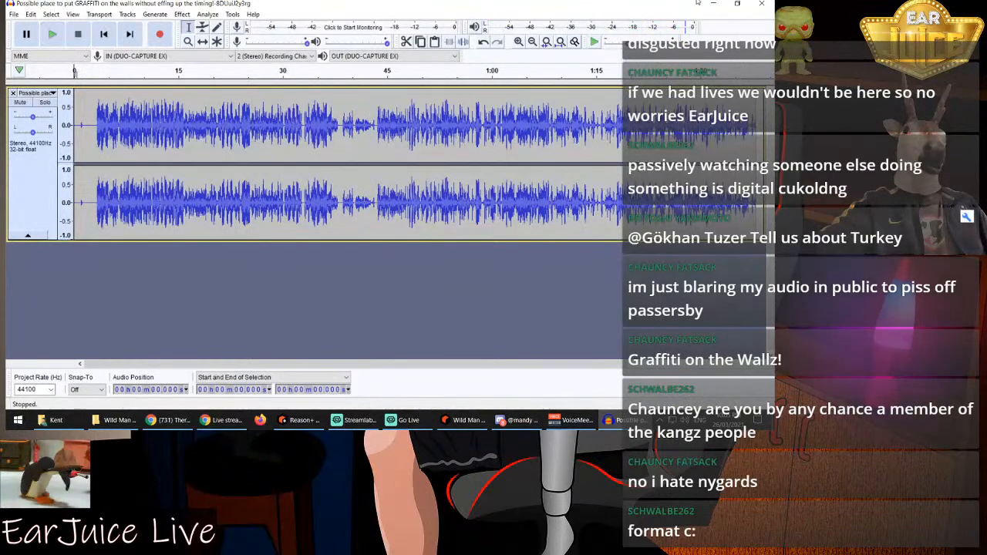
Close the auditioned recording without saving and switch to the Wild Man Chris project in Reason
{"action": "left_click", "coordinate": [762, 4]}
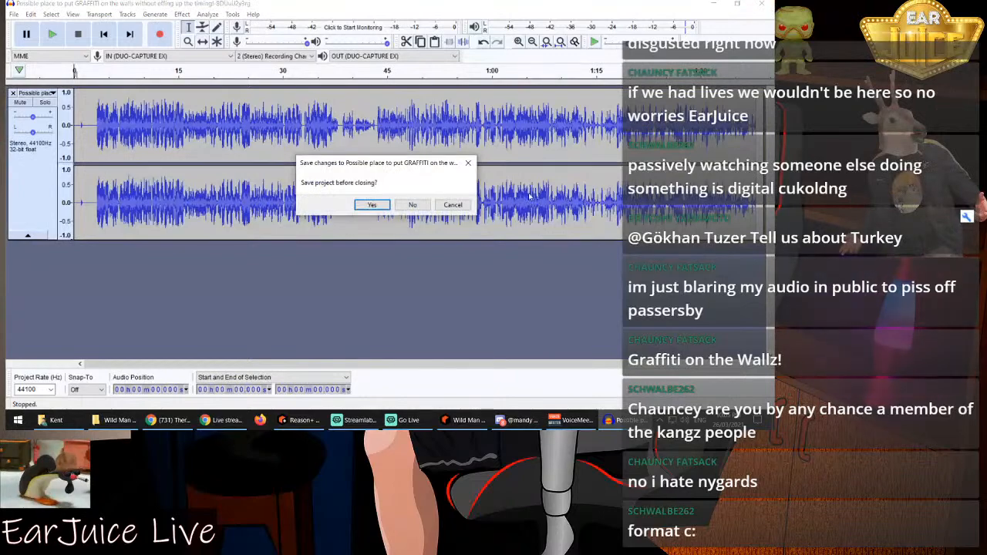
{"action": "left_click", "coordinate": [413, 205]}
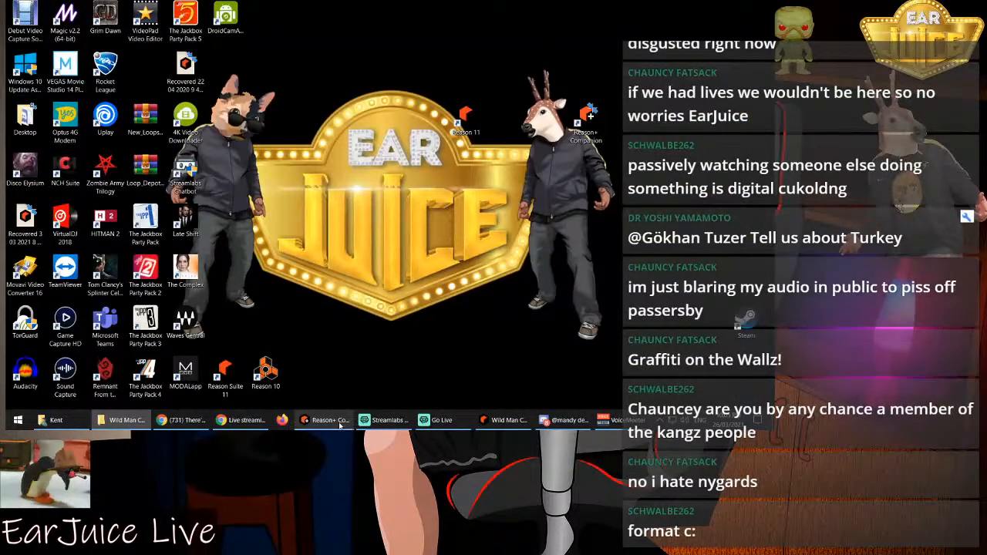
{"action": "left_click", "coordinate": [503, 420]}
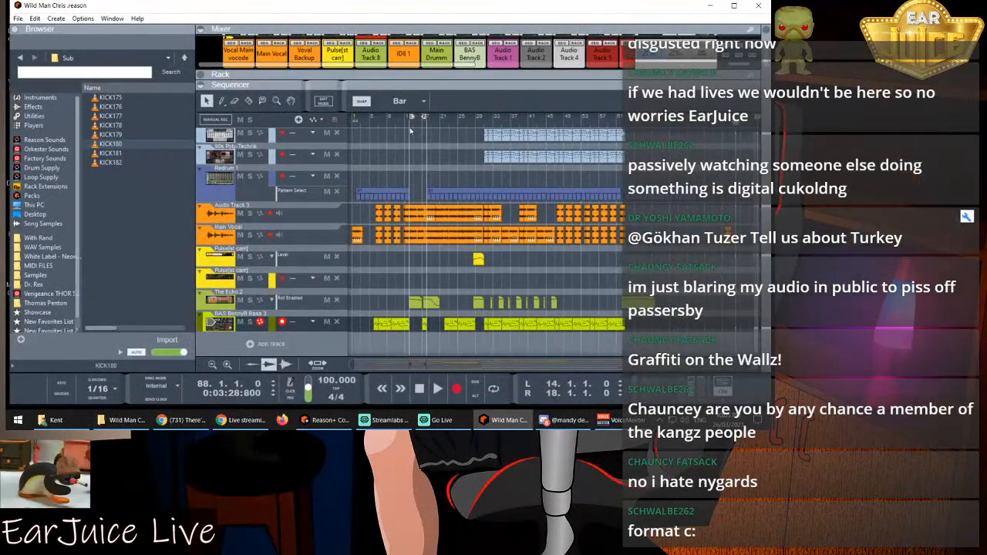
Create an audio track below Audio Track 8 in the rack and turn off its input monitoring
{"action": "left_click_drag", "start_coordinate": [471, 84], "coordinate": [488, 230]}
{"action": "right_click", "coordinate": [493, 201]}
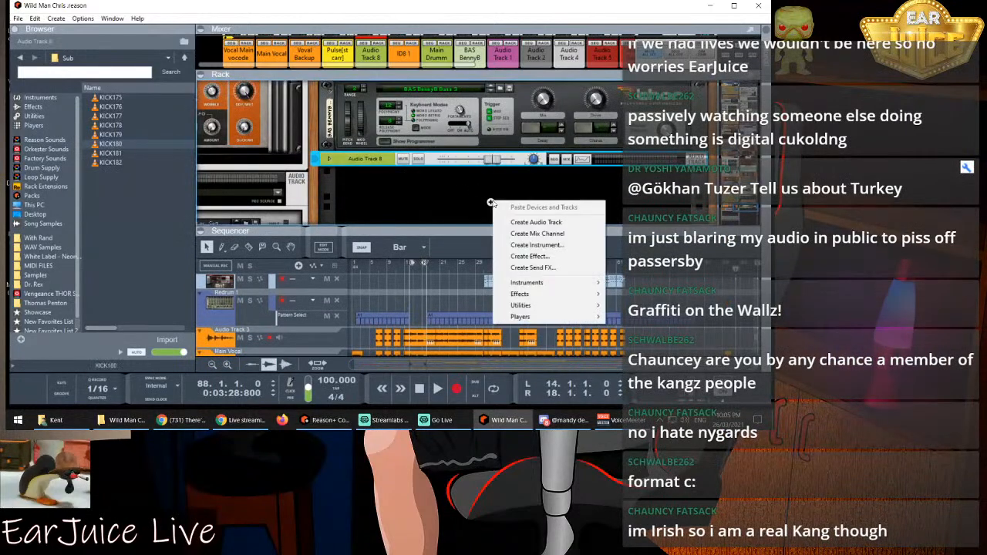
{"action": "left_click", "coordinate": [537, 223]}
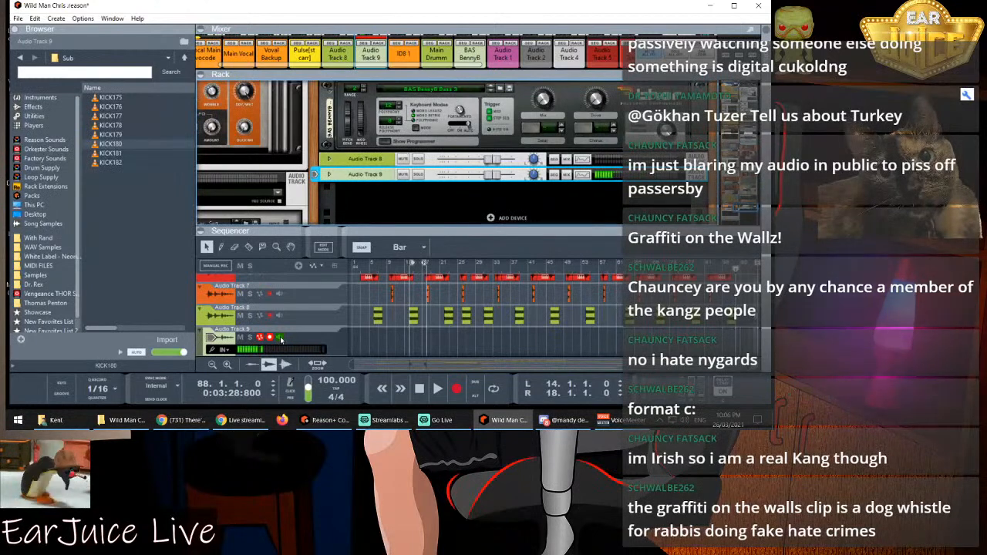
{"action": "left_click", "coordinate": [281, 338]}
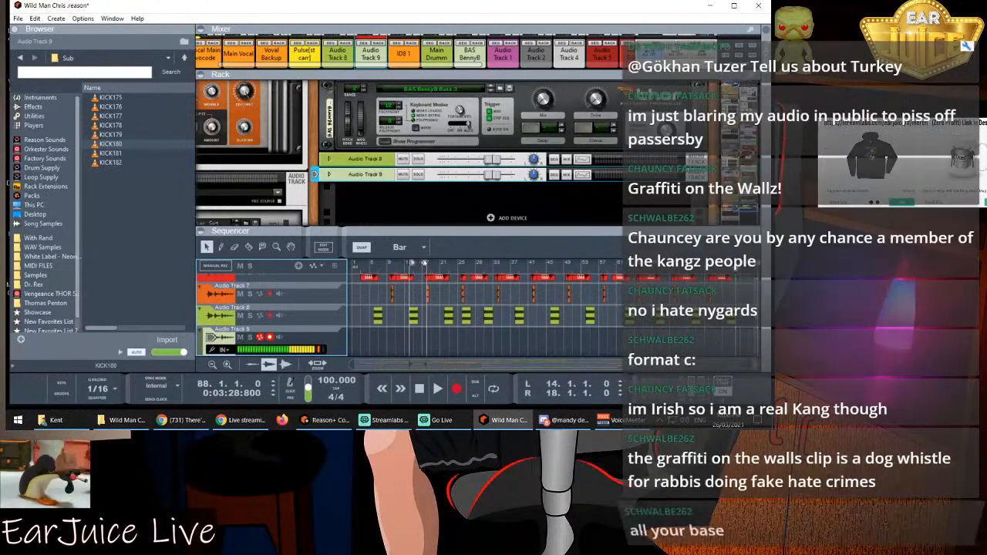
Play the song from its beginning and from bar 3 to find a place for the next vocal phrase
{"action": "left_click", "coordinate": [383, 269]}
{"action": "left_click_drag", "start_coordinate": [382, 267], "coordinate": [330, 285]}
{"action": "key", "text": "space"}
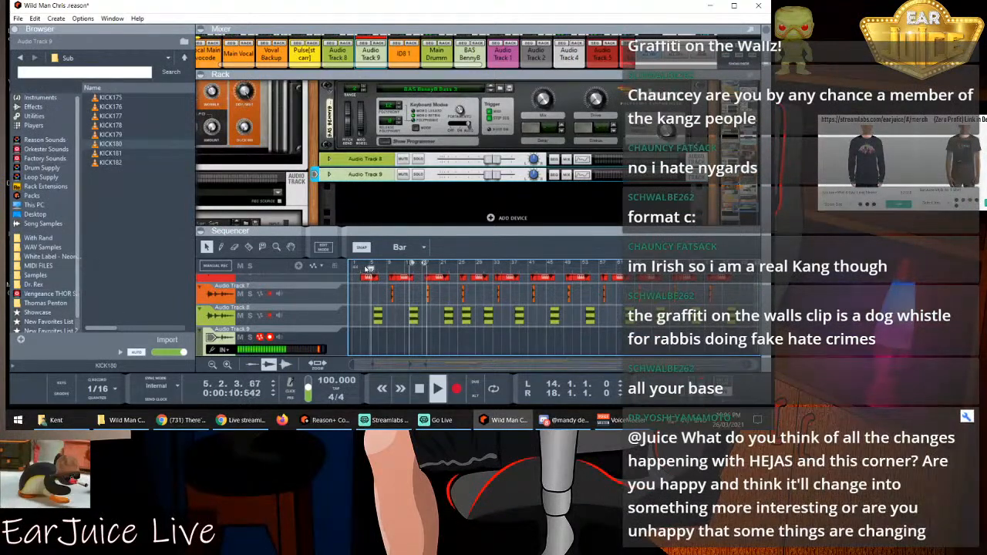
{"action": "left_click", "coordinate": [360, 269]}
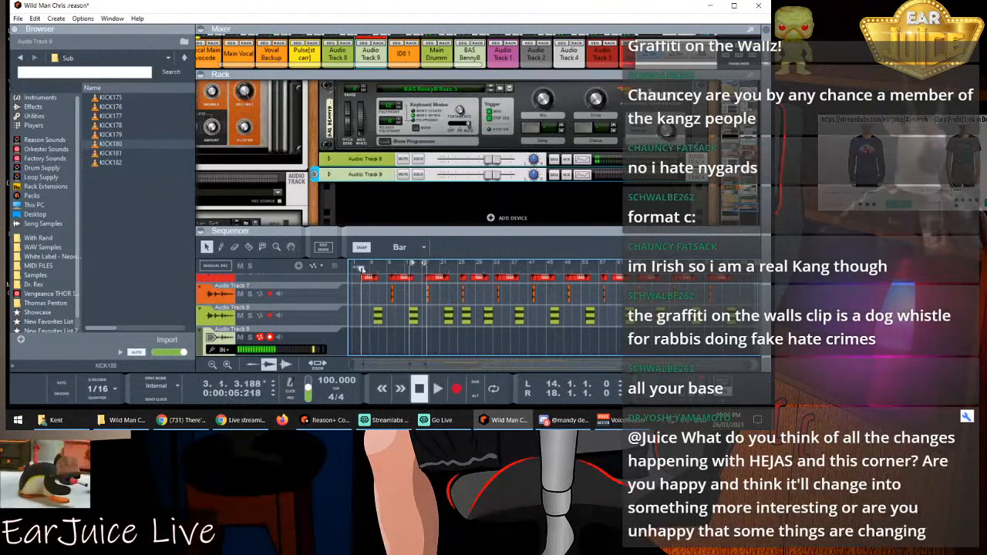
{"action": "key", "text": "space"}
{"action": "left_click", "coordinate": [373, 270]}
Place the song position at bar 3 and open the Wild Man Chris folder from the Samples location
{"action": "left_click", "coordinate": [360, 269]}
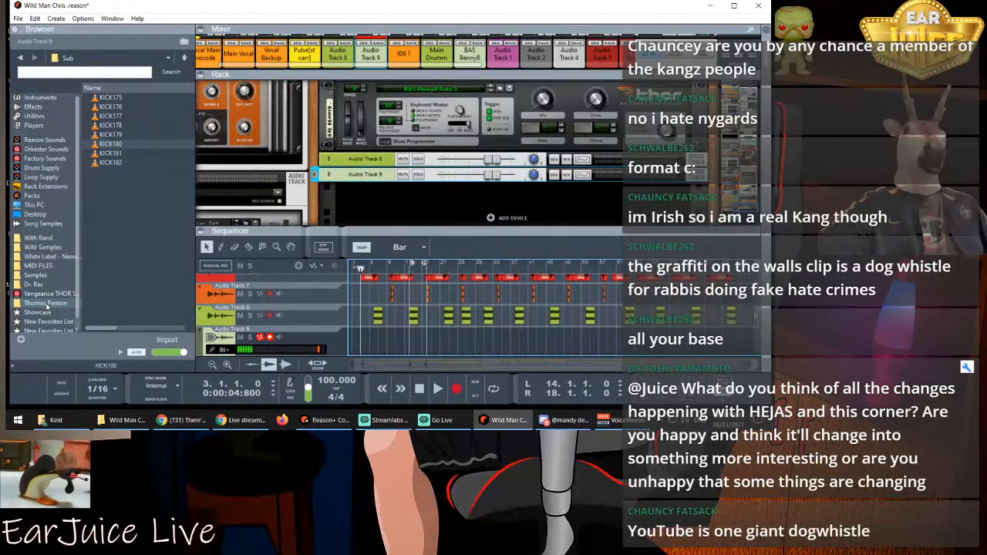
{"action": "left_click", "coordinate": [50, 275]}
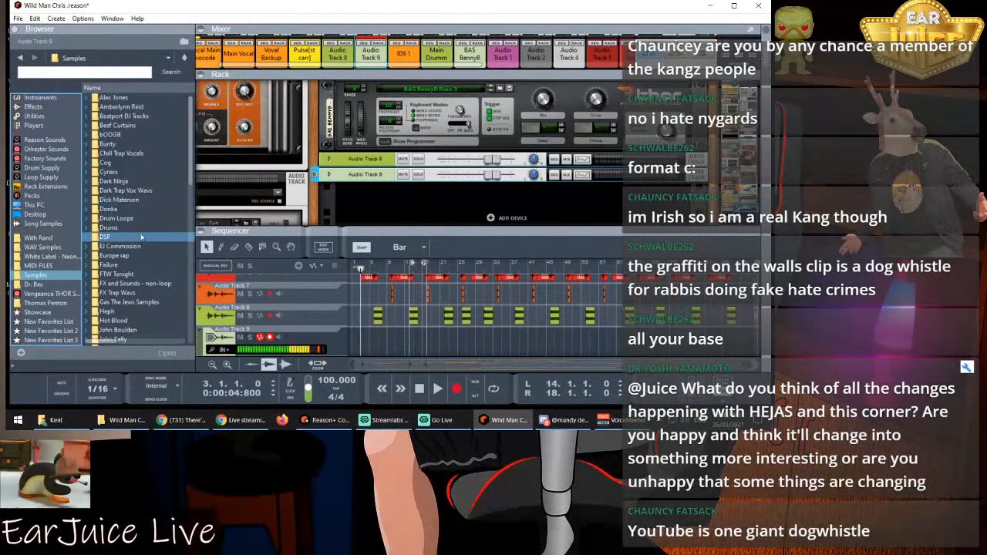
{"action": "scroll", "coordinate": [141, 237], "scroll_direction": "down", "scroll_amount": 10}
{"action": "scroll", "coordinate": [146, 247], "scroll_direction": "down", "scroll_amount": 6}
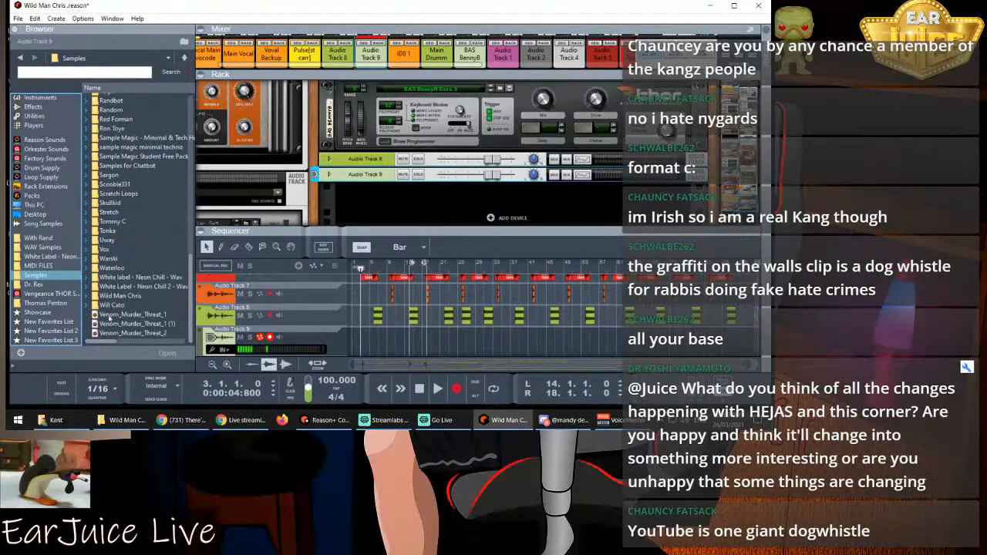
{"action": "double_click", "coordinate": [137, 297]}
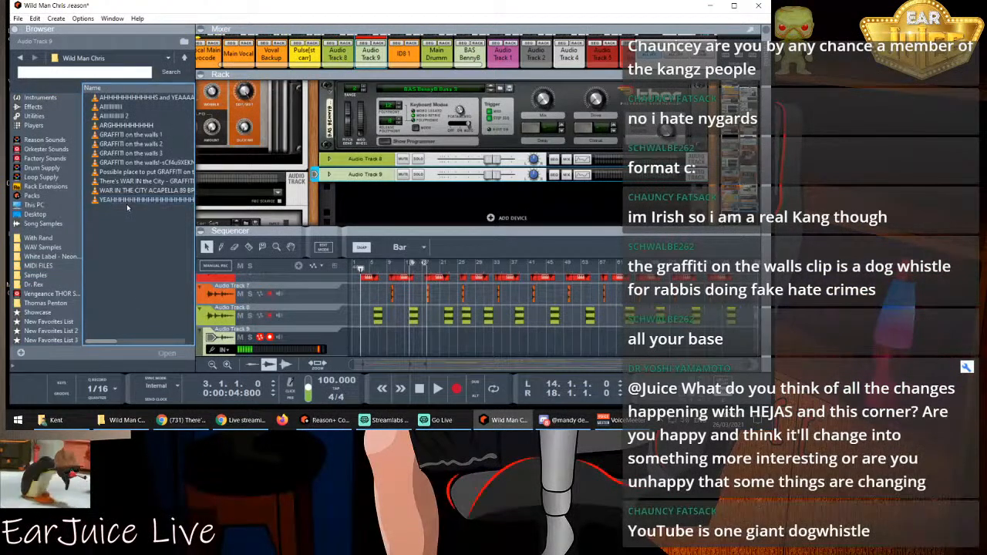
Preview the shouted vocal samples and import the YEAHHH recording onto Audio Track 9 at bar 3
{"action": "left_click_drag", "start_coordinate": [136, 98], "coordinate": [138, 100]}
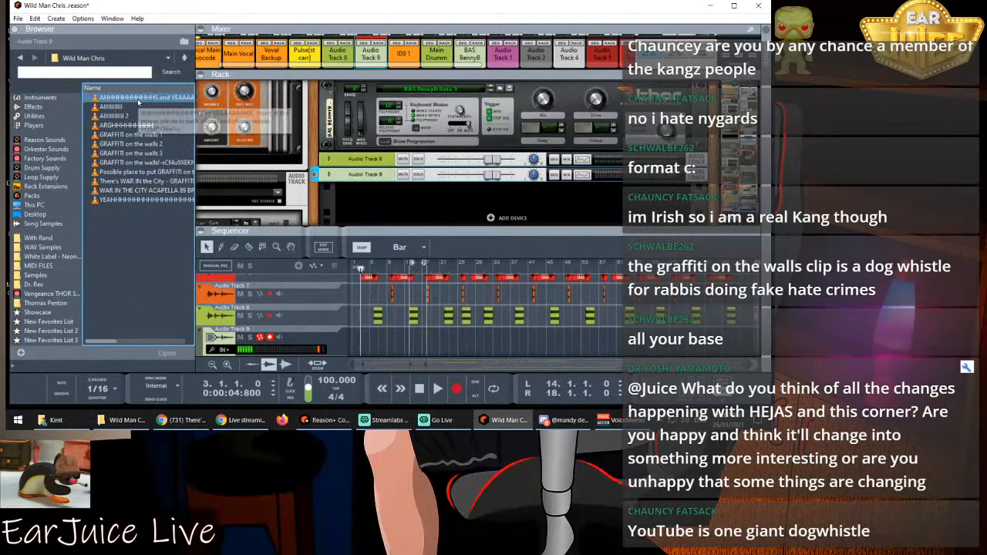
{"action": "left_click", "coordinate": [120, 125]}
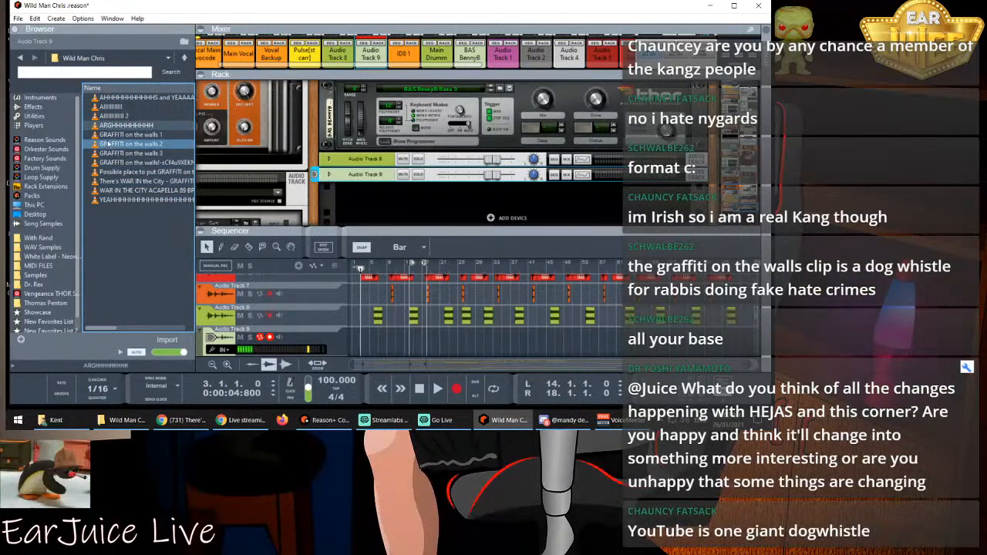
{"action": "left_click", "coordinate": [114, 200]}
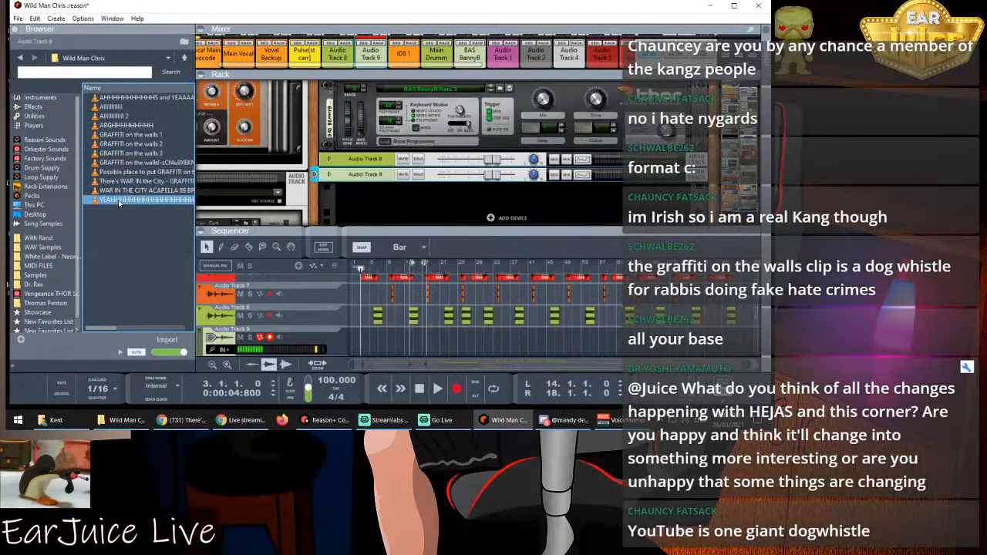
{"action": "left_click", "coordinate": [166, 341]}
Play the song from the beginning to hear the imported YEAHHH clip and deselect the clip
{"action": "left_click_drag", "start_coordinate": [361, 269], "coordinate": [331, 279]}
{"action": "key", "text": "space"}
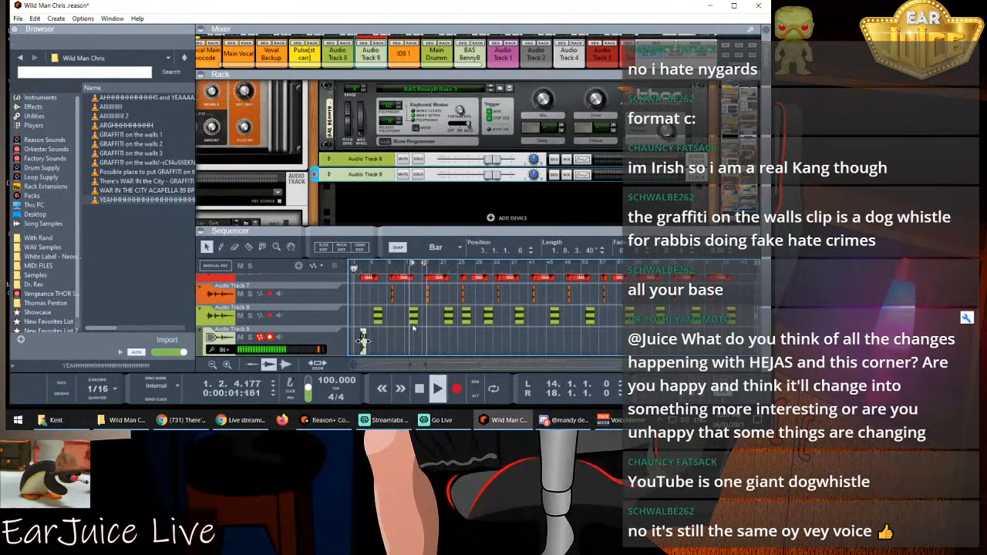
{"action": "left_click", "coordinate": [427, 344]}
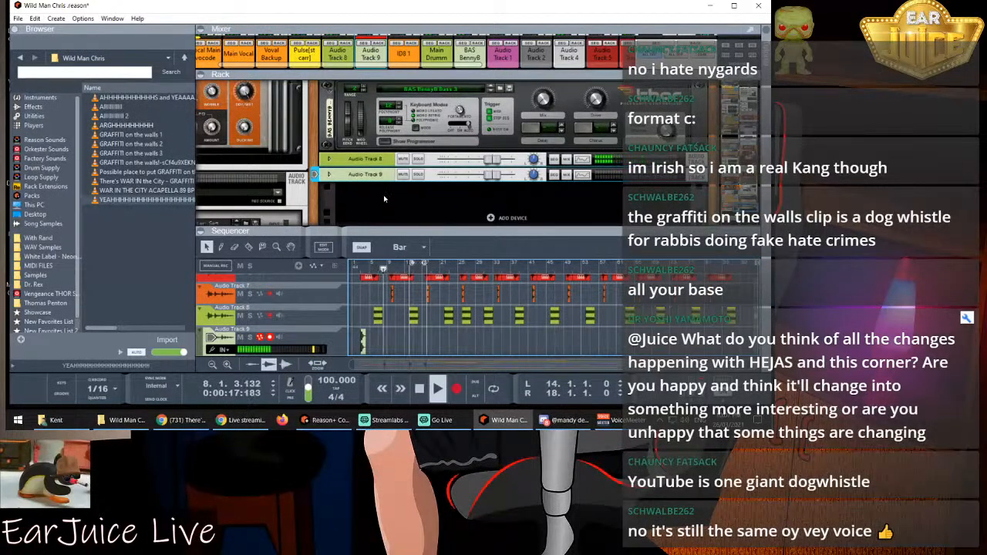
{"action": "right_click", "coordinate": [367, 176]}
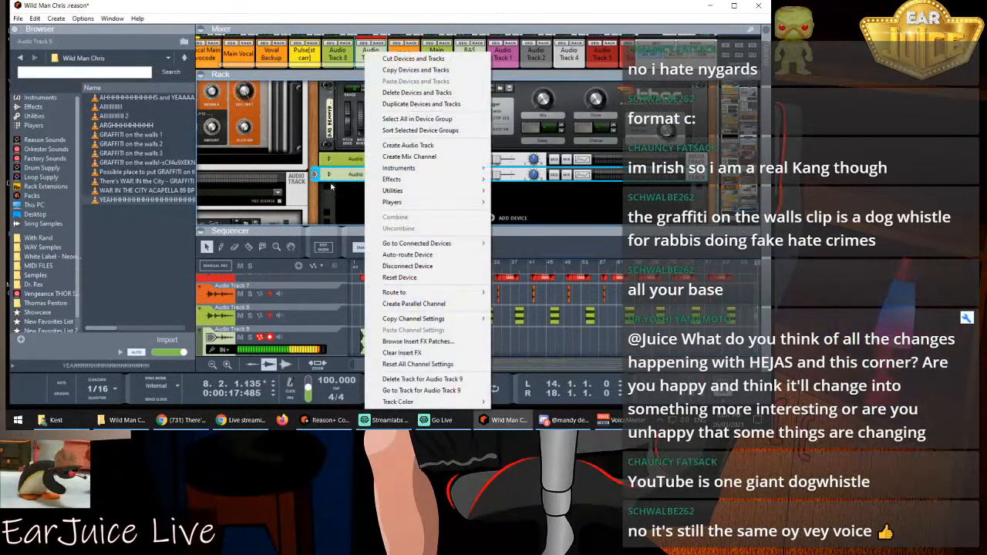
{"action": "mouse_move", "coordinate": [400, 180]}
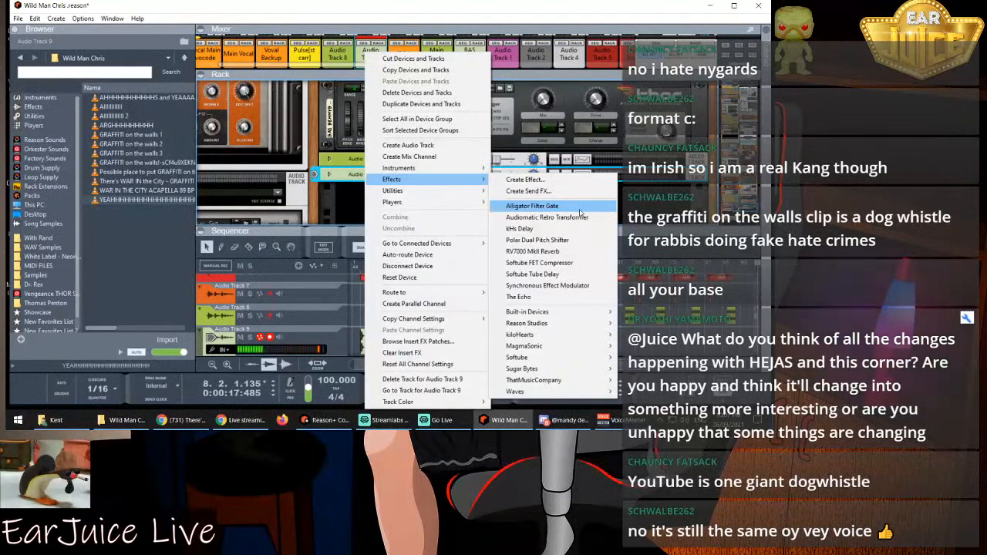
{"action": "mouse_move", "coordinate": [466, 192]}
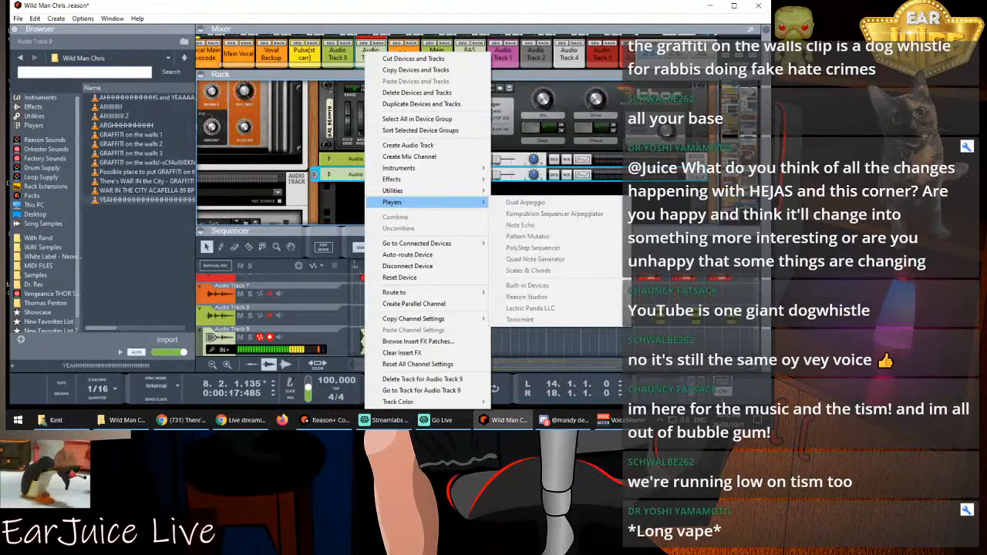
{"action": "left_click", "coordinate": [121, 421]}
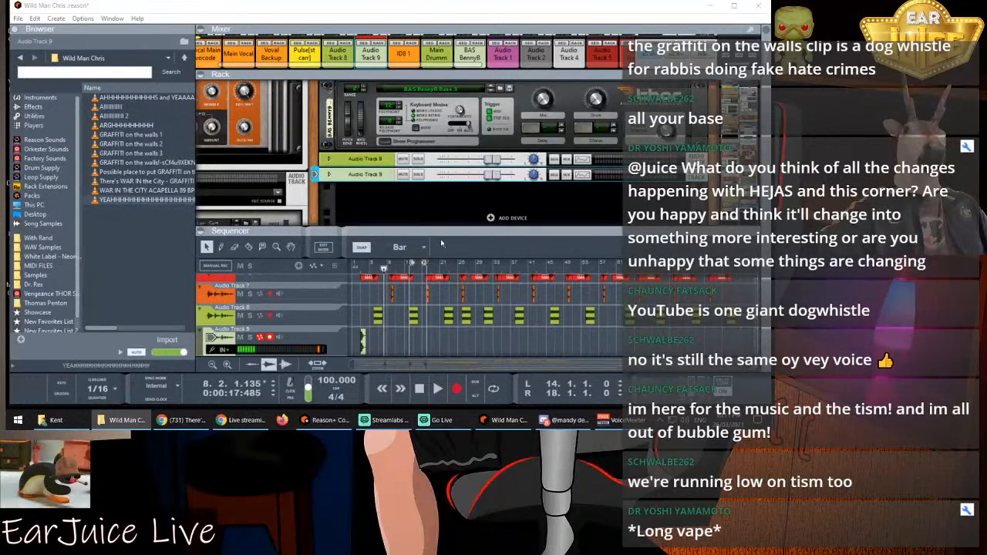
Enlarge the sequencer area to show all of Audio Track 9 and place the song position at bar 3
{"action": "left_click_drag", "start_coordinate": [440, 230], "coordinate": [451, 191]}
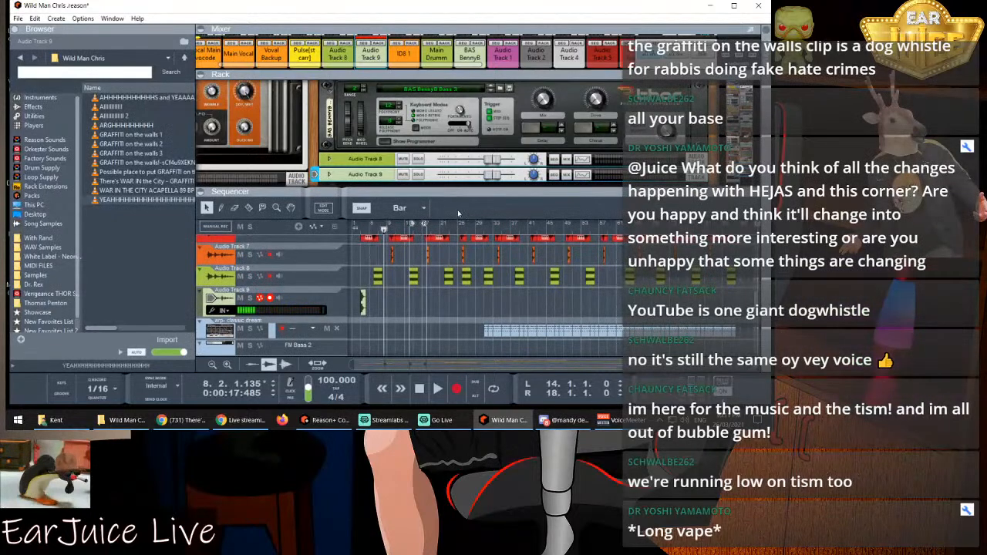
{"action": "left_click_drag", "start_coordinate": [468, 196], "coordinate": [481, 217]}
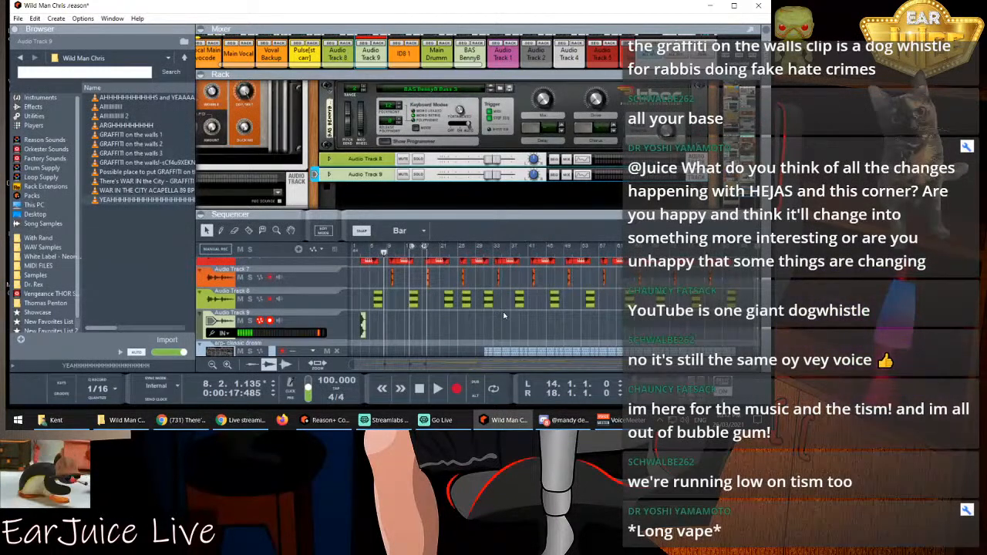
{"action": "left_click", "coordinate": [360, 252]}
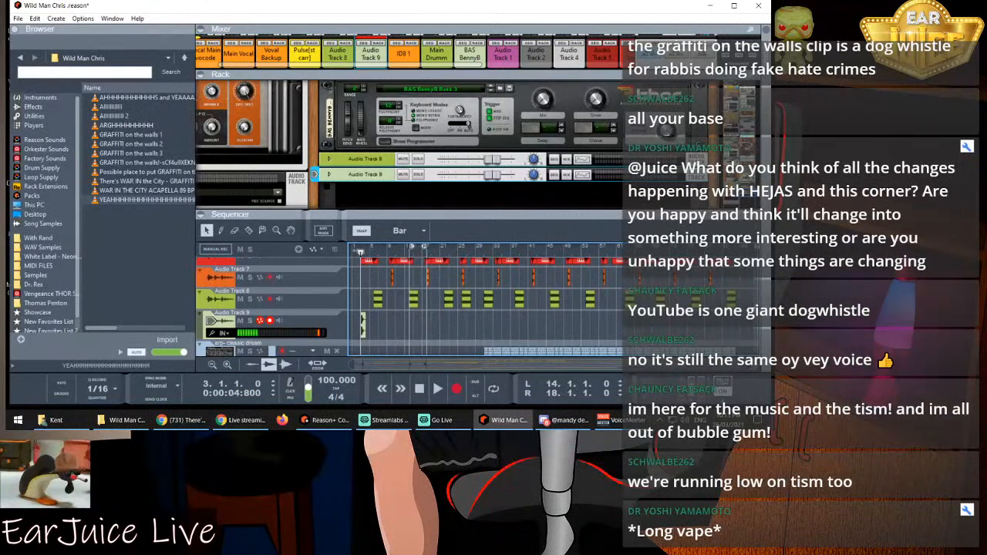
{"action": "key", "text": "alt+Tab"}
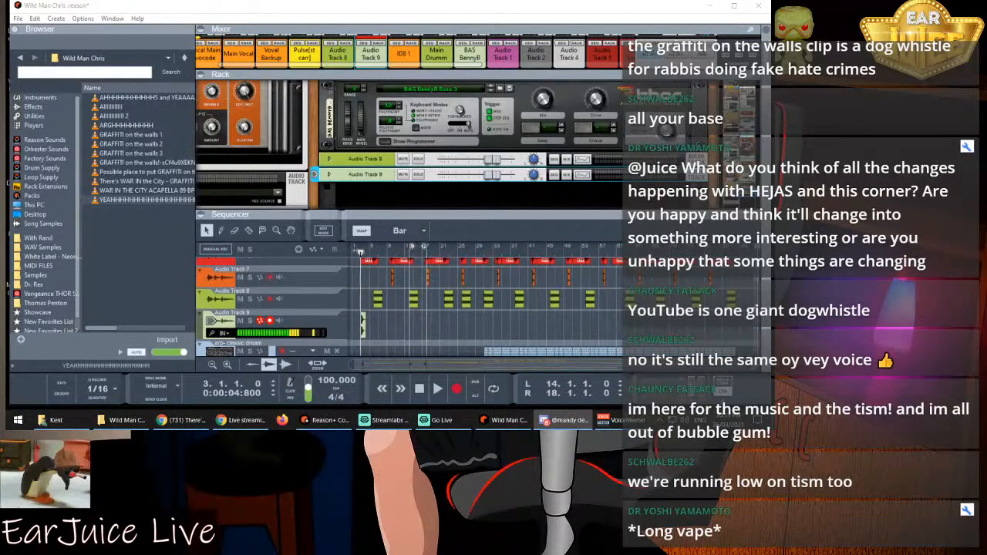
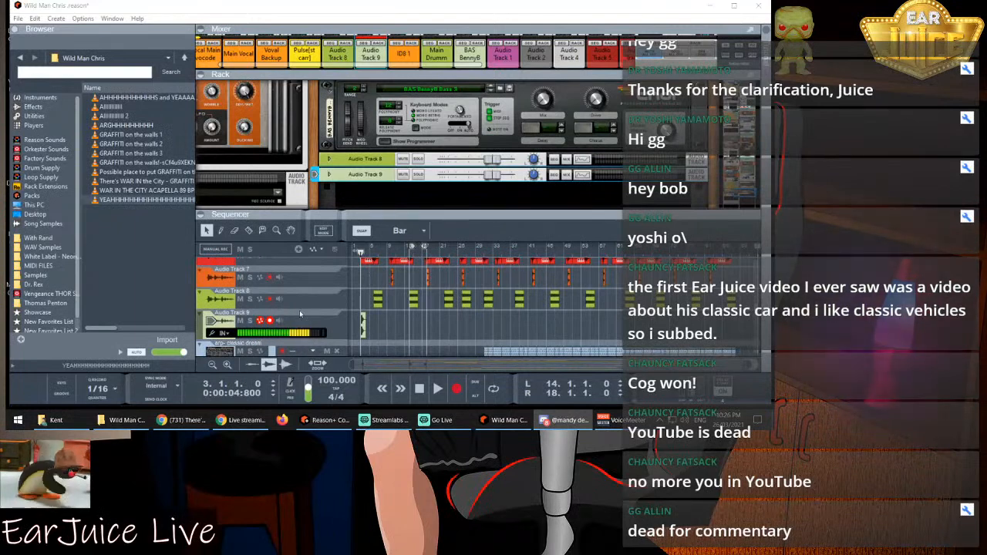
Play the passage from bar 3 and move the YEAHHH clip to bar 6
{"action": "left_click", "coordinate": [358, 253]}
{"action": "key", "text": "space"}
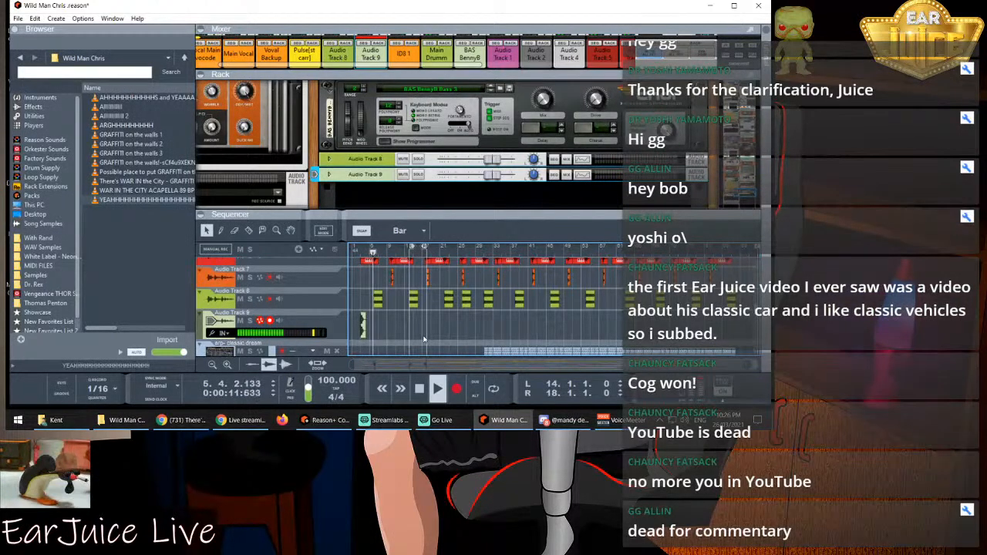
{"action": "key", "text": "space"}
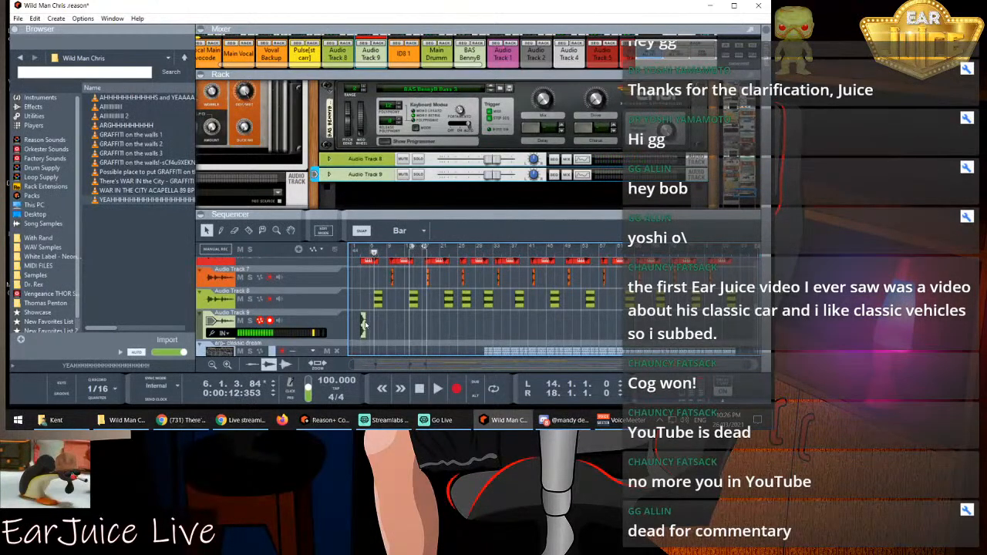
{"action": "left_click", "coordinate": [376, 325]}
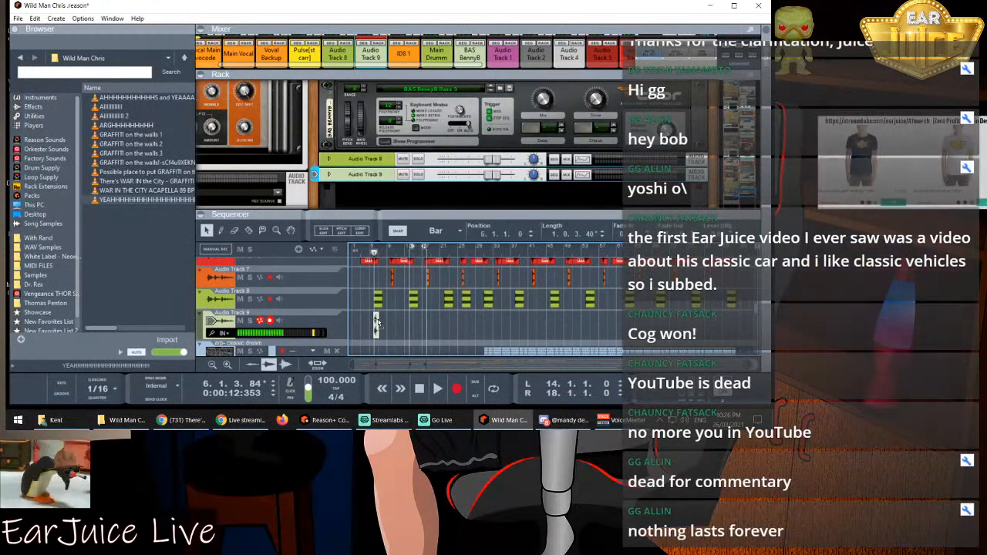
Play the arrangement from bar 3 with the sequencer magnified around the YEAHHH clip, then replay the passage
{"action": "left_click_drag", "start_coordinate": [371, 255], "coordinate": [357, 255]}
{"action": "key", "text": "space"}
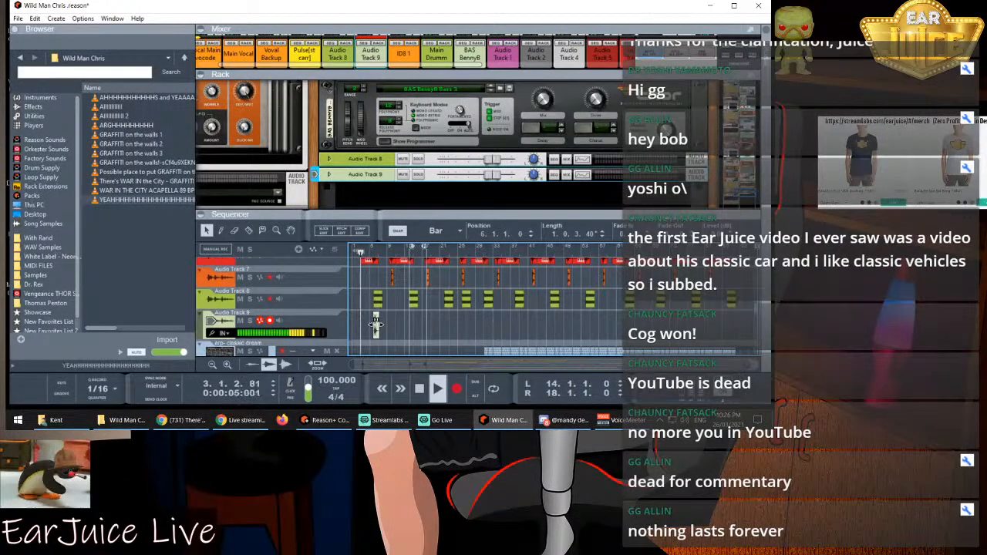
{"action": "key", "text": "h"}
{"action": "key", "text": "h"}
{"action": "key", "text": "h"}
{"action": "key", "text": "h"}
{"action": "key", "text": "h"}
{"action": "key", "text": "h"}
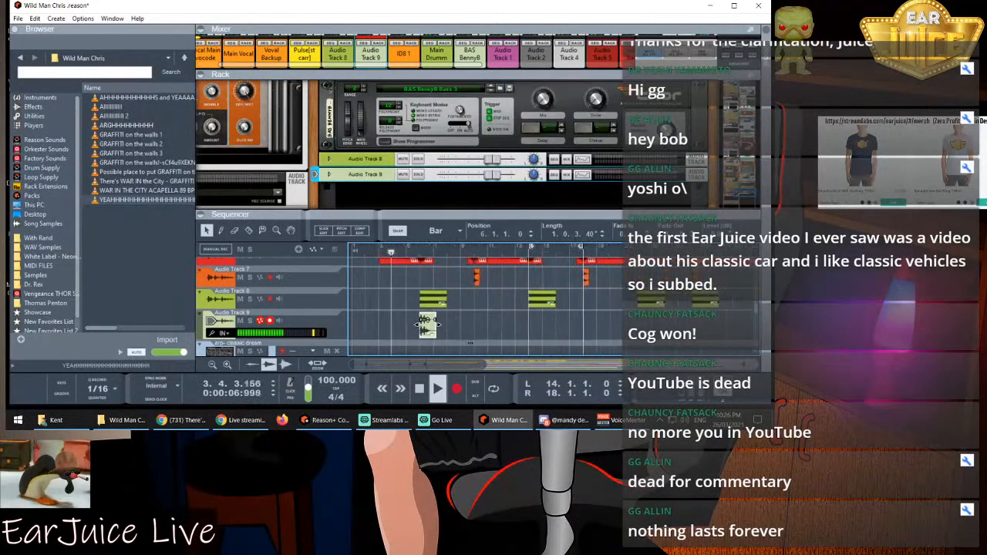
{"action": "key", "text": "h"}
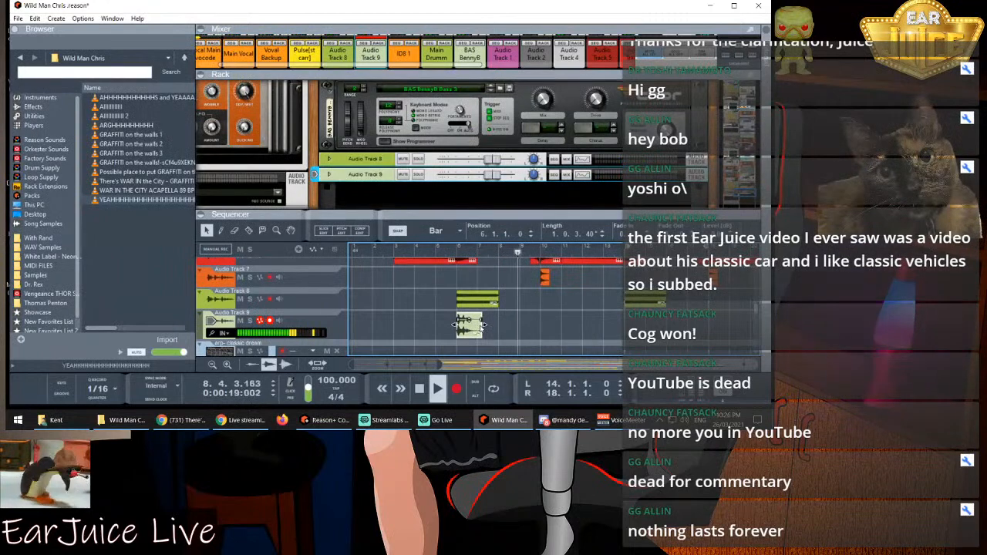
{"action": "left_click", "coordinate": [389, 250]}
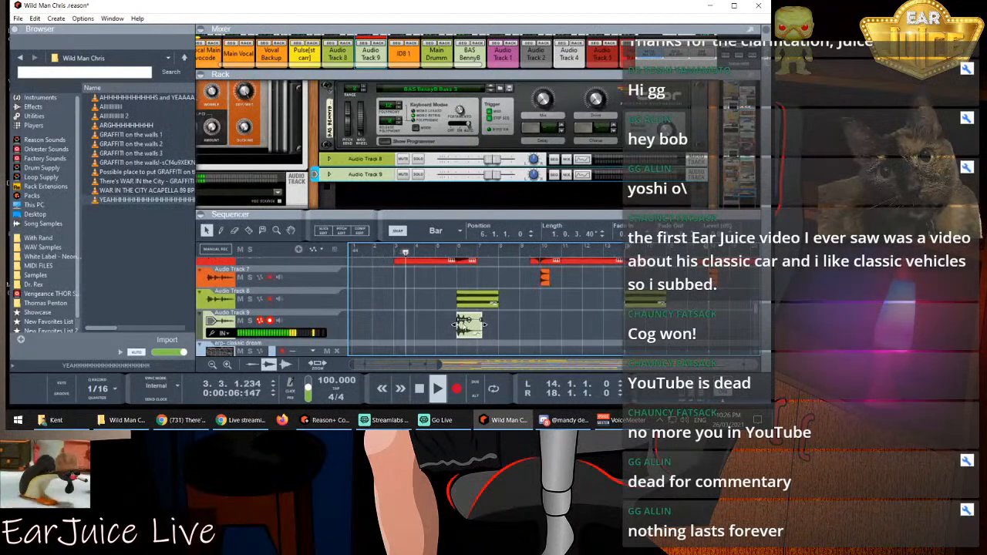
Move the YEAHHH clip on Audio Track 9 to bar 3 and audition it from the start of the song
{"action": "key", "text": "space"}
{"action": "left_click_drag", "start_coordinate": [467, 325], "coordinate": [410, 330]}
{"action": "left_click_drag", "start_coordinate": [375, 251], "coordinate": [337, 258]}
{"action": "key", "text": "space"}
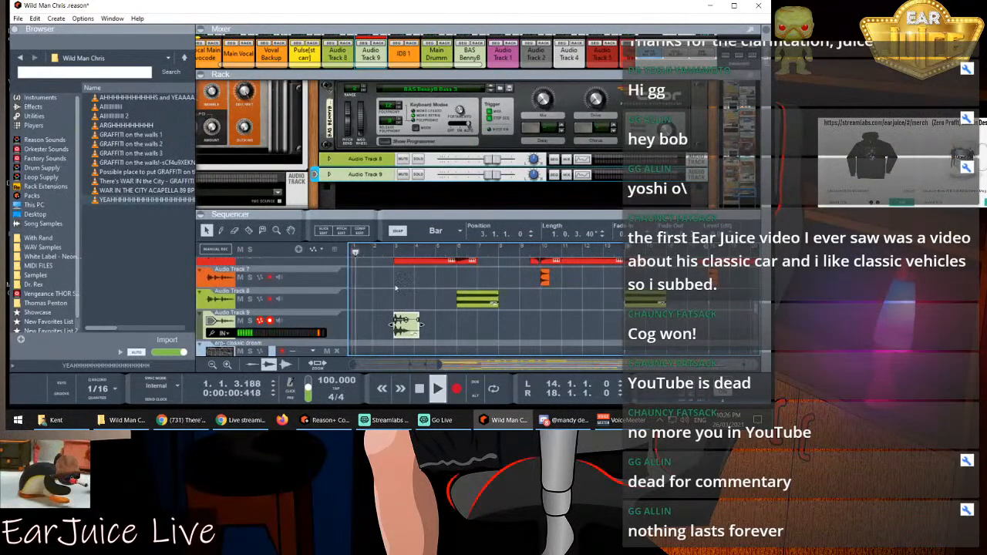
{"action": "left_click", "coordinate": [433, 294]}
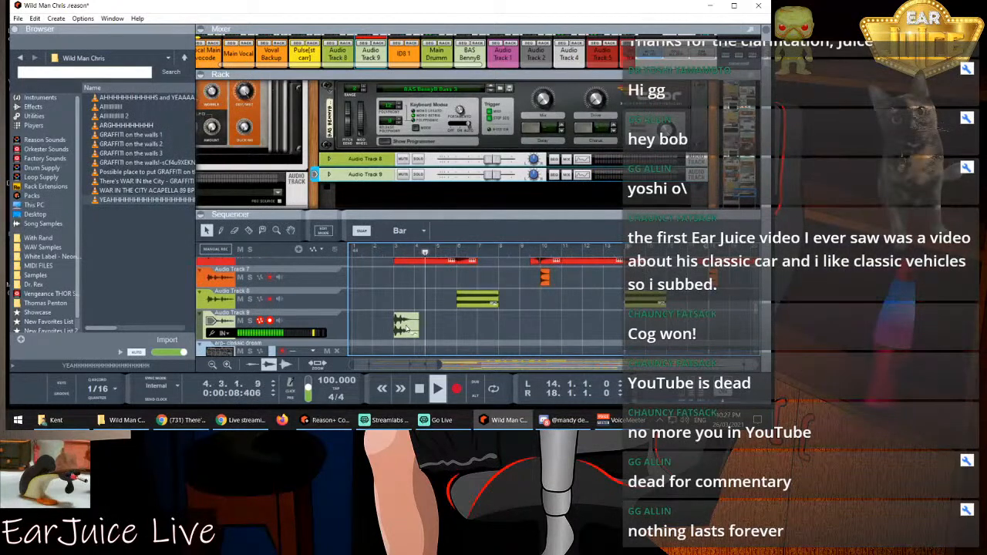
Preview both AIIIIII samples, the YEAHHH sample and GRAFFITI on the walls 2 against the playing song
{"action": "left_click", "coordinate": [126, 108]}
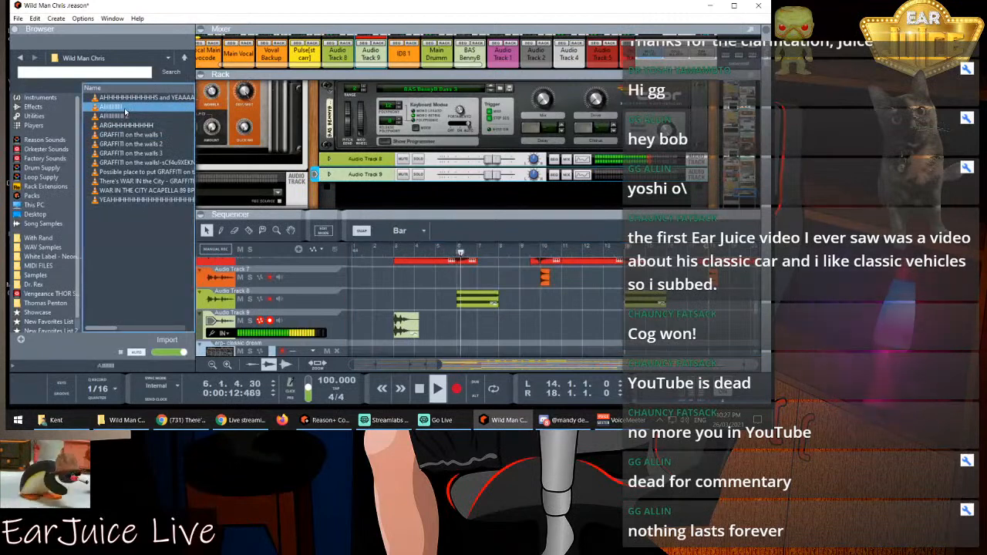
{"action": "left_click", "coordinate": [120, 116]}
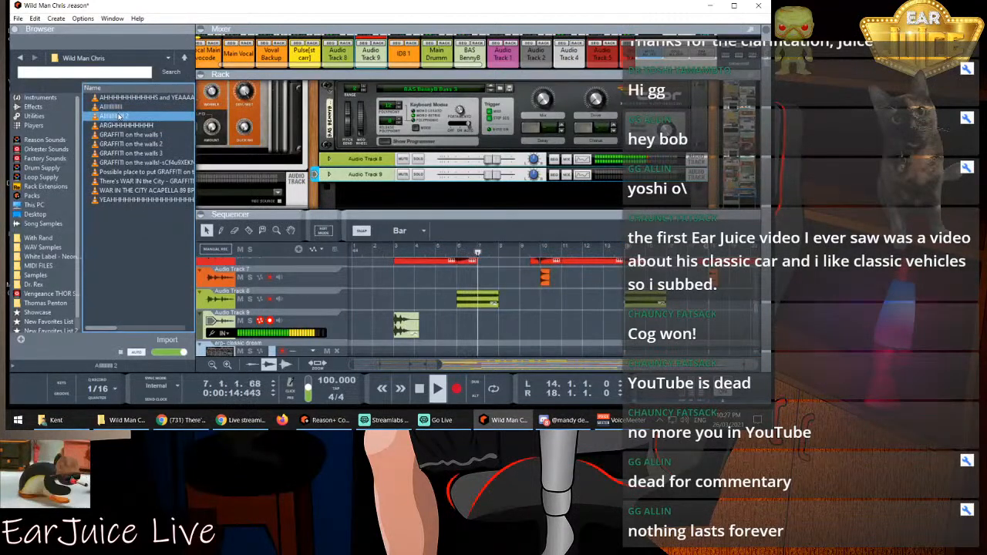
{"action": "left_click", "coordinate": [135, 201]}
{"action": "left_click", "coordinate": [123, 145]}
{"action": "left_click", "coordinate": [123, 115]}
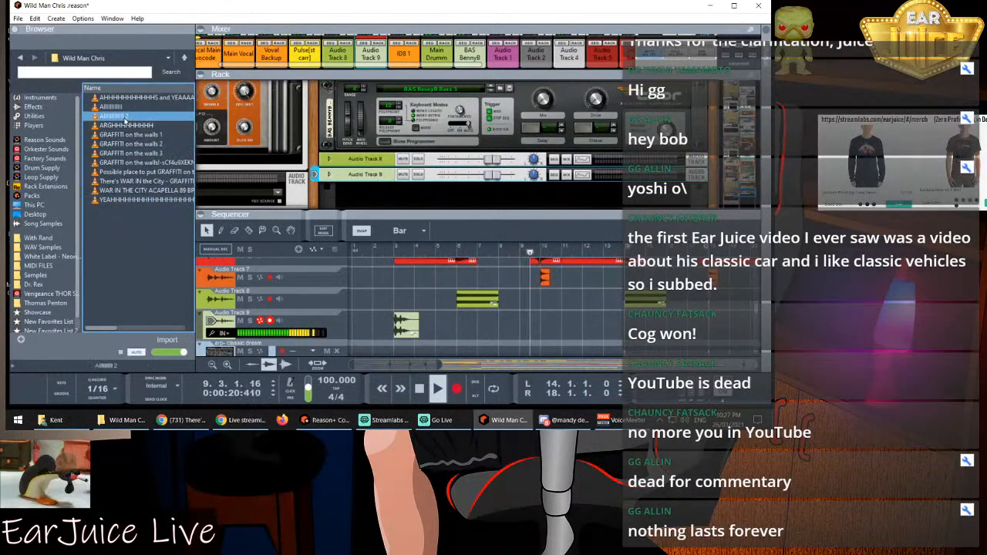
Place the first AIIIIII sample on Audio Track 9 at bar 6 and audition it from there
{"action": "left_click", "coordinate": [128, 107]}
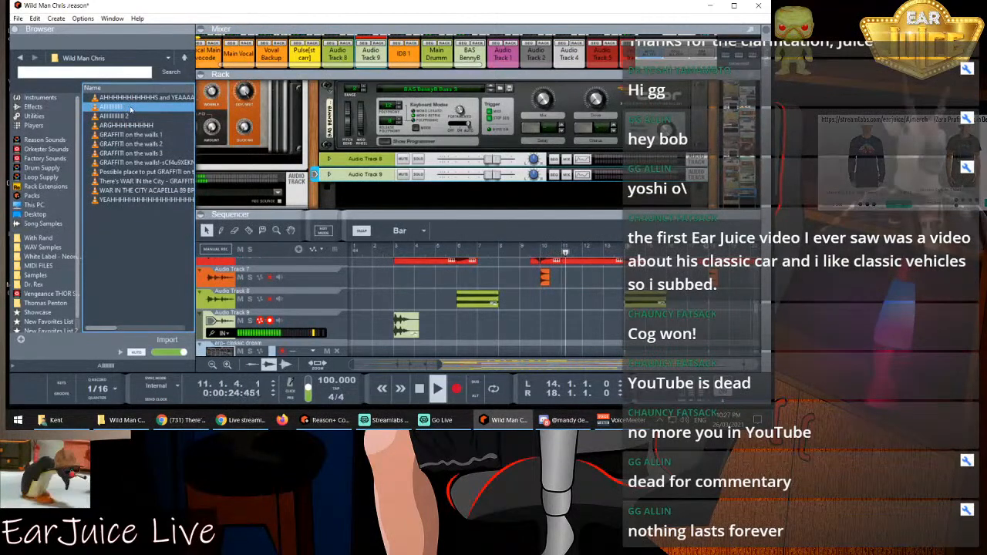
{"action": "left_click_drag", "start_coordinate": [133, 111], "coordinate": [461, 335]}
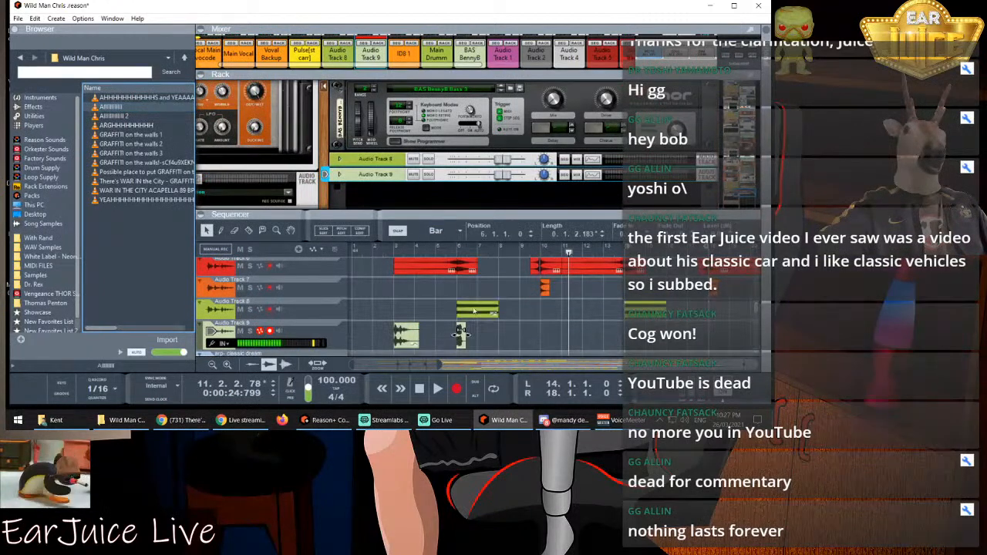
{"action": "left_click", "coordinate": [455, 245]}
{"action": "key", "text": "space"}
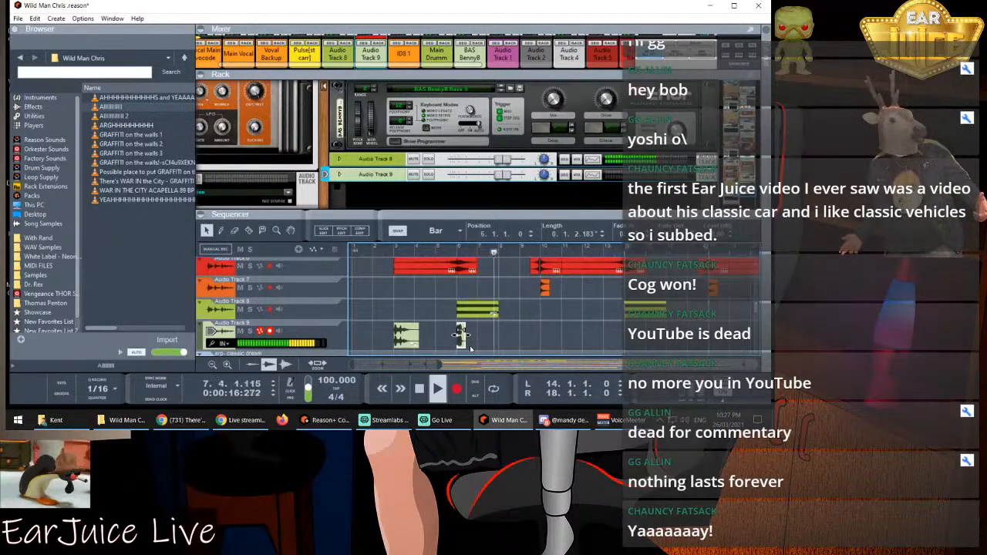
{"action": "key", "text": "space"}
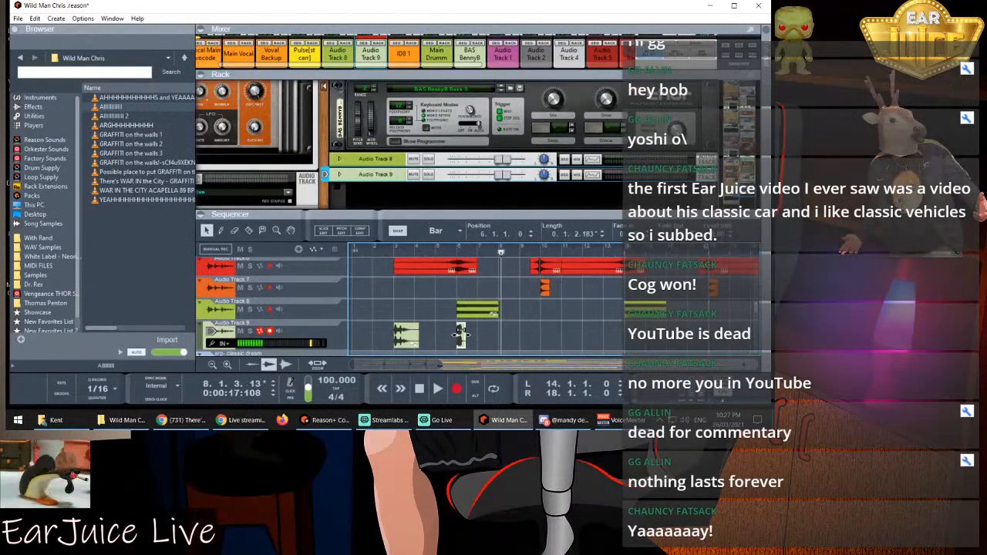
Extend the AIIIIII clip at bar 6 to a length of one bar, then replay it from bar 6
{"action": "key", "text": "h"}
{"action": "key", "text": "h"}
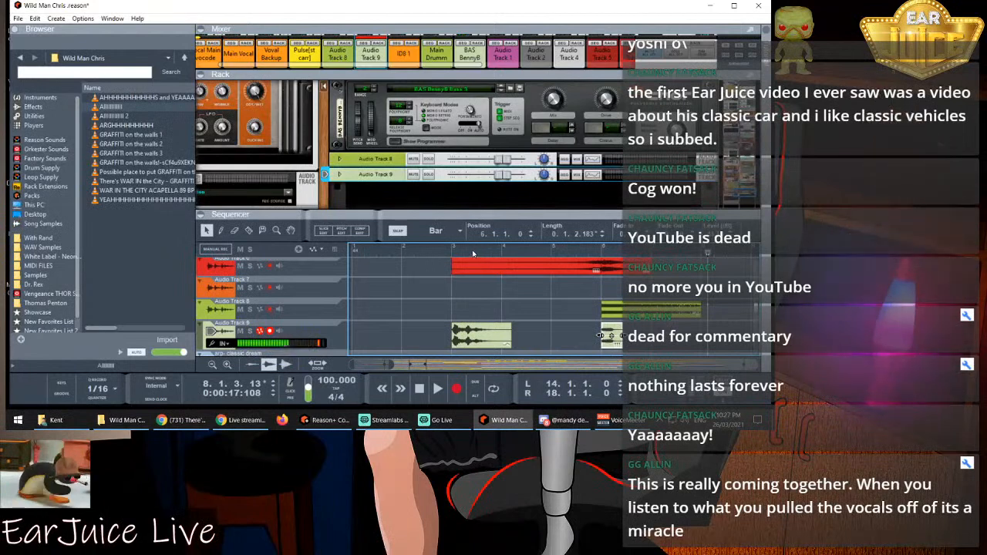
{"action": "key", "text": "space"}
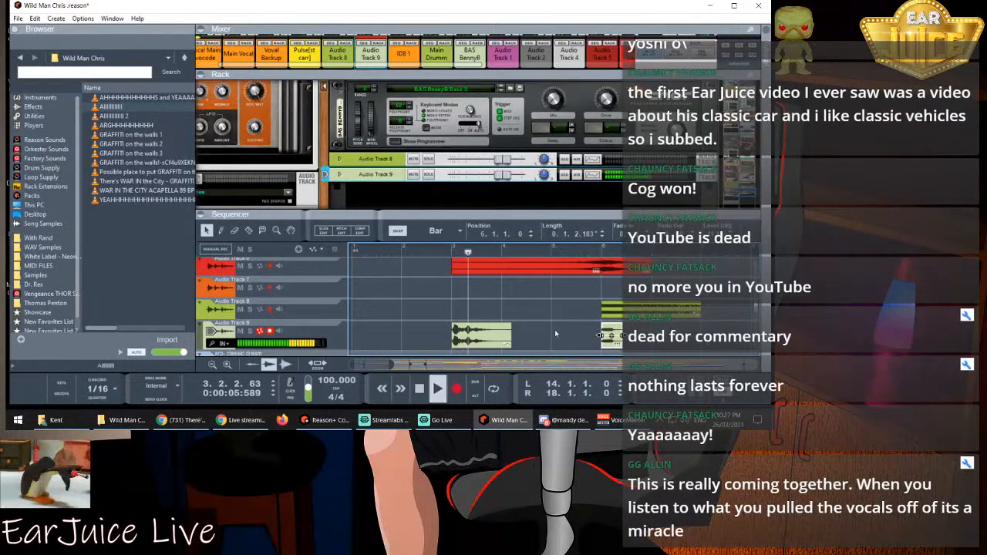
{"action": "left_click", "coordinate": [555, 329]}
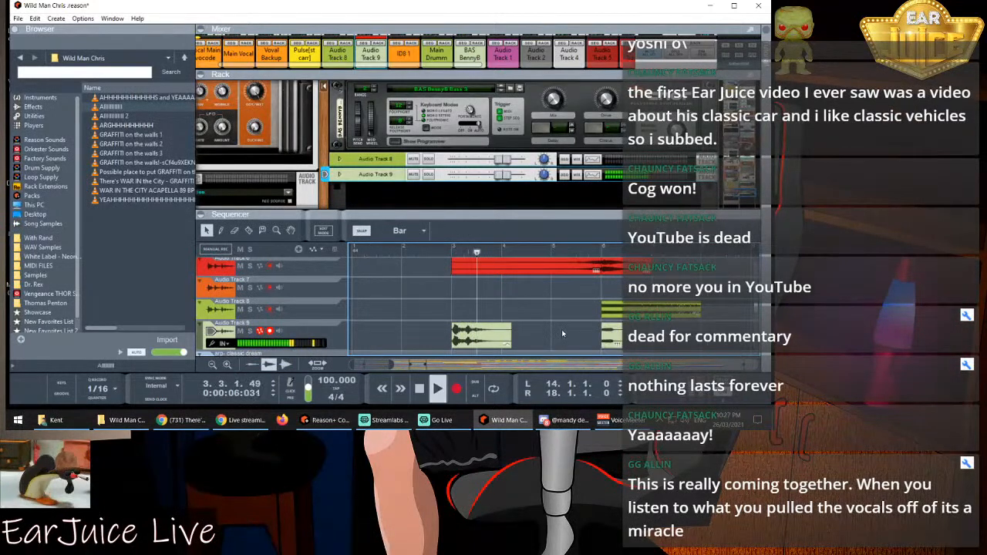
{"action": "left_click", "coordinate": [604, 336]}
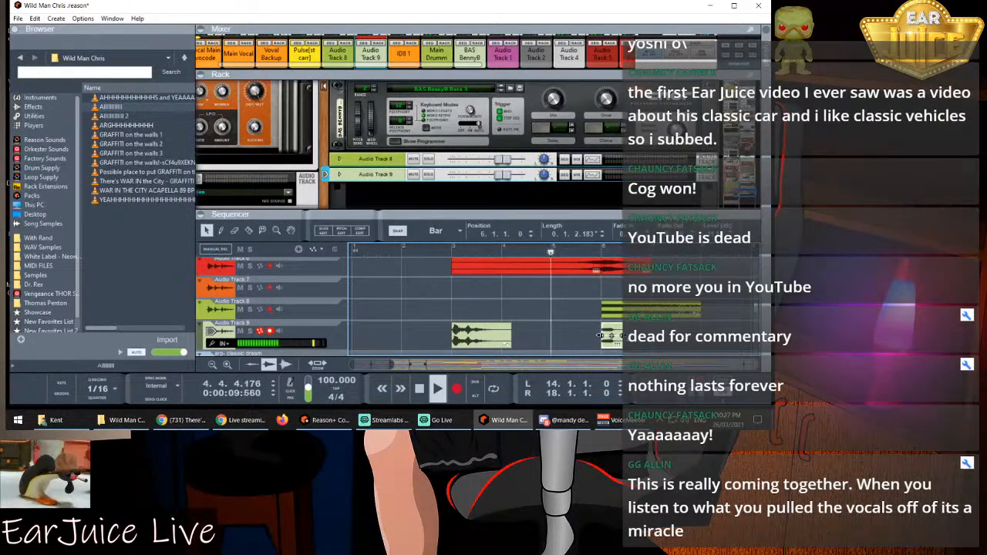
{"action": "left_click_drag", "start_coordinate": [621, 335], "coordinate": [651, 335]}
{"action": "left_click", "coordinate": [689, 336]}
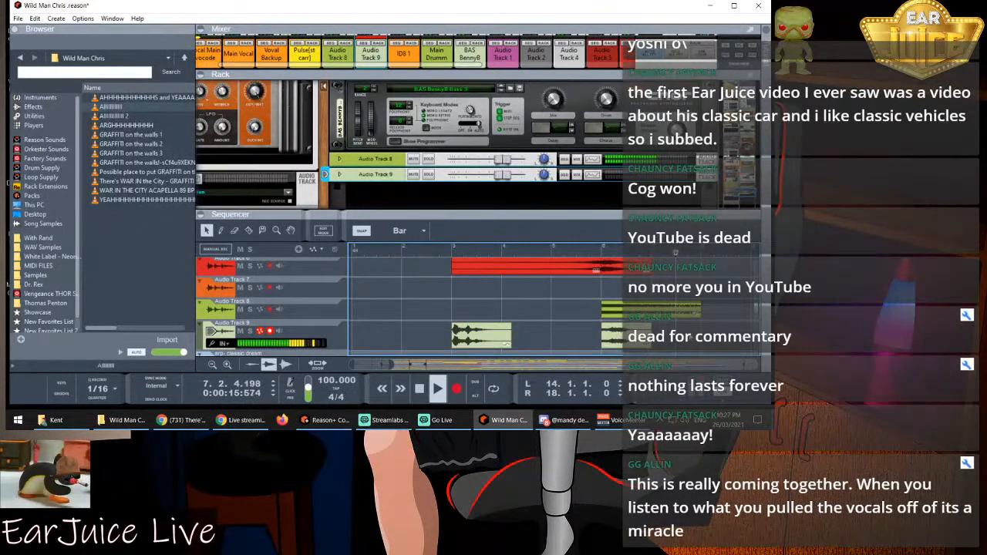
{"action": "key", "text": "space"}
{"action": "left_click", "coordinate": [603, 250]}
{"action": "key", "text": "space"}
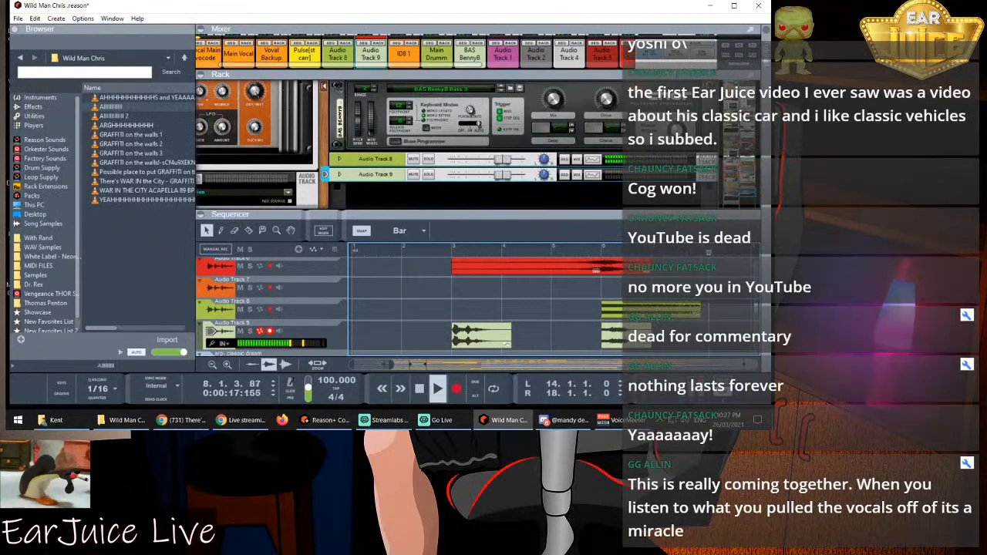
Reverse the AIIIIII clip on Audio Track 9 and move it to bar 5
{"action": "right_click", "coordinate": [599, 335]}
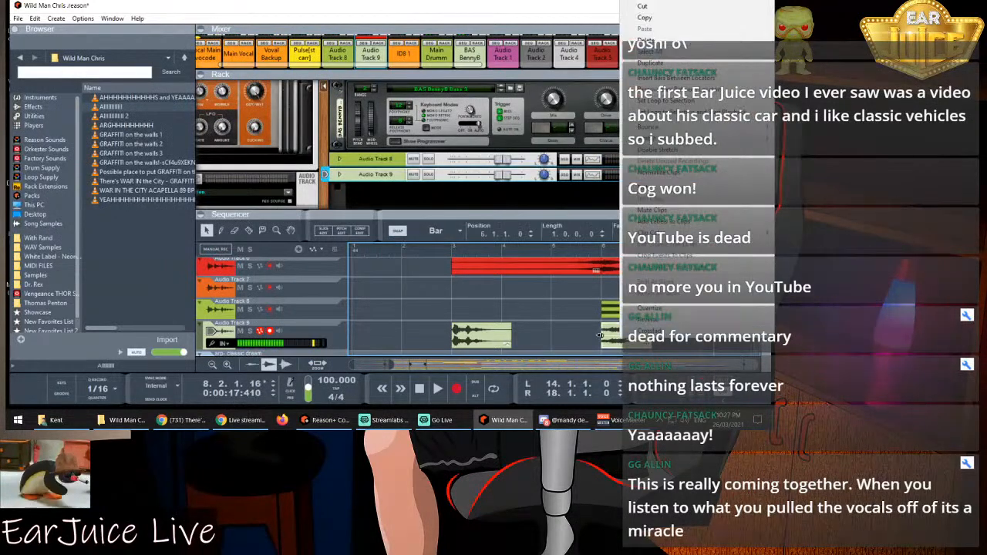
{"action": "left_click", "coordinate": [653, 320]}
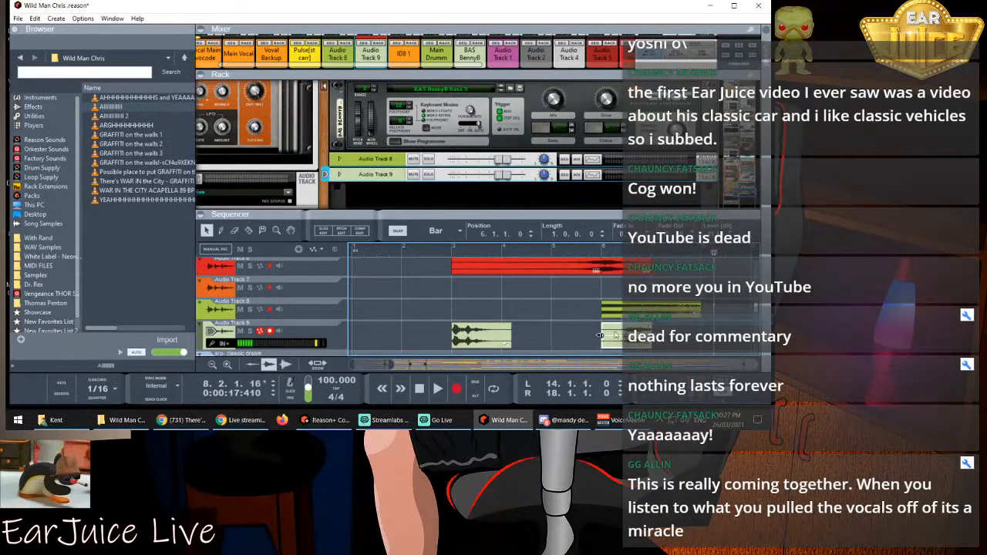
{"action": "left_click_drag", "start_coordinate": [604, 340], "coordinate": [570, 339]}
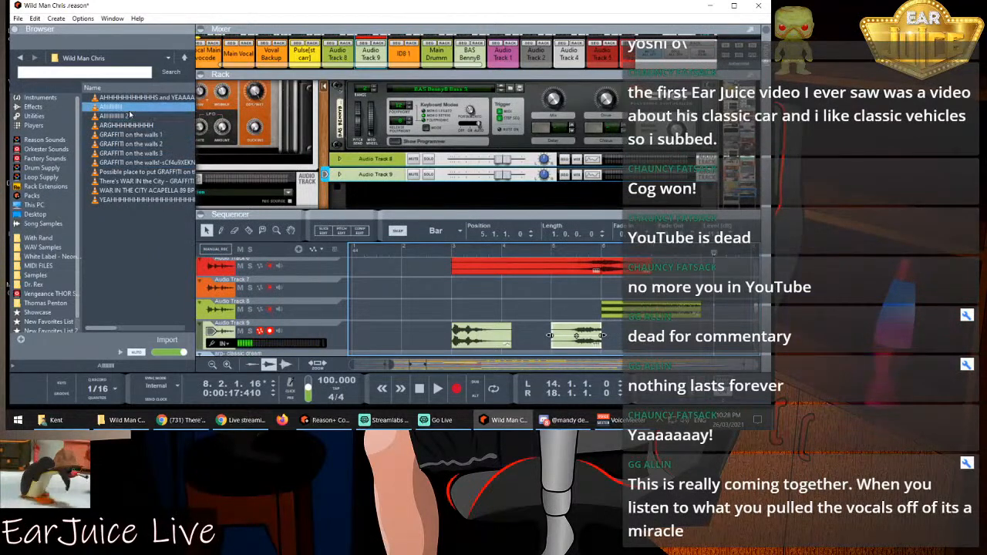
Place the AIIIIII 2 sample on Audio Track 9 at bar 6 and audition the passage from bar 5
{"action": "left_click_drag", "start_coordinate": [125, 117], "coordinate": [611, 347]}
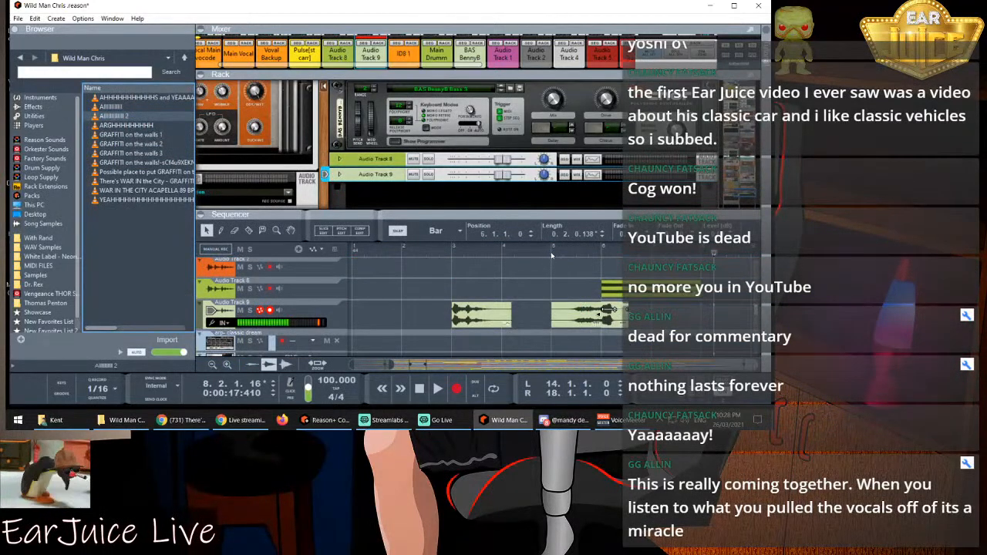
{"action": "left_click", "coordinate": [553, 255]}
{"action": "key", "text": "space"}
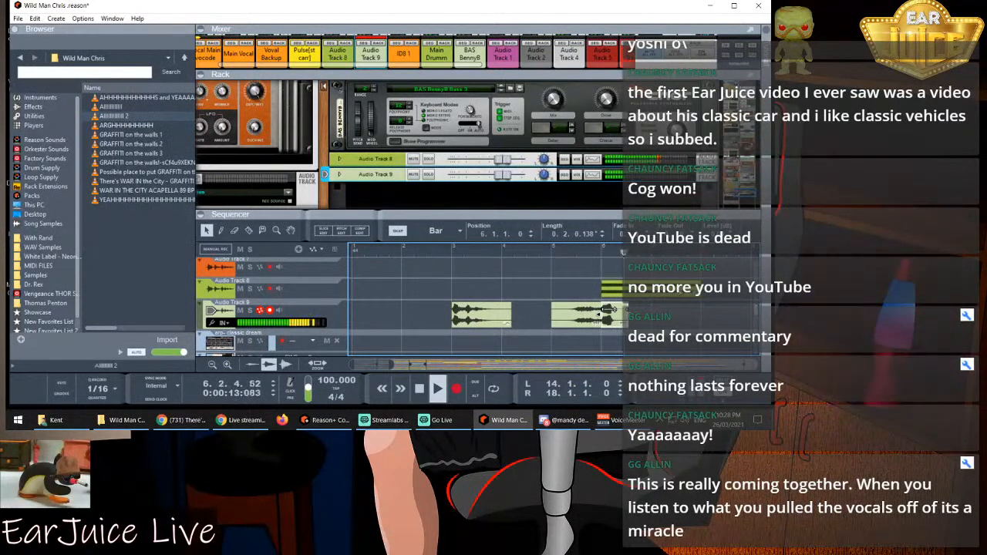
{"action": "key", "text": "space"}
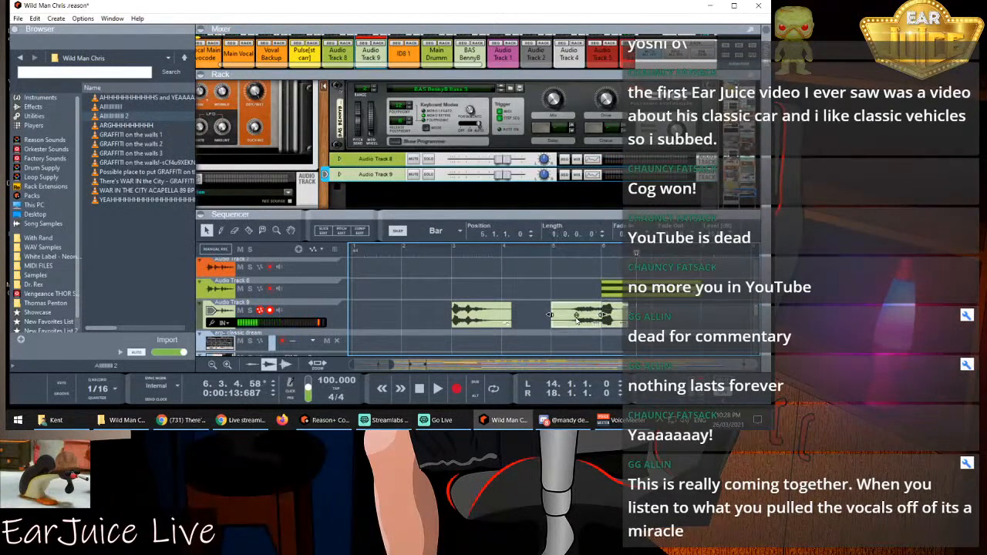
Delete the reversed clip at bar 5 of Audio Track 9 and play the arrangement without it
{"action": "left_click", "coordinate": [575, 321]}
{"action": "key", "text": "Delete"}
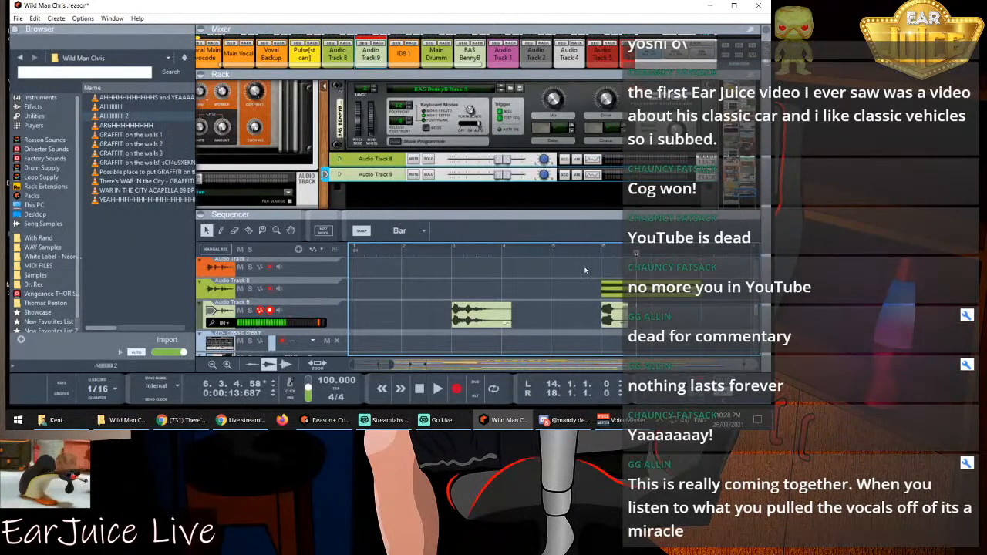
{"action": "key", "text": "space"}
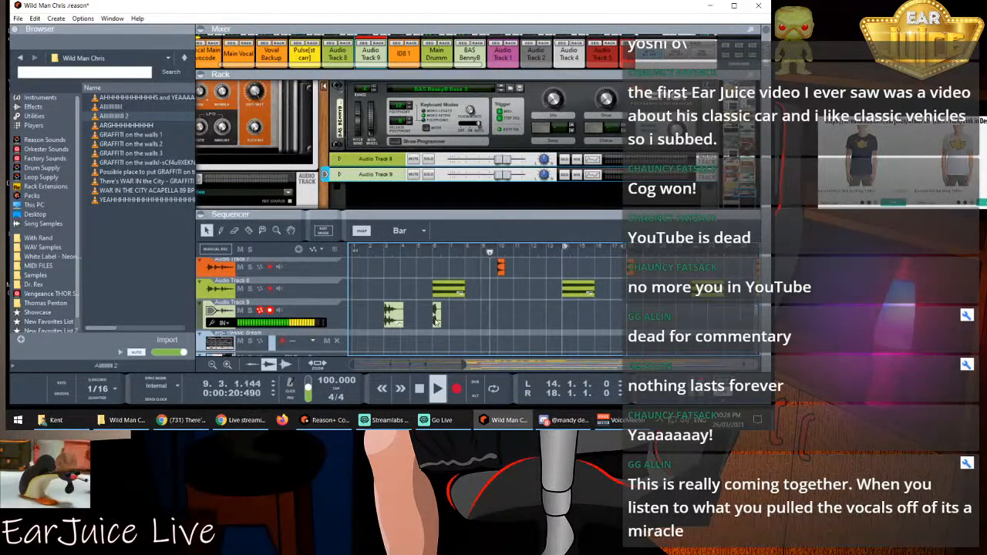
Move the AIIIIII 2 clip on Audio Track 9 to bar 10 and replay the passage from bar 8
{"action": "key", "text": "space"}
{"action": "left_click_drag", "start_coordinate": [436, 317], "coordinate": [502, 313]}
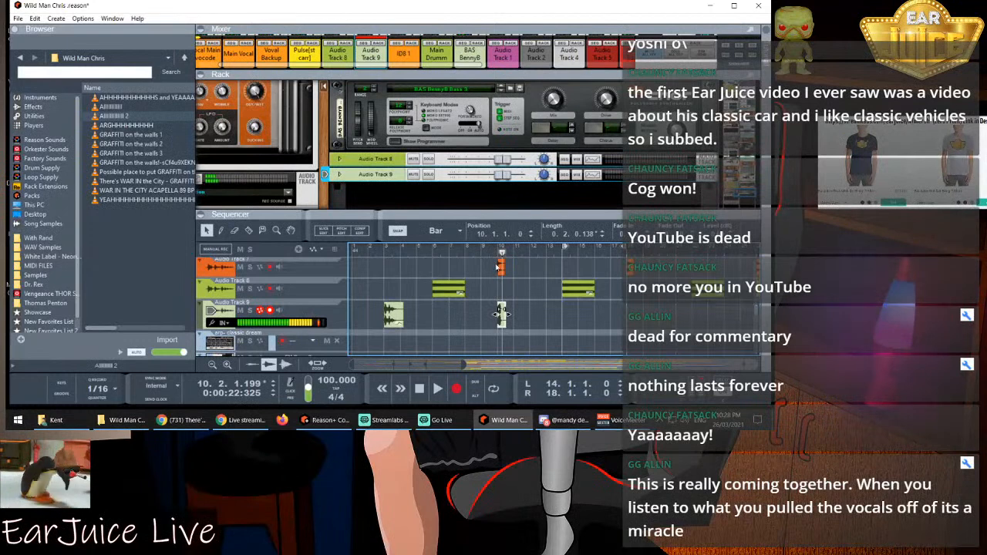
{"action": "key", "text": "space"}
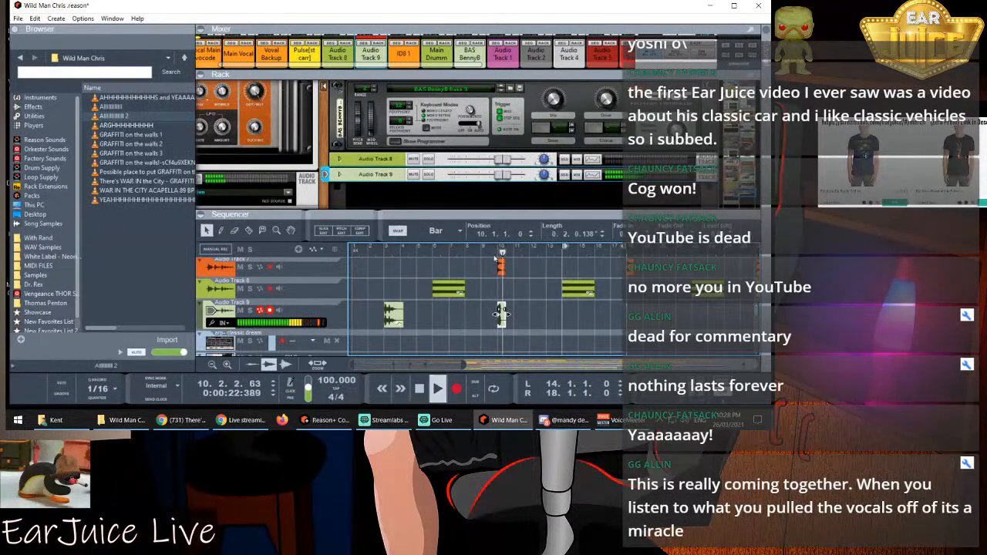
{"action": "left_click", "coordinate": [465, 253]}
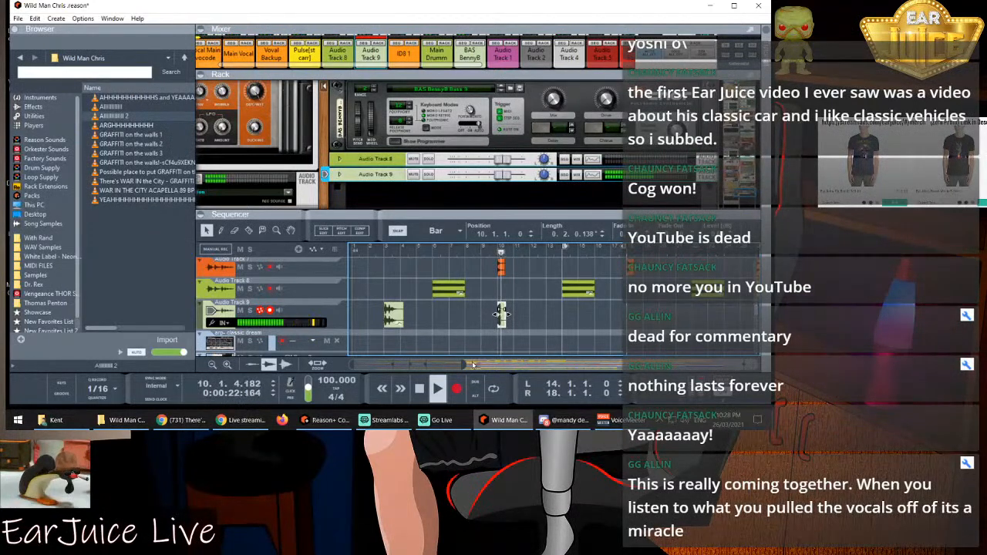
{"action": "left_click_drag", "start_coordinate": [464, 365], "coordinate": [403, 363]}
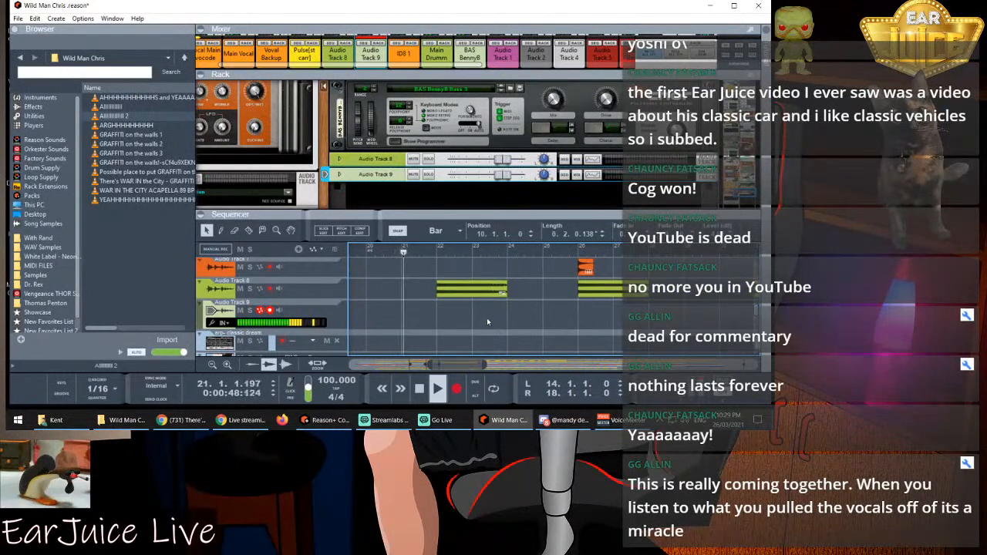
Import the YEAHHH sample onto Audio Track 9 at bar 22 and audition it from there
{"action": "scroll", "coordinate": [502, 312], "scroll_direction": "down", "scroll_amount": 6}
{"action": "scroll", "coordinate": [503, 312], "scroll_direction": "up", "scroll_amount": 6}
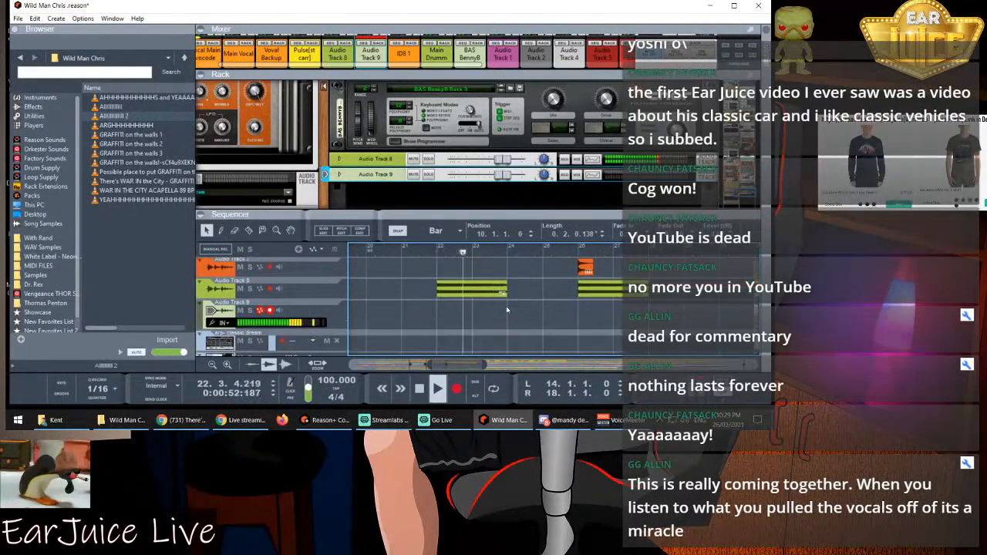
{"action": "scroll", "coordinate": [507, 311], "scroll_direction": "down", "scroll_amount": 1}
{"action": "key", "text": "space"}
{"action": "left_click", "coordinate": [437, 255]}
{"action": "left_click", "coordinate": [112, 125]}
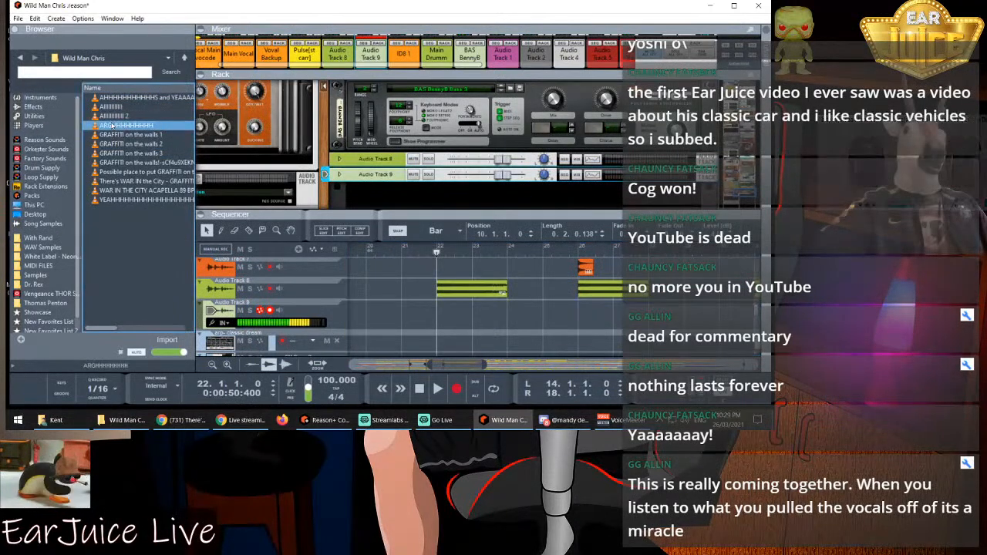
{"action": "left_click", "coordinate": [116, 199]}
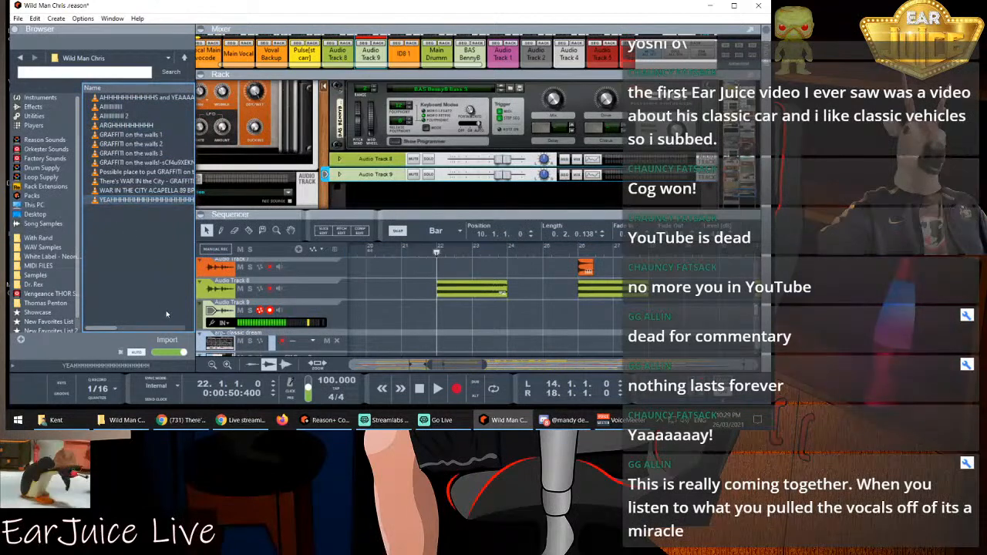
{"action": "left_click", "coordinate": [167, 340]}
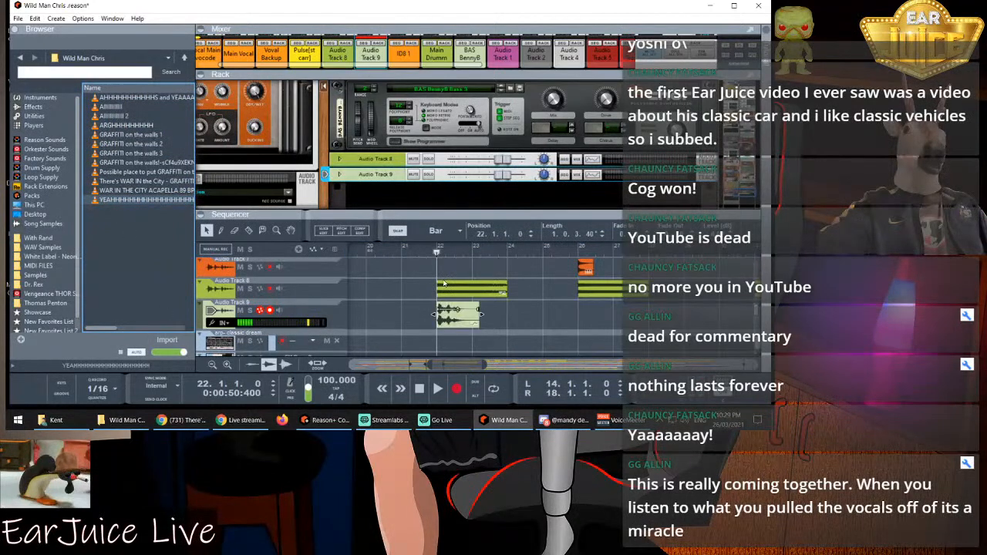
{"action": "key", "text": "space"}
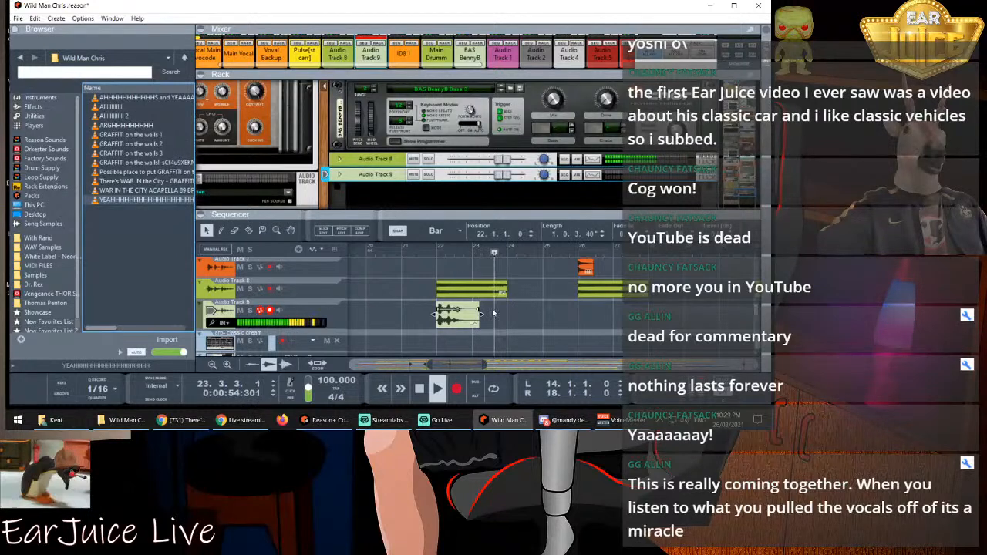
Extend the YEAHHH clip at bar 22 to a length of two bars and replay it from bar 22
{"action": "left_click_drag", "start_coordinate": [480, 317], "coordinate": [503, 314]}
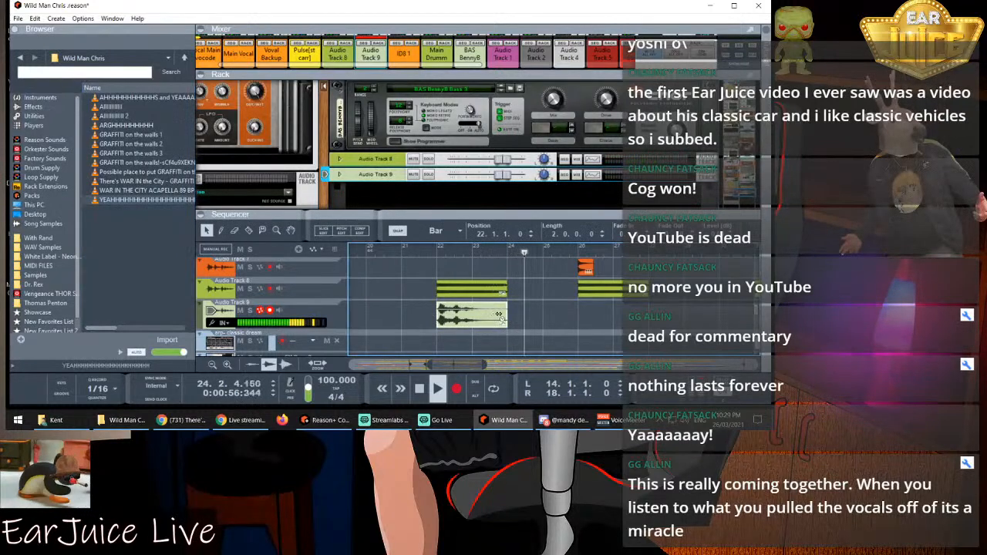
{"action": "left_click", "coordinate": [434, 251]}
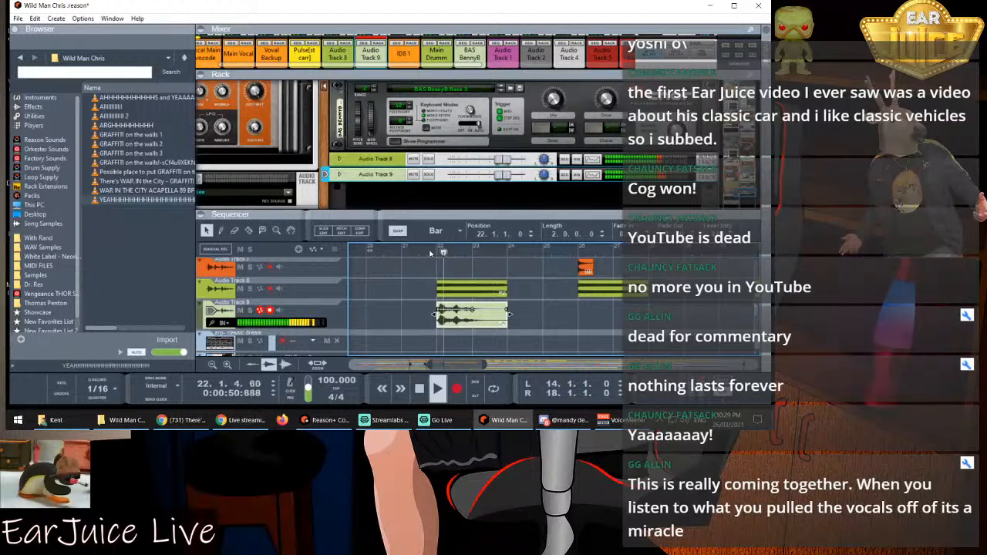
{"action": "left_click", "coordinate": [537, 311]}
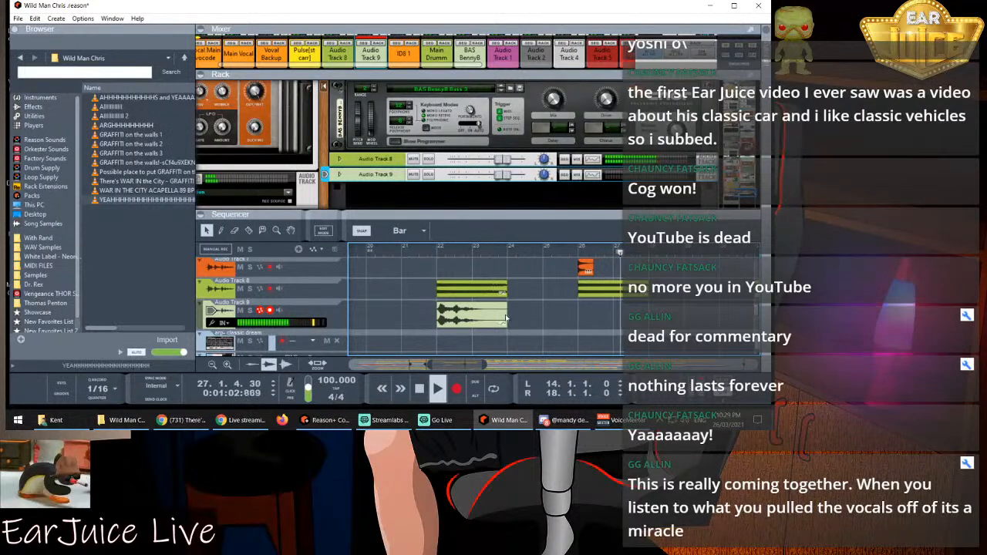
{"action": "key", "text": "space"}
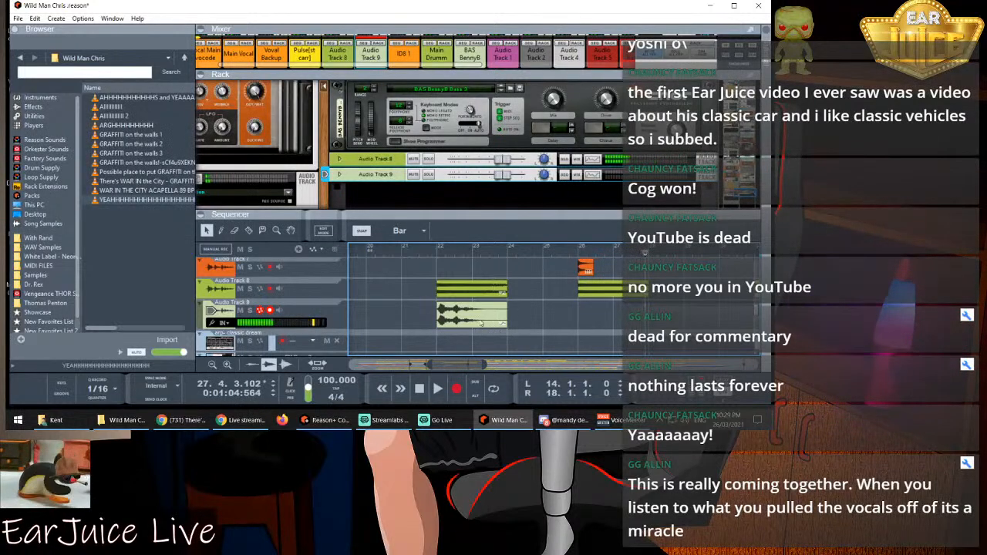
Copy the Audio Track 9 clip at bar 22 and paste it at bar 26 on the same track
{"action": "right_click", "coordinate": [478, 316]}
{"action": "left_click", "coordinate": [502, 89]}
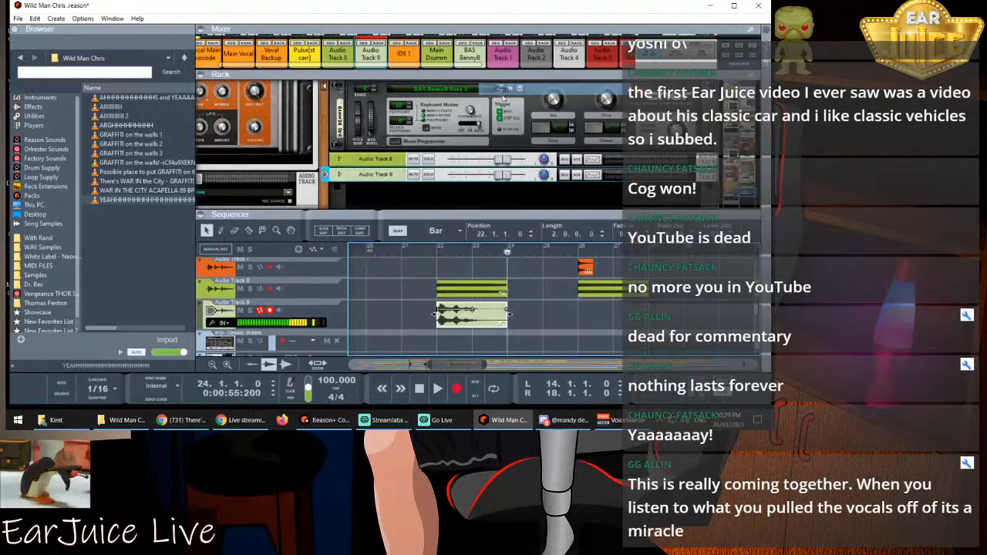
{"action": "left_click", "coordinate": [578, 253]}
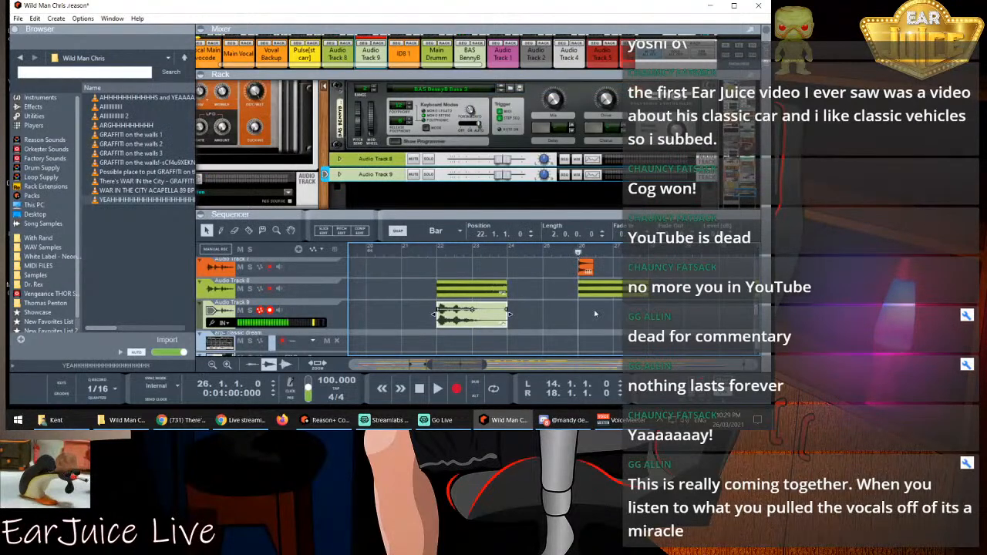
{"action": "right_click", "coordinate": [600, 314]}
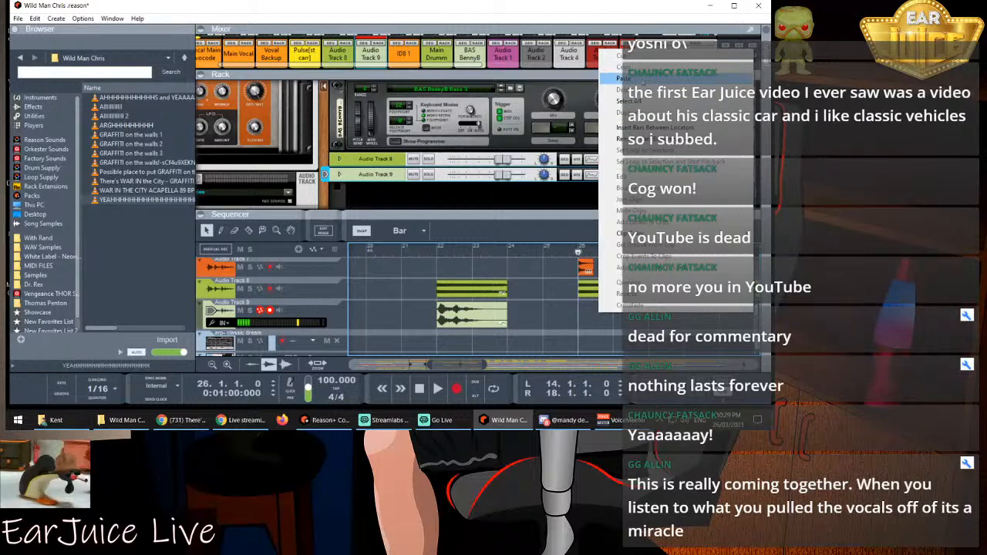
{"action": "left_click", "coordinate": [617, 77]}
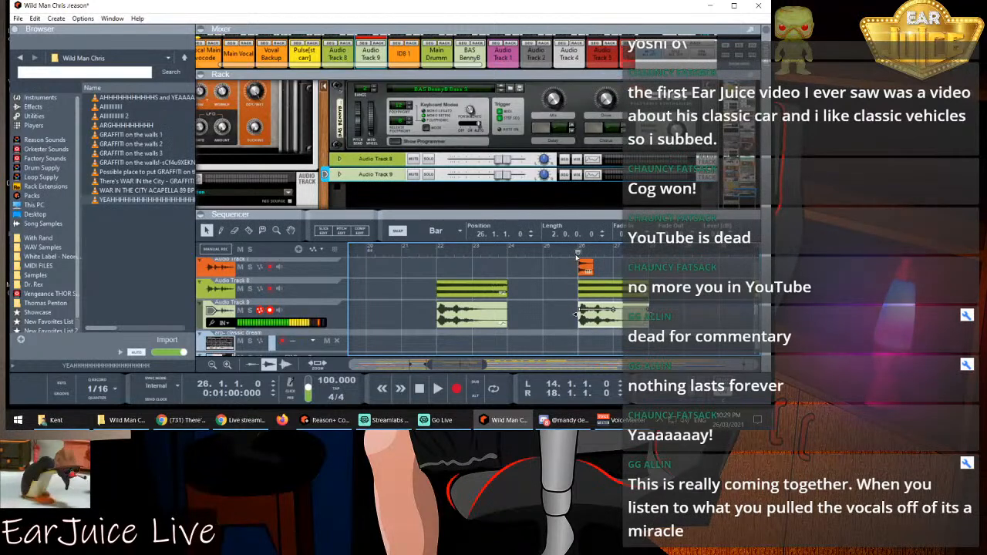
Play the arrangement from bar 22 to audition the two Audio Track 9 clips
{"action": "left_click", "coordinate": [436, 262]}
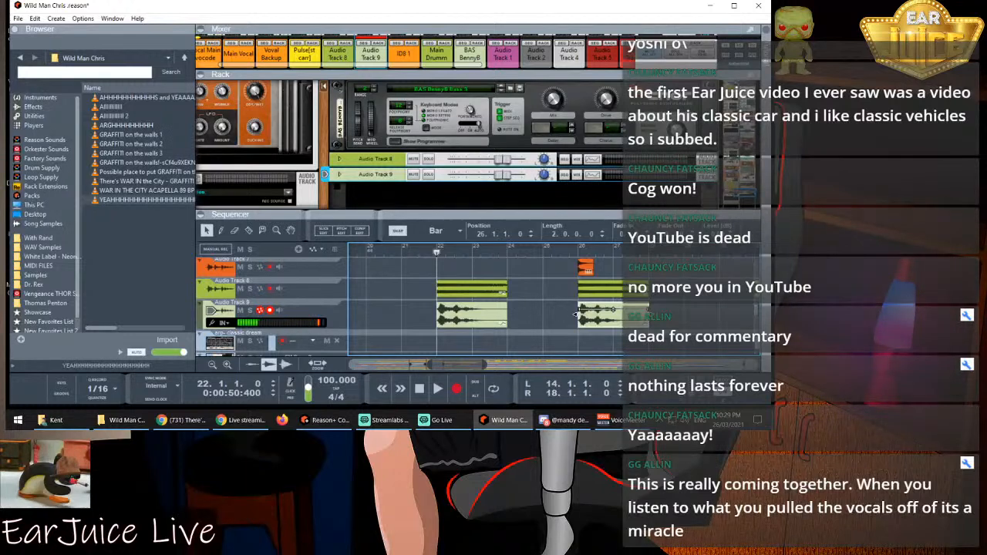
{"action": "key", "text": "space"}
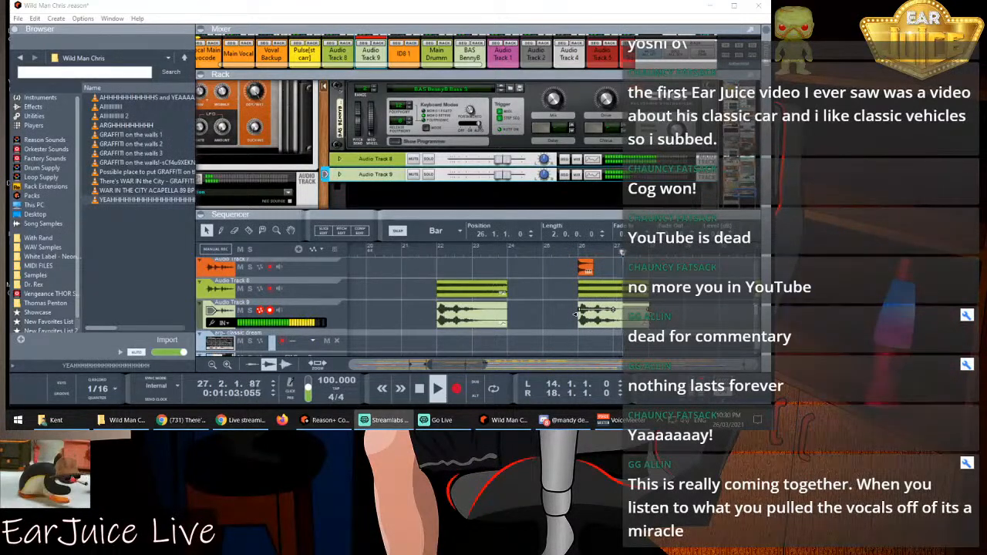
{"action": "left_click_drag", "start_coordinate": [482, 363], "coordinate": [523, 361]}
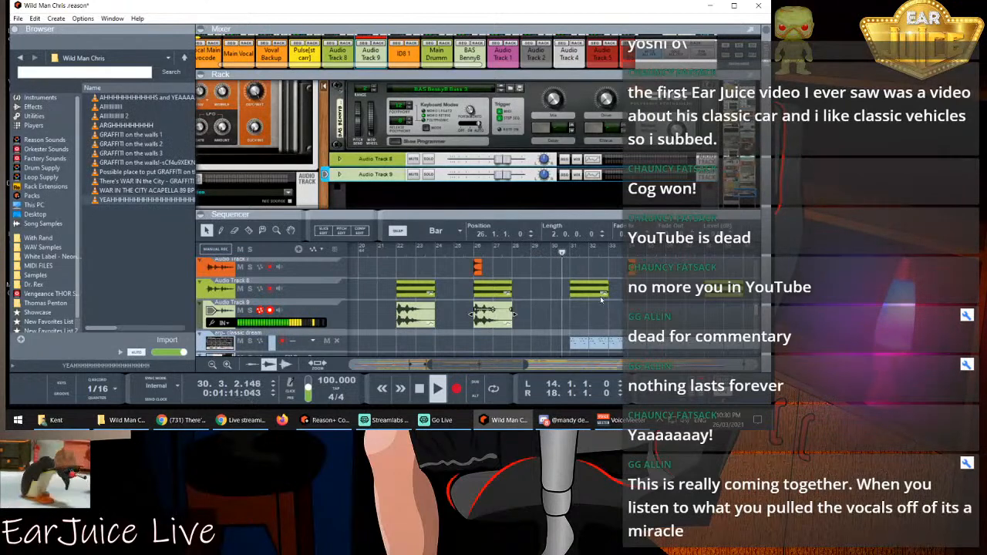
{"action": "key", "text": "space"}
Add the second sample in the Wild Man Chris folder to Audio Track 9 at bar 31
{"action": "left_click", "coordinate": [570, 256]}
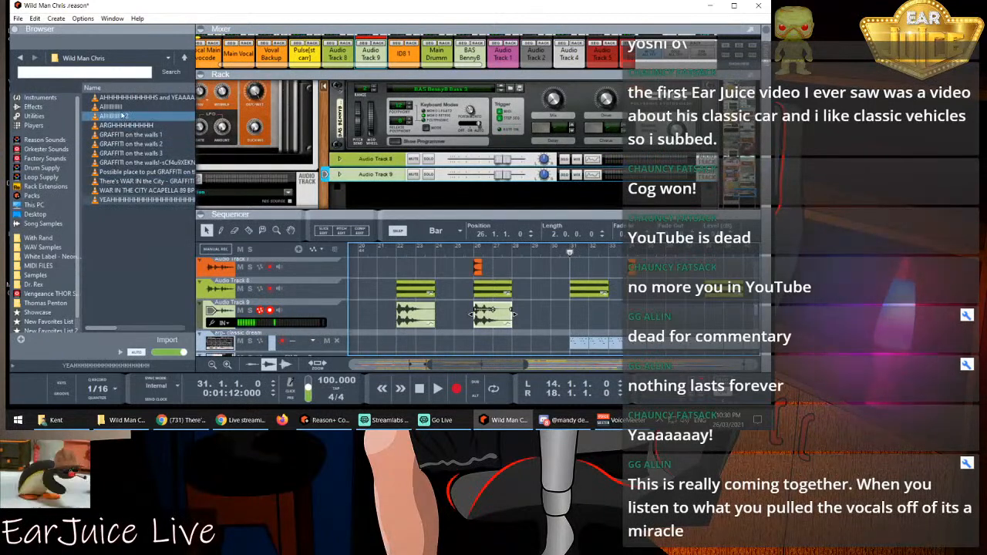
{"action": "left_click", "coordinate": [119, 111]}
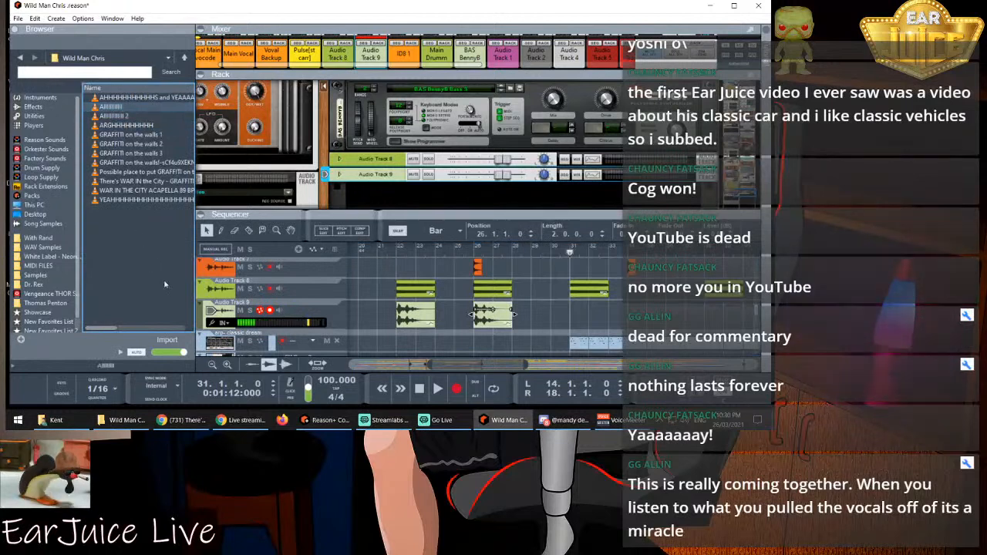
{"action": "left_click_drag", "start_coordinate": [494, 312], "coordinate": [573, 314]}
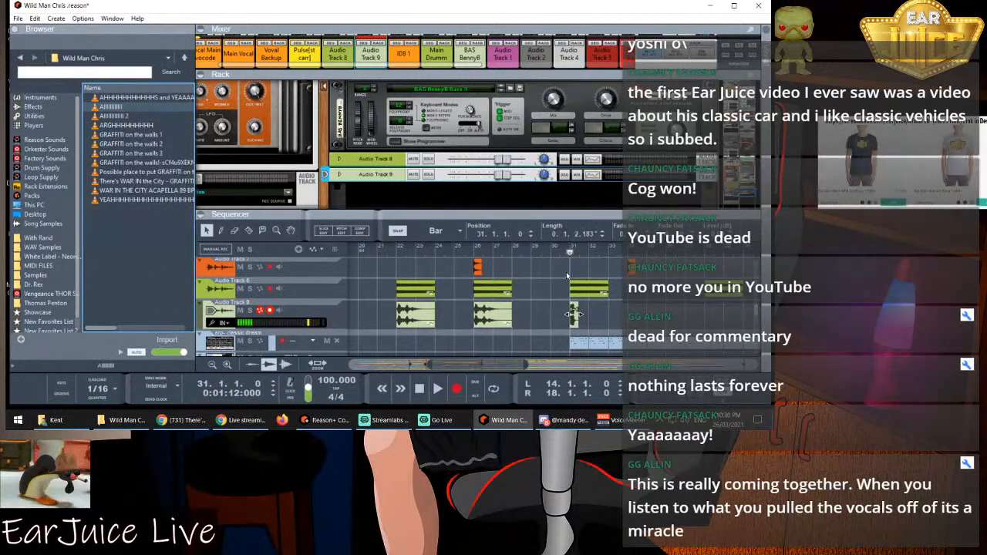
Play the section from bar 31 to audition the newly placed short Audio Track 9 sample
{"action": "key", "text": "space"}
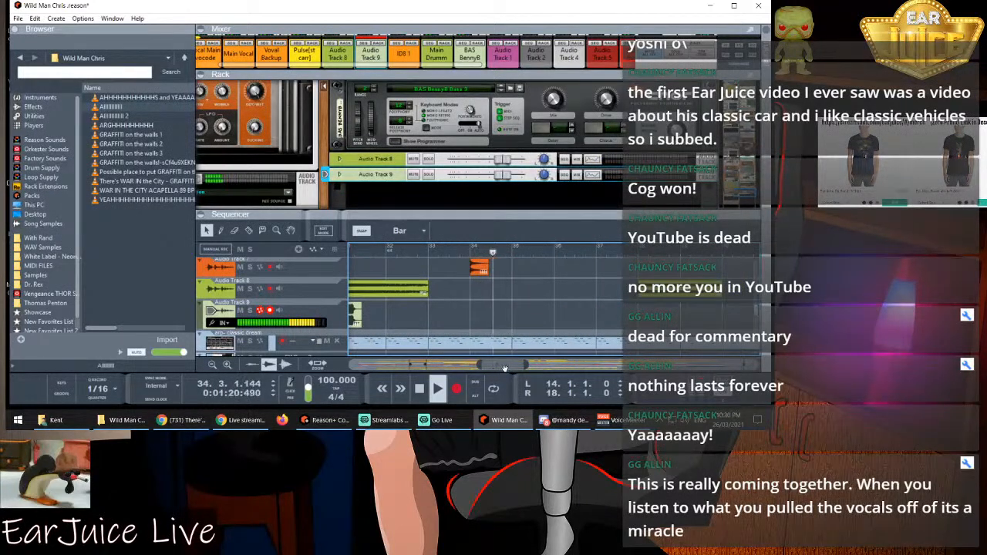
{"action": "left_click_drag", "start_coordinate": [509, 366], "coordinate": [487, 366]}
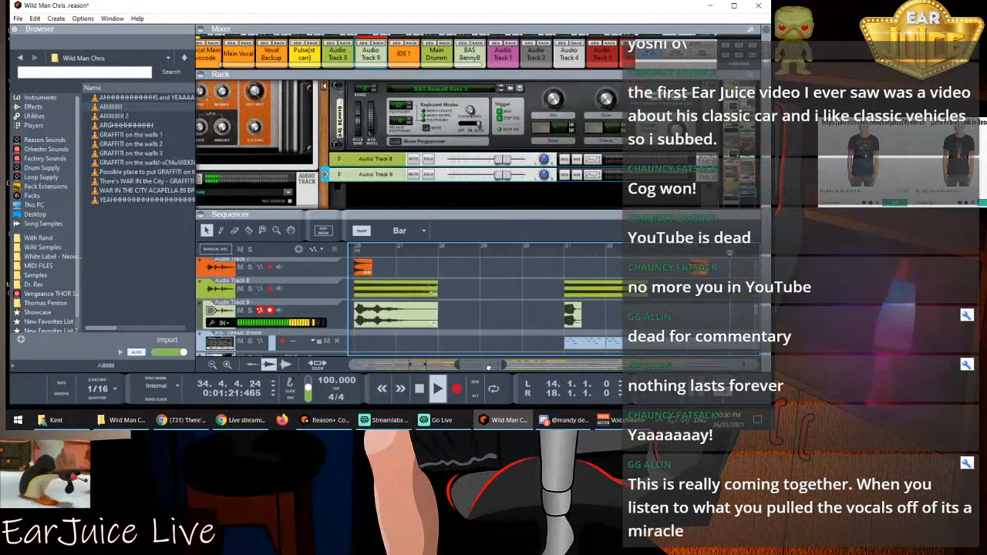
{"action": "left_click", "coordinate": [567, 320]}
{"action": "key", "text": "space"}
{"action": "left_click_drag", "start_coordinate": [517, 362], "coordinate": [485, 363]}
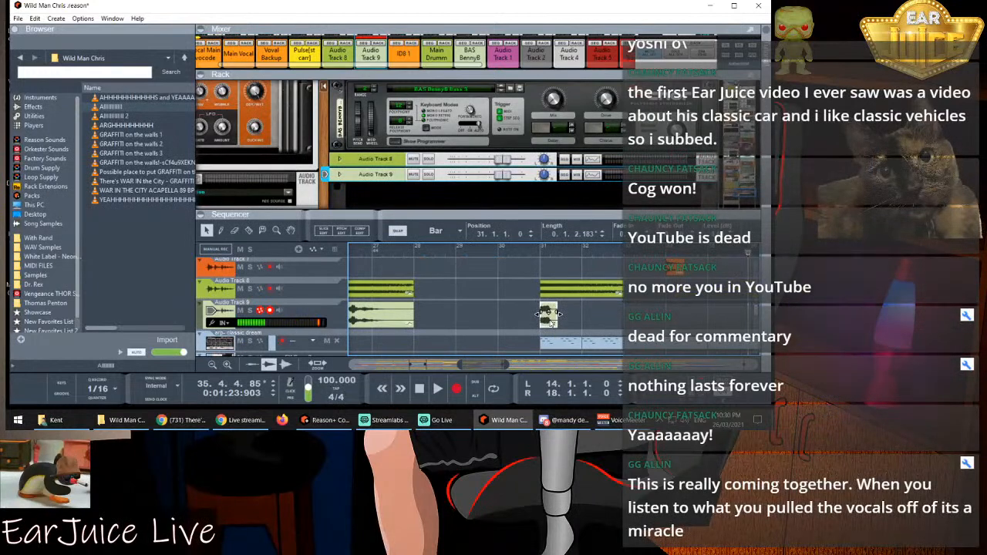
{"action": "key", "text": "space"}
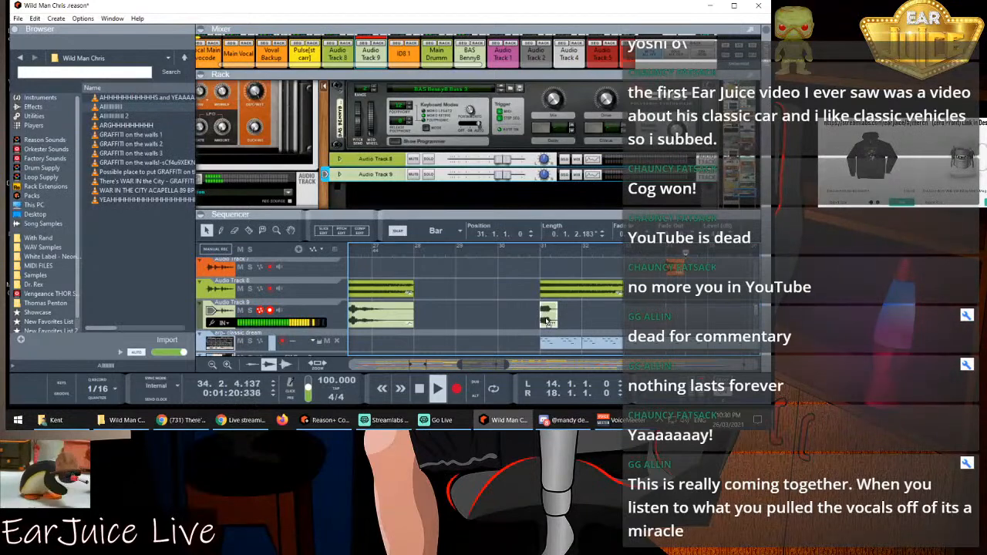
Try the short Audio Track 9 sample at bar 34 during playback, and undo the clip move
{"action": "left_click_drag", "start_coordinate": [547, 321], "coordinate": [602, 272]}
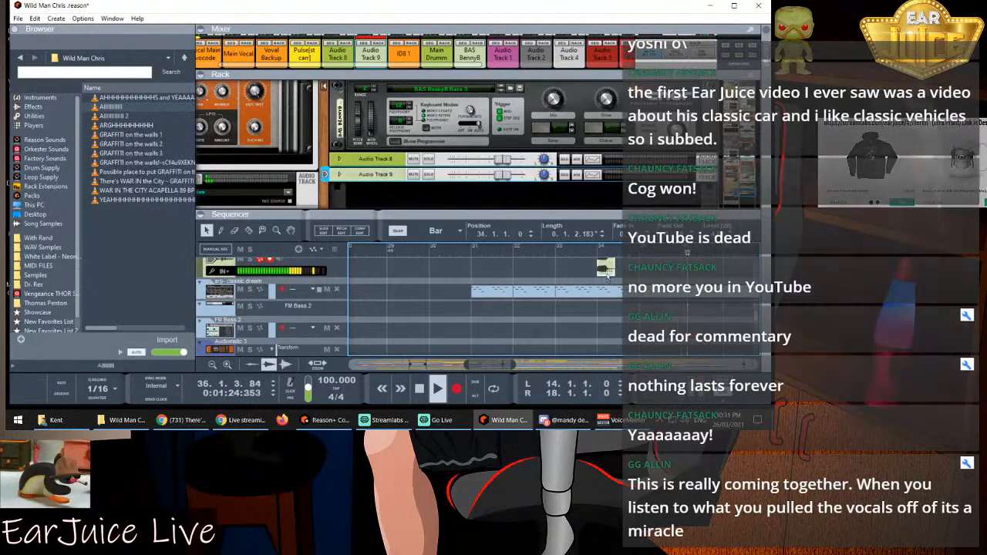
{"action": "scroll", "coordinate": [602, 306], "scroll_direction": "up", "scroll_amount": 3}
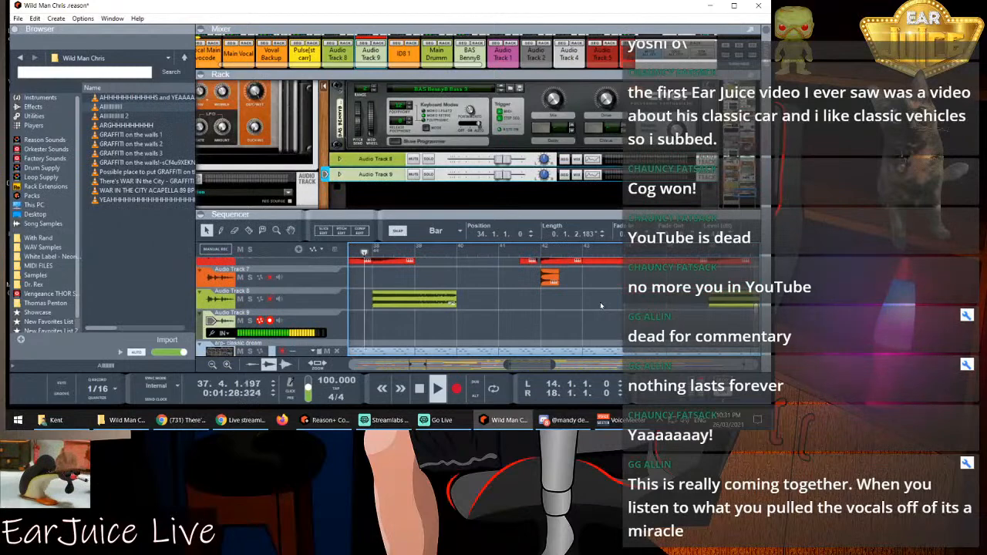
{"action": "scroll", "coordinate": [601, 306], "scroll_direction": "down", "scroll_amount": 1}
{"action": "key", "text": "space"}
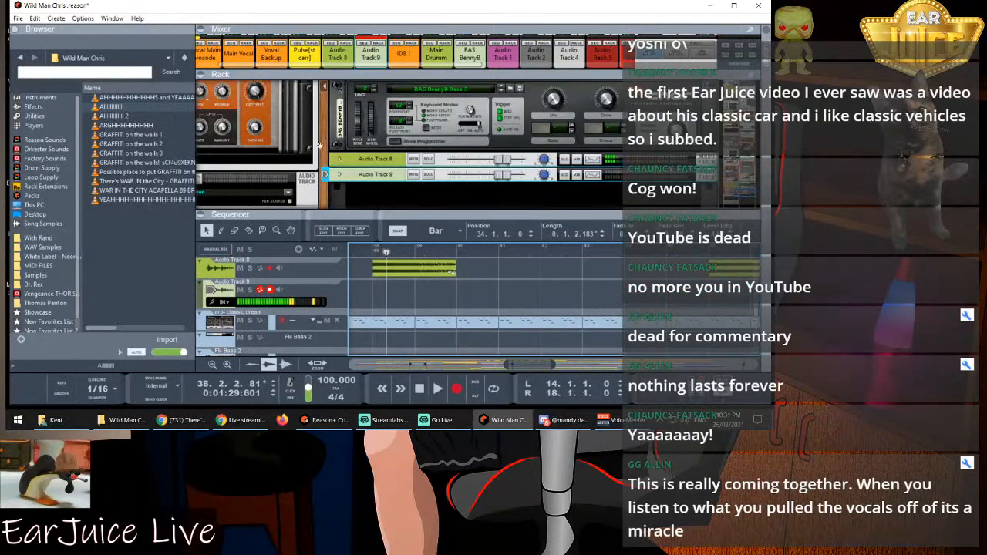
{"action": "left_click", "coordinate": [35, 19]}
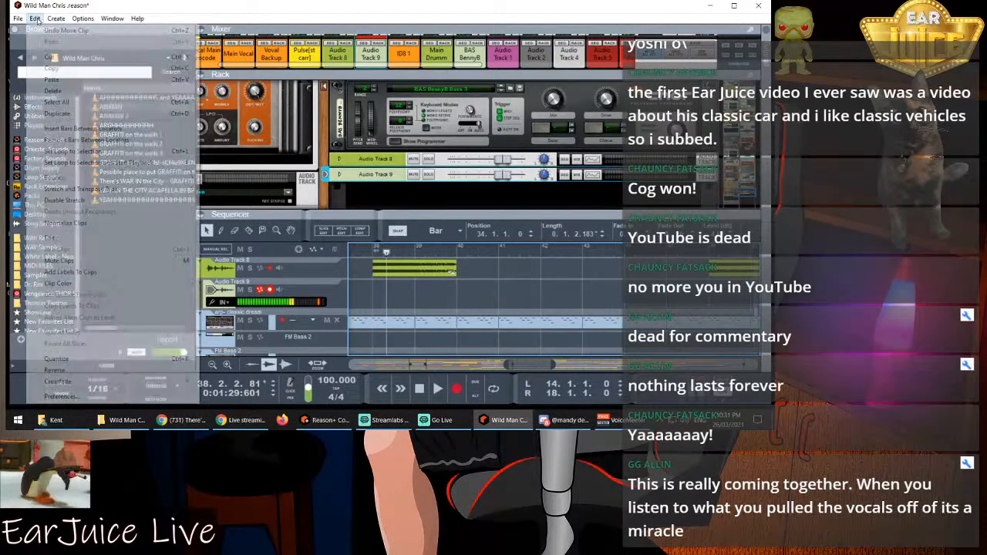
{"action": "left_click", "coordinate": [56, 30]}
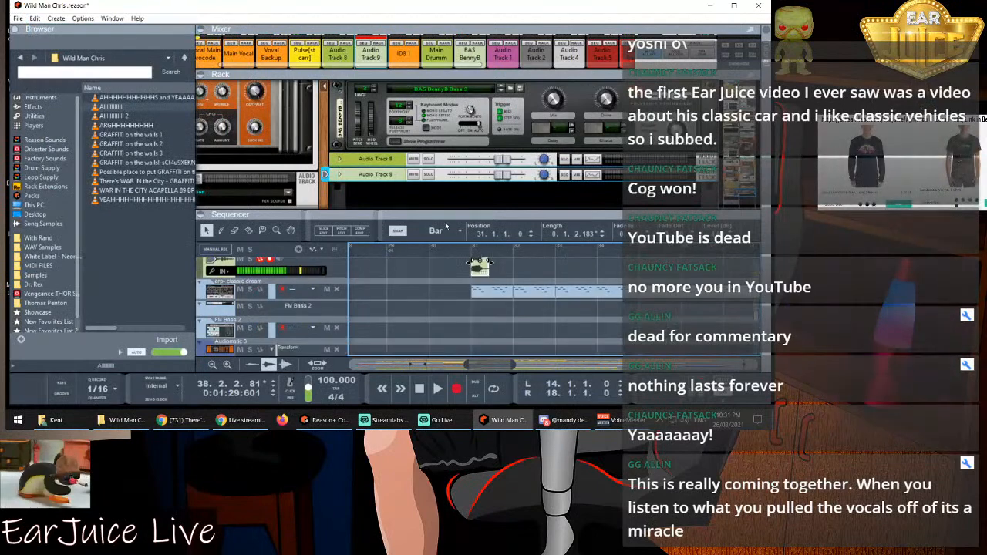
Set snap to 1/2, move the short Audio Track 9 sample from bar 31 to position 34.3, and set its length to 0.2.0
{"action": "scroll", "coordinate": [491, 306], "scroll_direction": "up", "scroll_amount": 2}
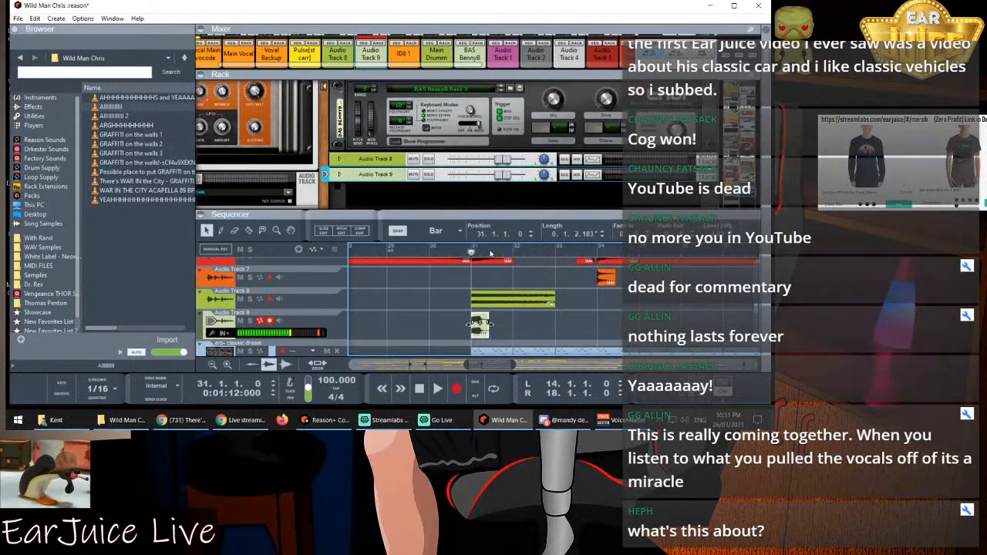
{"action": "key", "text": "space"}
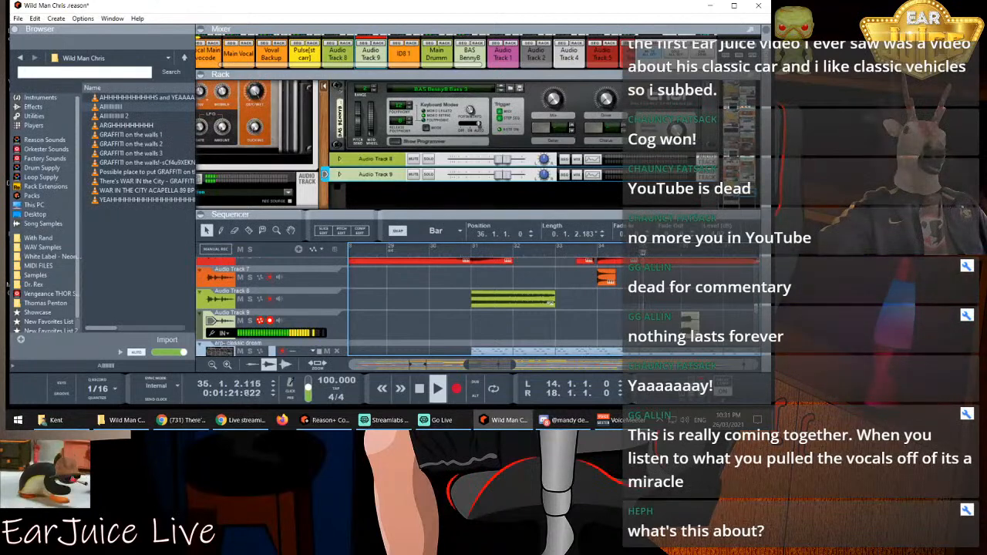
{"action": "key", "text": "space"}
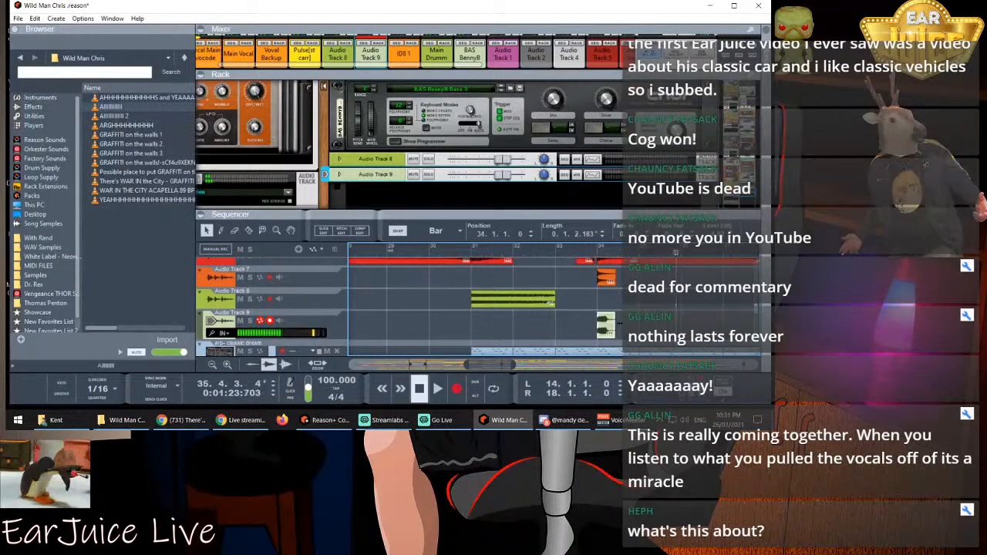
{"action": "left_click", "coordinate": [434, 230]}
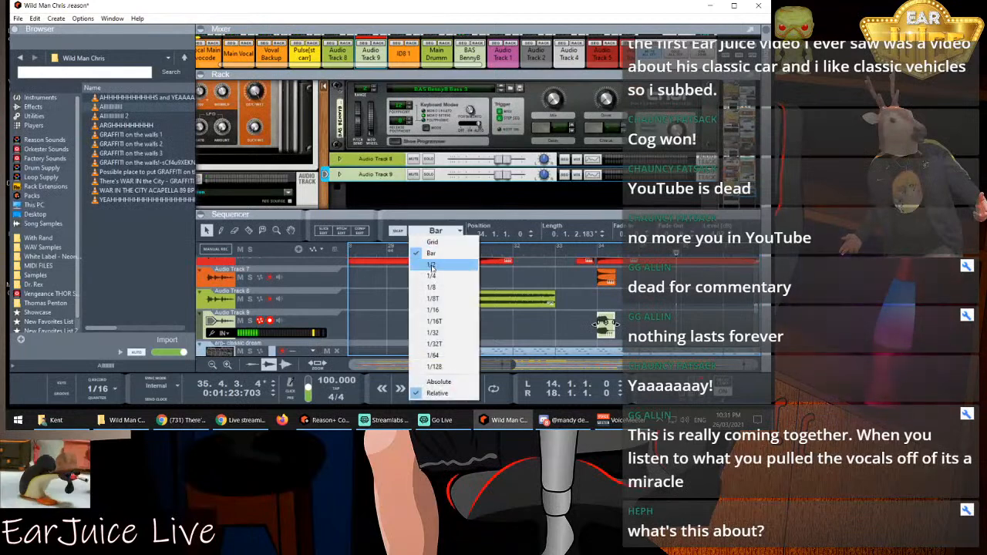
{"action": "left_click", "coordinate": [433, 265]}
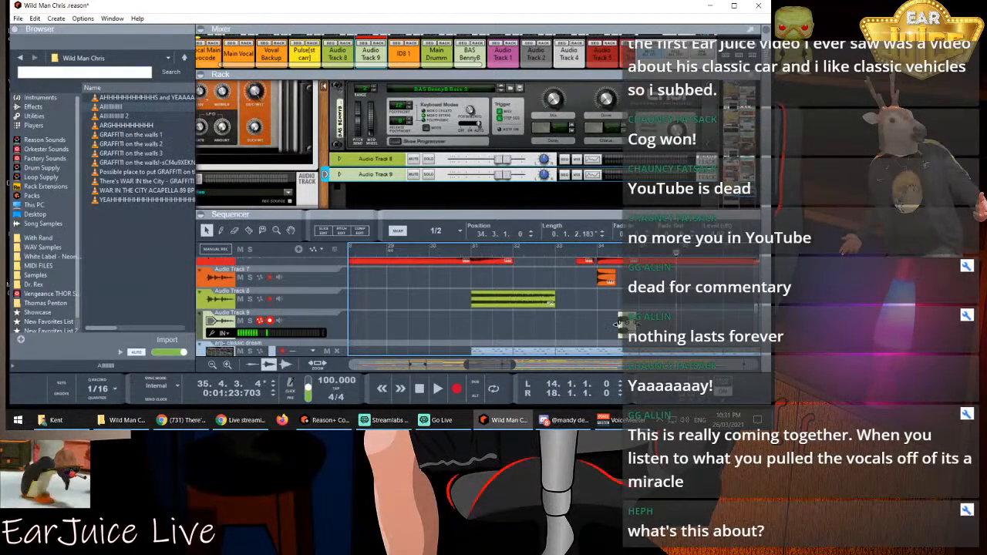
{"action": "key", "text": "super"}
{"action": "key", "text": "super"}
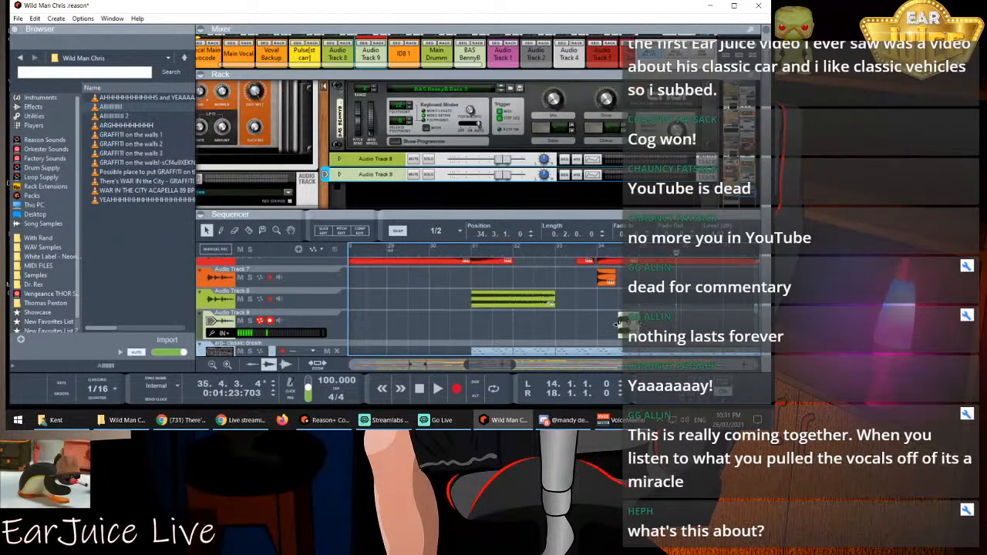
Play back the passage around bar 34 to check the timing of the moved Audio Track 9 sample
{"action": "left_click", "coordinate": [622, 253]}
{"action": "key", "text": "space"}
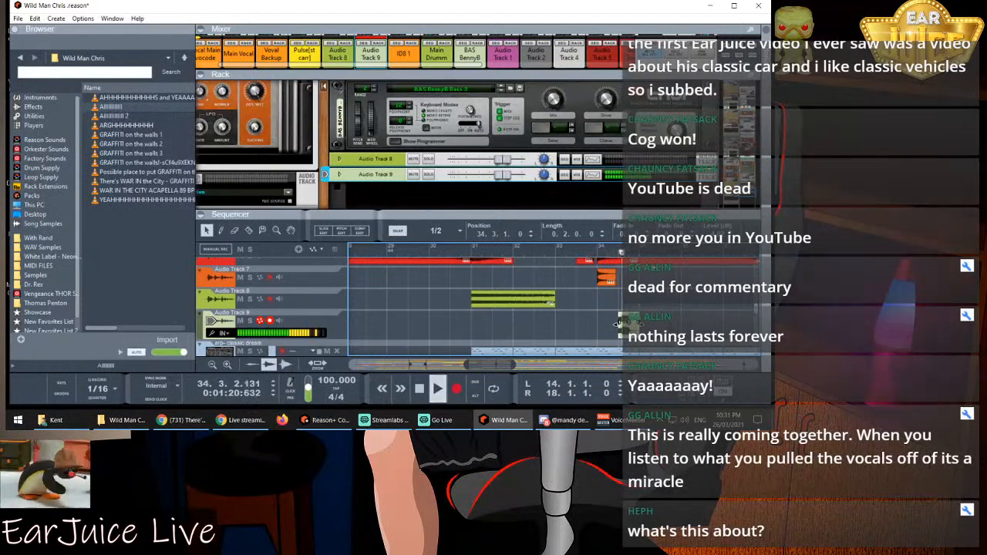
{"action": "left_click", "coordinate": [577, 254]}
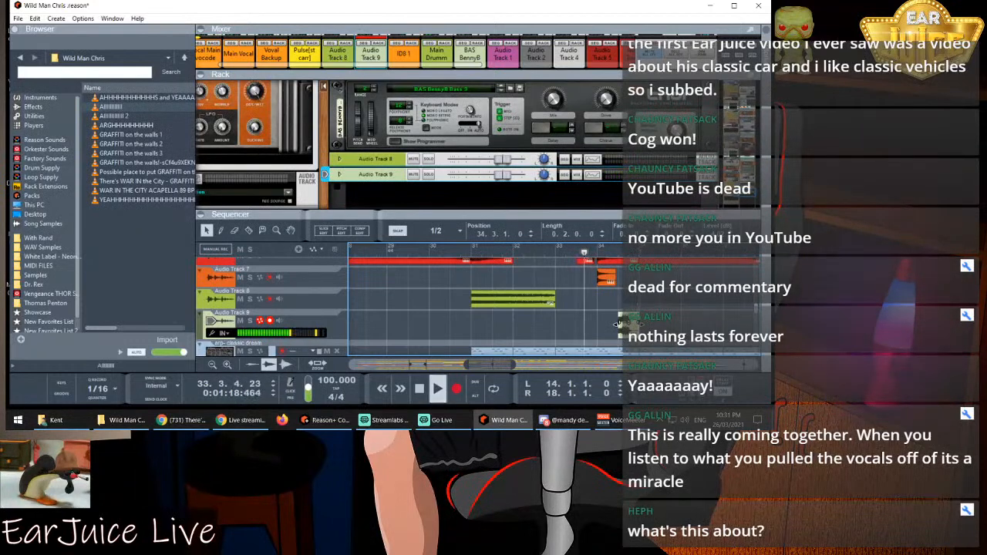
{"action": "left_click", "coordinate": [664, 303]}
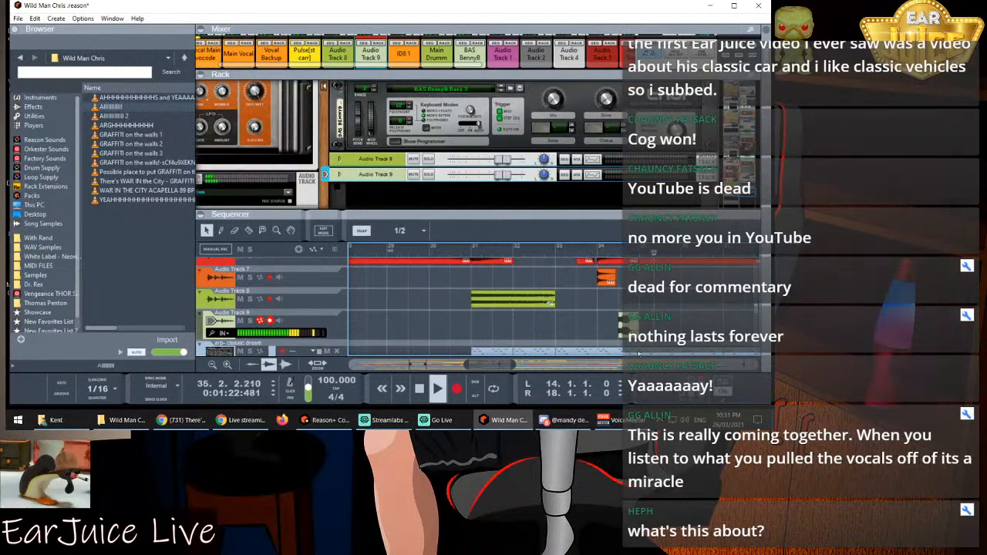
{"action": "left_click_drag", "start_coordinate": [470, 365], "coordinate": [367, 365]}
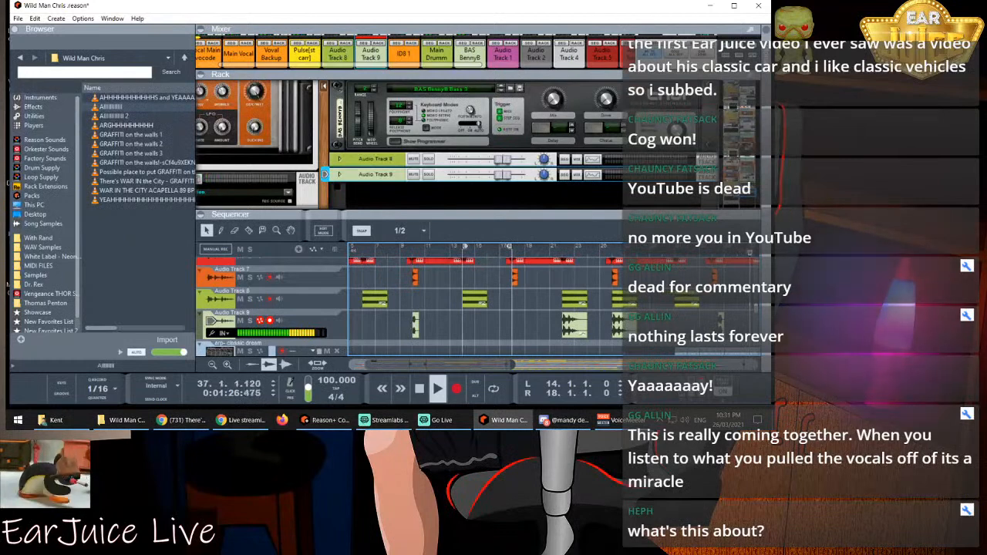
{"action": "key", "text": "space"}
Play the earlier section from around bar 10 to check the short Audio Track 9 clip there
{"action": "left_click_drag", "start_coordinate": [532, 365], "coordinate": [396, 363]}
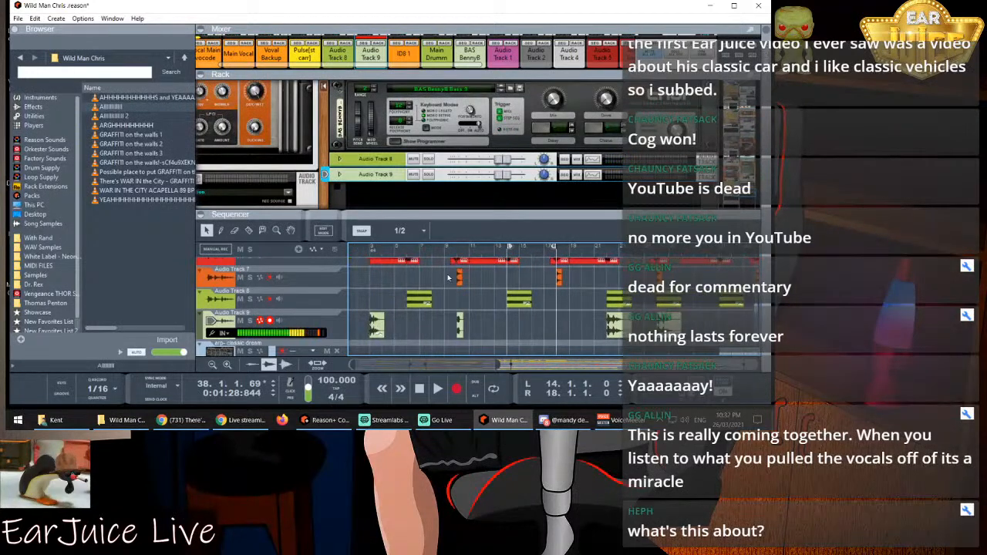
{"action": "left_click", "coordinate": [456, 250]}
{"action": "key", "text": "space"}
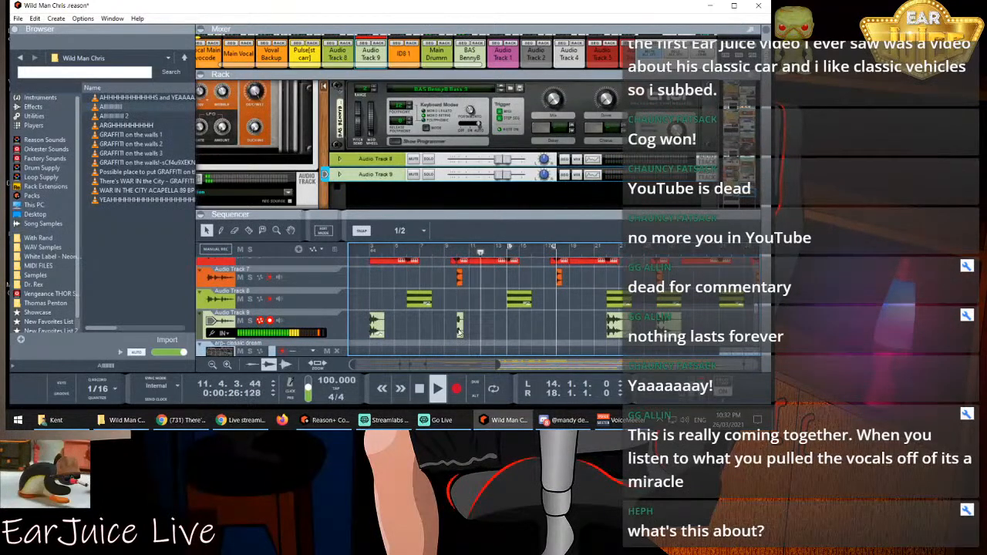
{"action": "key", "text": "space"}
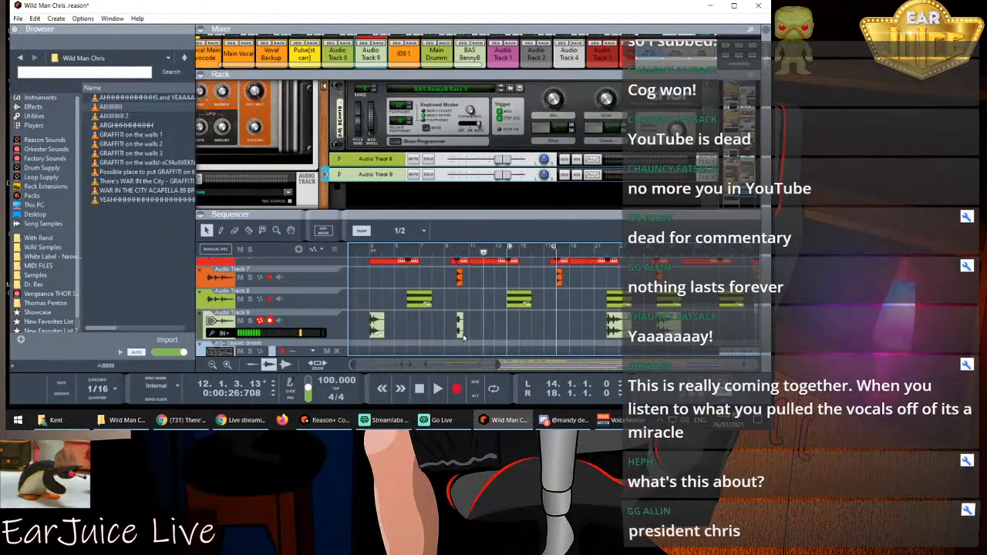
Move the short Audio Track 9 clip at bar 10 to position 10.3 and play back from bar 10
{"action": "mouse_move", "coordinate": [477, 362]}
{"action": "left_mouse_down"}
{"action": "mouse_move", "coordinate": [501, 362]}
{"action": "mouse_move", "coordinate": [489, 349]}
{"action": "left_mouse_up"}
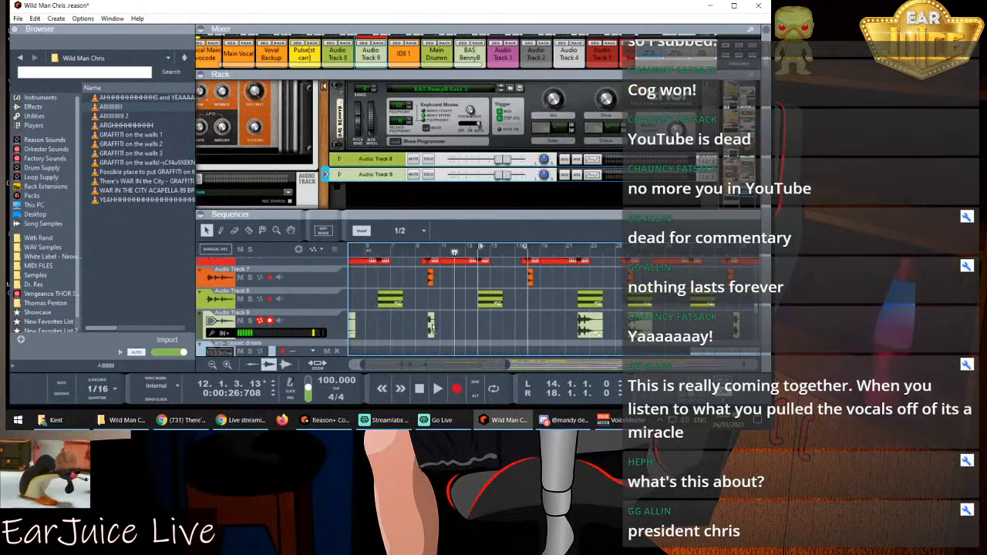
{"action": "left_click_drag", "start_coordinate": [432, 327], "coordinate": [436, 328]}
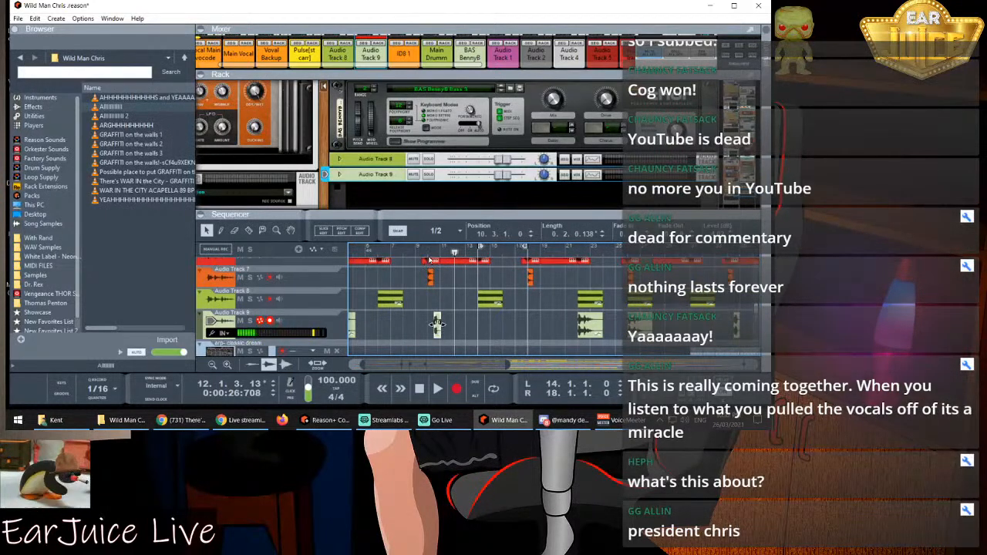
{"action": "left_click", "coordinate": [429, 252]}
{"action": "key", "text": "space"}
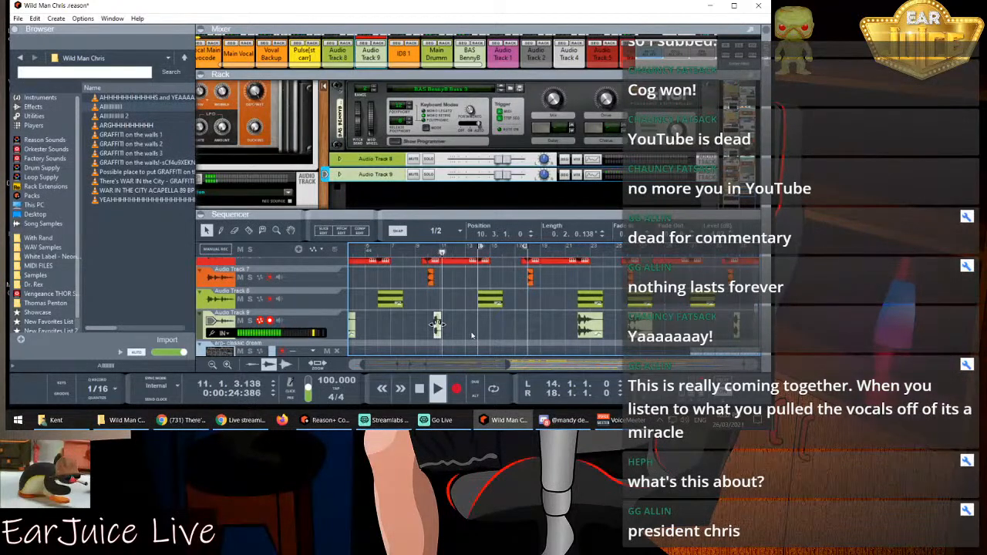
Lower the Audio Track 9 level slightly below 0 dB in the rack while the song plays
{"action": "left_click", "coordinate": [484, 327]}
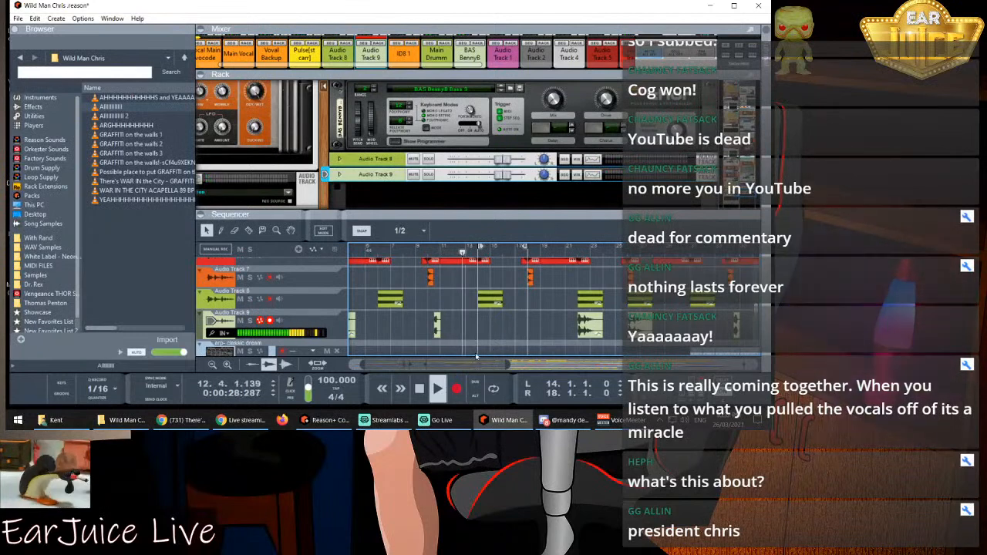
{"action": "mouse_move", "coordinate": [458, 365]}
{"action": "left_mouse_down"}
{"action": "mouse_move", "coordinate": [369, 367]}
{"action": "mouse_move", "coordinate": [499, 372]}
{"action": "mouse_move", "coordinate": [459, 373]}
{"action": "left_mouse_up"}
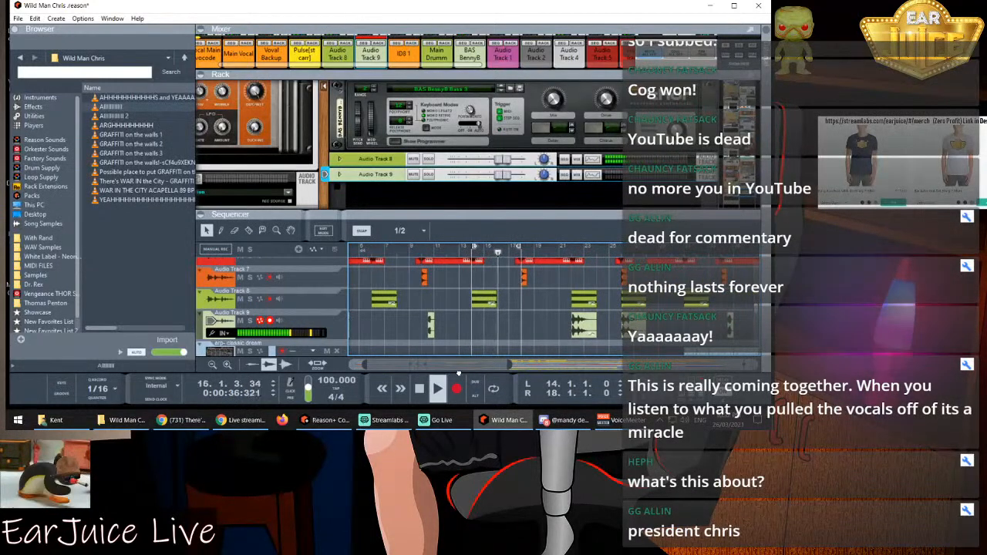
{"action": "left_click_drag", "start_coordinate": [459, 373], "coordinate": [541, 366]}
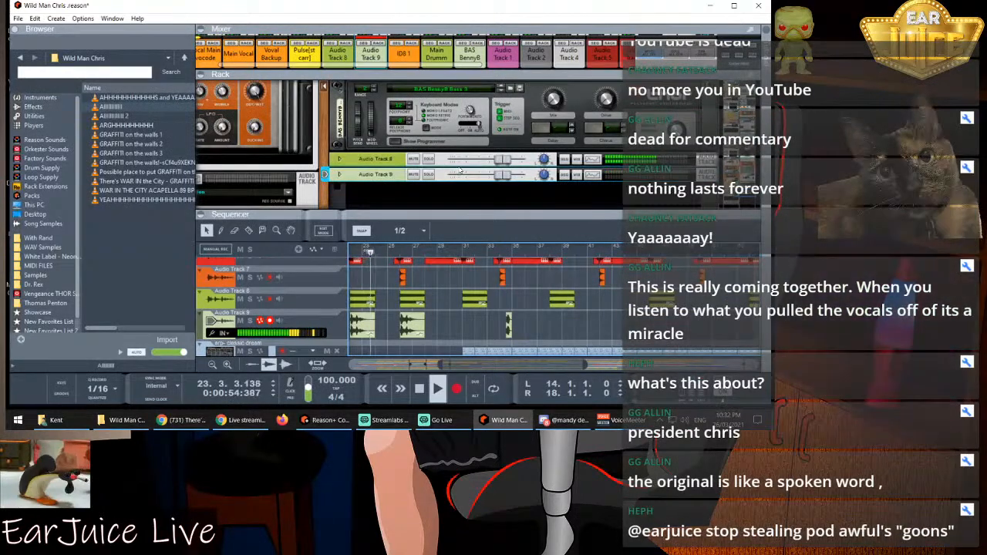
{"action": "mouse_move", "coordinate": [507, 178]}
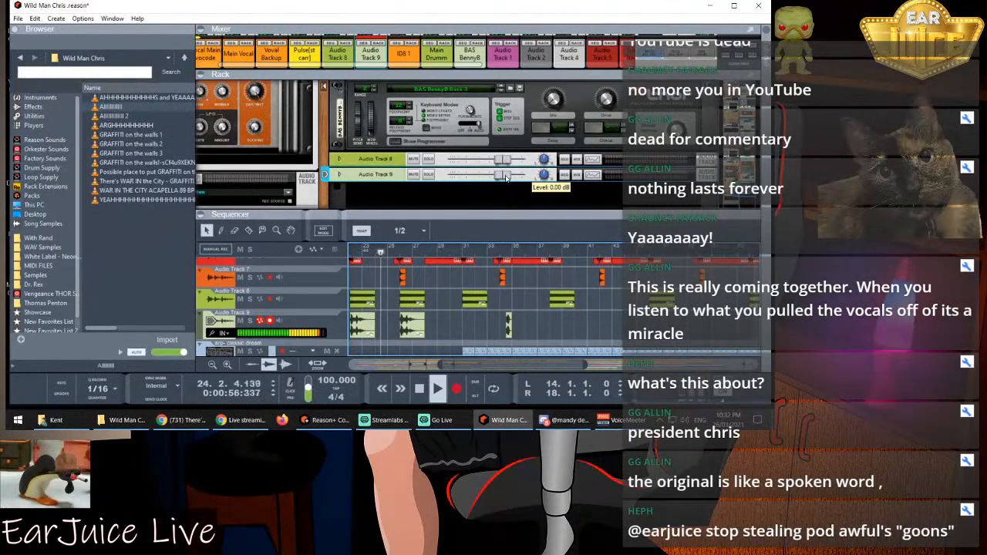
{"action": "left_click_drag", "start_coordinate": [506, 178], "coordinate": [496, 182]}
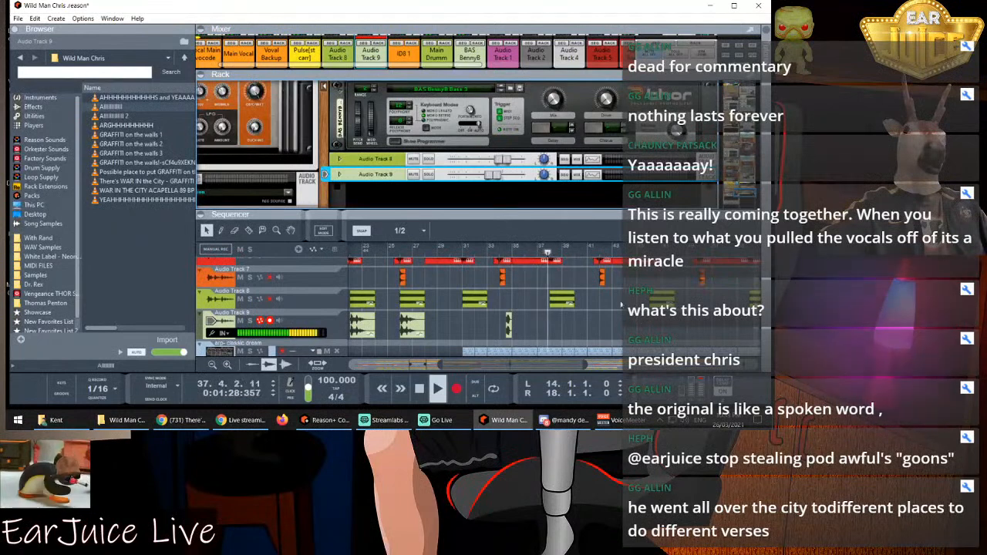
Stop playback, copy the two-bar Audio Track 9 clip at bar 26, and paste it at bar 38
{"action": "key", "text": "space"}
{"action": "left_click", "coordinate": [549, 249]}
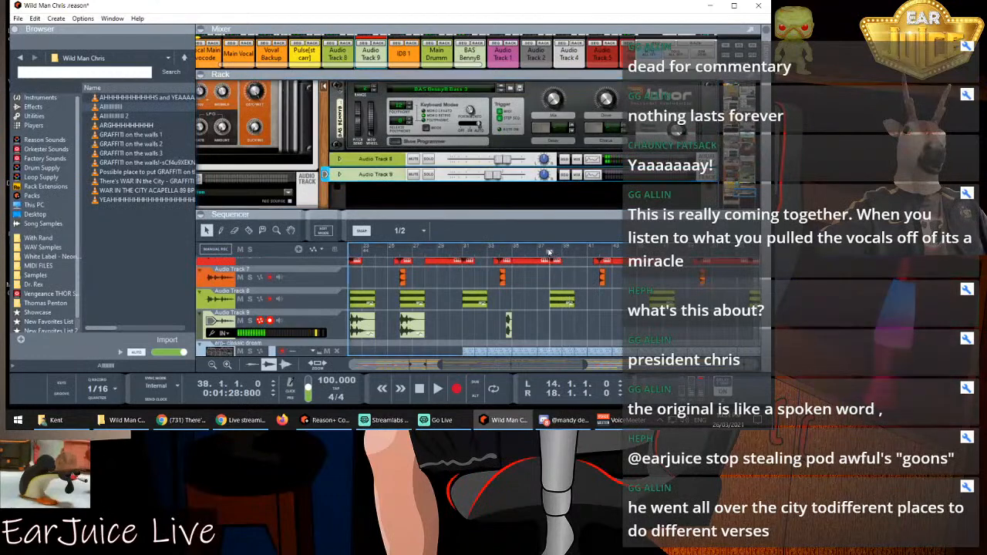
{"action": "right_click", "coordinate": [409, 324]}
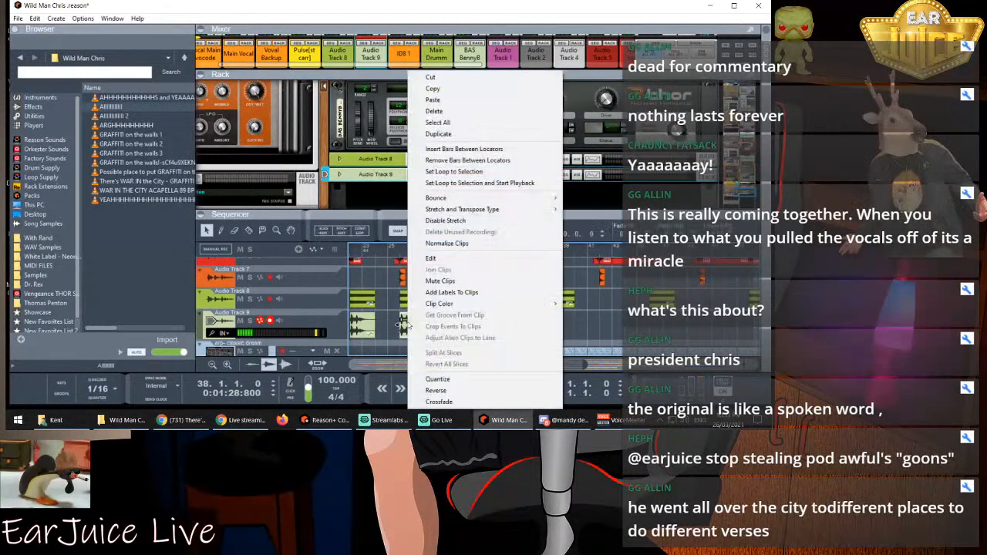
{"action": "left_click", "coordinate": [434, 88]}
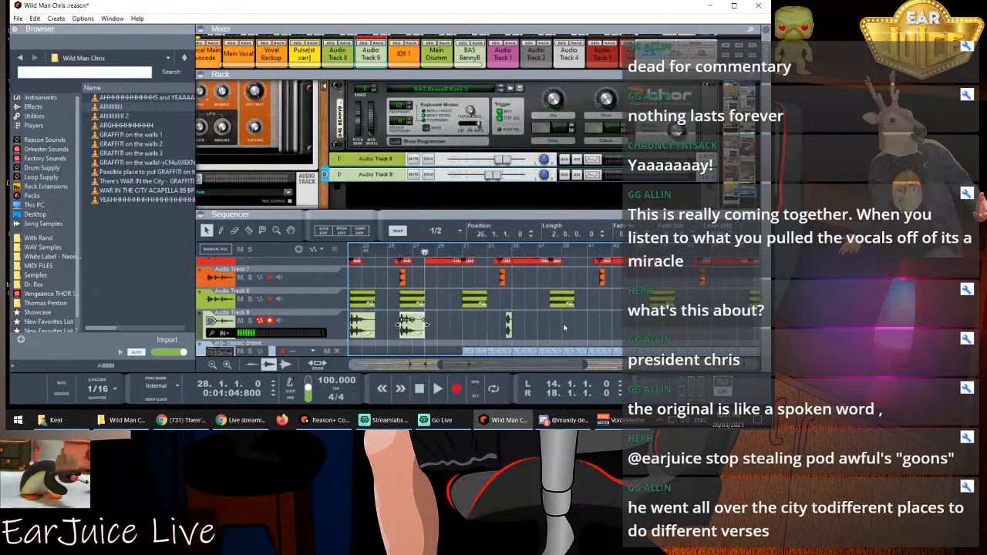
{"action": "left_click", "coordinate": [550, 250]}
{"action": "right_click", "coordinate": [574, 326]}
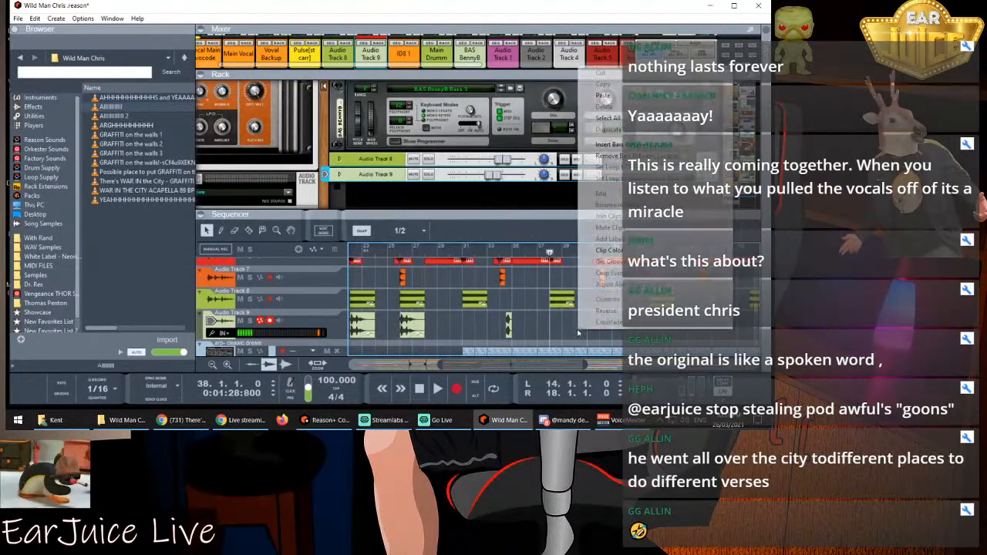
{"action": "left_click", "coordinate": [610, 97]}
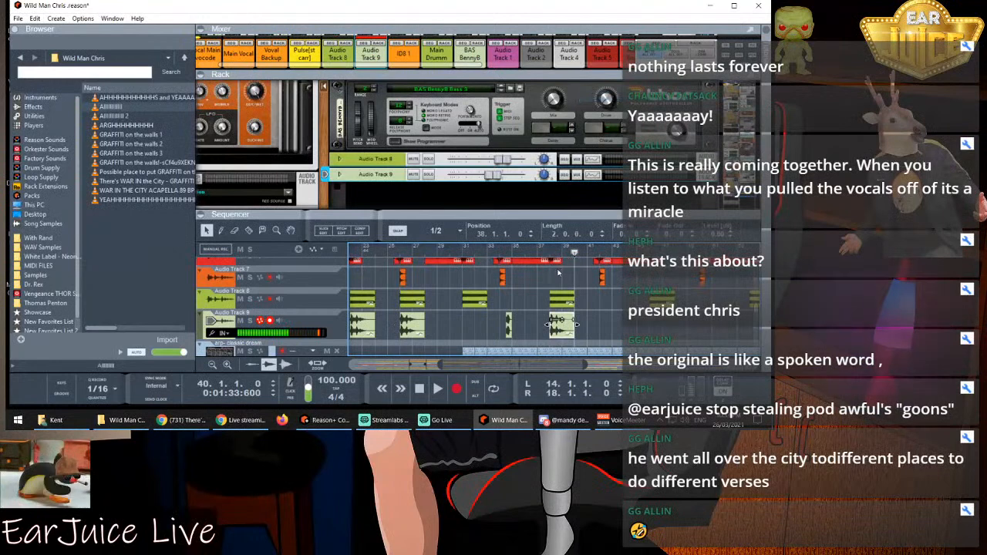
Play back from around bar 38 to check the pasted two-bar Audio Track 9 clip
{"action": "left_click", "coordinate": [544, 252]}
{"action": "key", "text": "space"}
{"action": "left_click", "coordinate": [606, 323]}
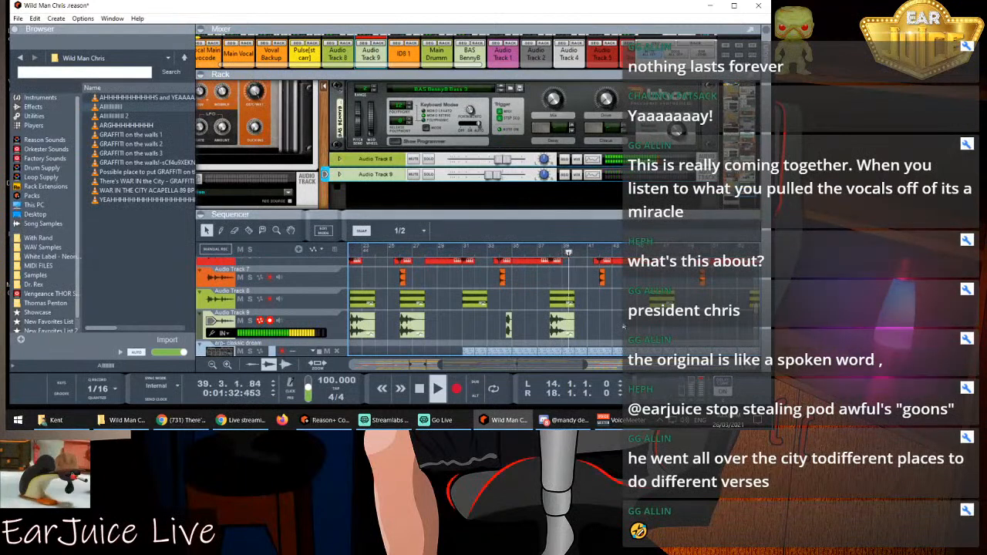
{"action": "key", "text": "space"}
Copy the short Audio Track 9 clip at position 34.3 and paste it at position 42.3
{"action": "right_click", "coordinate": [509, 328]}
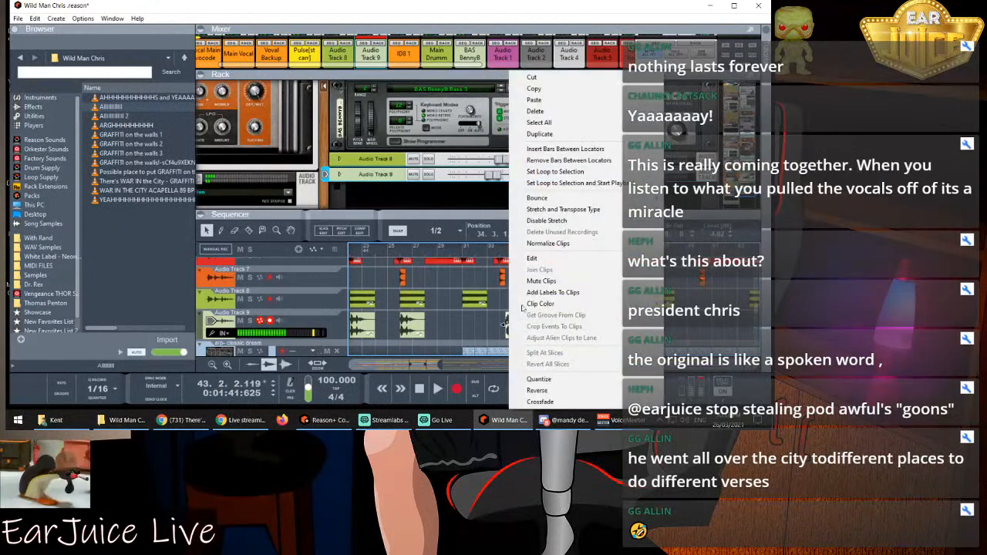
{"action": "left_click", "coordinate": [534, 88]}
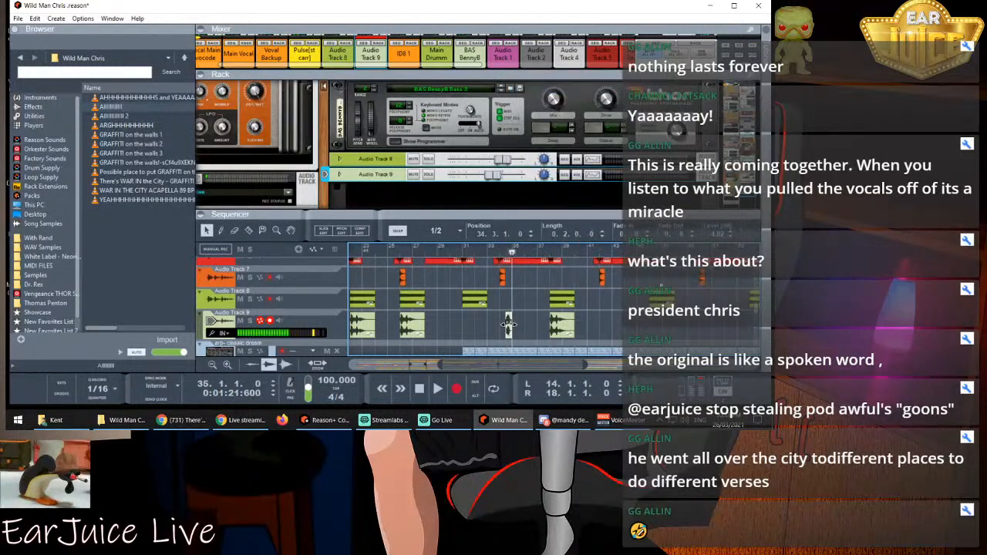
{"action": "left_click", "coordinate": [607, 253]}
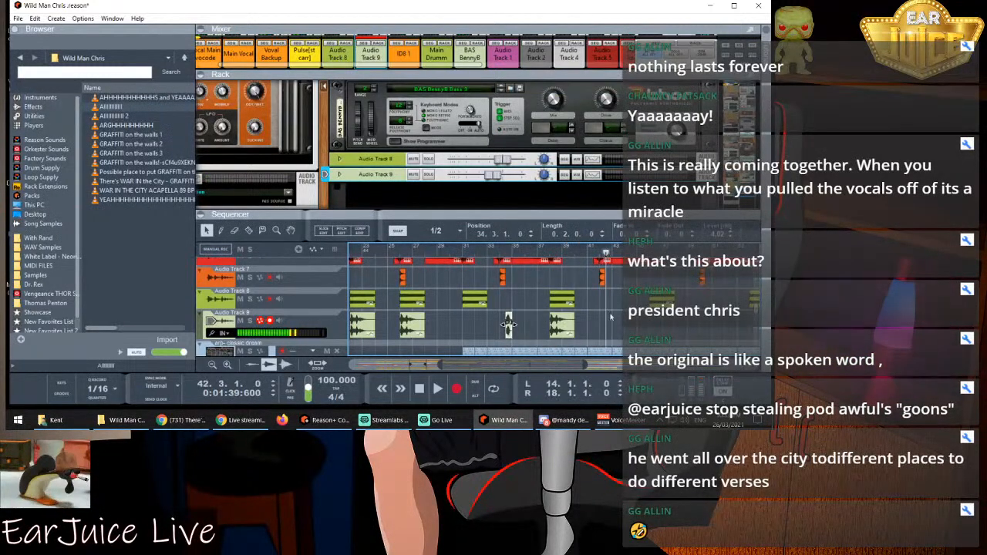
{"action": "right_click", "coordinate": [615, 330]}
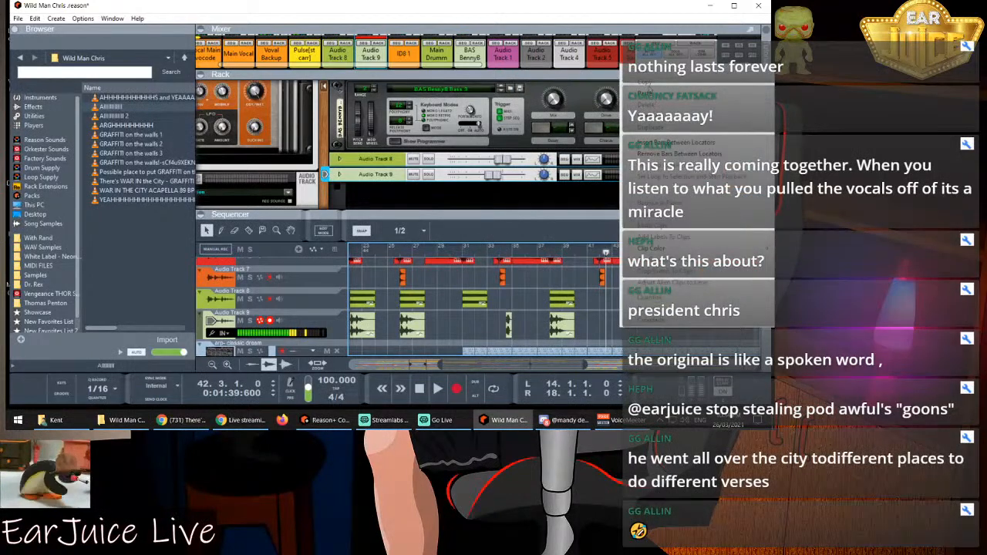
{"action": "left_click", "coordinate": [650, 94]}
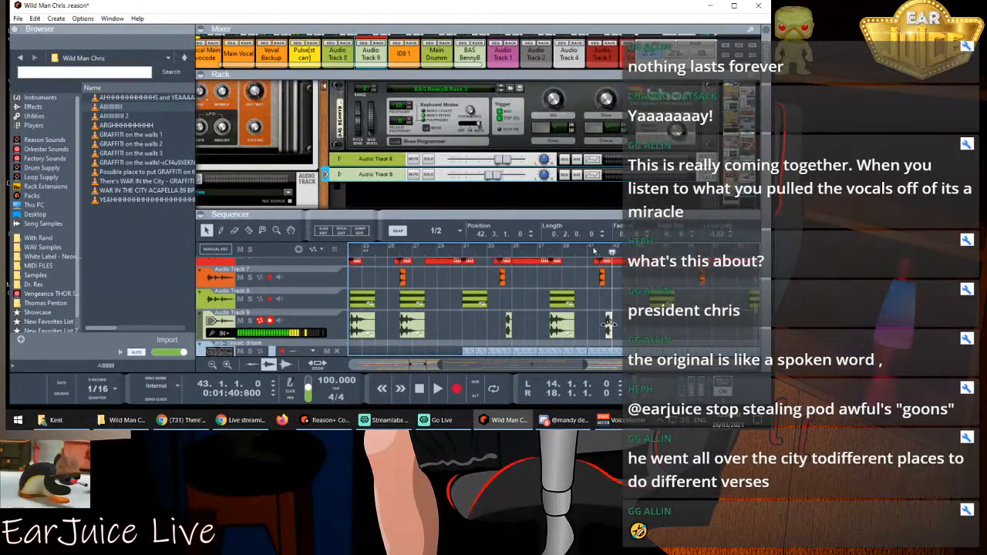
Play the song on from bar 43 to about bar 63 to find where the Audio Track 9 samples should recur
{"action": "key", "text": "space"}
{"action": "left_click", "coordinate": [644, 330]}
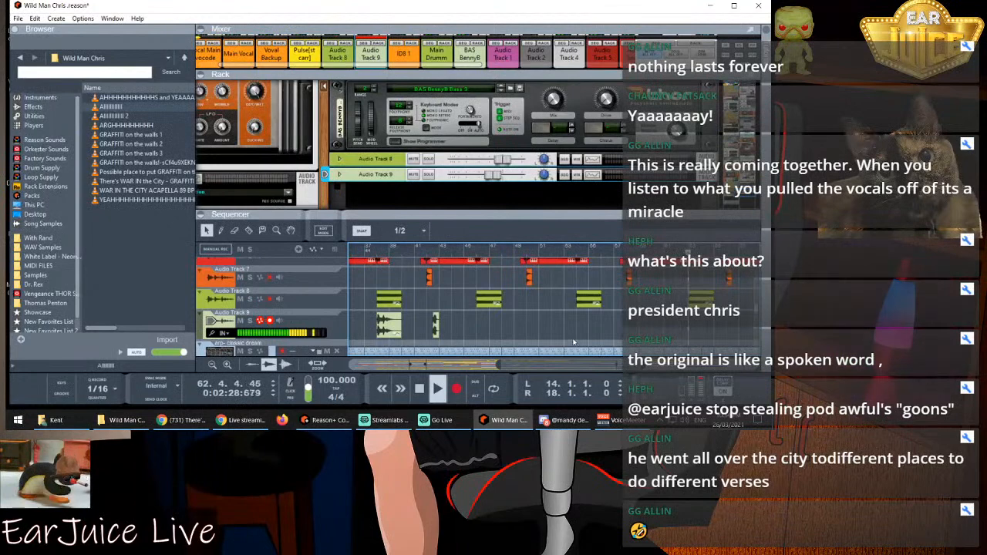
{"action": "key", "text": "space"}
Copy the Audio Track 9 clips at bars 38 and 42 together and paste them starting at bar 63
{"action": "left_click_drag", "start_coordinate": [459, 340], "coordinate": [373, 312]}
{"action": "right_click", "coordinate": [388, 324]}
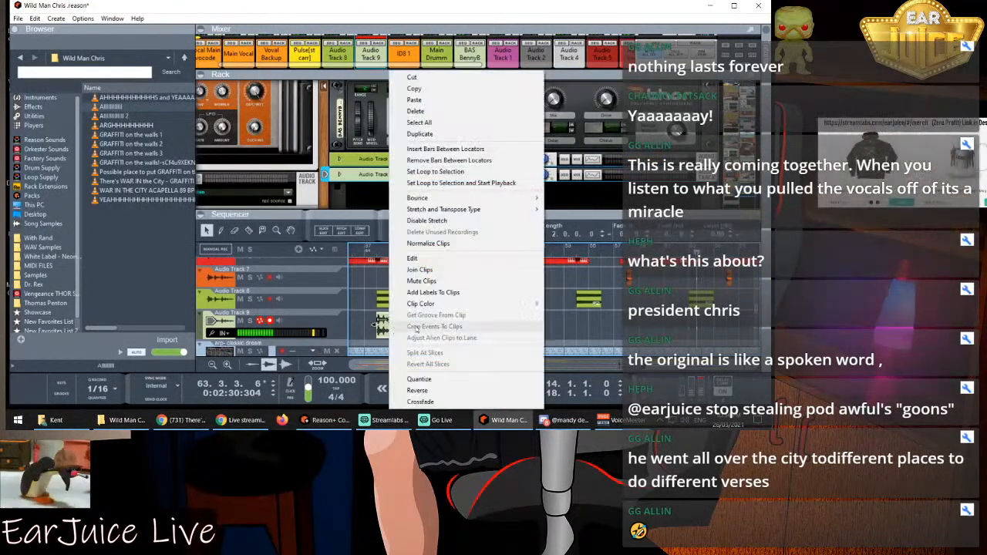
{"action": "left_click", "coordinate": [414, 90]}
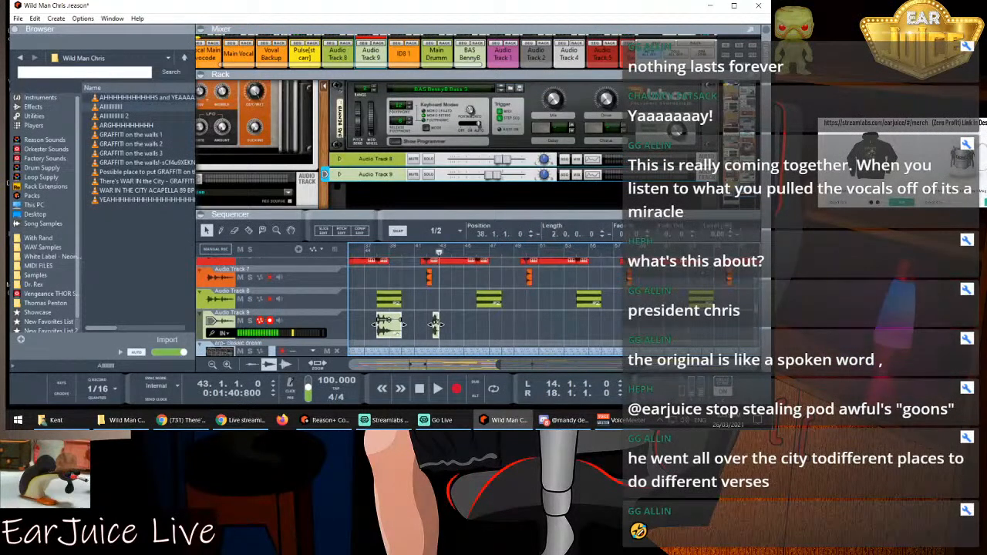
{"action": "left_click", "coordinate": [689, 250]}
{"action": "right_click", "coordinate": [689, 321]}
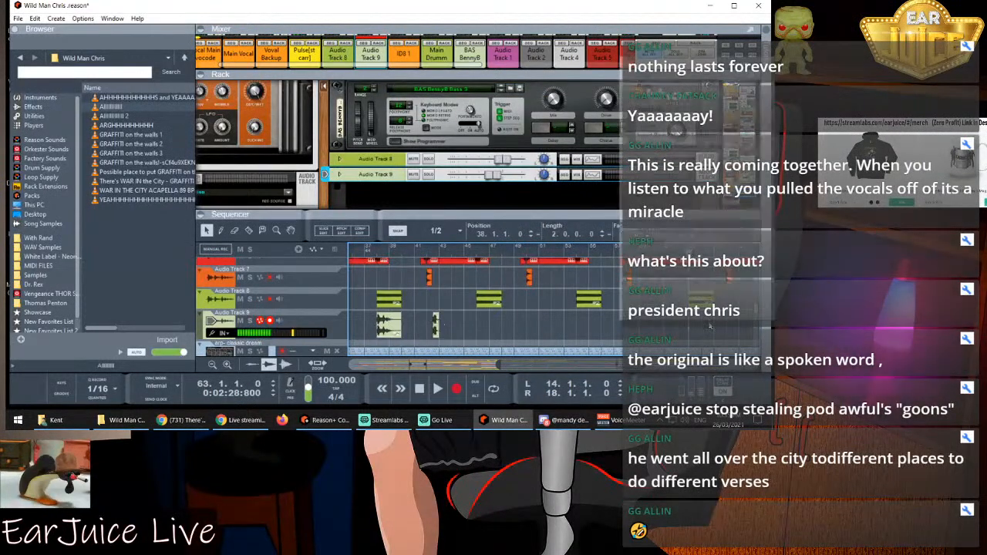
{"action": "left_click", "coordinate": [644, 85]}
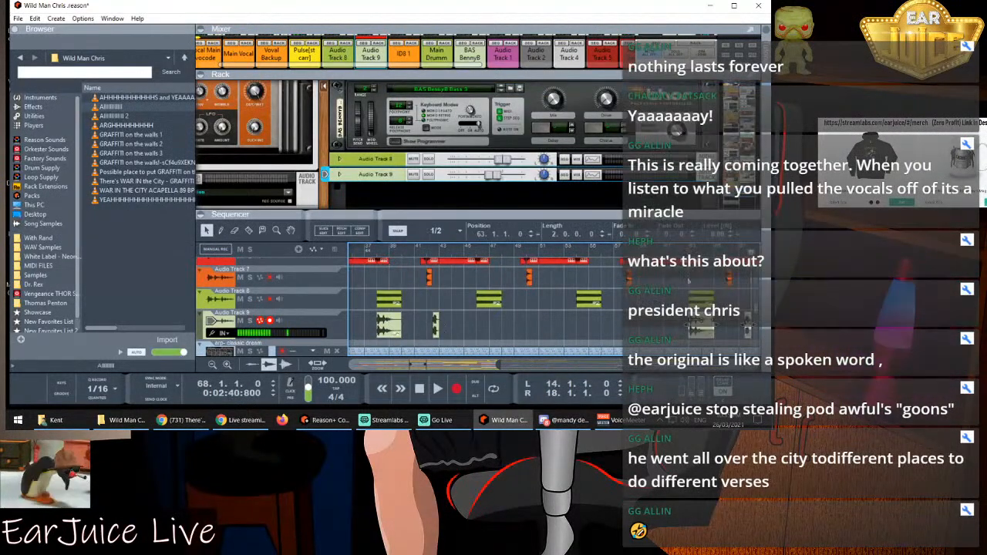
Play back from bar 63 to about bar 90 to check the pasted pair of Audio Track 9 clips
{"action": "left_click", "coordinate": [689, 252]}
{"action": "key", "text": "space"}
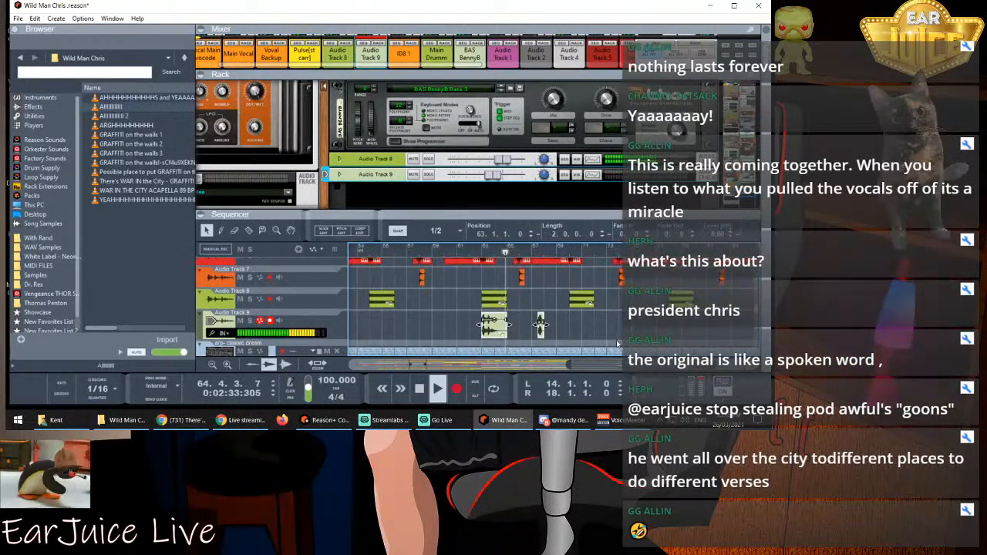
{"action": "left_click", "coordinate": [604, 332]}
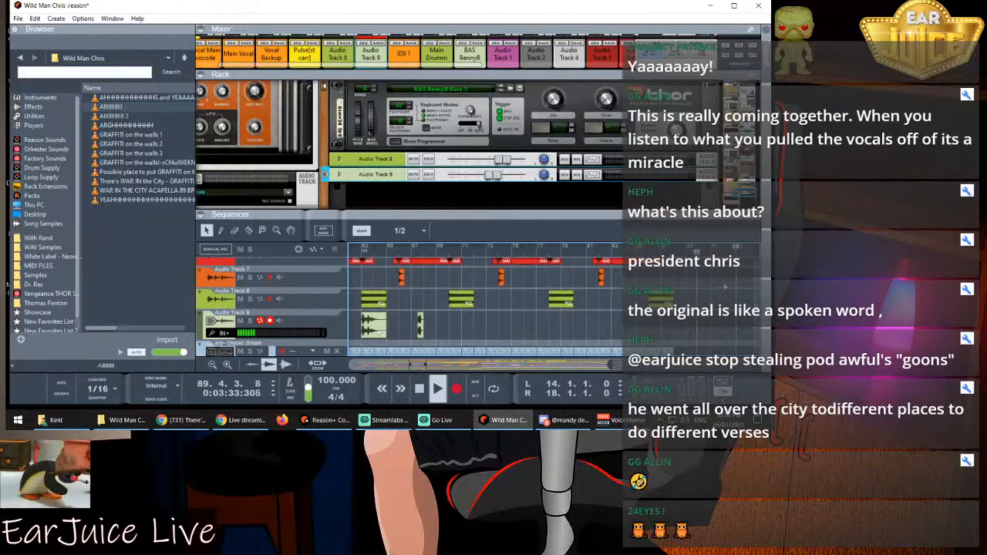
{"action": "key", "text": "space"}
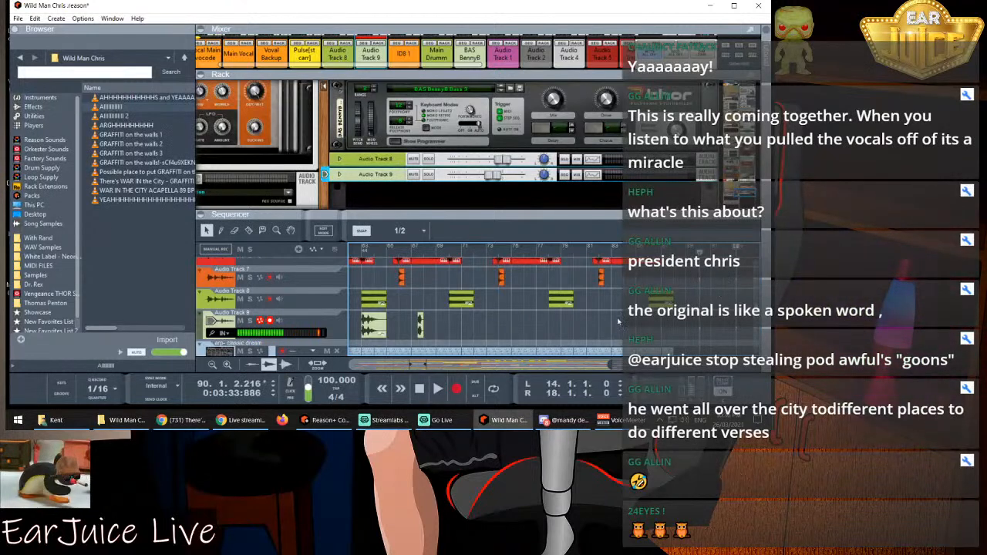
{"action": "left_click_drag", "start_coordinate": [634, 363], "coordinate": [332, 363]}
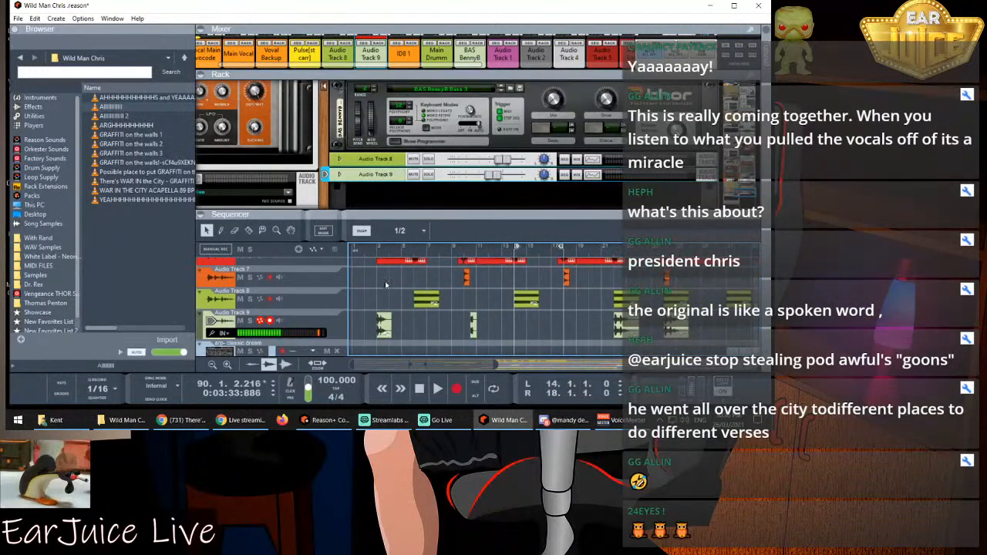
{"action": "right_click", "coordinate": [367, 177]}
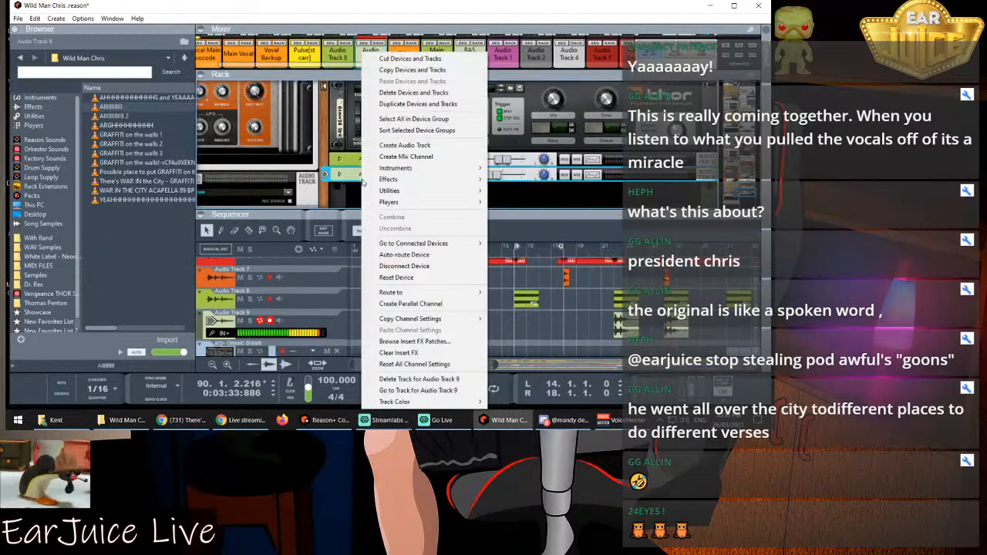
{"action": "mouse_move", "coordinate": [380, 179]}
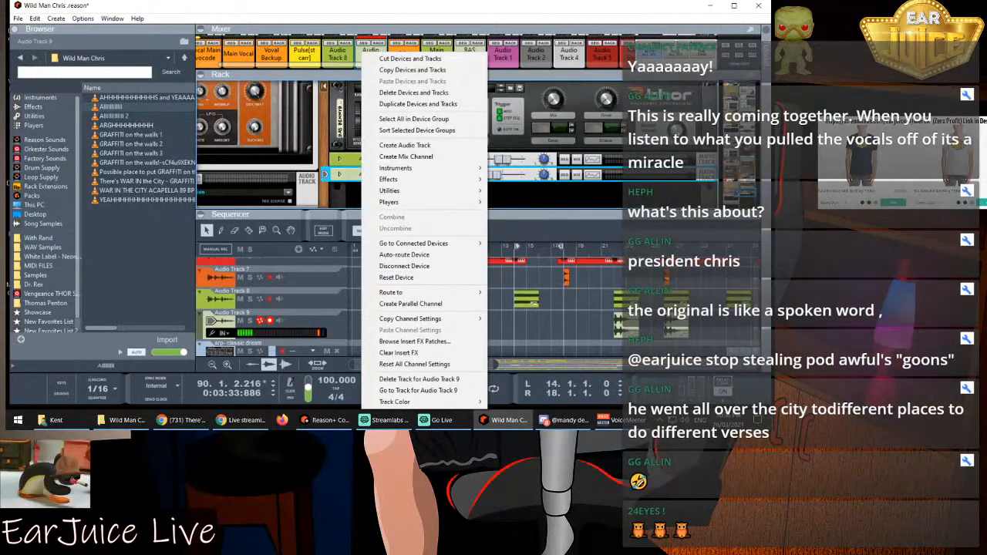
{"action": "key", "text": "alt+Tab"}
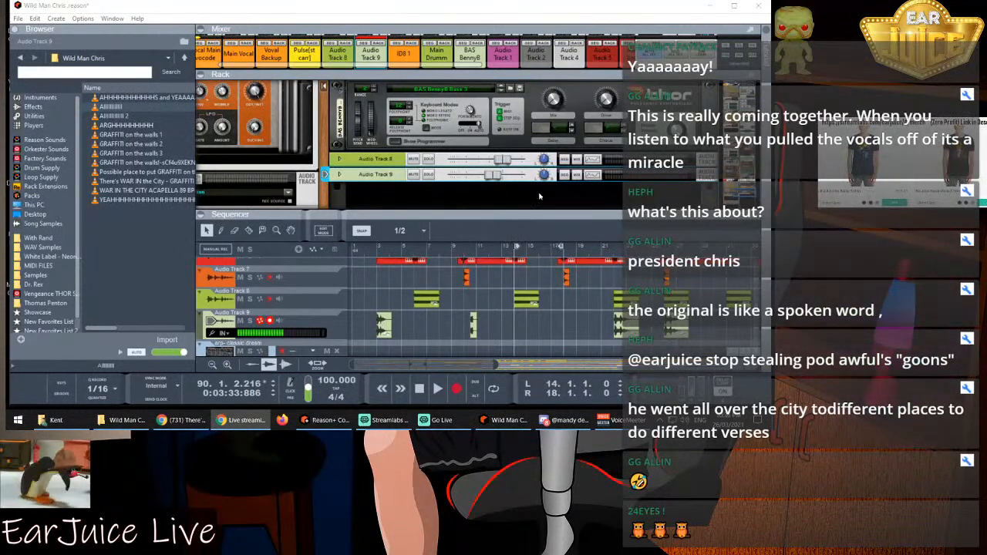
Add a Polar Dual Pitch Shifter effect to the Audio Track 9 device
{"action": "right_click", "coordinate": [391, 176]}
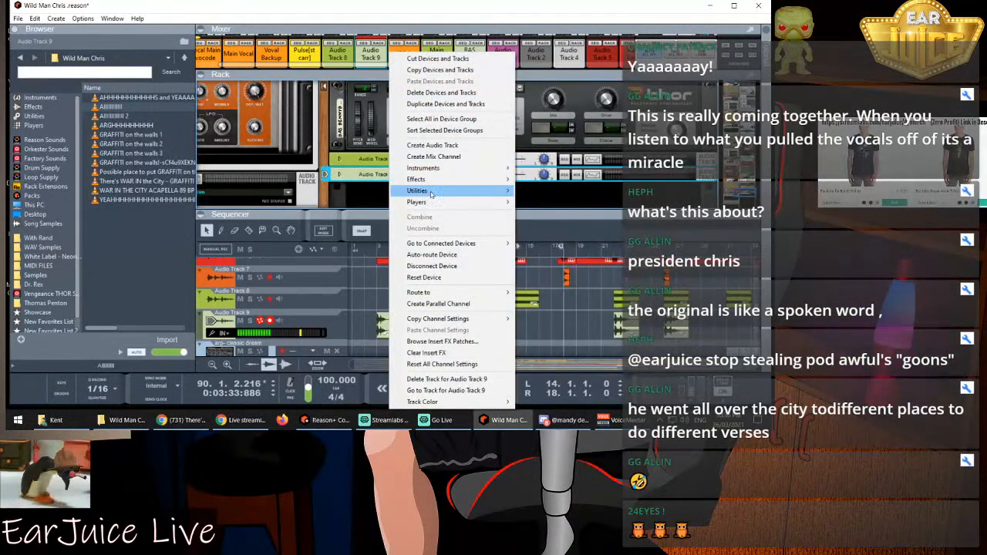
{"action": "mouse_move", "coordinate": [481, 182]}
{"action": "left_click", "coordinate": [548, 180]}
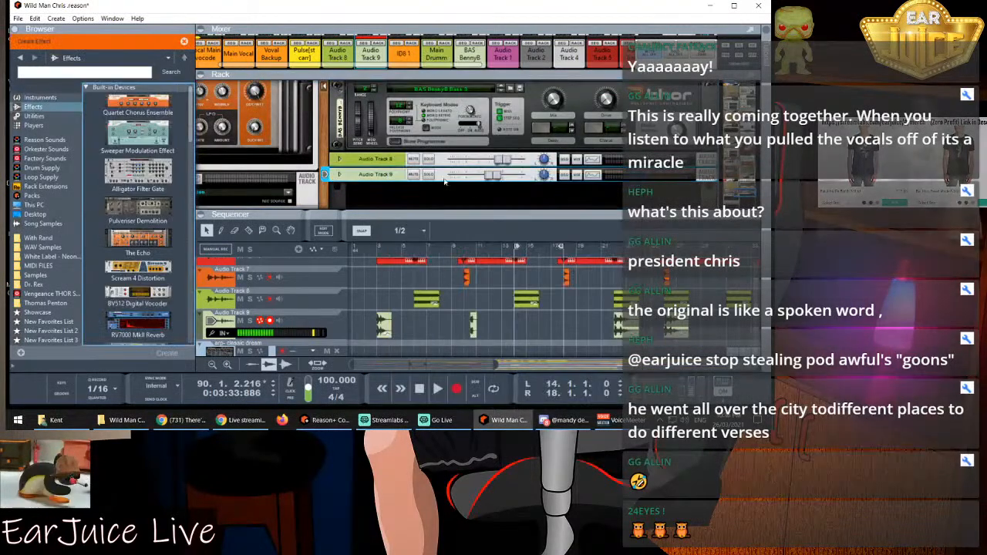
{"action": "scroll", "coordinate": [117, 177], "scroll_direction": "down", "scroll_amount": 2}
{"action": "scroll", "coordinate": [117, 177], "scroll_direction": "down", "scroll_amount": 5}
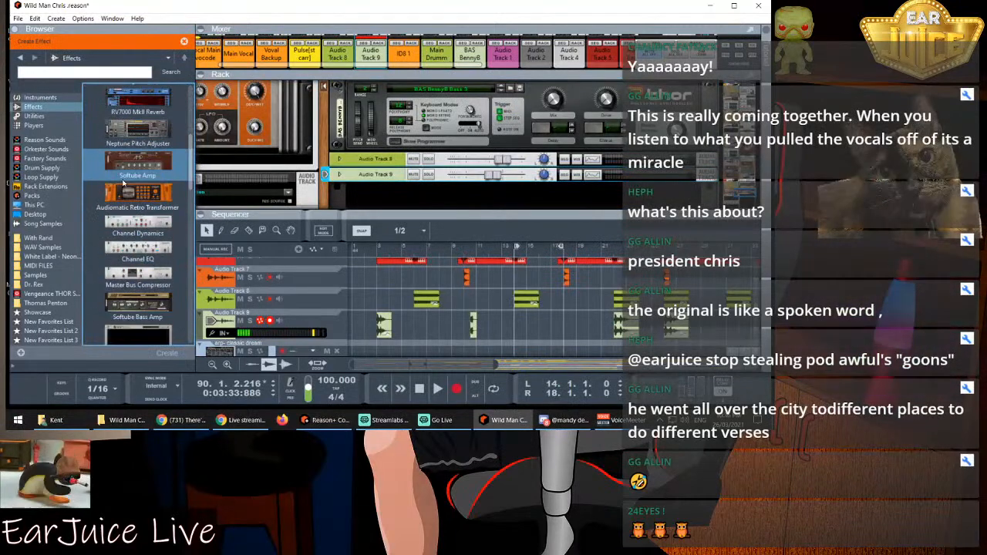
{"action": "scroll", "coordinate": [123, 183], "scroll_direction": "down", "scroll_amount": 5}
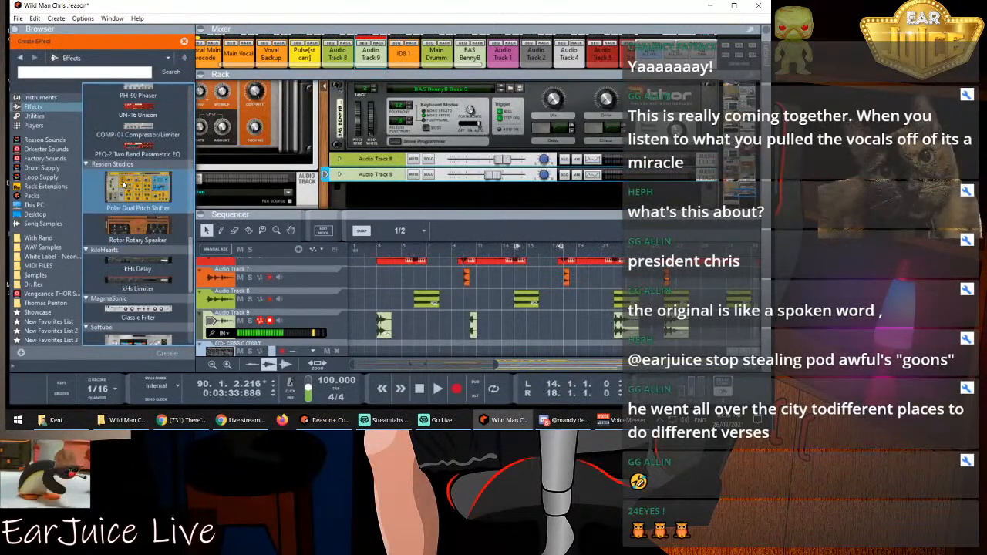
{"action": "left_click", "coordinate": [135, 199]}
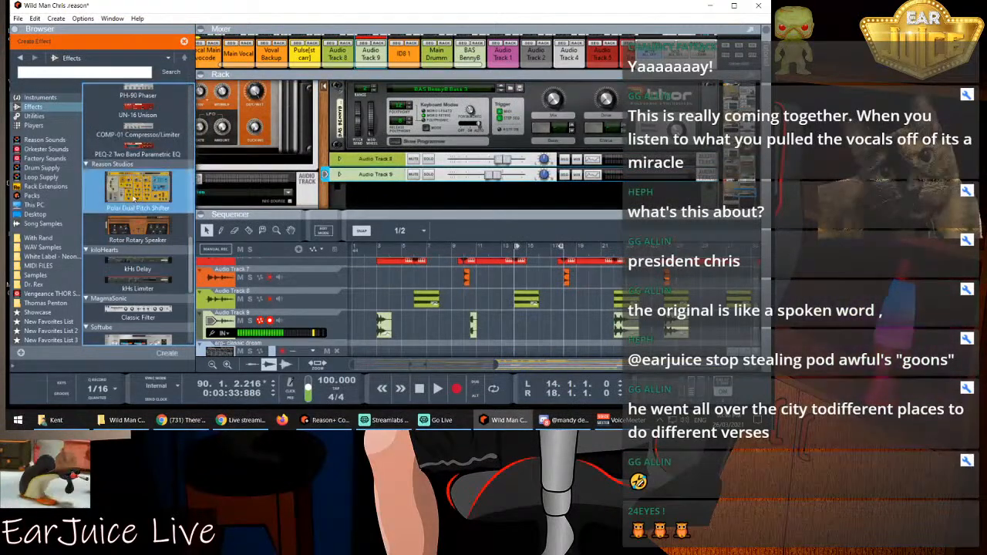
{"action": "left_click", "coordinate": [167, 353]}
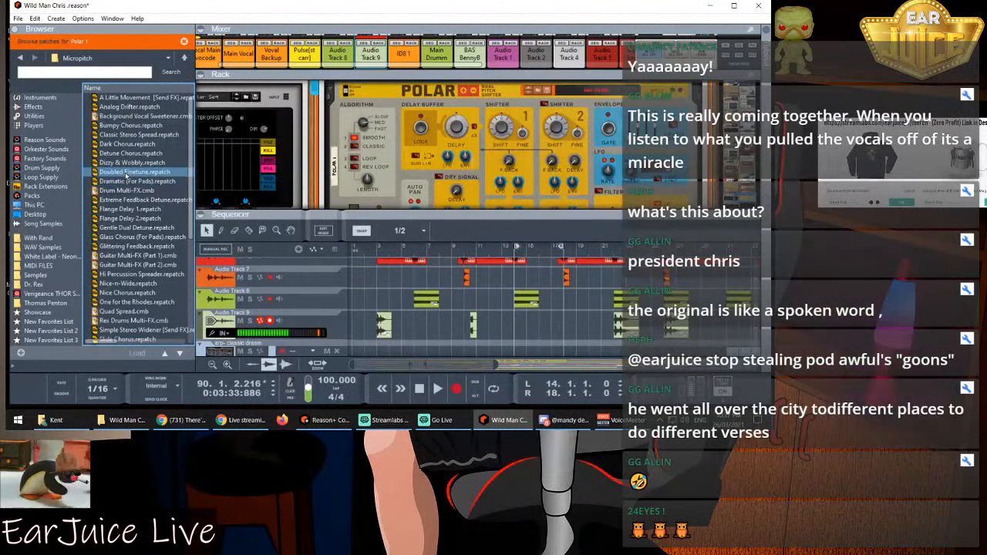
Load the Classic Stereo Spread patch from the Micropitch folder into the new Polar device
{"action": "left_click", "coordinate": [139, 136]}
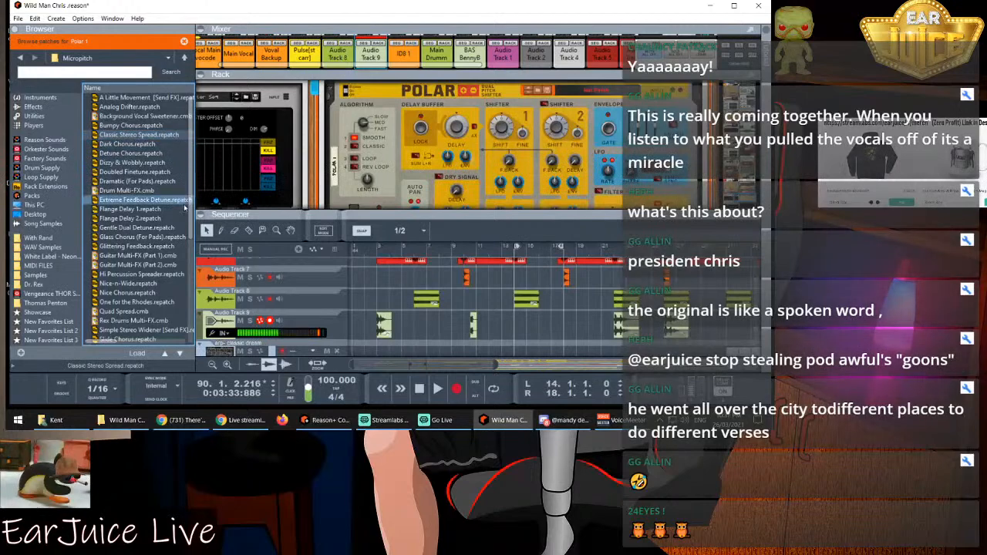
{"action": "left_click", "coordinate": [137, 354]}
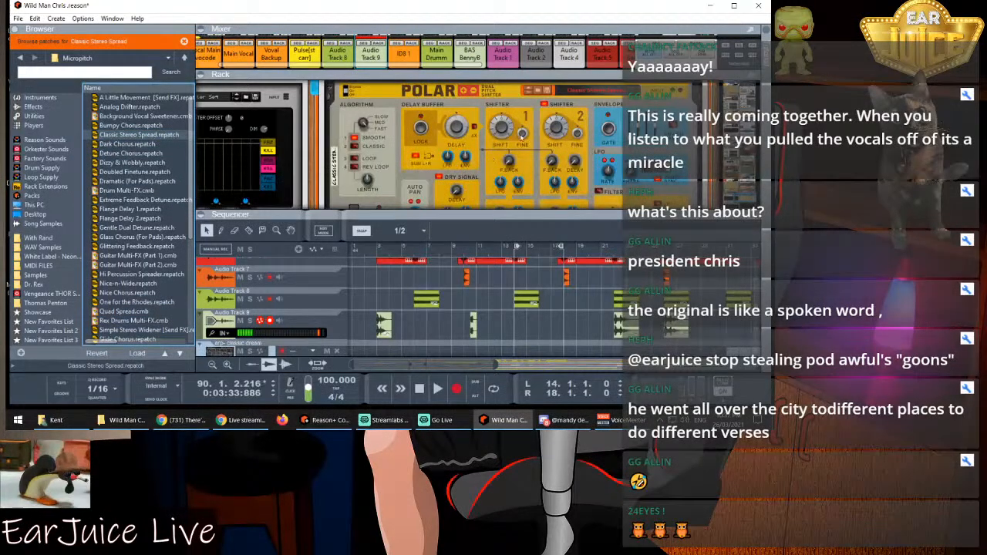
{"action": "scroll", "coordinate": [513, 142], "scroll_direction": "down", "scroll_amount": 3}
{"action": "scroll", "coordinate": [503, 143], "scroll_direction": "up", "scroll_amount": 1}
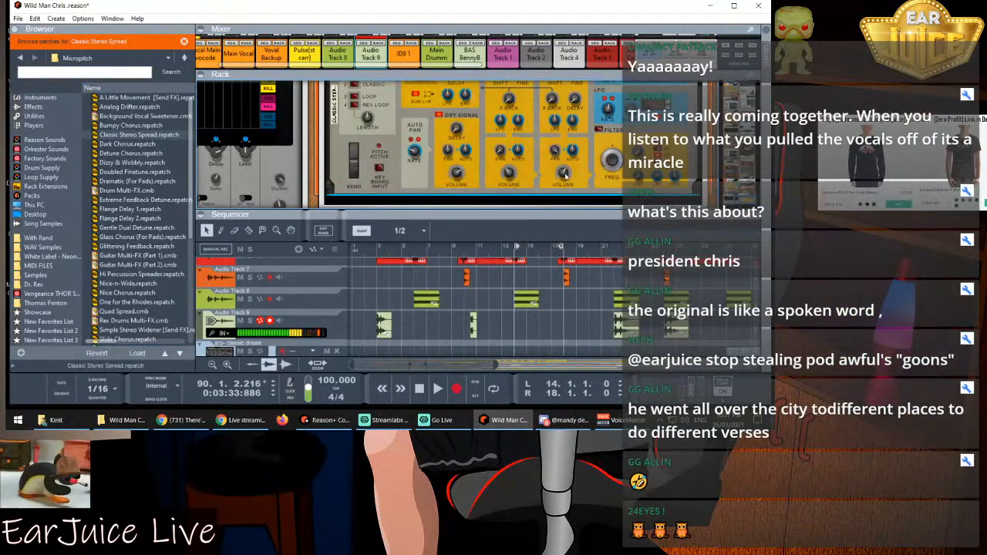
Play the song from about bar 3 and enlarge the mixer area to inspect Audio Track 9's level fader
{"action": "left_click", "coordinate": [376, 248]}
{"action": "key", "text": "space"}
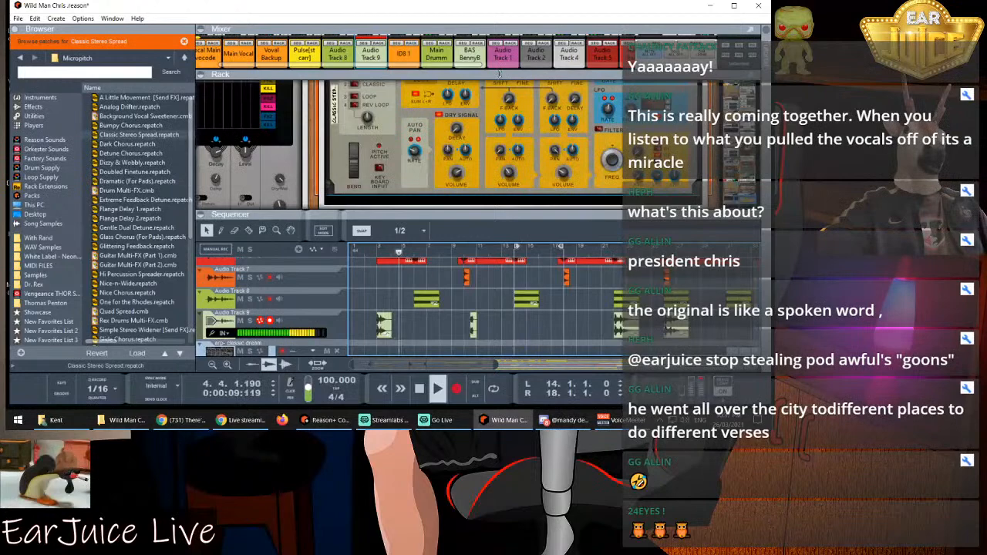
{"action": "left_click_drag", "start_coordinate": [499, 73], "coordinate": [500, 152]}
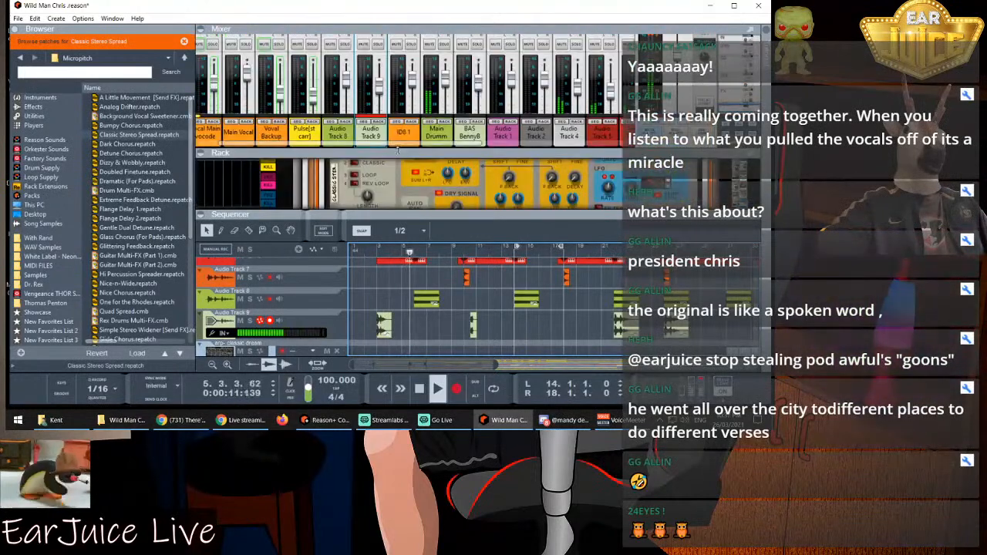
{"action": "left_click", "coordinate": [379, 85]}
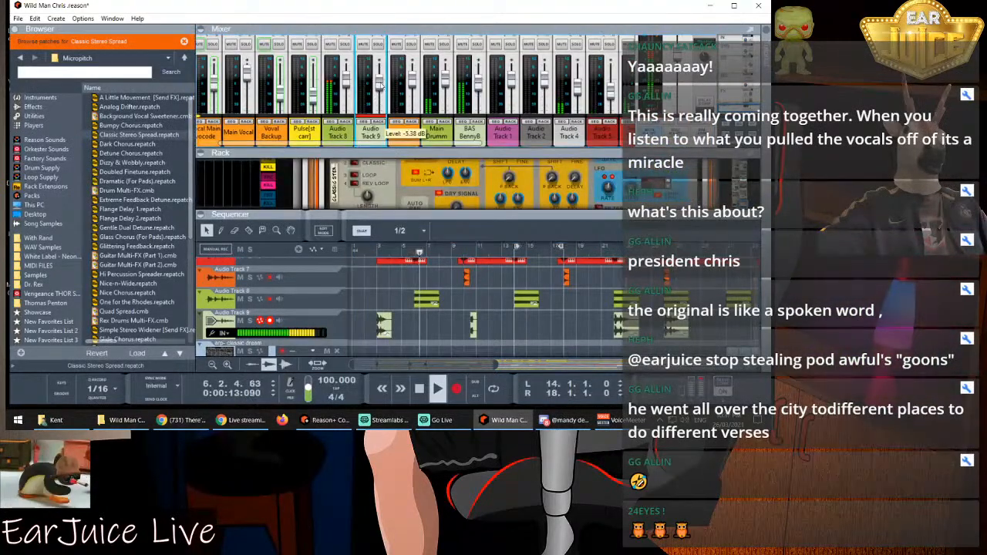
Enable the FX1 send on the Audio Track 9 mixer channel, with its send level at -17.55 dB
{"action": "scroll", "coordinate": [374, 81], "scroll_direction": "up", "scroll_amount": 5}
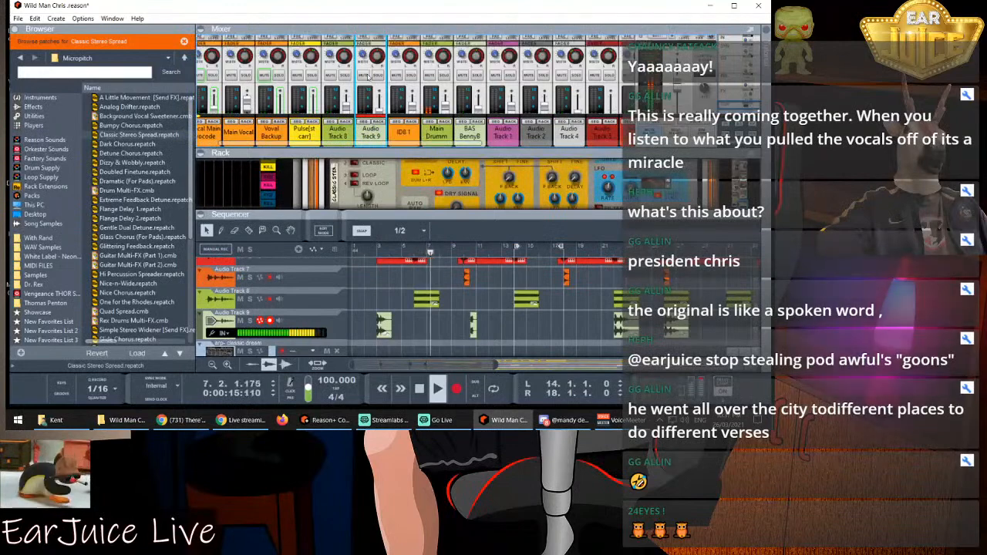
{"action": "scroll", "coordinate": [369, 81], "scroll_direction": "up", "scroll_amount": 4}
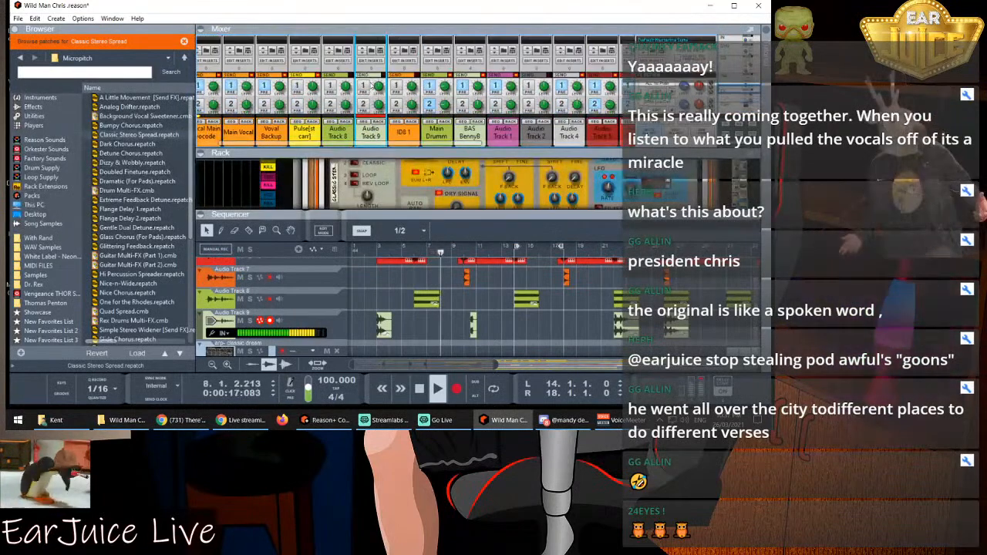
{"action": "left_click", "coordinate": [364, 85]}
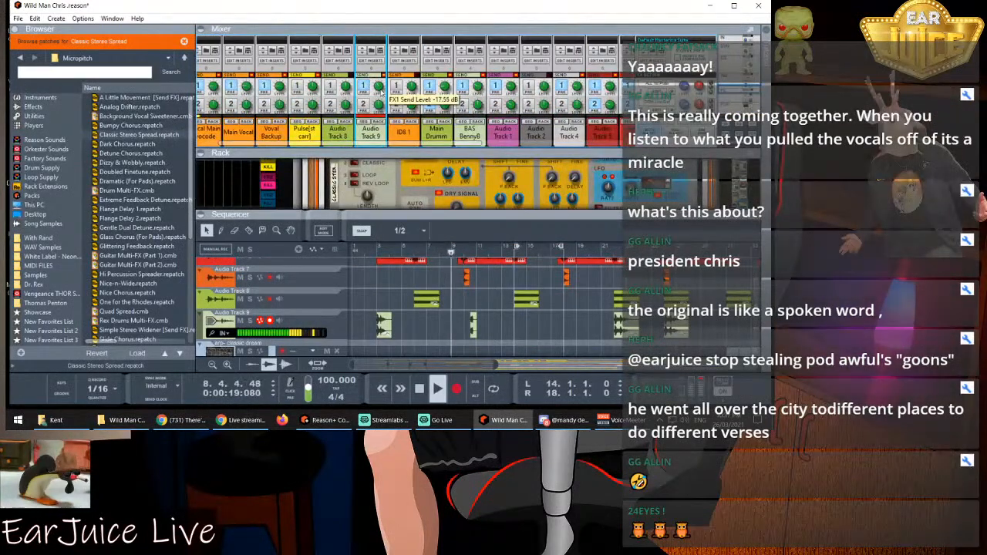
Enable the FX3 and FX4 sends on Audio Track 9, setting the FX3 send level to -20.81 dB and adjusting the FX4 level
{"action": "scroll", "coordinate": [364, 88], "scroll_direction": "down", "scroll_amount": 2}
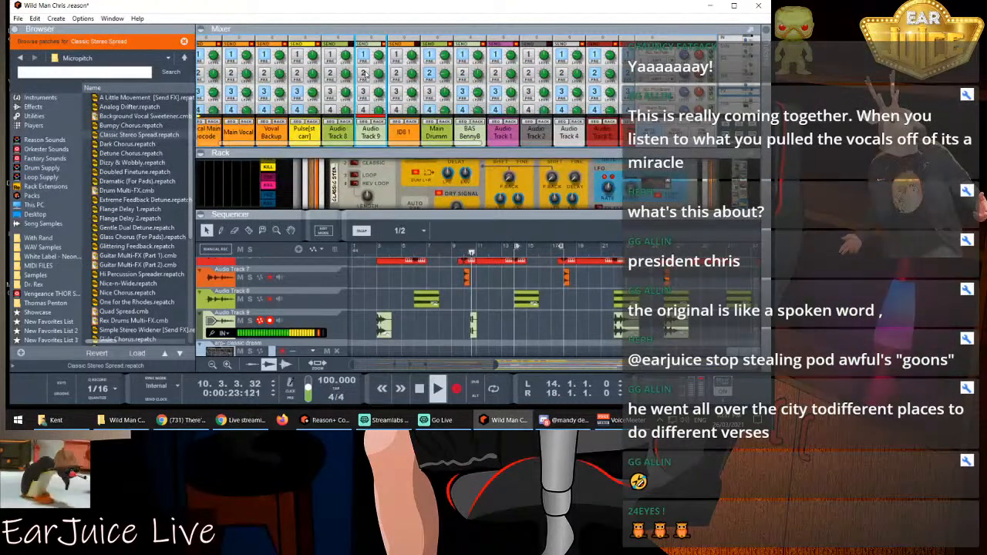
{"action": "left_click", "coordinate": [364, 93]}
{"action": "left_click_drag", "start_coordinate": [378, 92], "coordinate": [381, 102]}
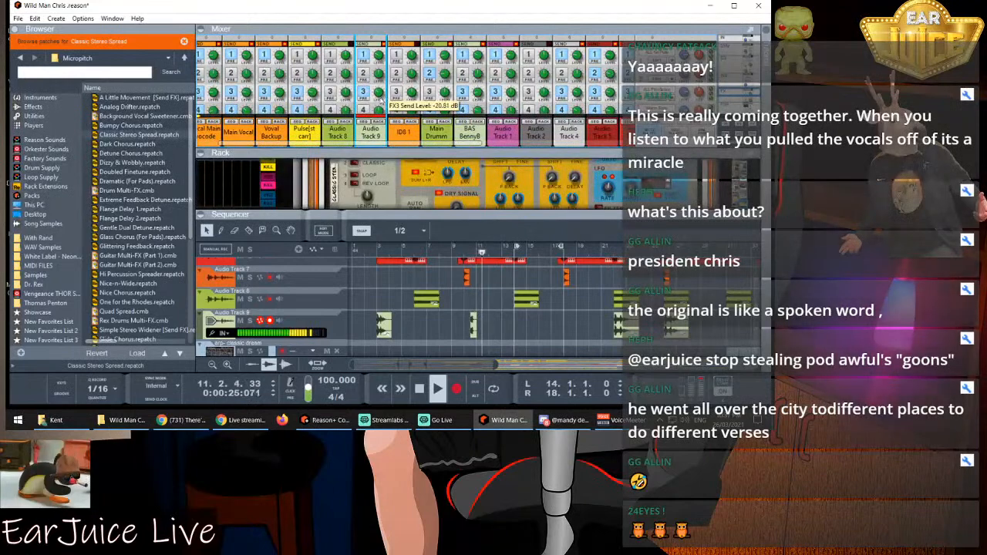
{"action": "scroll", "coordinate": [380, 99], "scroll_direction": "down", "scroll_amount": 1}
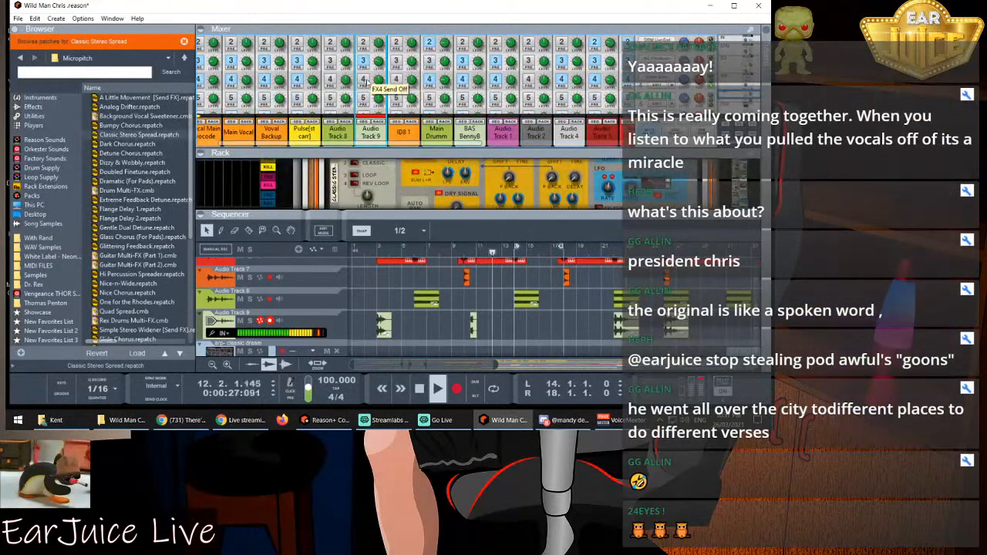
{"action": "left_click", "coordinate": [365, 80]}
{"action": "left_click_drag", "start_coordinate": [379, 81], "coordinate": [383, 91]}
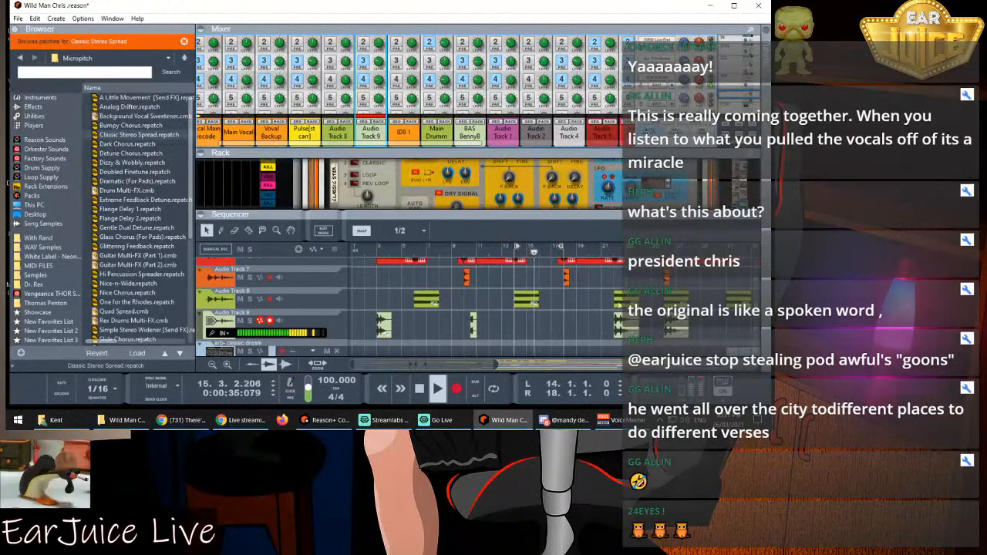
Play the song on to about bar 19 to look for gaps in the sample clips, and stop playback
{"action": "scroll", "coordinate": [614, 300], "scroll_direction": "down", "scroll_amount": 2}
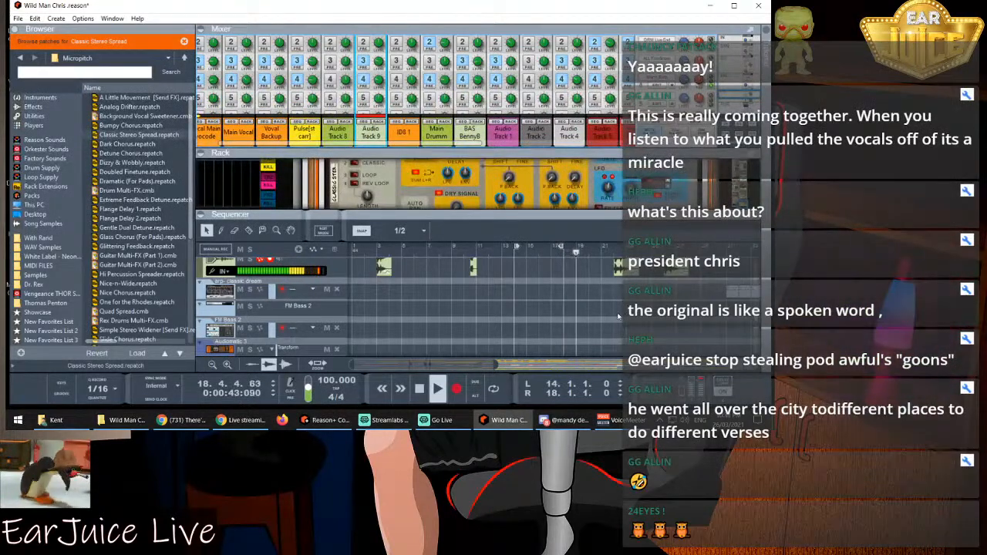
{"action": "scroll", "coordinate": [617, 318], "scroll_direction": "up", "scroll_amount": 2}
{"action": "scroll", "coordinate": [617, 318], "scroll_direction": "down", "scroll_amount": 2}
{"action": "scroll", "coordinate": [617, 317], "scroll_direction": "up", "scroll_amount": 2}
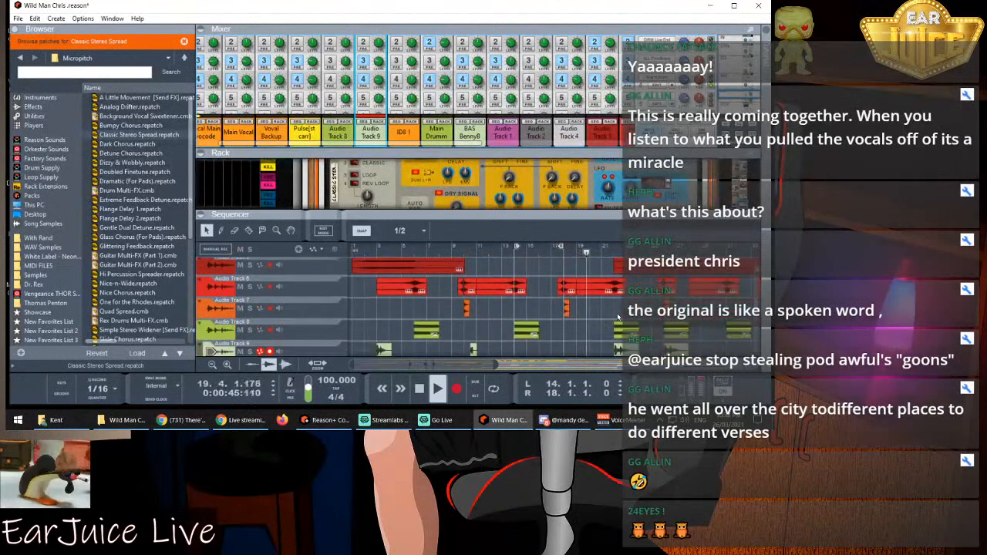
{"action": "key", "text": "space"}
Copy the two-bar Audio Track 8 clip at bar 14 and paste it at bar 18
{"action": "left_click", "coordinate": [570, 253]}
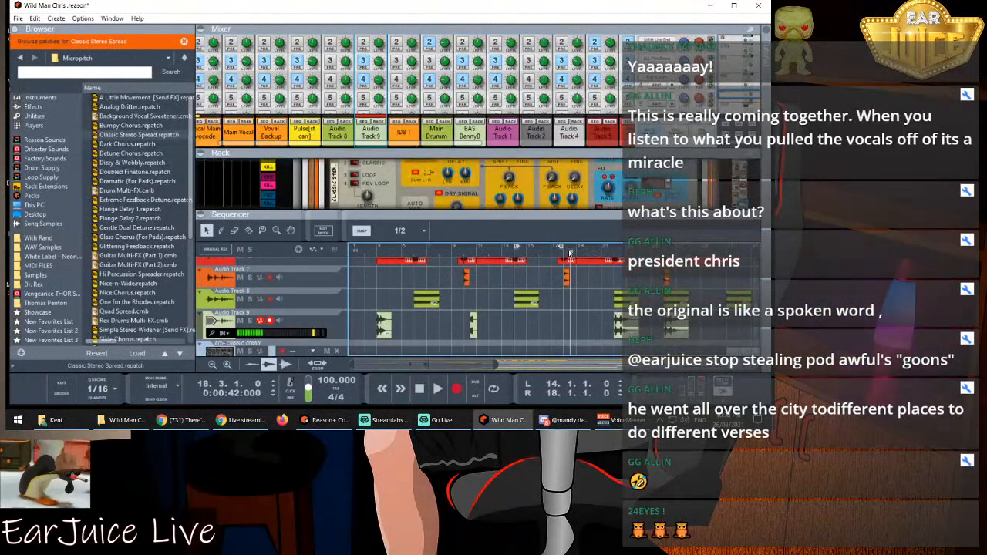
{"action": "right_click", "coordinate": [524, 299]}
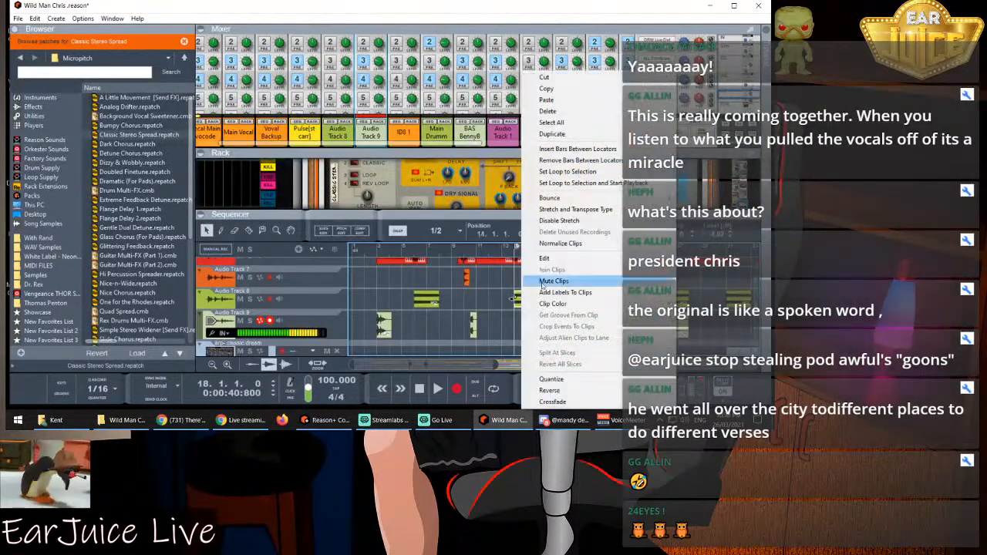
{"action": "left_click", "coordinate": [555, 88]}
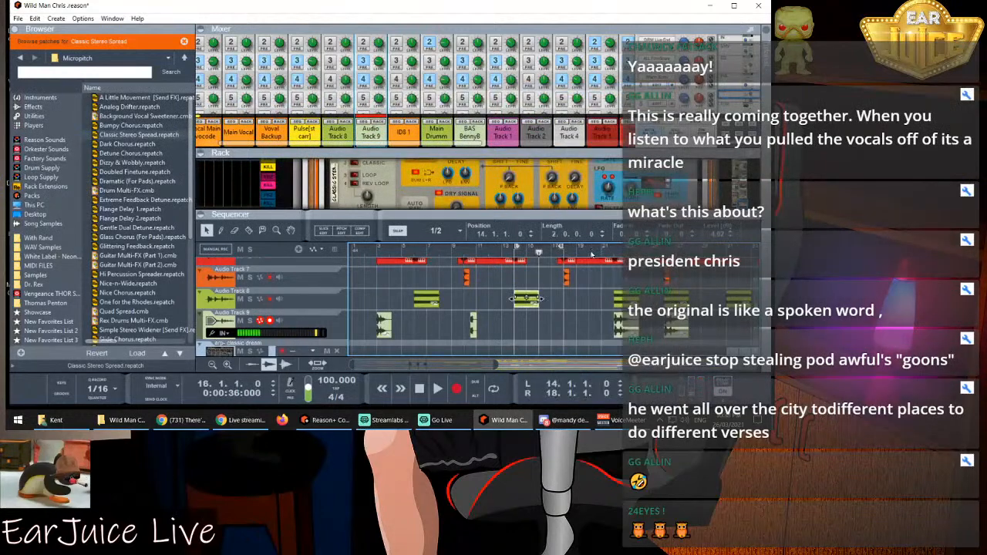
{"action": "left_click", "coordinate": [565, 252]}
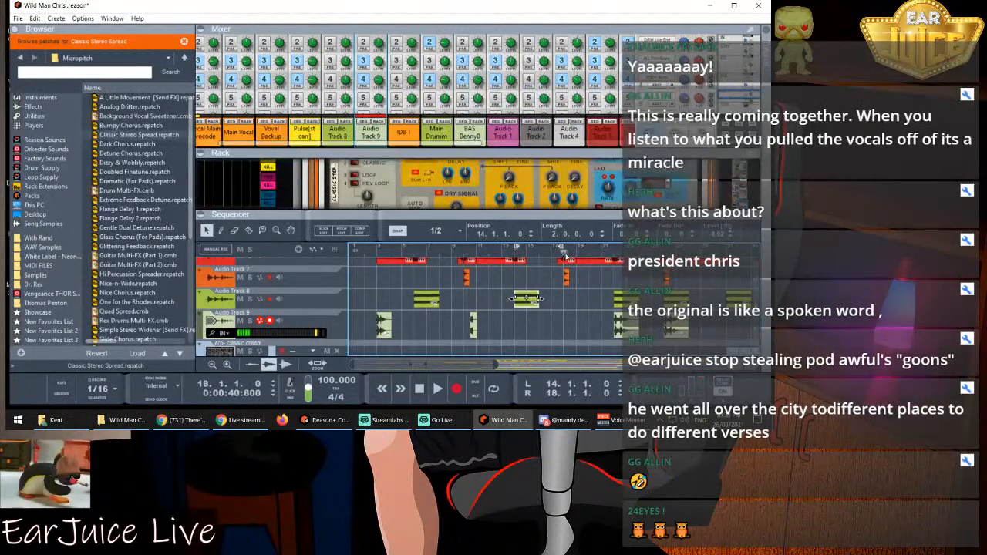
{"action": "right_click", "coordinate": [580, 298]}
{"action": "left_click", "coordinate": [614, 65]}
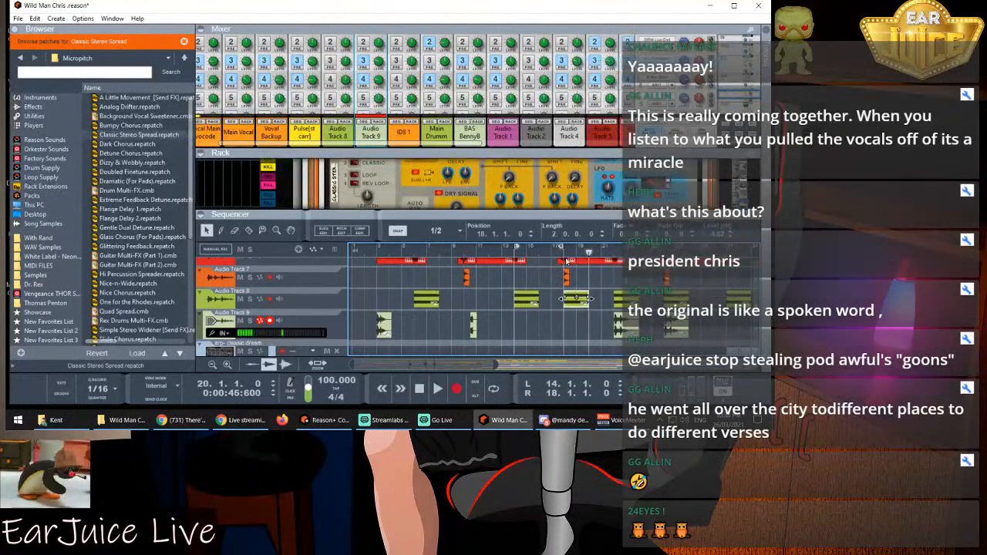
Play back from about bar 16 to bar 23 to check the pasted Audio Track 8 clip and examine the Main Drums track
{"action": "left_click", "coordinate": [547, 252]}
{"action": "key", "text": "space"}
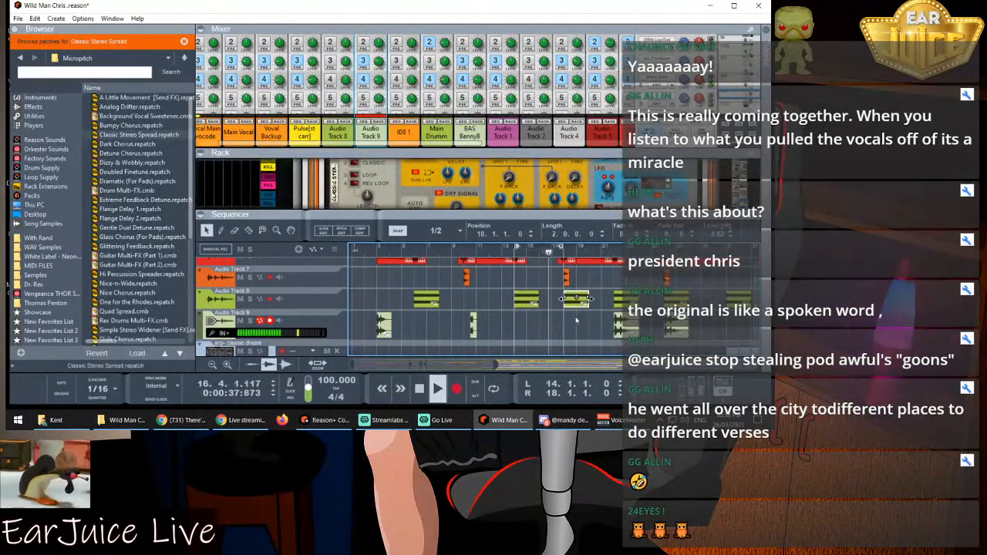
{"action": "left_click", "coordinate": [574, 329]}
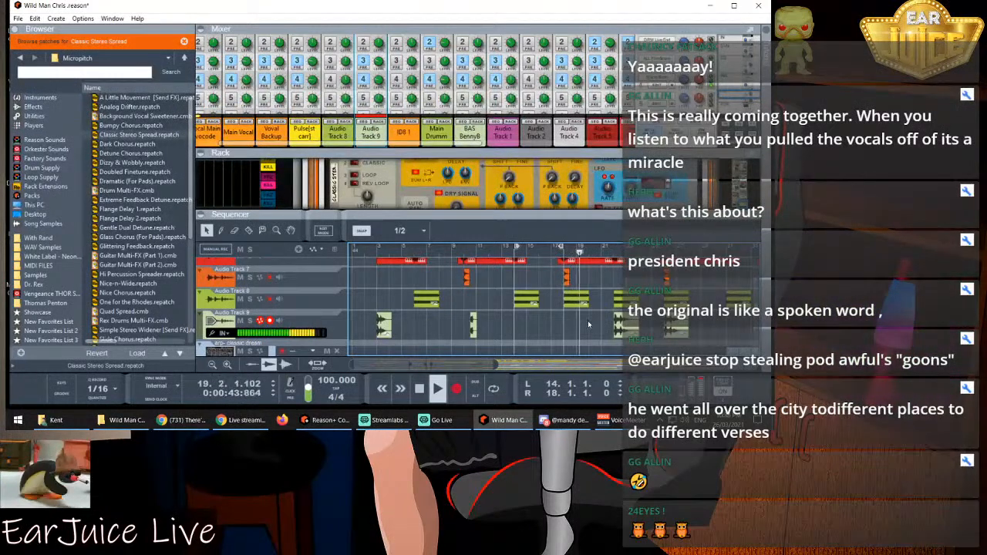
{"action": "scroll", "coordinate": [588, 324], "scroll_direction": "up", "scroll_amount": 2}
{"action": "scroll", "coordinate": [591, 330], "scroll_direction": "down", "scroll_amount": 4}
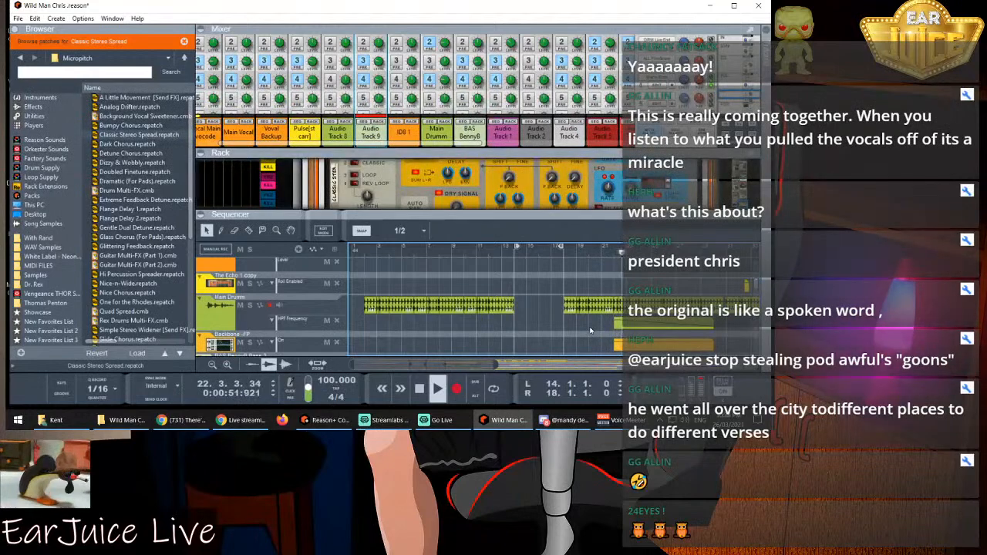
{"action": "key", "text": "space"}
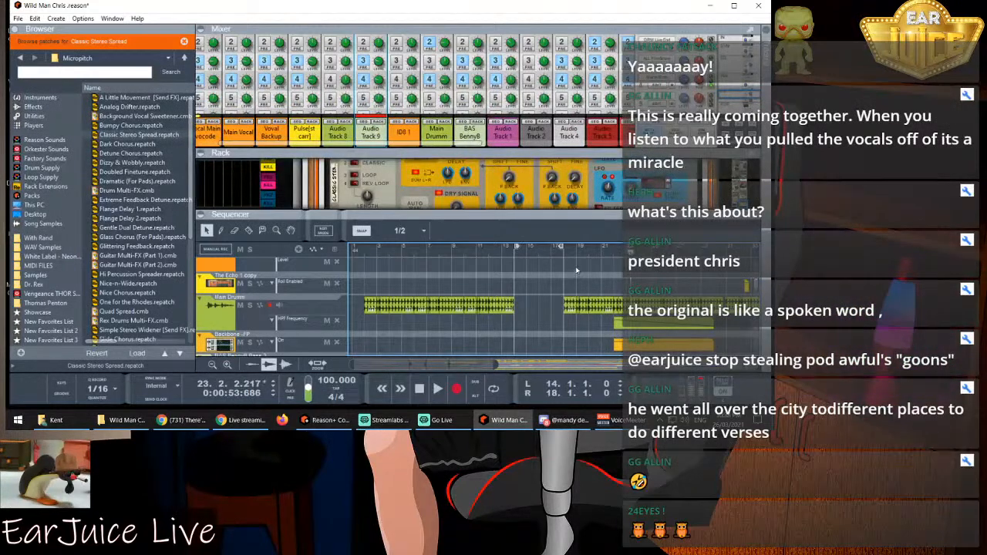
Solo the Main Drums channel and play a short stretch from bar 19 with the timeline enlarged around it
{"action": "left_click", "coordinate": [582, 255]}
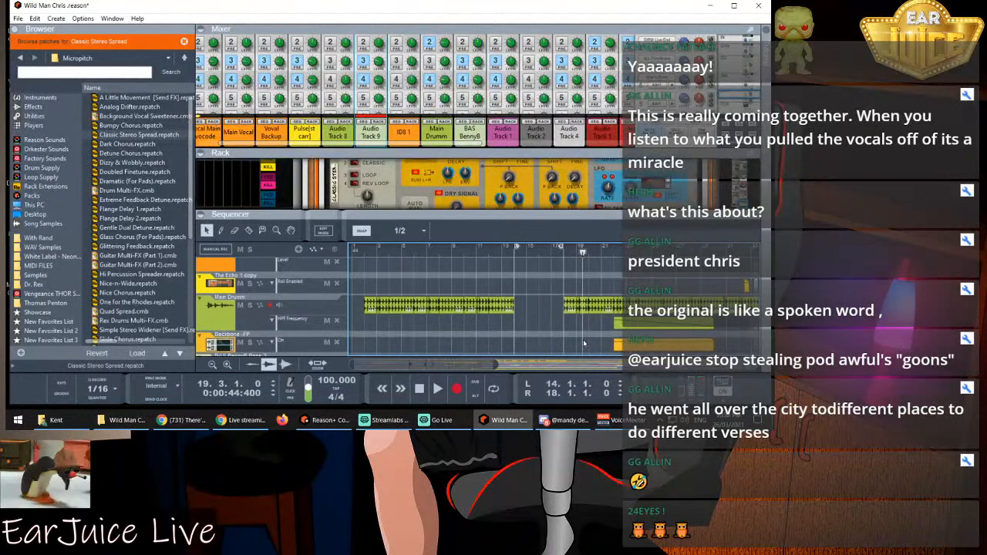
{"action": "left_click_drag", "start_coordinate": [354, 365], "coordinate": [402, 367]}
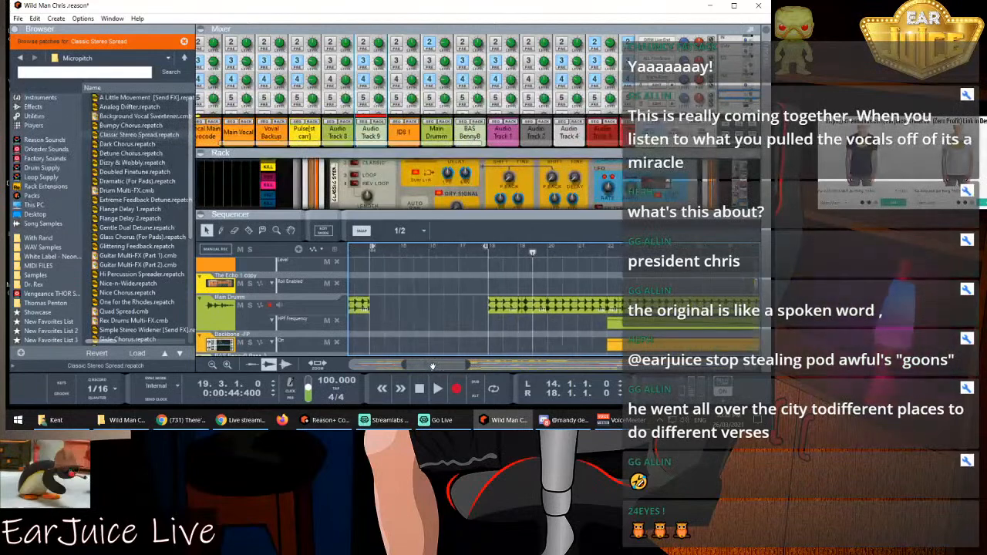
{"action": "left_click", "coordinate": [518, 259]}
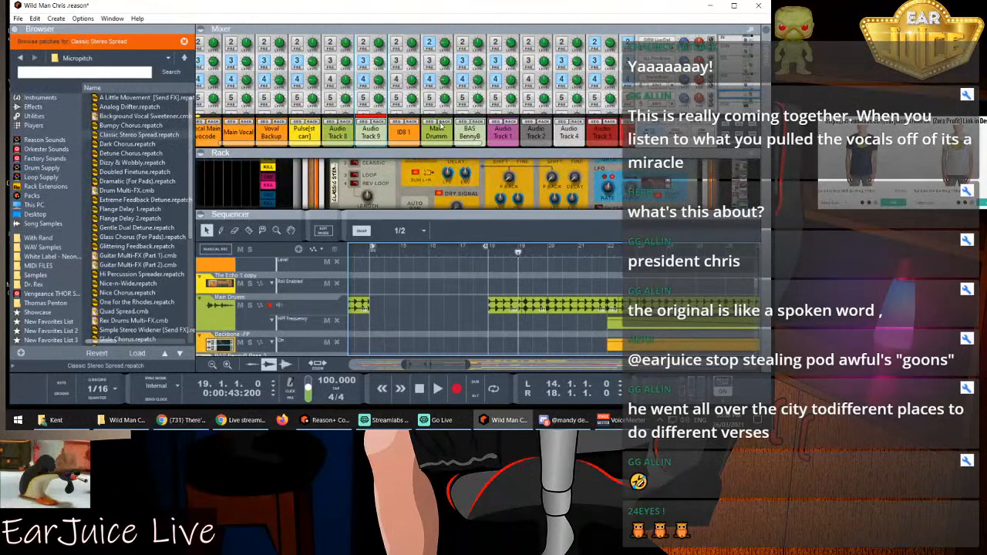
{"action": "scroll", "coordinate": [444, 85], "scroll_direction": "down", "scroll_amount": 3}
{"action": "left_click", "coordinate": [443, 105]}
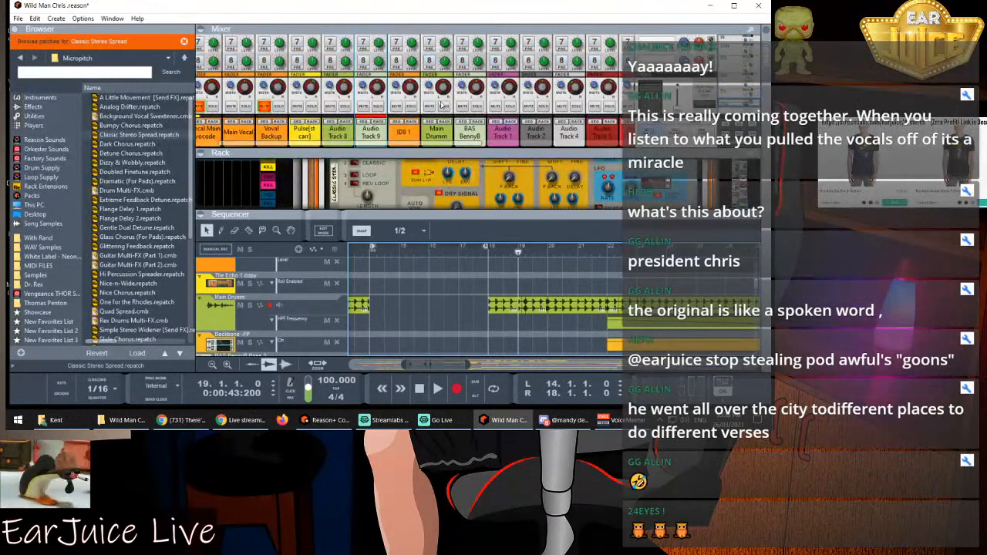
{"action": "key", "text": "space"}
{"action": "key", "text": "space"}
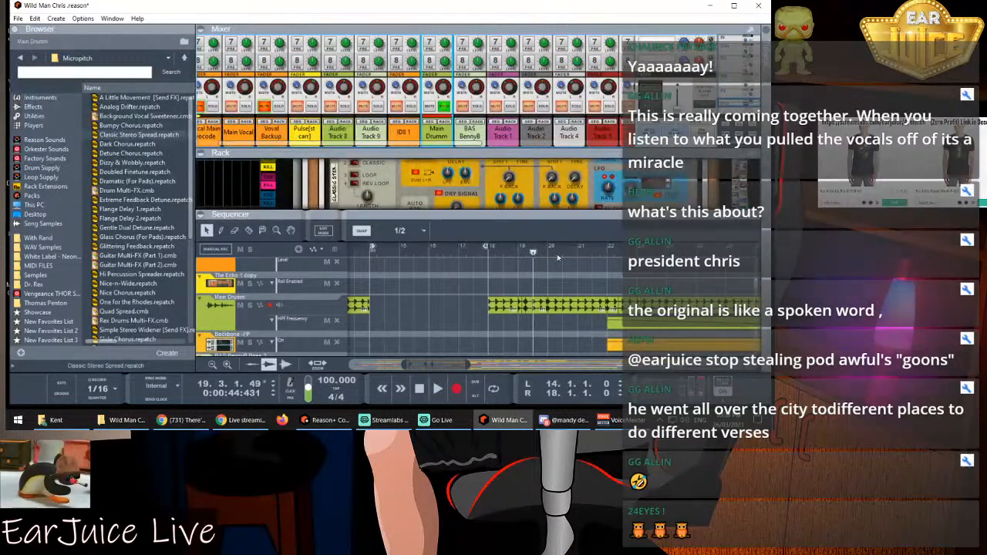
Copy the short Main Drums clip at bar 19 and paste it at 17.3, before the drums re-enter
{"action": "left_click", "coordinate": [520, 310]}
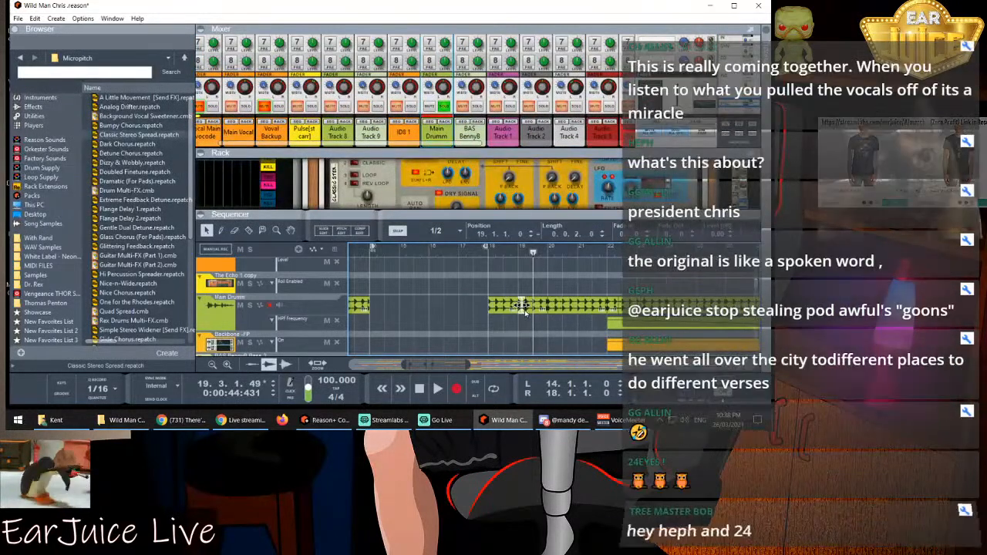
{"action": "right_click", "coordinate": [520, 312]}
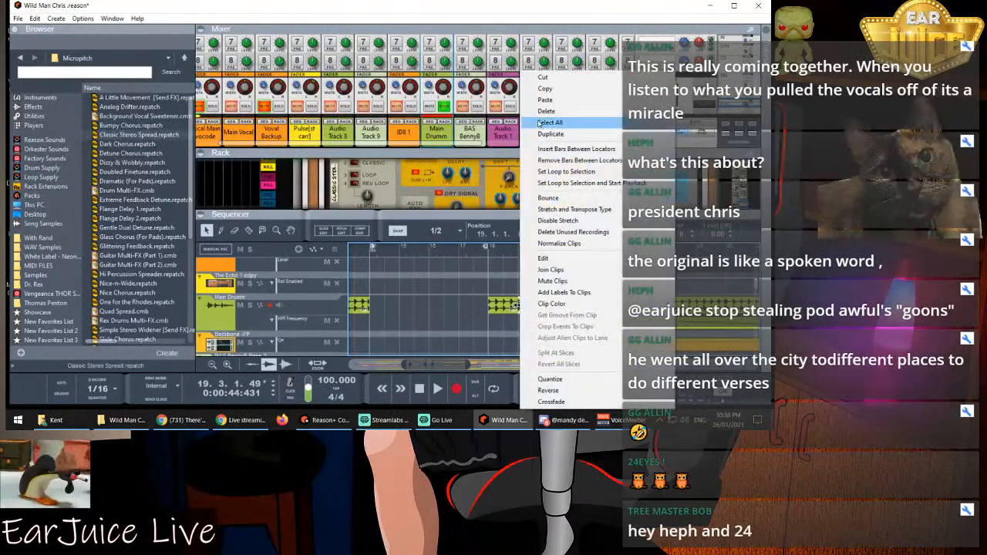
{"action": "left_click", "coordinate": [556, 100]}
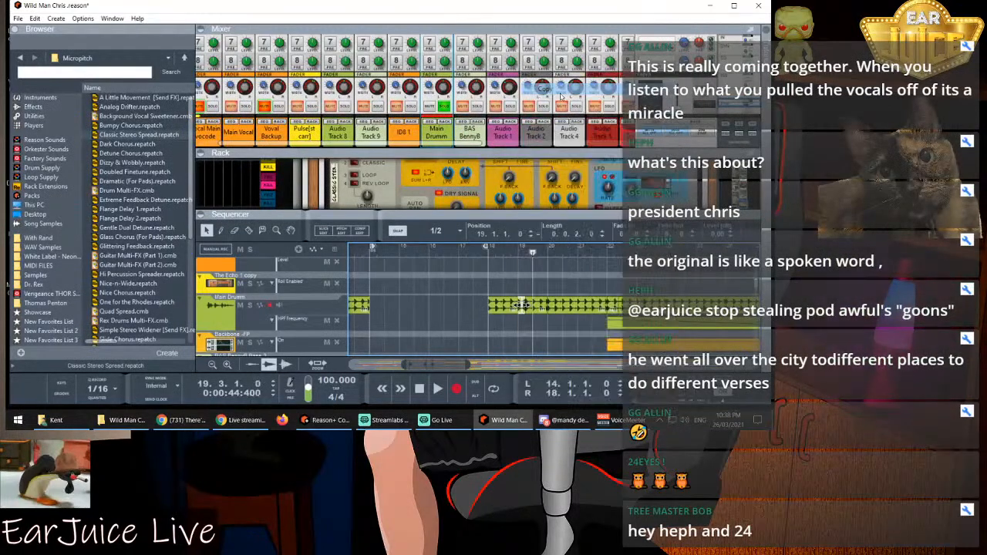
{"action": "left_click", "coordinate": [474, 250]}
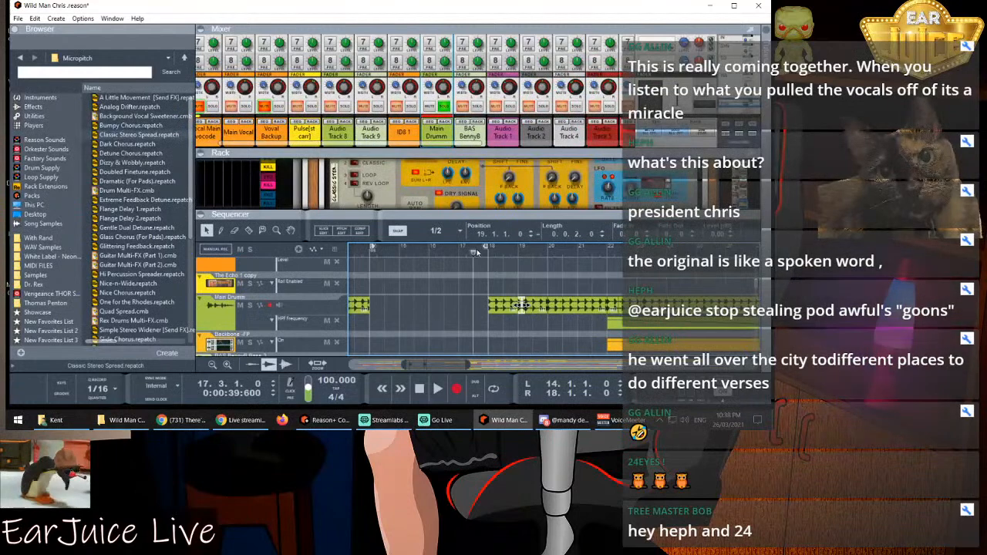
{"action": "right_click", "coordinate": [482, 309]}
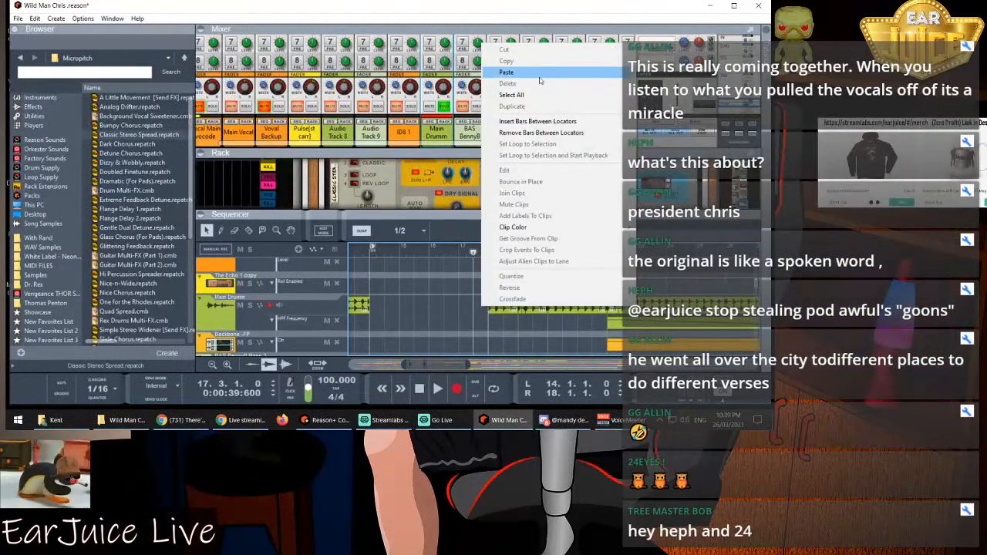
{"action": "left_click", "coordinate": [507, 72]}
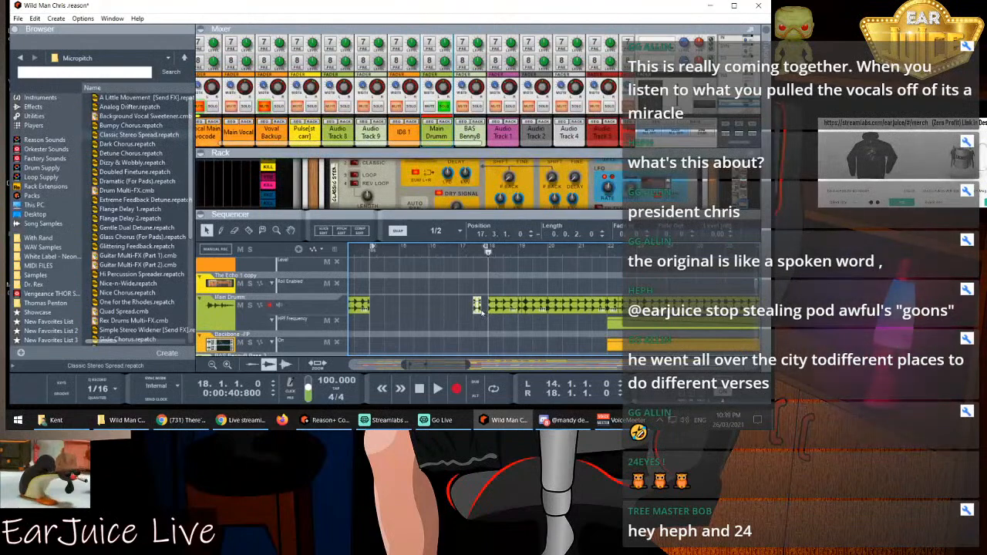
Set the snap value to 1/4, move the pasted Main Drums clip to 17.4, and play the transition into bar 18
{"action": "left_click", "coordinate": [436, 231]}
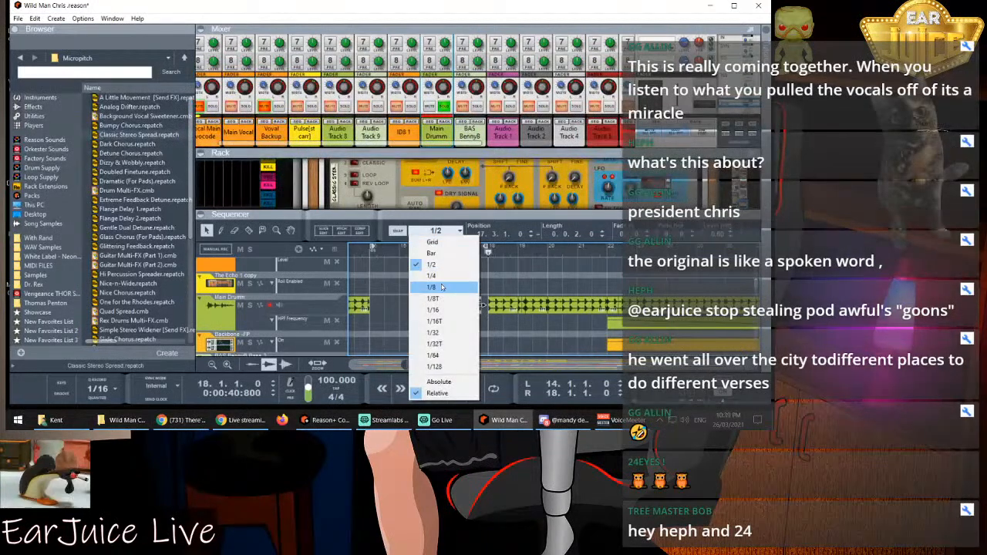
{"action": "left_click", "coordinate": [441, 278]}
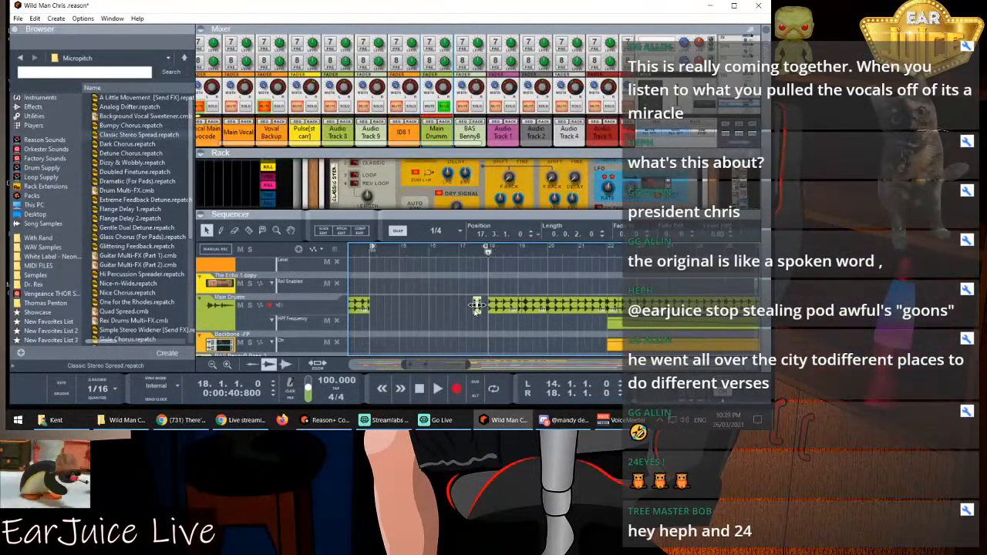
{"action": "left_click", "coordinate": [466, 254]}
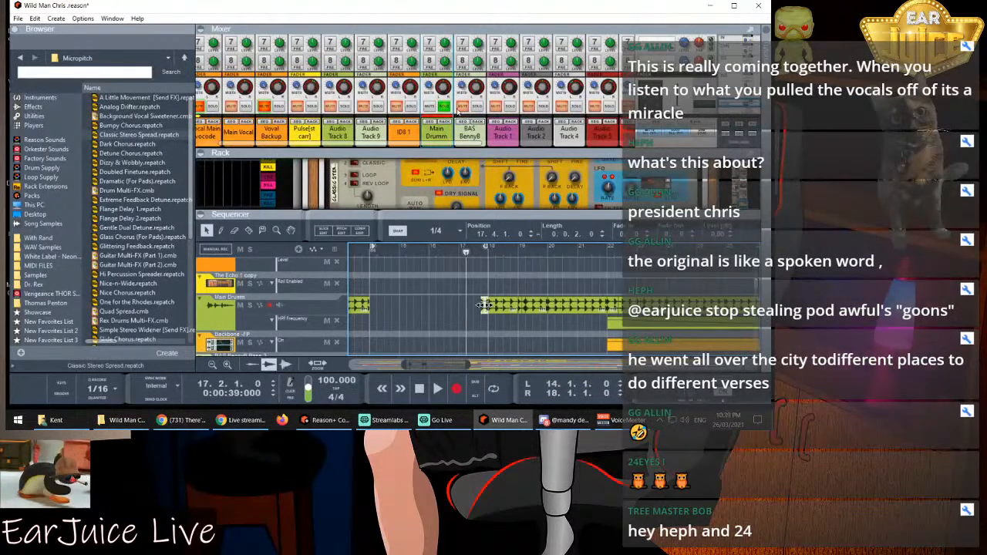
{"action": "key", "text": "space"}
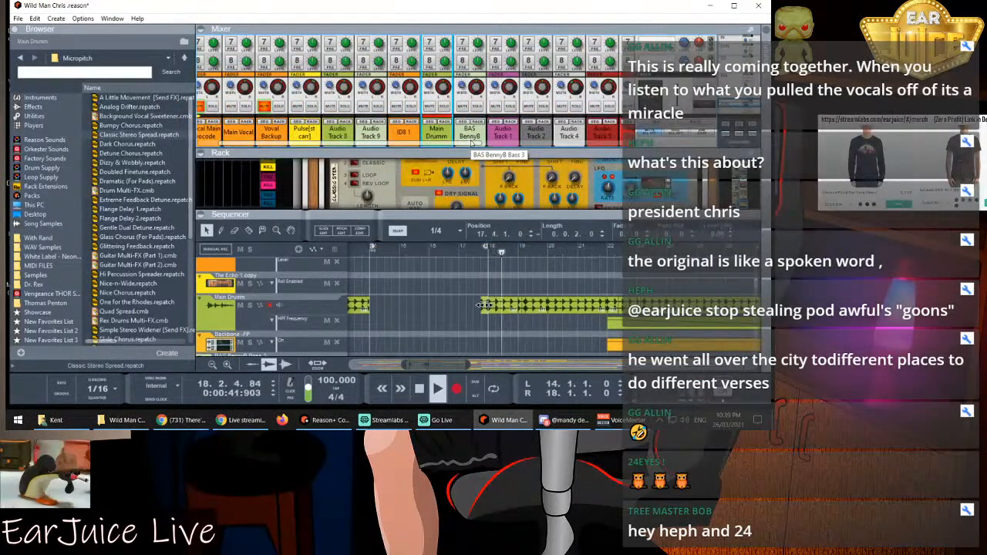
{"action": "left_click", "coordinate": [436, 253]}
{"action": "scroll", "coordinate": [548, 283], "scroll_direction": "down", "scroll_amount": 3}
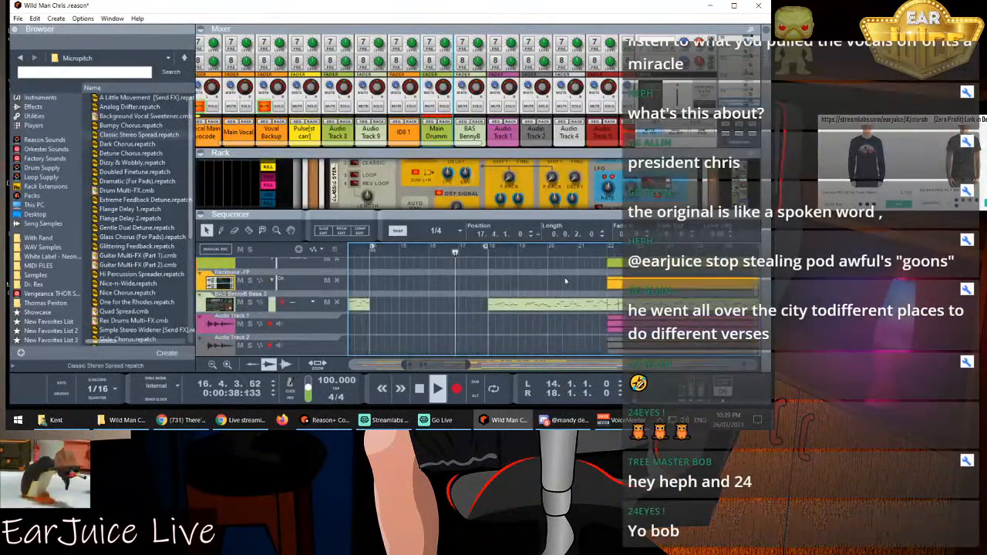
{"action": "scroll", "coordinate": [534, 304], "scroll_direction": "up", "scroll_amount": 3}
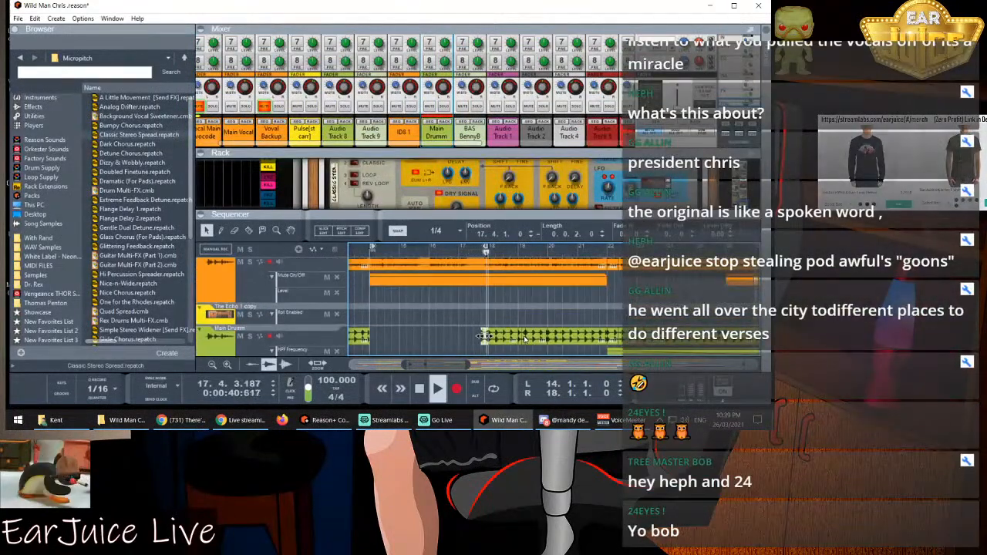
Trim the start of the short Main Drums clip before bar 18 and play from about 17.3 into bar 22
{"action": "left_click", "coordinate": [461, 334]}
{"action": "key", "text": "space"}
{"action": "left_click", "coordinate": [483, 338]}
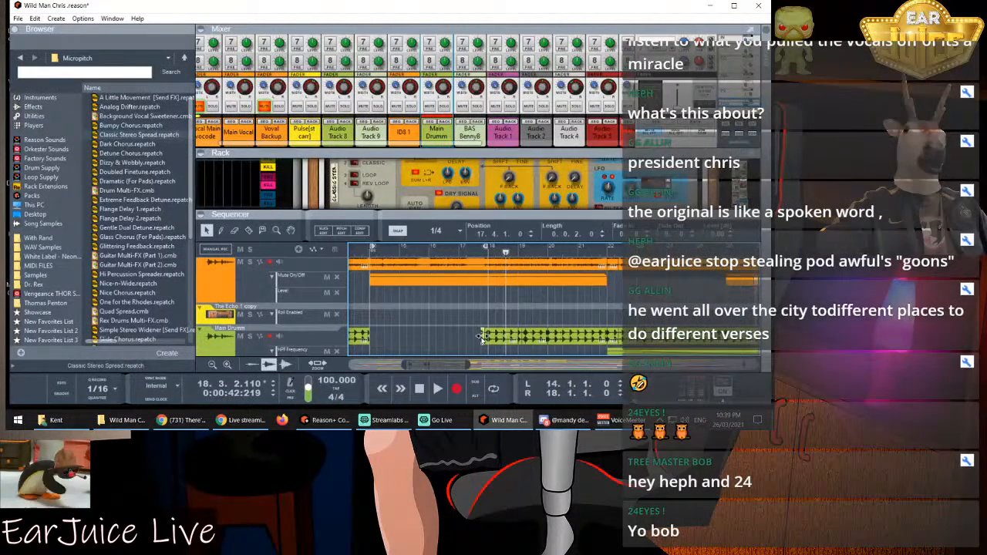
{"action": "left_click", "coordinate": [448, 319]}
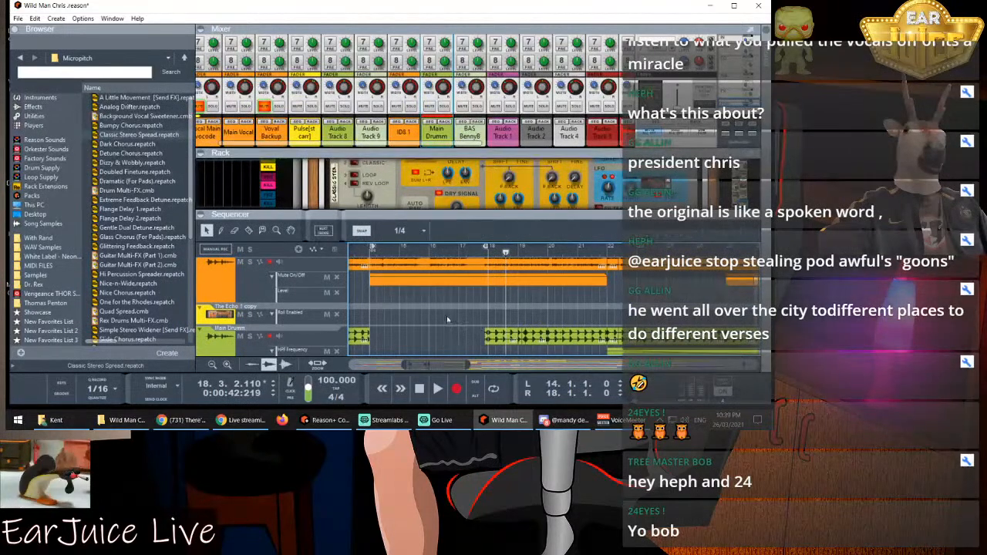
{"action": "left_click", "coordinate": [476, 255]}
{"action": "key", "text": "space"}
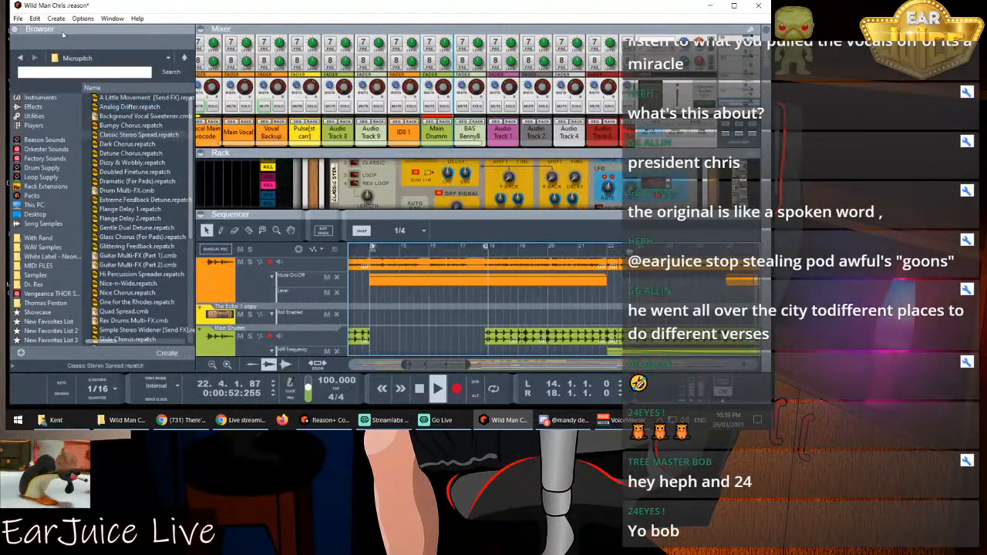
{"action": "key", "text": "space"}
Place a short Main Drums clip at bar 14, directly after the preceding drum clip, and start playback ahead of it
{"action": "left_click", "coordinate": [35, 17]}
{"action": "left_click", "coordinate": [58, 30]}
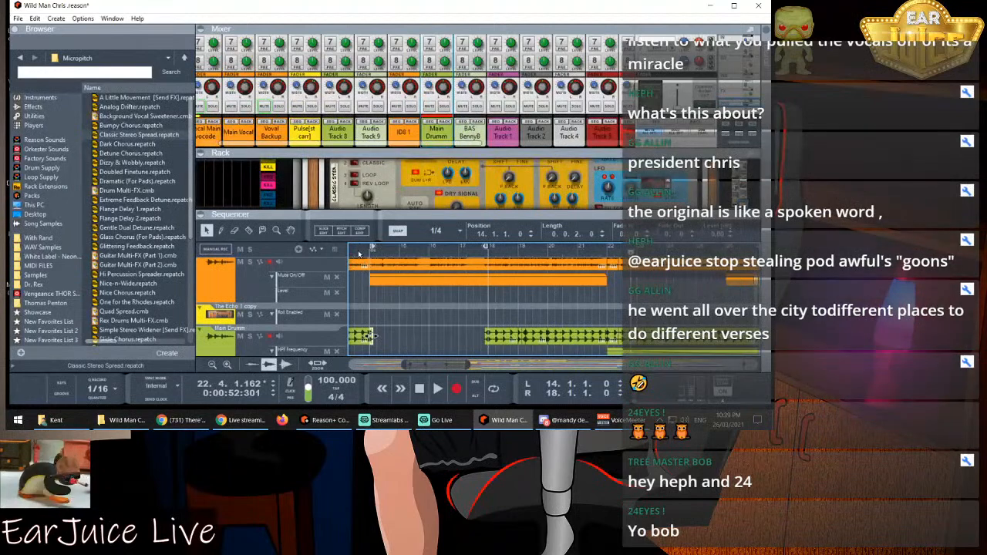
{"action": "key", "text": "space"}
{"action": "left_click", "coordinate": [415, 333]}
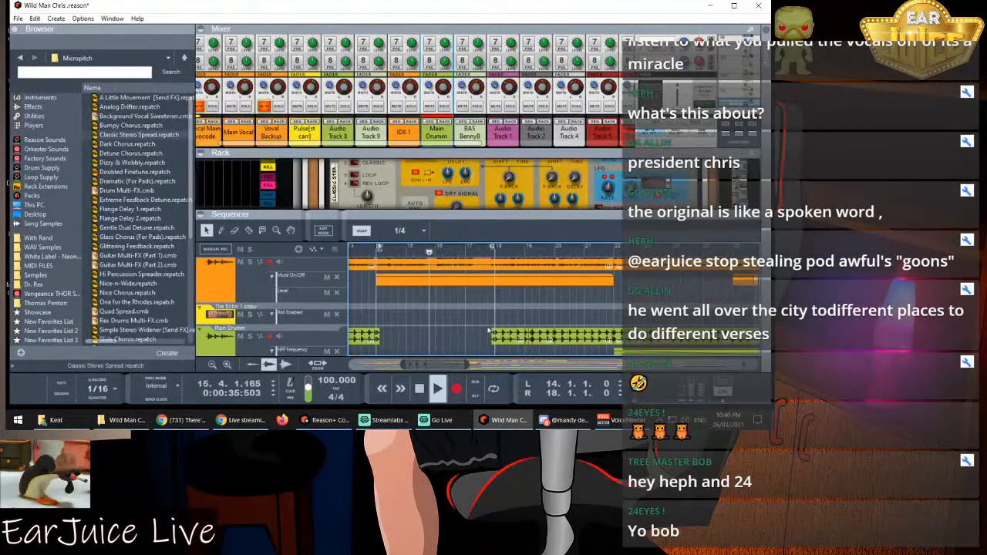
Play on to about bar 34 with a longer timeline range shown and the rack enlarged, and examine the lower tracks
{"action": "scroll", "coordinate": [555, 339], "scroll_direction": "down", "scroll_amount": 3}
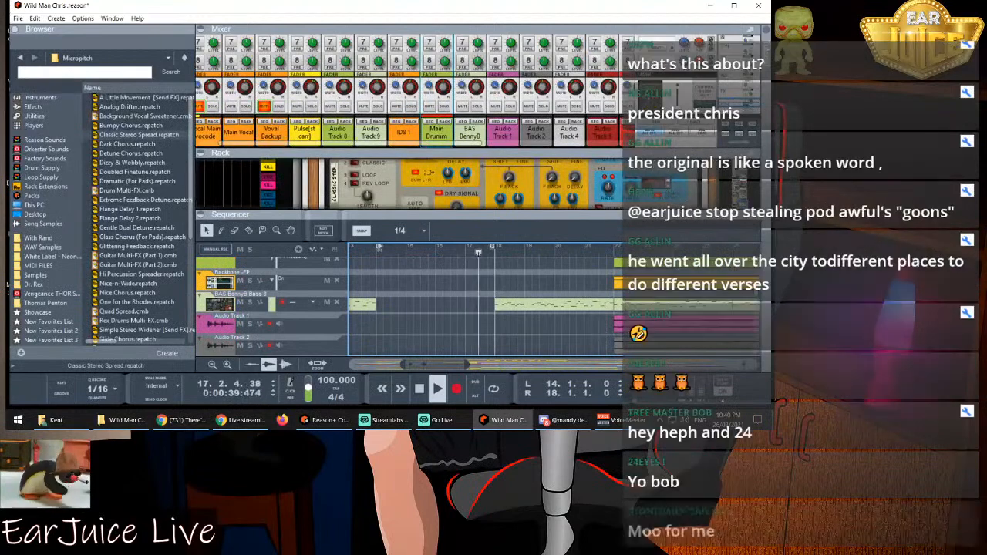
{"action": "left_click_drag", "start_coordinate": [468, 364], "coordinate": [525, 363]}
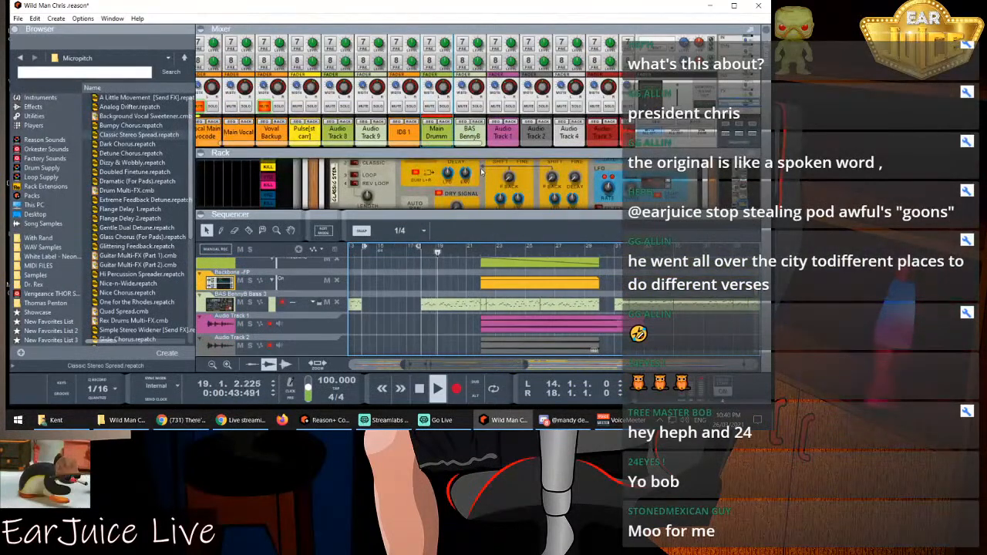
{"action": "scroll", "coordinate": [493, 176], "scroll_direction": "down", "scroll_amount": 5}
{"action": "scroll", "coordinate": [516, 187], "scroll_direction": "up", "scroll_amount": 5}
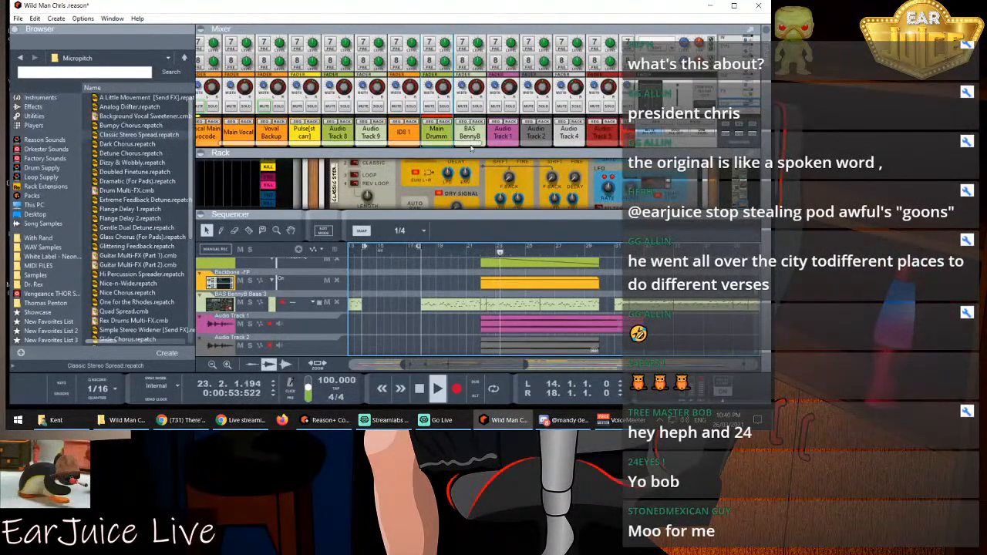
{"action": "left_click_drag", "start_coordinate": [429, 147], "coordinate": [456, 68]}
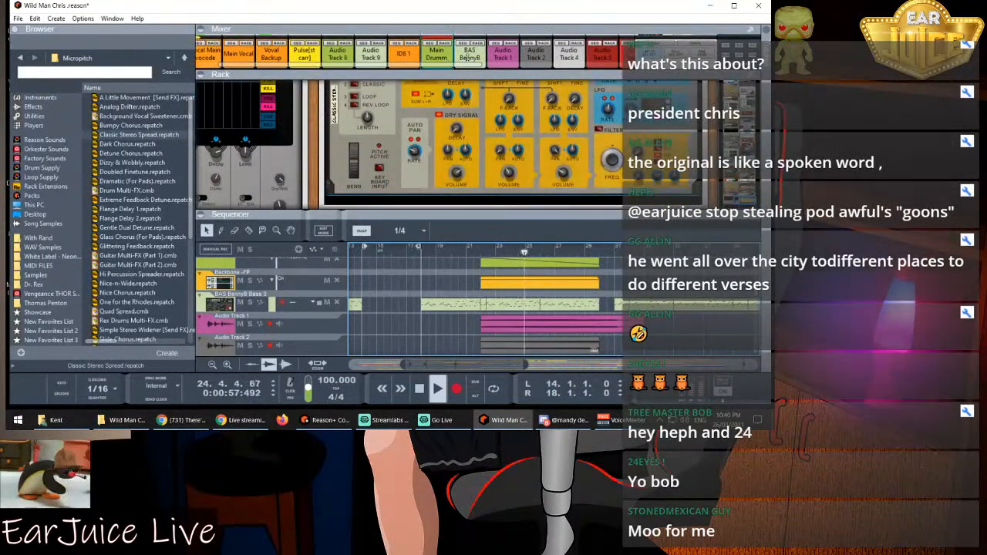
{"action": "scroll", "coordinate": [525, 144], "scroll_direction": "down", "scroll_amount": 3}
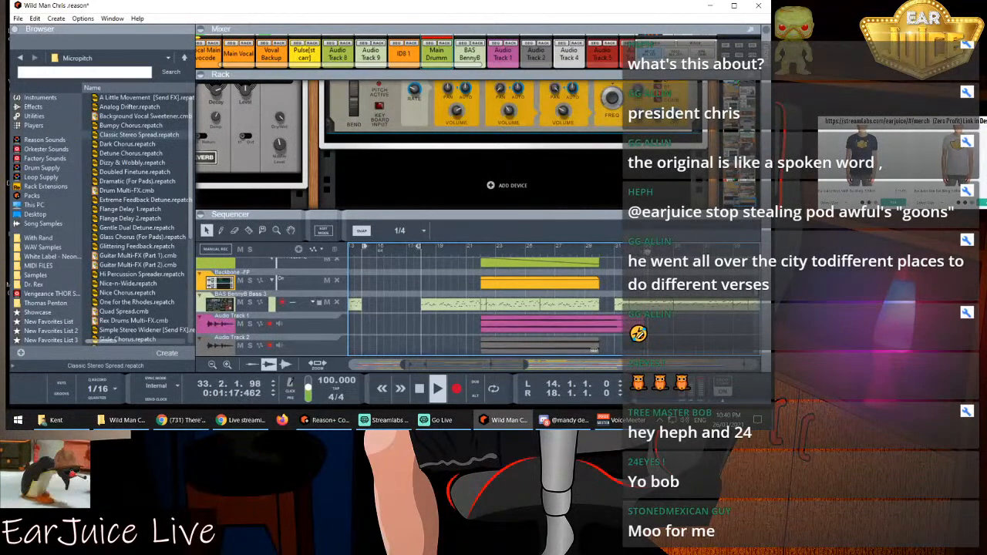
{"action": "key", "text": "space"}
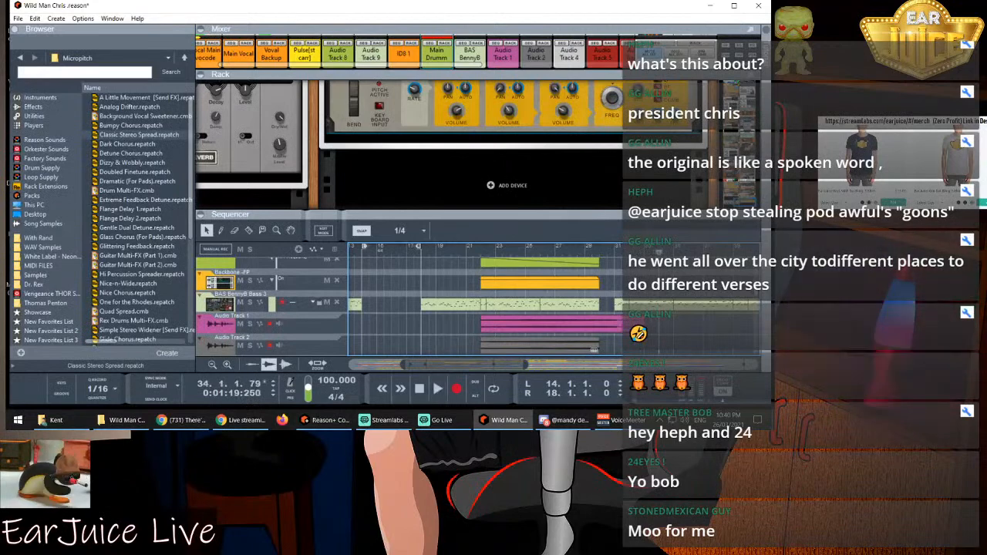
Find the OVox Mono/Stereo devices in the rack and examine the settings of OVox Mono/Stereo 1 and its copy
{"action": "left_click", "coordinate": [736, 107]}
{"action": "scroll", "coordinate": [401, 145], "scroll_direction": "up", "scroll_amount": 10}
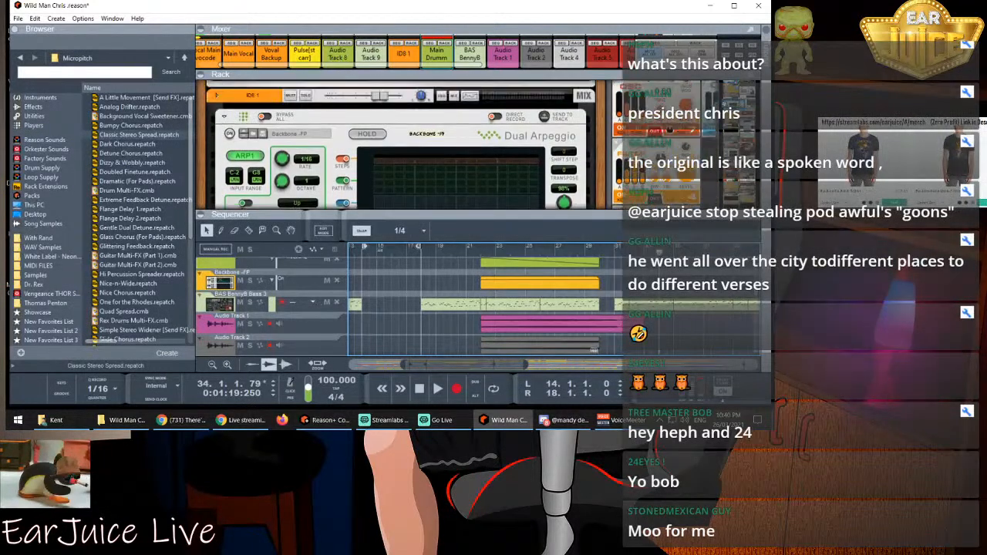
{"action": "scroll", "coordinate": [401, 145], "scroll_direction": "down", "scroll_amount": 3}
{"action": "scroll", "coordinate": [401, 145], "scroll_direction": "down", "scroll_amount": 3}
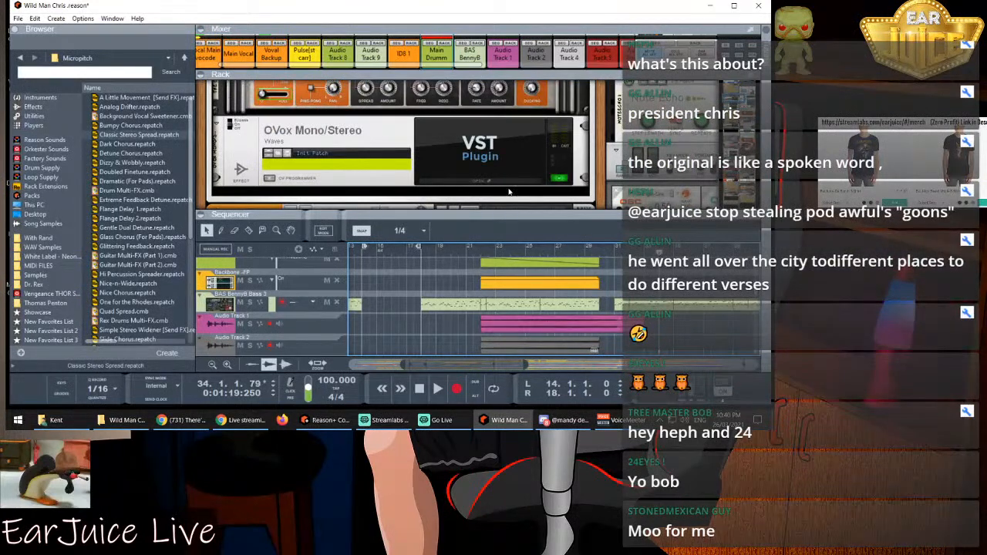
{"action": "left_click", "coordinate": [479, 183]}
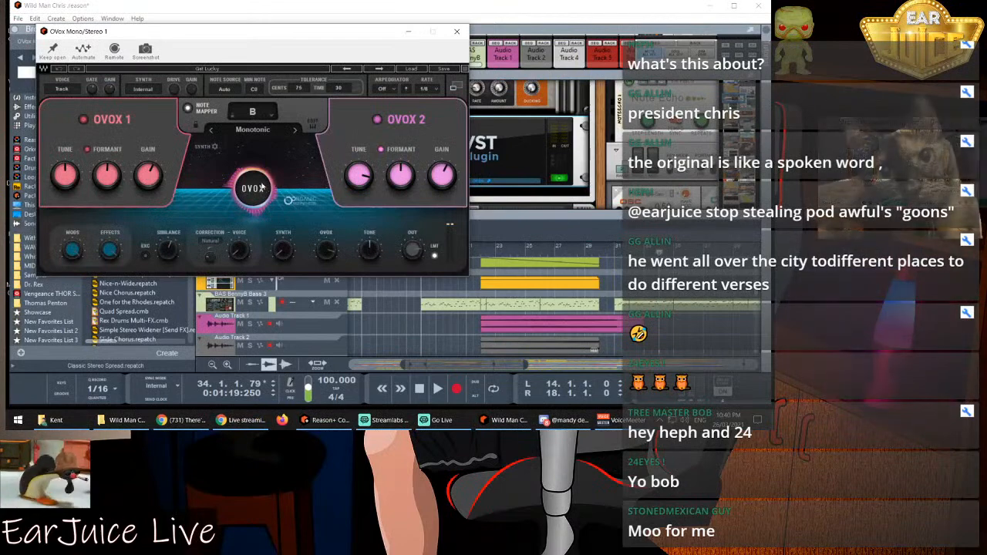
{"action": "left_click", "coordinate": [456, 31]}
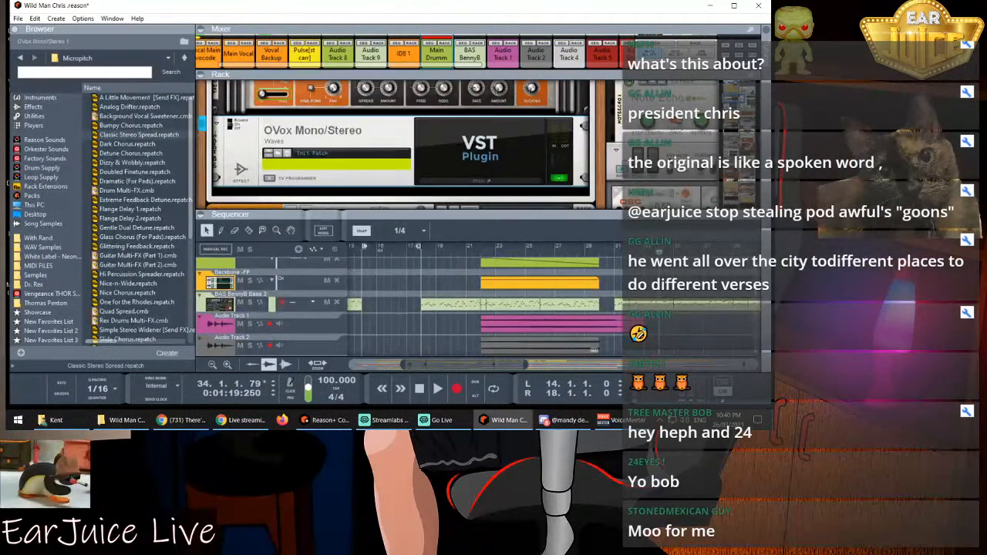
{"action": "mouse_move", "coordinate": [733, 98]}
{"action": "left_mouse_down"}
{"action": "mouse_move", "coordinate": [747, 94]}
{"action": "mouse_move", "coordinate": [746, 136]}
{"action": "mouse_move", "coordinate": [734, 98]}
{"action": "left_mouse_up"}
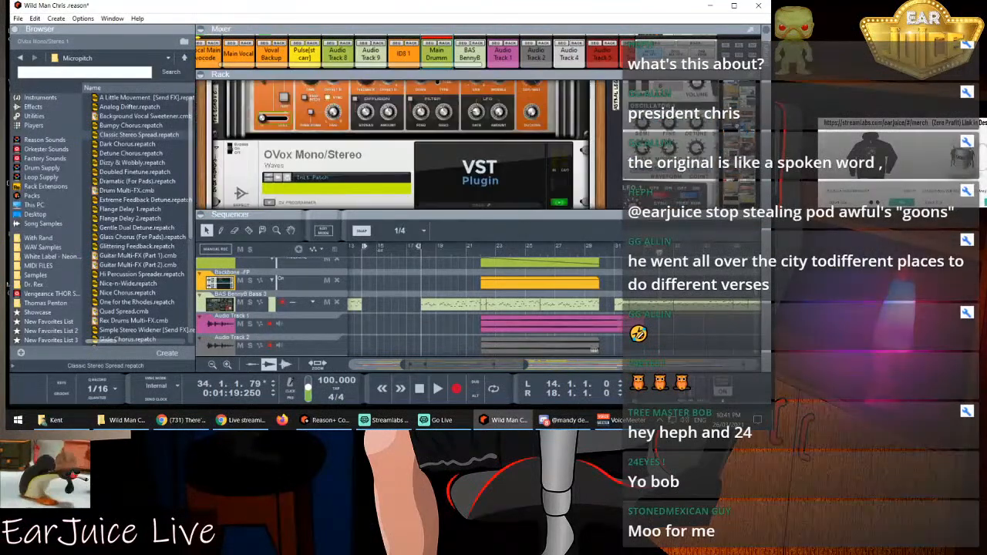
{"action": "left_click", "coordinate": [495, 209]}
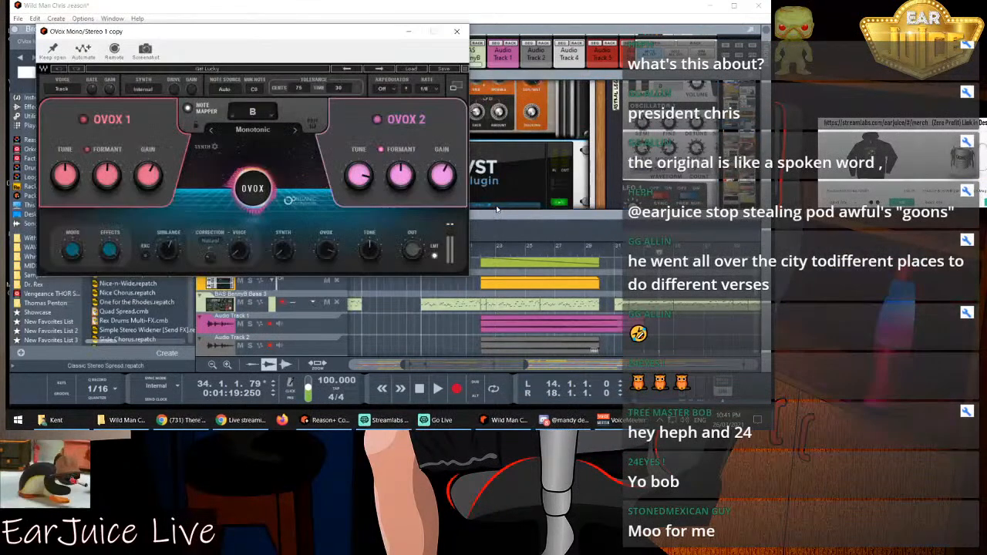
{"action": "left_click", "coordinate": [457, 32]}
Show Audio Track 9's Polar device in the rack, solo the channel, and set the right locator to bar 40
{"action": "scroll", "coordinate": [594, 253], "scroll_direction": "down", "scroll_amount": 9}
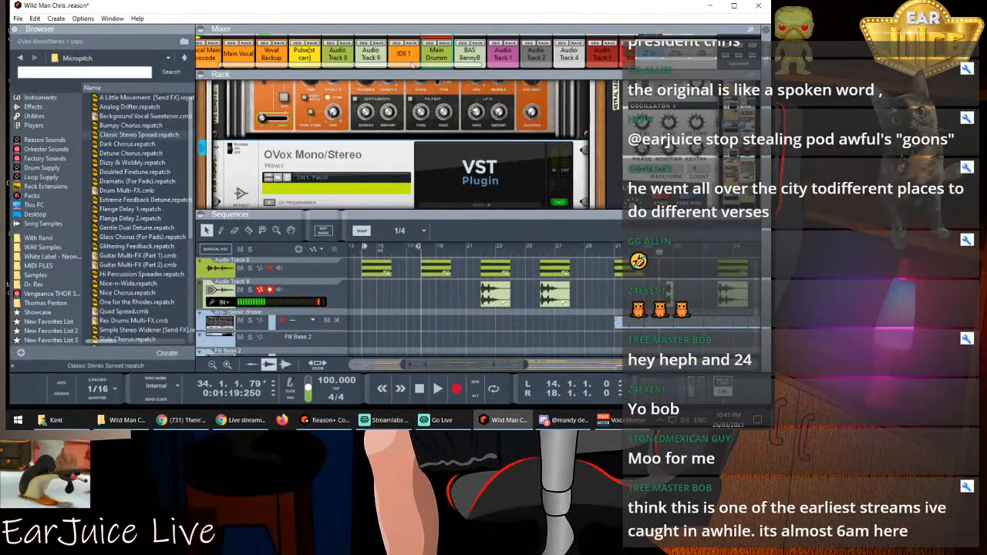
{"action": "left_click_drag", "start_coordinate": [372, 70], "coordinate": [375, 123]}
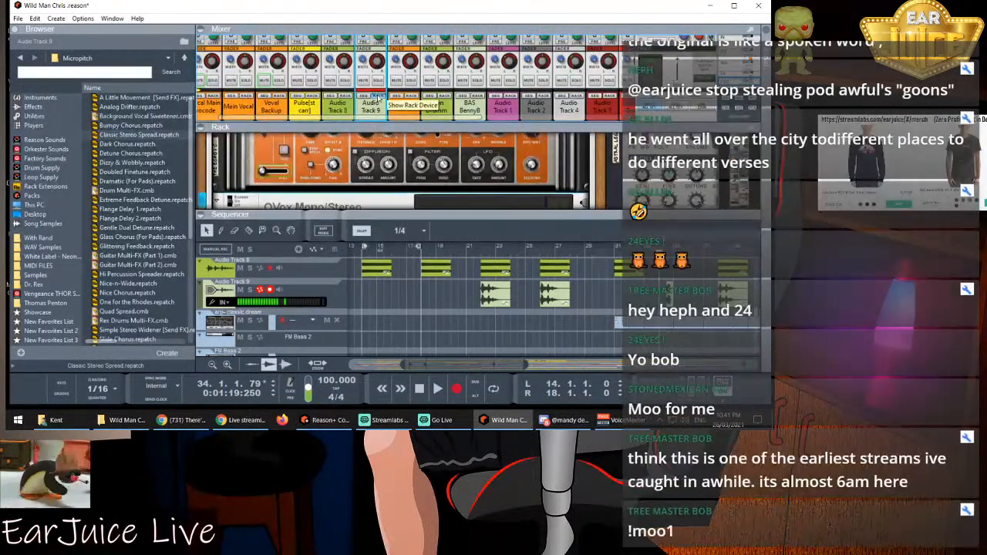
{"action": "left_click", "coordinate": [372, 104]}
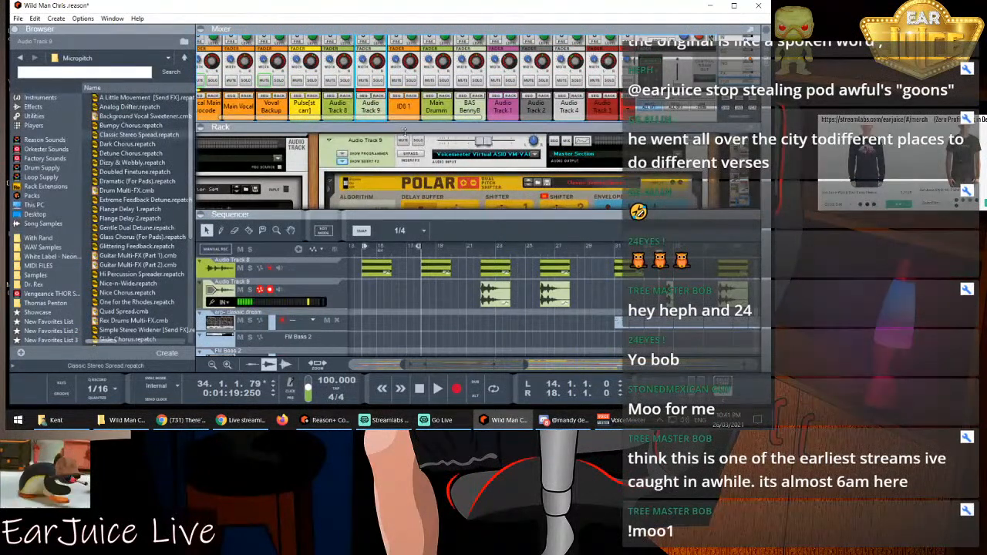
{"action": "scroll", "coordinate": [405, 133], "scroll_direction": "down", "scroll_amount": 2}
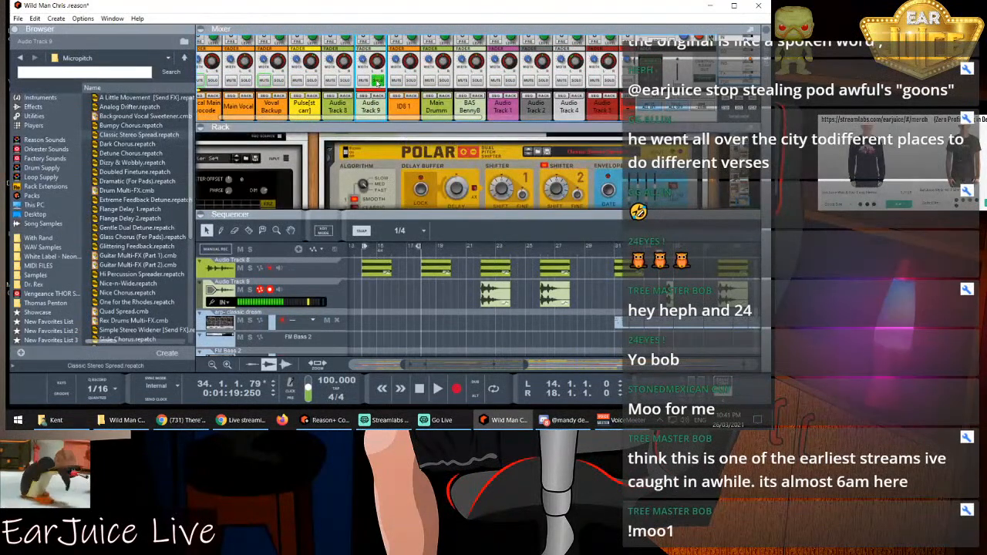
{"action": "scroll", "coordinate": [582, 207], "scroll_direction": "down", "scroll_amount": 2}
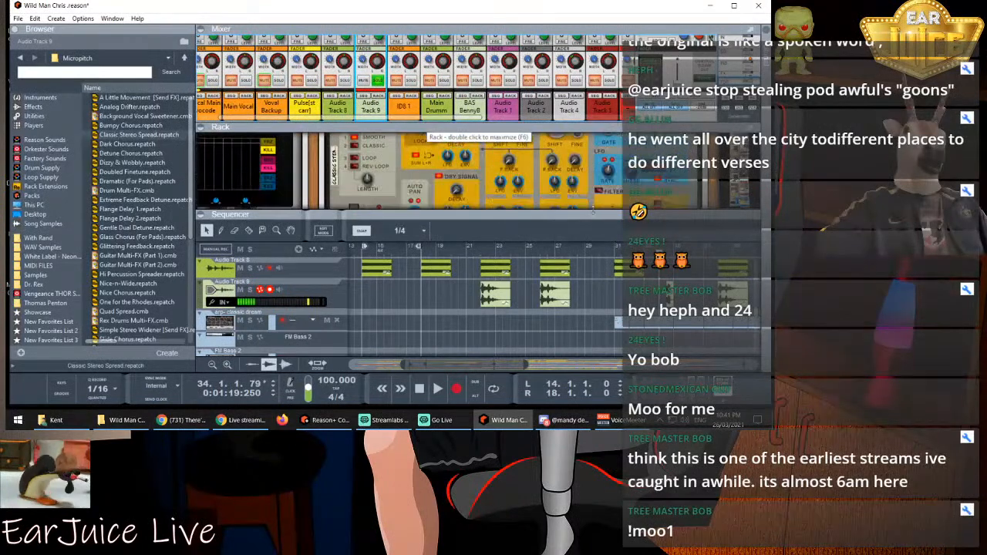
{"action": "left_click_drag", "start_coordinate": [423, 248], "coordinate": [620, 259]}
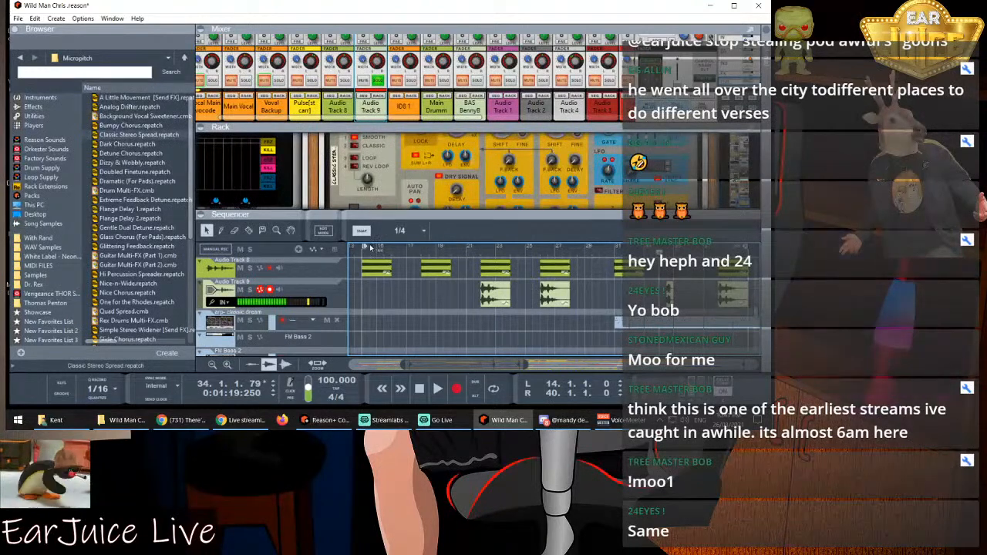
Set the left locator to bar 34.3, enable looping, and start playback from just before the vocal clip there
{"action": "left_click_drag", "start_coordinate": [368, 249], "coordinate": [676, 248]}
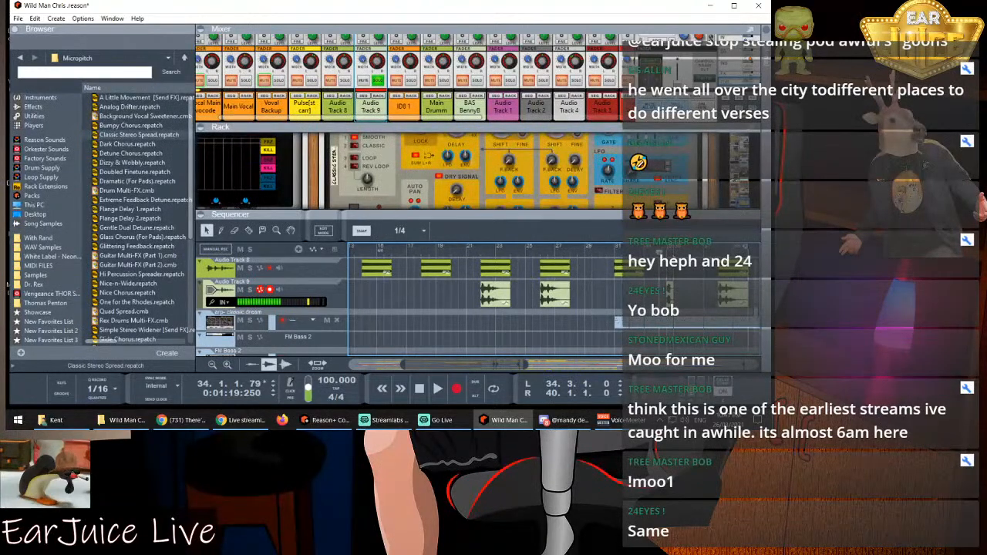
{"action": "left_click", "coordinate": [677, 249]}
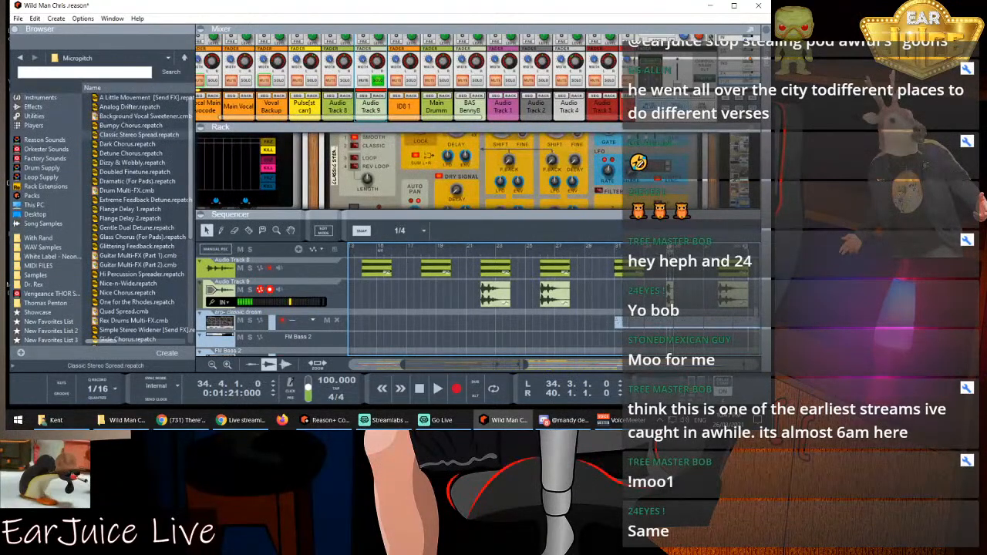
{"action": "left_click", "coordinate": [493, 389]}
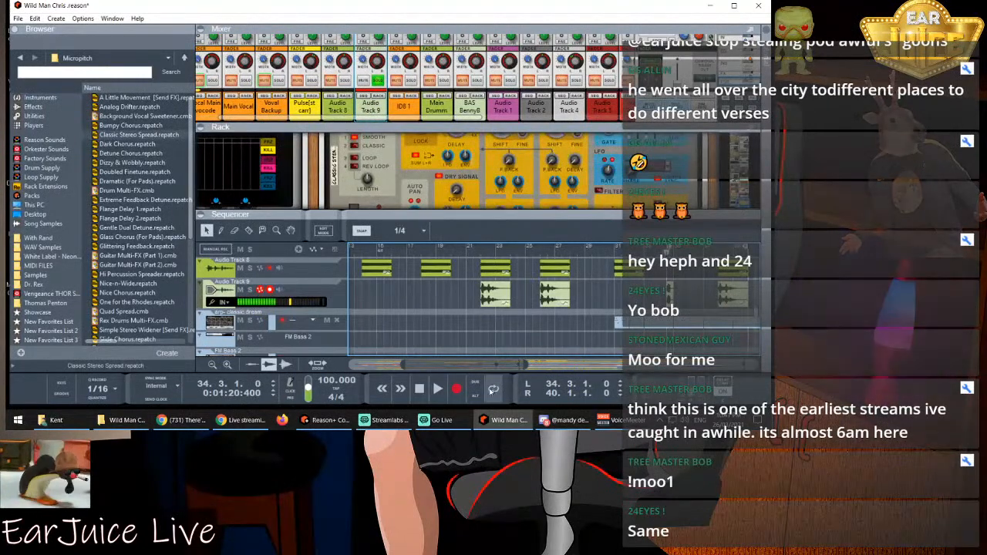
{"action": "left_click", "coordinate": [437, 388]}
Add the Waves OVox Mono/Stereo effect to Audio Track 9 after its Polar device
{"action": "scroll", "coordinate": [402, 173], "scroll_direction": "down", "scroll_amount": 3}
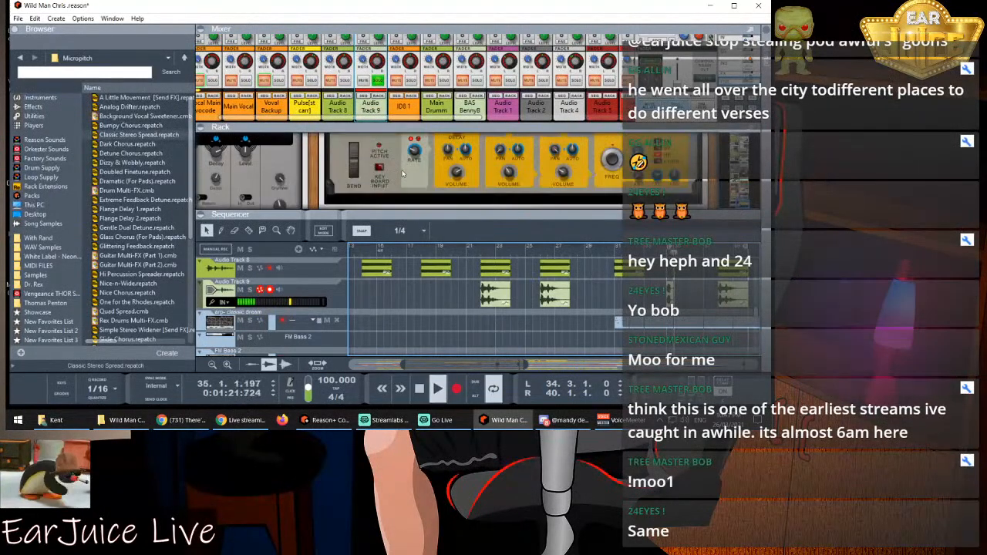
{"action": "right_click", "coordinate": [413, 202]}
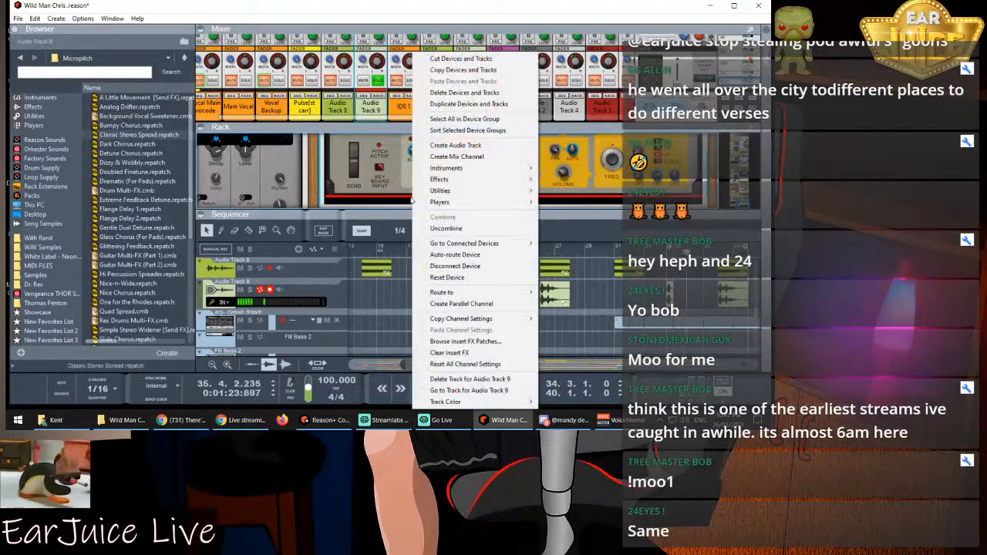
{"action": "mouse_move", "coordinate": [465, 182]}
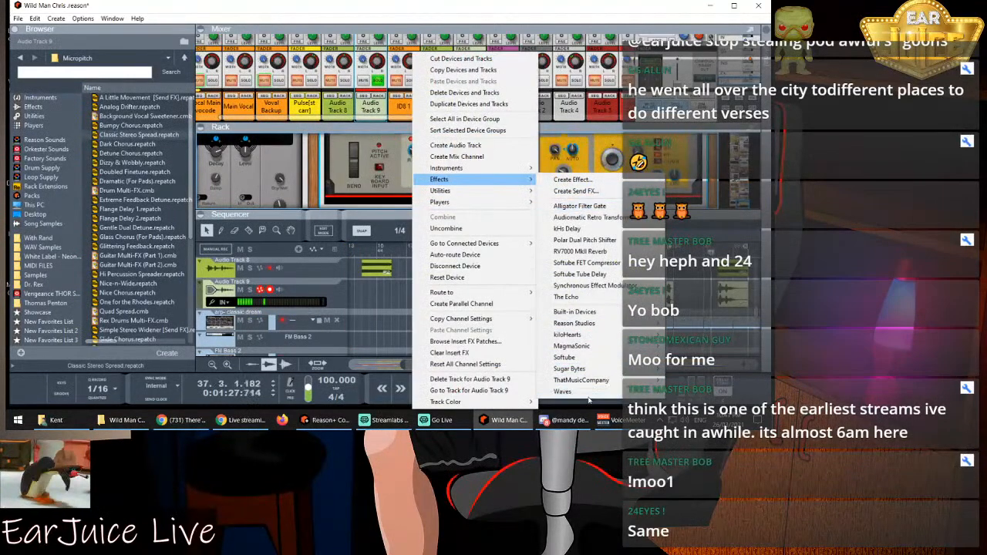
{"action": "mouse_move", "coordinate": [589, 395]}
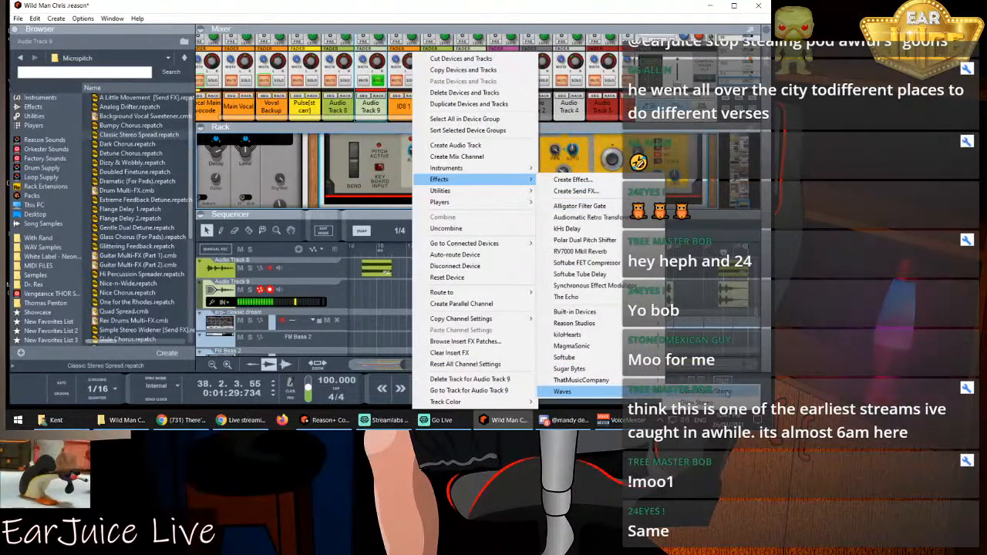
{"action": "left_click", "coordinate": [725, 392]}
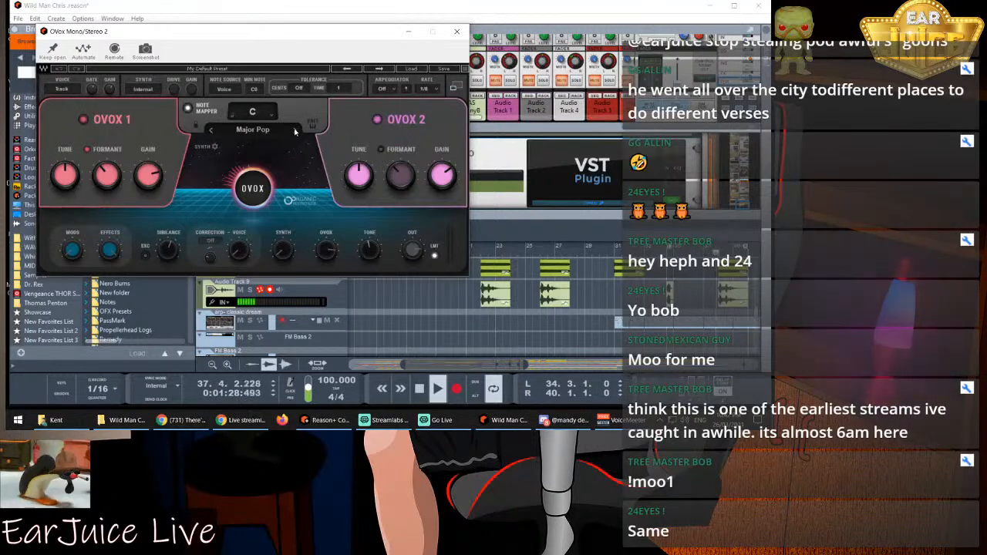
Audition the OVox note mapper scales from Major Pop 2 through to Min Dream while the loop plays
{"action": "left_click", "coordinate": [293, 131]}
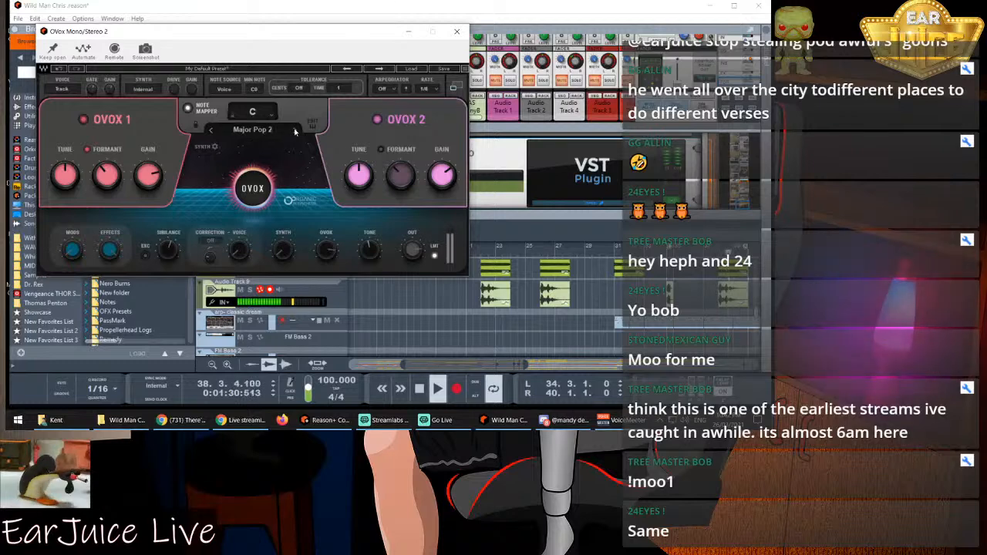
{"action": "left_click", "coordinate": [294, 132]}
{"action": "left_click", "coordinate": [293, 131]}
{"action": "left_click", "coordinate": [294, 131]}
{"action": "left_click", "coordinate": [295, 131]}
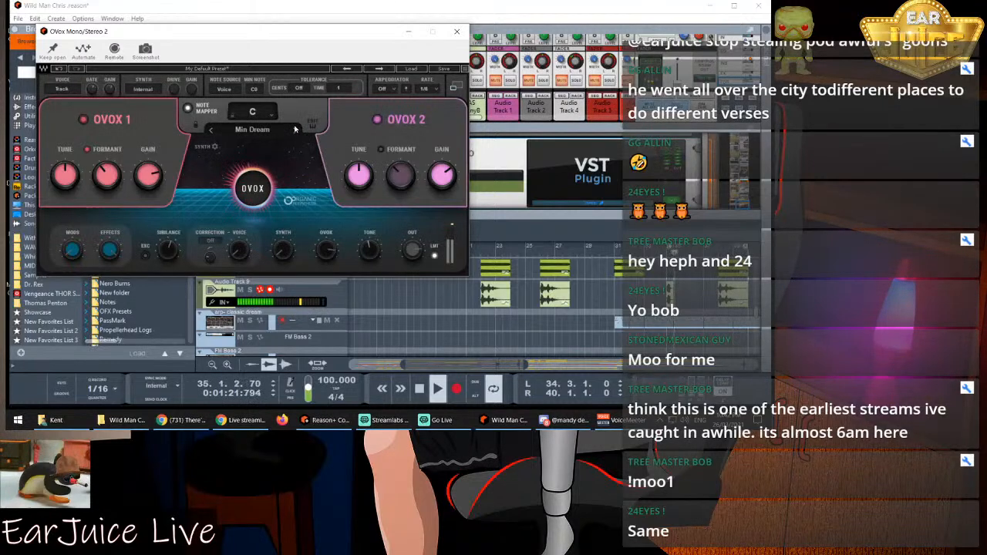
Load the OVox preset Around The World, set the note mapper key to B, and put the plugin window away
{"action": "left_click", "coordinate": [378, 69]}
{"action": "left_click", "coordinate": [378, 70]}
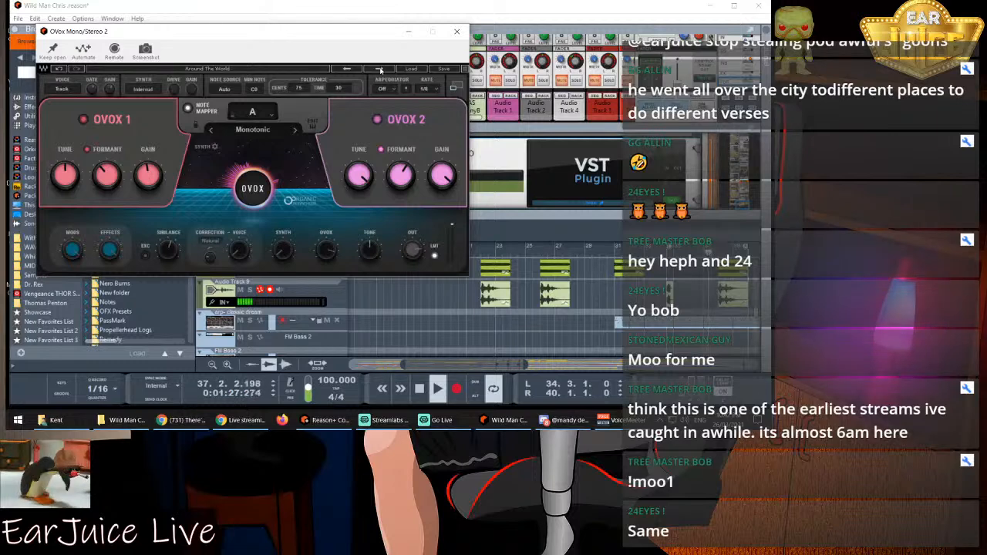
{"action": "left_click", "coordinate": [266, 113]}
{"action": "left_click", "coordinate": [267, 114]}
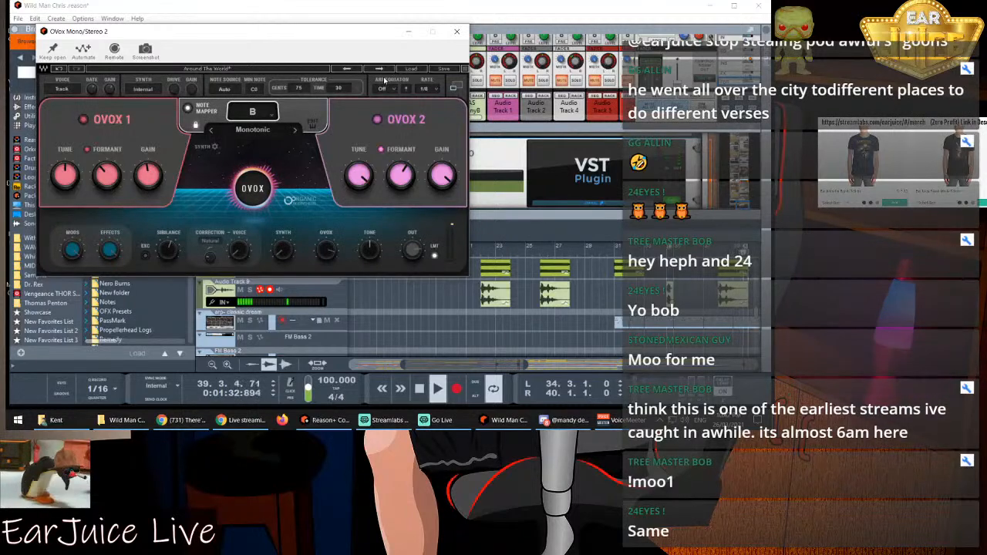
{"action": "left_click", "coordinate": [409, 32]}
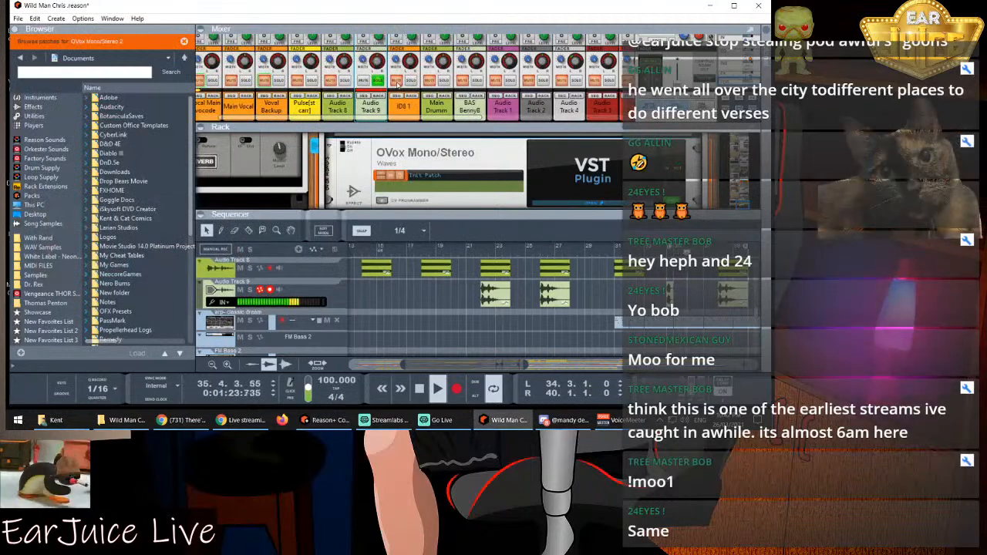
Unsolo Audio Track 9 and raise its channel fader to about -2.69 dB
{"action": "left_click", "coordinate": [377, 80]}
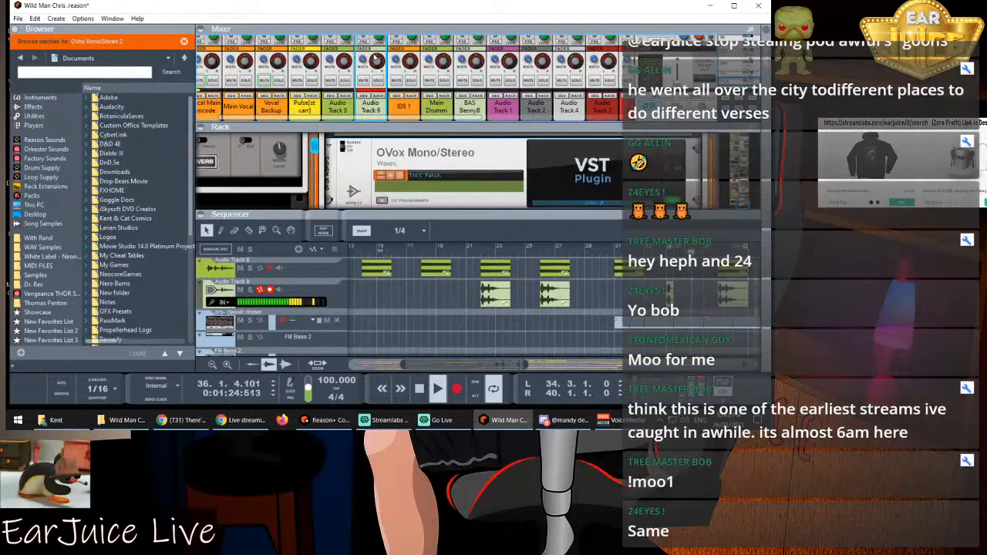
{"action": "scroll", "coordinate": [375, 58], "scroll_direction": "down", "scroll_amount": 3}
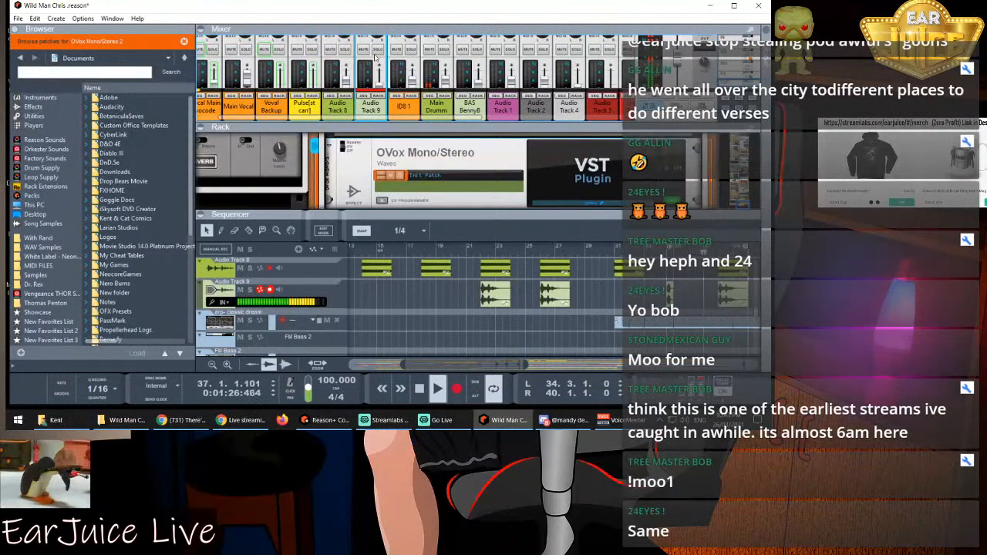
{"action": "scroll", "coordinate": [376, 58], "scroll_direction": "down", "scroll_amount": 4}
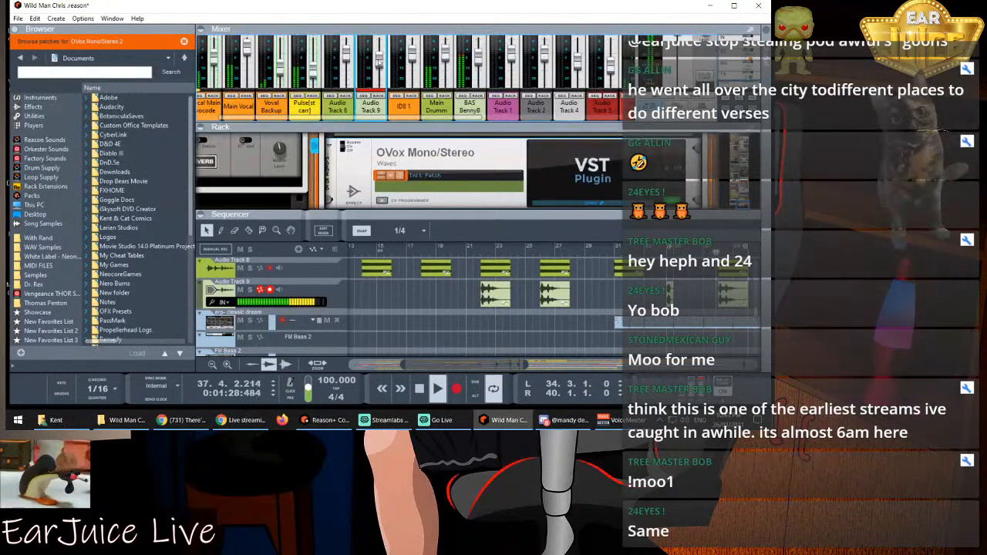
{"action": "left_click_drag", "start_coordinate": [378, 64], "coordinate": [380, 60]}
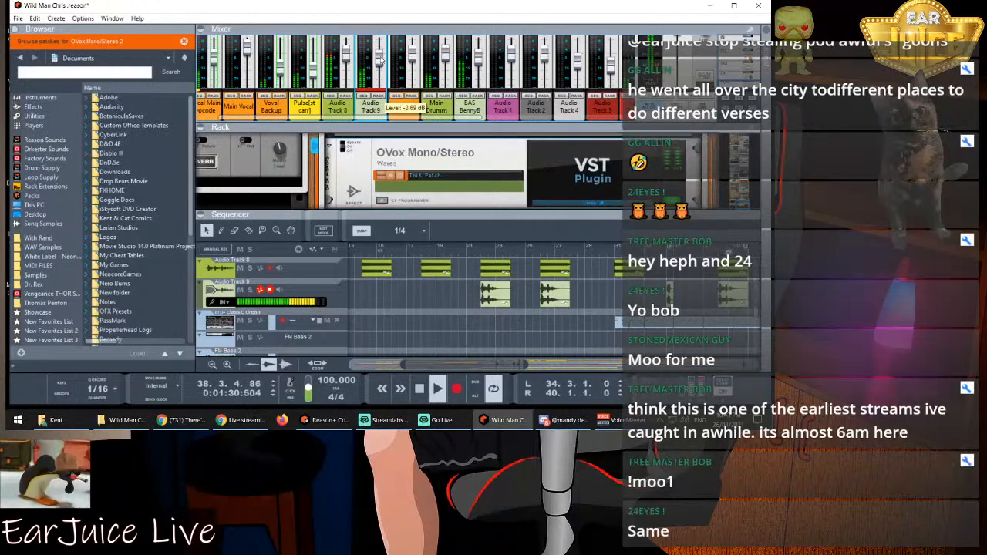
{"action": "scroll", "coordinate": [380, 66], "scroll_direction": "up", "scroll_amount": 5}
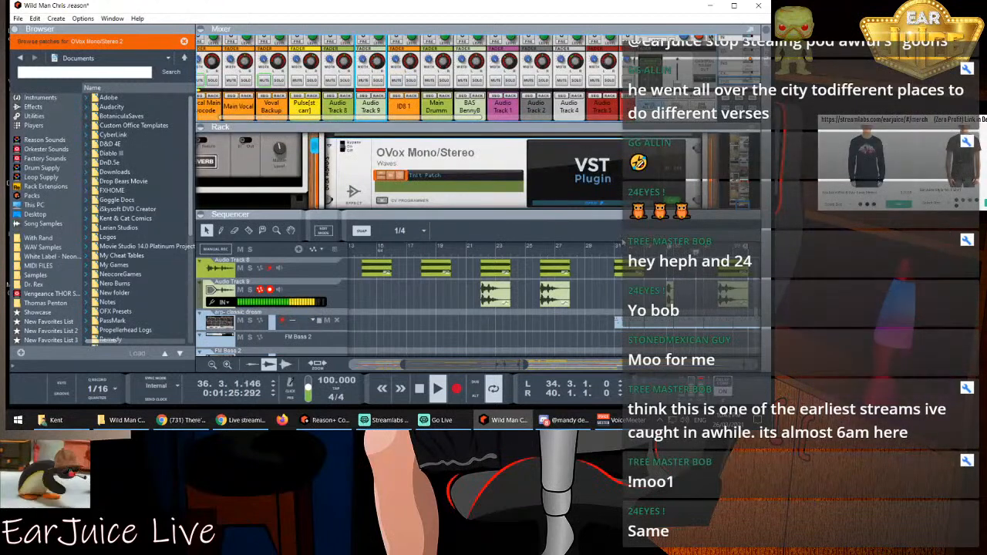
Set the loop to run from bar 22 to bar 28 and move the playback position to bar 25
{"action": "left_click_drag", "start_coordinate": [665, 249], "coordinate": [482, 256]}
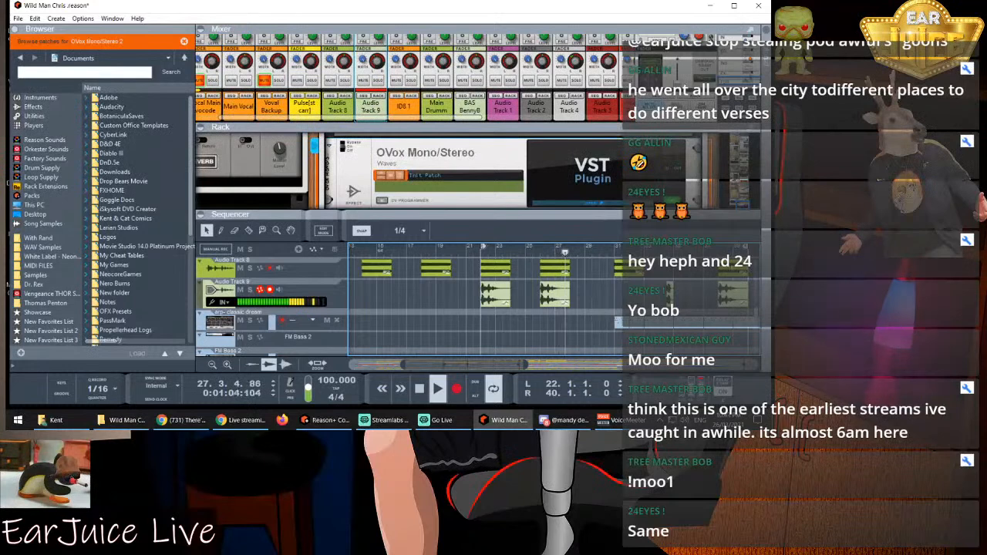
{"action": "left_click_drag", "start_coordinate": [748, 247], "coordinate": [568, 252]}
{"action": "left_click", "coordinate": [525, 250]}
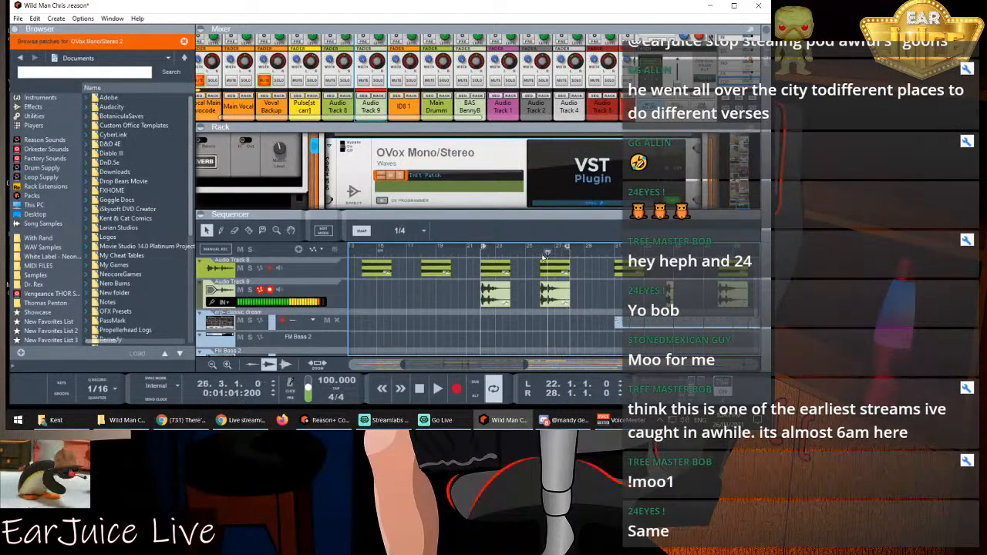
Copy Audio Track 9's channel and track with its clips and effects, and paste the duplicate
{"action": "right_click", "coordinate": [366, 110]}
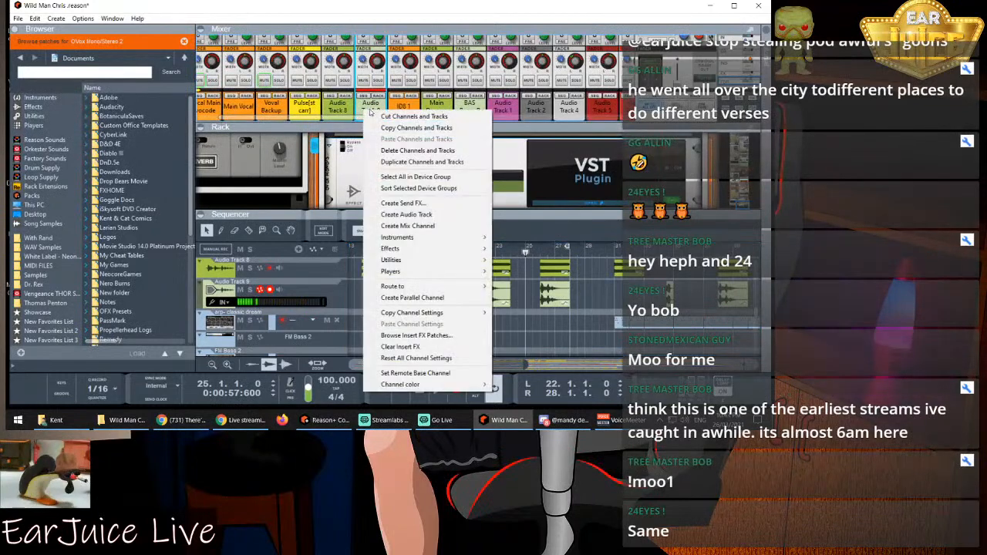
{"action": "left_click", "coordinate": [399, 125]}
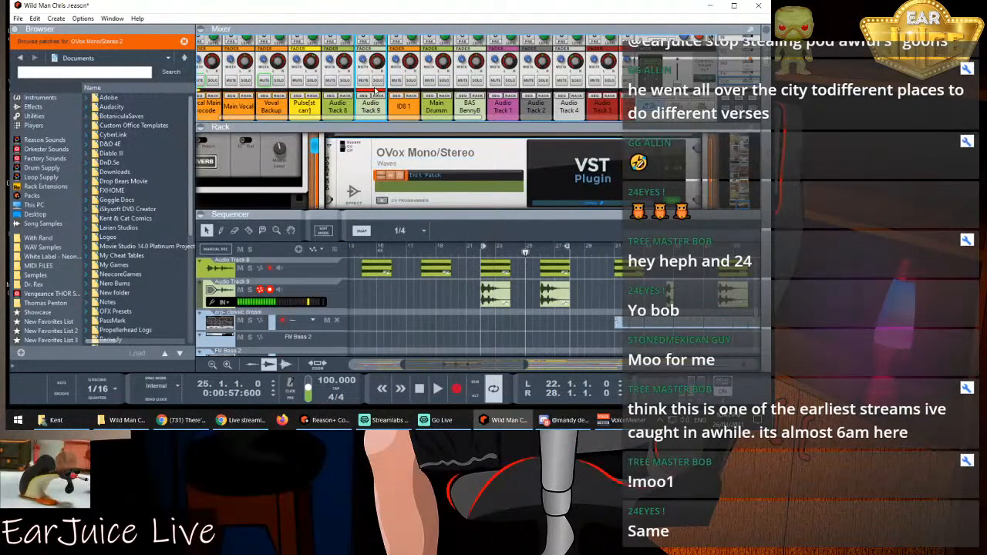
{"action": "key", "text": "ctrl+v"}
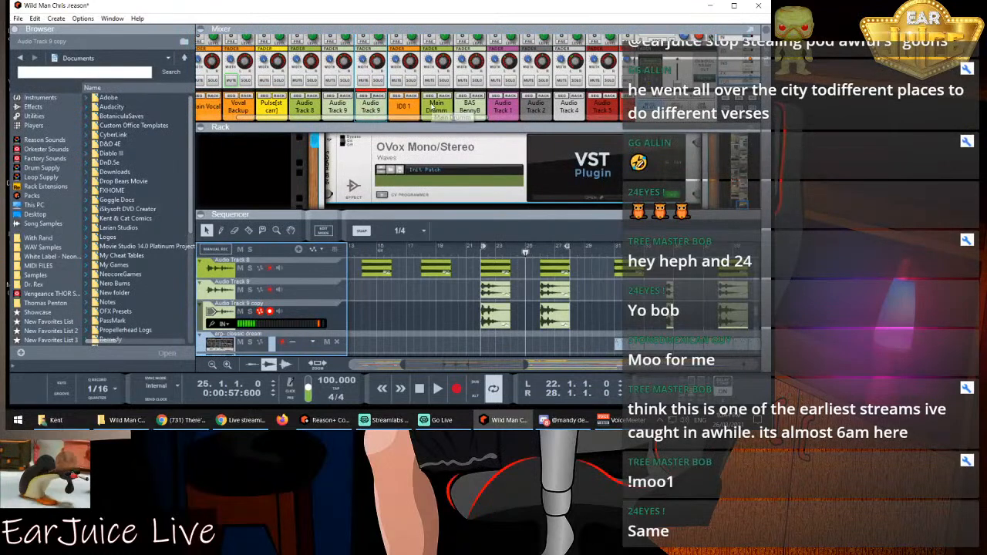
Play from the vocal clips at bar 22 with Audio Track 9 and its copy both soloed
{"action": "scroll", "coordinate": [394, 181], "scroll_direction": "up", "scroll_amount": 2}
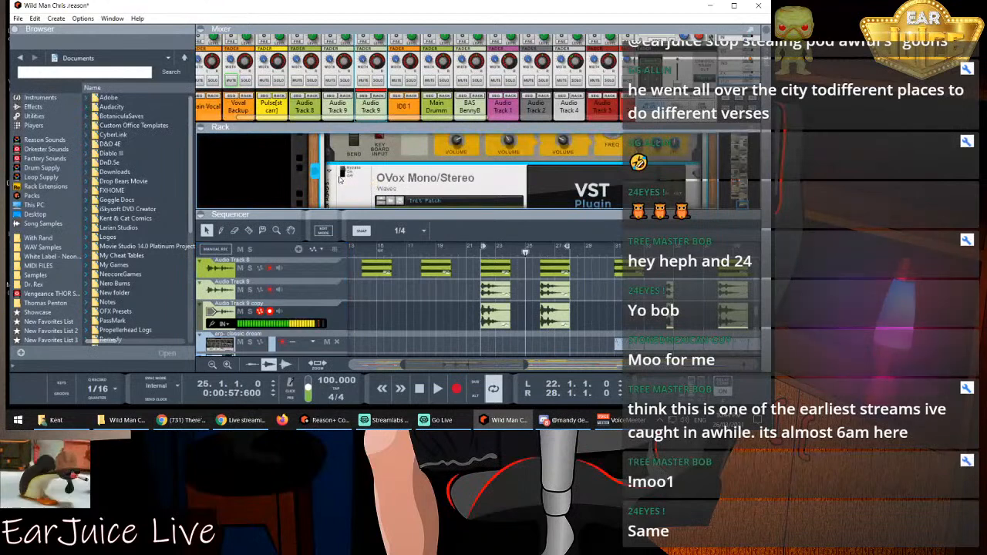
{"action": "left_click", "coordinate": [478, 252]}
{"action": "left_click", "coordinate": [484, 251]}
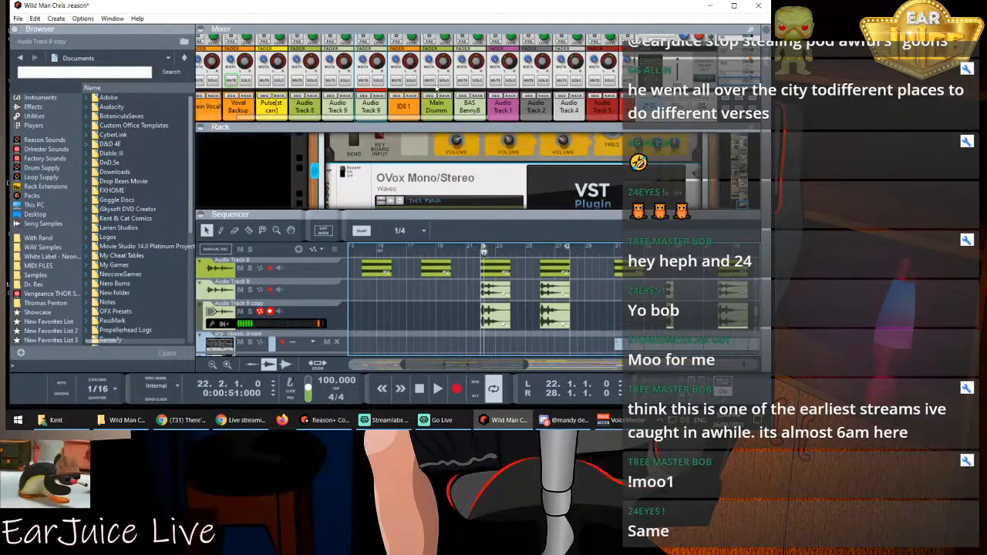
{"action": "key", "text": "space"}
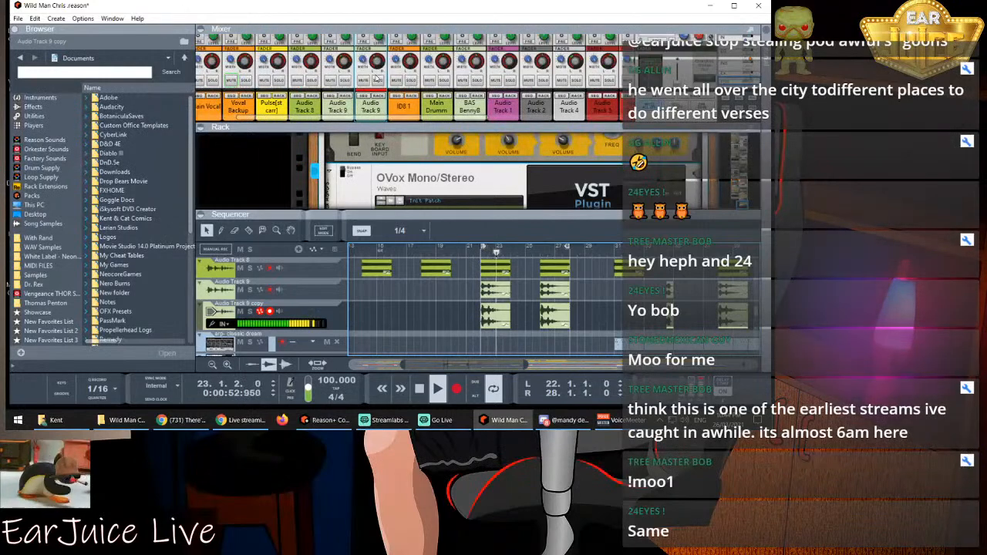
{"action": "left_click", "coordinate": [345, 81]}
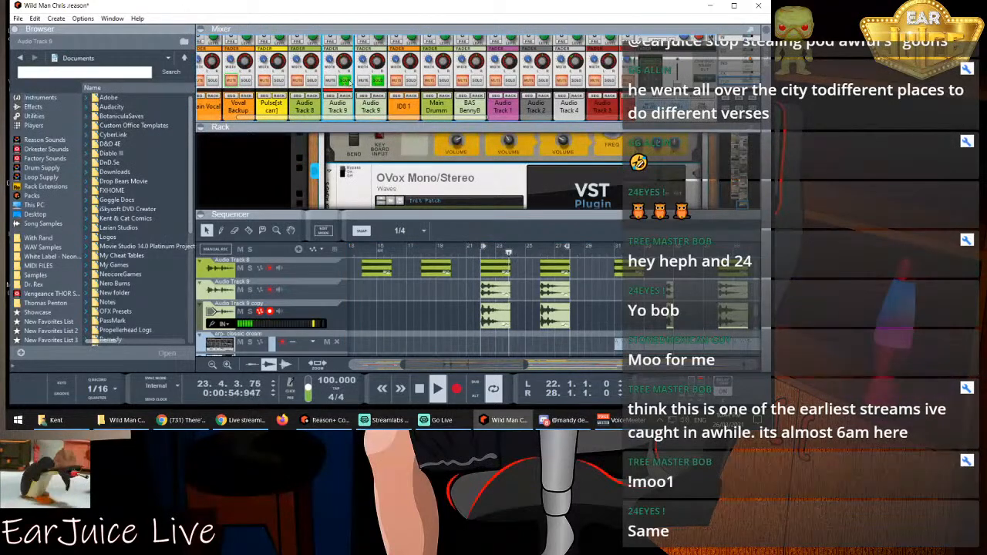
{"action": "left_click", "coordinate": [378, 80]}
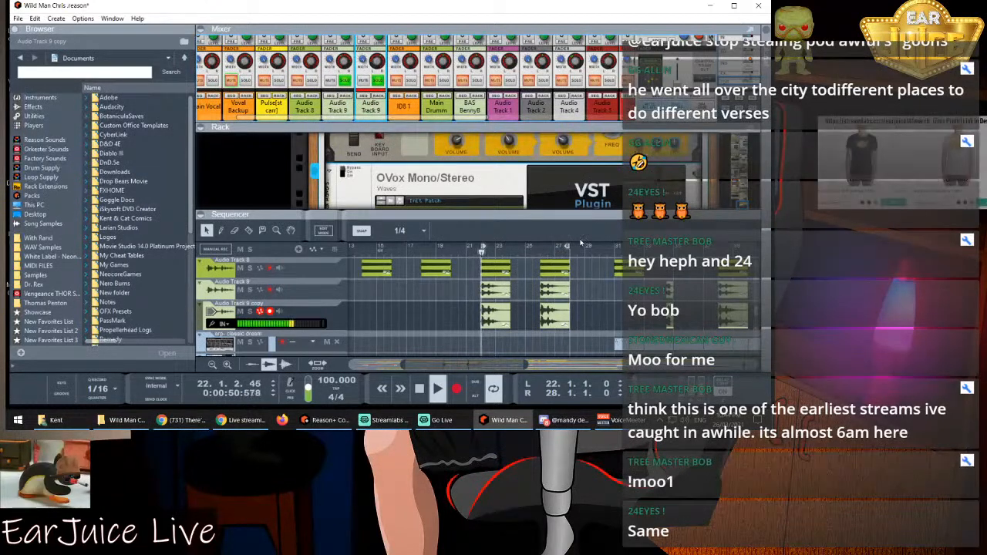
Shorten the loop to end at bar 24 and open the OVox plugin on the Audio Track 9 copy
{"action": "left_click_drag", "start_coordinate": [566, 249], "coordinate": [508, 253]}
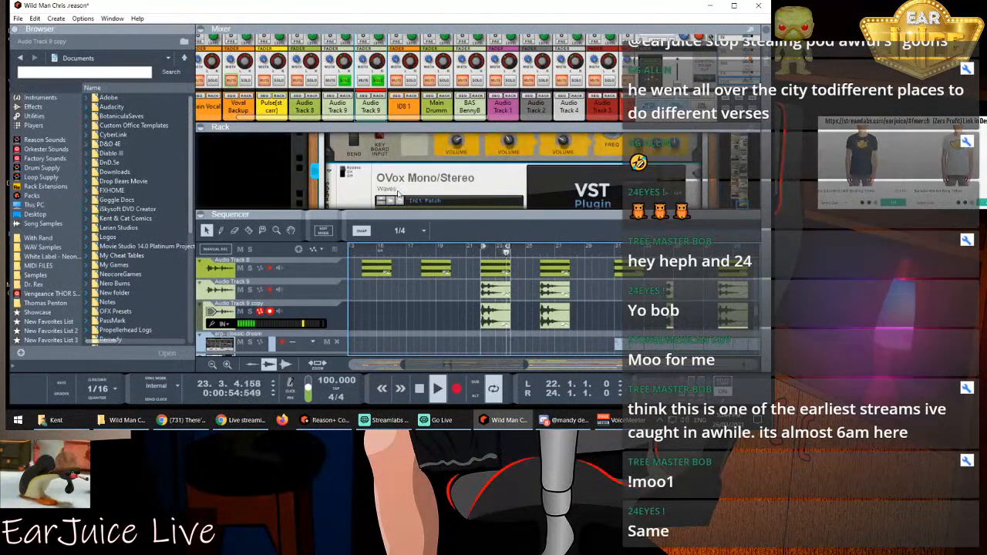
{"action": "scroll", "coordinate": [545, 186], "scroll_direction": "down", "scroll_amount": 3}
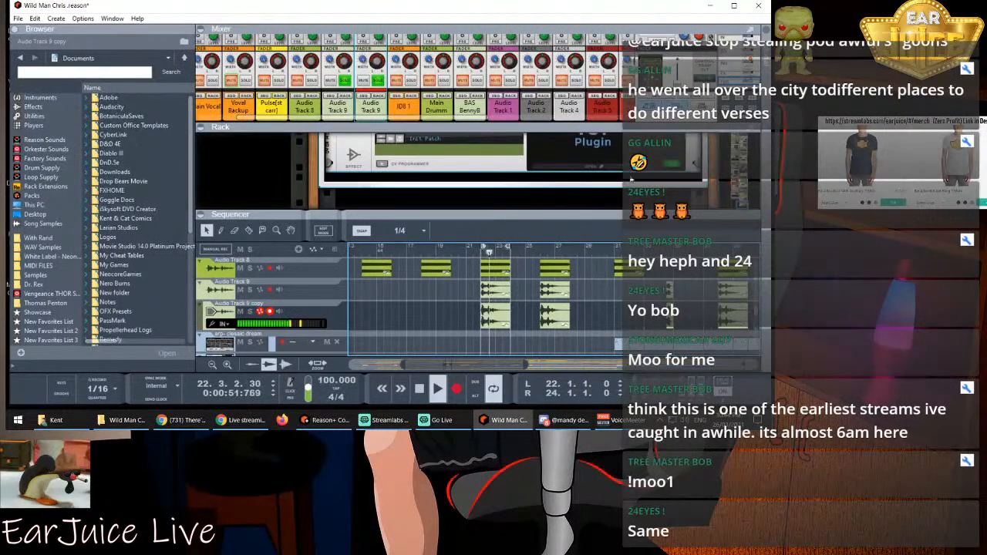
{"action": "left_click", "coordinate": [603, 167]}
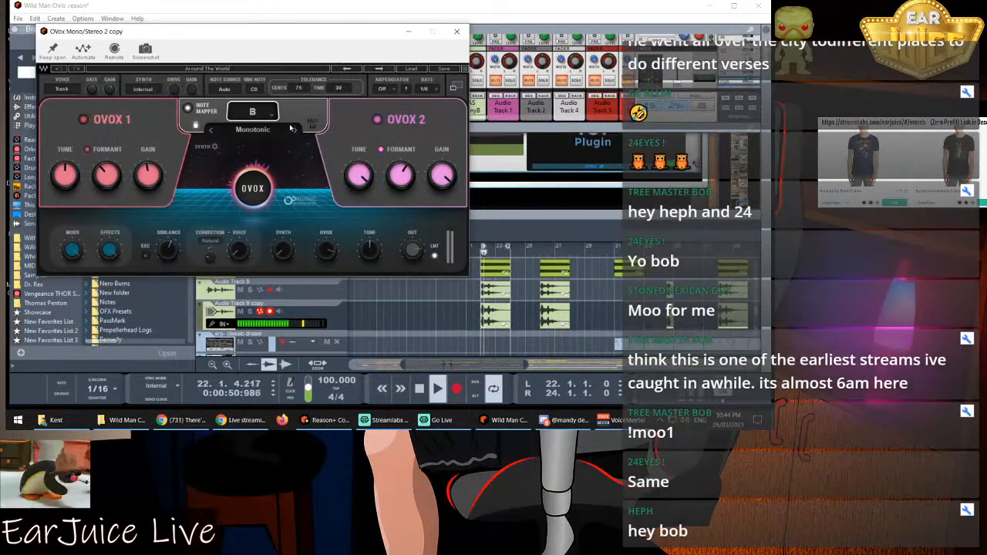
Audition OVox presets on the track copy, advancing through Another Dimension, Around The World and At The Door to the following one
{"action": "left_click", "coordinate": [378, 70]}
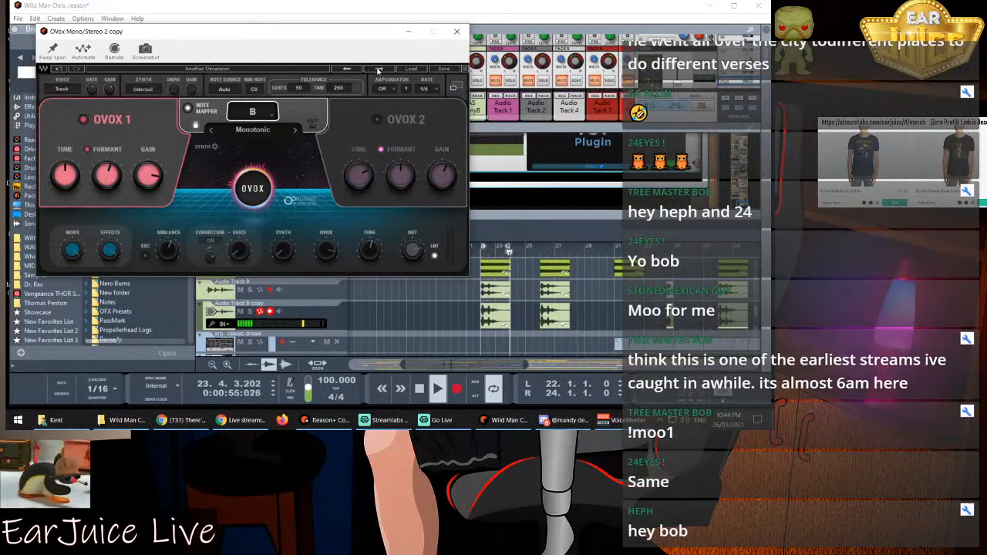
{"action": "left_click", "coordinate": [378, 69]}
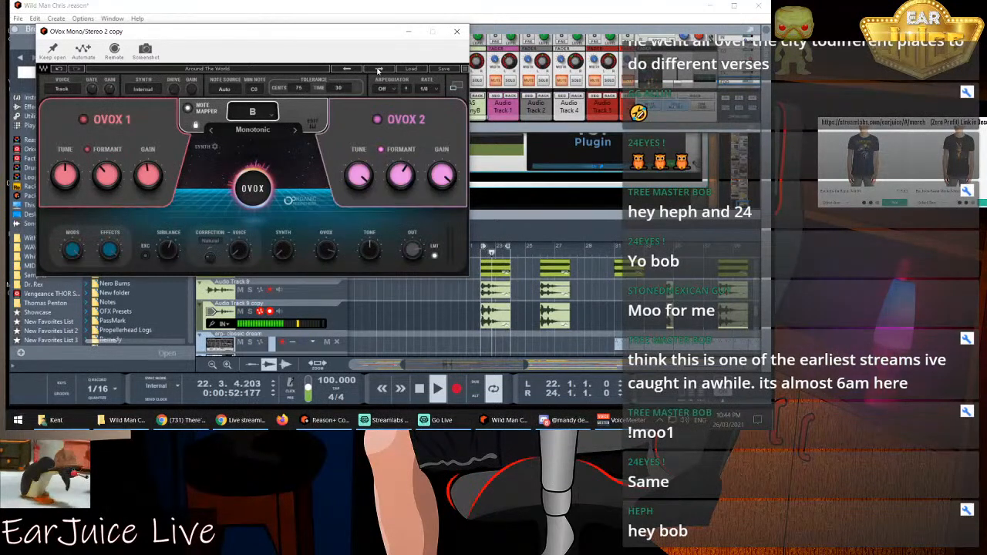
{"action": "left_click", "coordinate": [378, 69]}
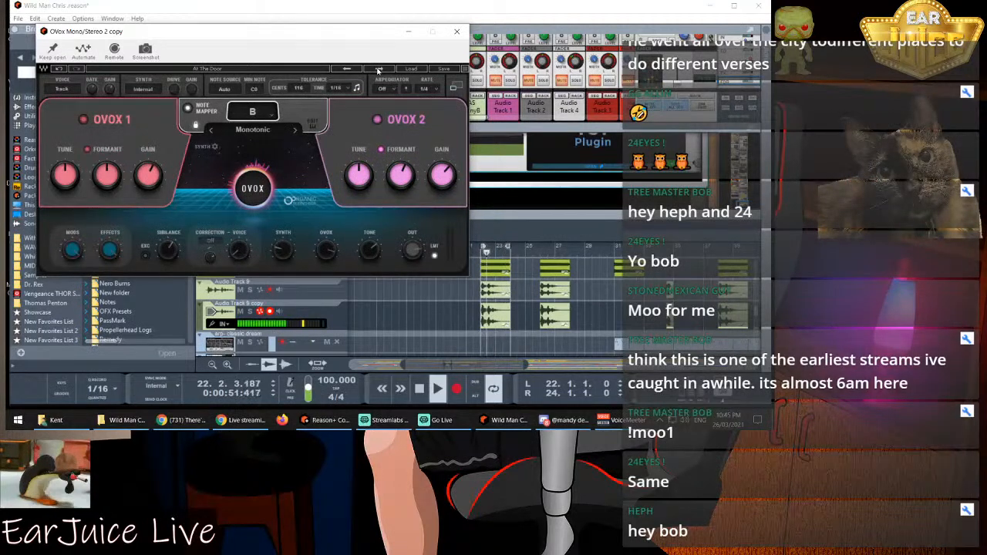
{"action": "left_click", "coordinate": [378, 70]}
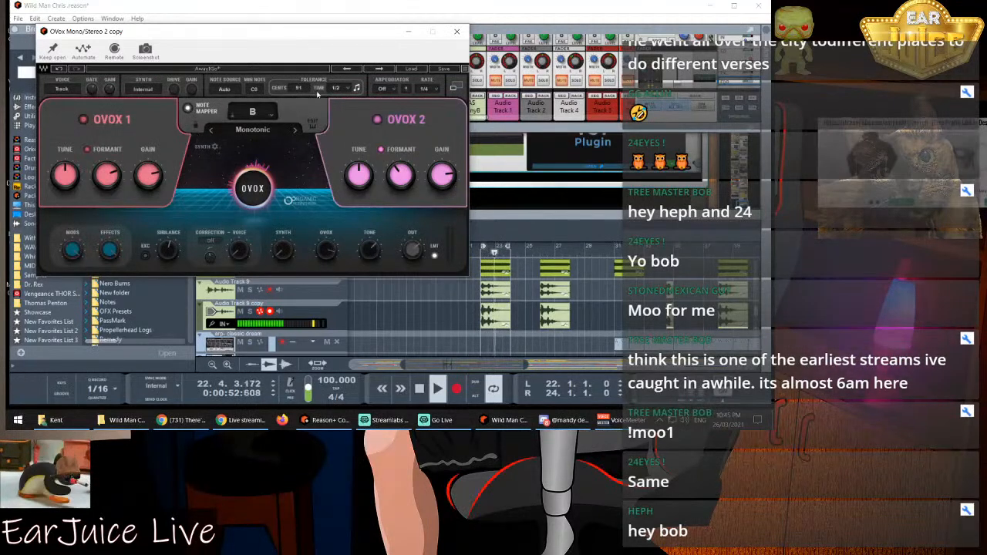
Advance the OVox on the Audio Track 9 copy two presets to the Minor Pentatonic one and close the plugin
{"action": "left_click", "coordinate": [378, 69]}
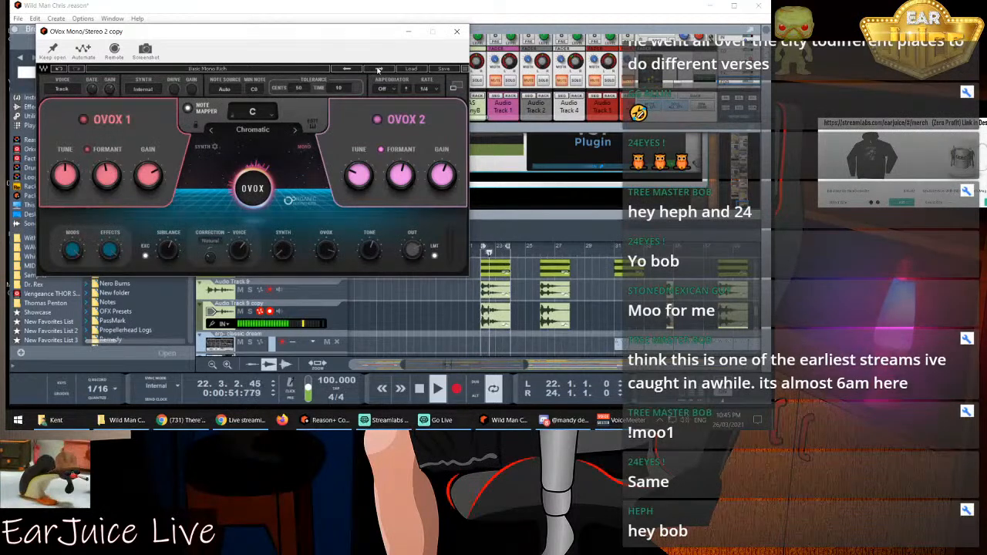
{"action": "left_click", "coordinate": [378, 70]}
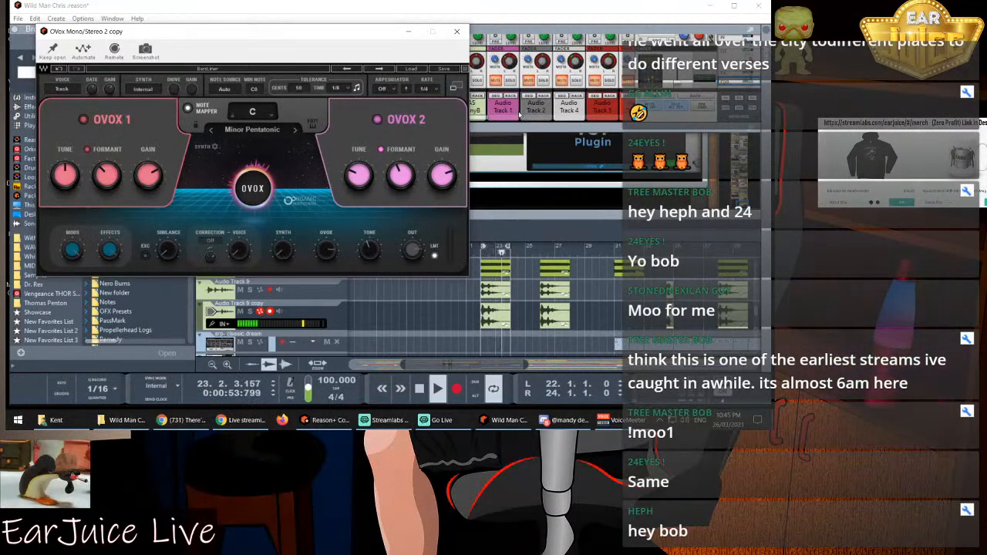
{"action": "left_click", "coordinate": [457, 30]}
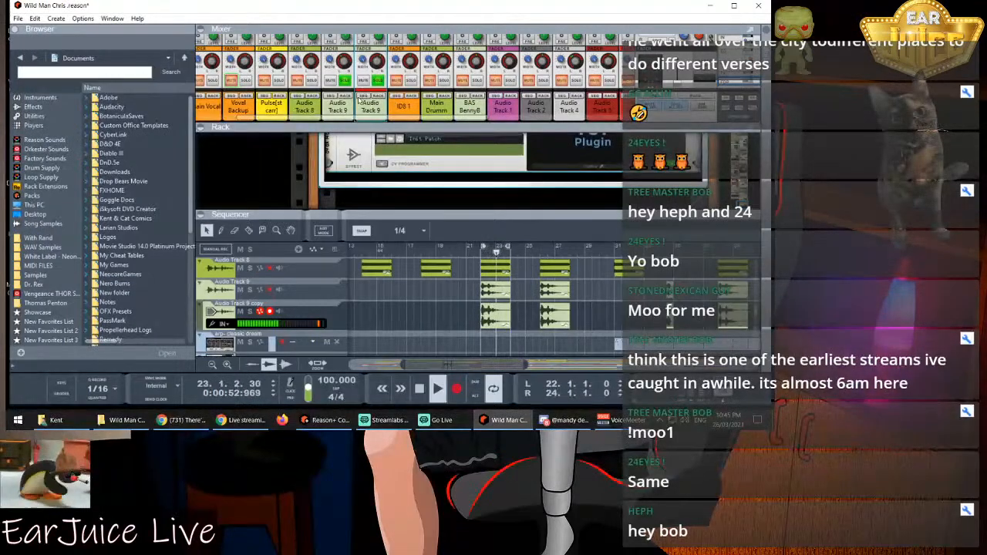
Open the OVox on the original Audio Track 9, advance from Around The World to the Away preset, and close the plugin
{"action": "left_click", "coordinate": [344, 100]}
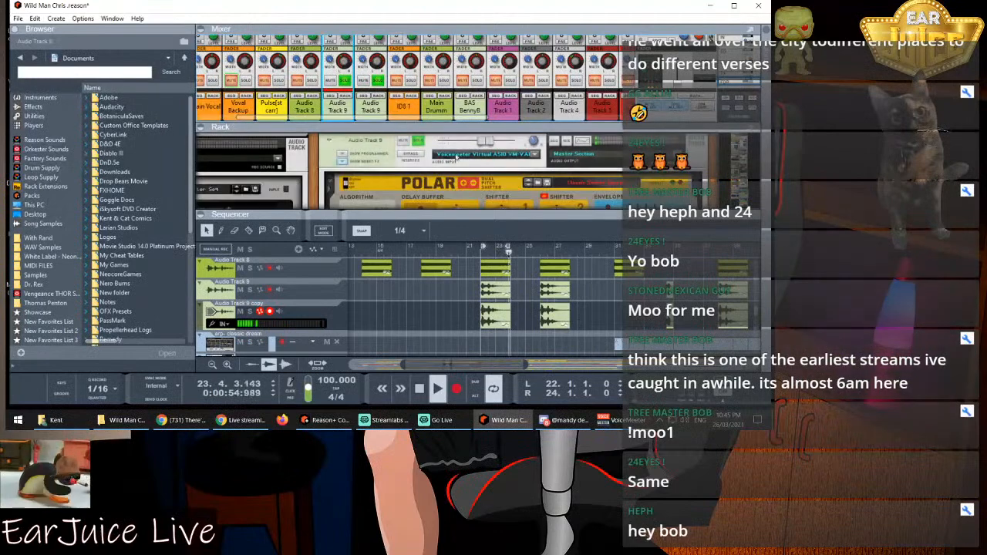
{"action": "scroll", "coordinate": [549, 180], "scroll_direction": "down", "scroll_amount": 2}
{"action": "scroll", "coordinate": [549, 180], "scroll_direction": "down", "scroll_amount": 3}
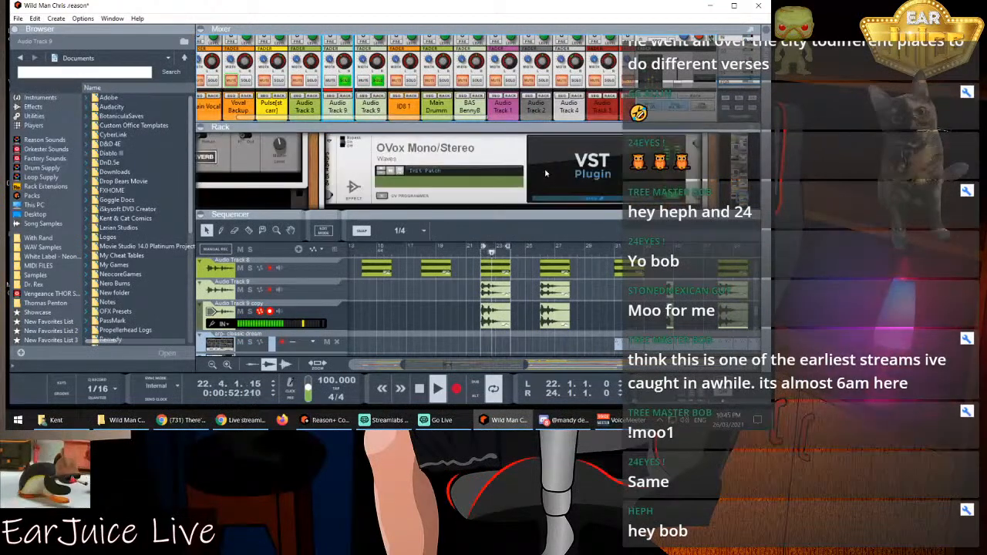
{"action": "left_click", "coordinate": [563, 200]}
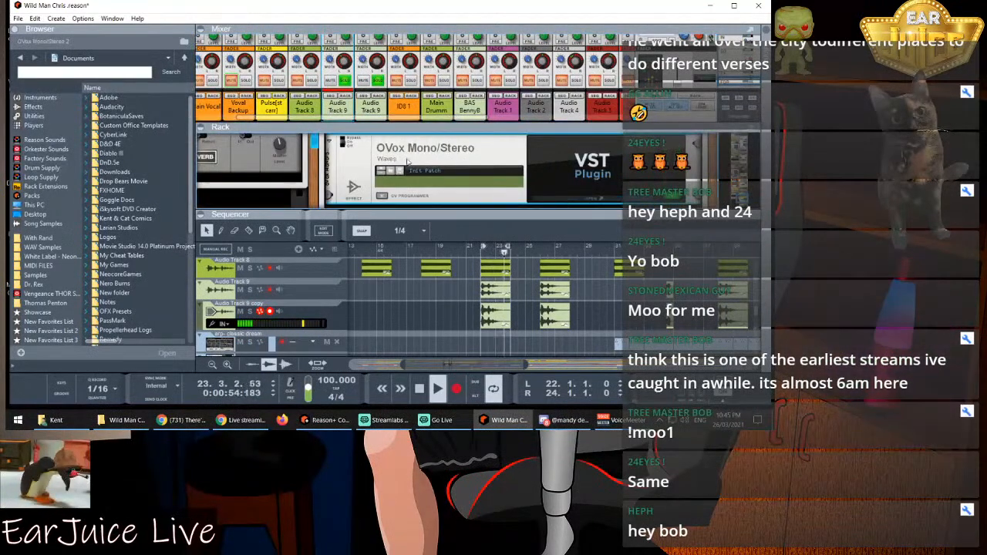
{"action": "left_click", "coordinate": [566, 198]}
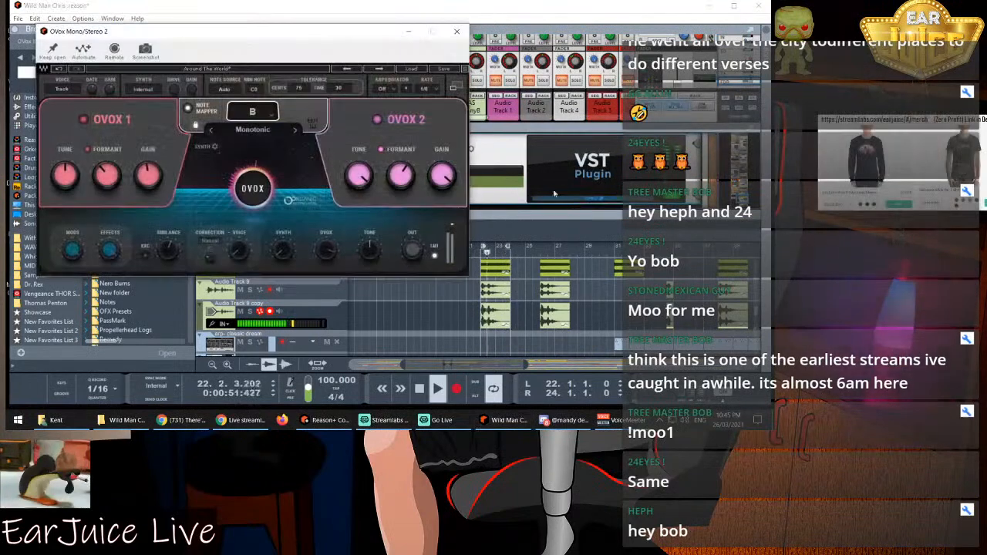
{"action": "left_click", "coordinate": [380, 69]}
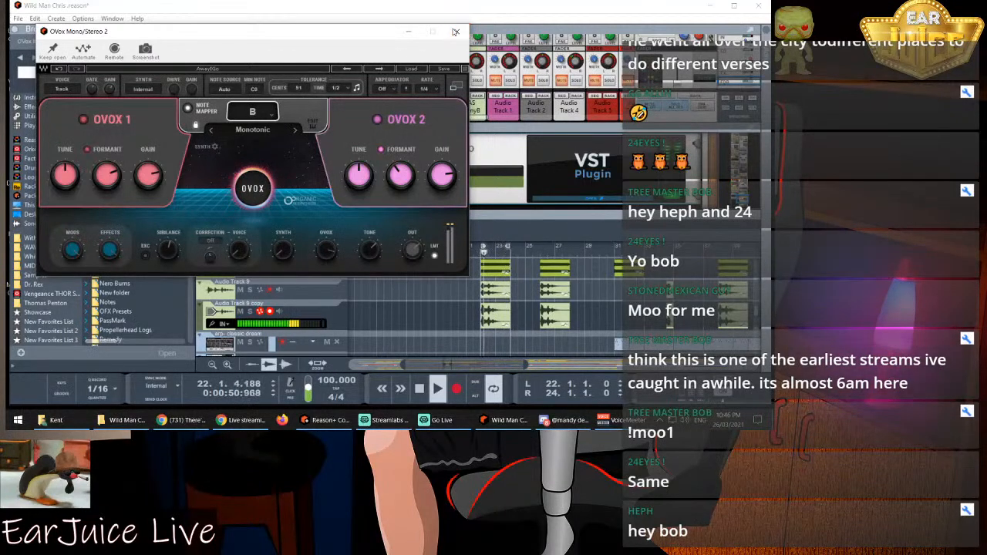
{"action": "left_click", "coordinate": [455, 32]}
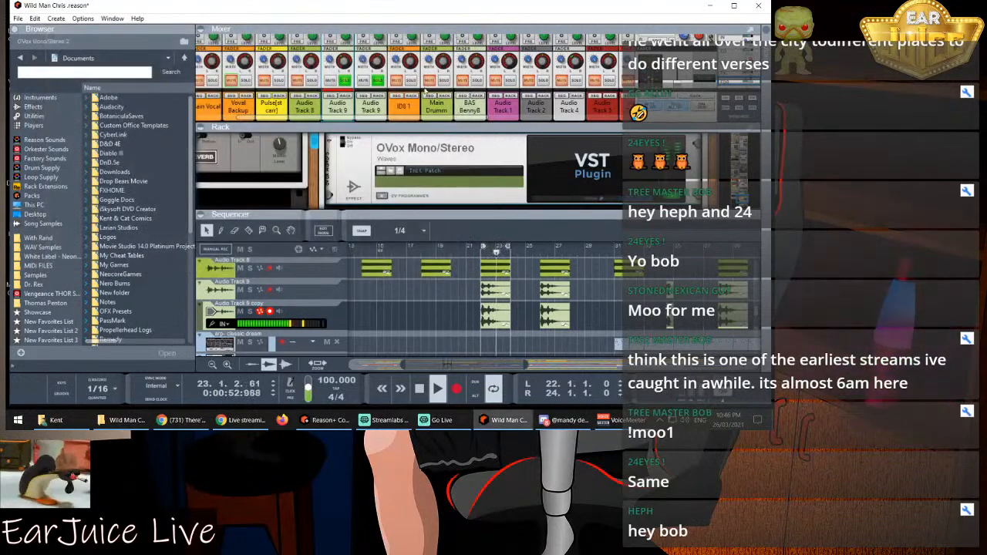
Clear the solos on Audio Track 9 and its copy and balance both channel levels during playback, raising Audio Track 9 and lowering the copy
{"action": "left_click", "coordinate": [347, 90]}
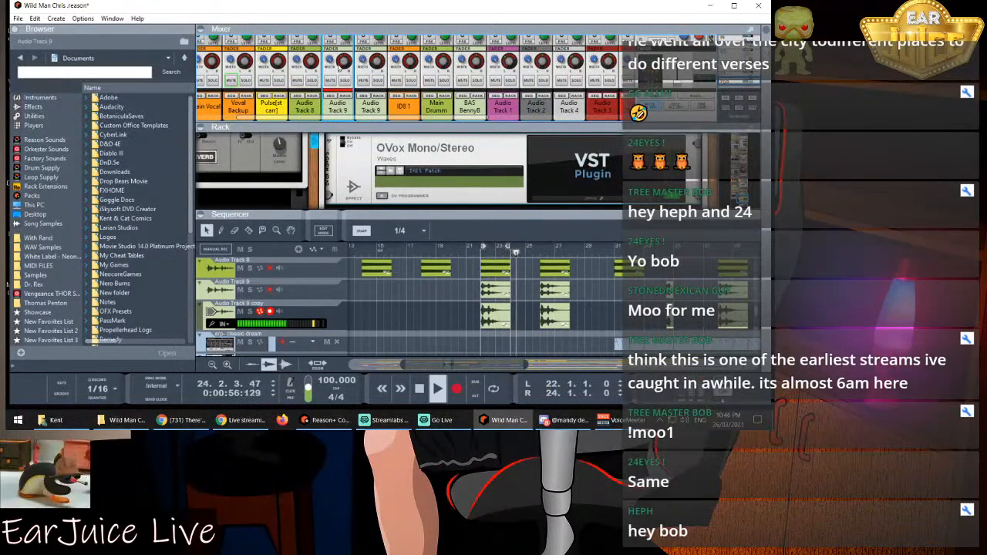
{"action": "scroll", "coordinate": [337, 76], "scroll_direction": "down", "scroll_amount": 3}
{"action": "scroll", "coordinate": [339, 73], "scroll_direction": "down", "scroll_amount": 2}
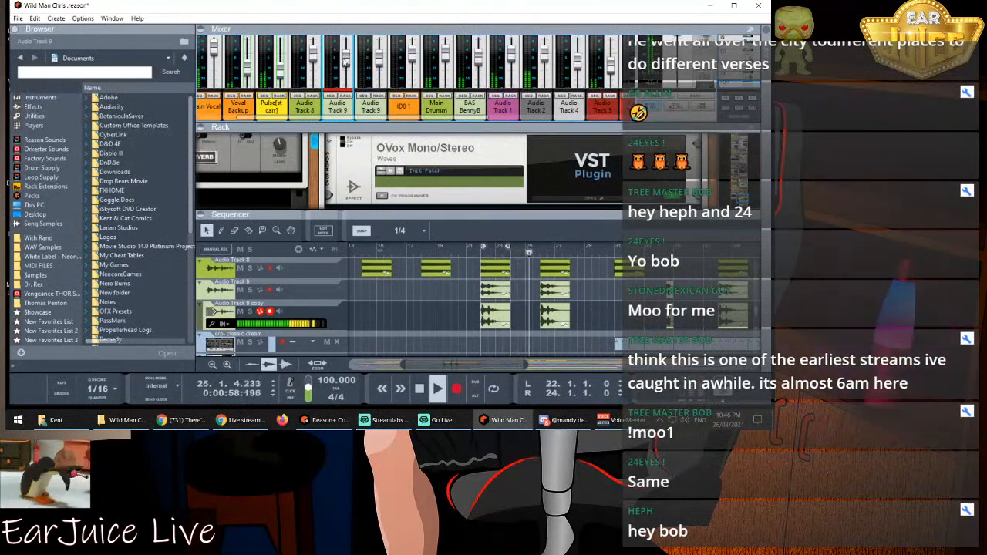
{"action": "scroll", "coordinate": [347, 65], "scroll_direction": "down", "scroll_amount": 4}
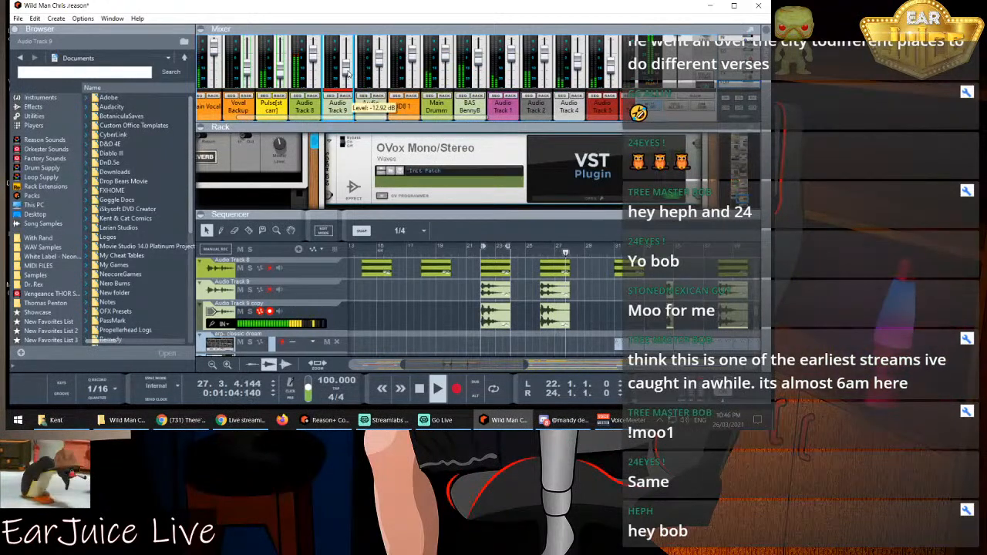
{"action": "left_click_drag", "start_coordinate": [347, 73], "coordinate": [349, 67]}
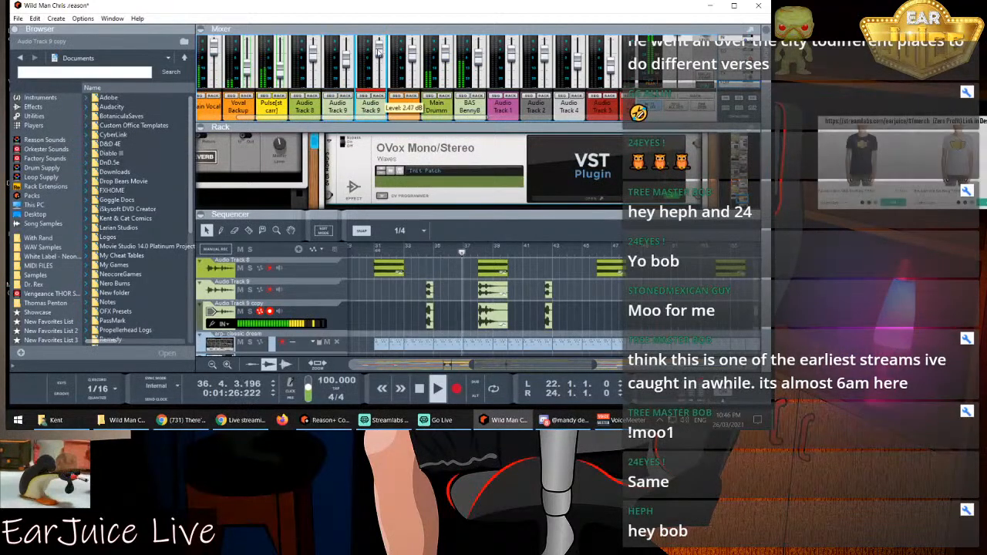
{"action": "left_click_drag", "start_coordinate": [379, 49], "coordinate": [381, 59]}
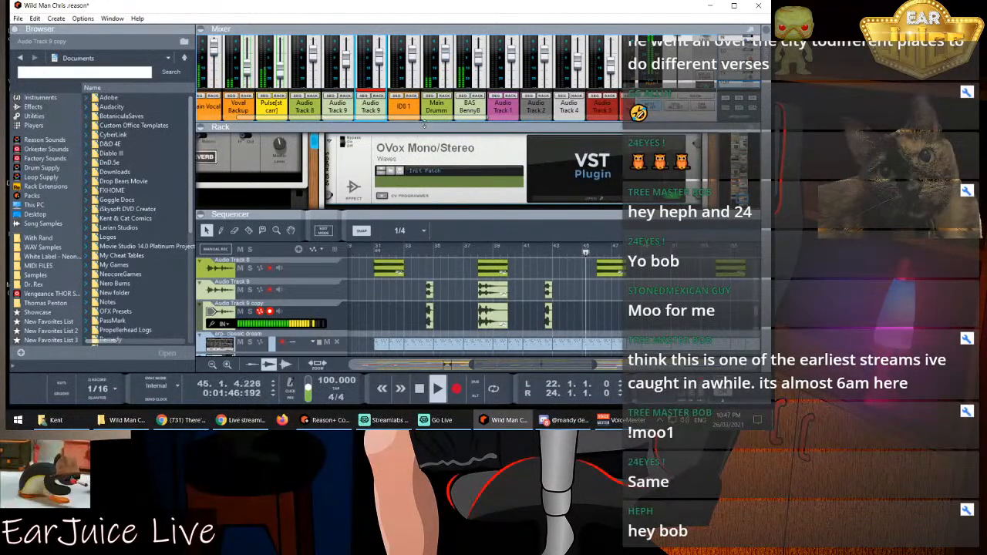
{"action": "key", "text": "space"}
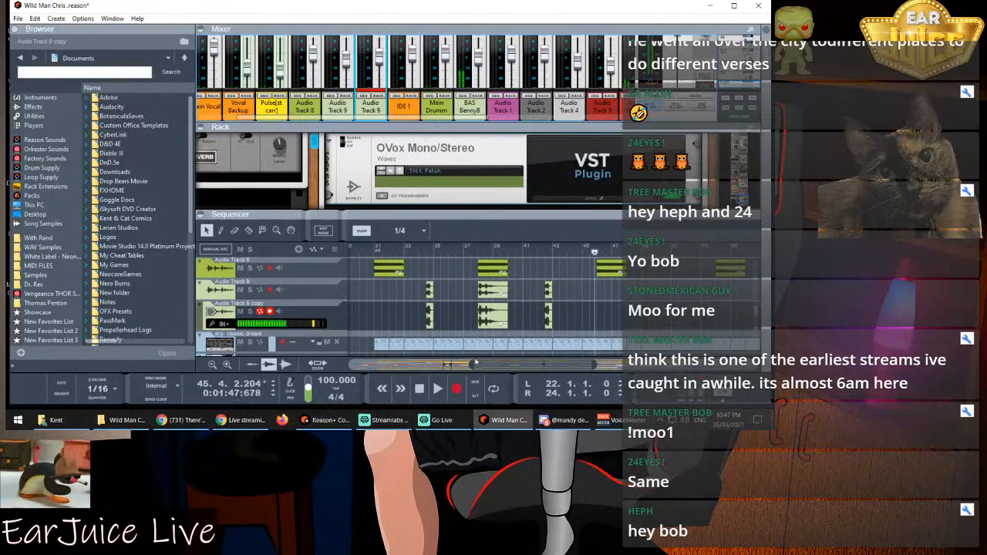
Return to the start of the song and audition the first Audio Track 9 vocal clips around bar 3
{"action": "left_click_drag", "start_coordinate": [487, 363], "coordinate": [342, 369]}
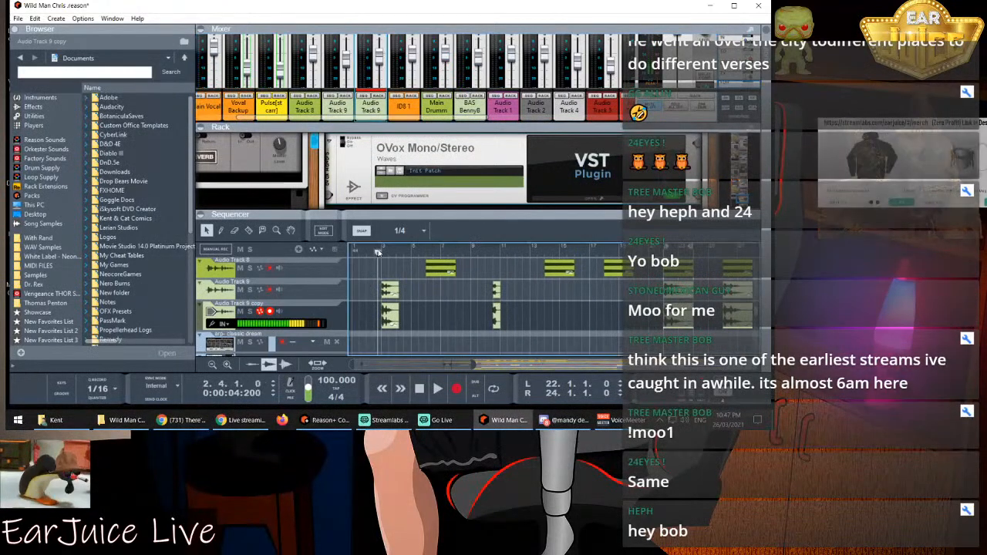
{"action": "left_click", "coordinate": [381, 252]}
{"action": "left_click_drag", "start_coordinate": [381, 251], "coordinate": [354, 256]}
{"action": "key", "text": "space"}
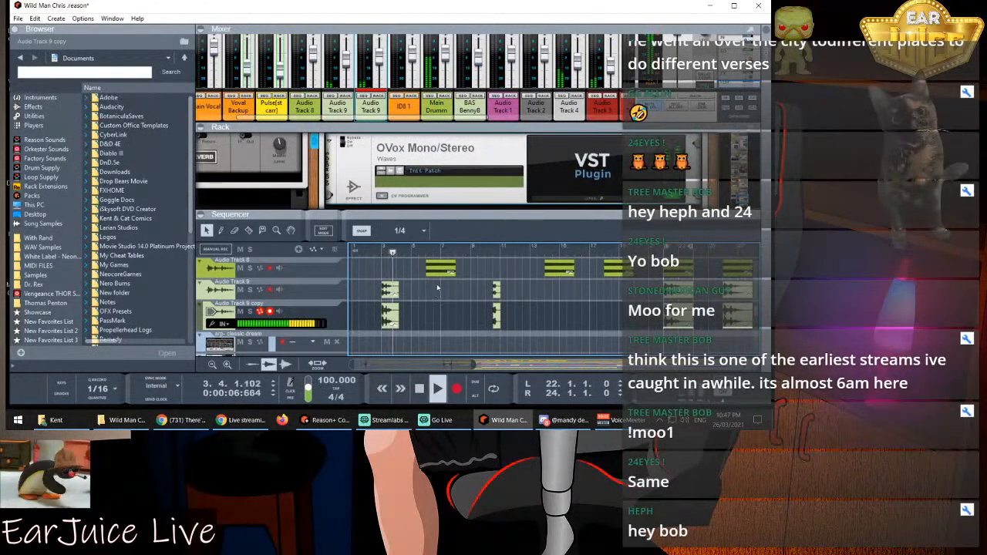
{"action": "key", "text": "space"}
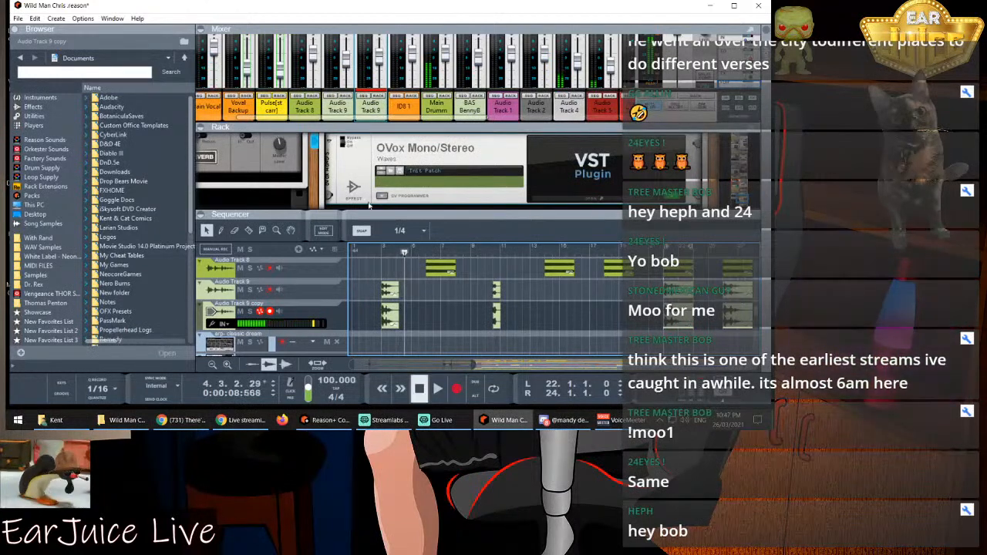
{"action": "left_click", "coordinate": [381, 251]}
{"action": "key", "text": "space"}
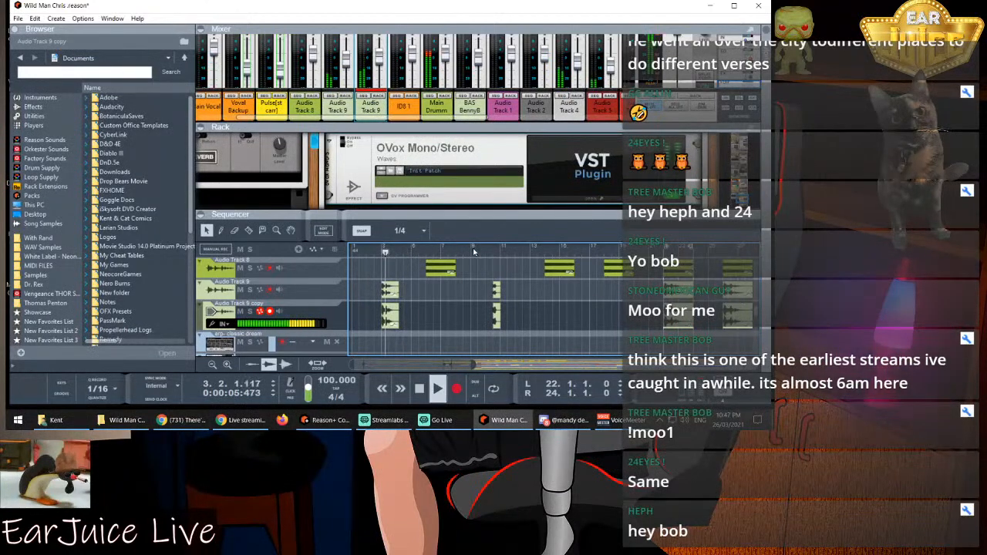
{"action": "key", "text": "space"}
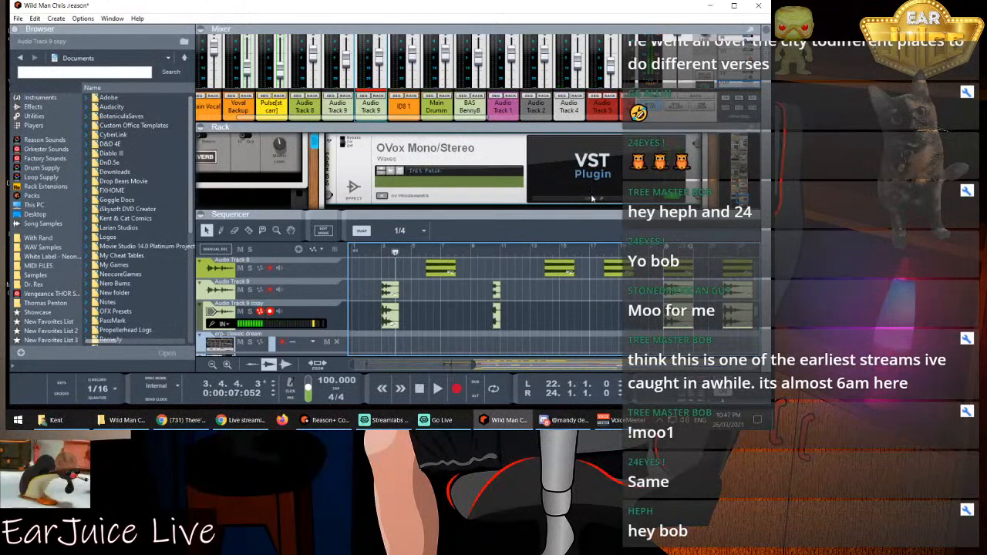
Loop the first vocal clips from 3.1.1 to 4.2.1 and play the loop
{"action": "left_click", "coordinate": [346, 98]}
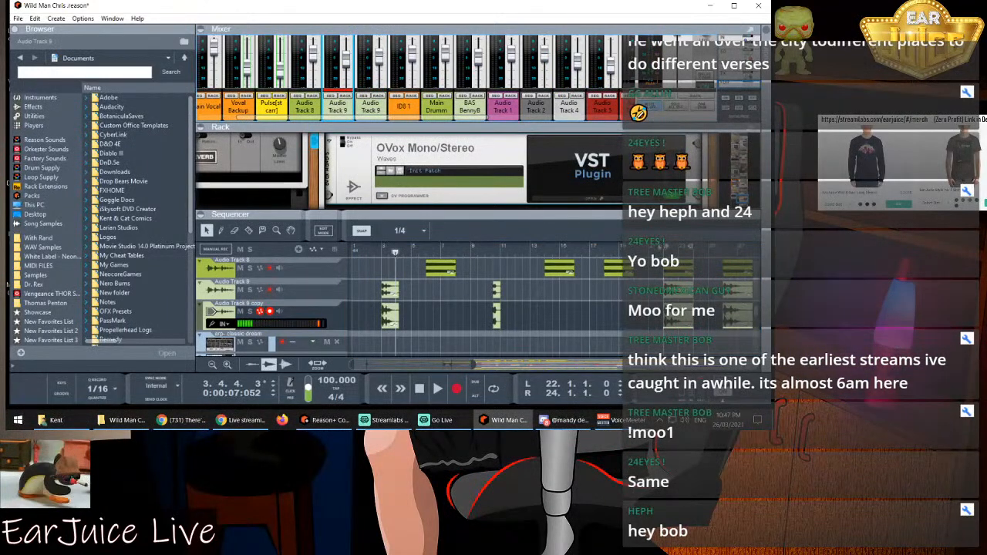
{"action": "left_click_drag", "start_coordinate": [667, 248], "coordinate": [385, 262]}
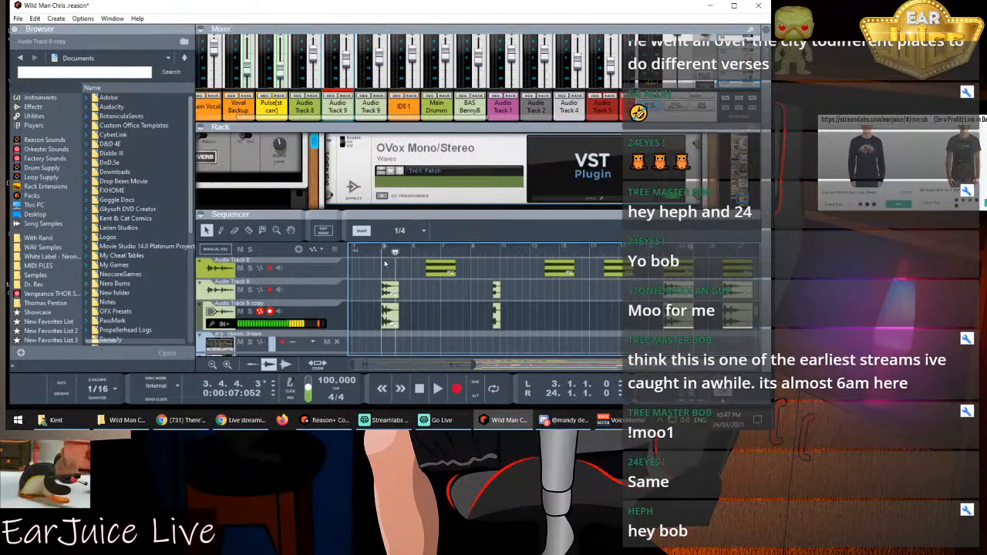
{"action": "left_click_drag", "start_coordinate": [692, 248], "coordinate": [400, 272]}
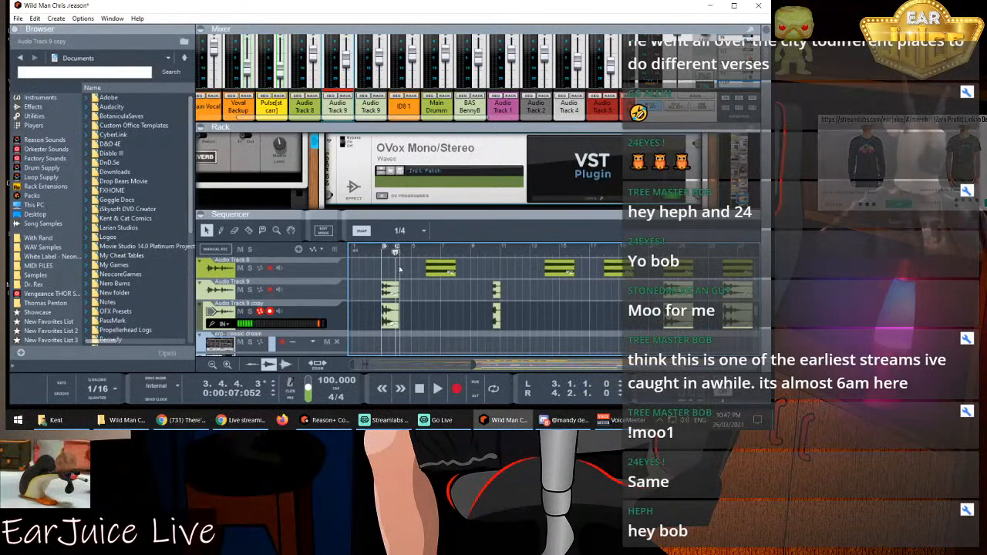
{"action": "left_click", "coordinate": [494, 389]}
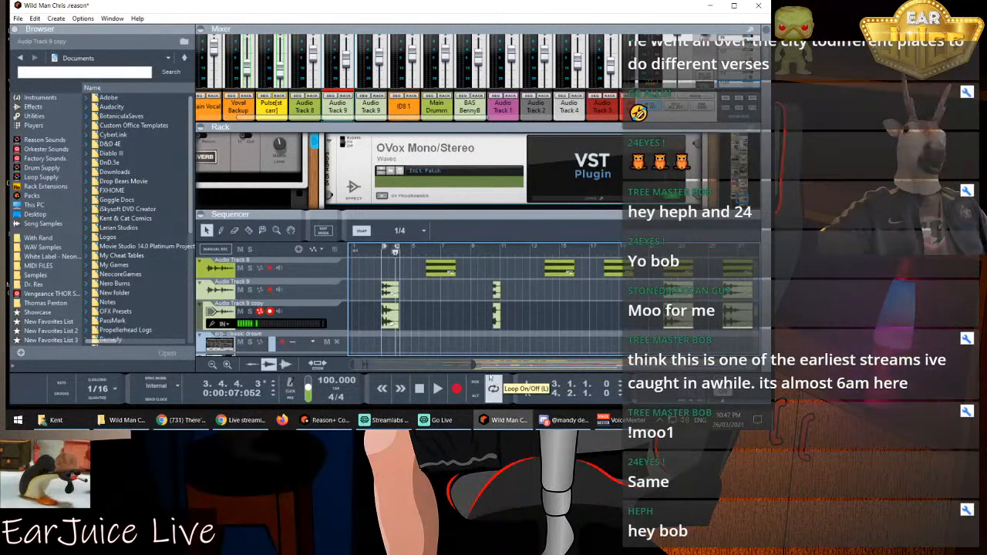
{"action": "left_click", "coordinate": [437, 388]}
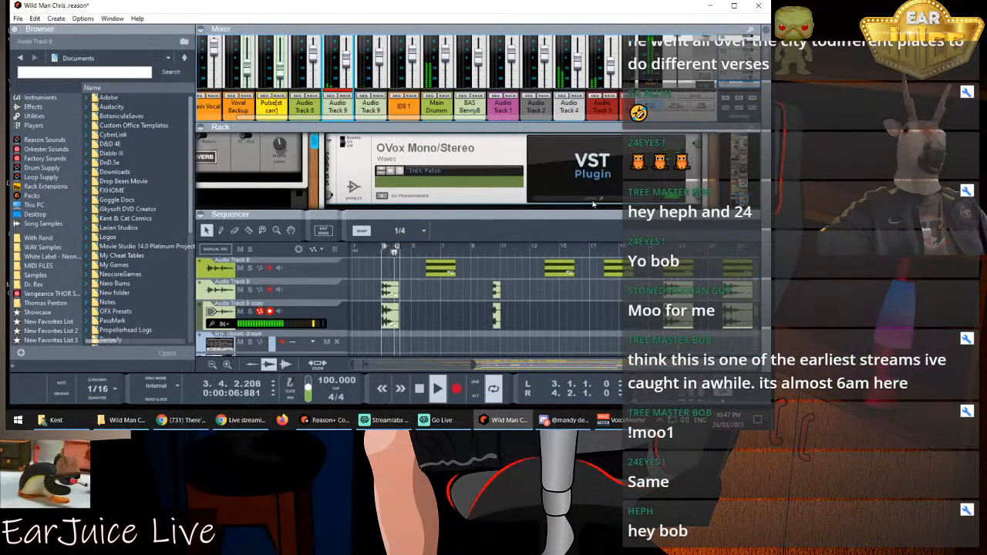
Advance the OVox on Audio Track 9 by five presets, trying a higher OVOX 2 gain on the third, and close the plugin
{"action": "left_click", "coordinate": [537, 191]}
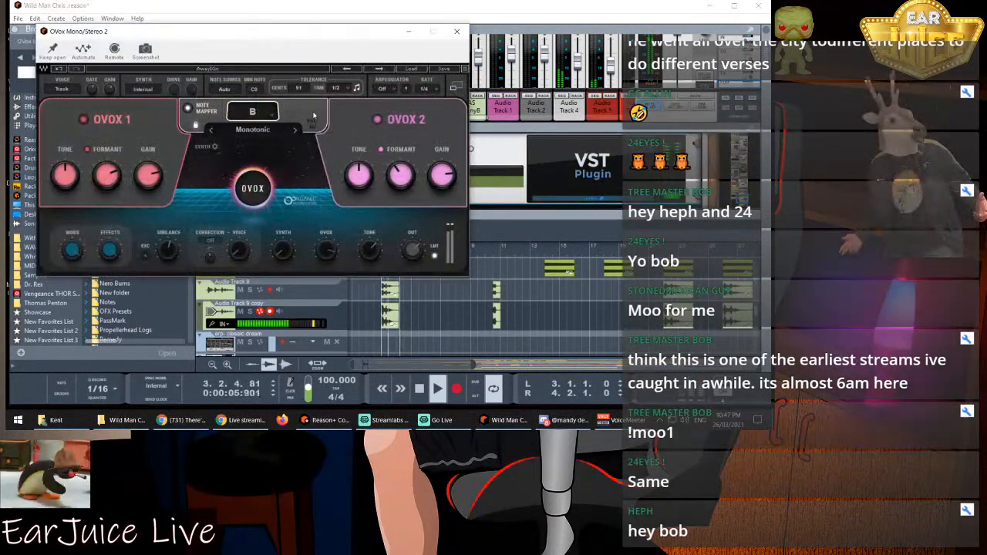
{"action": "left_click", "coordinate": [380, 70]}
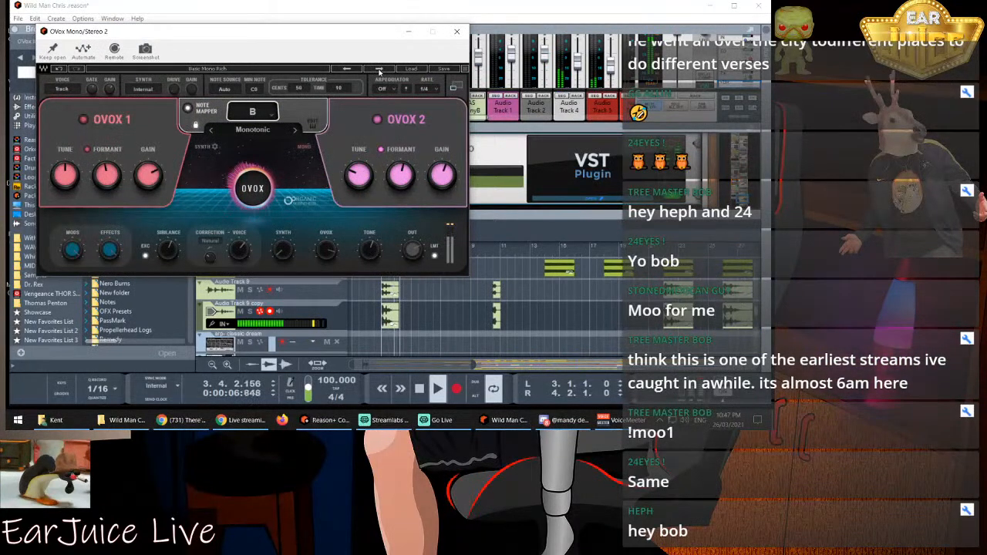
{"action": "left_click", "coordinate": [379, 69]}
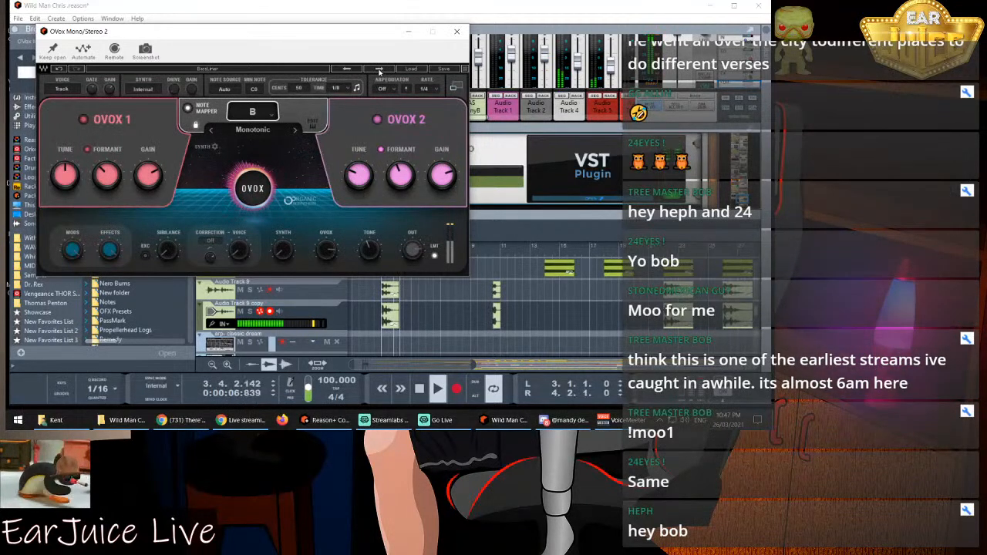
{"action": "left_click", "coordinate": [379, 70]}
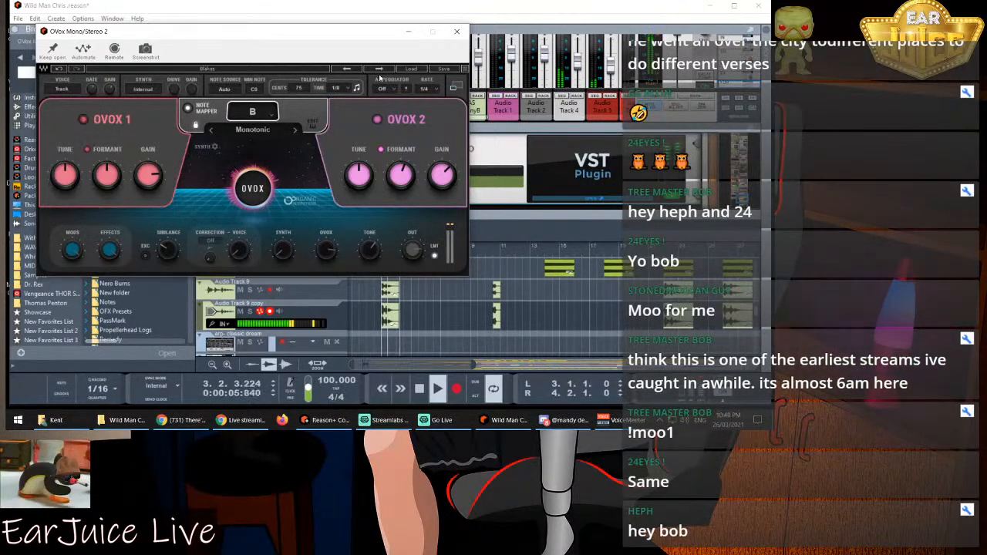
{"action": "left_click_drag", "start_coordinate": [448, 182], "coordinate": [447, 171]}
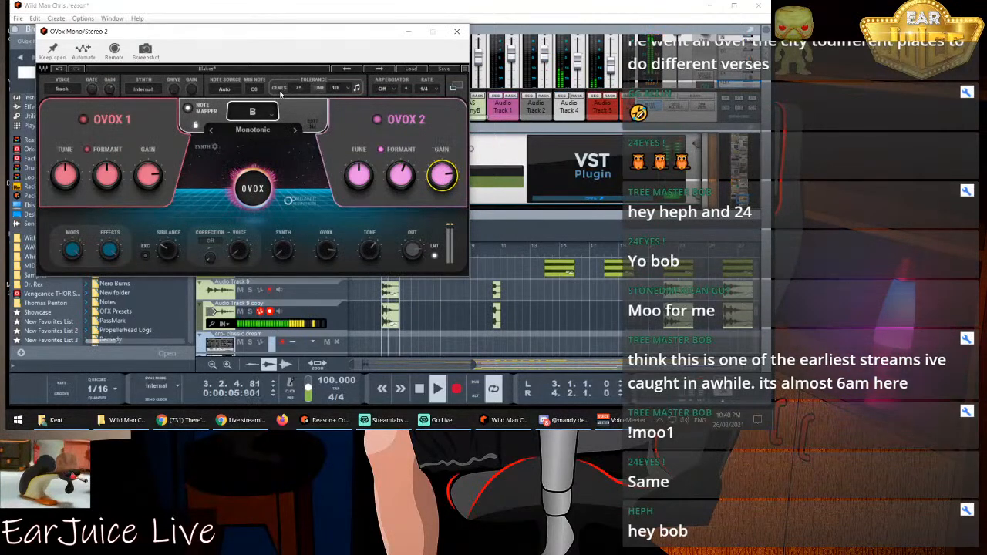
{"action": "left_click", "coordinate": [380, 69]}
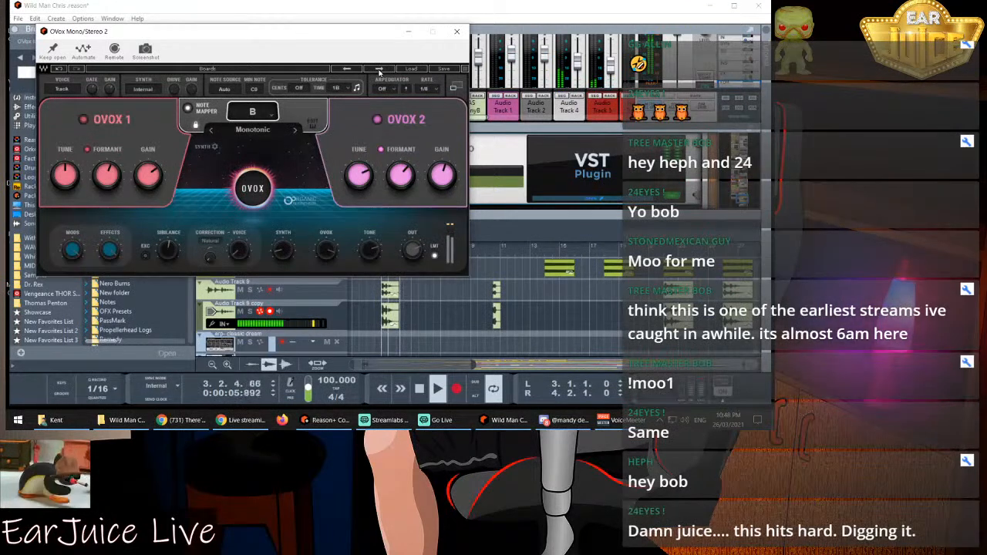
{"action": "left_click", "coordinate": [380, 68]}
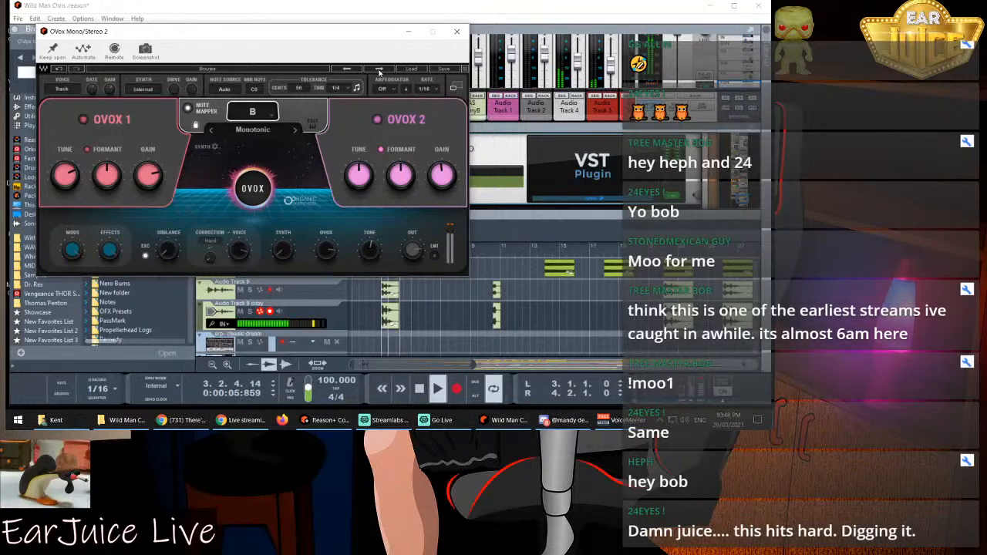
{"action": "left_click", "coordinate": [456, 31]}
Listen to the looped clip with Audio Track 9 soloed and clear the solo
{"action": "scroll", "coordinate": [358, 75], "scroll_direction": "up", "scroll_amount": 3}
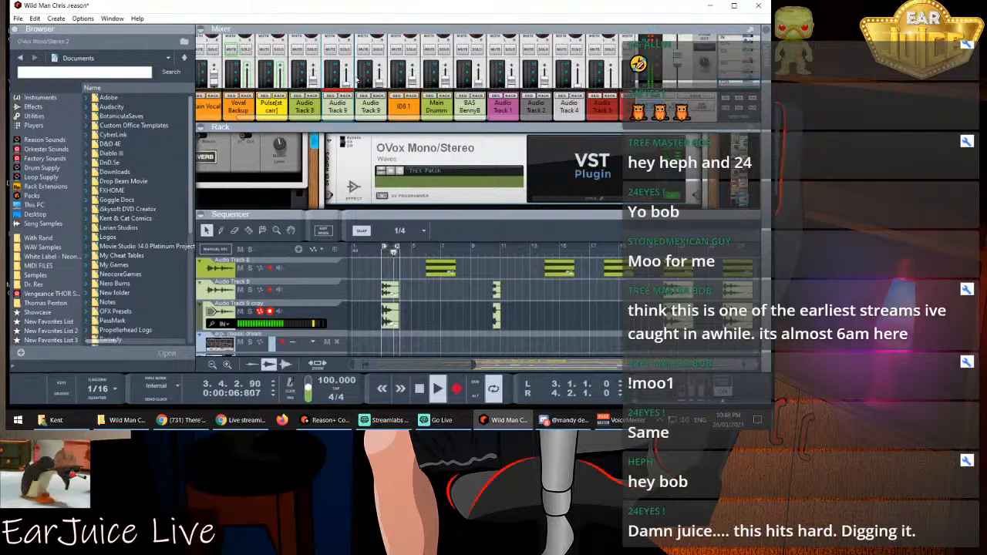
{"action": "left_click", "coordinate": [346, 50]}
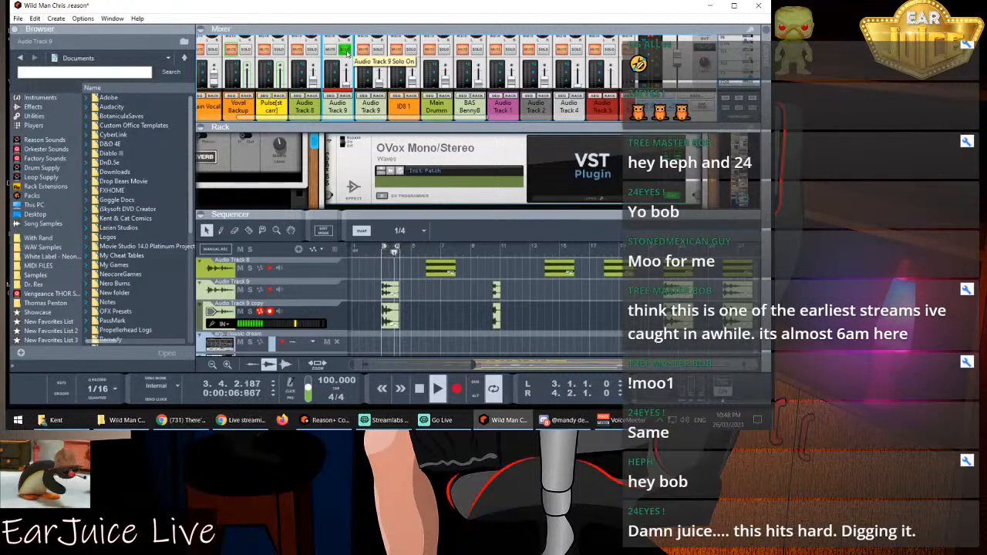
{"action": "left_click", "coordinate": [347, 50]}
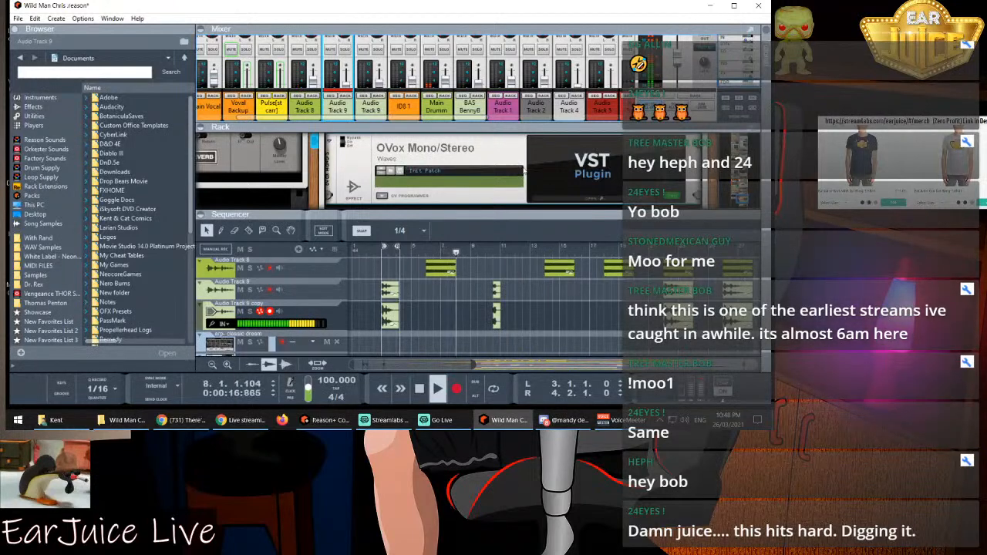
Add a Softube FET Compressor after the OVox in the Audio Track 9 copy device chain
{"action": "left_click", "coordinate": [376, 101]}
{"action": "left_click", "coordinate": [378, 97]}
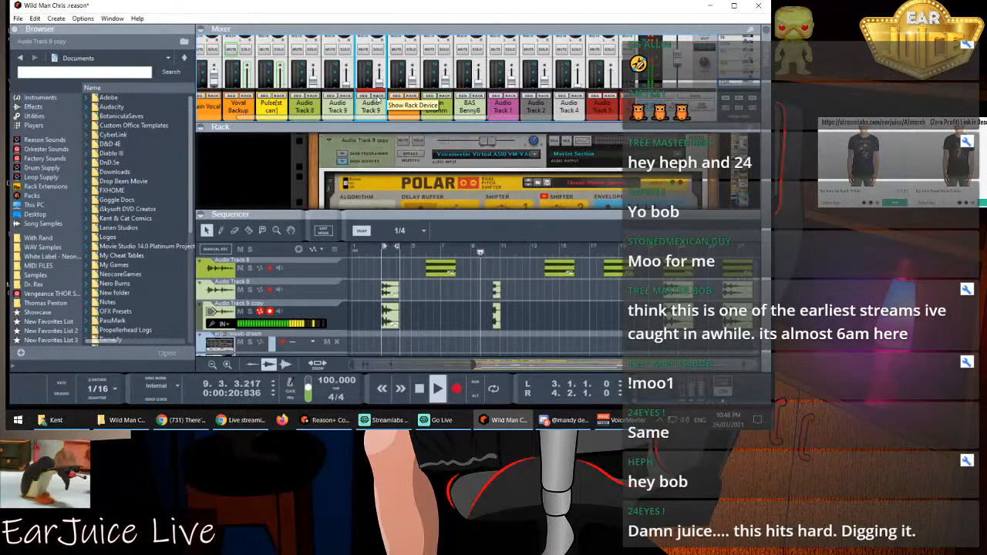
{"action": "scroll", "coordinate": [383, 182], "scroll_direction": "down", "scroll_amount": 2}
{"action": "scroll", "coordinate": [392, 168], "scroll_direction": "down", "scroll_amount": 2}
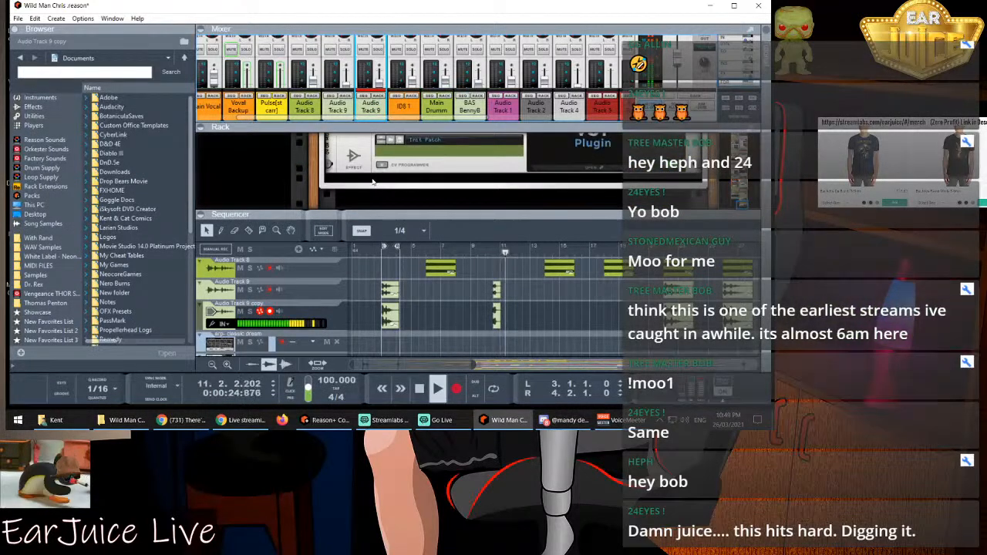
{"action": "right_click", "coordinate": [373, 182]}
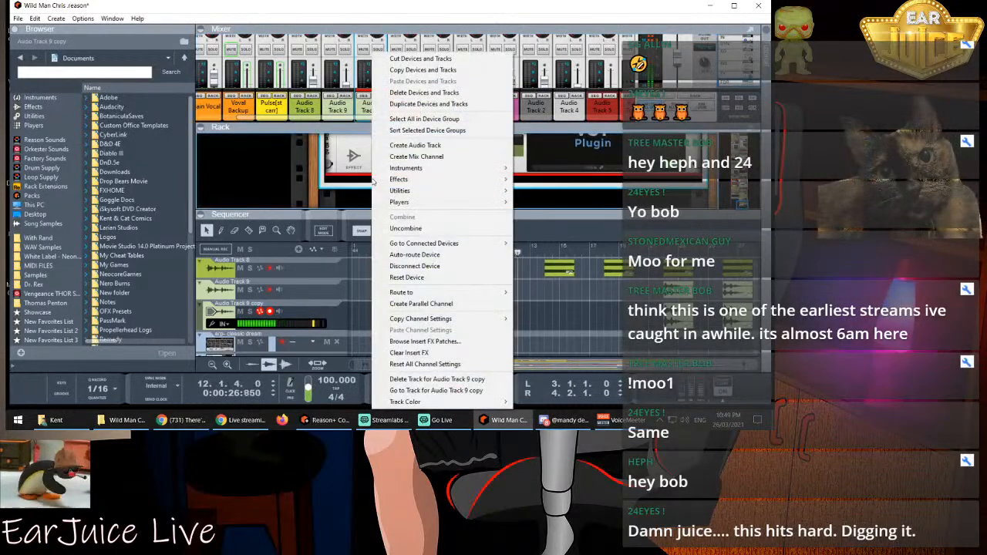
{"action": "mouse_move", "coordinate": [398, 180]}
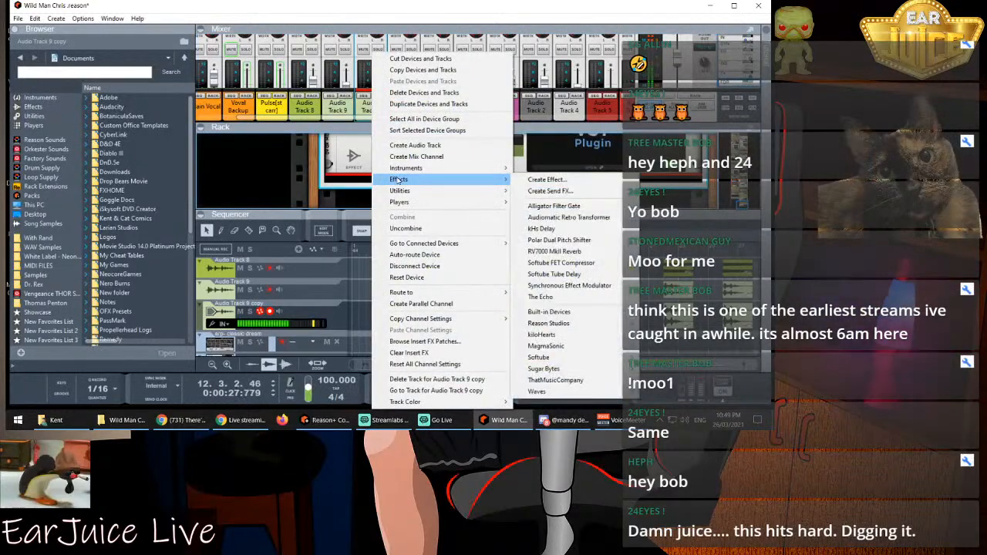
{"action": "left_click", "coordinate": [566, 263]}
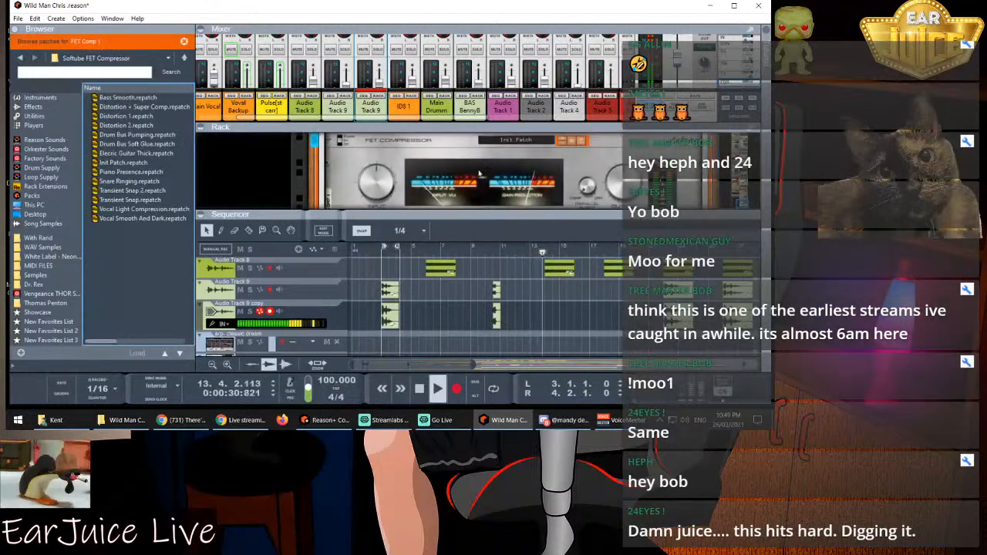
Step through the FET Compressor's patches to Vocal Light Compression
{"action": "left_click", "coordinate": [563, 142]}
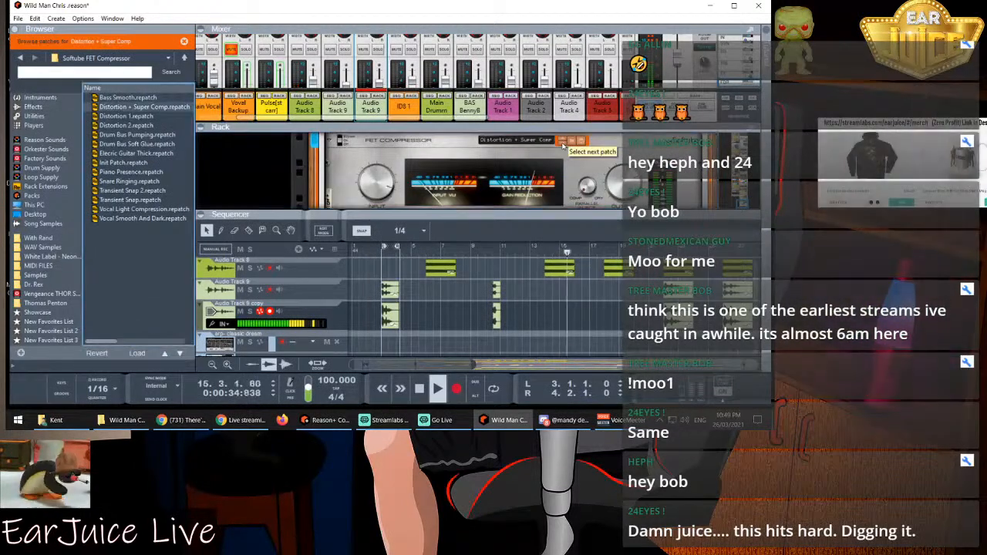
{"action": "left_click", "coordinate": [563, 145]}
{"action": "left_click", "coordinate": [564, 141]}
{"action": "left_click", "coordinate": [564, 140]}
{"action": "left_click", "coordinate": [564, 140]}
{"action": "left_click", "coordinate": [564, 141]}
{"action": "left_click", "coordinate": [564, 140]}
{"action": "left_click", "coordinate": [563, 140]}
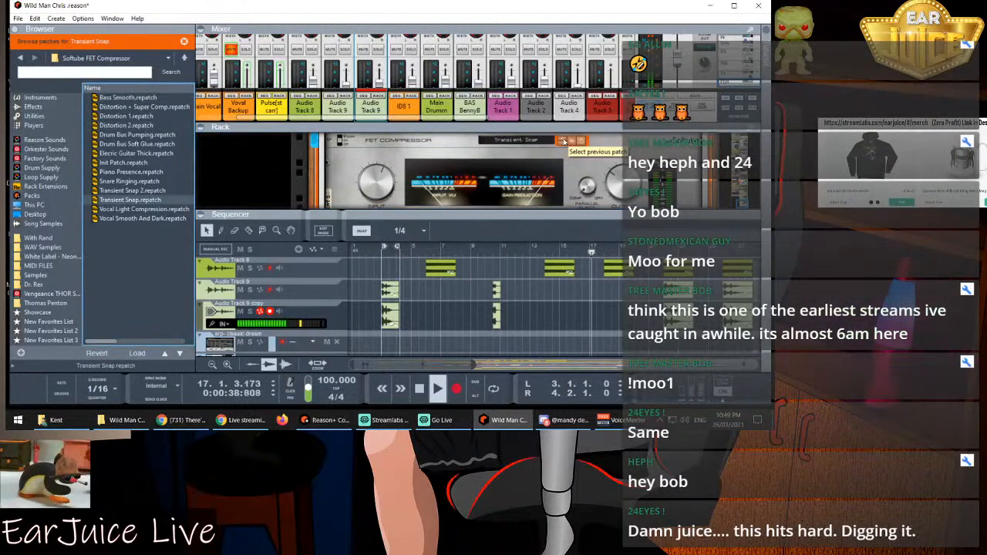
{"action": "left_click", "coordinate": [563, 142]}
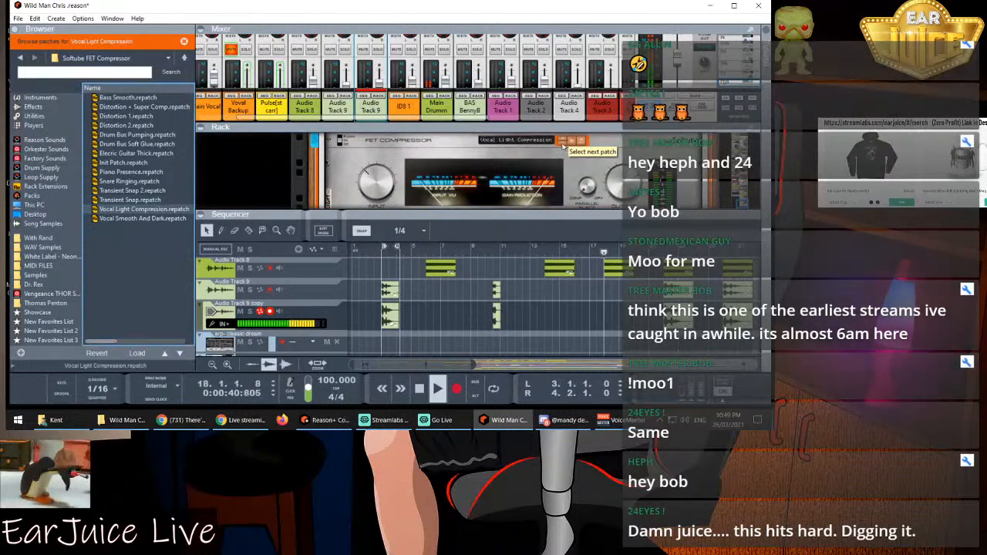
Turn down the ratio on the FET Compressor of Audio Track 9 copy
{"action": "scroll", "coordinate": [414, 182], "scroll_direction": "down", "scroll_amount": 1}
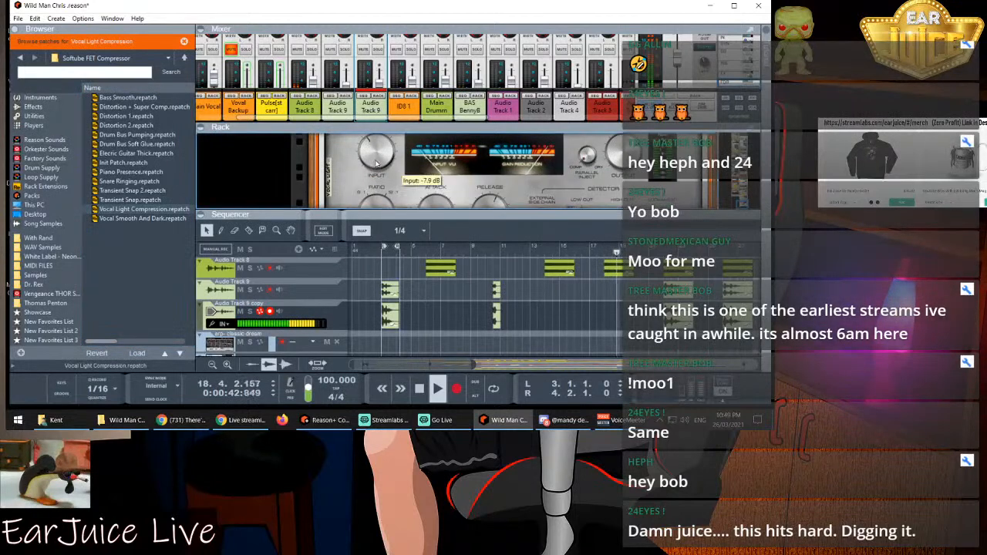
{"action": "scroll", "coordinate": [390, 182], "scroll_direction": "down", "scroll_amount": 1}
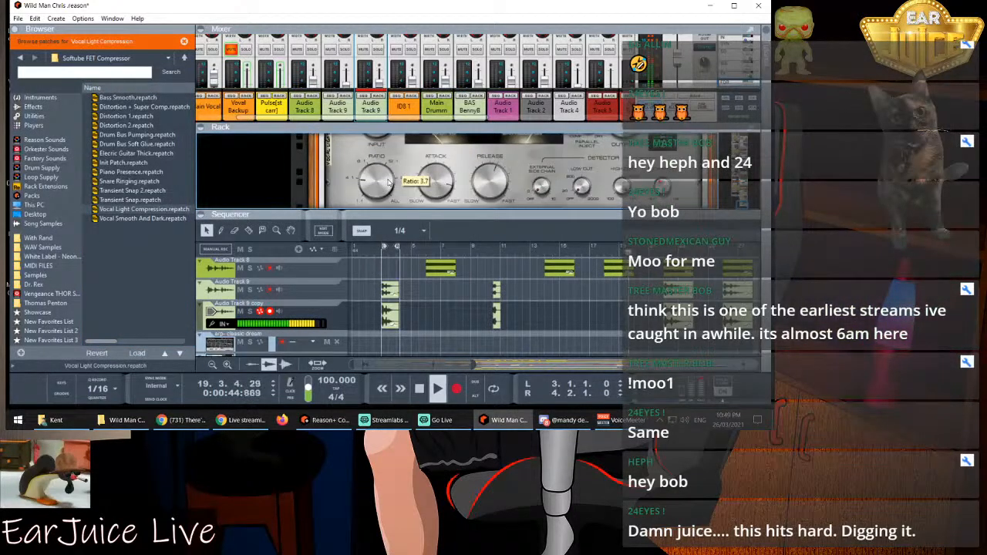
{"action": "left_click_drag", "start_coordinate": [379, 199], "coordinate": [384, 206]}
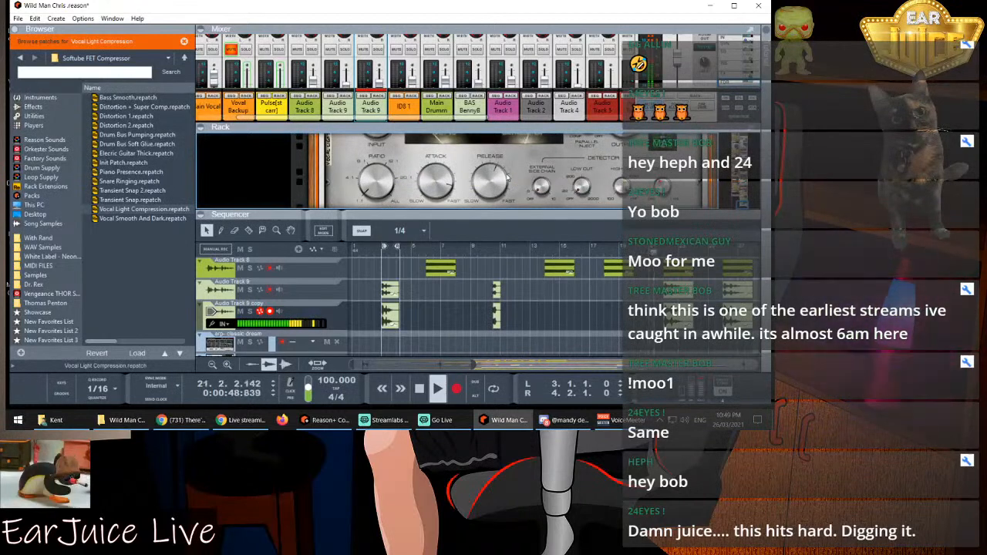
{"action": "scroll", "coordinate": [509, 176], "scroll_direction": "up", "scroll_amount": 1}
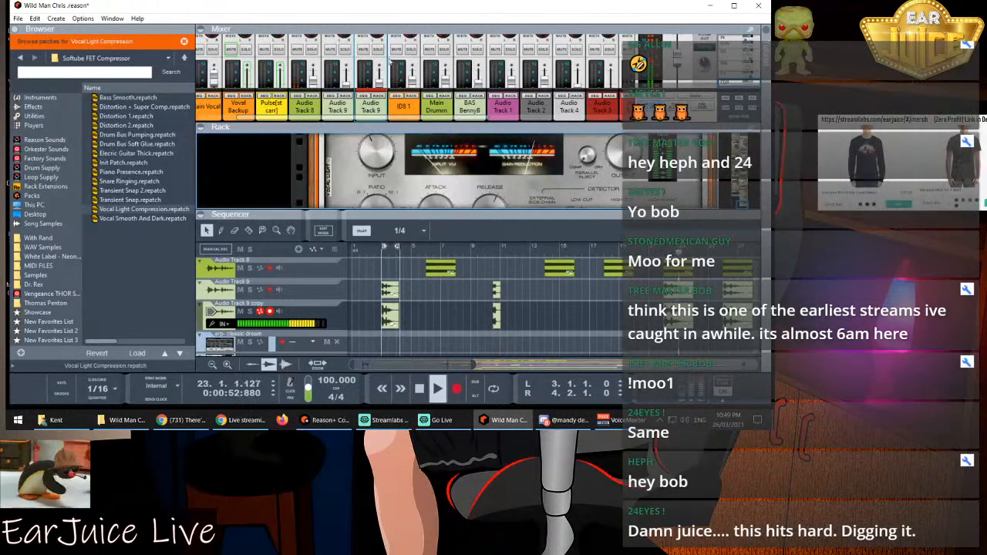
Lower the mixer fader of the Audio Track 9 copy channel slightly
{"action": "scroll", "coordinate": [369, 80], "scroll_direction": "down", "scroll_amount": 2}
{"action": "scroll", "coordinate": [368, 80], "scroll_direction": "up", "scroll_amount": 1}
{"action": "left_click_drag", "start_coordinate": [380, 64], "coordinate": [379, 69]}
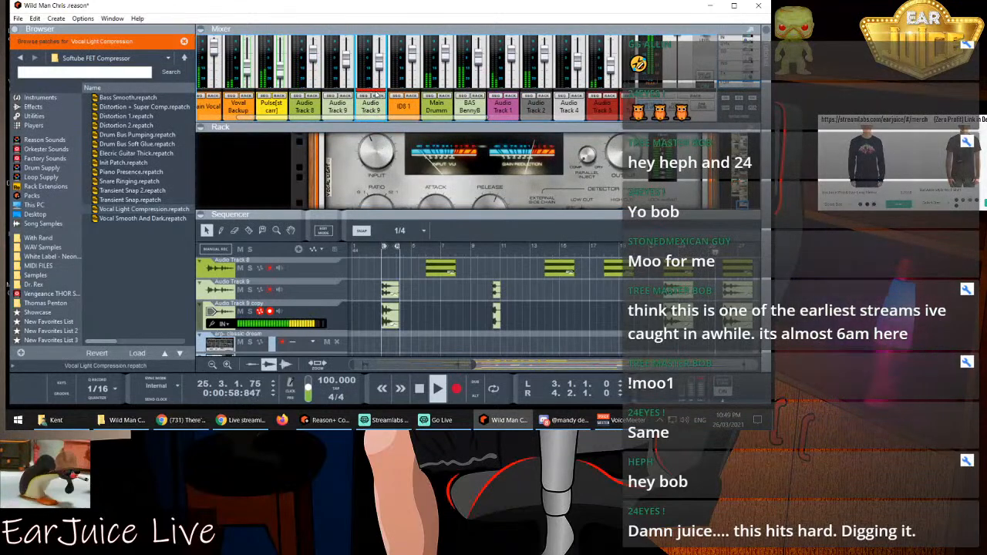
Add an RV7000 MkII Reverb after the compressor and load the ALL Batman Verb patch
{"action": "right_click", "coordinate": [342, 182]}
{"action": "mouse_move", "coordinate": [462, 216]}
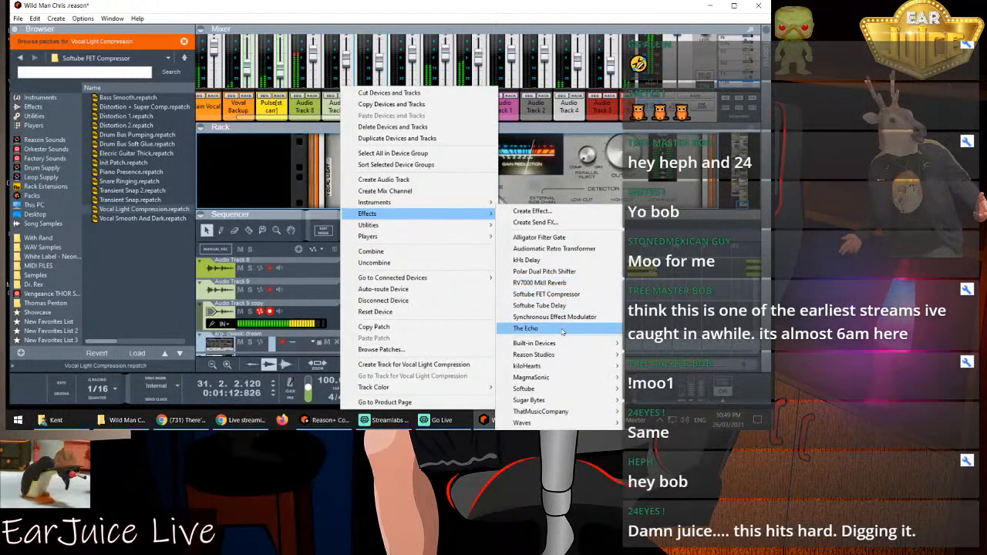
{"action": "left_click", "coordinate": [552, 282]}
{"action": "left_click", "coordinate": [123, 181]}
{"action": "left_click", "coordinate": [122, 171]}
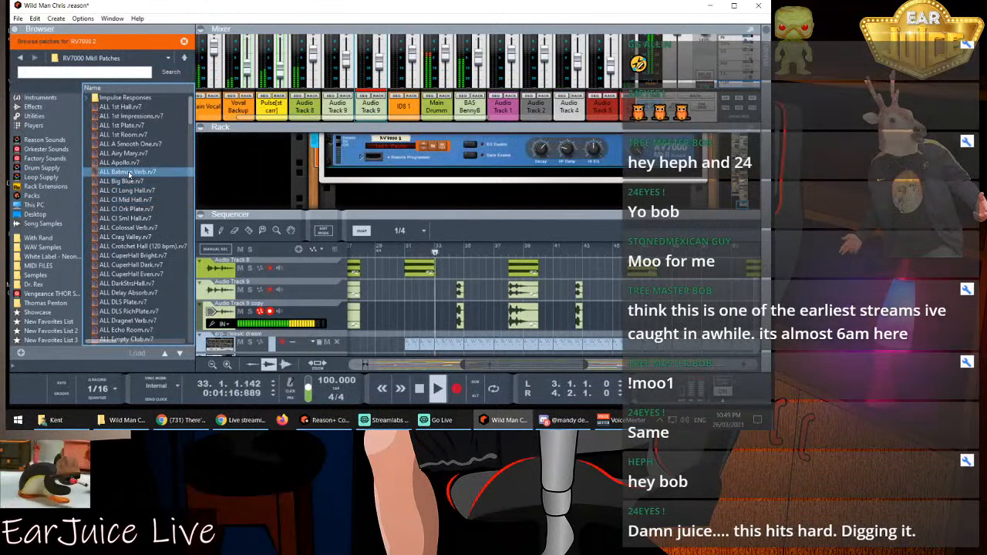
{"action": "left_click", "coordinate": [138, 354]}
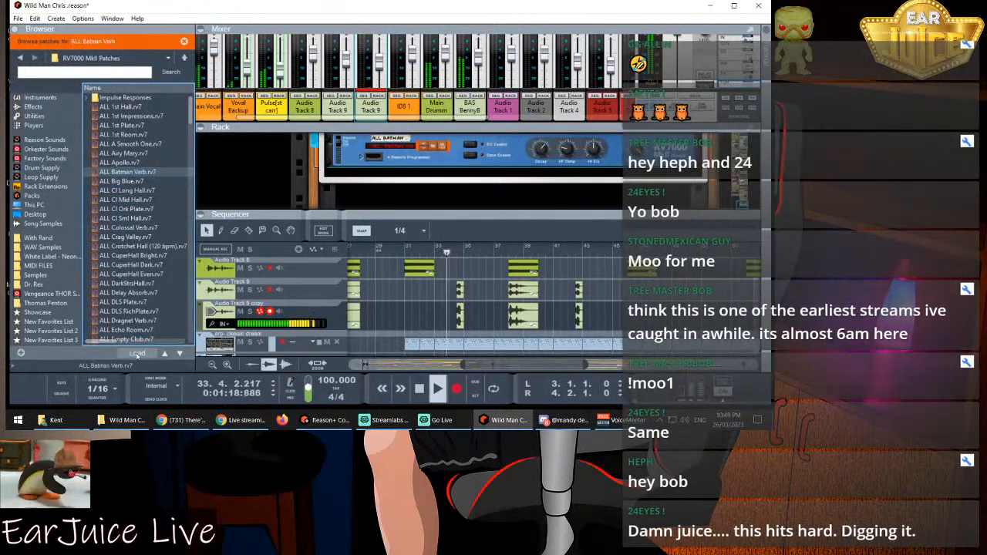
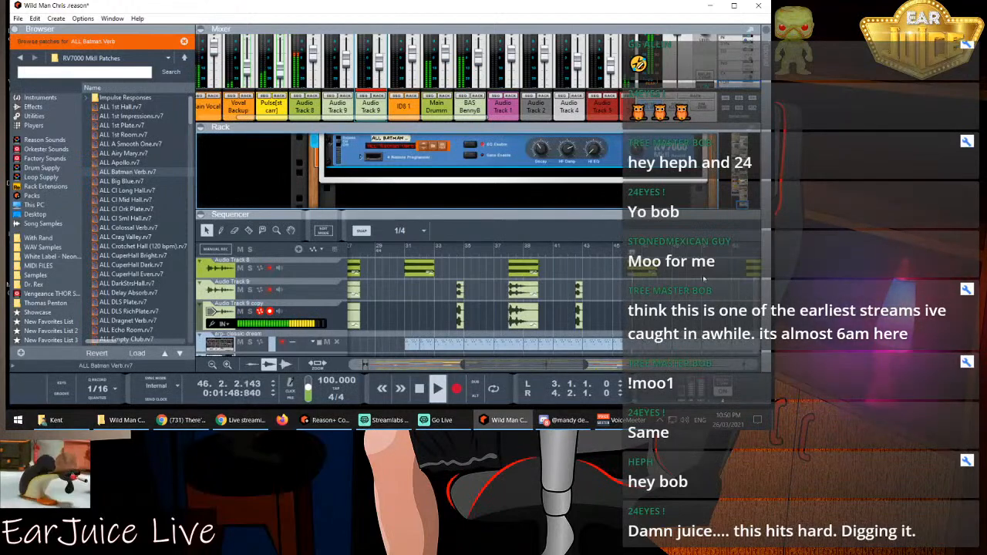
Enlarge the sequencer, follow playback into the later bars, stop it and set the song position to 54.1.1
{"action": "left_click_drag", "start_coordinate": [620, 215], "coordinate": [619, 144]}
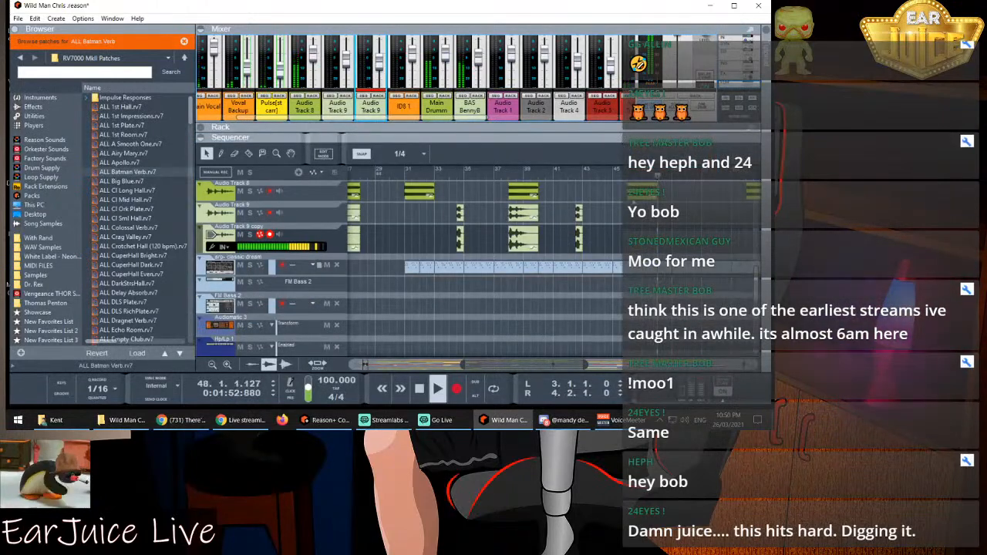
{"action": "left_click_drag", "start_coordinate": [527, 365], "coordinate": [589, 356]}
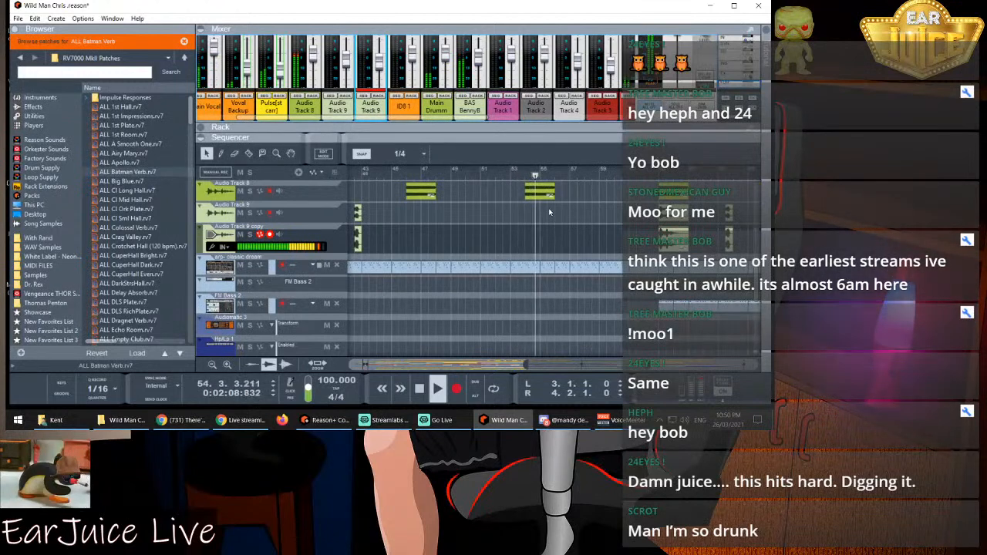
{"action": "key", "text": "space"}
{"action": "left_click", "coordinate": [524, 177]}
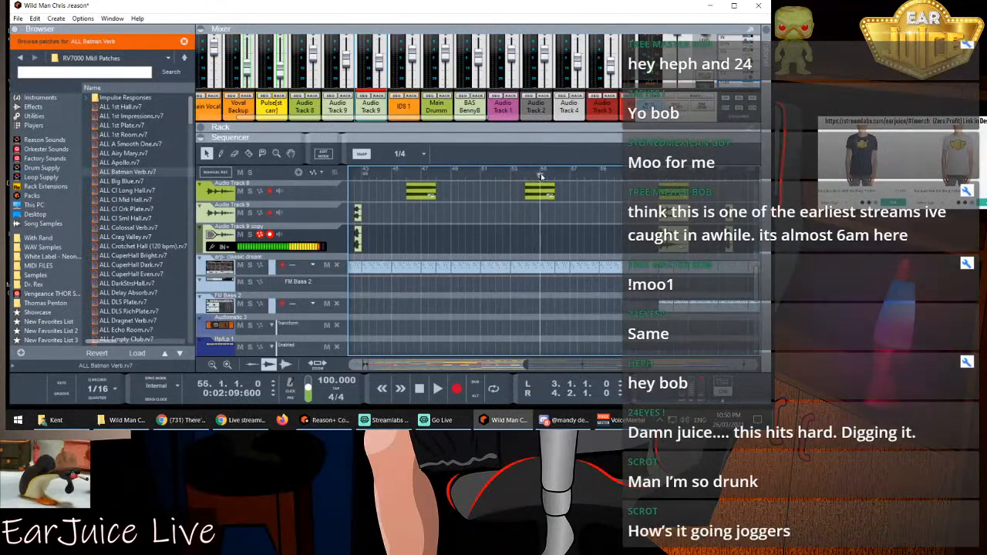
{"action": "left_click", "coordinate": [523, 176]}
{"action": "mouse_move", "coordinate": [523, 177]}
{"action": "left_mouse_down"}
{"action": "mouse_move", "coordinate": [543, 176]}
{"action": "mouse_move", "coordinate": [528, 177]}
{"action": "left_mouse_up"}
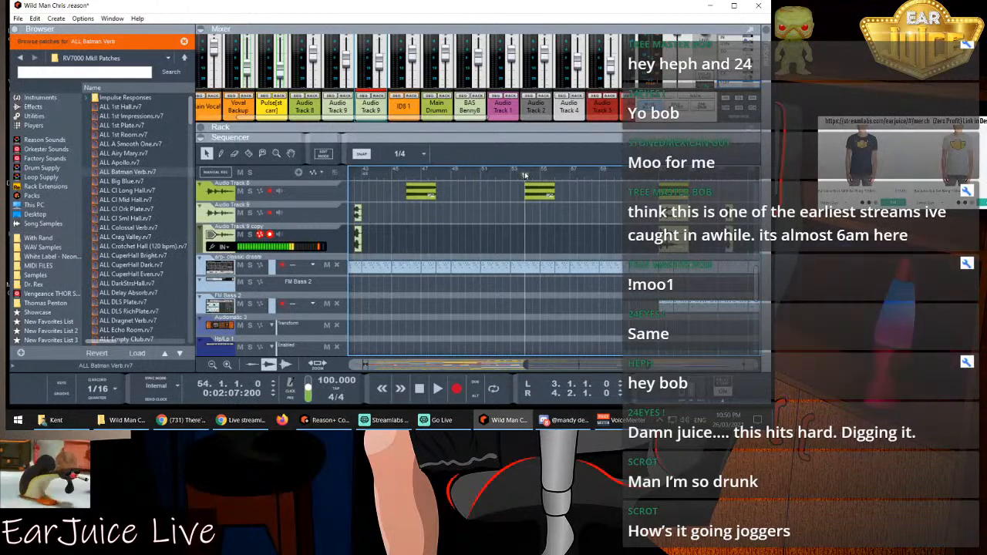
Create a new audio track below the reverb in the rack and turn off its input monitoring
{"action": "left_click_drag", "start_coordinate": [518, 137], "coordinate": [530, 238]}
{"action": "right_click", "coordinate": [514, 220]}
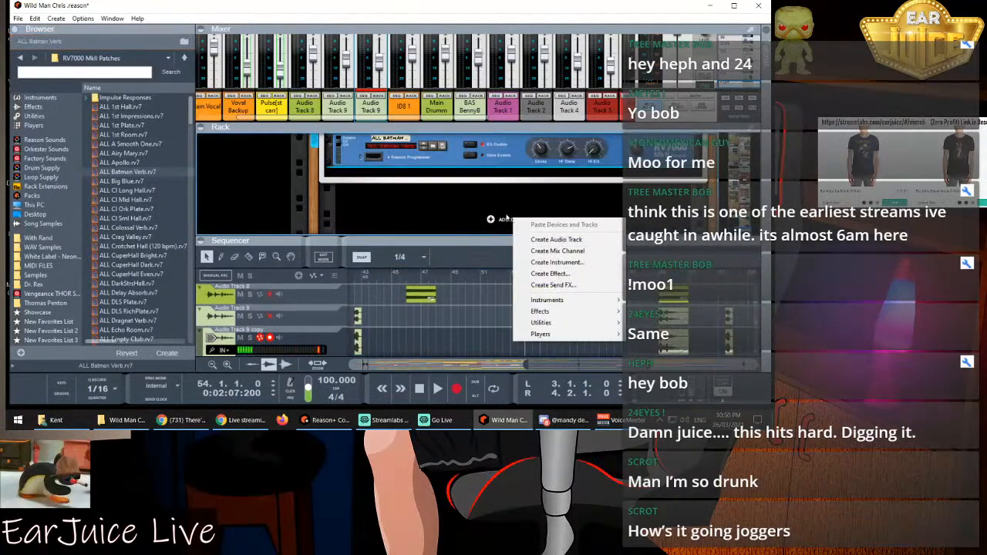
{"action": "left_click", "coordinate": [532, 240]}
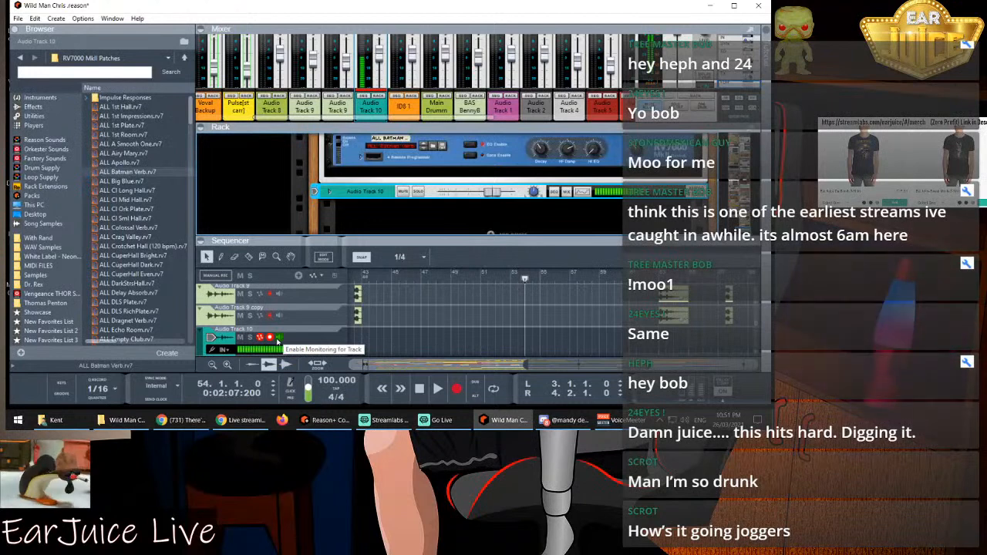
{"action": "left_click", "coordinate": [278, 339]}
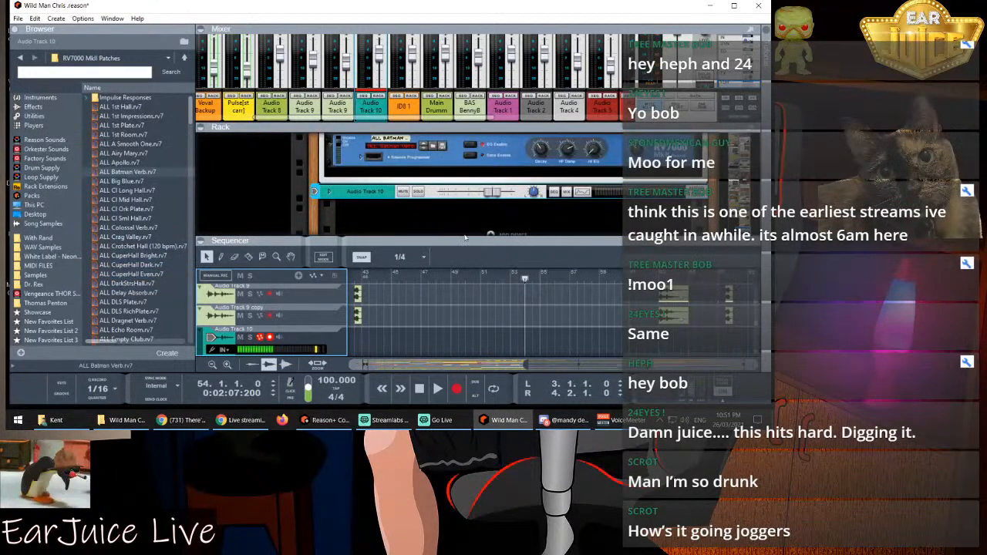
Enlarge the sequencer and move Audio Track 10 between Audio Track 8 and Audio Track 9
{"action": "left_click_drag", "start_coordinate": [413, 244], "coordinate": [450, 169]}
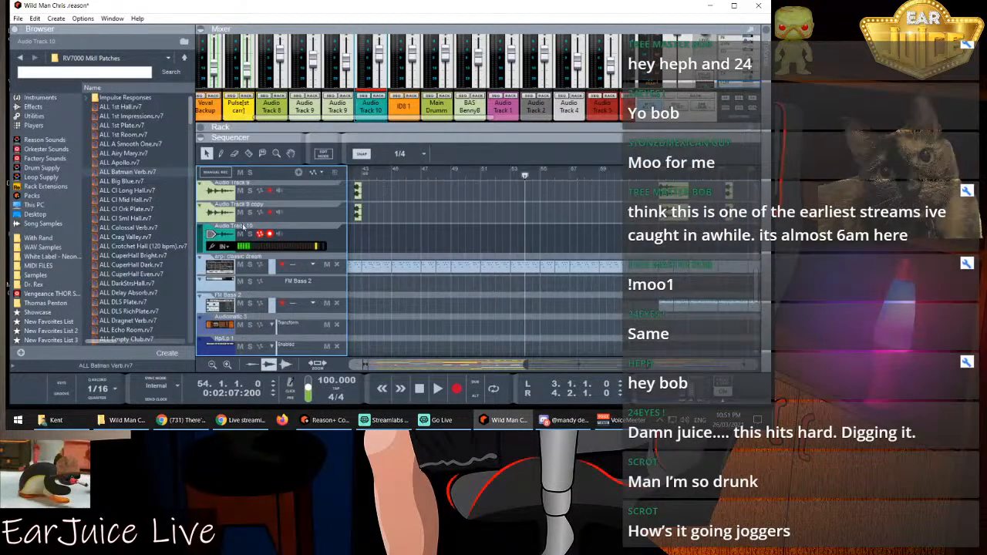
{"action": "left_click_drag", "start_coordinate": [200, 248], "coordinate": [241, 279]}
{"action": "scroll", "coordinate": [242, 242], "scroll_direction": "up", "scroll_amount": 1}
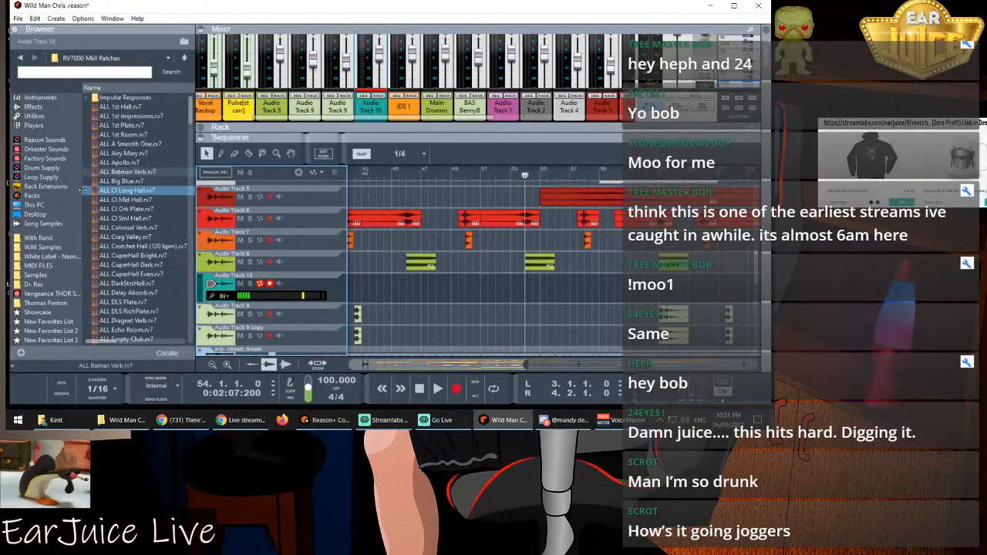
Open the Wild Man Chris folder within the Samples location
{"action": "left_click", "coordinate": [58, 273]}
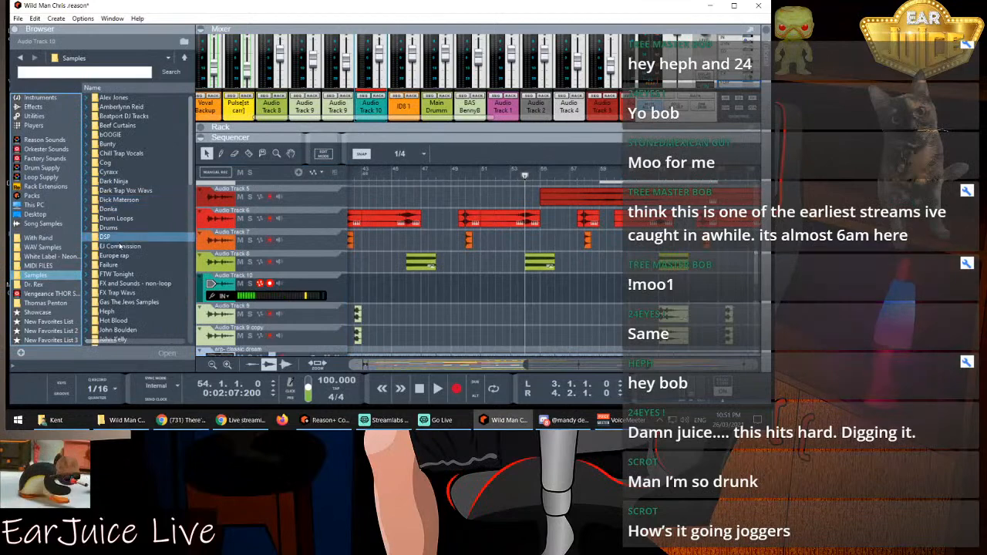
{"action": "scroll", "coordinate": [140, 254], "scroll_direction": "down", "scroll_amount": 6}
{"action": "scroll", "coordinate": [142, 270], "scroll_direction": "down", "scroll_amount": 10}
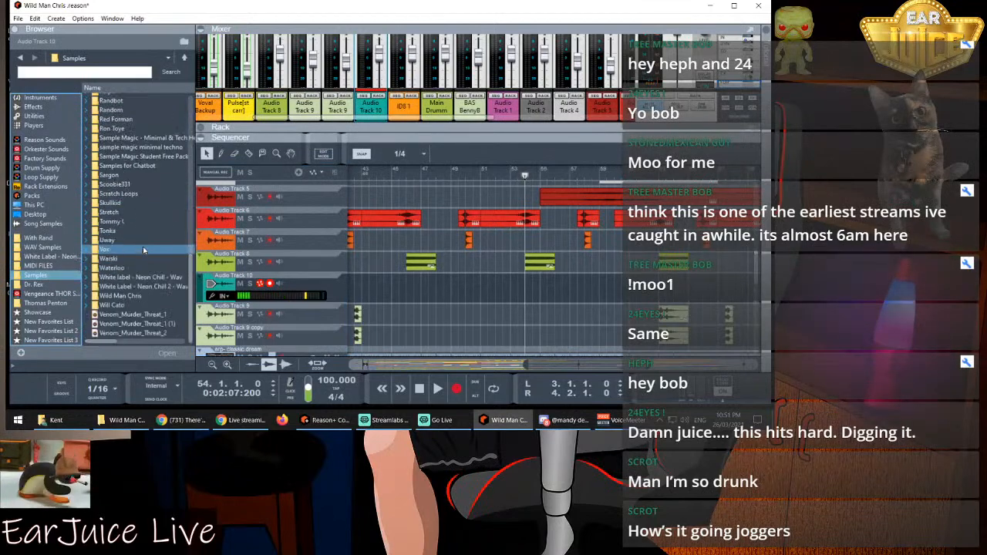
{"action": "double_click", "coordinate": [144, 298]}
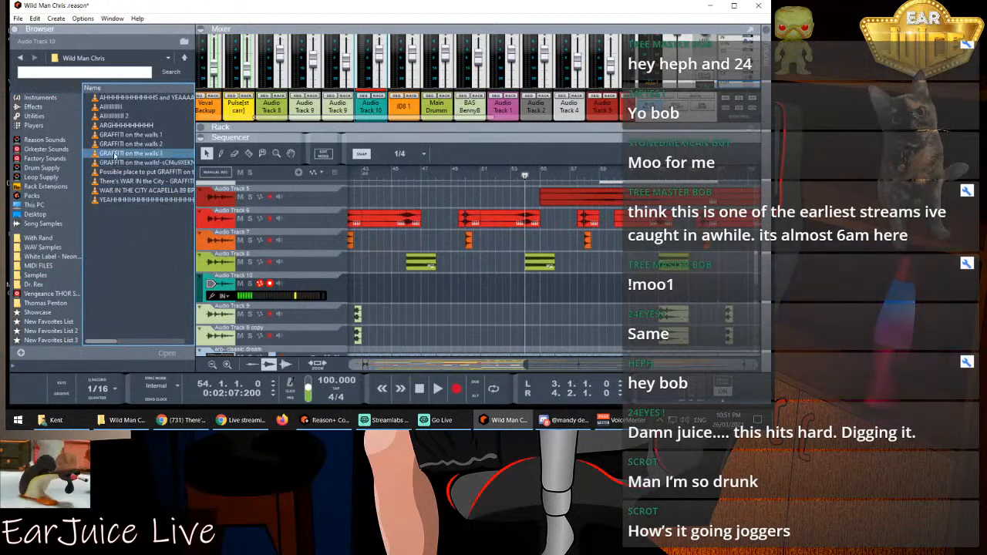
Audition the samples GRAFFITI on the walls 1, 2 and 3
{"action": "left_click", "coordinate": [131, 136]}
{"action": "left_click", "coordinate": [145, 144]}
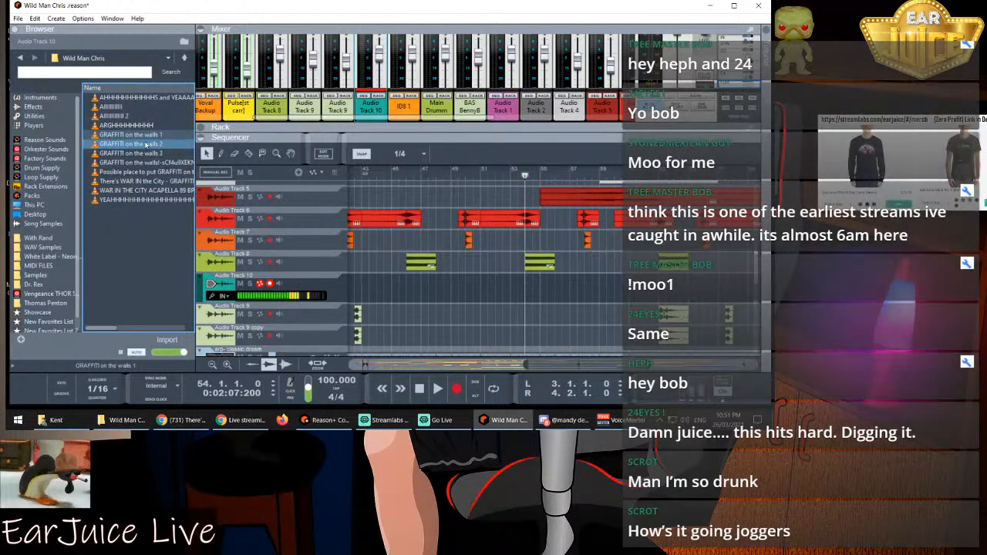
{"action": "left_click", "coordinate": [150, 154]}
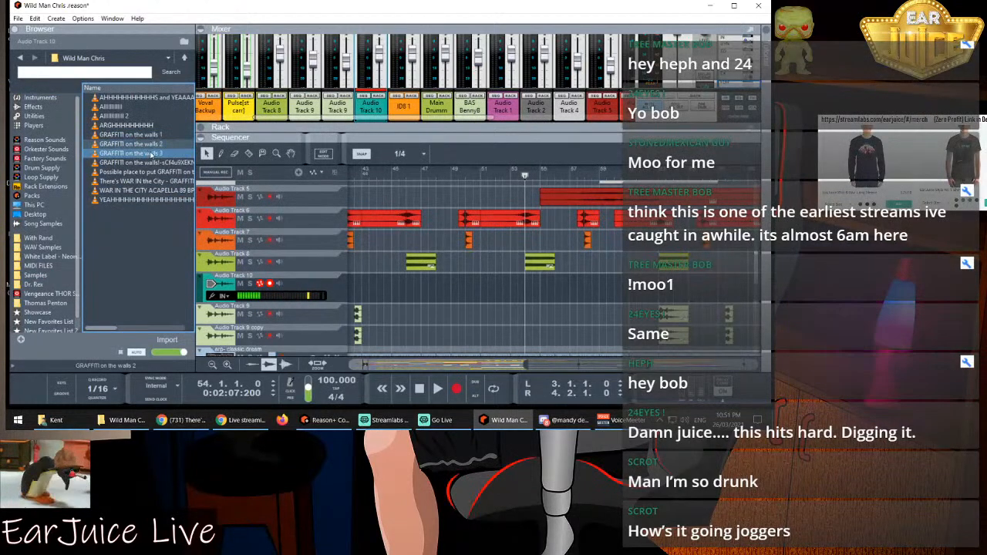
{"action": "left_click", "coordinate": [151, 155]}
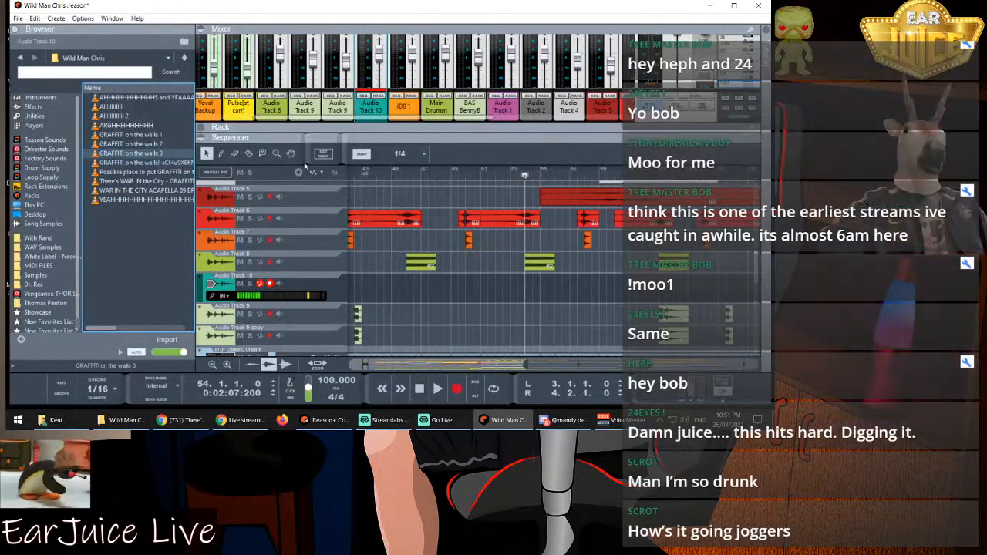
Import GRAFFITI on the walls 3 onto Audio Track 10 at 46.1.1 and play it in the song
{"action": "left_click", "coordinate": [407, 176]}
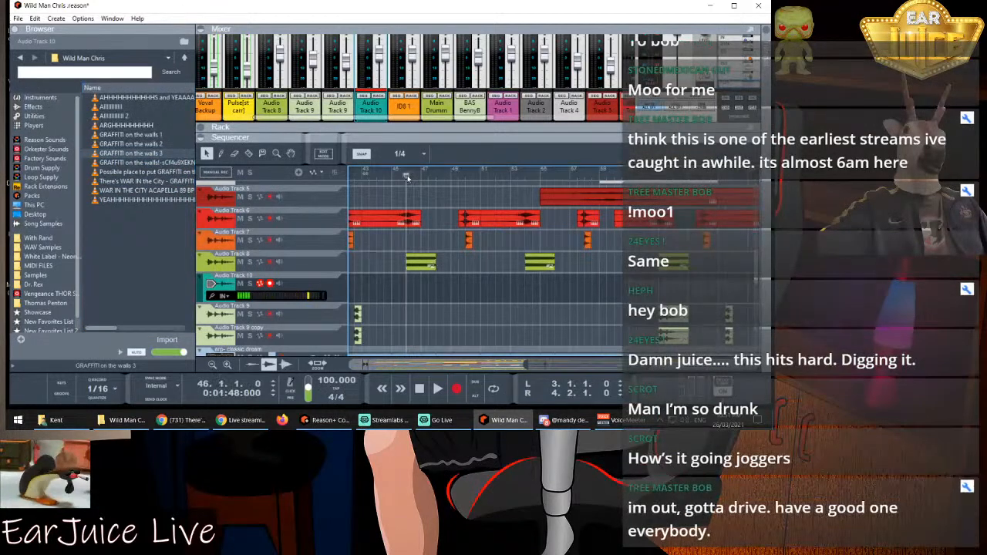
{"action": "left_click", "coordinate": [166, 340]}
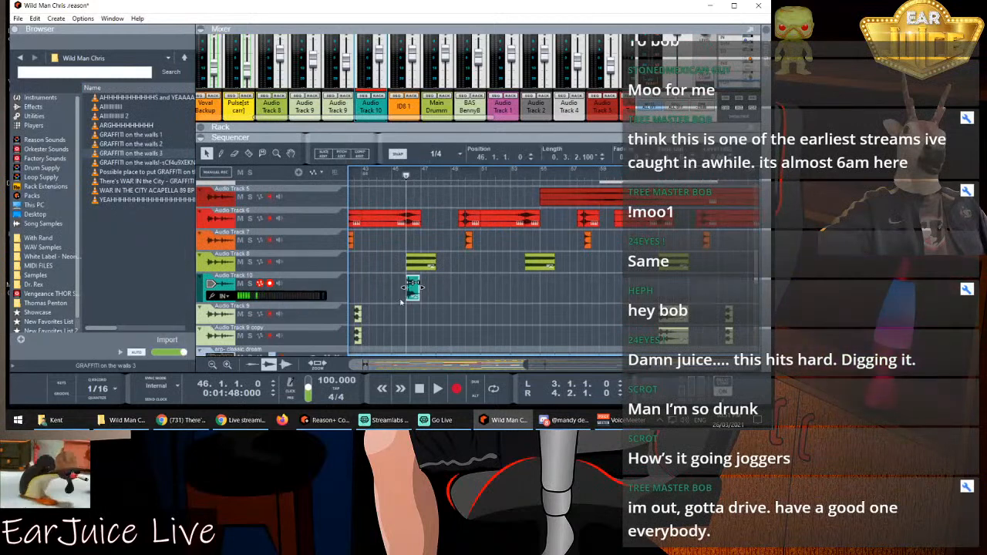
{"action": "key", "text": "space"}
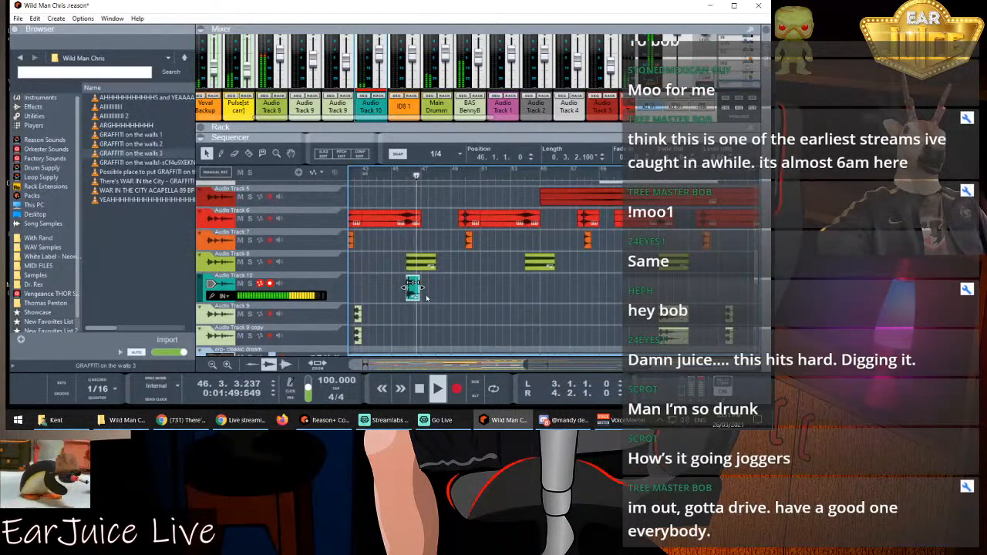
Play the song from about bar 44 and move the GRAFFITI clip on Audio Track 10 to 51.1.1
{"action": "key", "text": "space"}
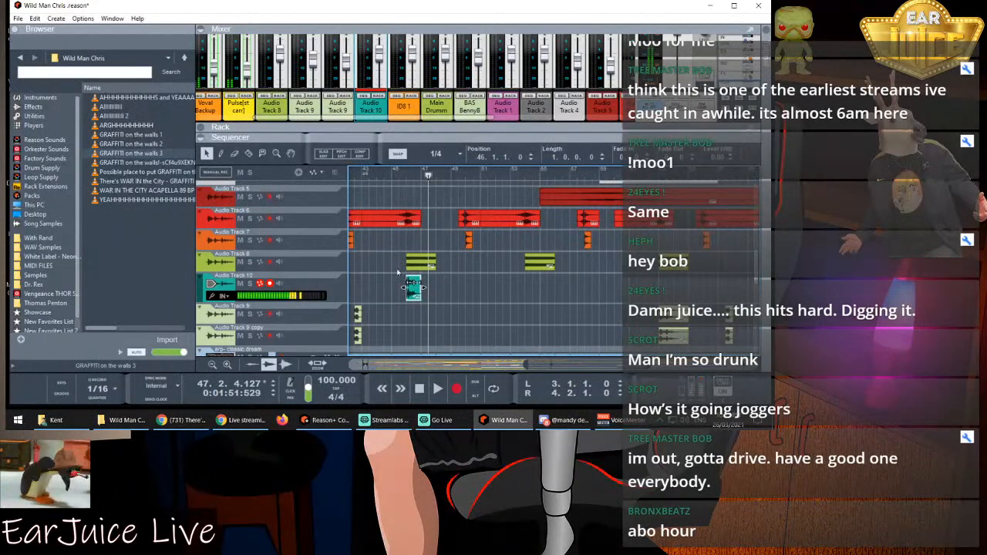
{"action": "left_click", "coordinate": [378, 179]}
{"action": "key", "text": "space"}
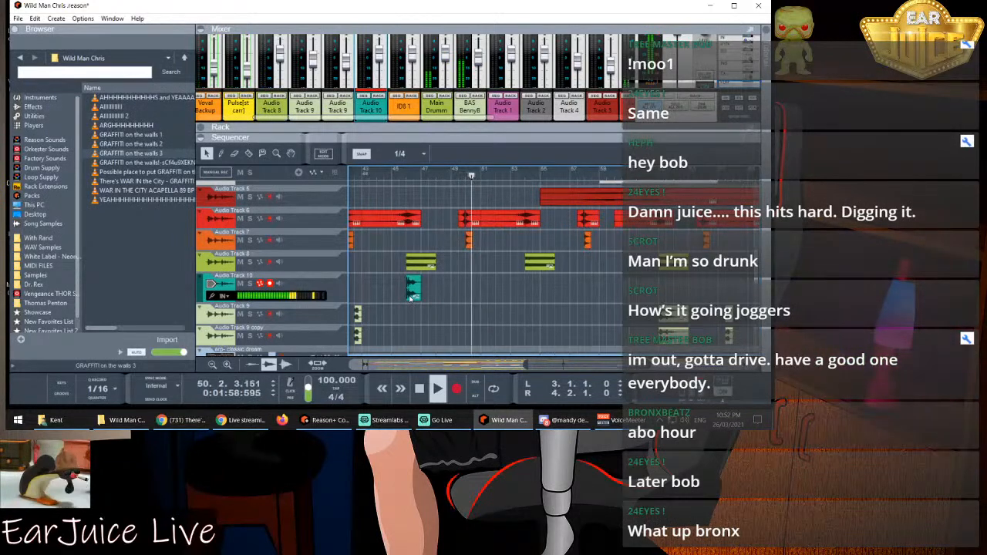
{"action": "key", "text": "space"}
{"action": "left_click_drag", "start_coordinate": [411, 299], "coordinate": [484, 291]}
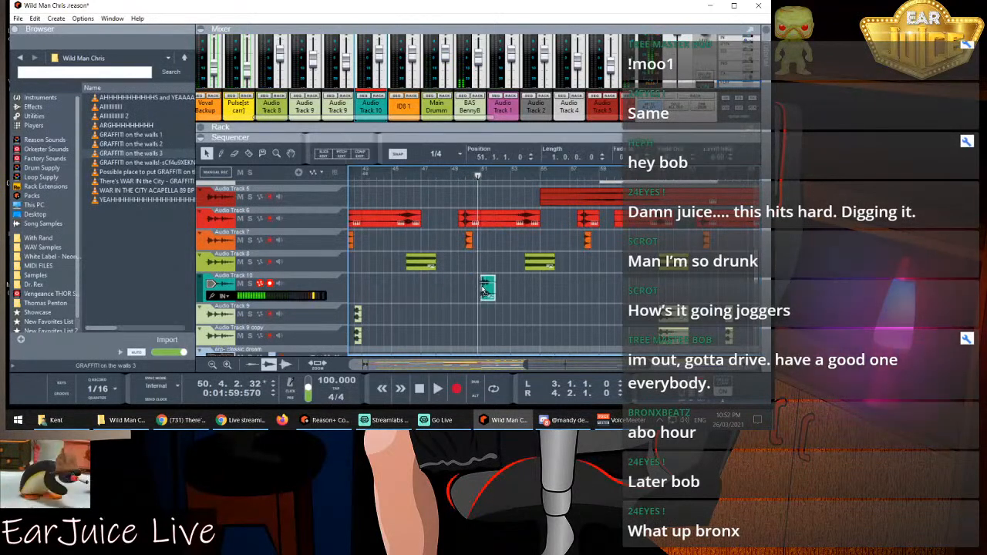
Play the relocated GRAFFITI clip in the song, place it at 50.3.1 and shorten it to two beats
{"action": "left_click", "coordinate": [458, 179]}
{"action": "key", "text": "space"}
{"action": "left_click", "coordinate": [517, 324]}
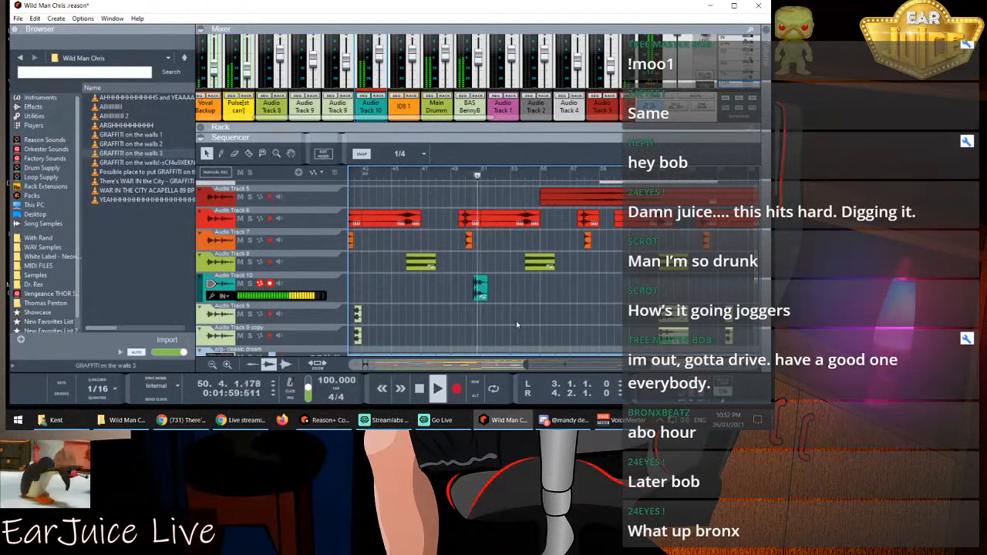
{"action": "key", "text": "space"}
{"action": "left_click", "coordinate": [488, 291]}
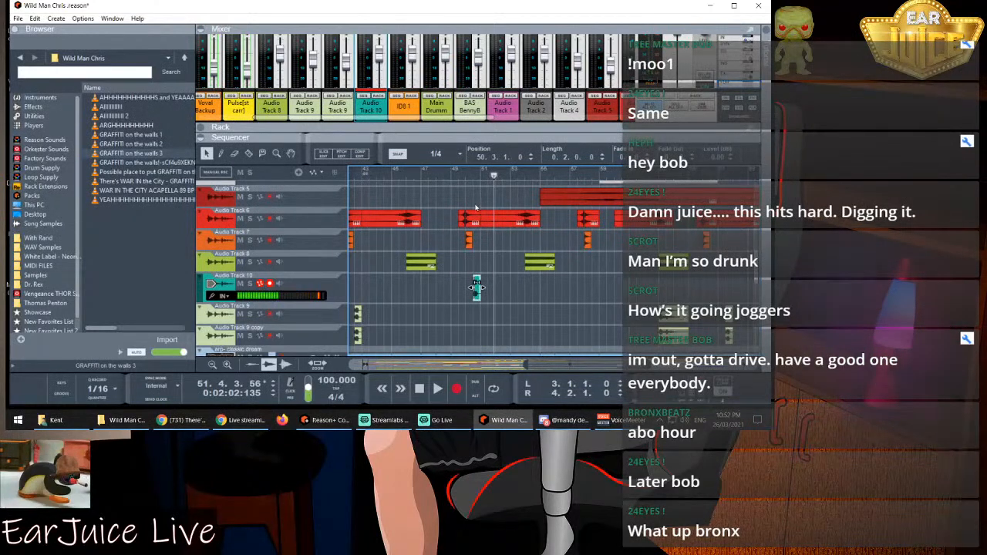
Play the song repeatedly from around bar 50 to check the shortened clip, returning the song position to 50.3.1
{"action": "left_click", "coordinate": [469, 177]}
{"action": "key", "text": "space"}
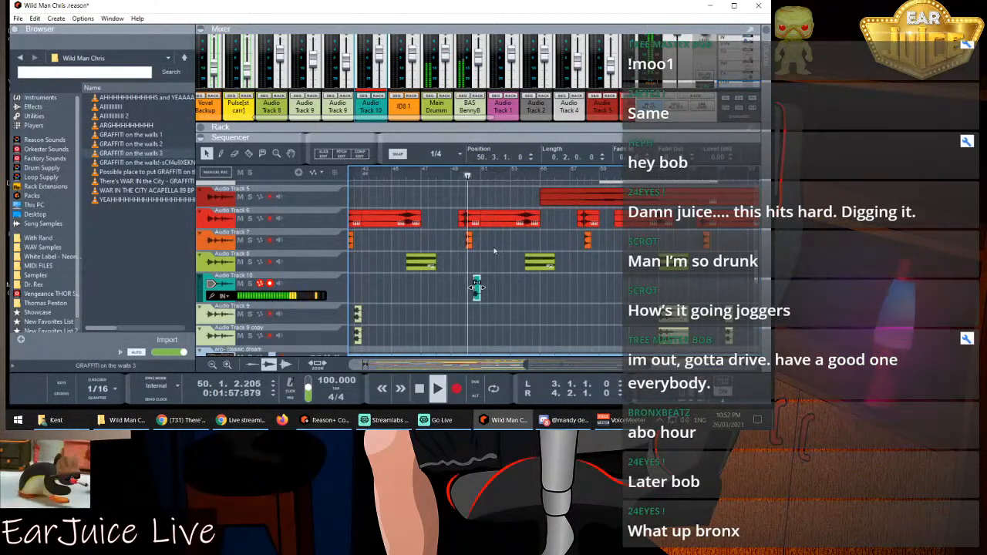
{"action": "left_click", "coordinate": [510, 312]}
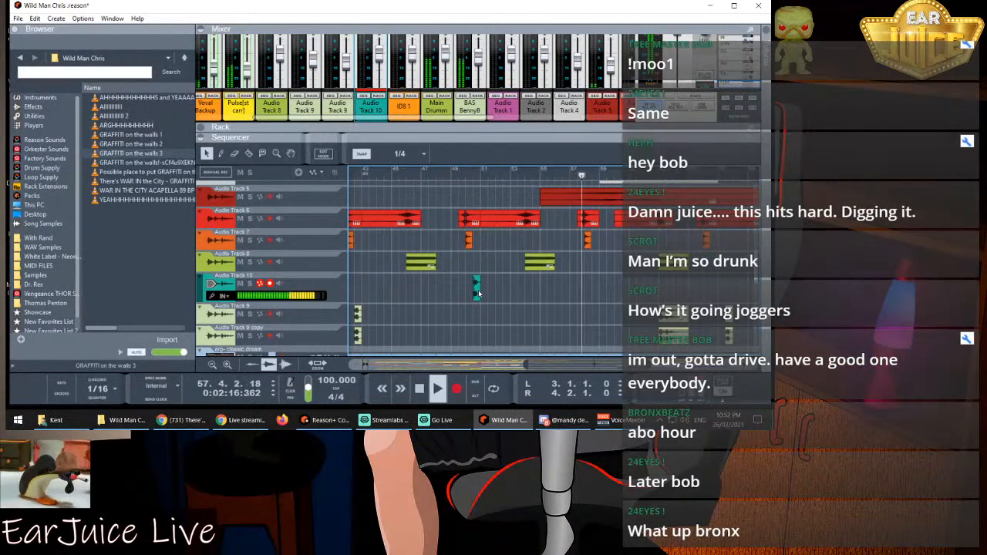
{"action": "key", "text": "space"}
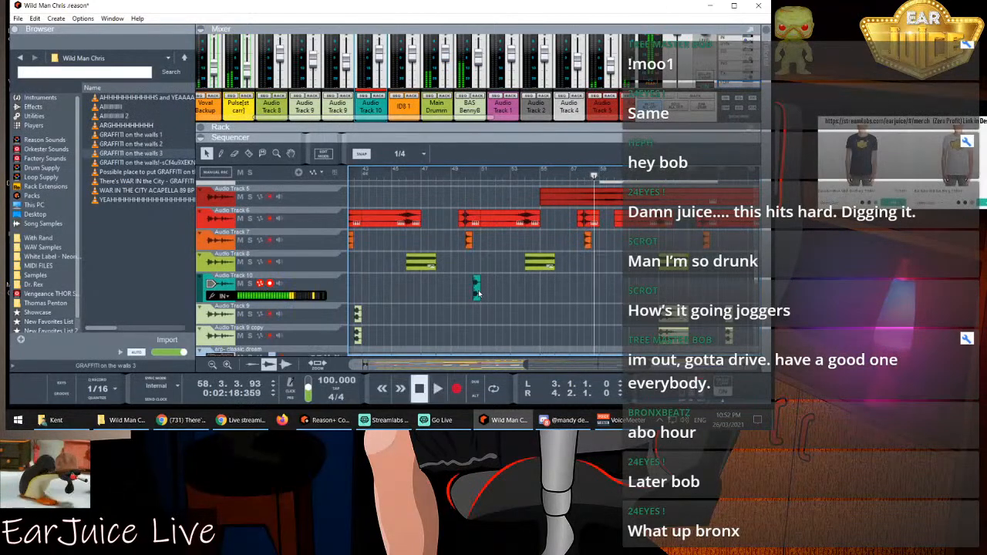
{"action": "left_click", "coordinate": [474, 175]}
{"action": "key", "text": "space"}
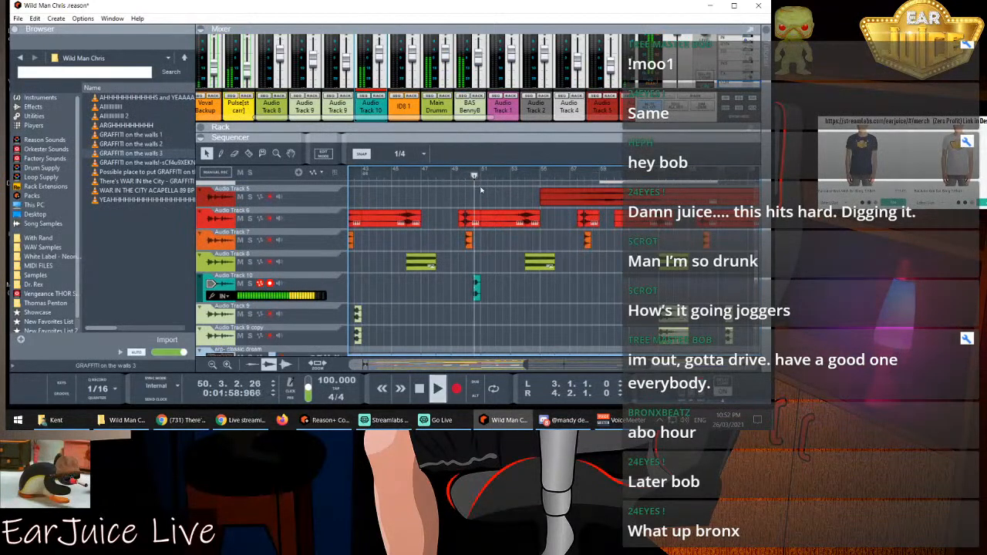
{"action": "key", "text": "space"}
{"action": "left_click", "coordinate": [473, 175]}
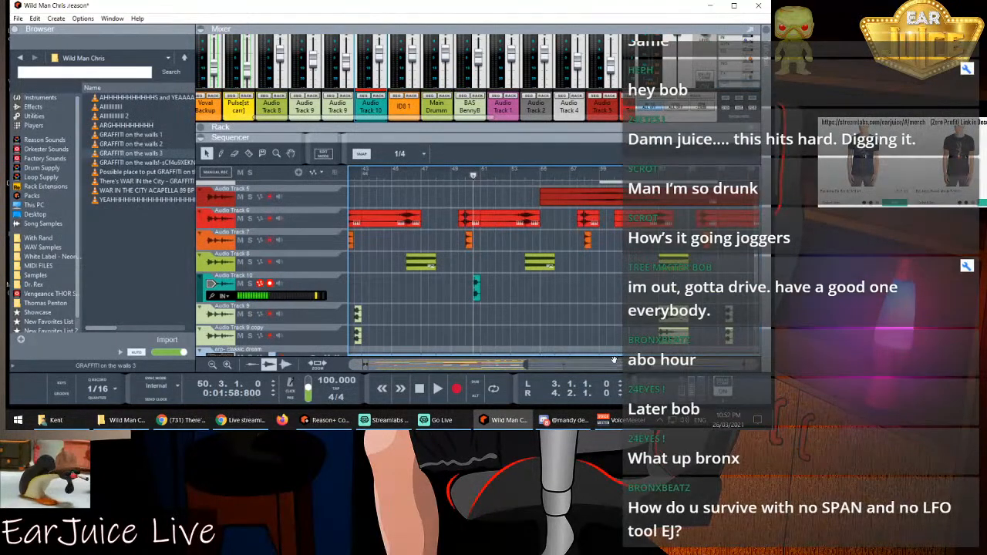
Set the left loop locator to 50.1.1 and the right loop locator to 51.3.1
{"action": "left_click_drag", "start_coordinate": [613, 362], "coordinate": [404, 356]}
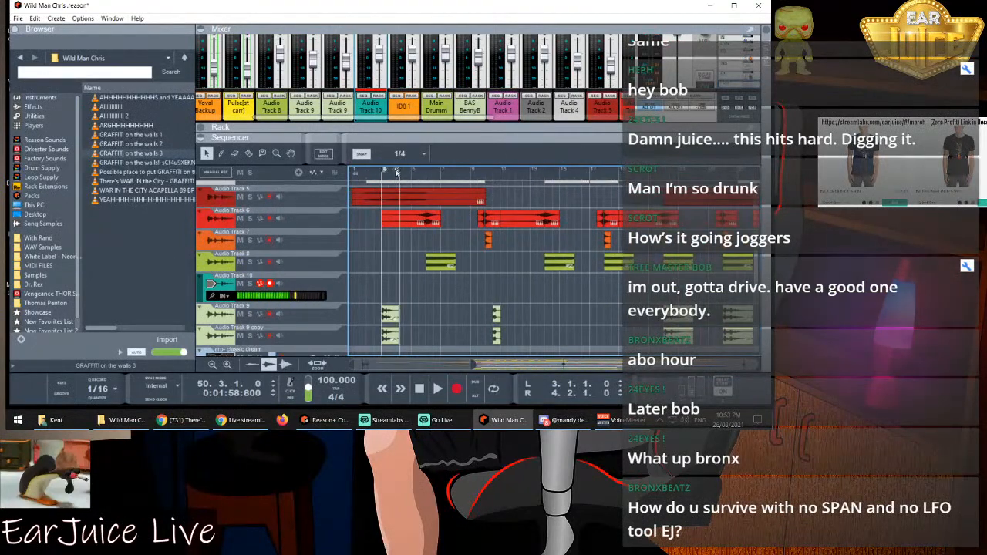
{"action": "left_click_drag", "start_coordinate": [401, 171], "coordinate": [543, 180]}
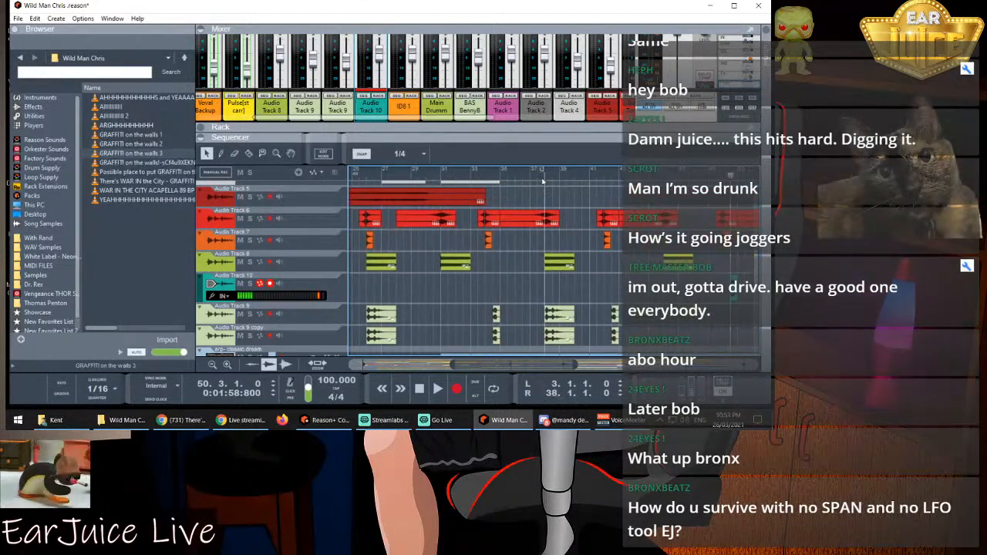
{"action": "left_click_drag", "start_coordinate": [731, 177], "coordinate": [693, 177]}
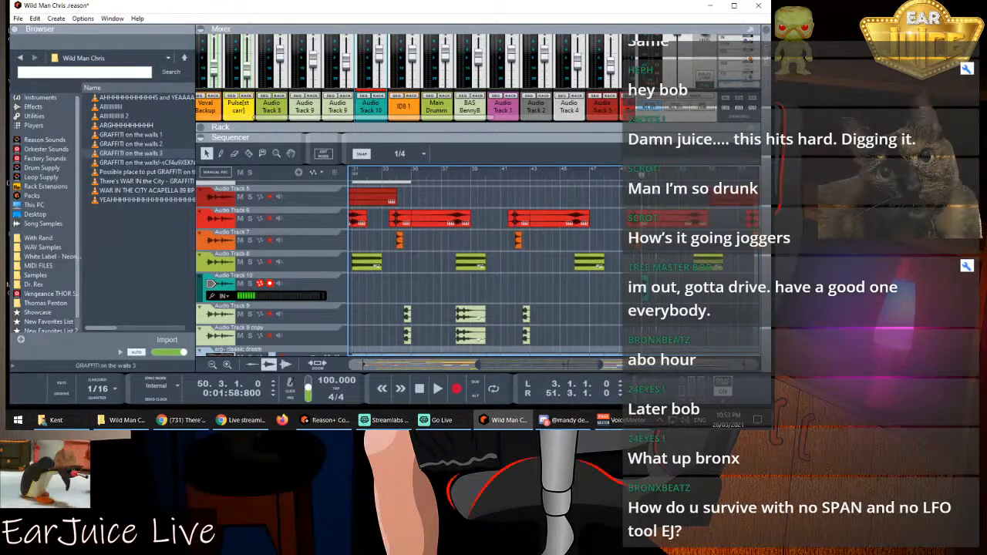
{"action": "left_click_drag", "start_coordinate": [487, 366], "coordinate": [362, 363]}
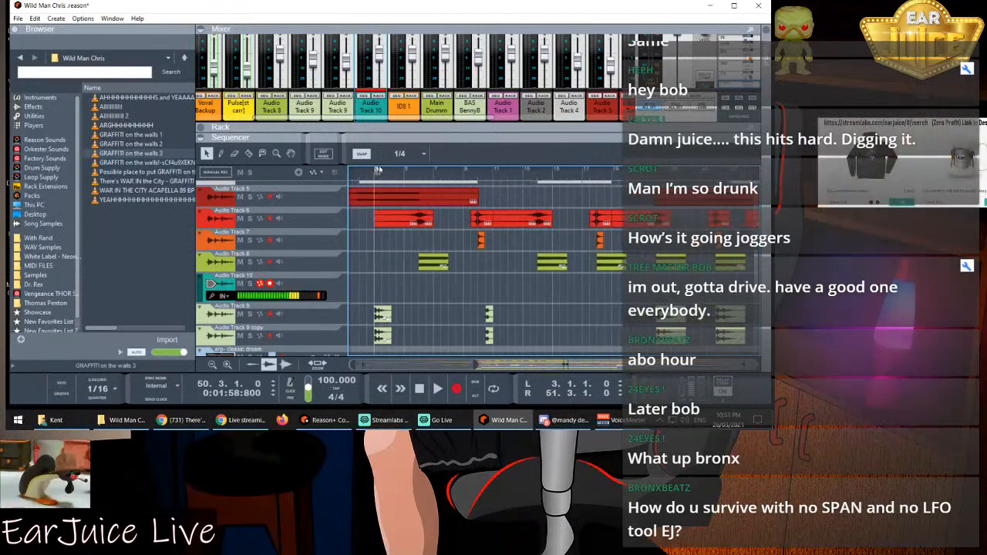
{"action": "left_click_drag", "start_coordinate": [377, 170], "coordinate": [758, 205]}
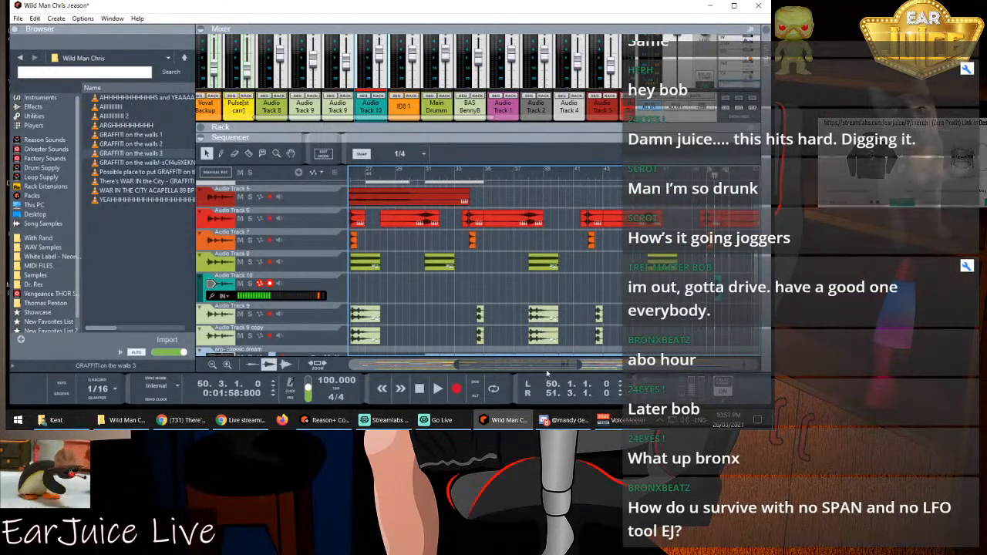
Try lengthening the Audio Track 10 clip to one bar, play it from 48.3.1, and undo the length change
{"action": "left_click_drag", "start_coordinate": [582, 365], "coordinate": [647, 365]}
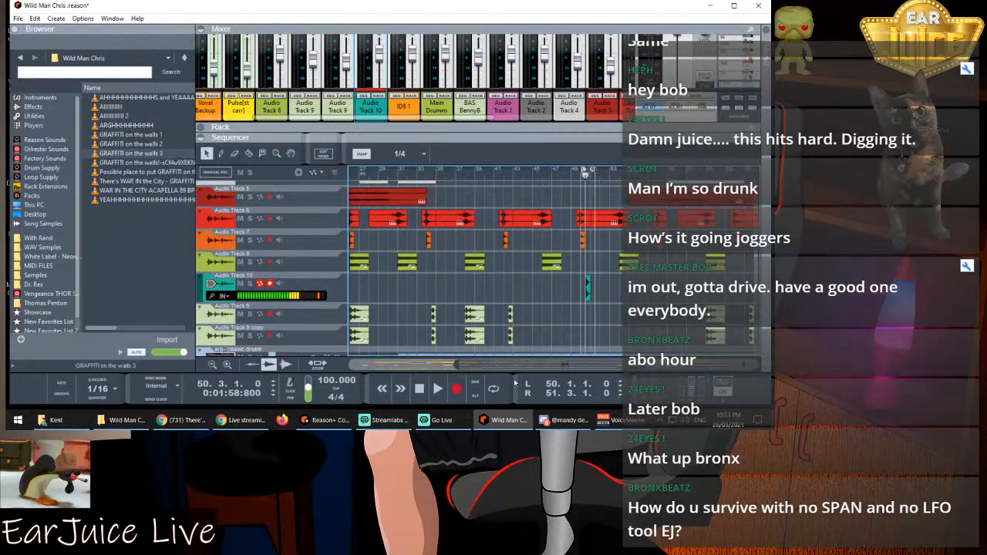
{"action": "left_click_drag", "start_coordinate": [457, 365], "coordinate": [543, 366]}
{"action": "left_click", "coordinate": [635, 288]}
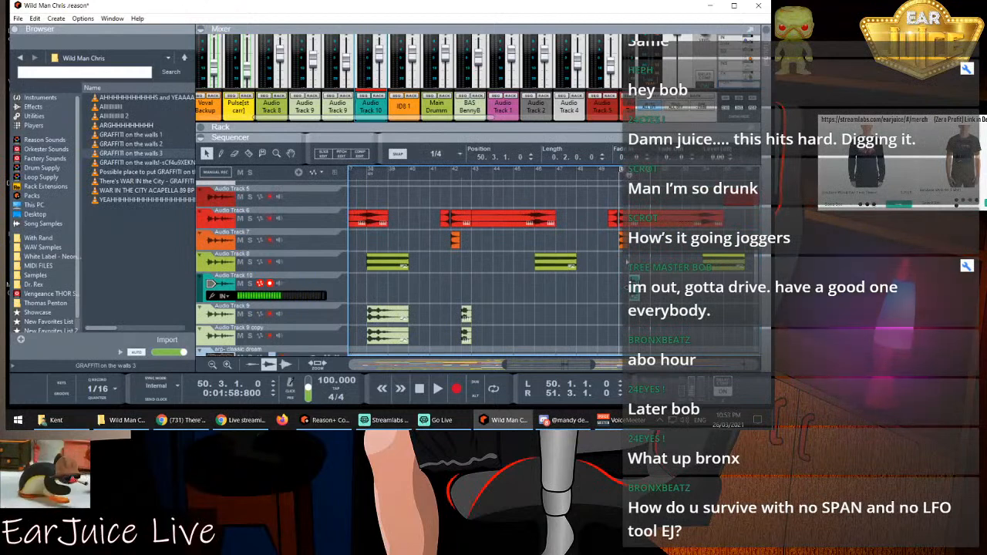
{"action": "left_click_drag", "start_coordinate": [639, 288], "coordinate": [650, 288]}
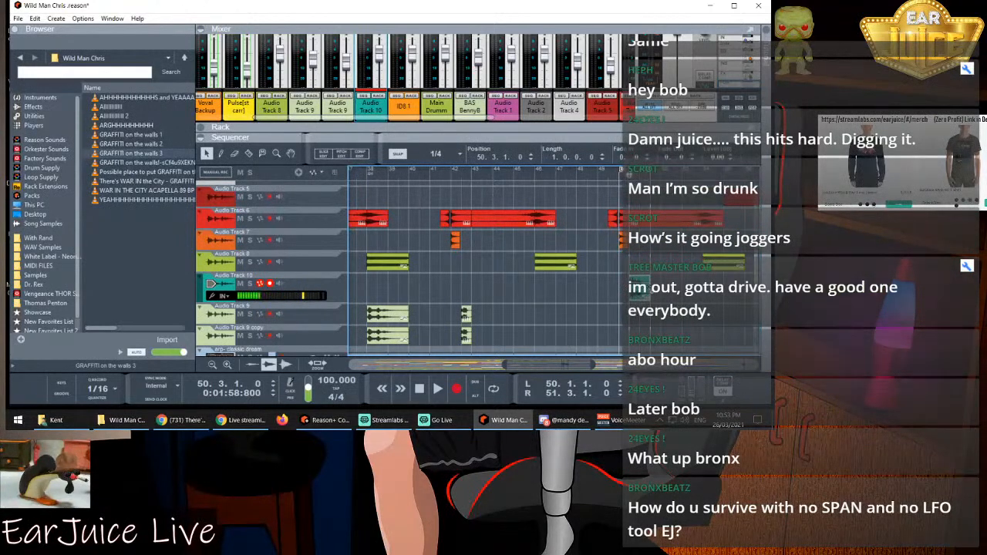
{"action": "left_click", "coordinate": [589, 173]}
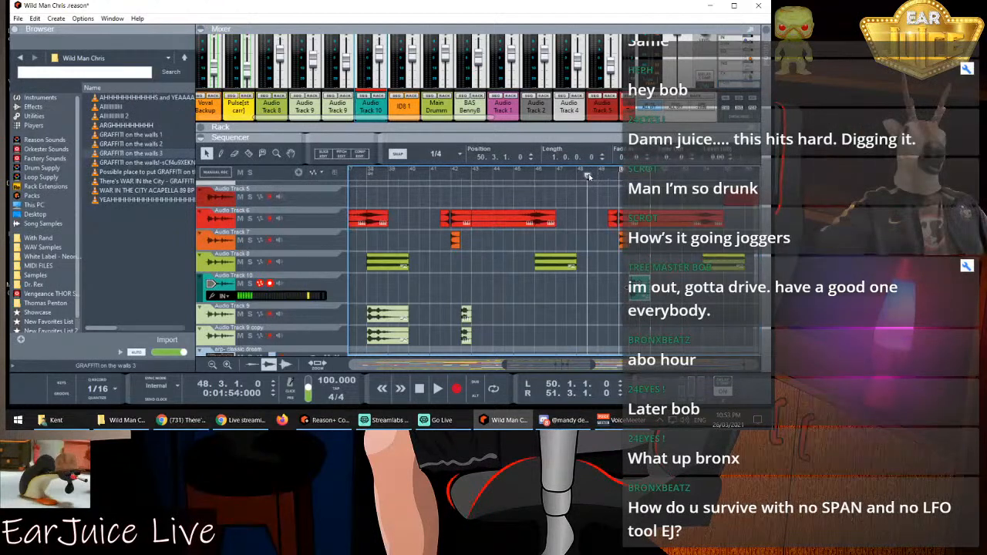
{"action": "key", "text": "space"}
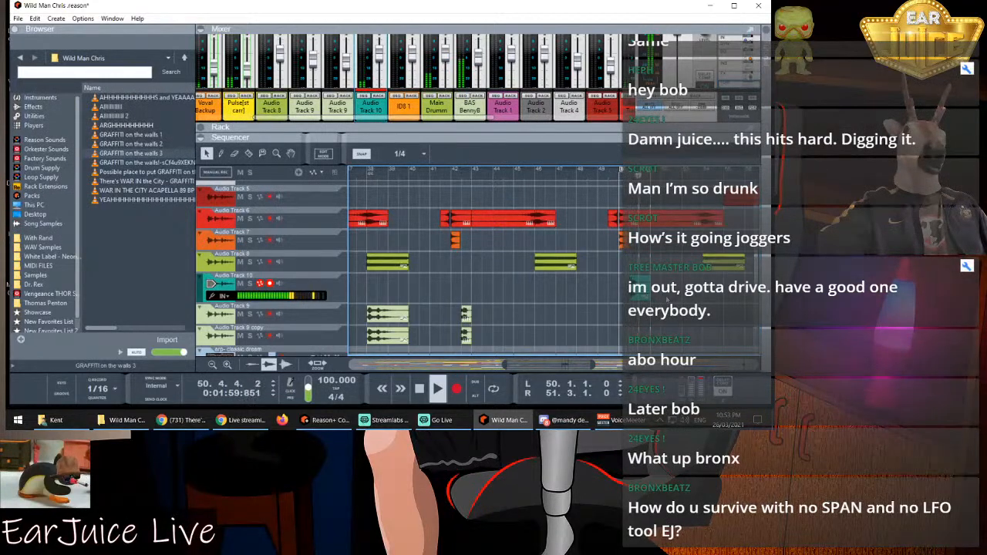
{"action": "key", "text": "space"}
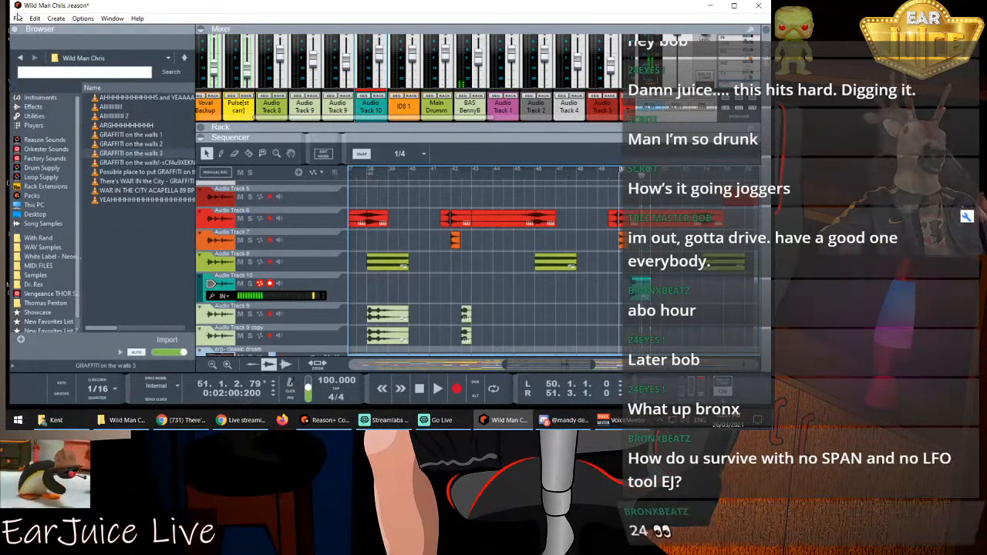
{"action": "left_click", "coordinate": [35, 20]}
{"action": "left_click", "coordinate": [48, 31]}
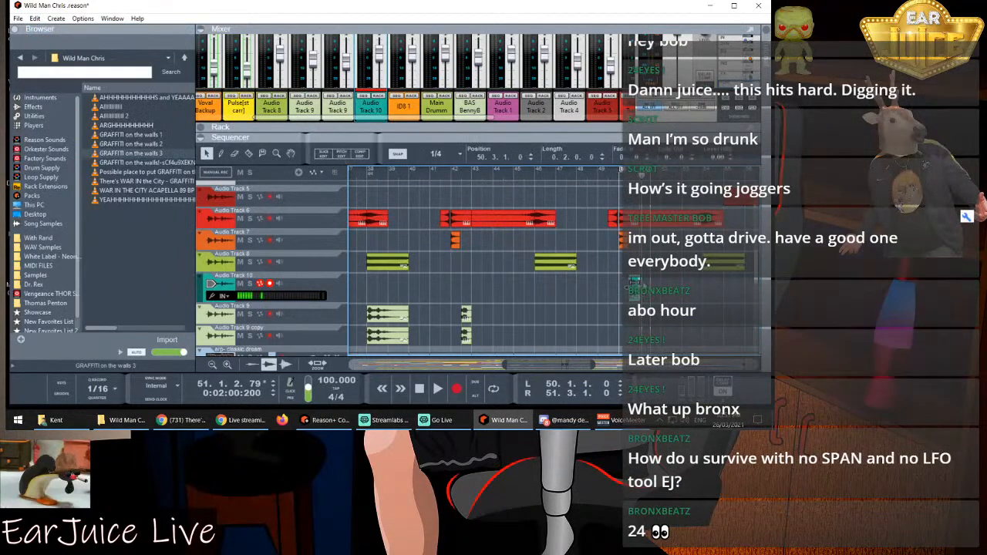
Lengthen the Audio Track 10 clip at 50.3.1 to one bar and play it from 49.4.1
{"action": "left_click_drag", "start_coordinate": [640, 288], "coordinate": [651, 288]}
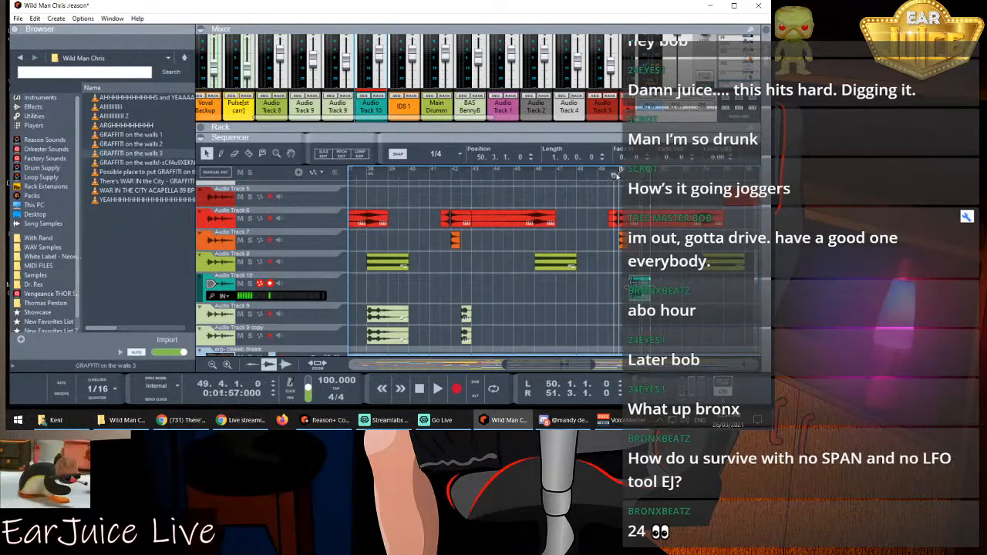
{"action": "key", "text": "space"}
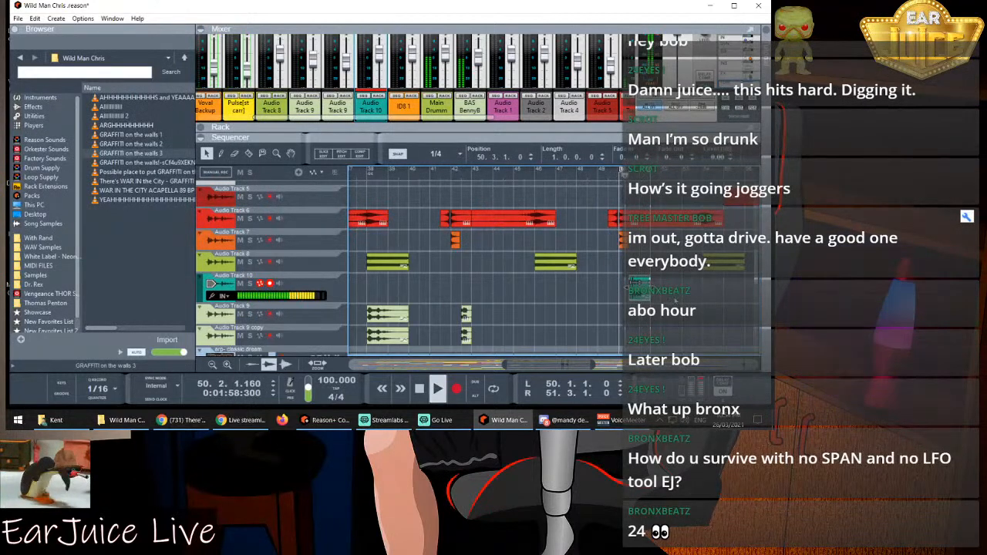
{"action": "left_click", "coordinate": [675, 301]}
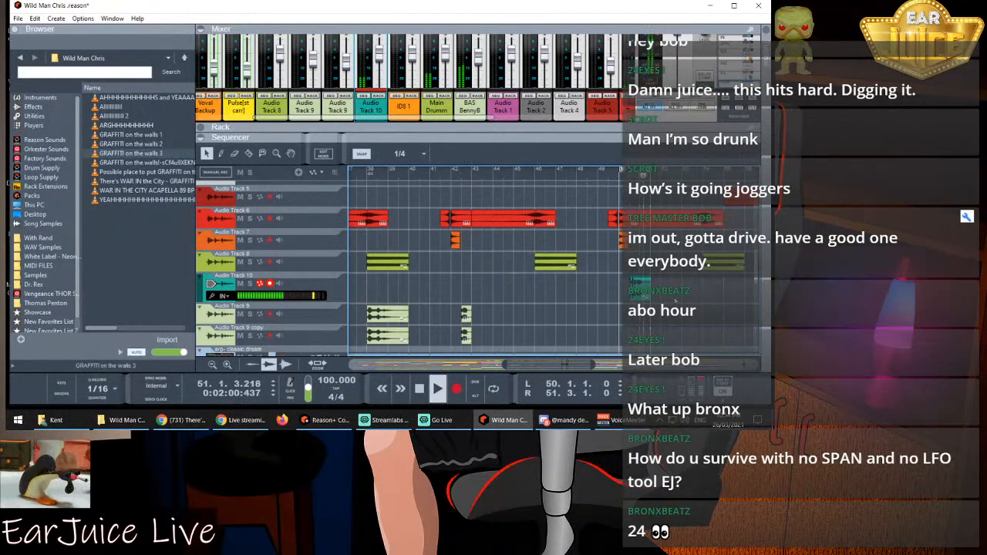
{"action": "key", "text": "space"}
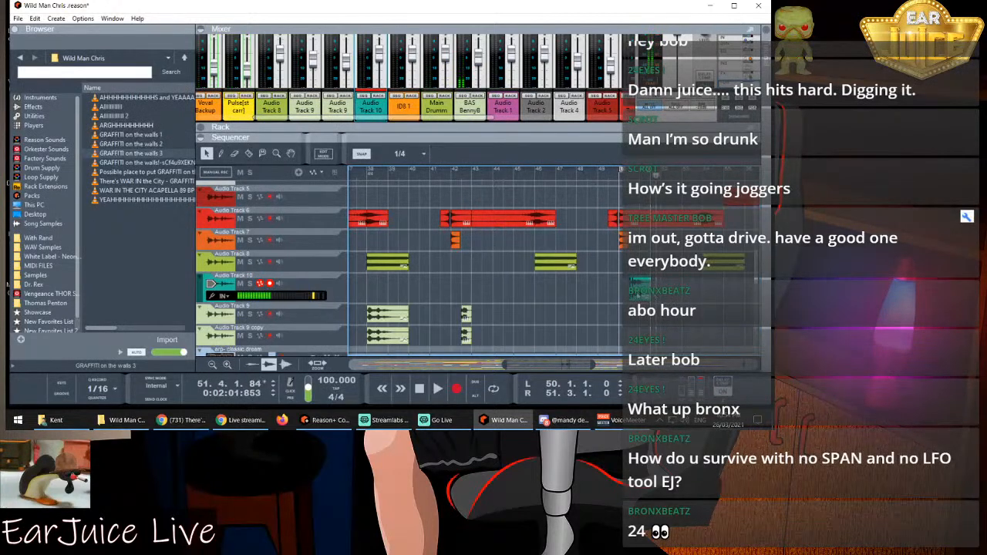
Move the GRAFFITI clip to 50.4.1, set the snap value to 1/32, reposition the clip at 50.3.3 and play it
{"action": "left_click", "coordinate": [637, 297]}
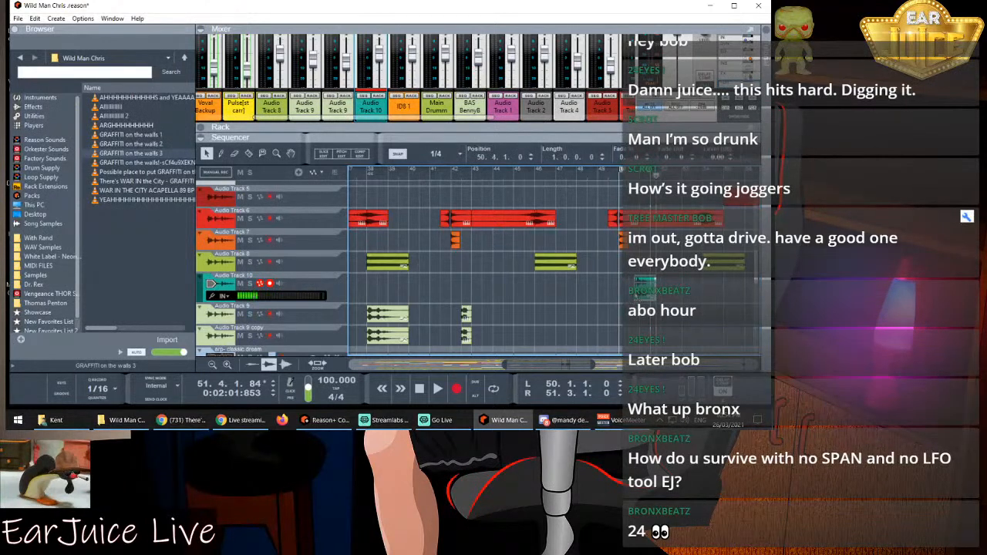
{"action": "left_click", "coordinate": [435, 153]}
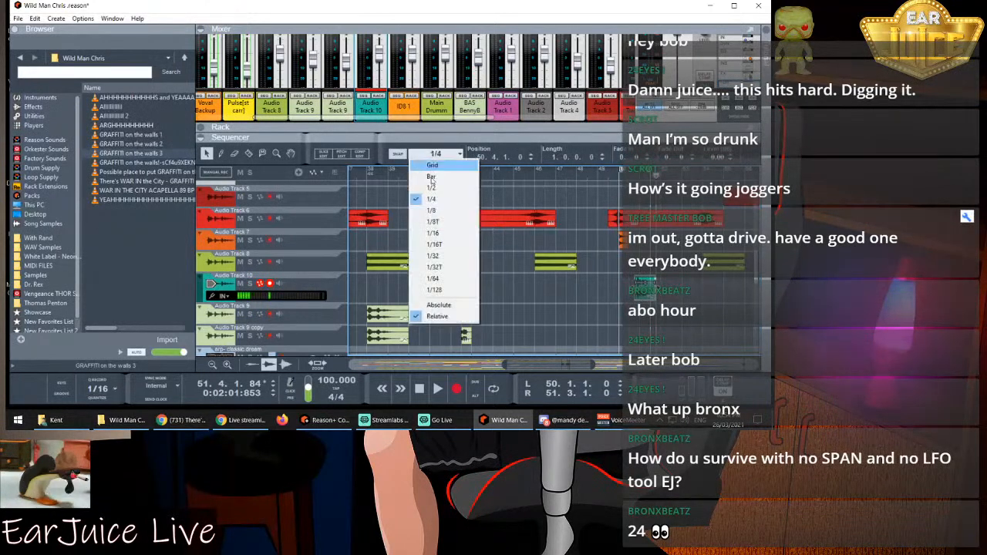
{"action": "left_click", "coordinate": [433, 255]}
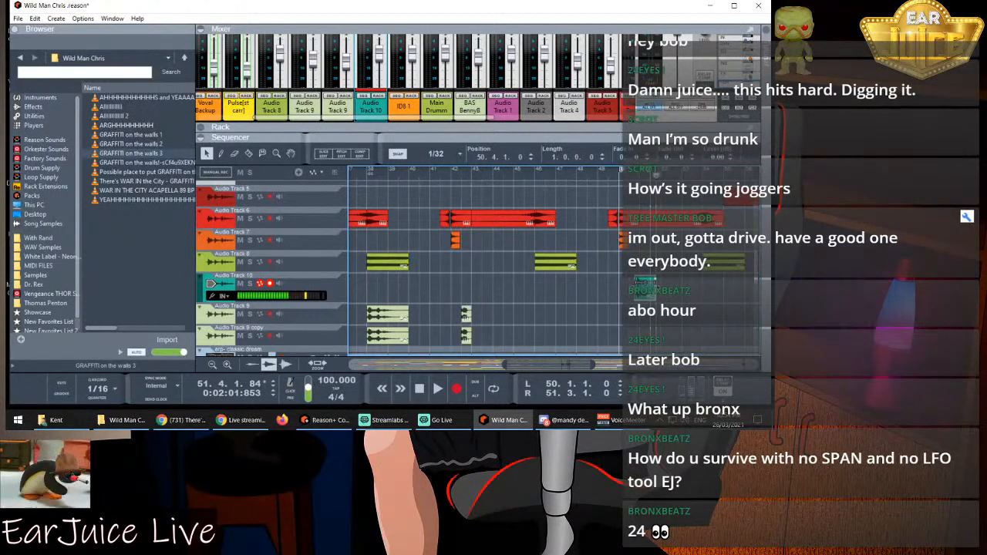
{"action": "left_click_drag", "start_coordinate": [643, 293], "coordinate": [639, 294]}
{"action": "left_click", "coordinate": [619, 176]}
{"action": "key", "text": "space"}
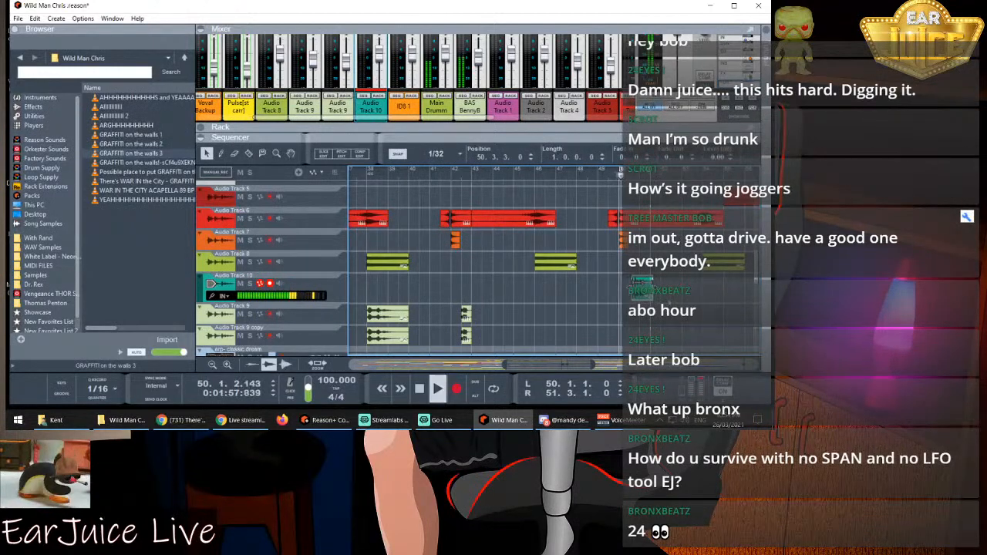
{"action": "left_click", "coordinate": [670, 300]}
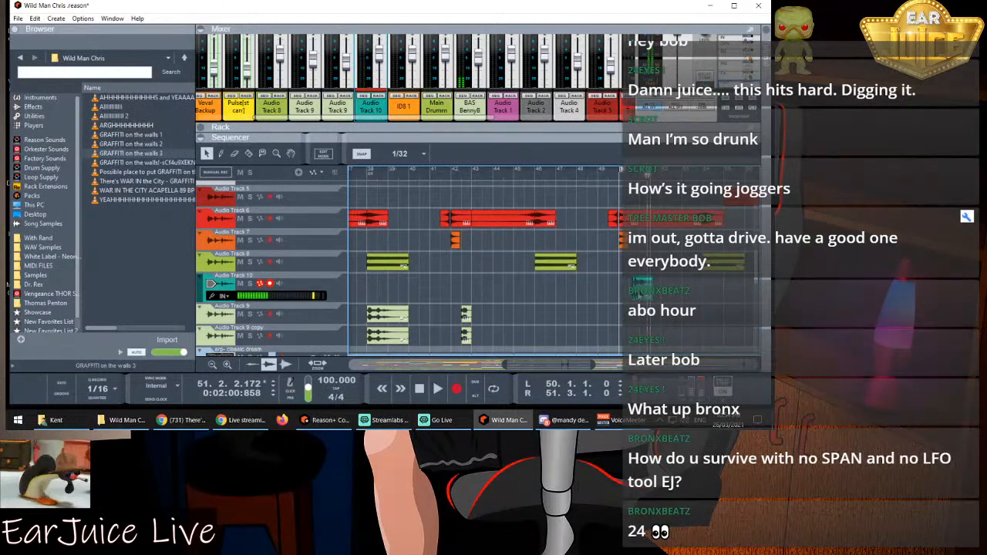
Move the Audio Track 10 clip to 50.3.2, play it in the song, and shift it earlier to 50.2.2.120
{"action": "left_click_drag", "start_coordinate": [639, 296], "coordinate": [637, 295]}
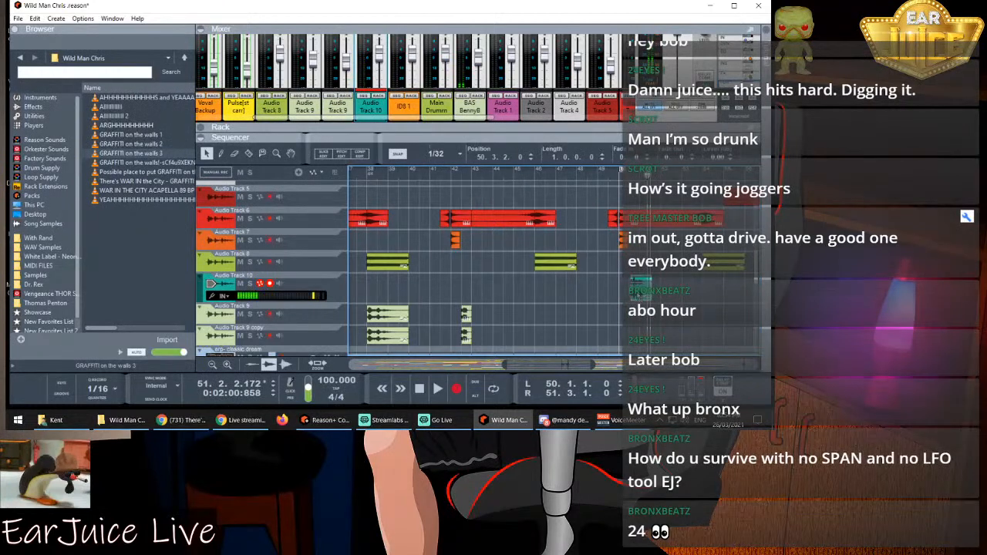
{"action": "left_click", "coordinate": [609, 179]}
{"action": "key", "text": "space"}
{"action": "left_click", "coordinate": [666, 296]}
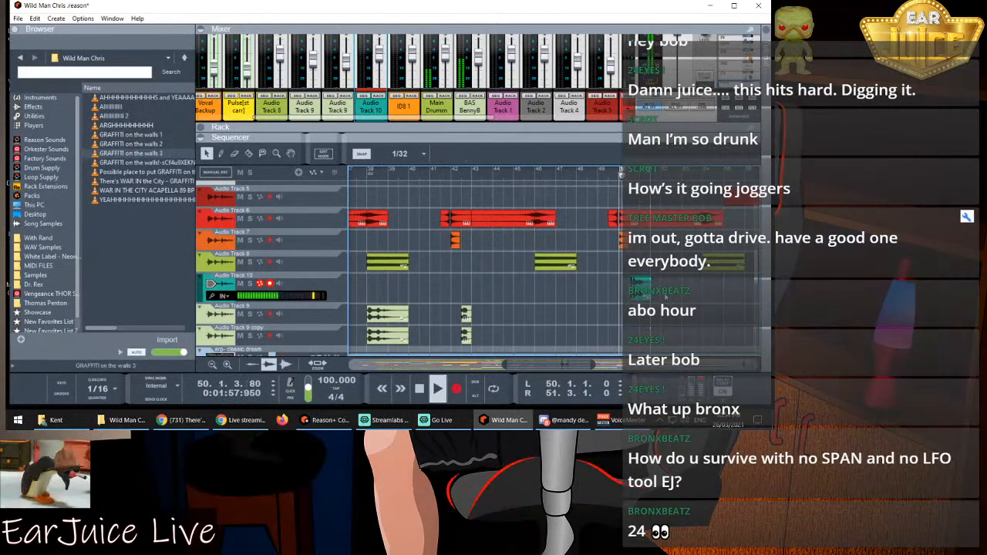
{"action": "key", "text": "space"}
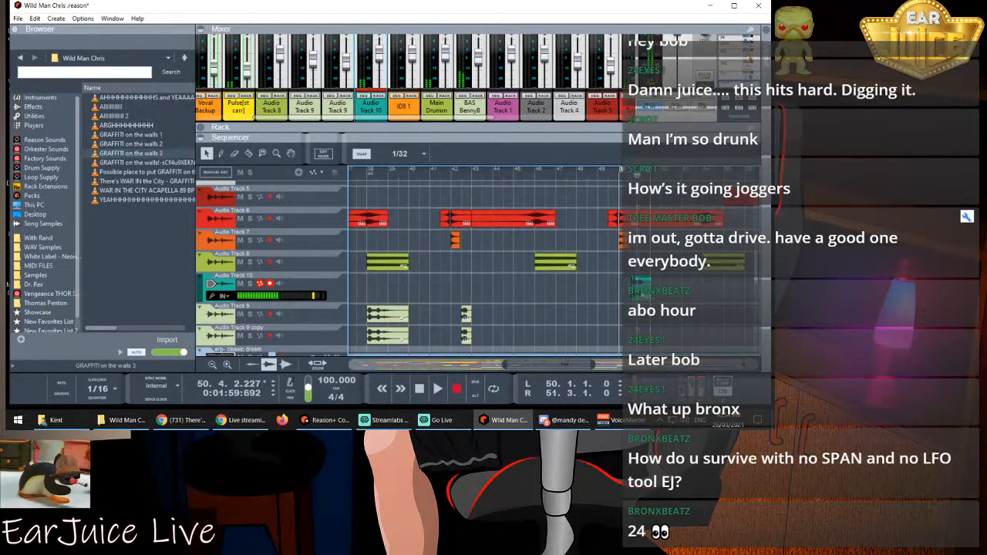
{"action": "left_click_drag", "start_coordinate": [642, 288], "coordinate": [636, 289]}
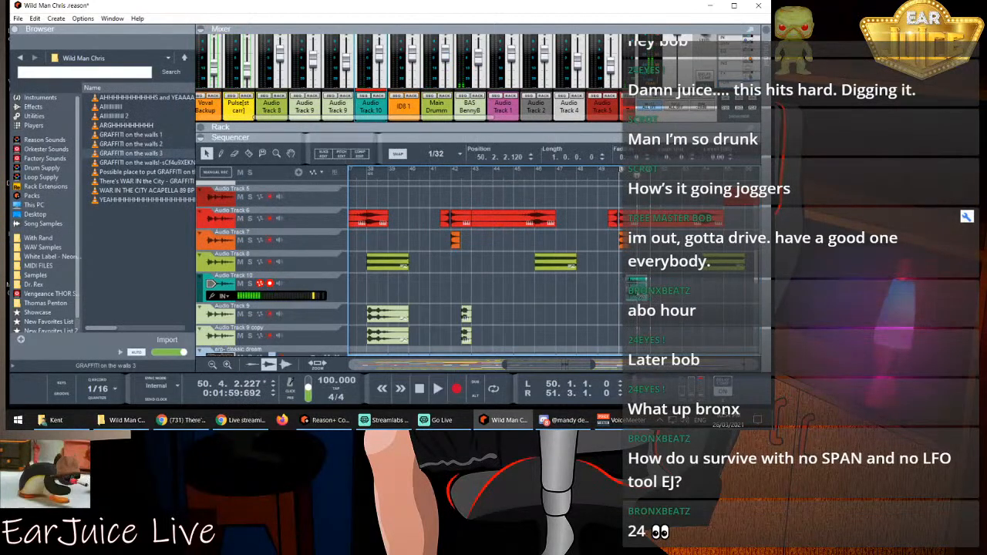
Play the Audio Track 10 clip in the song twice from just before bar 50
{"action": "left_click", "coordinate": [614, 172]}
{"action": "key", "text": "space"}
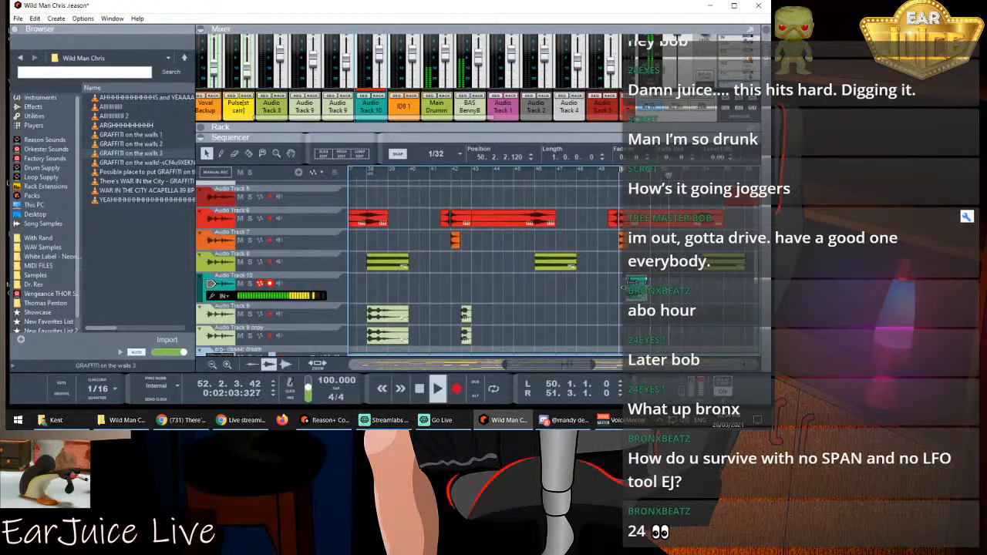
{"action": "key", "text": "space"}
{"action": "left_click", "coordinate": [614, 173]}
{"action": "key", "text": "space"}
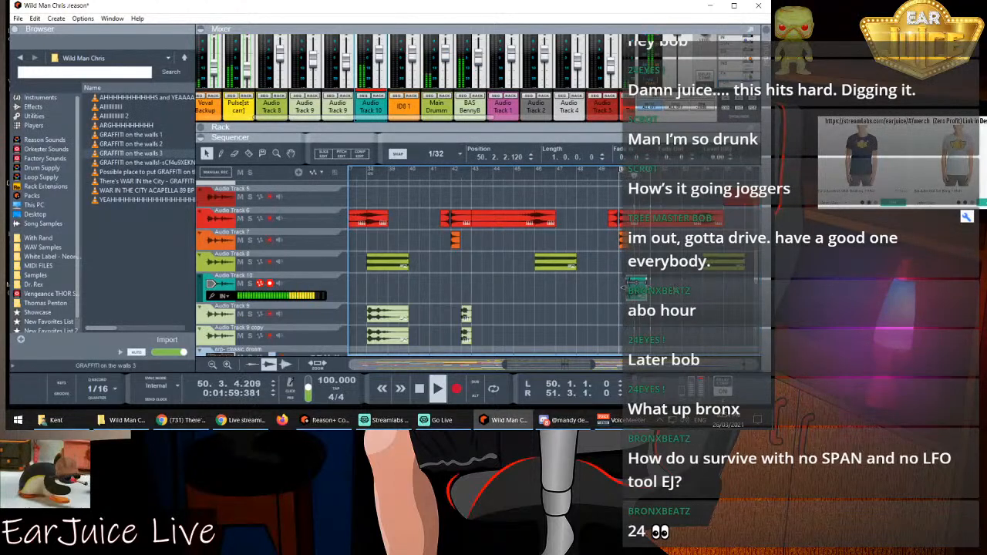
{"action": "key", "text": "space"}
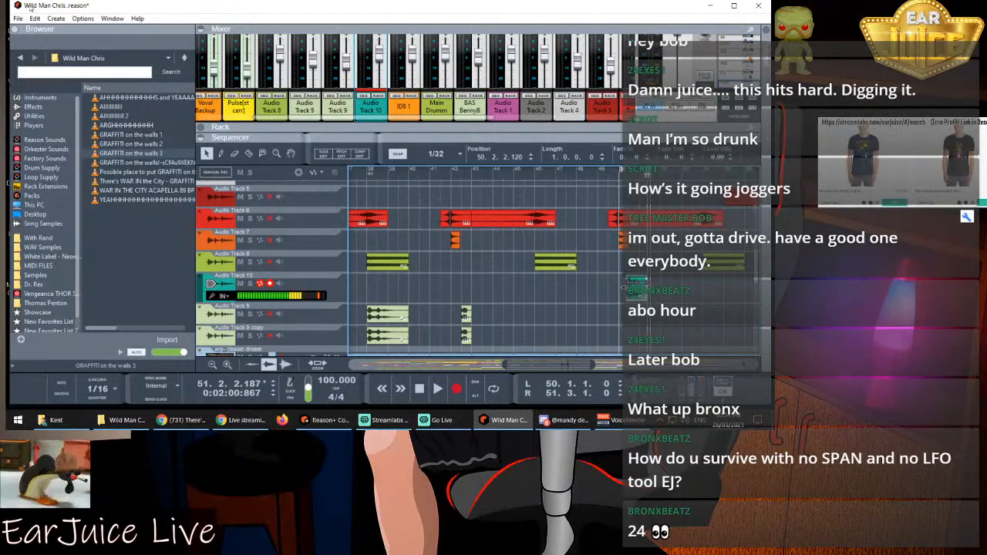
Save the song and play it from the very beginning at bar 1
{"action": "left_click", "coordinate": [17, 18]}
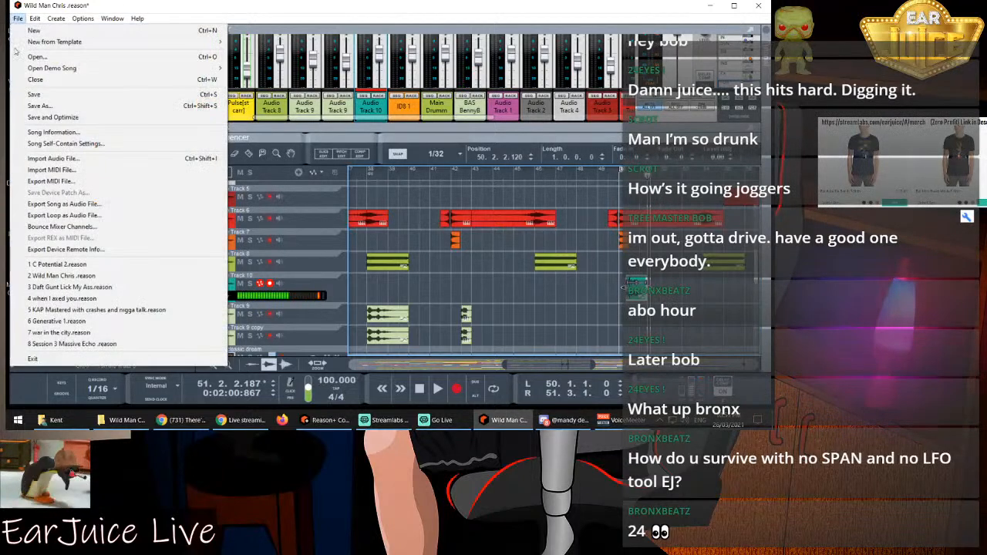
{"action": "left_click", "coordinate": [35, 93]}
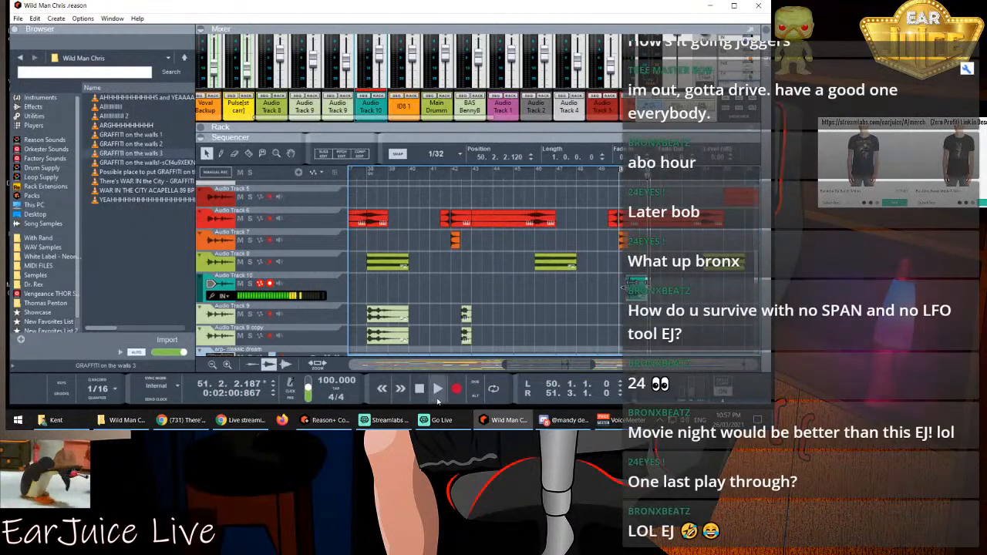
{"action": "left_click", "coordinate": [418, 389]}
{"action": "left_click", "coordinate": [416, 390]}
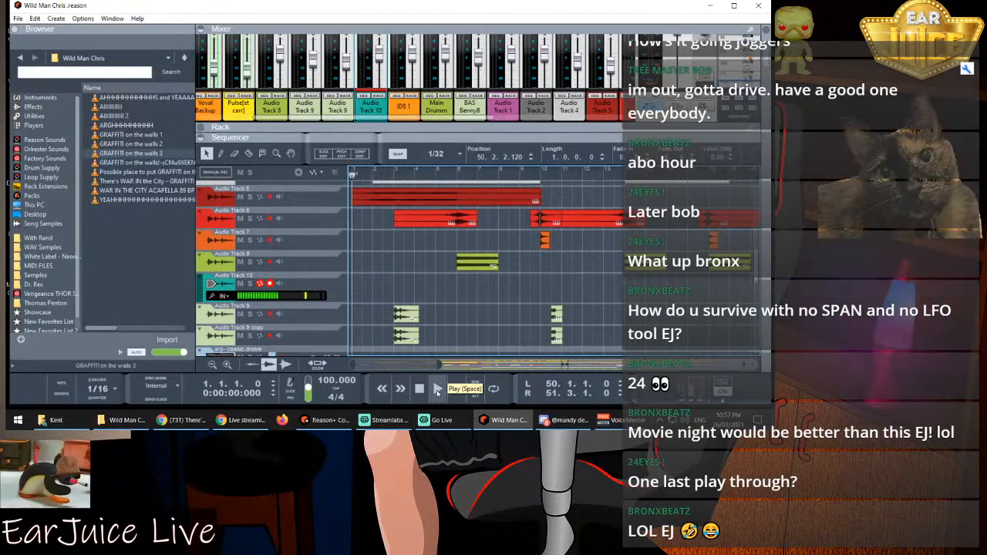
{"action": "left_click", "coordinate": [438, 389]}
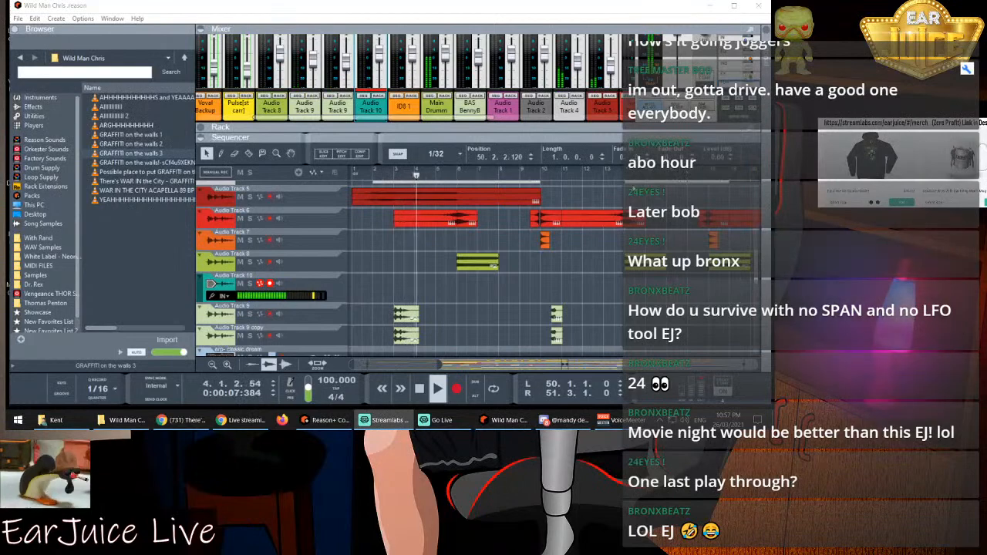
Enlarge the sequencer over the mixer and rack and look through the song's tracks during playback
{"action": "left_click_drag", "start_coordinate": [461, 138], "coordinate": [467, 31]}
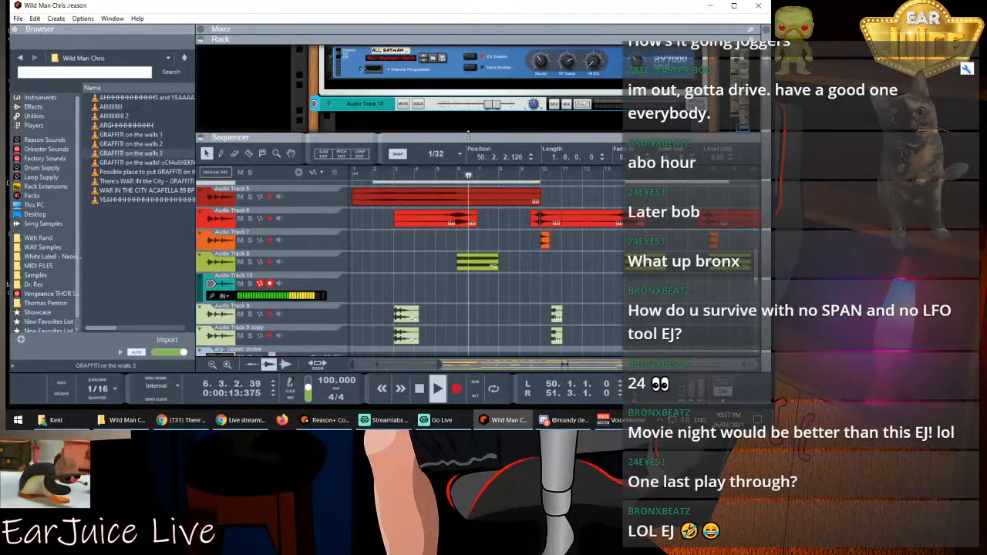
{"action": "left_click_drag", "start_coordinate": [468, 138], "coordinate": [468, 50]}
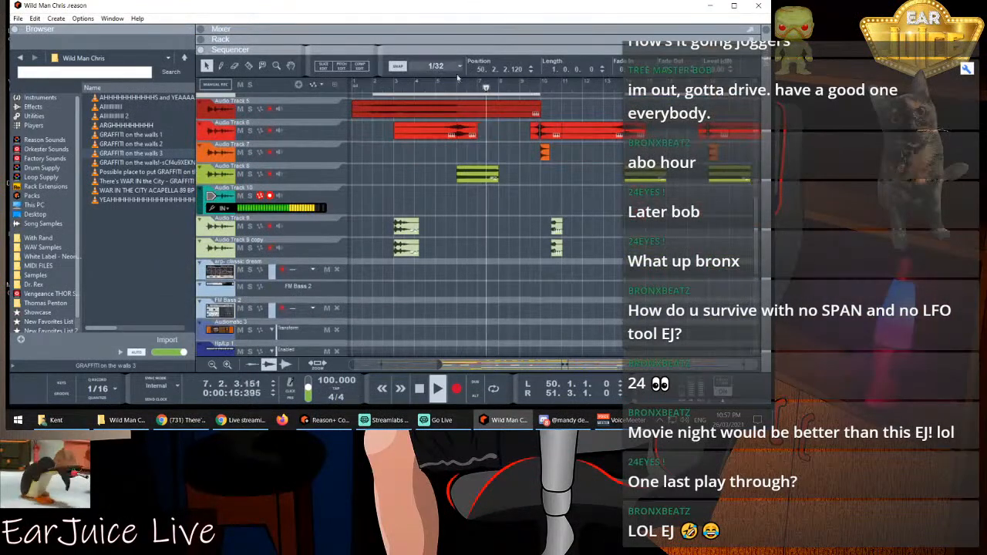
{"action": "scroll", "coordinate": [581, 239], "scroll_direction": "down", "scroll_amount": 5}
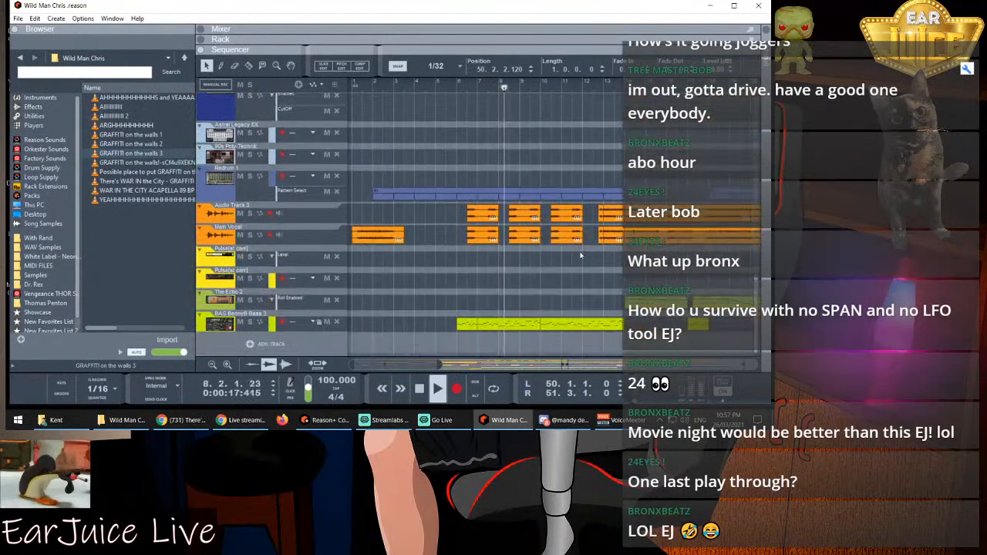
{"action": "scroll", "coordinate": [540, 232], "scroll_direction": "down", "scroll_amount": 5}
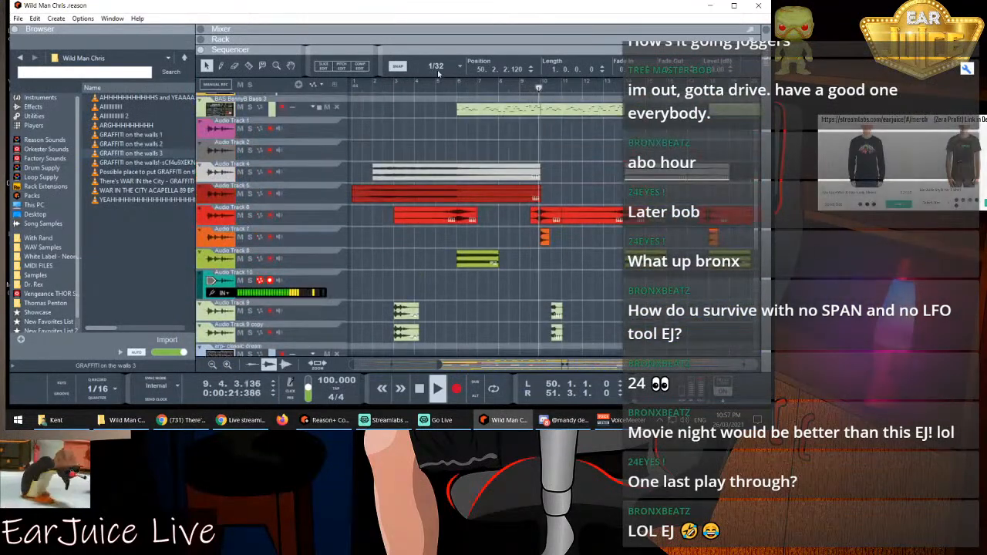
Enlarge the rack to examine its instruments and effects during playback, restore the sequencer view and stop the song
{"action": "left_click_drag", "start_coordinate": [431, 50], "coordinate": [421, 370]}
{"action": "scroll", "coordinate": [481, 278], "scroll_direction": "up", "scroll_amount": 10}
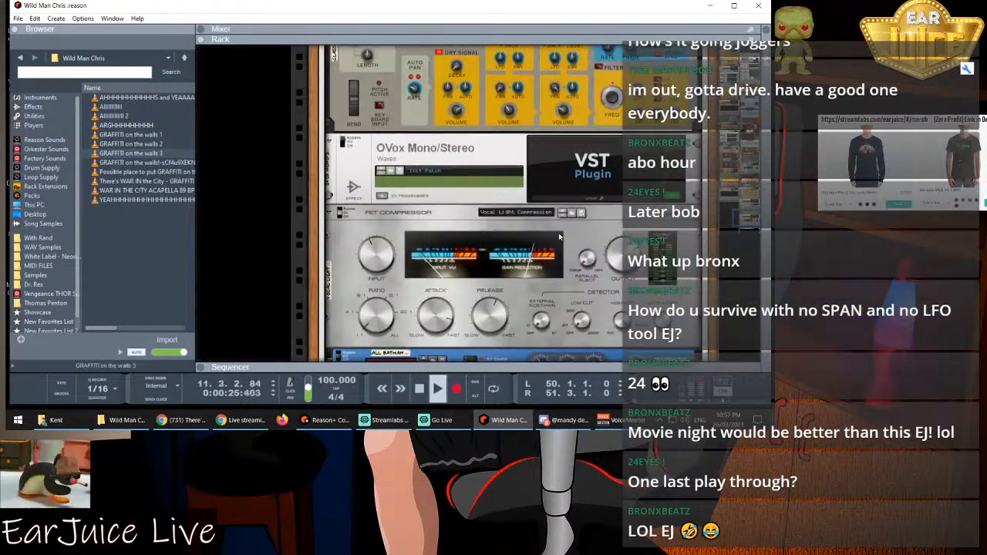
{"action": "scroll", "coordinate": [560, 237], "scroll_direction": "up", "scroll_amount": 10}
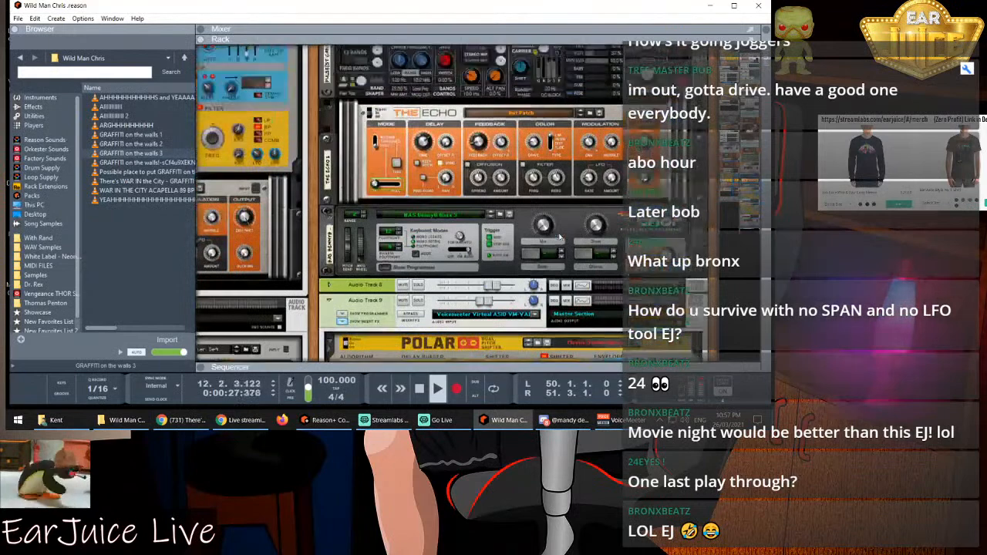
{"action": "scroll", "coordinate": [560, 237], "scroll_direction": "up", "scroll_amount": 5}
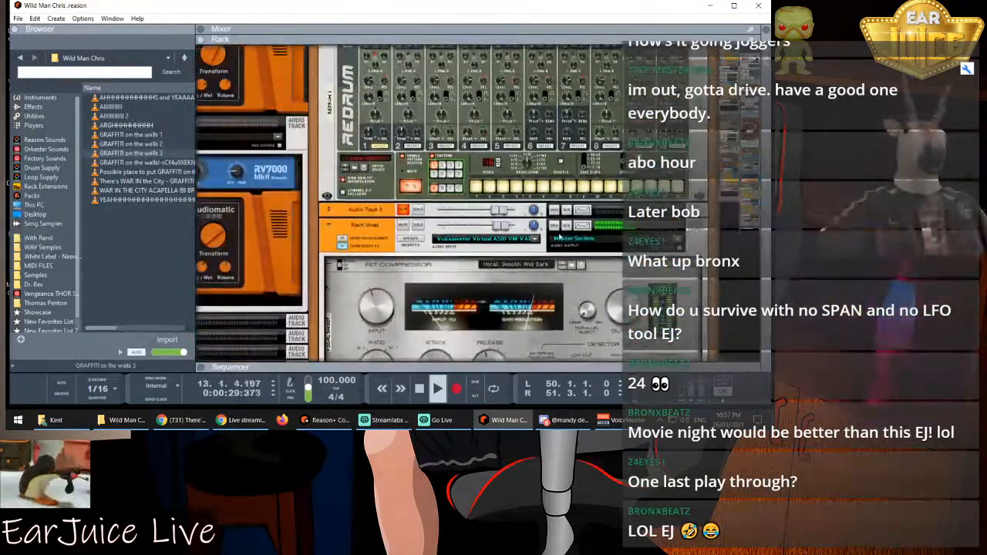
{"action": "scroll", "coordinate": [560, 237], "scroll_direction": "up", "scroll_amount": 8}
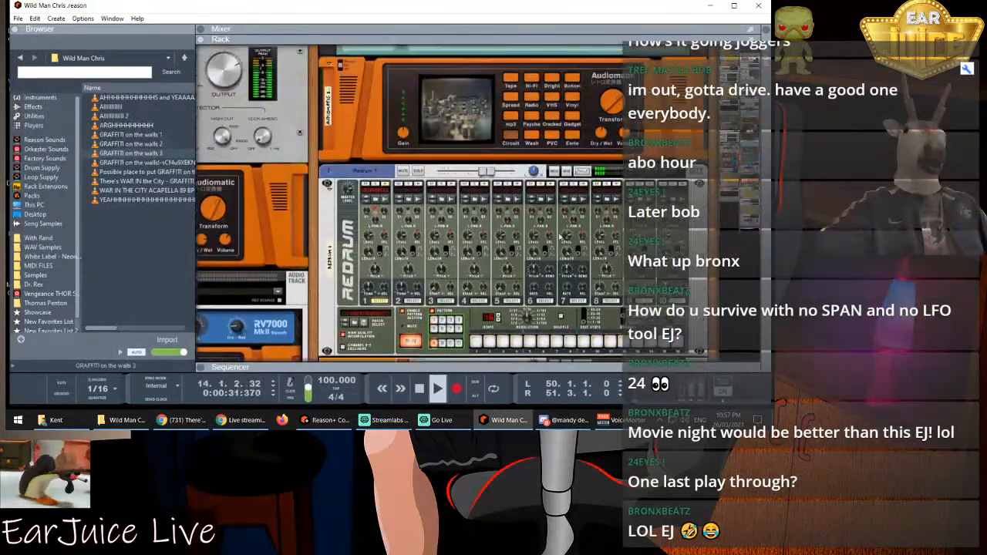
{"action": "scroll", "coordinate": [560, 236], "scroll_direction": "up", "scroll_amount": 10}
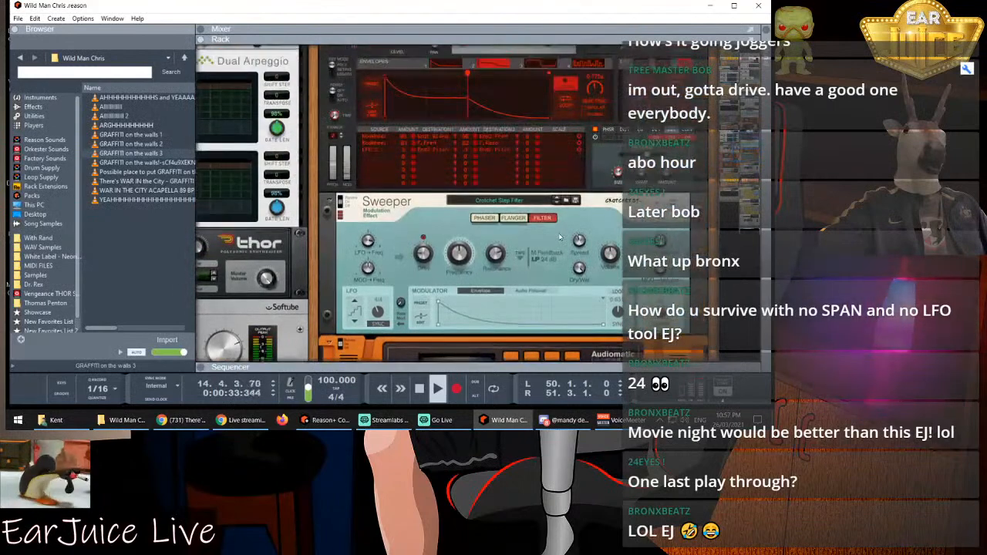
{"action": "scroll", "coordinate": [560, 237], "scroll_direction": "up", "scroll_amount": 10}
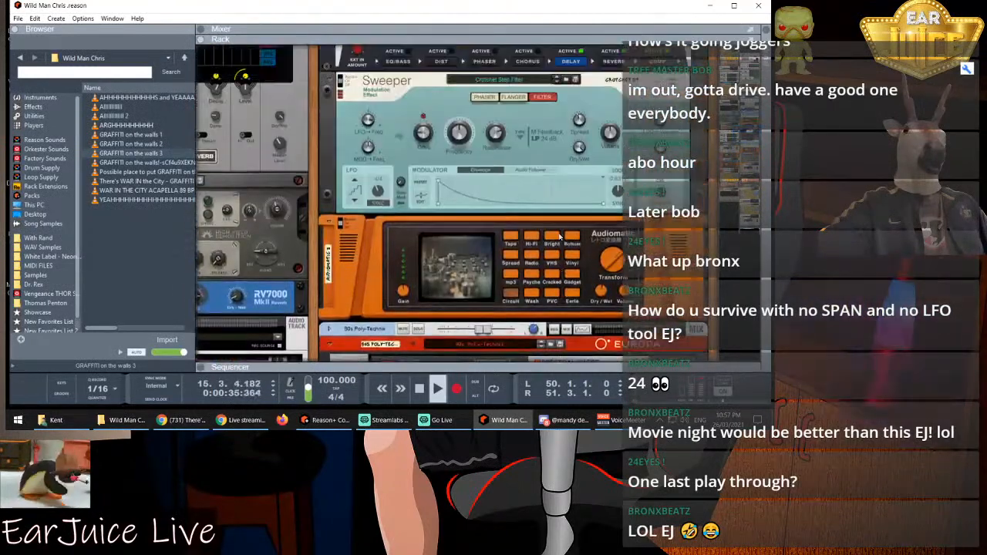
{"action": "scroll", "coordinate": [560, 235], "scroll_direction": "up", "scroll_amount": 10}
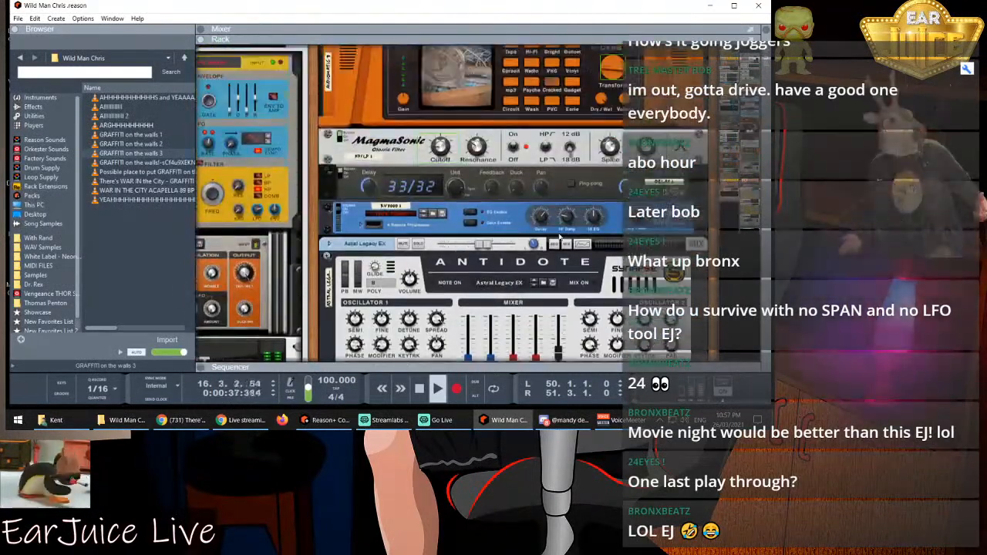
{"action": "scroll", "coordinate": [555, 241], "scroll_direction": "up", "scroll_amount": 3}
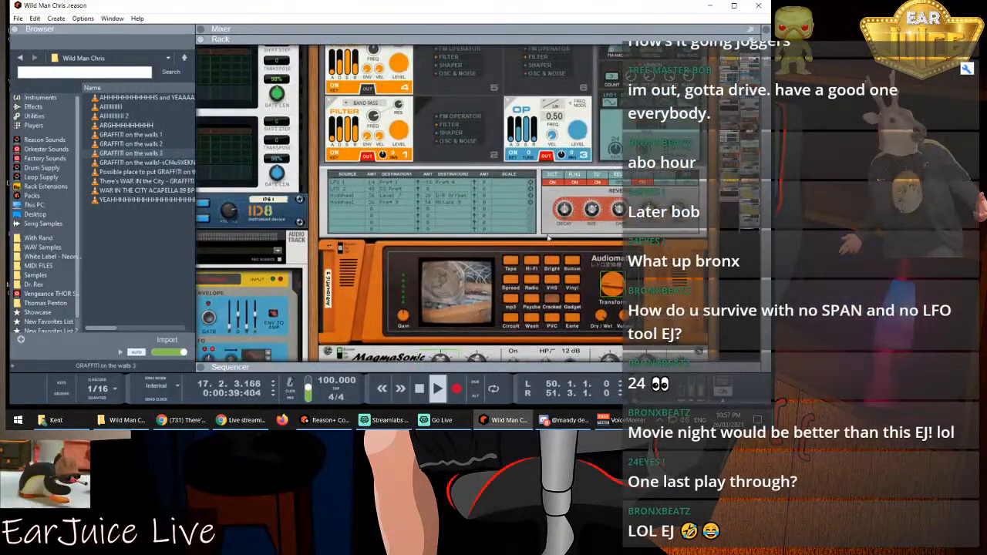
{"action": "left_click_drag", "start_coordinate": [407, 363], "coordinate": [621, 125]}
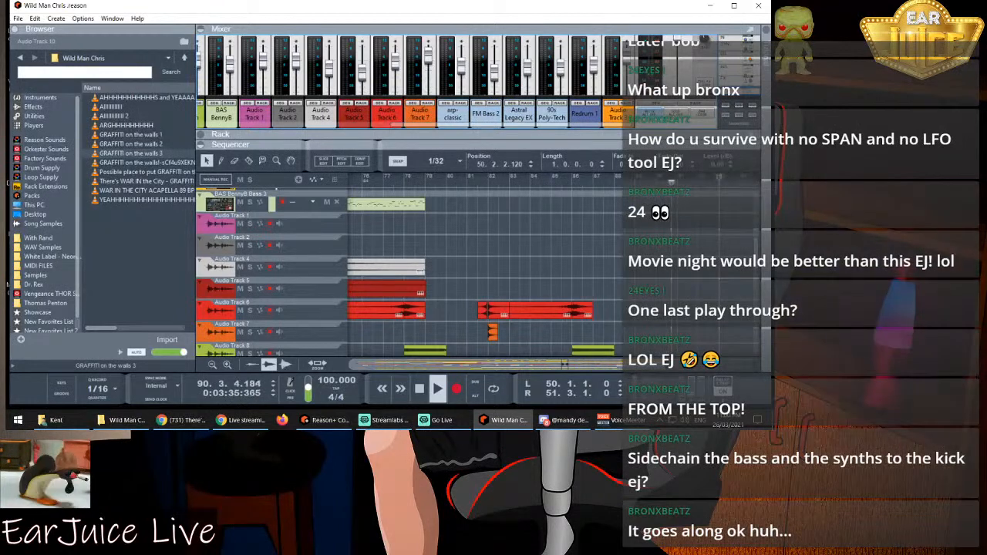
{"action": "left_click", "coordinate": [419, 388]}
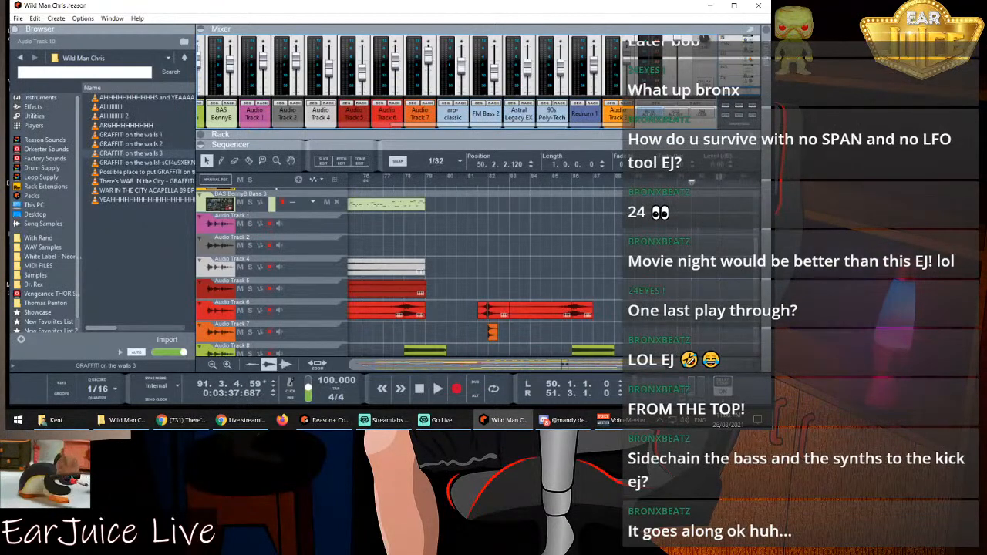
Zoom the sequencer out to review the tracks across the whole arrangement, and save the song
{"action": "key", "text": "alt+Tab"}
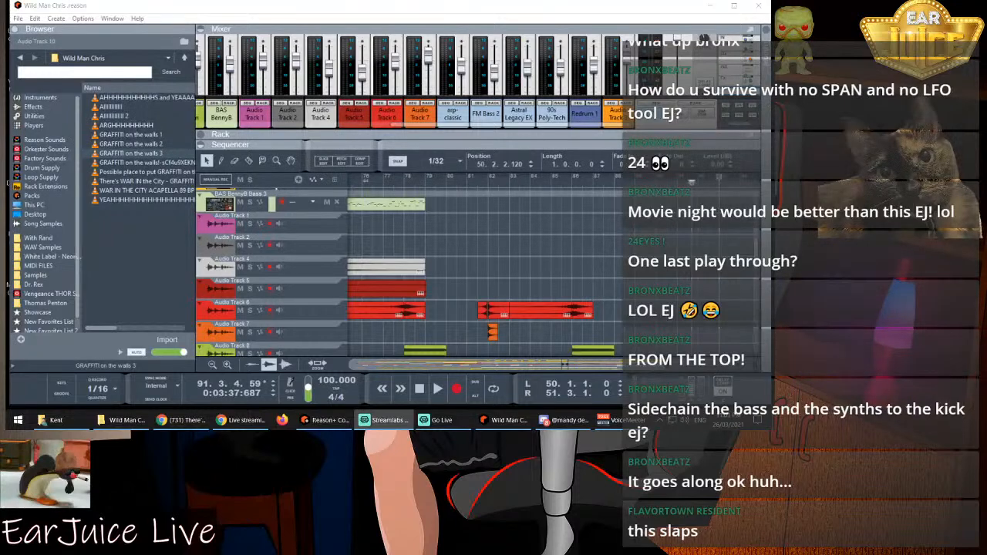
{"action": "scroll", "coordinate": [594, 233], "scroll_direction": "down", "scroll_amount": 3}
{"action": "scroll", "coordinate": [563, 245], "scroll_direction": "down", "scroll_amount": 10}
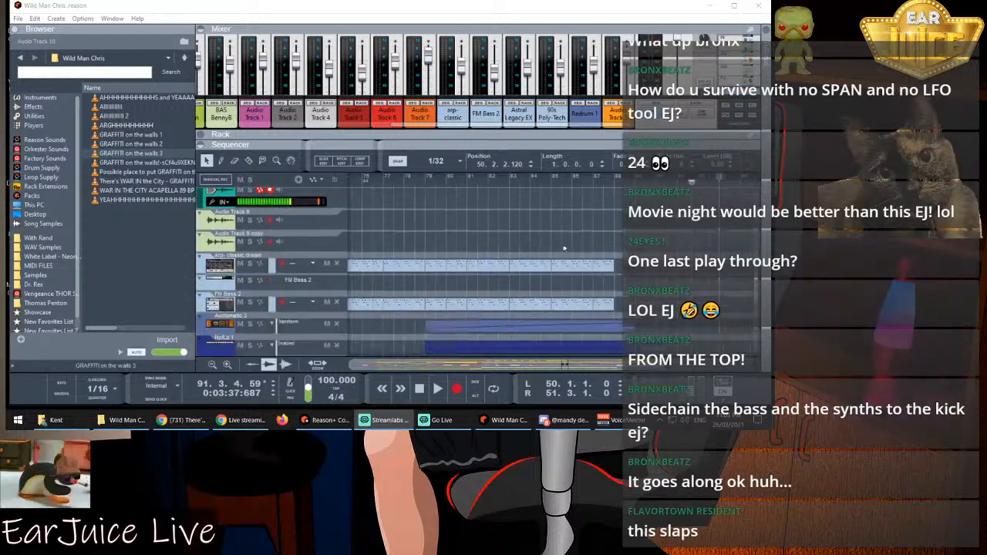
{"action": "scroll", "coordinate": [556, 241], "scroll_direction": "down", "scroll_amount": 5}
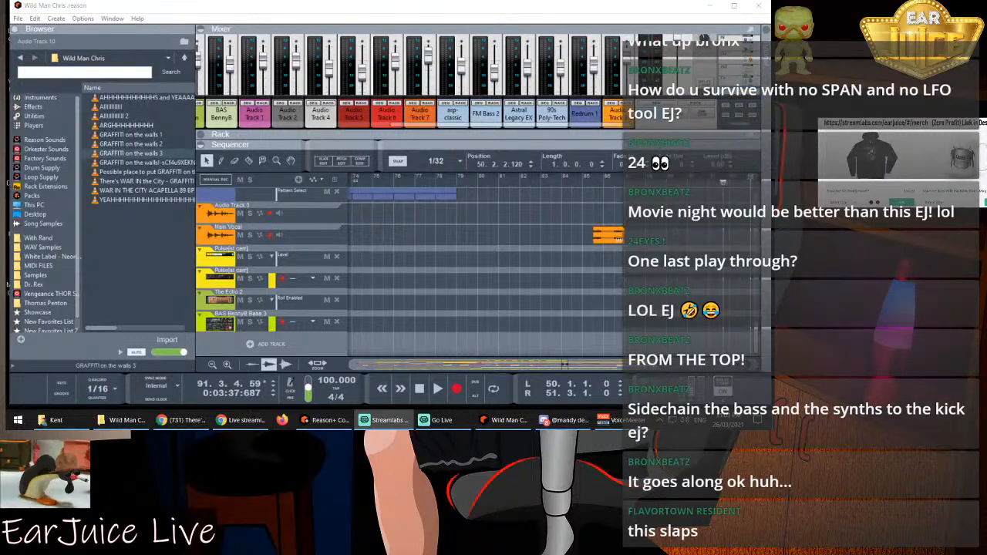
{"action": "left_click", "coordinate": [212, 365]}
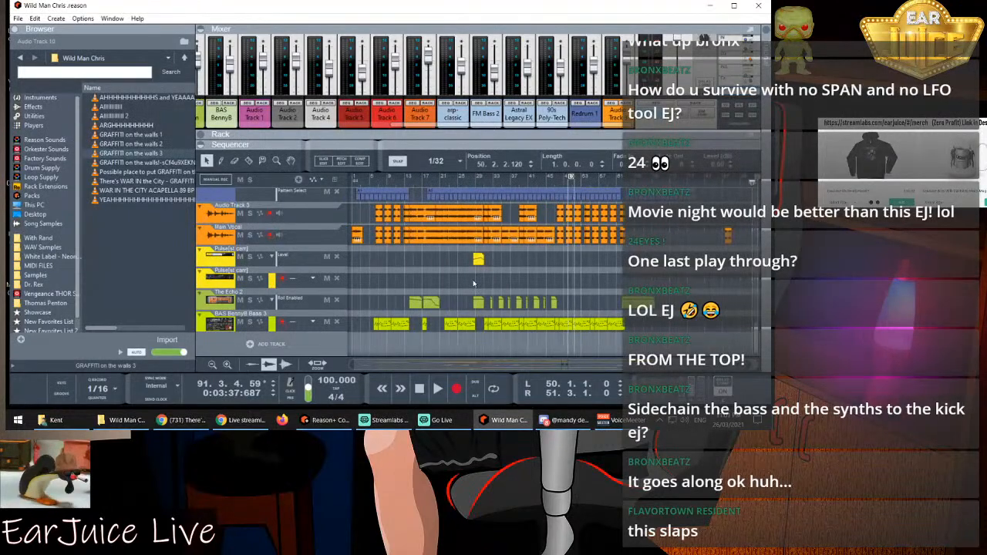
{"action": "scroll", "coordinate": [475, 280], "scroll_direction": "down", "scroll_amount": 6}
{"action": "scroll", "coordinate": [481, 280], "scroll_direction": "down", "scroll_amount": 8}
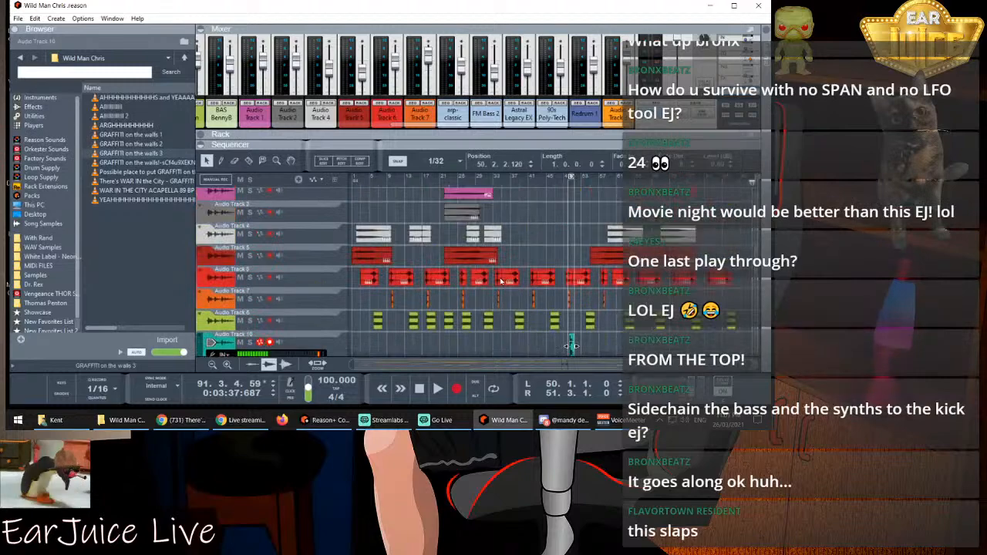
{"action": "scroll", "coordinate": [532, 279], "scroll_direction": "up", "scroll_amount": 3}
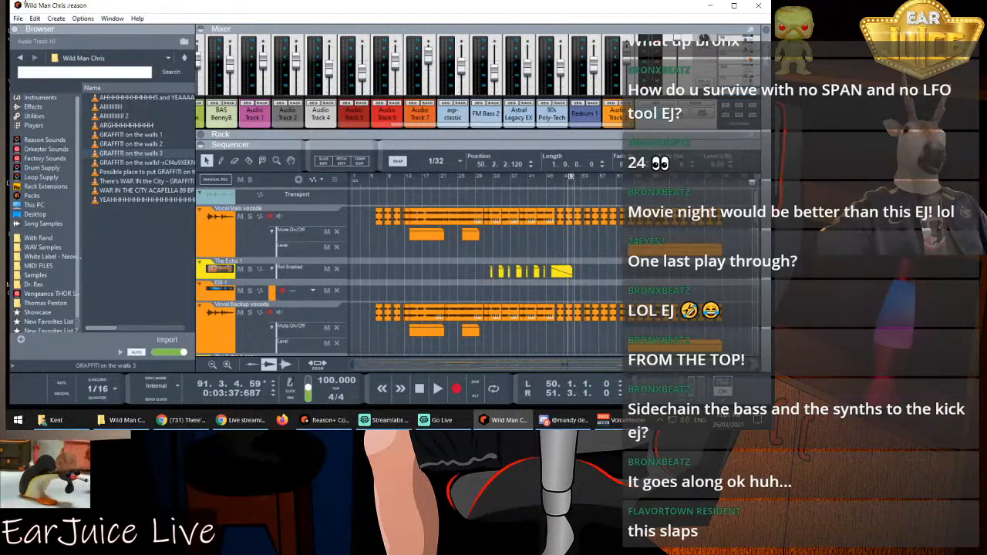
{"action": "left_click", "coordinate": [19, 23]}
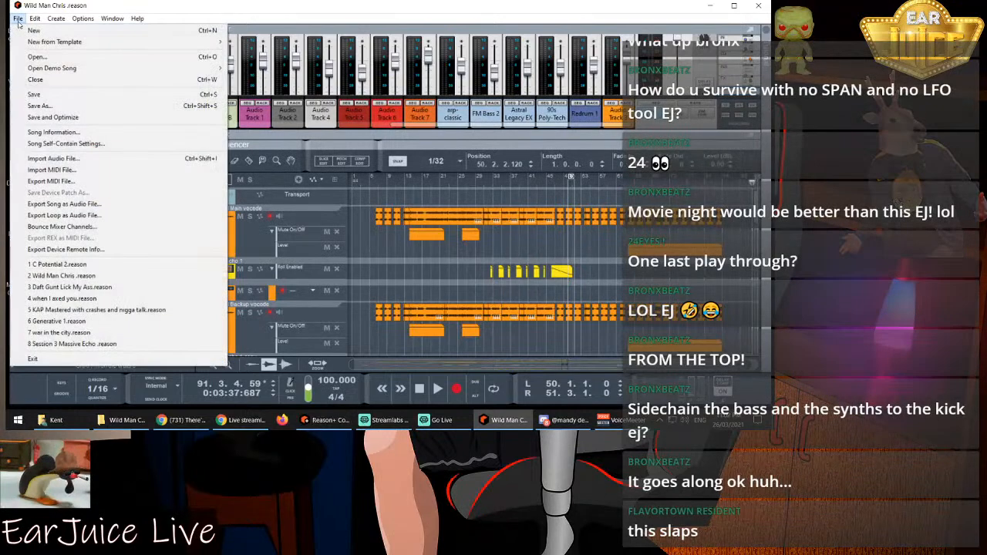
{"action": "left_click", "coordinate": [34, 94]}
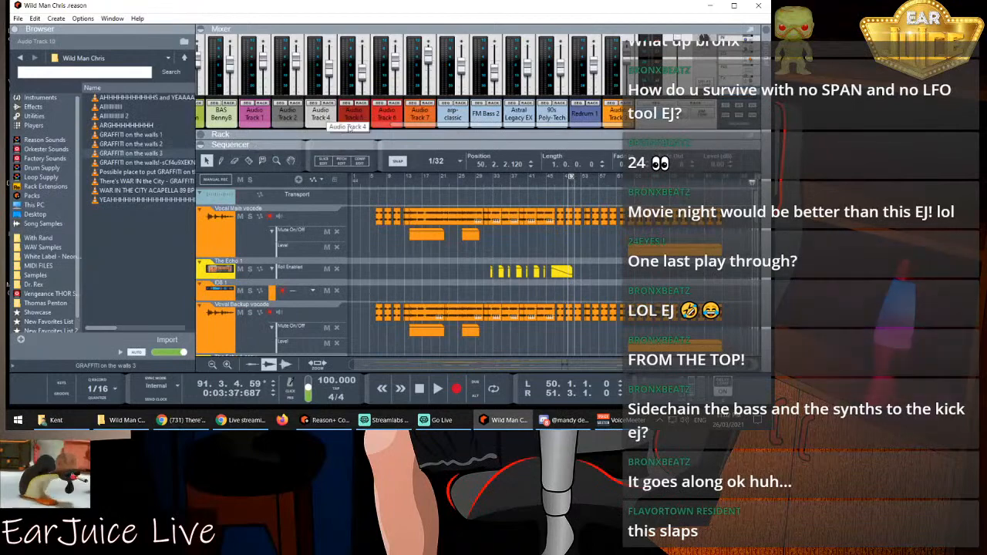
Look through the mixer channels from Vocal Main vocode to Audio Track 1, including their sends and inserts
{"action": "mouse_move", "coordinate": [411, 147]}
{"action": "left_mouse_down"}
{"action": "mouse_move", "coordinate": [423, 288]}
{"action": "mouse_move", "coordinate": [418, 143]}
{"action": "left_mouse_up"}
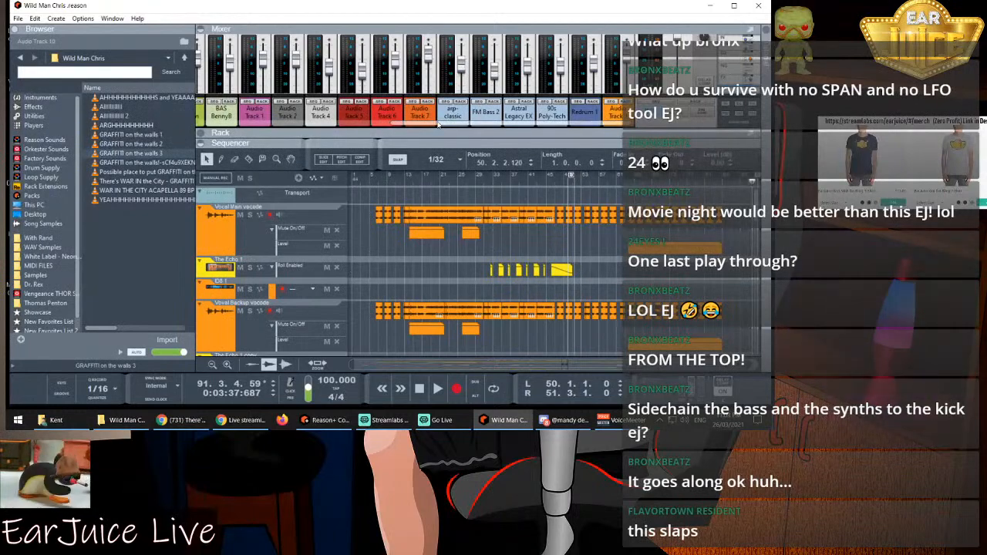
{"action": "left_click_drag", "start_coordinate": [445, 125], "coordinate": [244, 119]}
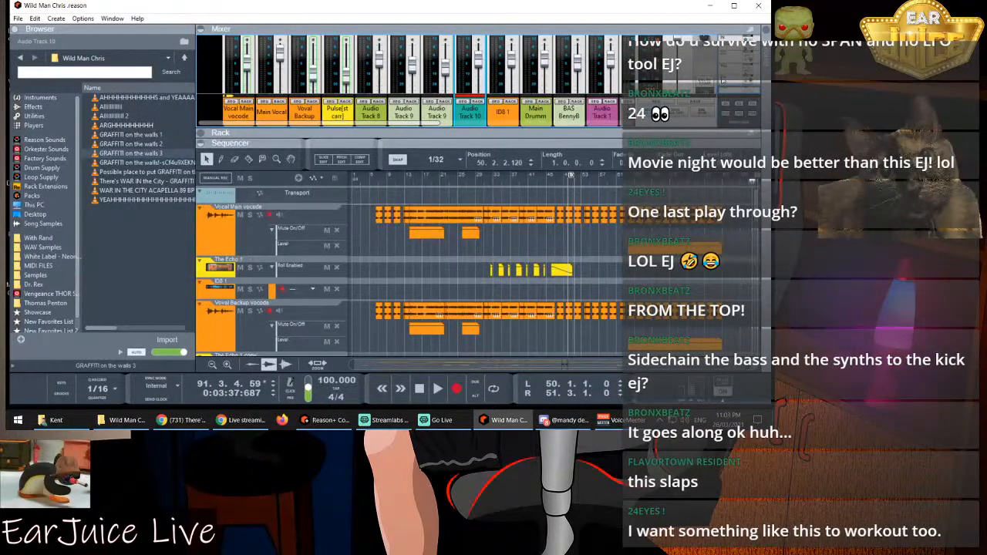
{"action": "scroll", "coordinate": [646, 79], "scroll_direction": "up", "scroll_amount": 3}
{"action": "scroll", "coordinate": [661, 81], "scroll_direction": "up", "scroll_amount": 4}
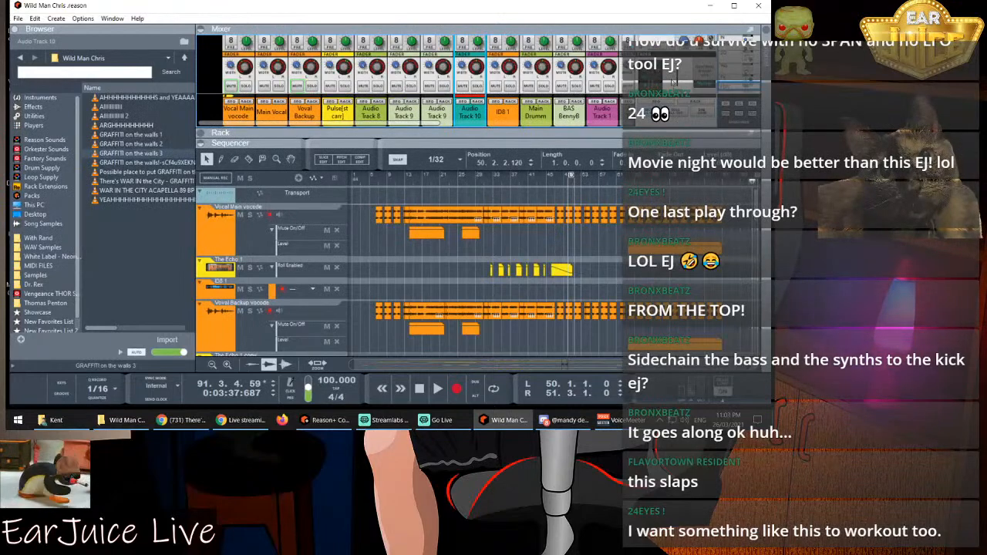
{"action": "scroll", "coordinate": [671, 82], "scroll_direction": "up", "scroll_amount": 4}
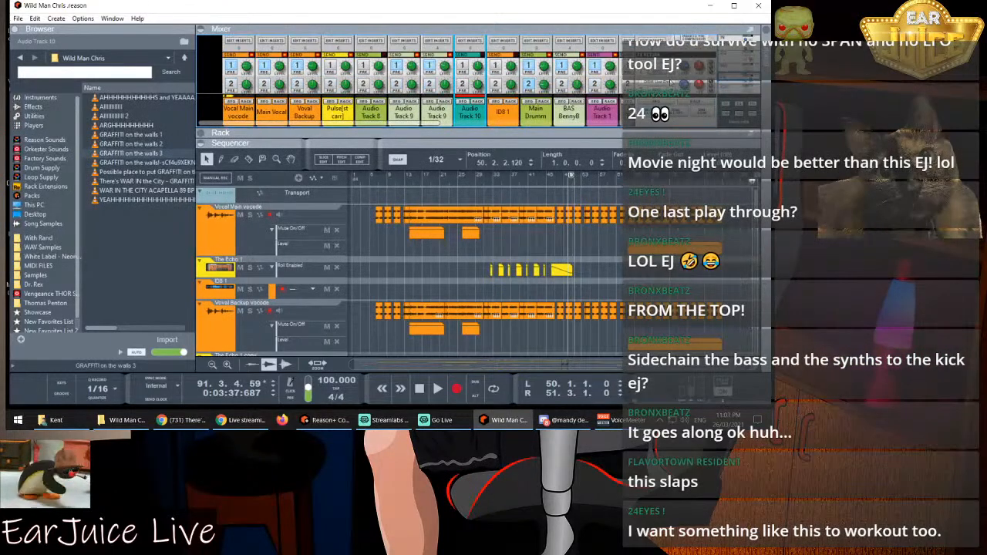
{"action": "scroll", "coordinate": [671, 82], "scroll_direction": "down", "scroll_amount": 2}
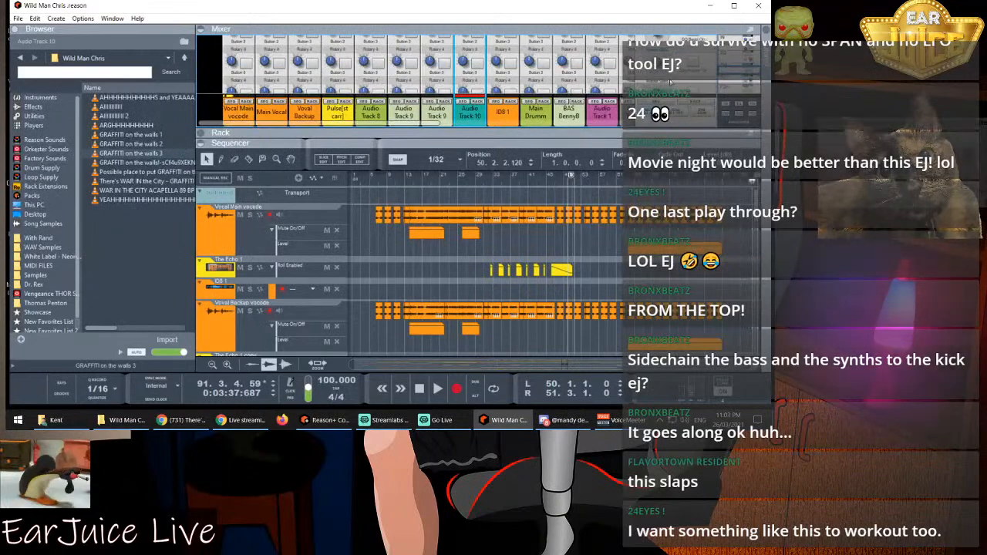
{"action": "scroll", "coordinate": [671, 82], "scroll_direction": "down", "scroll_amount": 2}
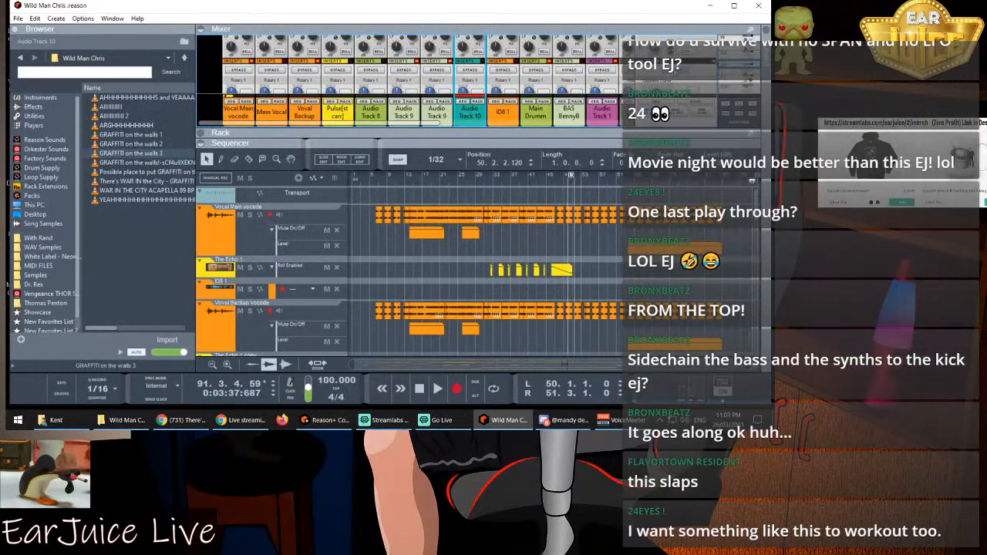
Check the mixer's channel faders, and in Chrome open YouTube Studio from the WAR in the City video and close that tab
{"action": "scroll", "coordinate": [671, 82], "scroll_direction": "down", "scroll_amount": 8}
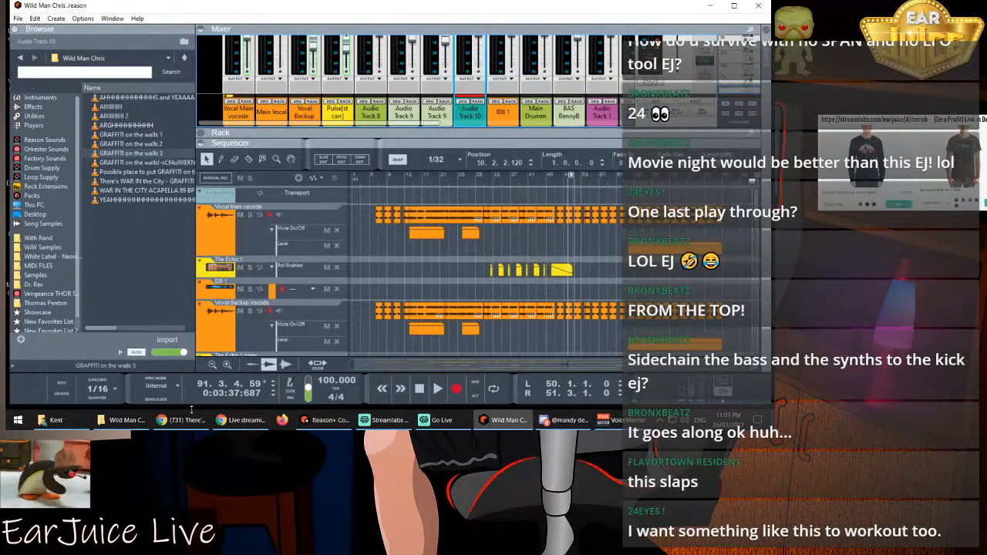
{"action": "left_click", "coordinate": [166, 420]}
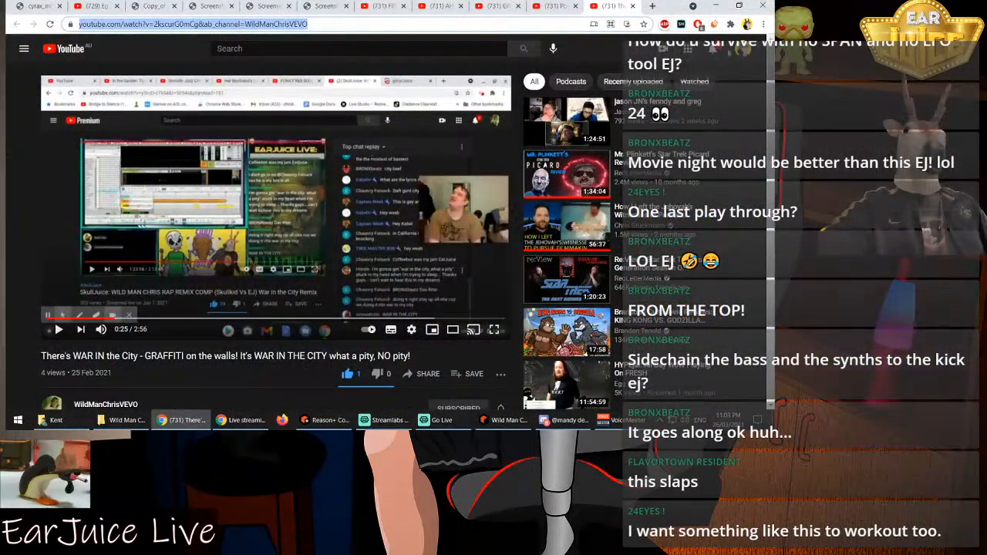
{"action": "left_click", "coordinate": [743, 50]}
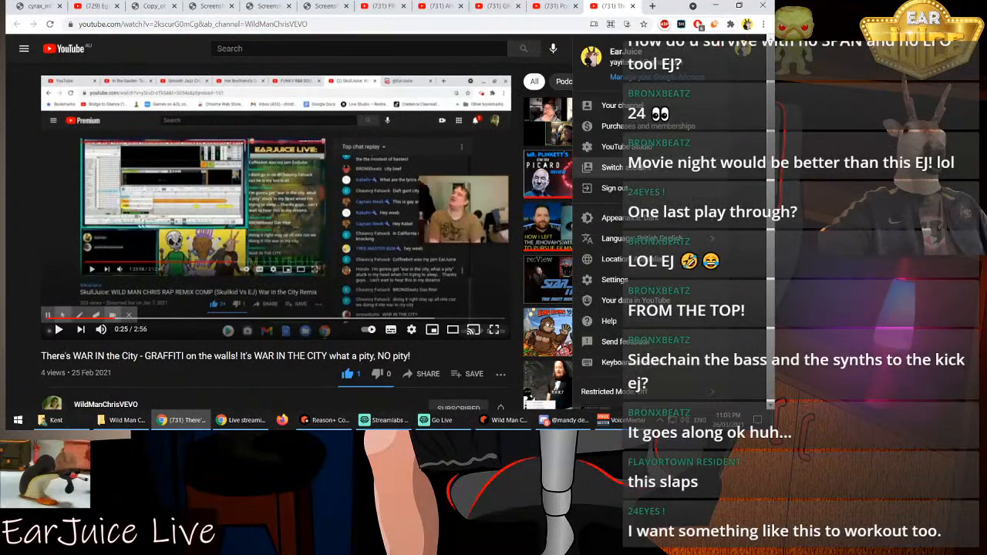
{"action": "left_click", "coordinate": [656, 148]}
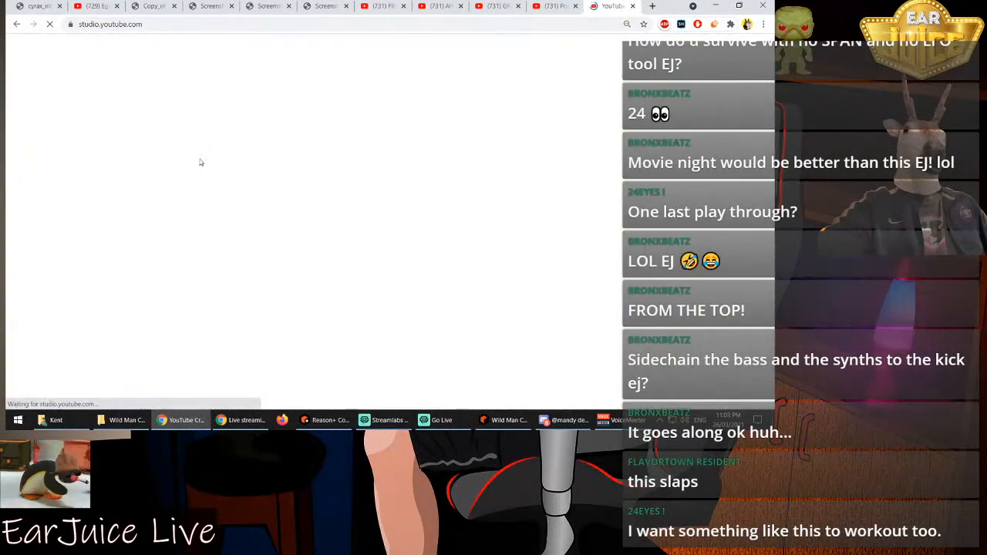
{"action": "left_click", "coordinate": [633, 6]}
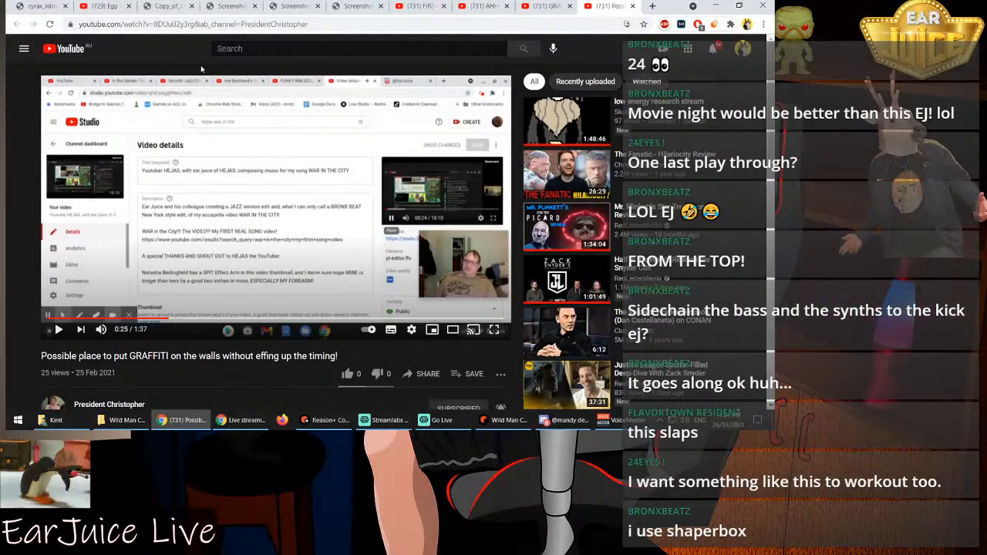
Search YouTube for "eARJUICE"
{"action": "left_click", "coordinate": [339, 49]}
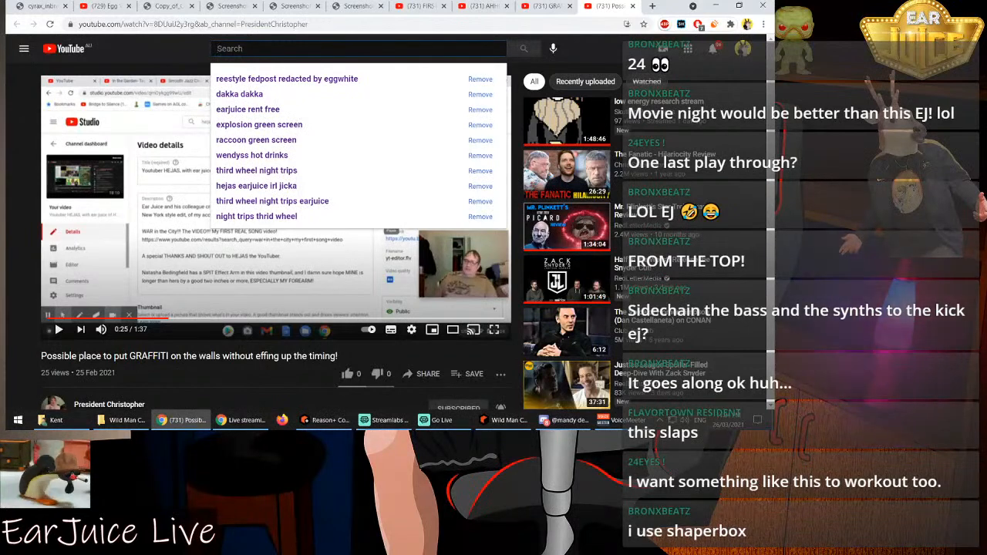
{"action": "type", "text": "eRJ"}
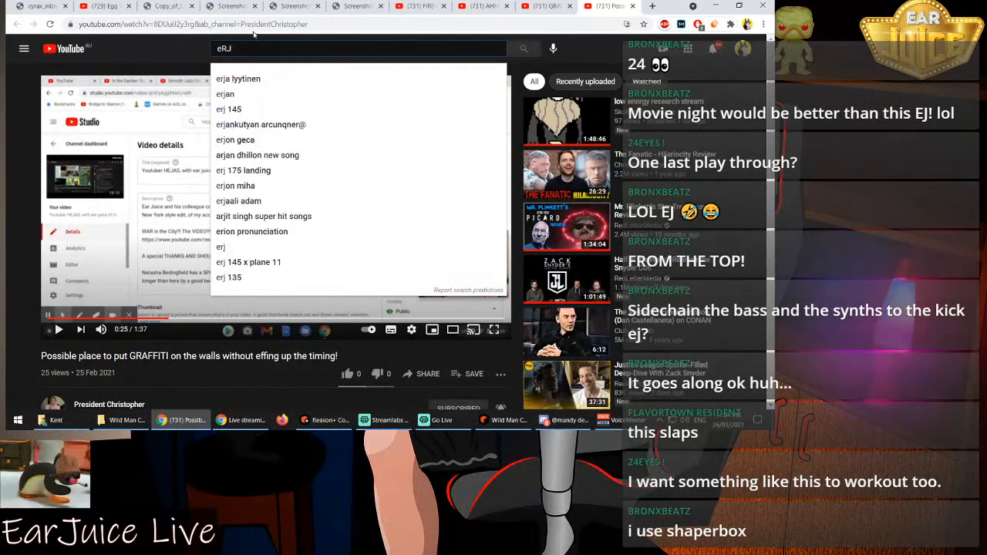
{"action": "type", "text": "U"}
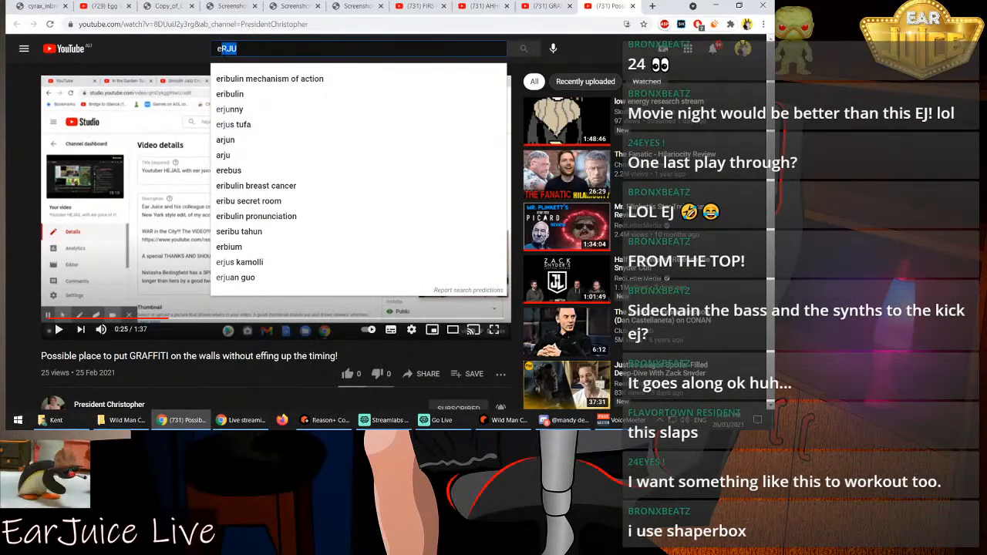
{"action": "type", "text": "eAR"}
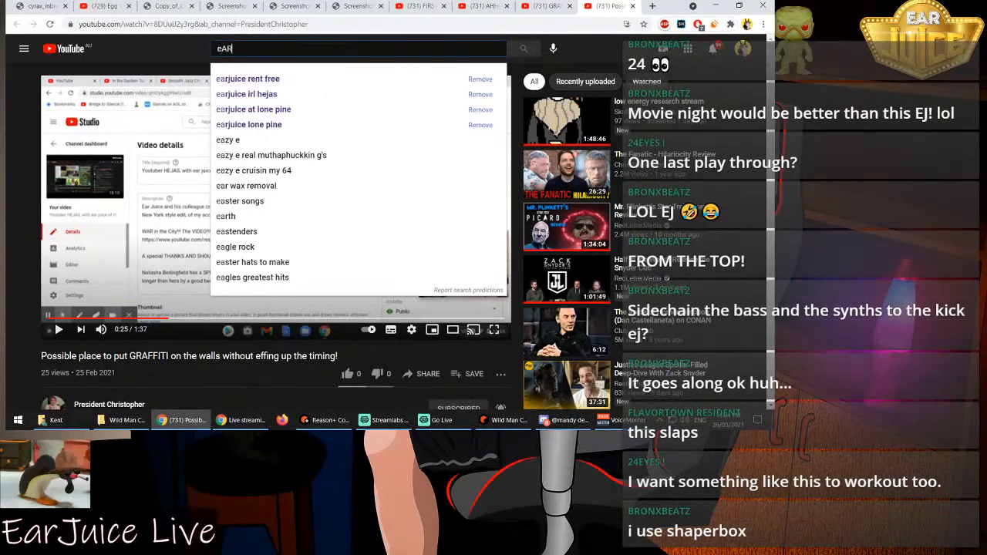
{"action": "type", "text": "JUI"}
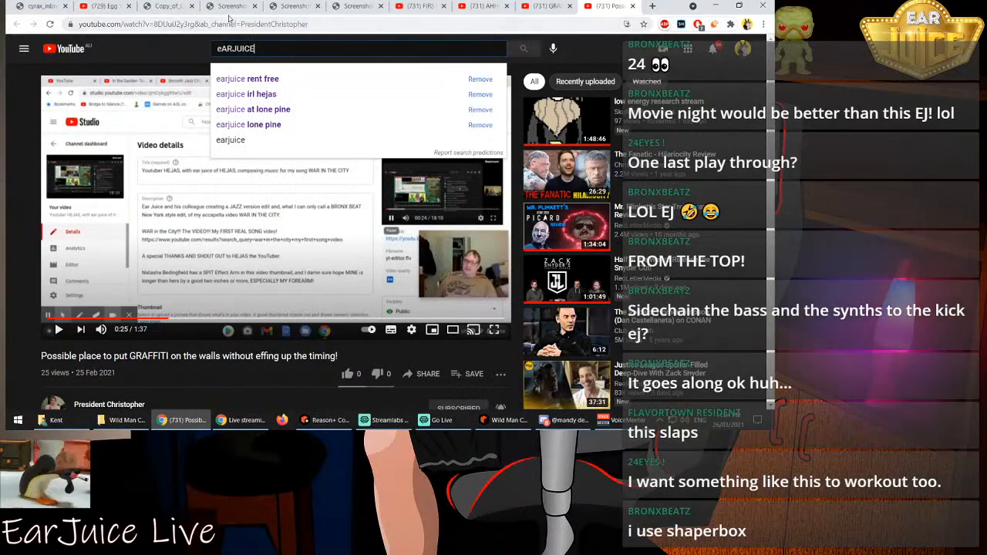
{"action": "type", "text": "CE"}
{"action": "key", "text": "Return"}
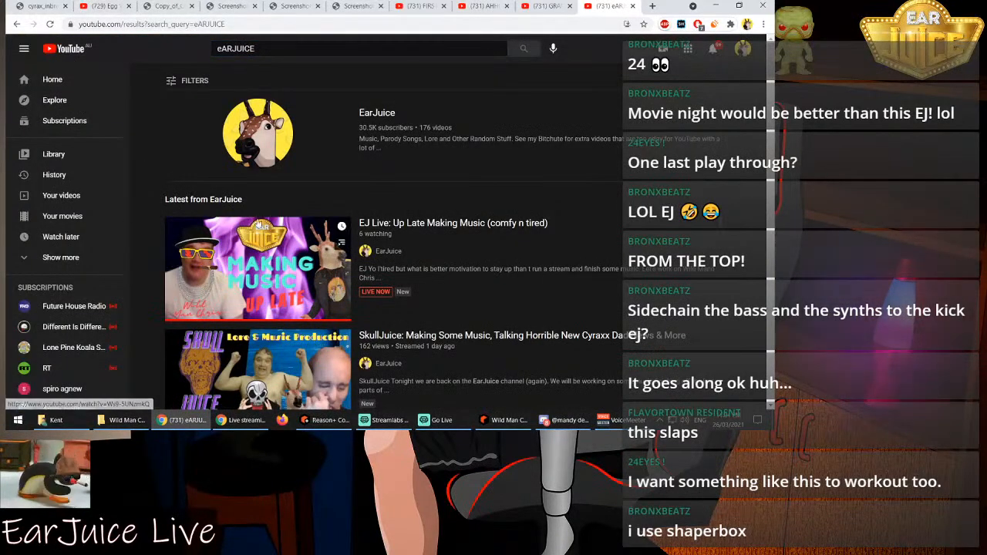
Open the EarJuice video "When I Axe You (Feat. Cog)", start it in full screen, then pause it and leave full screen
{"action": "scroll", "coordinate": [256, 232], "scroll_direction": "down", "scroll_amount": 5}
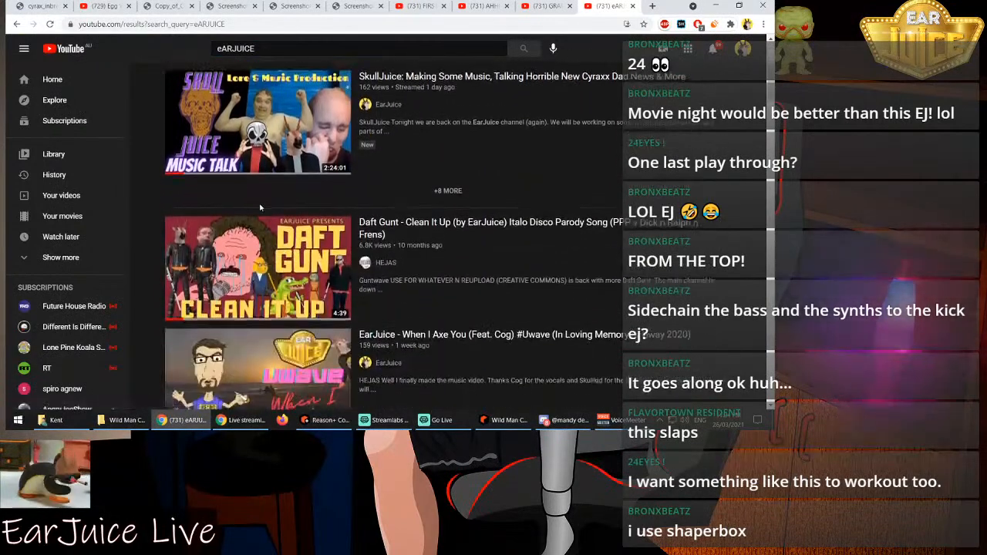
{"action": "left_click", "coordinate": [259, 212]}
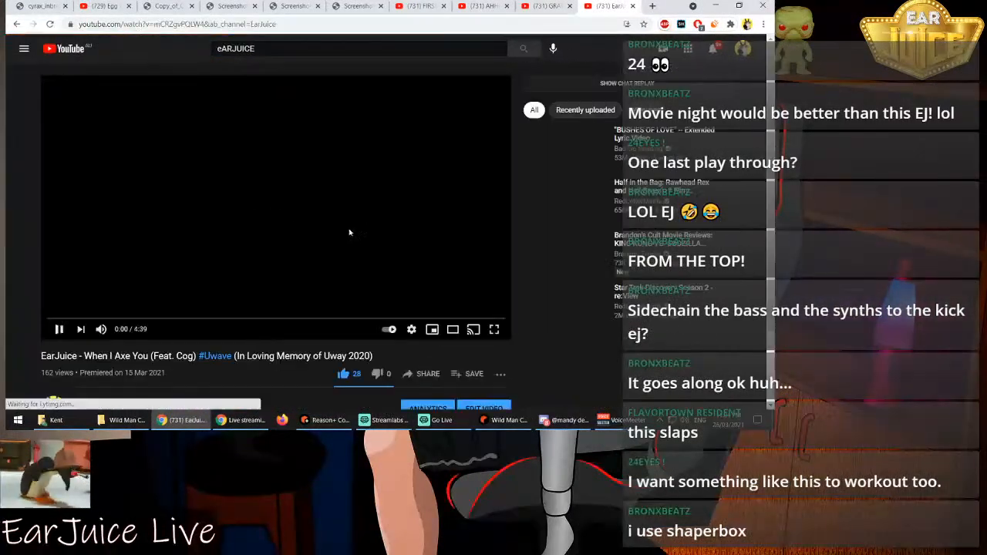
{"action": "left_click", "coordinate": [496, 330]}
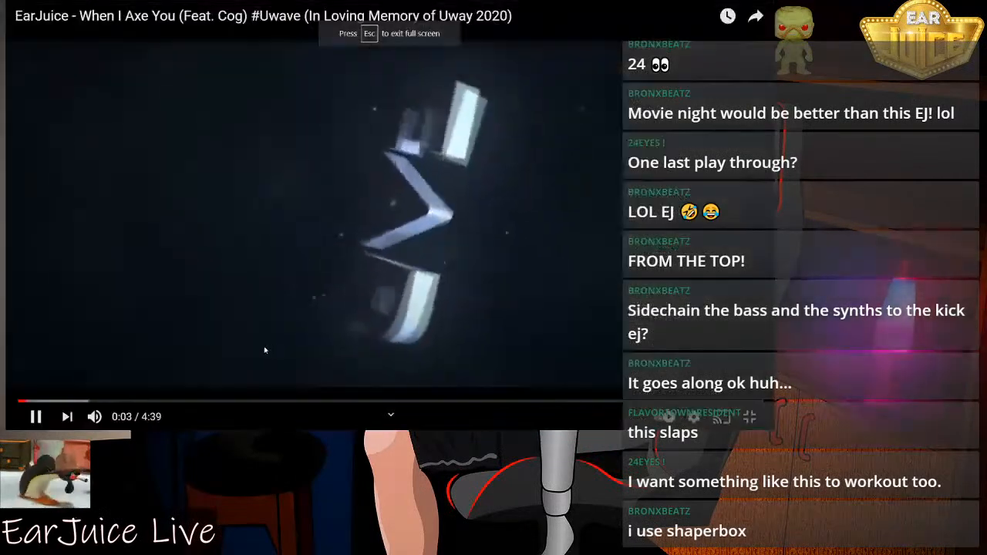
{"action": "left_click", "coordinate": [312, 309]}
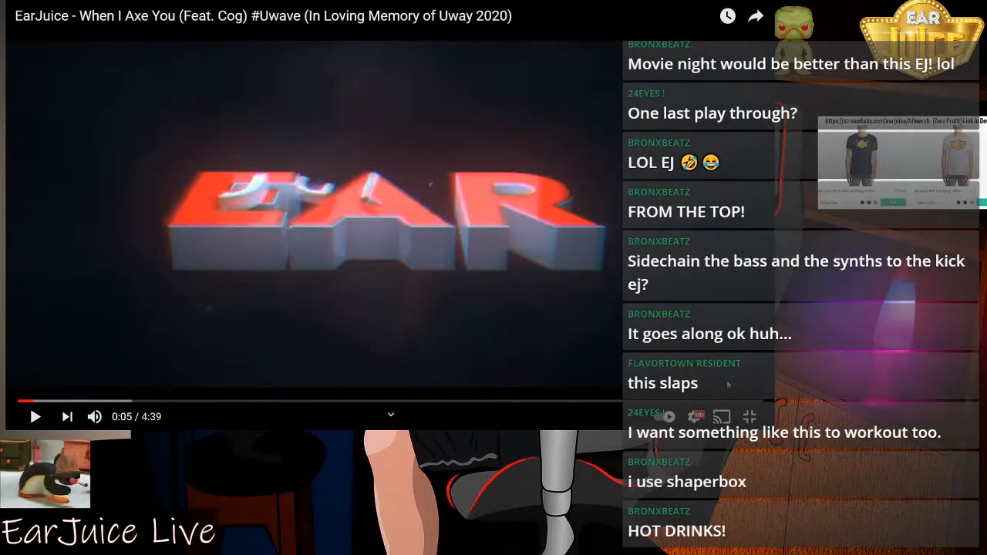
{"action": "left_click", "coordinate": [750, 417]}
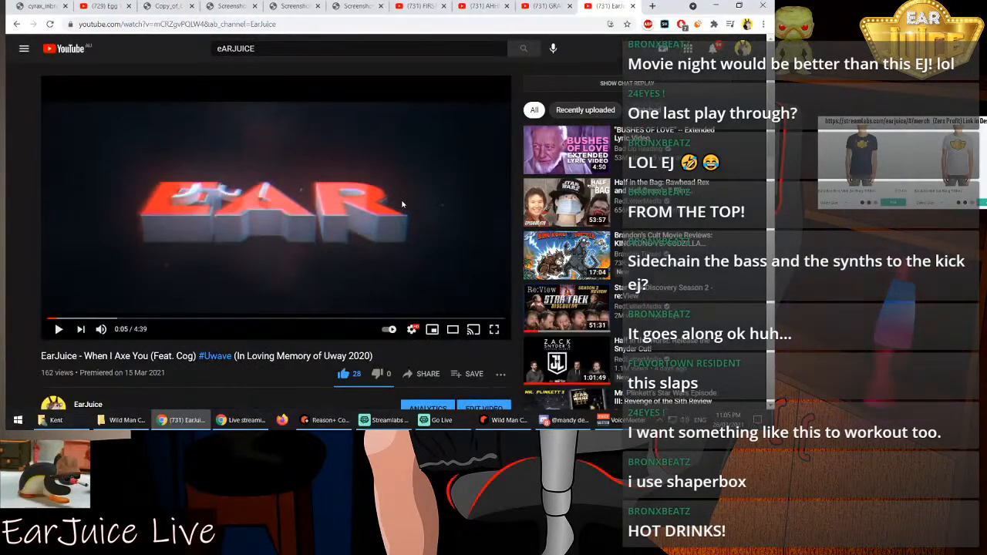
Copy the link of the "Uway (Learn About St..." playlist and switch to the live streaming window to share it in the chat
{"action": "left_click", "coordinate": [23, 50]}
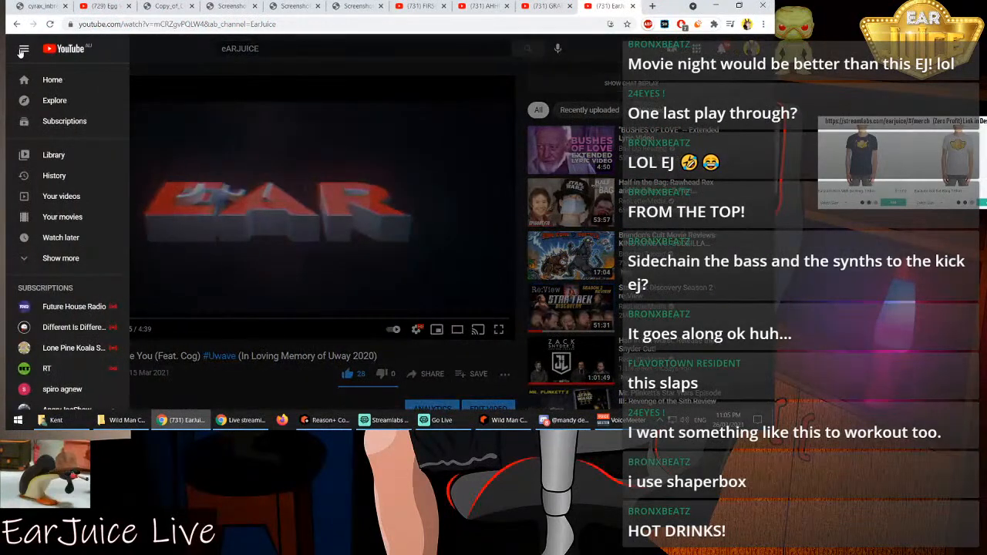
{"action": "left_click", "coordinate": [58, 259]}
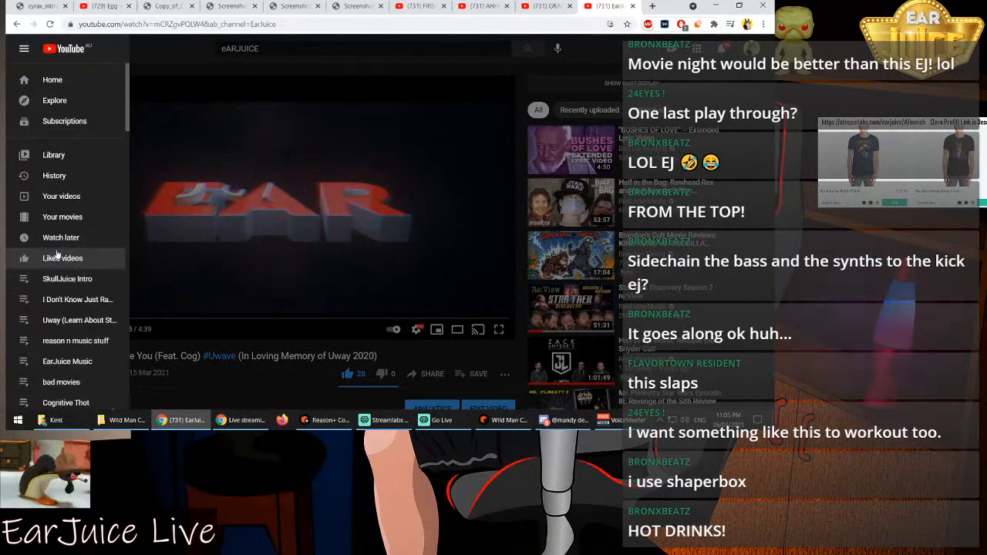
{"action": "scroll", "coordinate": [69, 201], "scroll_direction": "down", "scroll_amount": 3}
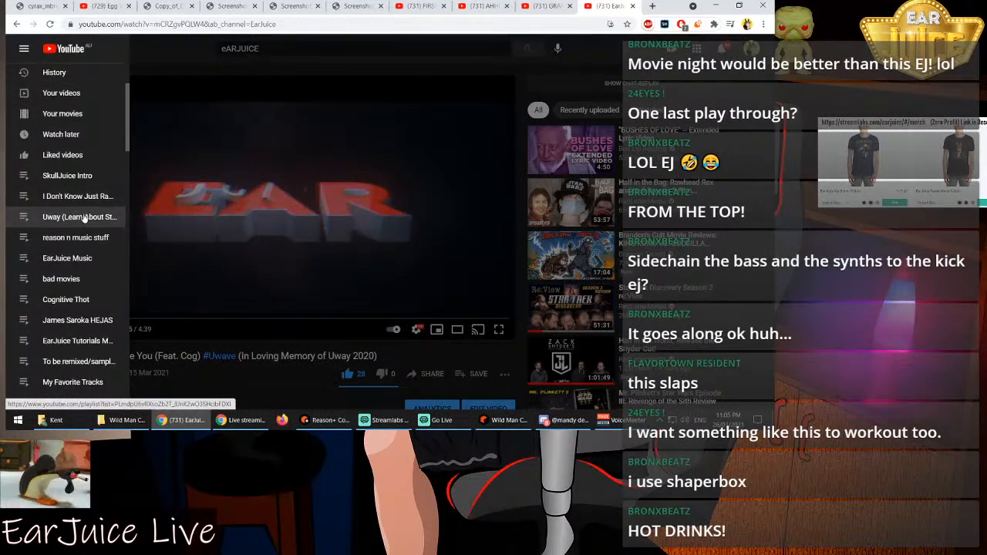
{"action": "right_click", "coordinate": [63, 218]}
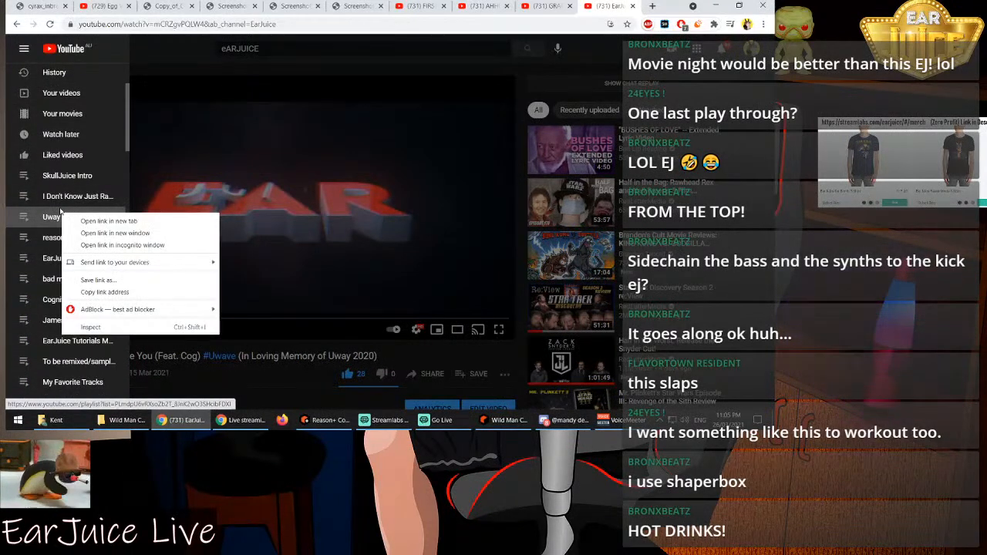
{"action": "left_click", "coordinate": [116, 296]}
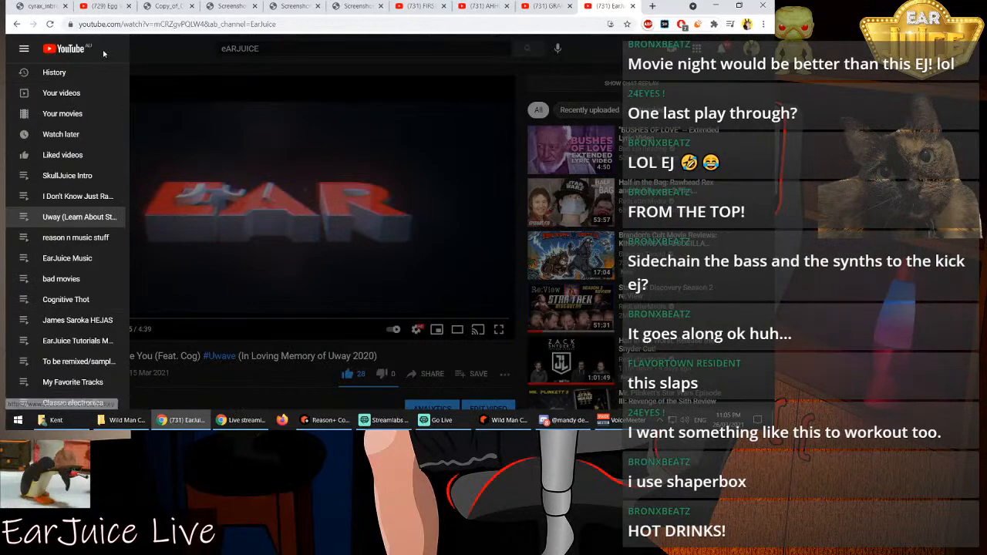
{"action": "left_click", "coordinate": [179, 52]}
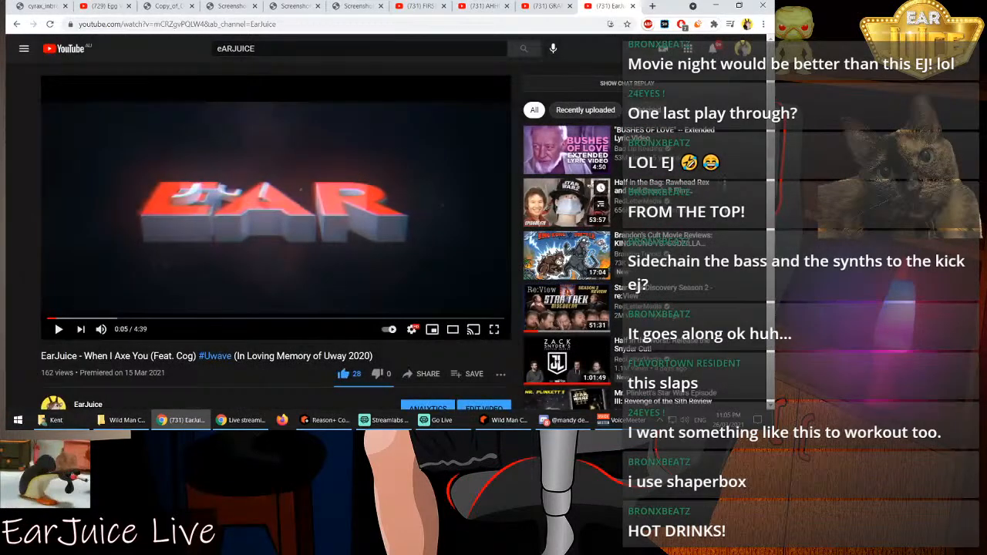
{"action": "key", "text": "alt+Tab"}
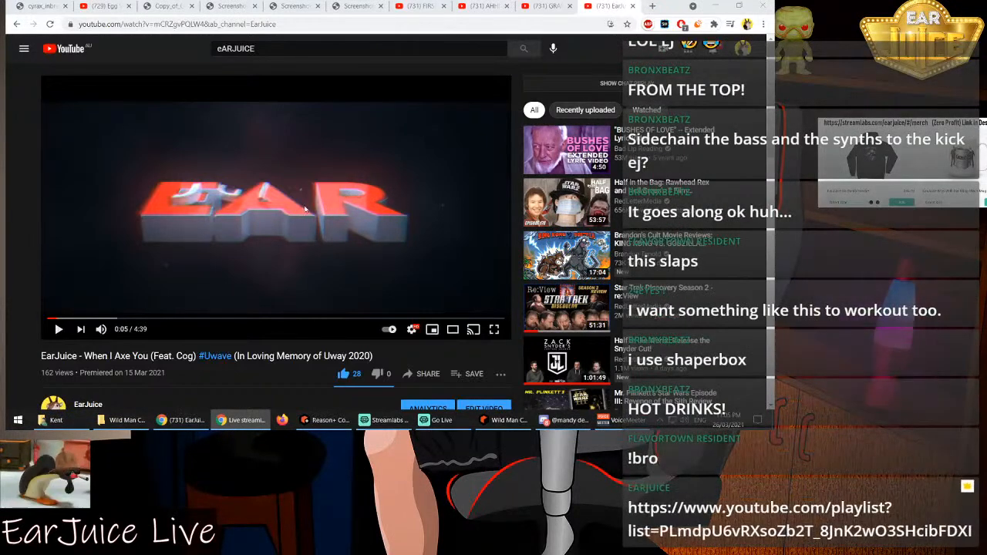
Watch "When I Axe You" in full screen to its end with a pause at 4:04, cancel the next video's autoplay and leave full screen
{"action": "left_click", "coordinate": [494, 329]}
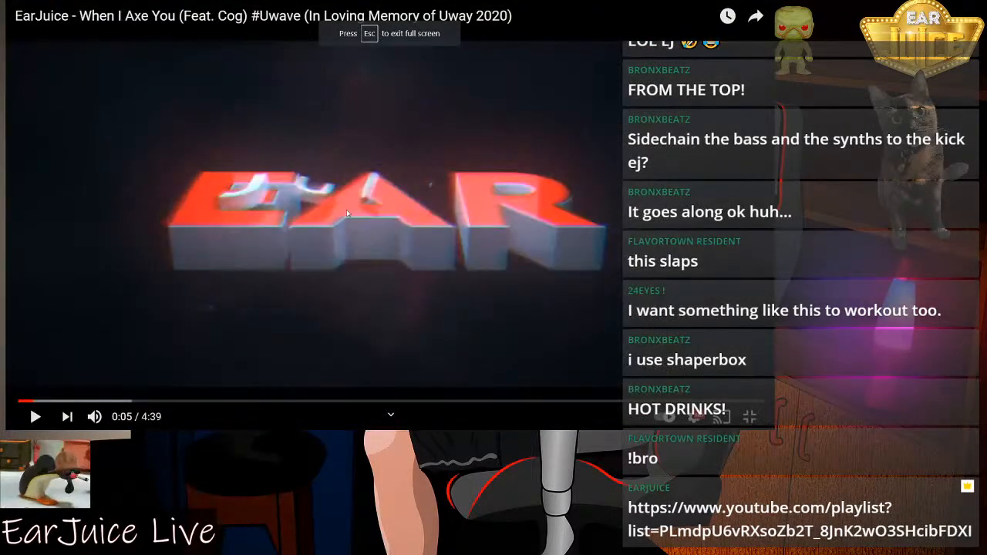
{"action": "left_click", "coordinate": [347, 214]}
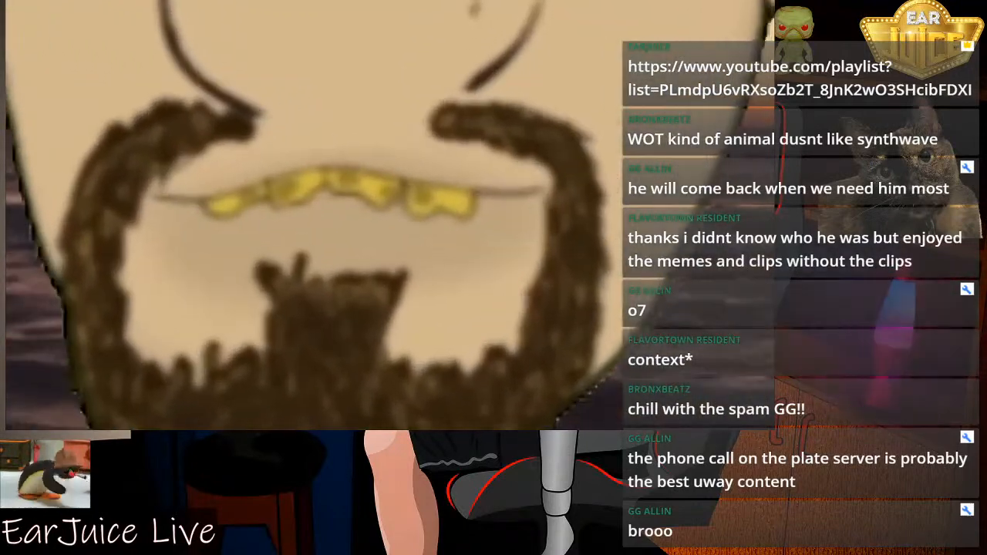
{"action": "mouse_move", "coordinate": [386, 108]}
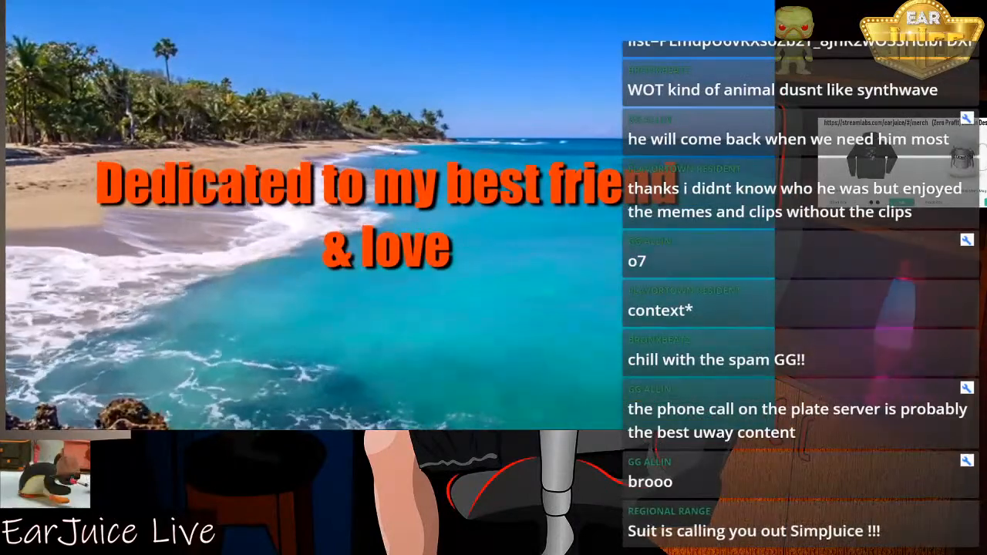
{"action": "left_click", "coordinate": [595, 284]}
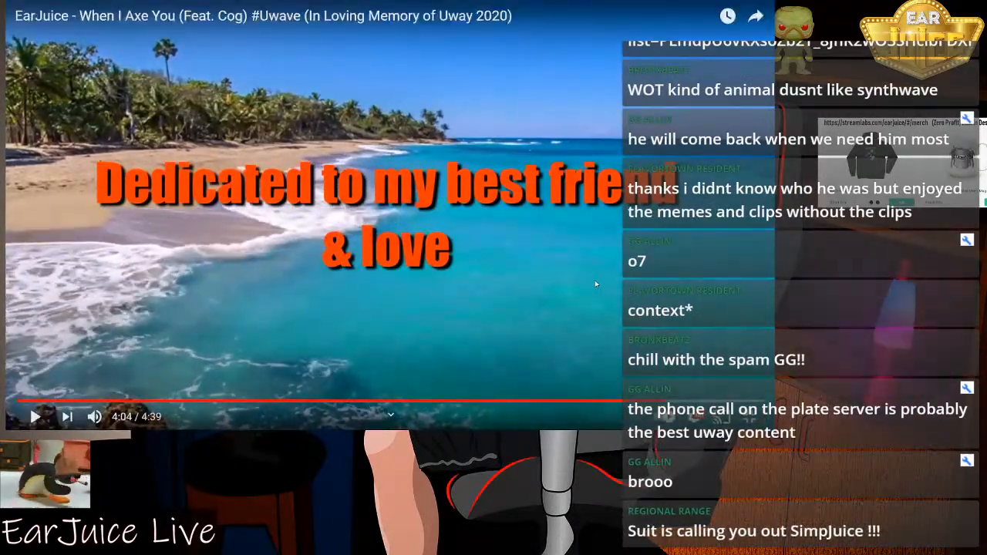
{"action": "left_click", "coordinate": [573, 279]}
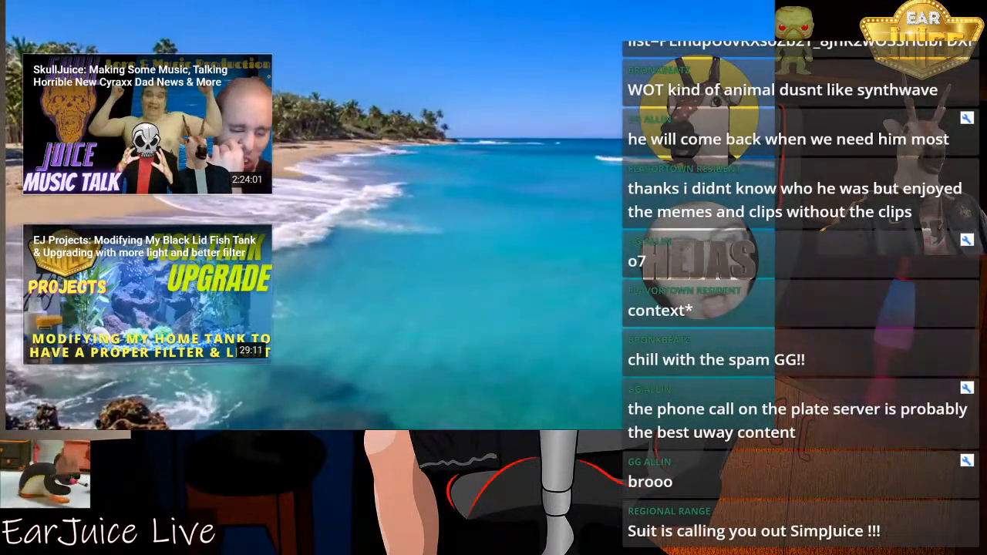
{"action": "mouse_move", "coordinate": [559, 276]}
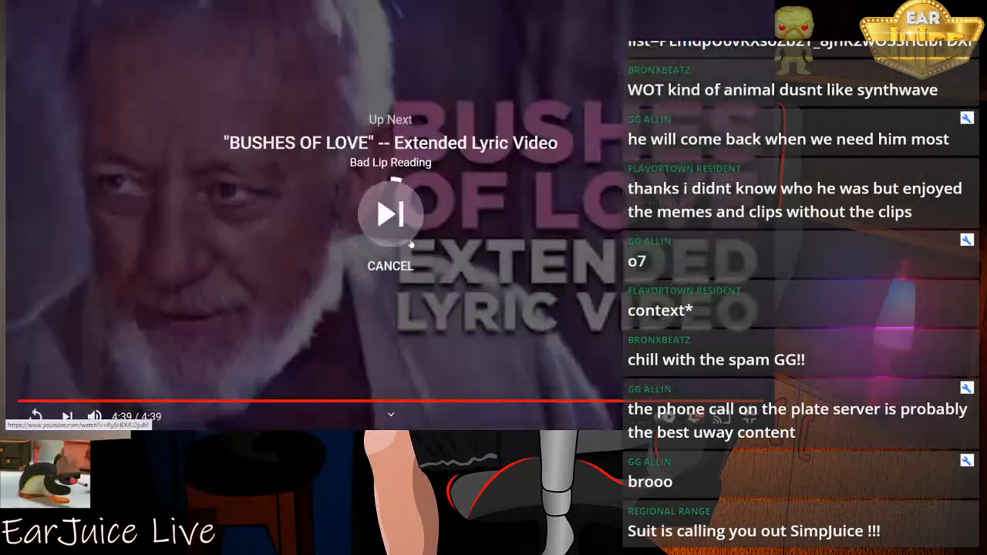
{"action": "left_click", "coordinate": [391, 266]}
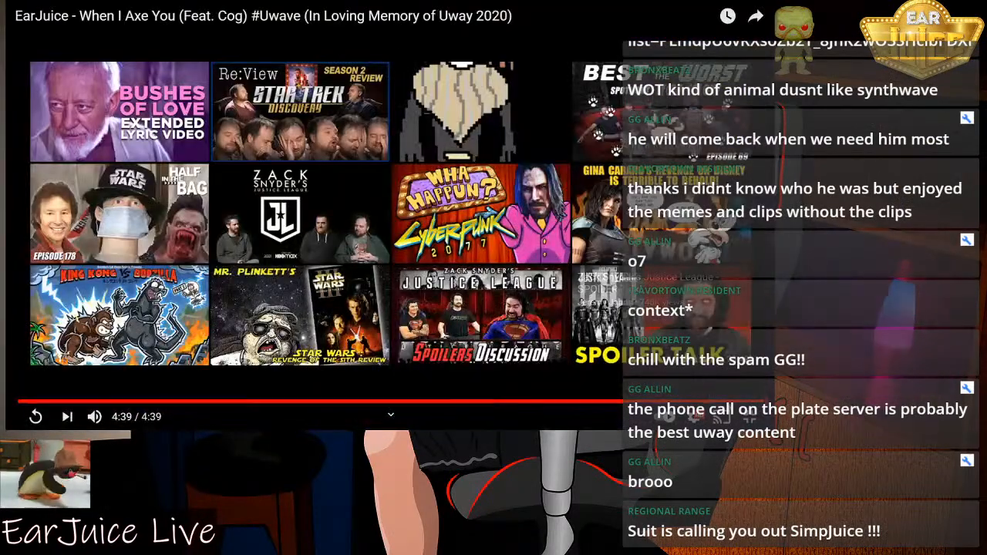
{"action": "left_click", "coordinate": [747, 420]}
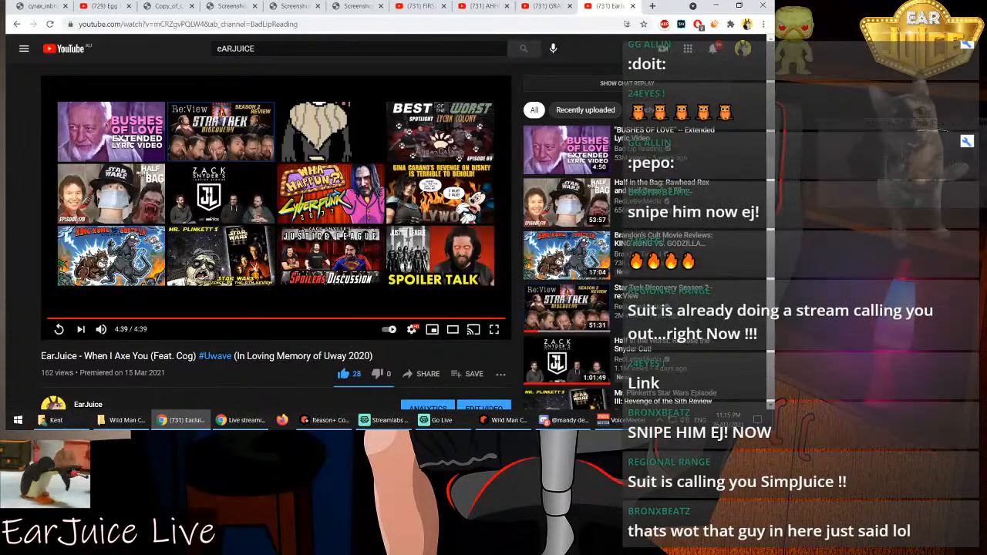
Open the suggested video "KING KONG VS. GODZILLA (PART 2)" from Brandon's Cult Movie Reviews, and pause it at 0:27
{"action": "key", "text": "alt+Tab"}
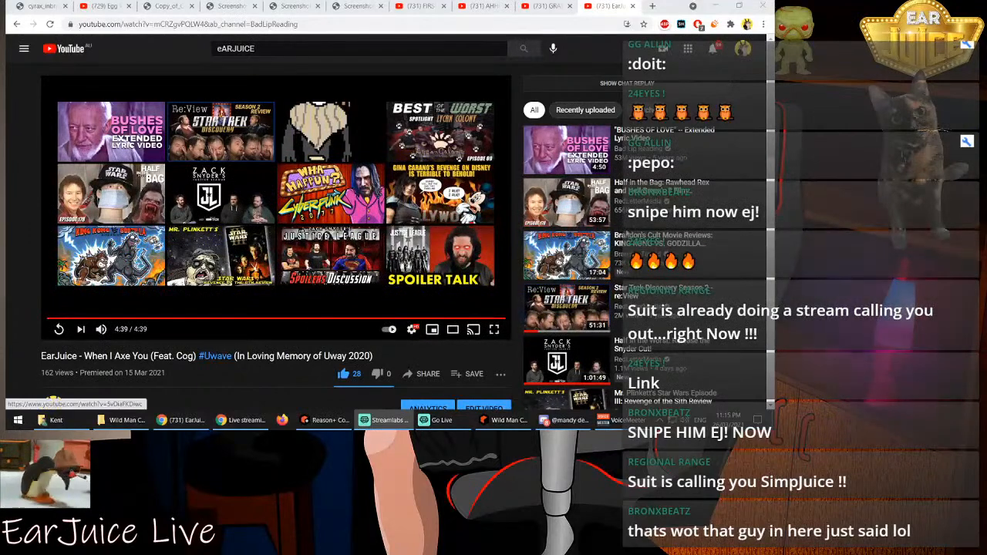
{"action": "mouse_move", "coordinate": [563, 254]}
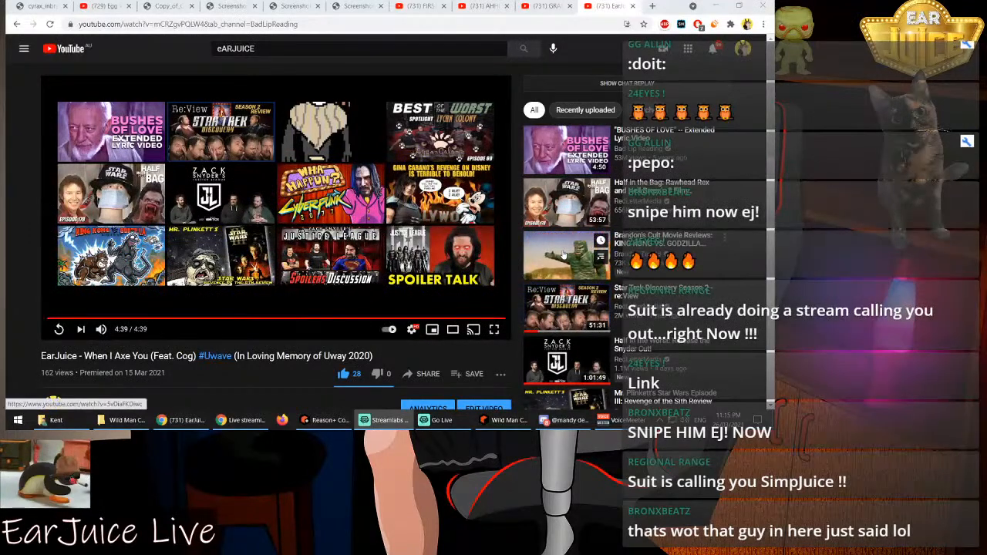
{"action": "left_click", "coordinate": [564, 255]}
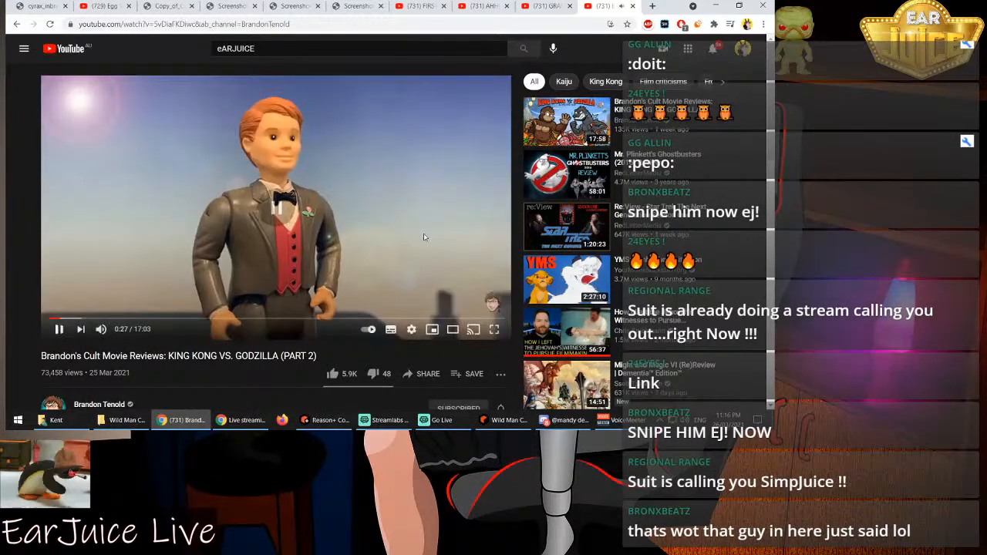
{"action": "left_click", "coordinate": [423, 233]}
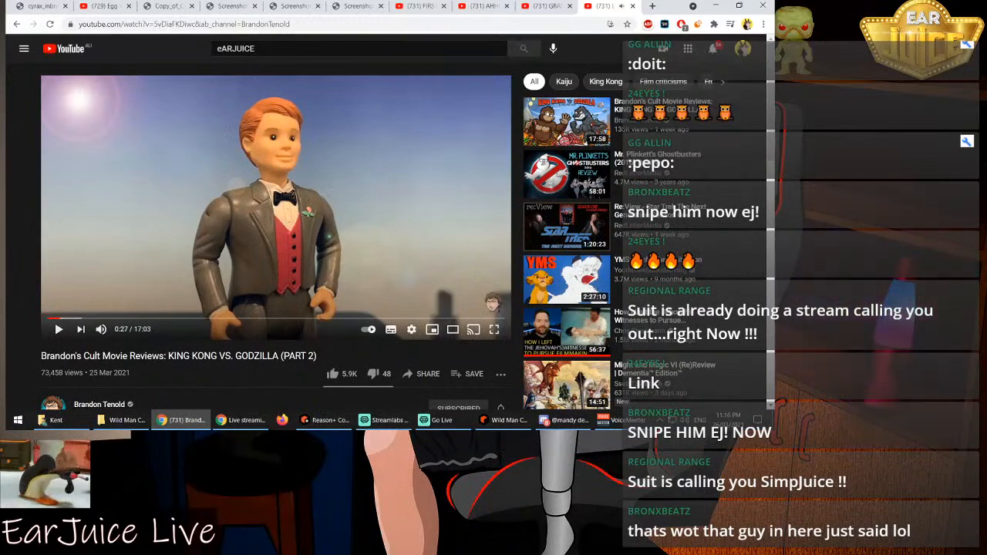